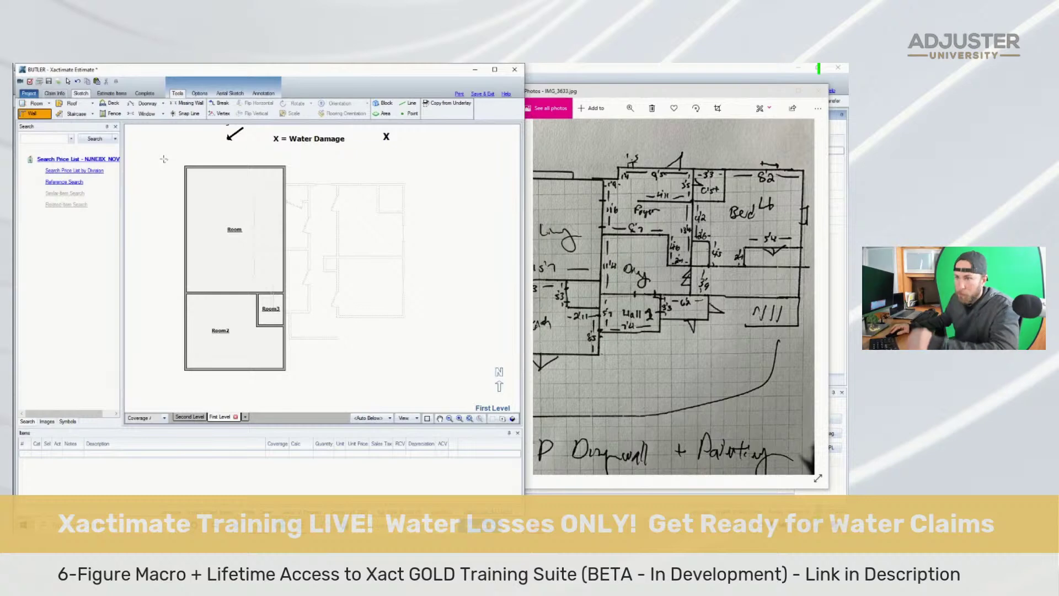
Draw the foyer's walls east of Room, with a northwest jog and a narrow southeast extension, closing the outline against Room's east wall
left_click(285, 167)
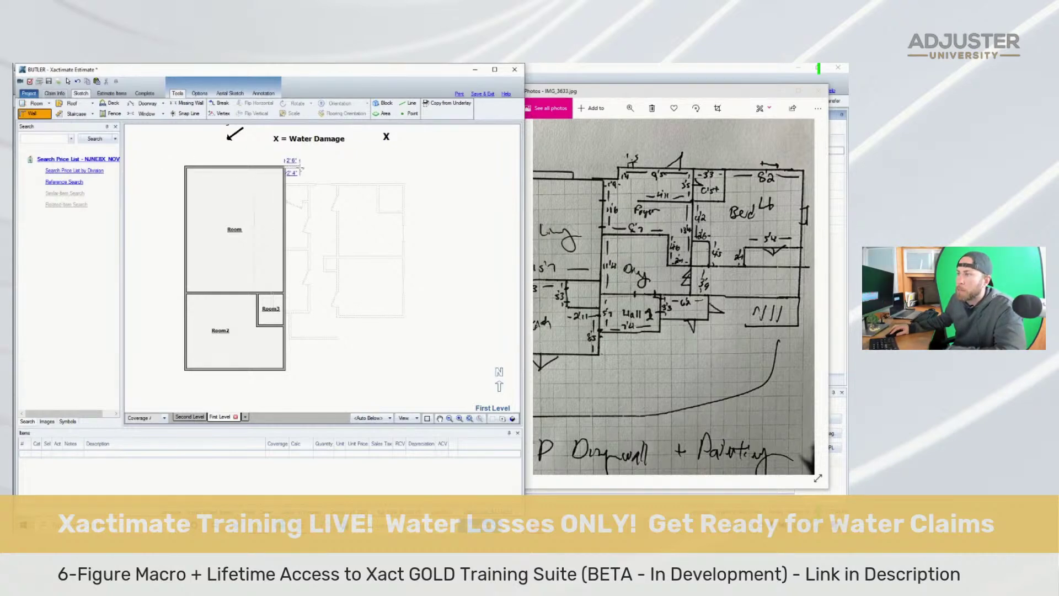
left_click(294, 155)
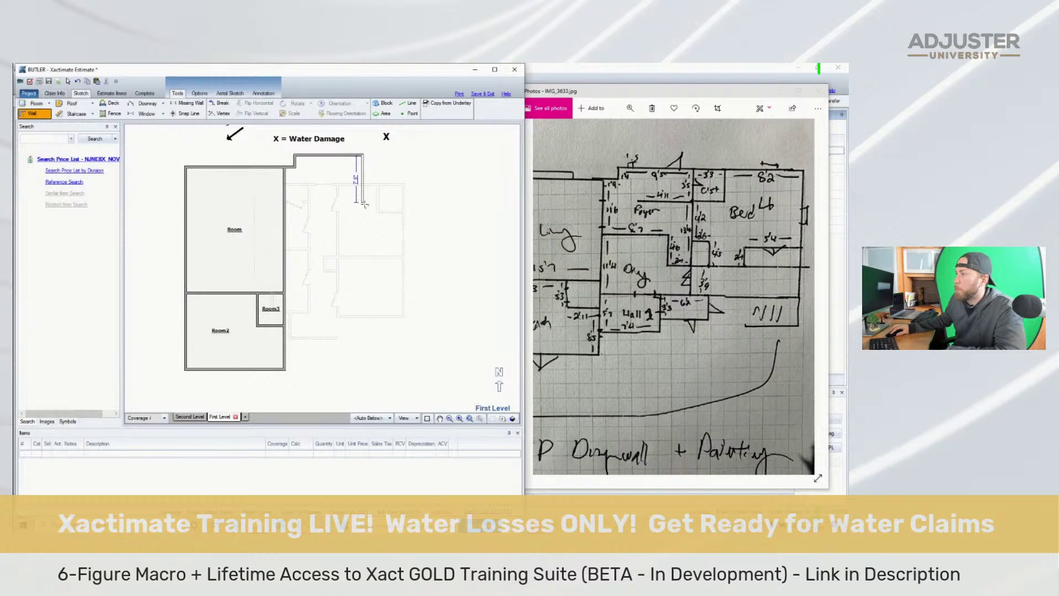
left_click(360, 262)
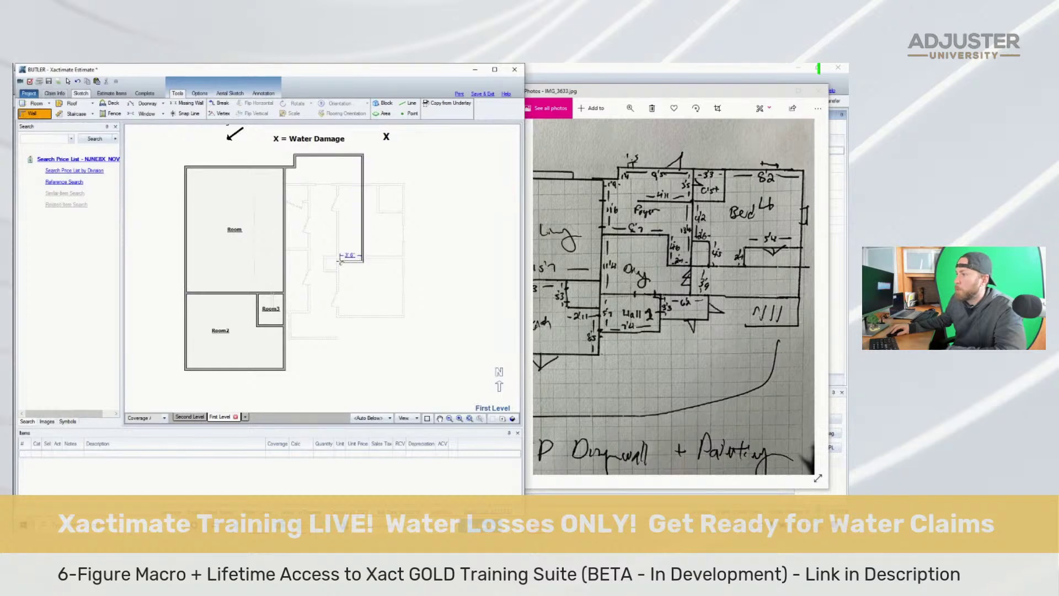
left_click(339, 261)
left_click(340, 218)
left_click(280, 223)
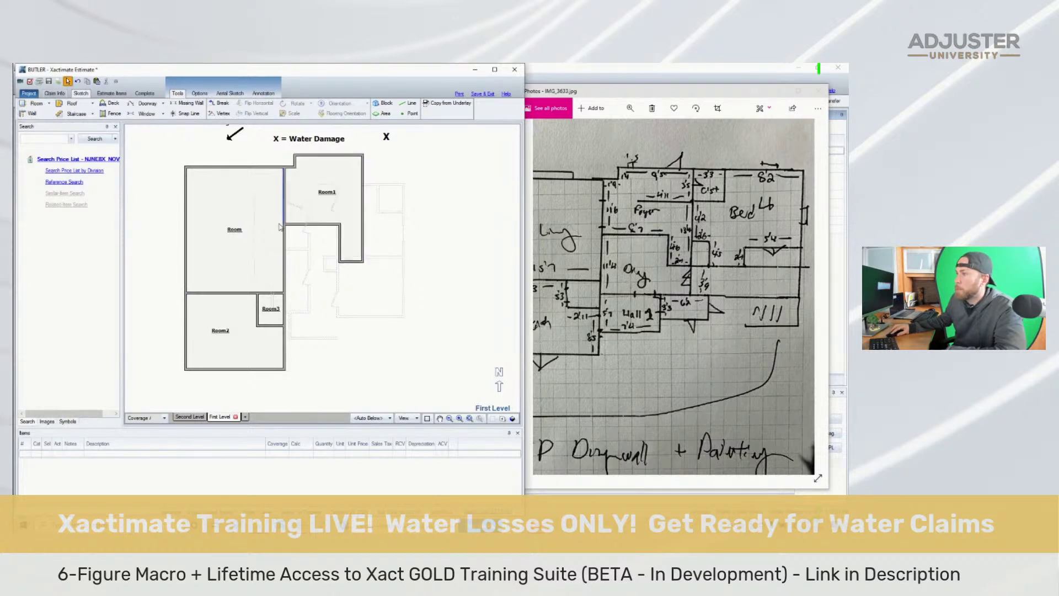
Move Room1's short northwest wall to leave a 1' 9" offset from Room's east wall, and shift the north wall to reduce the jog
scroll(302, 234, "up", 4)
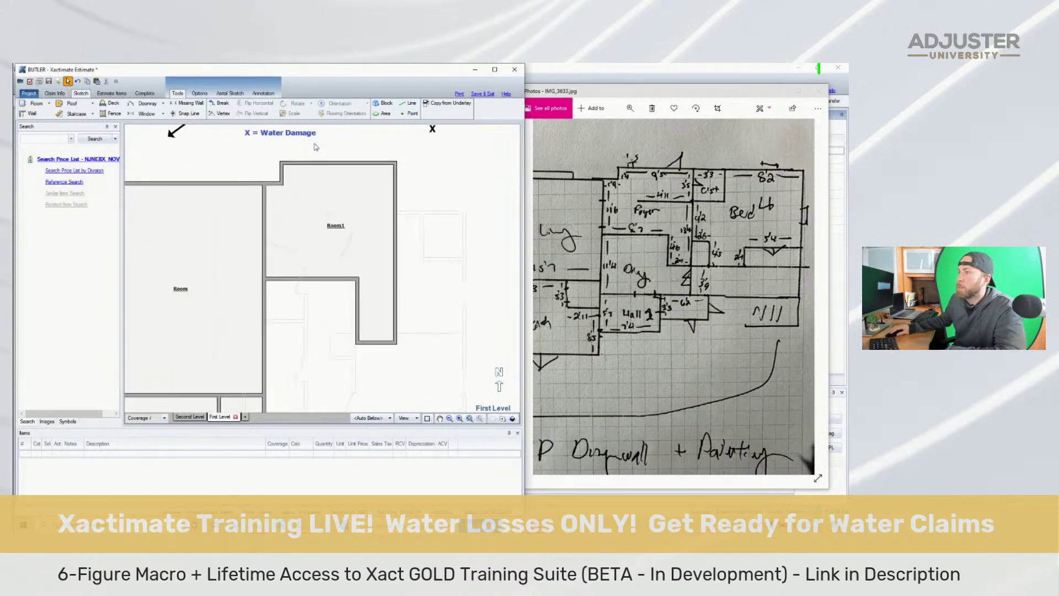
left_click(308, 184)
left_click(269, 177)
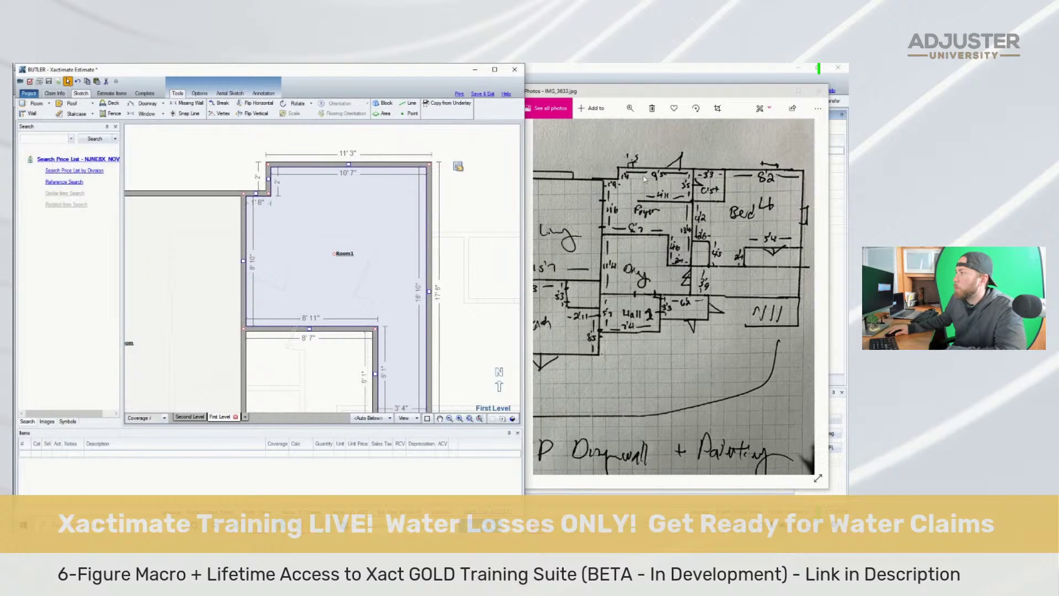
left_click_drag(269, 178, 272, 177)
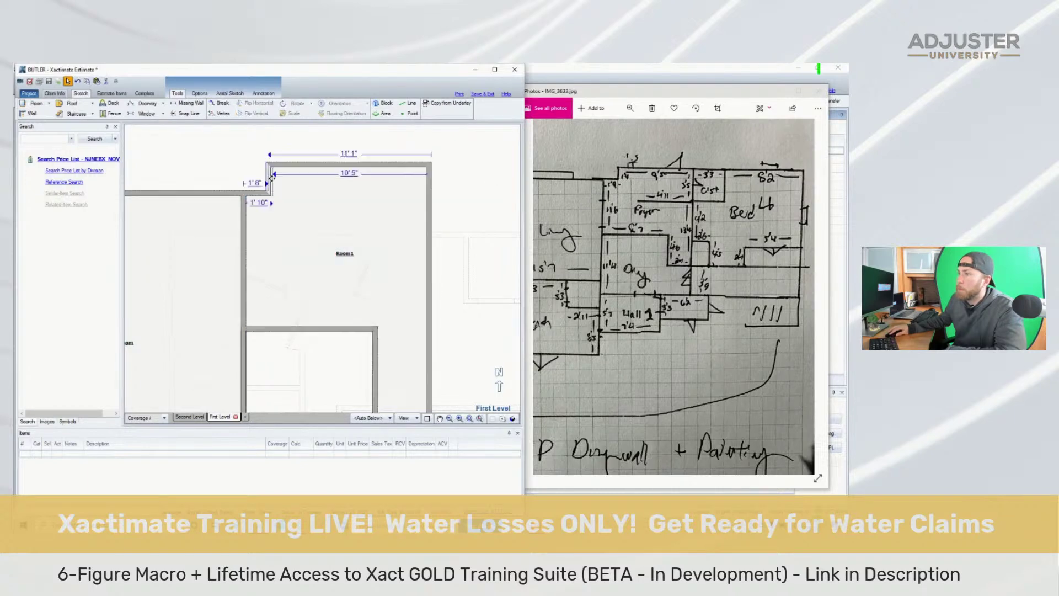
left_click(350, 172)
left_click_drag(349, 173, 350, 172)
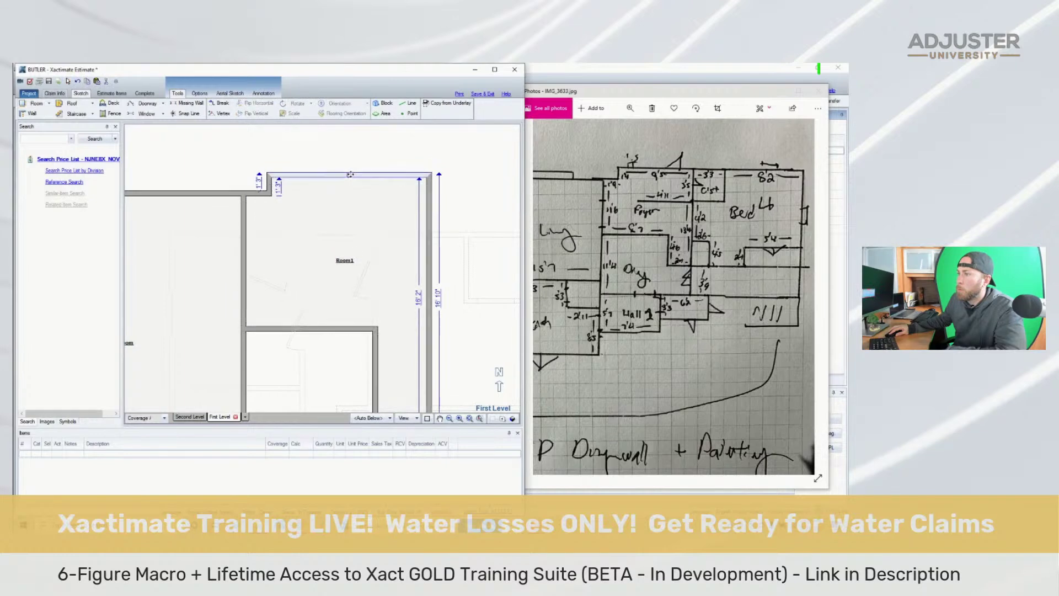
Move Room1's east wall to a 9' 5" inside north width and its south wall to an 11' 6" west side
left_click(423, 296)
left_click_drag(422, 297, 413, 297)
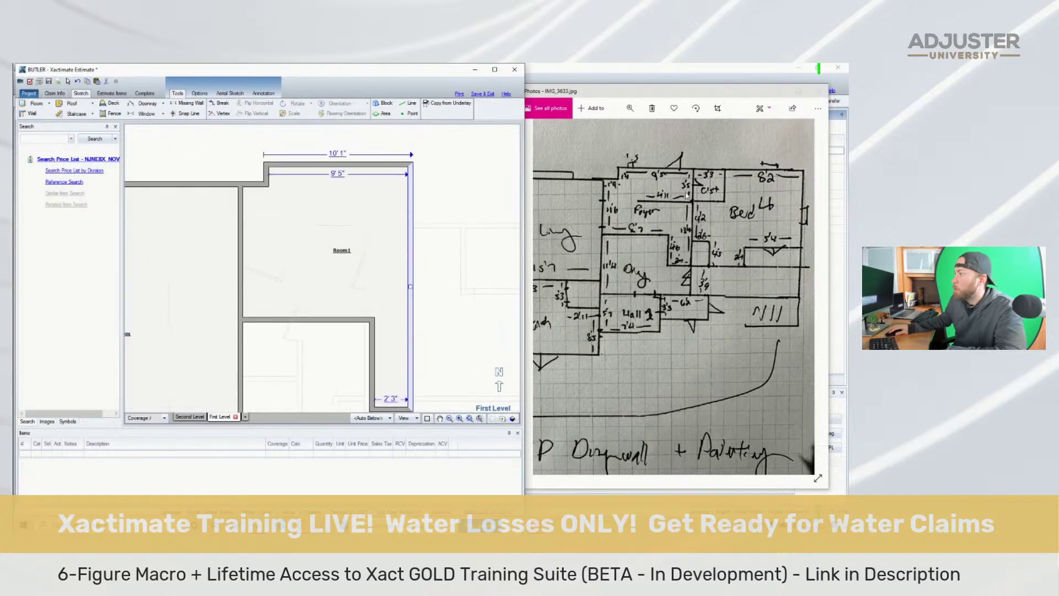
left_click(615, 219)
left_click(319, 276)
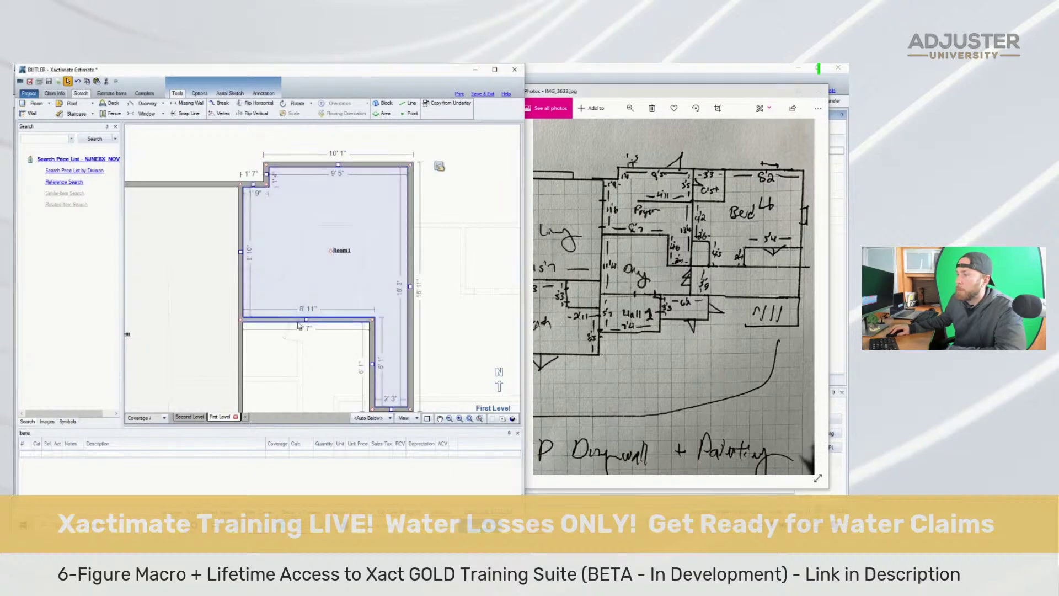
left_click_drag(304, 320, 305, 360)
scroll(320, 302, "down", 3)
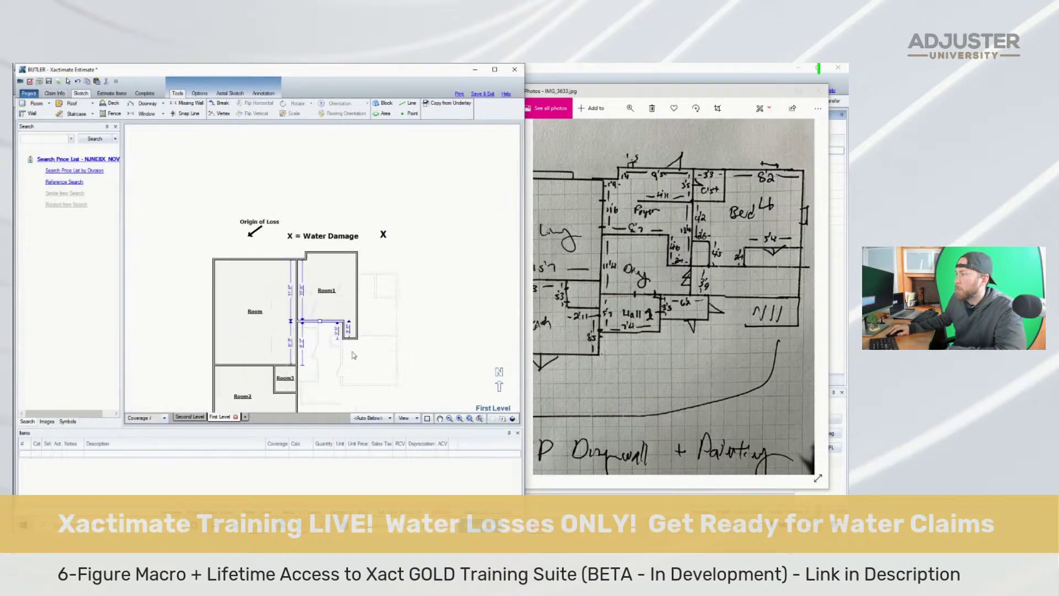
scroll(356, 359, "up", 2)
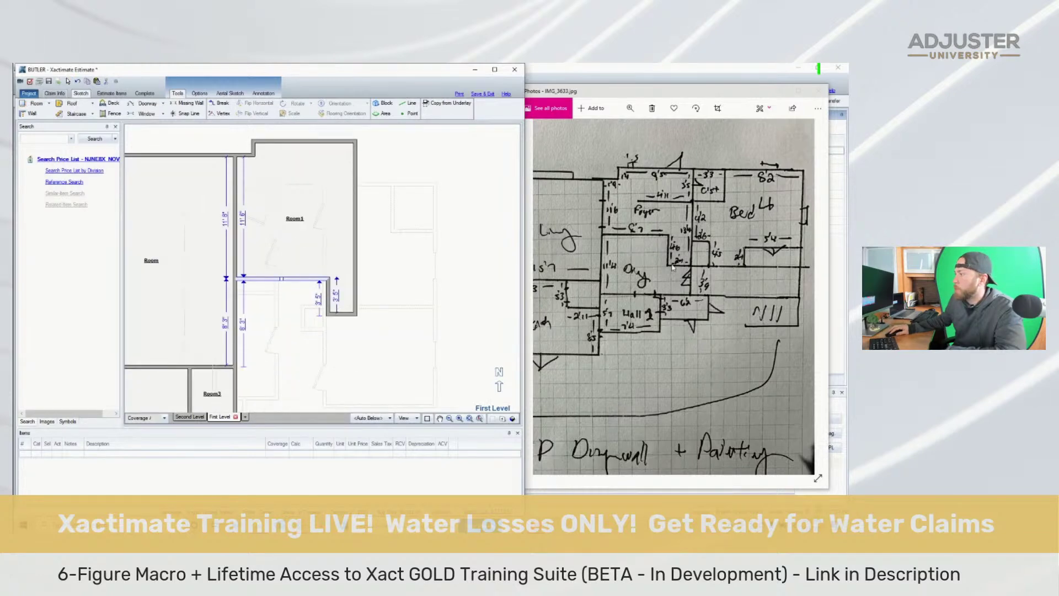
Resize Room1's southeast extension so the main south wall is 8' 7" long and the extension is 4' 6" deep
left_click(291, 202)
left_click(325, 297)
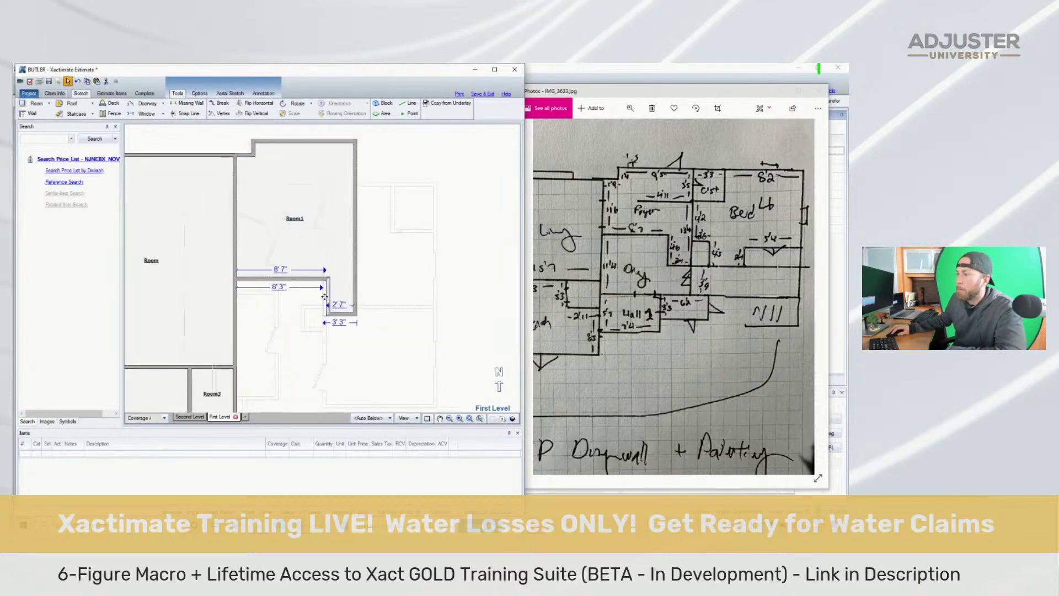
left_click_drag(324, 297, 325, 297)
left_click(340, 311)
left_click(341, 313)
left_click_drag(341, 312, 343, 325)
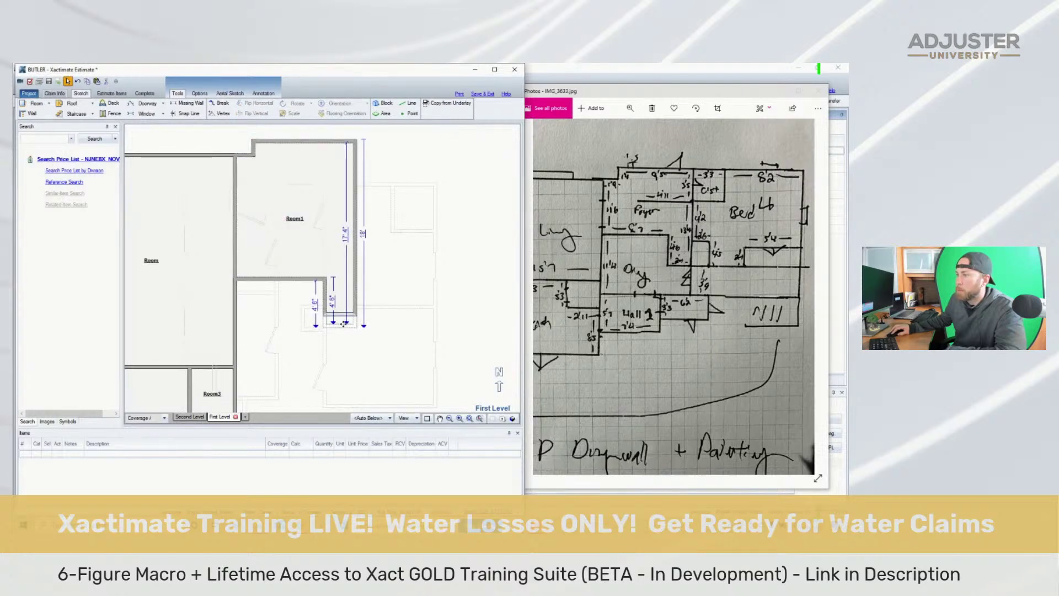
Try moving Room1's east wall inward to narrow the southeast extension
left_click(356, 237)
left_click(355, 237)
left_click_drag(356, 237, 351, 232)
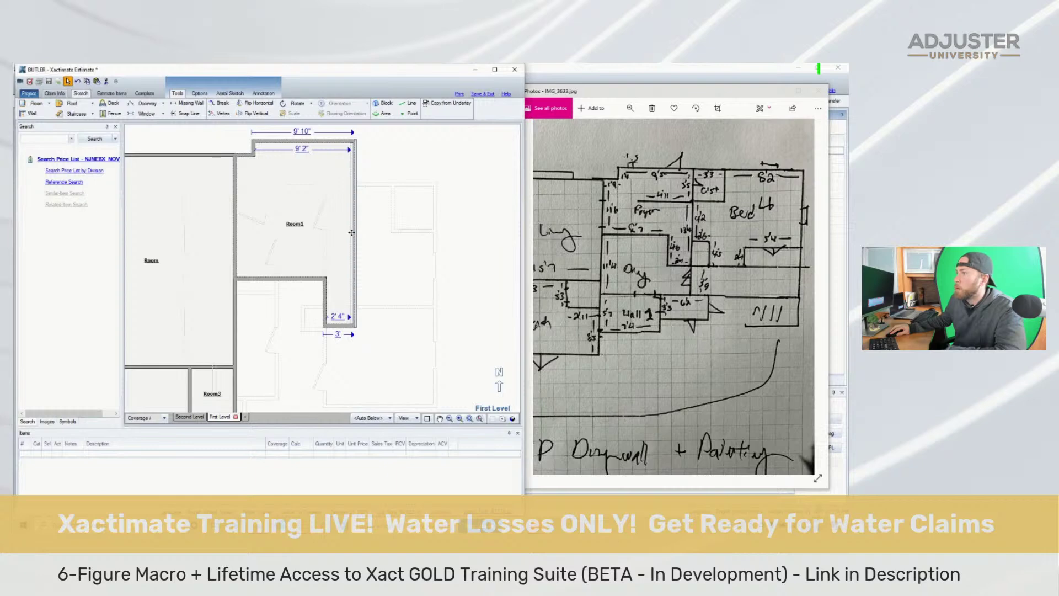
left_click_drag(351, 232, 353, 234)
left_click(402, 219)
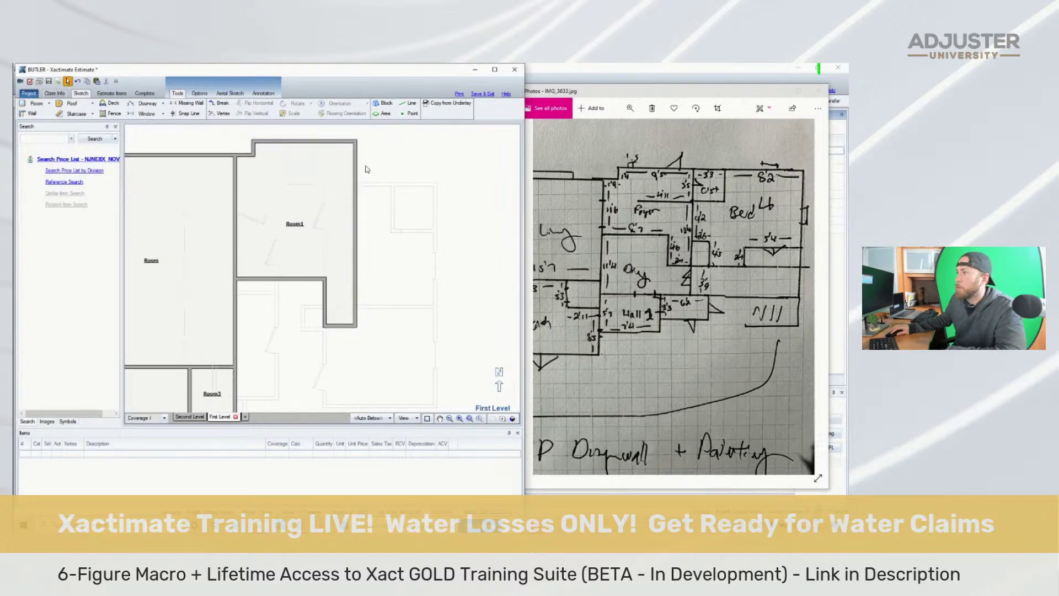
left_click(334, 163)
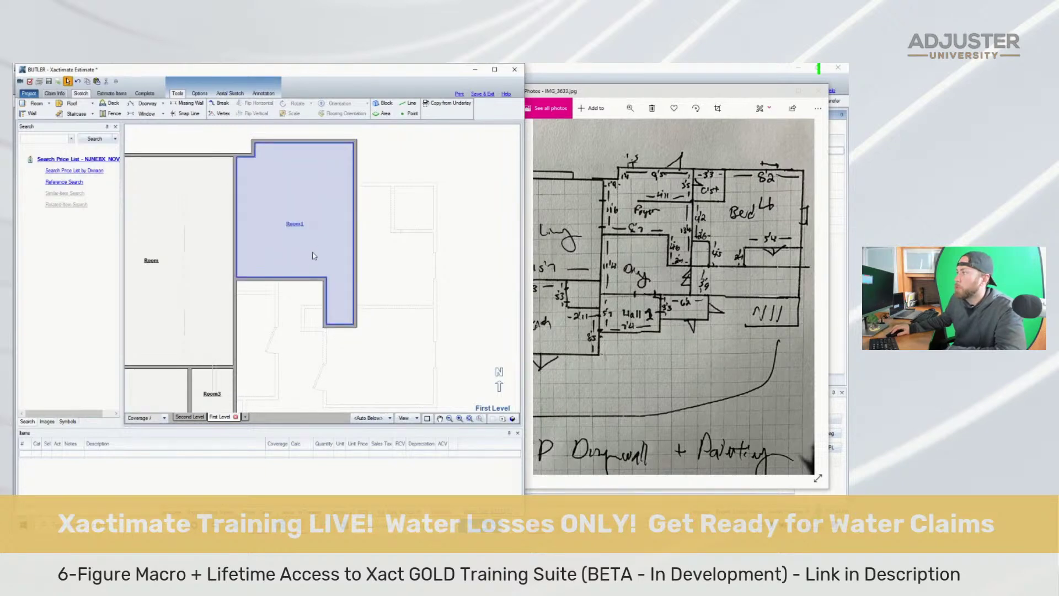
key("Escape")
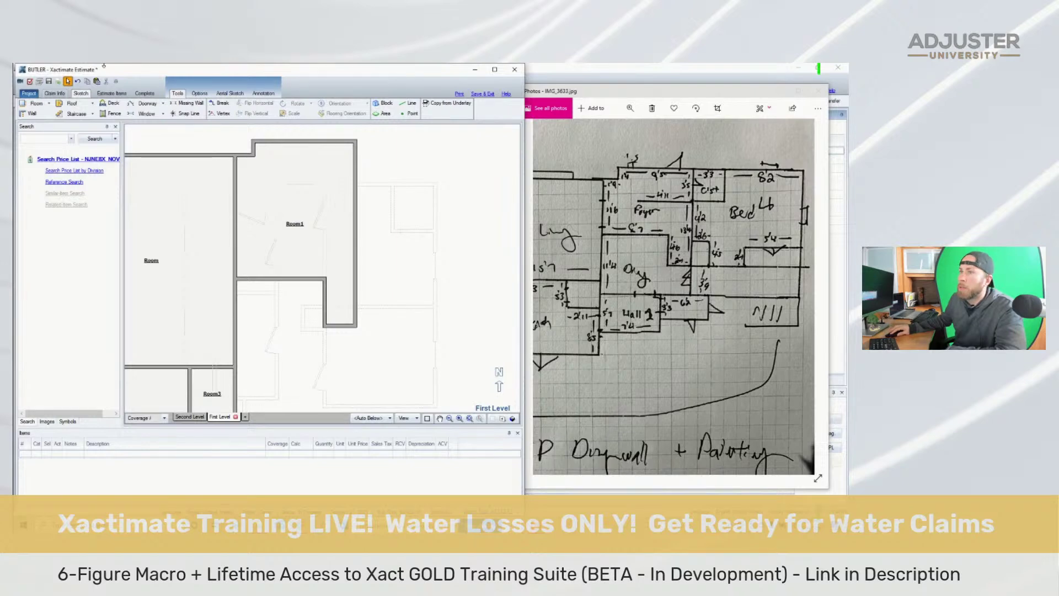
Draw a 4' 11" partition wall running west from Room1's east wall, near the north end of the room
left_click(23, 114)
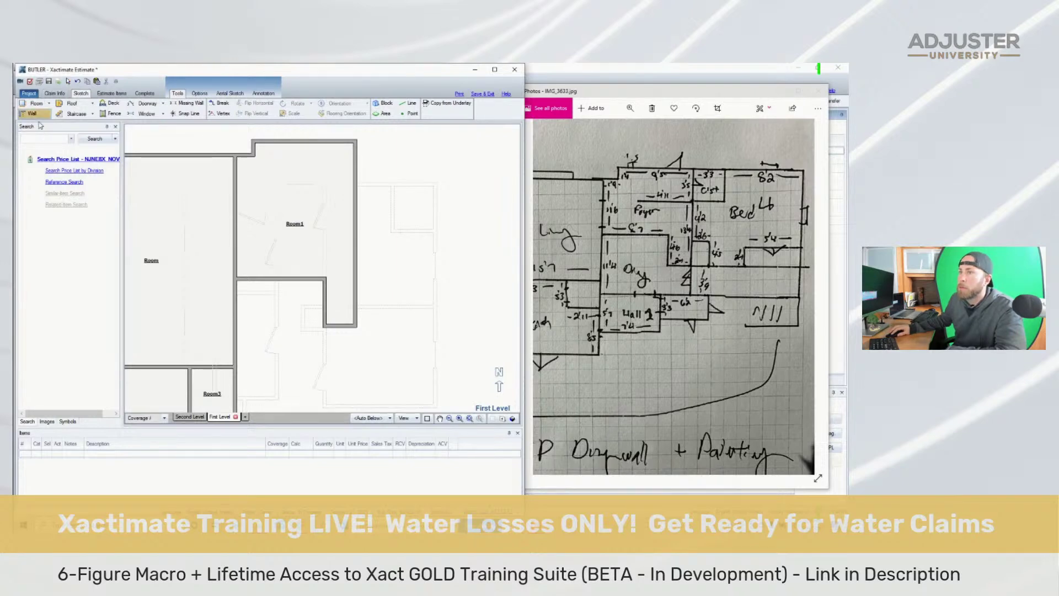
left_click(349, 184)
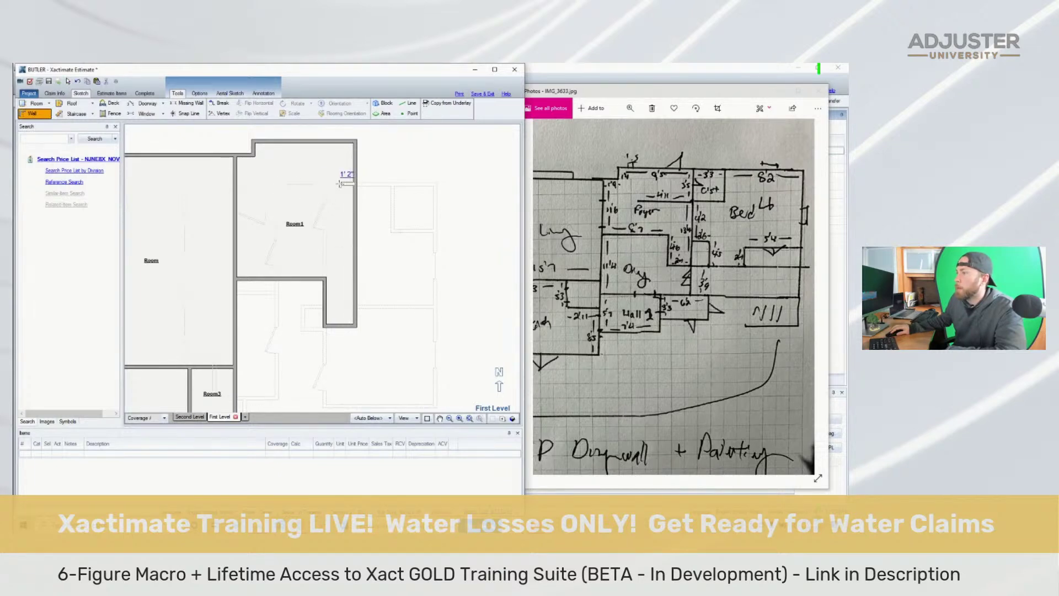
left_click(303, 182)
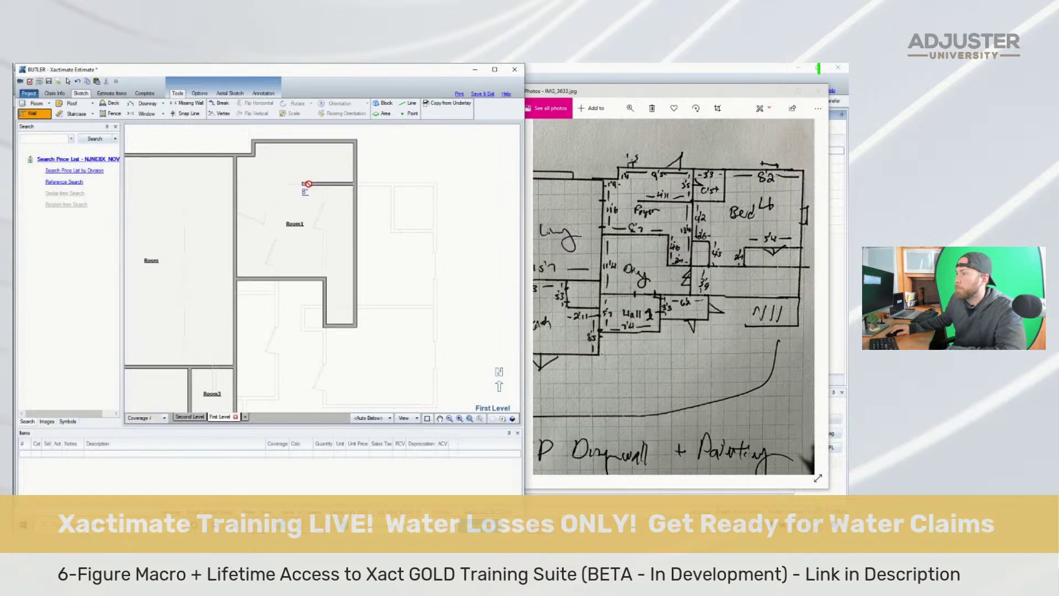
key("Escape")
left_click(311, 210)
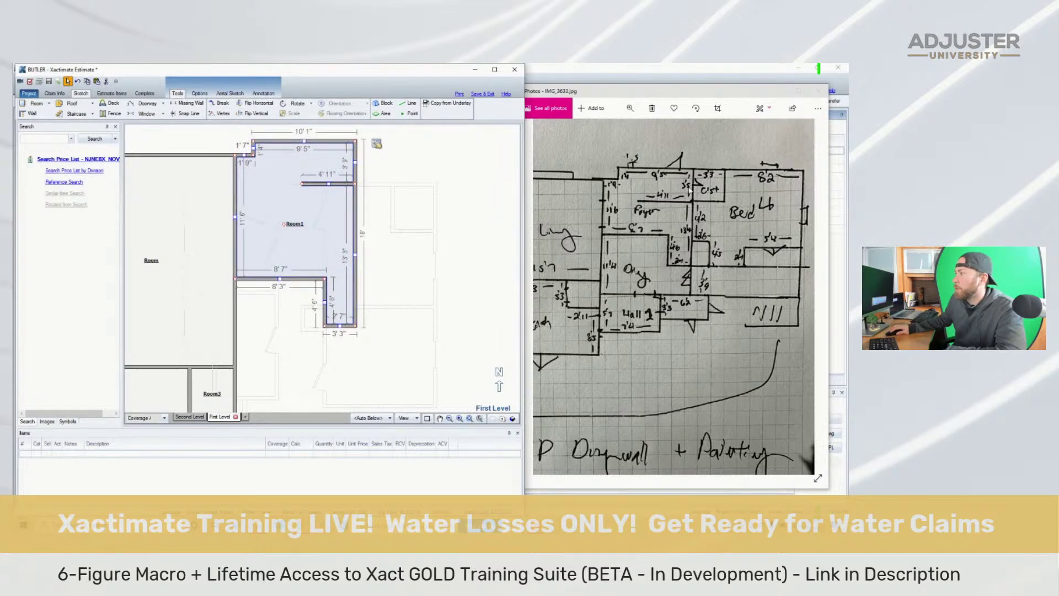
Move the partition wall inside Room1 slightly closer to the north wall
left_click(328, 183)
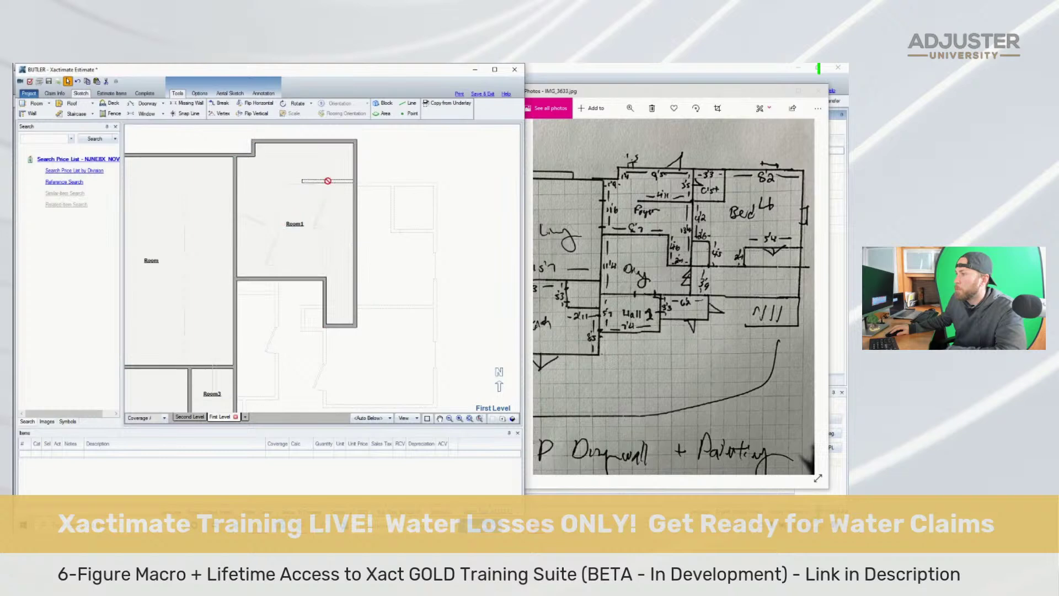
left_click_drag(328, 184, 326, 183)
left_click(339, 189)
left_click(325, 184)
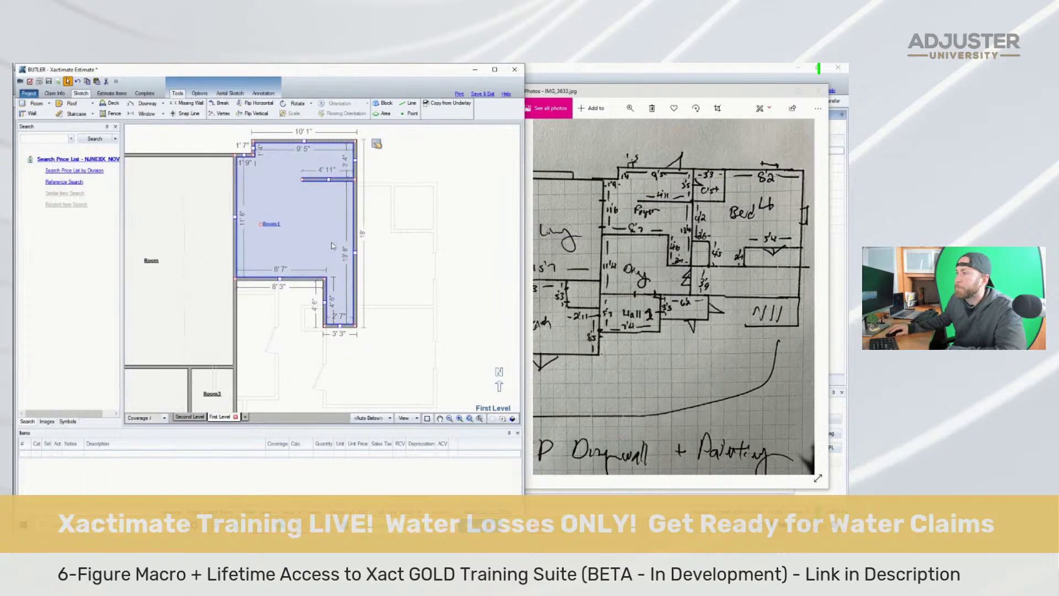
left_click(400, 265)
Create the dining room below Room1 by pulling a new room southward from Room1's 8' 7" south wall
scroll(439, 350, "down", 2)
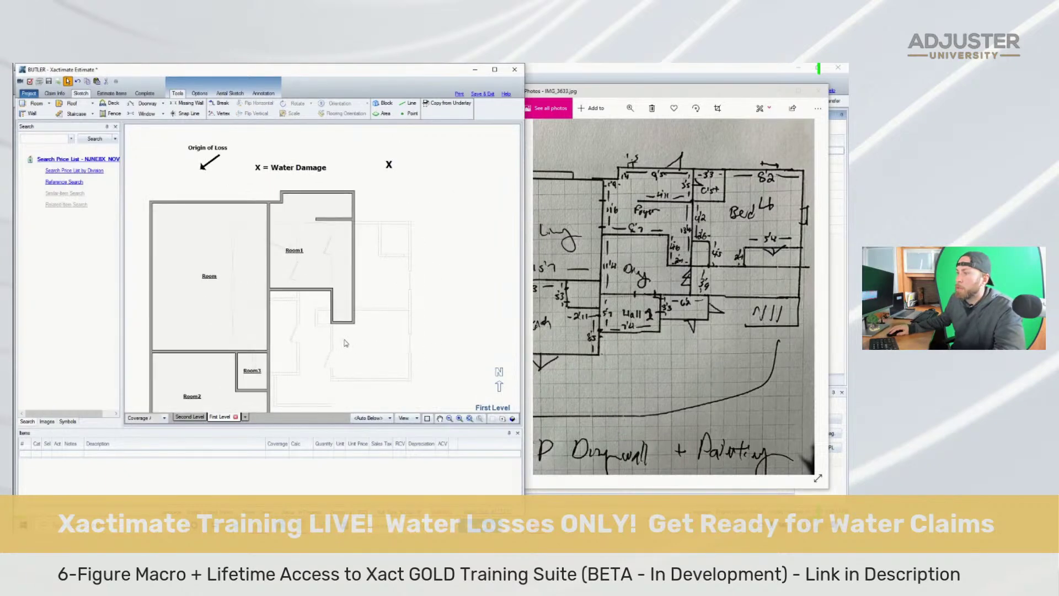
scroll(346, 343, "up", 1)
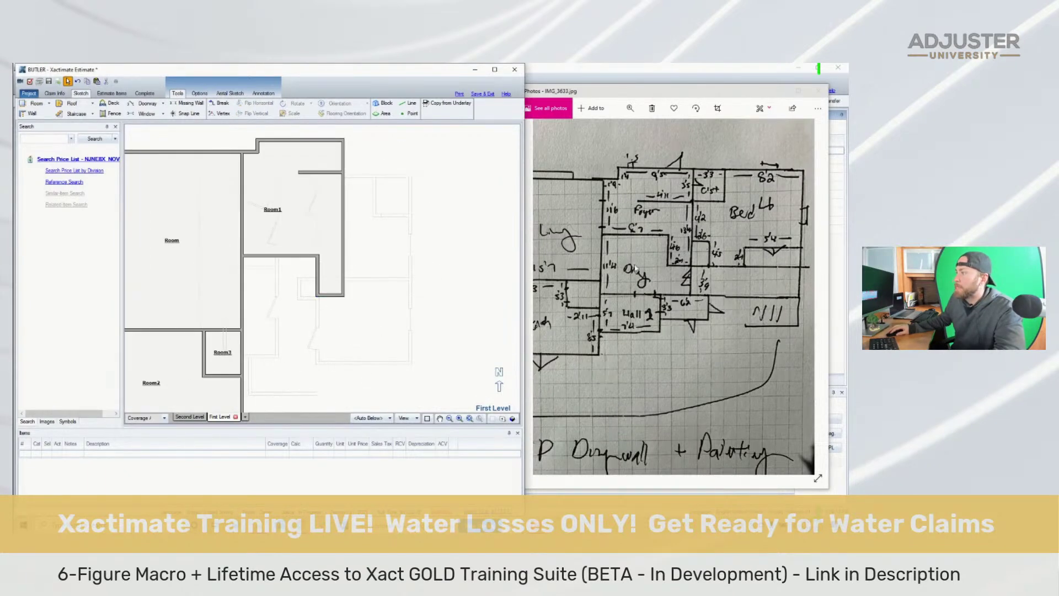
left_click(651, 266)
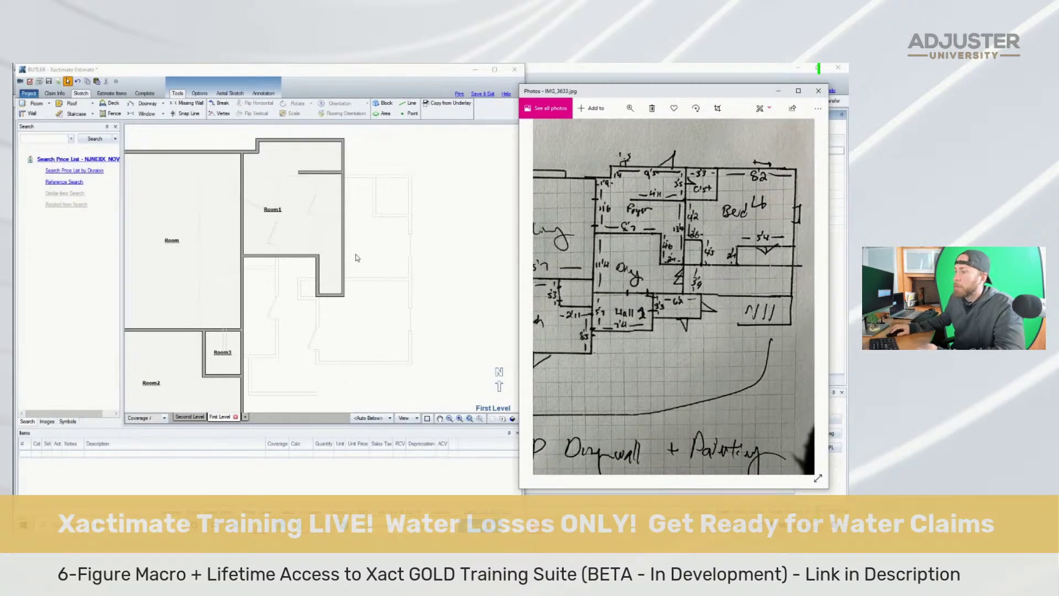
left_click(330, 260)
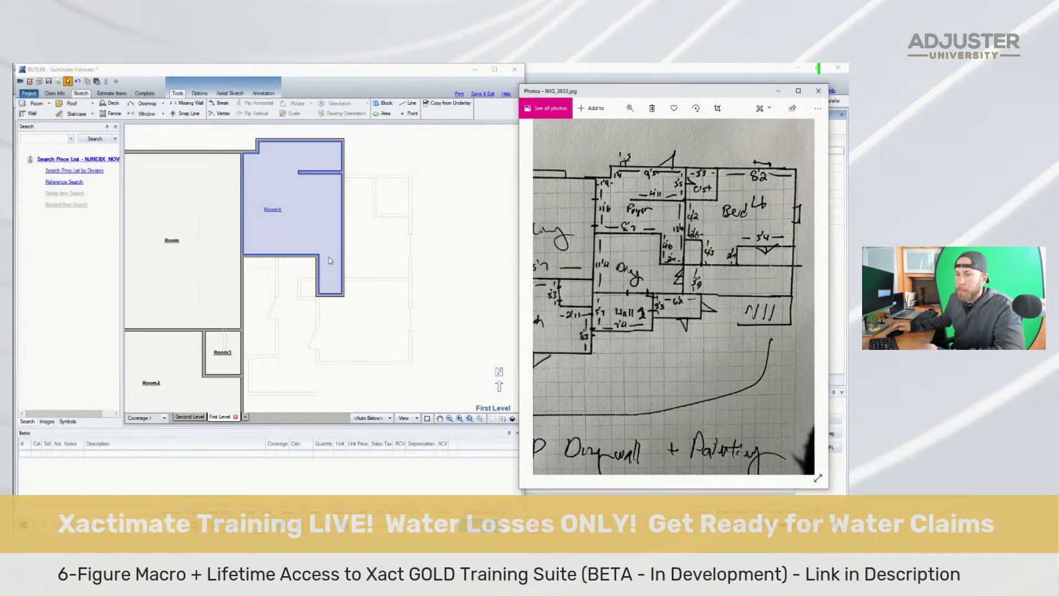
left_click(634, 286)
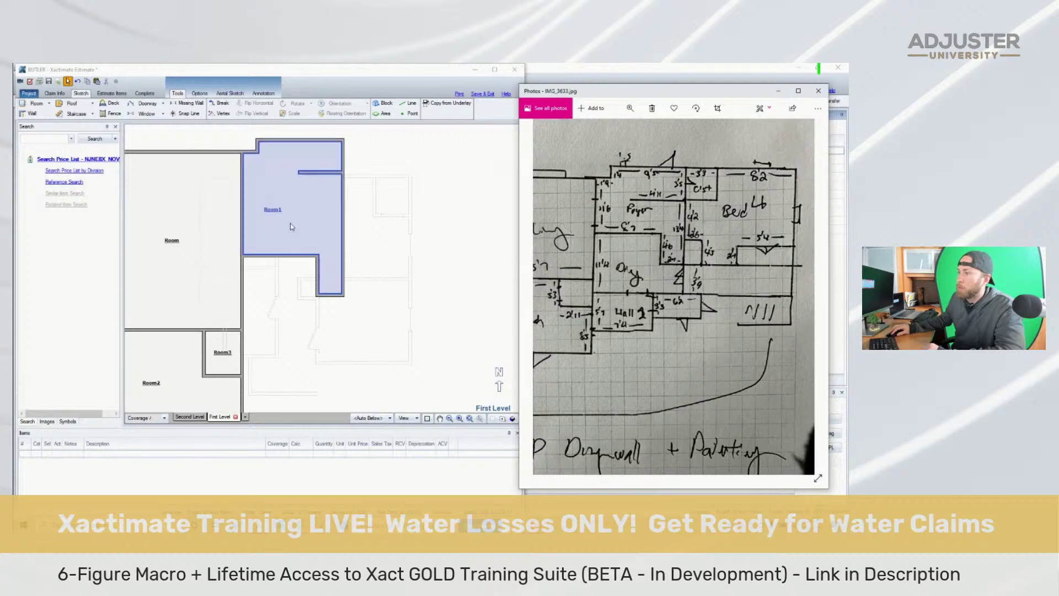
left_click(289, 257)
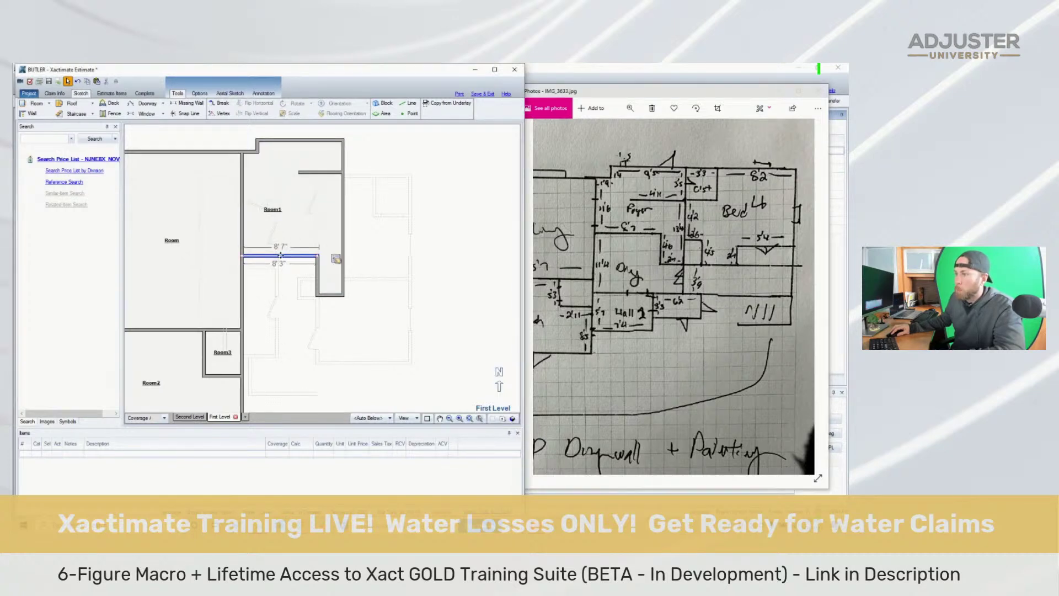
left_click_drag(280, 254, 284, 338)
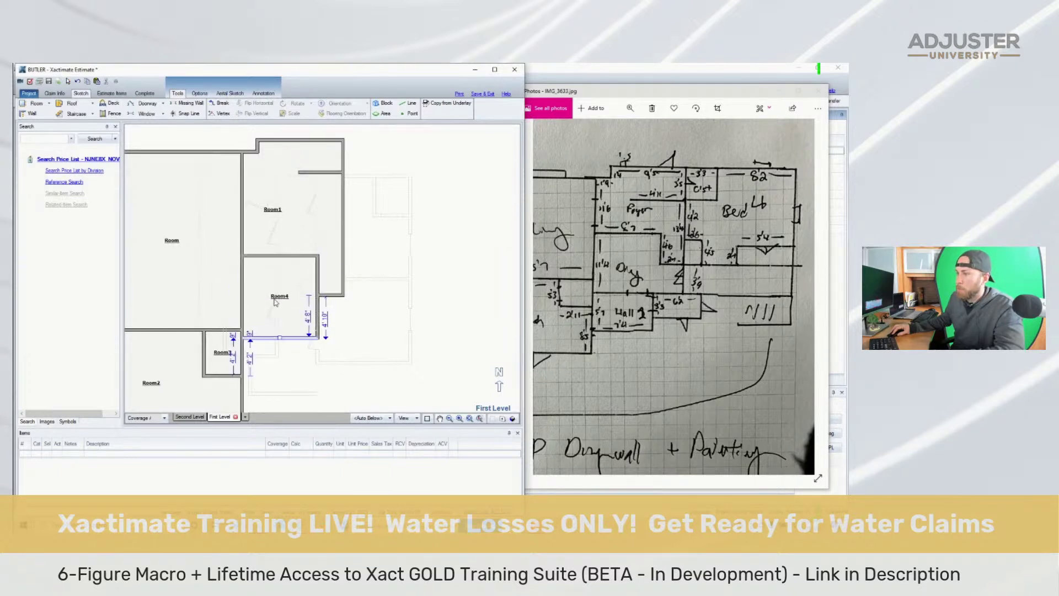
Extend Room4 southward by moving its south wall until the room is 11' 4" long
left_click(299, 308)
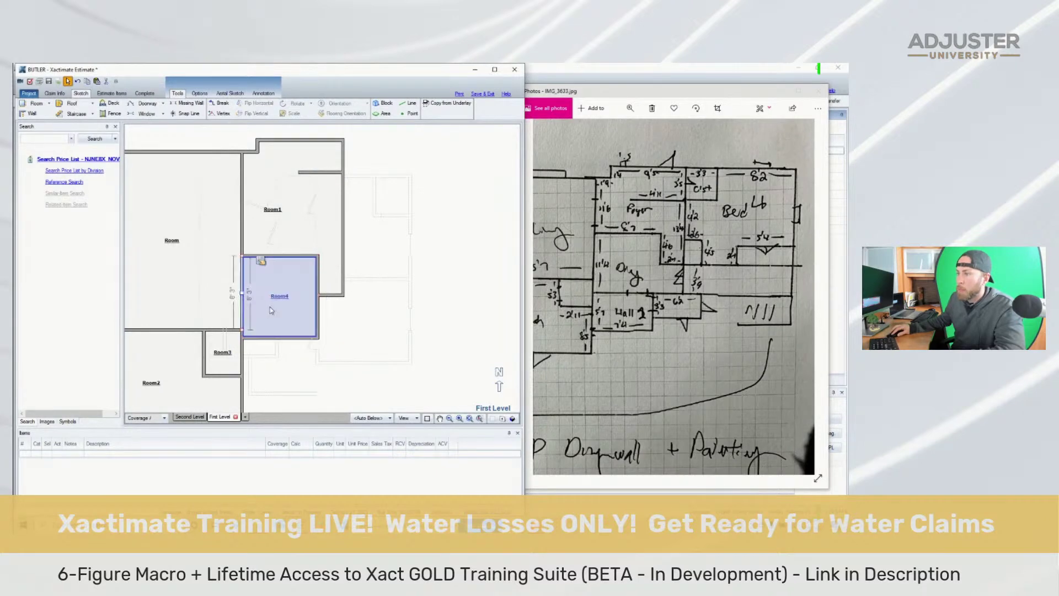
left_click_drag(279, 337, 280, 349)
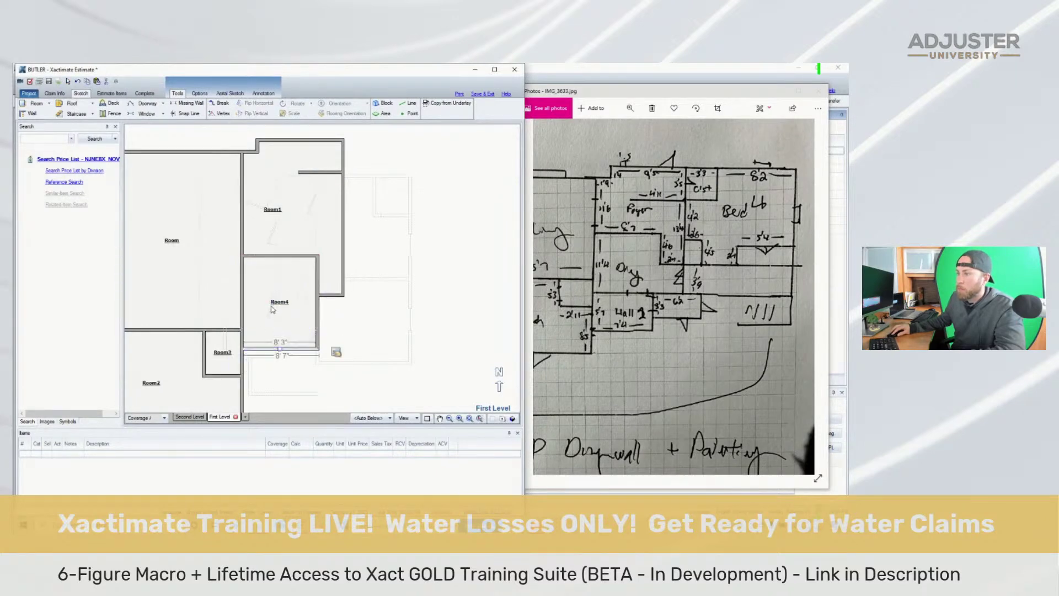
left_click(271, 310)
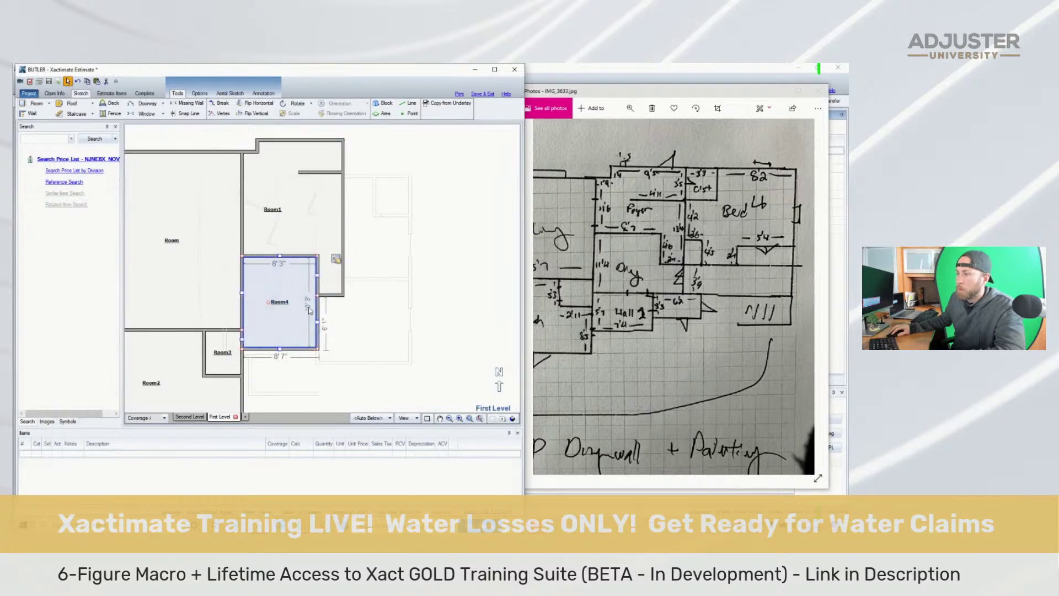
left_click(281, 350)
left_click_drag(280, 350, 281, 362)
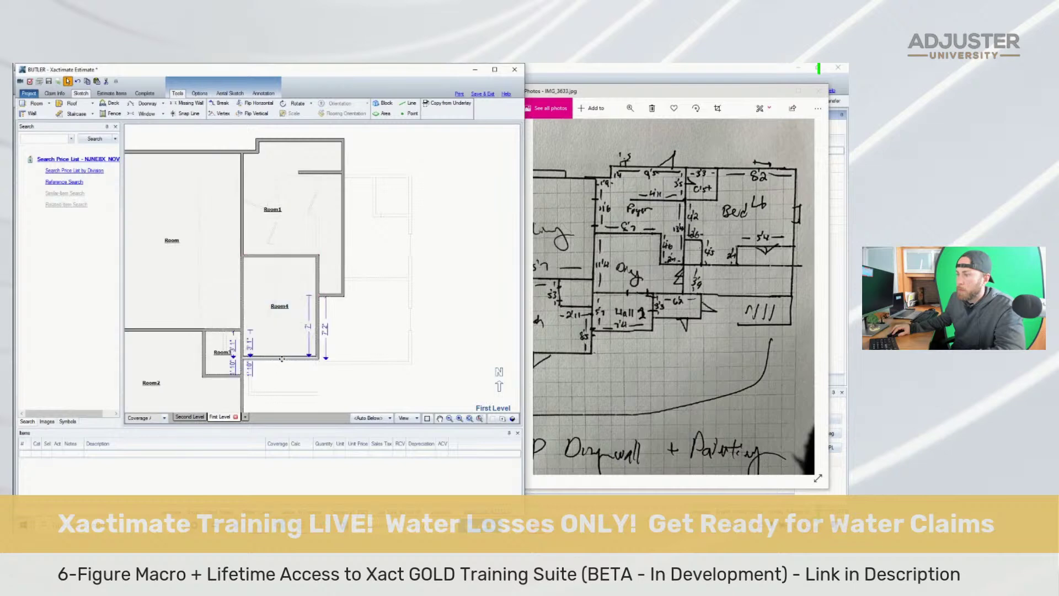
left_click(283, 330)
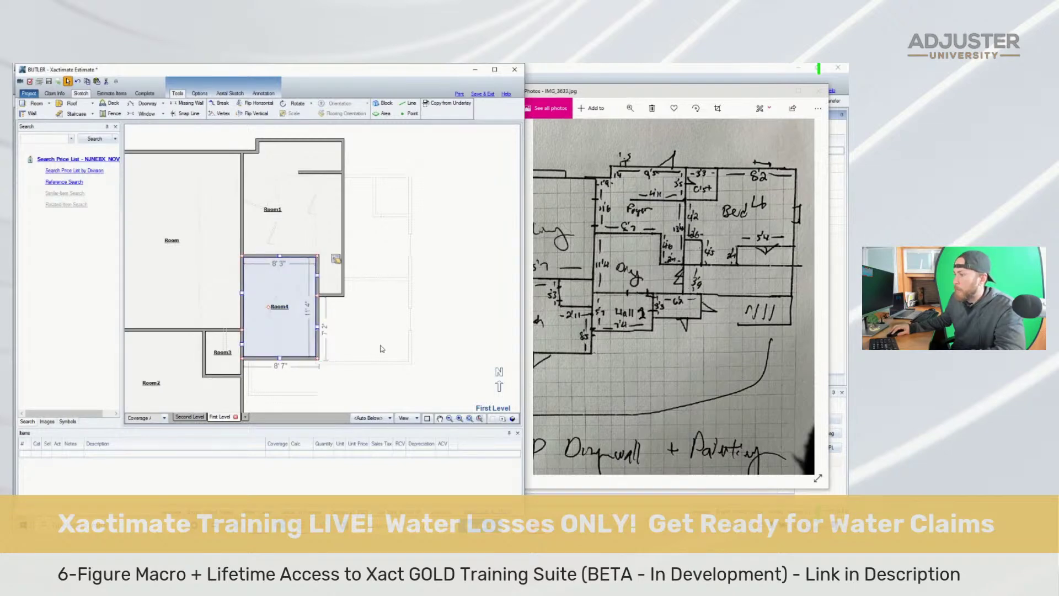
Move the lower part of Room4's east wall outward in line with Room1's east wall, making the south side 11' 2" wide
left_click(318, 329)
left_click_drag(331, 329, 343, 328)
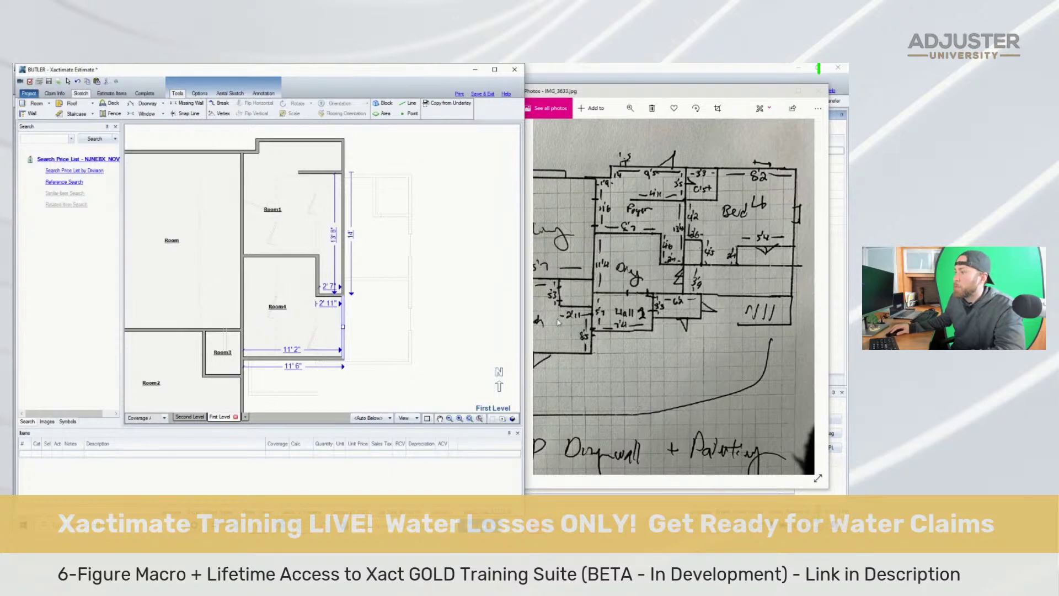
left_click(289, 317)
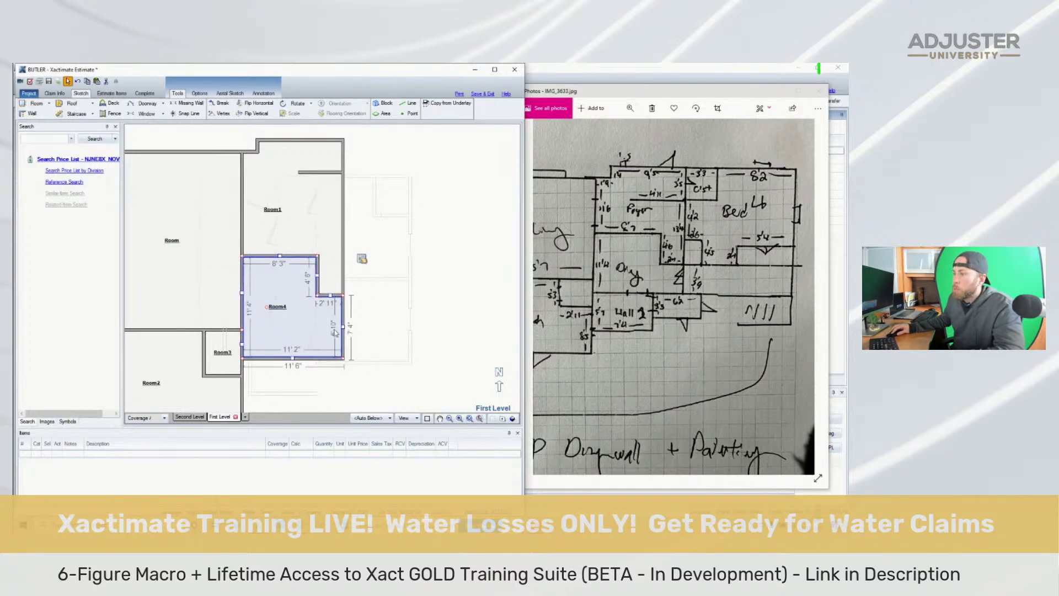
Browse the field sketch and the site photos to examine how the dining room connects to the foyer hallway
left_click(675, 328)
scroll(675, 328, "down", 3)
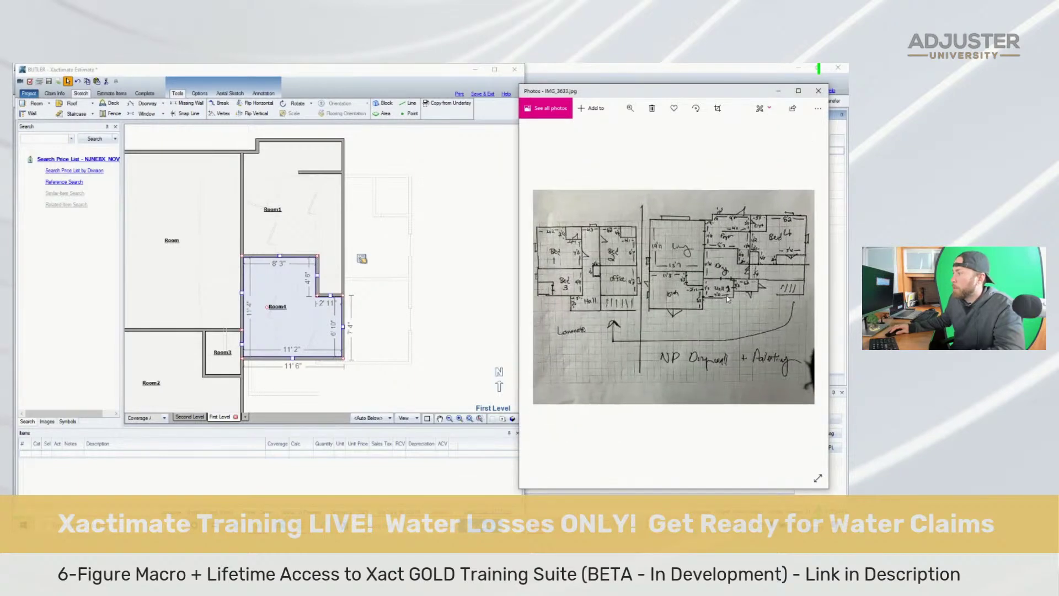
scroll(726, 285, "up", 3)
scroll(726, 286, "down", 3)
key("Right")
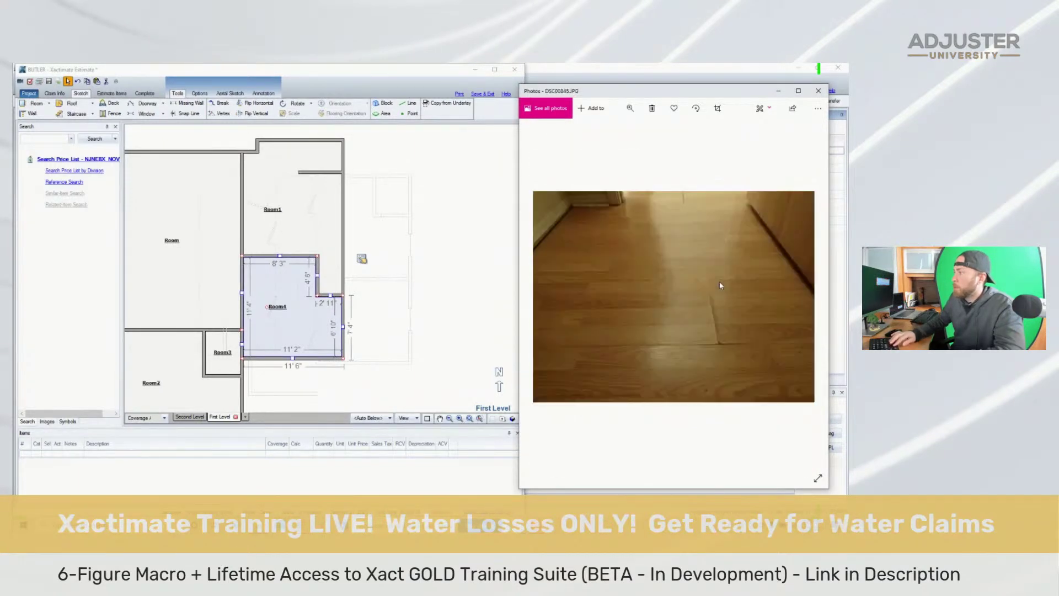
key("Right")
key("Left")
key("Left")
key("Left")
key("Left")
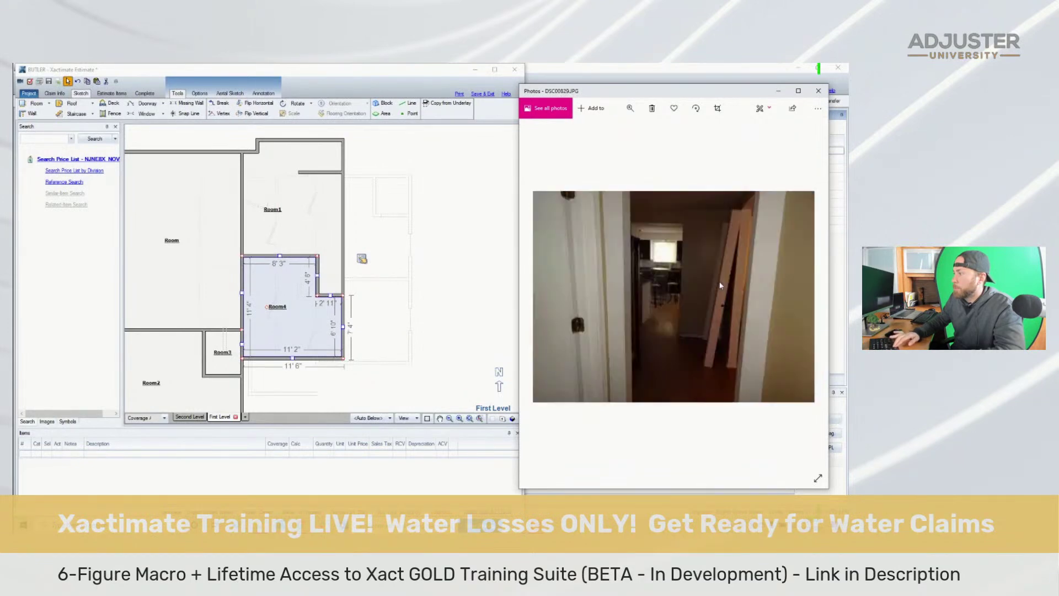
key("Left")
key("Left")
key("Left")
key("Left")
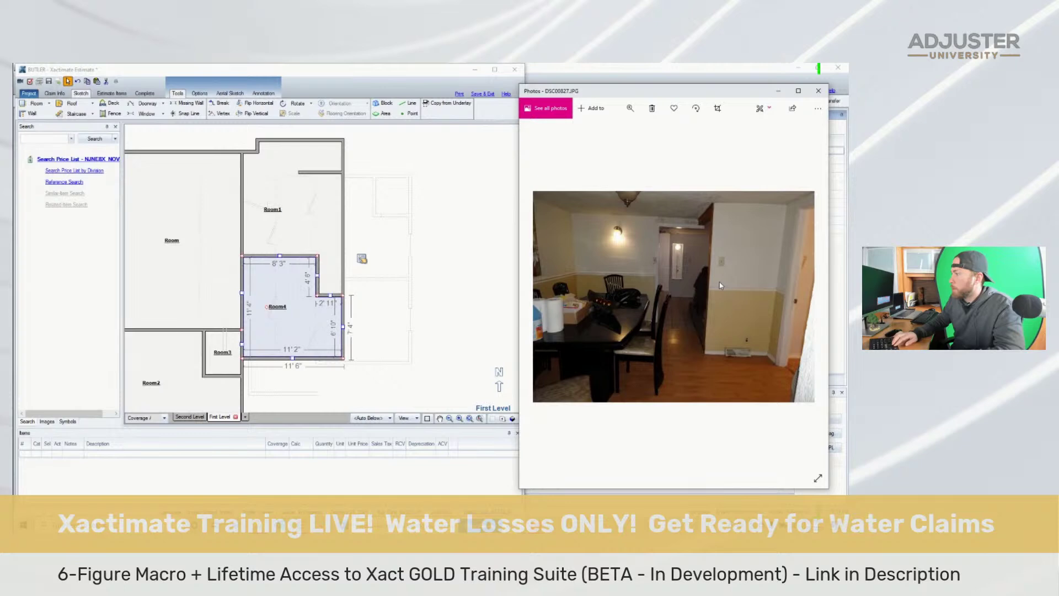
key("Left")
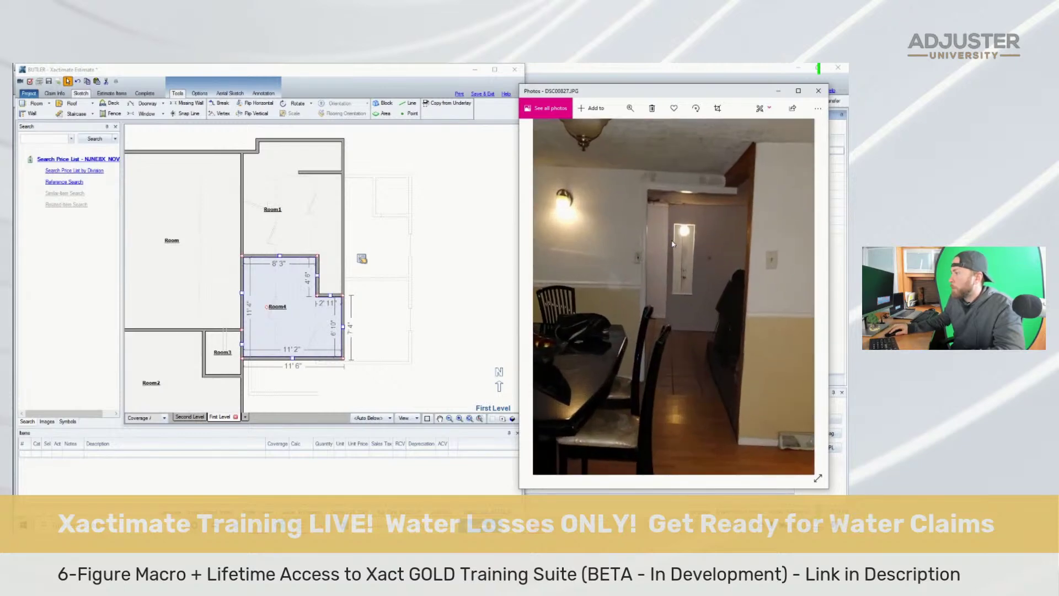
double_click(680, 237)
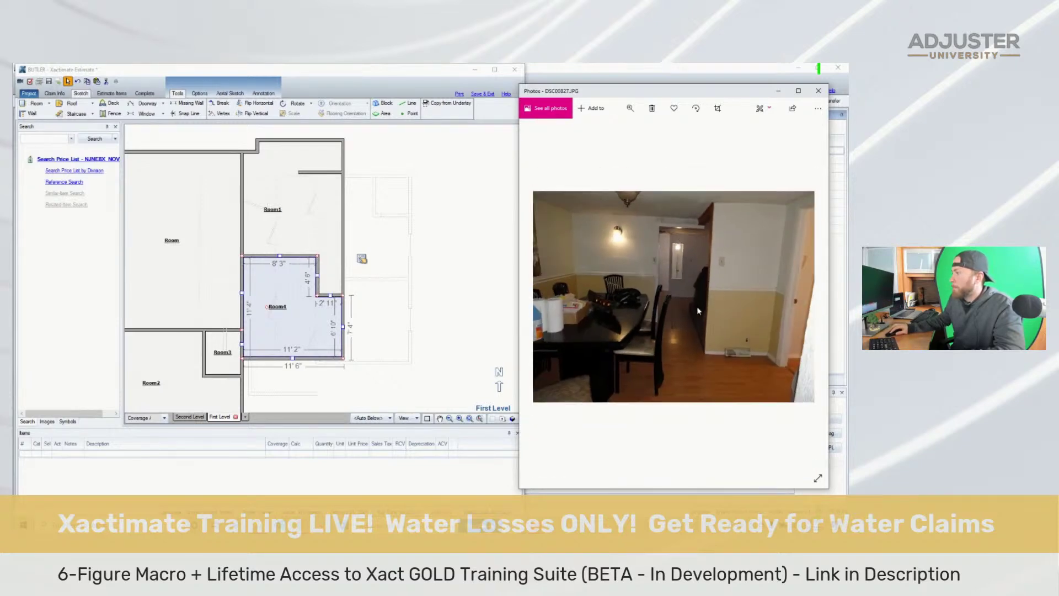
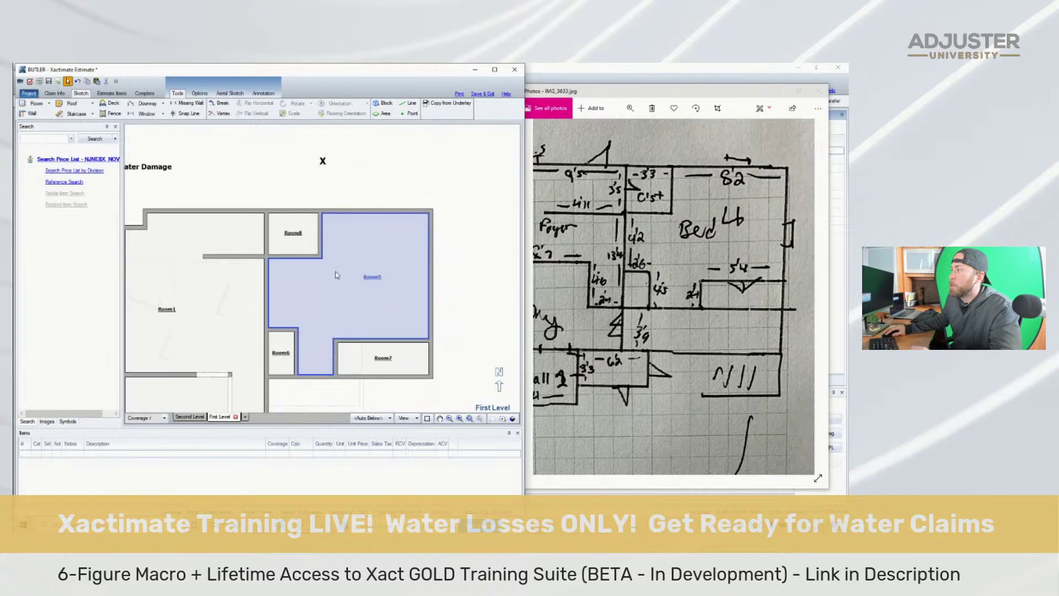
Narrow the Room8 closet to 3' 3" and move Room5's east wall inward so its north side is 8' 2"
left_click(317, 242)
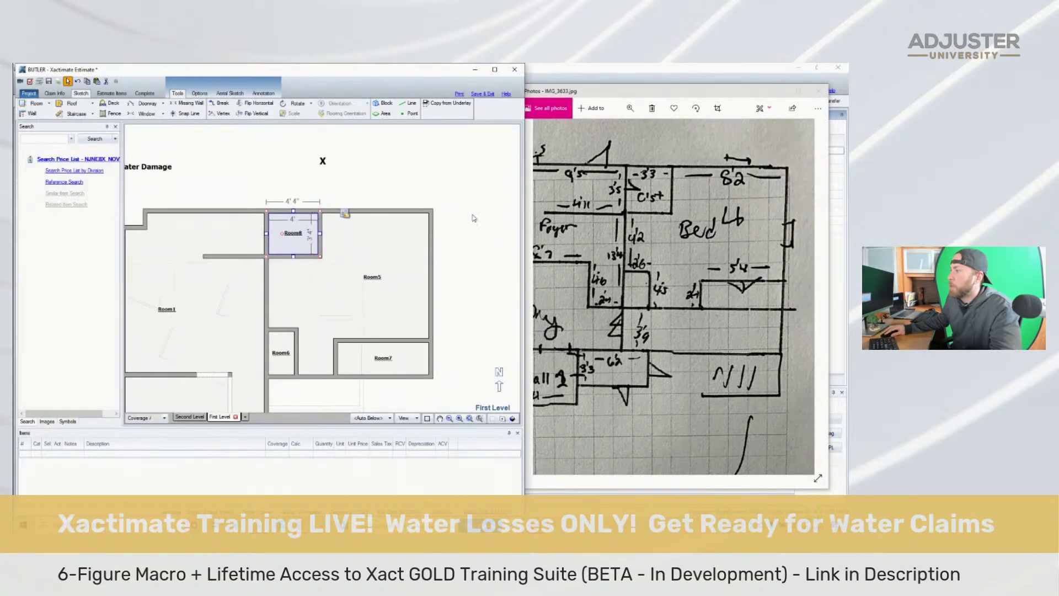
left_click_drag(321, 234, 313, 233)
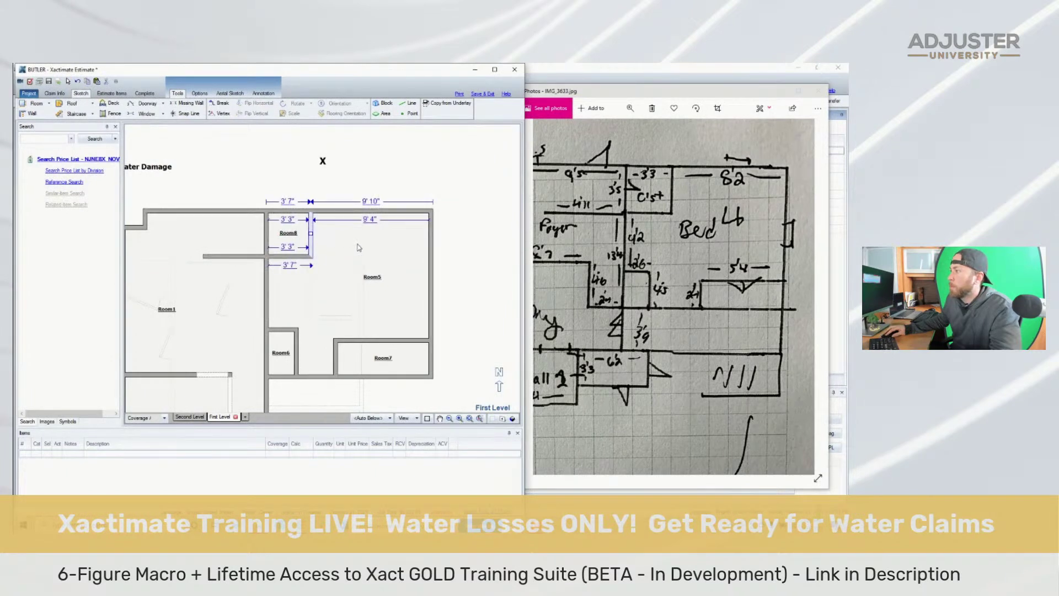
left_click(359, 248)
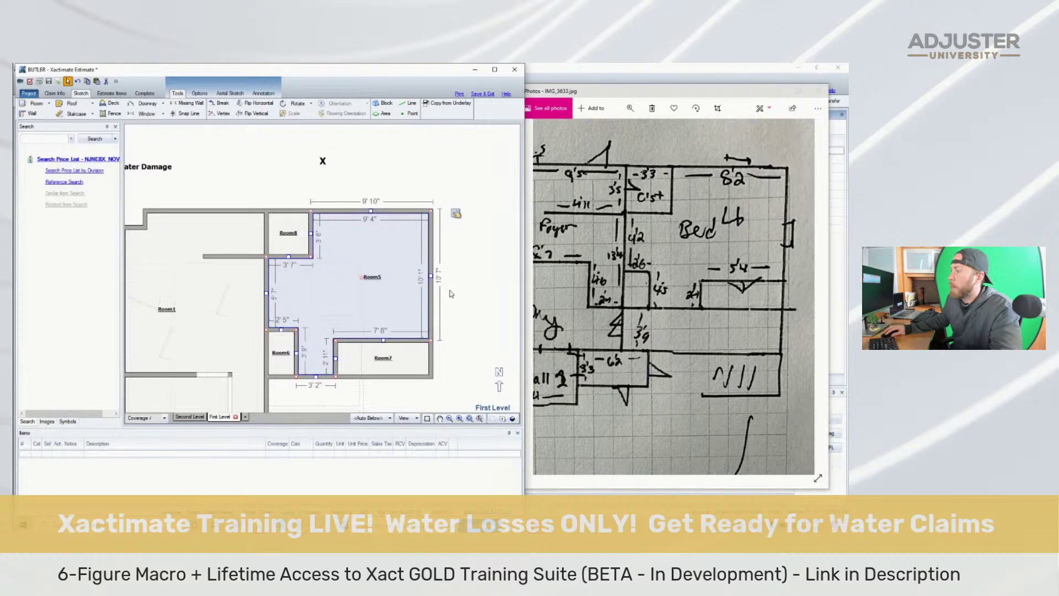
left_click_drag(431, 277, 415, 276)
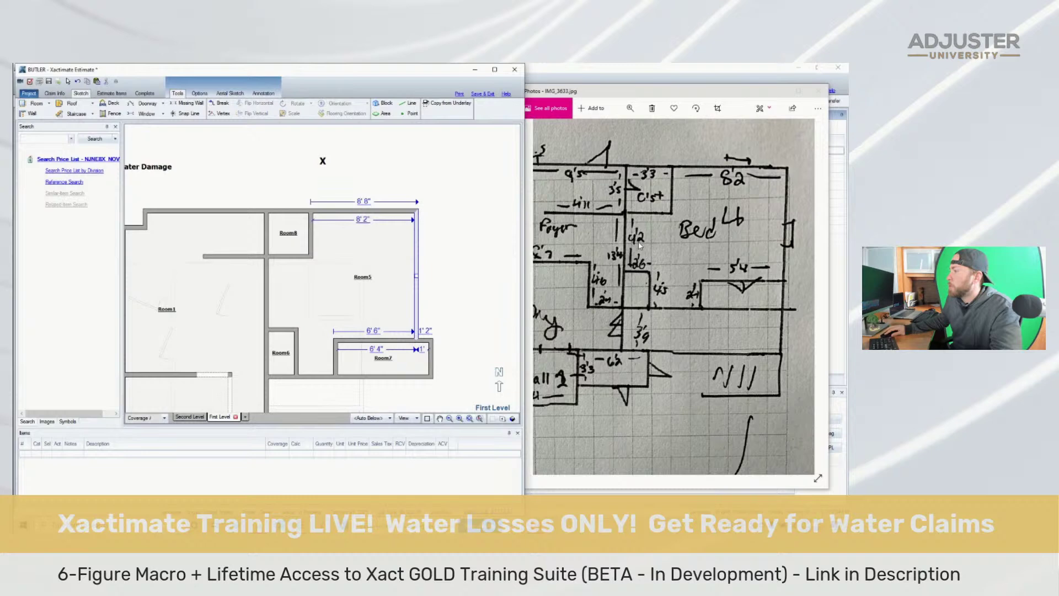
Check the bedroom site photos and the Bed 4 closet dimensions on the hand-drawn field sketch
scroll(645, 237, "down", 4)
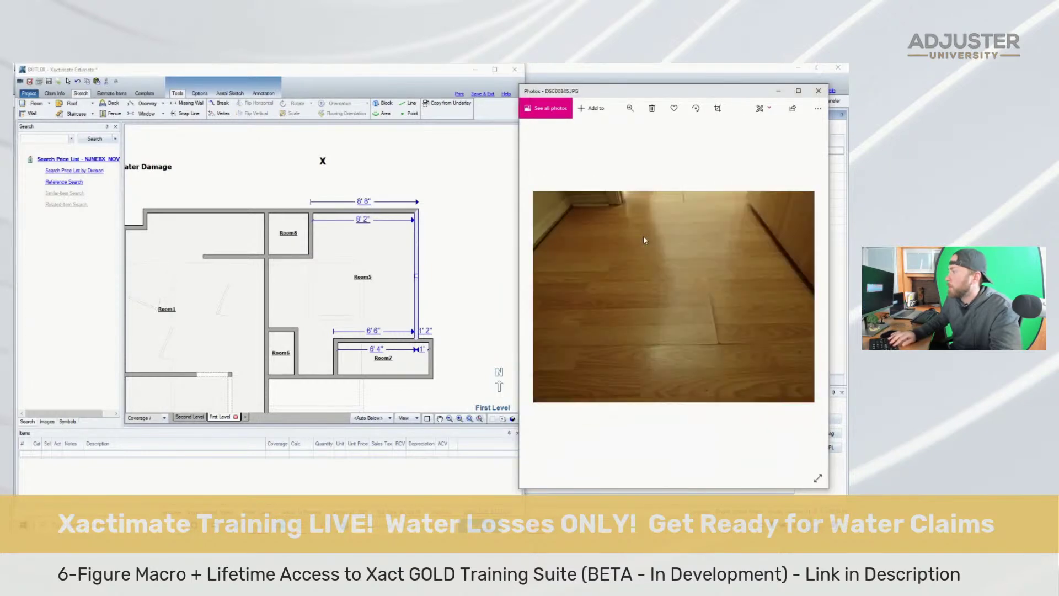
scroll(643, 236, "down", 4)
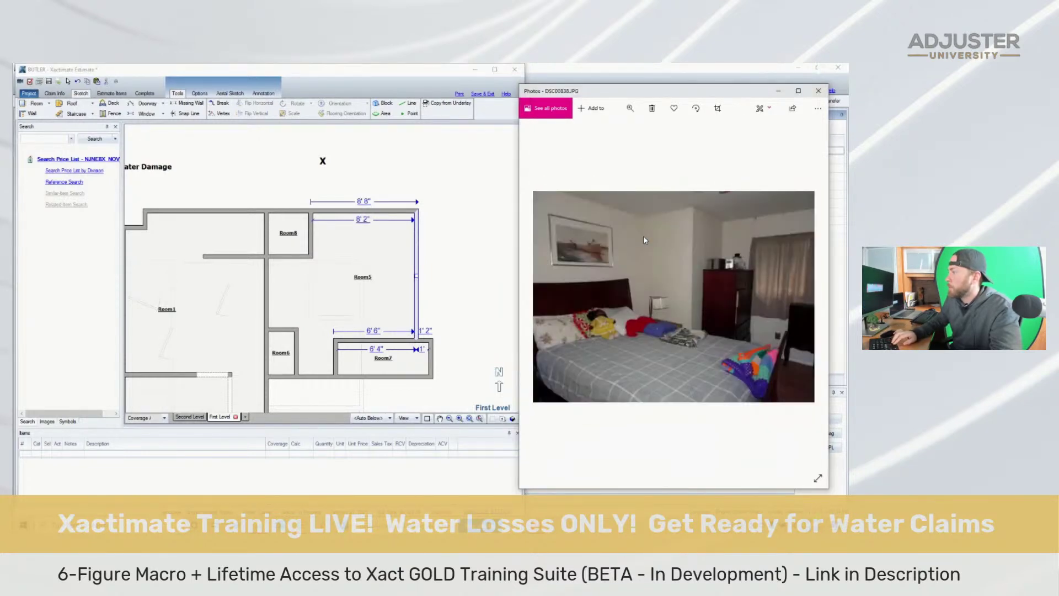
scroll(643, 236, "down", 1)
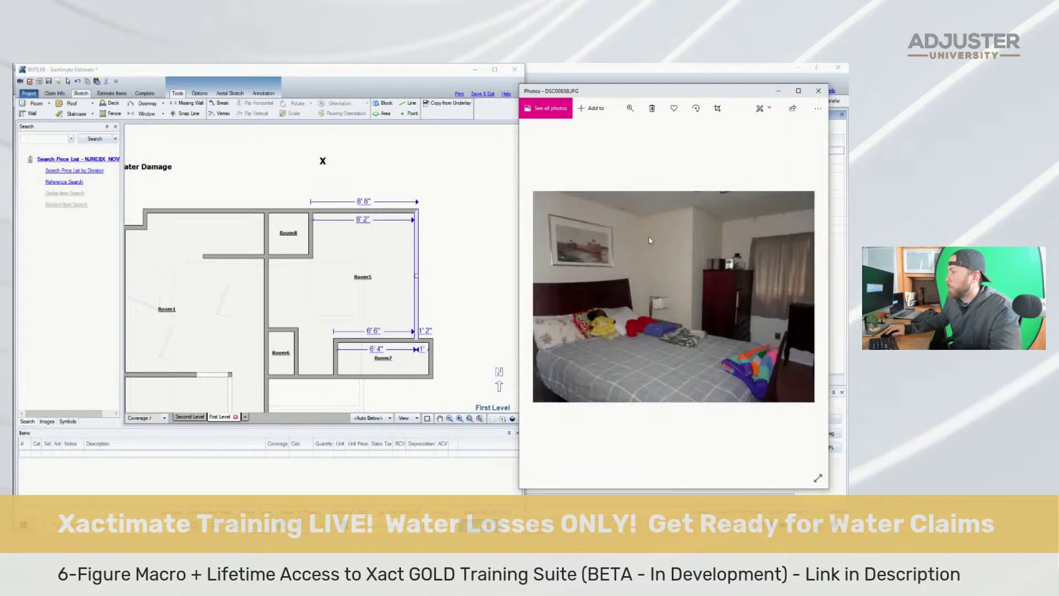
scroll(670, 274, "down", 3)
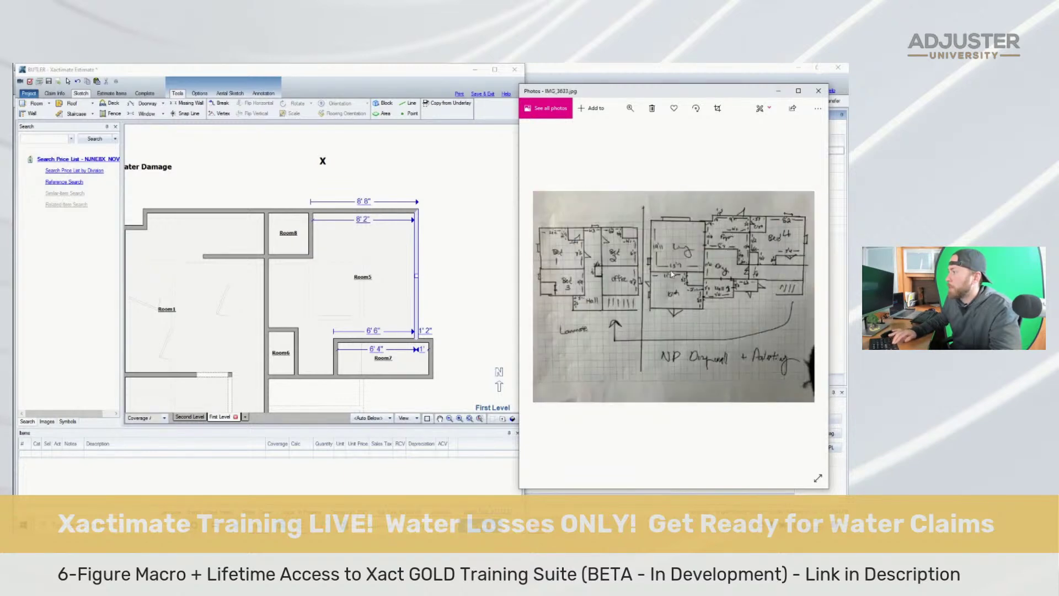
scroll(671, 274, "up", 4)
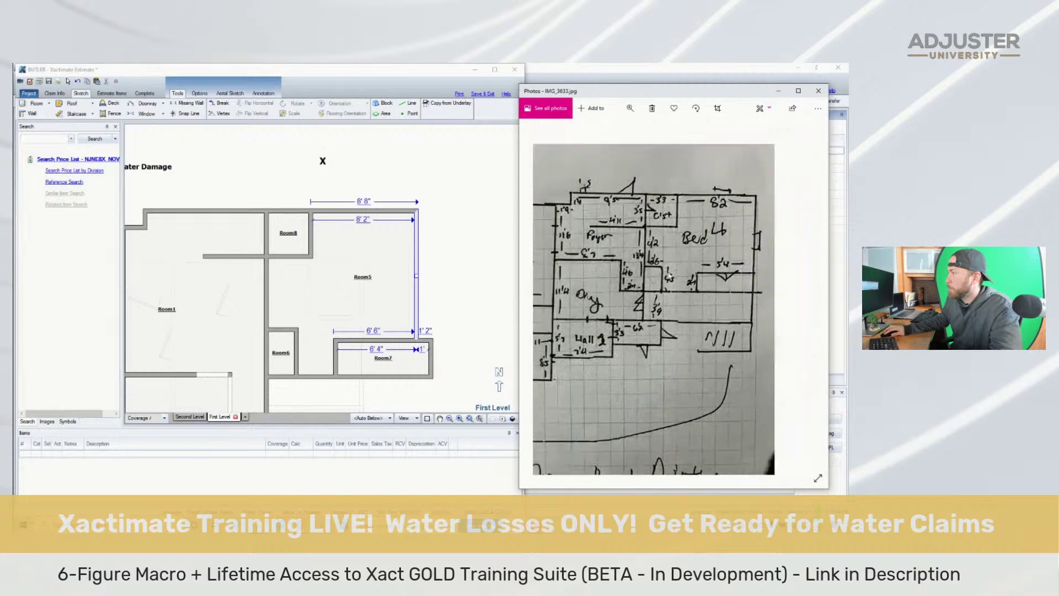
scroll(702, 265, "up", 3)
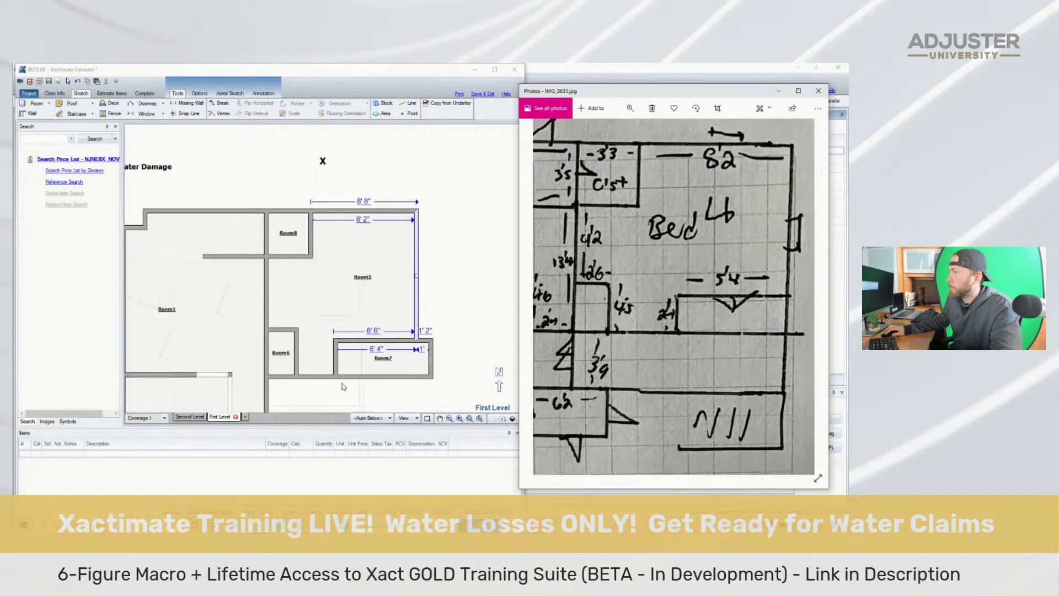
Shift the Room6 closet and Room5's southwest leg southward, and widen the closet to 2' 6" by moving its east wall
left_click(302, 307)
left_click(302, 307)
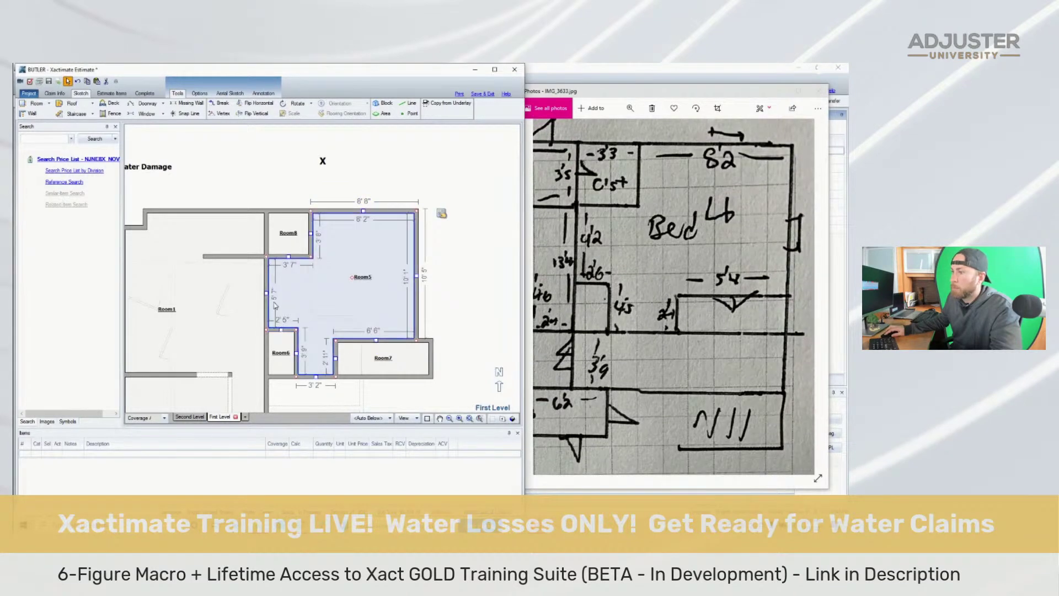
left_click(282, 328)
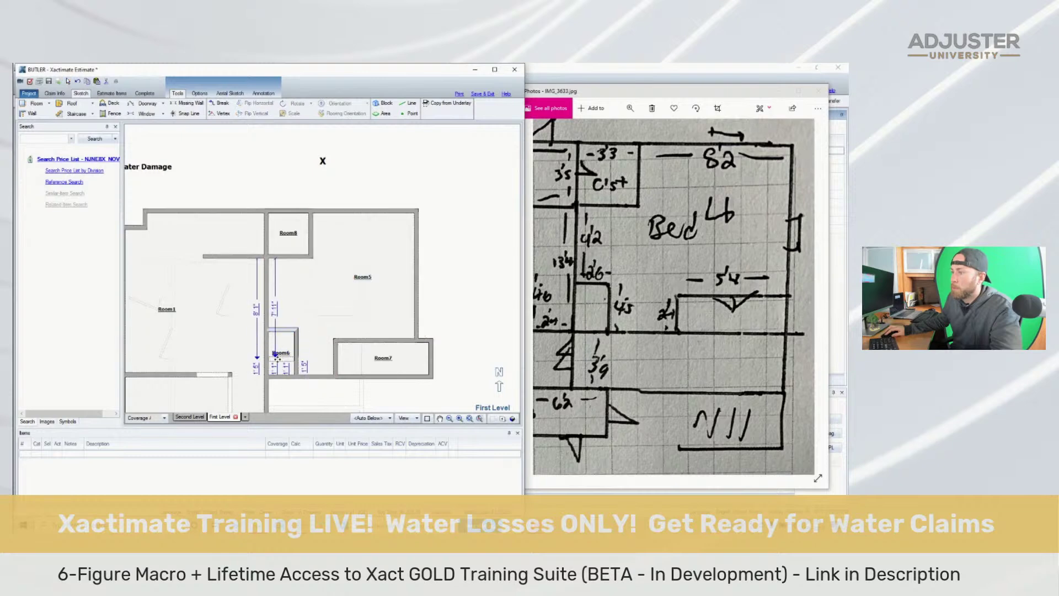
scroll(282, 357, "down", 2)
scroll(291, 303, "up", 2)
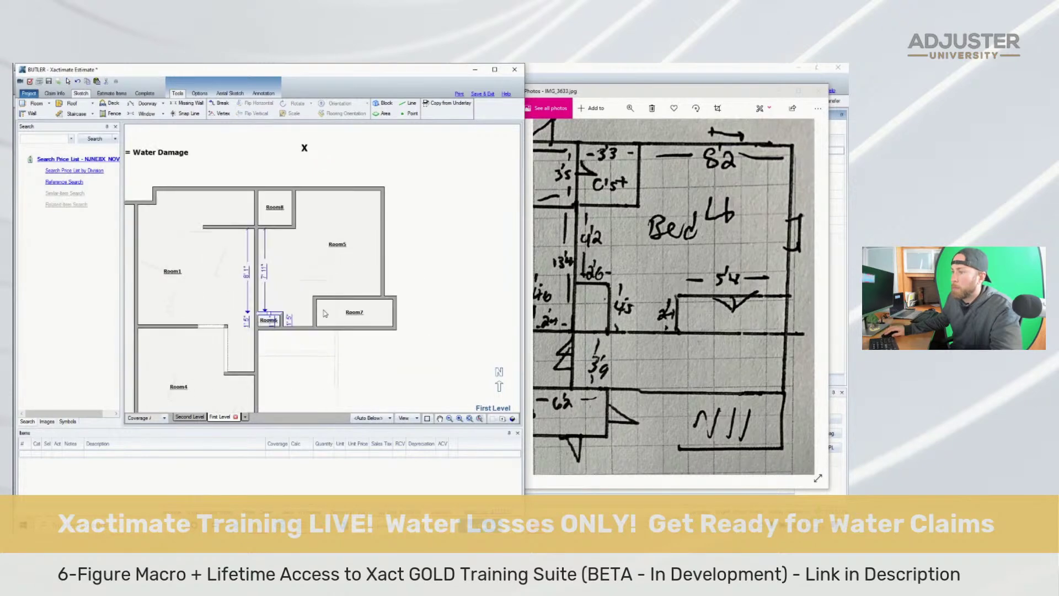
mouse_move(280, 326)
left_mouse_down()
mouse_move(275, 378)
mouse_move(277, 327)
left_mouse_up()
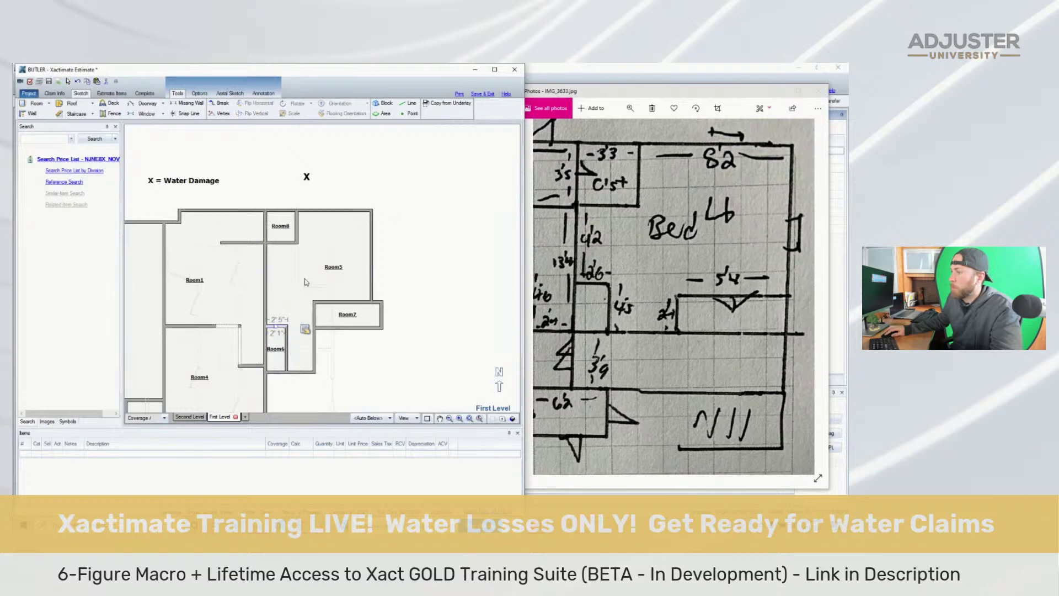
left_click(305, 282)
left_click(286, 347)
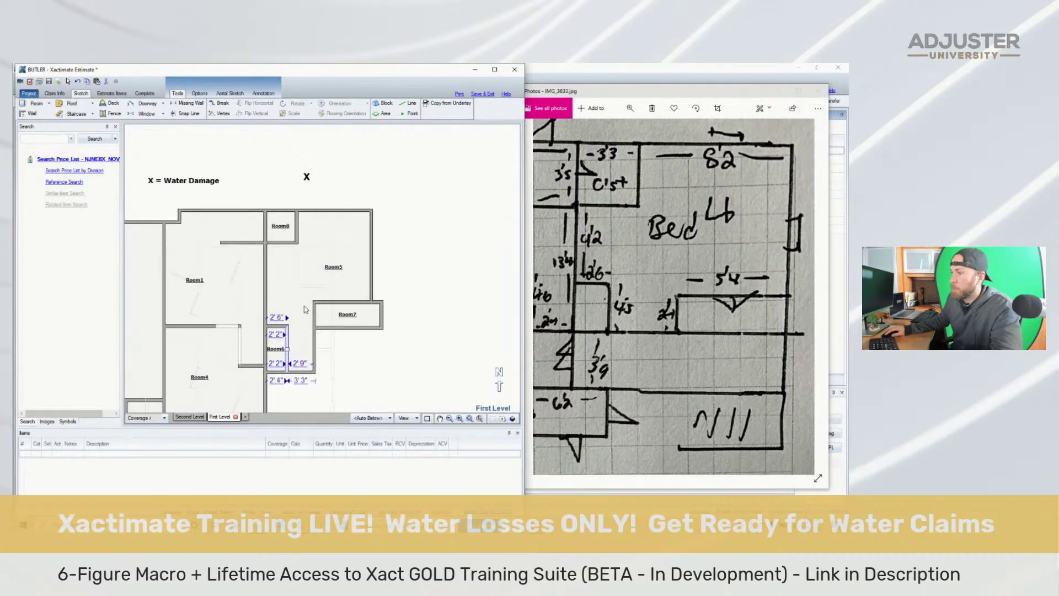
Move the south walls of Room5's leg and the Room6 closet northward in line with Room1's south wall
left_click(297, 368)
left_click(298, 370)
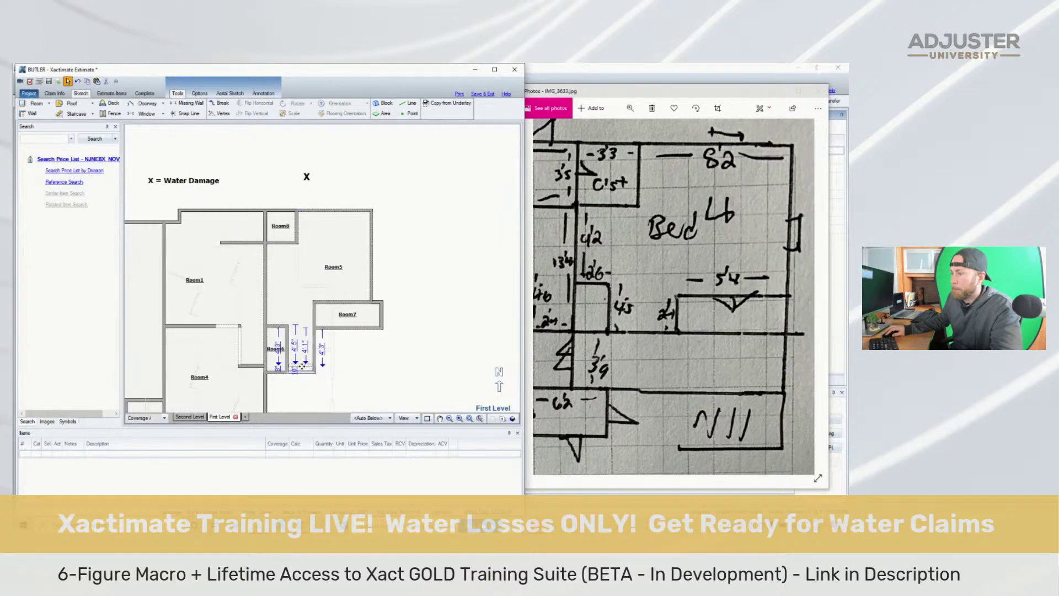
left_click_drag(302, 365, 279, 366)
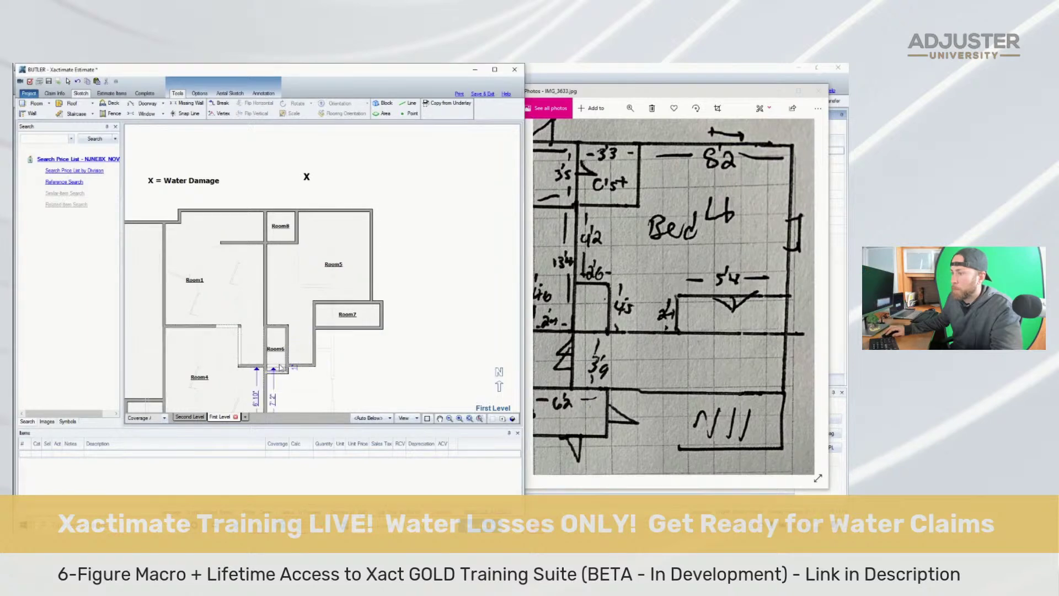
left_click(278, 365)
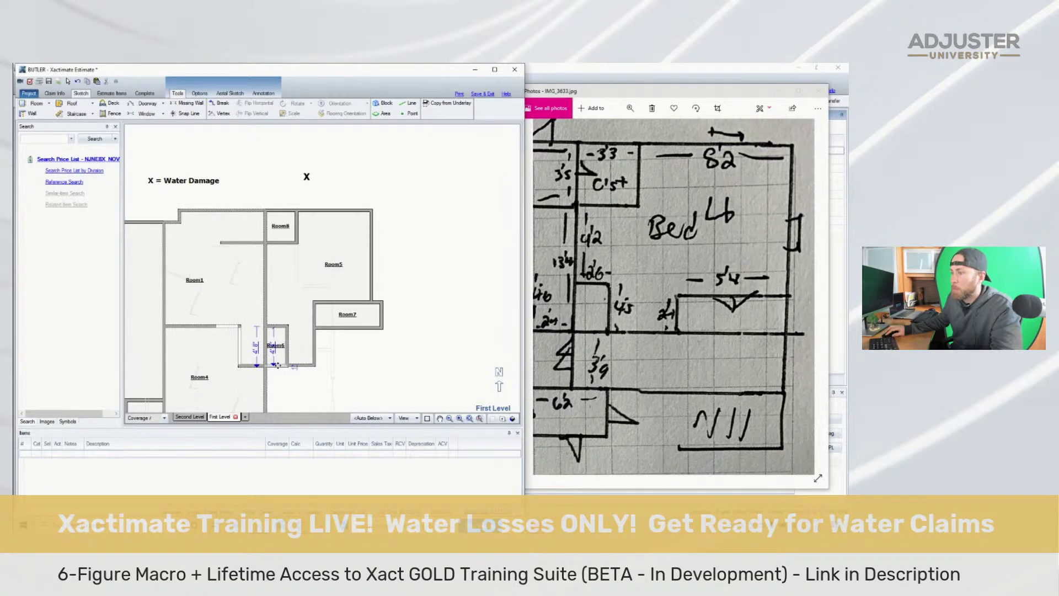
left_click_drag(278, 366, 301, 366)
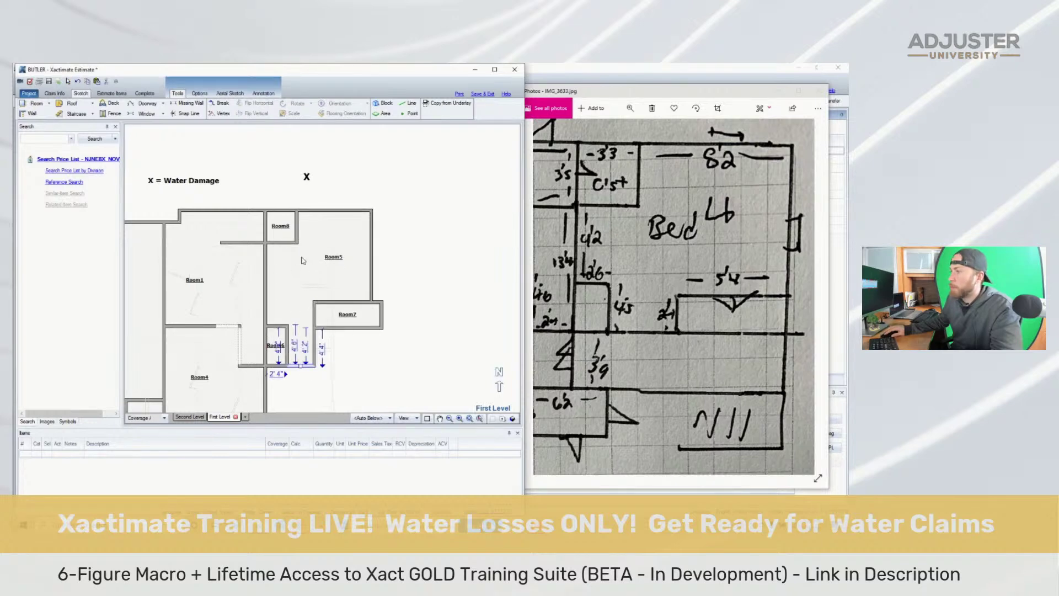
Move the Room7 closet's east wall inward flush with Room5's east wall and select Room5 to check its dimensions
left_click(380, 318)
left_click_drag(382, 318, 370, 314)
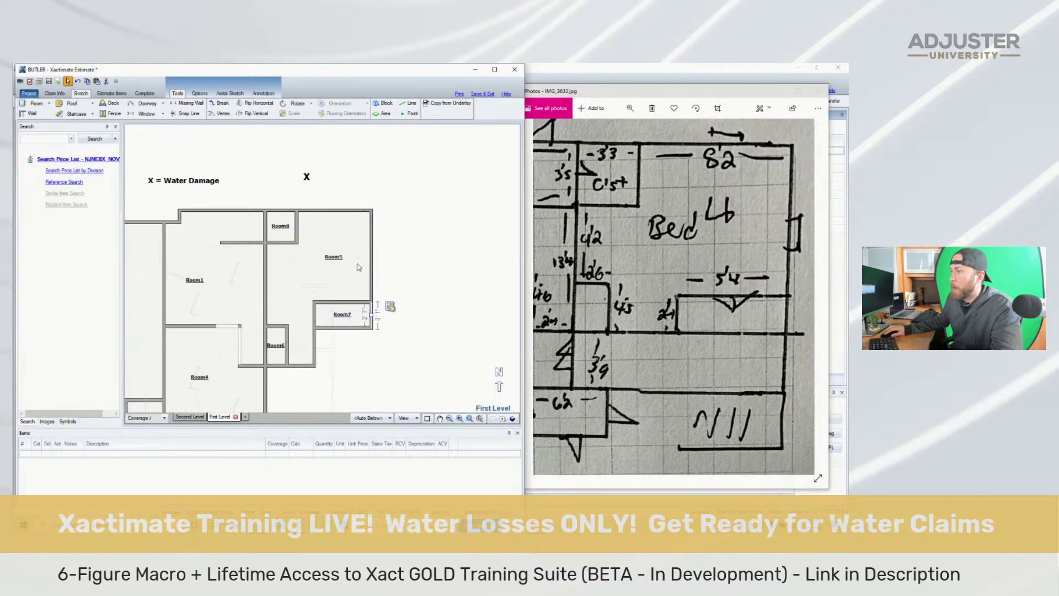
left_click(357, 265)
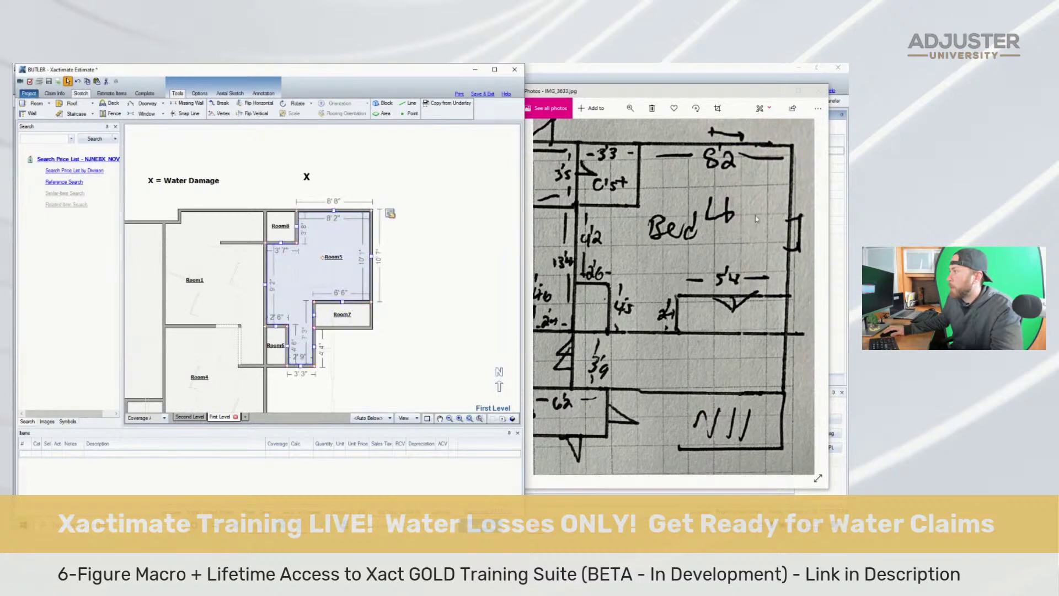
Move the Room7 closet's south wall in line with Room5's leg, and bring its north wall south to make the closet 2' deep
left_click(371, 246)
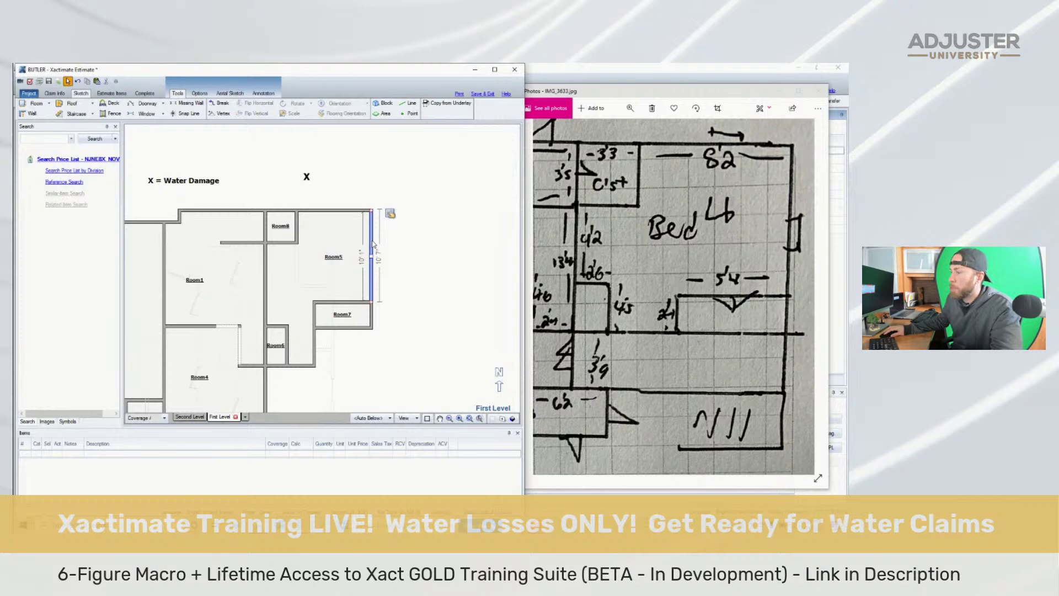
left_click(343, 329)
left_click_drag(343, 329, 336, 368)
left_click(666, 319)
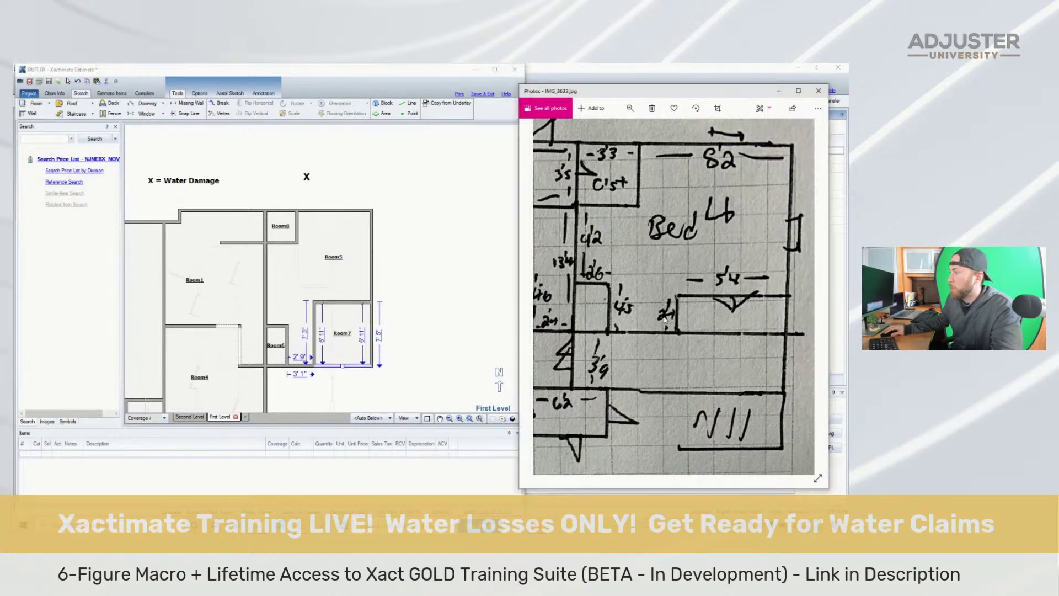
left_click(342, 302)
left_click_drag(342, 302, 346, 345)
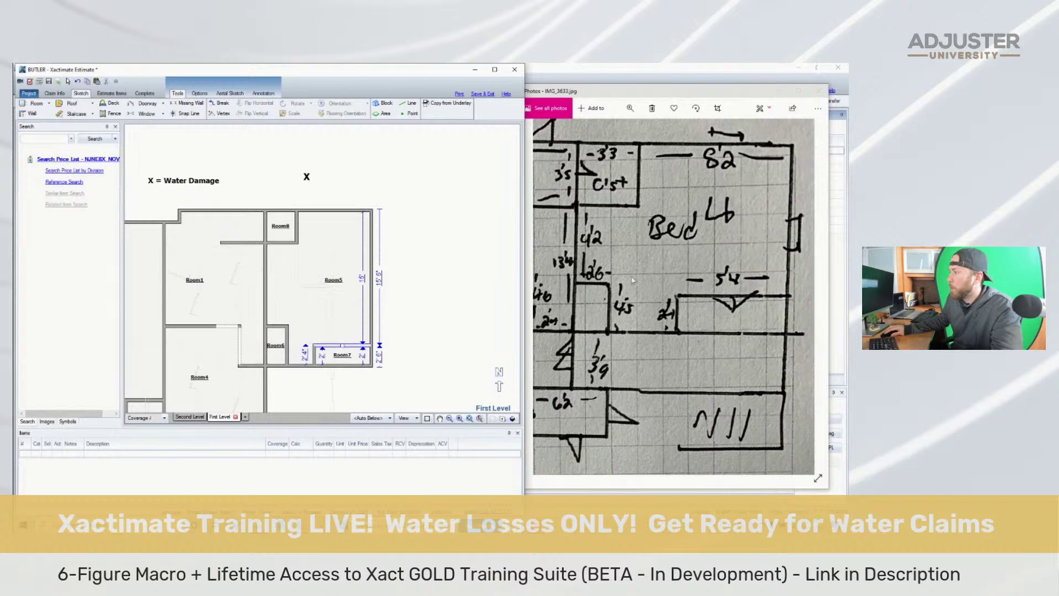
left_click(742, 286)
left_click(299, 301)
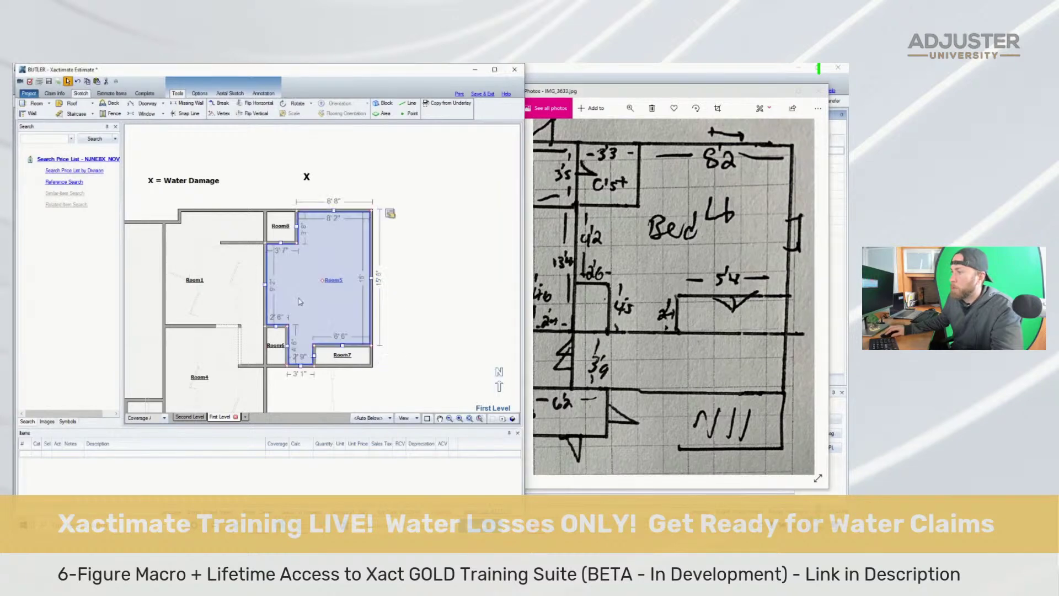
left_click(324, 345)
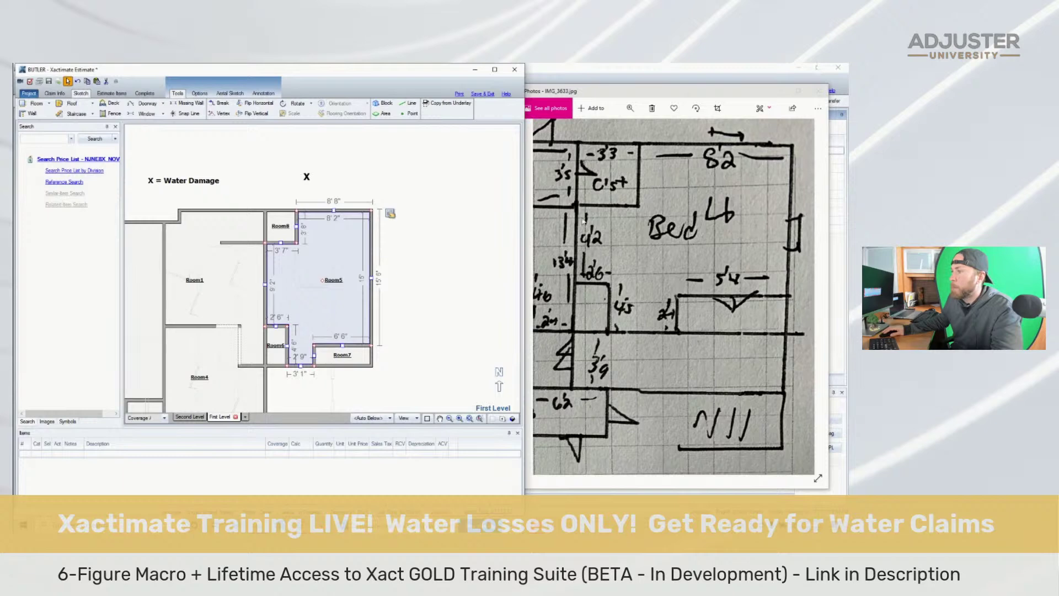
Add a hallway room directly south of Room5 and its closets, about 11' 9" wide, with its east wall flush with Room7's
left_click(306, 367)
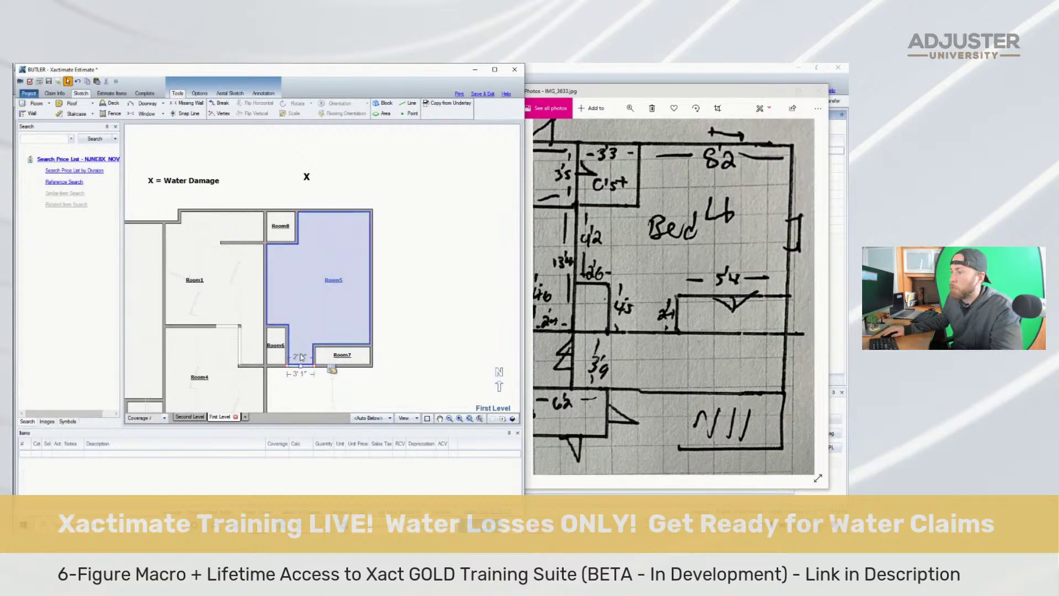
scroll(301, 354, "down", 5)
scroll(273, 414, "up", 4)
scroll(272, 412, "up", 3)
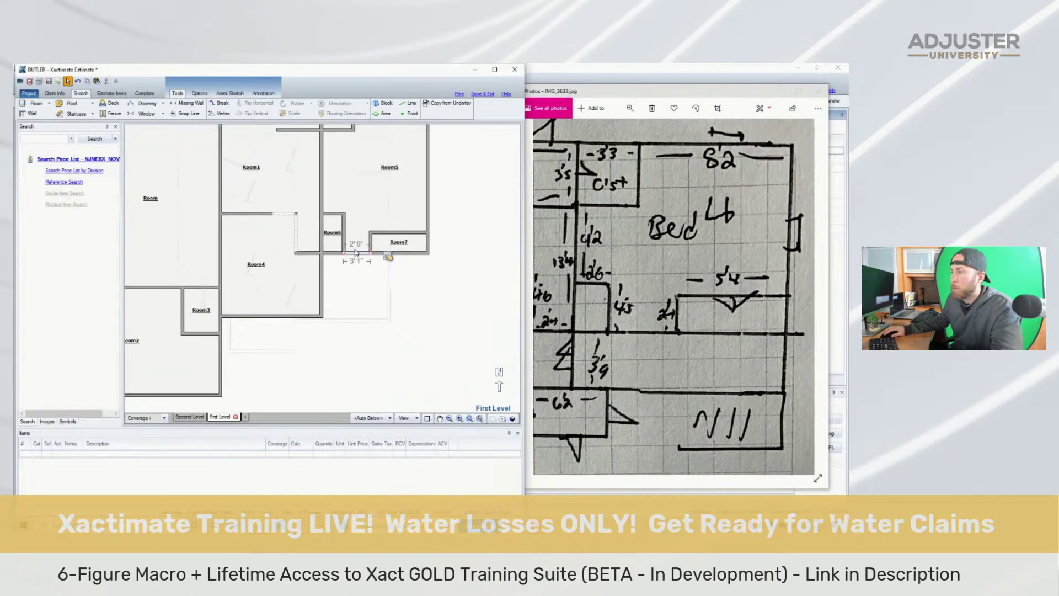
left_click(379, 300)
left_click_drag(619, 358, 662, 295)
scroll(663, 295, "down", 4)
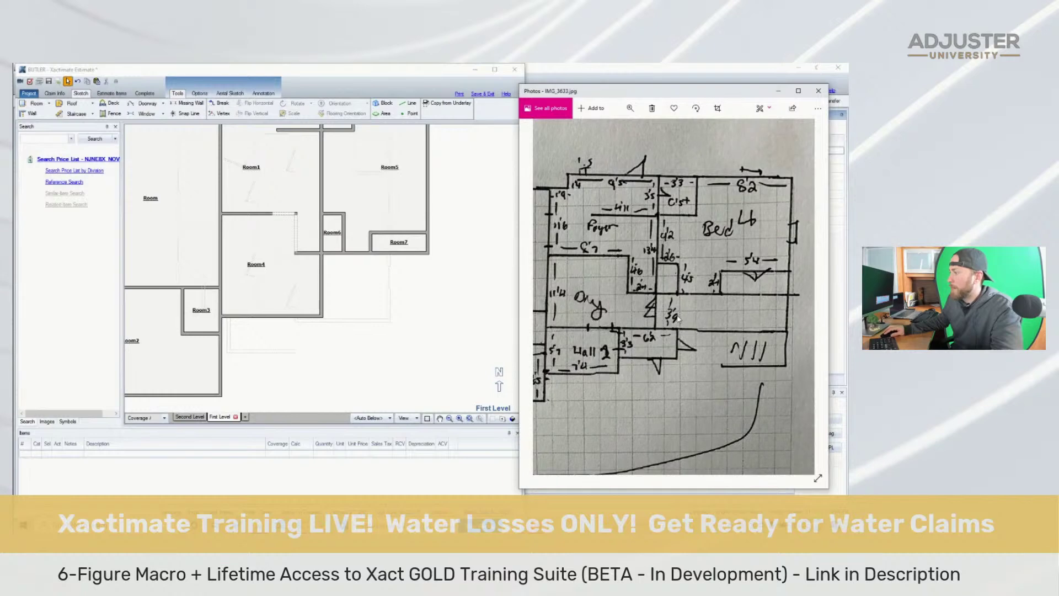
left_click(334, 253)
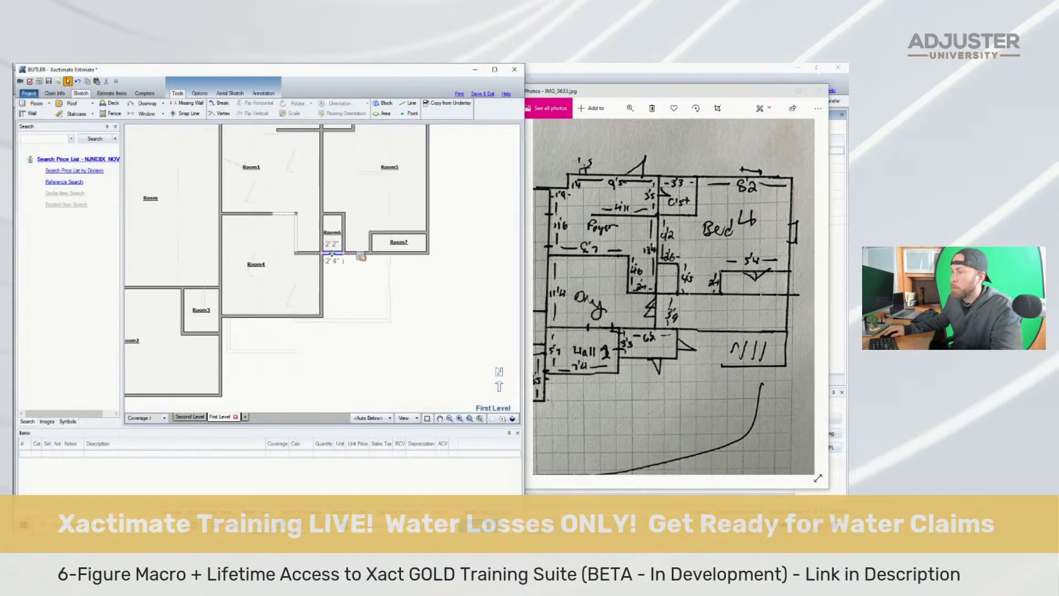
left_click_drag(331, 253, 428, 275)
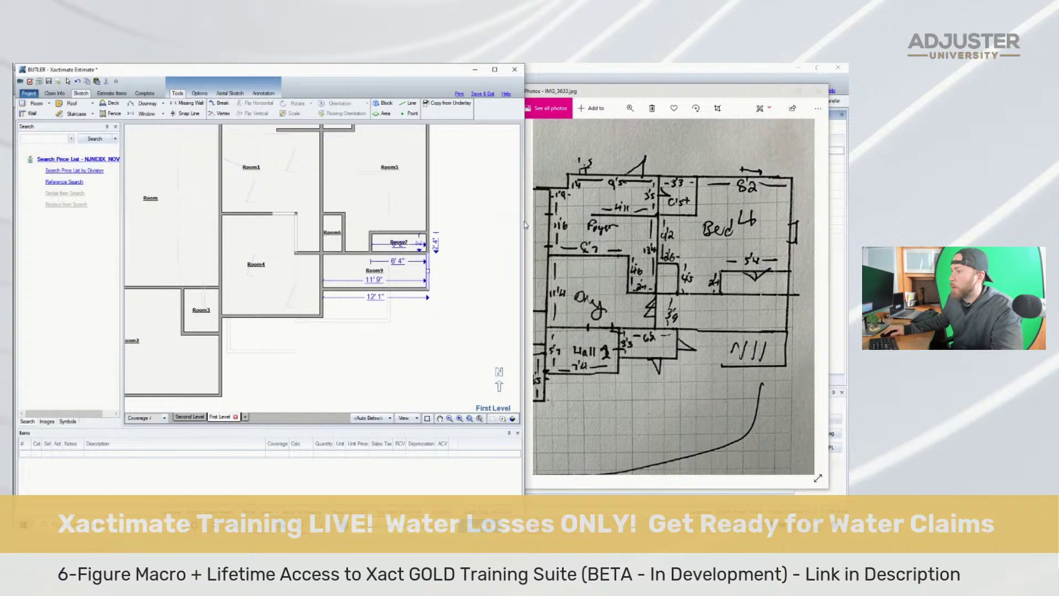
Place a staircase along Room9's south wall running west to Room4, and extend Room9's southeast corner southward beside the stairs
left_click(87, 116)
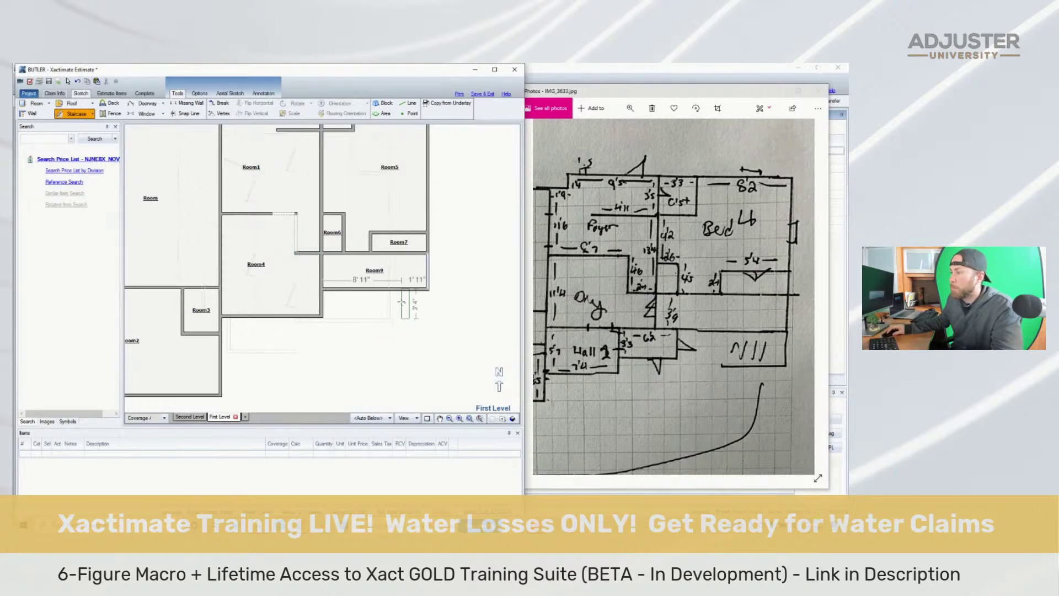
left_click_drag(398, 302, 323, 302)
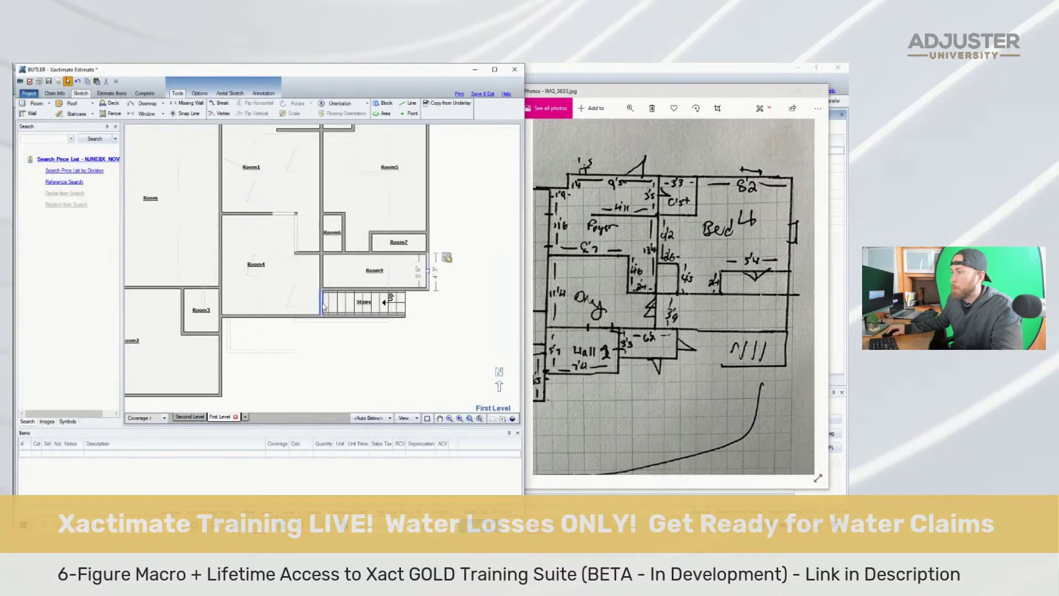
left_click_drag(415, 288, 422, 324)
left_click(360, 308)
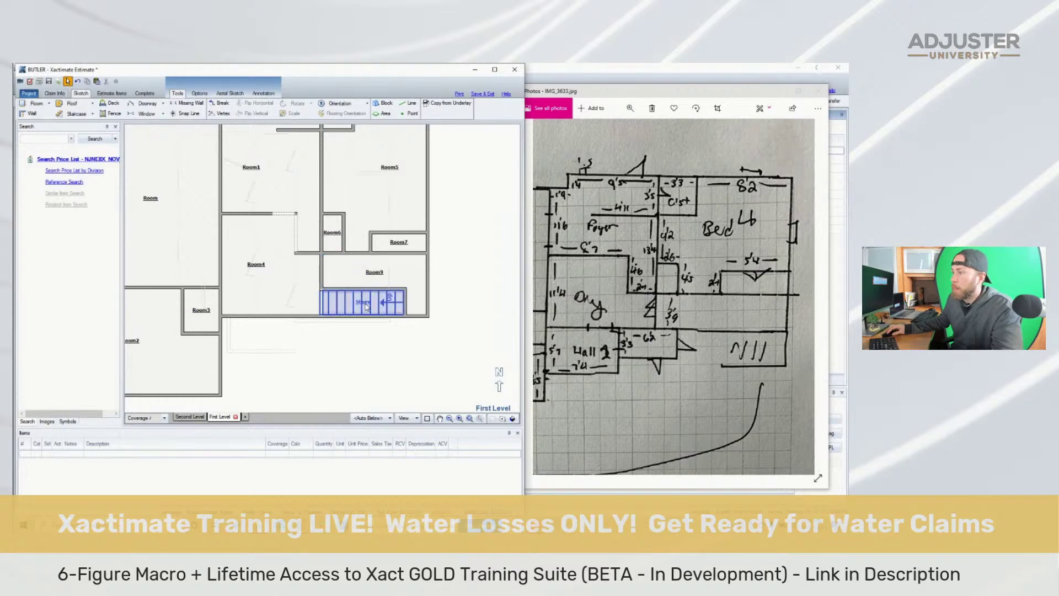
left_click(322, 312)
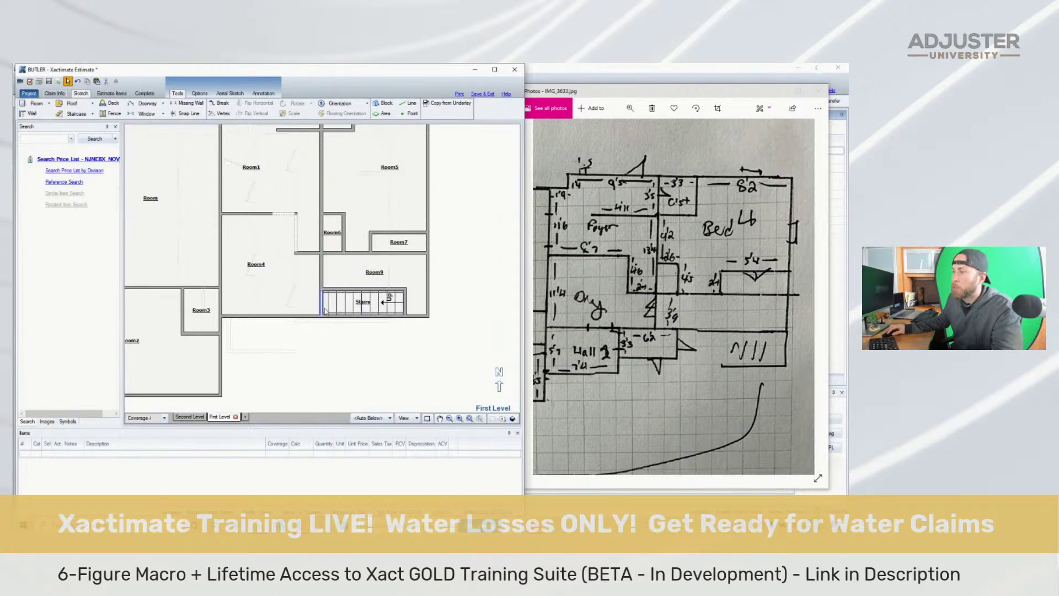
left_click(324, 335)
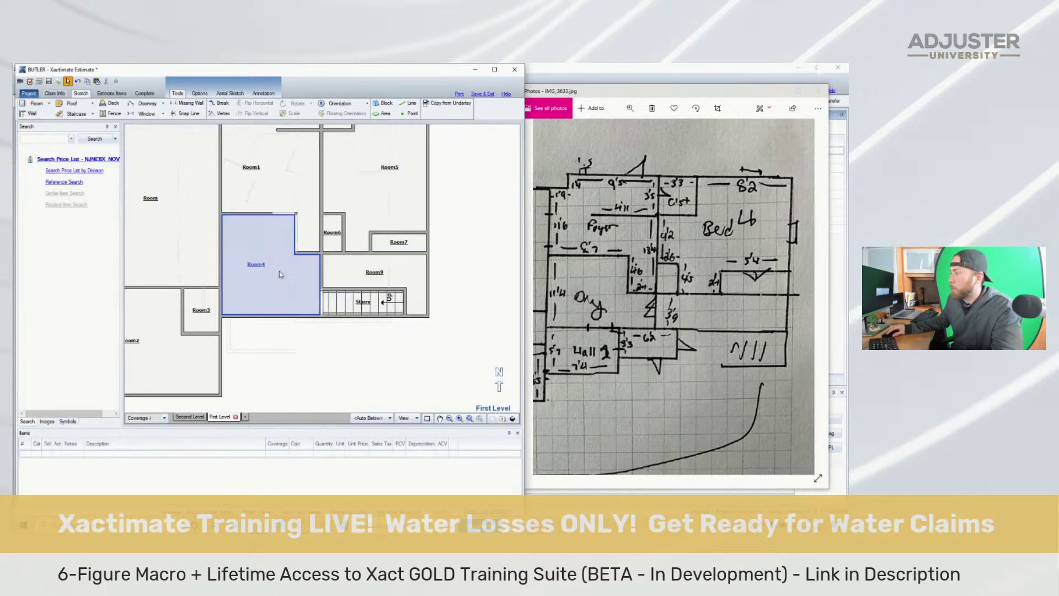
Break Room4's south wall and pull its west portion southward to form Hall 1, about 5' 7" deep
scroll(301, 345, "down", 2)
scroll(252, 366, "up", 2)
left_click_drag(609, 388, 678, 341)
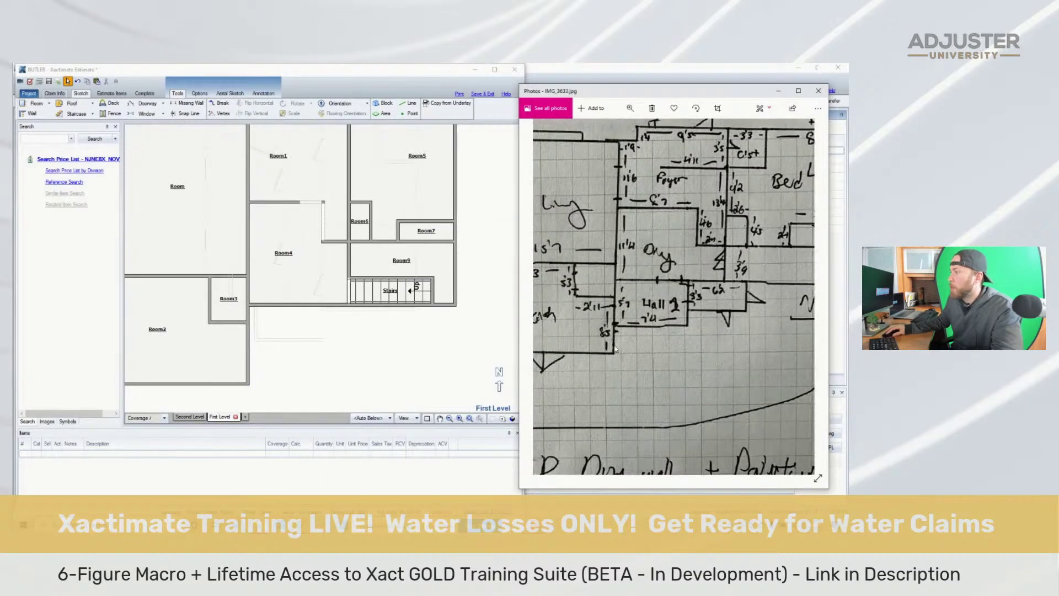
left_click(310, 329)
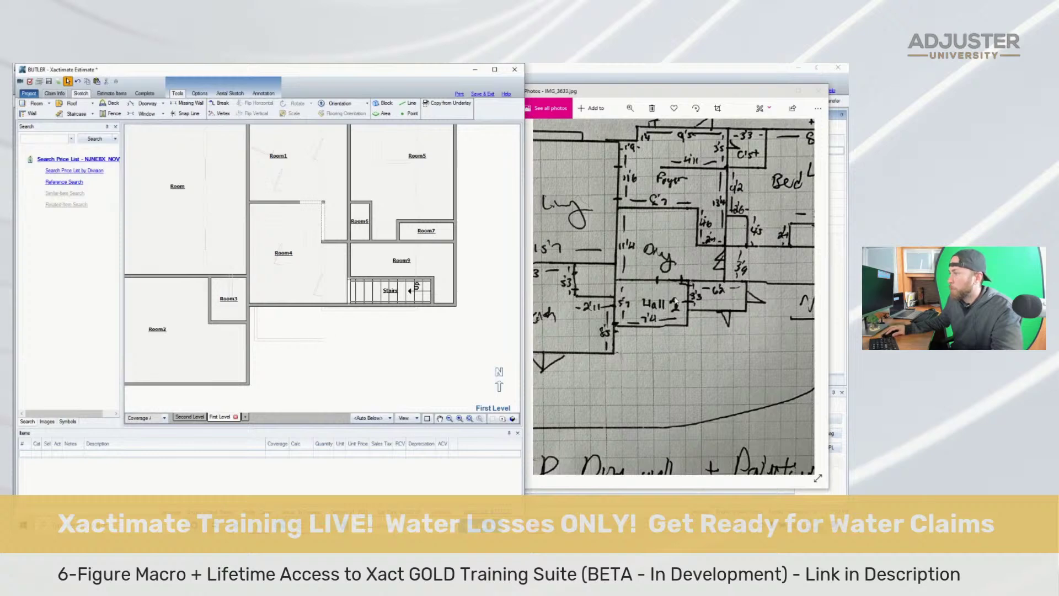
key("b")
left_click(318, 304)
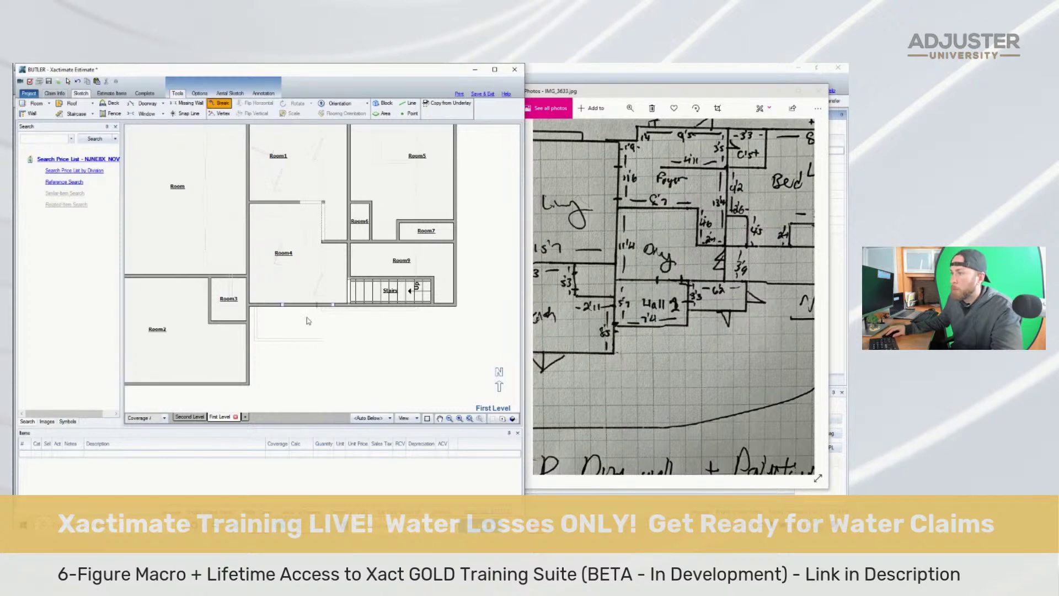
left_click_drag(282, 306, 283, 341)
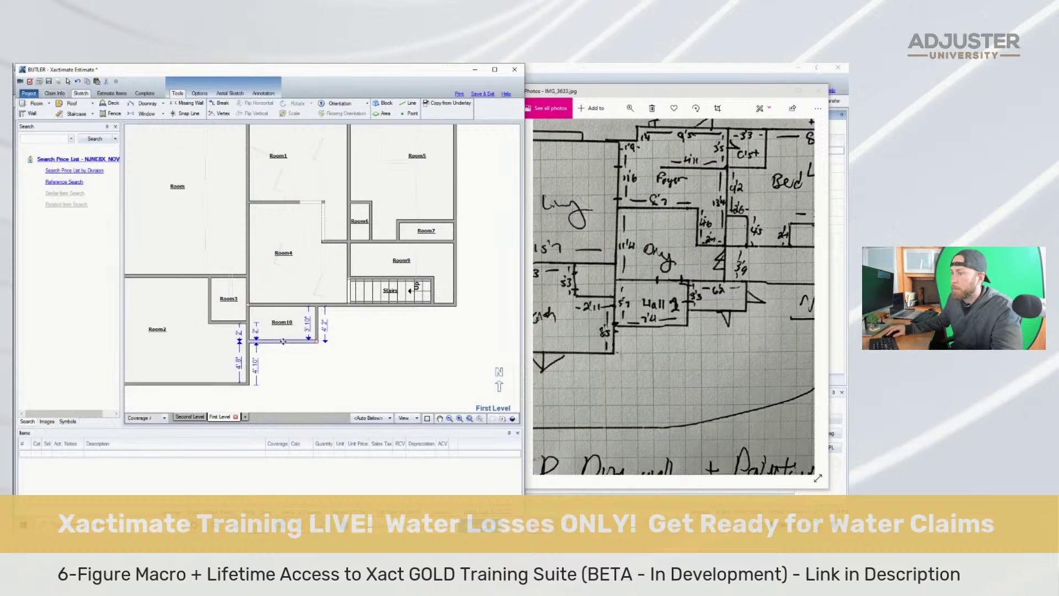
left_click_drag(283, 341, 285, 356)
Move Room10's east wall inward to make the room 7' 4" wide
left_click(282, 338)
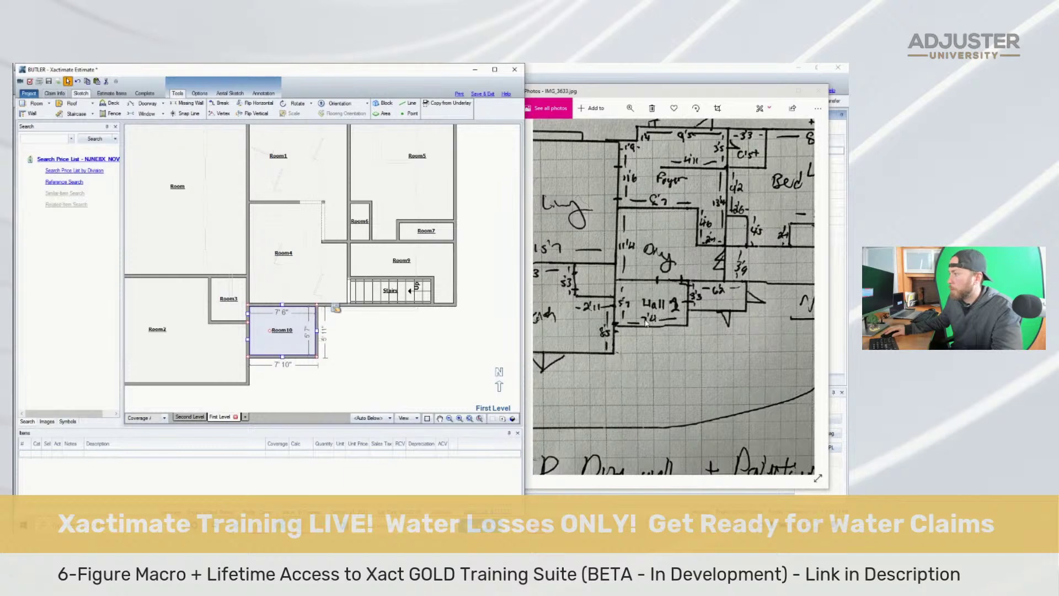
left_click(317, 331)
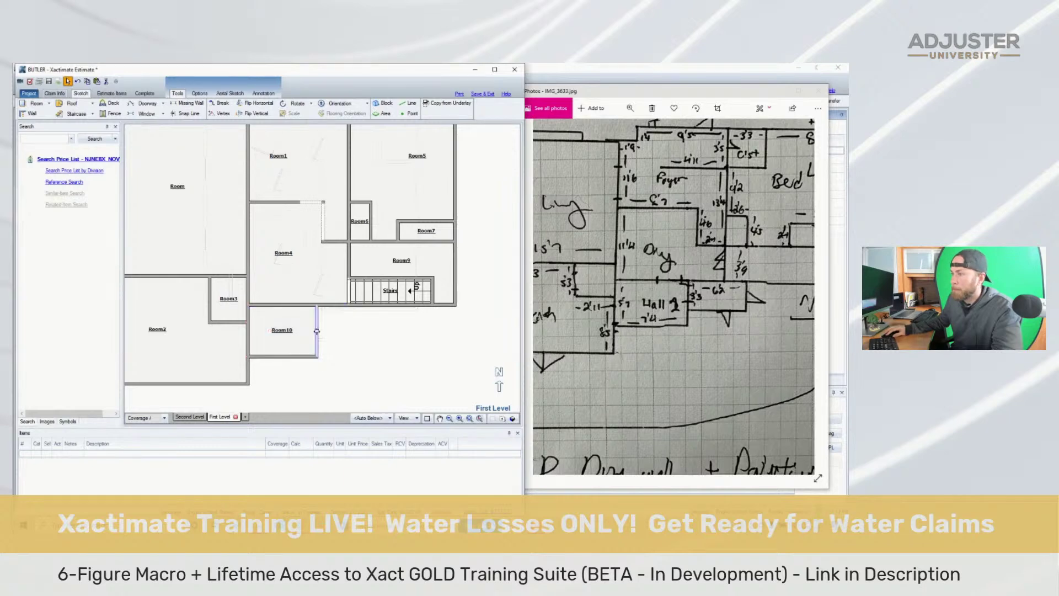
left_click_drag(317, 331, 315, 331)
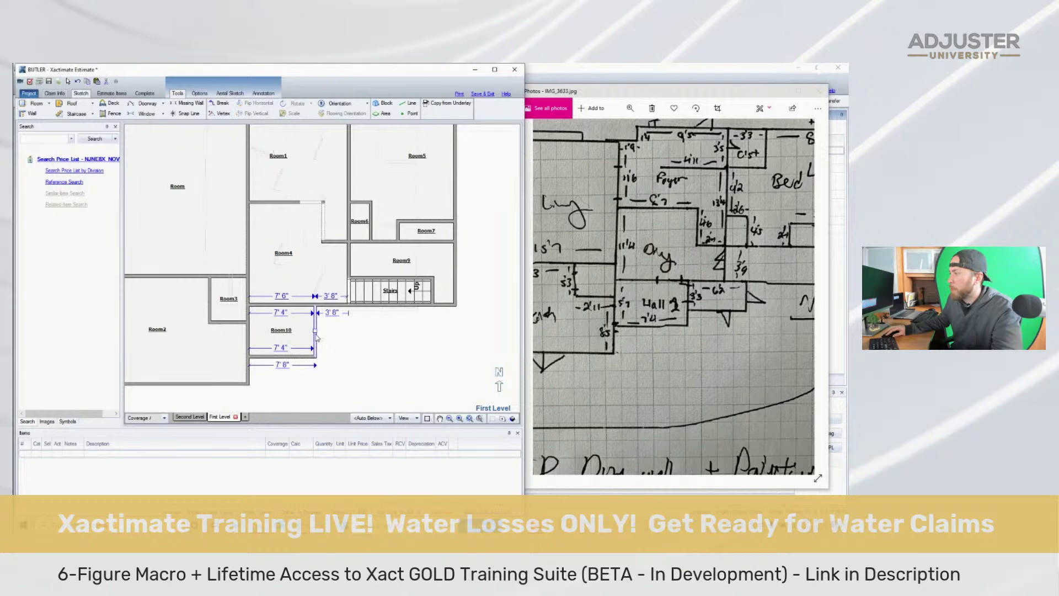
Break Room10's east wall, pull its north portion eastward into a room about 6' 2" wide, and shift that room's south wall slightly north
key("b")
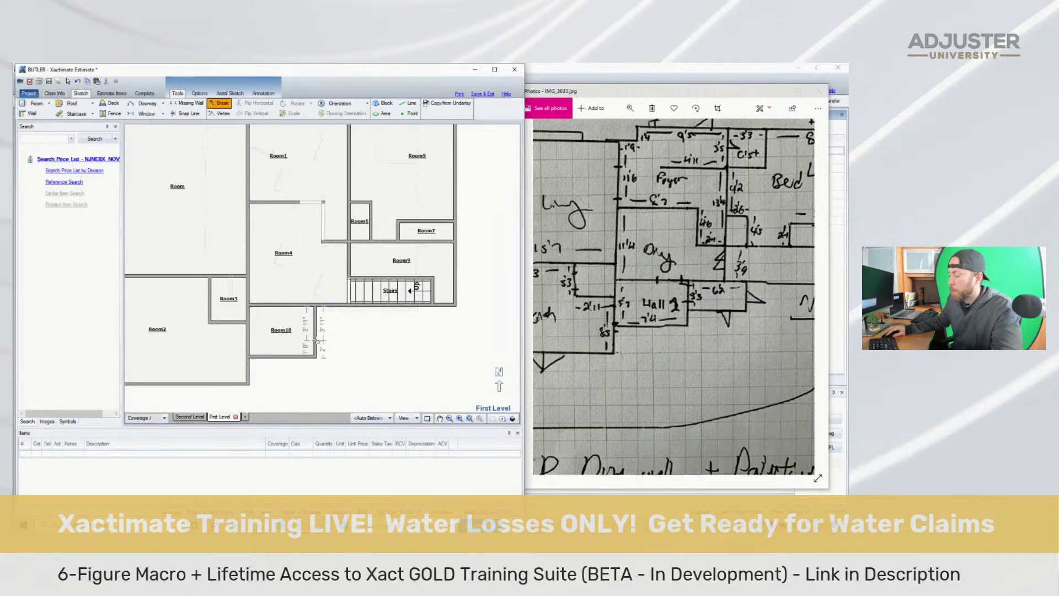
left_click(316, 341)
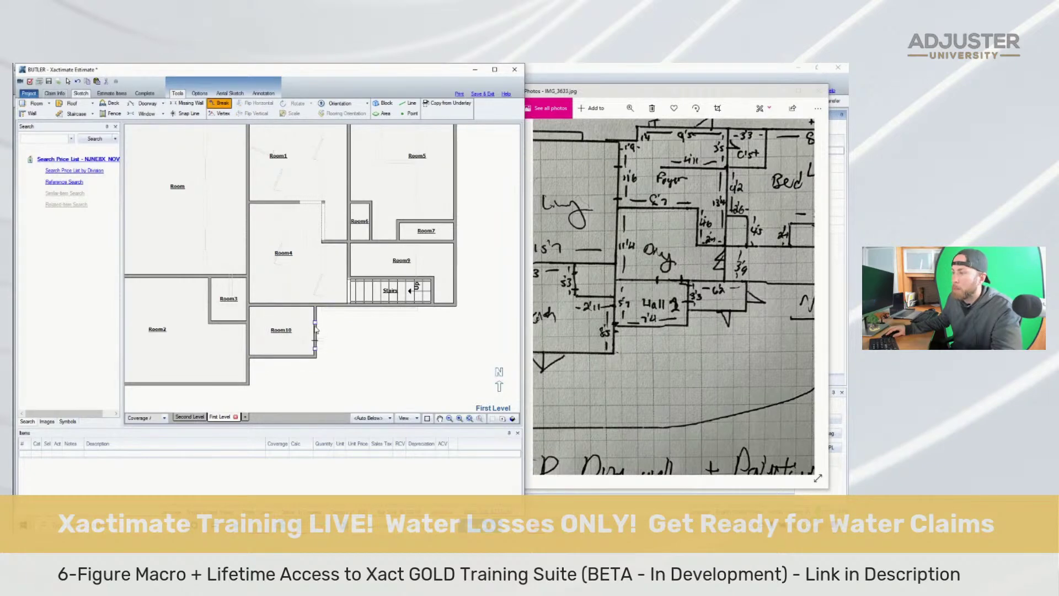
left_click_drag(351, 329, 373, 330)
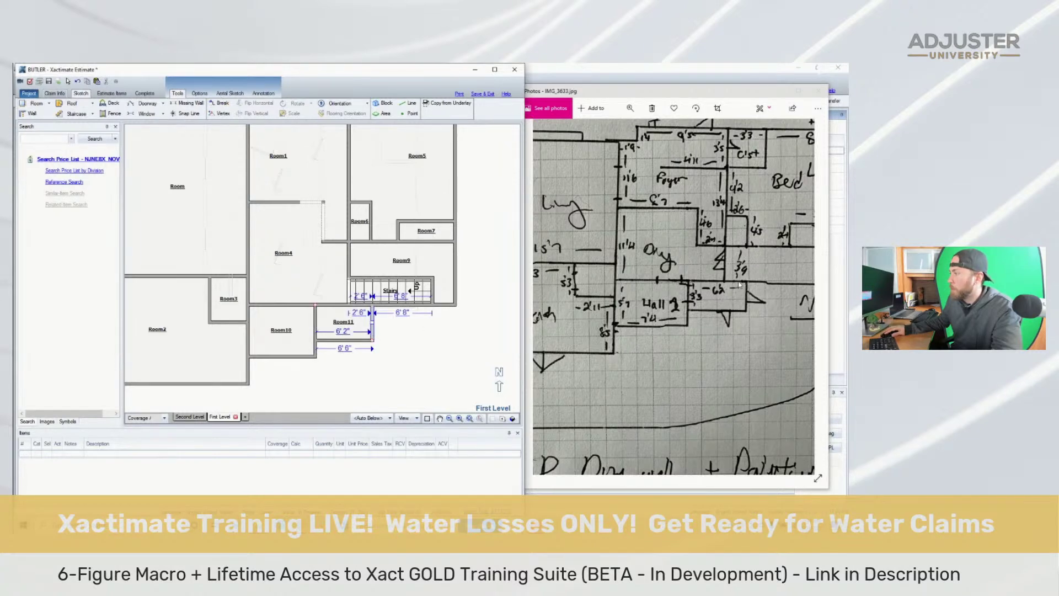
left_click(346, 339)
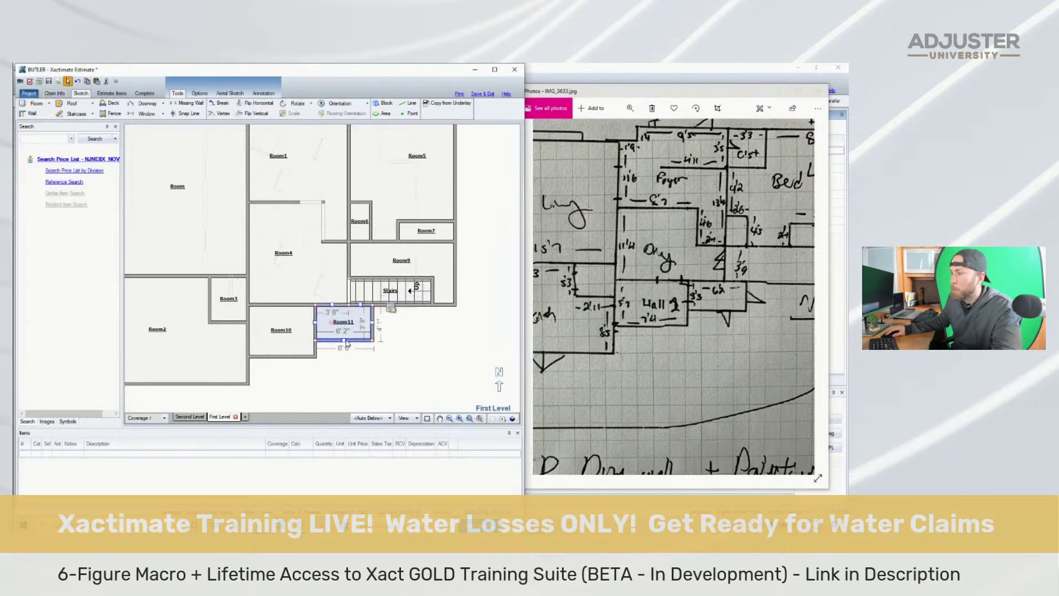
left_click(347, 339)
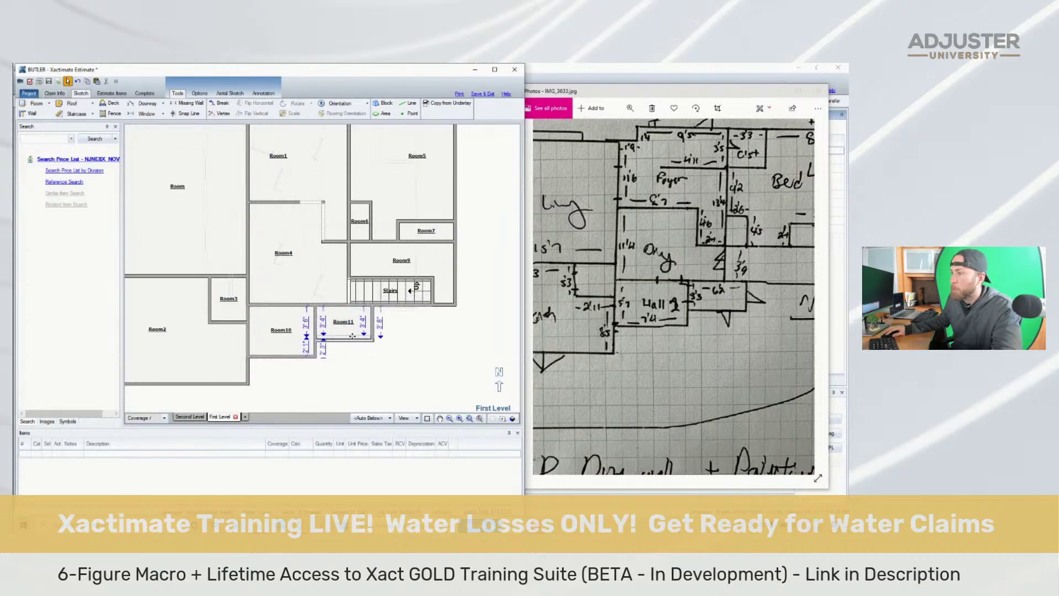
left_click_drag(352, 335, 353, 333)
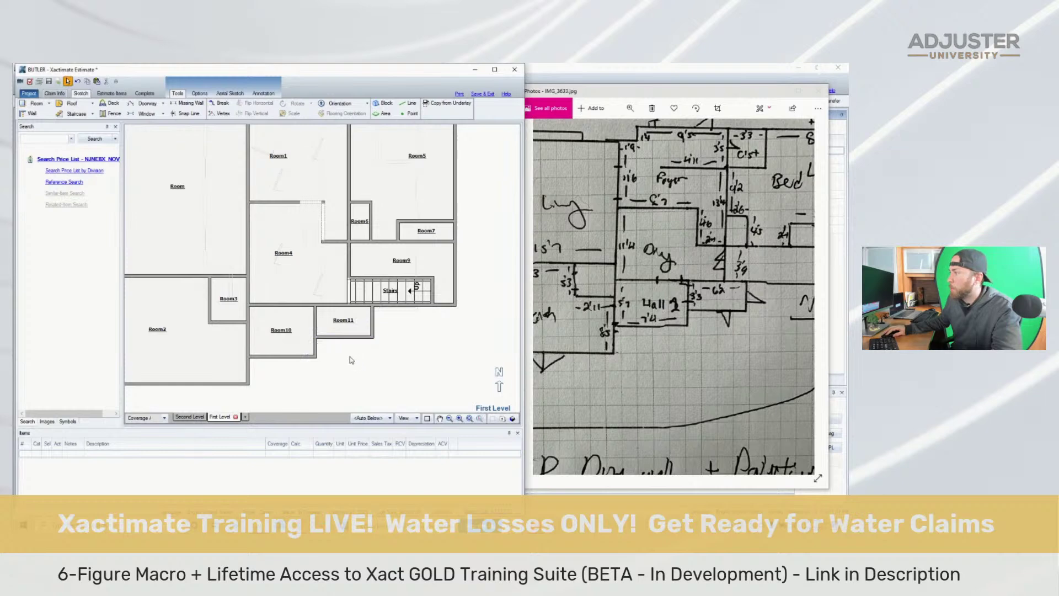
Rename the large west room Living Room, the room south of it Kitchen, and the adjoining closet Kitchen Closet
double_click(710, 307)
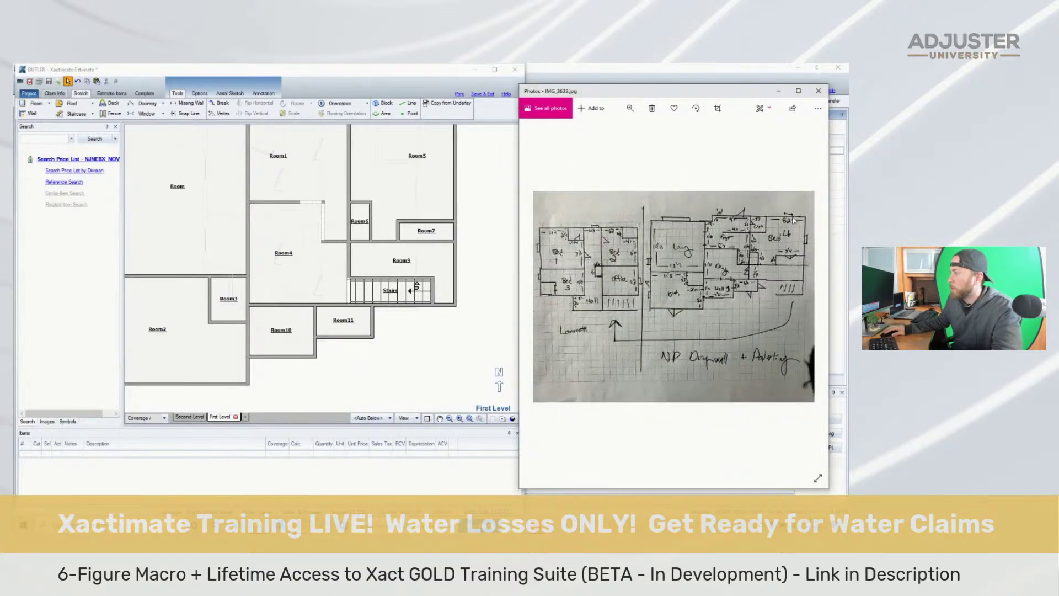
left_click(469, 418)
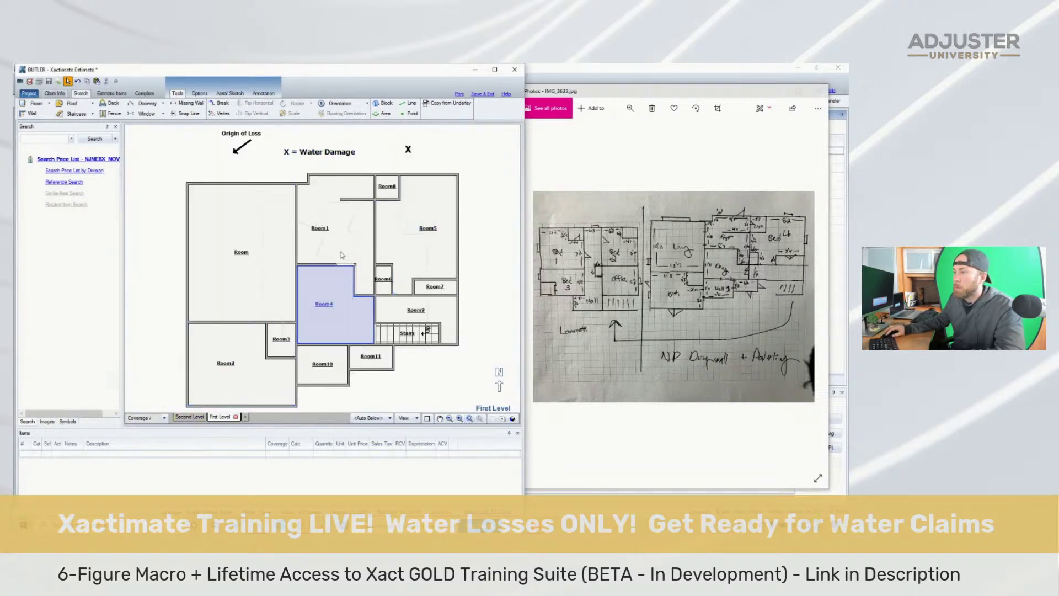
left_click(235, 270)
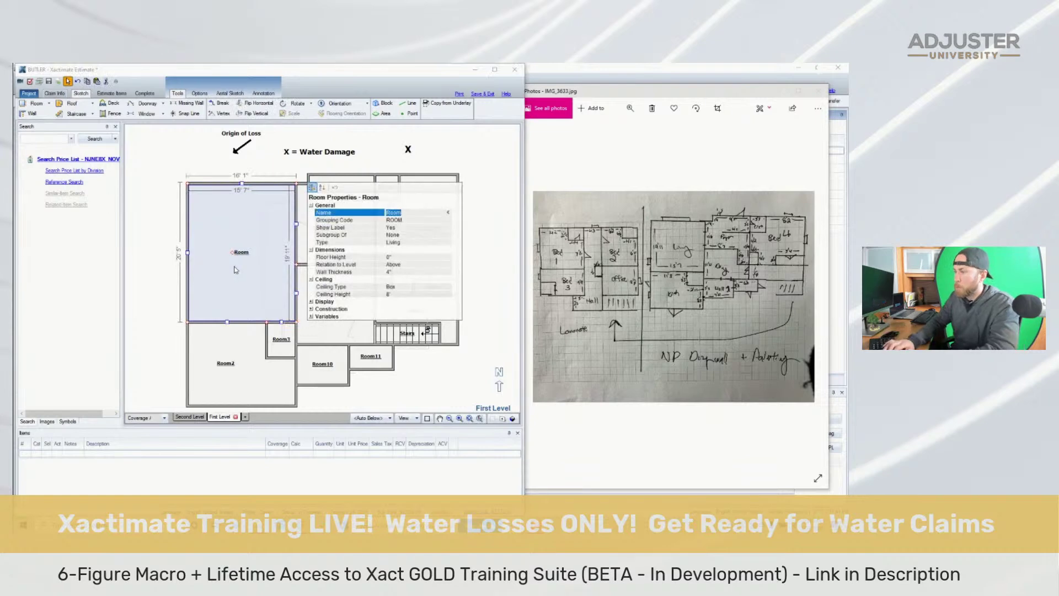
type("Living Room")
key("Return")
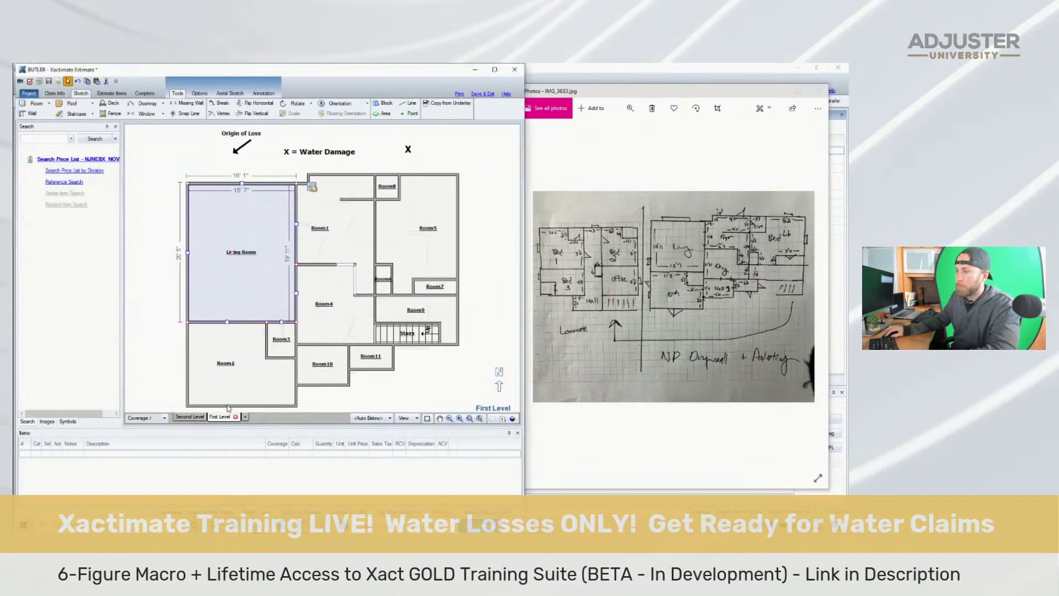
left_click(233, 378)
type("Kitchen")
key("Return")
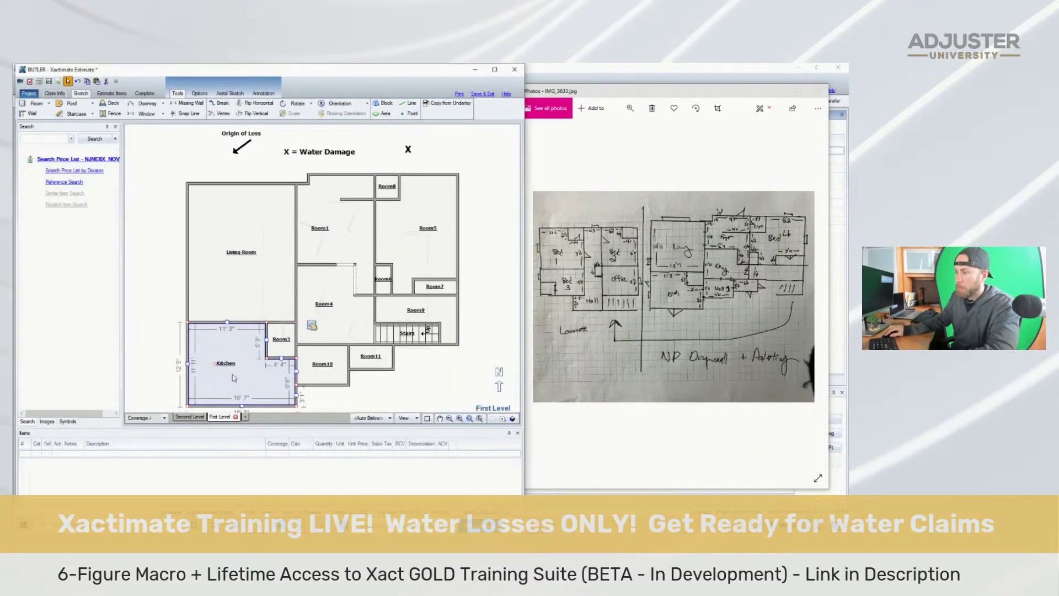
left_click(276, 341)
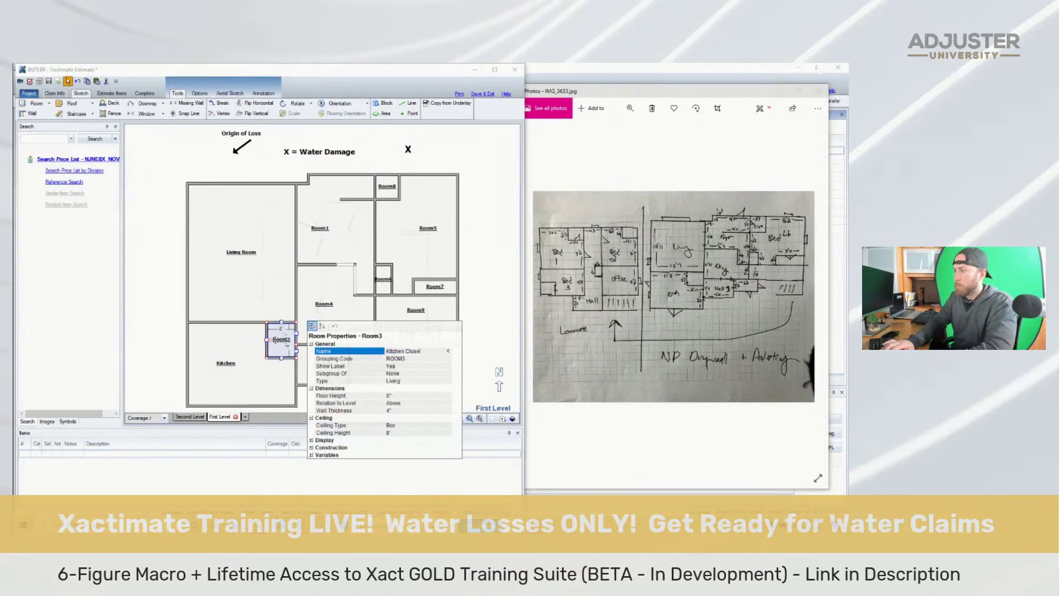
Rename Room1 to Foyer/Entry and Room4 to Dining Room
left_click(315, 227)
type("F")
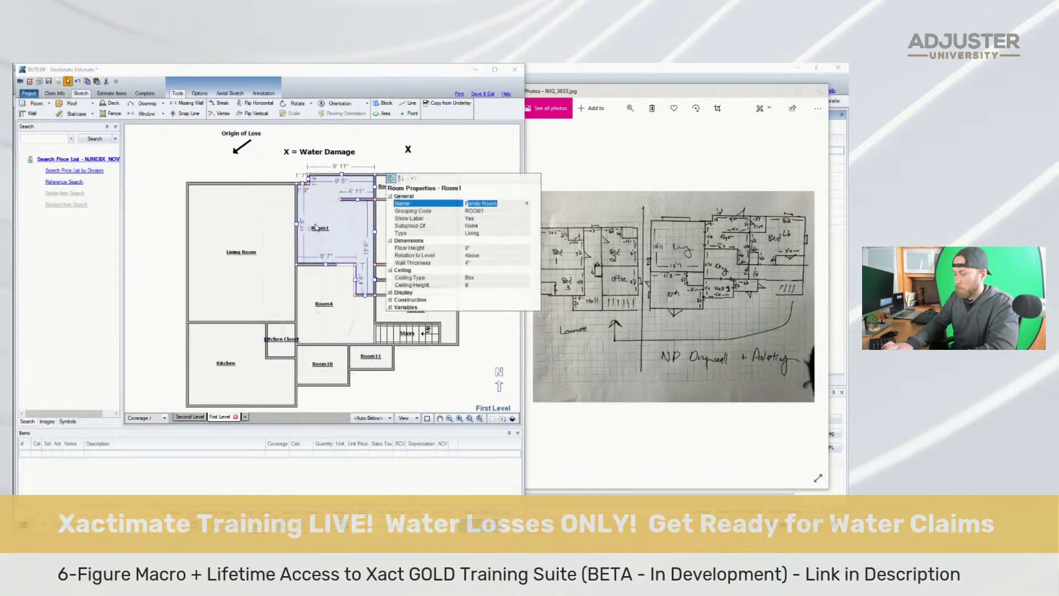
type("oyer/Entry")
key("Return")
left_click(317, 290)
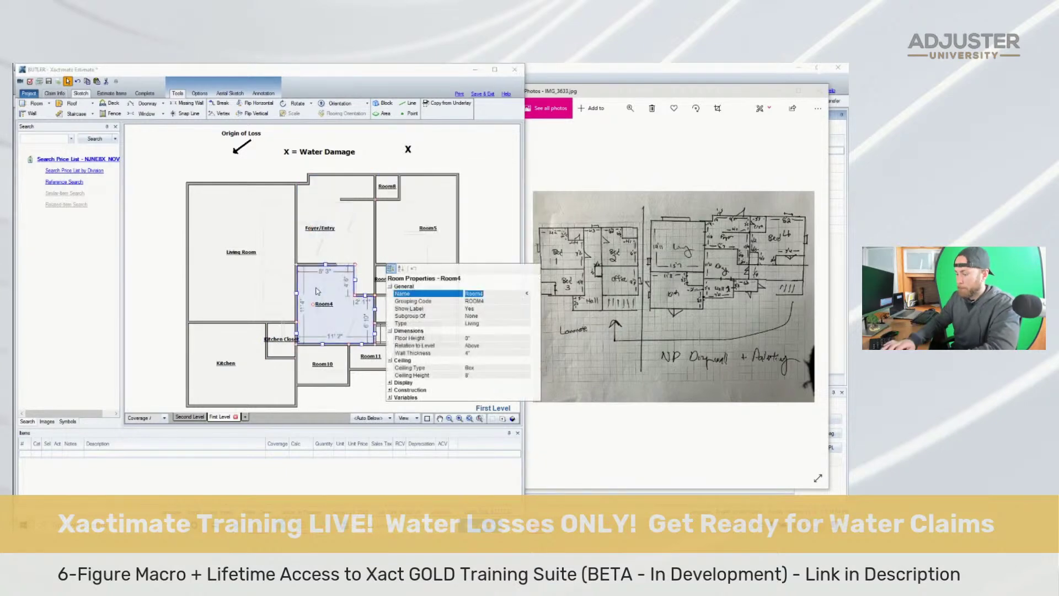
type("Dining")
key("Return")
Name both Room10 and the smaller adjoining Room11 Hallway 2
left_click(319, 367)
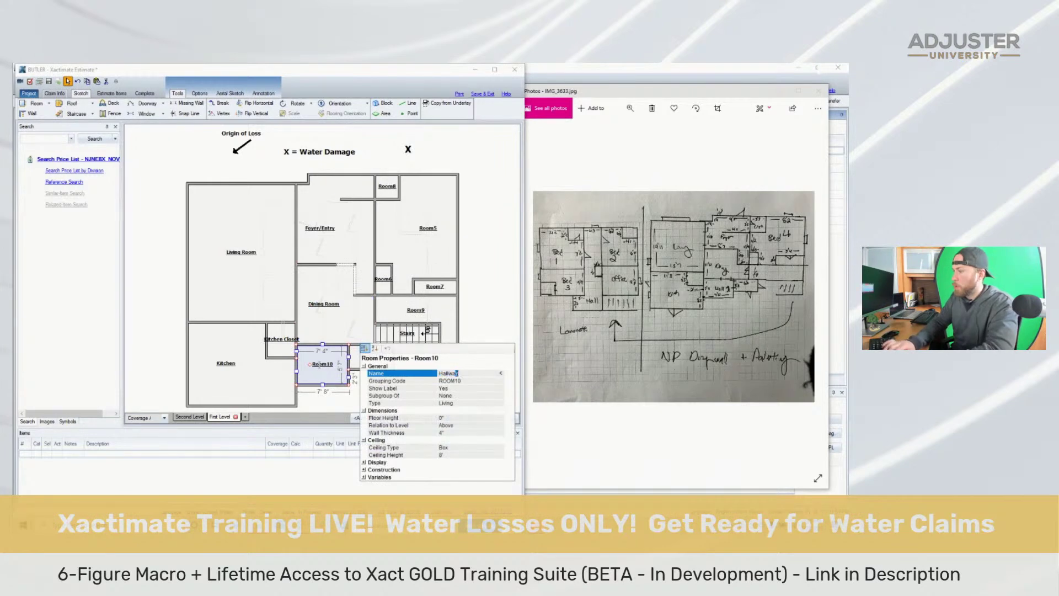
key("Return")
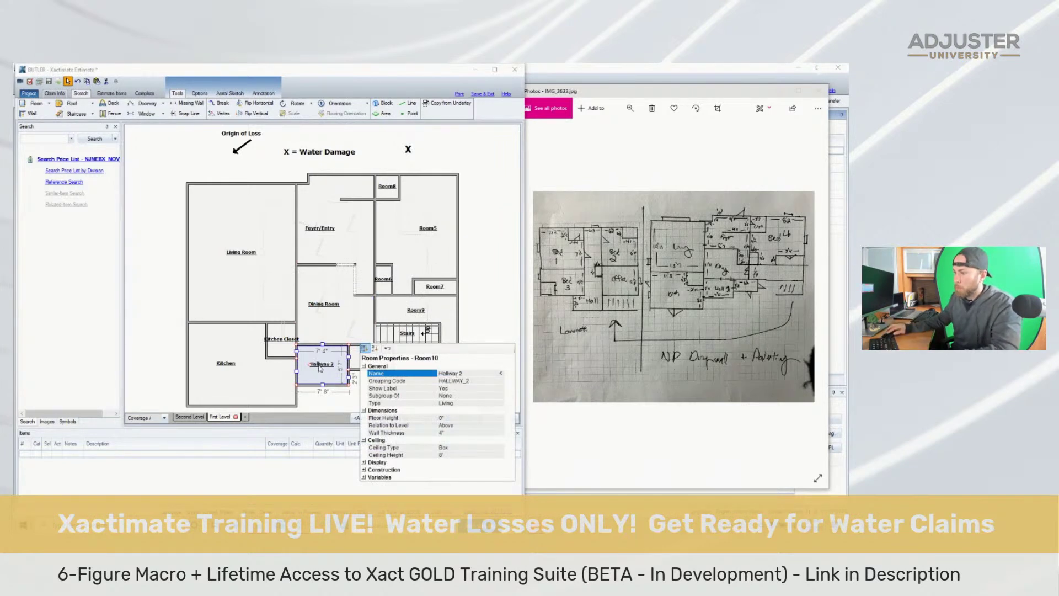
left_click(371, 358)
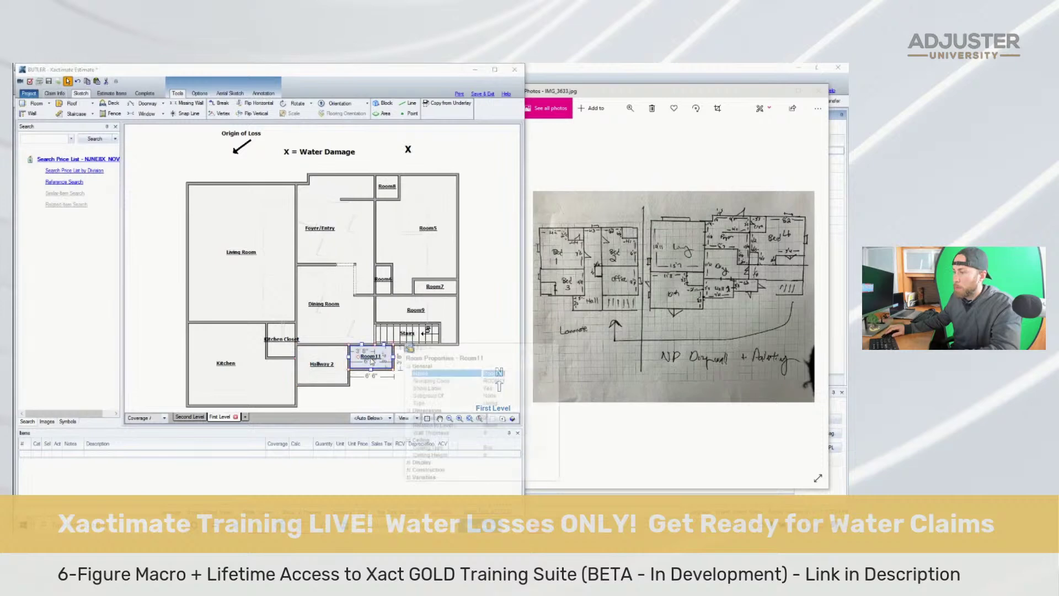
type("Hallway 2")
left_click(359, 393)
Try to merge the two Hallway 2 rooms by deleting the wall between them, and undo the deletion
scroll(359, 392, "up", 3)
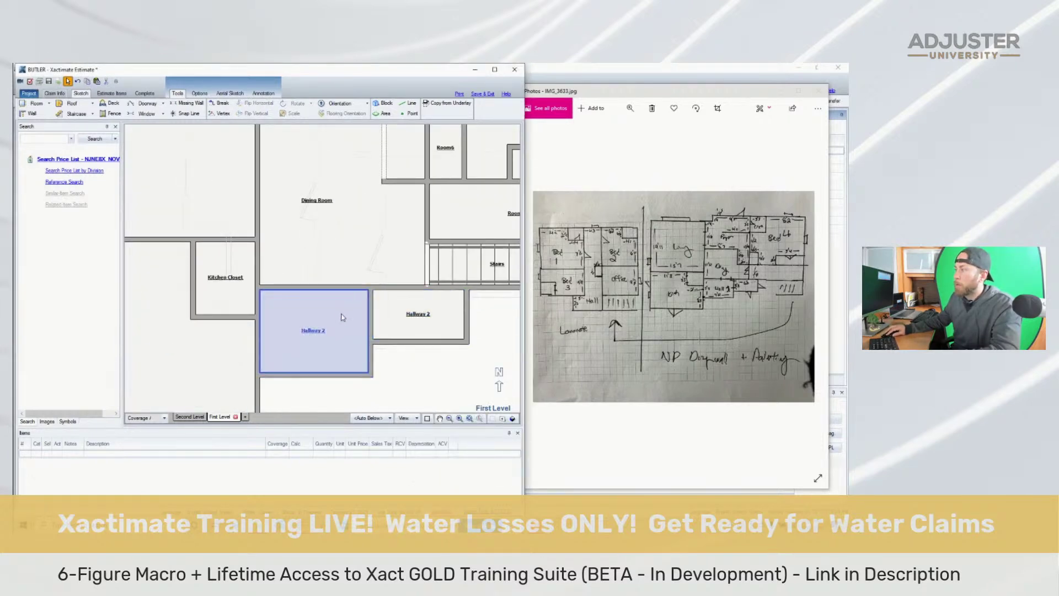
scroll(351, 367, "up", 1)
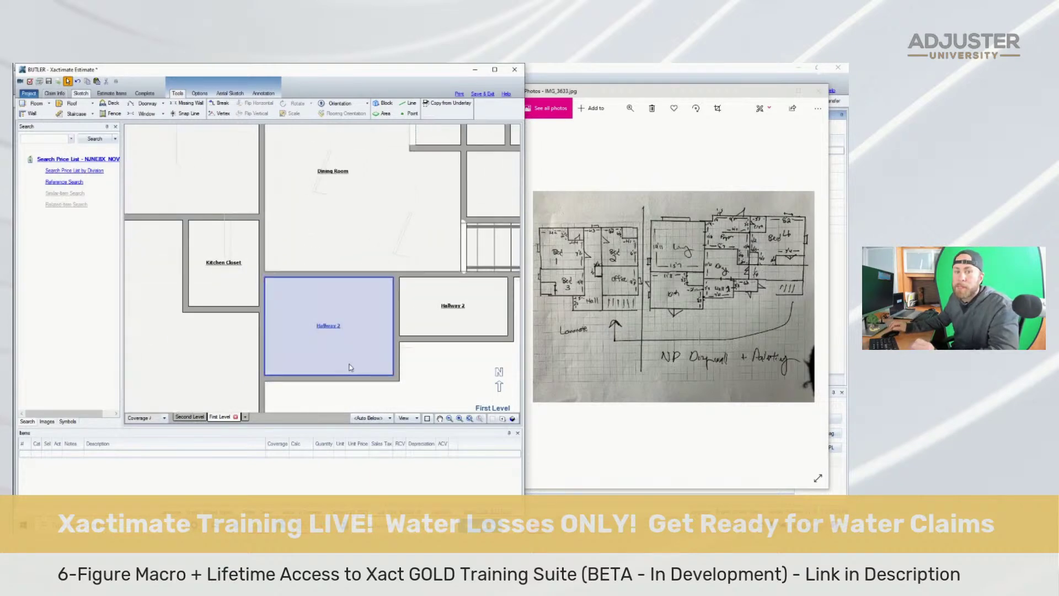
left_click(396, 315)
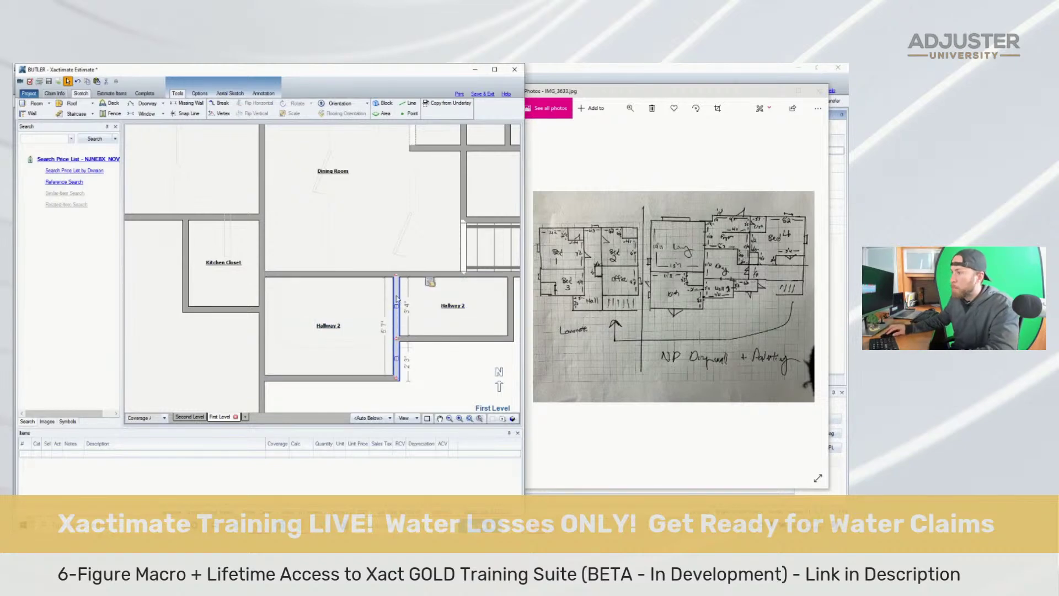
key("Delete")
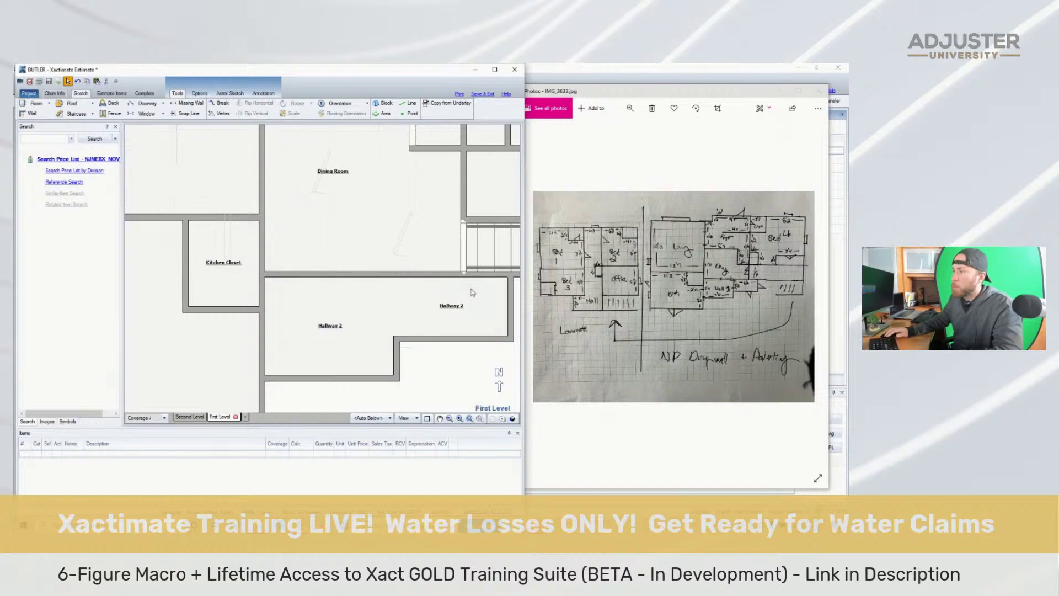
key("ctrl+z")
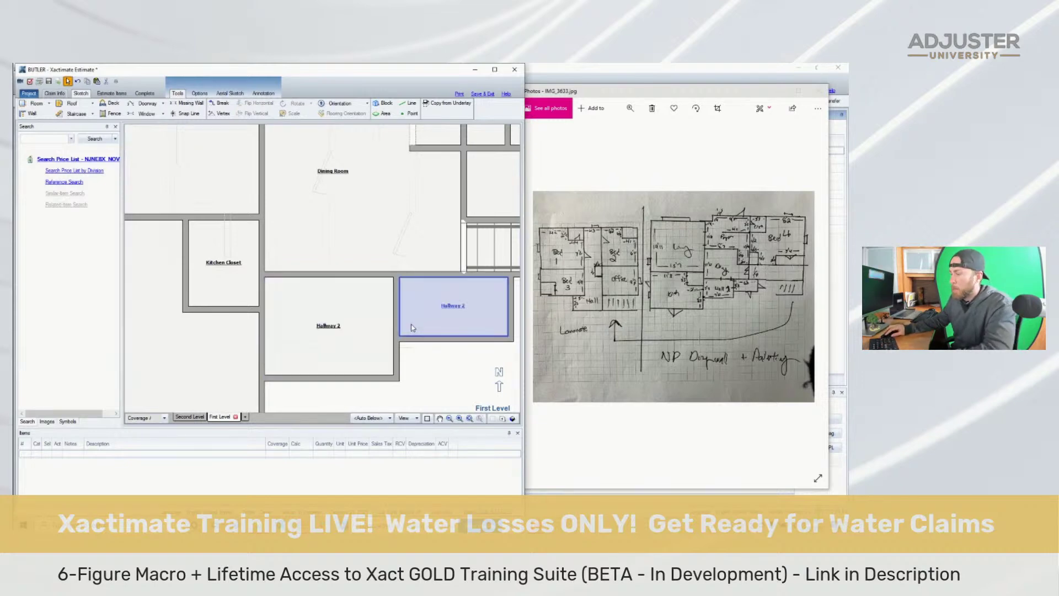
Insert a missing wall opening along the shared wall between the two Hallway 2 rooms
left_click(395, 306)
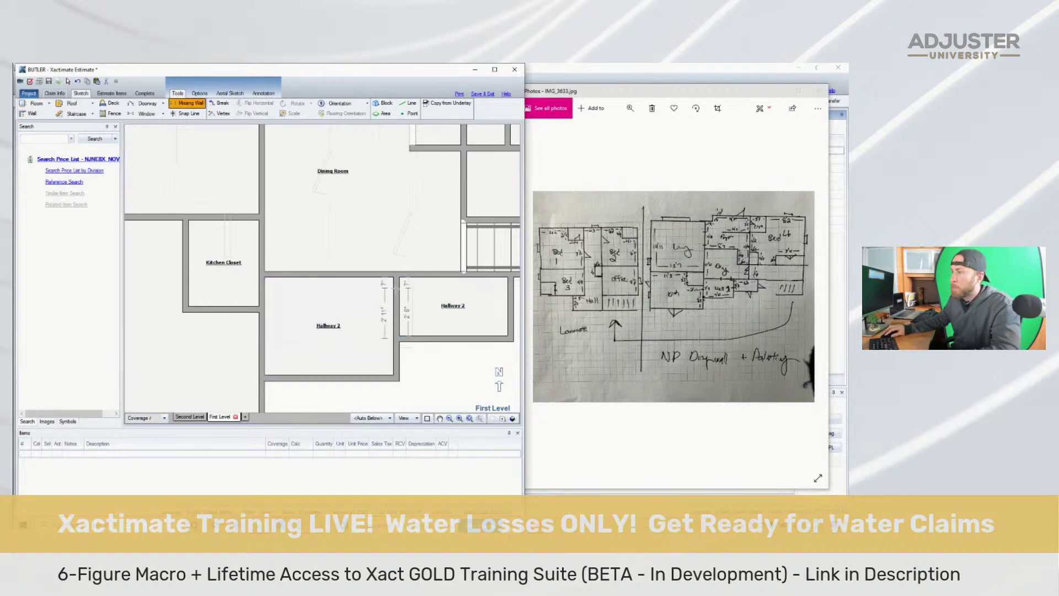
left_click(391, 326)
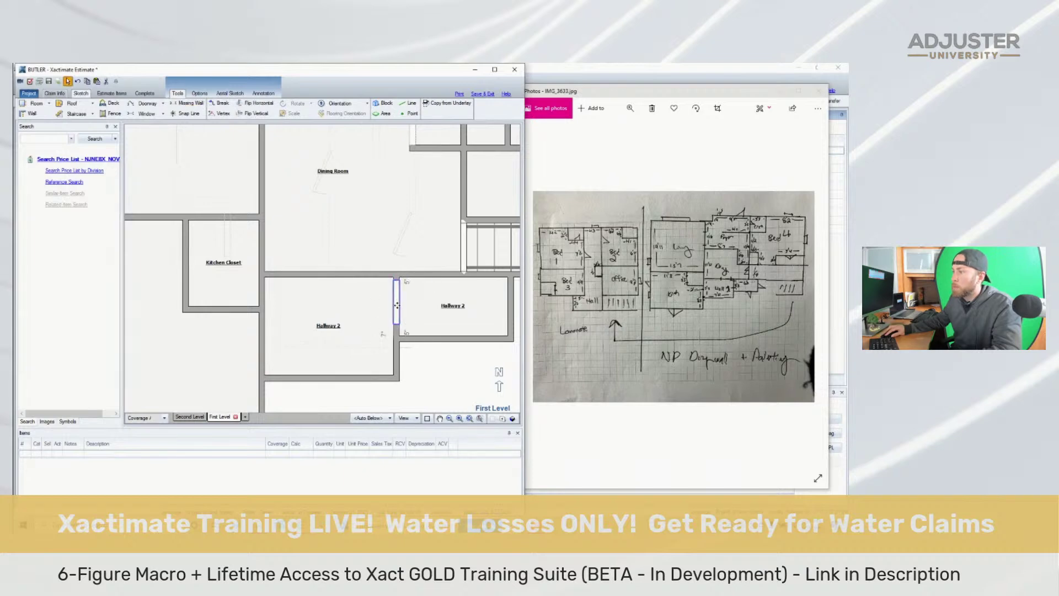
left_click(342, 346)
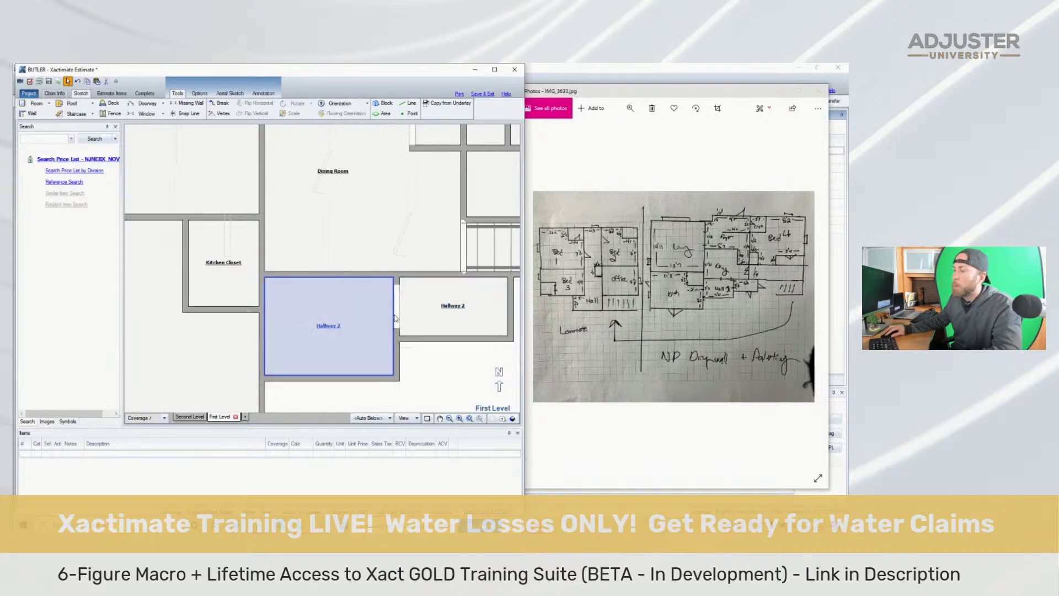
Make the smaller east Hallway 2 room a subgroup of the main Hallway 2
left_click(441, 310)
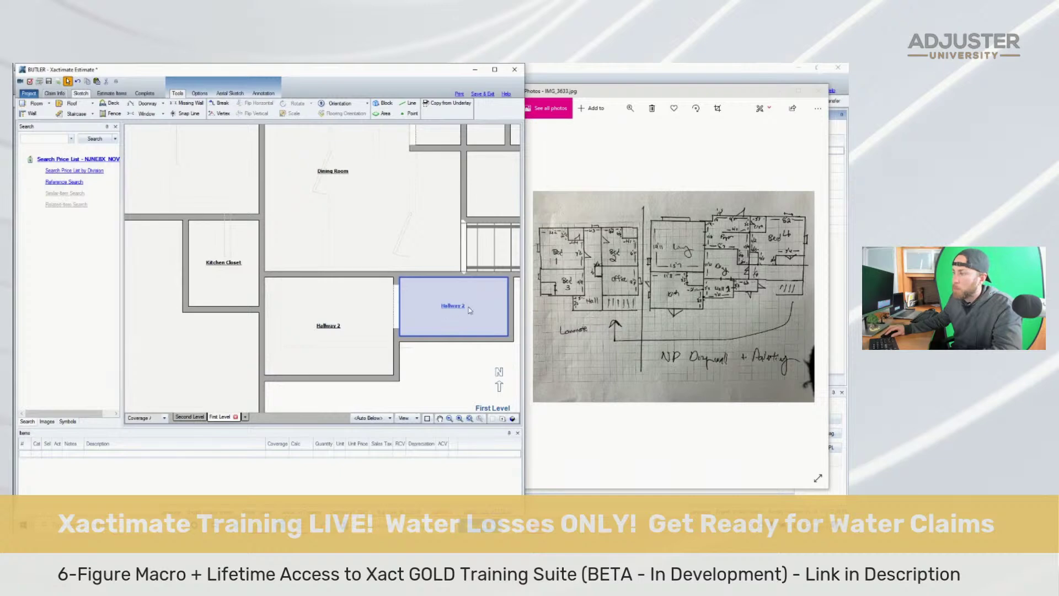
left_click(470, 310)
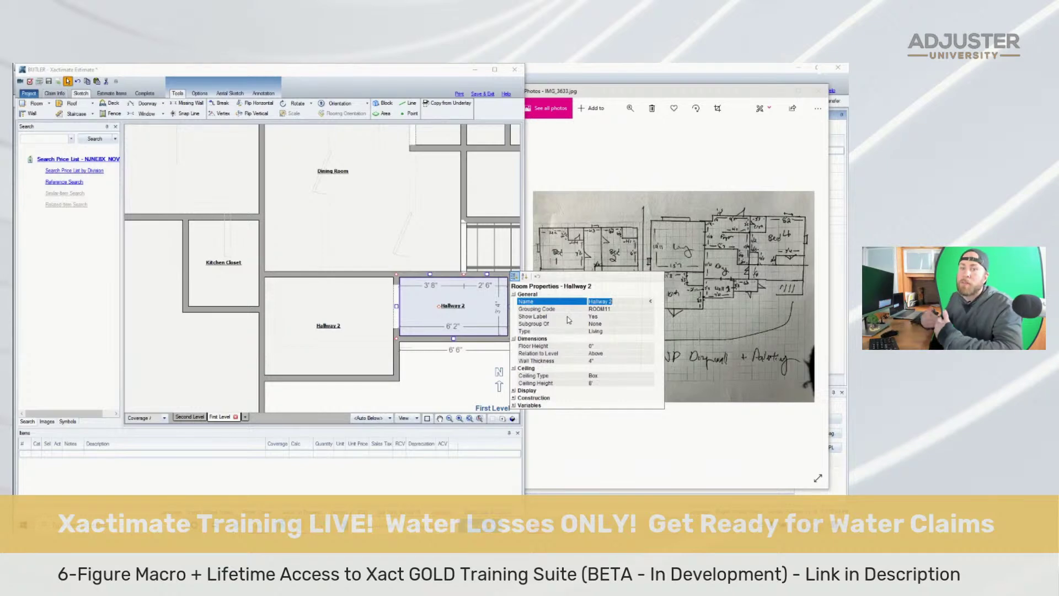
key("Down")
key("Down")
key("Down")
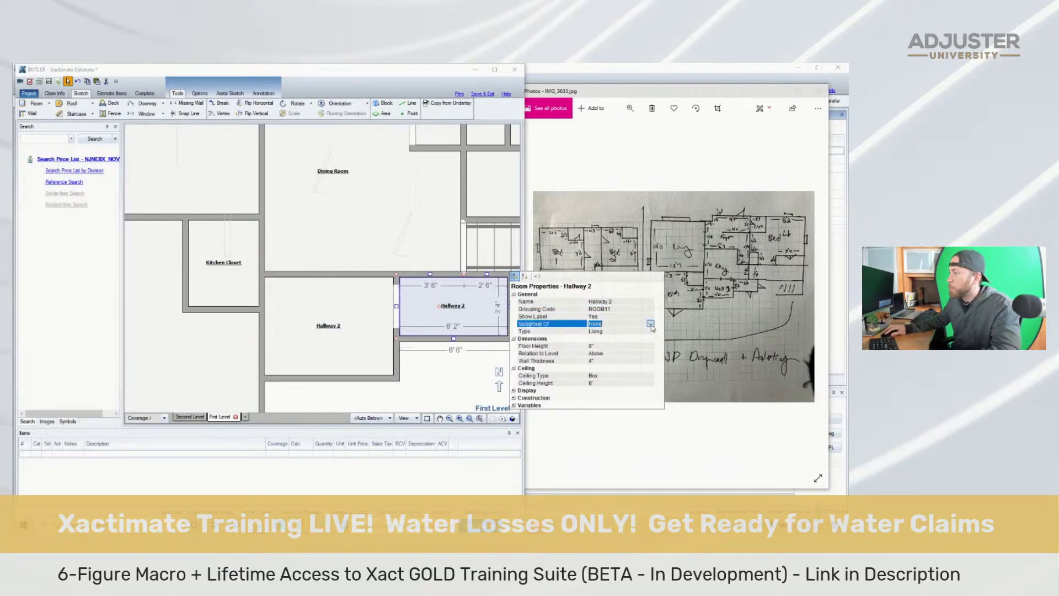
left_click(650, 324)
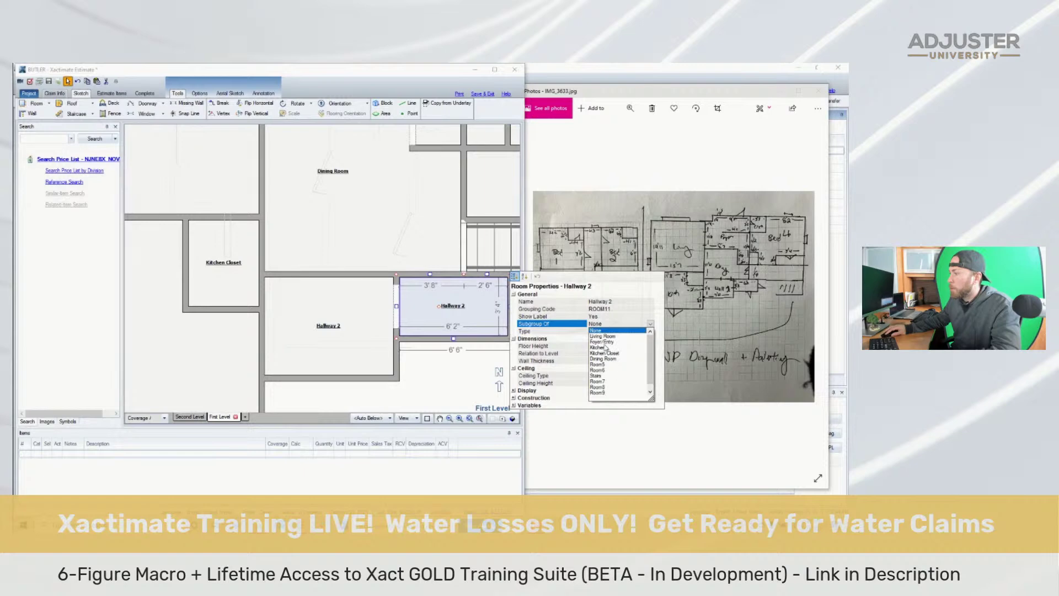
scroll(609, 363, "down", 1)
left_click(598, 392)
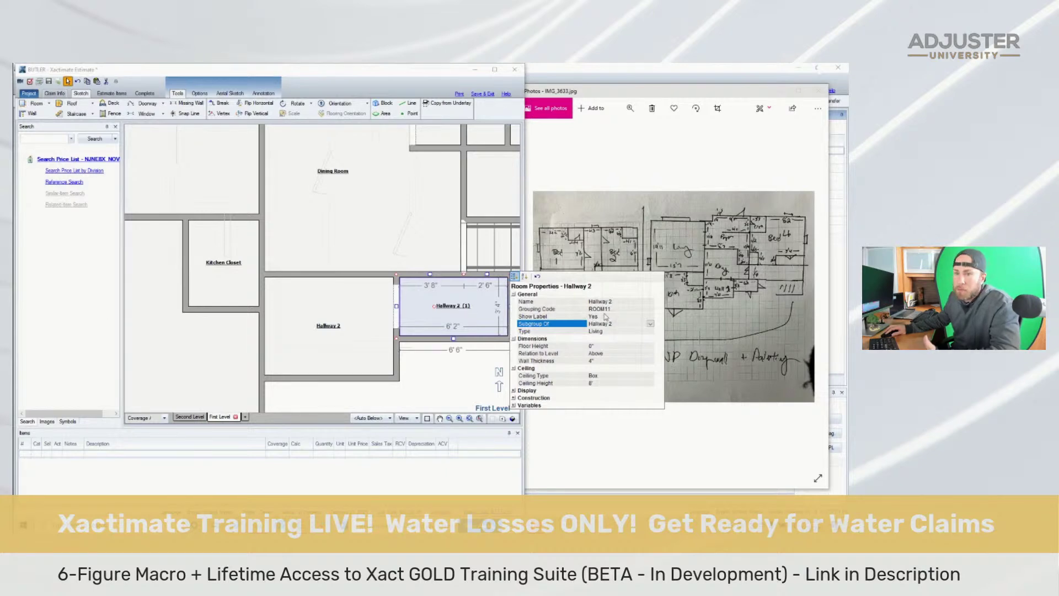
Hide the label of the smaller east Hallway 2 room and check that both parts highlight together
left_click(611, 317)
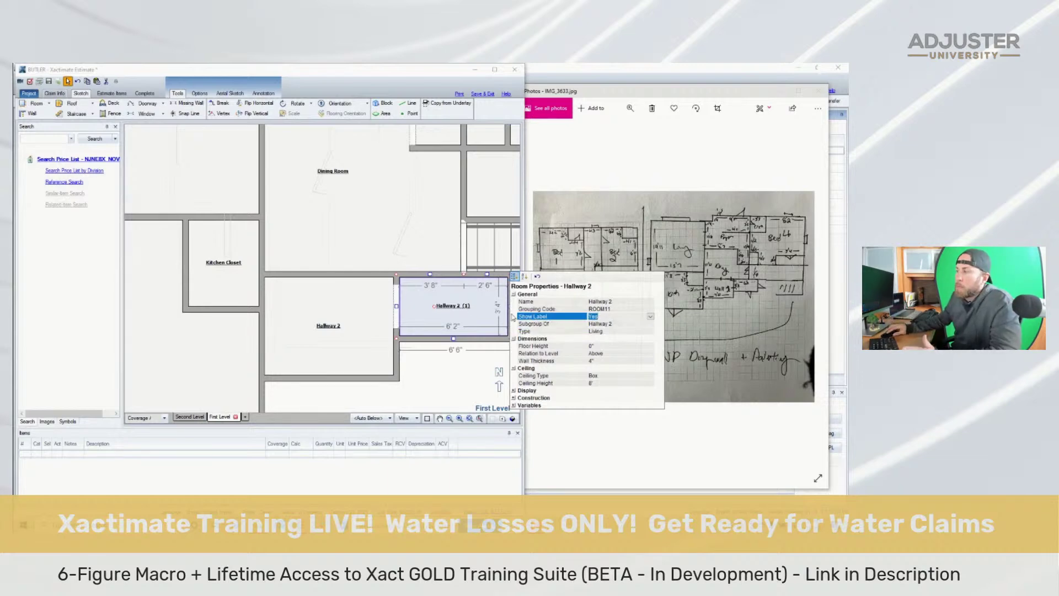
left_click(651, 317)
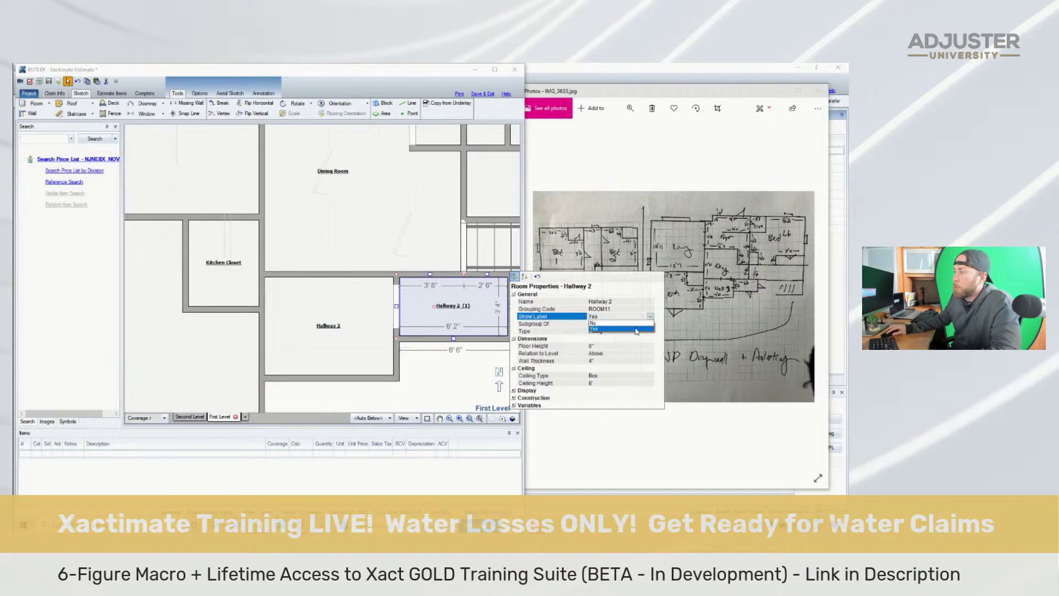
left_click(637, 325)
left_click(466, 365)
left_click(350, 317)
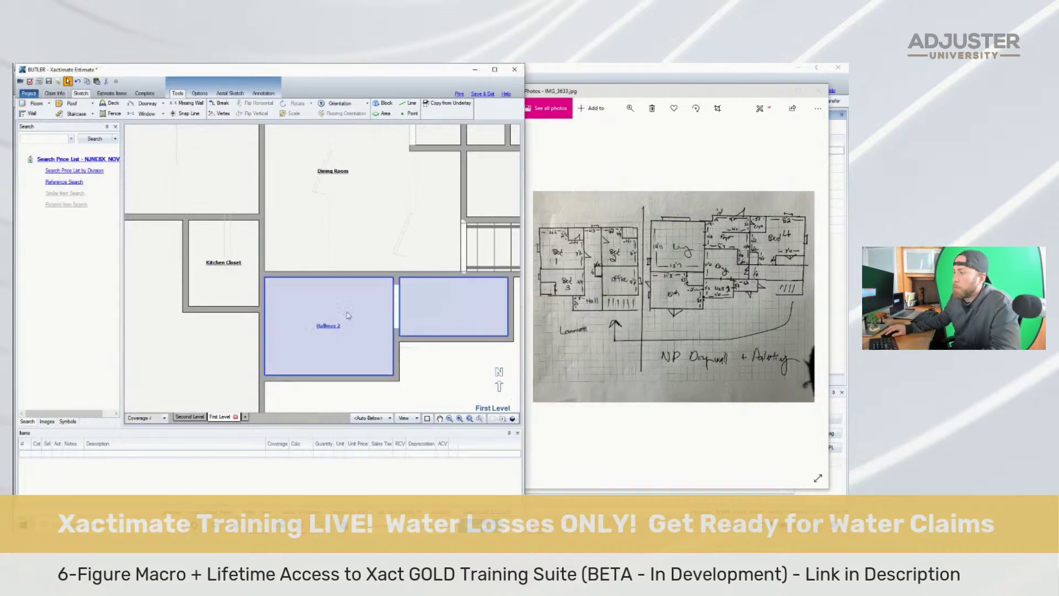
left_click(413, 356)
Rename Room9, the L-shaped room around the stairs, to Hallway 3
scroll(413, 357, "down", 3)
scroll(457, 340, "up", 3)
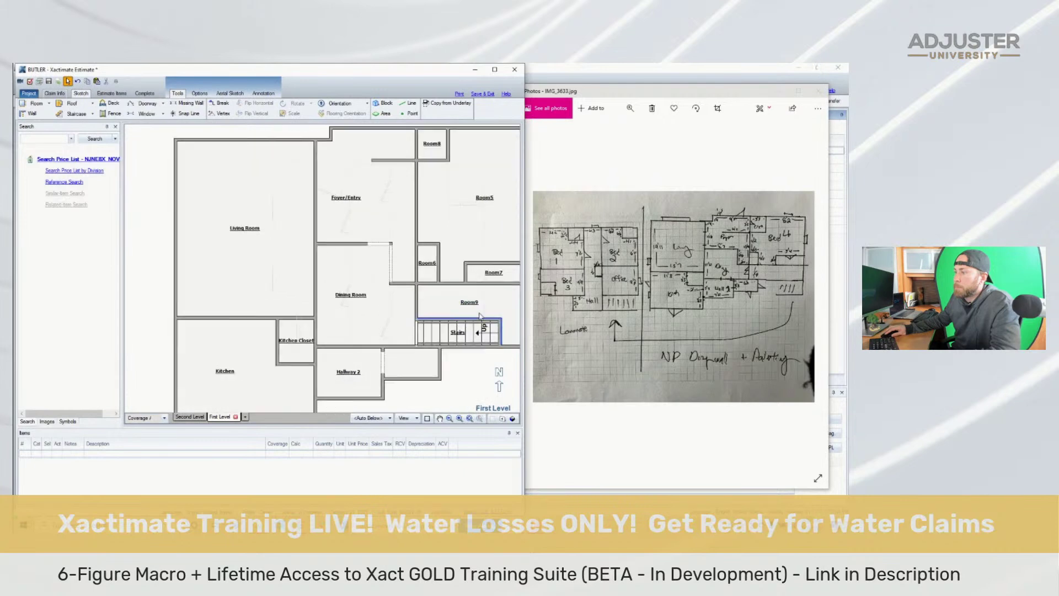
scroll(458, 340, "down", 3)
scroll(506, 344, "up", 3)
scroll(507, 344, "up", 1)
left_click(443, 282)
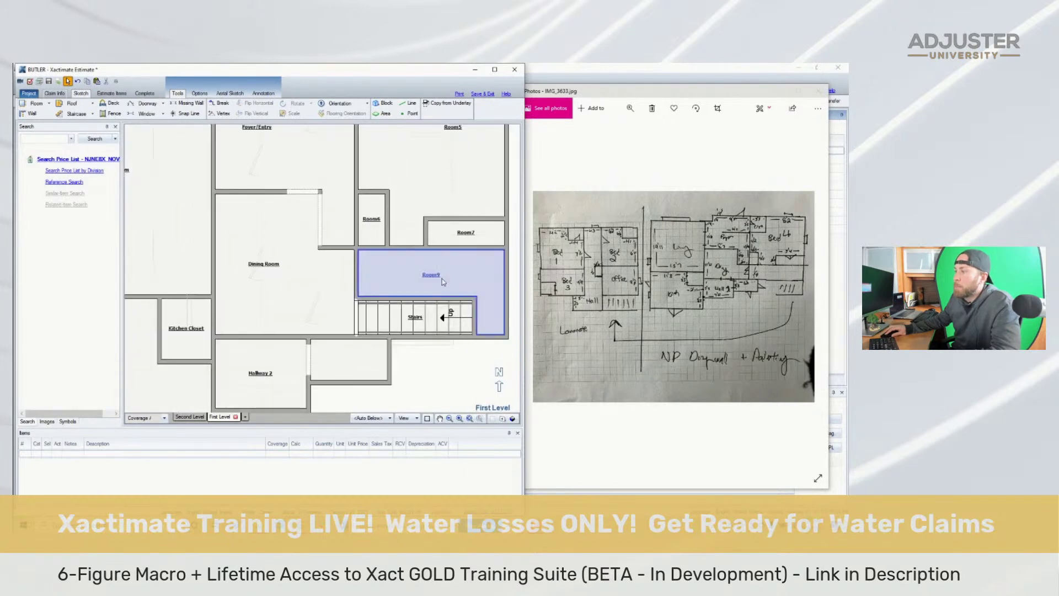
key("BackSpace")
type("3")
key("Return")
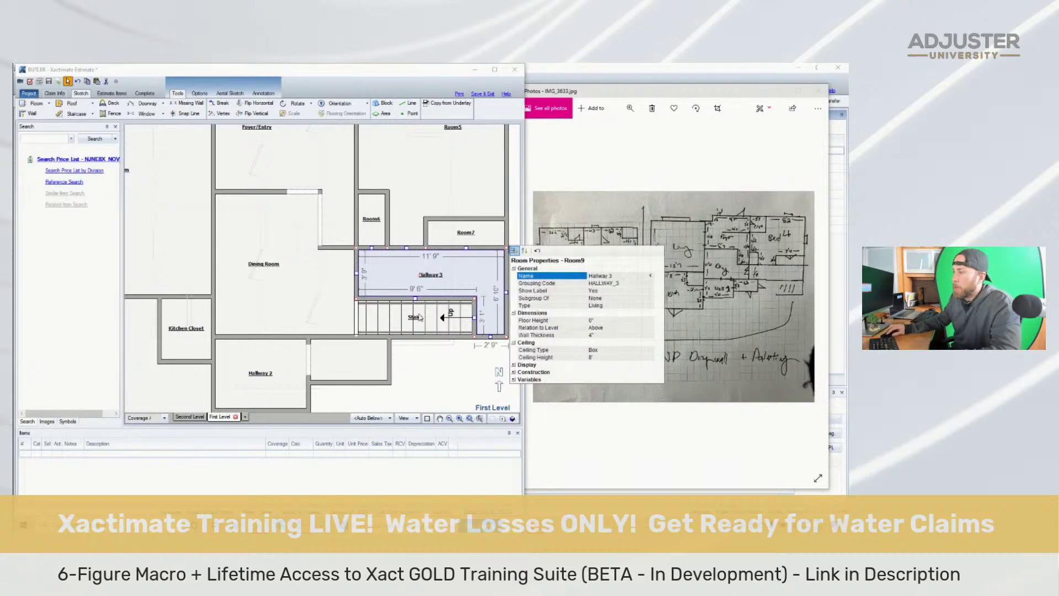
Hide the staircase's label and make the stairs a subgroup of Hallway 2
left_click(419, 317)
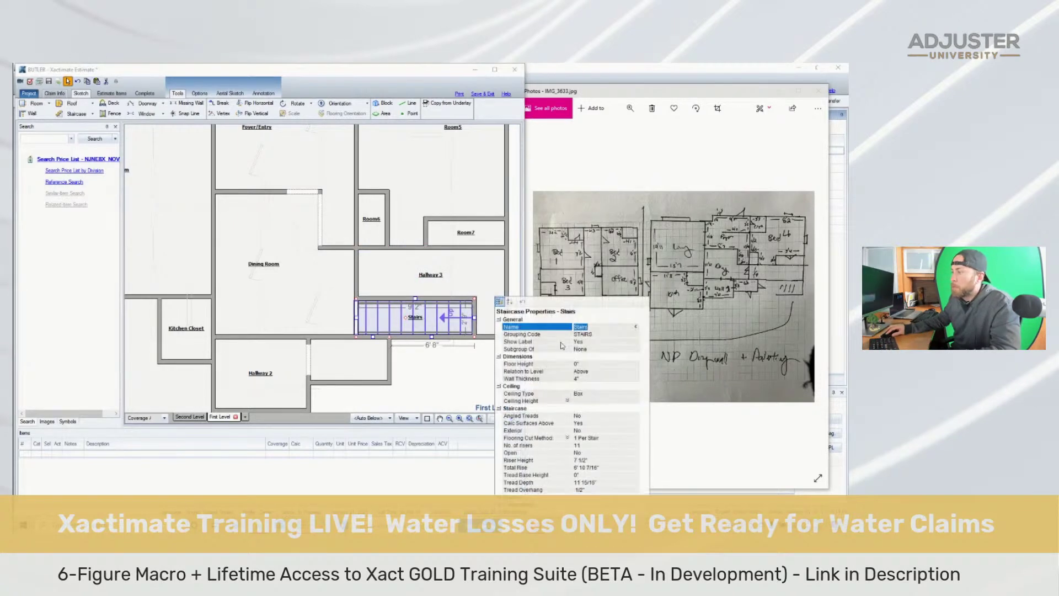
left_click(636, 342)
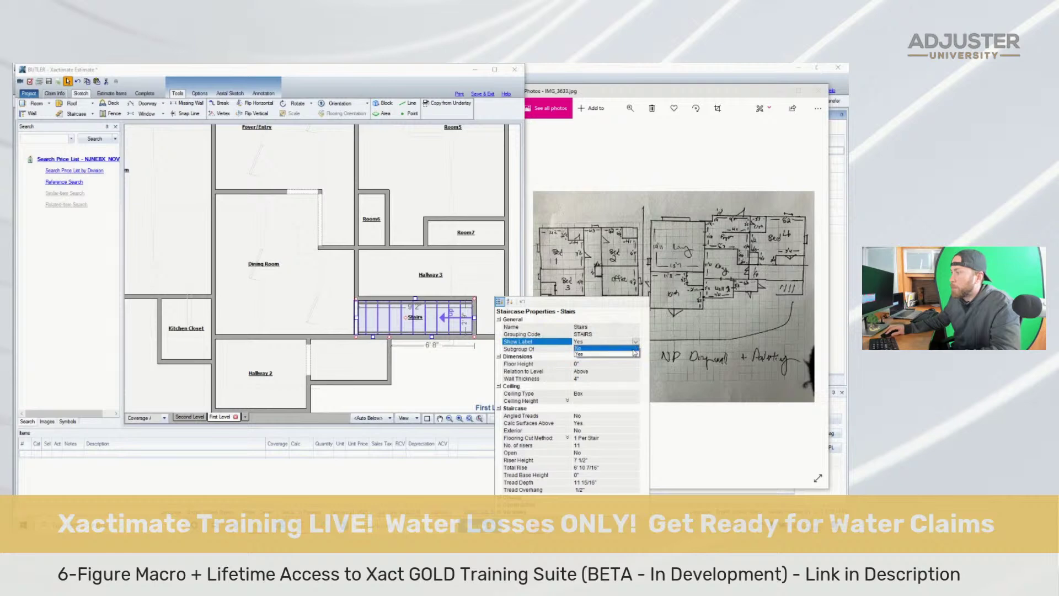
left_click(637, 348)
left_click(636, 350)
left_click(636, 351)
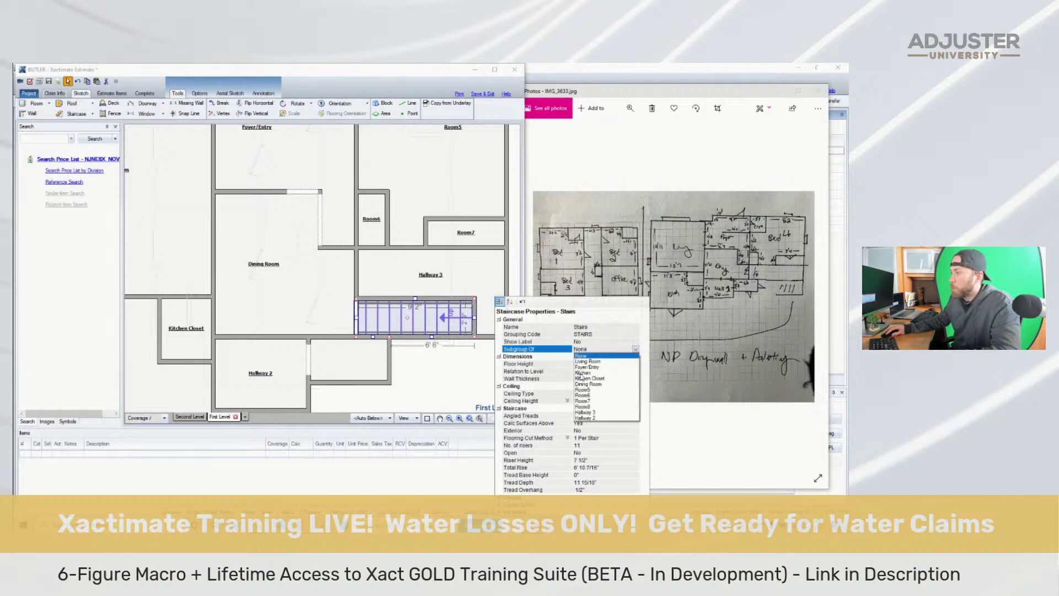
left_click(587, 418)
left_click(452, 382)
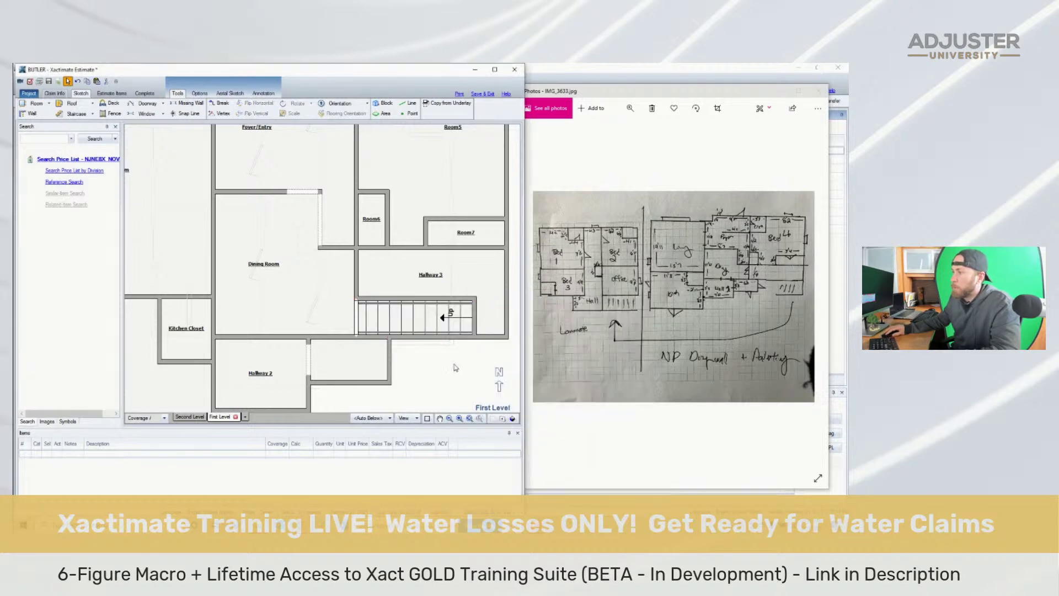
Rename Room5, the large east room, to Bedroom
scroll(386, 330, "down", 3)
scroll(375, 326, "up", 2)
left_click(368, 323)
scroll(368, 324, "down", 2)
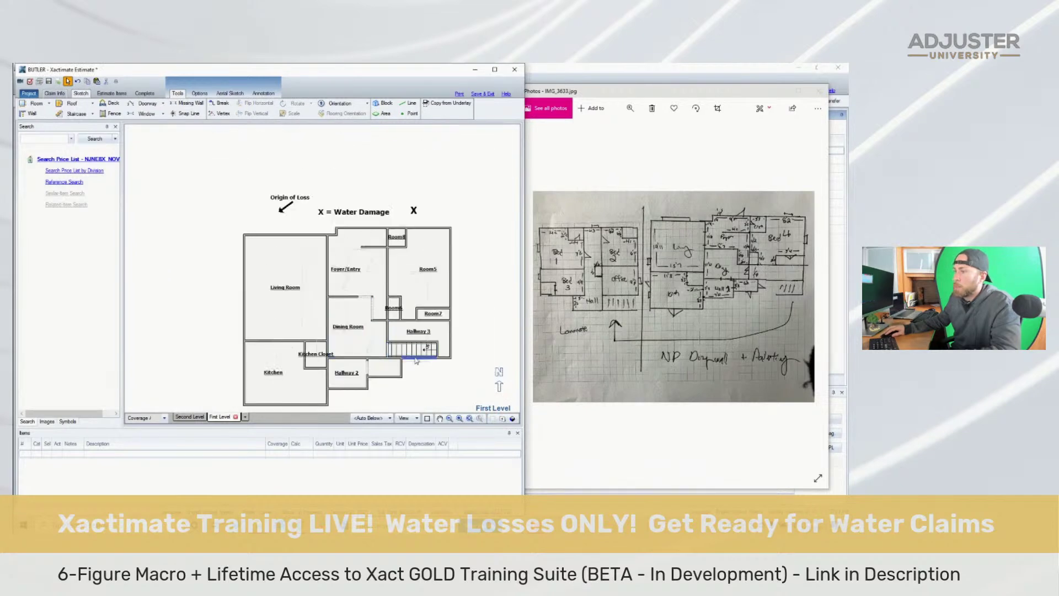
left_click(421, 279)
scroll(422, 279, "up", 2)
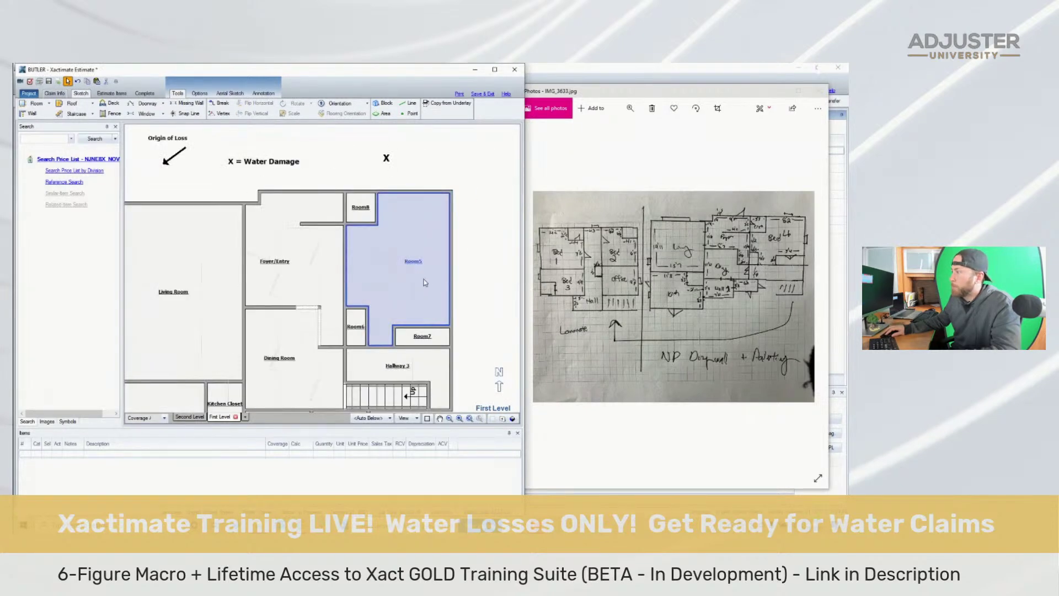
left_click(424, 282)
type("Bedroom")
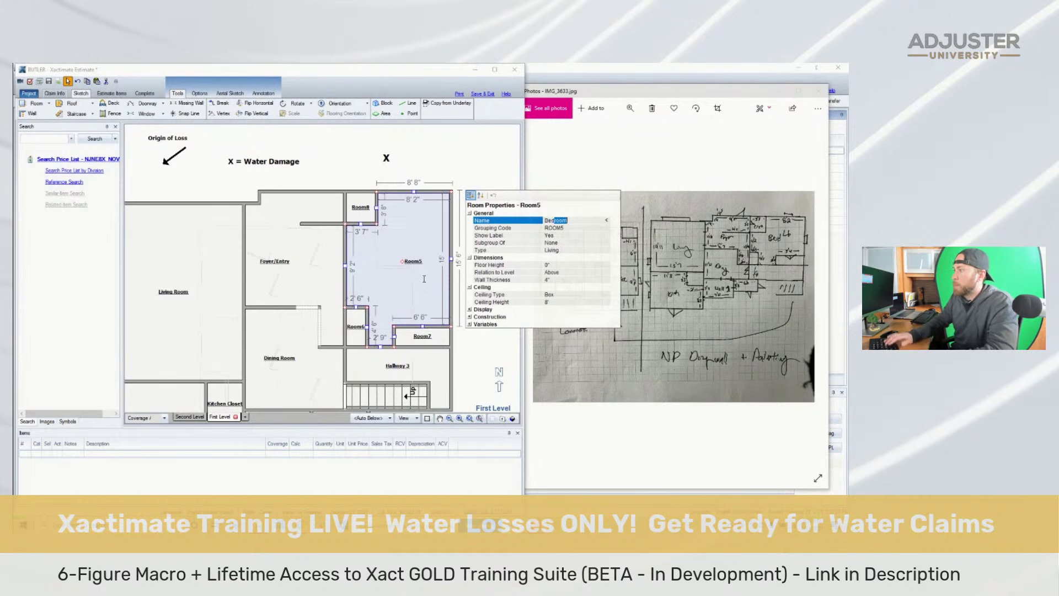
Check the bedroom numbering on the Second Level and rename the First Level bedroom to Bedroom 5
left_click(181, 417)
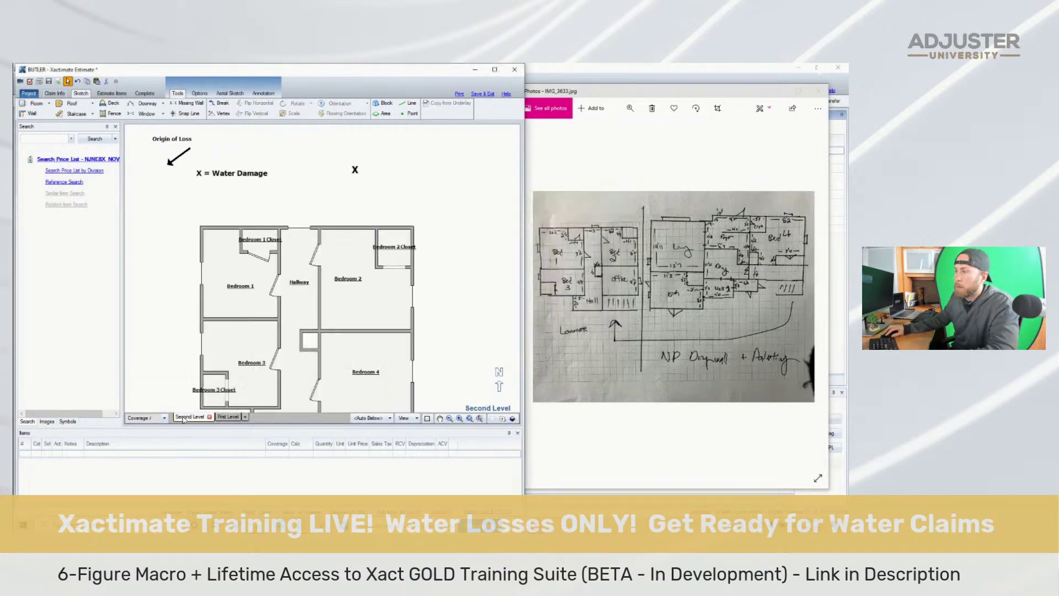
left_click(227, 416)
left_click(401, 247)
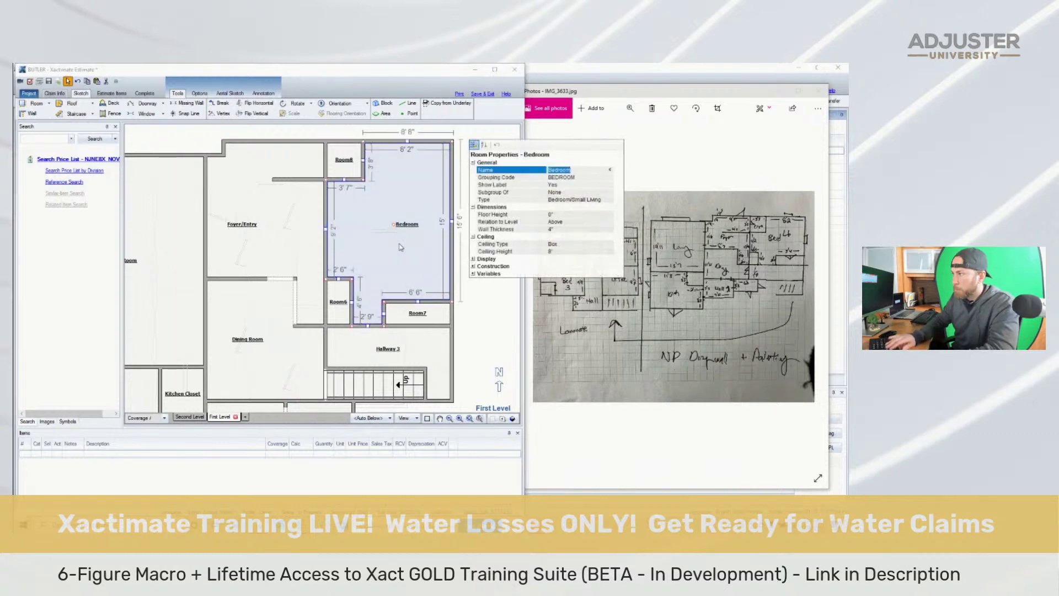
type("5")
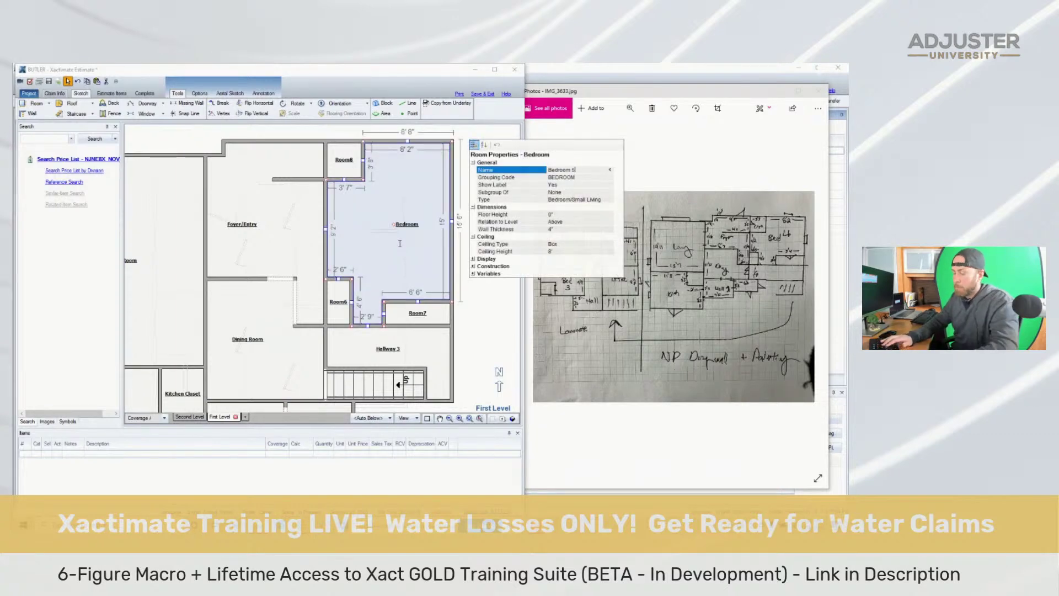
key("Return")
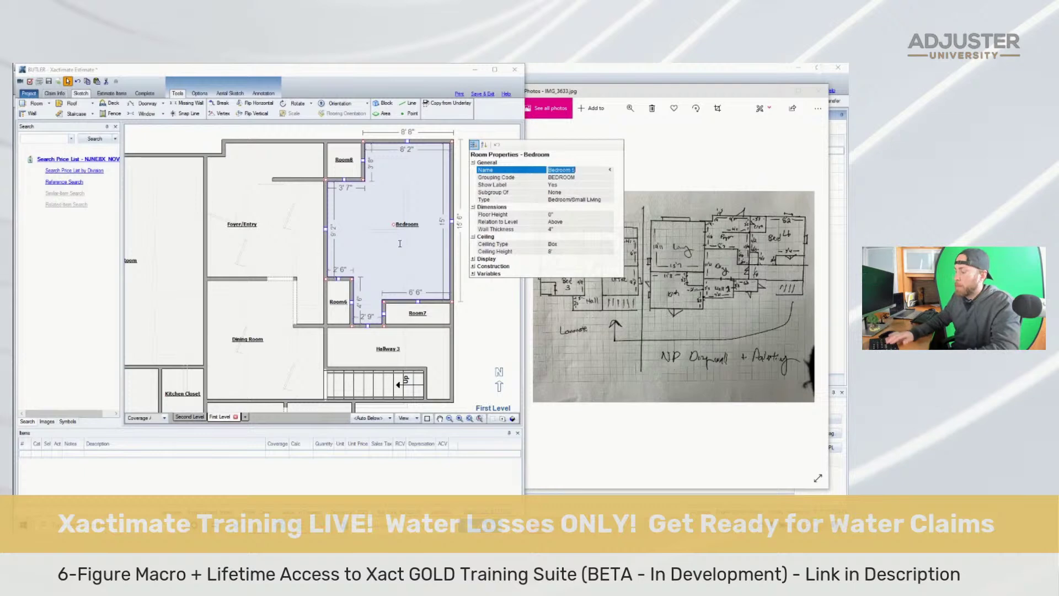
Rename Room6 to Bedroom 5 Closet 1 and Room7 to Bedroom 5 Closet 2
left_click(346, 304)
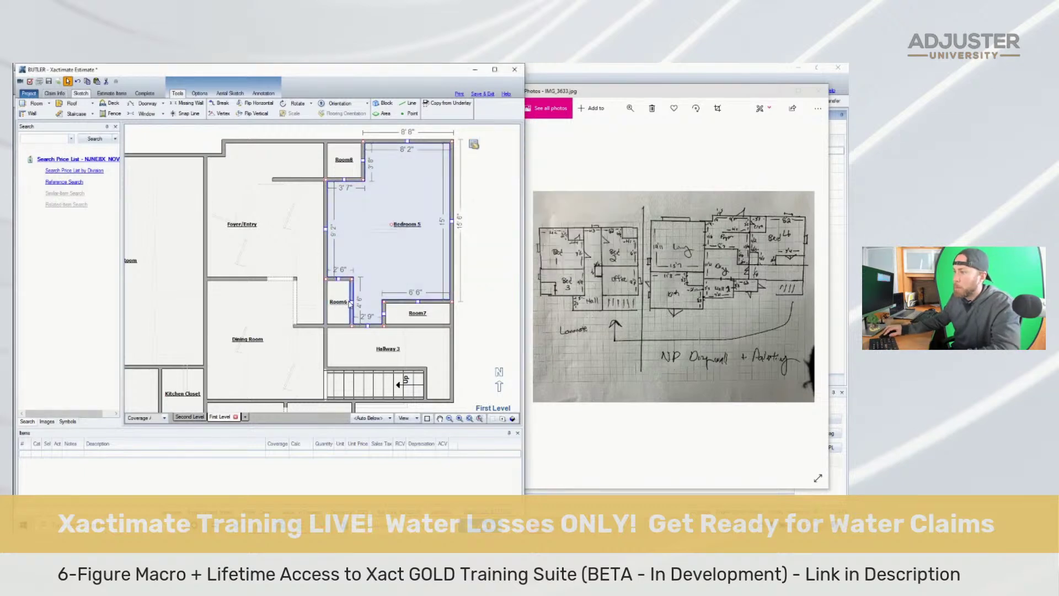
double_click(346, 302)
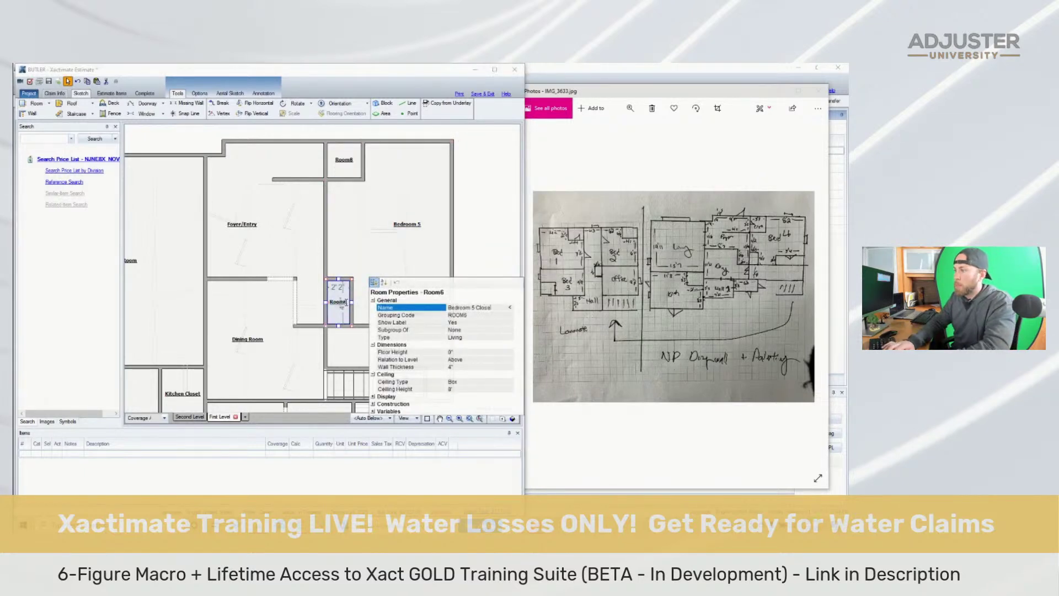
key("Return")
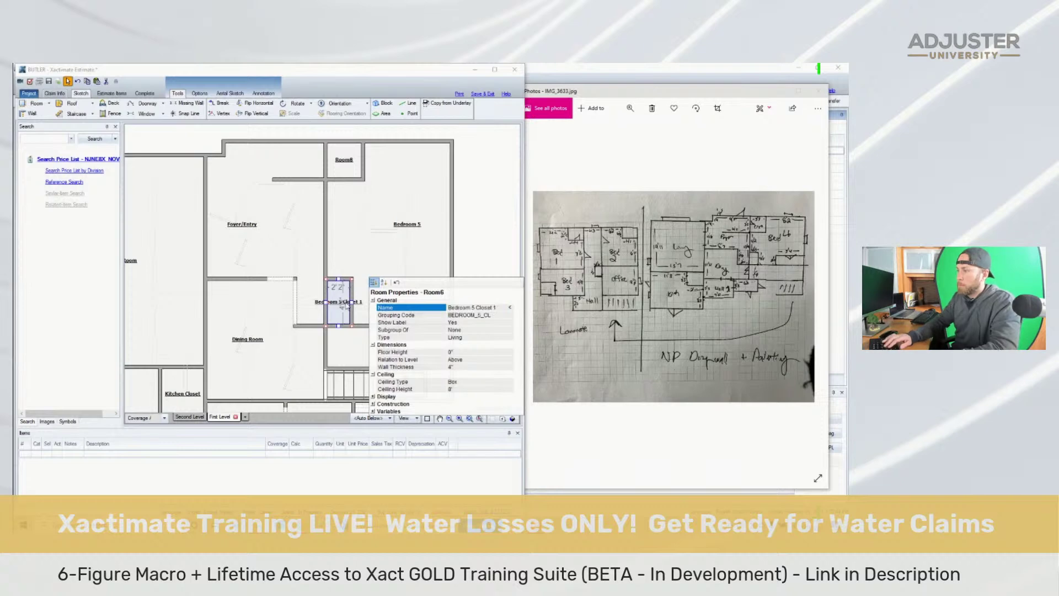
left_click(351, 256)
double_click(418, 313)
type("Bedroom 5 Closet 2")
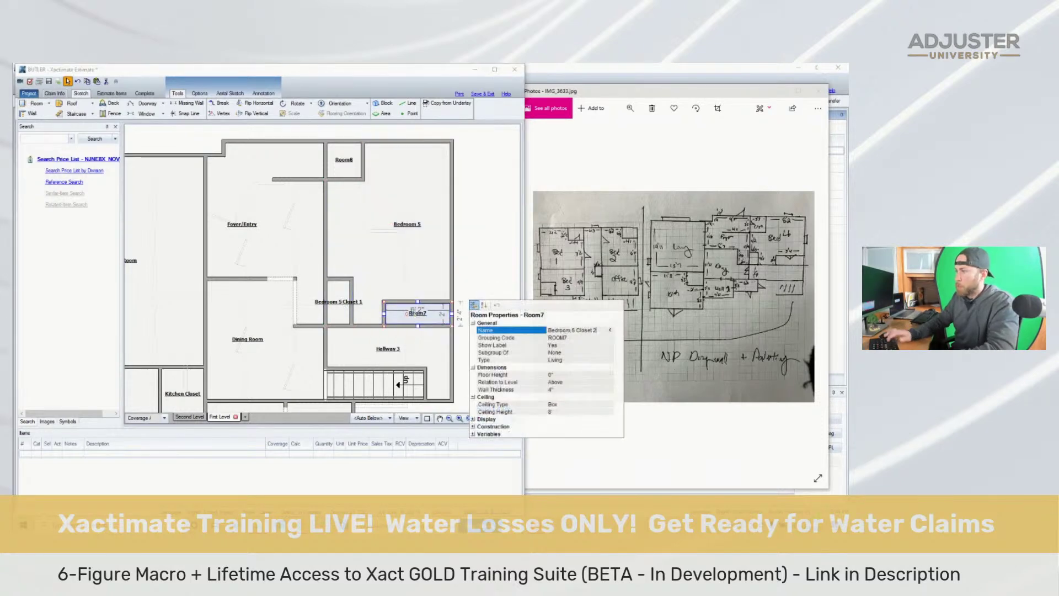
key("Return")
Rename Room8, the small room between the foyer and Bedroom 5, to Foyer/Entry Closet
left_click(264, 215)
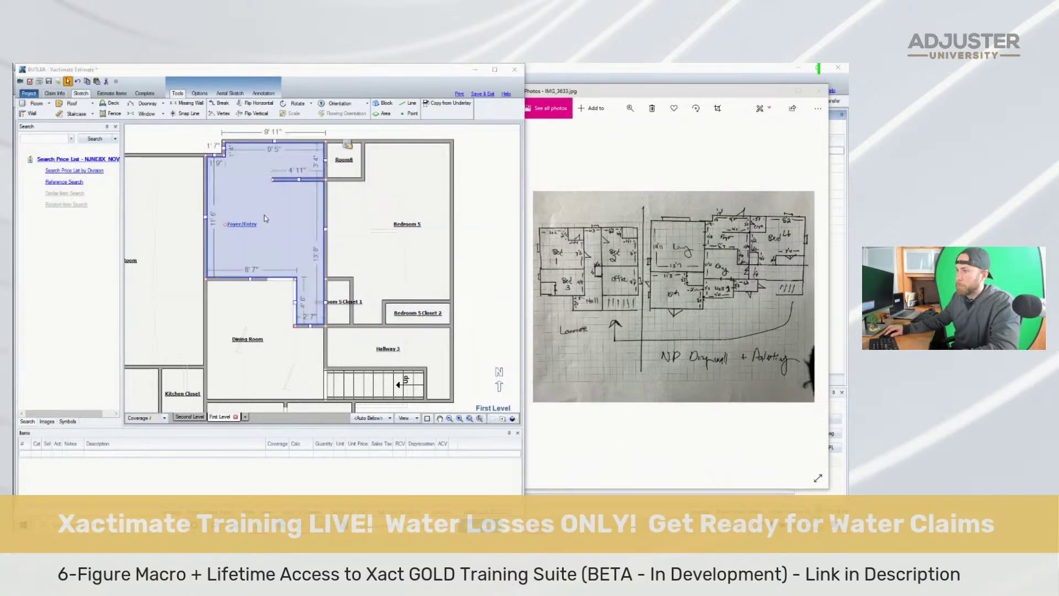
double_click(355, 165)
type("Foyer/Entry Cl")
type("os")
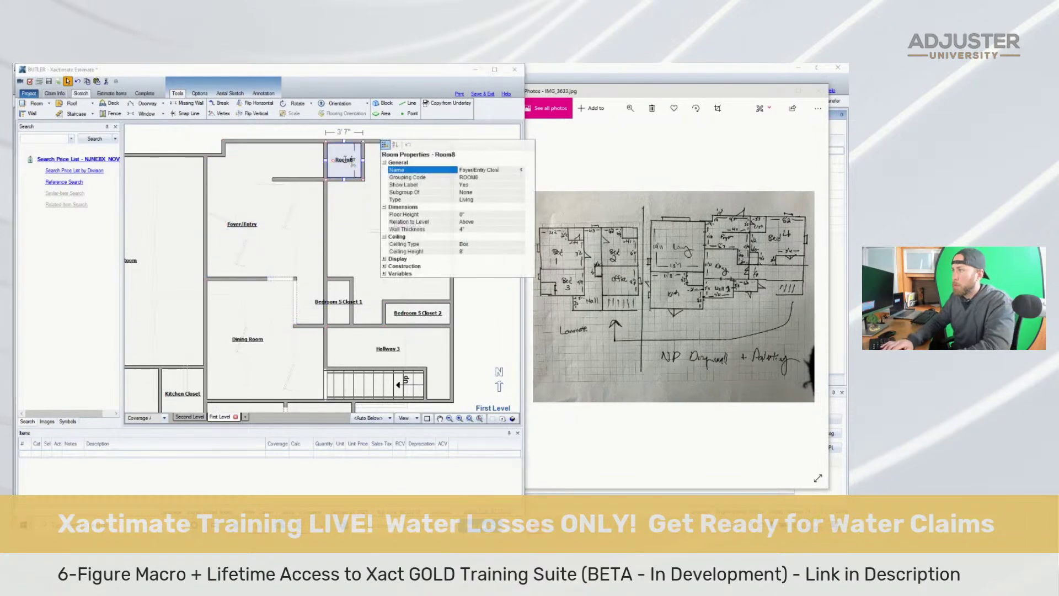
type("et")
key("Return")
left_click(261, 211)
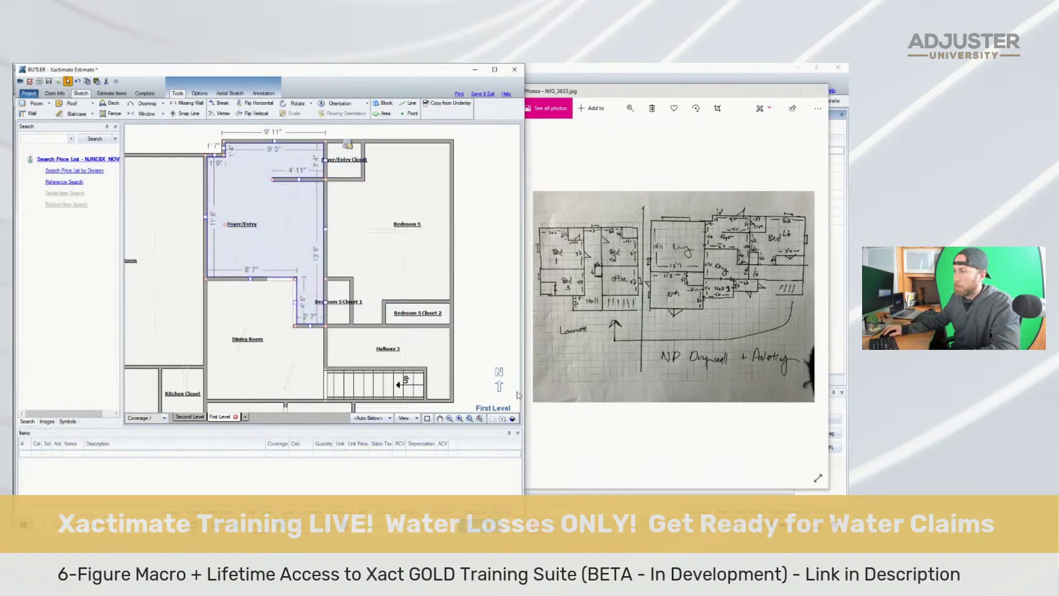
Add a window to the Living Room's west wall and reposition it toward the wall's south end
left_click(469, 419)
left_click(241, 253)
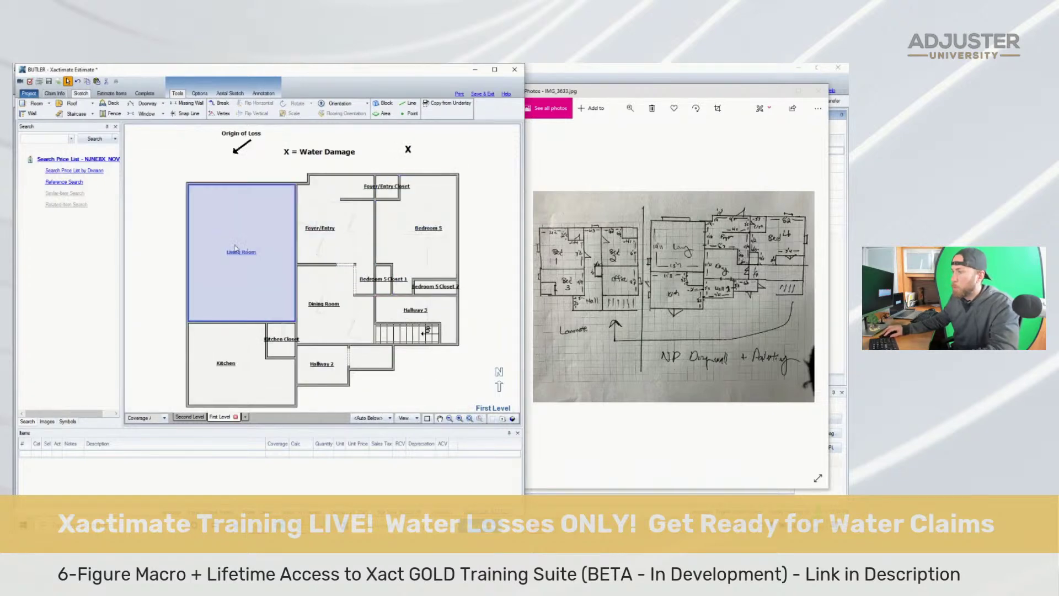
left_click(145, 113)
left_click(189, 250)
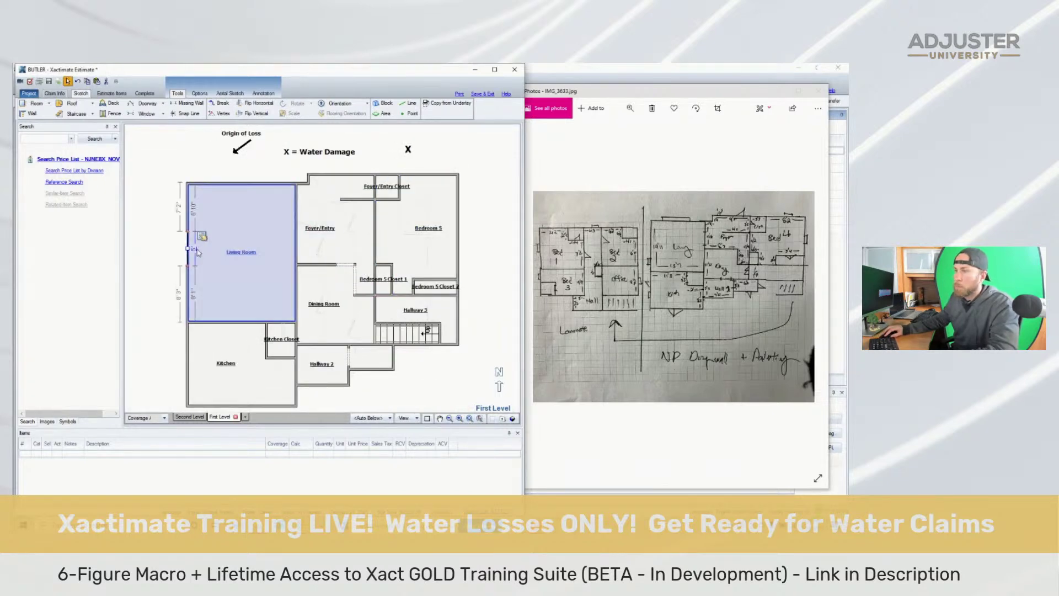
left_click(188, 248)
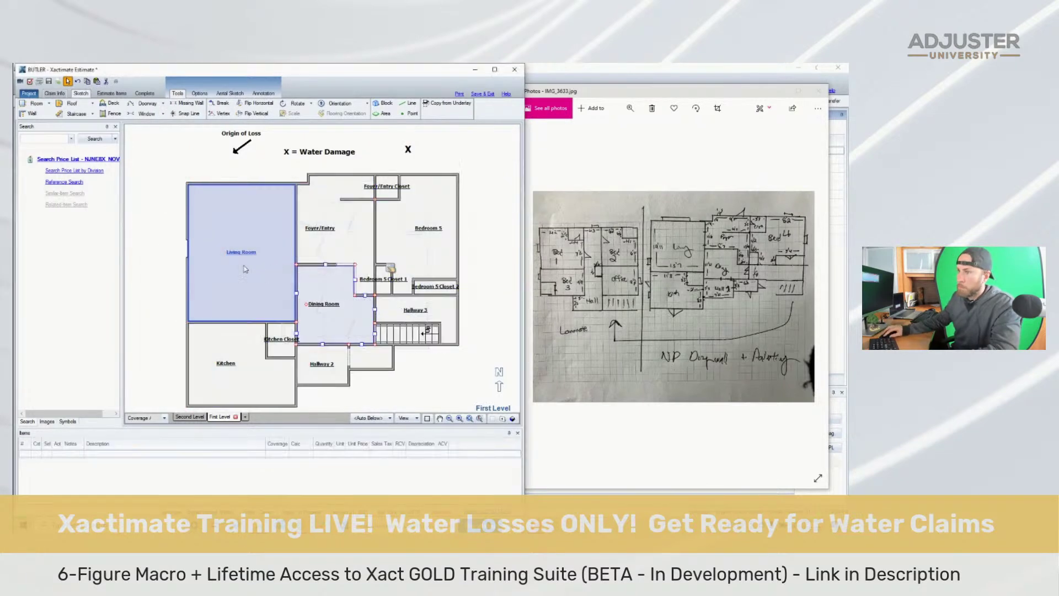
left_click_drag(188, 248, 188, 280)
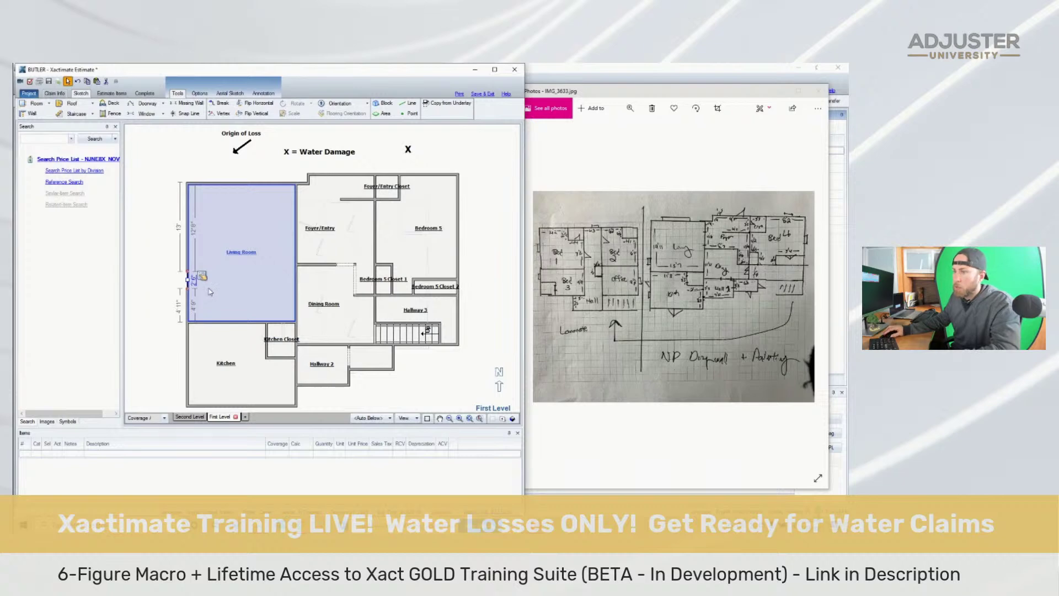
key("Escape")
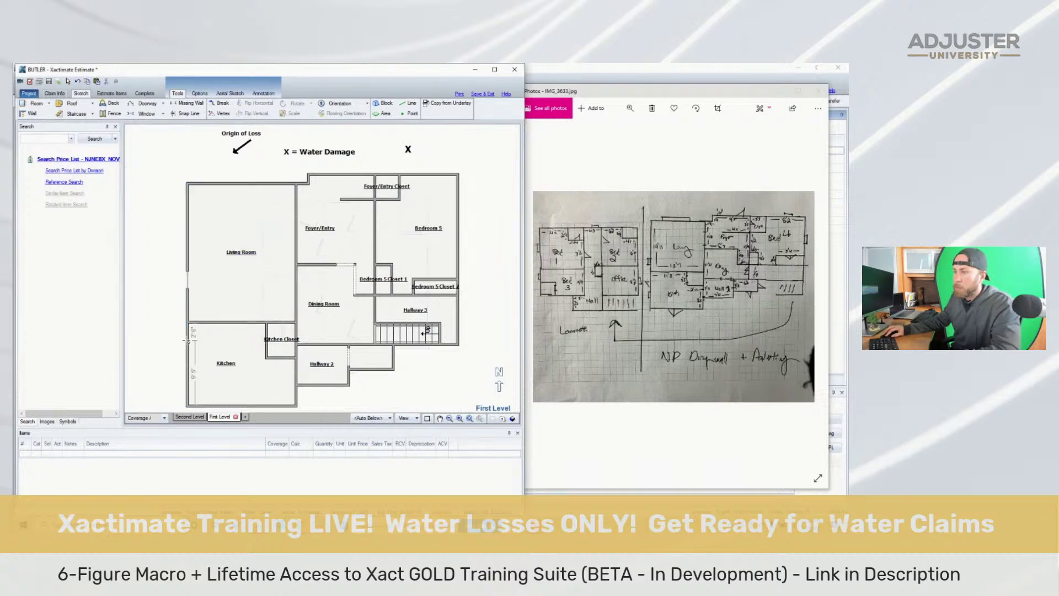
Add a window to the Kitchen's west wall and reposition it near the wall's south end
left_click(187, 341)
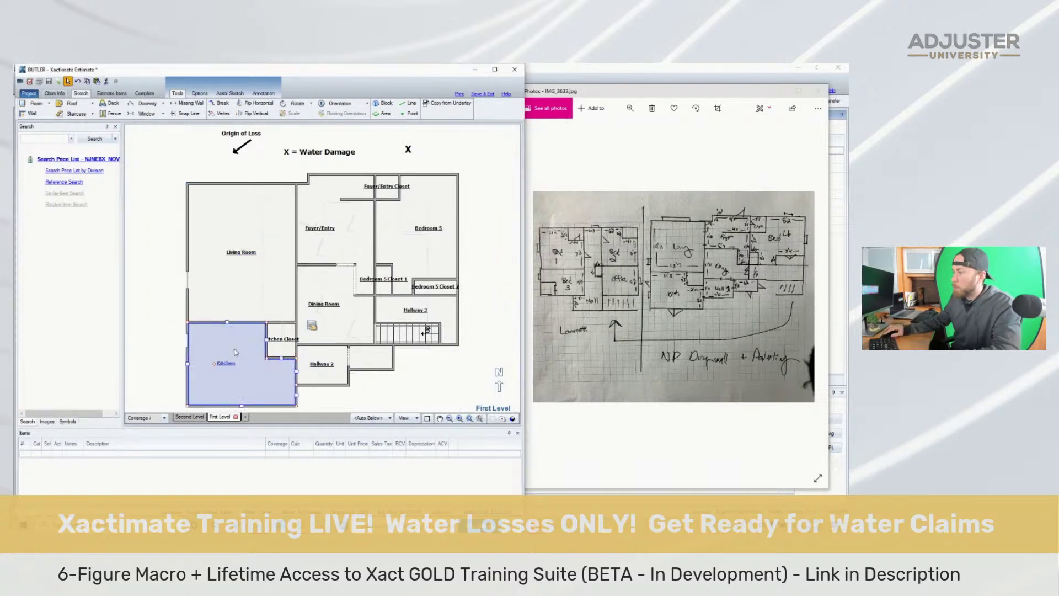
left_click(188, 339)
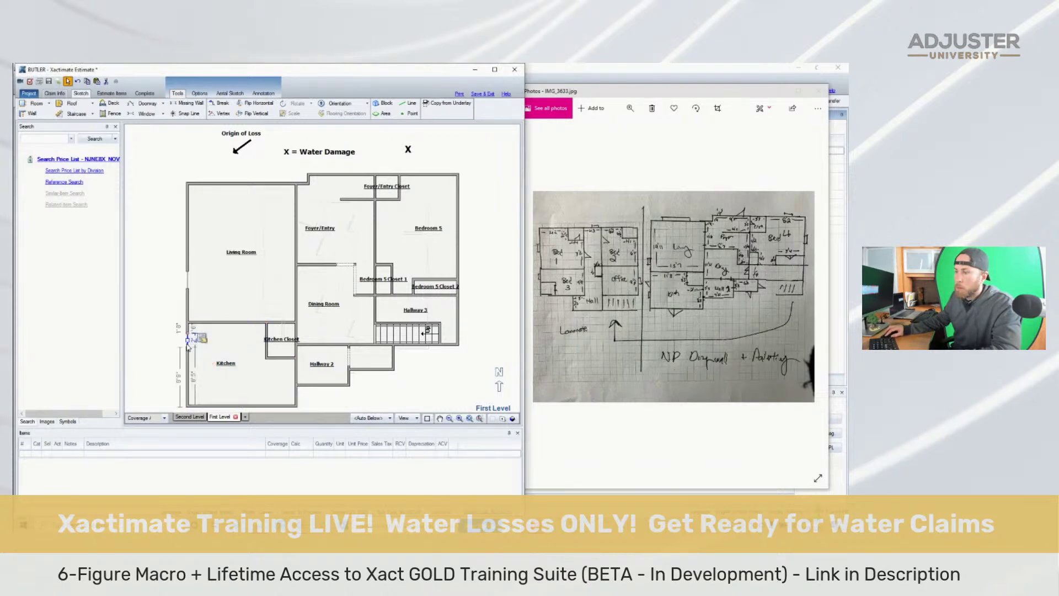
left_click_drag(194, 336, 194, 378)
left_click(189, 363)
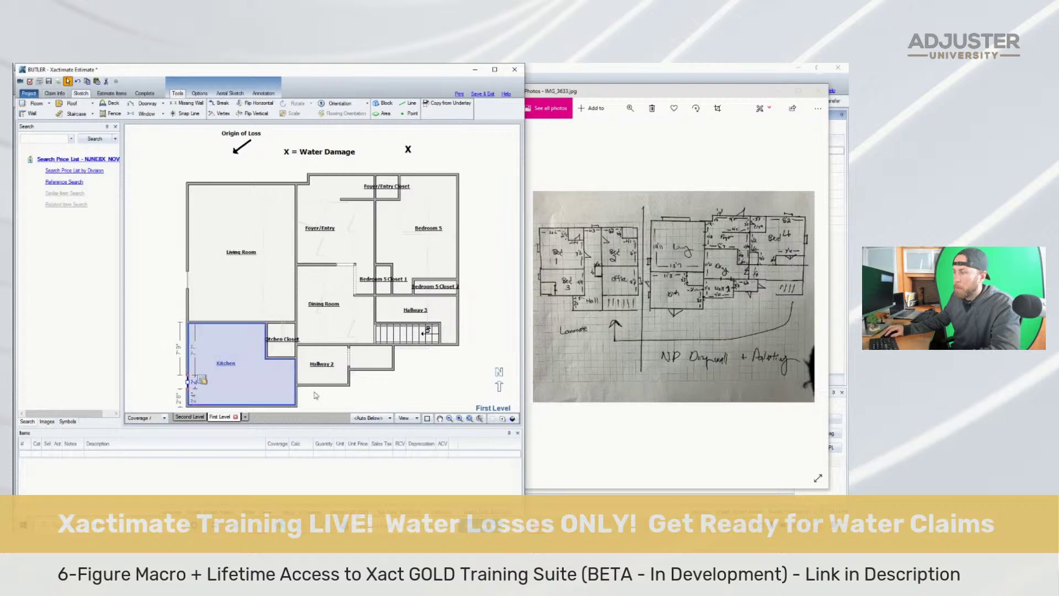
left_click(409, 395)
left_click(191, 361)
left_click(175, 355)
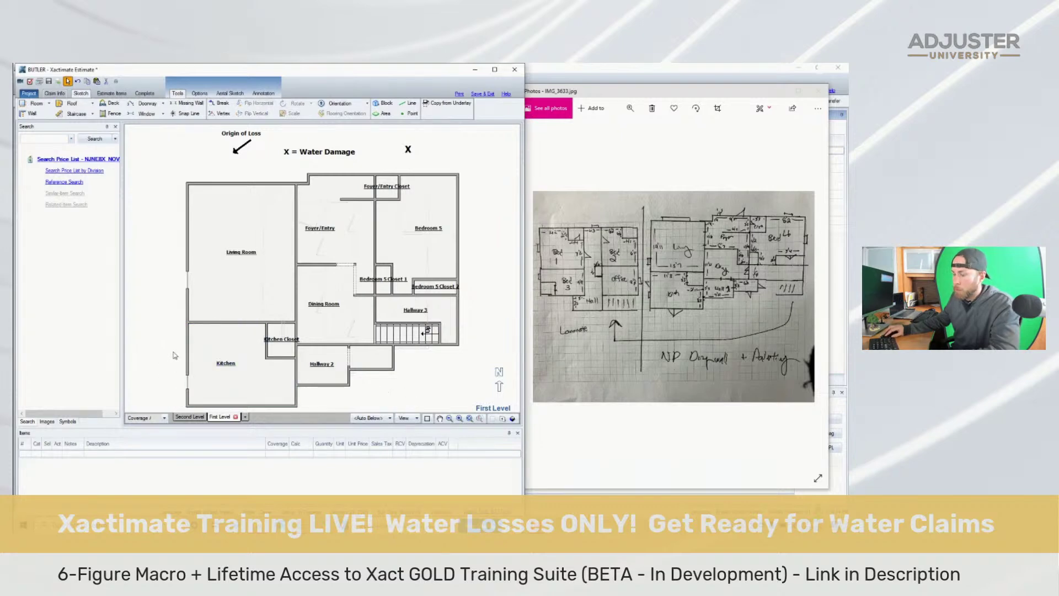
Add a single door at the north end of the Kitchen's west wall and a double door in its south wall
left_click(191, 341)
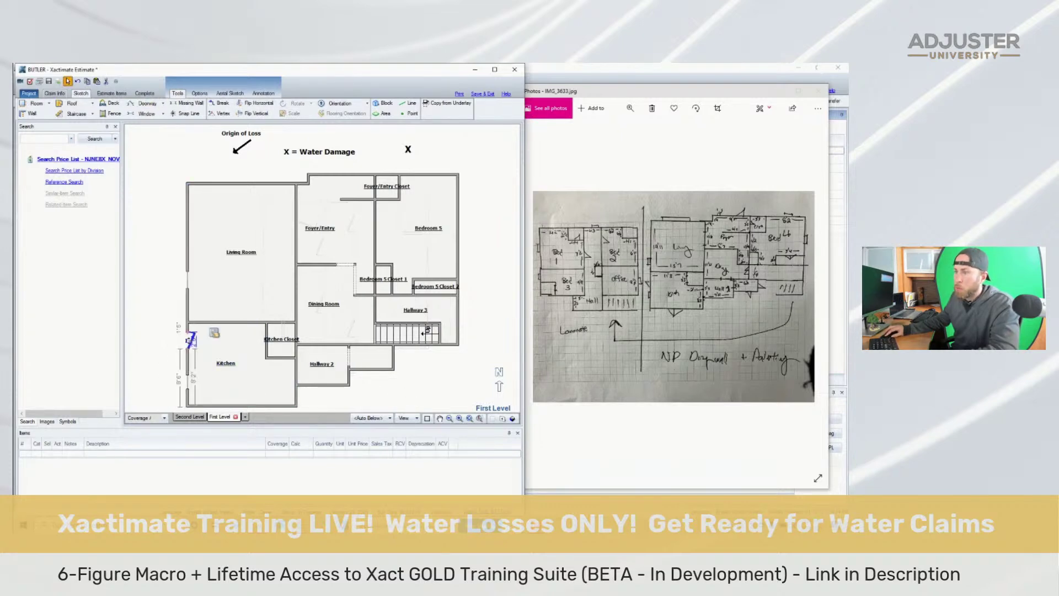
key("d")
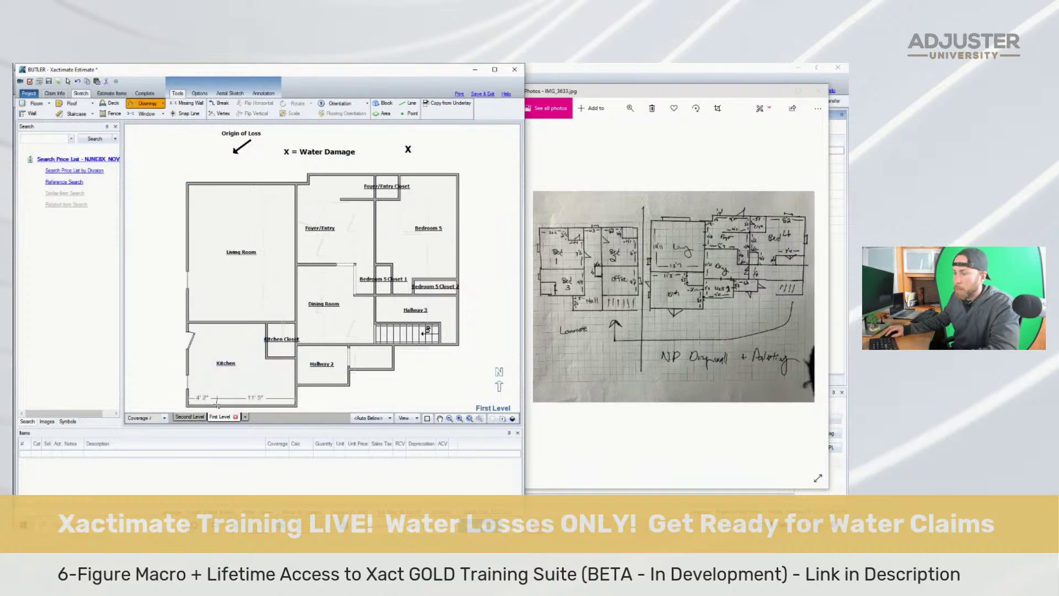
left_click_drag(215, 406, 249, 390)
left_click(341, 390)
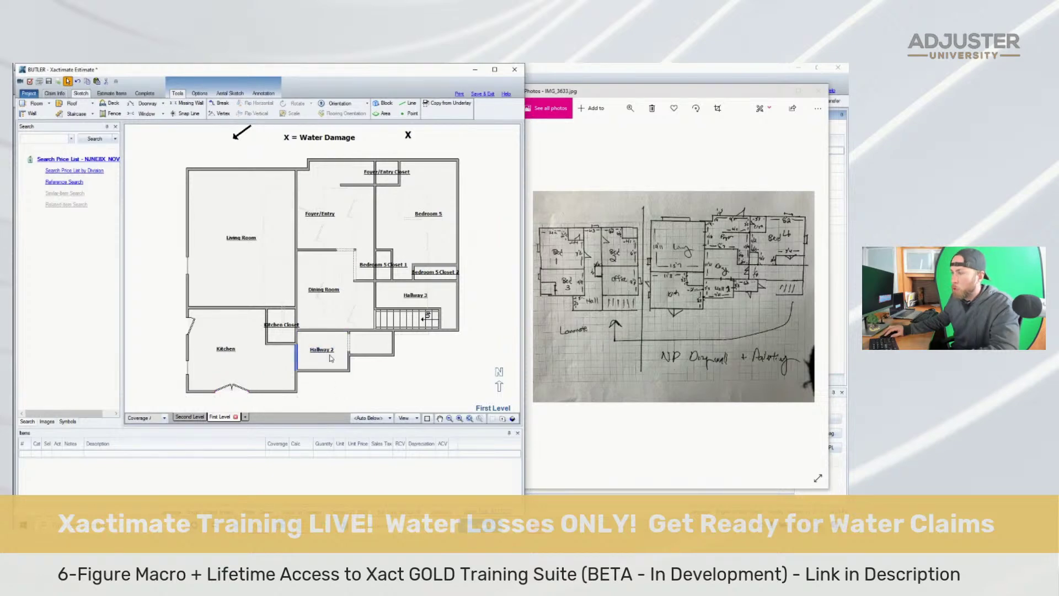
Consult the field sketch's kitchen area and insert a missing wall opening between the Kitchen and Hallway 2
left_click(680, 286)
scroll(710, 287, "up", 3)
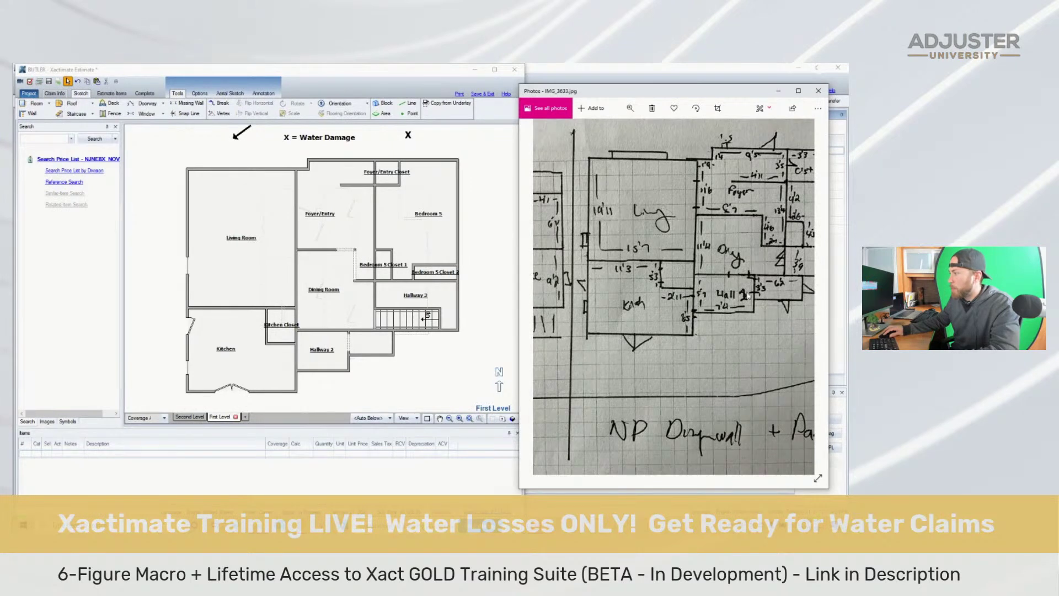
left_click(292, 353)
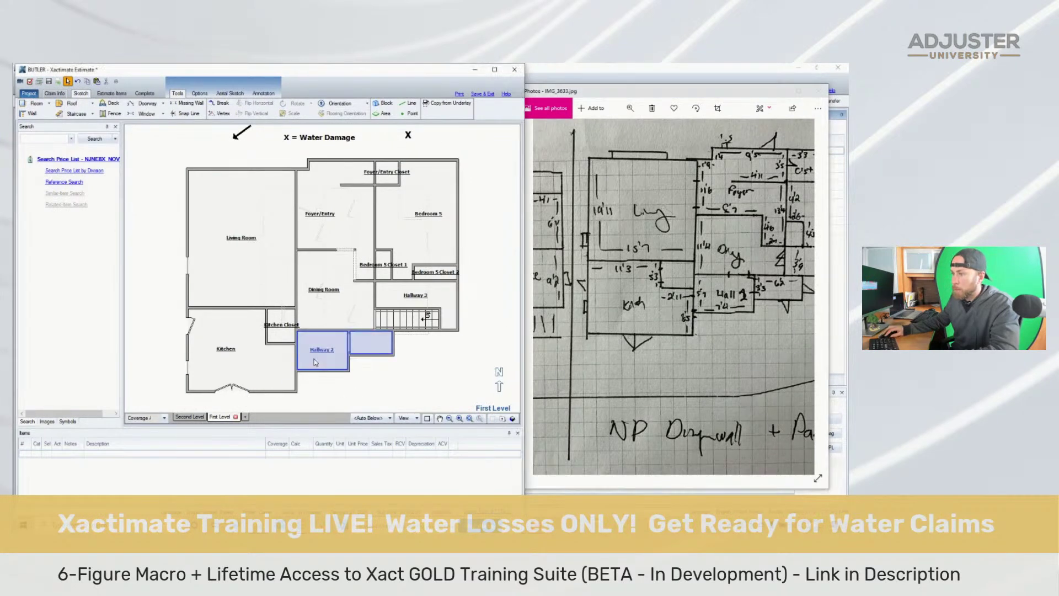
key("b")
key("m")
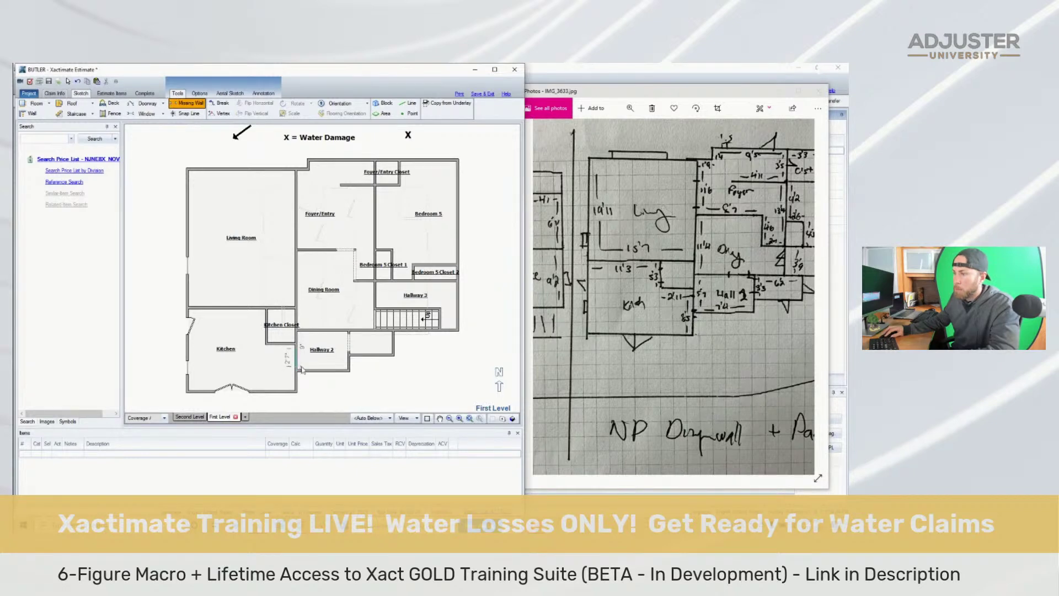
key("Escape")
left_click(309, 358)
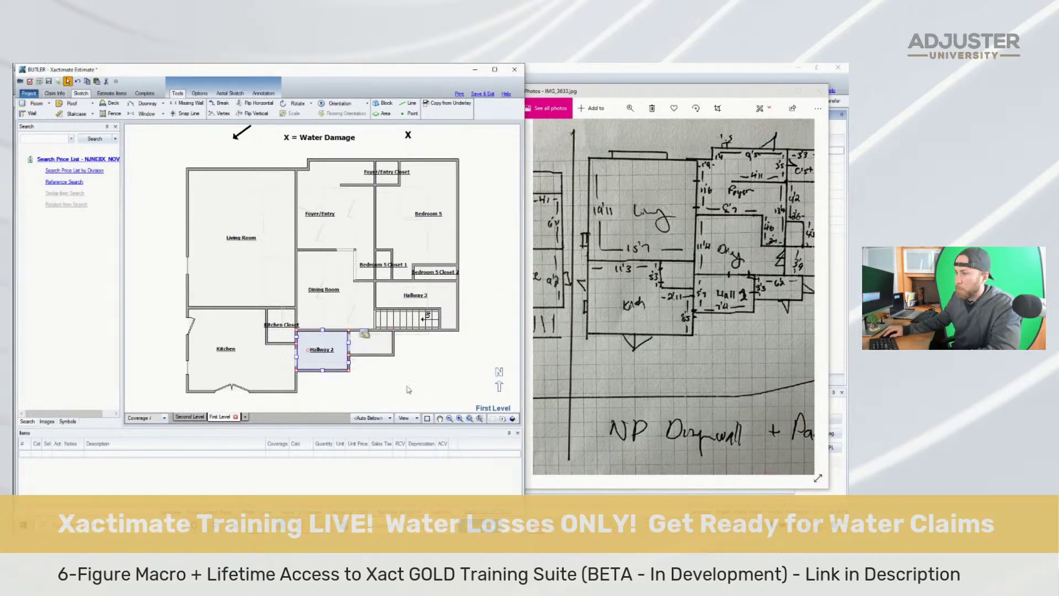
left_click(298, 359)
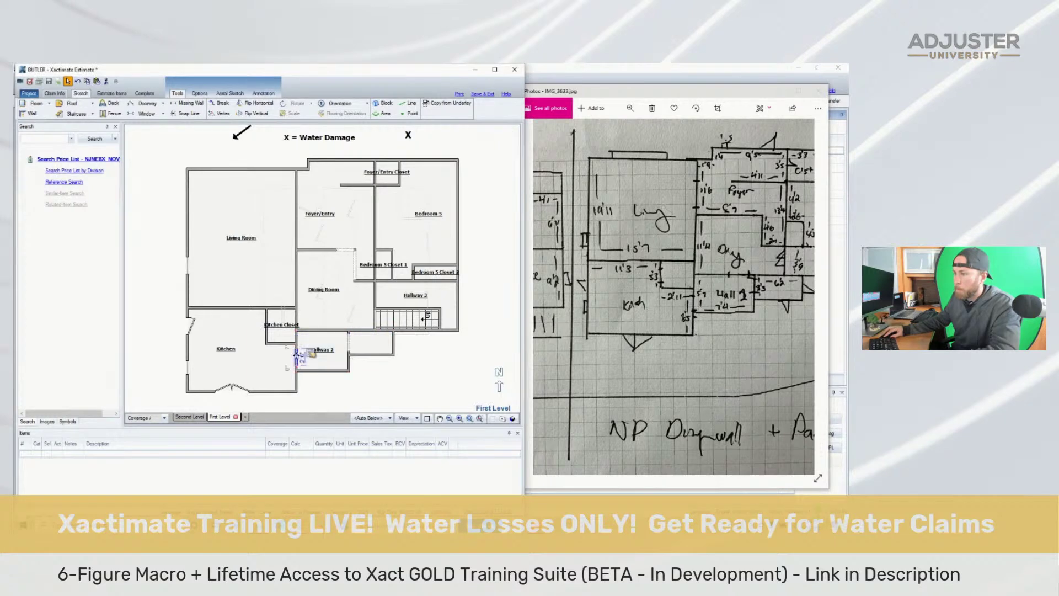
Following the field sketch, add doors to the east and south walls of Hallway 2's unlabeled extension
left_click_drag(761, 255, 709, 260)
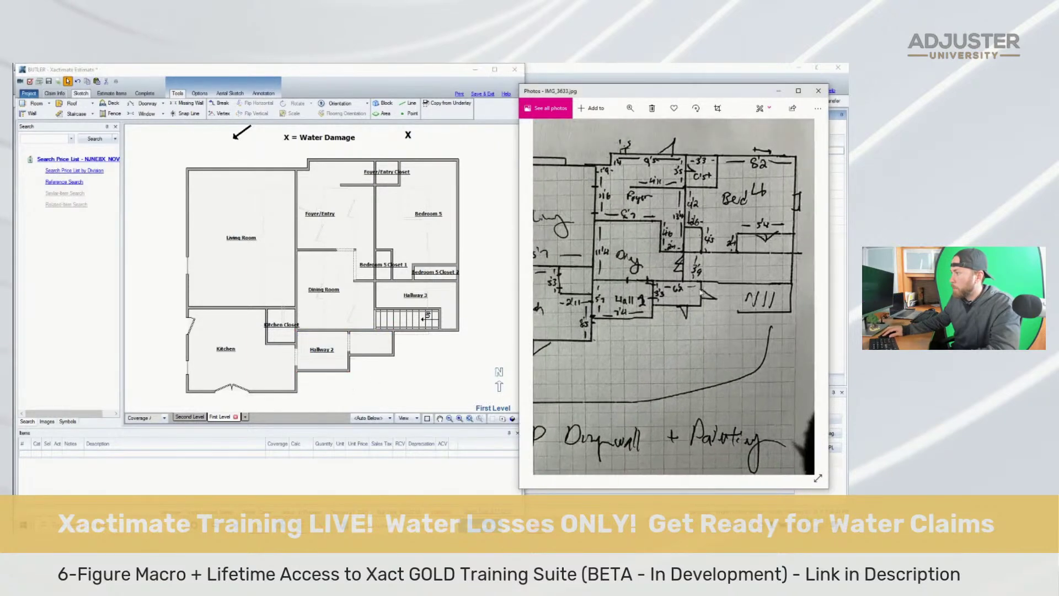
left_click(417, 361)
left_click(392, 343)
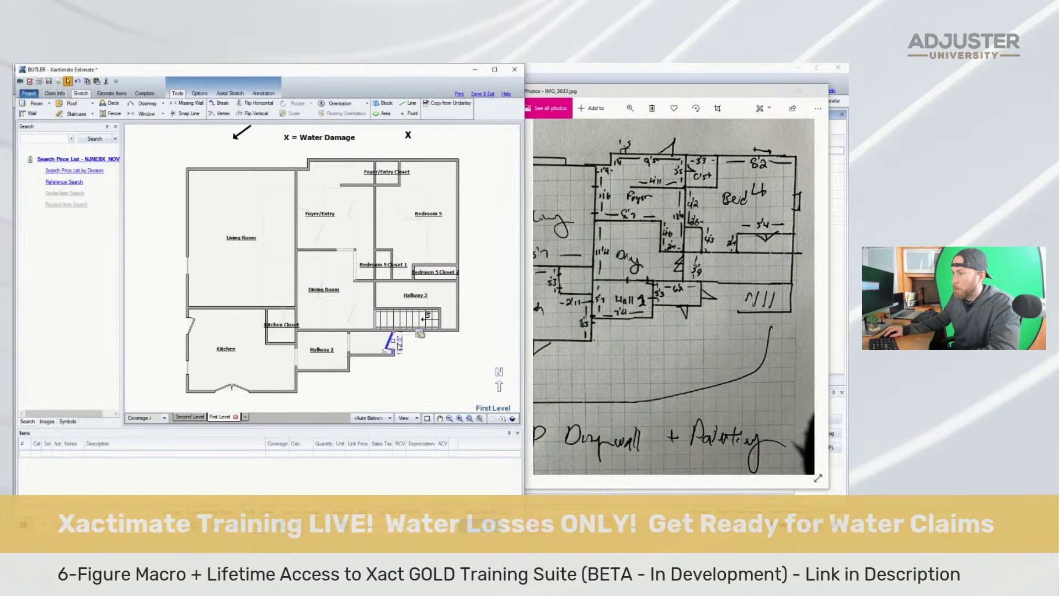
left_click_drag(394, 341, 366, 354)
Add a door between the Dining Room and Hallway 3, and a missing wall opening between the Dining Room and Hallway 2
left_click(373, 302)
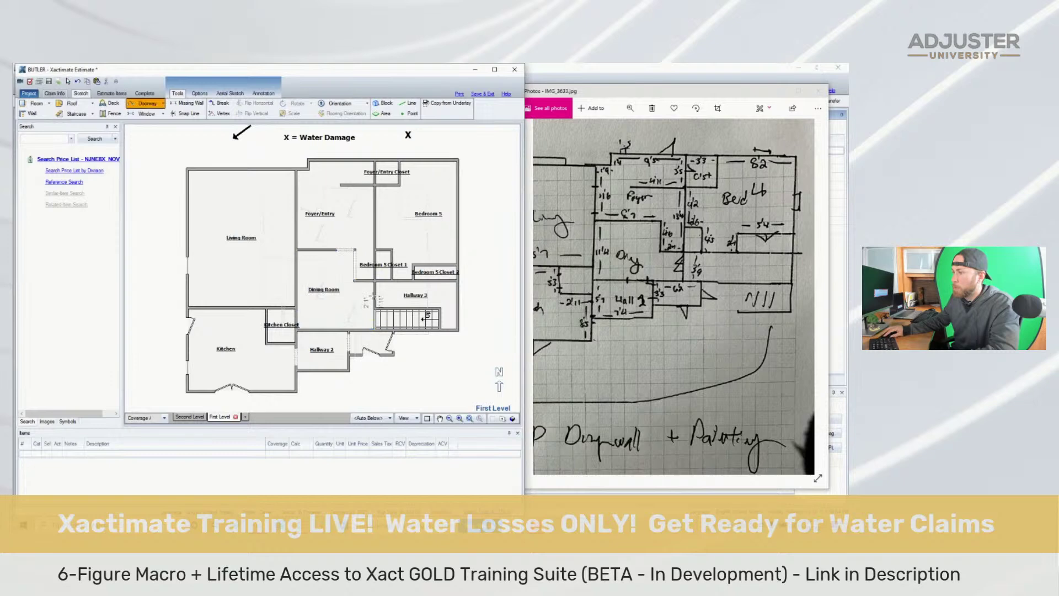
left_click(373, 298)
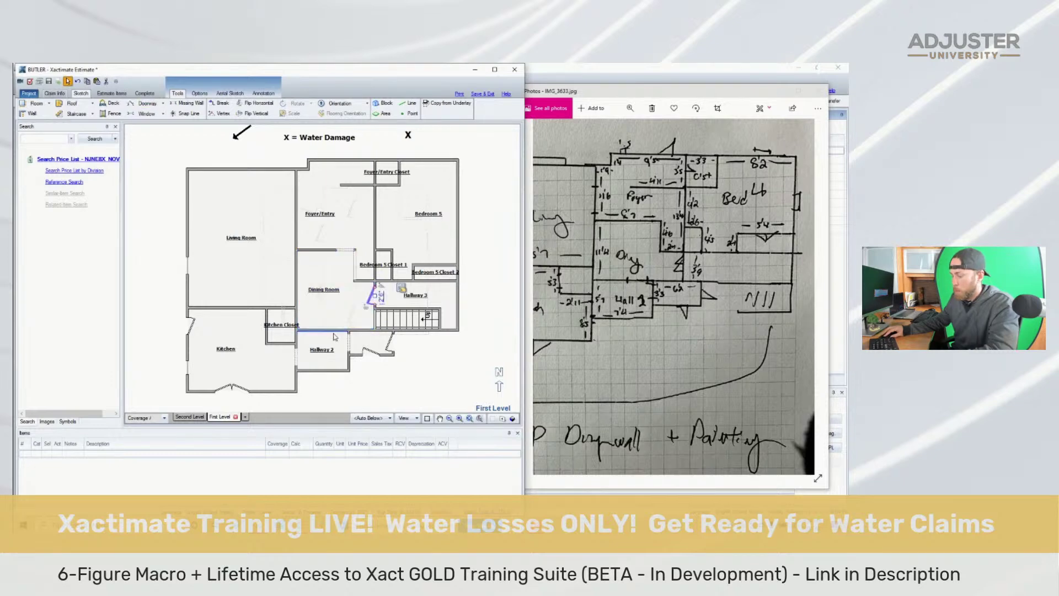
key("m")
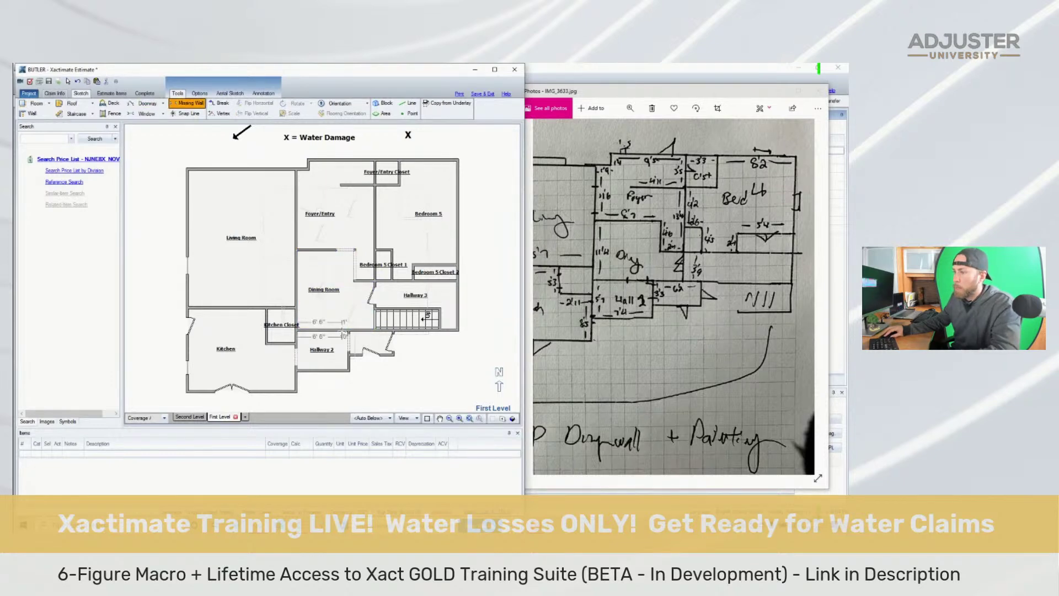
left_click(338, 330)
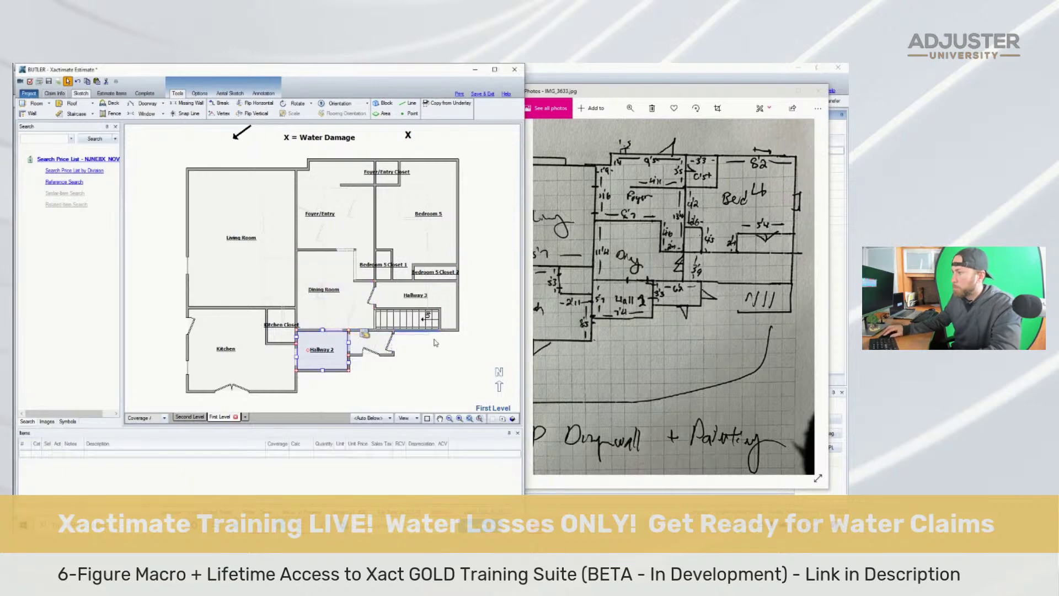
key("Escape")
Add windows to the east walls of Bedroom 5 and Hallway 3 and to Bedroom 5's north wall
left_click(458, 296)
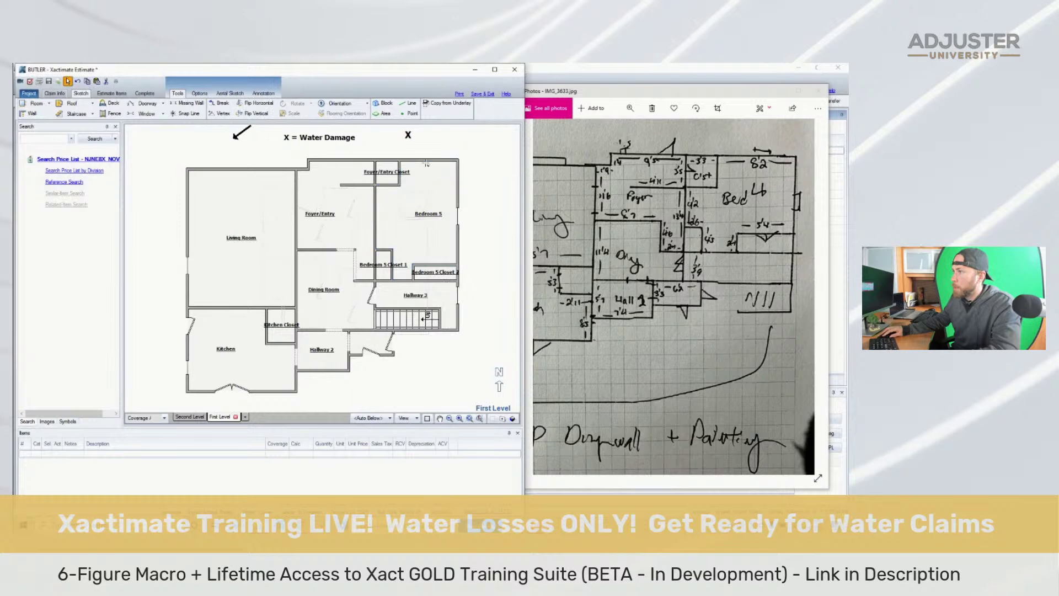
left_click(422, 162)
Add a door between the foyer and its closet, and an entry door in the foyer's north wall near that closet
key("d")
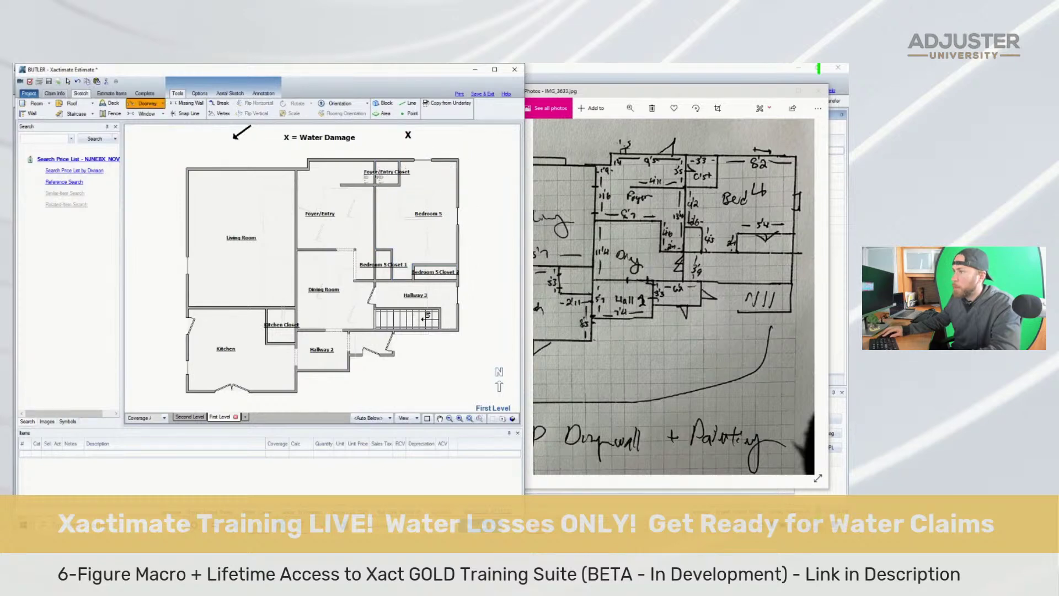
key("Escape")
left_click(374, 170)
key("d")
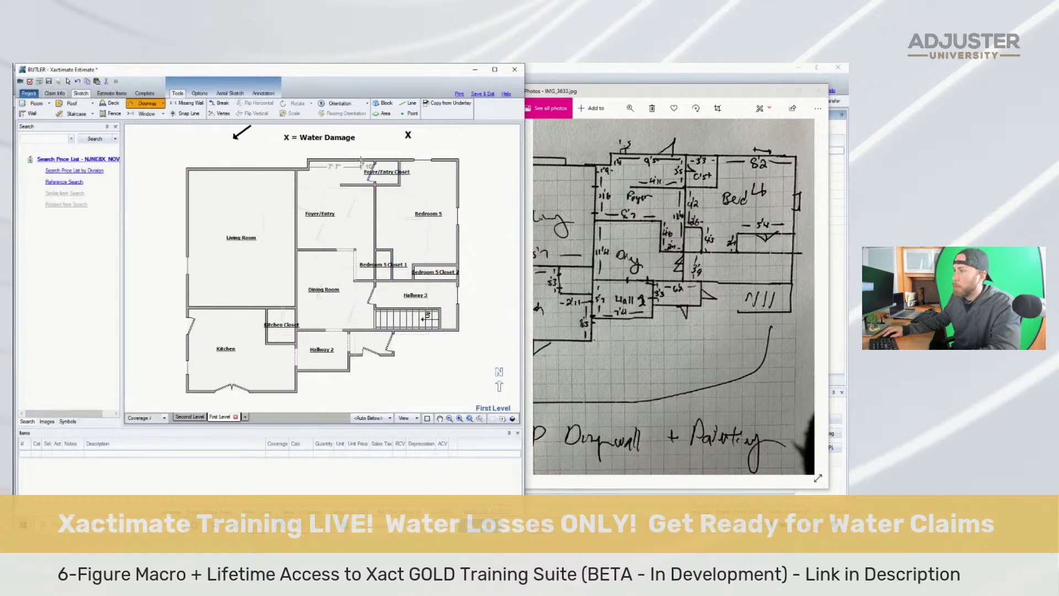
key("Escape")
Add a window to the foyer's north wall, west of the entry door, as shown on the field sketch
key("w")
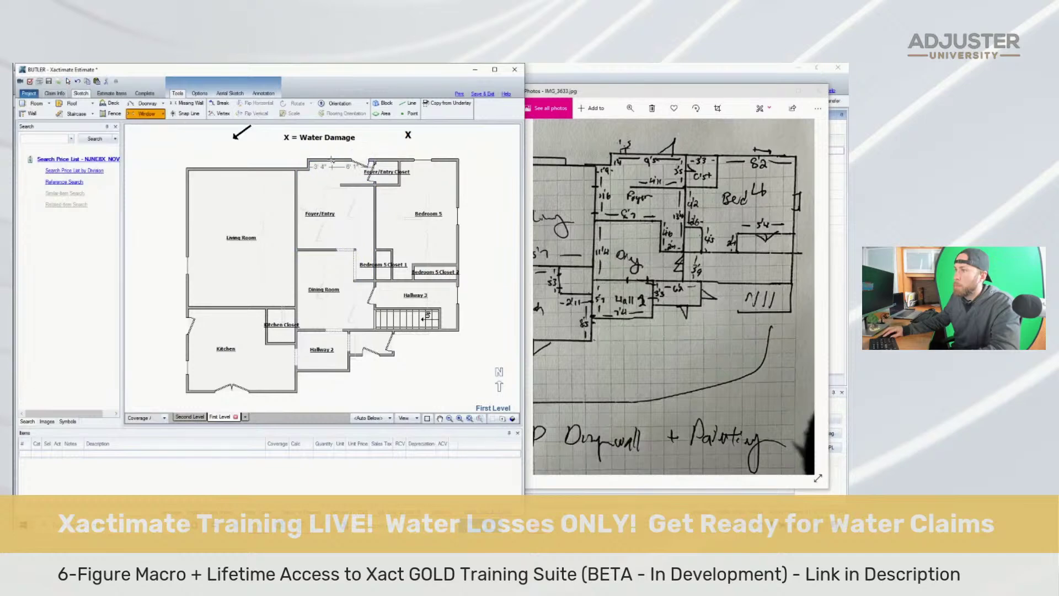
key("Escape")
left_click(322, 160)
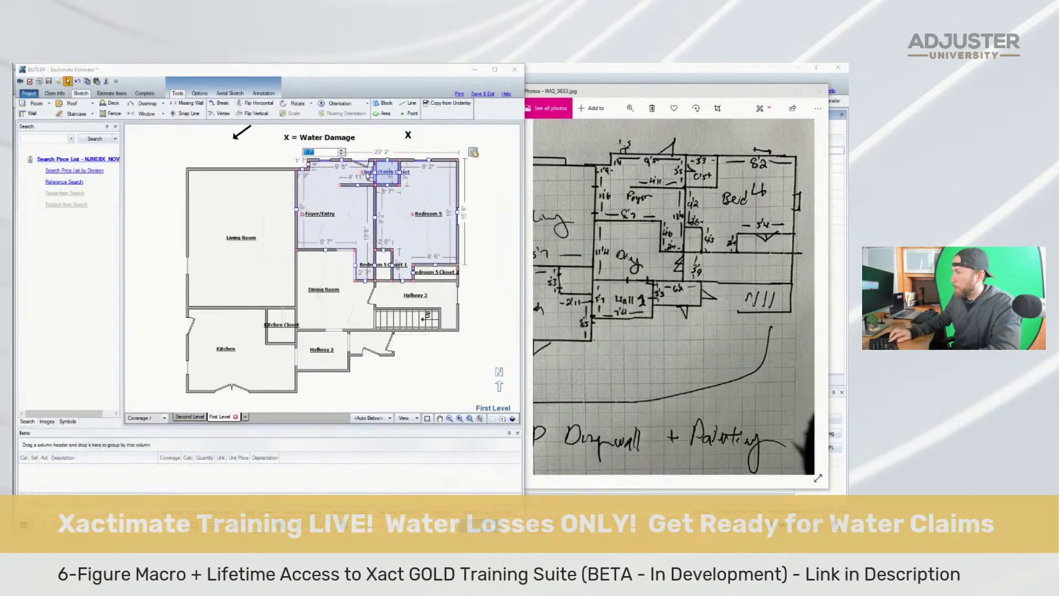
left_click(367, 176)
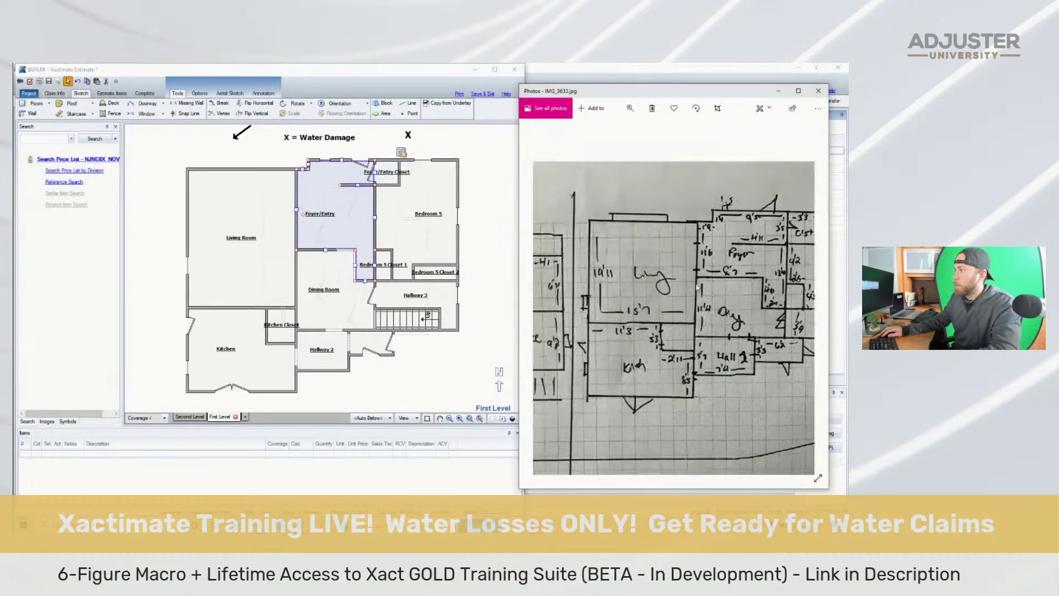
Add a window about 8 feet wide near the middle of the Living Room's north wall
left_click(251, 150)
key("w")
left_click(243, 169)
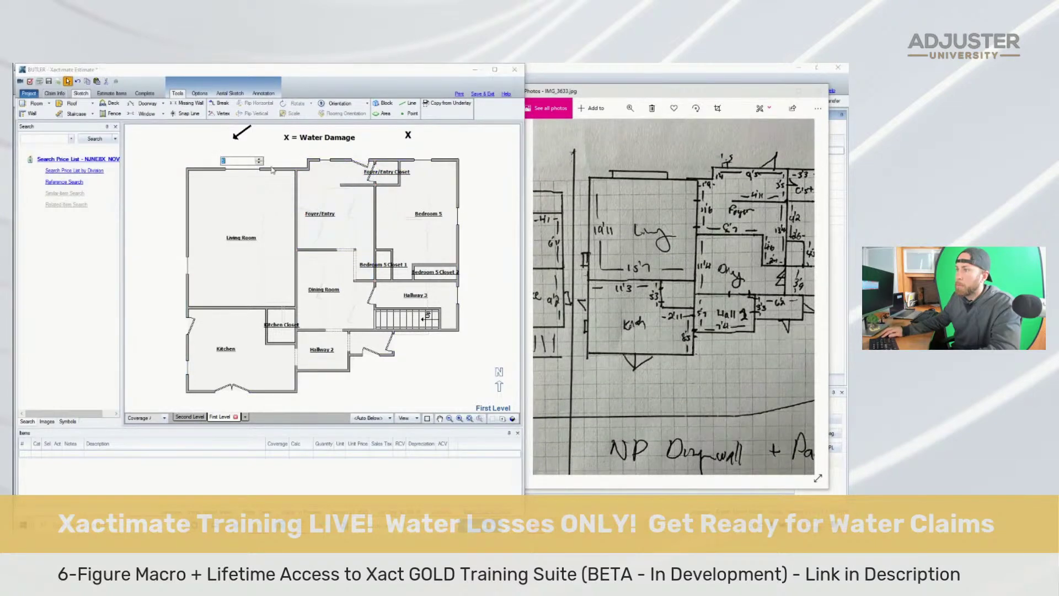
key("Escape")
left_click(296, 203)
left_click(284, 170)
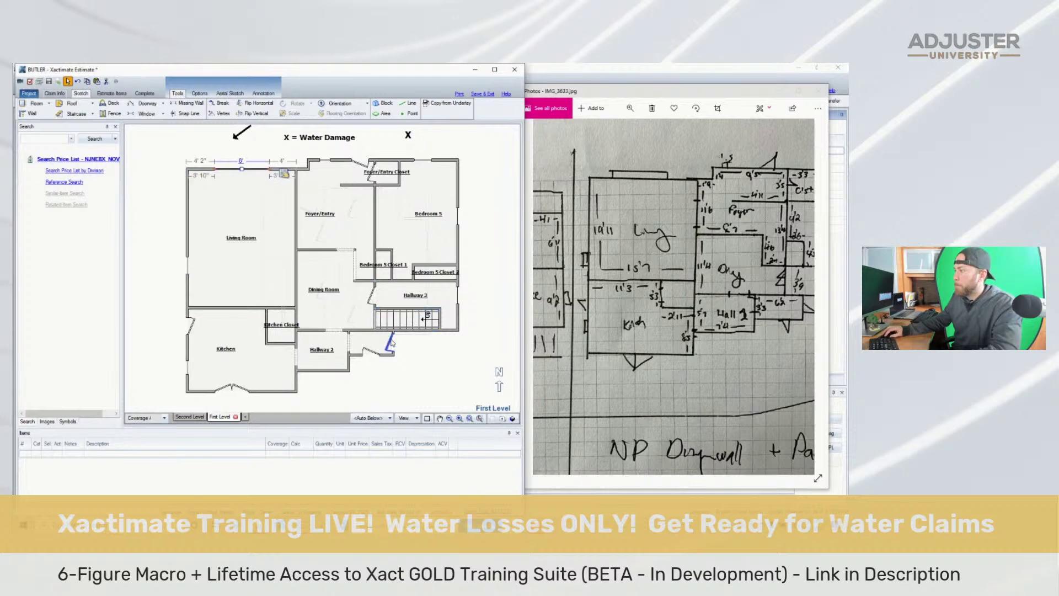
left_click(396, 374)
Following the field sketch, add a double door in the wall between Bedroom 5 and Bedroom 5 Closet 2
scroll(401, 372, "down", 1)
left_click_drag(787, 332, 735, 329)
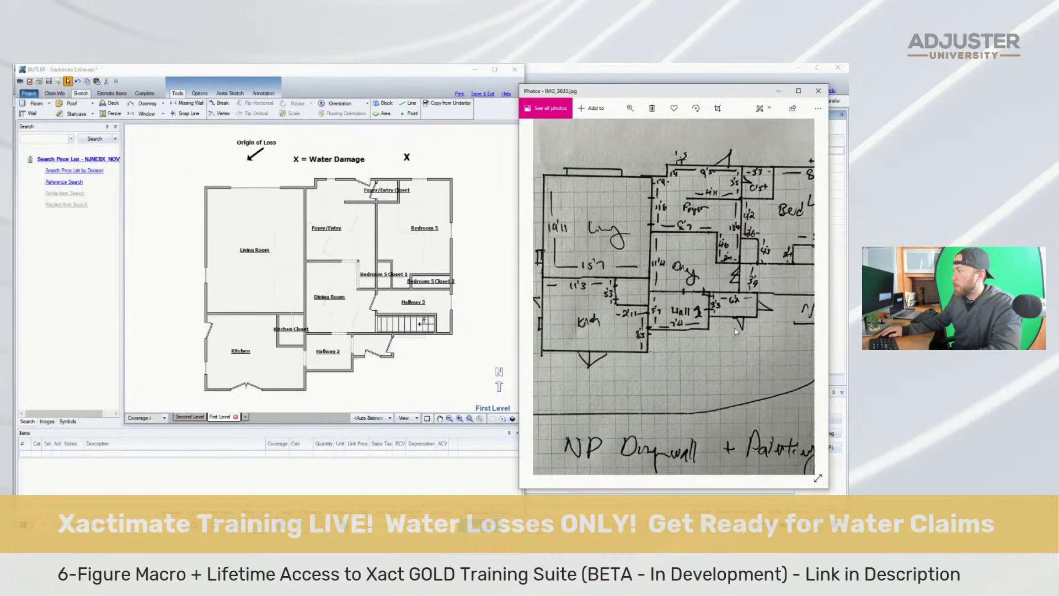
scroll(741, 320, "down", 3)
scroll(750, 274, "up", 3)
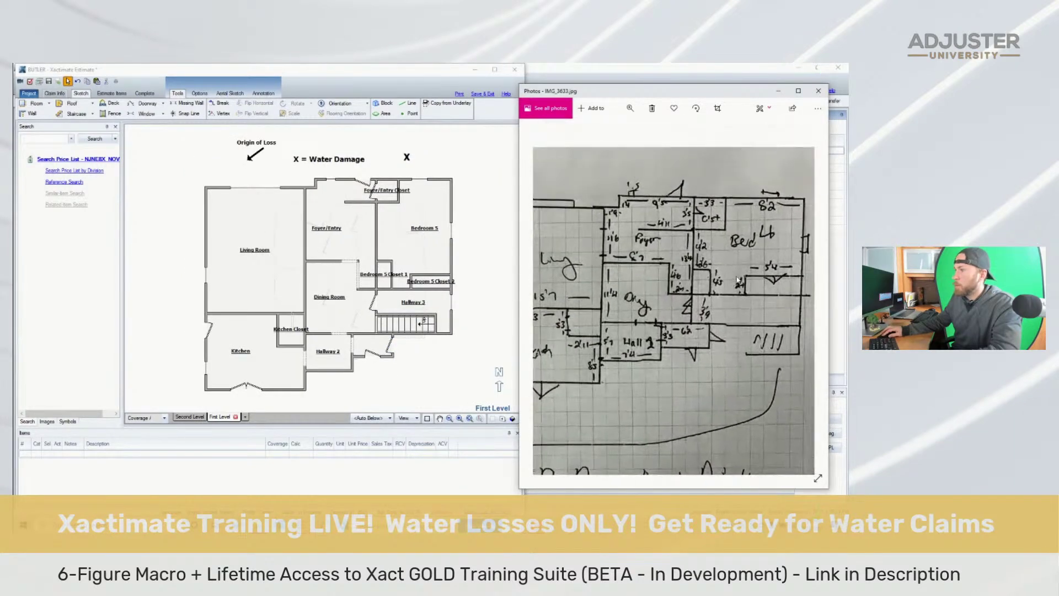
left_click(439, 260)
key("d")
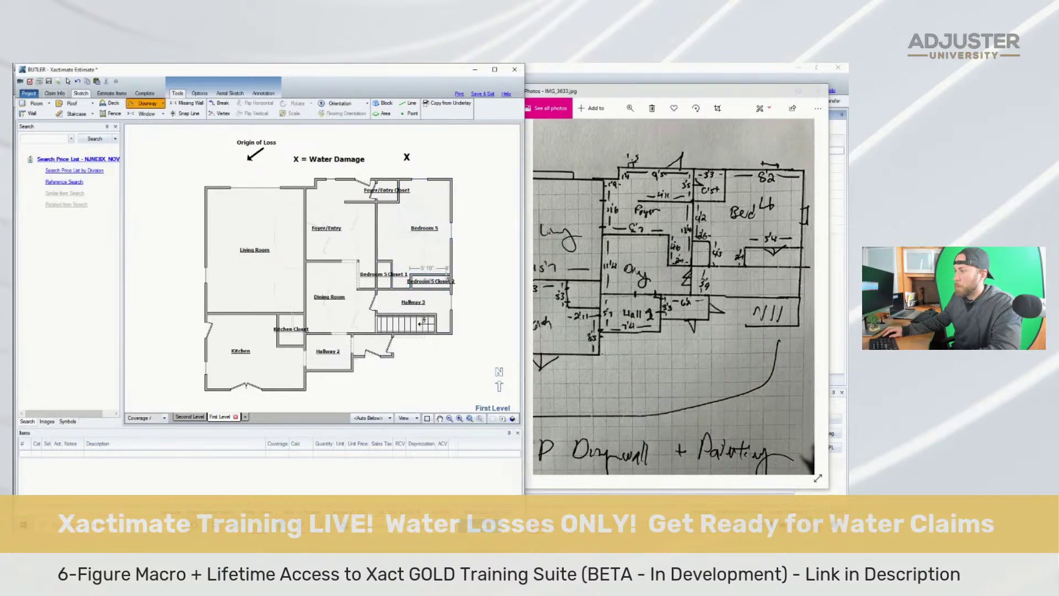
left_click(419, 274)
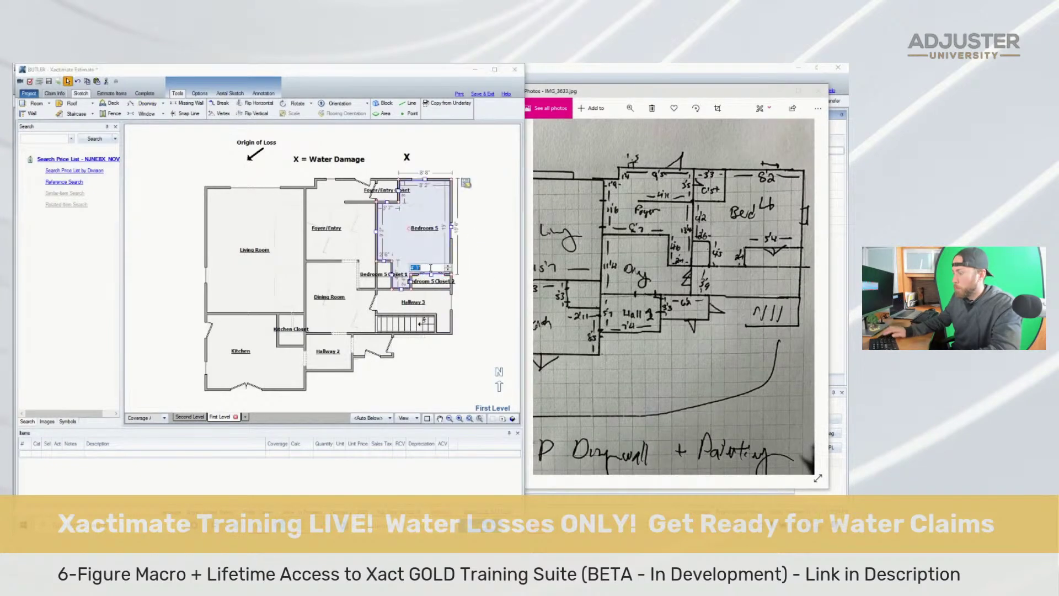
left_click(462, 260)
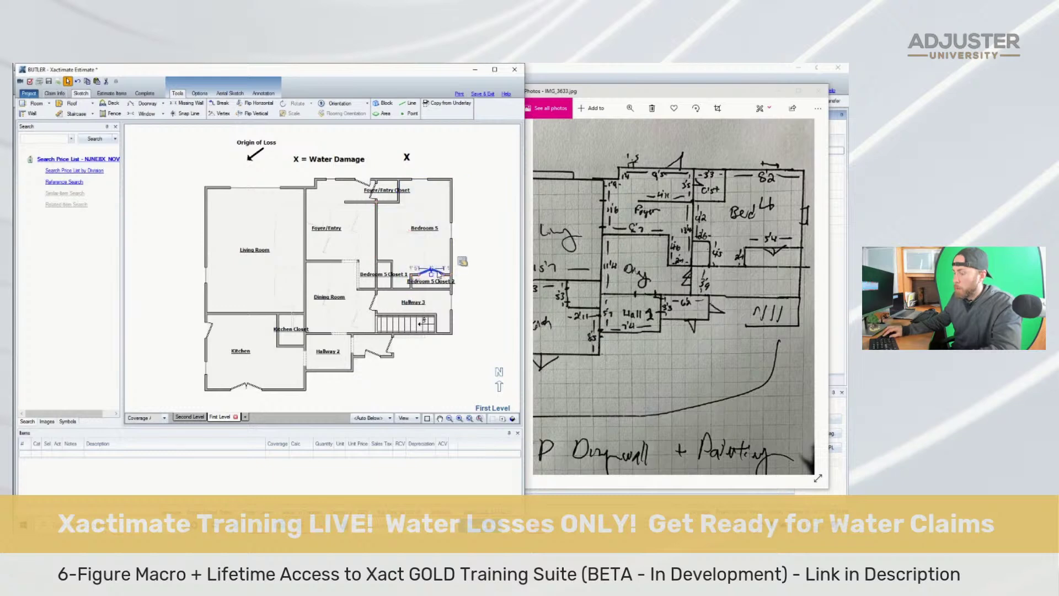
Add a door in the east wall of Bedroom 5 Closet 1, connecting it to Bedroom 5
left_click(393, 273)
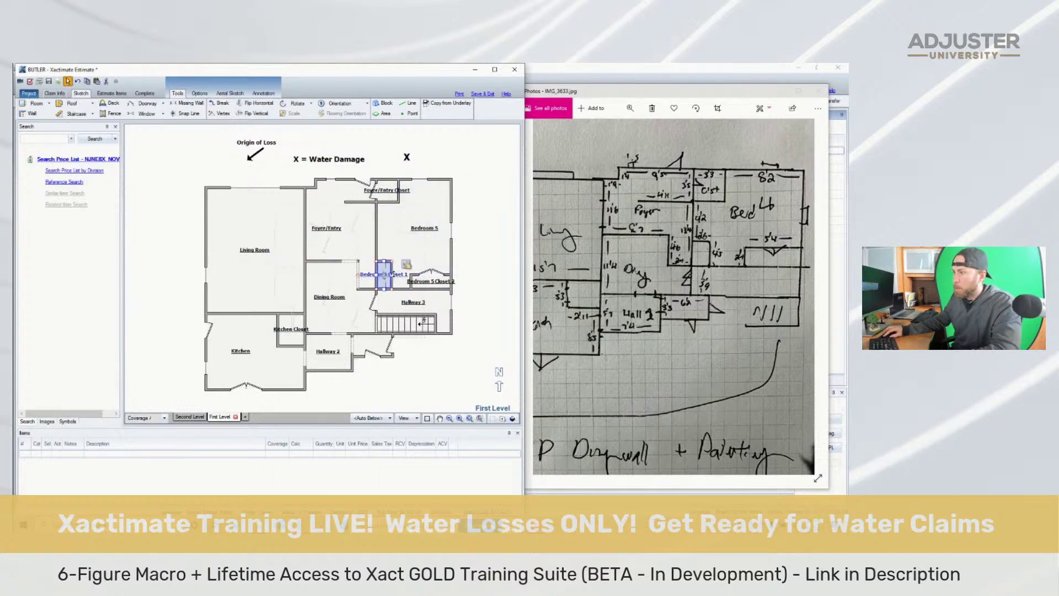
scroll(384, 272, "up", 3)
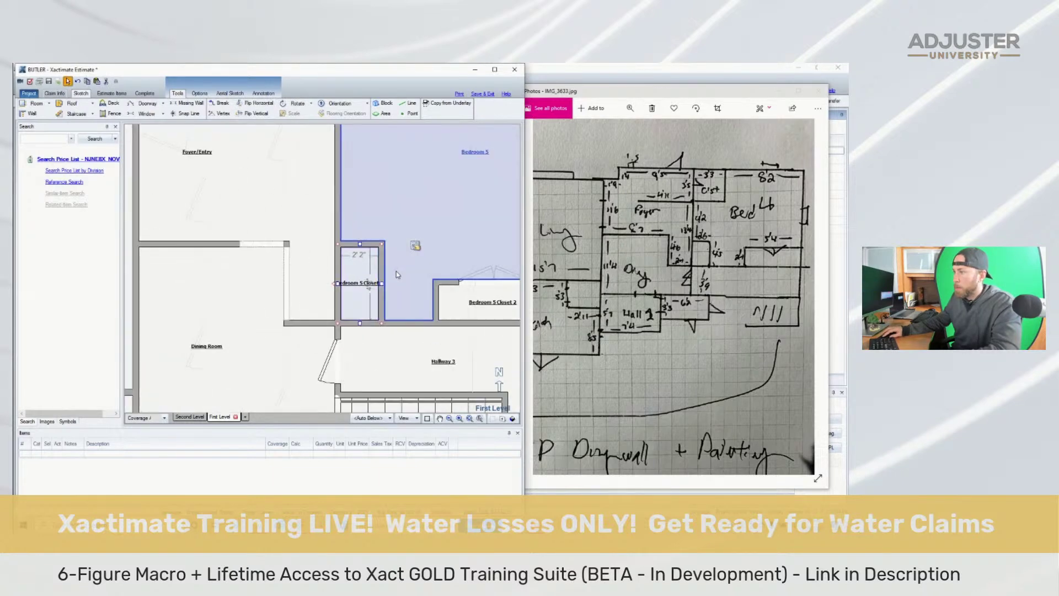
left_click(473, 279)
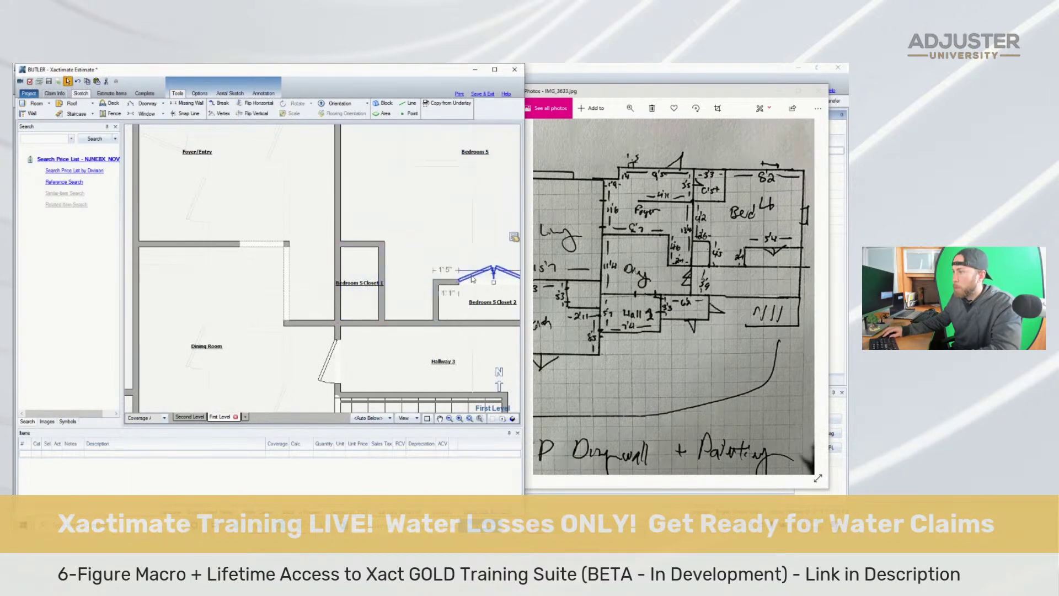
left_click(492, 280)
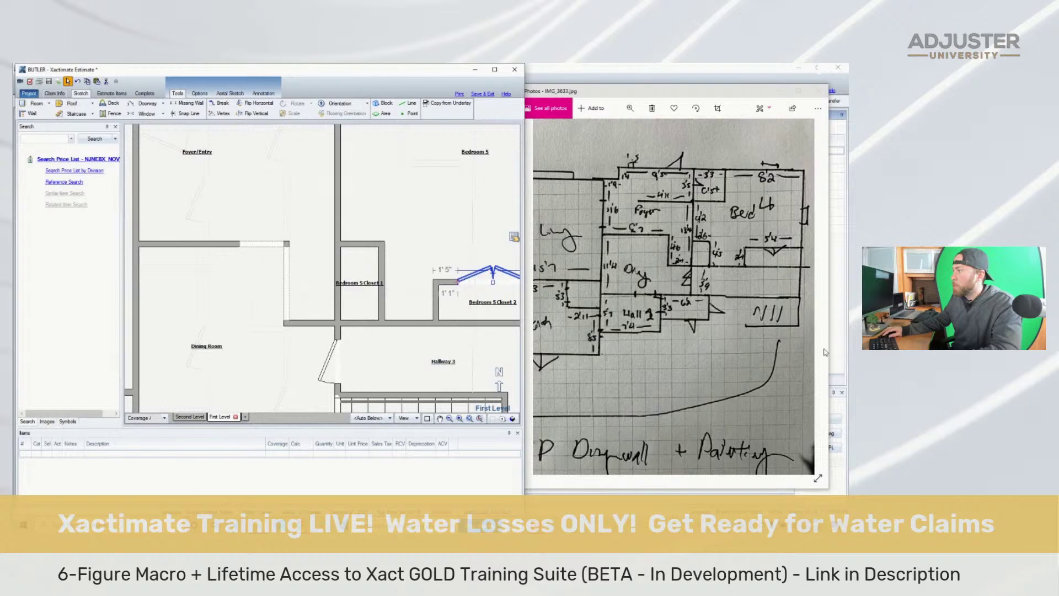
left_click(367, 302)
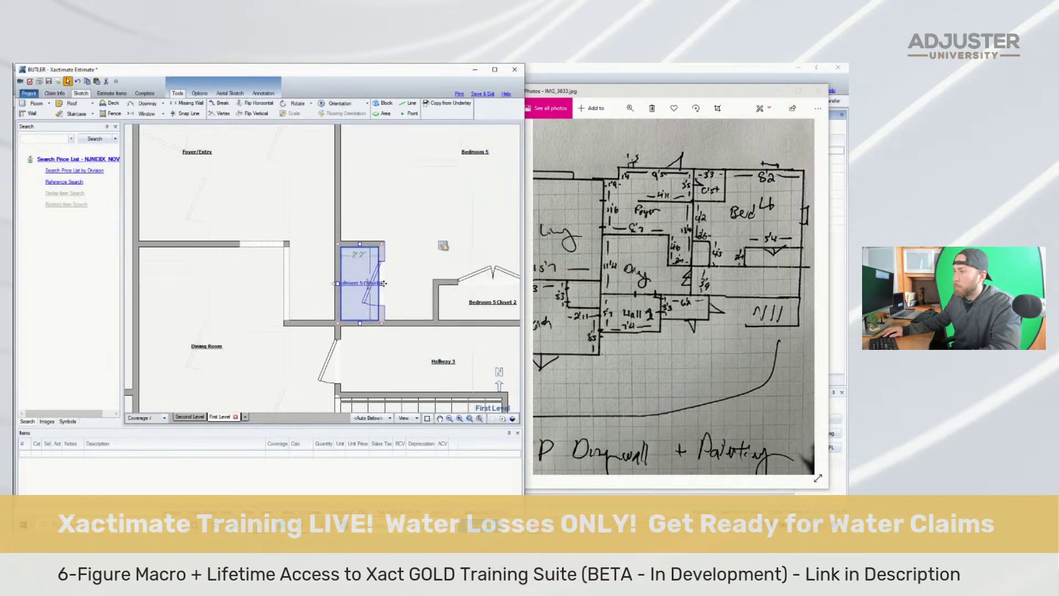
left_click(368, 302)
left_click(367, 302)
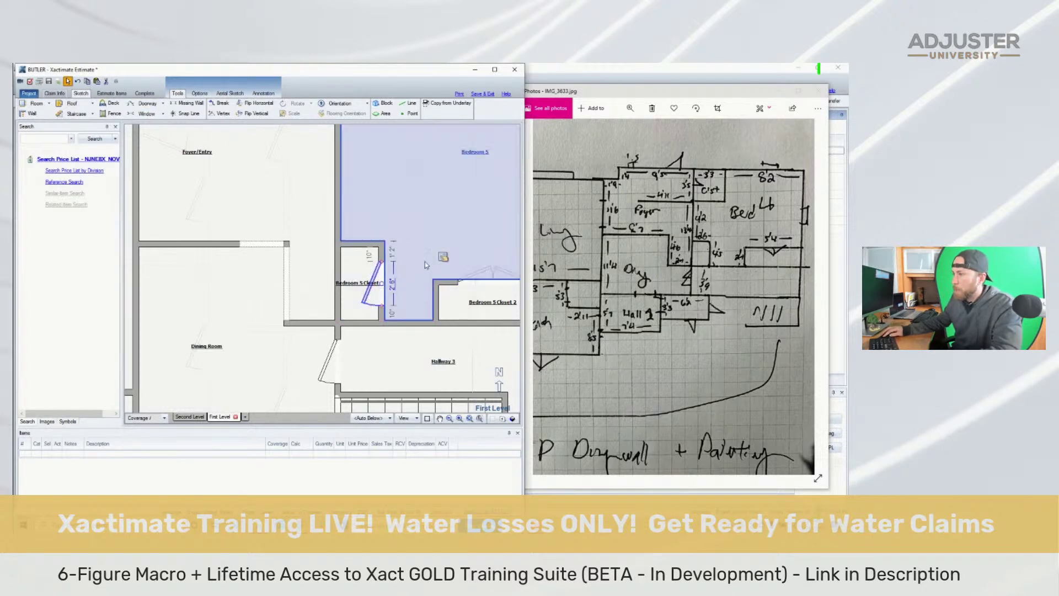
left_click(367, 303)
left_click(417, 310)
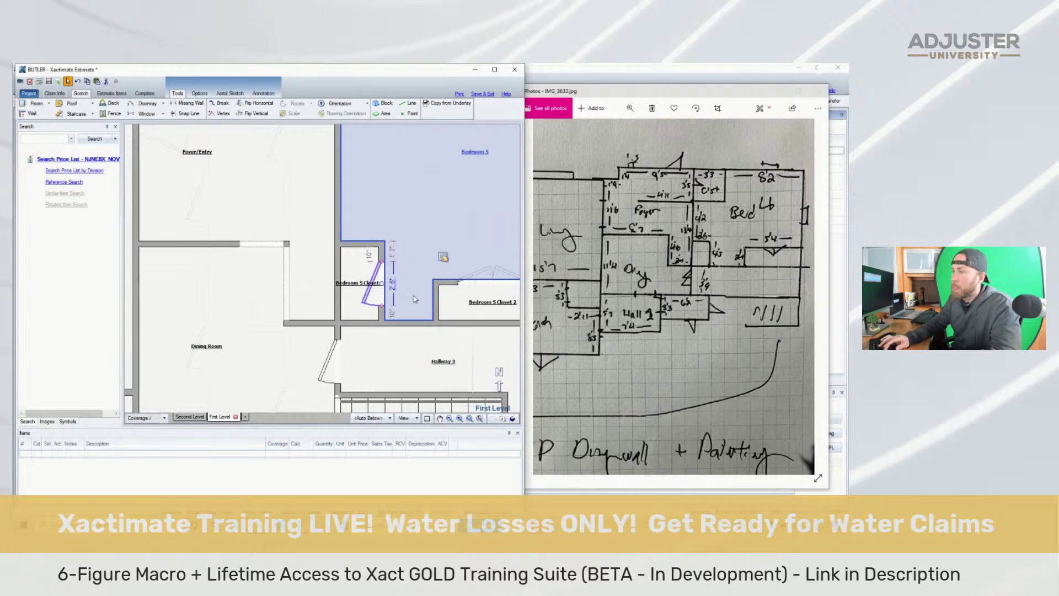
Change the swing of Bedroom 5 Closet 1's door so it is hinged on the north side and opens into Bedroom 5
key("Escape")
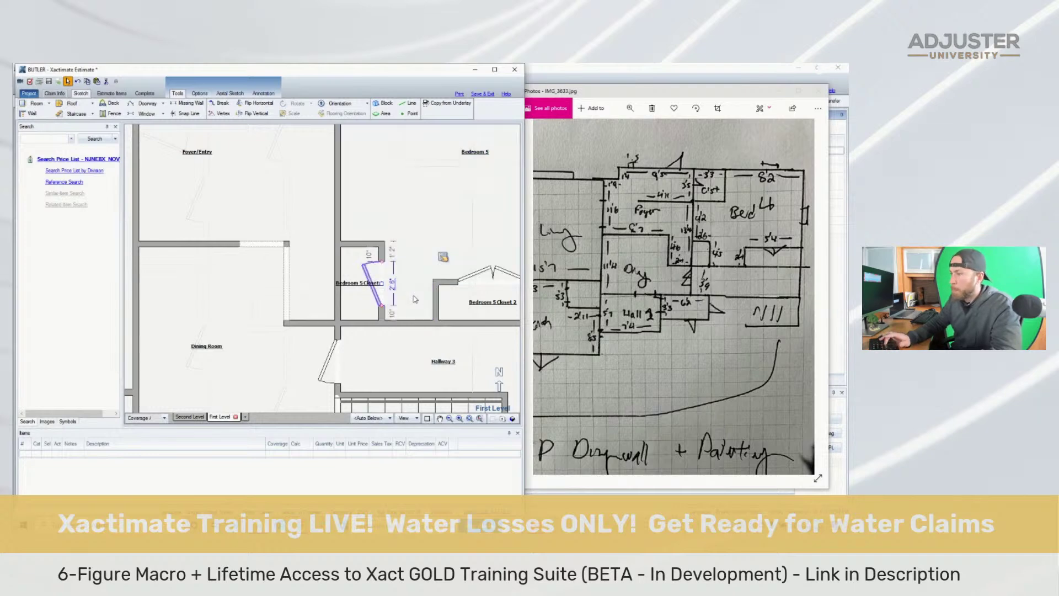
key("space")
key("space")
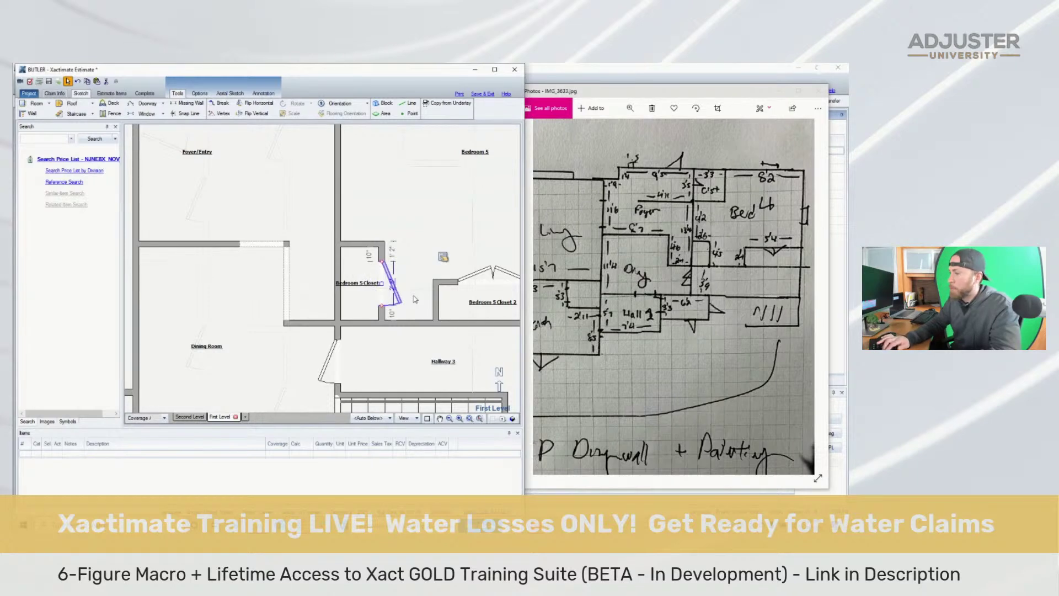
key("space")
key("space")
key("space")
key("space")
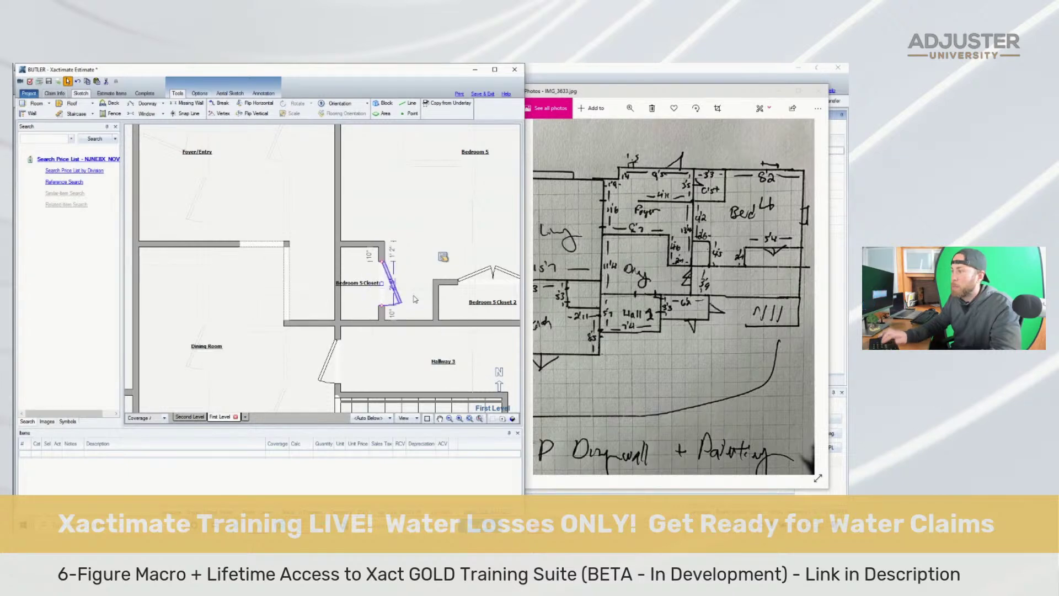
Delete the short wall across the east end of the staircase below Hallway 3
scroll(419, 301, "down", 2)
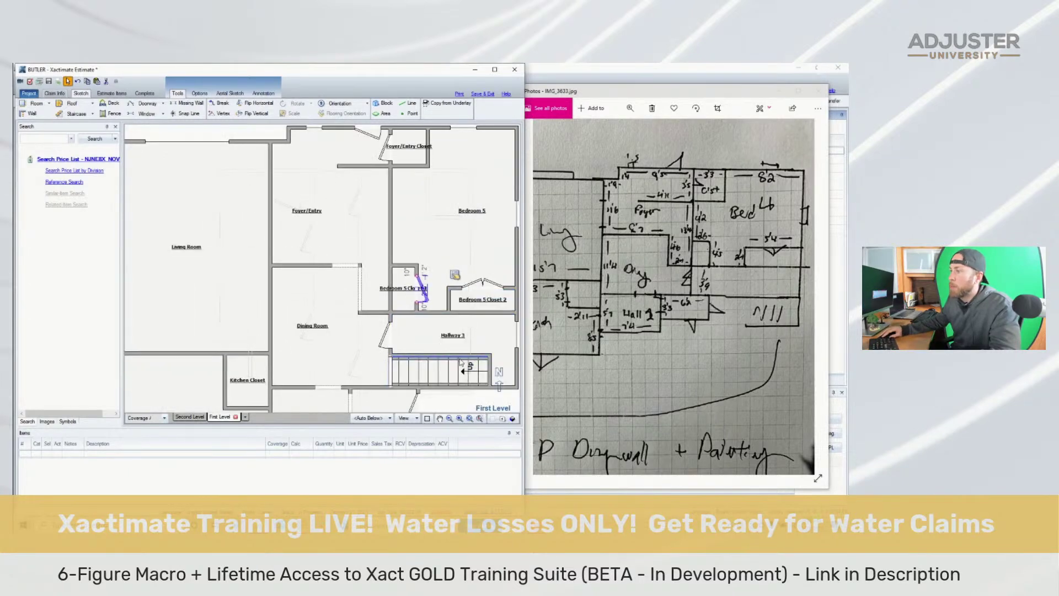
scroll(461, 363, "down", 3)
scroll(474, 366, "up", 2)
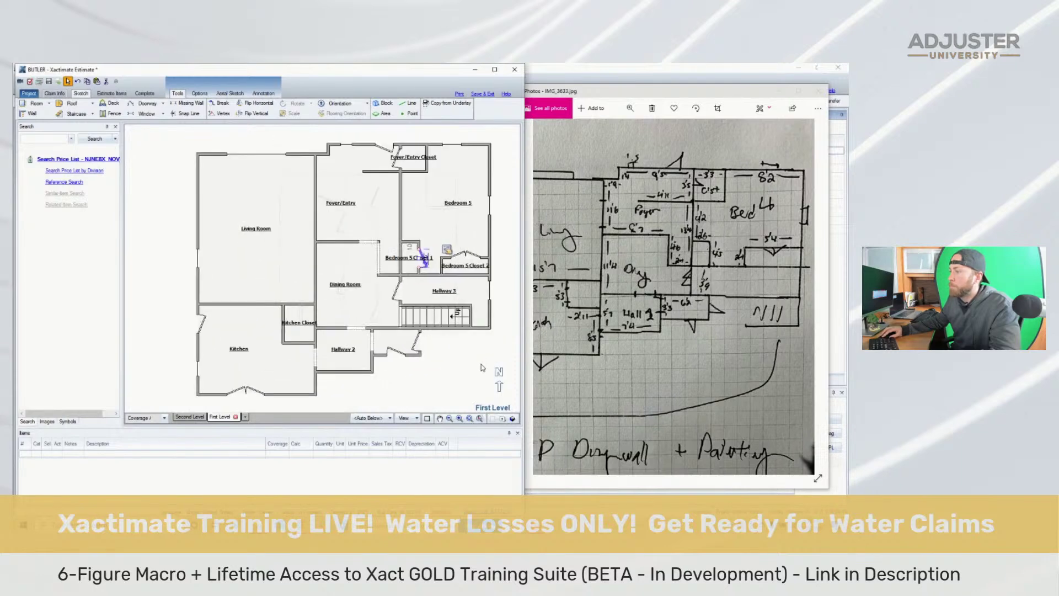
left_click(463, 365)
left_click(493, 327)
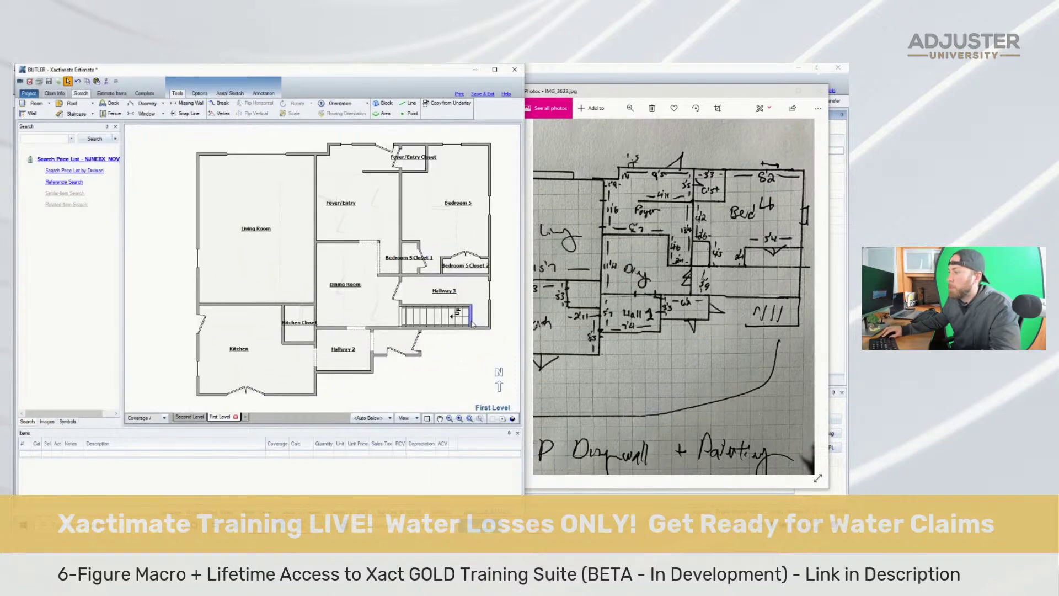
key("Delete")
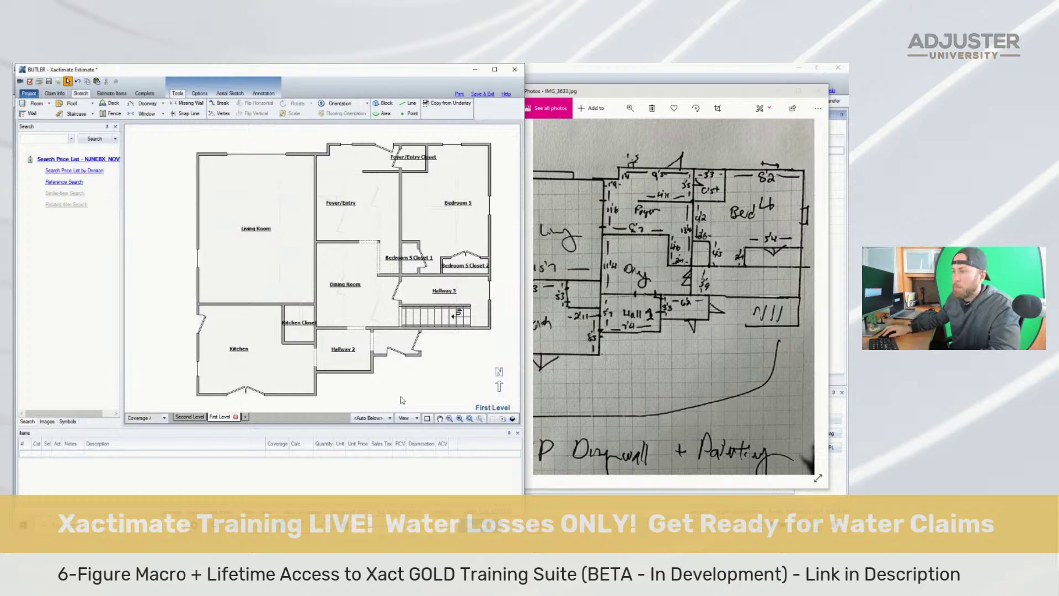
Following the field sketch, add a missing wall opening in the Kitchen Closet's west wall, toward its south end, and adjust its width
left_click_drag(599, 303, 658, 299)
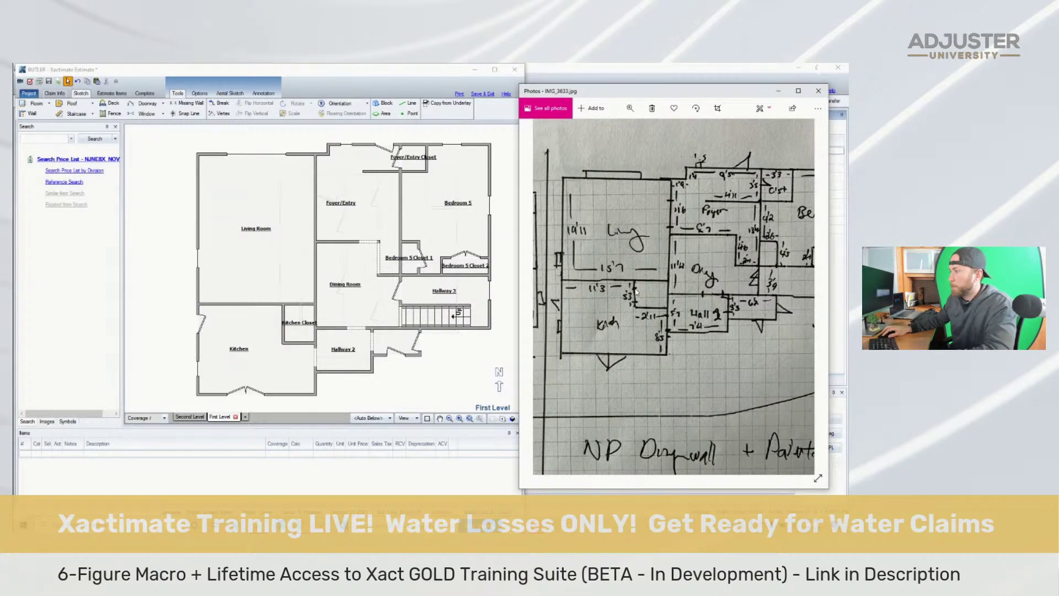
left_click(343, 372)
scroll(303, 361, "up", 3)
key("m")
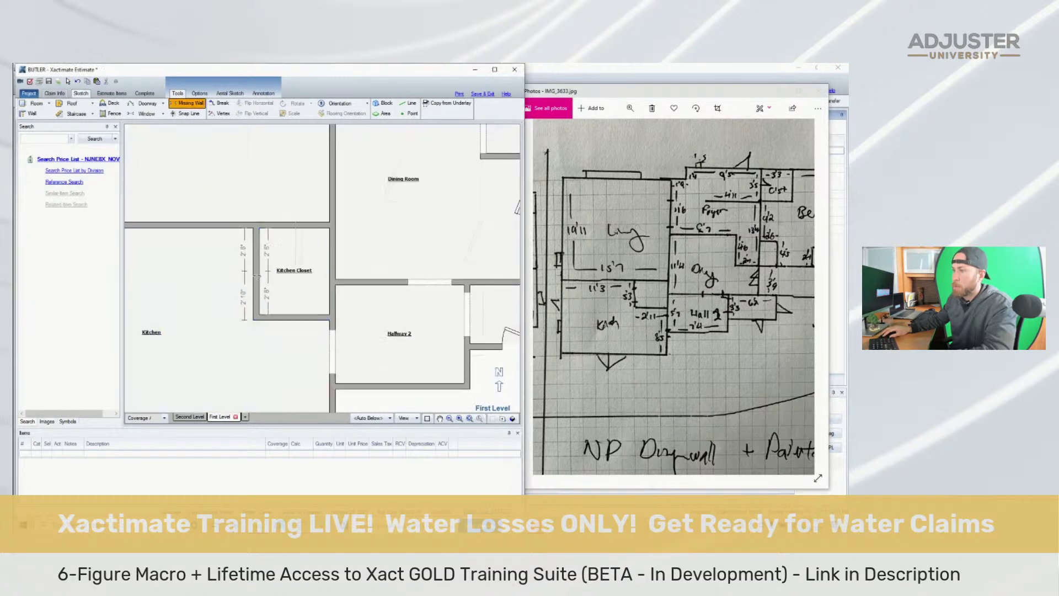
left_click_drag(259, 301, 259, 304)
left_click(266, 287)
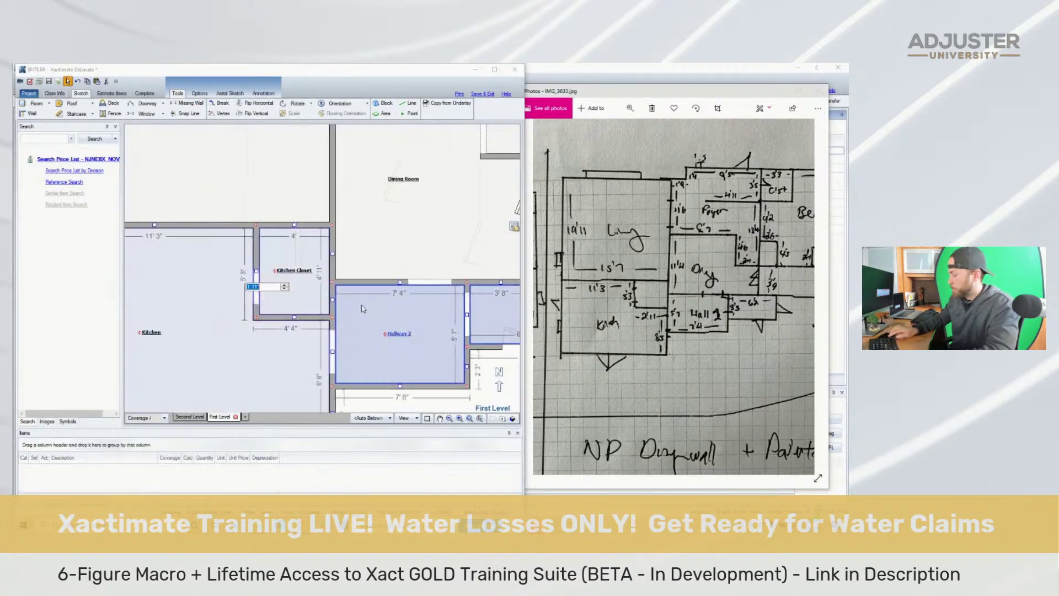
type("2")
key("Return")
scroll(281, 291, "down", 2)
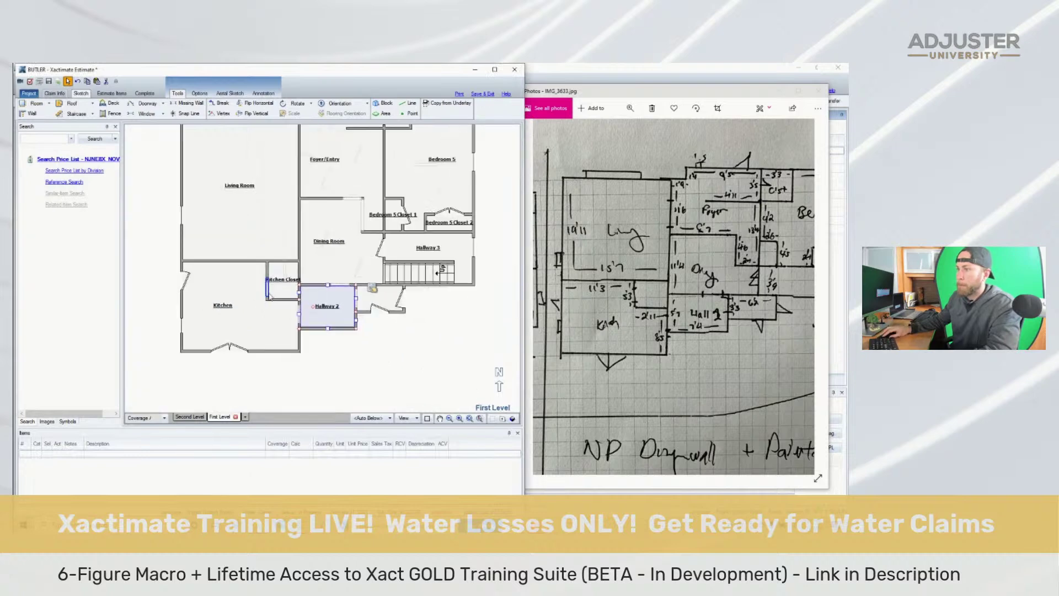
scroll(201, 323, "up", 1)
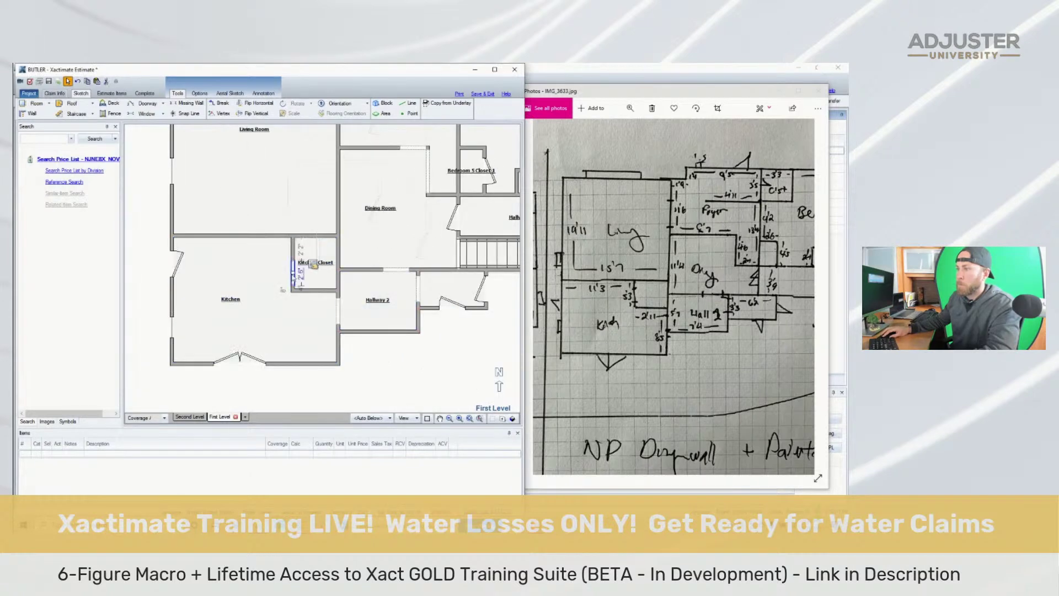
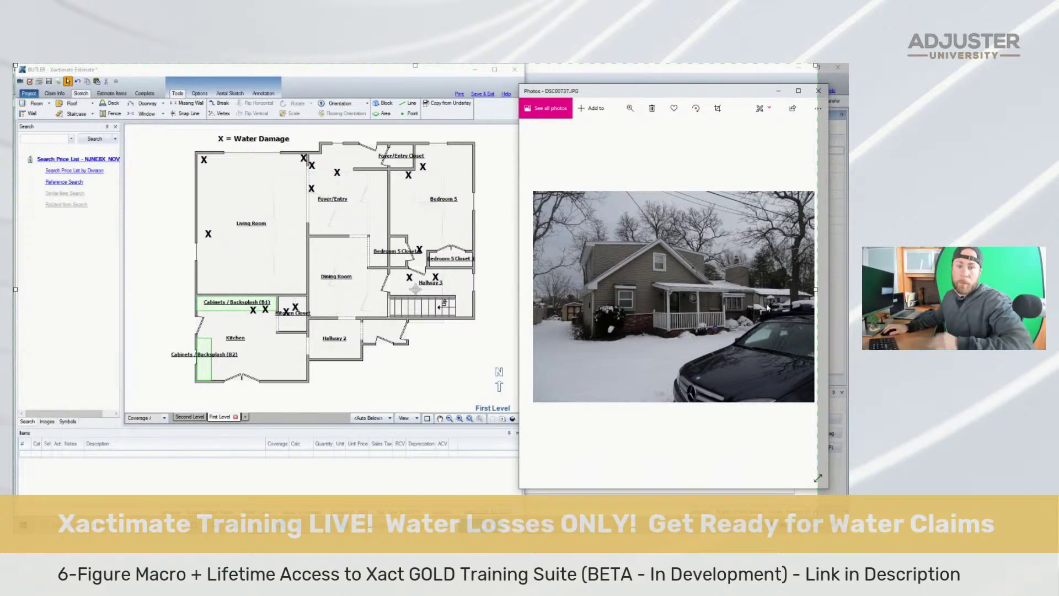
key("F10")
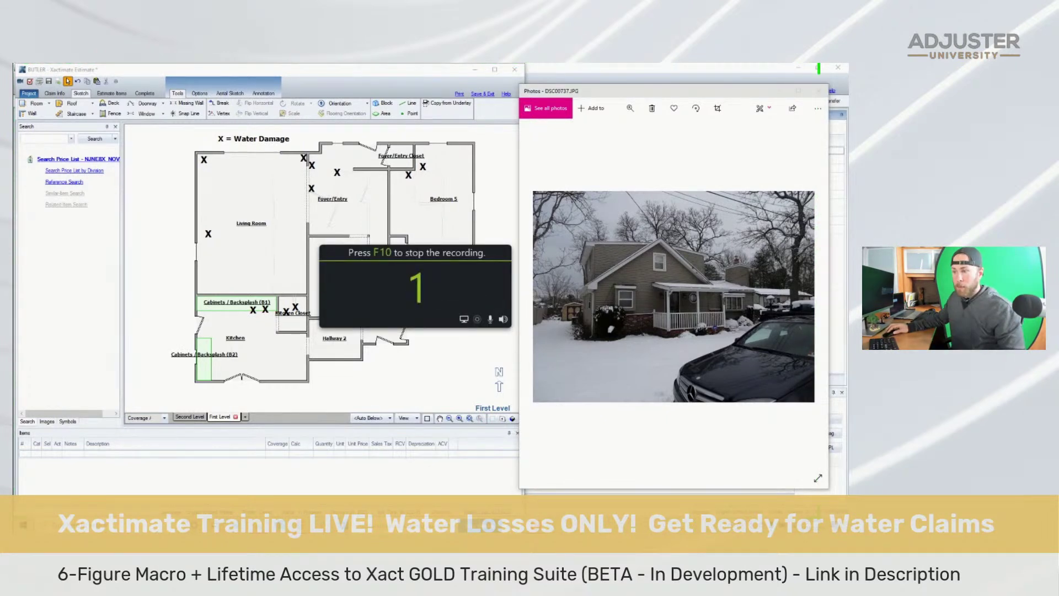
left_click(181, 337)
left_click(206, 331)
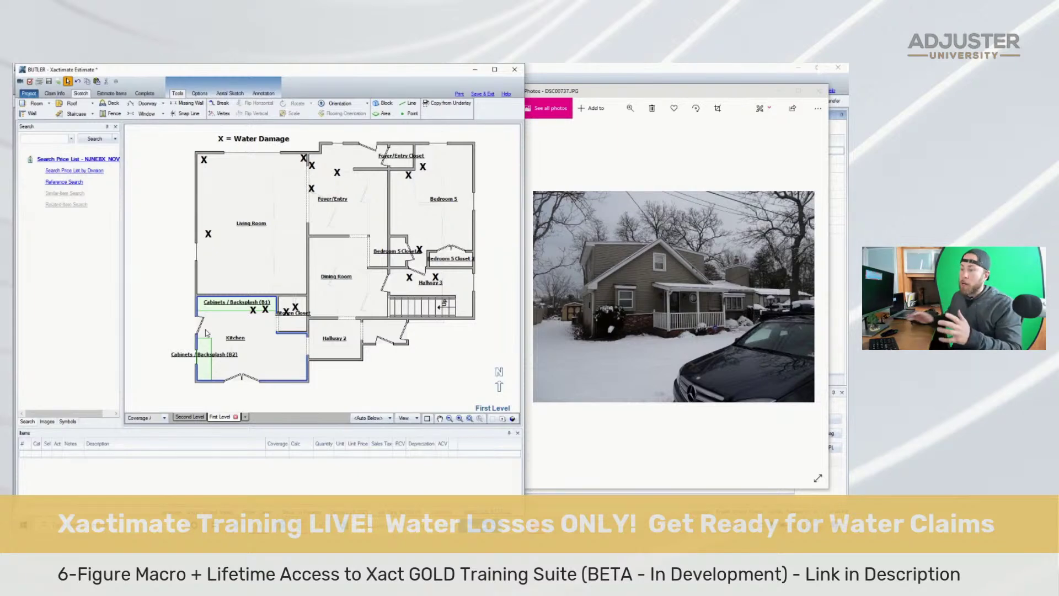
View the Second Level sketch and open the estimate's line-item list with its room groupings
left_click(184, 418)
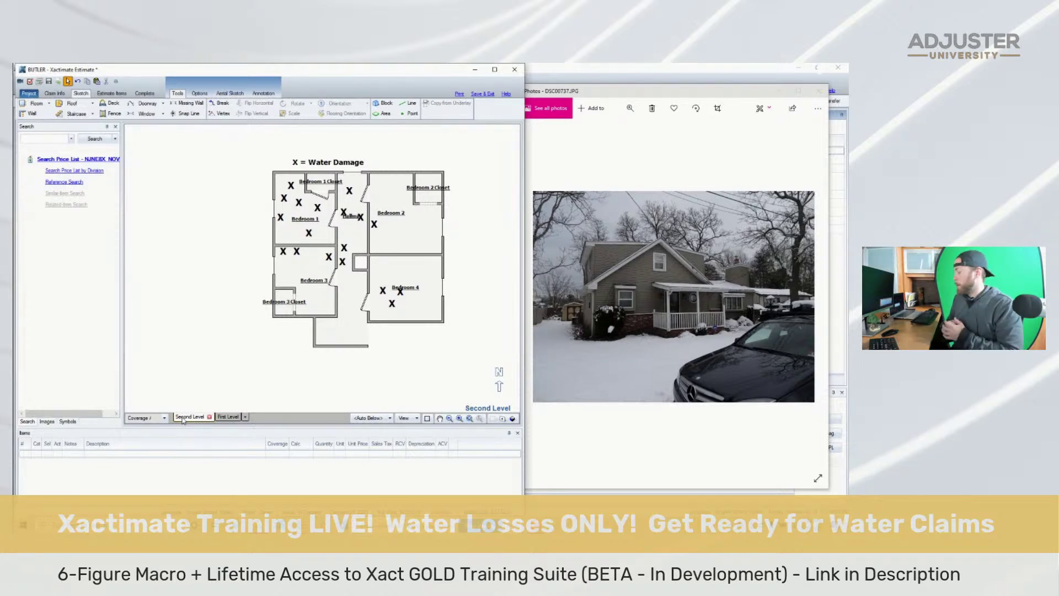
left_click(113, 94)
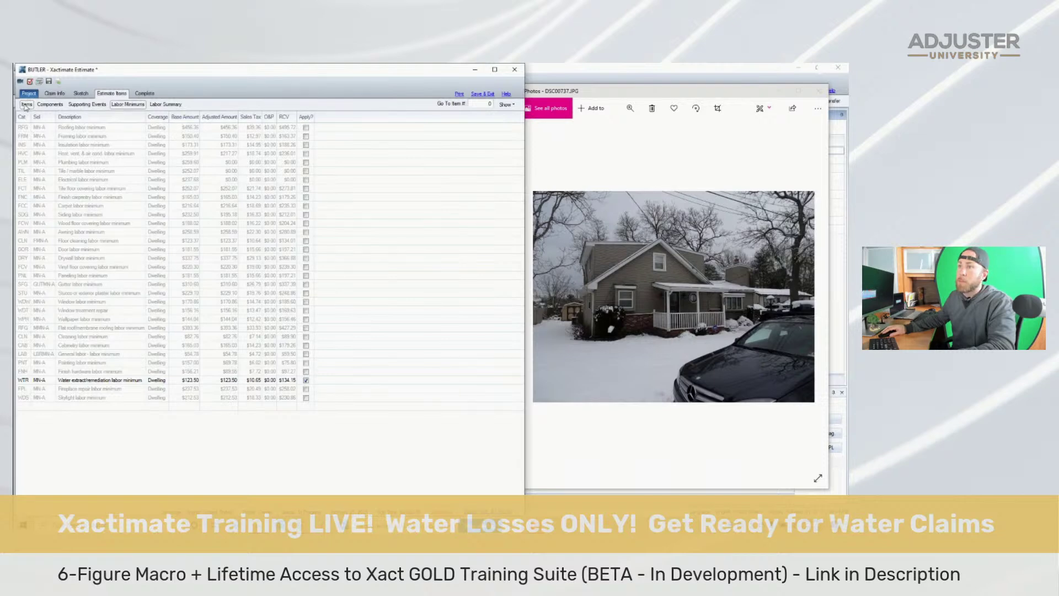
left_click(26, 105)
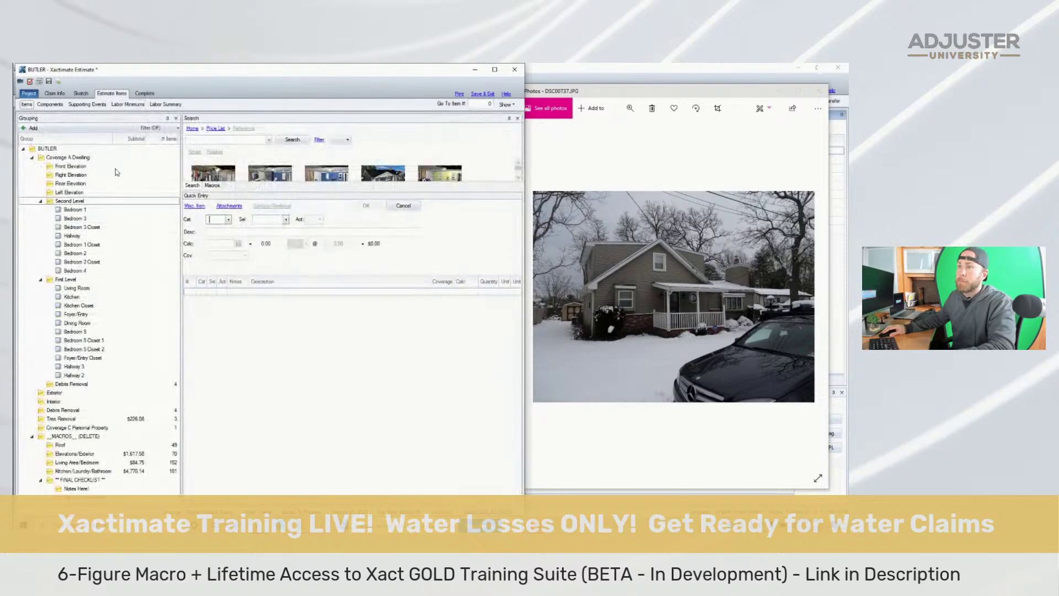
Delete the Front, Right, Rear and Left Elevation groups under Coverage A Dwelling
left_click(71, 166)
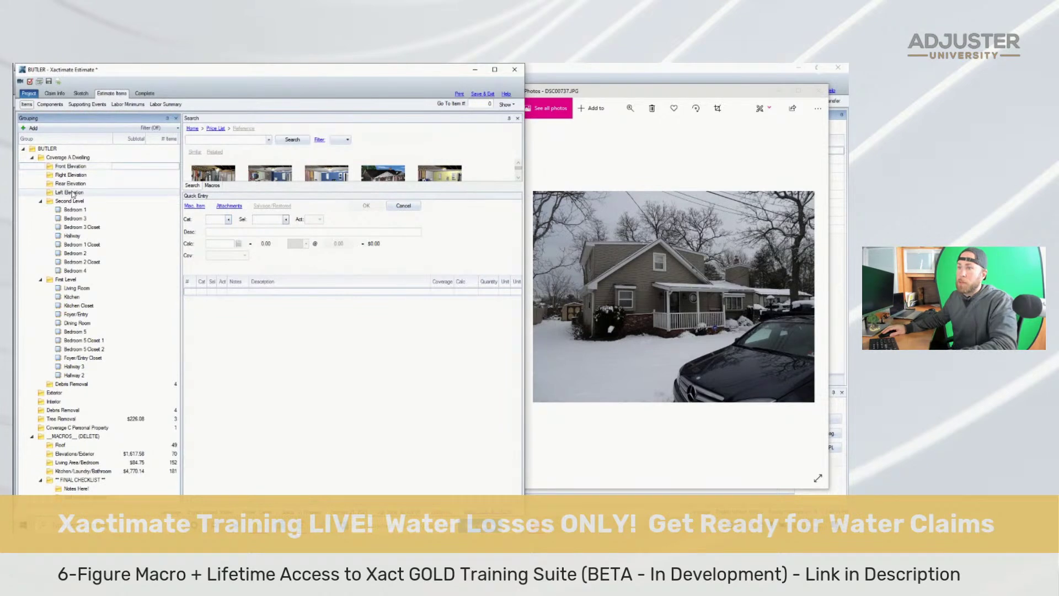
left_click(73, 193, "shift")
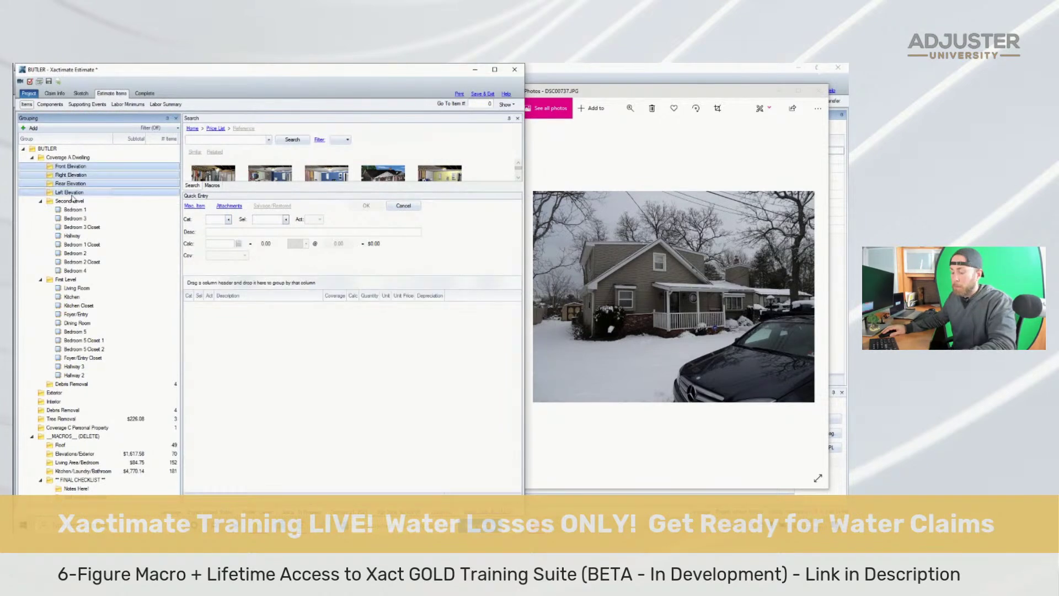
key("Delete")
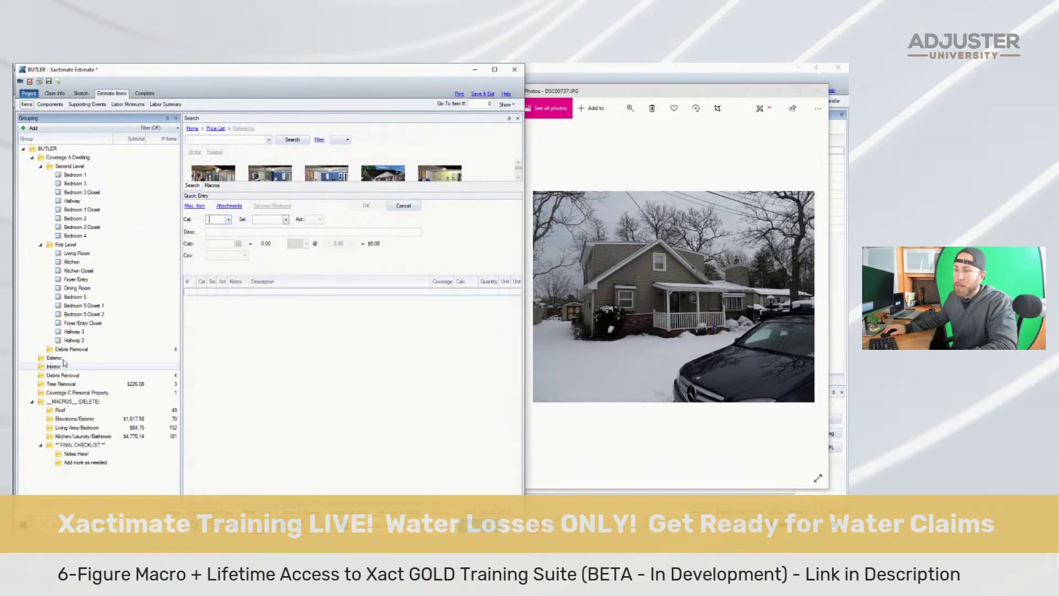
Delete the top-level Exterior, Interior, Debris Removal, Tree Removal and Coverage C Personal Property groups, and save the estimate
left_click(53, 395, "shift")
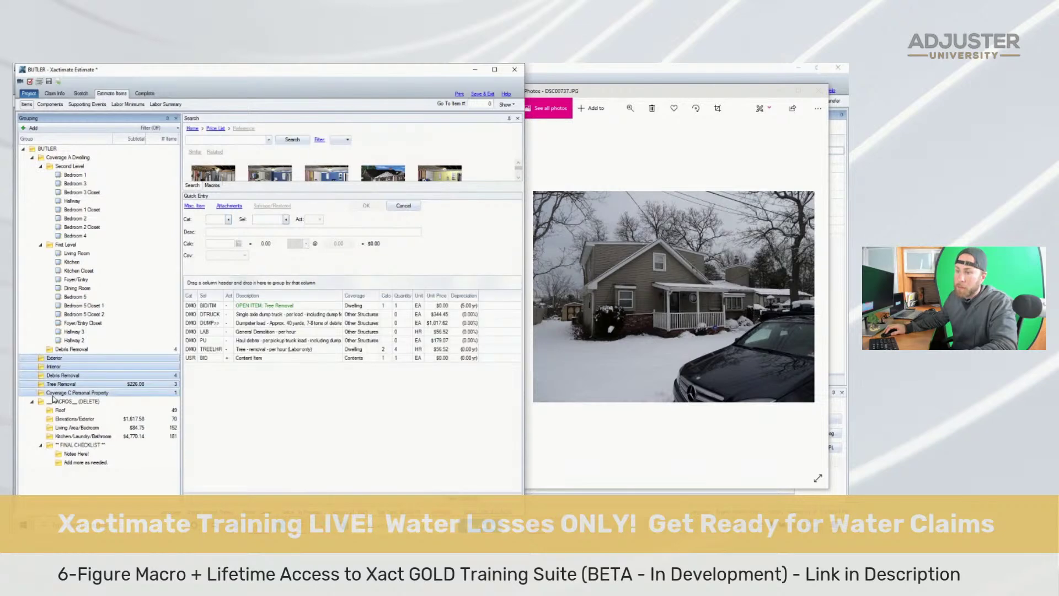
key("Delete")
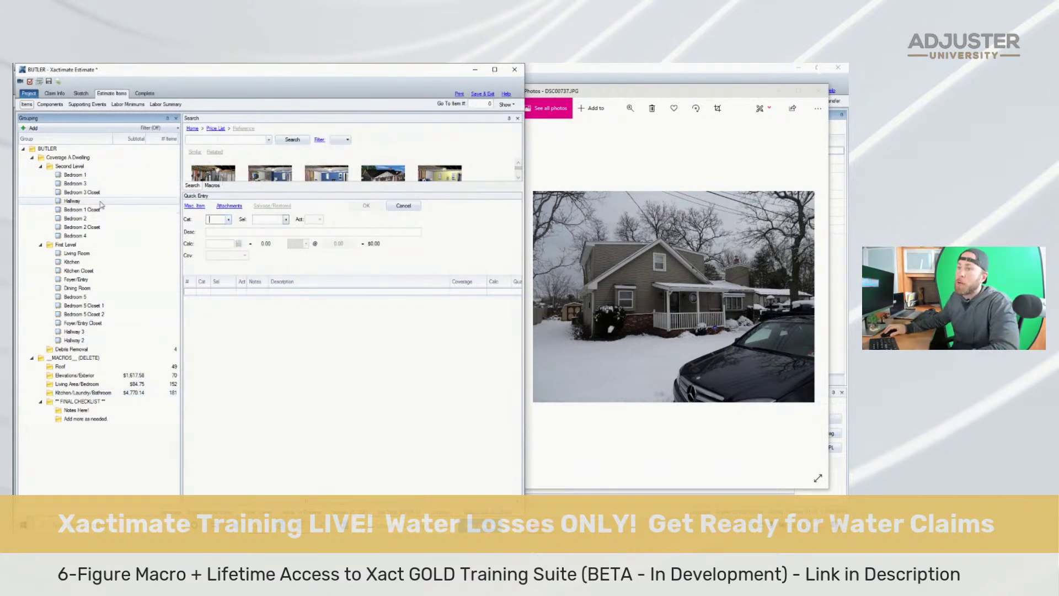
left_click(49, 81)
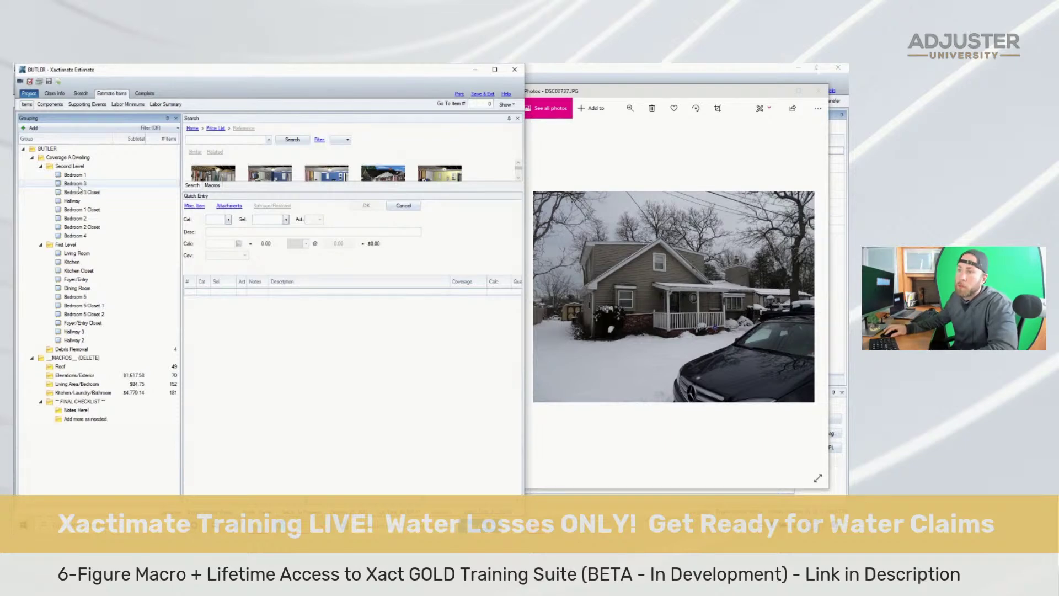
Reorder the Second Level rooms so Hallway comes first, followed by Bedrooms 1 to 4 with each closet directly after its bedroom
left_click_drag(76, 203, 70, 176)
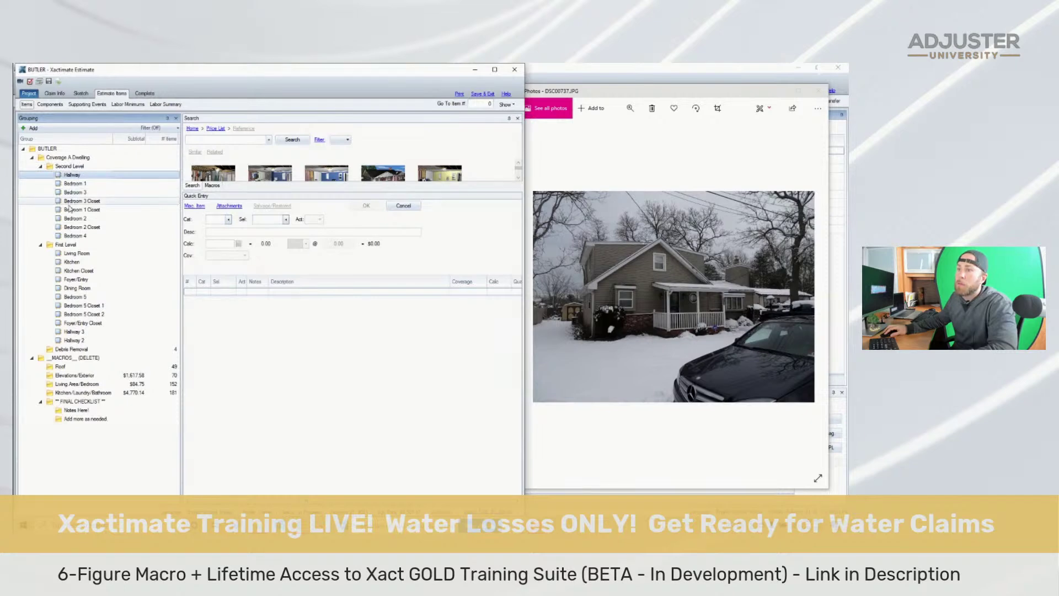
left_click_drag(69, 213, 71, 191)
mouse_move(72, 191)
left_mouse_down()
mouse_move(79, 219)
mouse_move(81, 202)
left_mouse_up()
left_click_drag(79, 227, 83, 207)
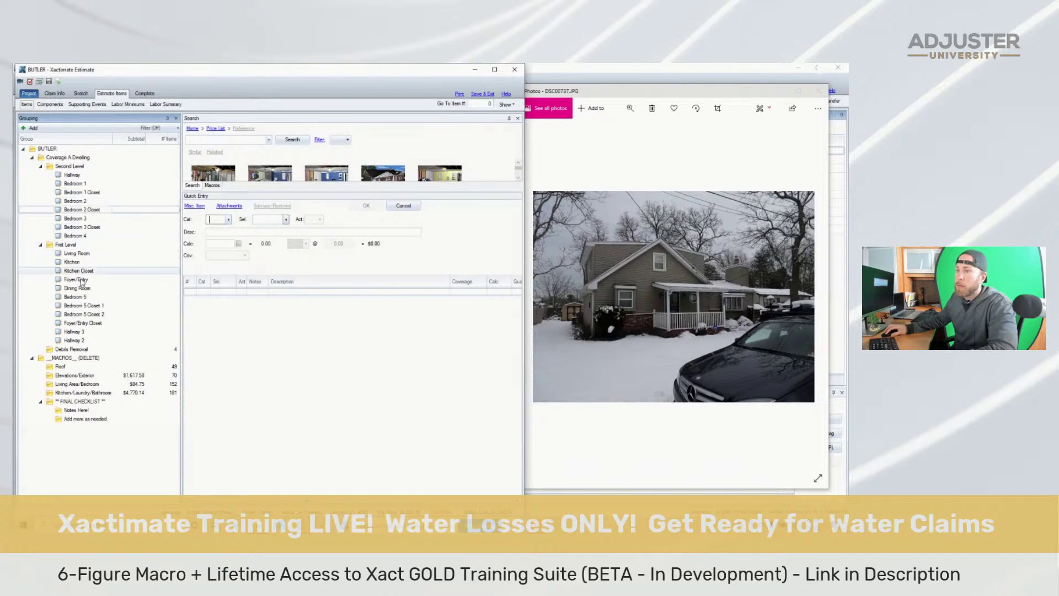
Reorder the First Level rooms as Foyer/Entry, its closet, Living Room, Dining Room, Kitchen, Kitchen Closet, Hallways 2 and 3, and Bedroom 5 with closets
left_click_drag(77, 279, 75, 251)
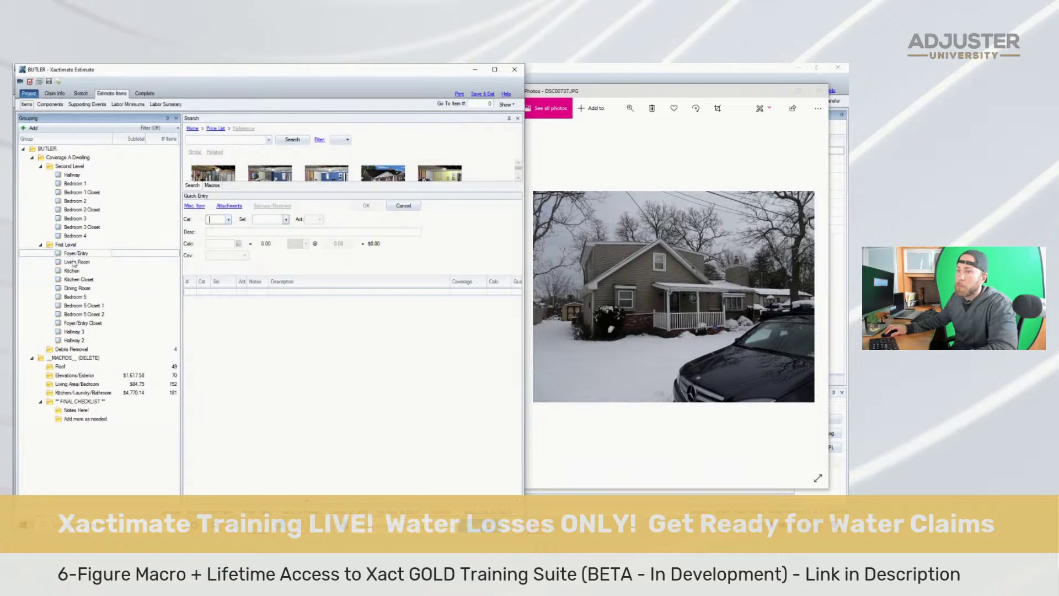
left_click_drag(77, 287, 76, 269)
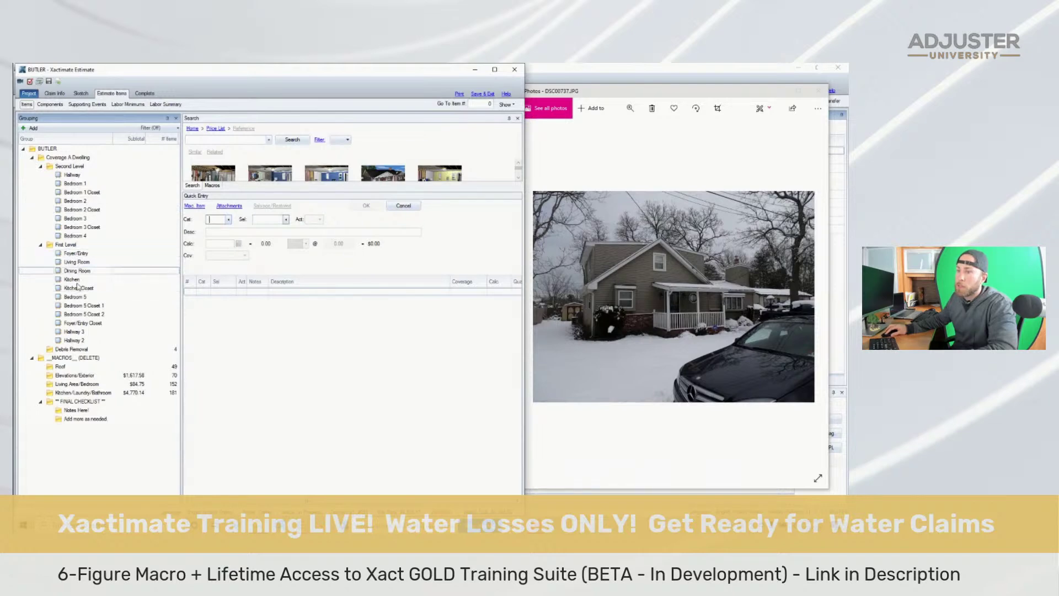
left_click_drag(77, 322, 85, 259)
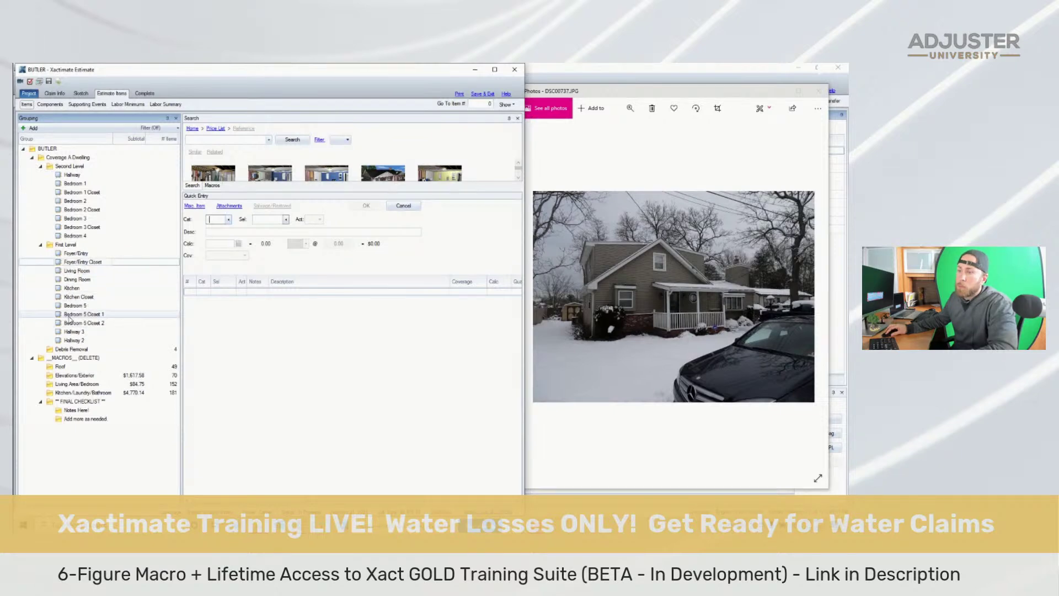
left_click_drag(75, 332, 81, 305)
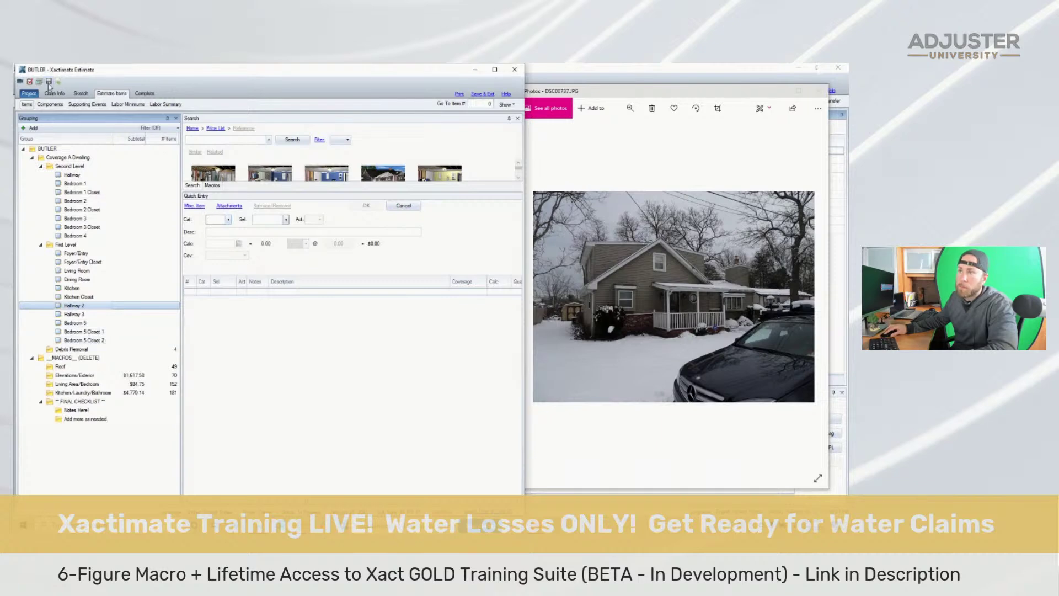
Bring up the interior hallway photo and delete the Insulation header and Insulation - Labor Minimum line from the Second Level Hallway's items
left_click(617, 246)
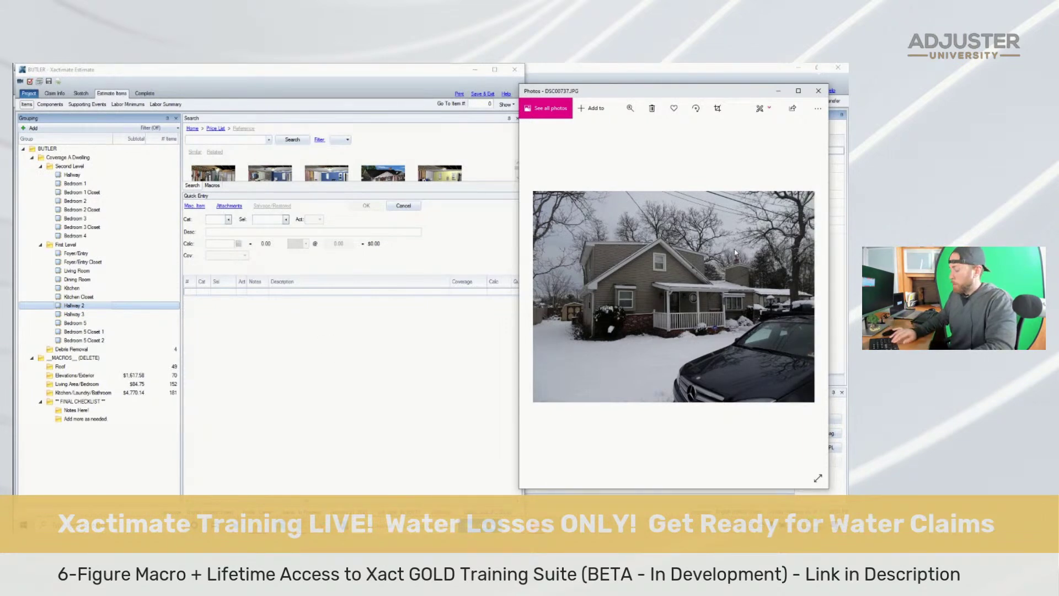
key("Right")
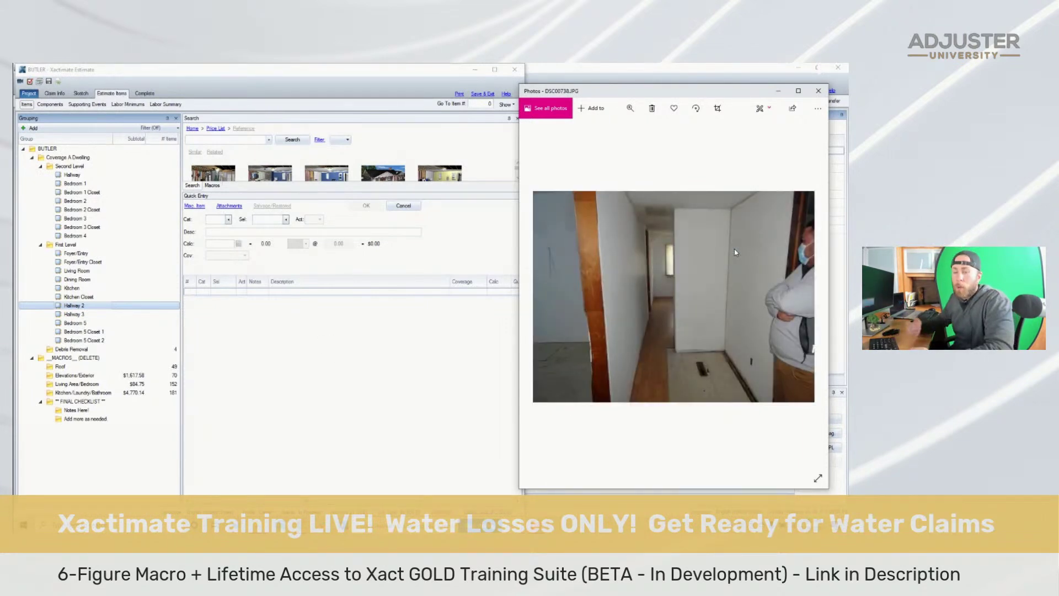
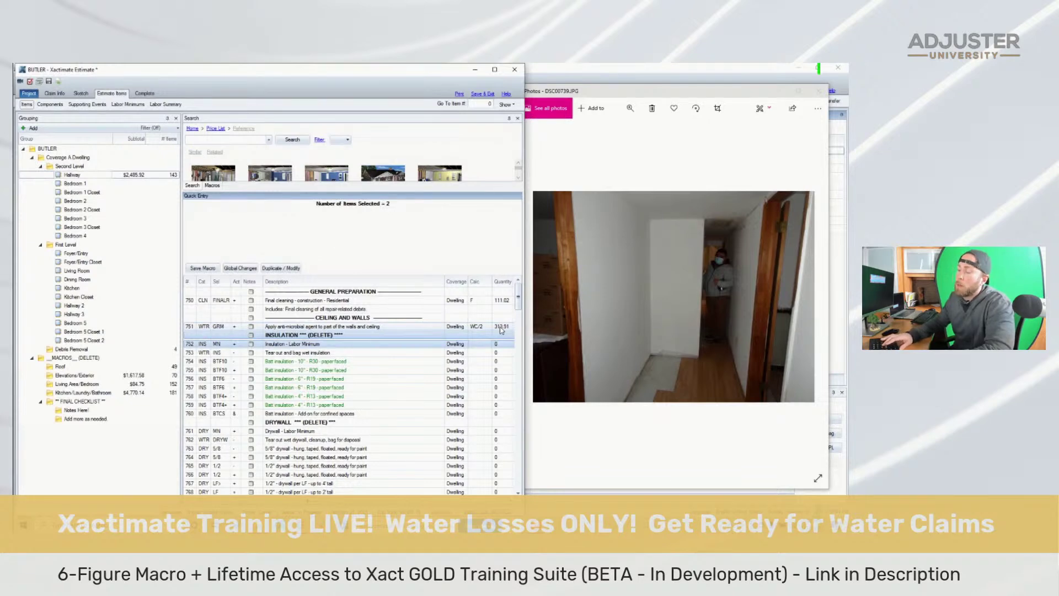
key("Delete")
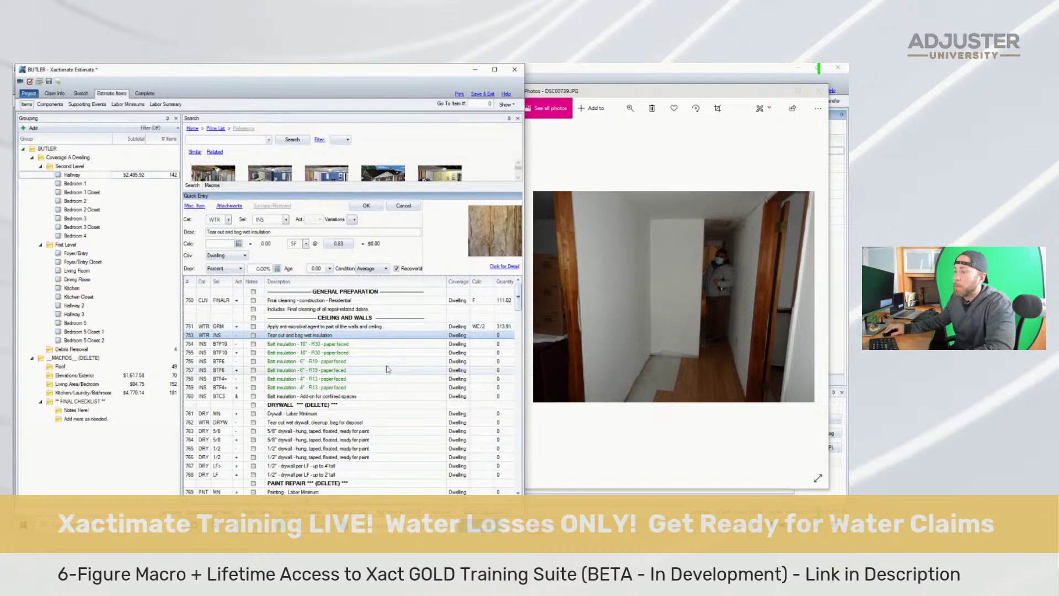
Set the calculation of the Hallway's "Tear out and bag wet insulation" line to C/2
left_click(192, 343)
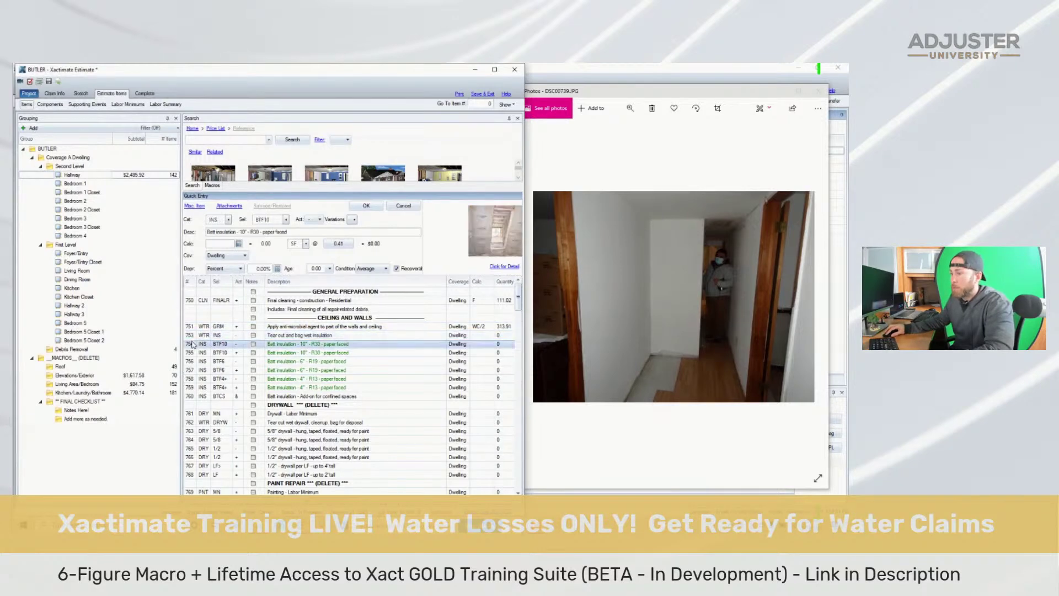
key("Up")
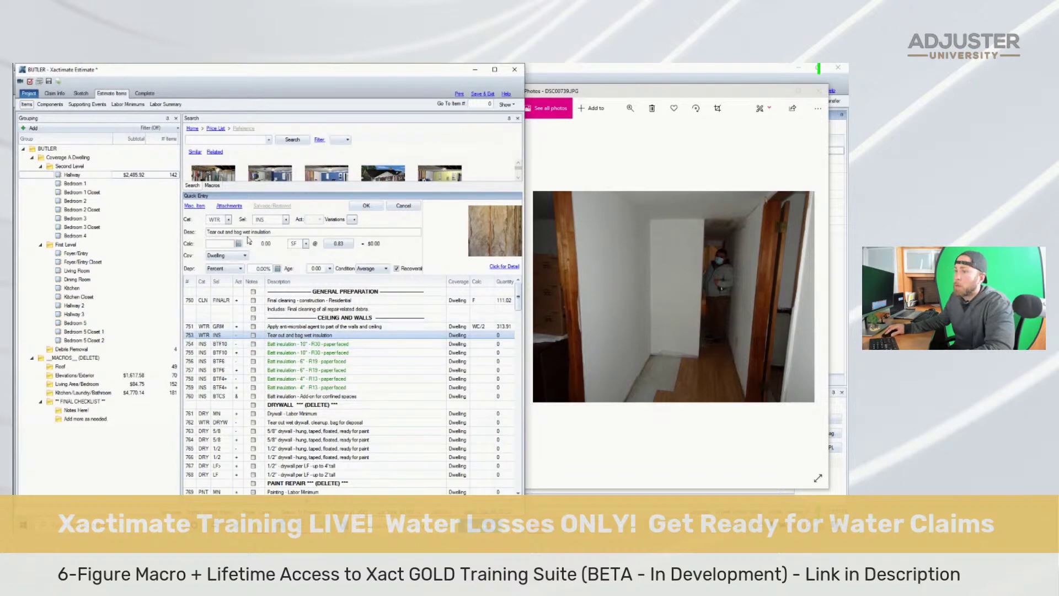
left_click(220, 222)
left_click(192, 343)
key("Up")
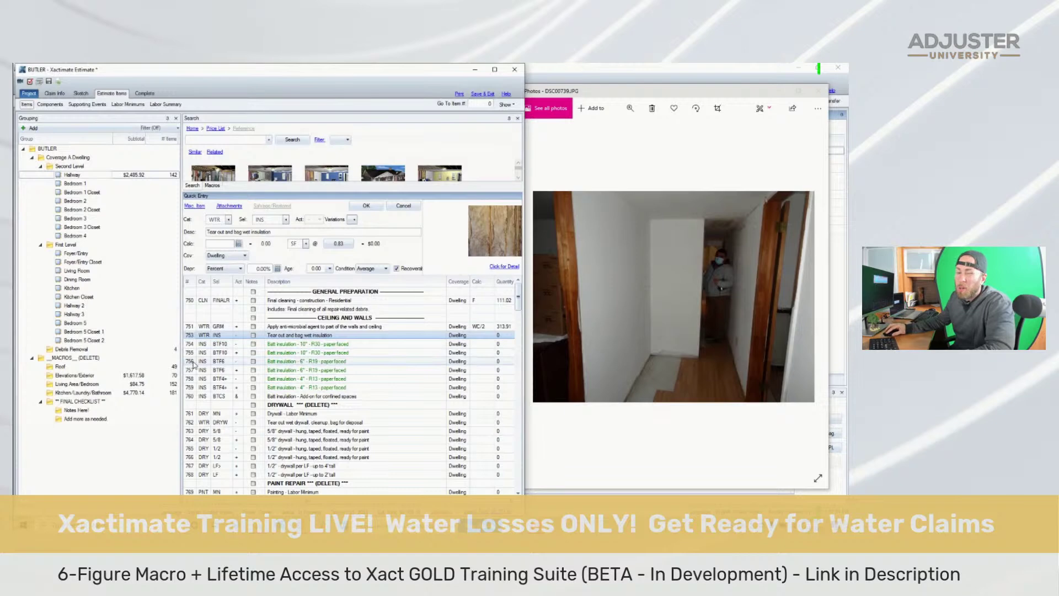
left_click(491, 336)
left_click(192, 336)
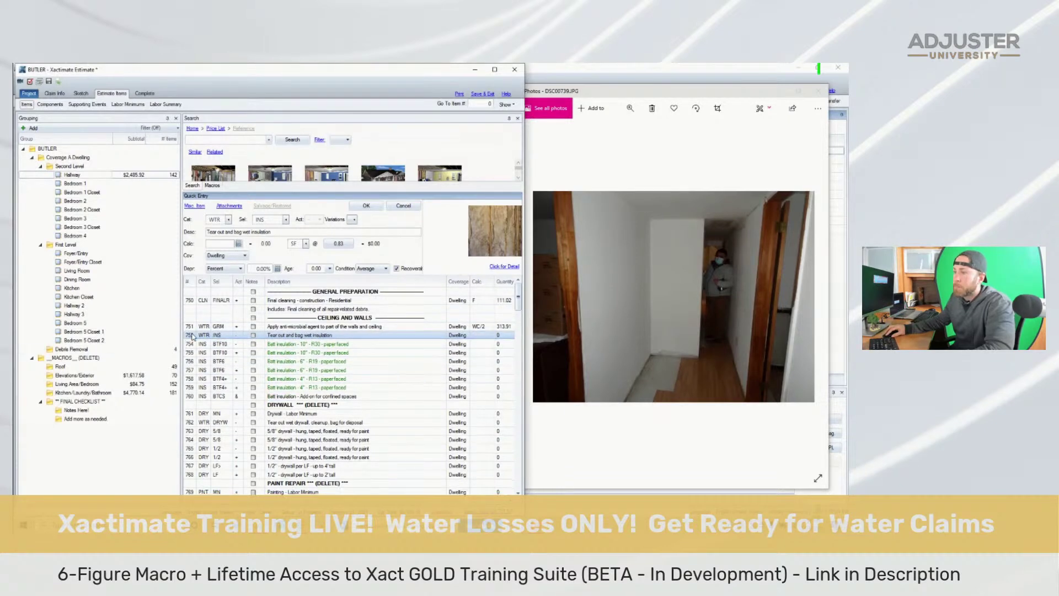
left_click(483, 335)
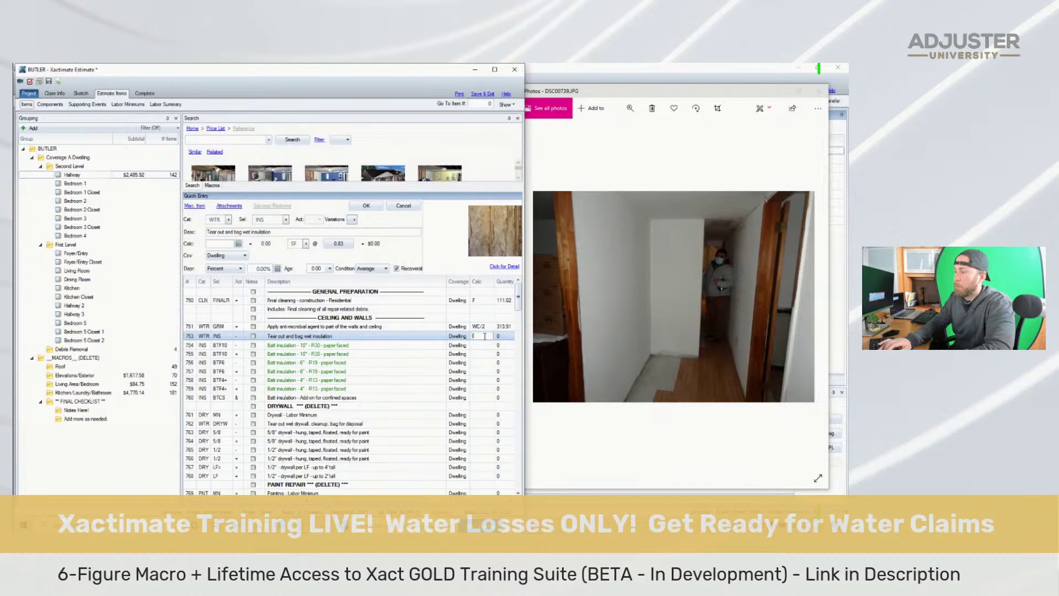
type("C/2")
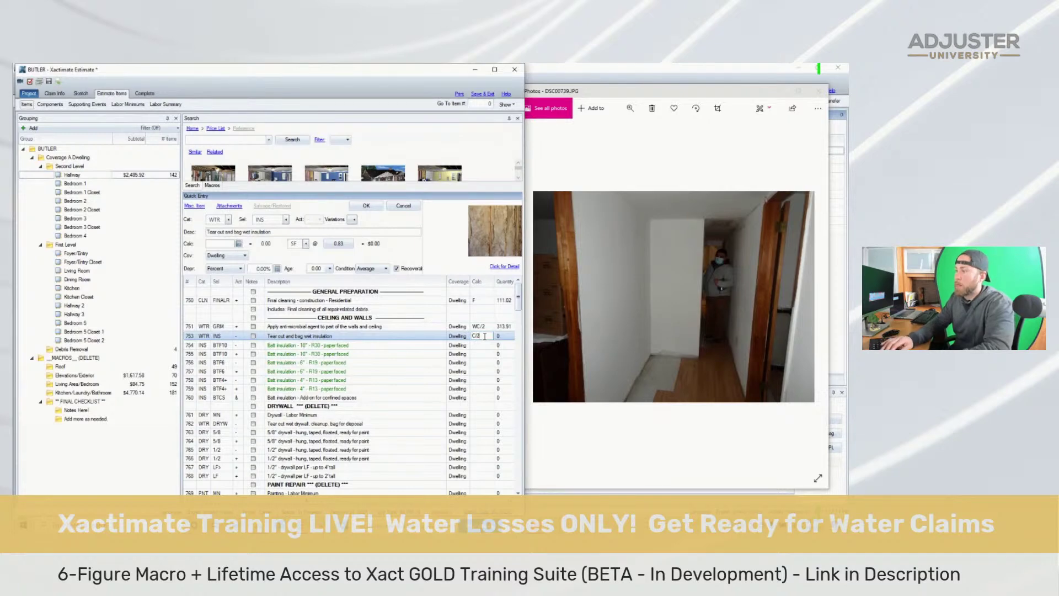
key("Return")
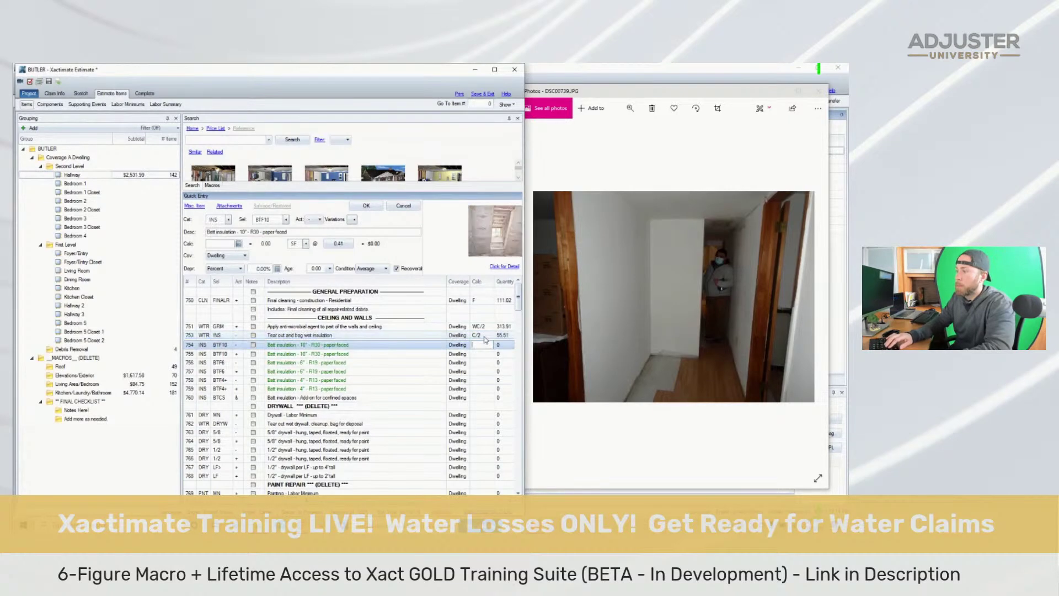
Delete both 10" R30 batt insulation lines and the 6" R19 removal line, and set the 6" R19 replacement line's calculation to C/2
left_click(190, 362, "shift")
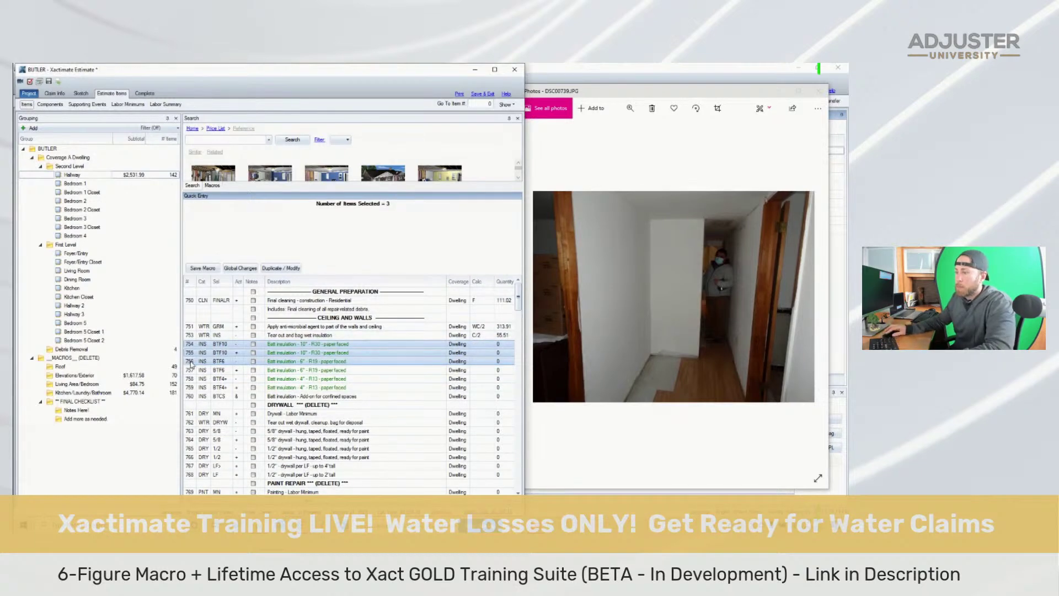
key("Delete")
type("C/2")
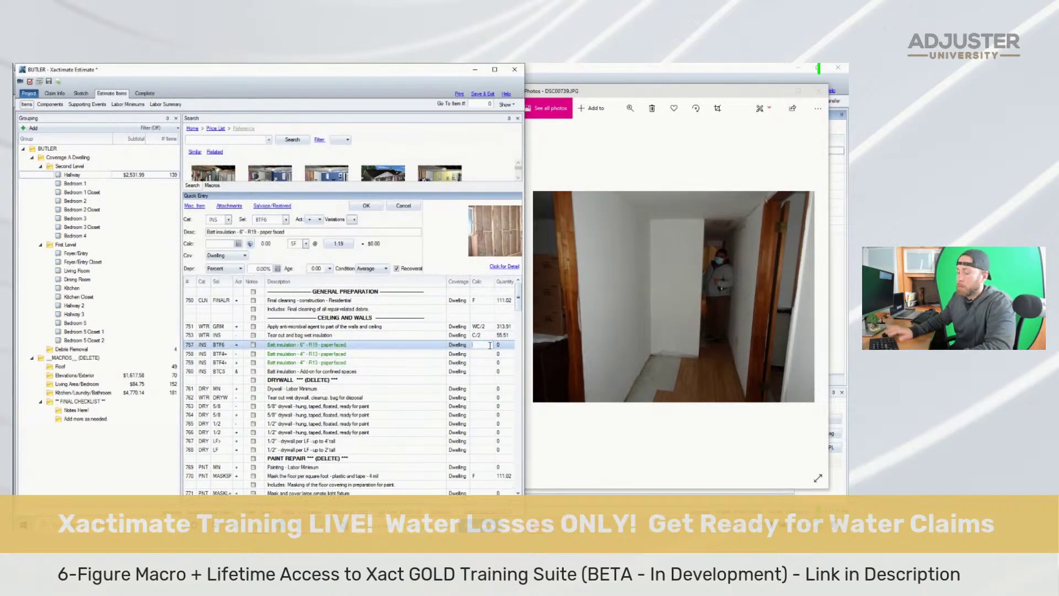
left_click(490, 345)
key("Down")
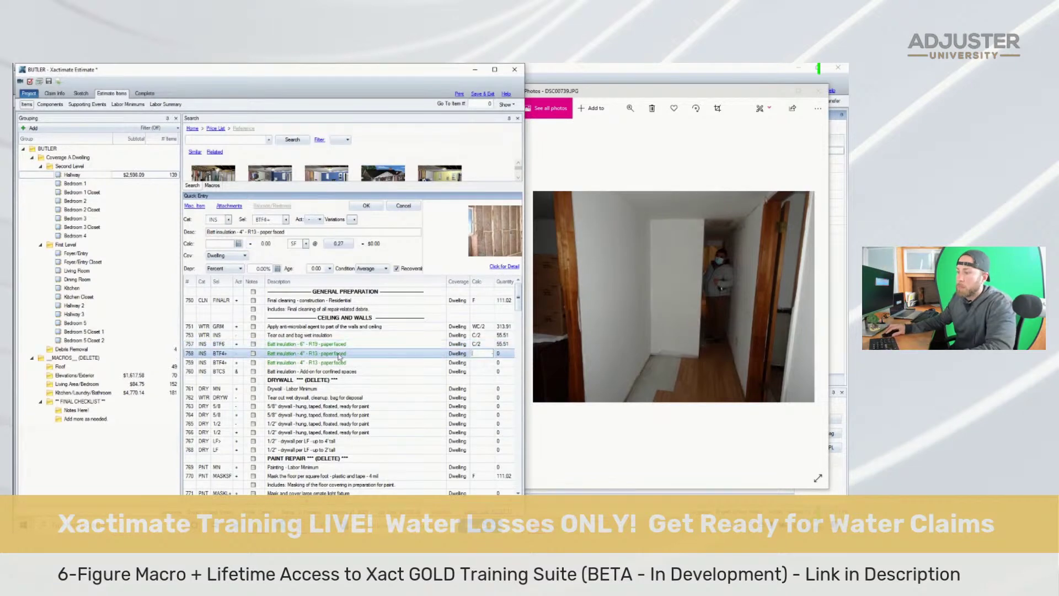
Delete the Hallway's 4" R13 batt insulation lines, the confined-spaces add-on, the Drywall header and the Drywall - Labor Minimum line
left_click(188, 354)
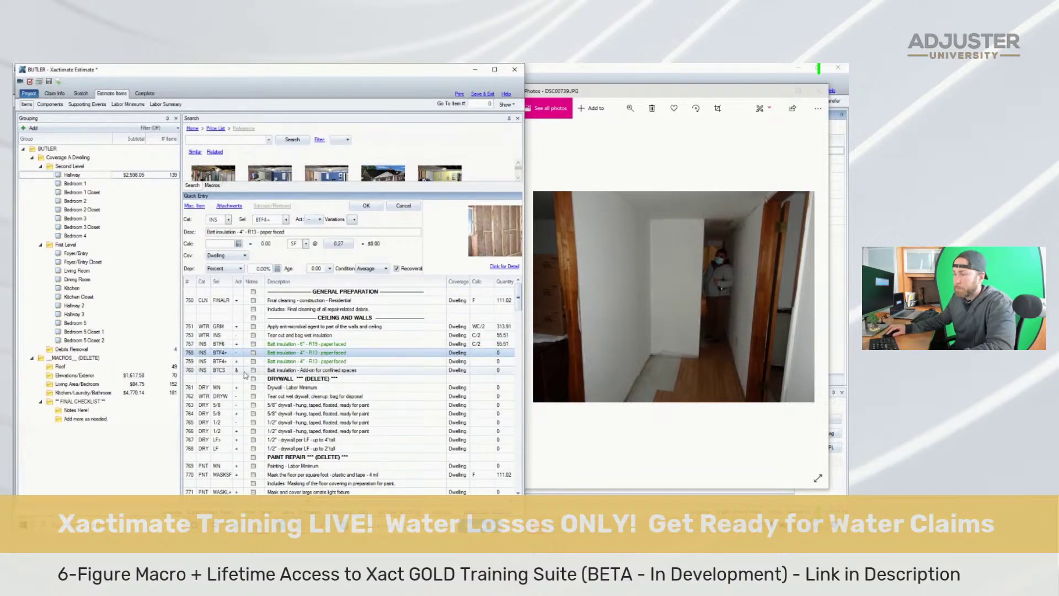
left_click(364, 387, "shift")
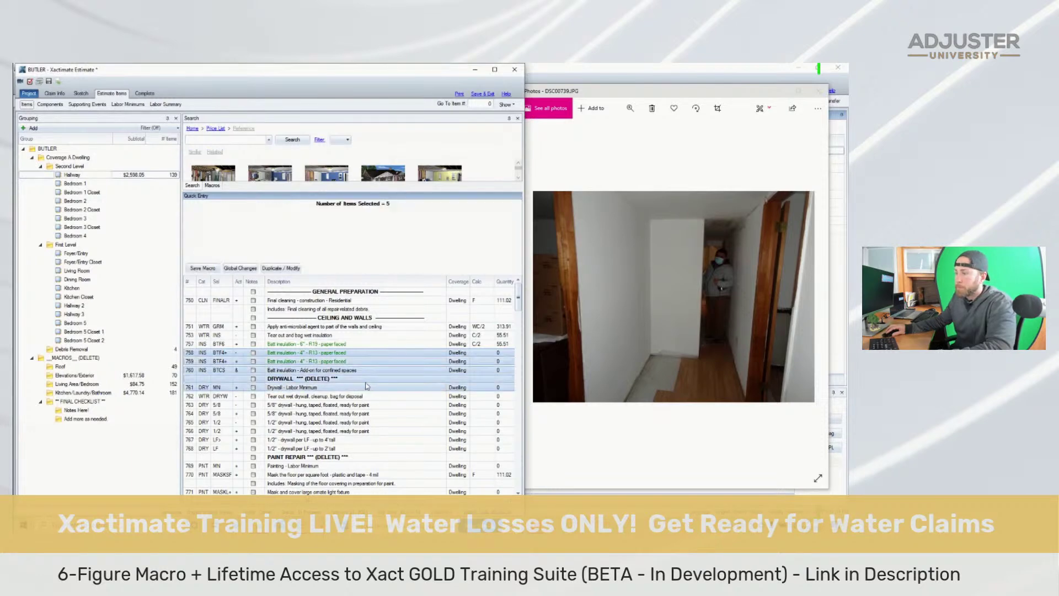
key("Delete")
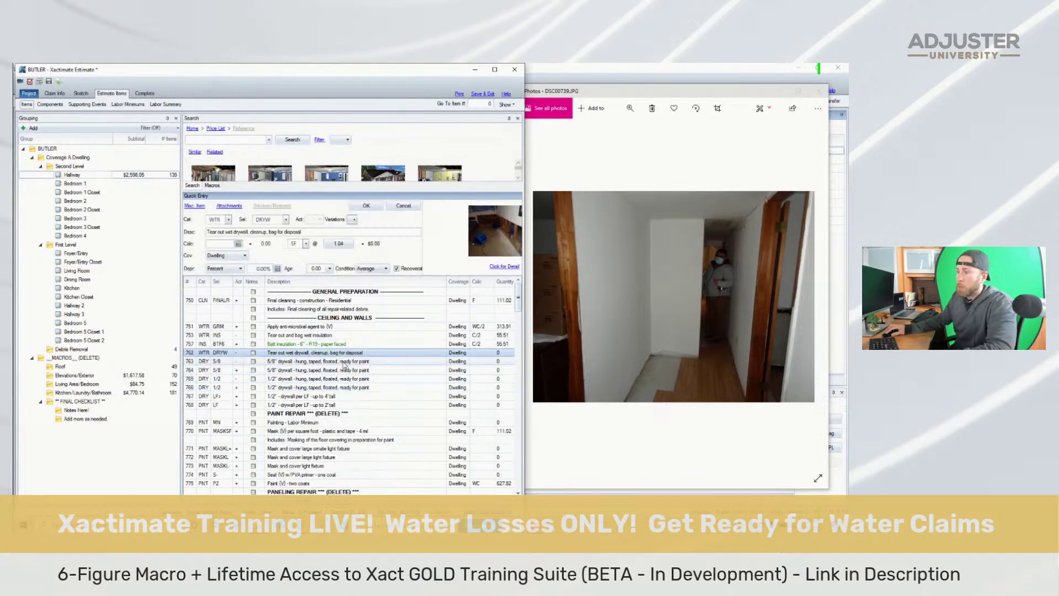
Set the calculation of the "Tear out wet drywall, cleanup, bag for disposal" line to WC/2
left_click(481, 355)
type("WC/2")
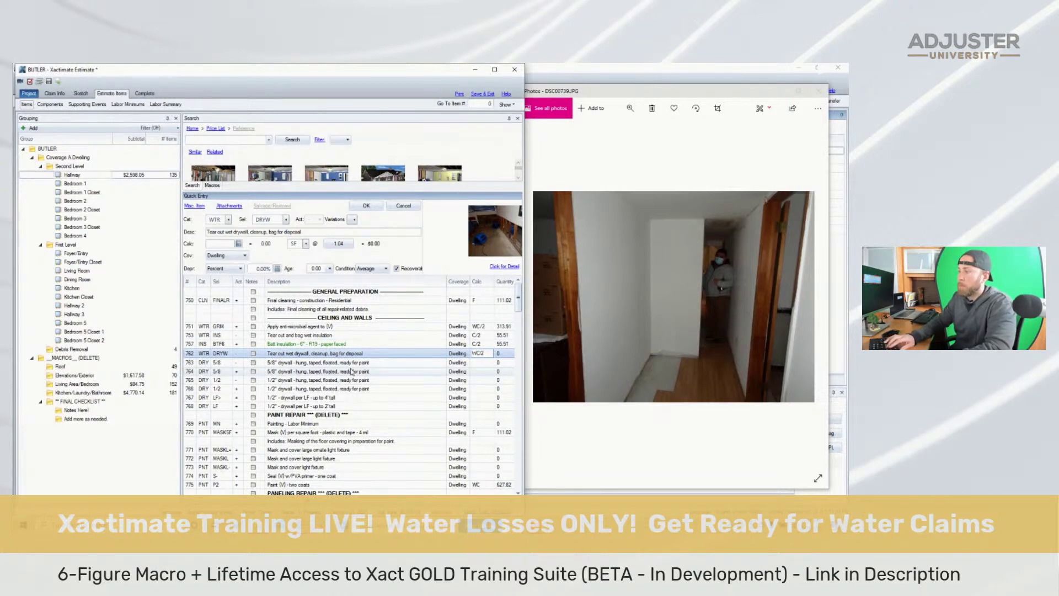
key("Return")
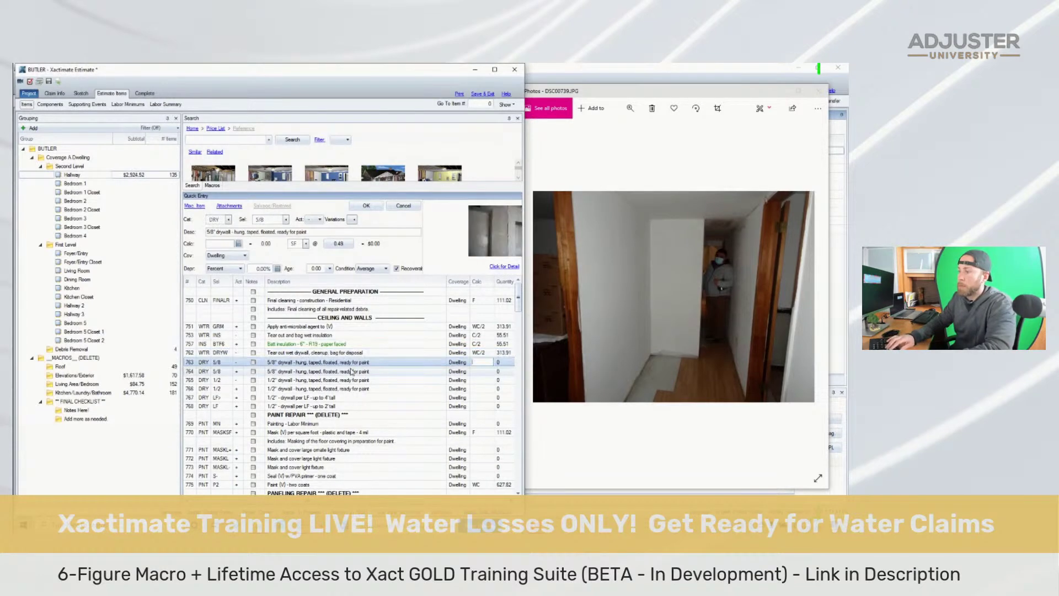
Delete the 5/8" and 1/2" drywall removal lines, and set the 5/8" drywall replacement line's calculation to C/2
left_click(191, 379, "ctrl")
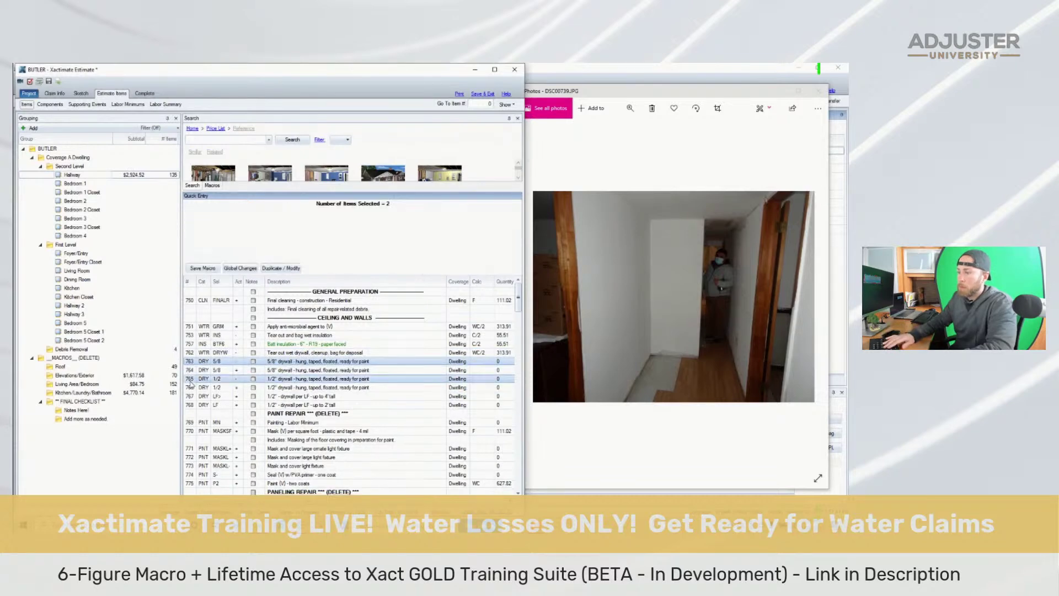
key("Delete")
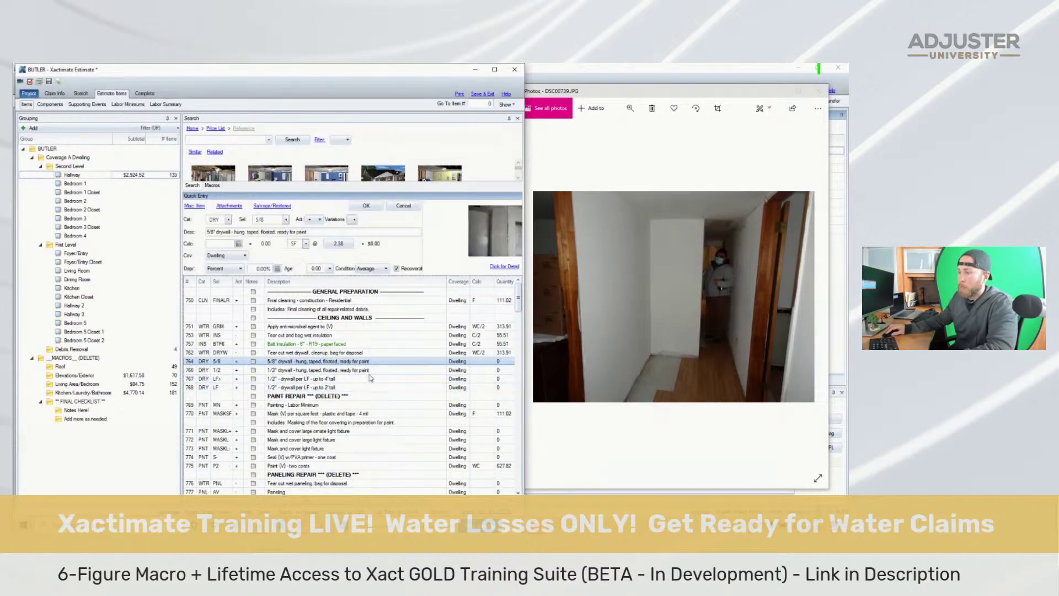
left_click(482, 359)
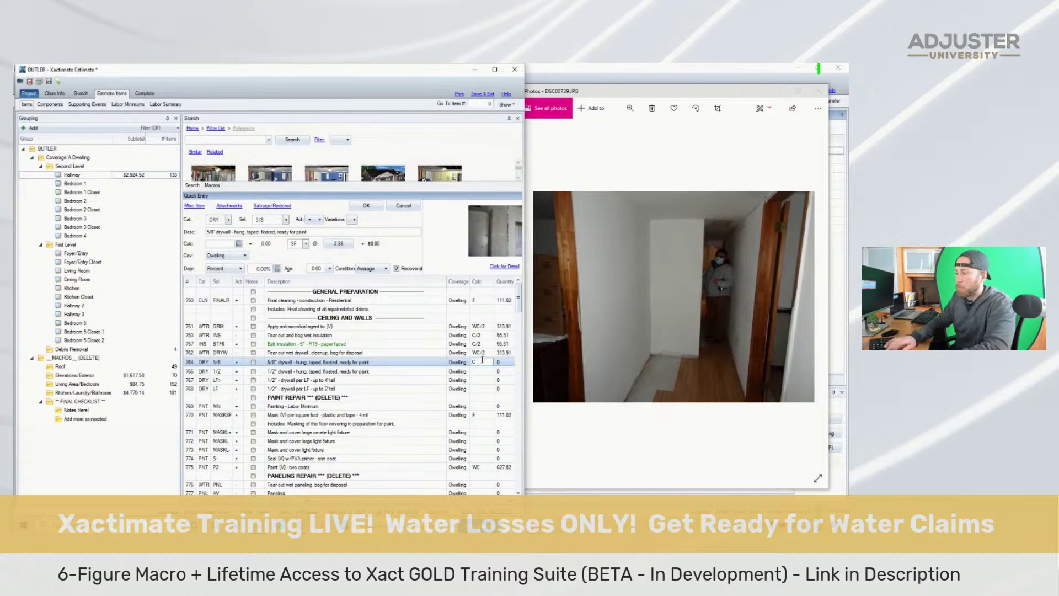
key("Return")
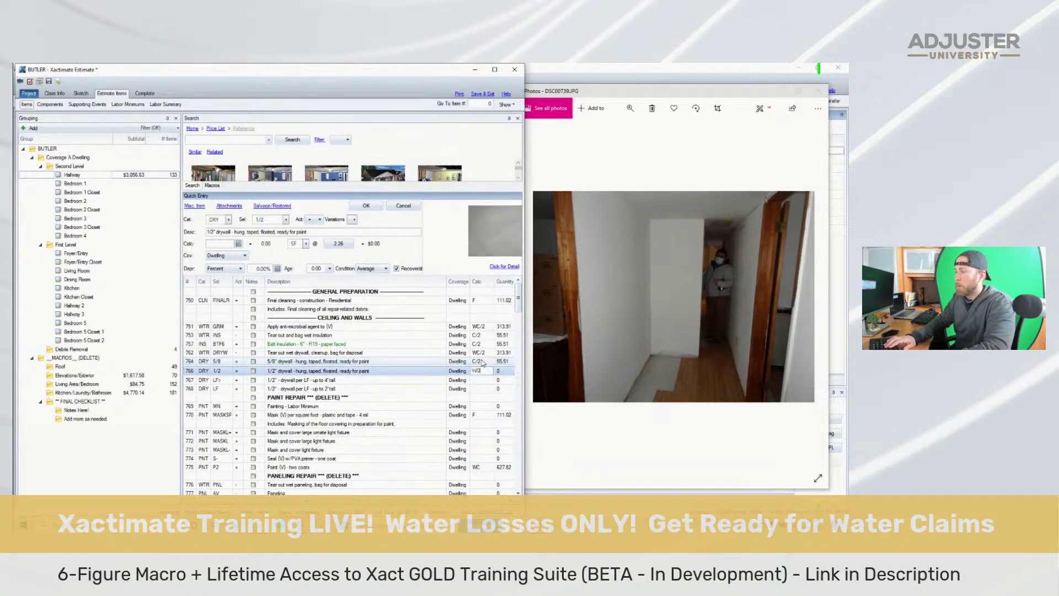
Set the 1/2" drywall line's calculation to W/2, and delete the two per-LF drywall lines, the Paint Repair header and the Painting - Labor Minimum line
key("Return")
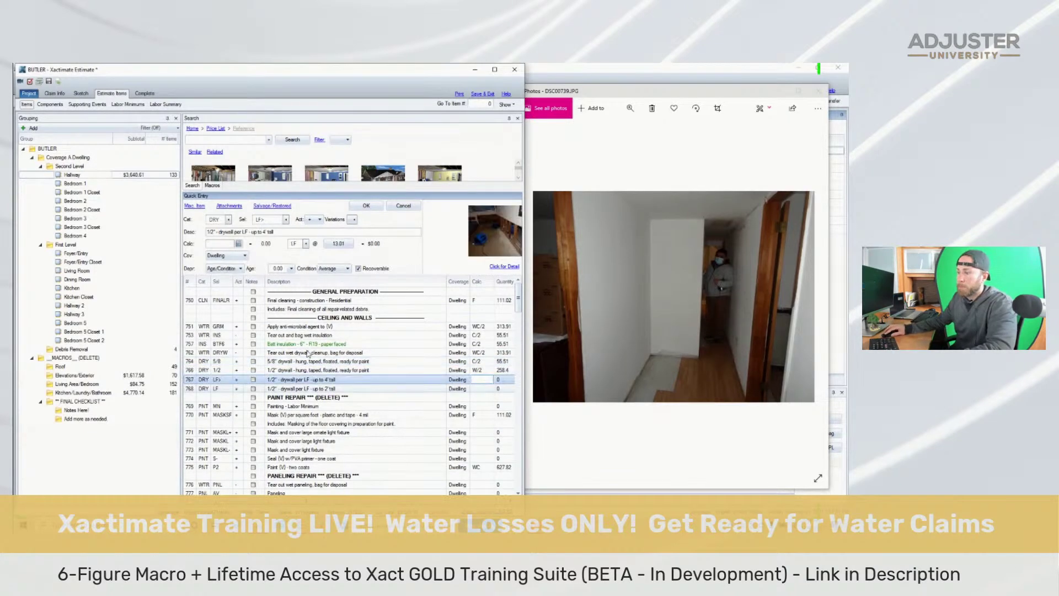
left_click(312, 406, "shift")
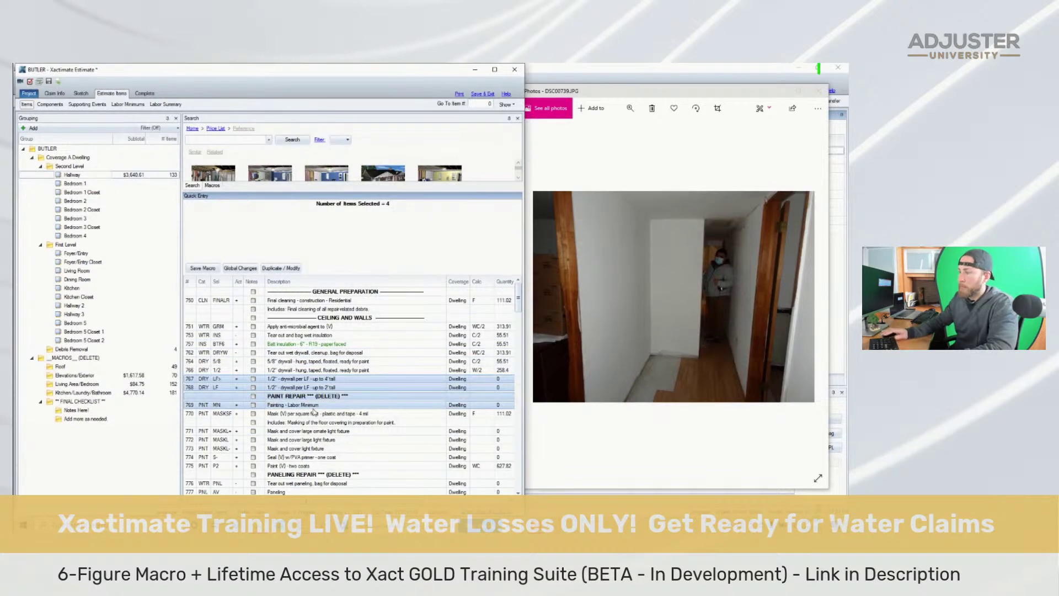
key("Delete")
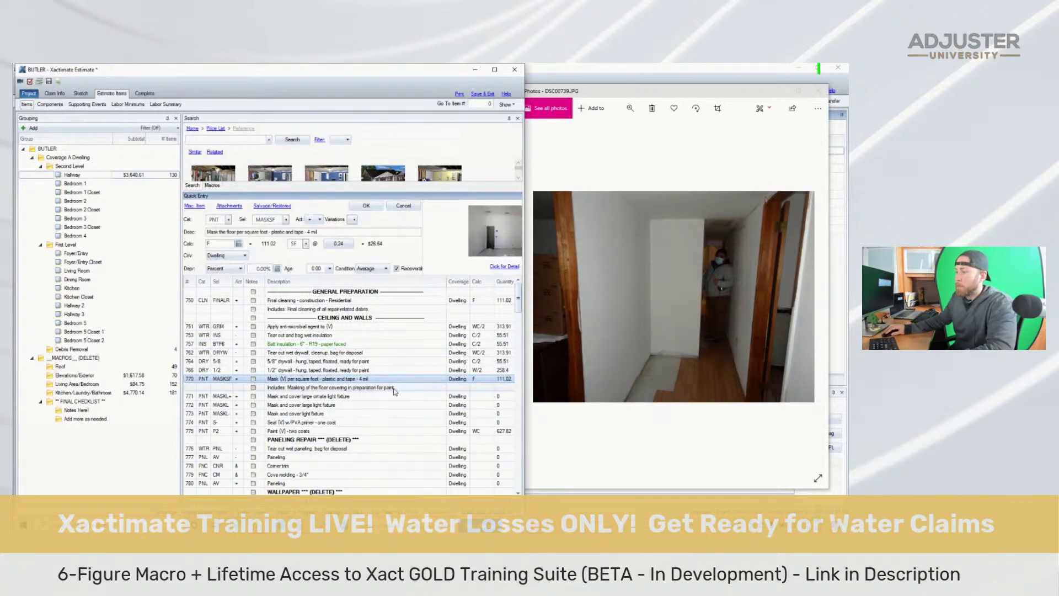
Delete the three mask-and-cover light fixture lines, and set the PVA primer seal line's calculation to WC/2
left_click(398, 395)
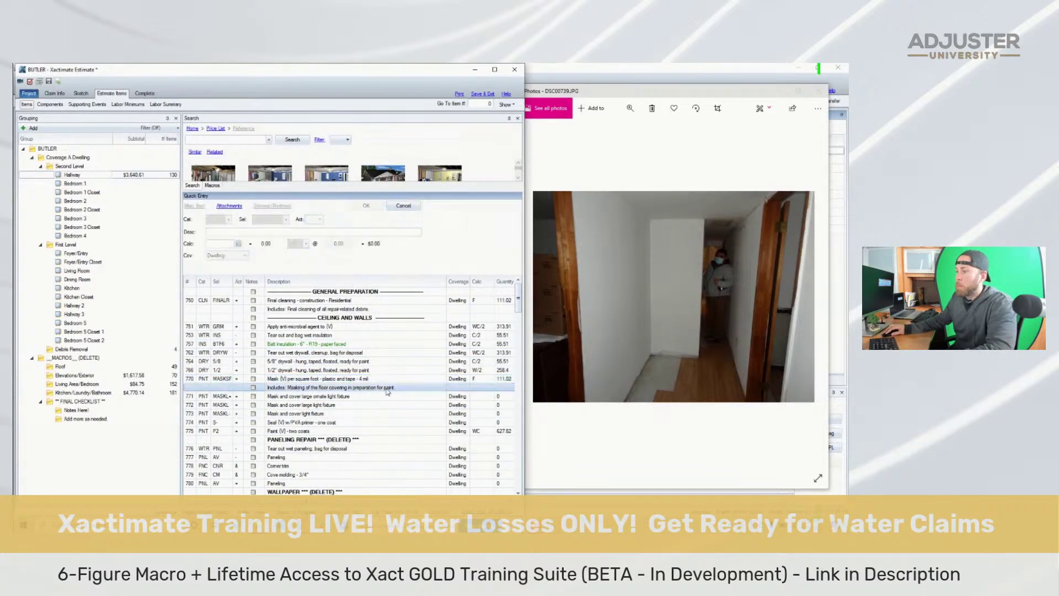
left_click(338, 413, "shift")
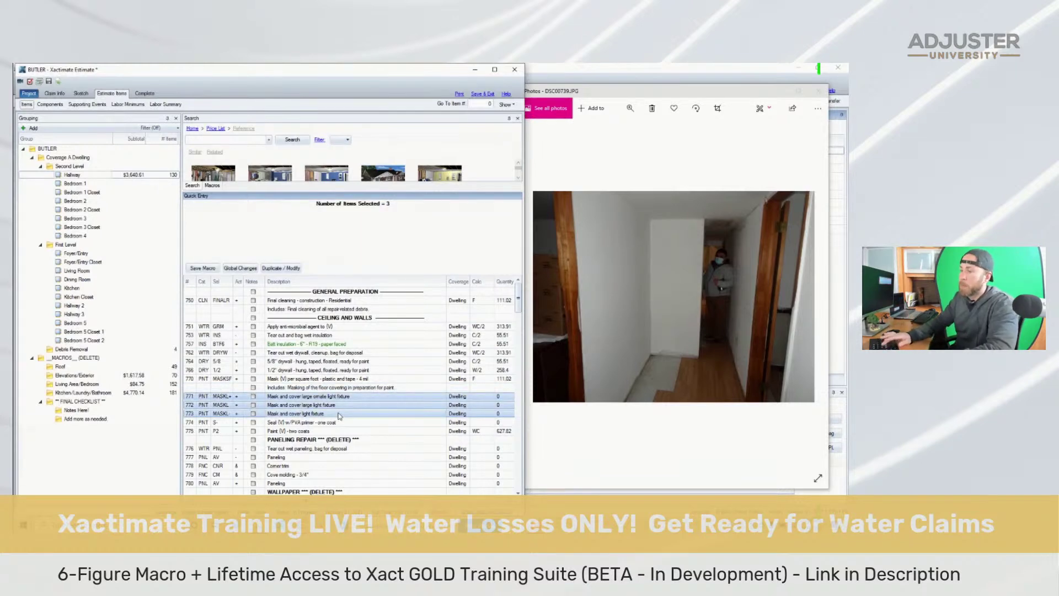
key("Delete")
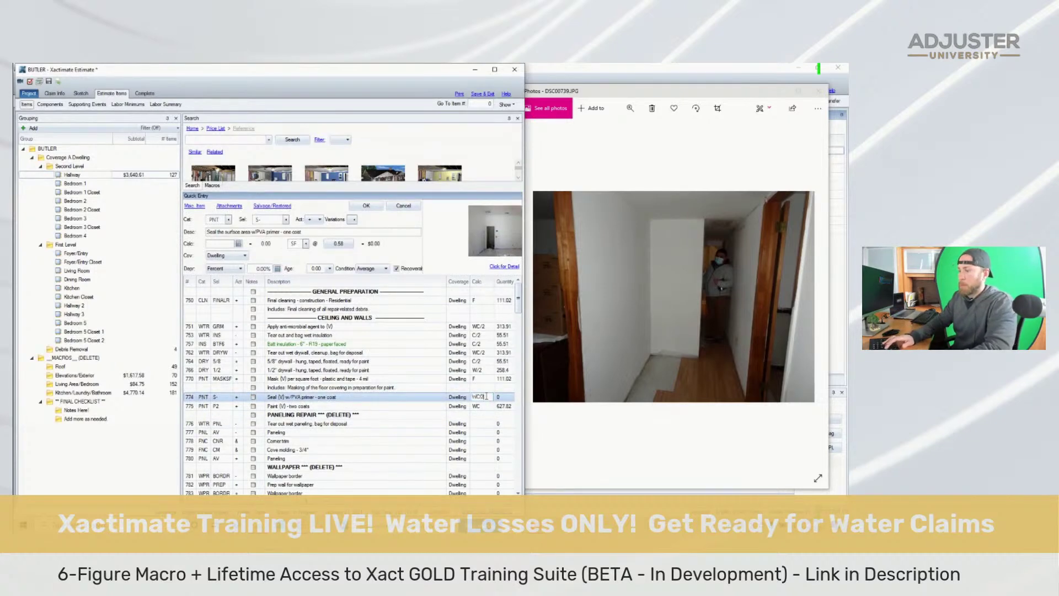
key("Return")
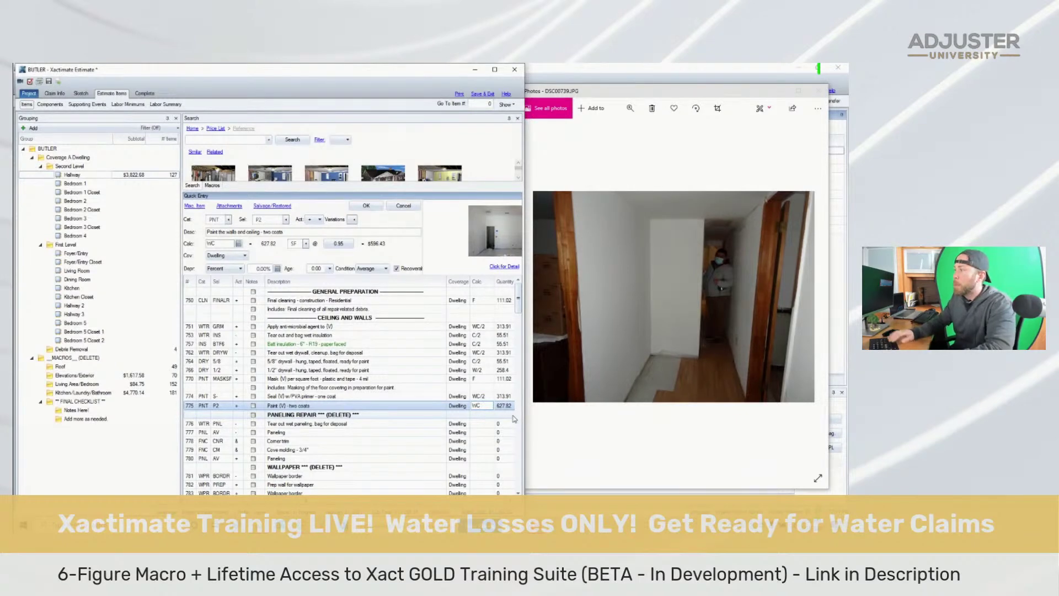
Review the hallway inspection photos following DSC00739 for the condition of the ceiling, walls and floor
left_click(646, 273)
scroll(647, 273, "down", 1)
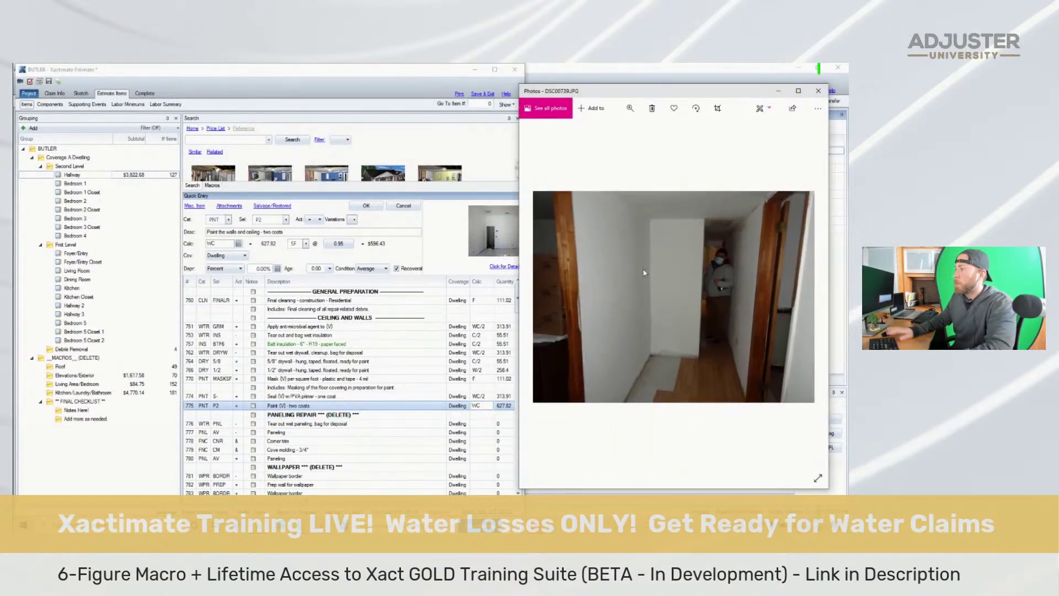
scroll(644, 271, "down", 2)
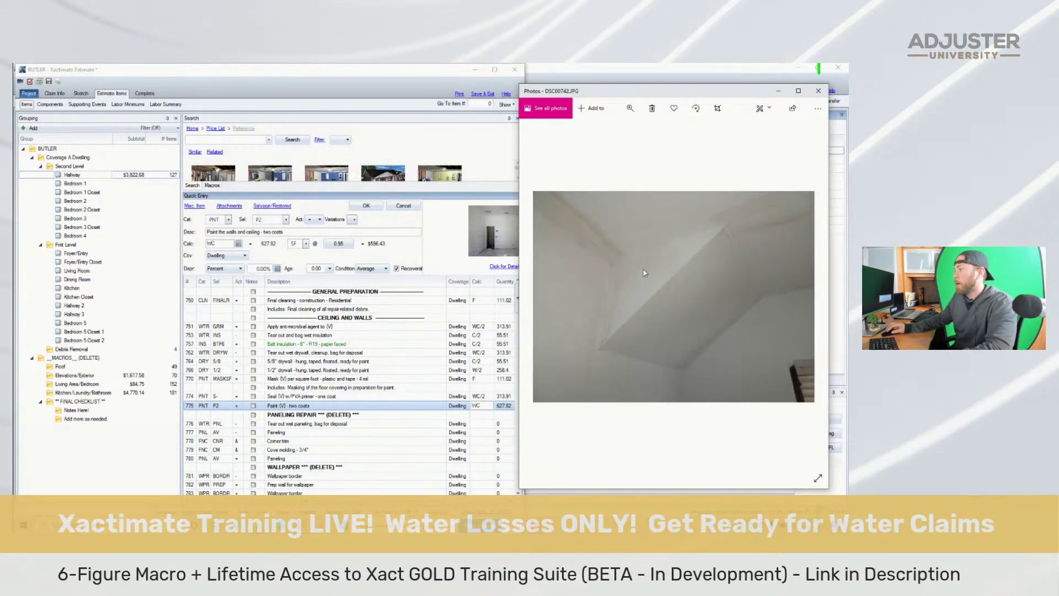
left_click(306, 414)
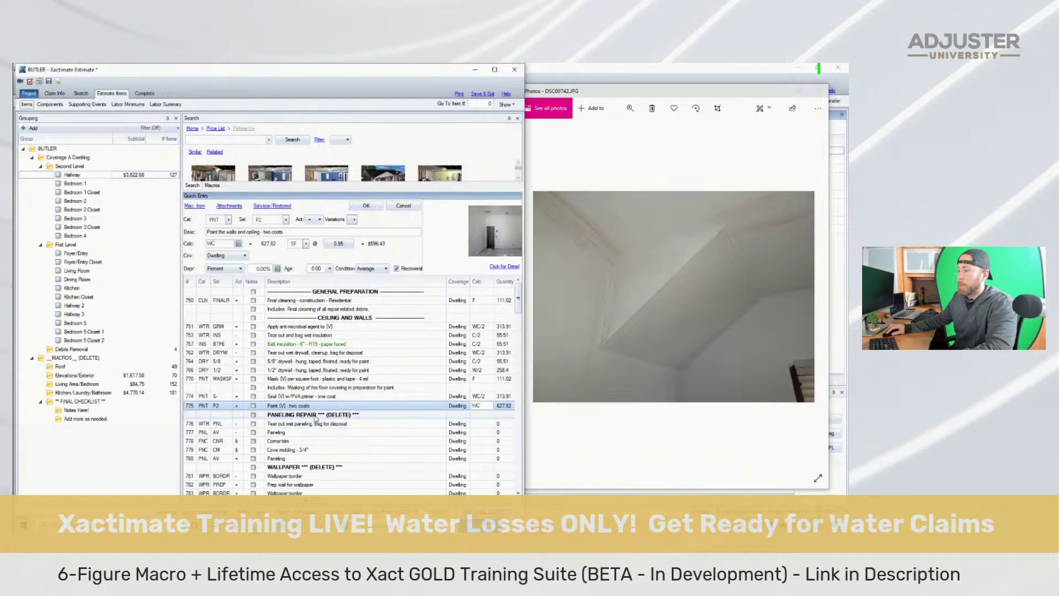
left_click(643, 373)
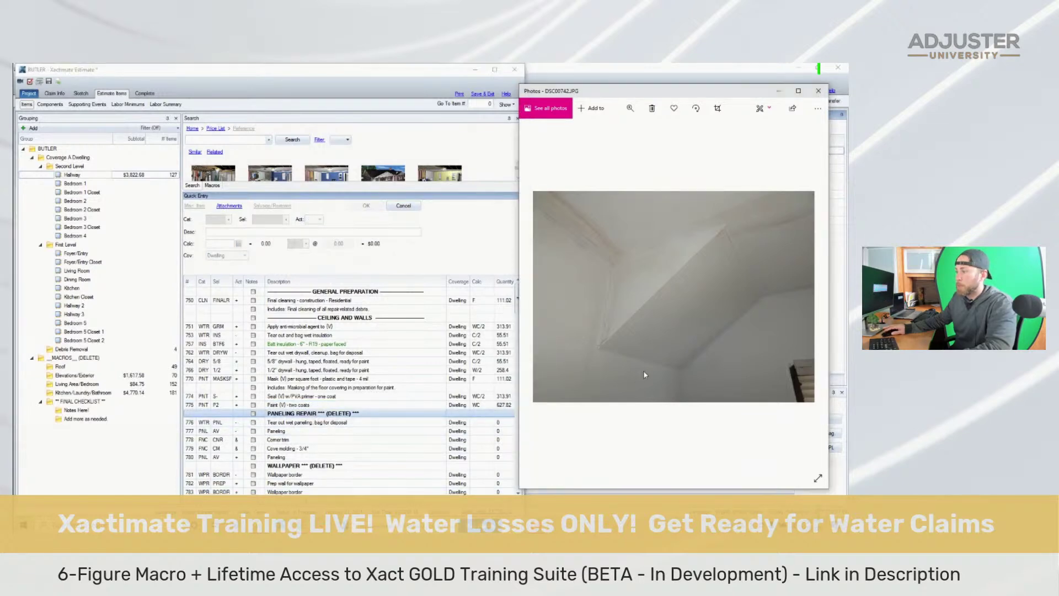
key("Right")
key("Right")
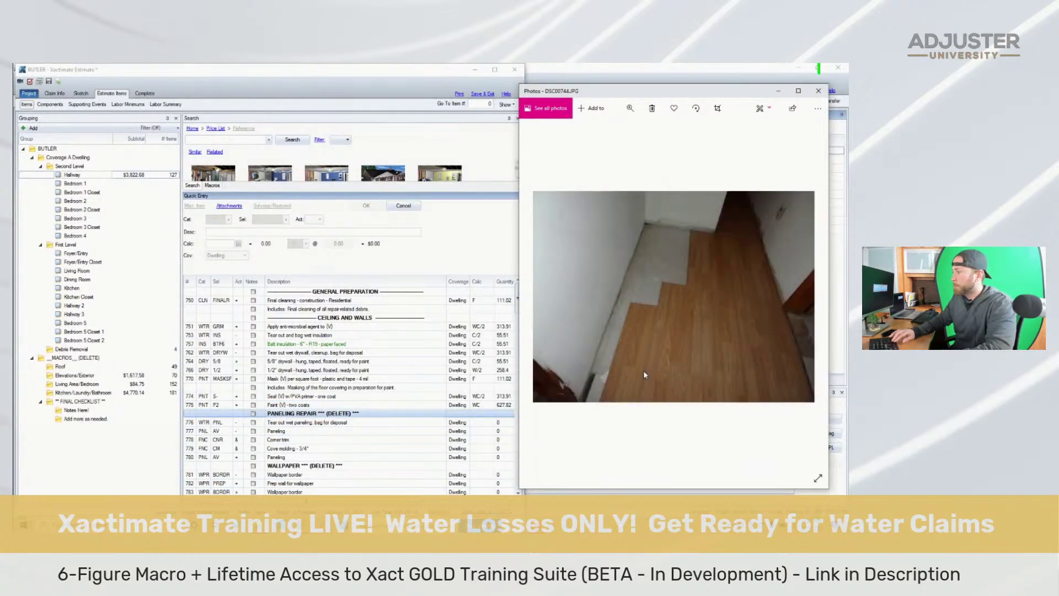
key("Right")
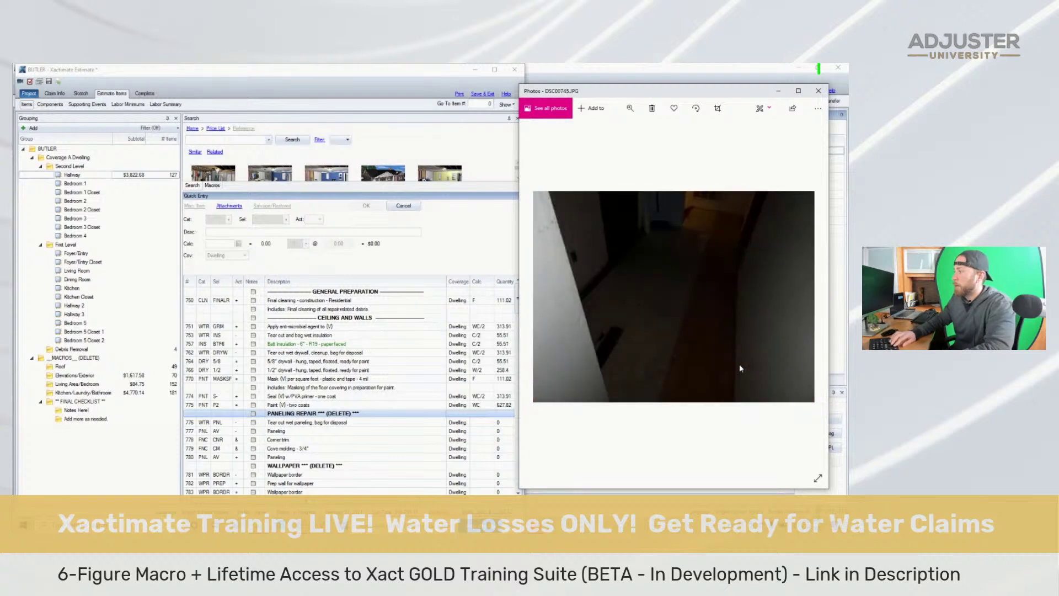
key("Left")
key("Left")
key("Right")
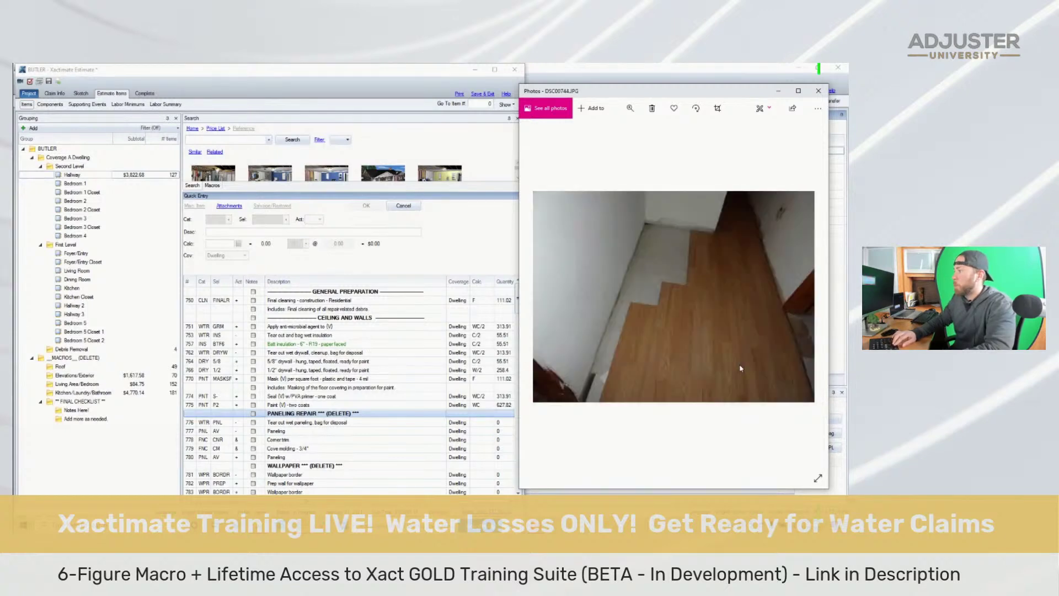
Examine the hallway's flooring and the base of its walls up close in photo DSC00744
left_click(303, 422)
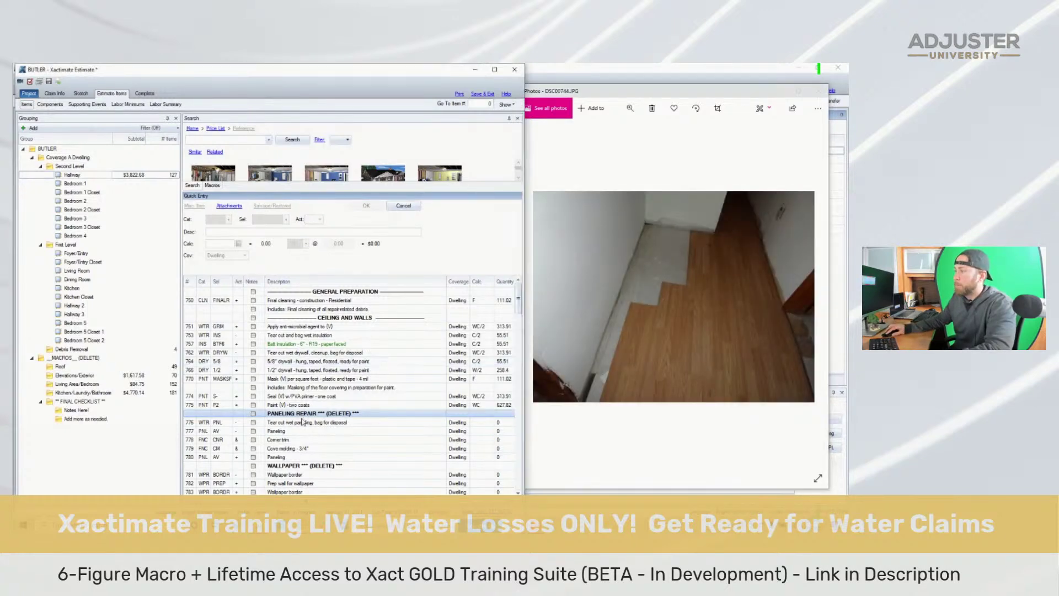
left_click(630, 289)
scroll(630, 289, "up", 2)
scroll(643, 246, "up", 2)
scroll(608, 268, "up", 3)
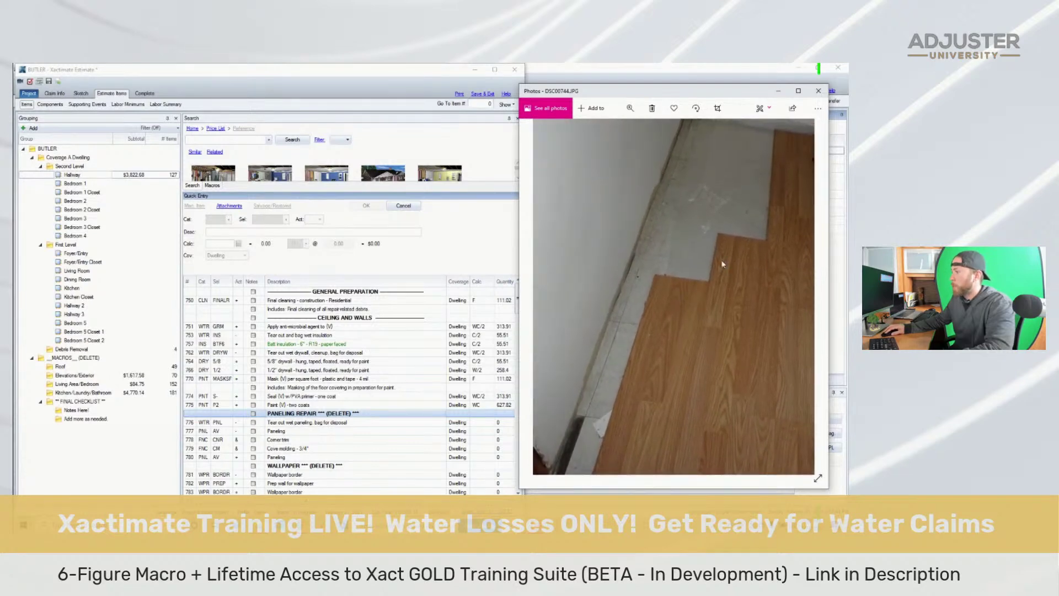
scroll(679, 292, "down", 5)
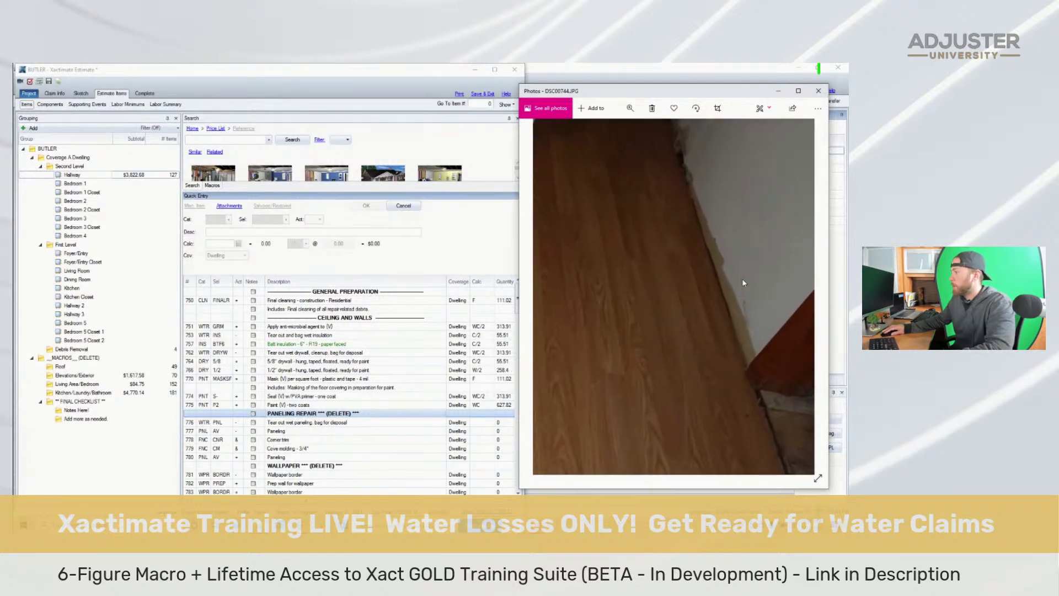
scroll(750, 419, "up", 2)
scroll(749, 419, "down", 2)
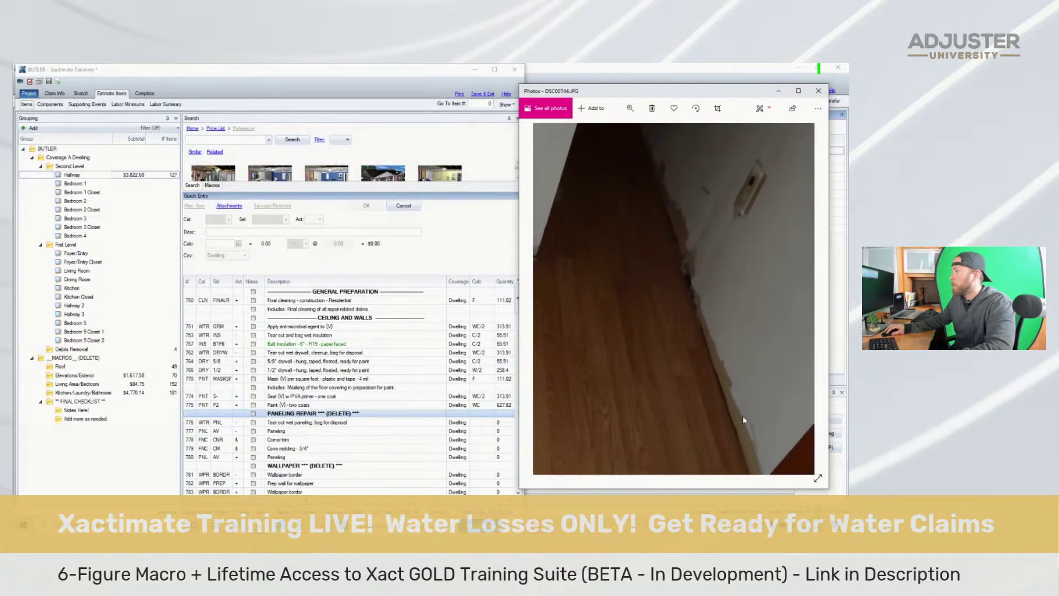
scroll(647, 345, "up", 3)
scroll(728, 290, "down", 2)
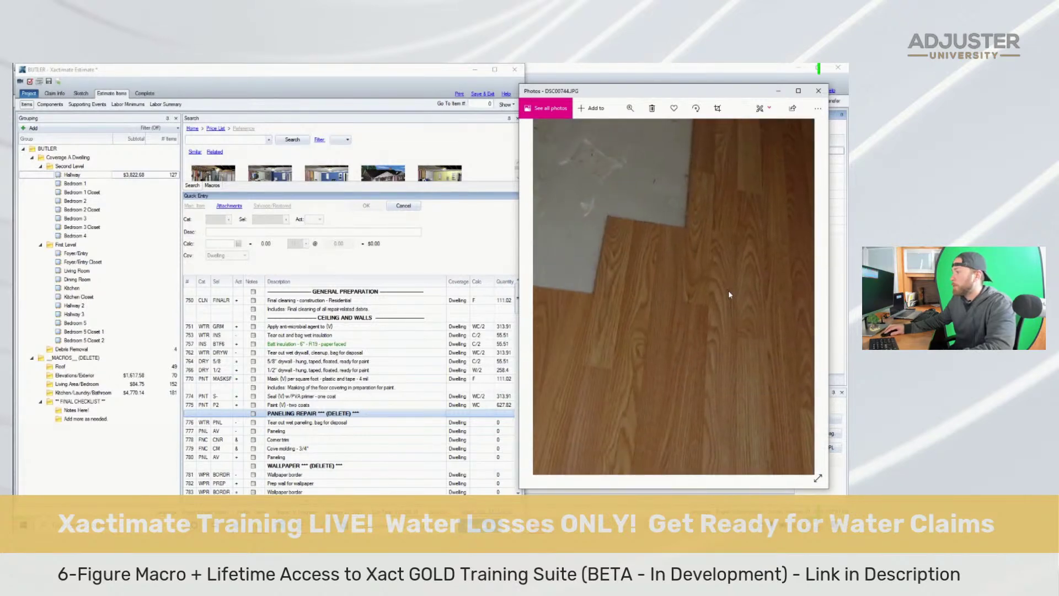
scroll(731, 288, "up", 2)
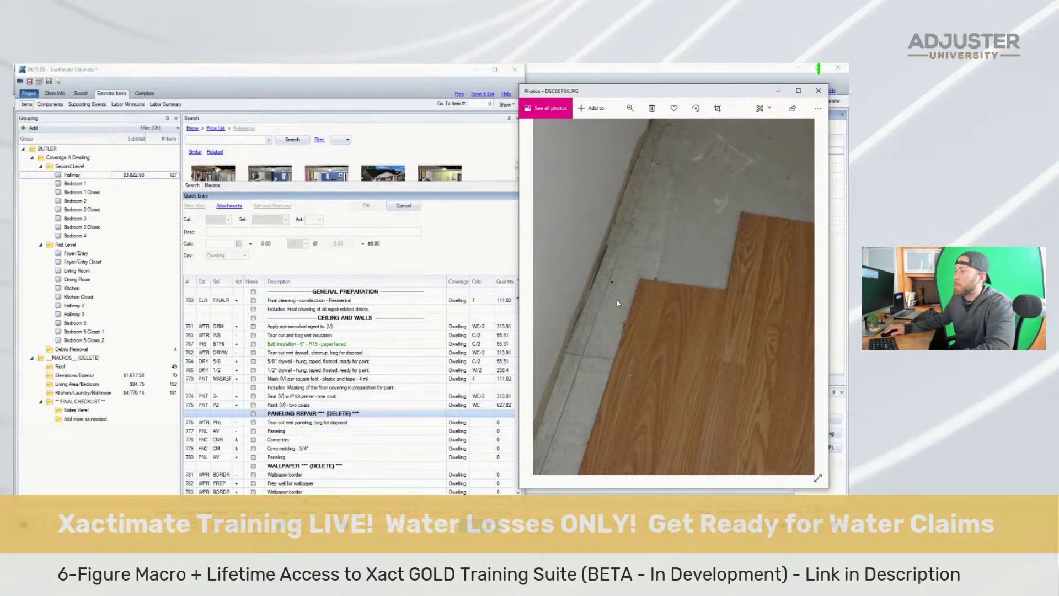
left_click_drag(592, 306, 663, 286)
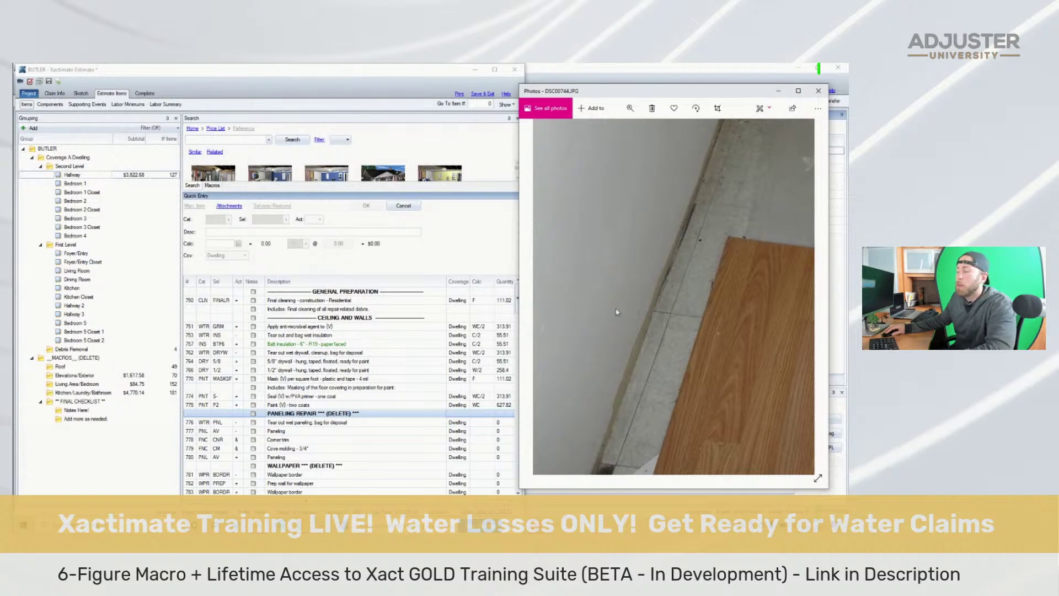
scroll(638, 345, "down", 1)
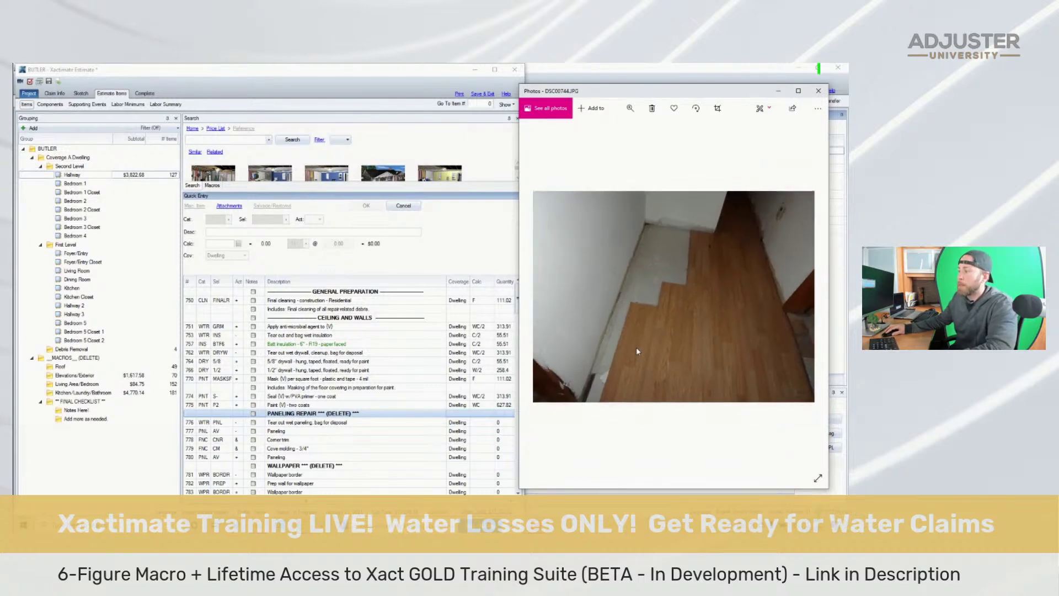
Delete every Hallway line from the Paneling Repair header through the last base trim line, "Stain & finish baseboard w/cap &/or shoe"
left_click(277, 414)
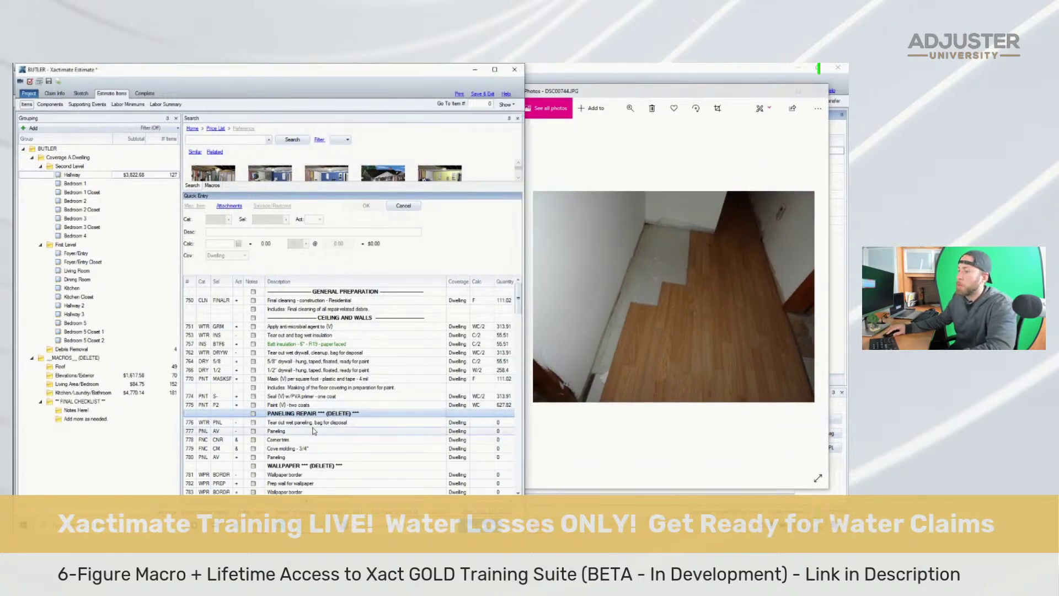
scroll(315, 432, "down", 10)
scroll(315, 431, "down", 4)
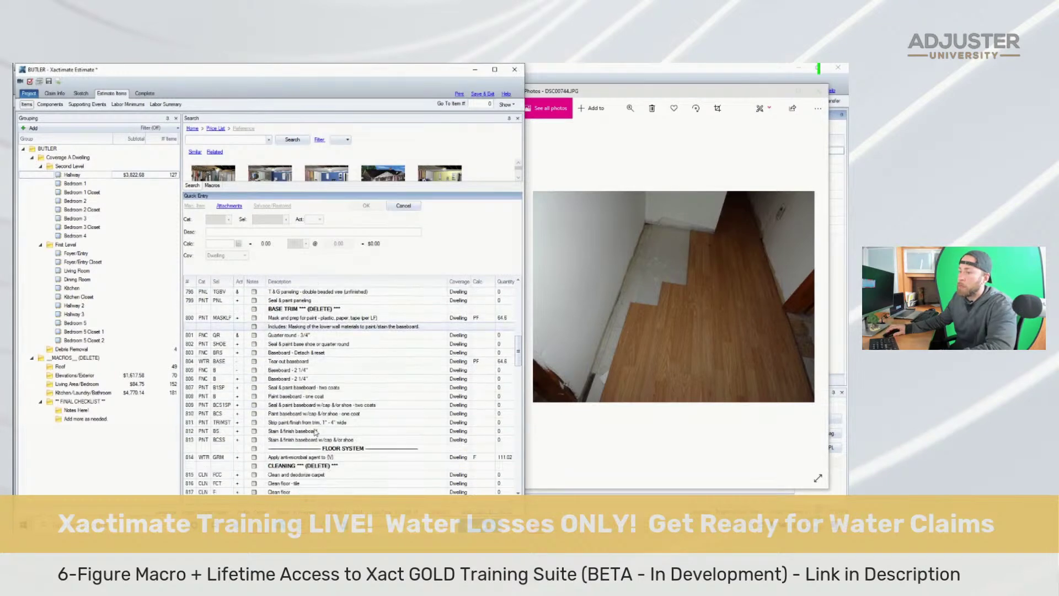
left_click(313, 415, "shift")
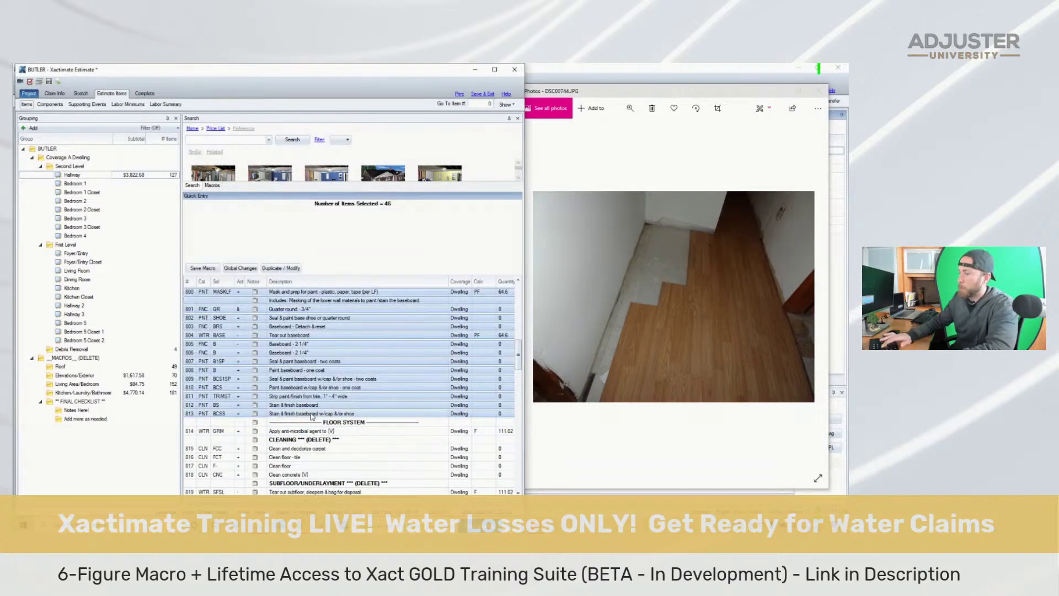
key("Delete")
Delete the Floor System anti-microbial line, the Cleaning header and the carpet and tile cleaning lines, and set the Clean floor line's calculation to F/2
scroll(348, 373, "up", 1)
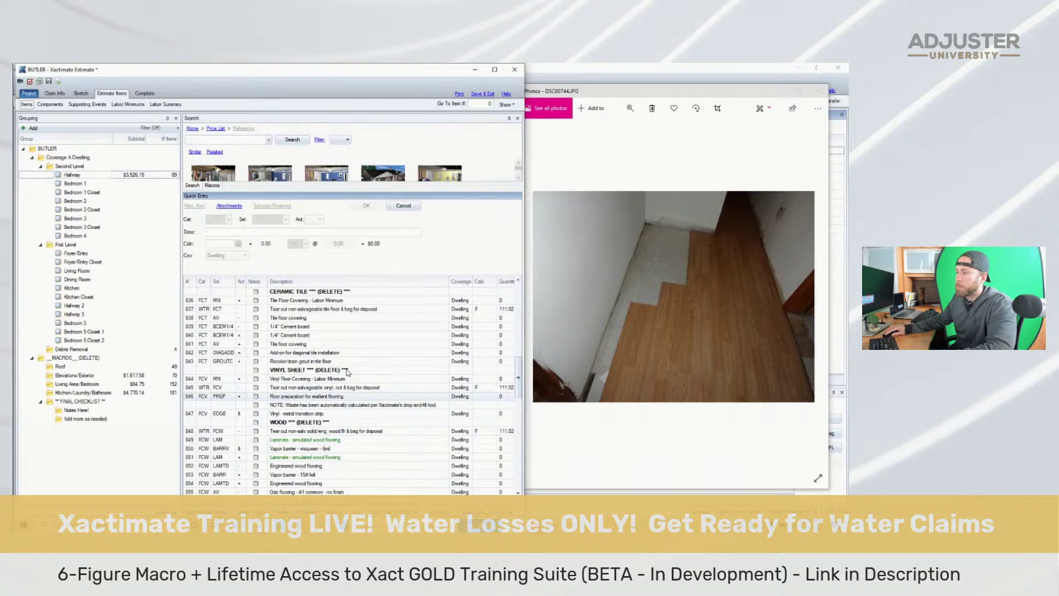
scroll(347, 373, "up", 20)
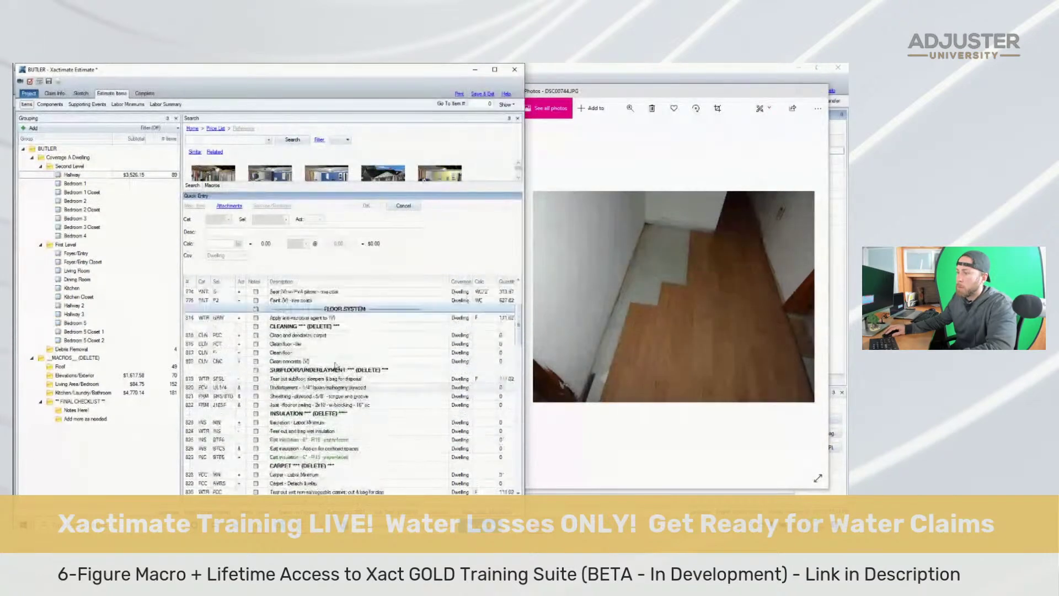
left_click(192, 371)
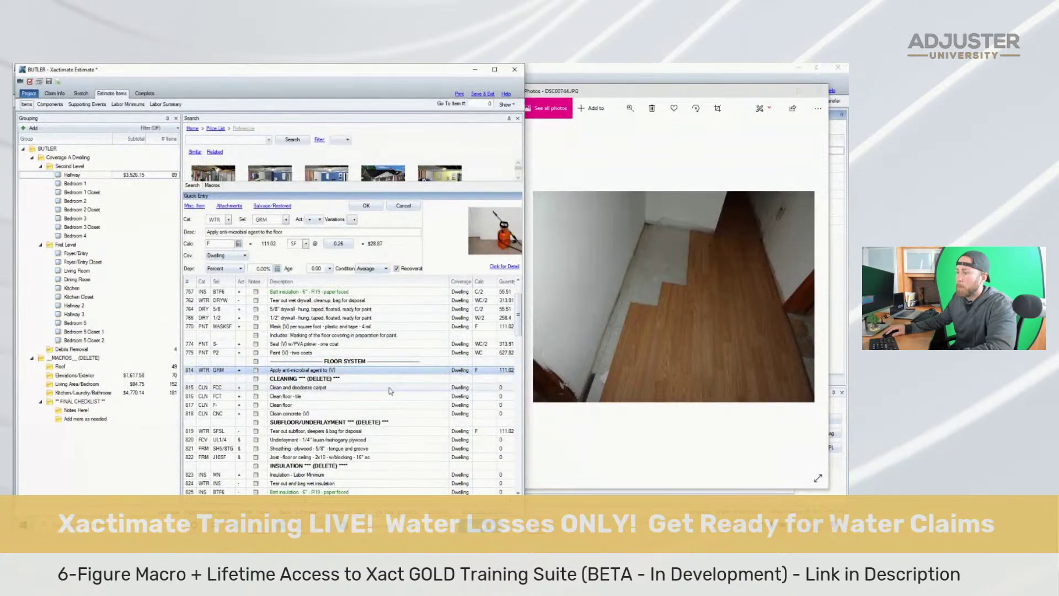
left_click(490, 371)
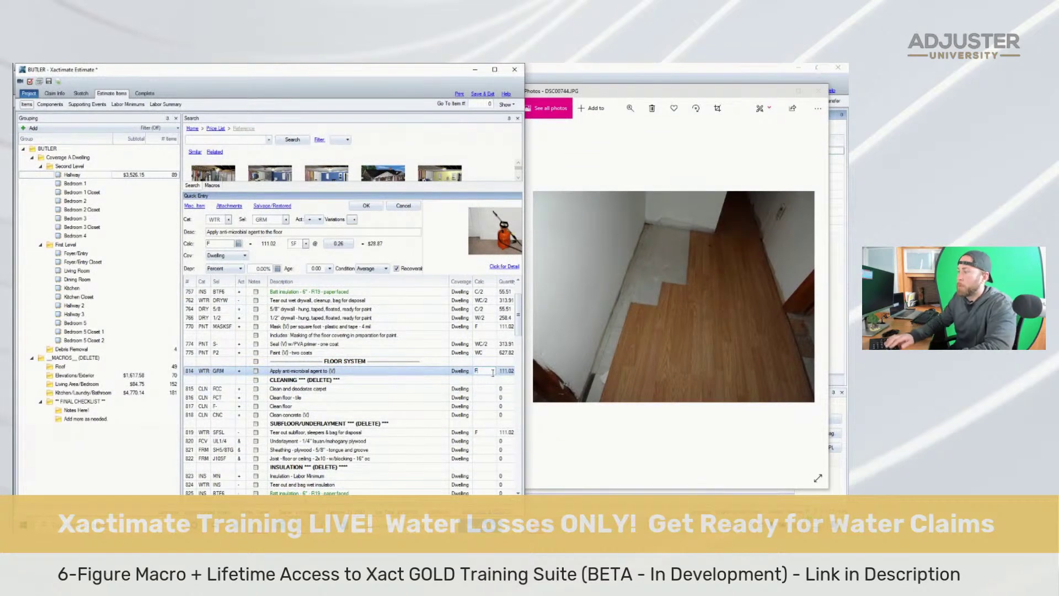
left_click(208, 375)
left_click(187, 376)
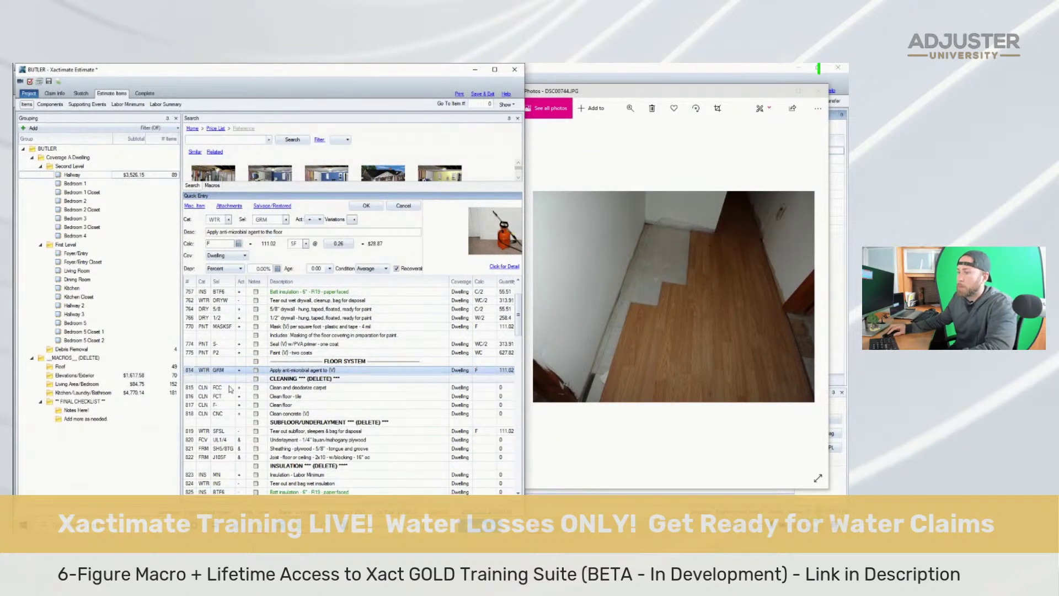
left_click(341, 397, "shift")
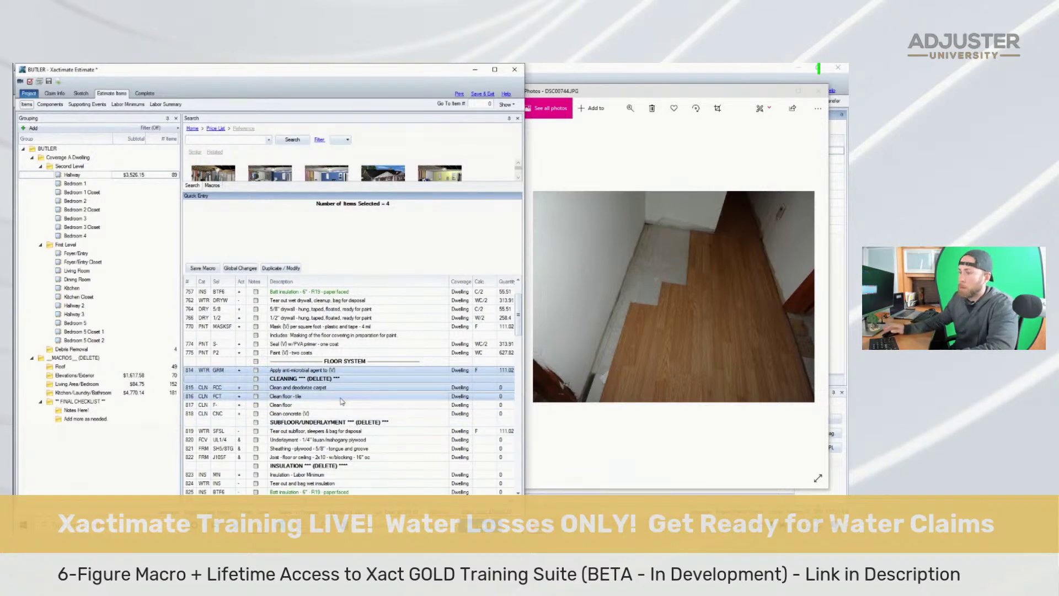
key("Delete")
type("F/2")
key("Return")
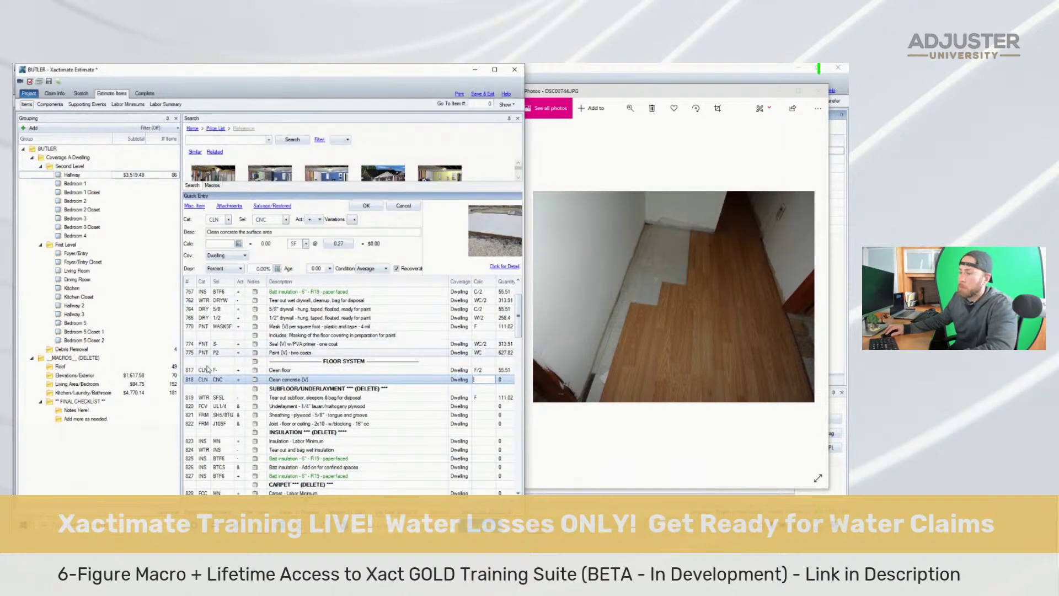
Delete every Hallway line from "Clean concrete" through the wood section's "Tear out non-salv solid/eng. wood flr & bag for disposal" line
left_click(191, 381)
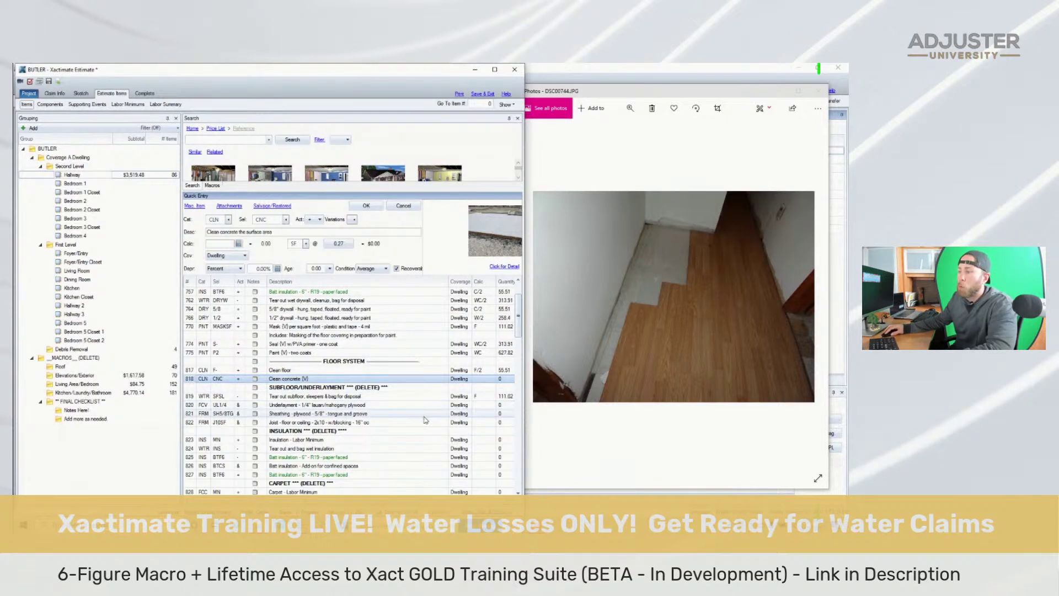
scroll(374, 431, "down", 6)
scroll(375, 431, "down", 5)
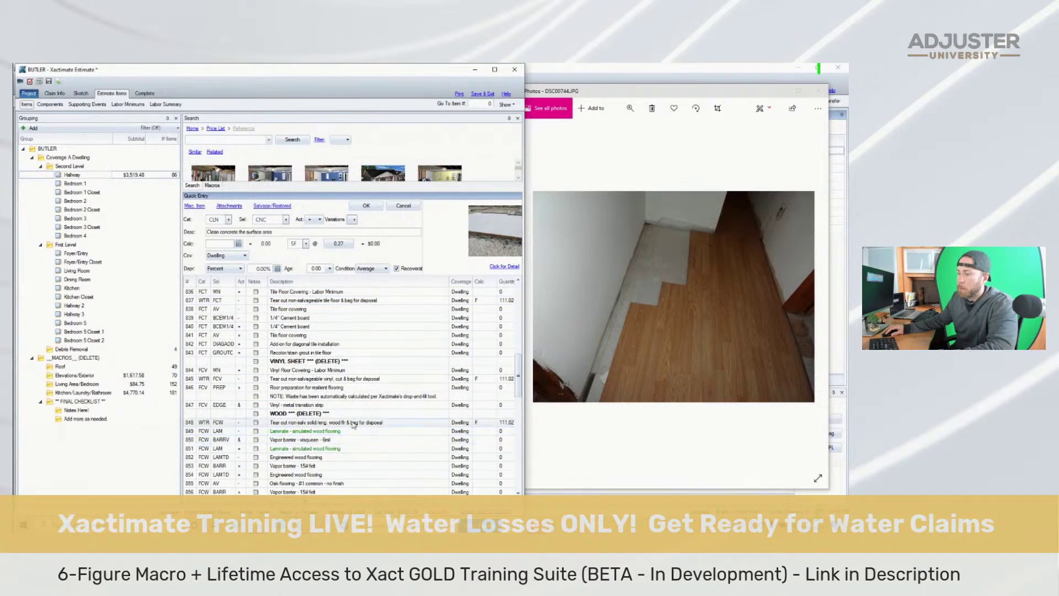
mouse_move(351, 428)
left_mouse_down()
mouse_move(352, 292)
mouse_move(353, 426)
left_mouse_up()
key("Delete")
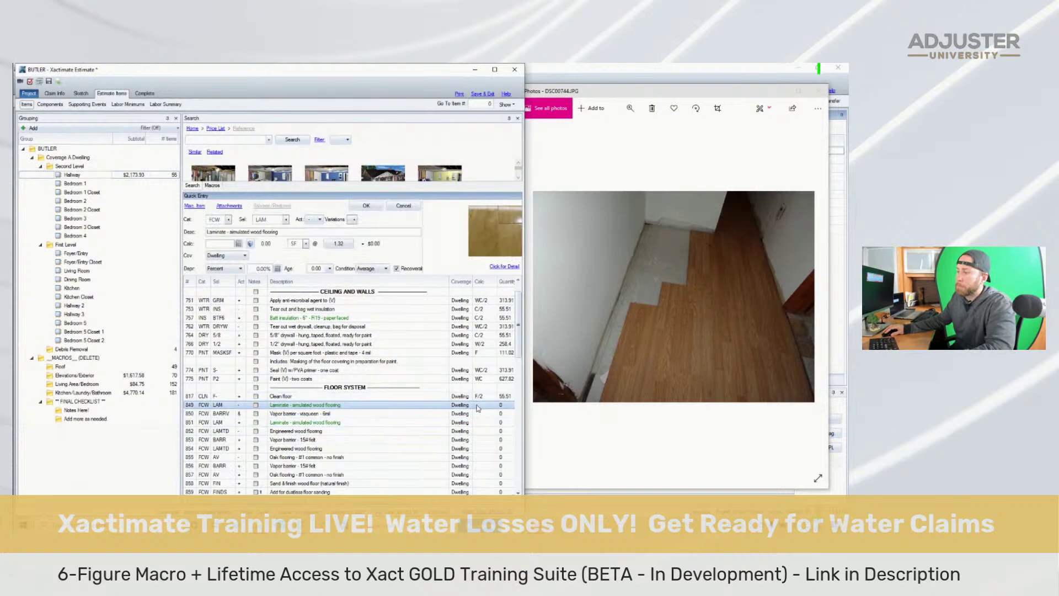
Set the calculation of the Hallway's laminate flooring removal line to F/2
type("F/2")
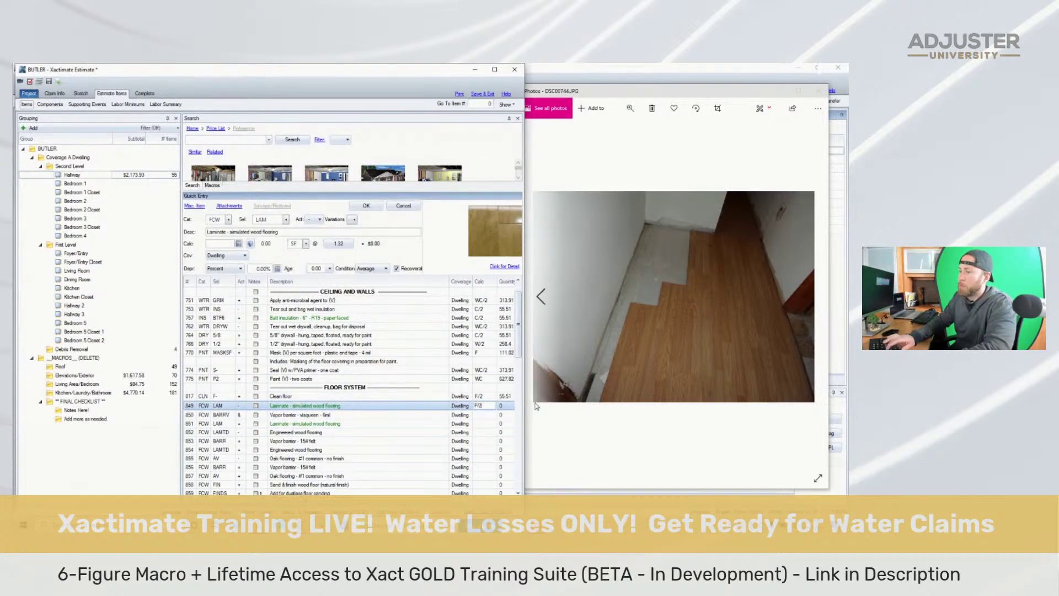
key("Return")
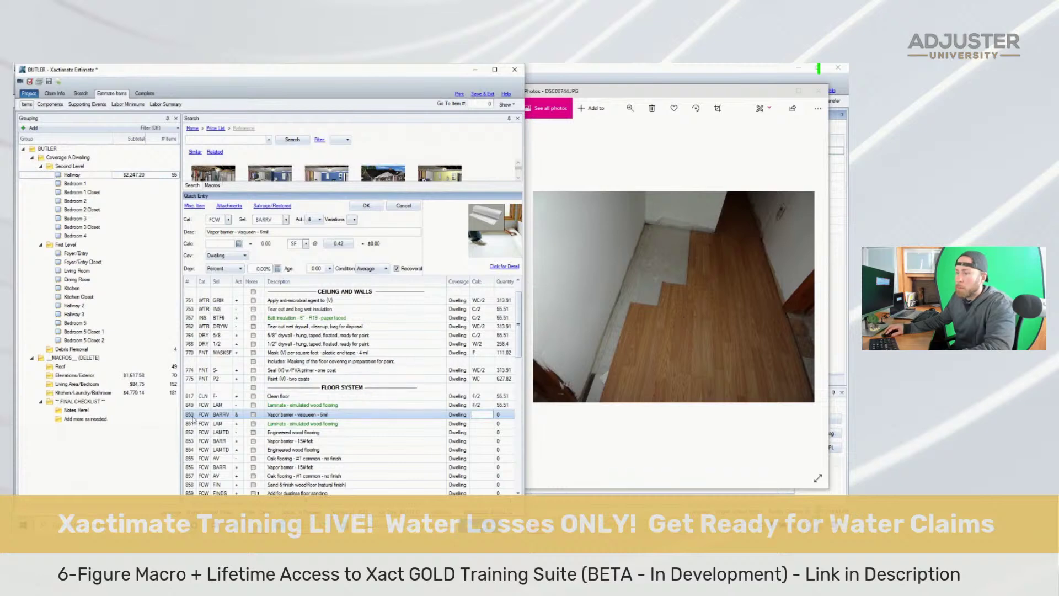
Examine the hallway's laminate and exposed subfloor in photos DSC00744 and DSC00745 for evidence of a vapor barrier
left_click(682, 265)
scroll(680, 261, "up", 2)
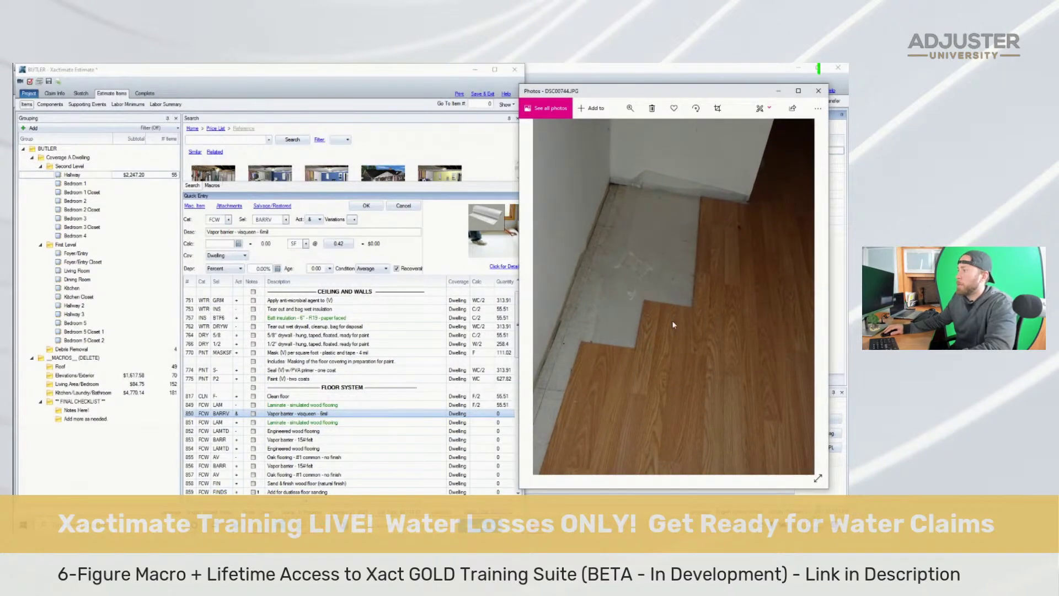
left_click(205, 416)
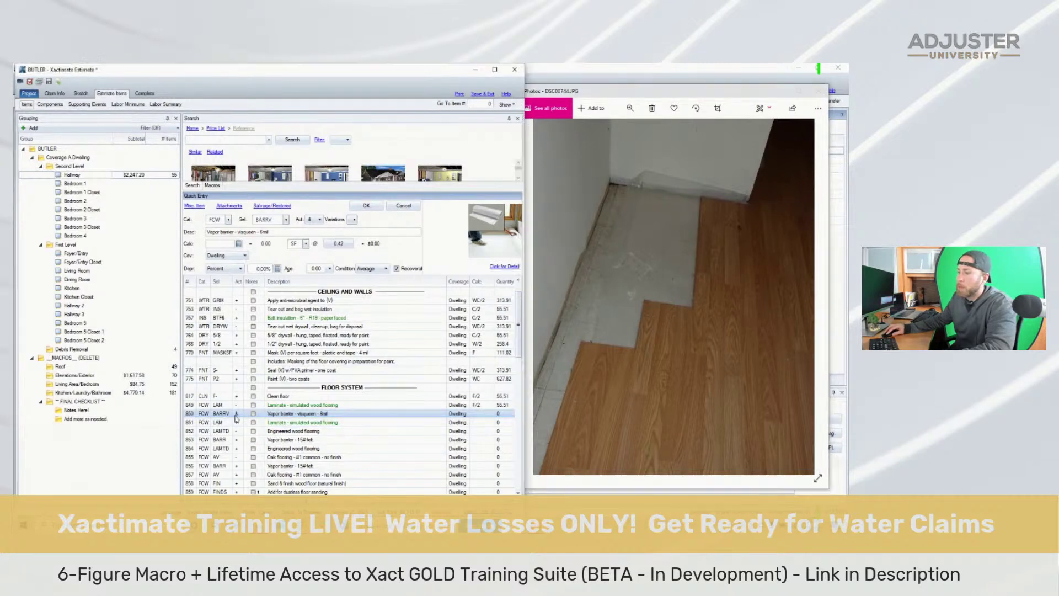
scroll(205, 419, "down", 1)
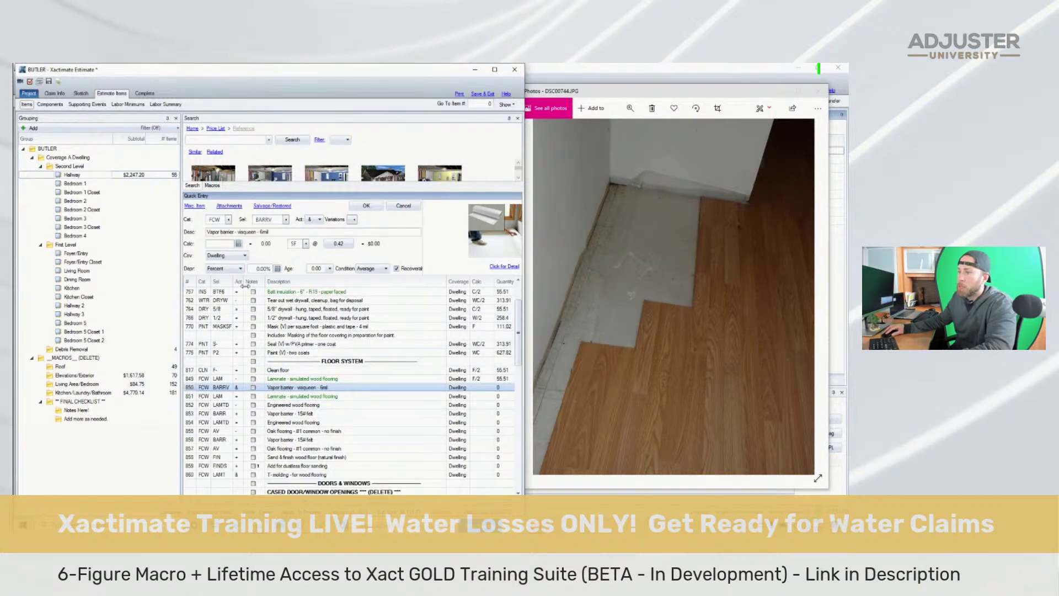
left_click(243, 387)
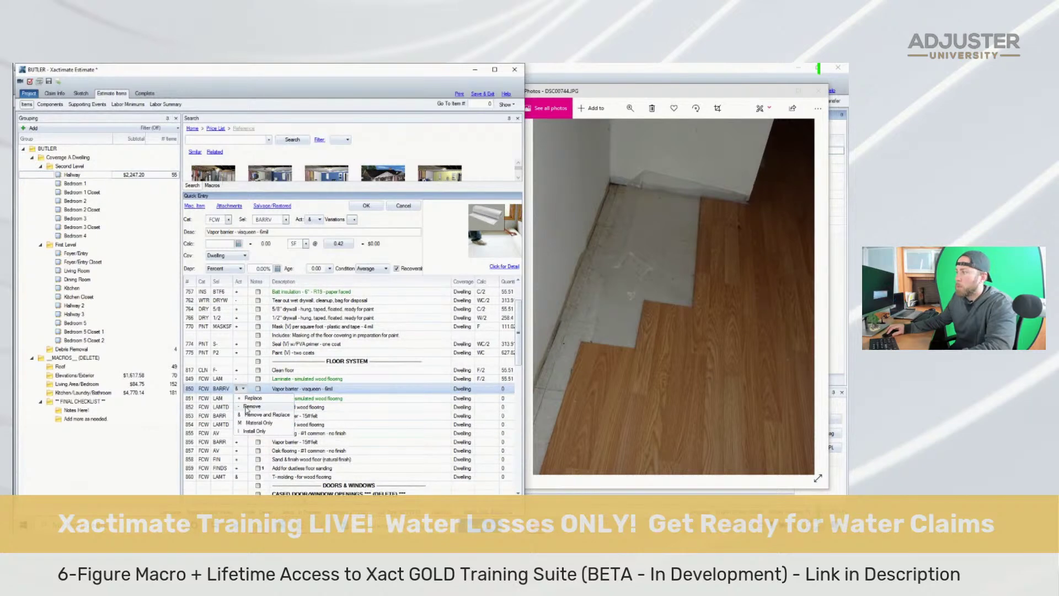
left_click(693, 377)
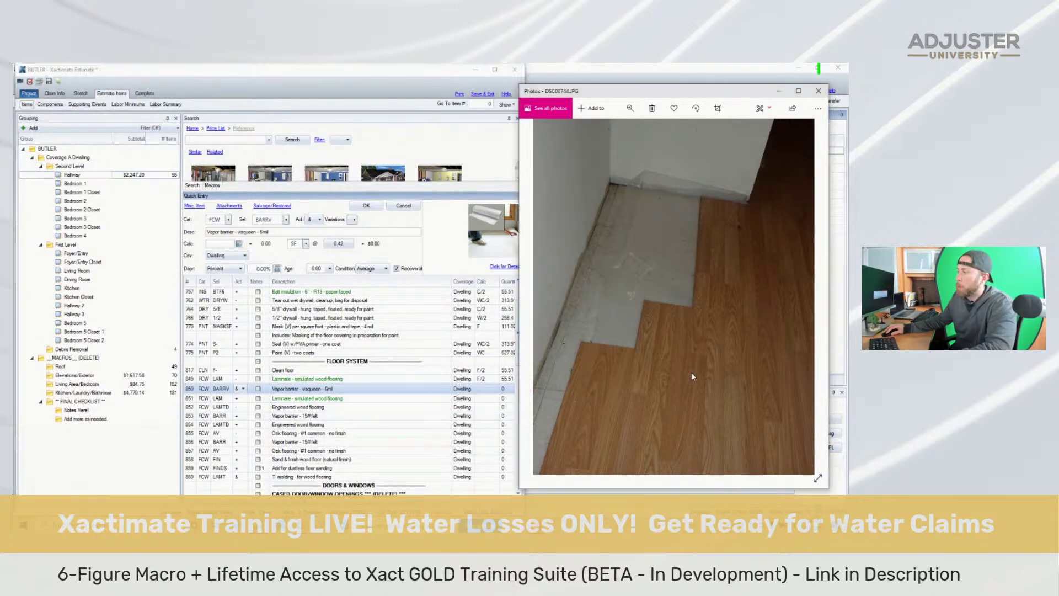
key("Right")
key("Right")
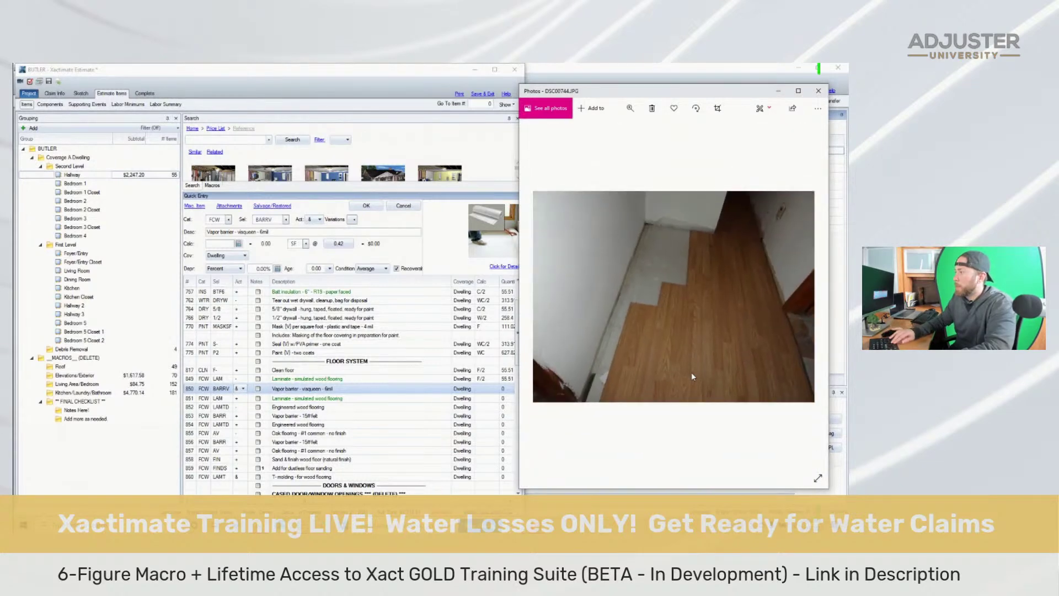
key("Right")
key("Right")
key("Left")
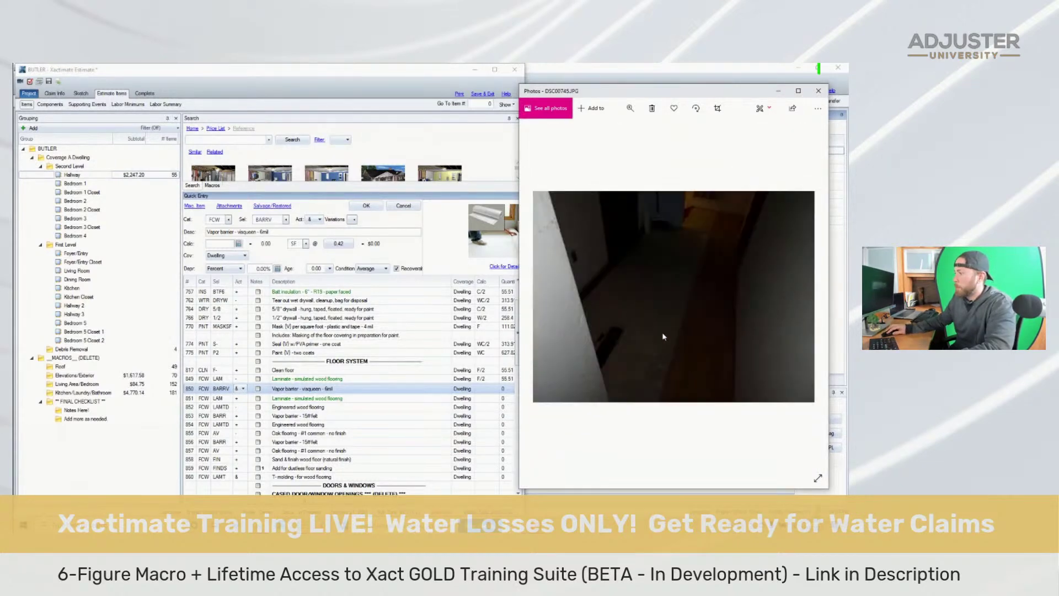
key("Right")
key("Left")
key("Left")
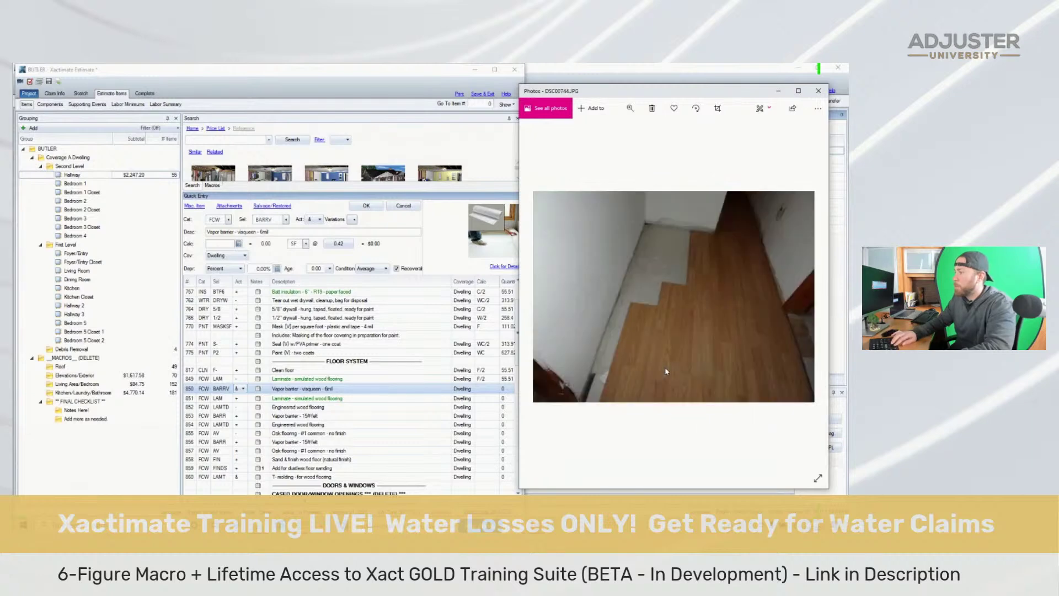
Change the visqueen vapor barrier line's activity to Remove and set its calculation to F/2
left_click(195, 394)
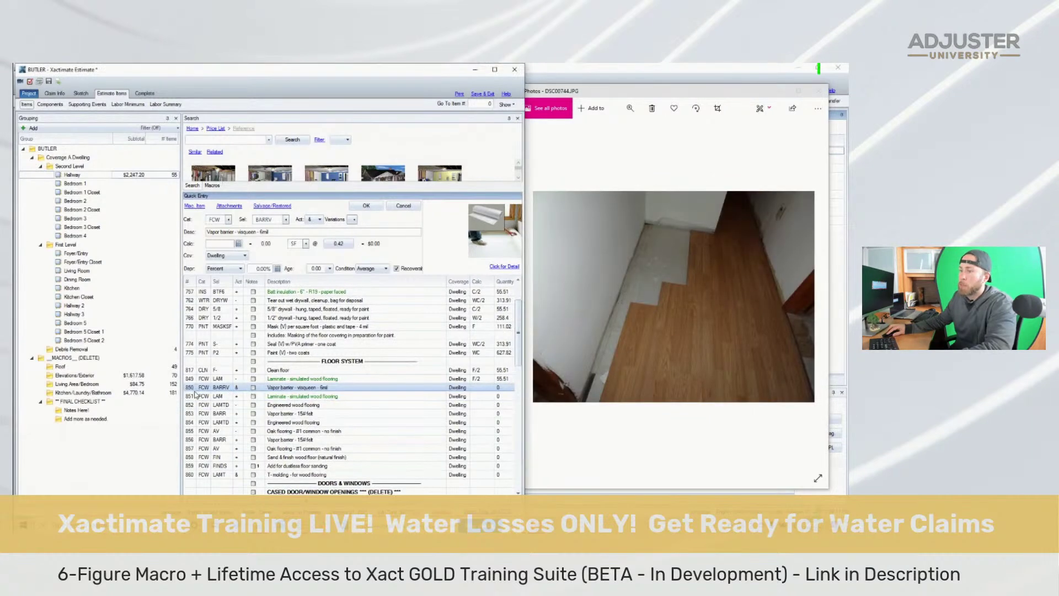
left_click(242, 389)
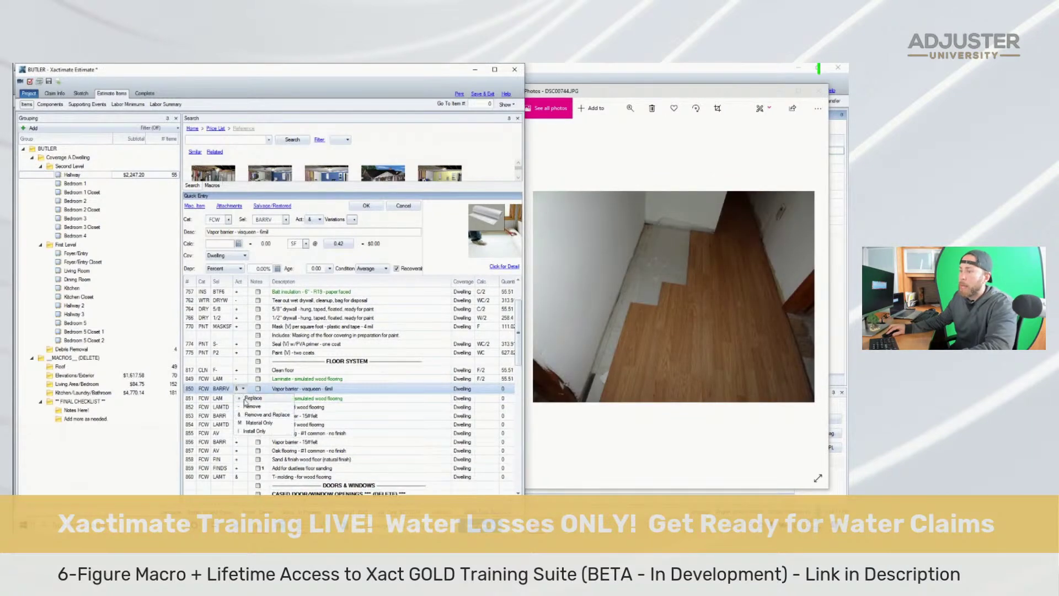
left_click(249, 407)
left_click(475, 387)
type("/2")
key("Return")
left_click(209, 396)
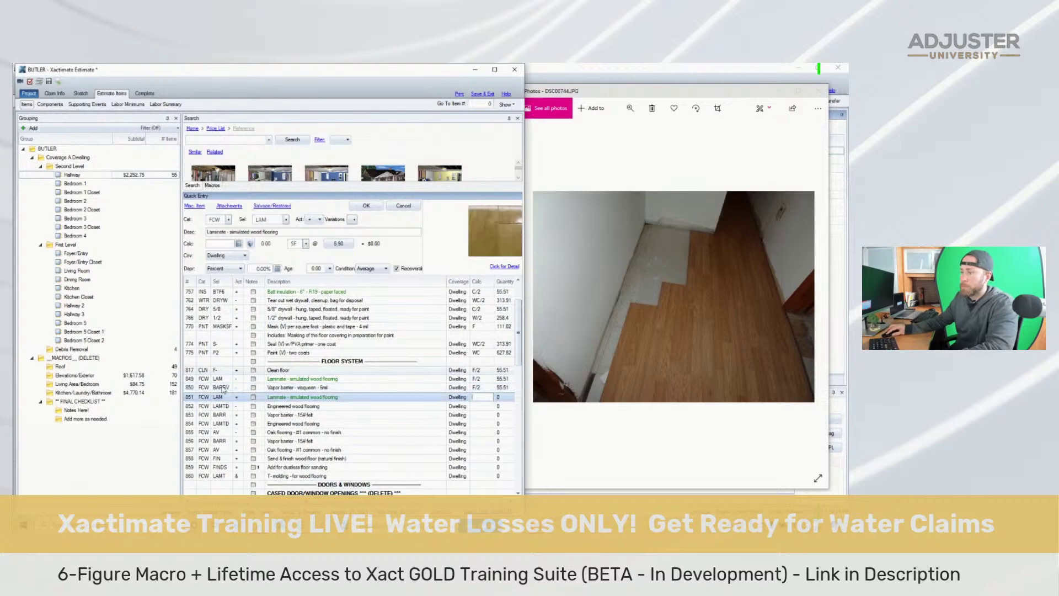
Save the estimate and add a second visqueen vapor barrier line to the Hallway, allowing the duplicate item
left_click(191, 387)
left_click(48, 82)
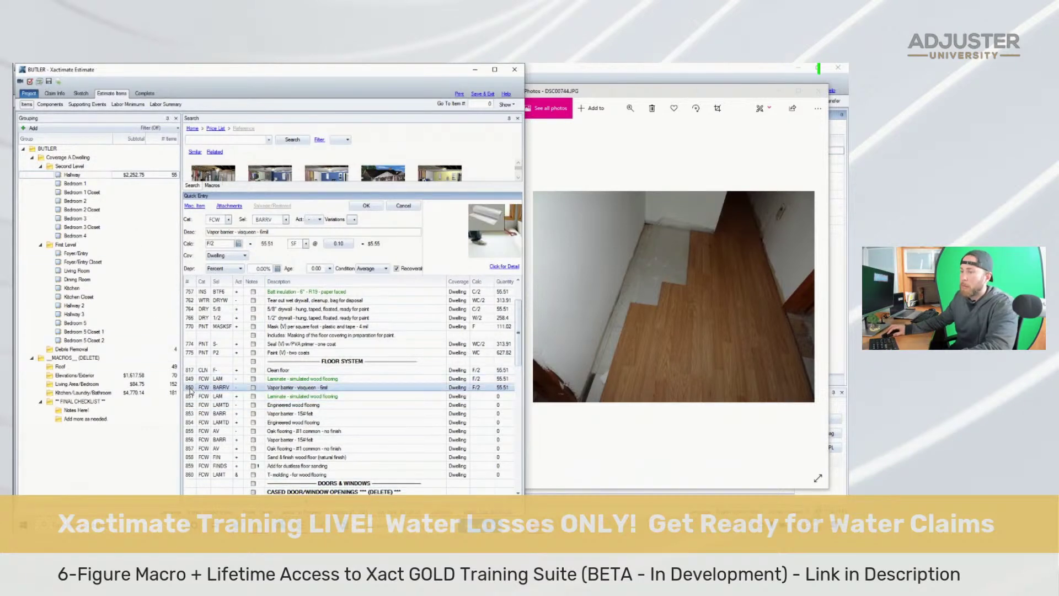
key("Return")
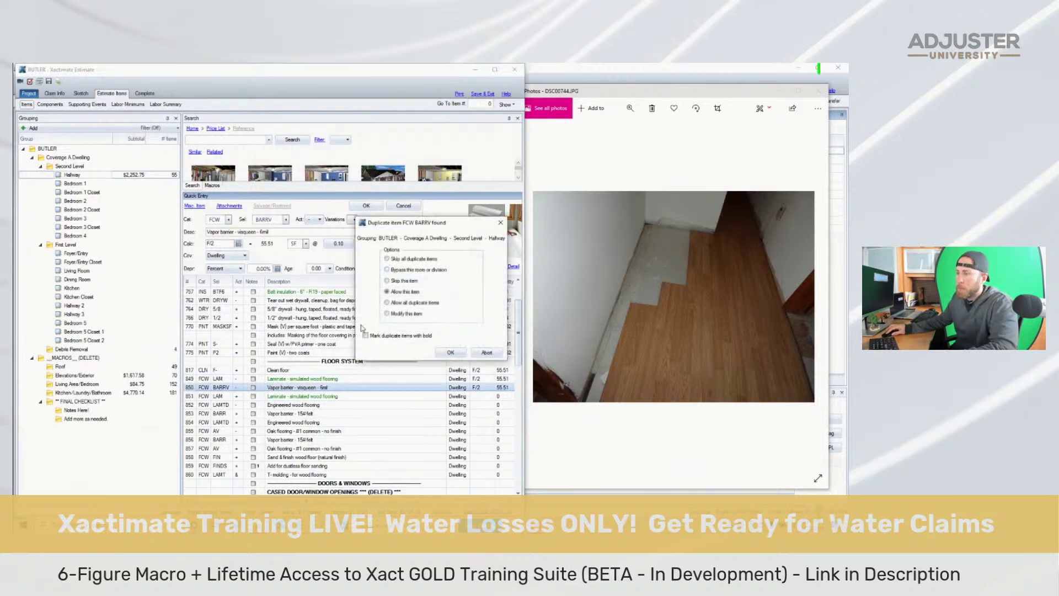
left_click(448, 352)
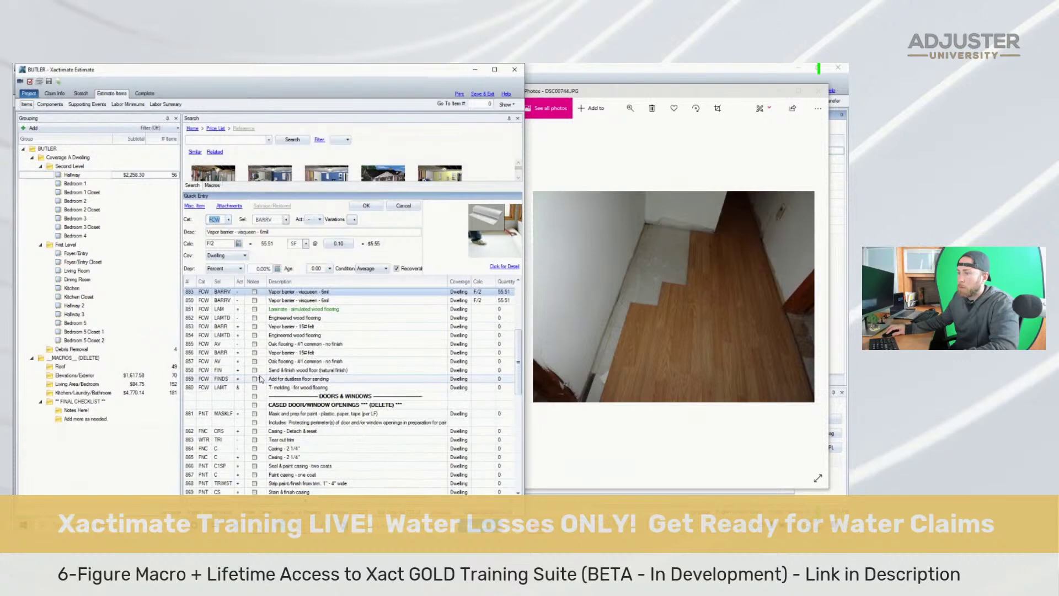
Change the lower of the two visqueen vapor barrier lines to Replace and set its calculation to F
left_click(241, 353)
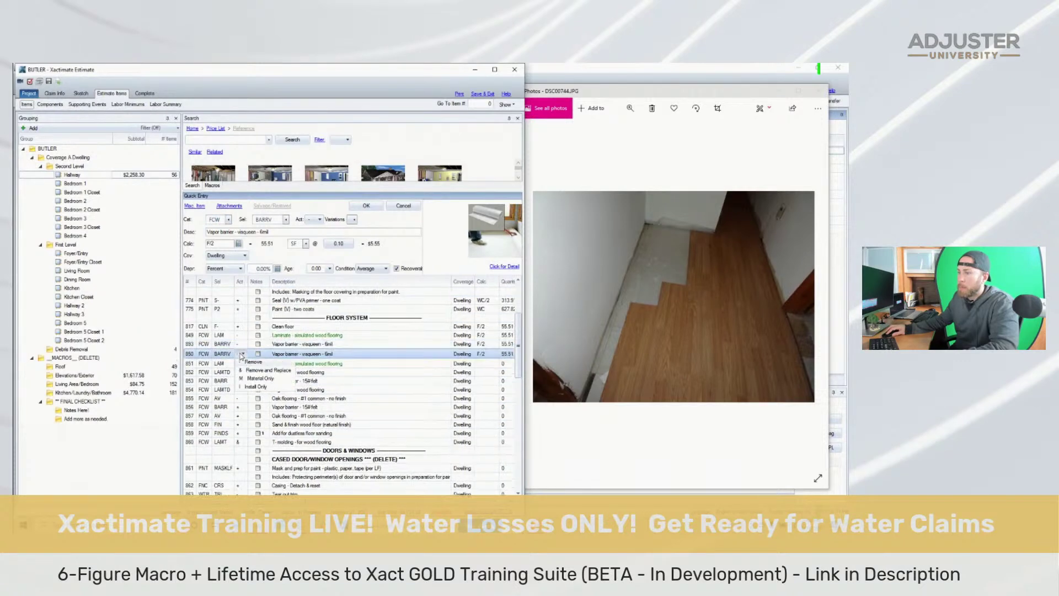
left_click(254, 360)
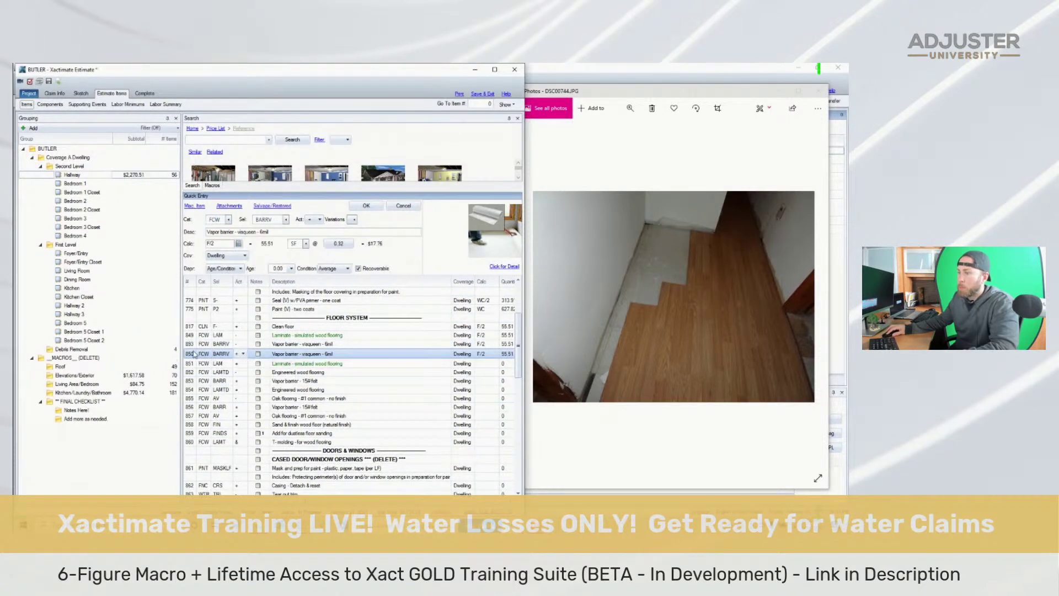
left_click(214, 356)
left_click(488, 355)
type("F")
key("Return")
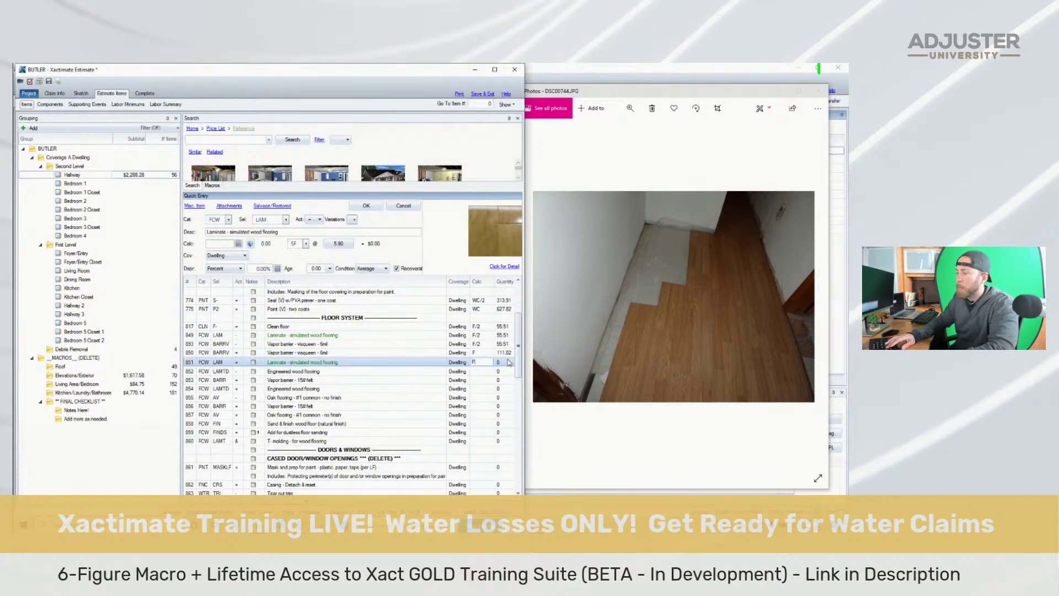
Set the laminate replacement line's calculation to F and delete the lines from Engineered wood flooring through T-molding for wood flooring
key("Return")
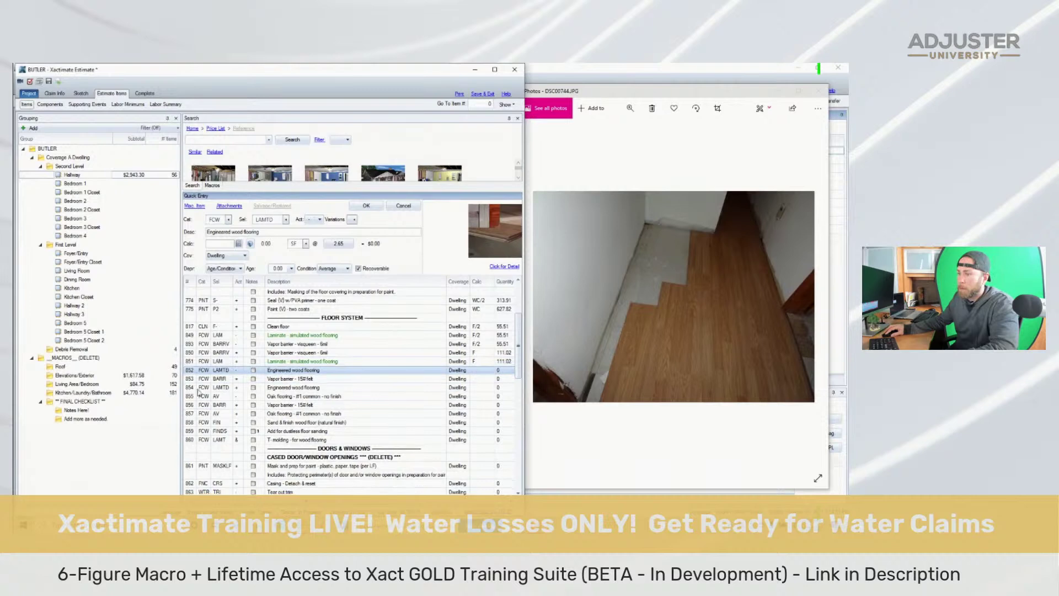
left_click(335, 439, "shift")
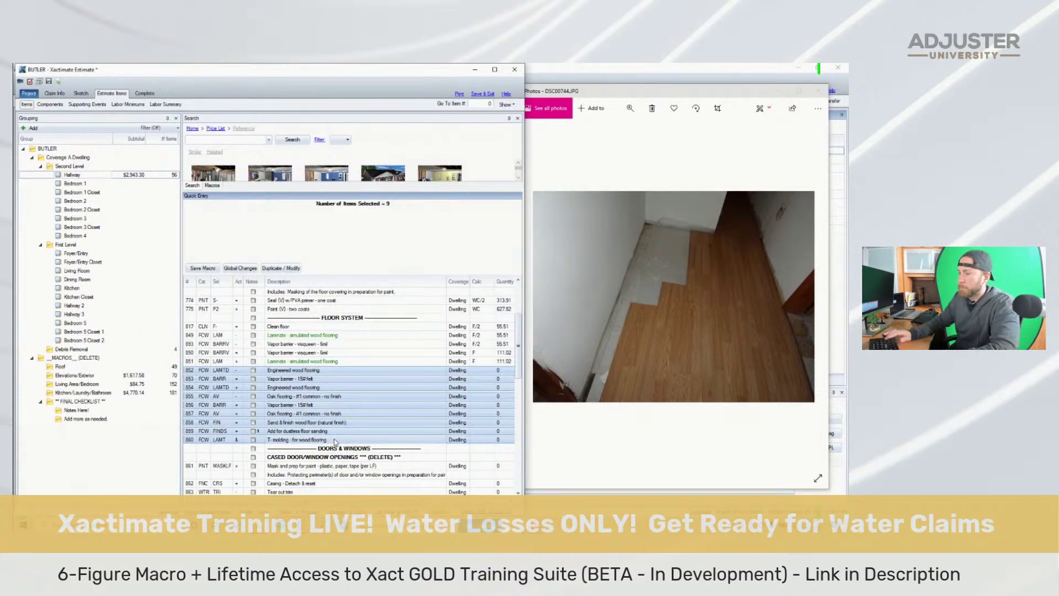
key("Delete")
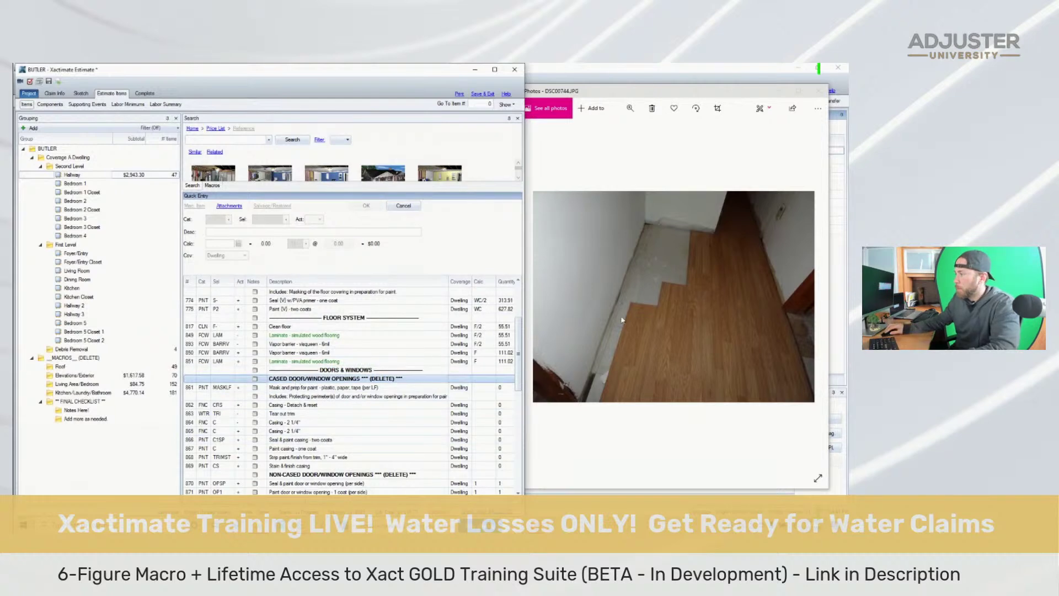
Examine the hallway's door openings and their wood casing up close in photos DSC00746 and DSC00747
left_click(643, 302)
key("Left")
key("Right")
key("Right")
key("Right")
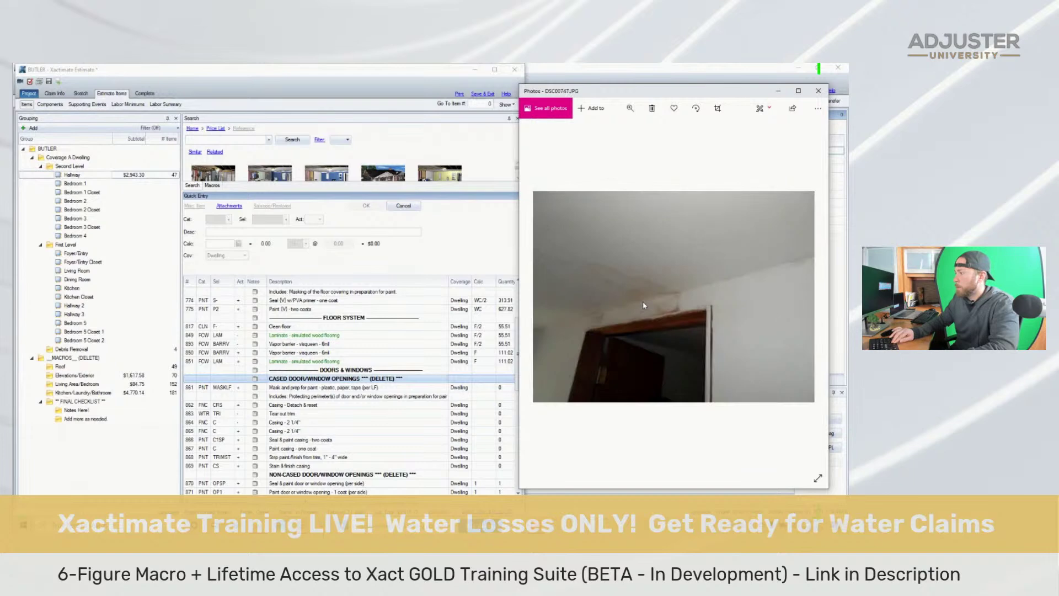
key("Right")
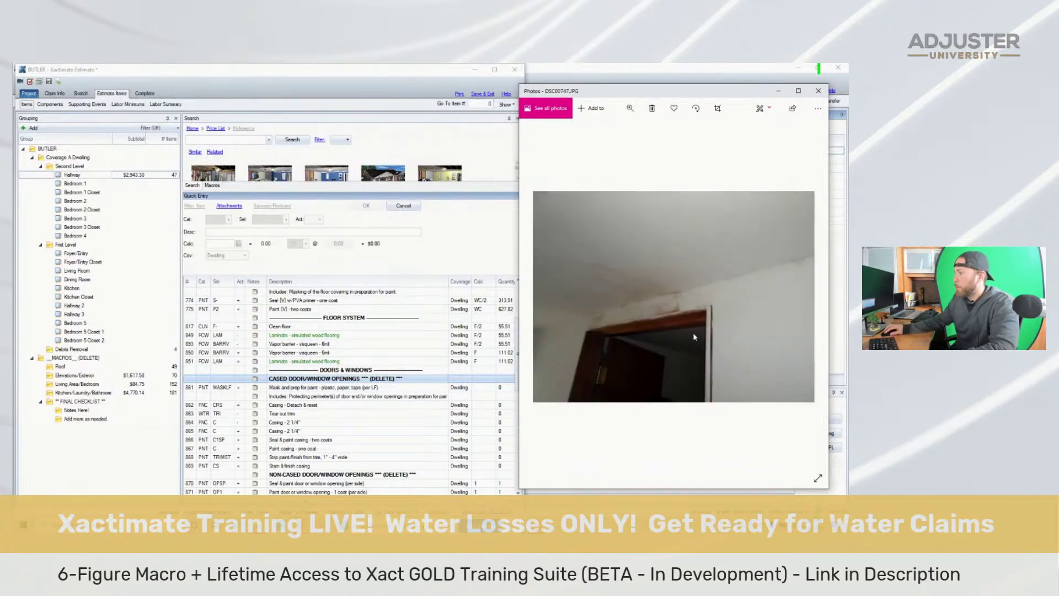
scroll(711, 339, "up", 3)
scroll(711, 430, "up", 1)
scroll(689, 408, "down", 2)
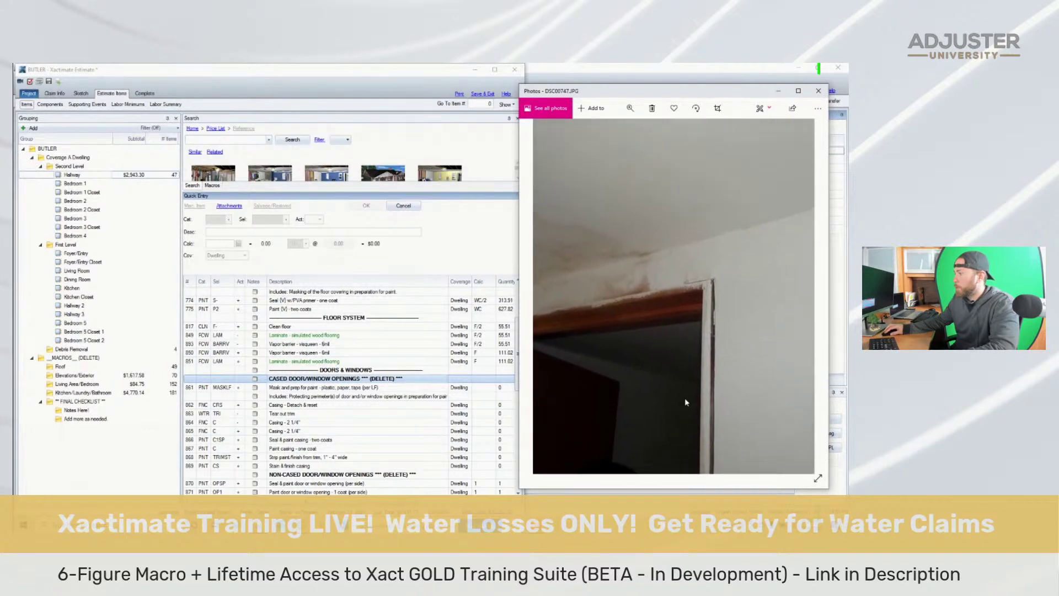
scroll(651, 287, "down", 1)
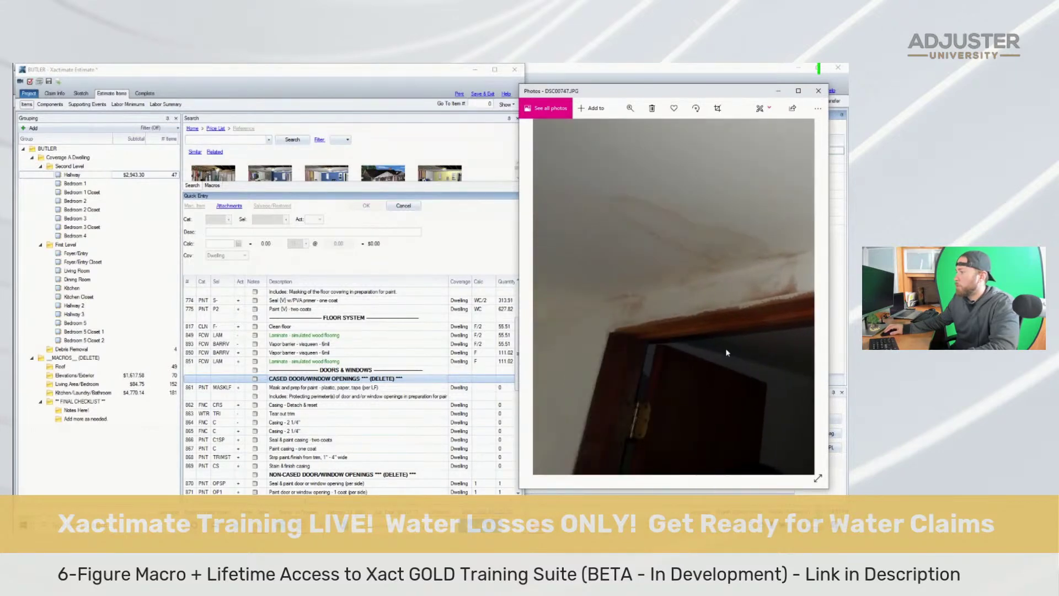
scroll(671, 348, "down", 2)
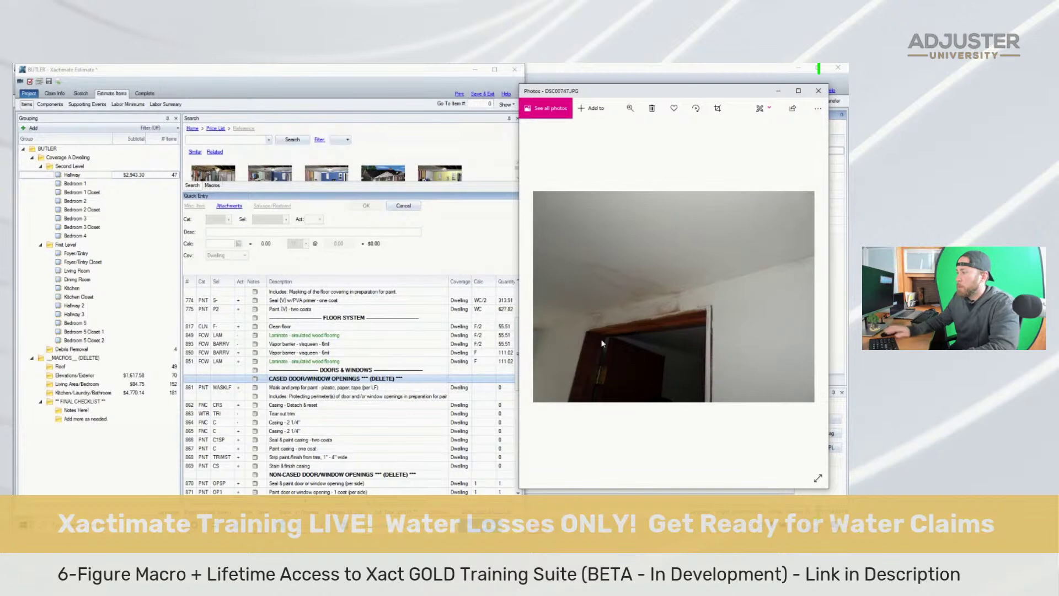
key("Left")
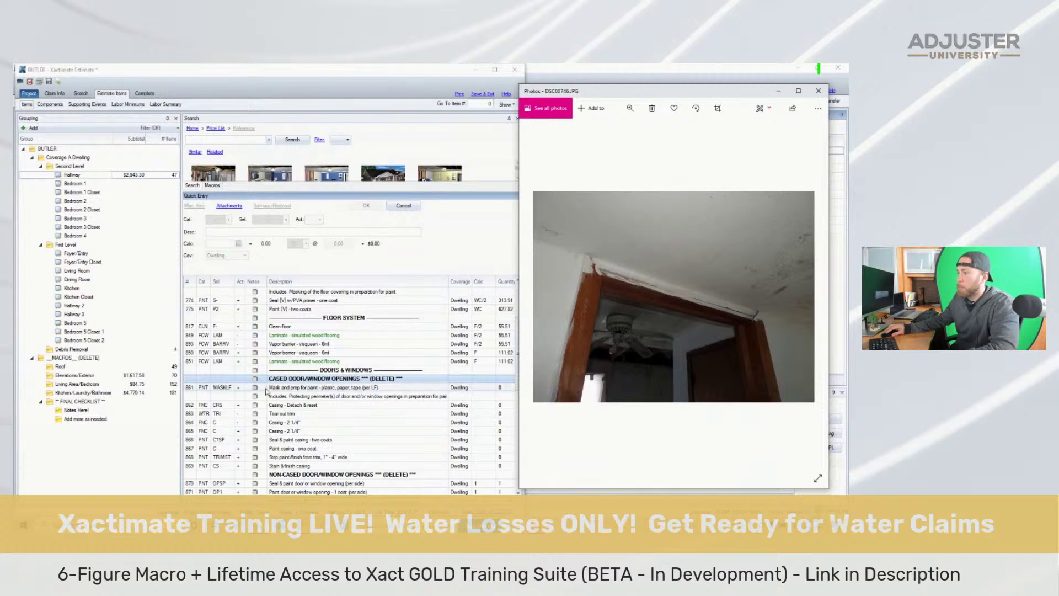
Set the calculation of the cased openings' "Mask and prep for paint - plastic, paper, tape (per LF)" line to 17
left_click(331, 381)
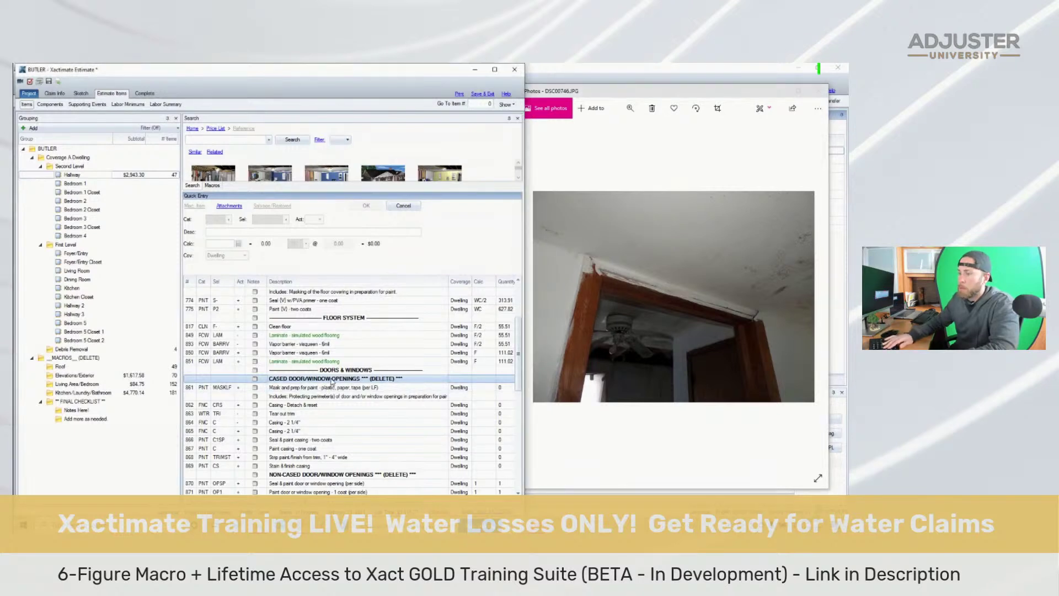
left_click(350, 387)
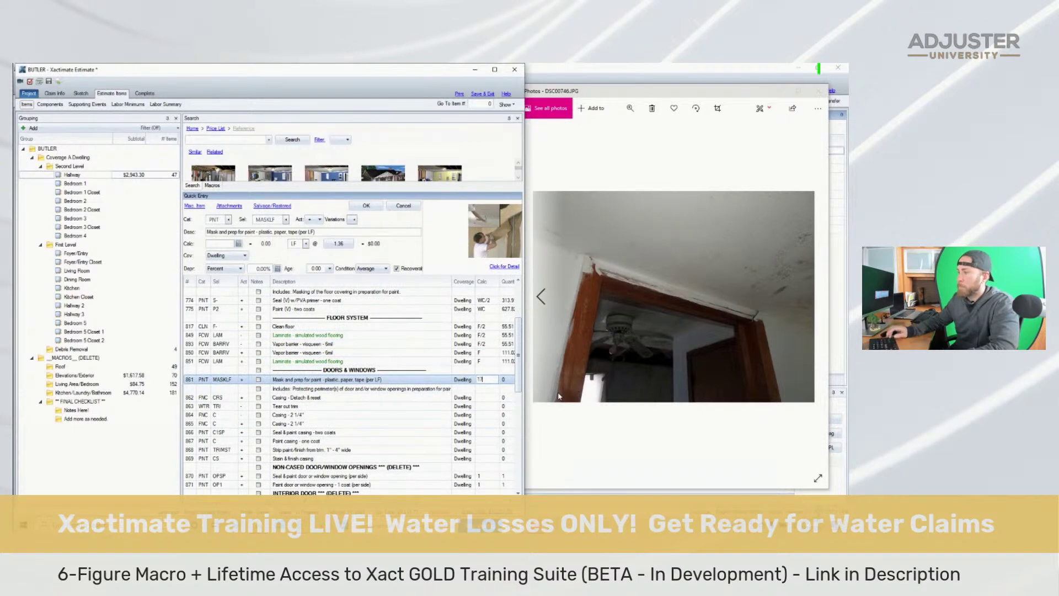
key("Return")
Review hallway photos DSC00739 through DSC00743 for the number and condition of the cased door openings
left_click(689, 339)
key("Left")
key("Left")
key("Left")
key("Left")
key("Left")
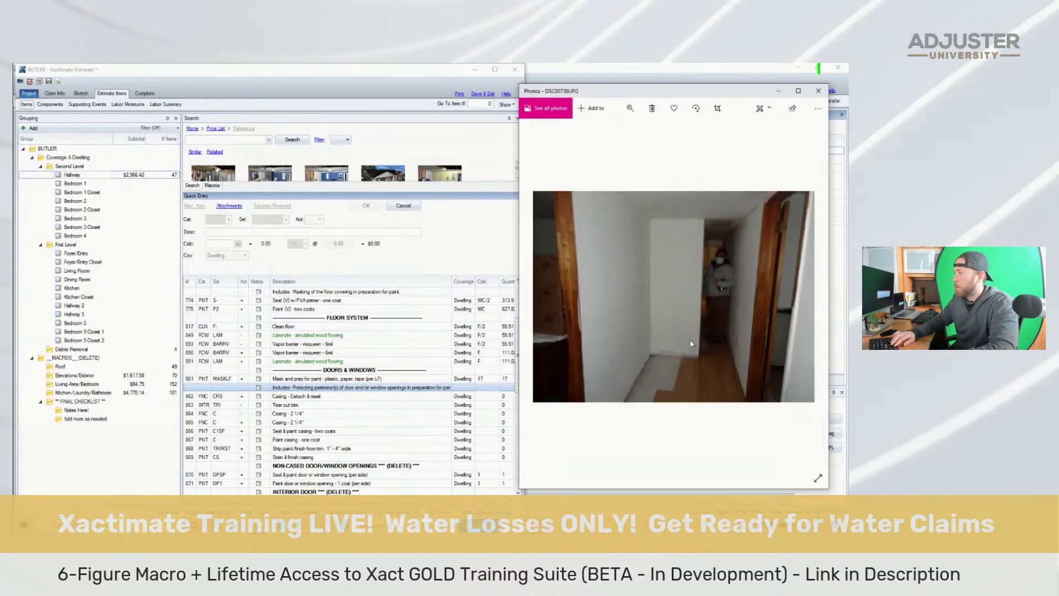
key("Right")
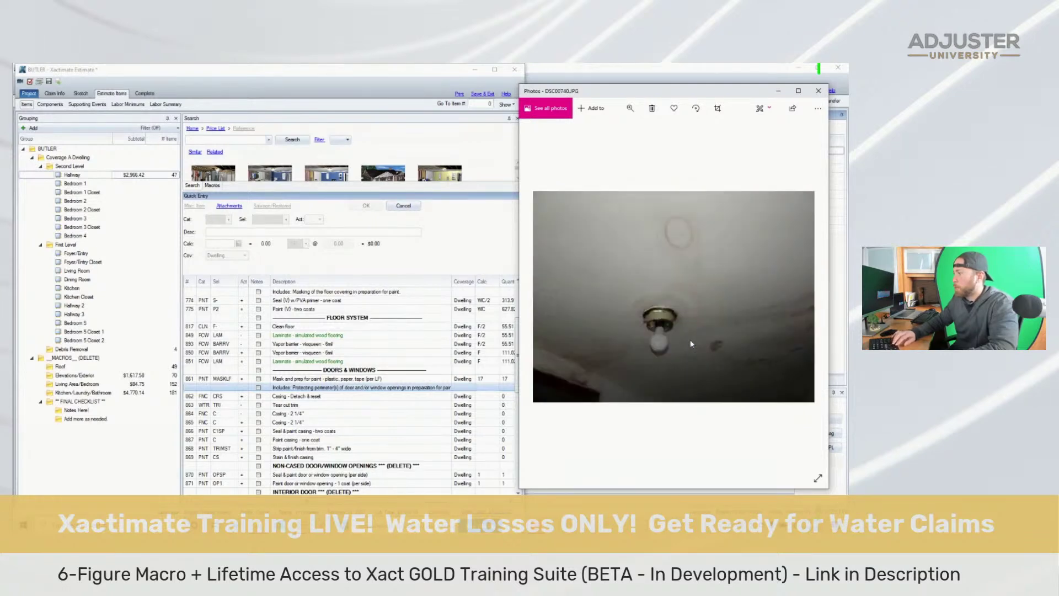
key("Right")
key("Right")
key("Right")
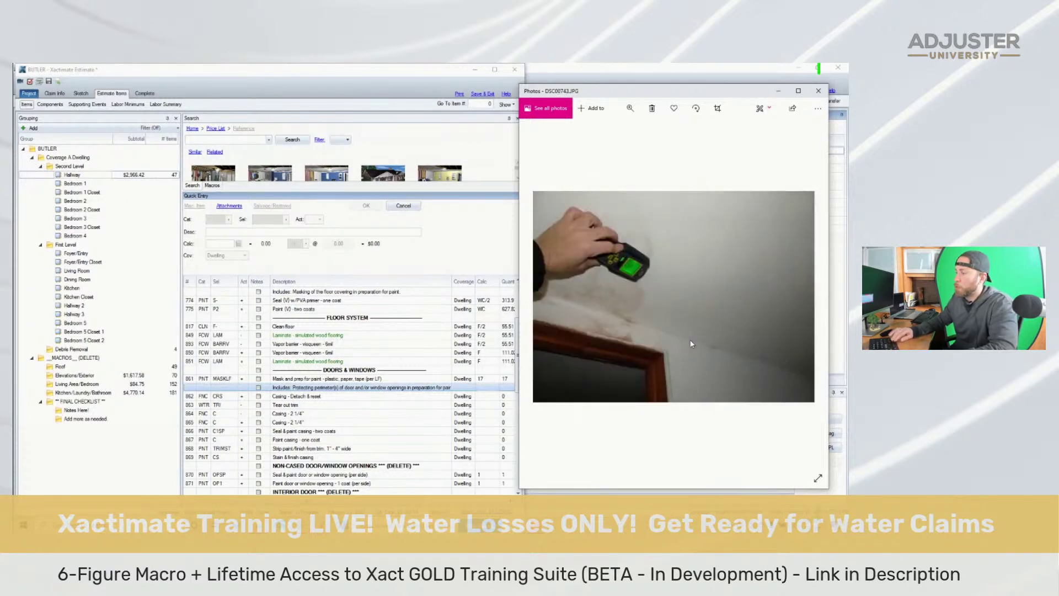
left_click(479, 390)
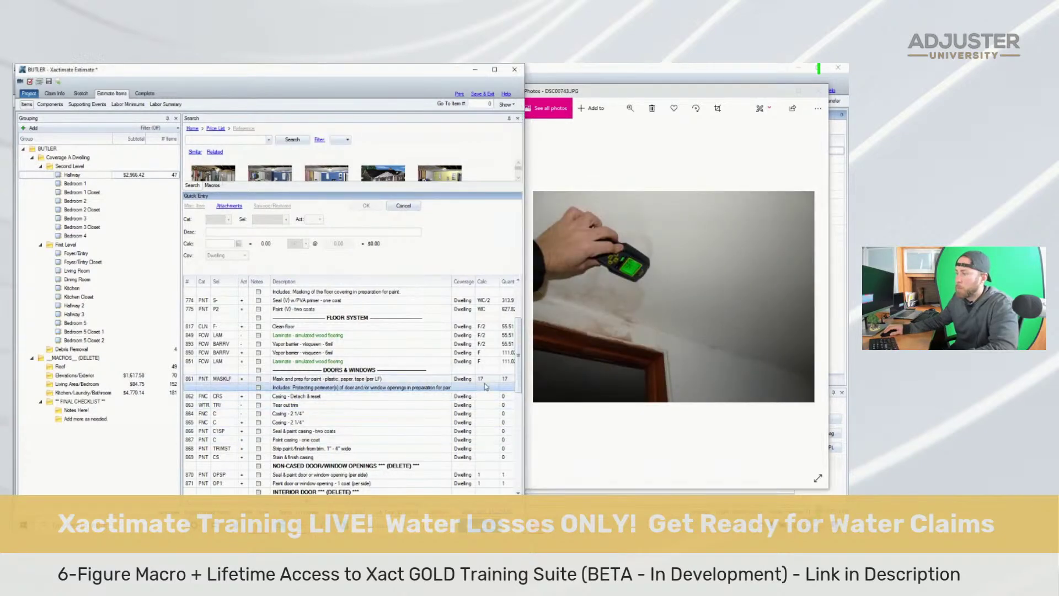
left_click(614, 346)
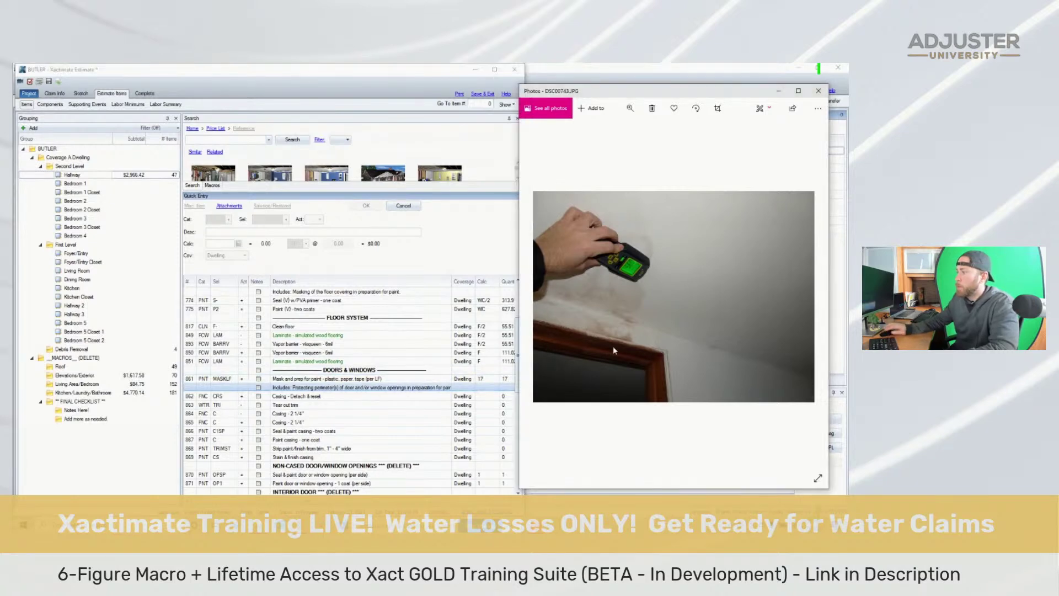
Check the cased opening in photo DSC00746 and delete the "Casing - Detach & reset" and "Tear out trim" lines
key("Right")
key("Right")
key("Right")
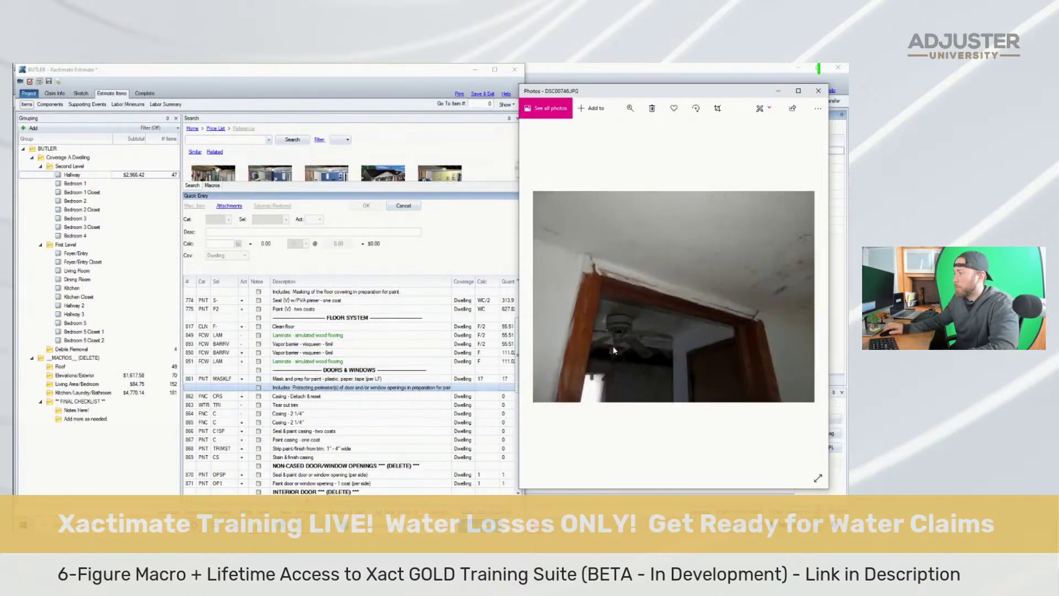
left_click(193, 397)
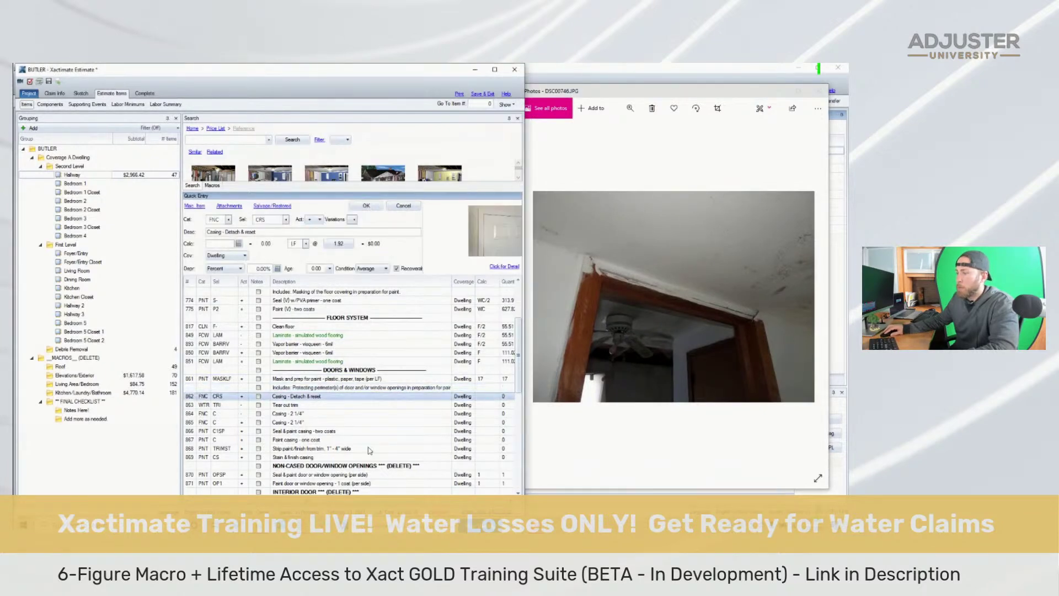
left_click(189, 404)
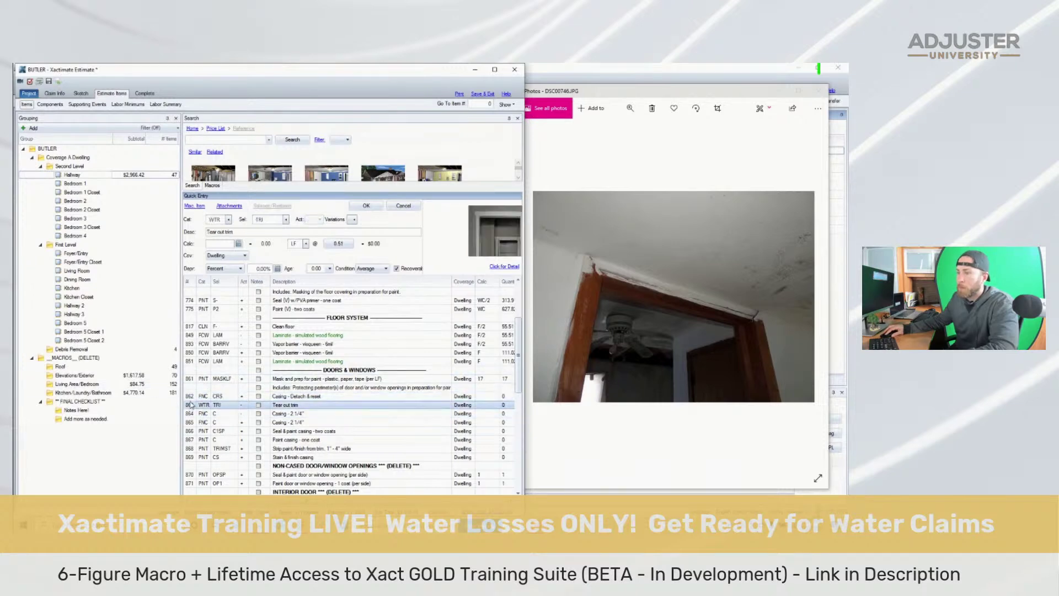
left_click(189, 397)
left_click(190, 405, "ctrl")
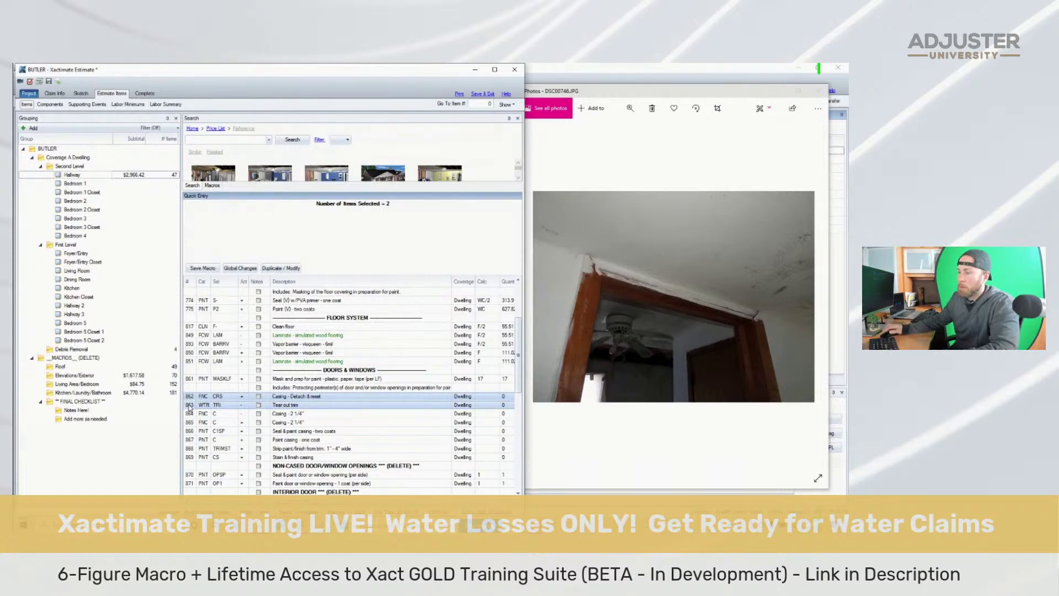
key("Delete")
Set the 2 1/4" casing removal line's calculation to 14 and change its selector to C+ (stain grade)
left_click(490, 397)
type("14")
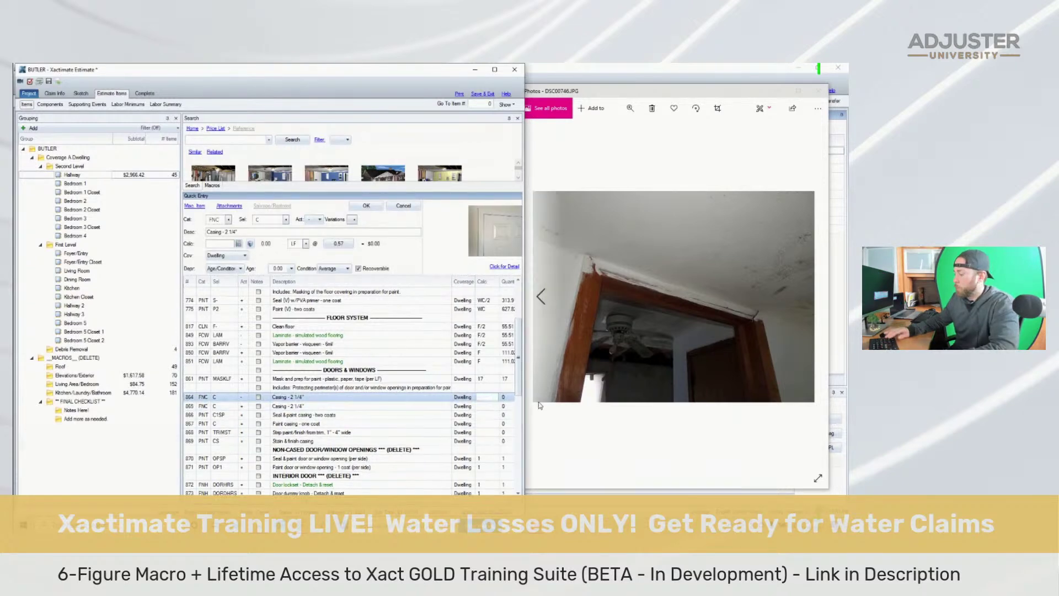
key("Return")
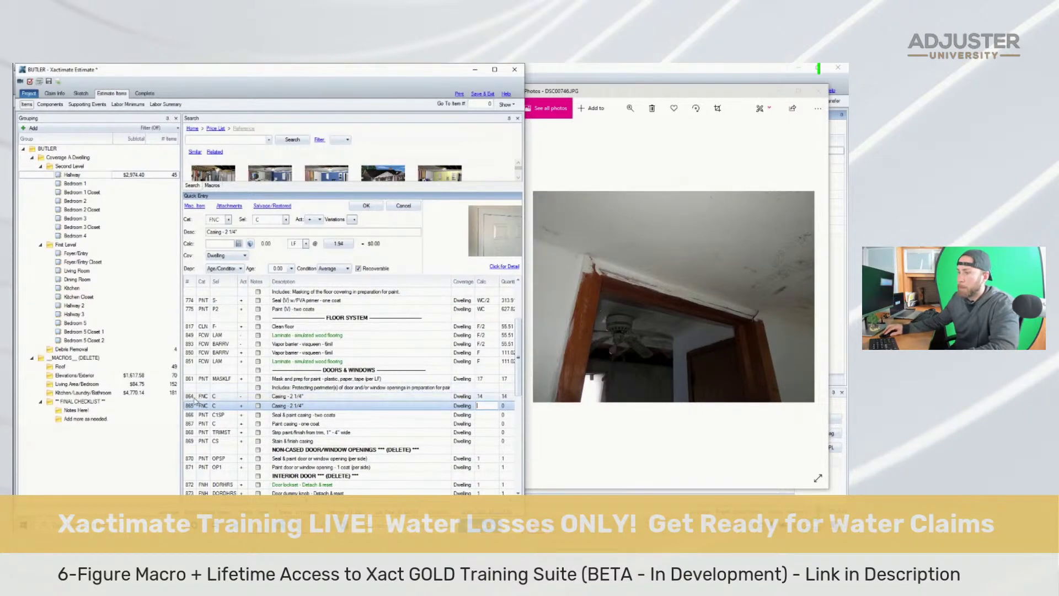
left_click(319, 396)
left_click(273, 220)
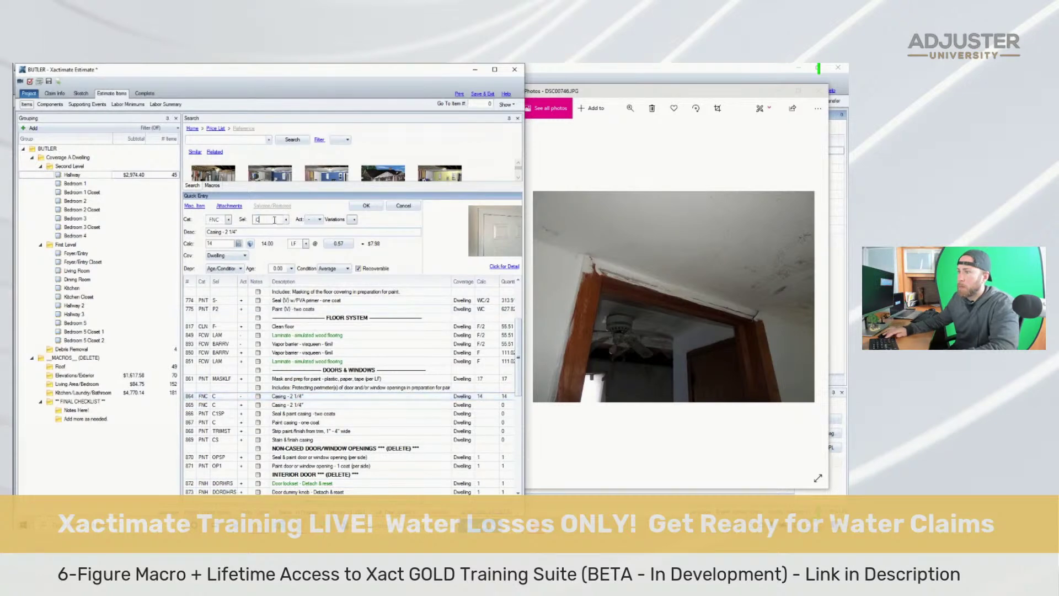
type("+")
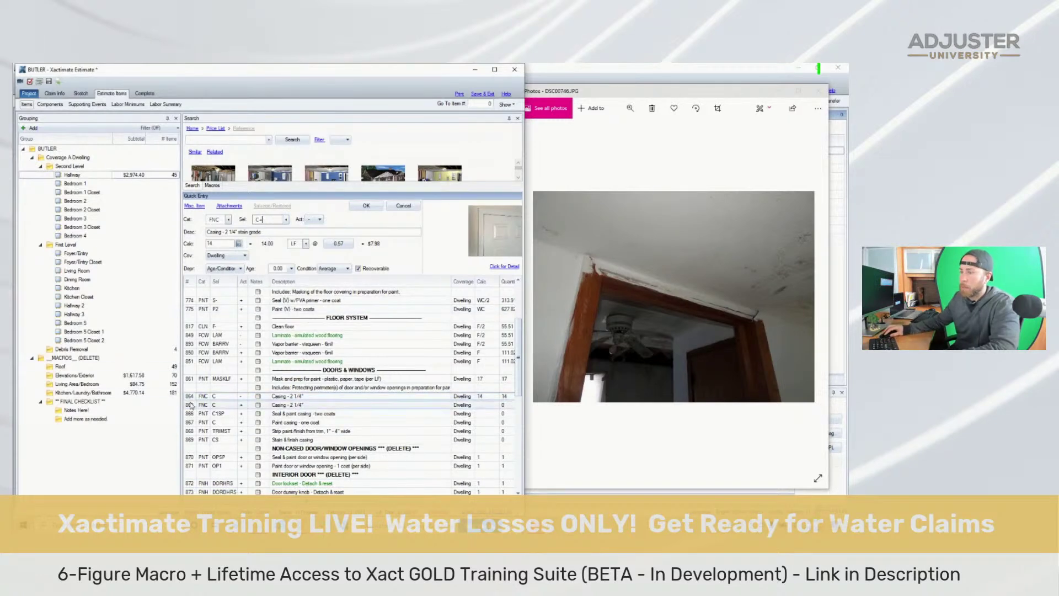
Change the 2 1/4" casing replacement line's selector to C+ (stain grade) and set its calculation to 17
left_click(192, 405)
left_click(259, 219)
type("+")
left_click(201, 406)
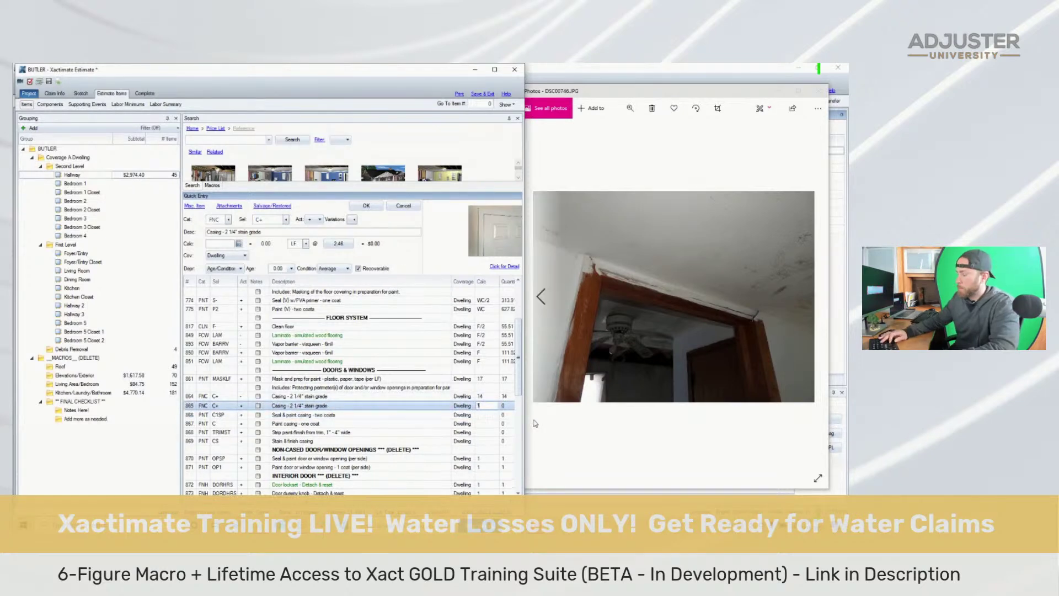
Delete the casing seal & paint, one-coat paint and strip-finish lines, and set "Stain & finish casing" to 17
left_click(478, 414)
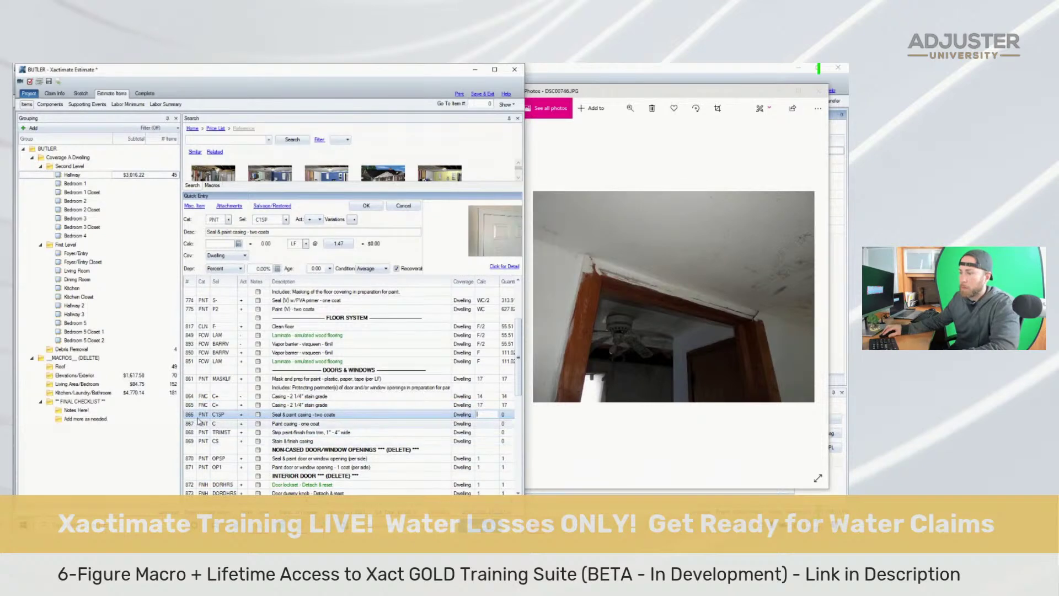
left_click(193, 436, "shift")
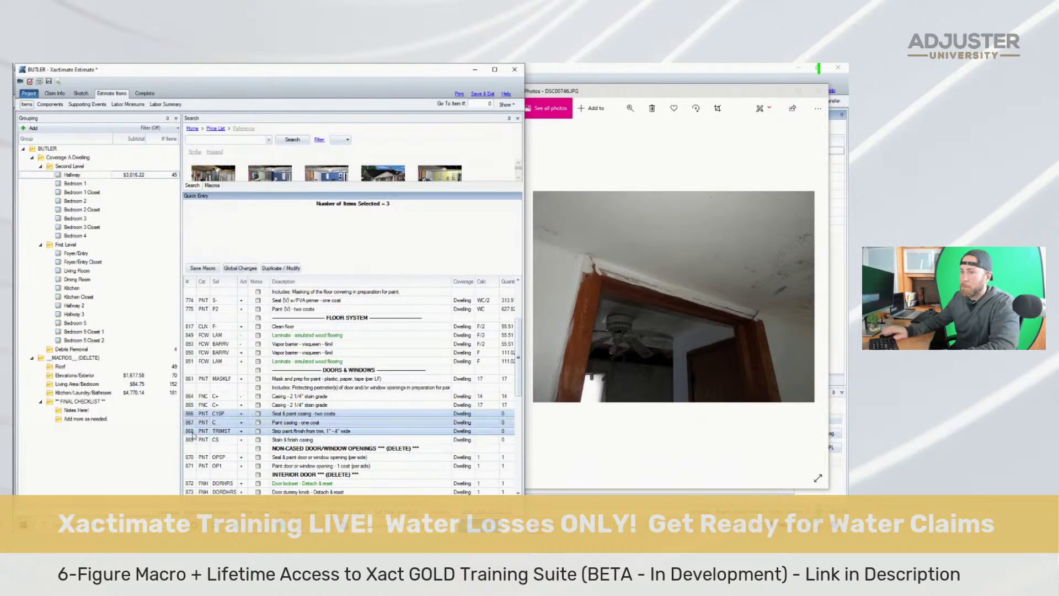
key("Delete")
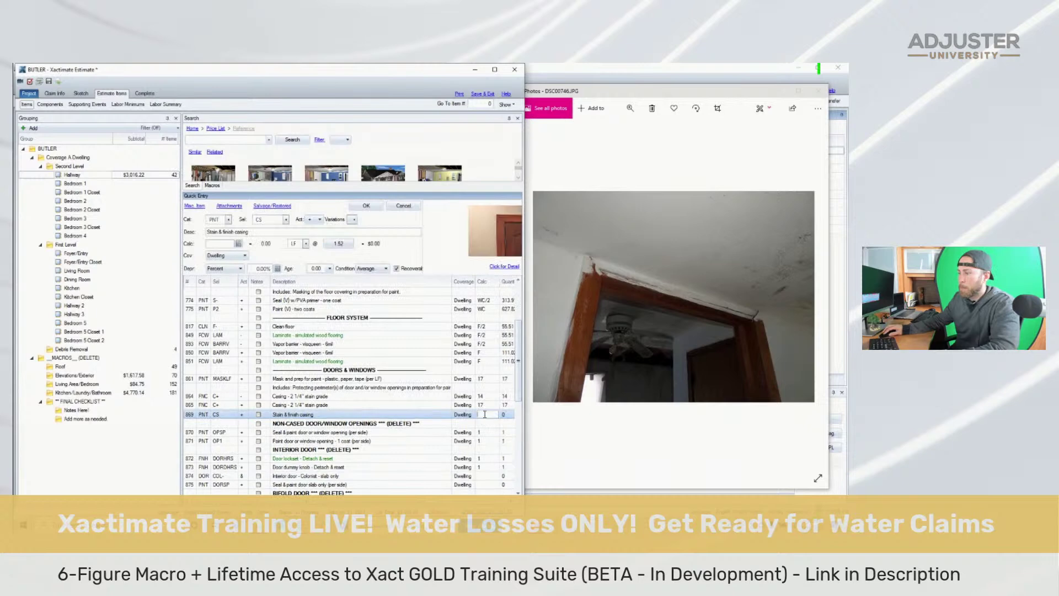
key("Return")
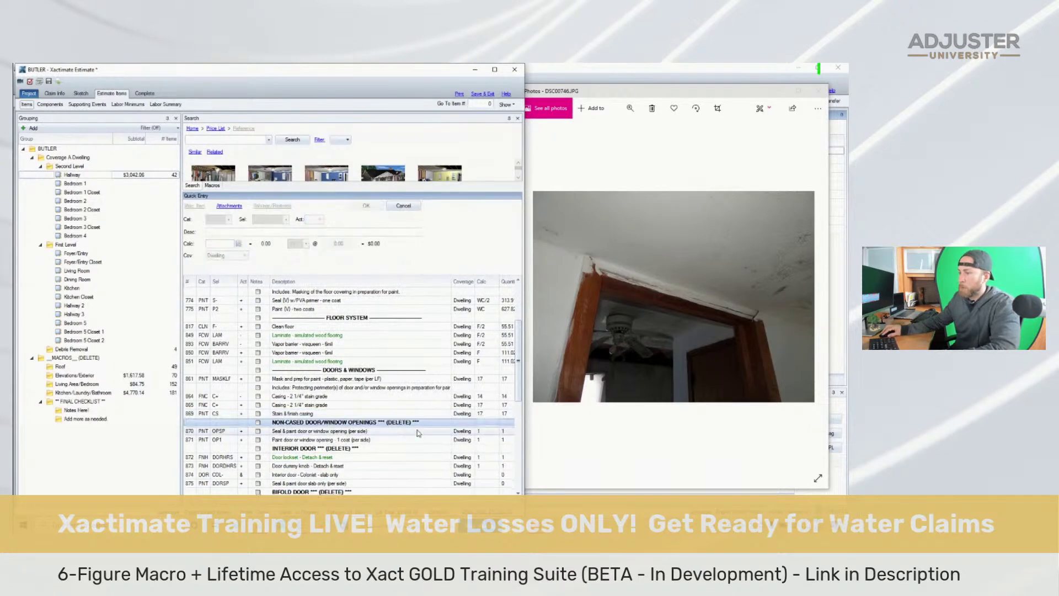
After checking the next photos, delete the lines from Non-cased door/window openings through "Additional charge for a retrofit window"
left_click(640, 358)
key("Right")
key("Right")
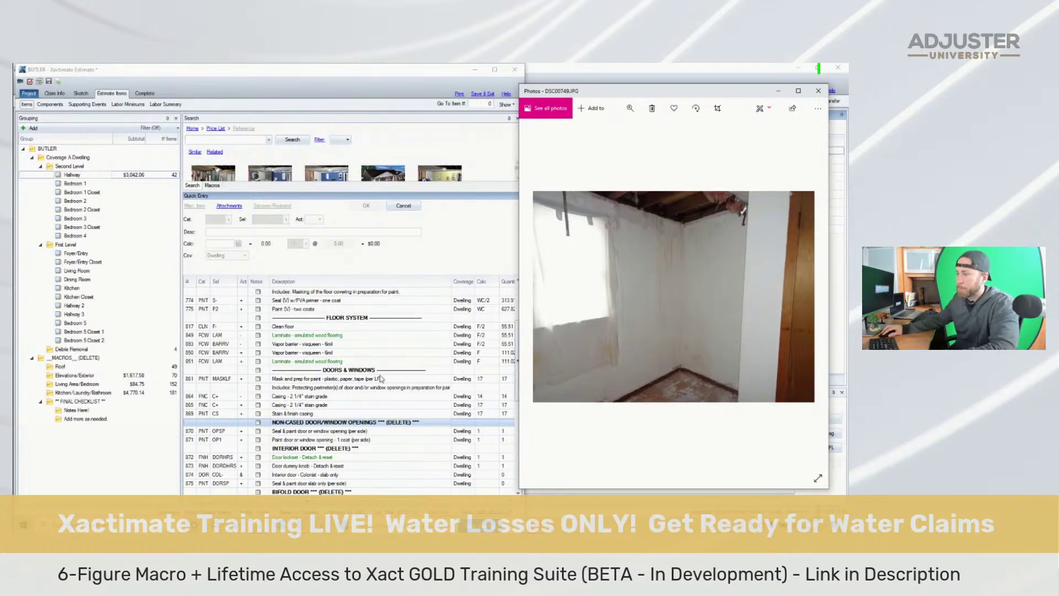
left_click(353, 424)
scroll(353, 425, "down", 9)
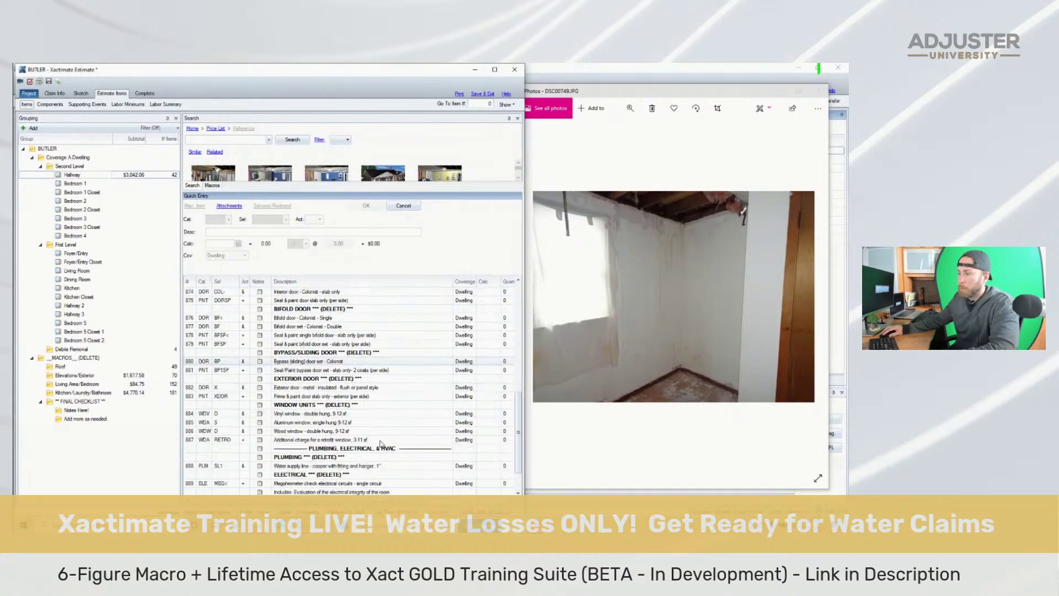
left_click(375, 399, "shift")
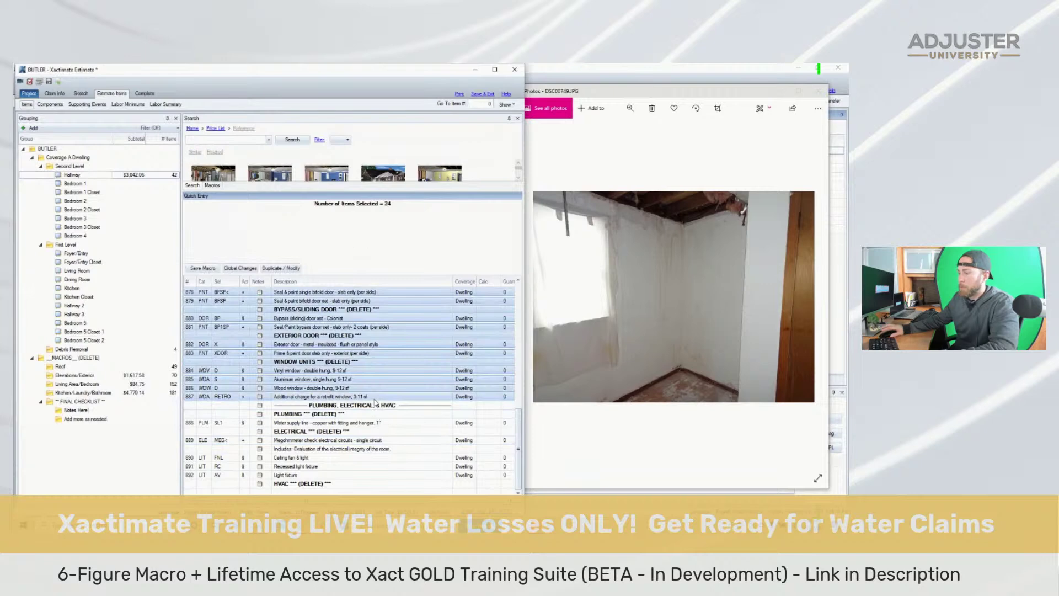
key("Delete")
Go back through the hallway photos to DSC00740 and examine the ceiling light fixture up close
left_click(618, 358)
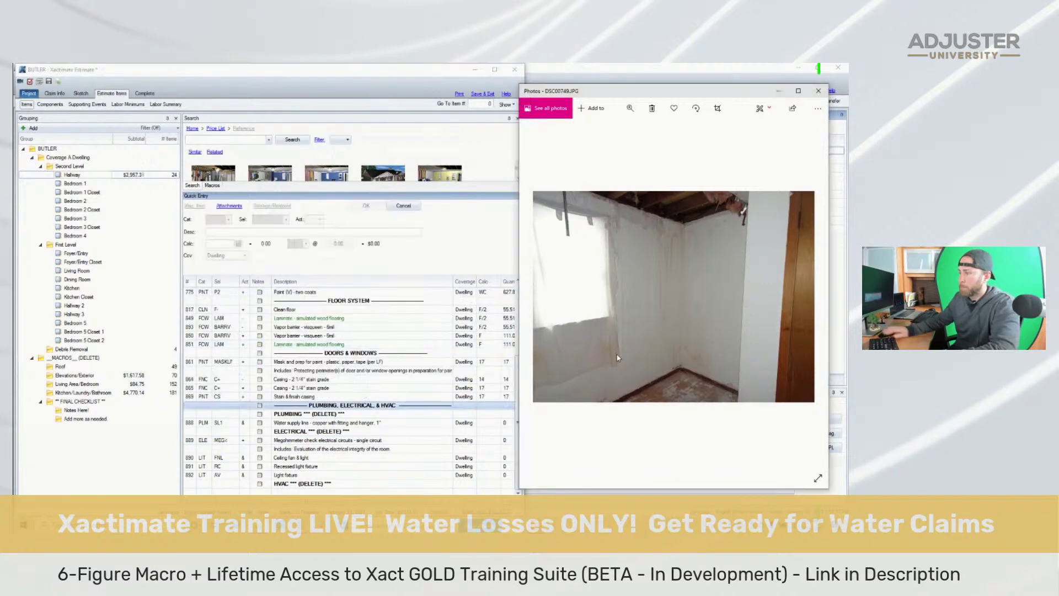
key("Left")
key("Left")
key("Left")
key("Left")
key("Left")
key("Left")
key("Left")
key("Left")
key("Left")
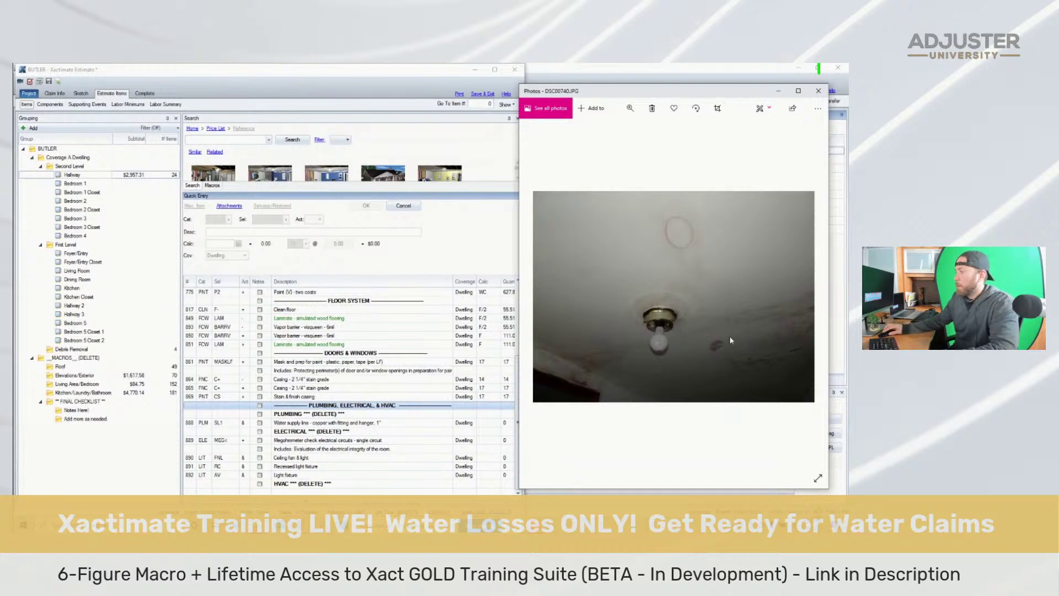
scroll(744, 343, "up", 2)
left_click_drag(660, 381, 689, 309)
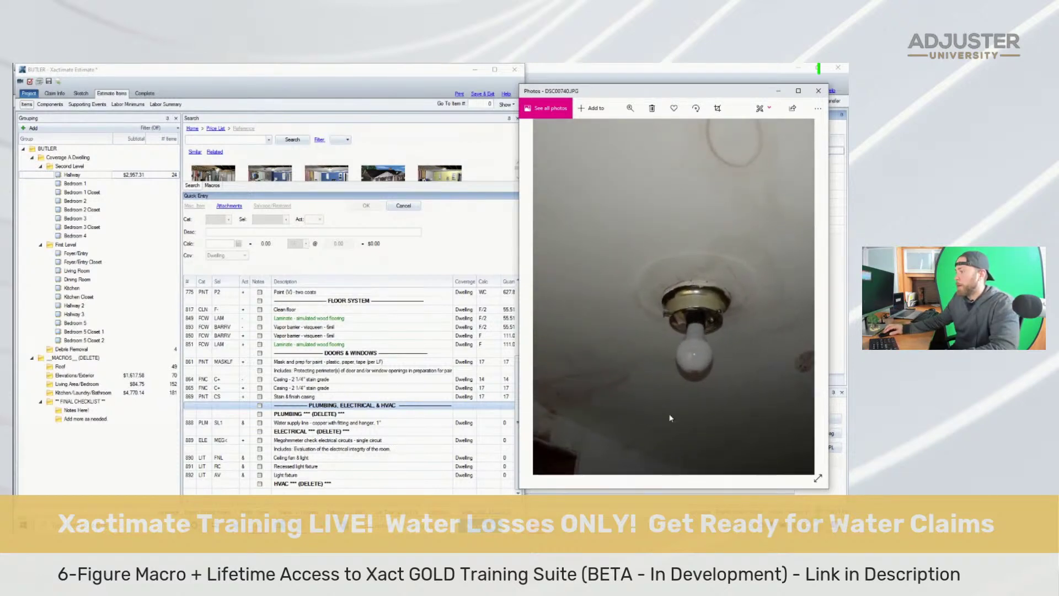
scroll(670, 420, "down", 2)
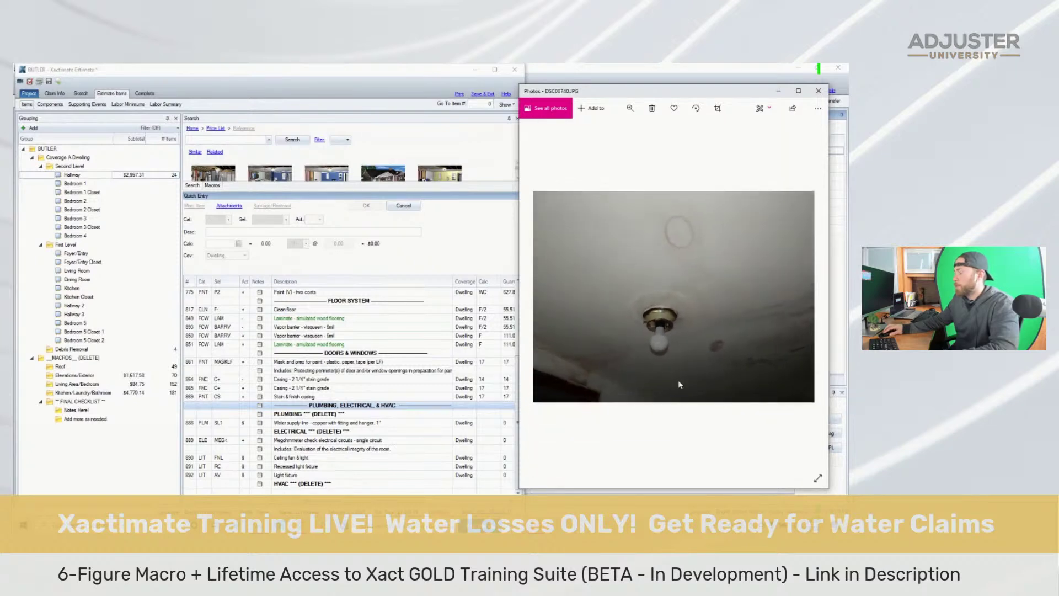
Delete the hallway's Plumbing, Electrical & HVAC section from its heading through the HVAC heading
left_click(364, 405)
left_click(344, 490, "shift")
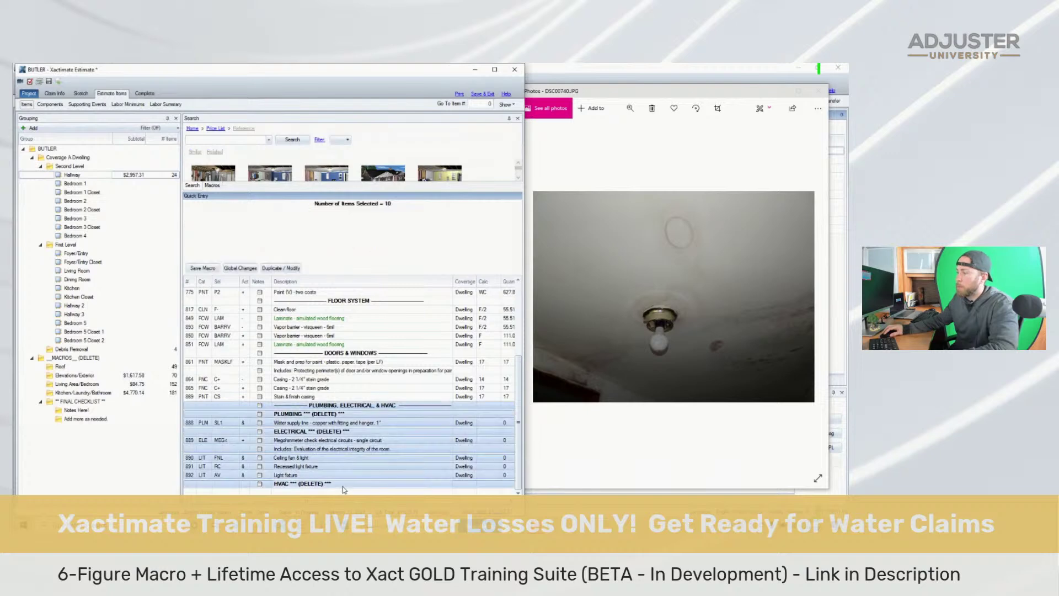
key("Delete")
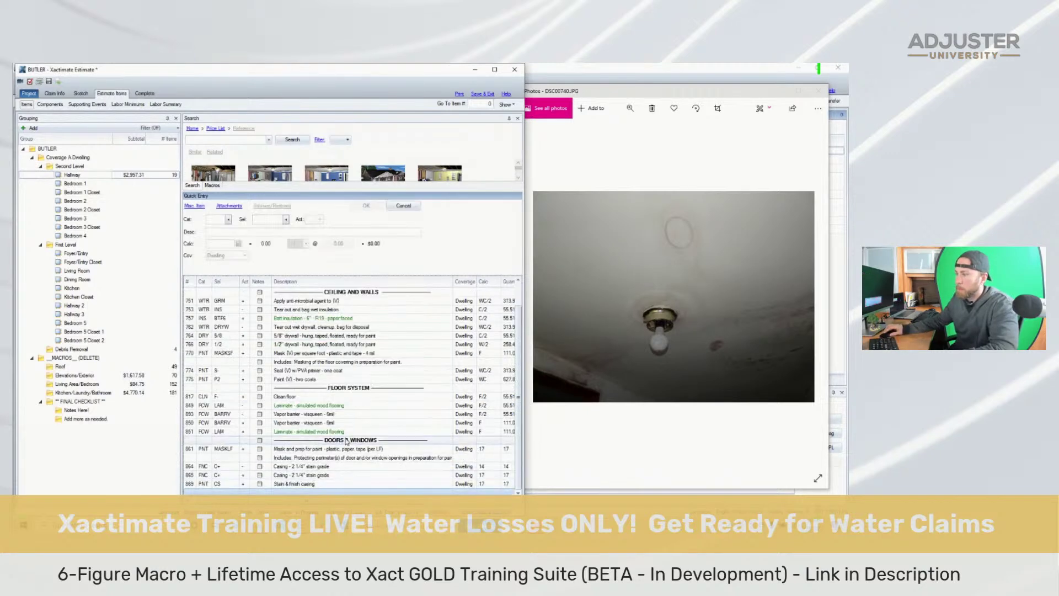
Find "Mask and cover light fixture" with the search "mask light", add one, and place it above the Seal w/PVA primer line
left_click(234, 142)
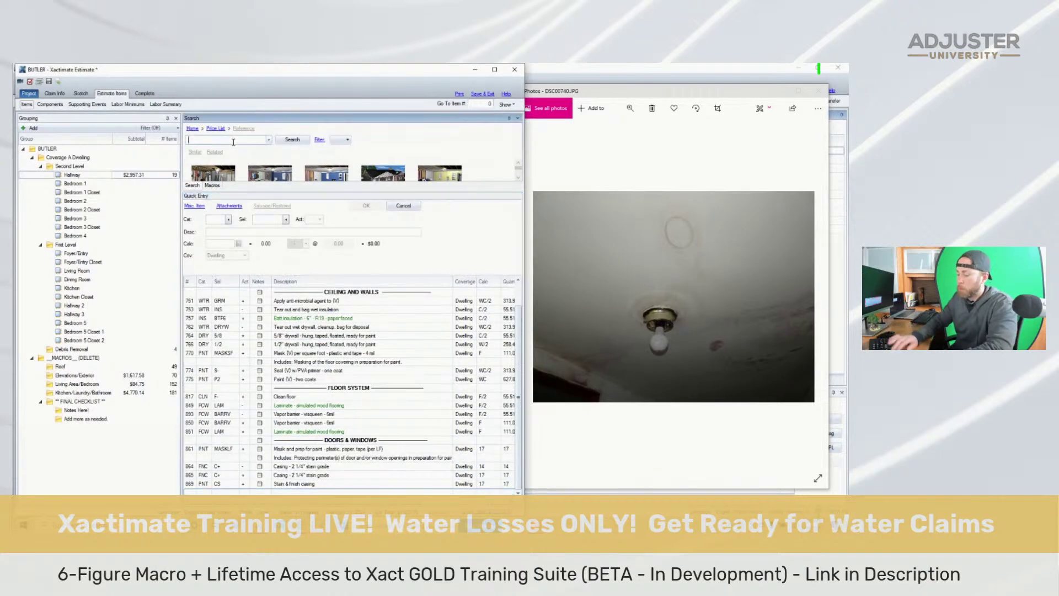
type("mask light")
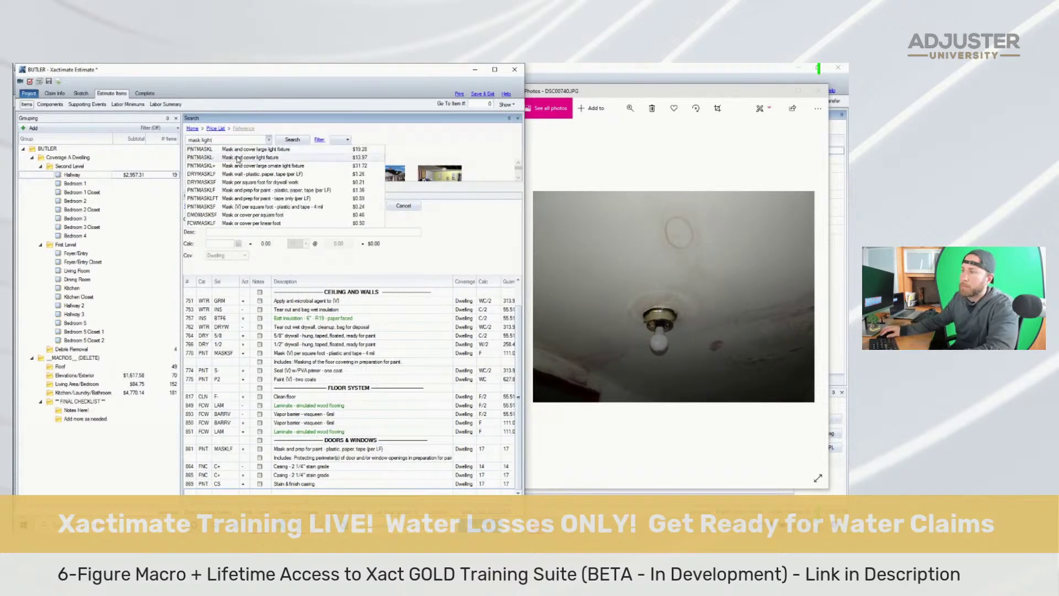
left_click(236, 158)
left_click_drag(292, 492, 295, 369)
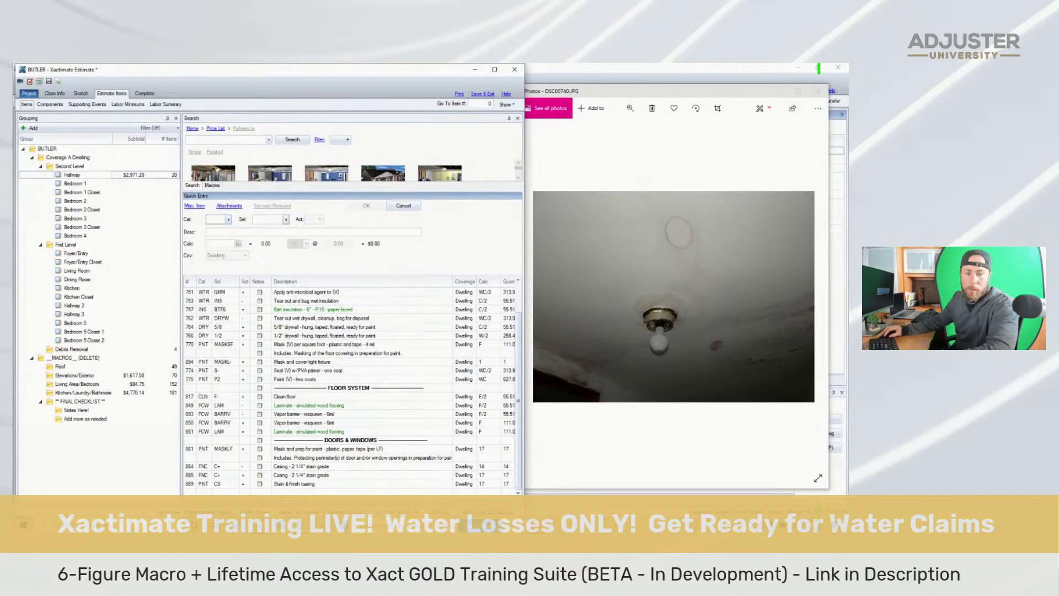
Review the remaining hallway photos from DSC00740 onward to find where the next room's photos begin
left_click(670, 325)
key("Right")
key("Right")
key("Right")
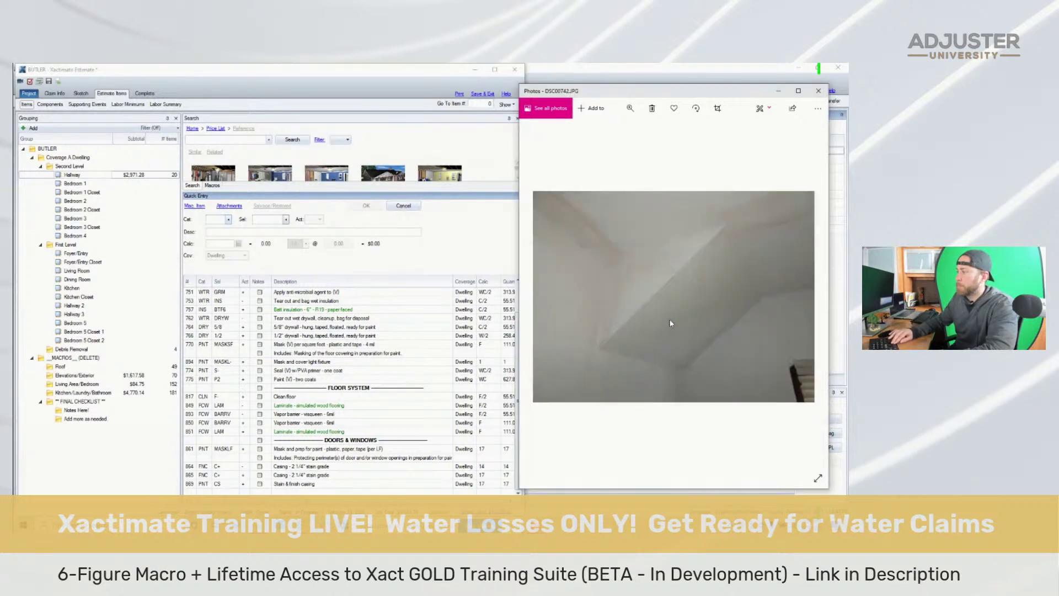
key("Right")
key("Right")
key("Right")
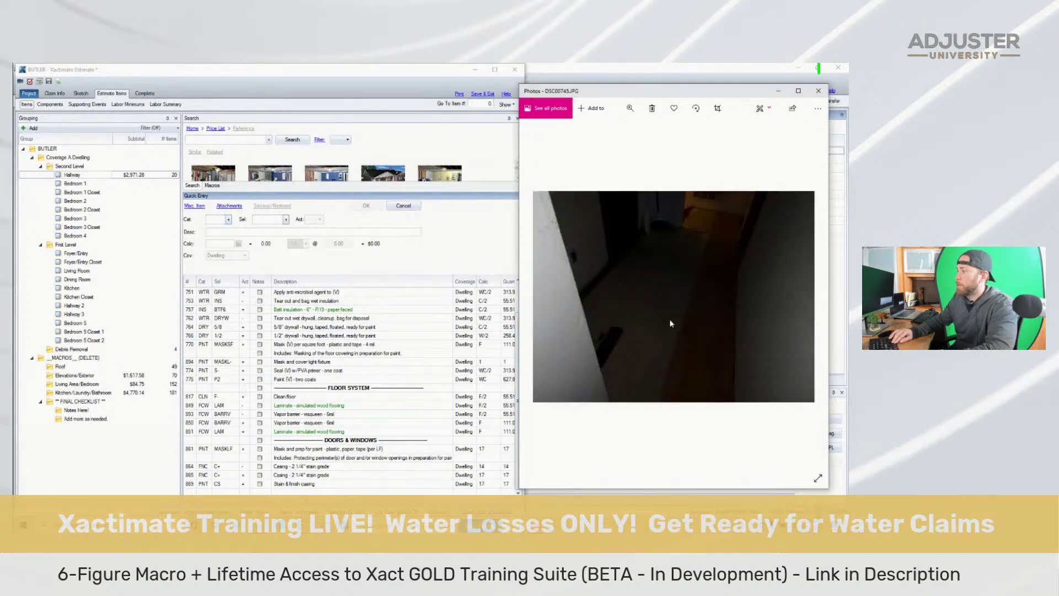
key("Right")
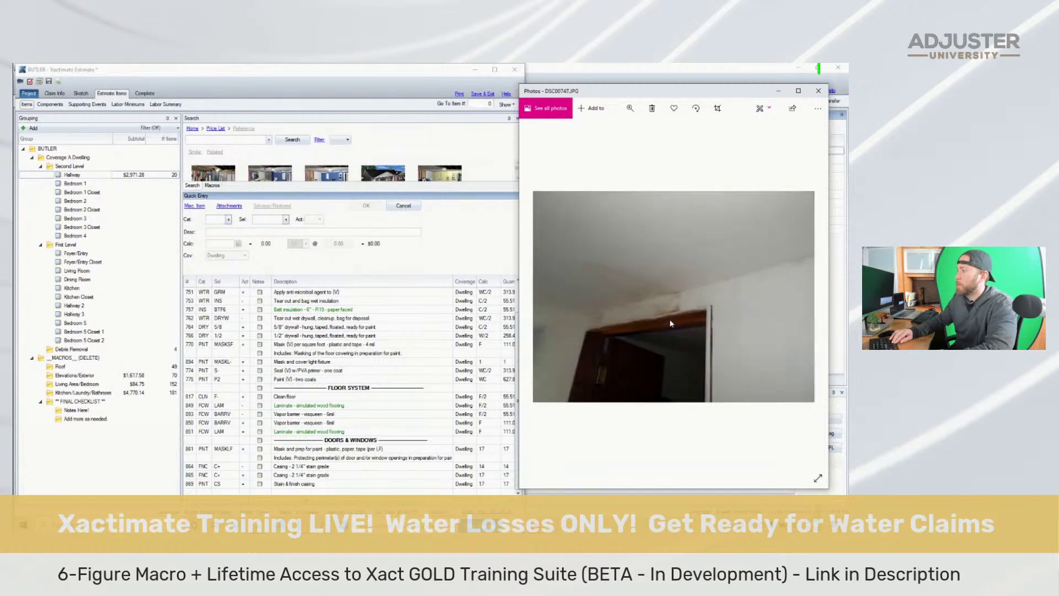
key("Right")
key("Right")
key("Right")
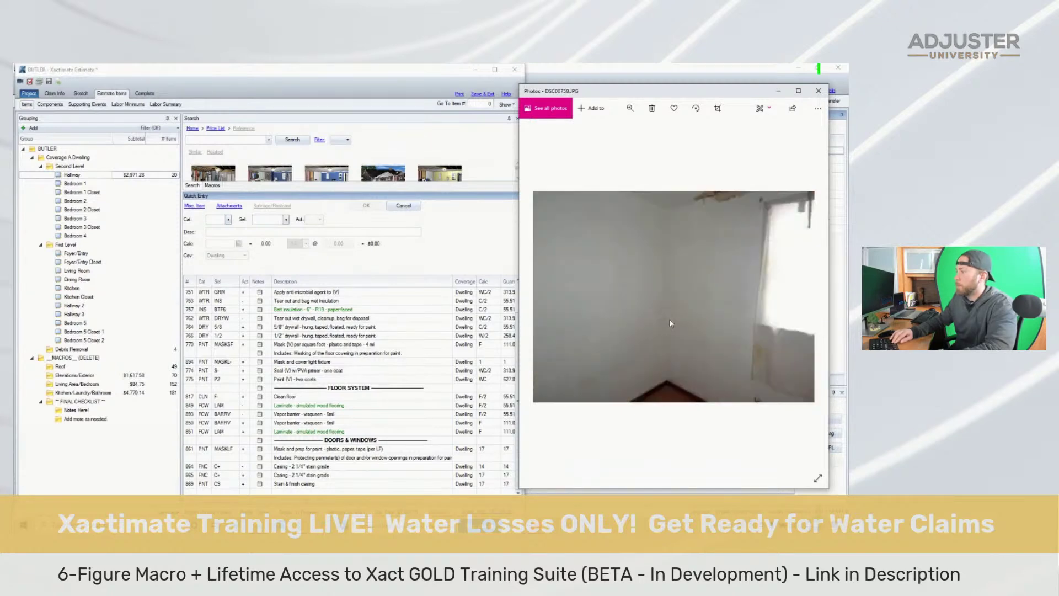
key("Left")
key("Left")
key("Left")
key("Left")
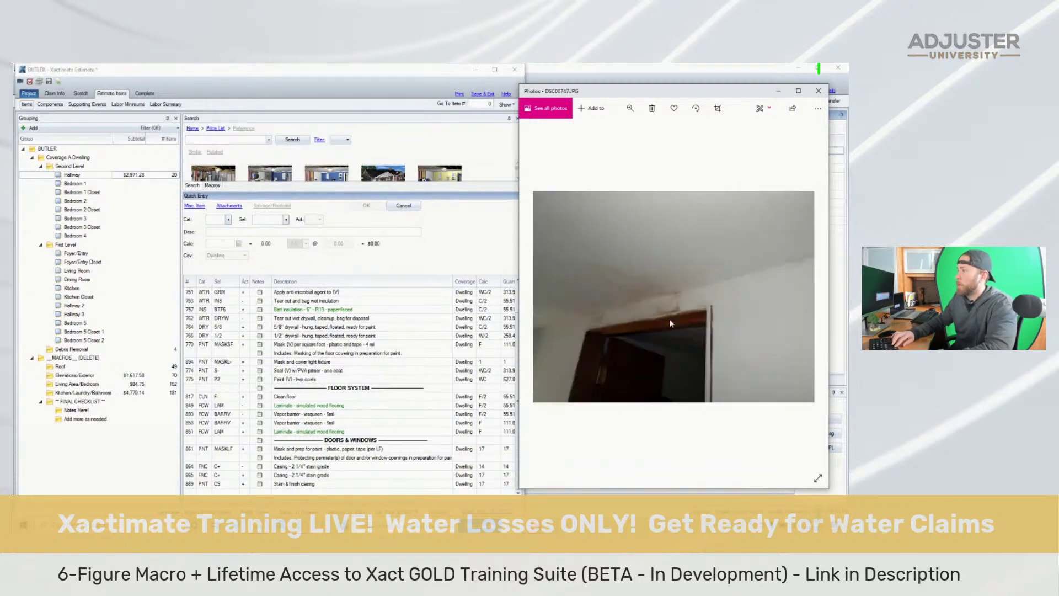
Examine the bedroom's ceiling, walls and fixtures in the photos through DSC00755
key("Right")
key("Right")
key("Right")
key("Right")
key("Right")
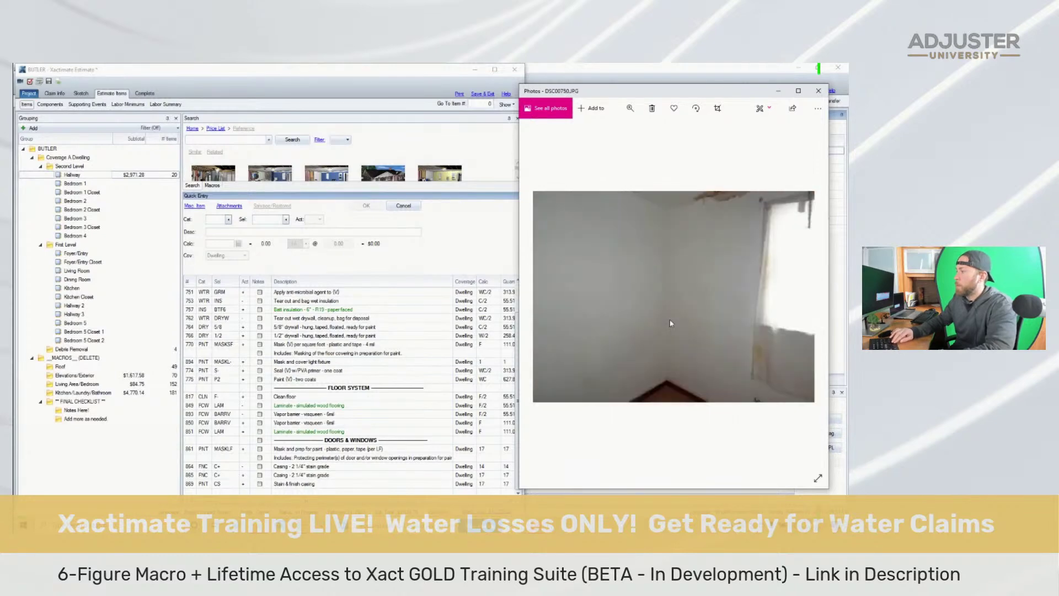
key("Right")
key("Right")
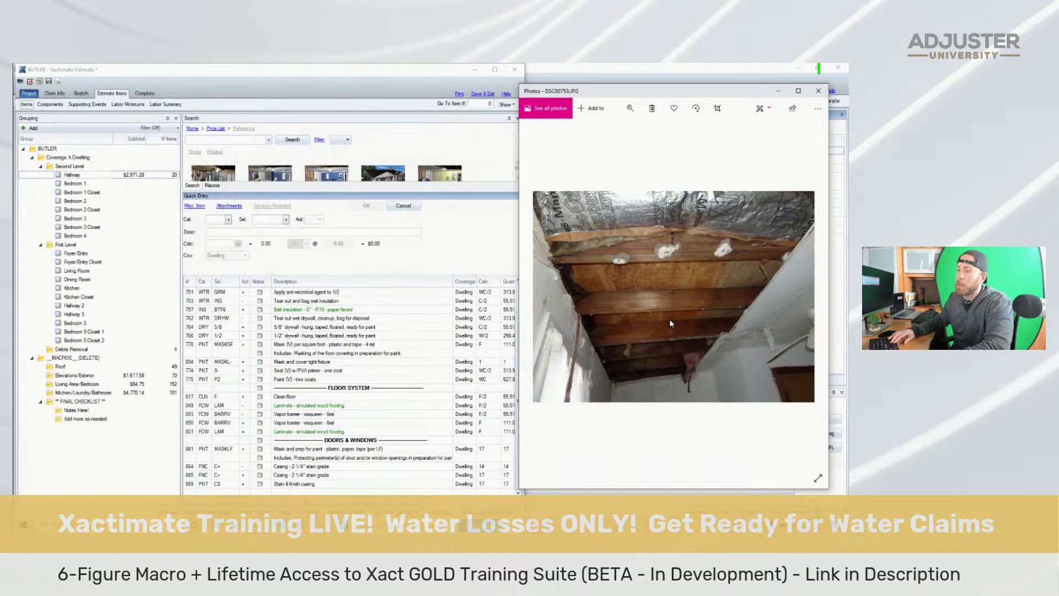
key("Right")
key("Right")
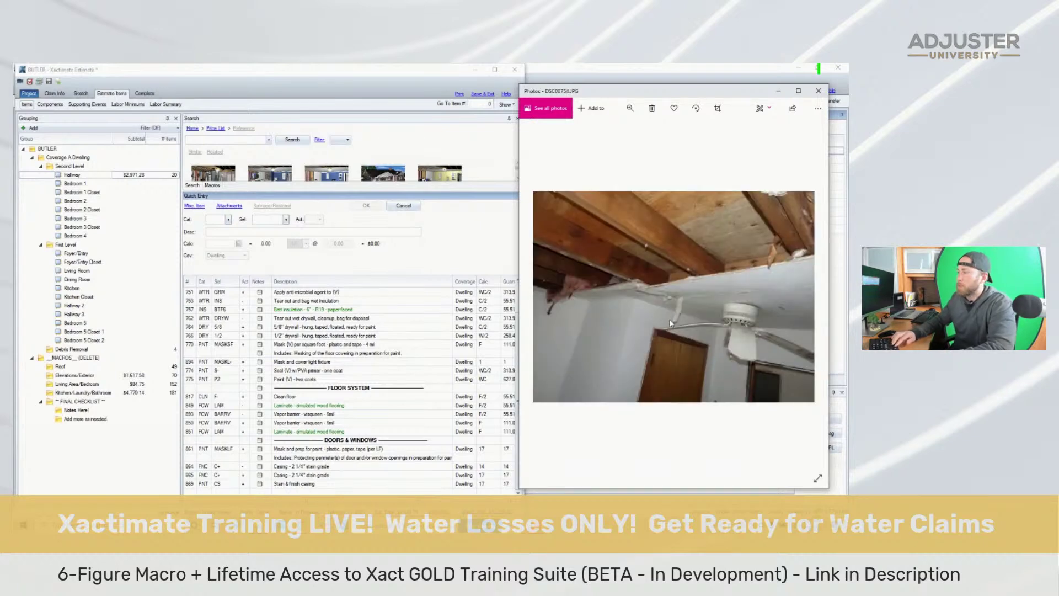
key("Right")
key("Left")
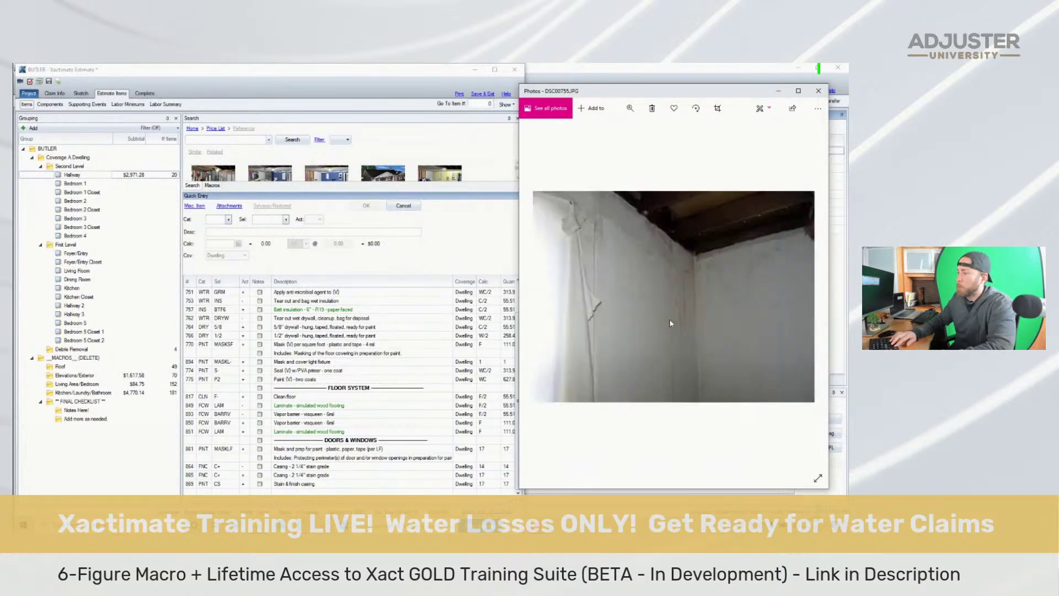
Copy all Living Area/Bedroom macro line items into Bedroom 1
left_click(124, 388)
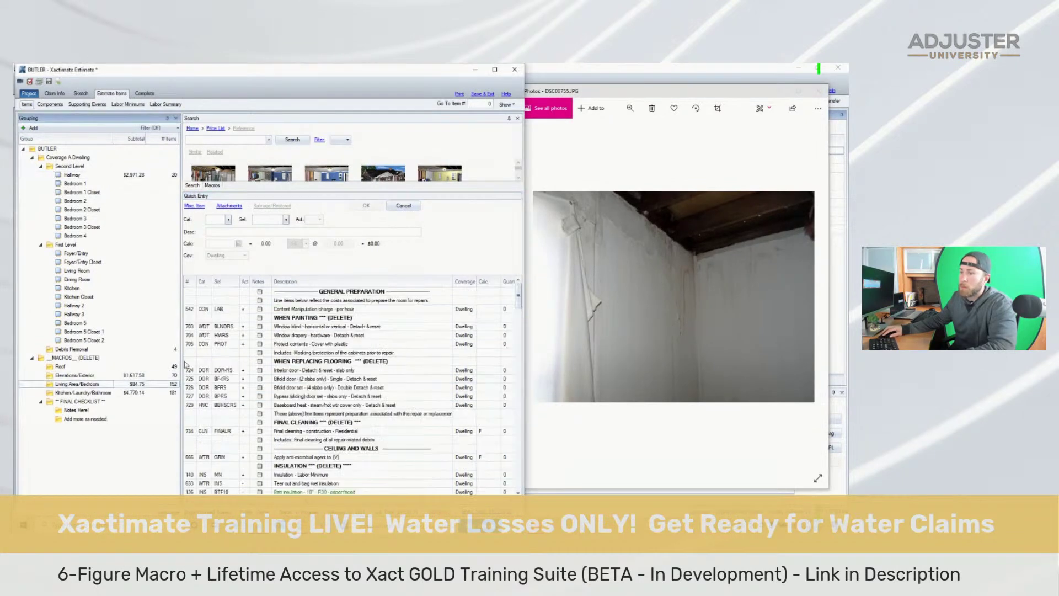
left_click(188, 364)
key("ctrl+a")
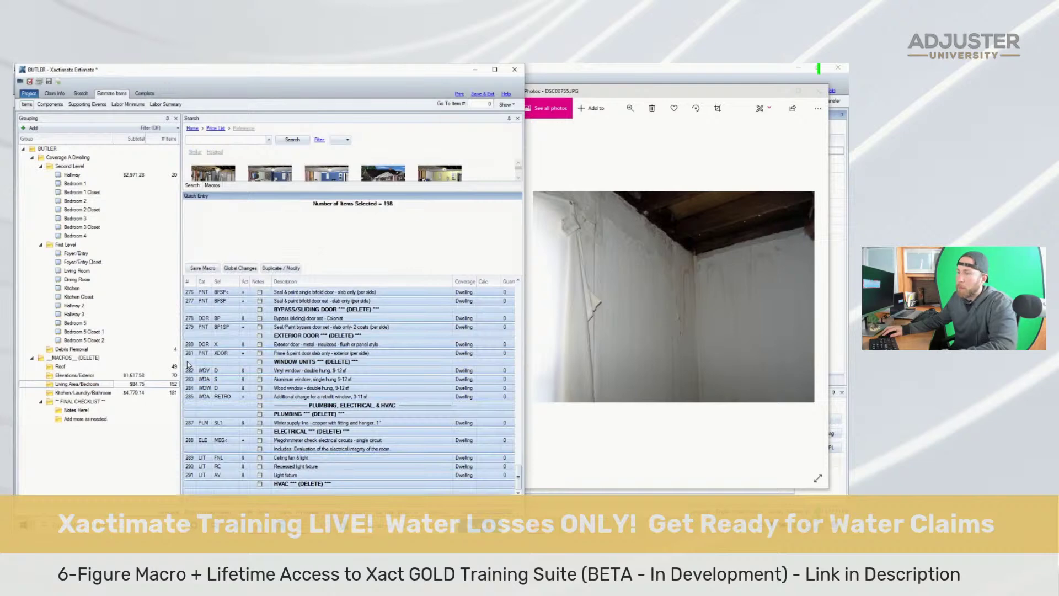
left_click(84, 183)
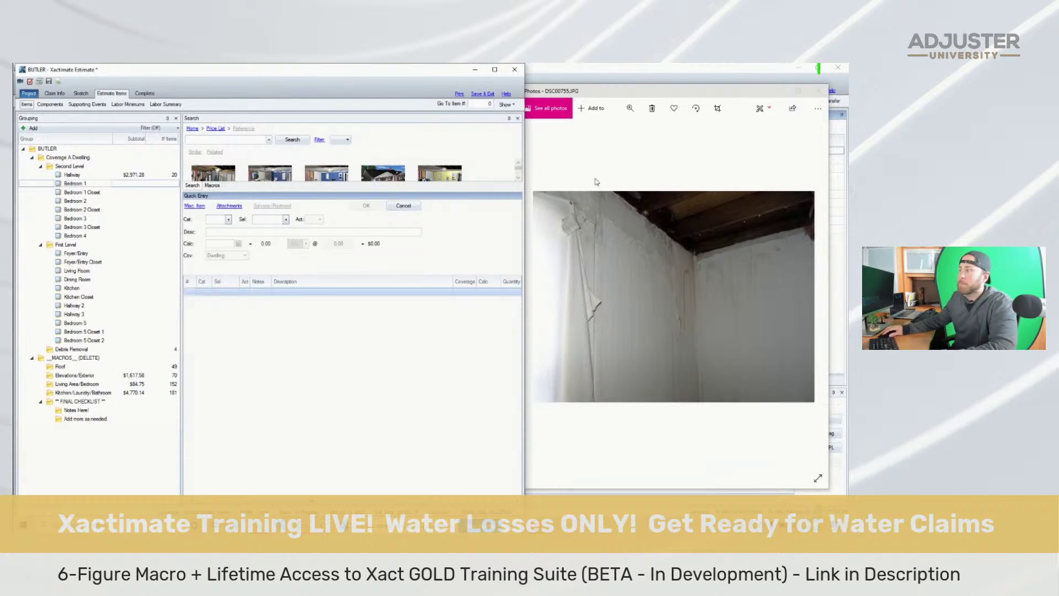
left_click(626, 208)
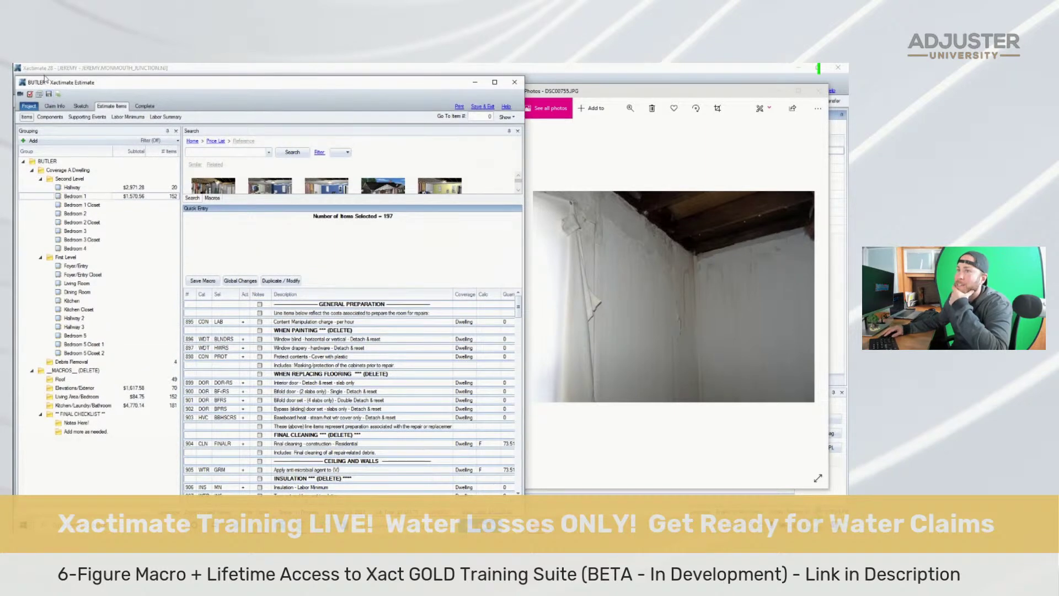
left_click_drag(47, 77, 47, 63)
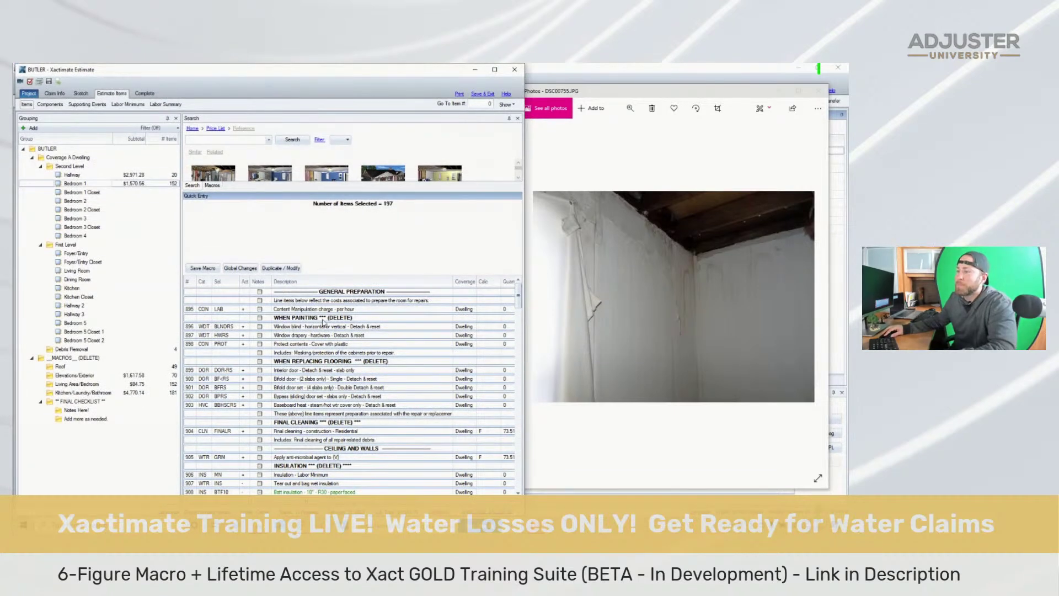
Examine Bedroom 1's photos from DSC00755 back to DSC00749 for the window, doors, contents and ceiling condition
left_click(324, 319)
left_click(612, 300)
key("Left")
key("Left")
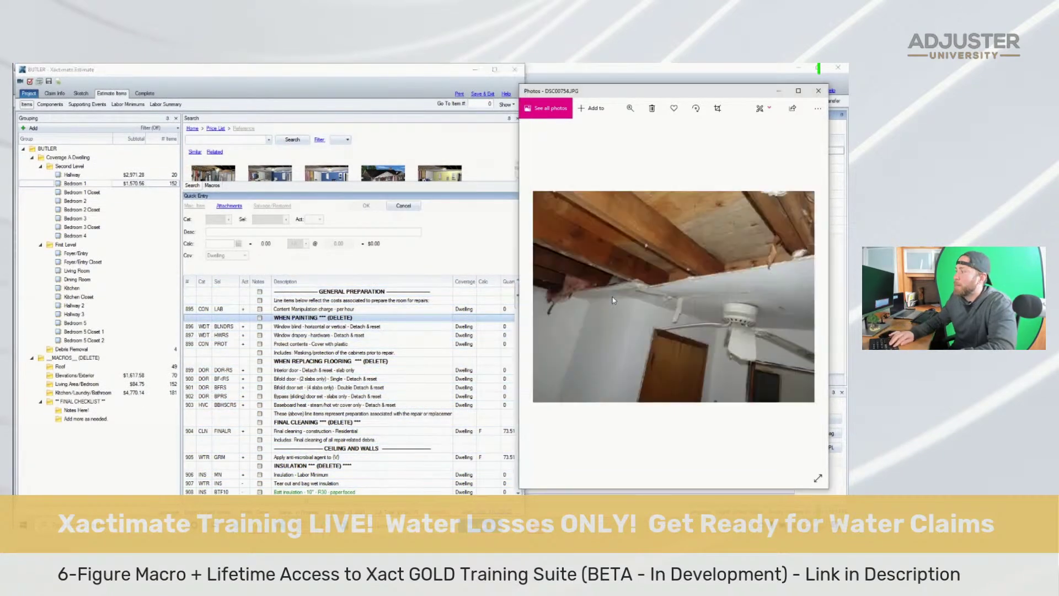
key("Left")
key("Left")
key("Left")
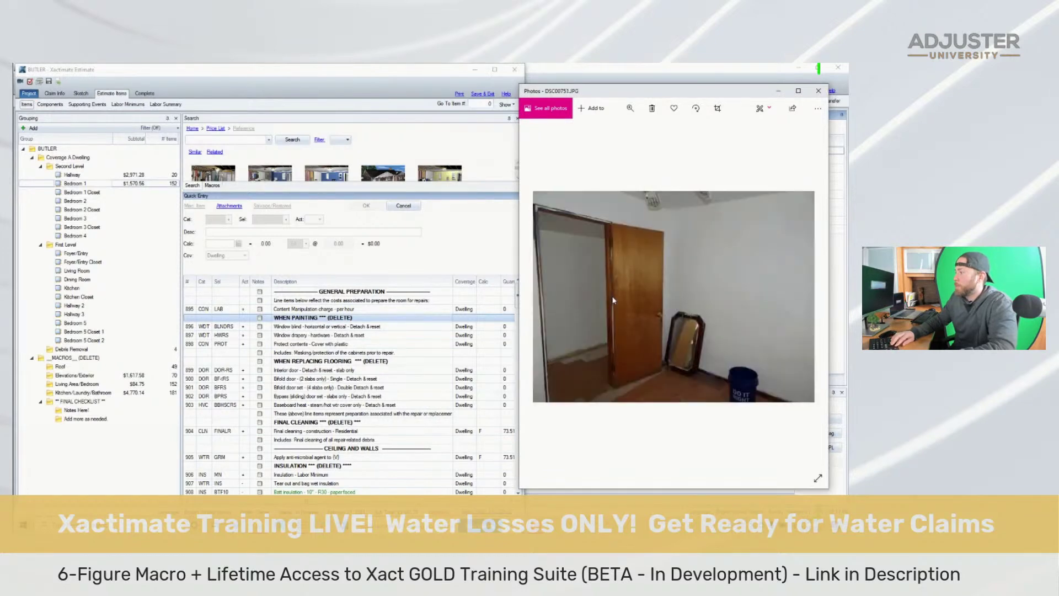
key("Right")
key("Right")
key("Right")
key("Left")
key("Left")
key("Left")
key("Left")
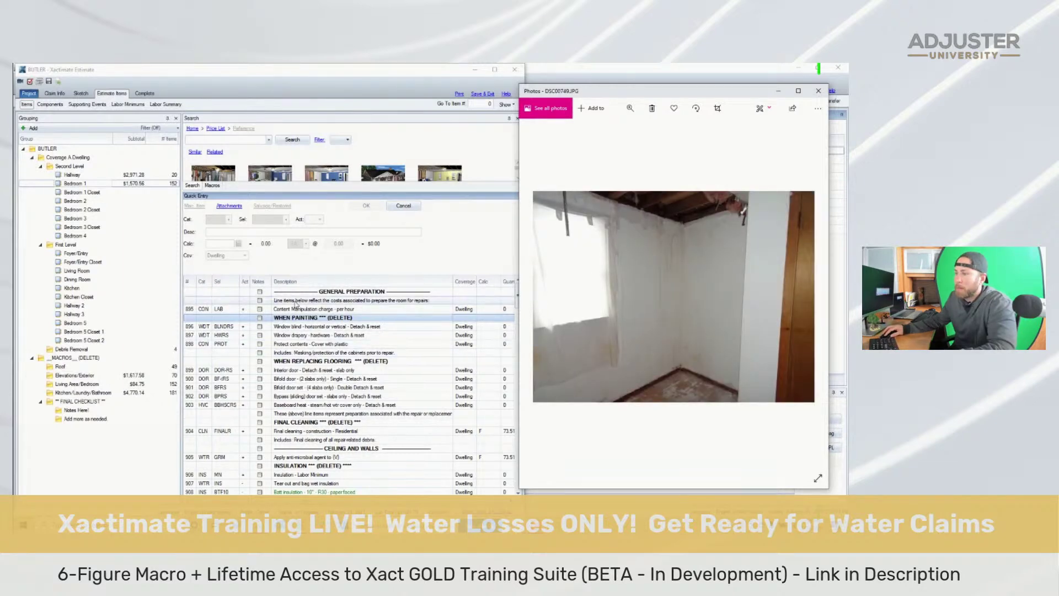
Delete Bedroom 1's General Preparation lines from the introductory note through the Final Cleaning heading, keeping the final cleaning item
left_click(276, 300)
left_click(356, 439, "shift")
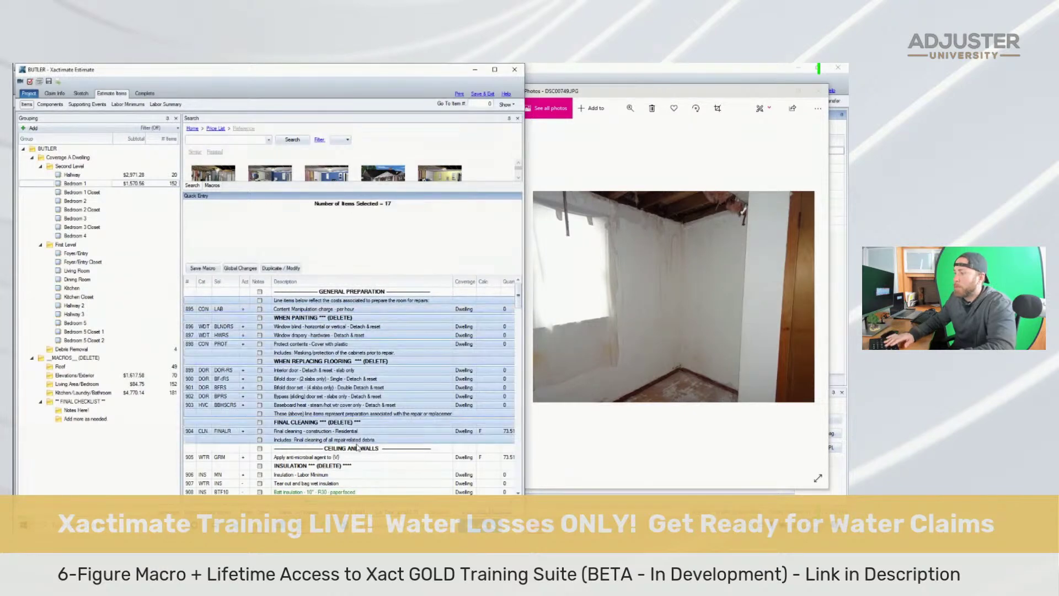
left_click(357, 426, "shift")
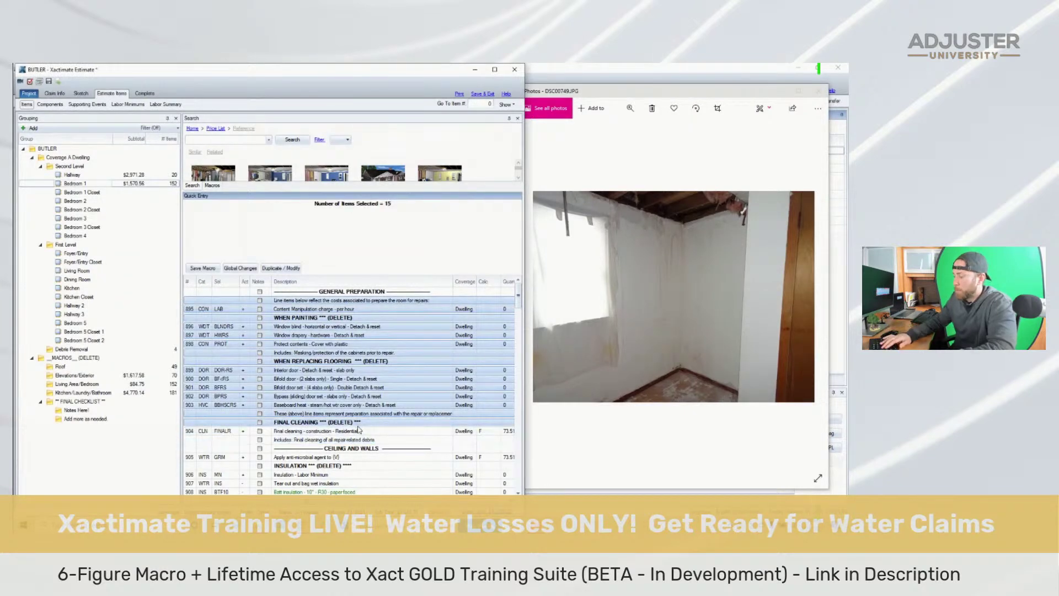
key("Delete")
Set Bedroom 1's anti-microbial agent calculation to WC and delete the Insulation heading with its labor minimum line
left_click(193, 327)
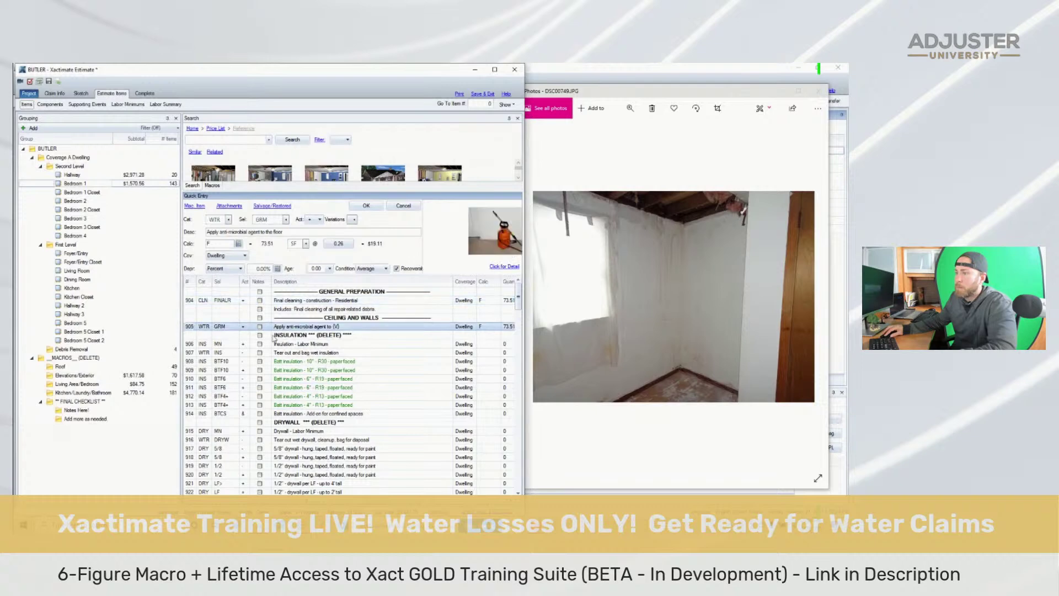
left_click(498, 327)
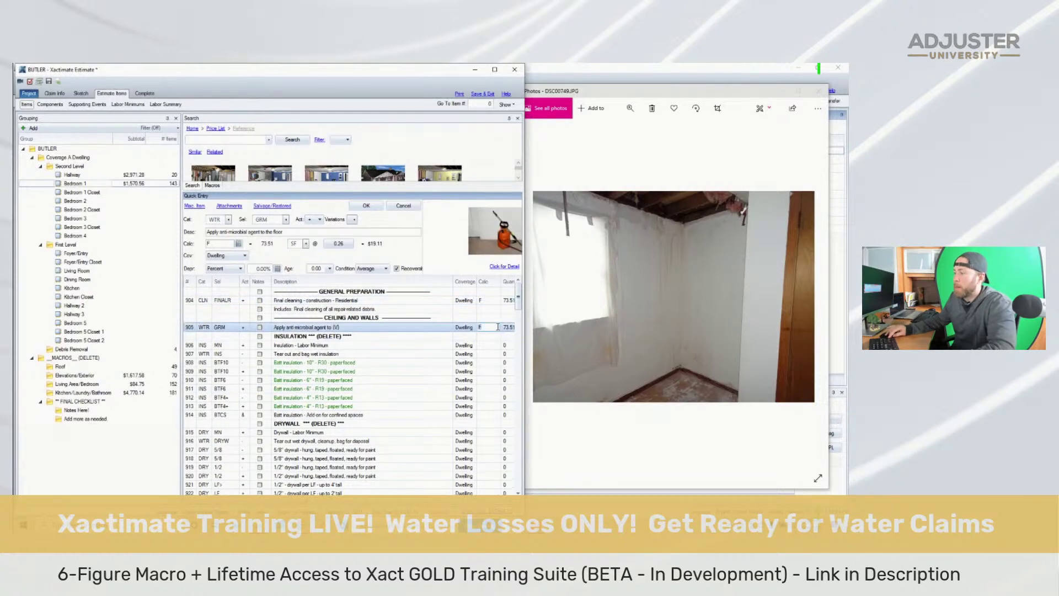
type("WC")
key("Return")
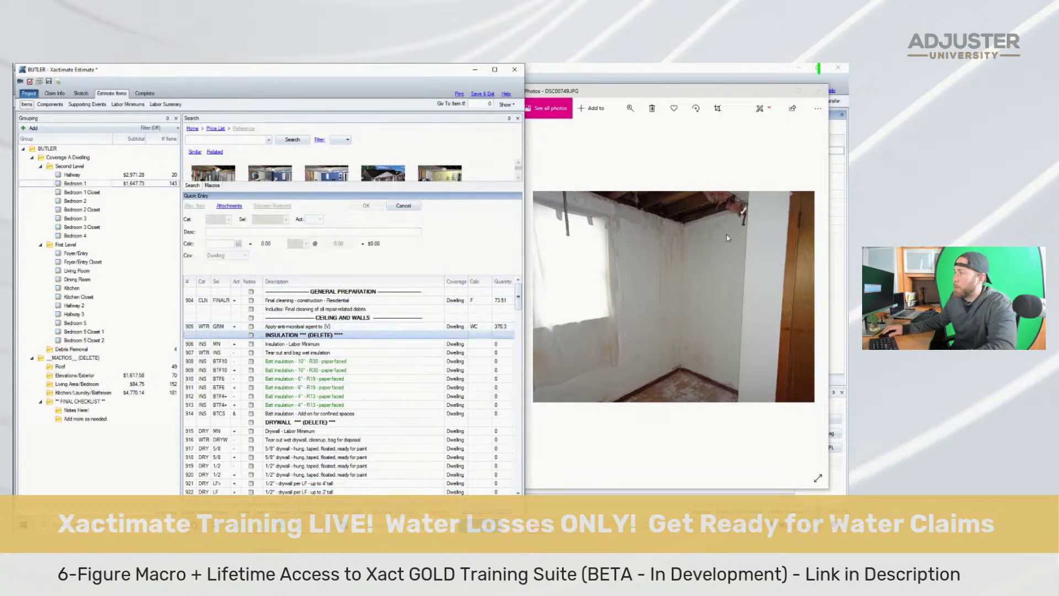
left_click(309, 346, "shift")
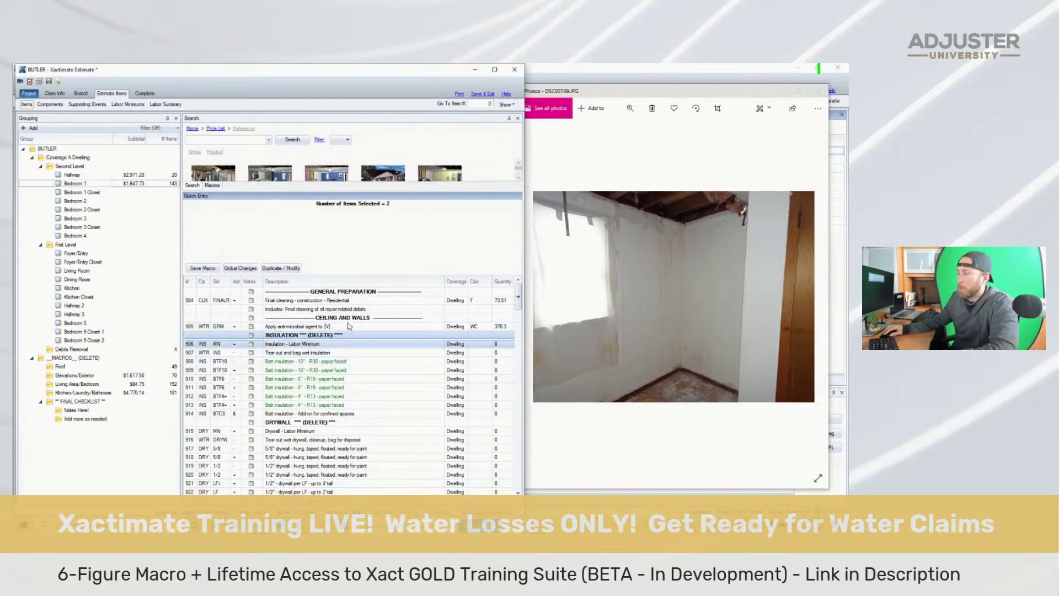
key("Delete")
Compare the bedroom photos between DSC00747 and DSC00753 to judge which ceiling and wall areas need treatment
left_click(474, 329)
left_click(613, 330)
key("Right")
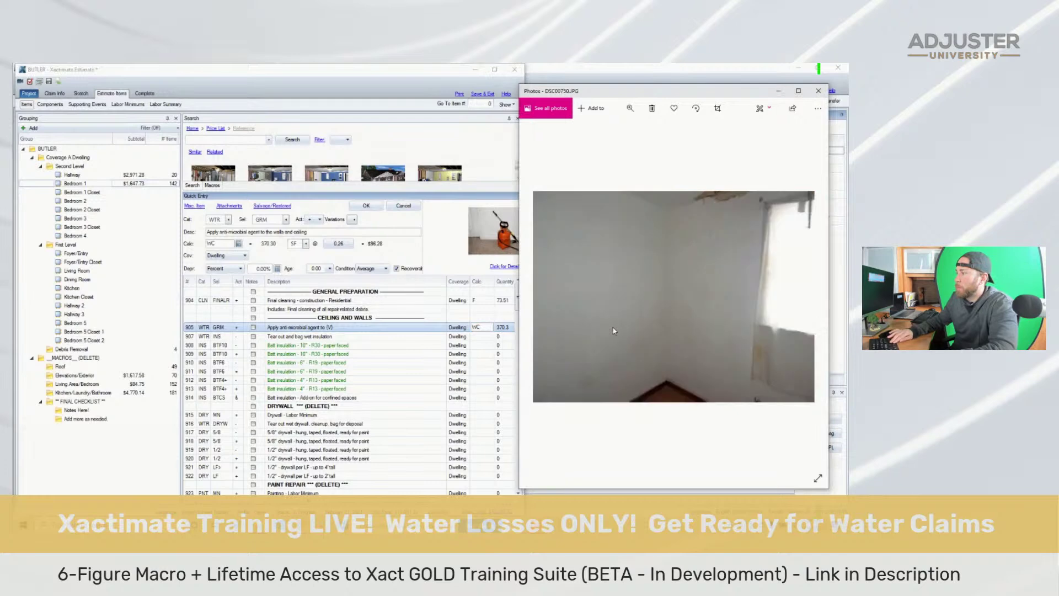
key("Right")
key("Left")
key("Left")
key("Left")
key("Left")
key("Left")
key("Left")
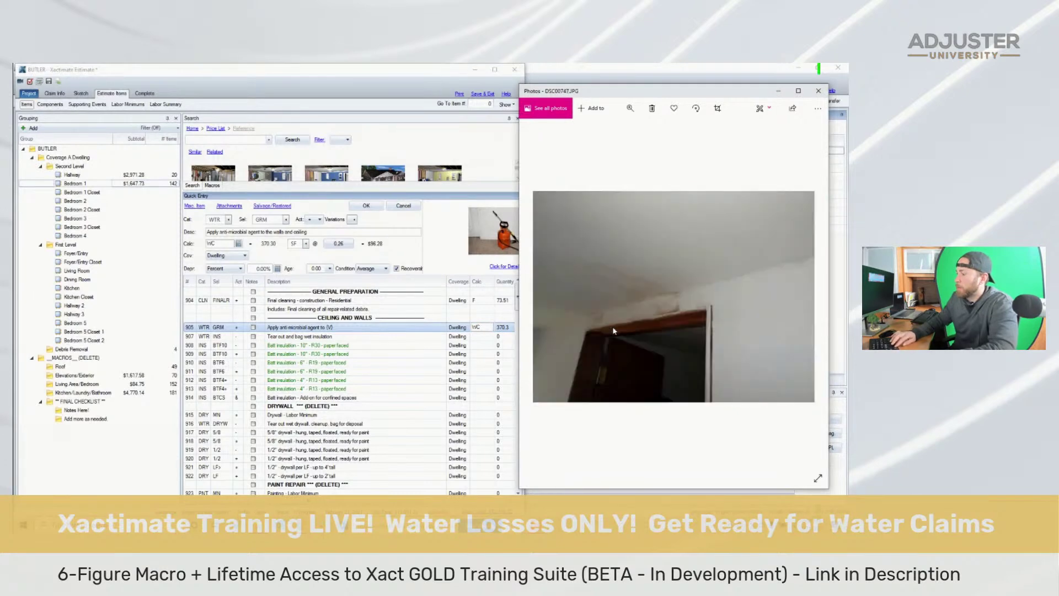
key("Right")
key("Right")
key("Right")
key("Right")
key("Right")
key("Right")
key("Right")
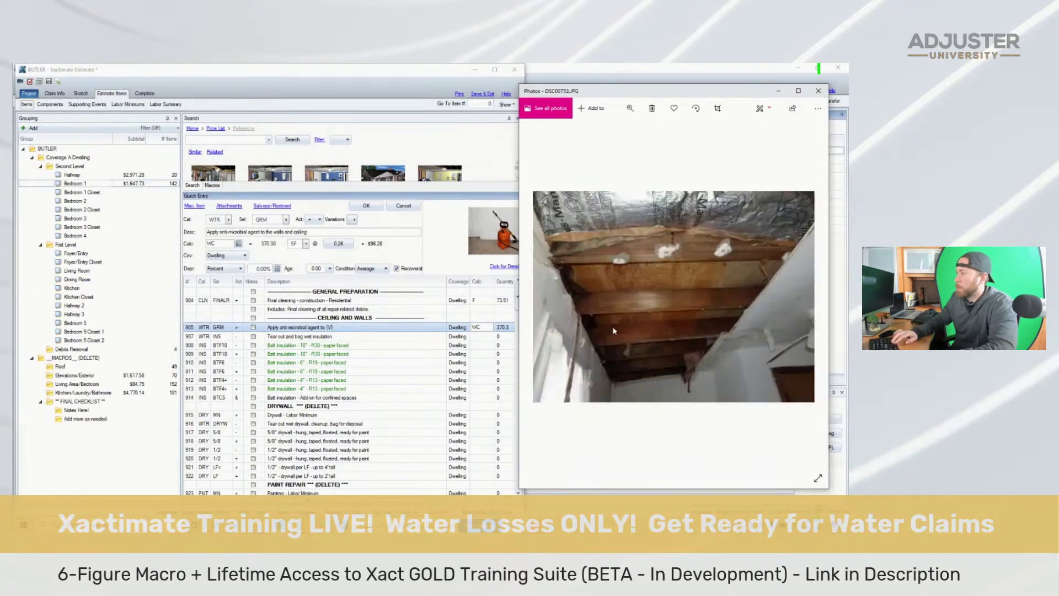
Reduce the anti-microbial agent calculation in Bedroom 1 to WC-32
left_click(477, 327)
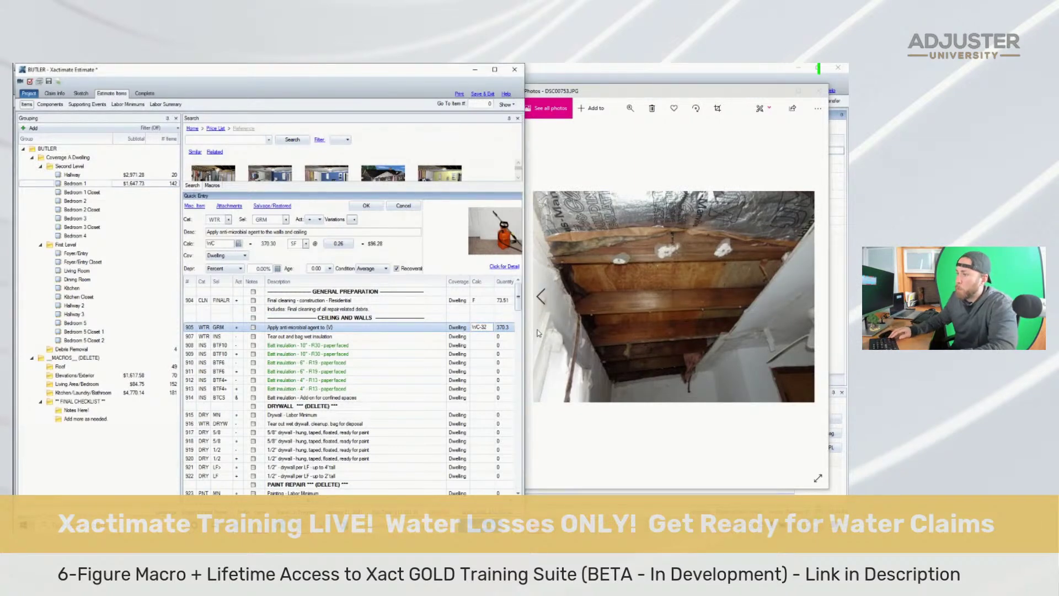
key("Return")
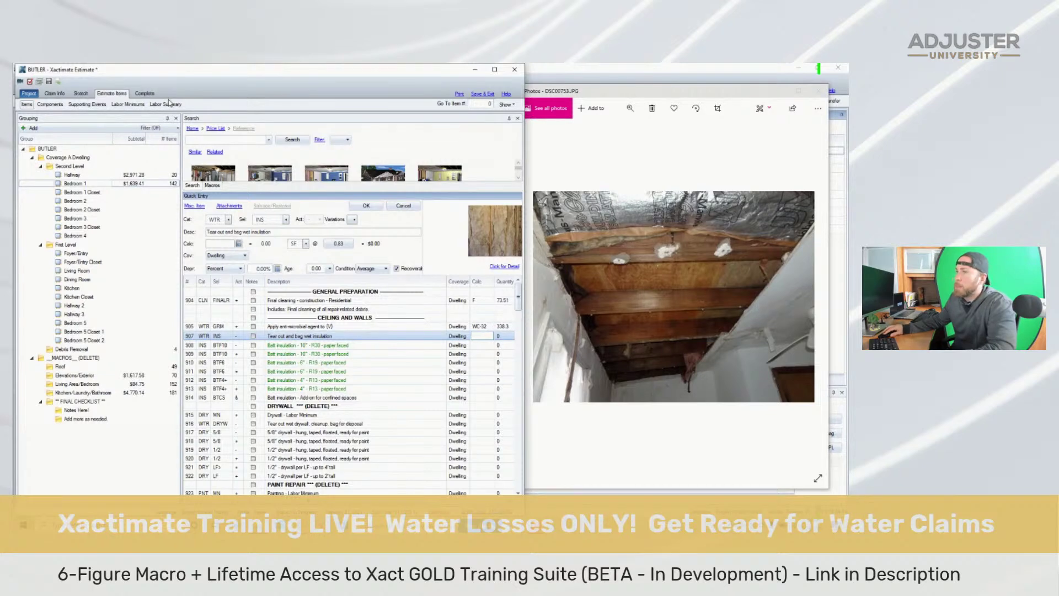
Check Bedroom 1's dimensions in the sketch and calculate the wet insulation tear-out as (C-32) plus the 14'3" wall area
left_click(81, 94)
scroll(308, 220, "up", 3)
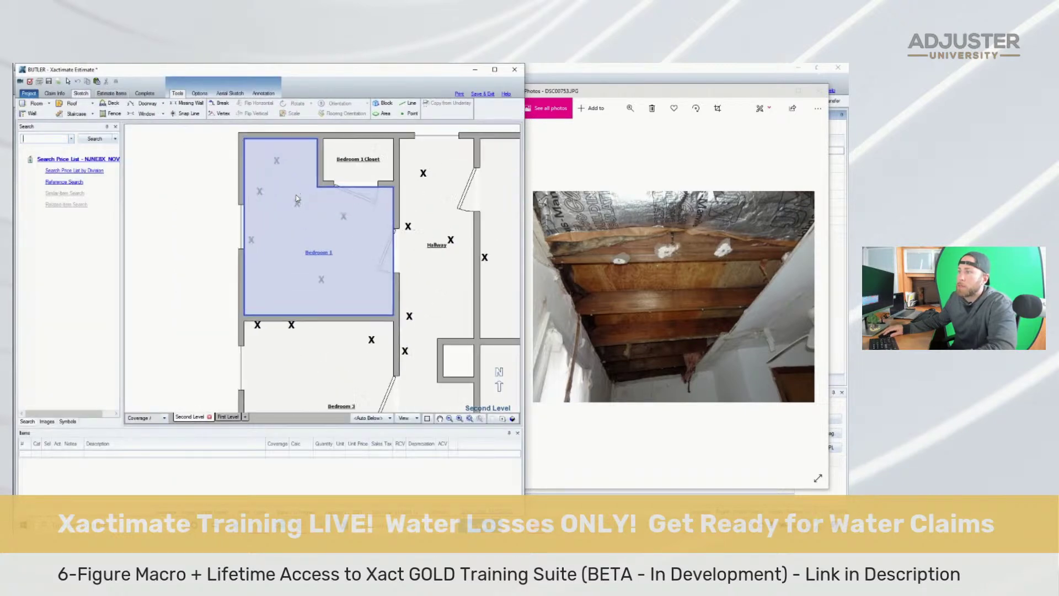
left_click(314, 241)
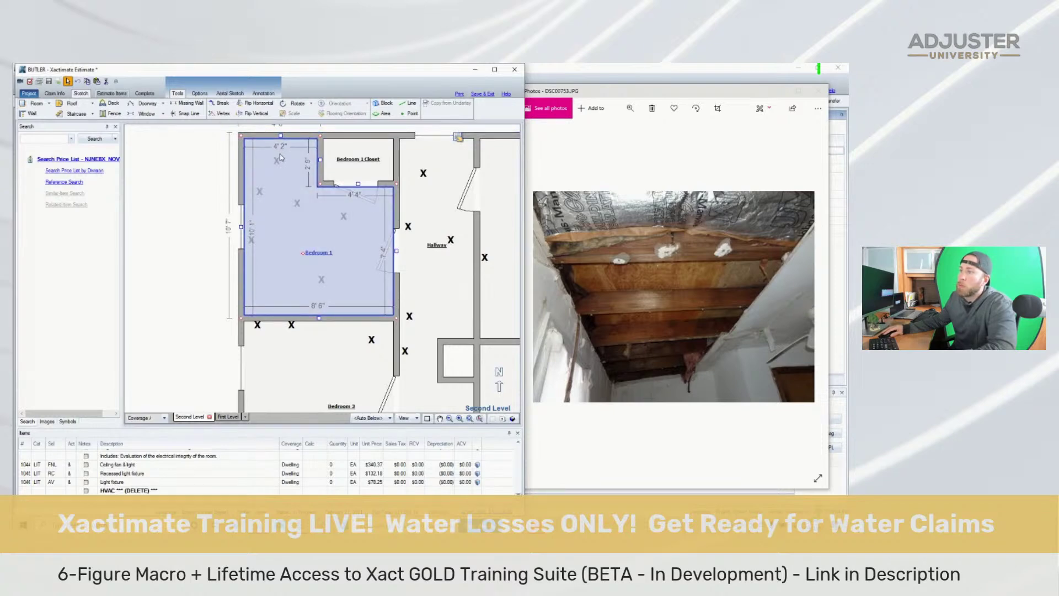
left_click(107, 95)
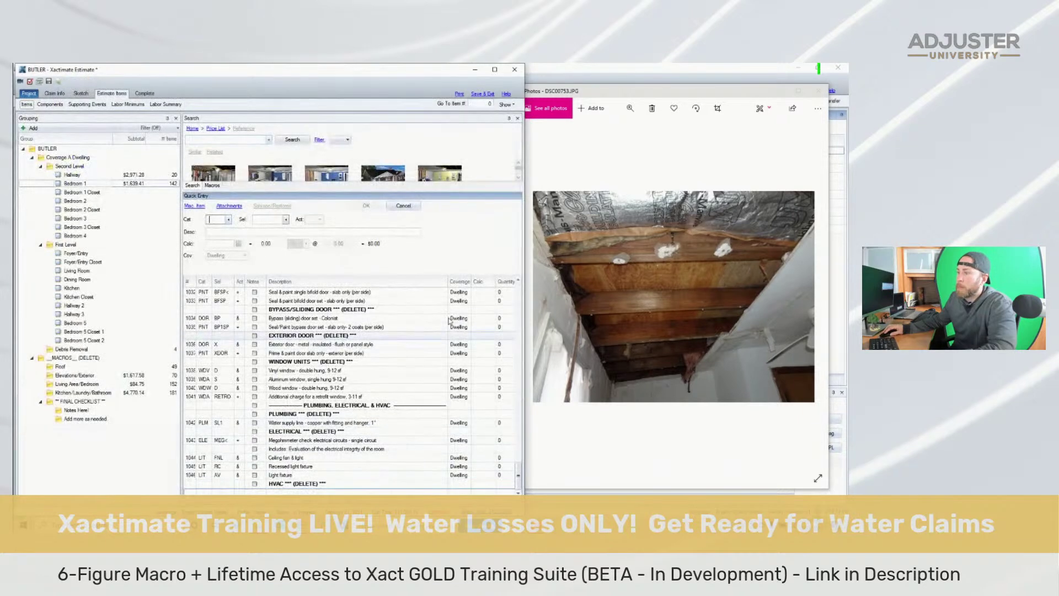
scroll(362, 291, "up", 4)
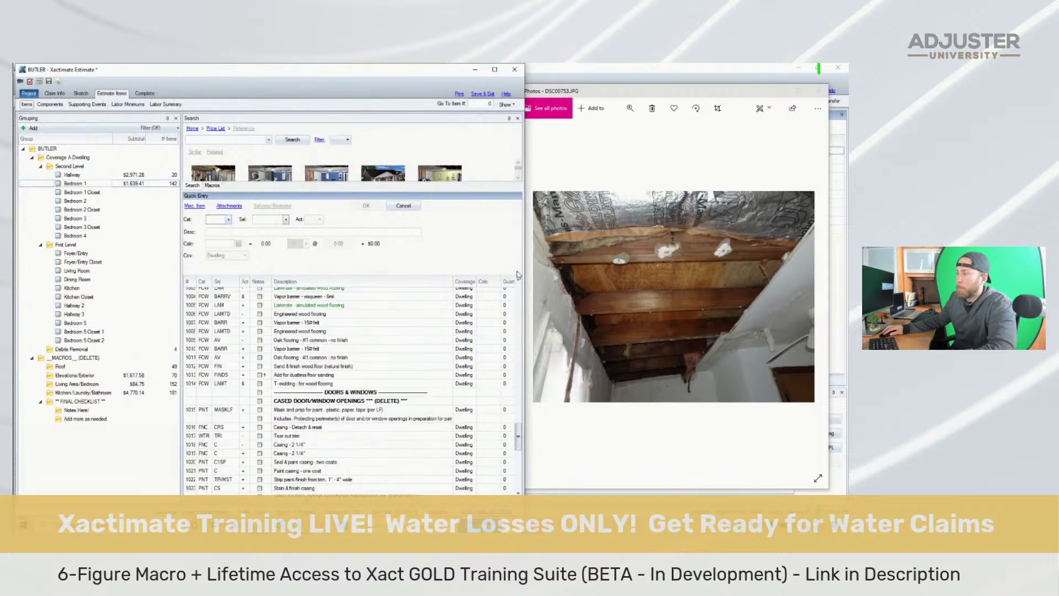
scroll(502, 303, "up", 15)
left_click(487, 336)
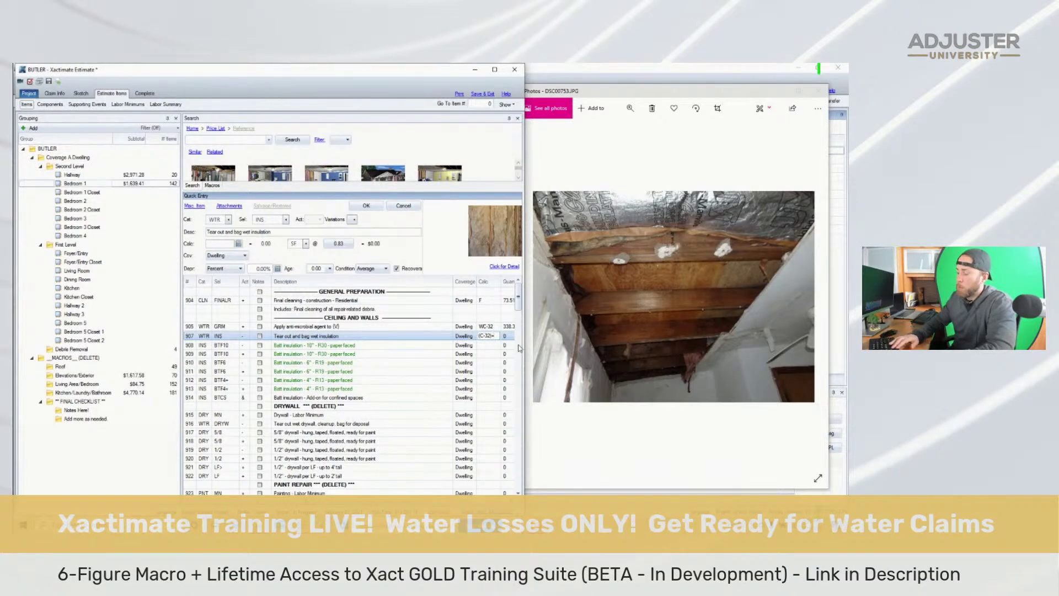
type("14'3")
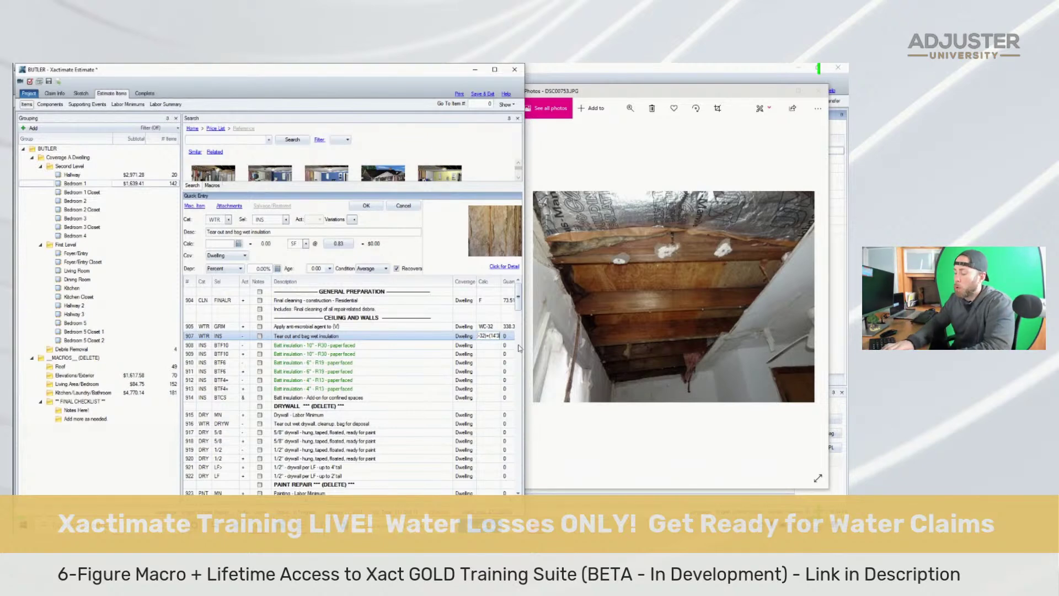
type("\"")
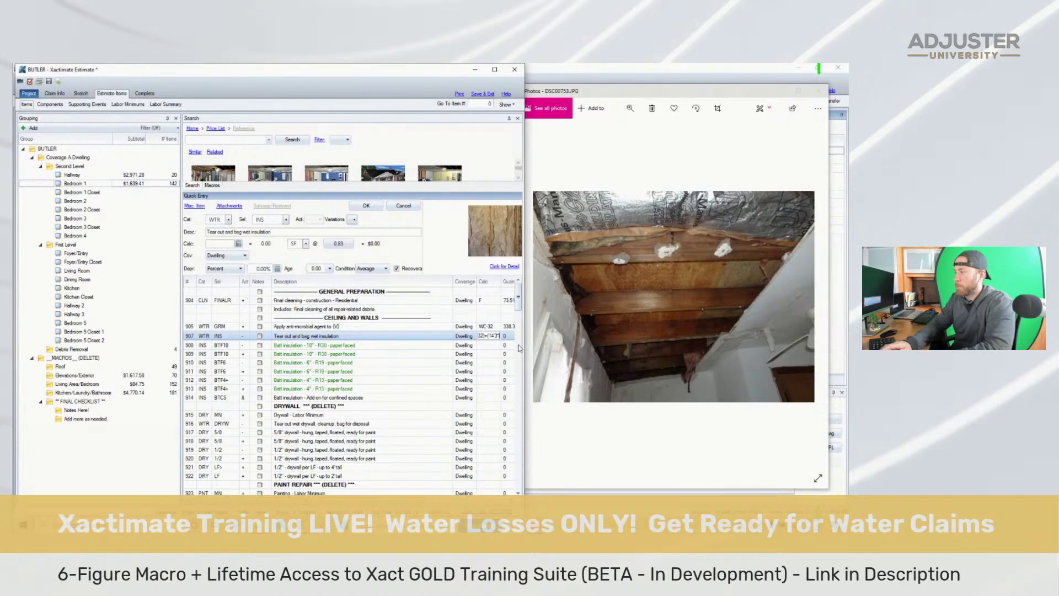
type(")")
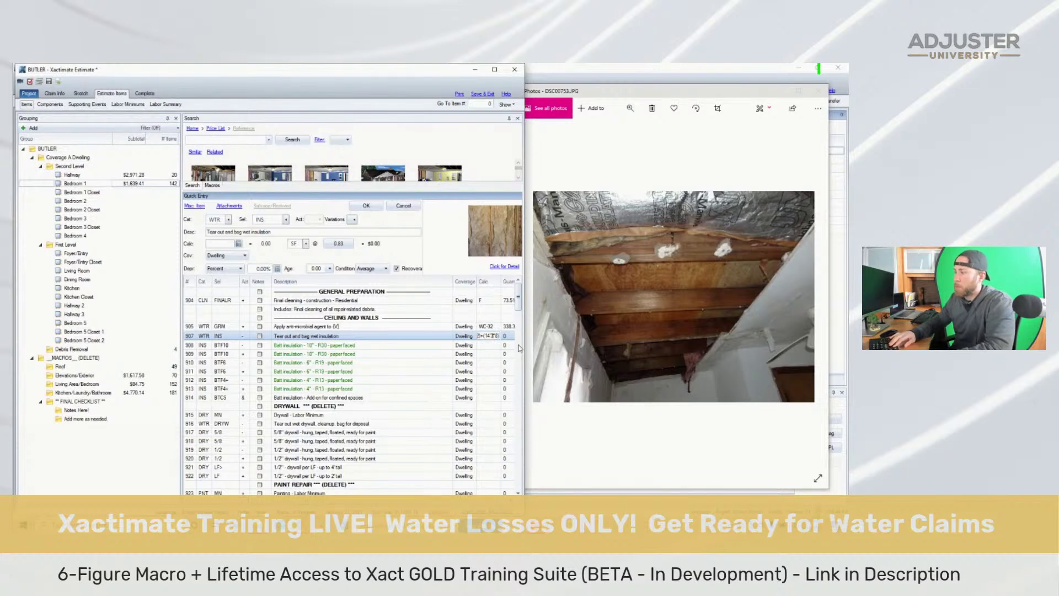
key("Home")
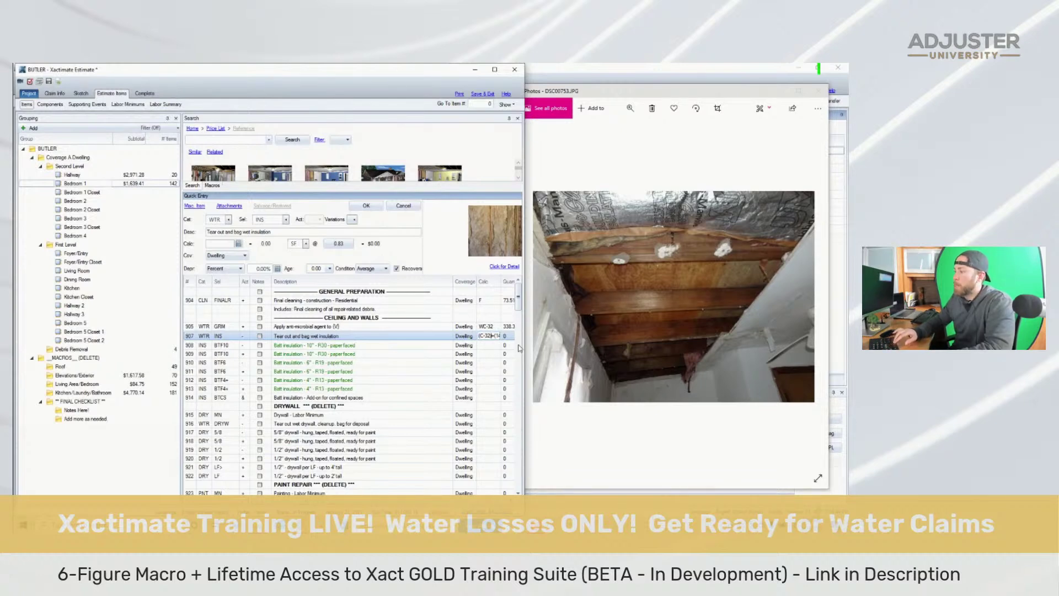
key("End")
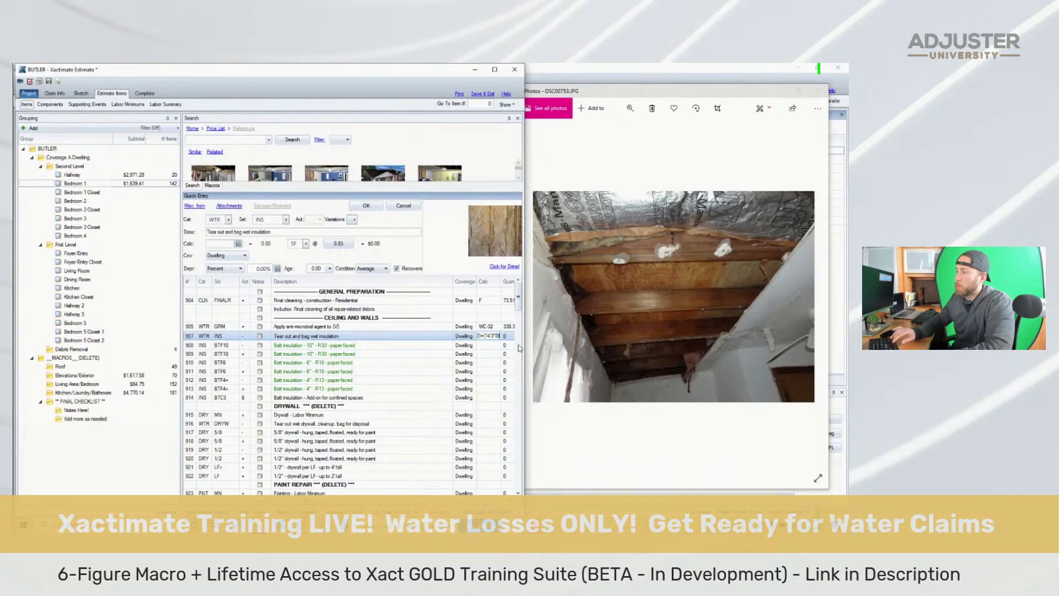
key("Return")
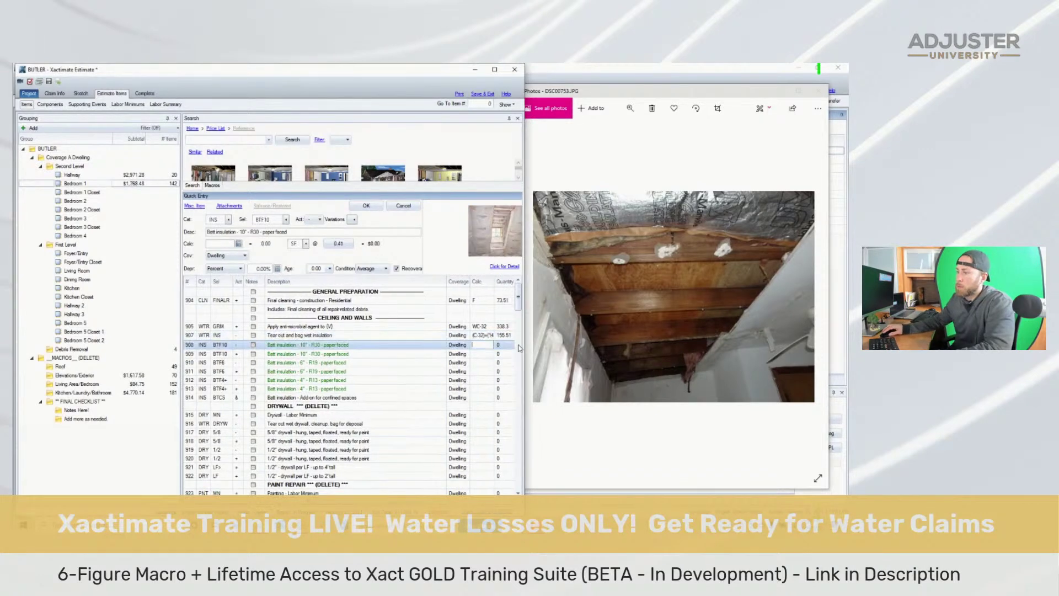
Delete both 10" R30 batt insulation lines and the removal lines for 6" R19 and 4" R13 batts
left_click_drag(189, 346, 189, 361)
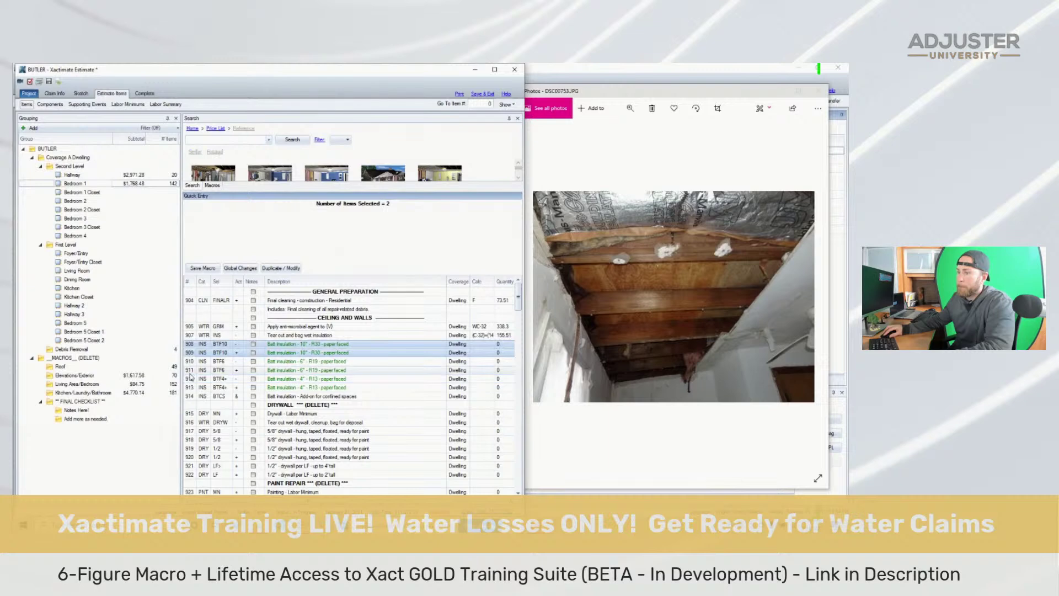
left_click(191, 379, "ctrl")
left_click(192, 370, "ctrl")
left_click(191, 363, "ctrl")
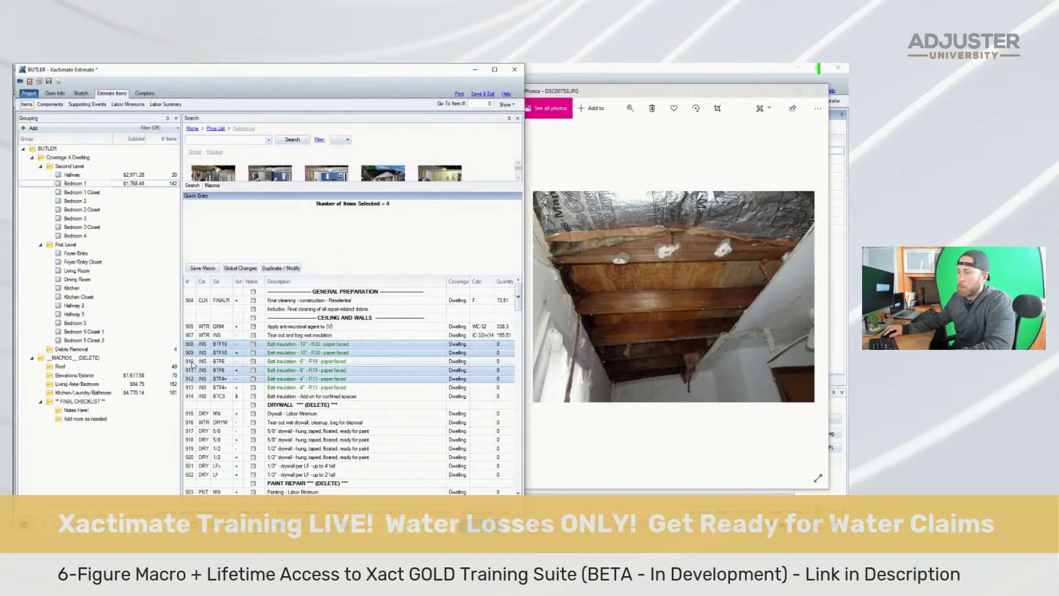
left_click(191, 370, "ctrl")
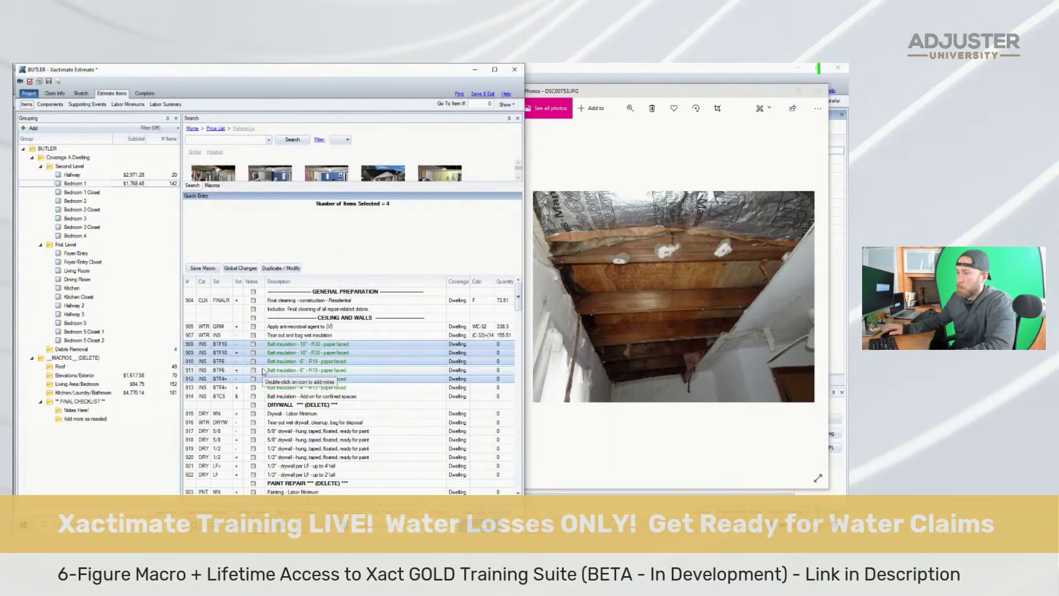
key("Delete")
Open the calculation of the remaining 6" R19 batt insulation line for editing
left_click(482, 345)
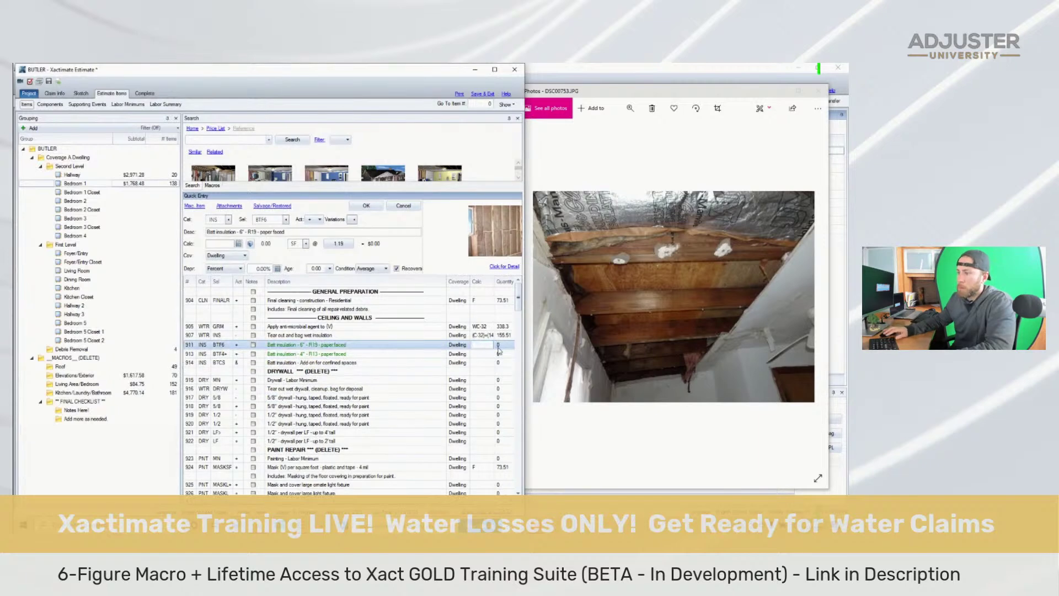
Set the Bedroom 1 quantity formulas to C for 6" R19 batt insulation and 14'3"8 for 4" R13 batt insulation
type("C")
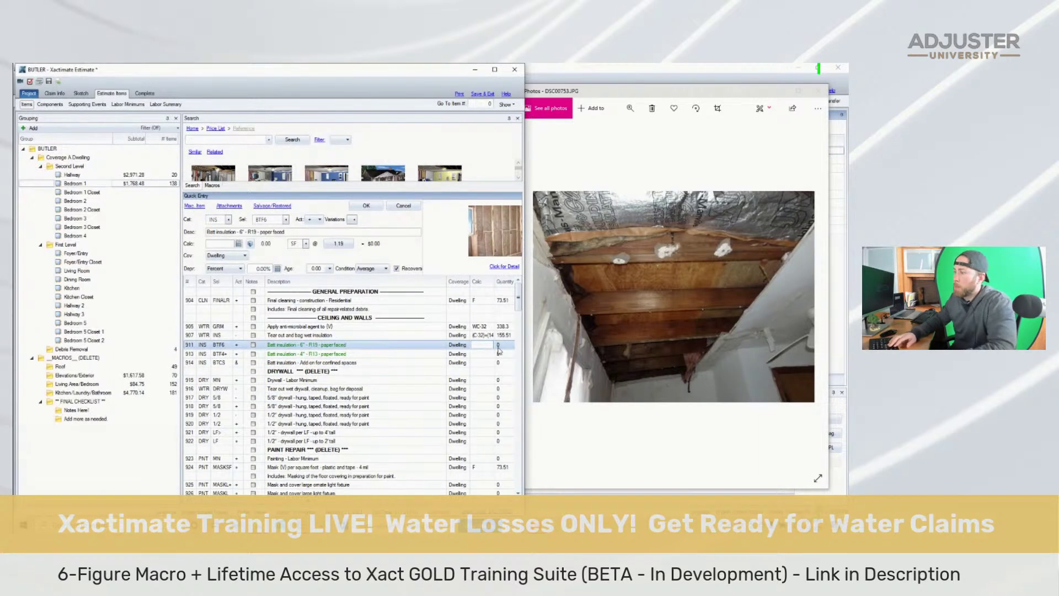
key("Return")
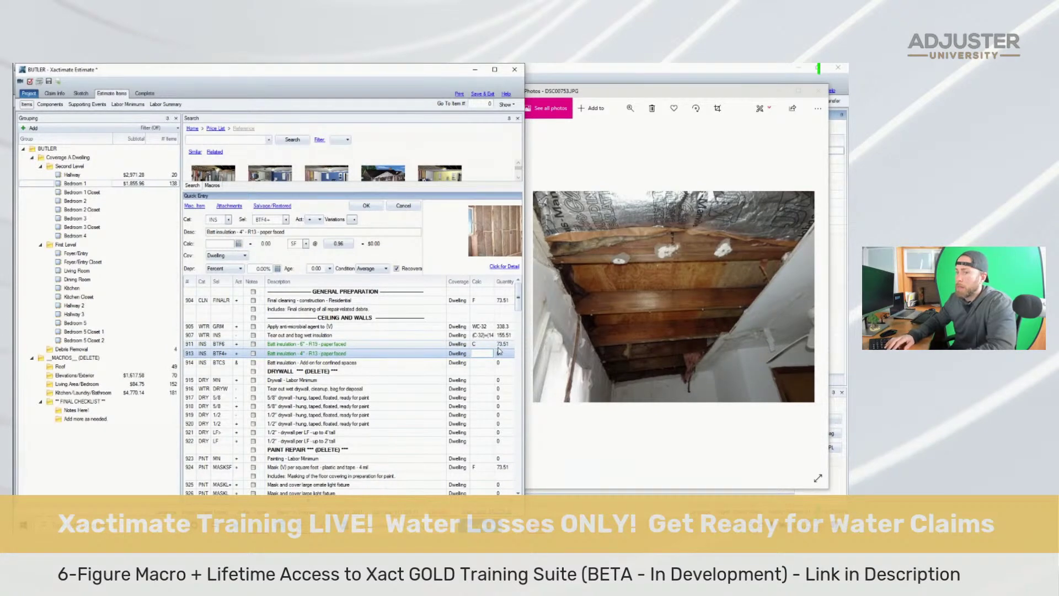
type("14'3")
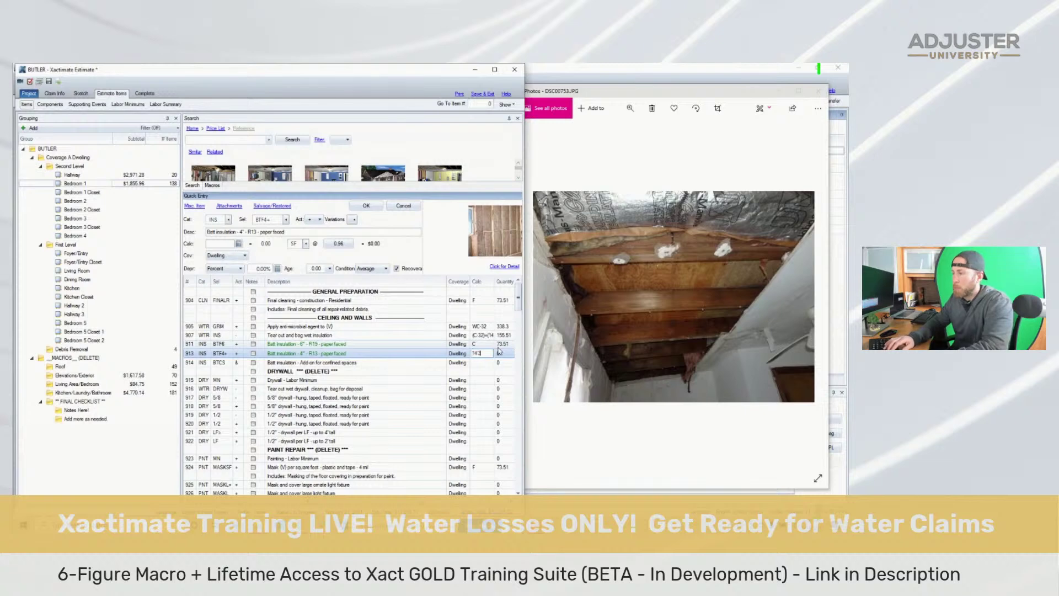
type("\"8")
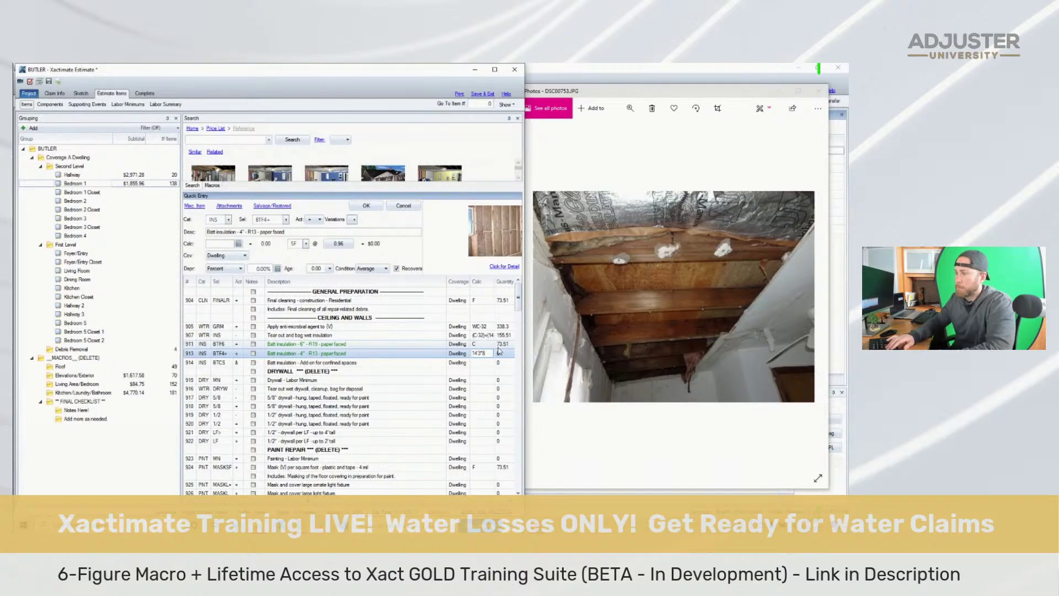
key("Return")
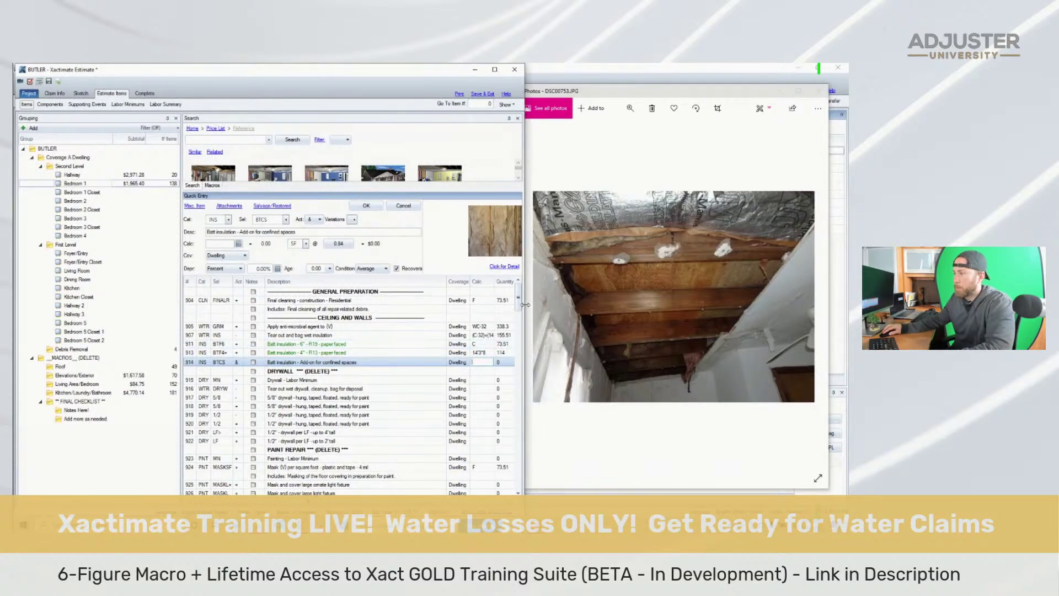
Widen the estimate window and delete the confined-spaces insulation add-on, the Drywall heading and the drywall labor minimum
mouse_move(525, 305)
left_mouse_down()
mouse_move(627, 307)
mouse_move(534, 313)
left_mouse_up()
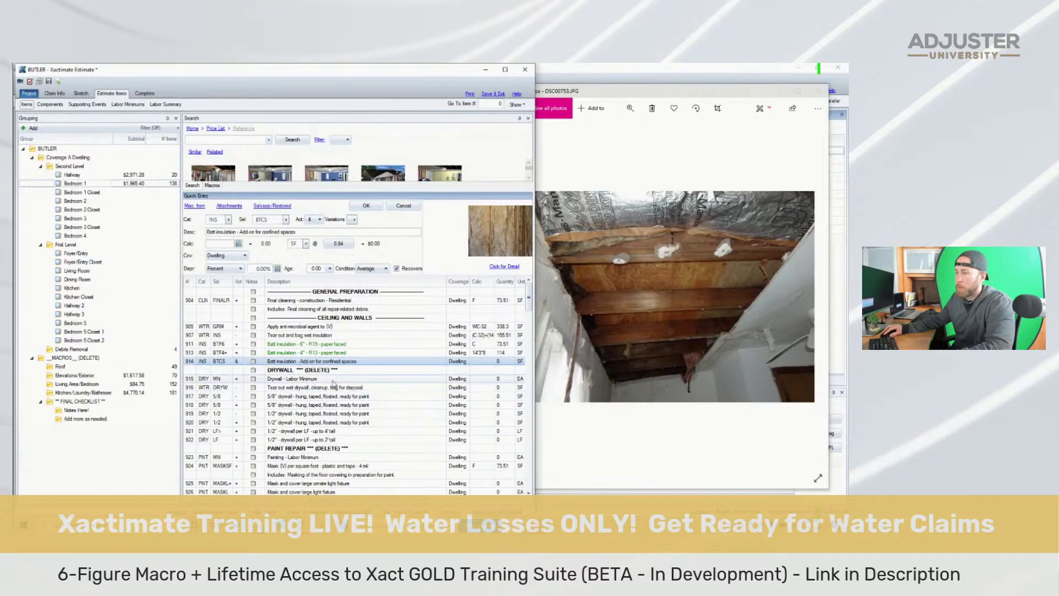
left_click(333, 379, "shift")
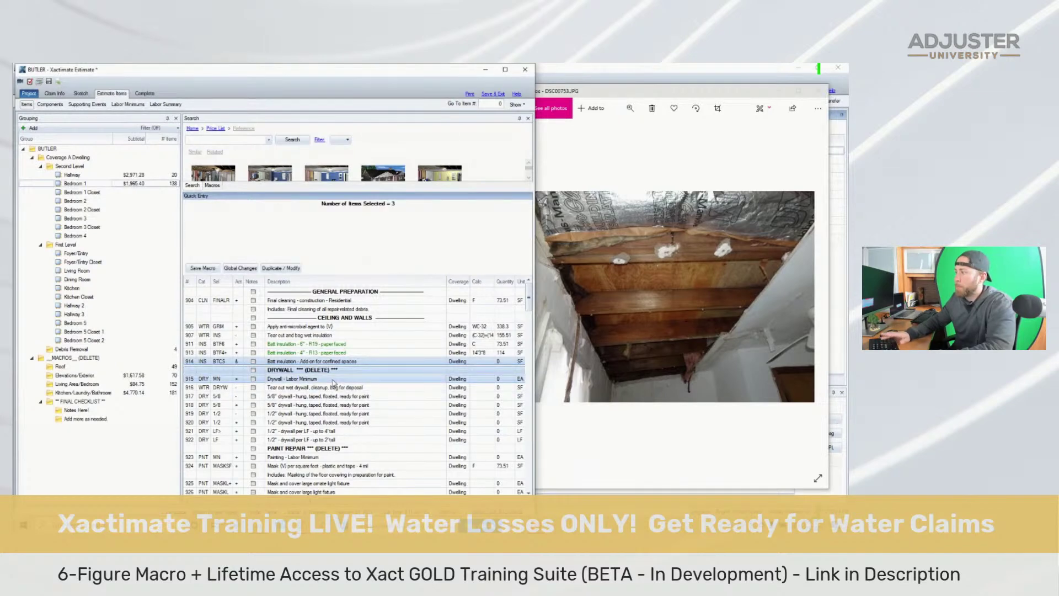
key("Delete")
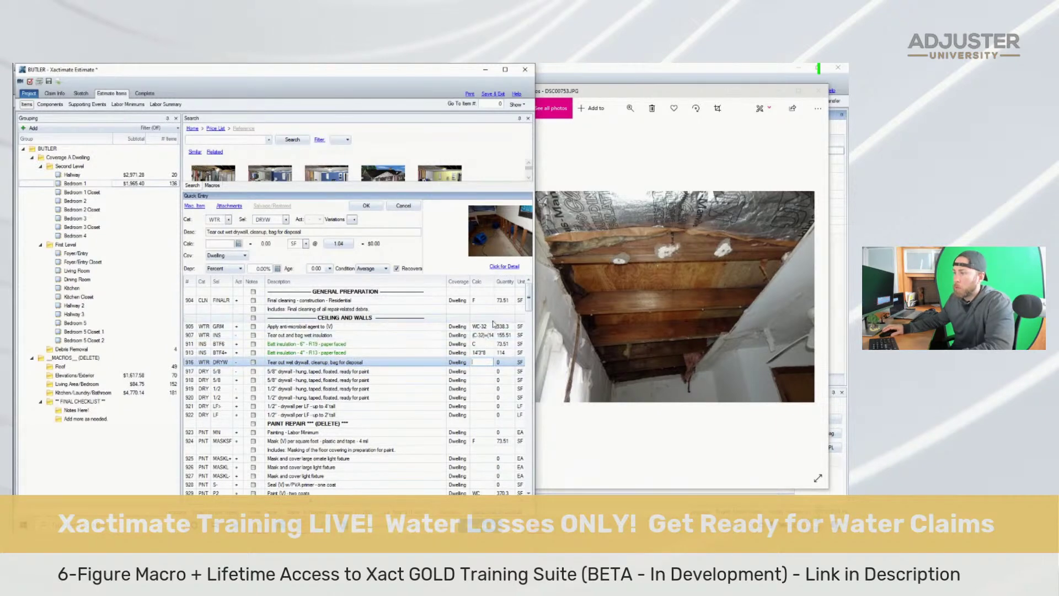
Set the wet drywall tear-out formula to WC-32 and delete the 5/8" and 1/2" drywall removal lines
type("WC-32")
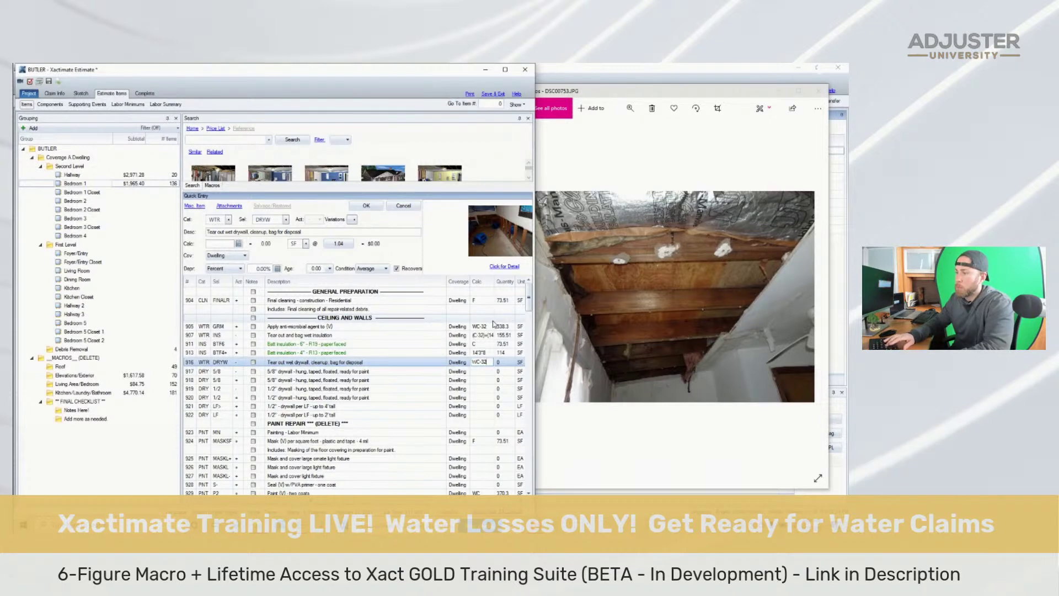
key("Return")
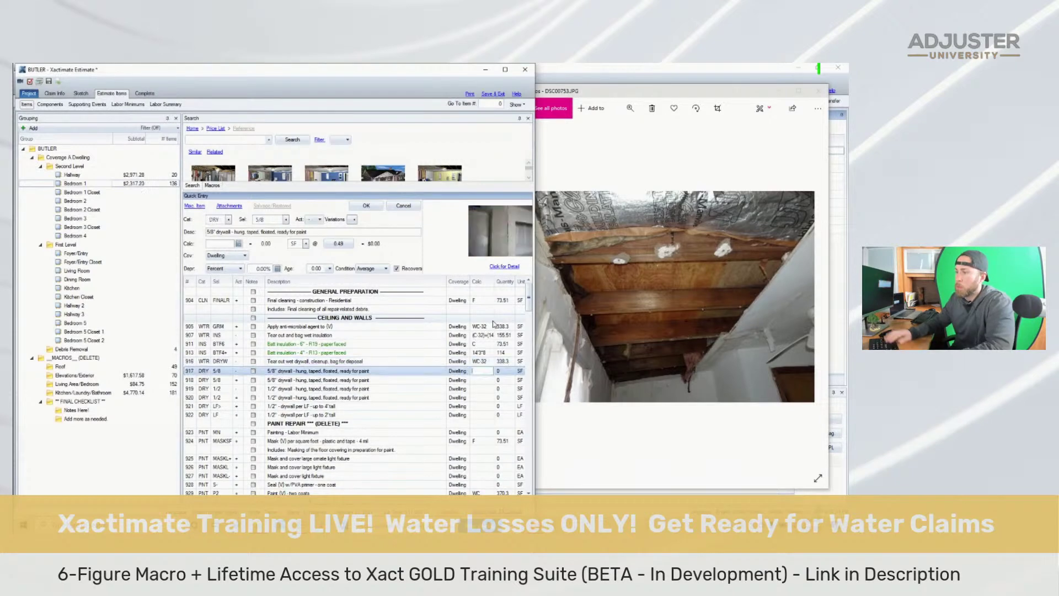
left_click(189, 388, "ctrl")
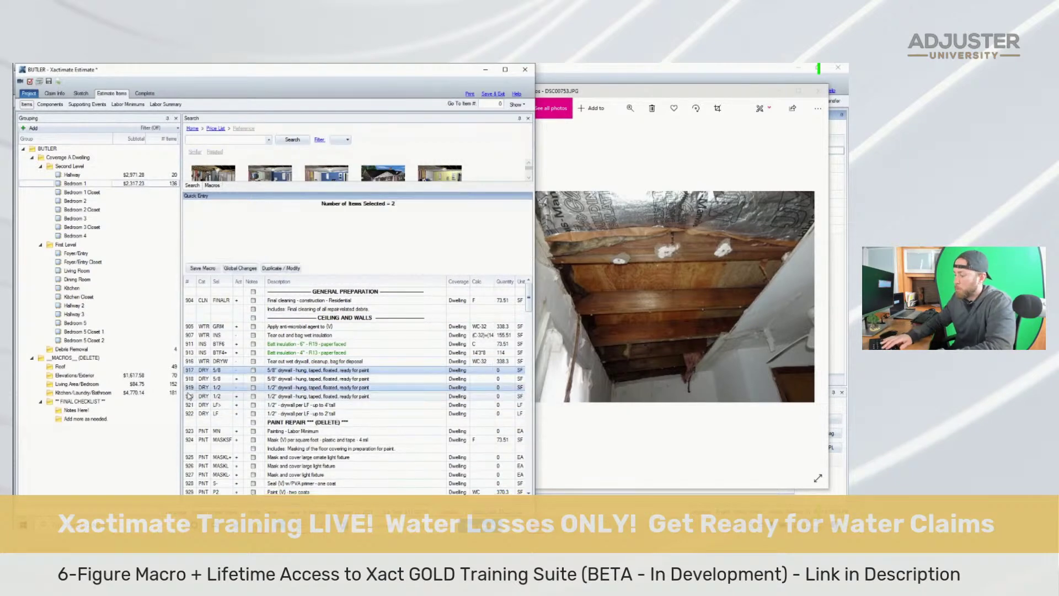
key("Delete")
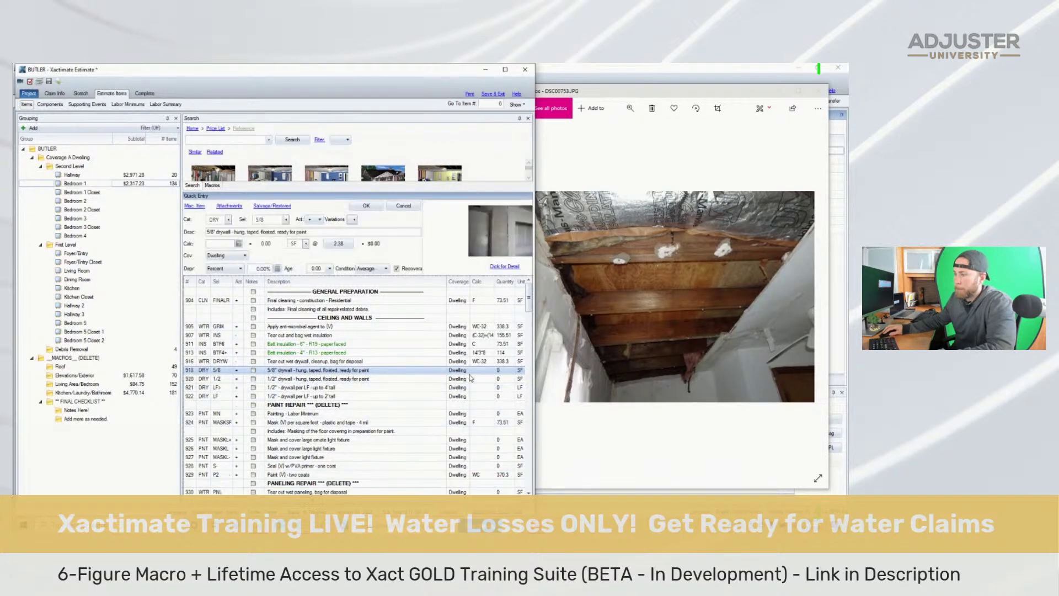
Set the replacement drywall formulas to C for the 5/8" line and W for the 1/2" line
left_click(476, 370)
key("Return")
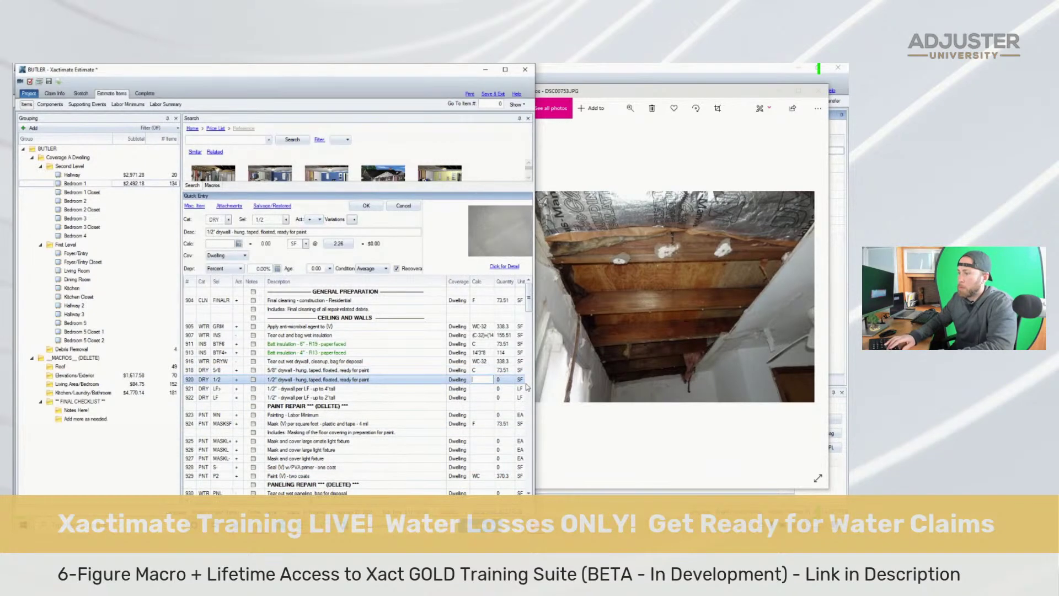
type("W")
key("Return")
Delete the per-LF drywall lines, the Paint Repair heading, the painting labor minimum and the three light fixture masking lines
left_click(334, 414, "shift")
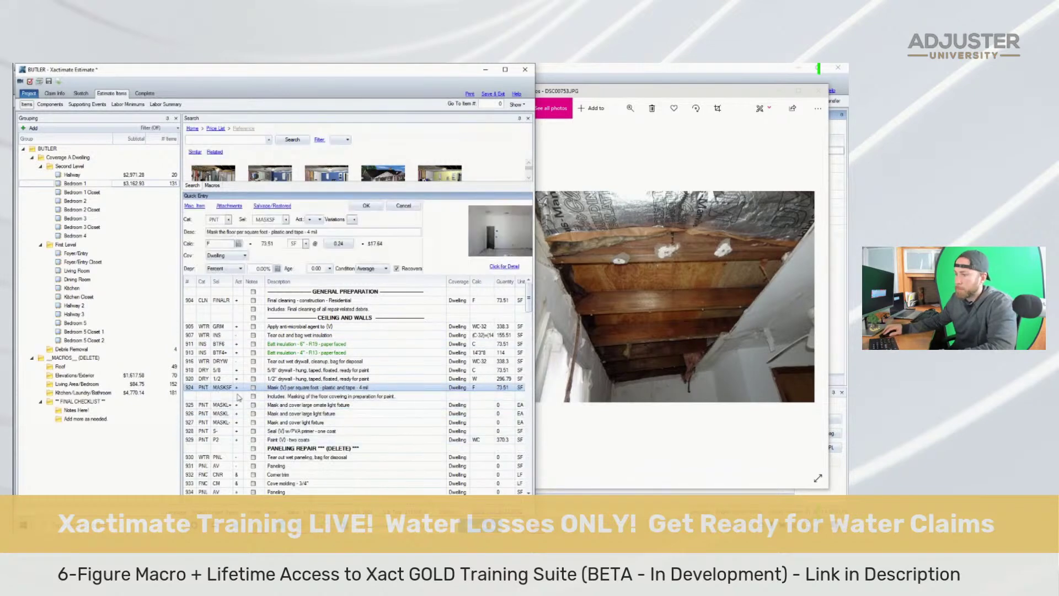
left_click(197, 408)
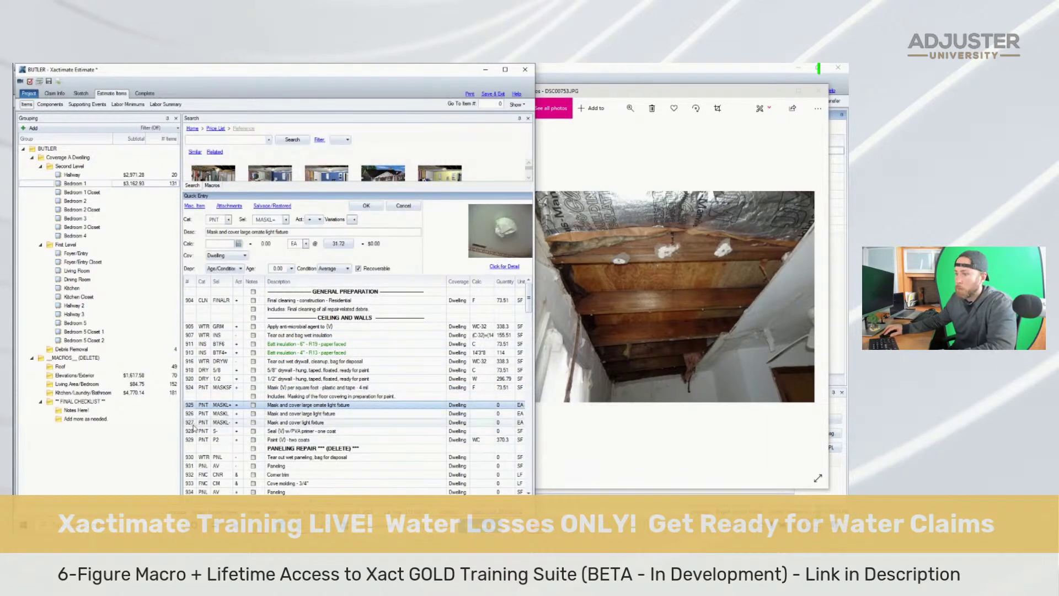
left_click(400, 422, "shift")
key("Delete")
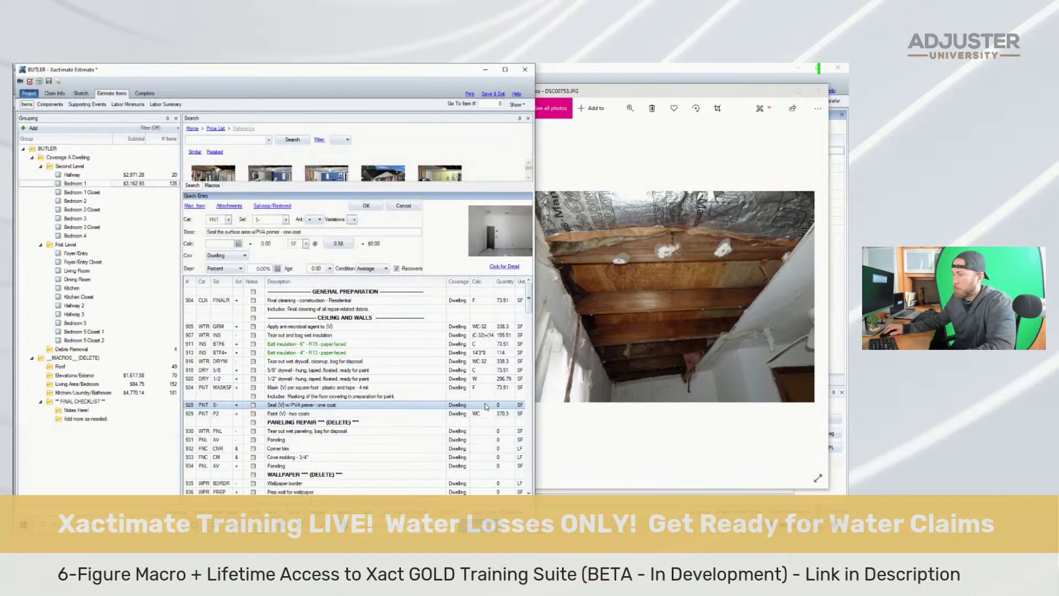
Set the PVA primer sealing formula to WC and keep the two-coat paint line at WC
left_click(486, 405)
type("WC")
key("Return")
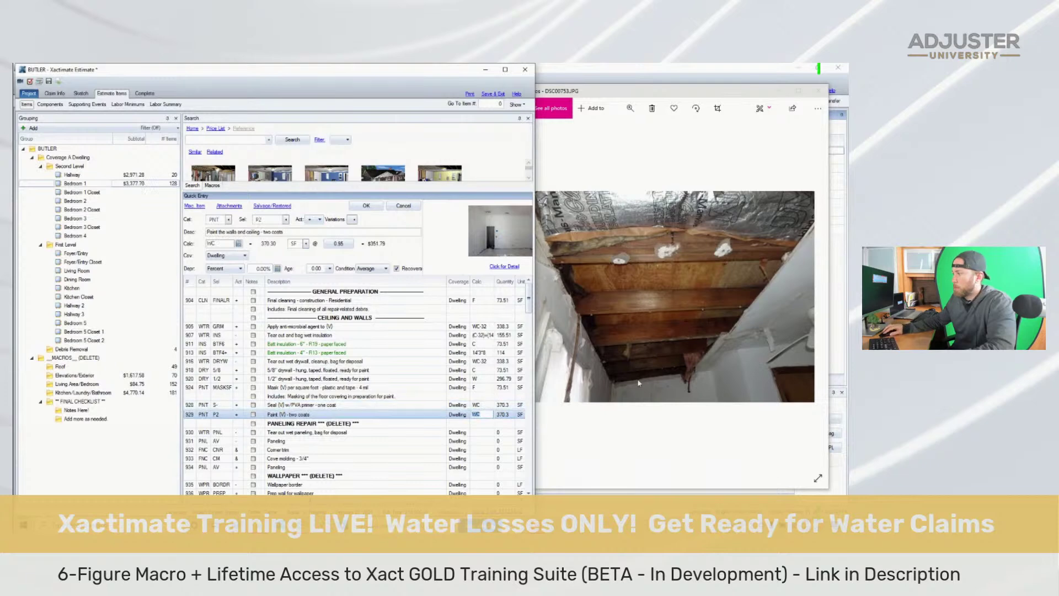
key("Return")
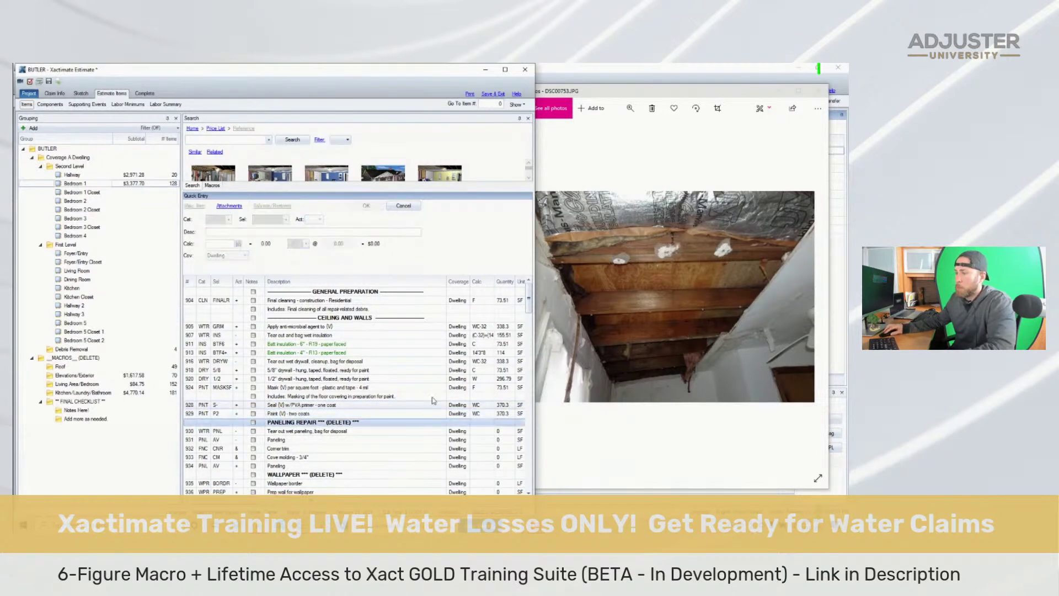
Switch to Photos and advance to the bedroom floor picture DSC00757.JPG, comparing it with the preceding photo
left_click(707, 309)
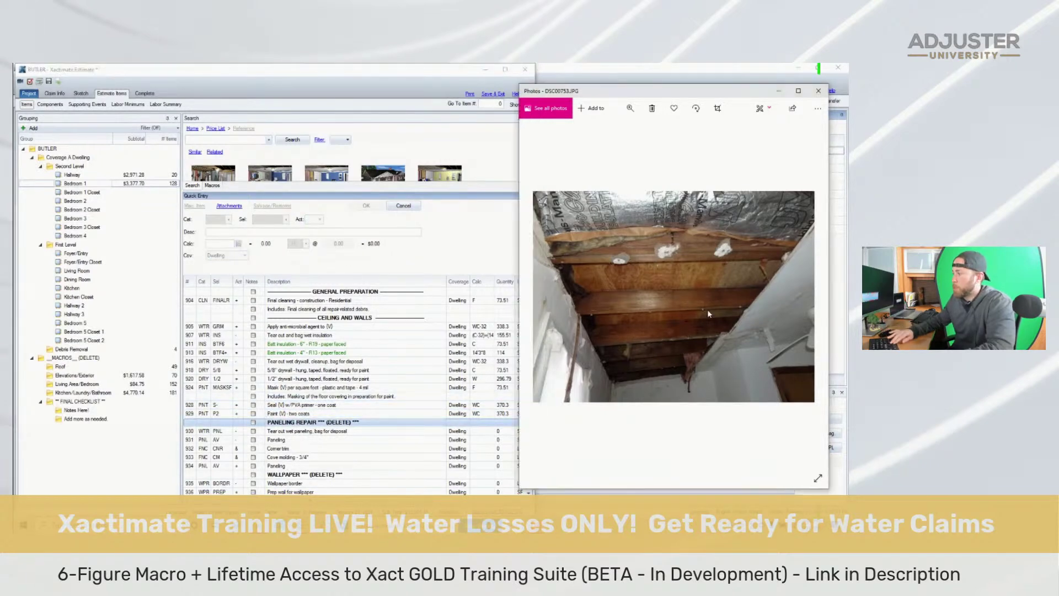
key("Right")
key("Right")
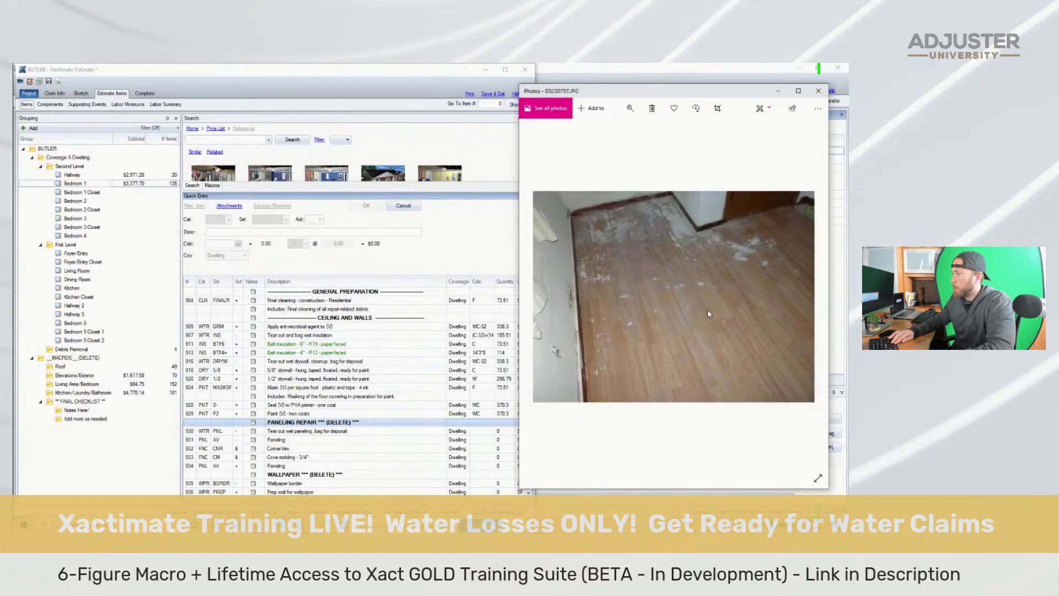
key("Left")
key("Right")
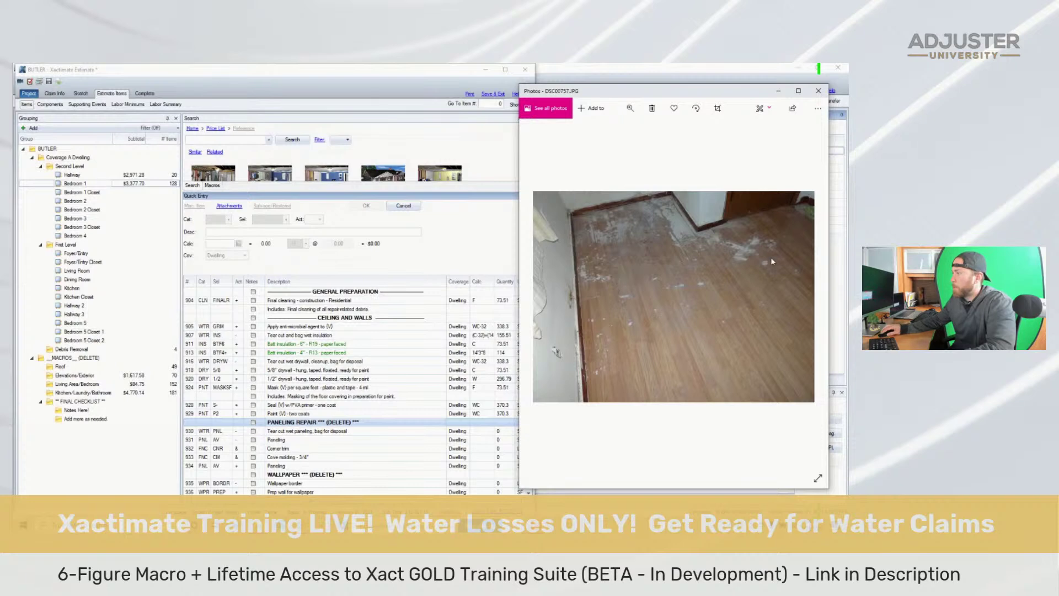
In the Xactimate estimate, delete all lines from the Paneling Repair heading through the Base Trim heading
left_click(304, 431)
scroll(304, 431, "down", 8)
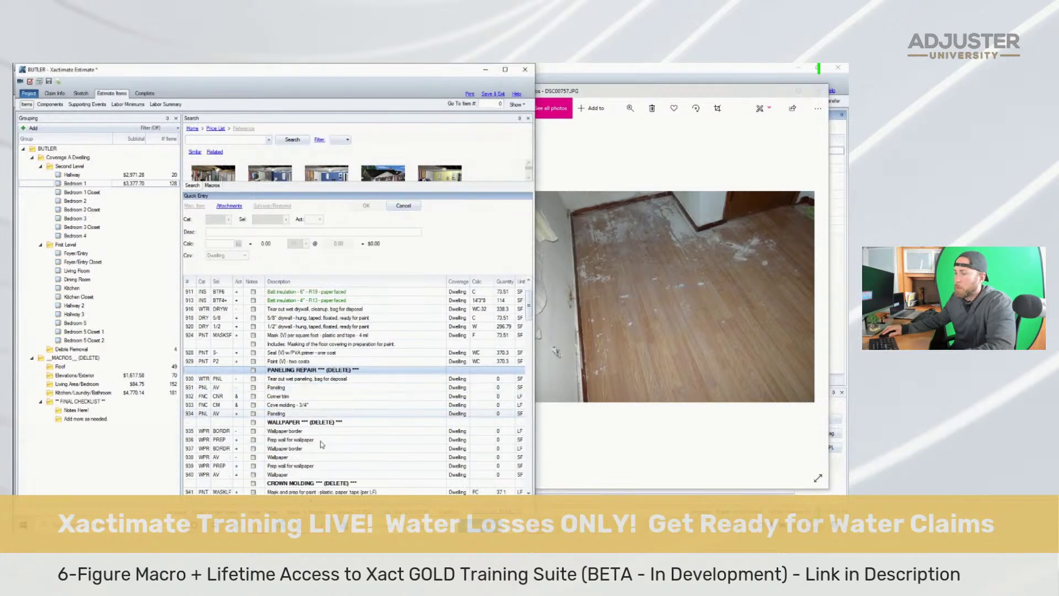
scroll(319, 450, "down", 2)
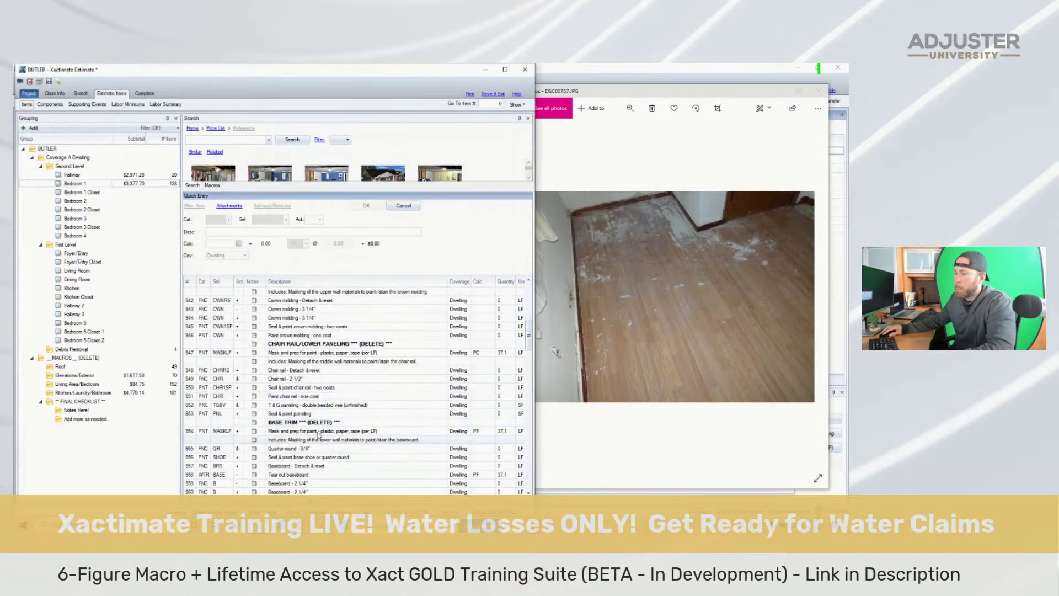
left_click(315, 425, "shift")
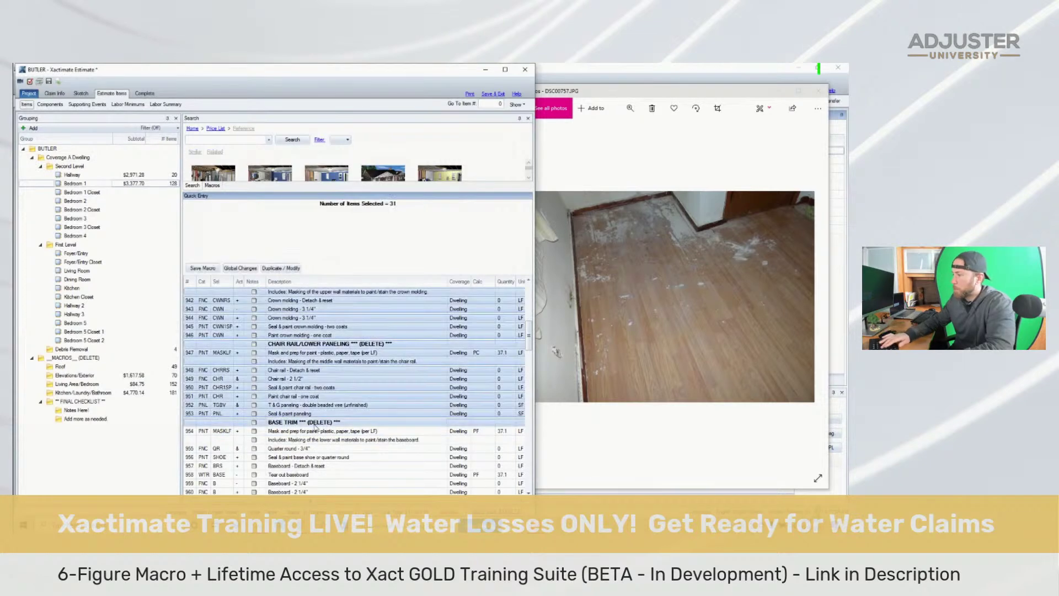
key("Delete")
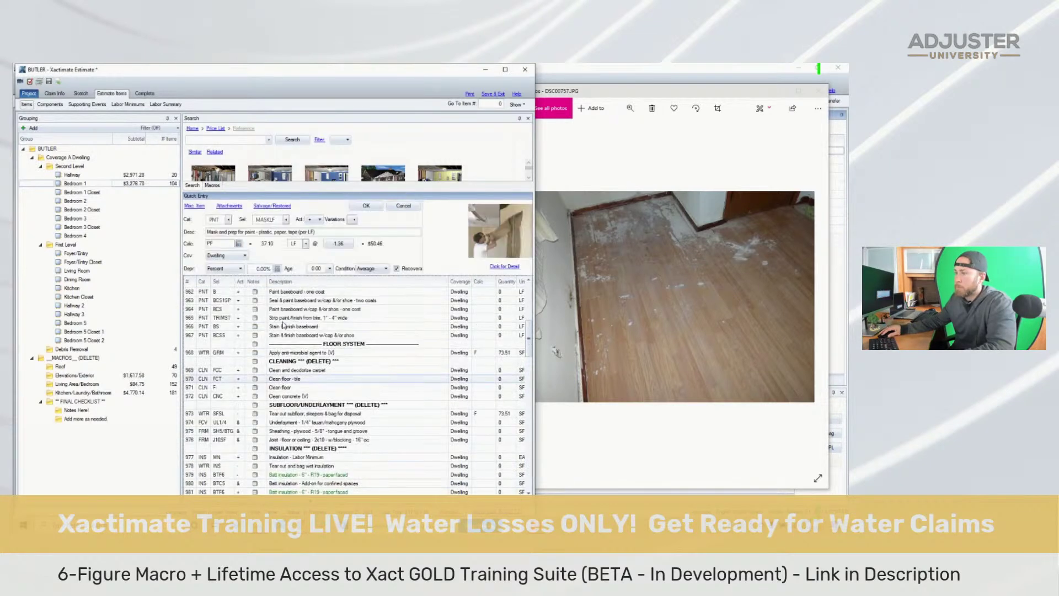
Delete the 3/4" quarter round, base shoe seal and paint, and baseboard detach and reset lines
scroll(281, 327, "up", 3)
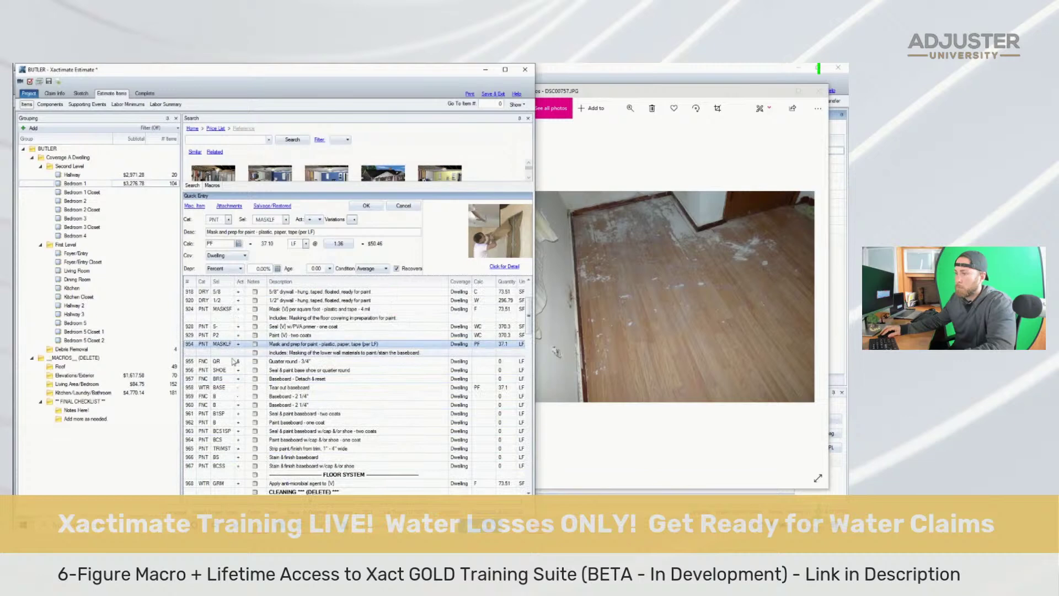
left_click(190, 363)
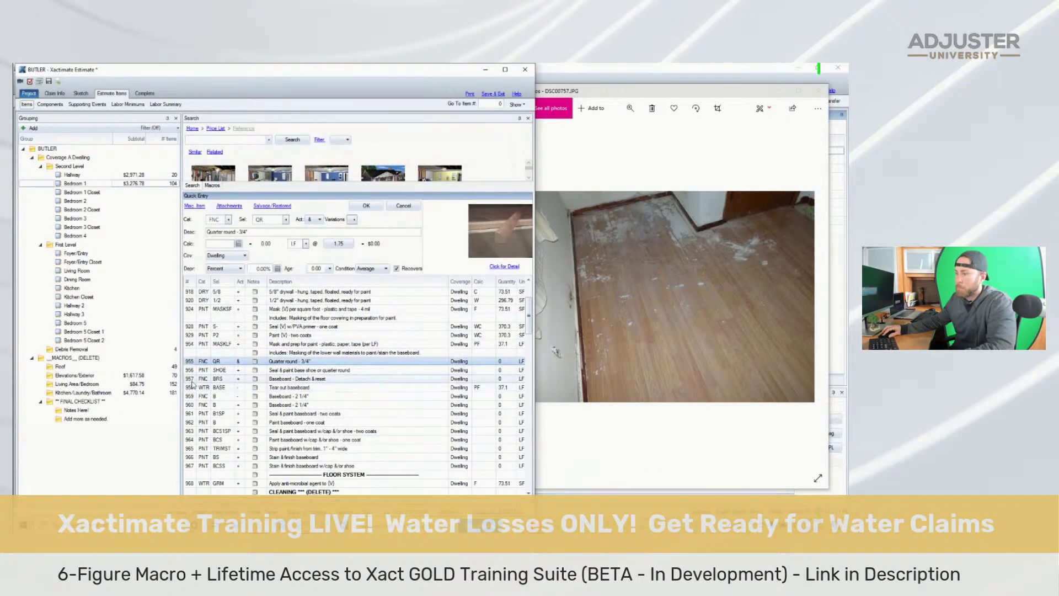
left_click(190, 379, "shift")
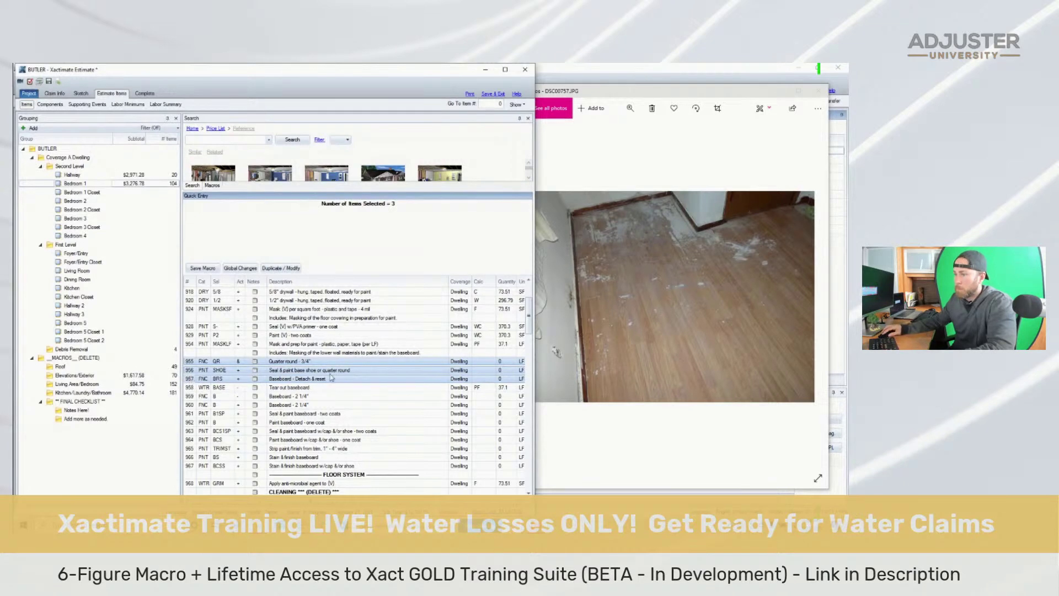
key("Delete")
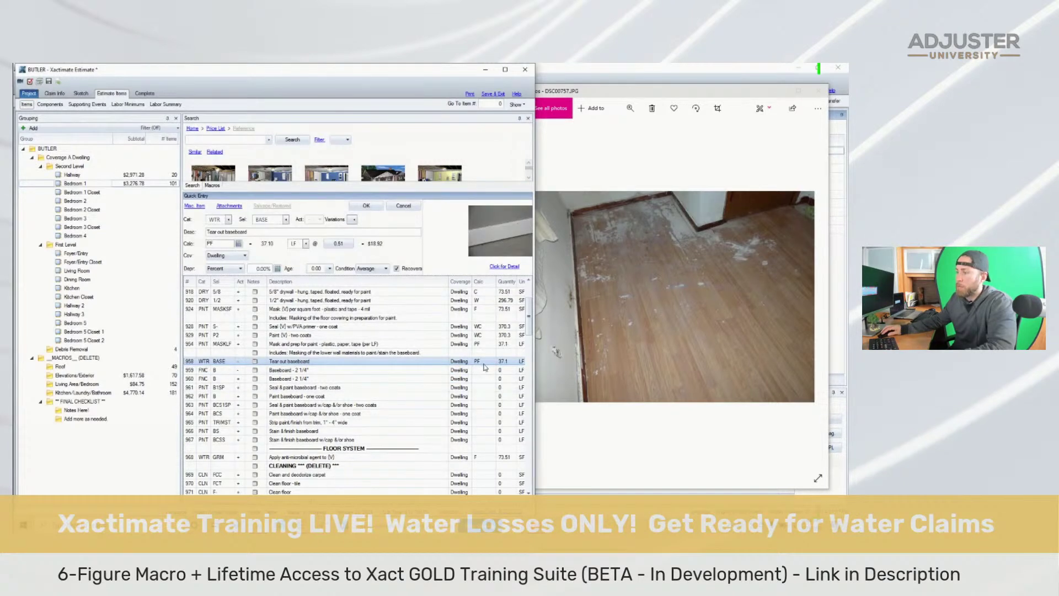
Delete the 2 1/4" baseboard removal line and set the replacement 2 1/4" baseboard formula to PF
left_click(191, 370)
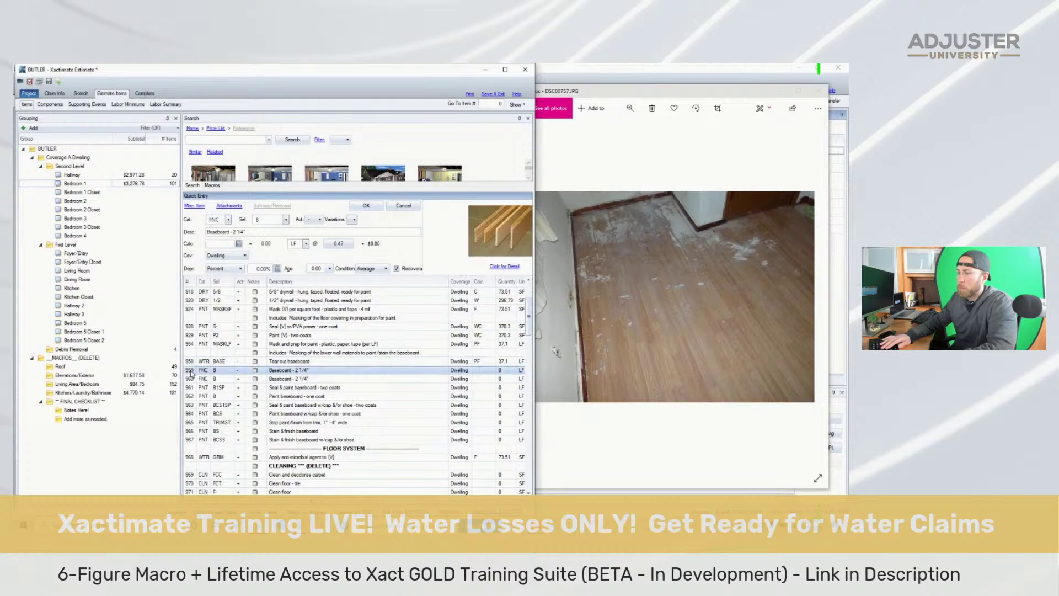
key("Delete")
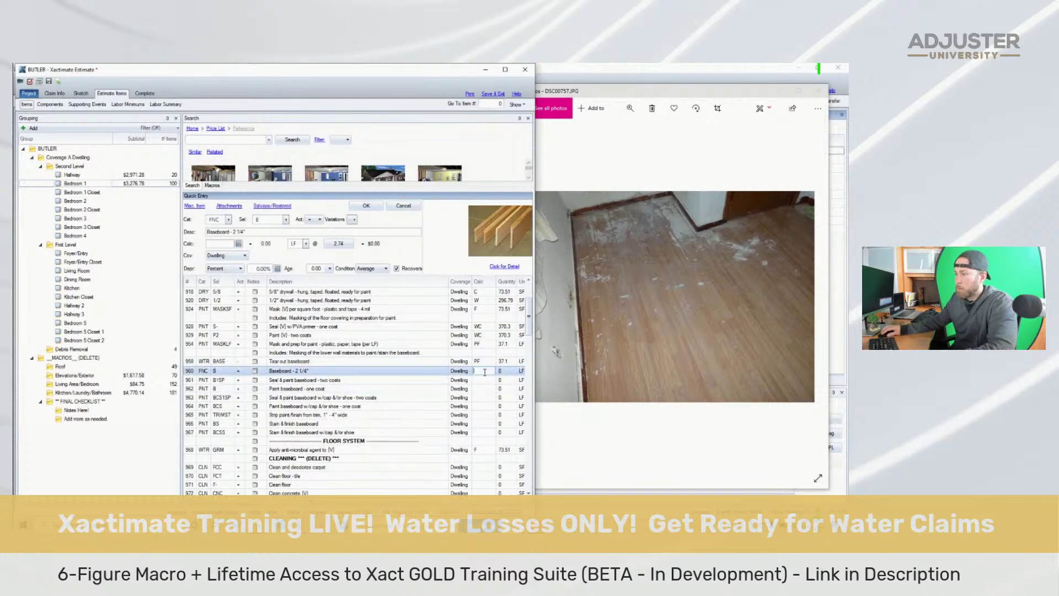
key("Return")
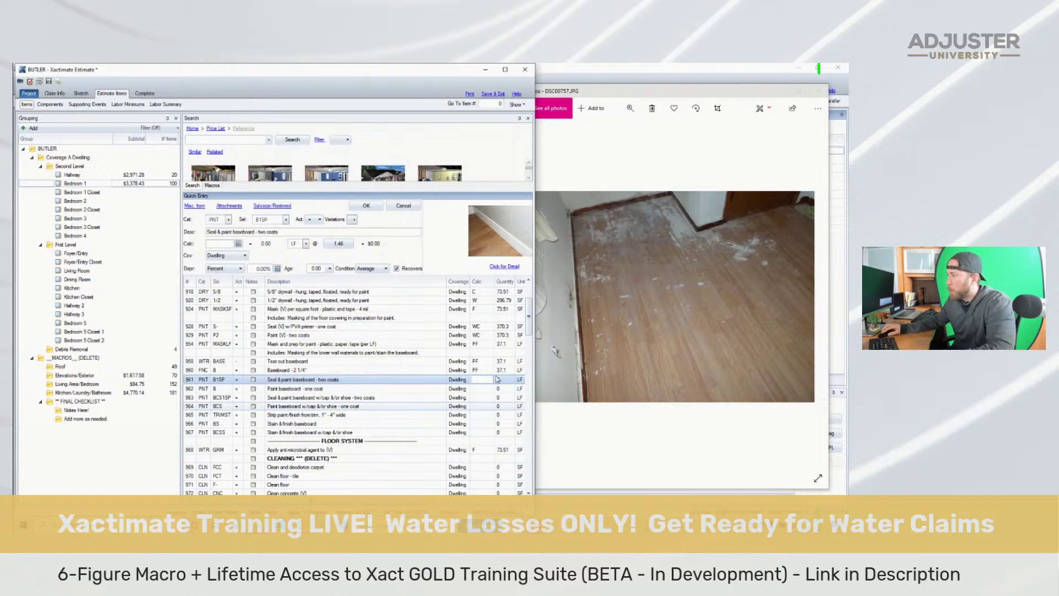
Zoom into the bedroom floor photo in Photos and examine the baseboard finish along the walls and door
left_click(588, 241)
scroll(588, 237, "down", 1)
scroll(589, 220, "down", 1)
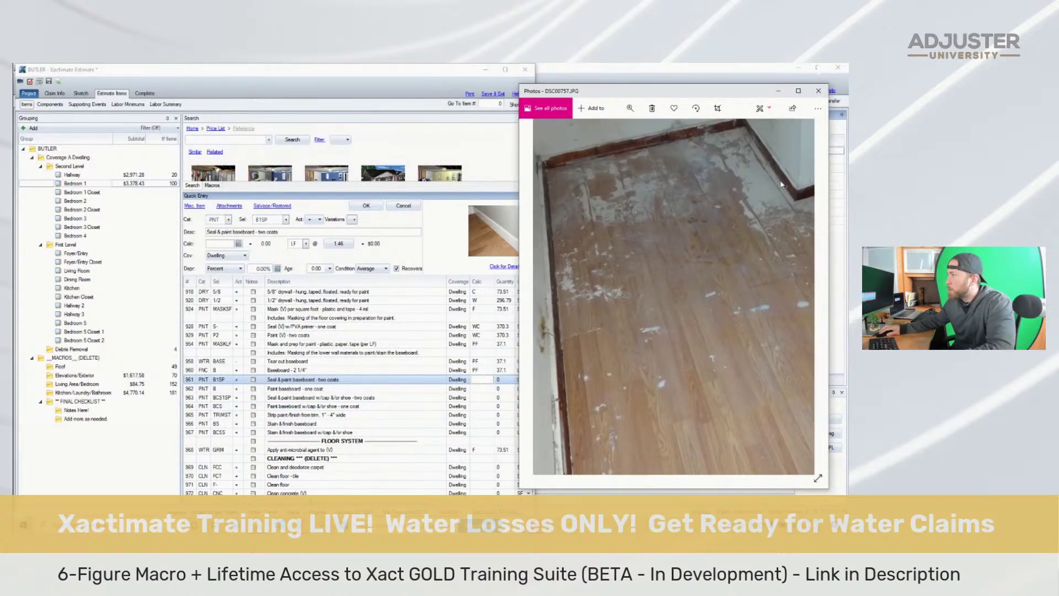
scroll(781, 188, "down", 2)
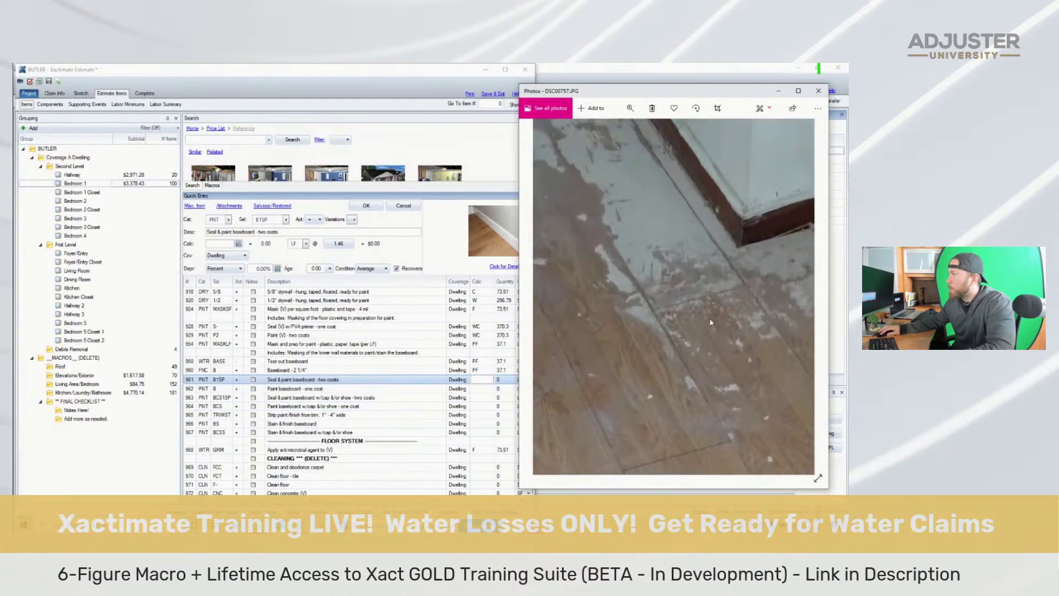
scroll(670, 393, "down", 2)
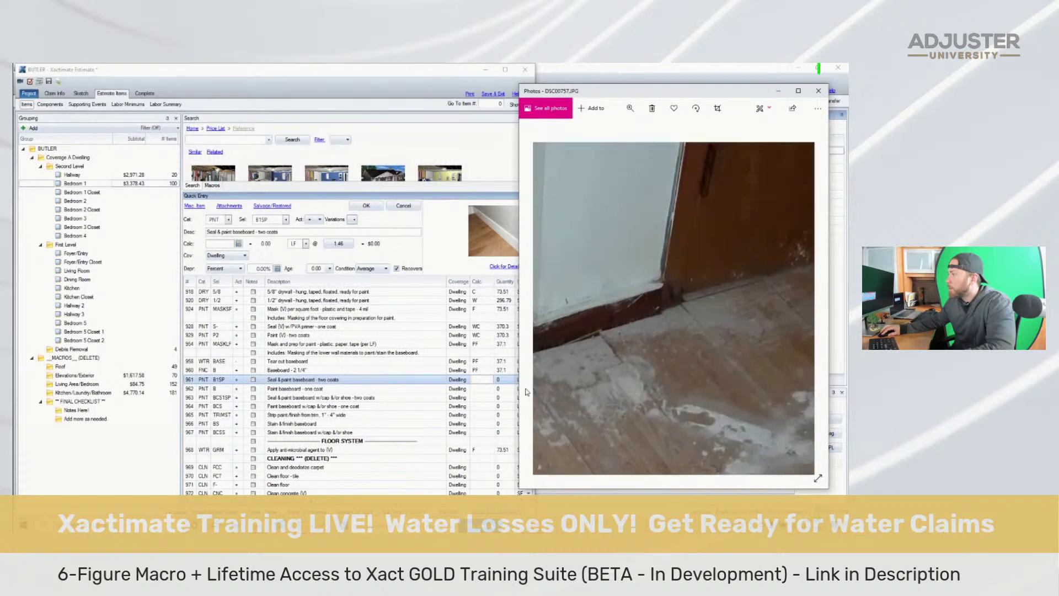
Back in the Xactimate estimate, change the 2 1/4" baseboard line's selector to B+ for stain grade
scroll(684, 359, "down", 1)
scroll(684, 359, "down", 4)
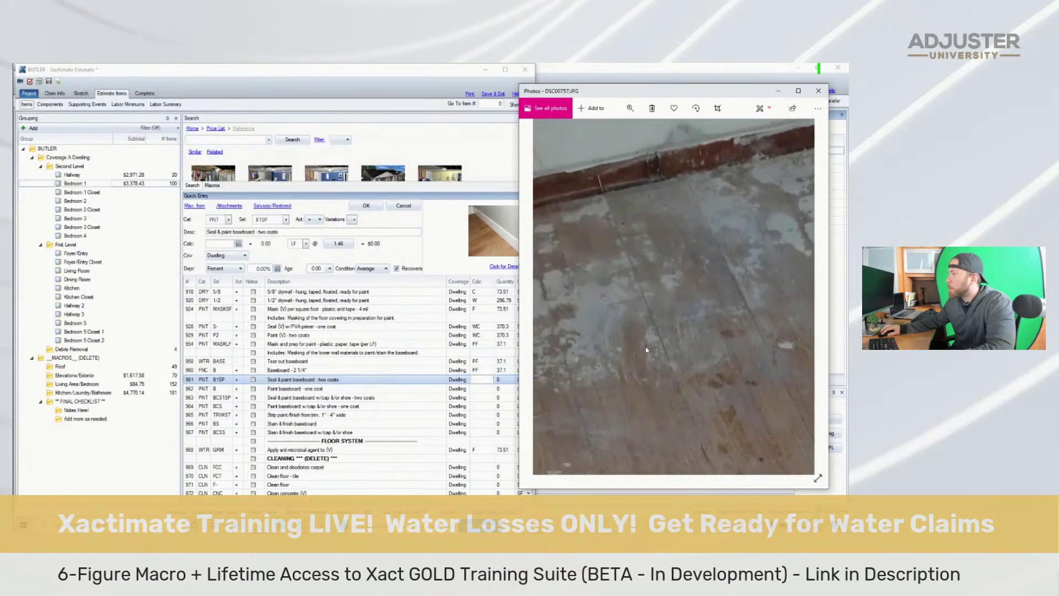
left_click(309, 370)
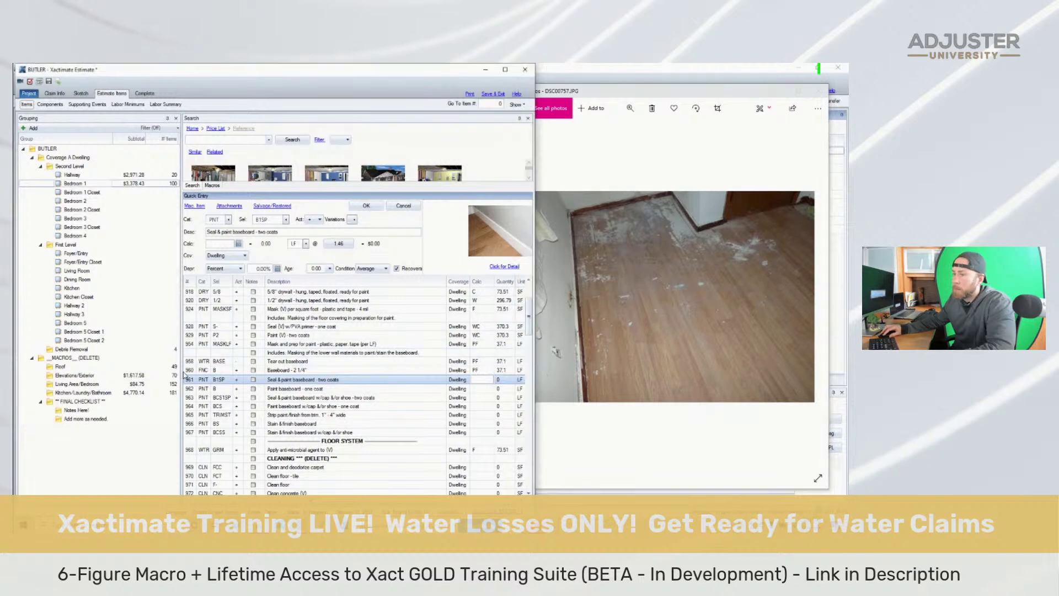
left_click(272, 220)
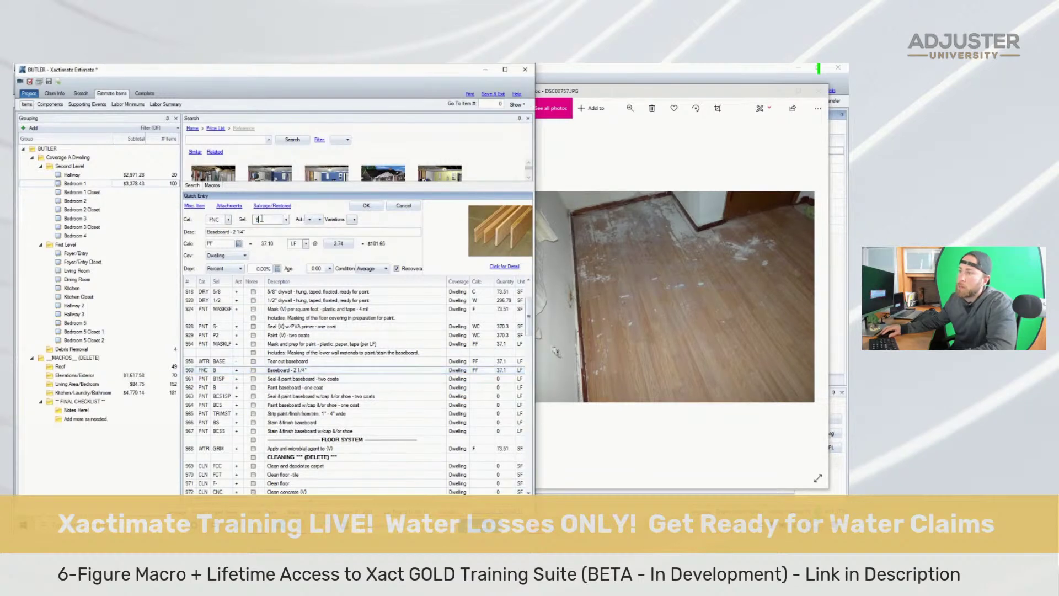
type("+")
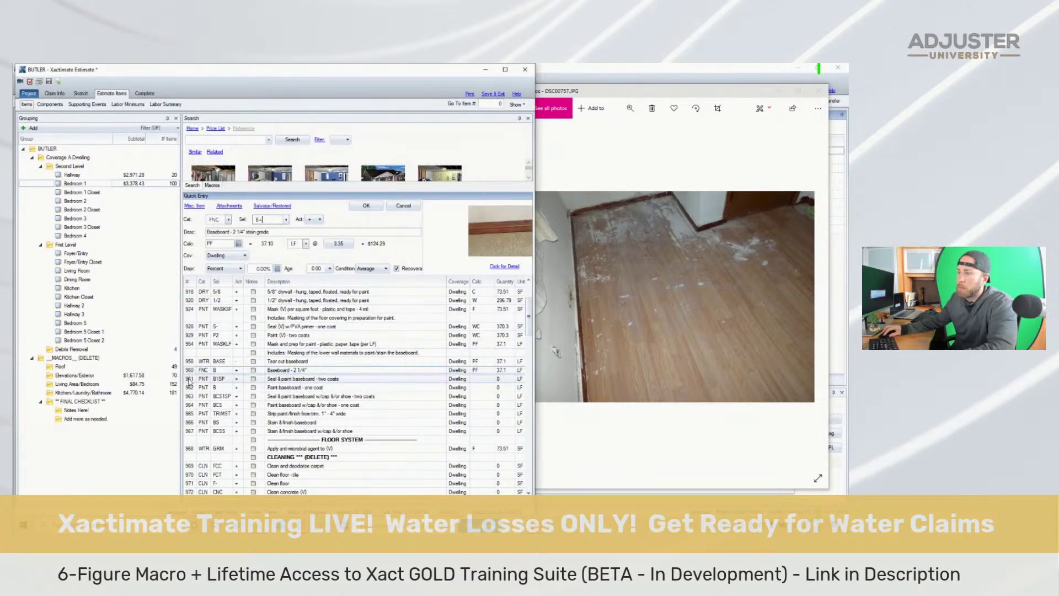
Delete the baseboard paint, strip-finish and stain w/cap &/or shoe lines, and set the stain & finish baseboard formula to PF
left_click(189, 379)
left_click_drag(190, 389, 190, 418)
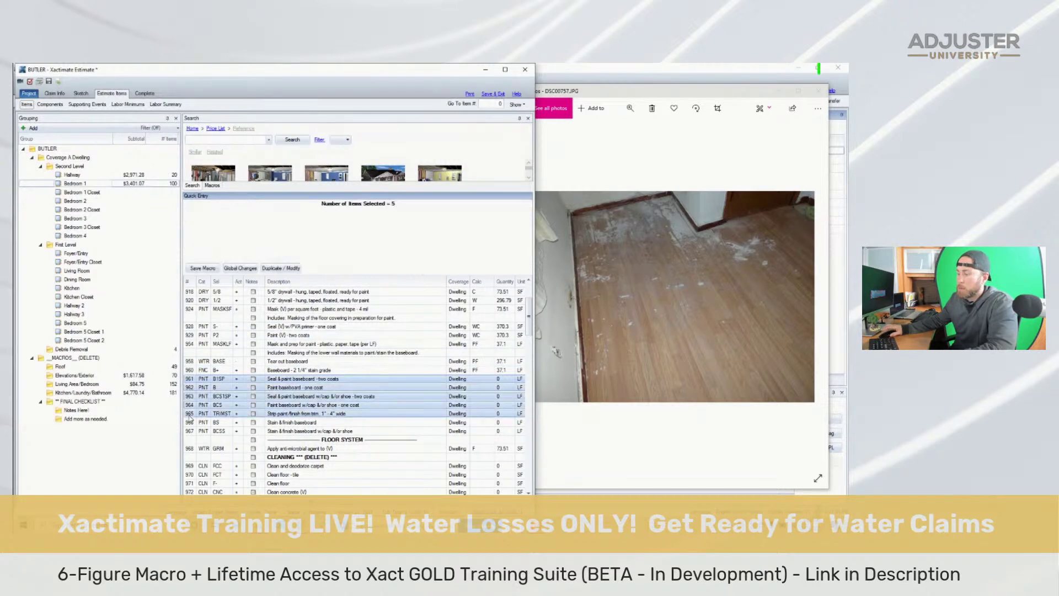
key("Delete")
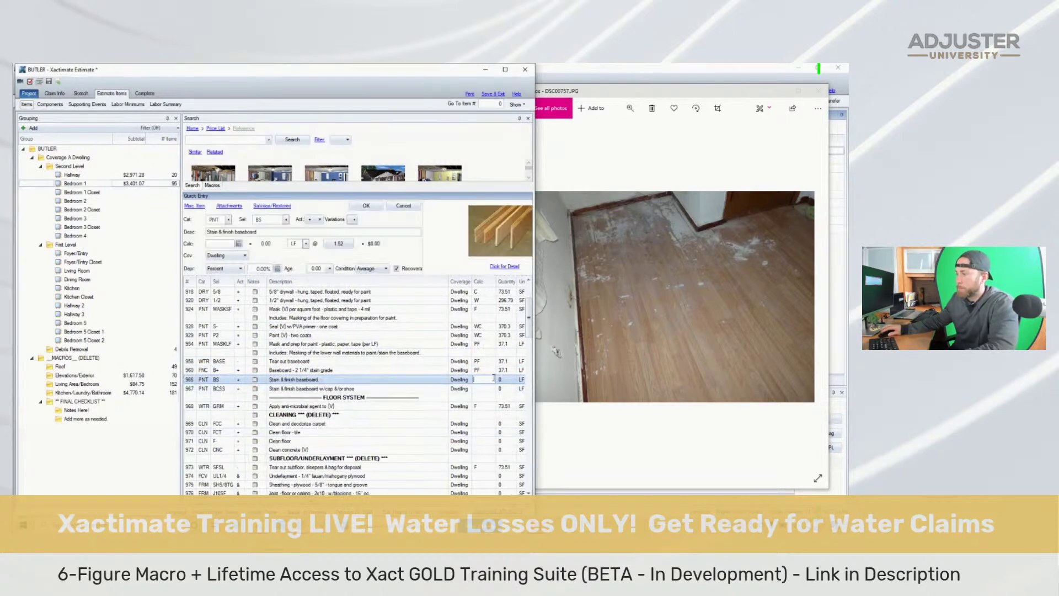
key("Return")
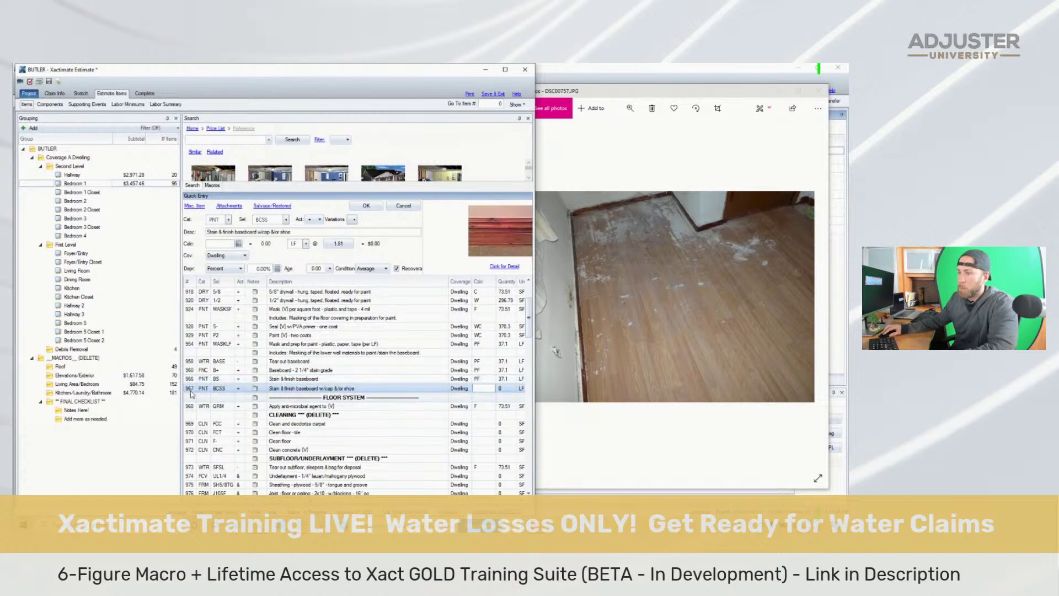
key("Delete")
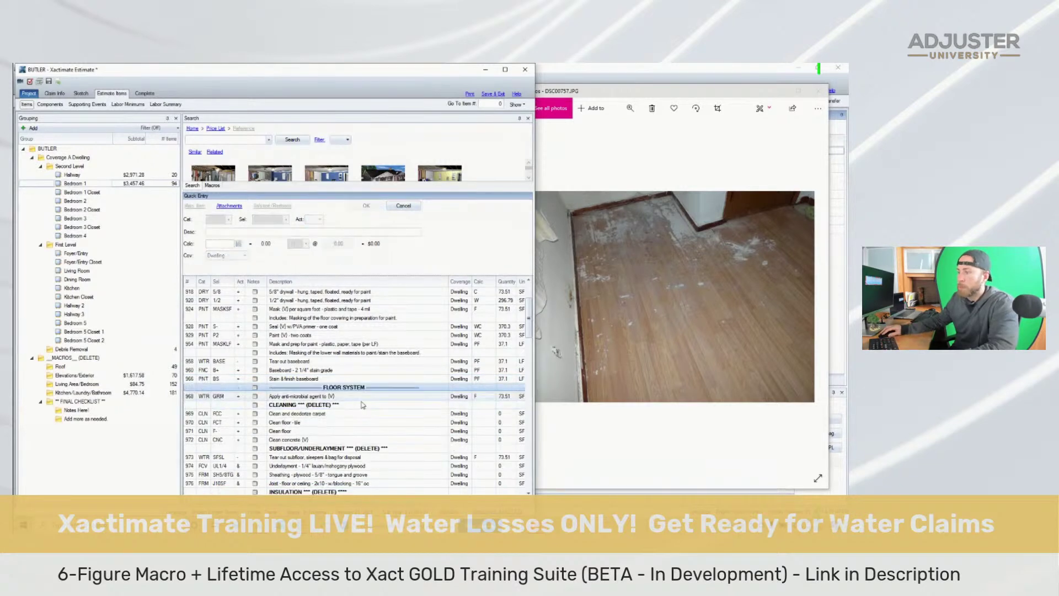
Delete all floor system lines from the Cleaning heading through the Wood heading, keeping the anti-microbial line above them
key("Down")
key("Down")
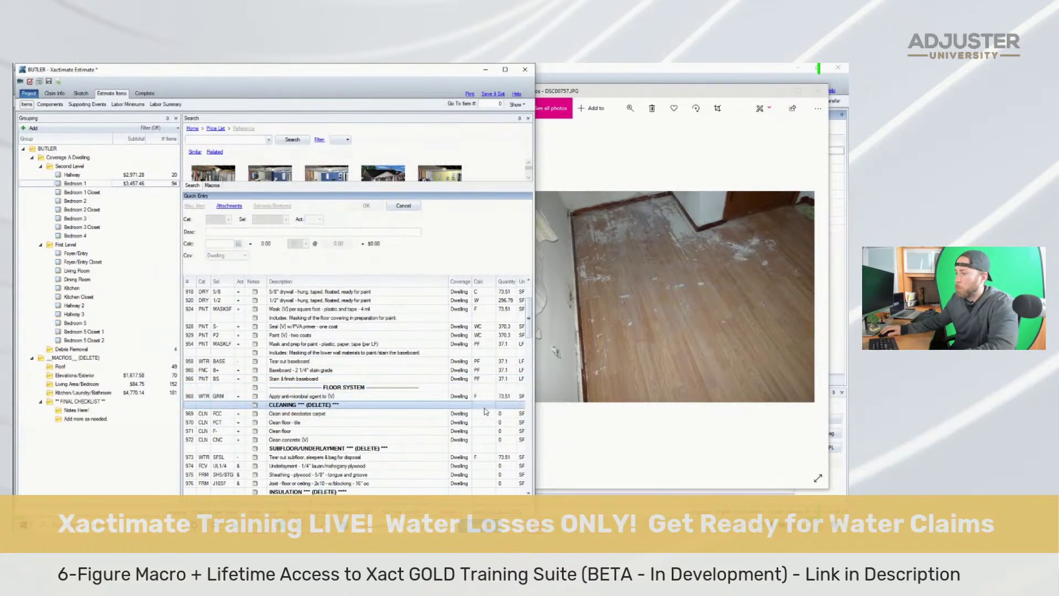
scroll(373, 432, "down", 3)
scroll(372, 433, "down", 8)
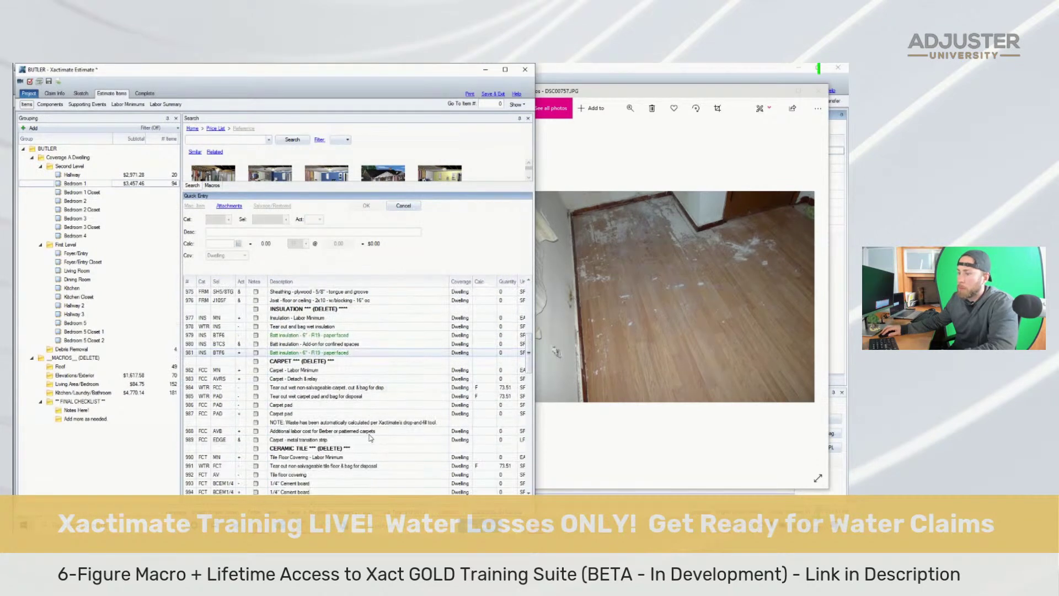
scroll(371, 439, "down", 2)
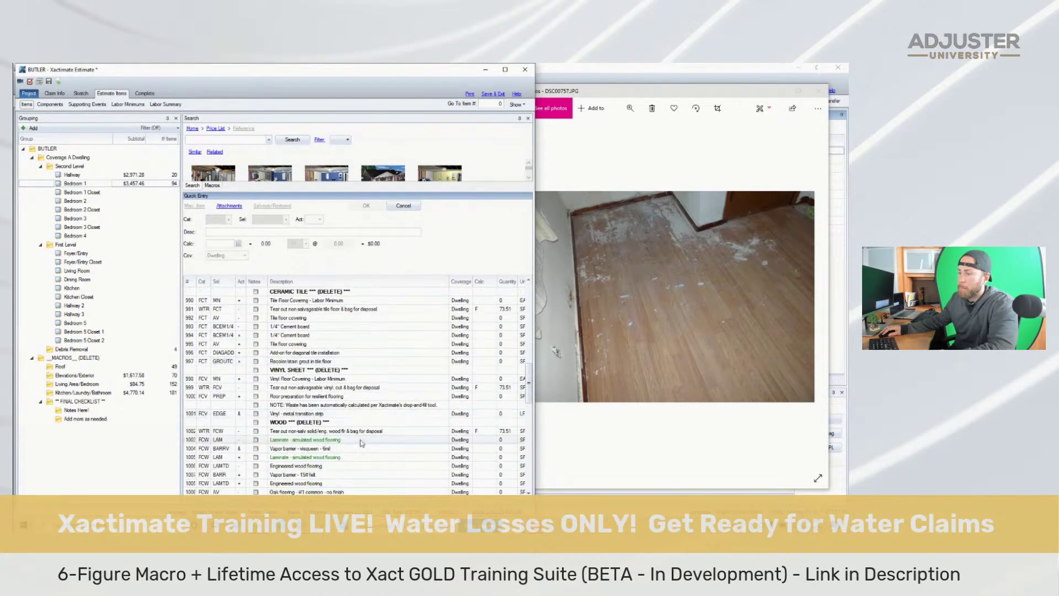
left_click(330, 425, "shift")
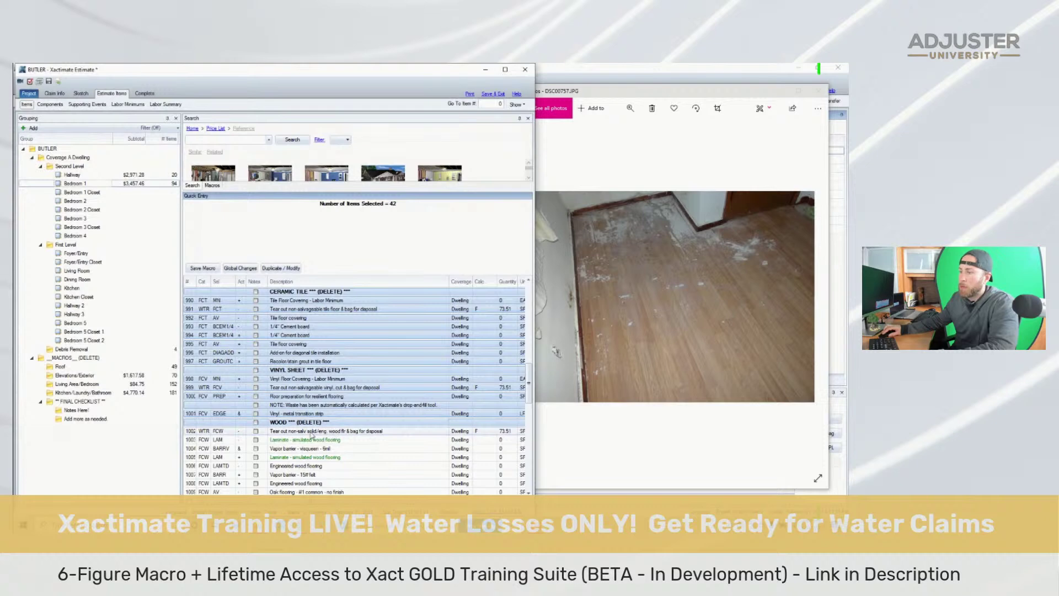
scroll(386, 405, "up", 7)
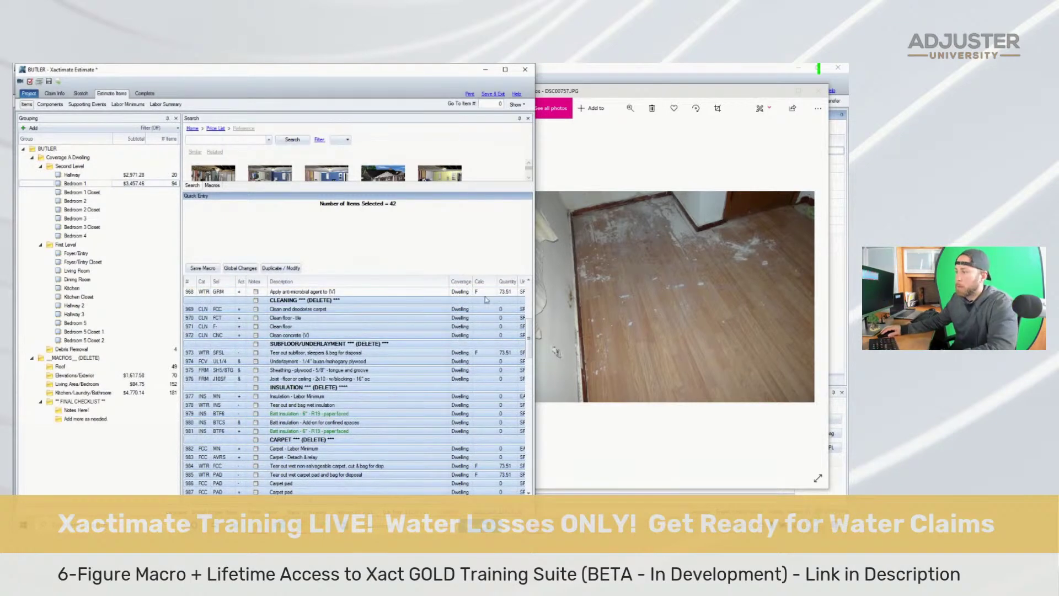
key("Delete")
Delete the laminate flooring removal line and set the visqueen vapor barrier and replacement laminate flooring formulas to F
left_click(193, 310)
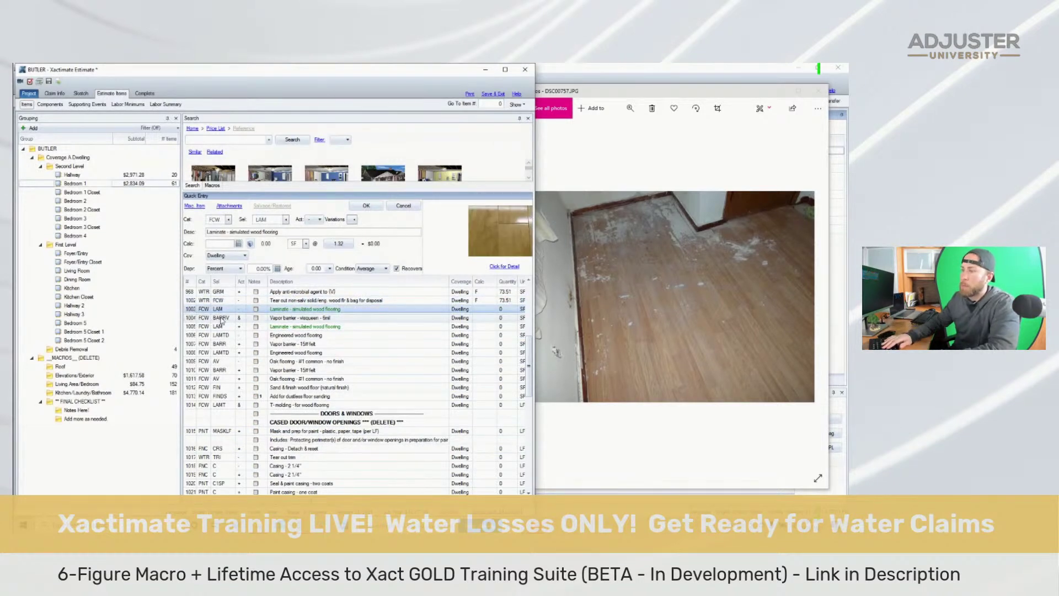
key("Delete")
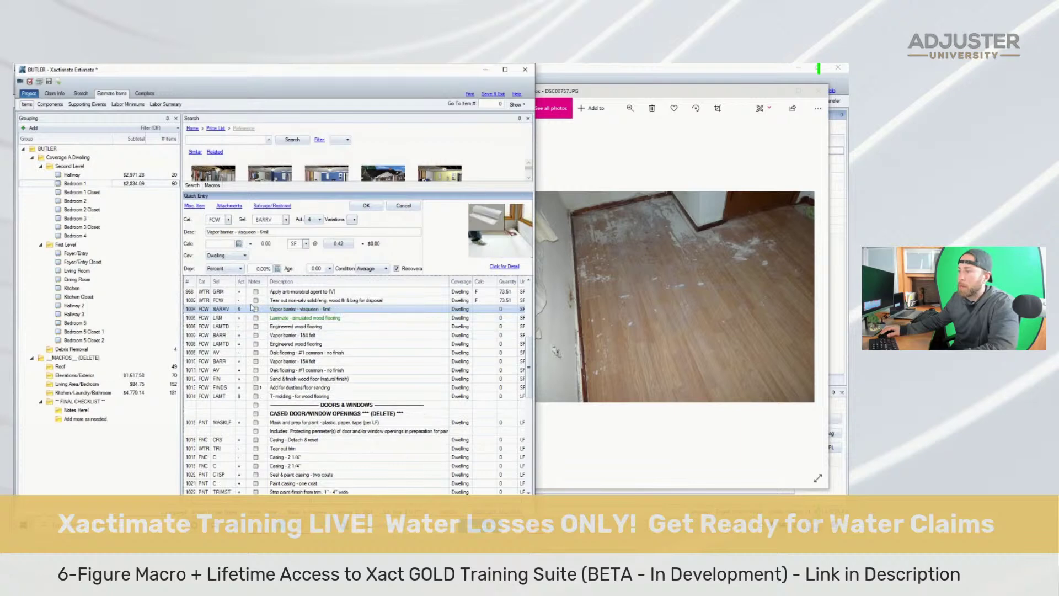
left_click(478, 312)
type("F")
key("Down")
type("F")
key("Return")
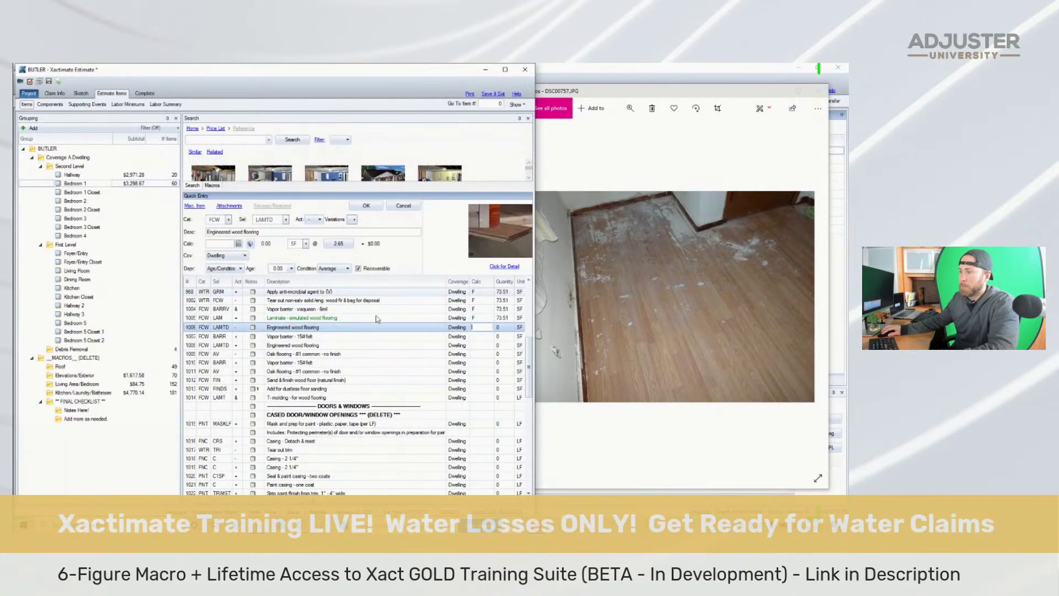
Delete the lines from Engineered wood flooring through T-molding, plus the Cased Door/Window Openings heading
left_click(286, 395, "shift")
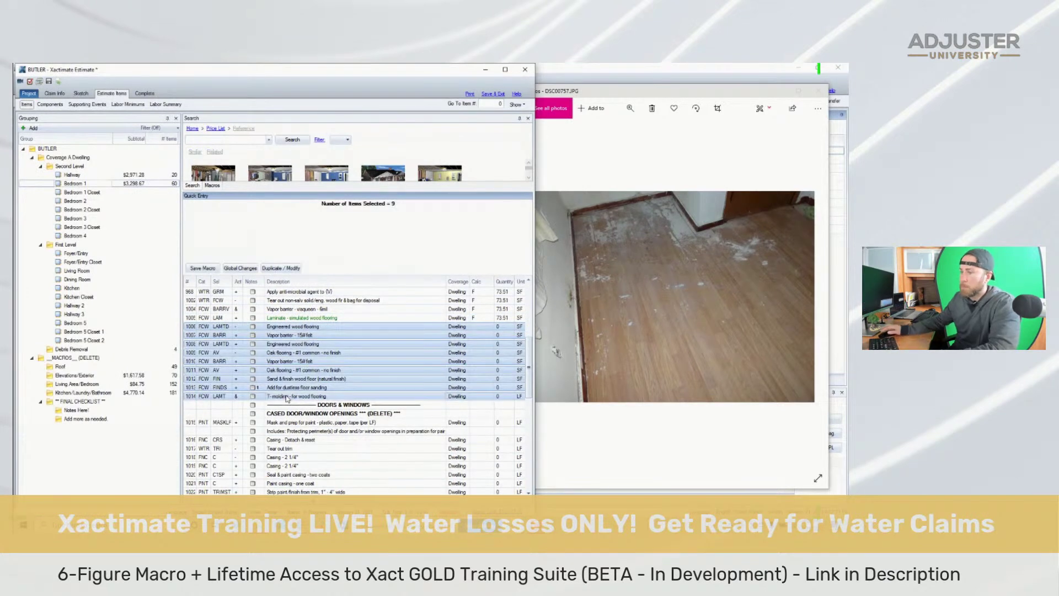
key("Delete")
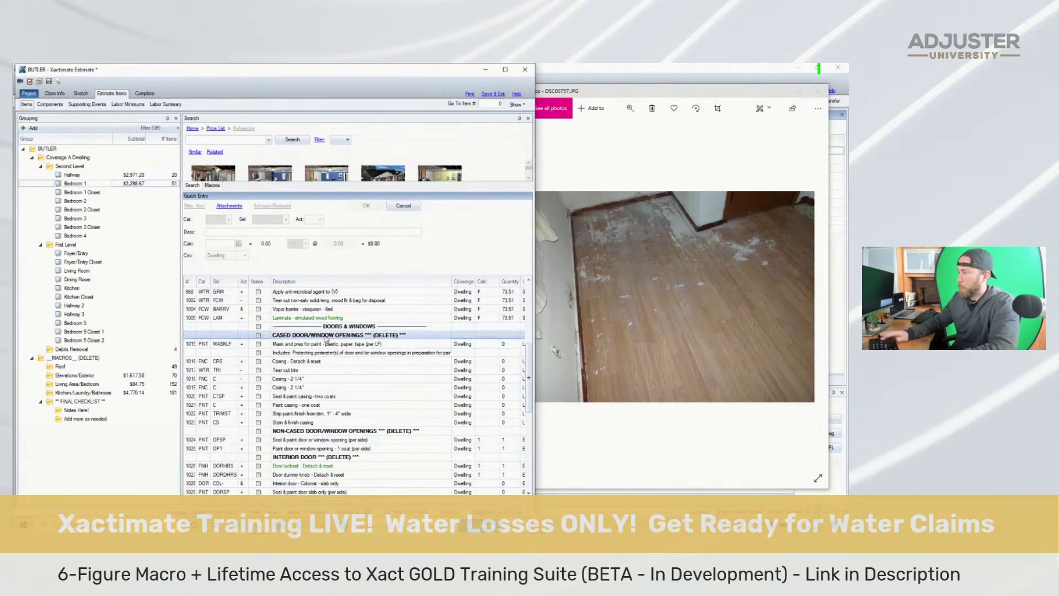
left_click(327, 342)
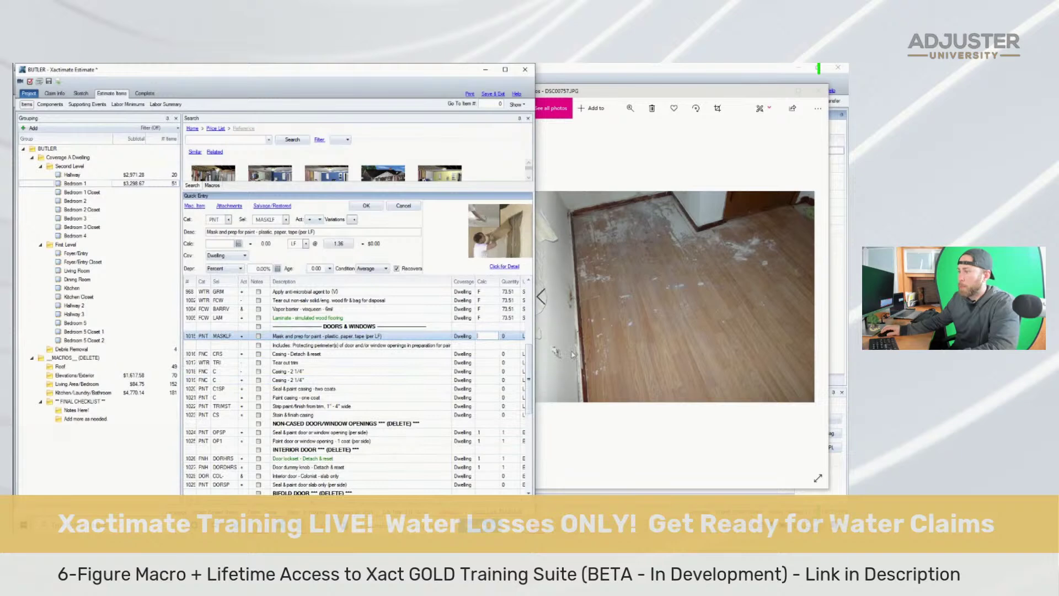
In Photos, go back through the bedroom pictures and examine the door and window openings for casing
left_click(597, 338)
scroll(597, 338, "up", 3)
scroll(598, 338, "down", 3)
key("Left")
key("Left")
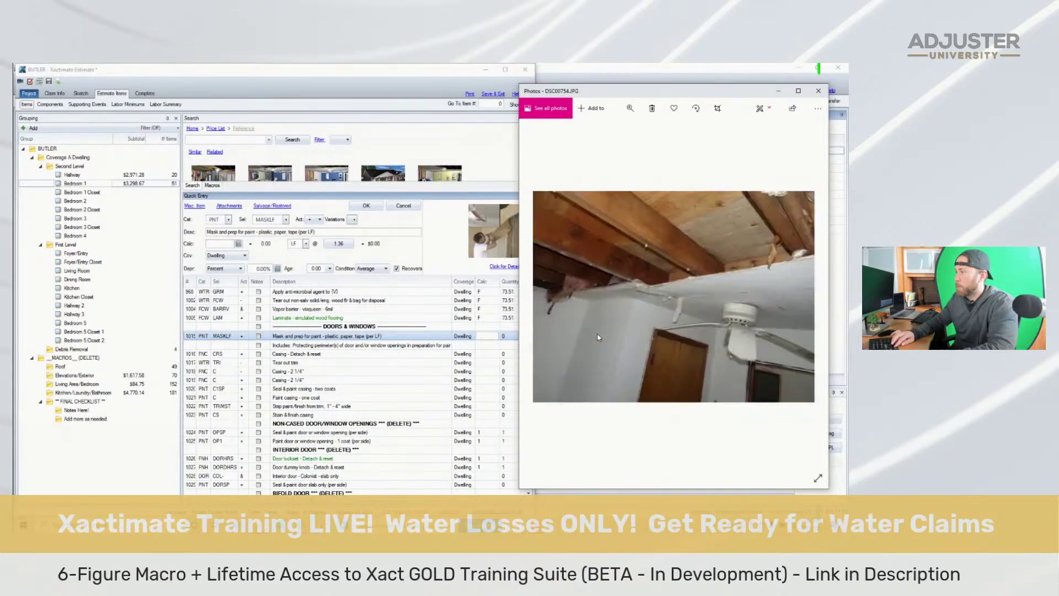
key("Left")
key("Left")
key("Left")
key("Left")
key("Left")
key("Left")
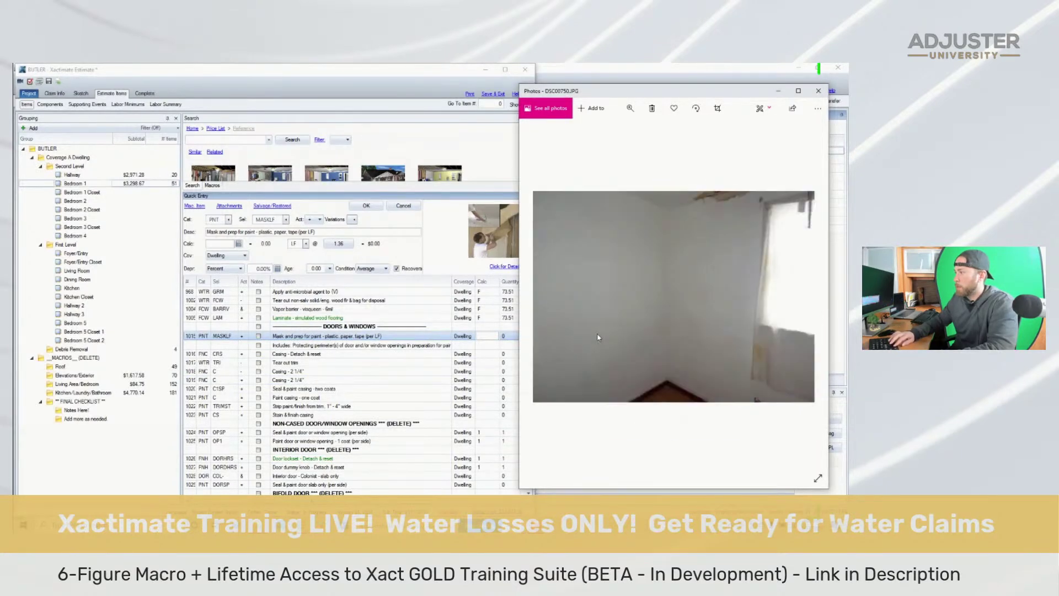
scroll(600, 216, "up", 5)
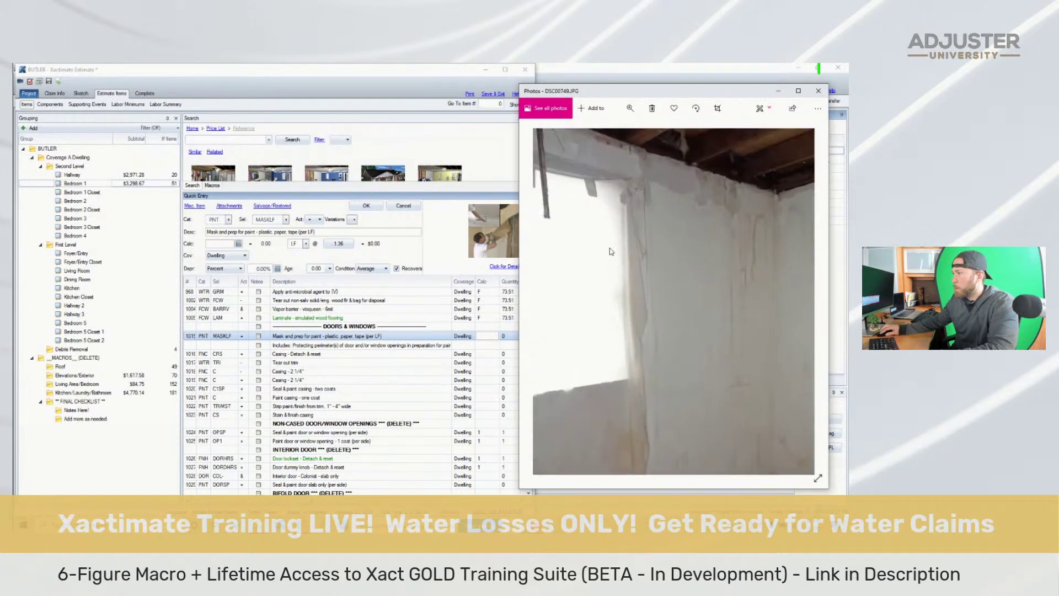
left_click_drag(632, 201, 661, 409)
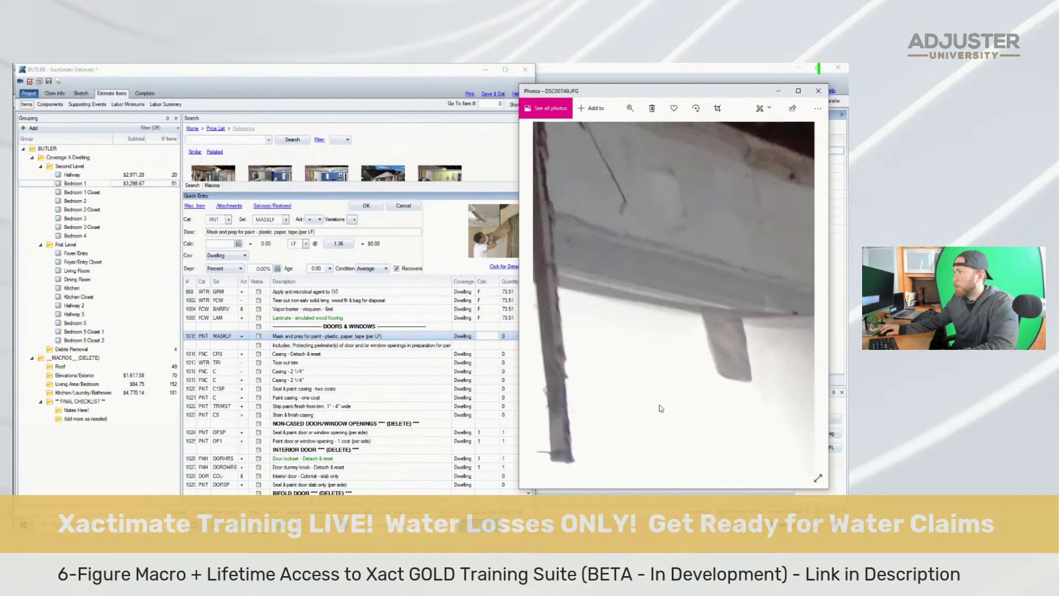
scroll(661, 409, "down", 5)
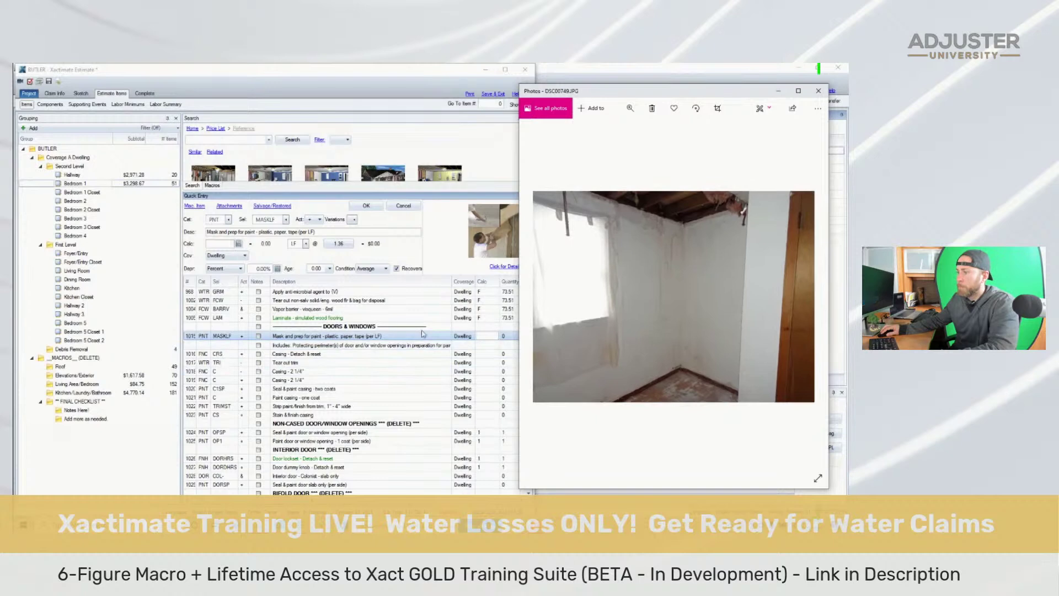
In the Xactimate estimate, set the door/window mask and prep line's formula to 17+17+14
left_click(461, 334)
left_click(477, 336)
type("PF")
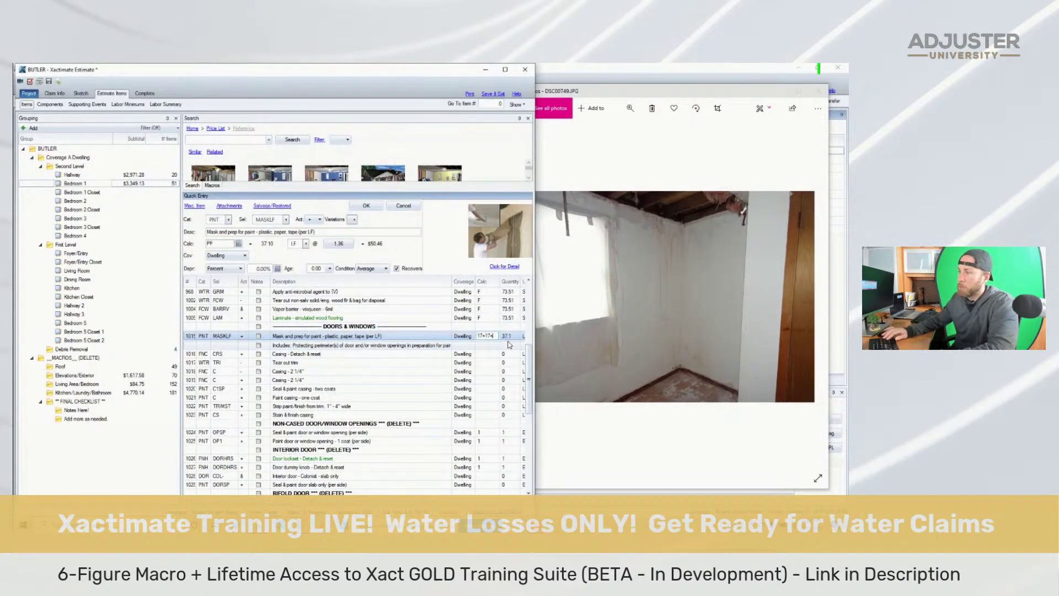
type("17+17+14")
key("Return")
key("Down")
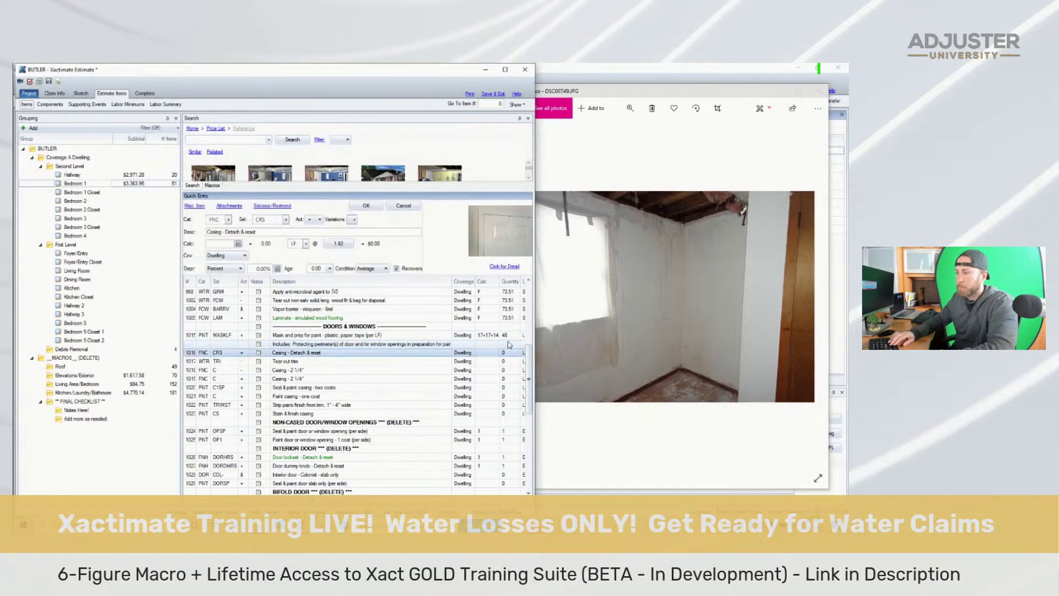
Delete the casing detach & reset and 2 1/4" casing removal lines, and set the Tear out trim quantity to 48
key("Delete")
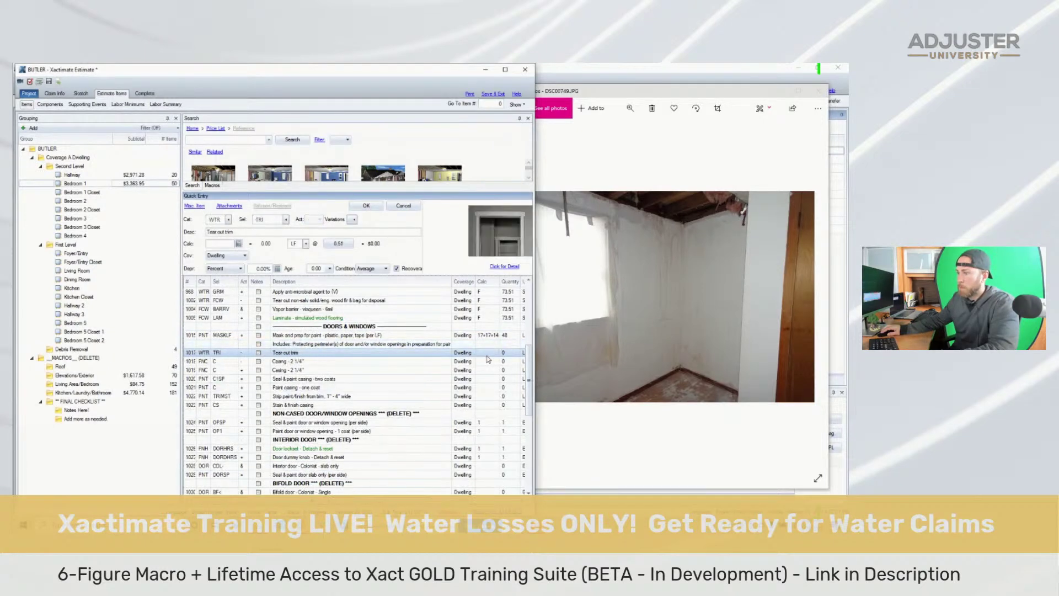
left_click(485, 353)
type("48")
key("Return")
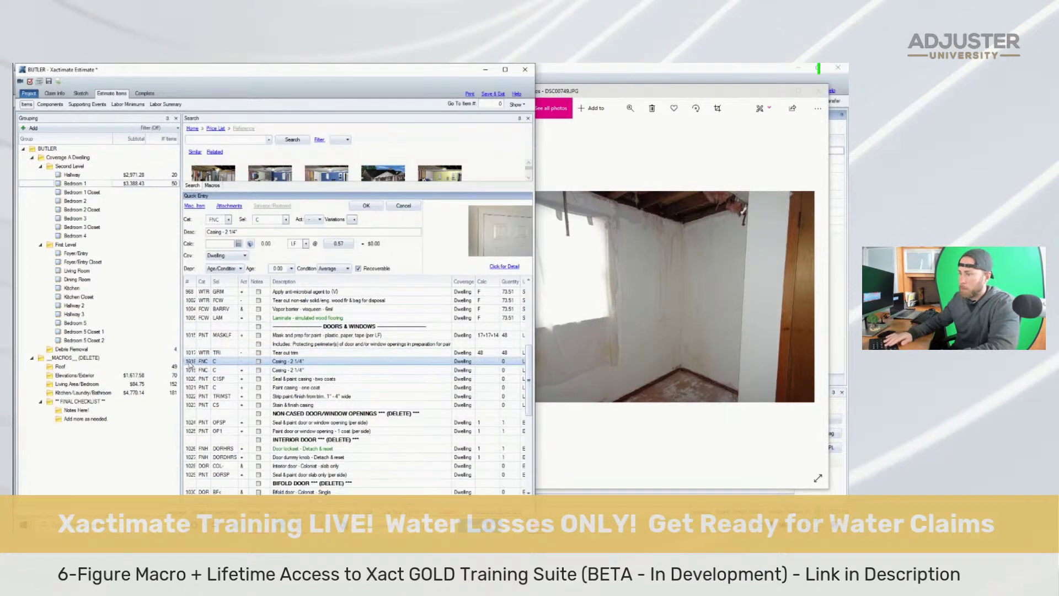
key("Delete")
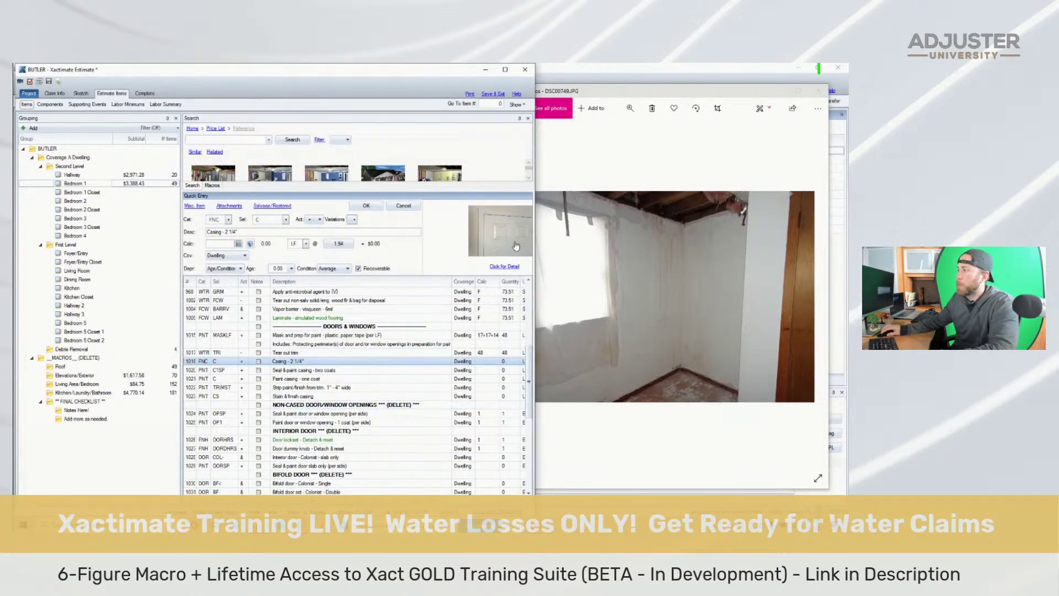
In Photos, browse the bedroom pictures and re-examine the window, closet and entry door openings for casing
left_click(676, 241)
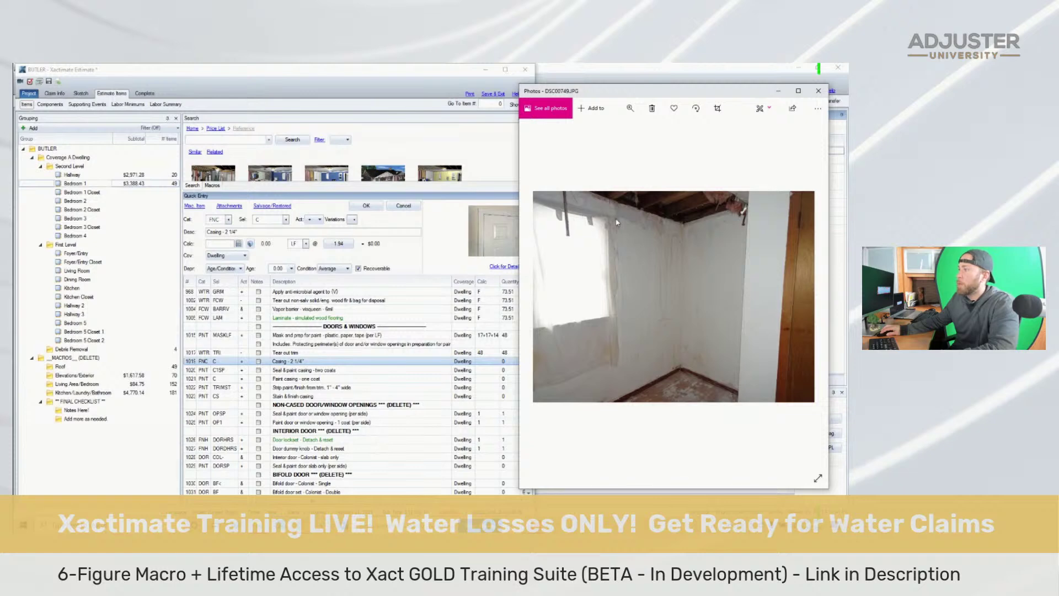
key("Left")
key("Left")
key("Left")
key("Left")
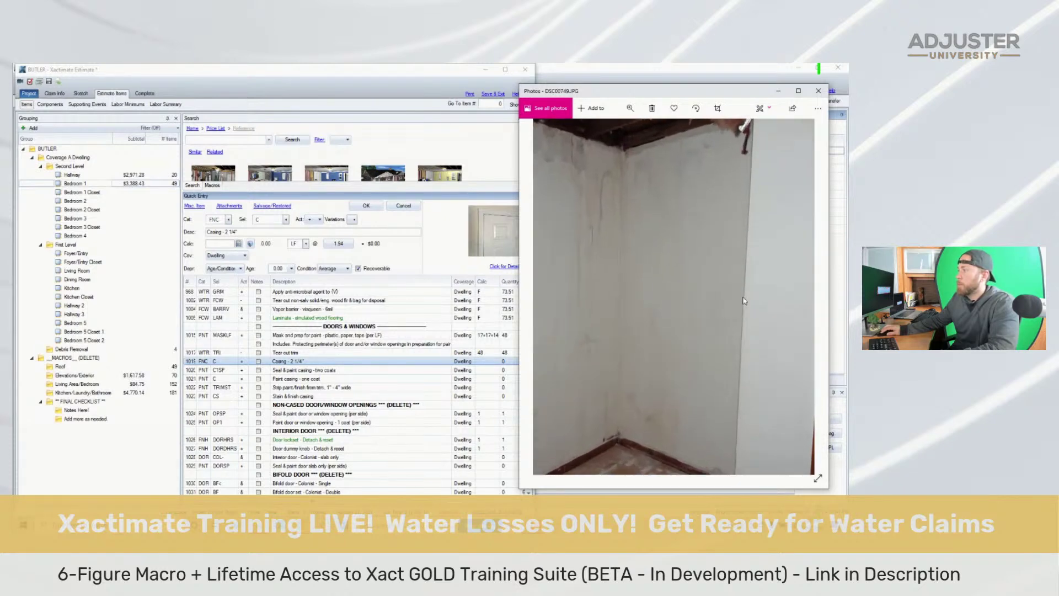
key("Right")
key("Right")
key("Right")
key("Right")
key("Right")
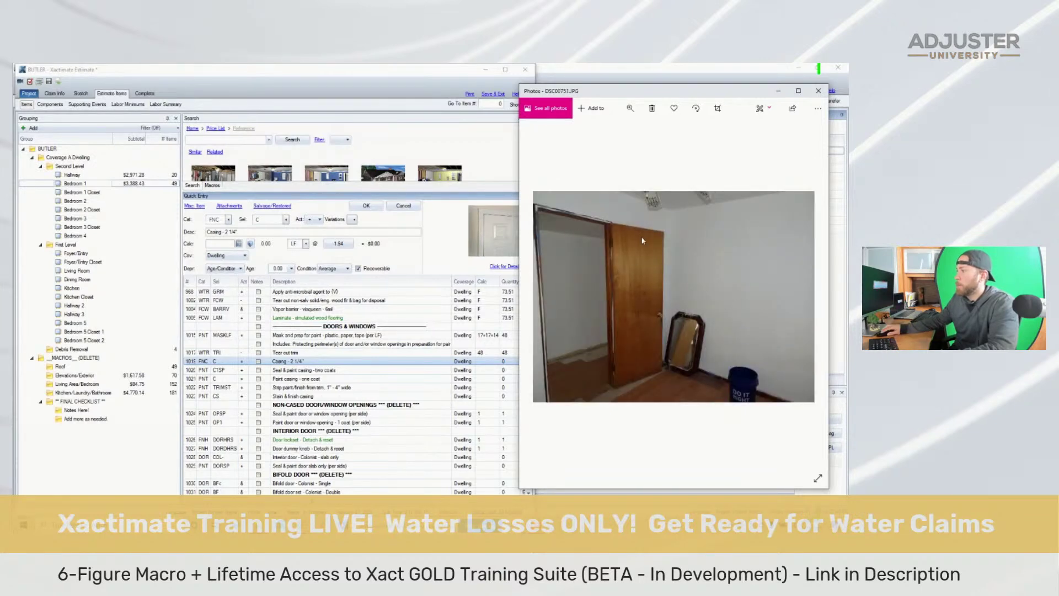
Set the door/window mask and prep line's formula to 17+14 and the Tear out trim quantity to 31
left_click(496, 335)
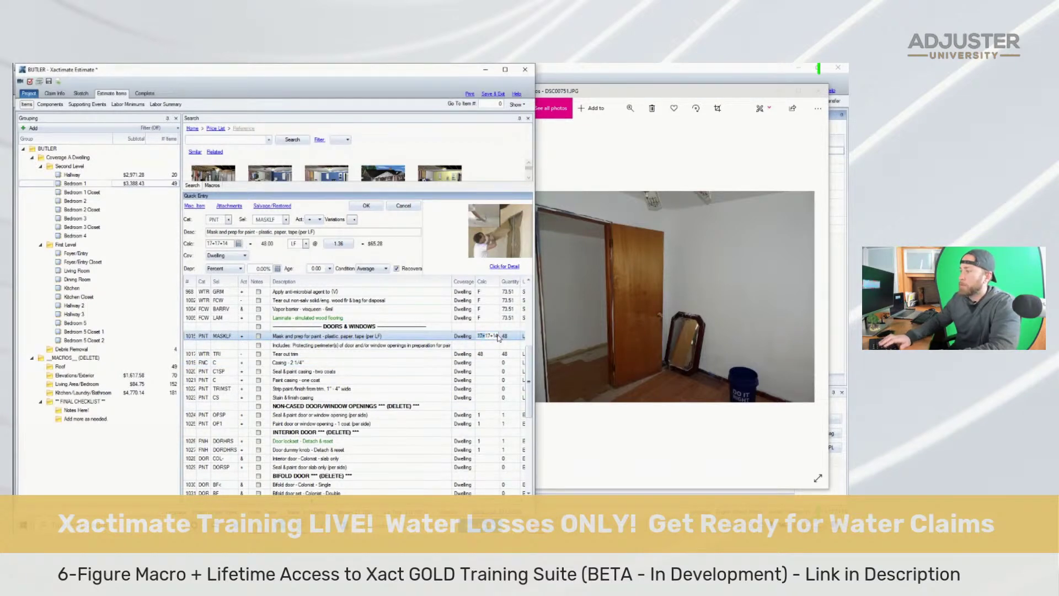
key("Return")
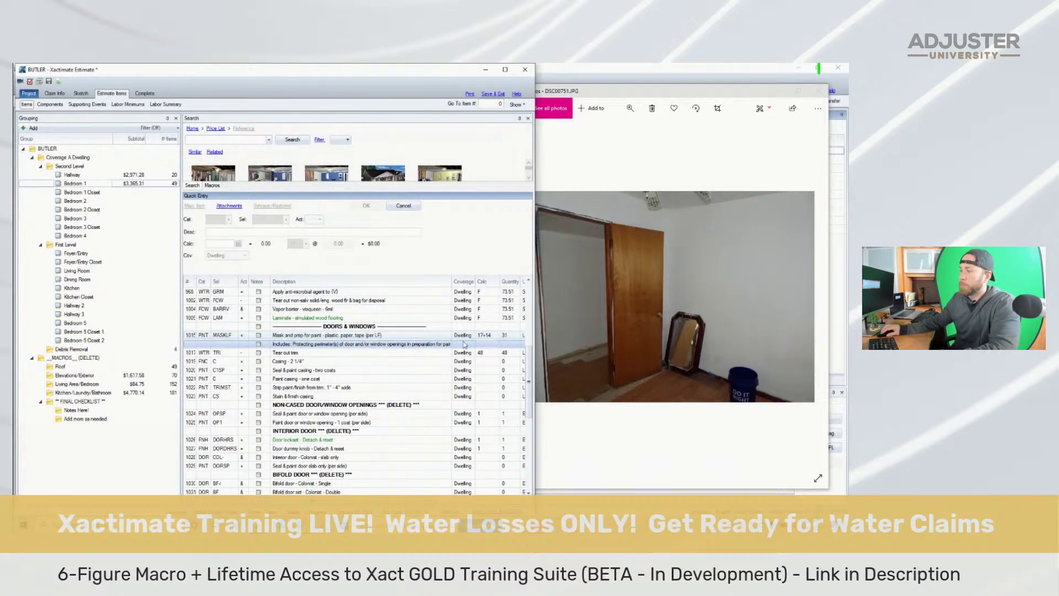
left_click(193, 355)
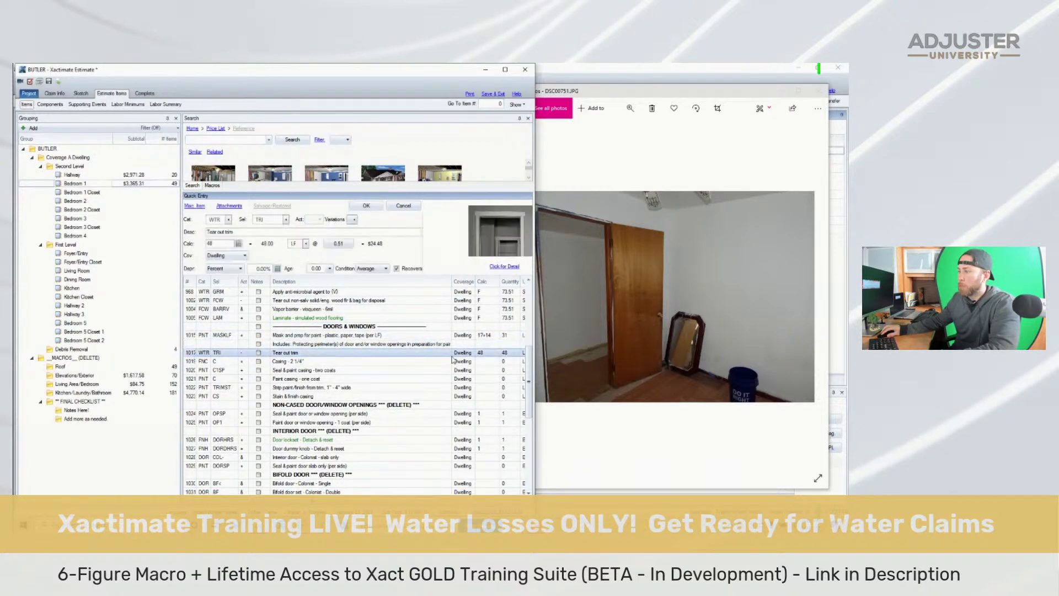
left_click(481, 354)
key("Return")
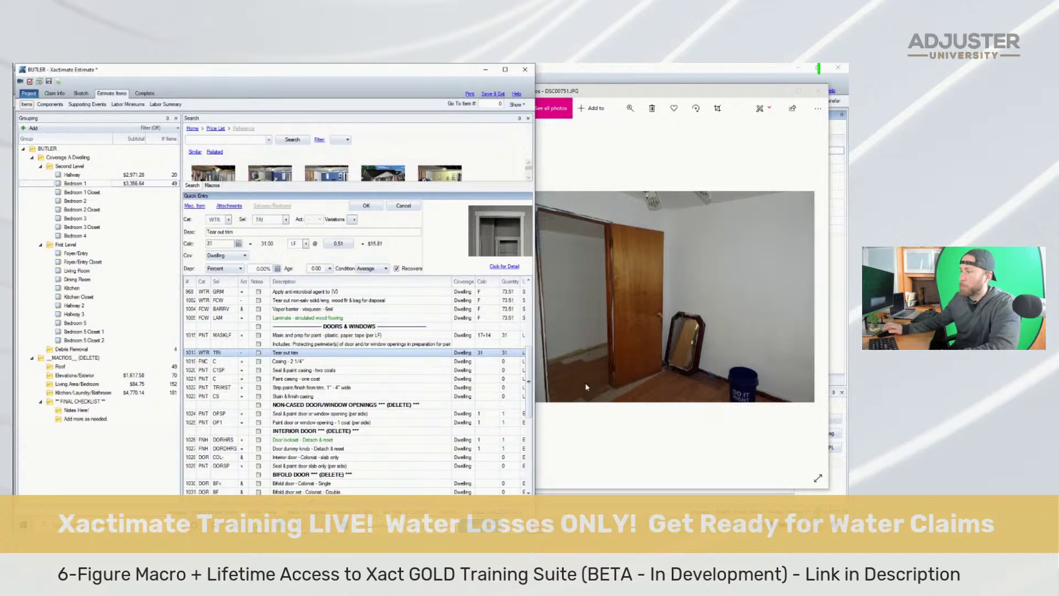
Widen the estimate window slightly to show the unit column, select the 2 1/4" casing line and save the estimate
left_click_drag(536, 371, 547, 372)
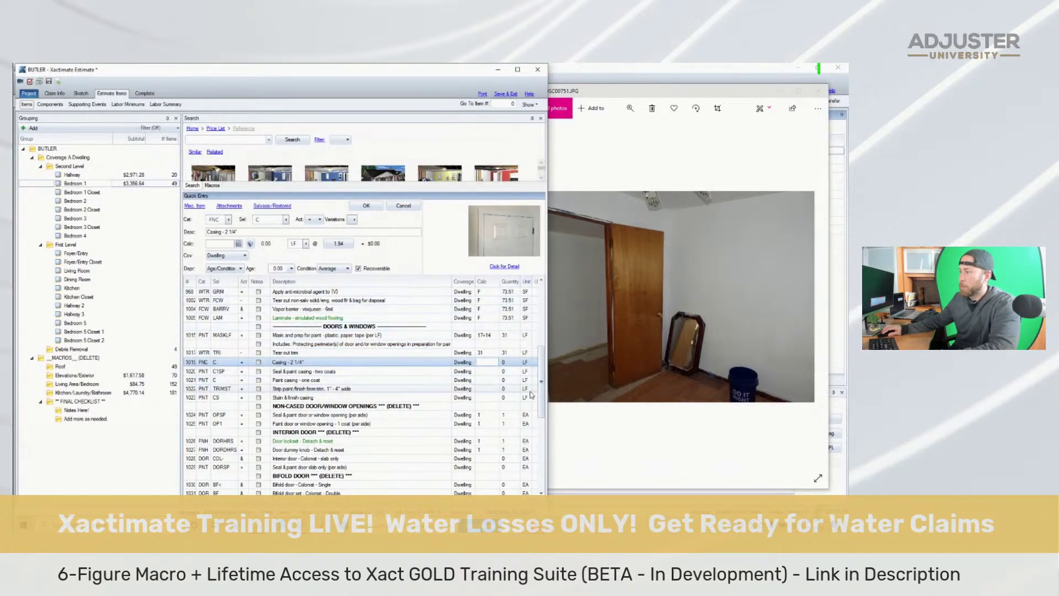
left_click(191, 363)
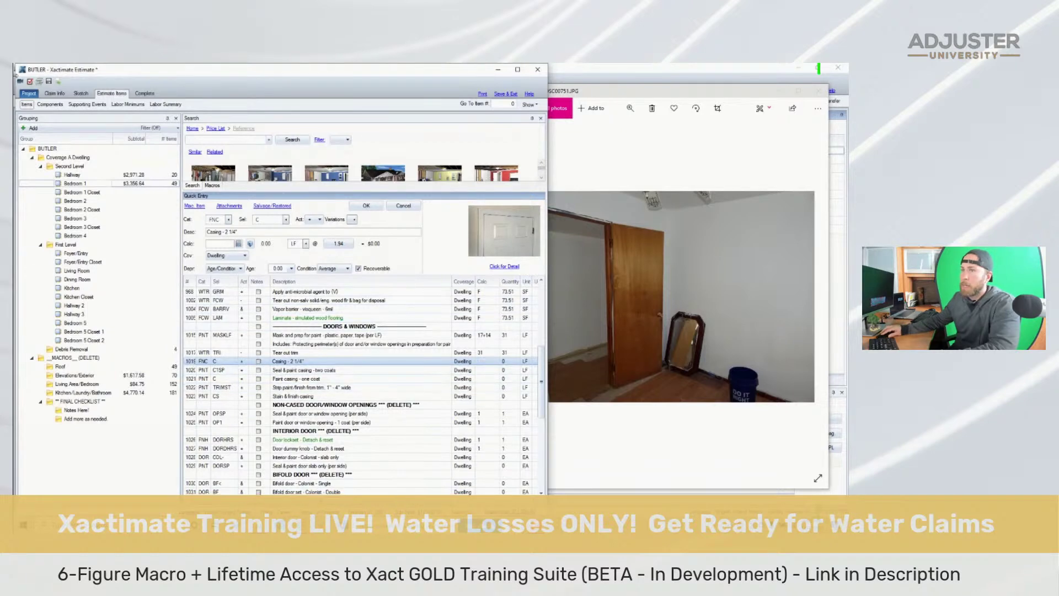
left_click(48, 82)
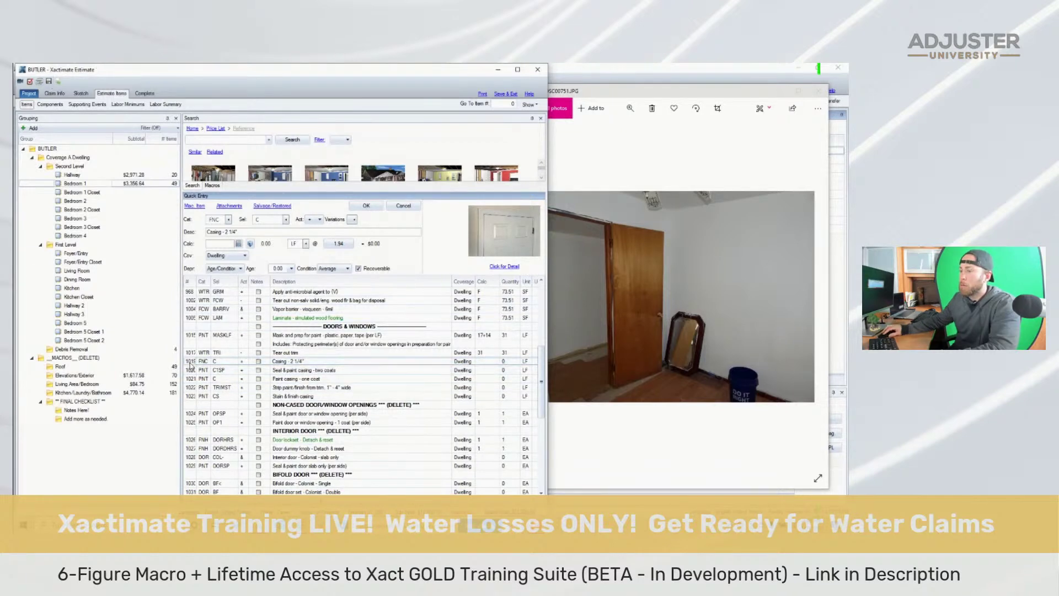
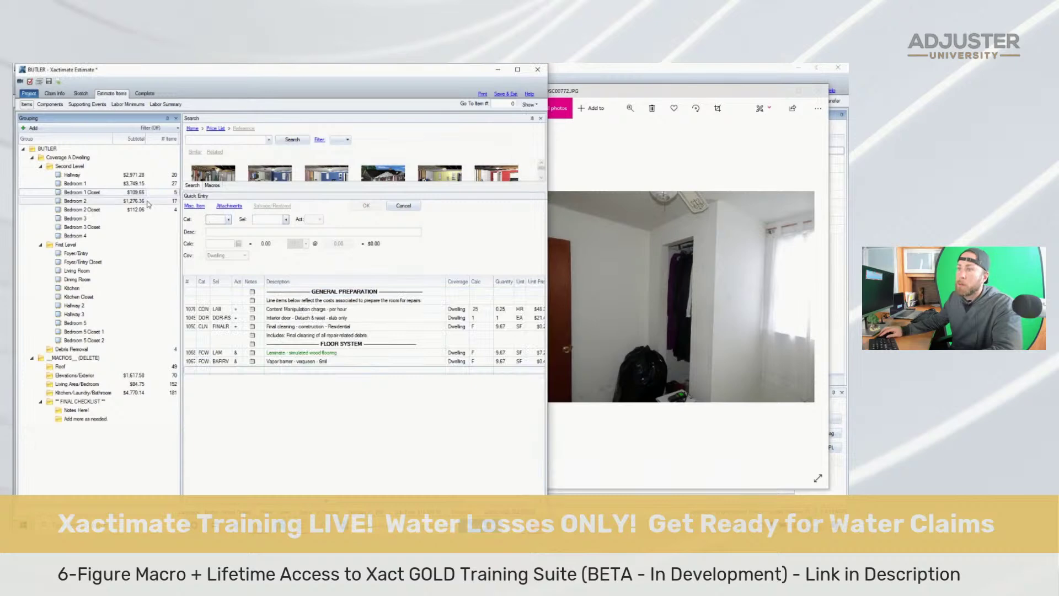
Copy all Bedroom 2 line items into Bedroom 3
left_click(148, 200)
left_click(189, 318)
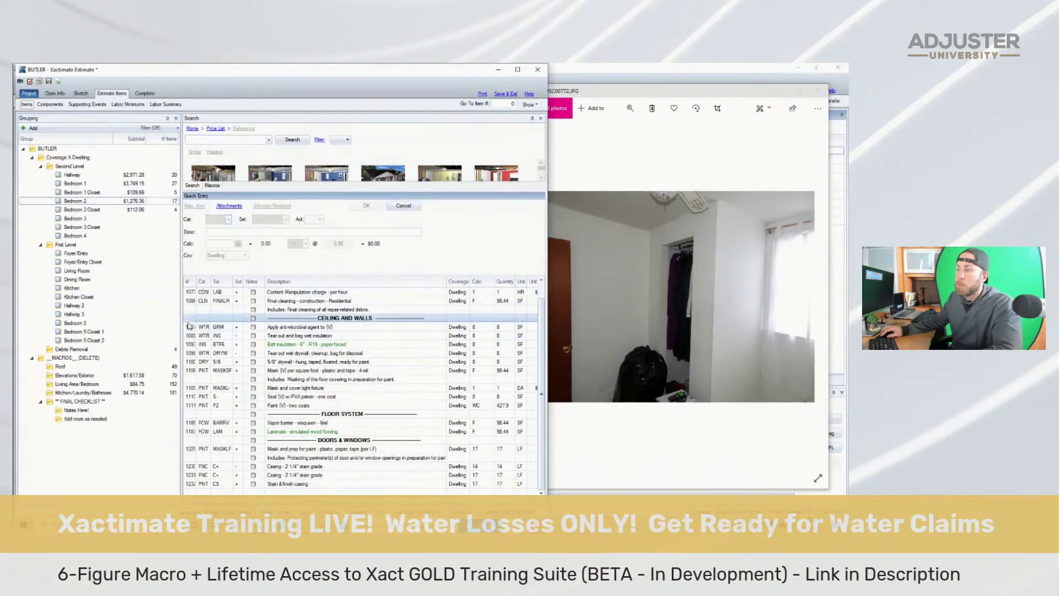
key("ctrl+a")
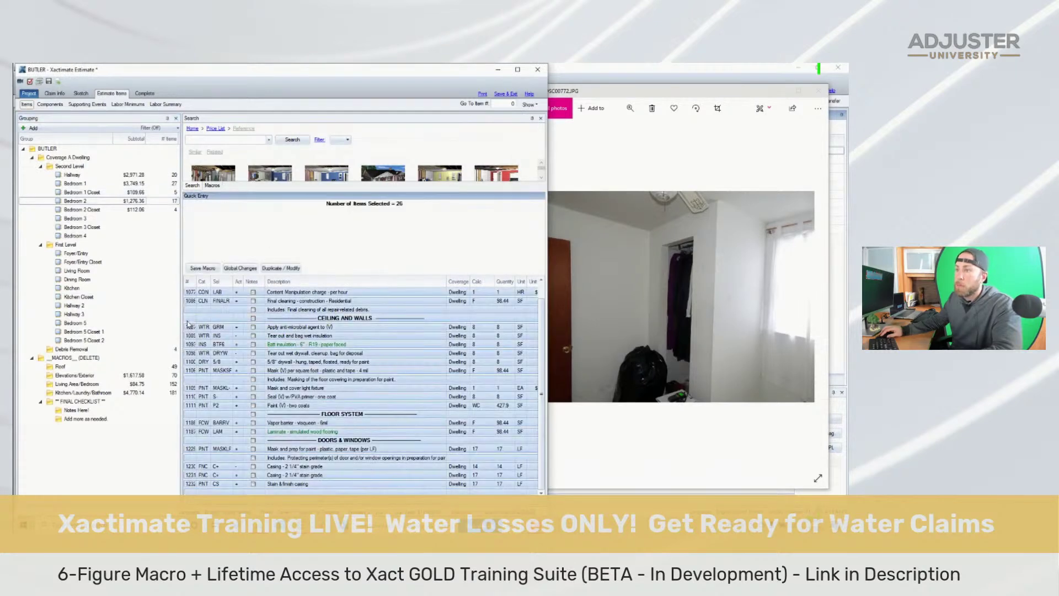
left_click(113, 218)
key("ctrl+v")
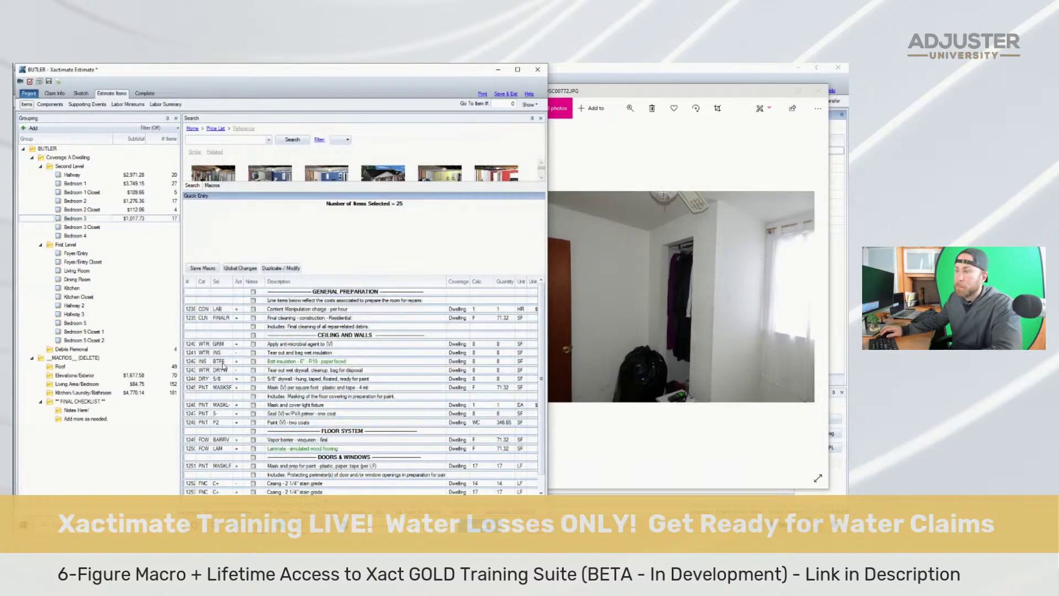
In Bedroom 3, set the anti-microbial, insulation tear-out, batt insulation, wet drywall tear-out and 5/8" drywall quantities to 16 each
left_click(308, 337)
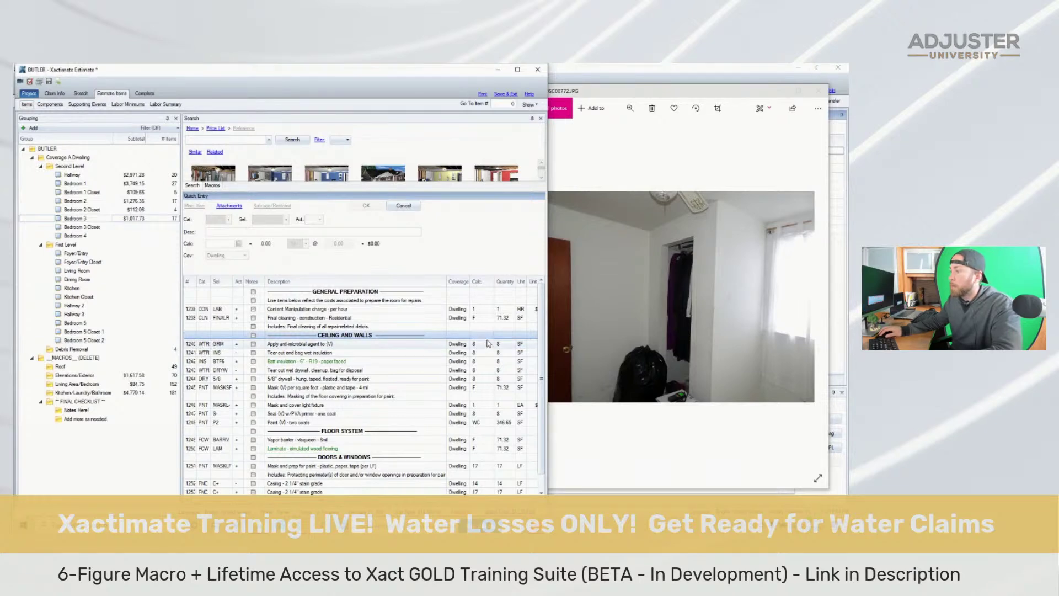
left_click(482, 345)
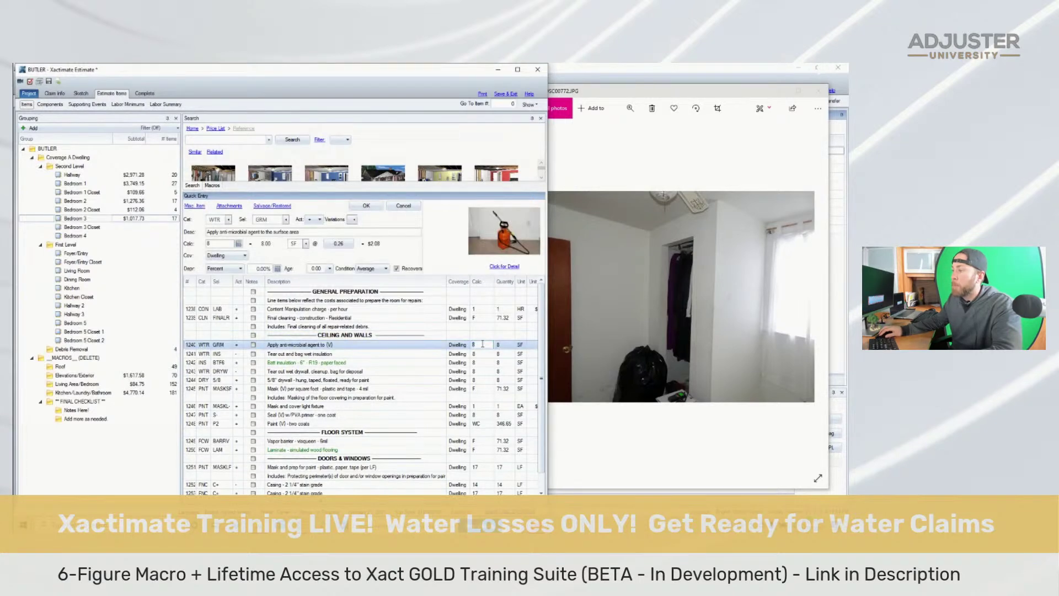
key("Up")
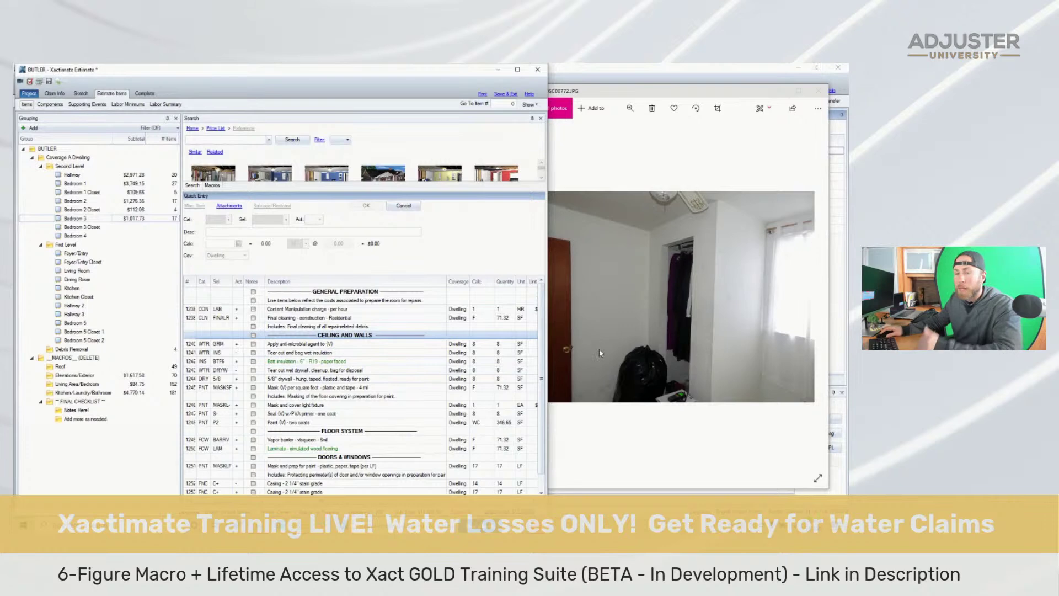
left_click(473, 343)
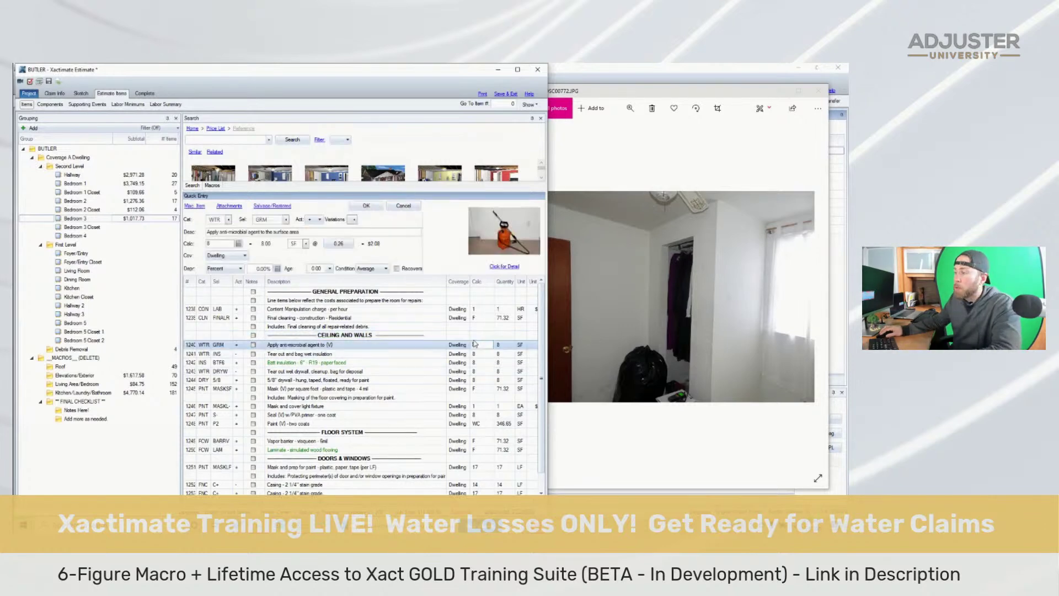
type("16")
key("Return")
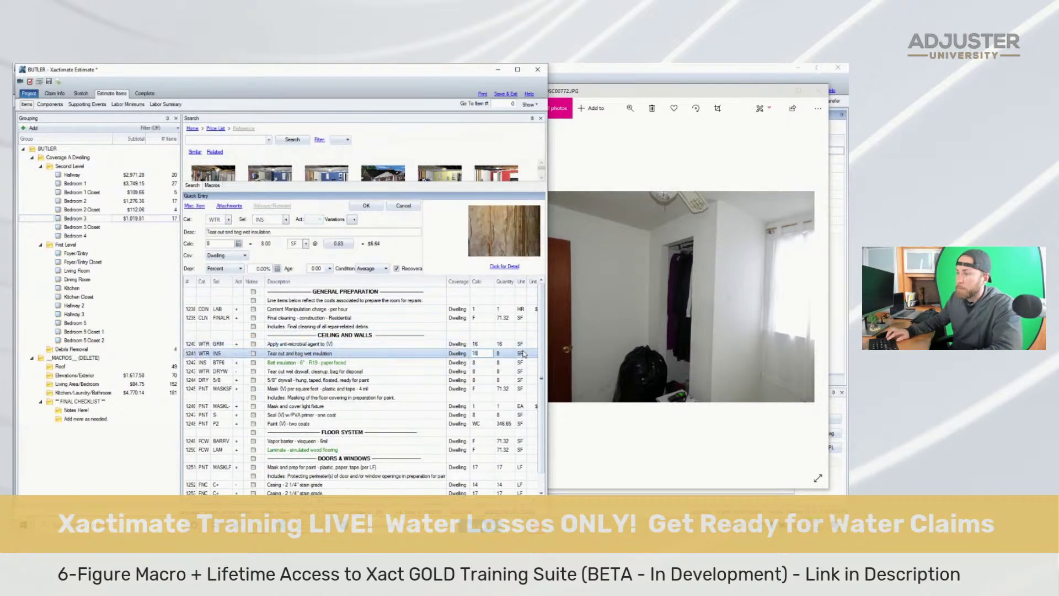
type("16")
key("Return")
type("16")
key("Return")
type("16")
key("Return")
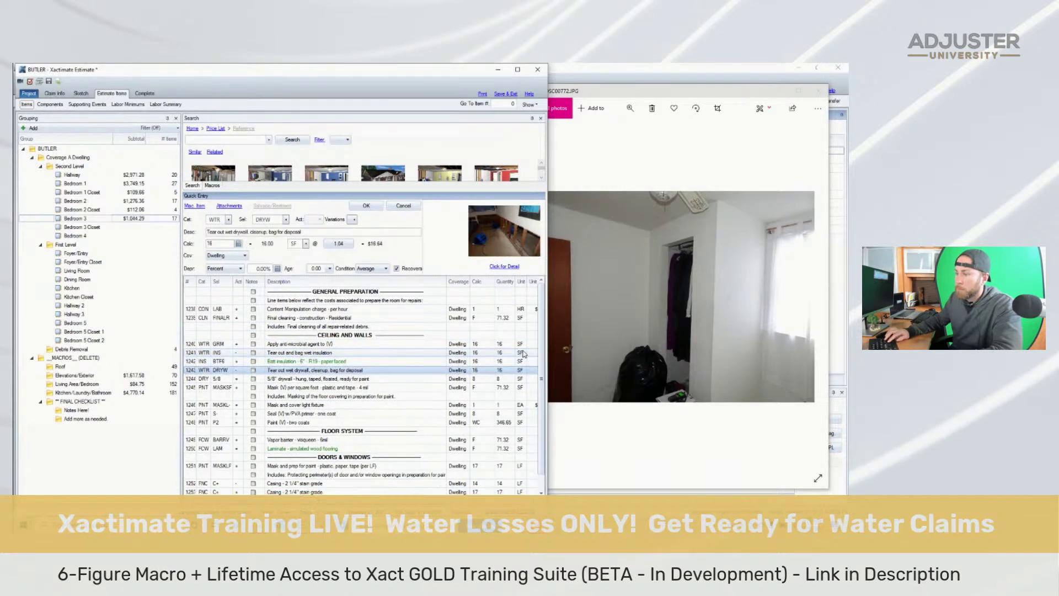
type("16")
key("Return")
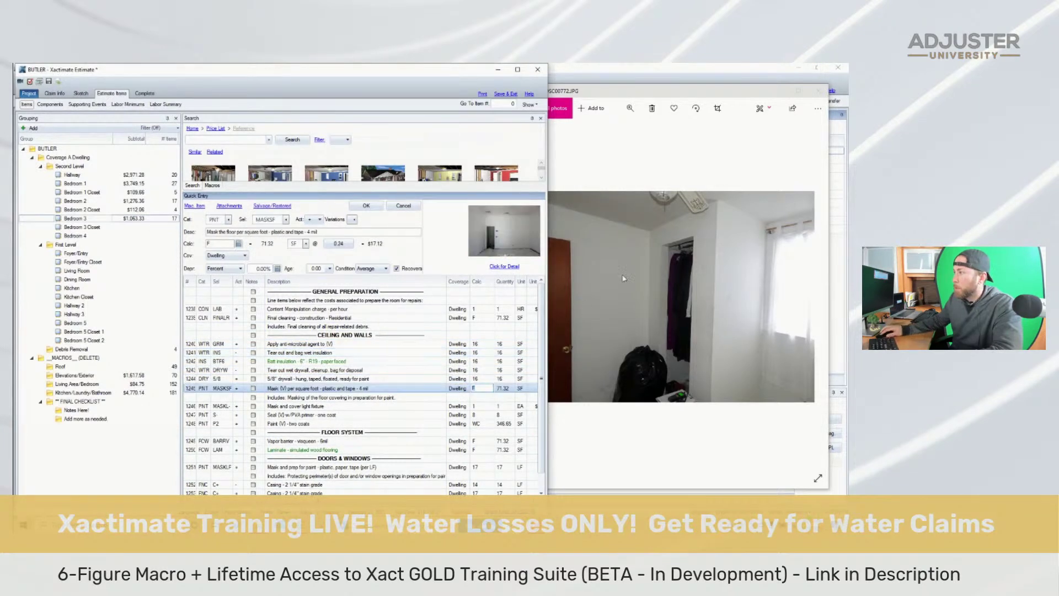
After checking the ceiling light photo, change the light fixture masking item to large ornate (MASKL+) and set the PVA primer seal quantity to 16
left_click(705, 199)
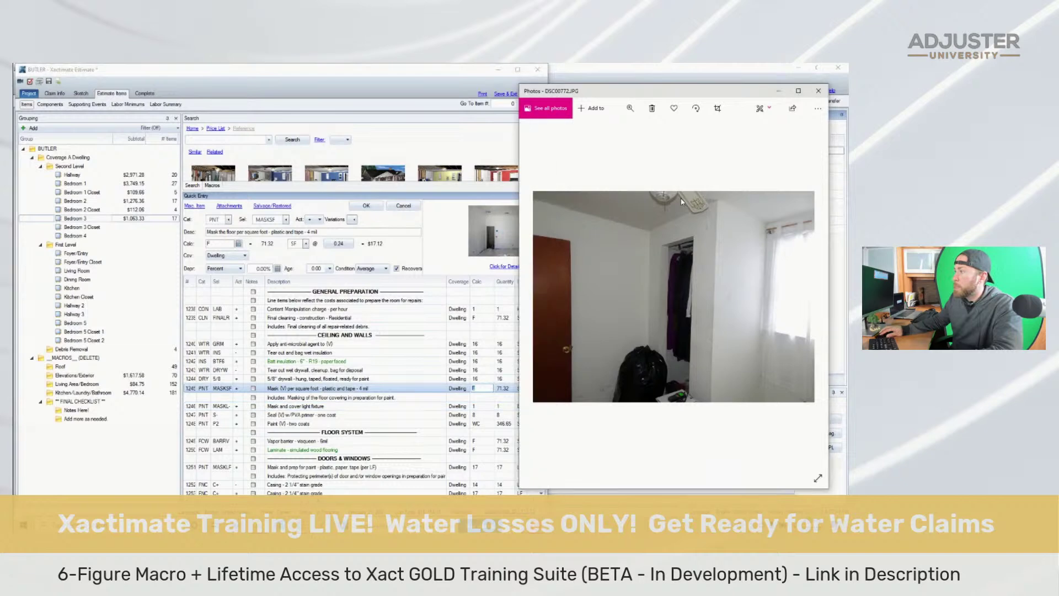
left_click(186, 406)
left_click(275, 220)
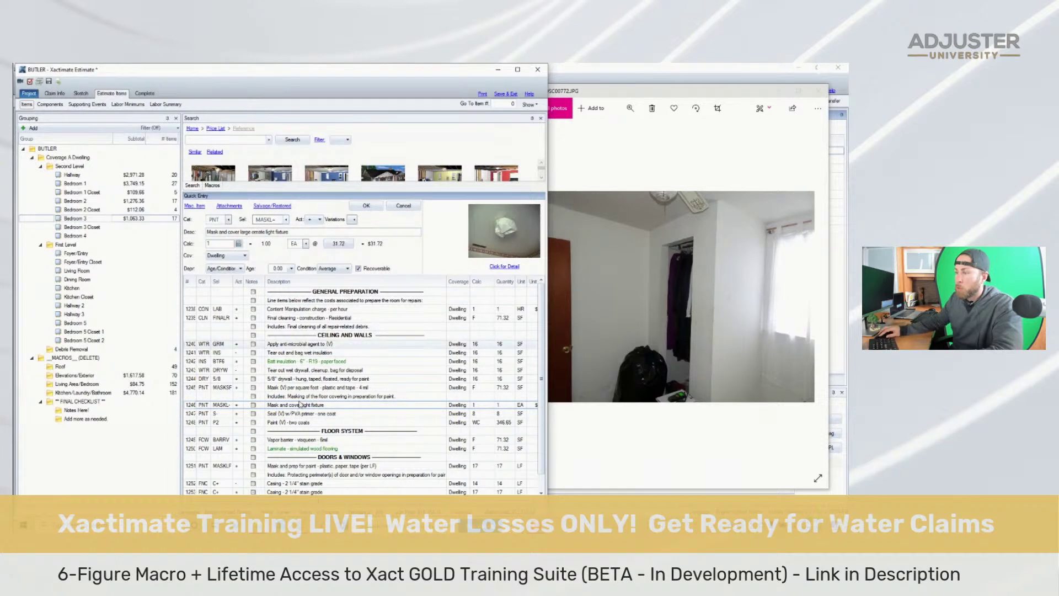
left_click(480, 413)
left_click(480, 413)
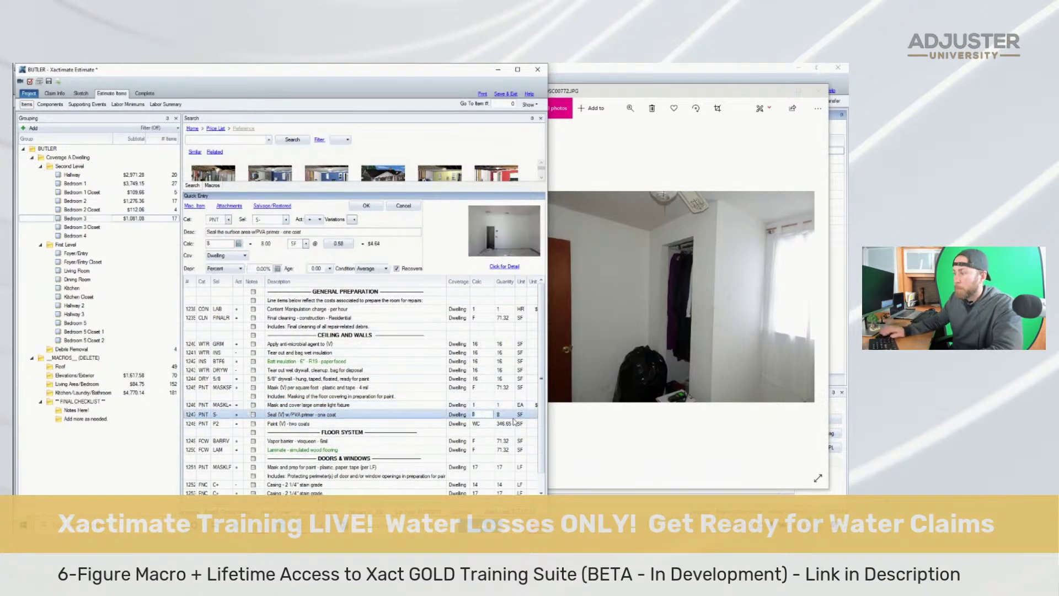
type("16")
key("Return")
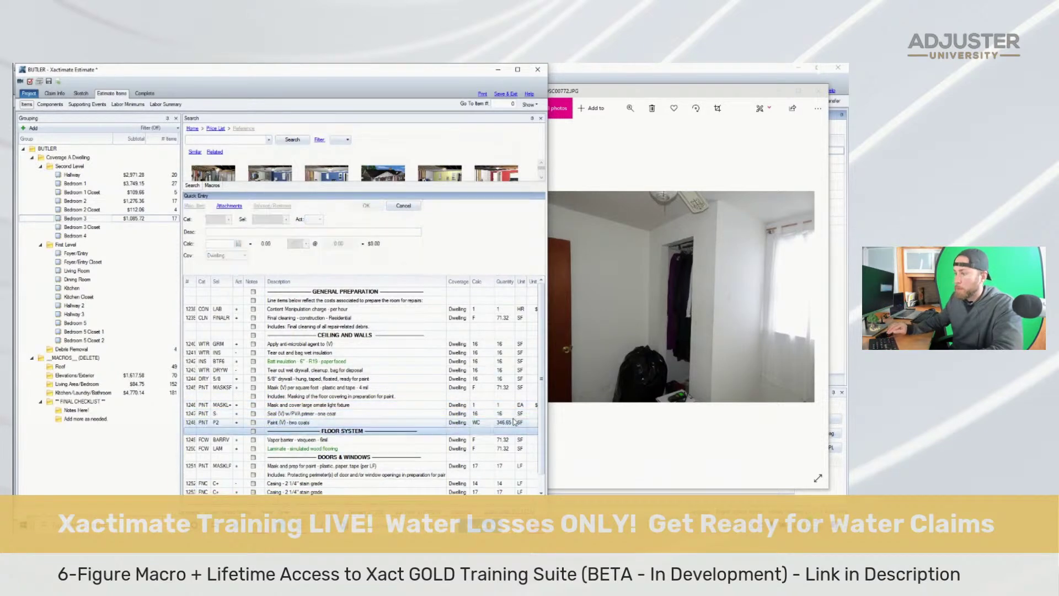
In Photos, browse back and forth through the Bedroom 3 pictures and examine the ceiling damage, the flooring and the entry door opening up close
left_click(640, 388)
key("Right")
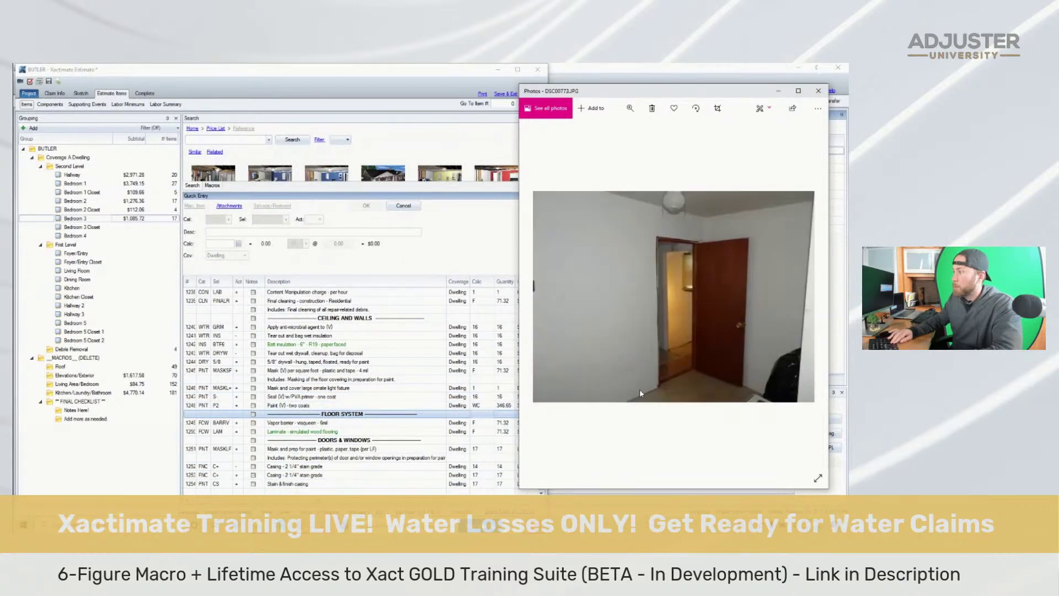
key("Right")
key("Right")
key("Right")
key("Right")
key("Right")
key("Right")
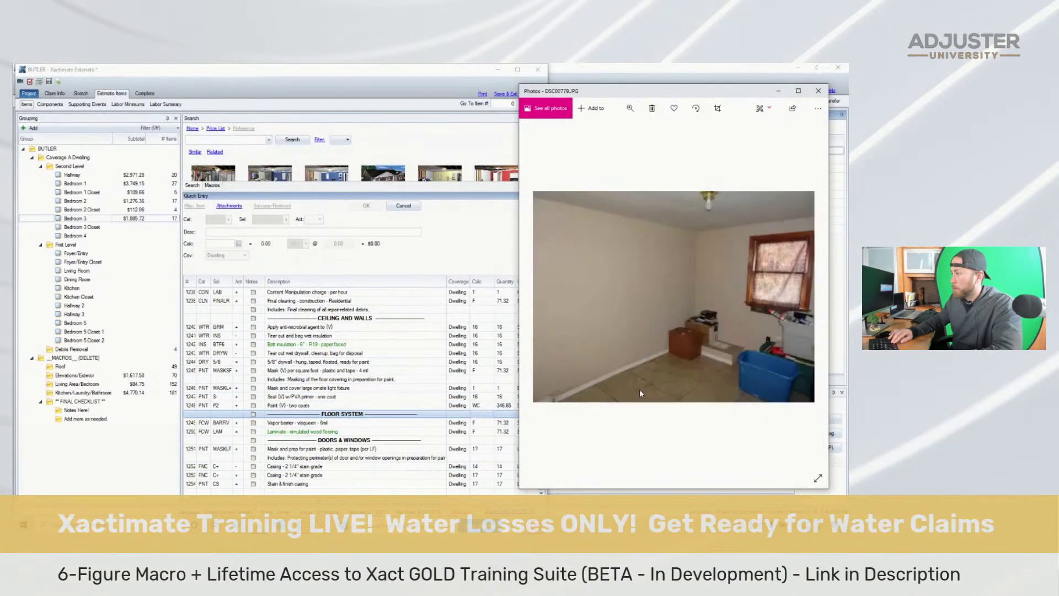
key("Left")
key("Left")
key("Left")
key("Left")
key("Left")
key("Left")
key("Left")
key("Left")
key("Left")
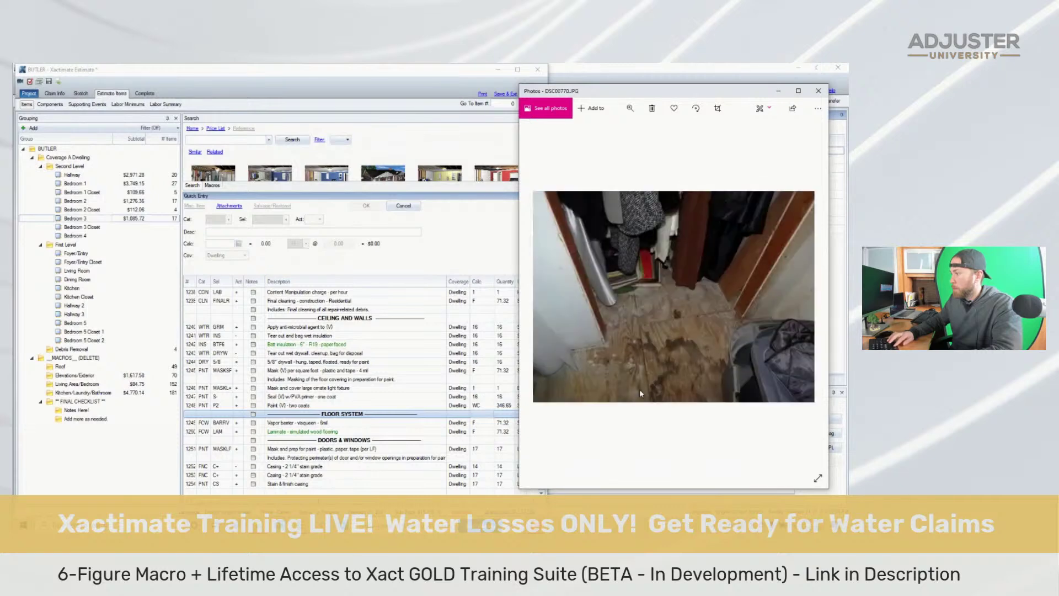
key("Right")
key("Right")
key("Right")
key("Right")
key("Right")
key("Right")
key("Right")
key("Right")
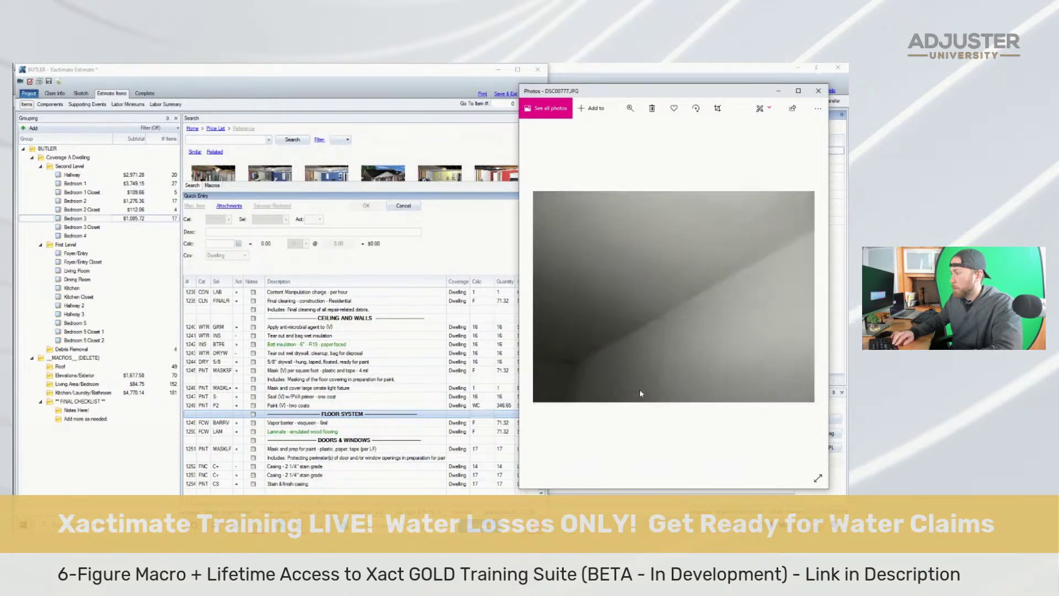
key("Left")
key("Left")
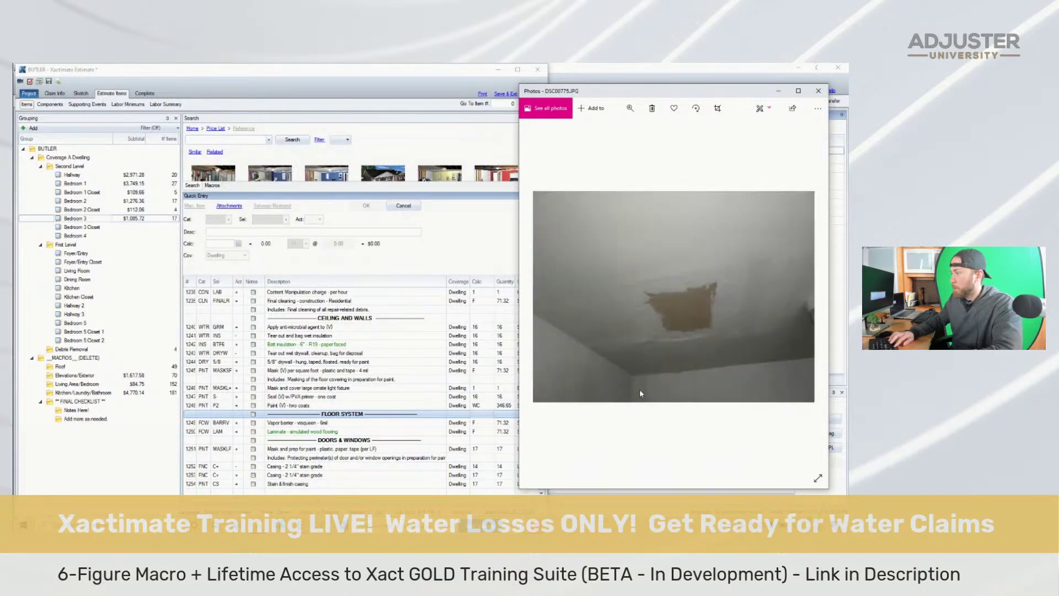
key("Right")
key("Right")
key("Right")
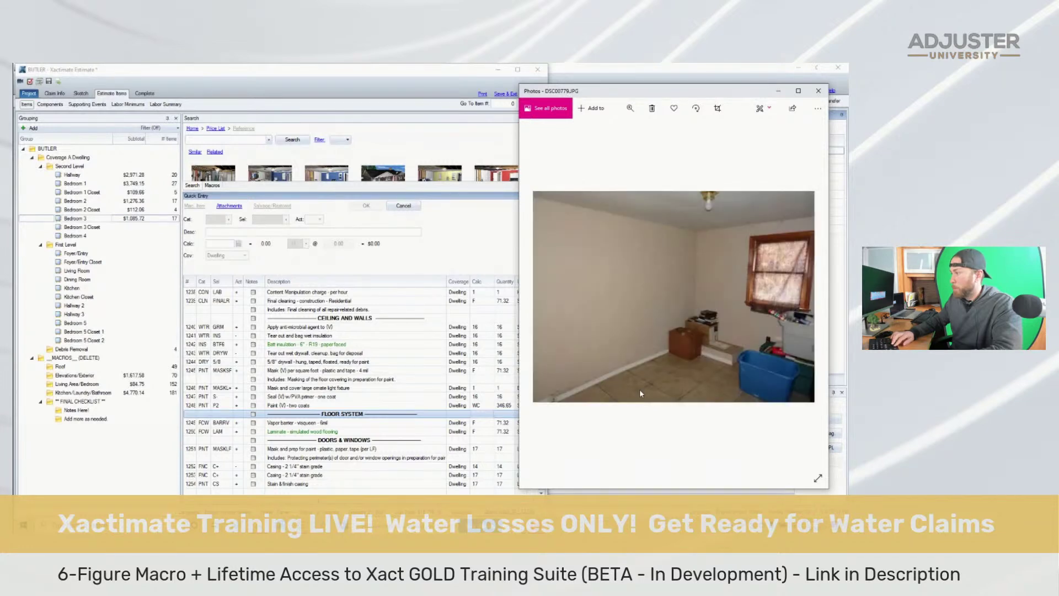
key("Left")
key("Left")
key("Left")
key("Left")
key("Left")
key("Left")
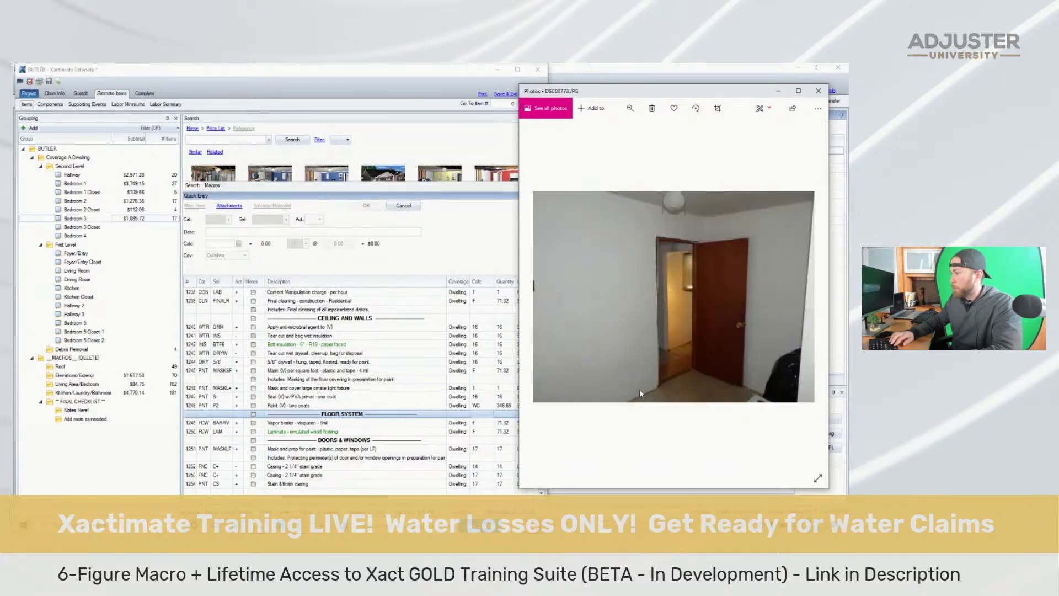
scroll(651, 390, "up", 5)
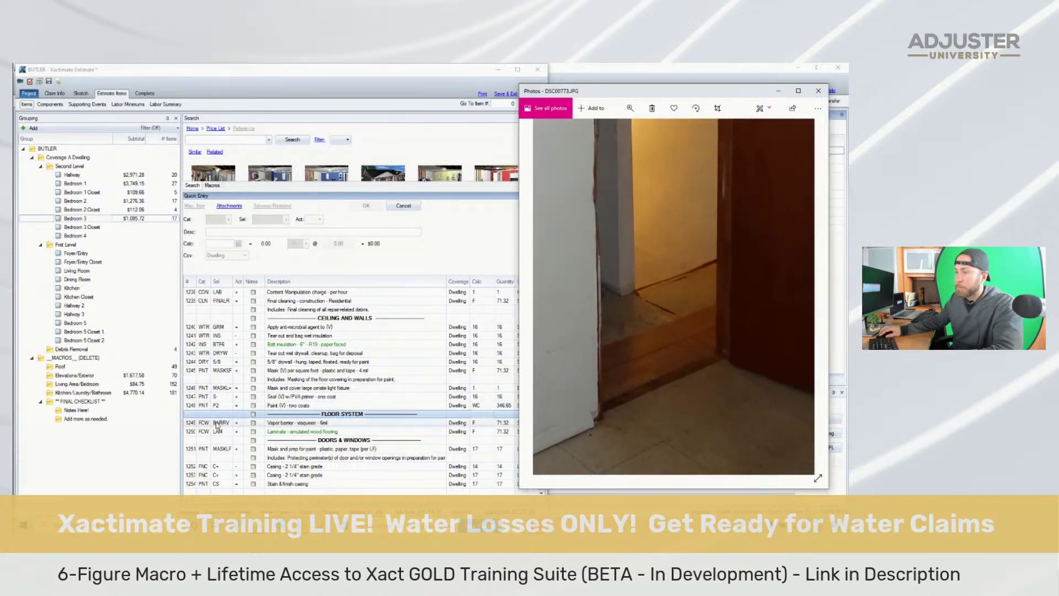
Check the flooring items and door photo for Bedroom 3, and delete its entire Doors & Windows section with the mask, casing and stain lines
left_click(187, 424)
left_click(188, 431)
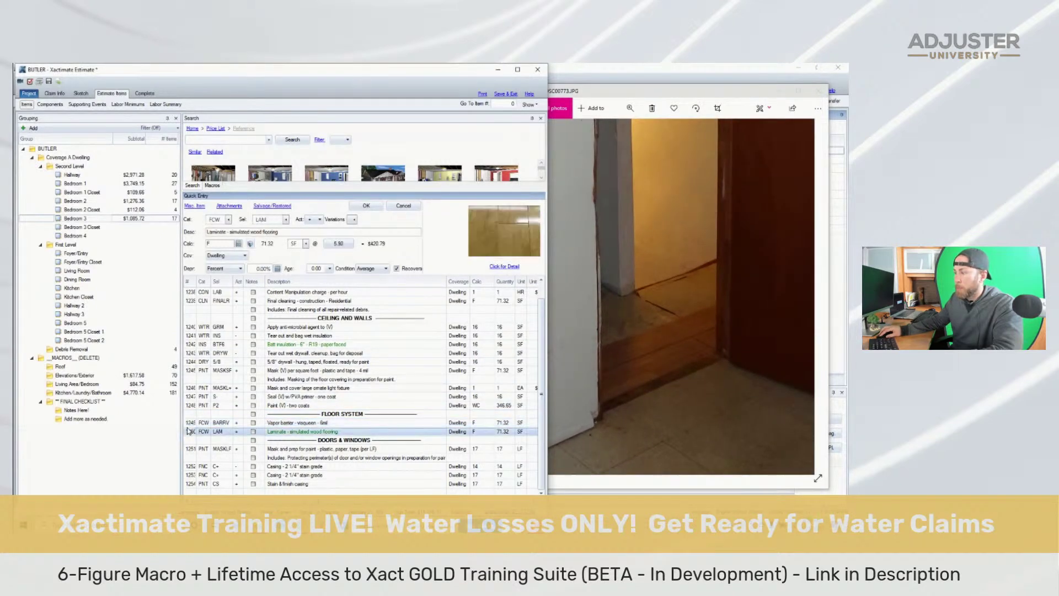
left_click(684, 325)
scroll(682, 322, "down", 5)
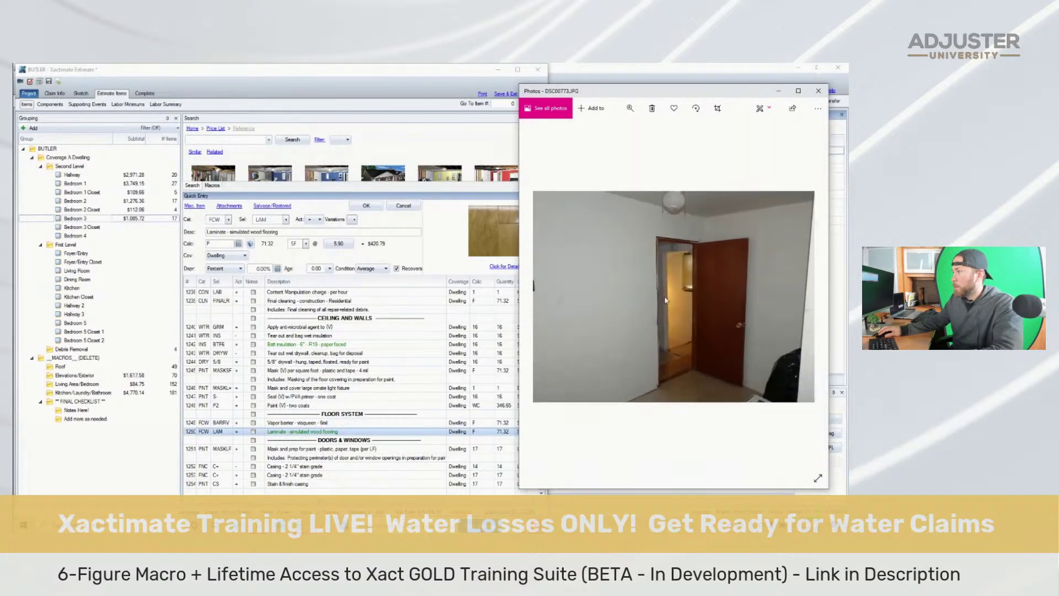
left_click_drag(326, 439, 326, 484)
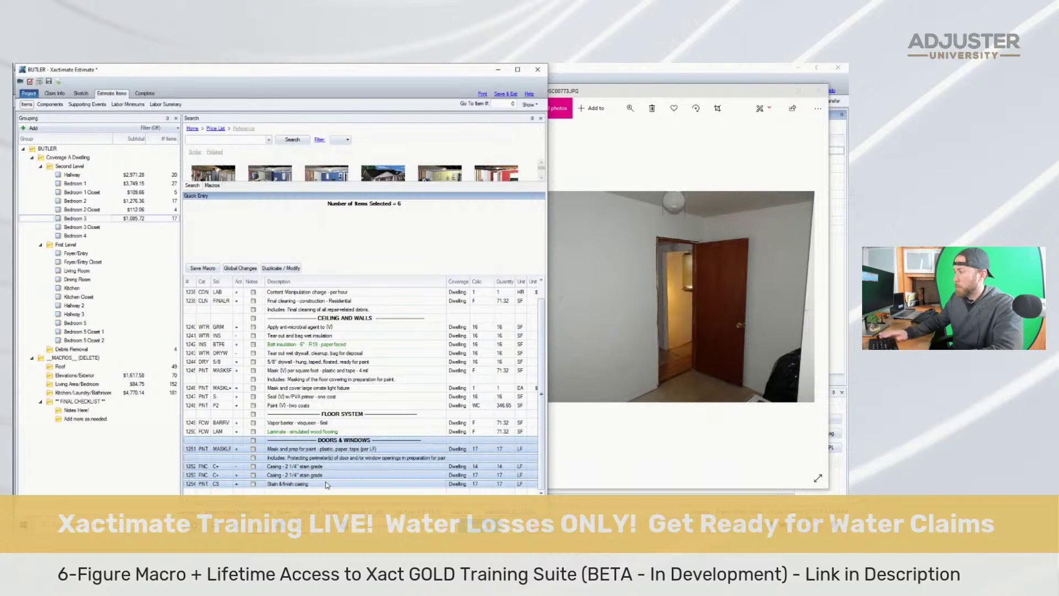
key("Delete")
Add the "Interior door - Detach & reset - slab only" item to Bedroom 3 and place it under General Preparation, above final cleaning
left_click(202, 141)
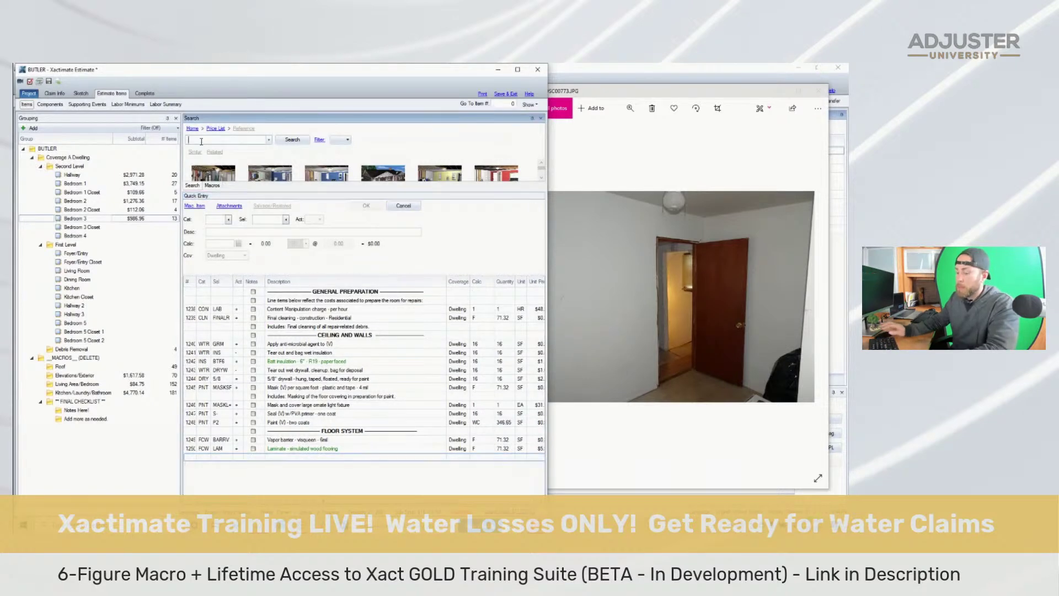
type("detach door slab")
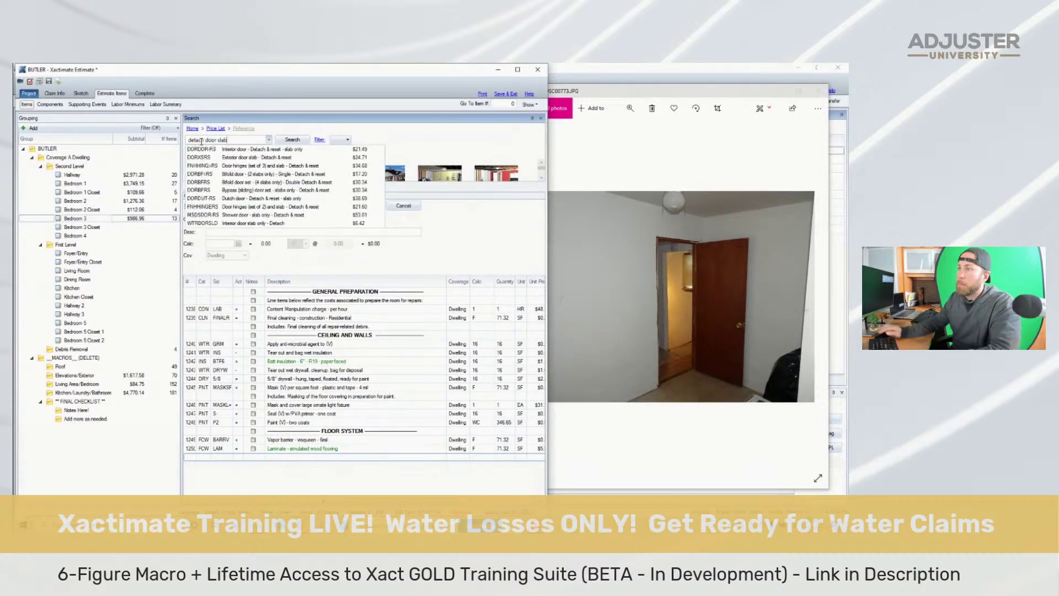
left_click(203, 149)
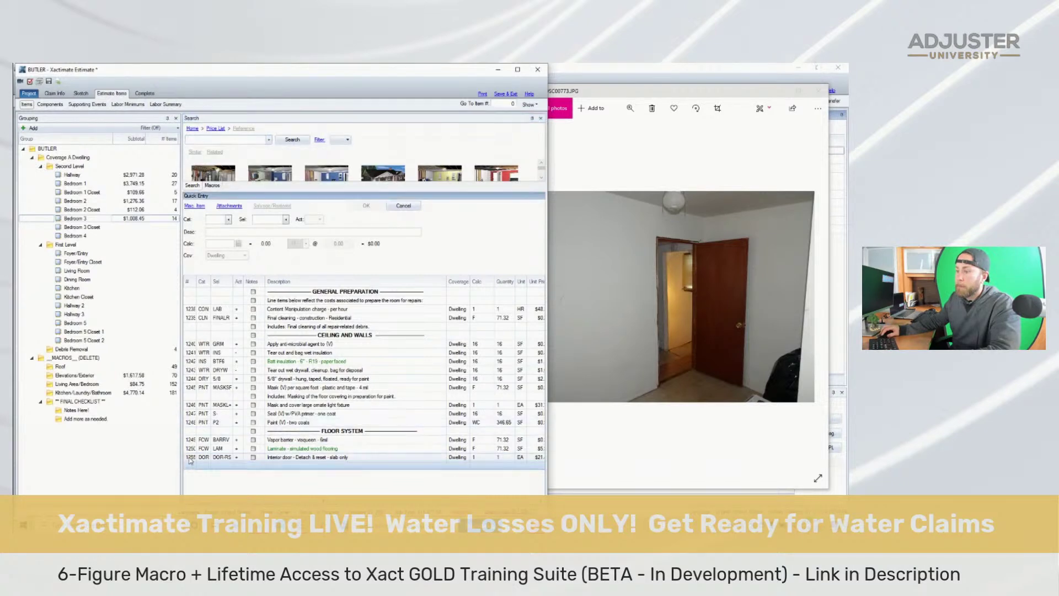
left_click_drag(190, 457, 432, 319)
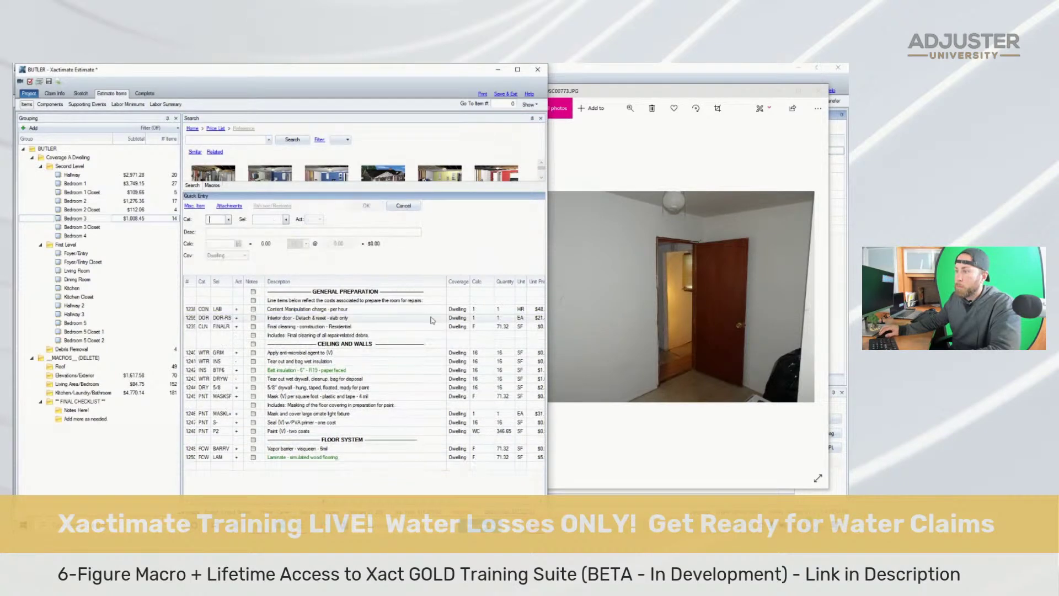
After checking the earlier bedroom door photos, copy the interior door detach and reset item from Bedroom 3 into Bedroom 2, above final cleaning
left_click(571, 305)
key("Left")
key("Left")
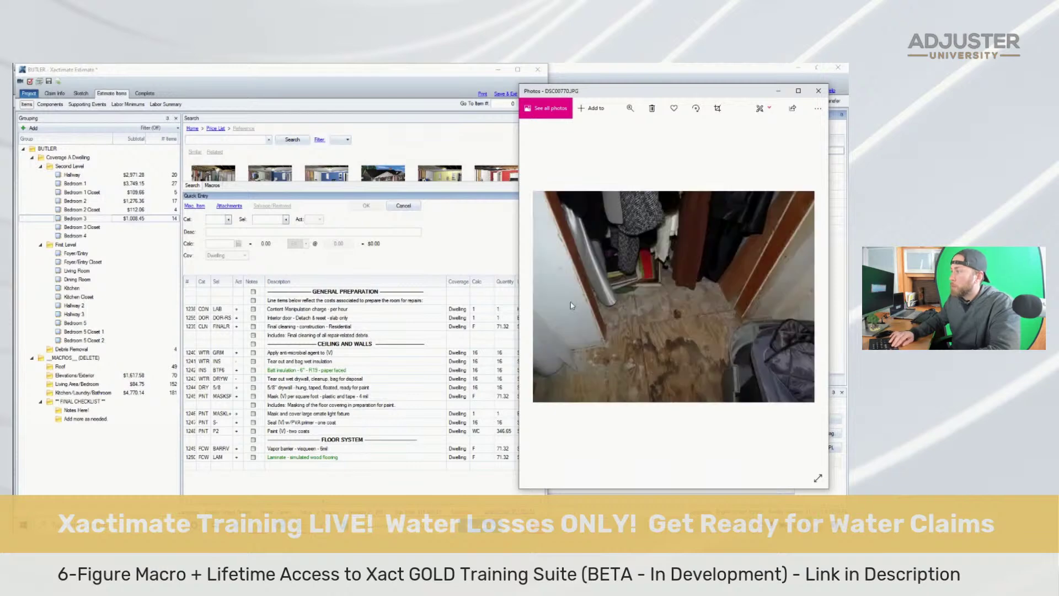
key("Left")
key("Left")
key("Left")
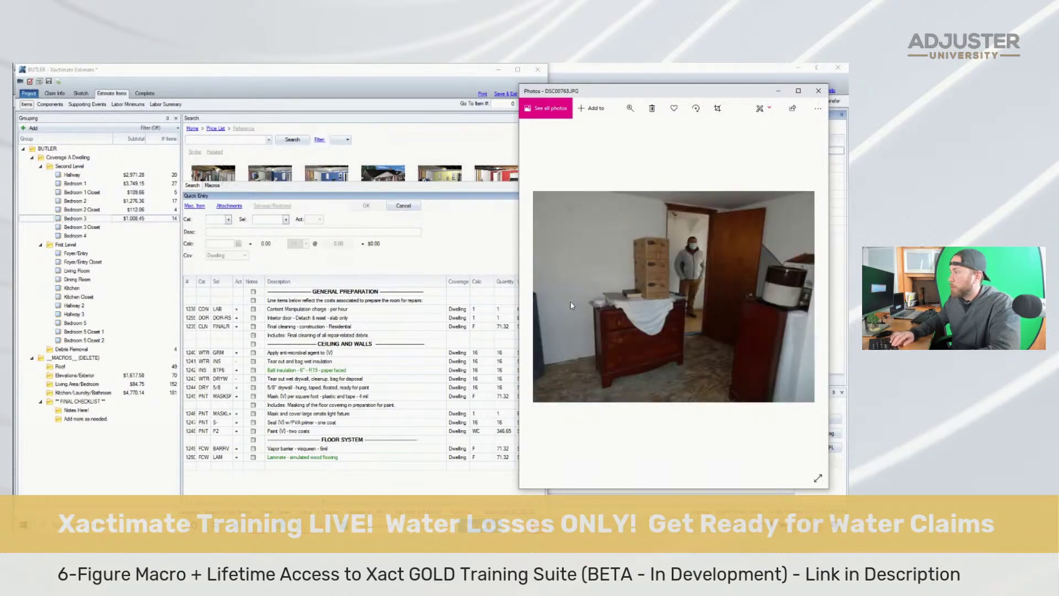
left_click(215, 317)
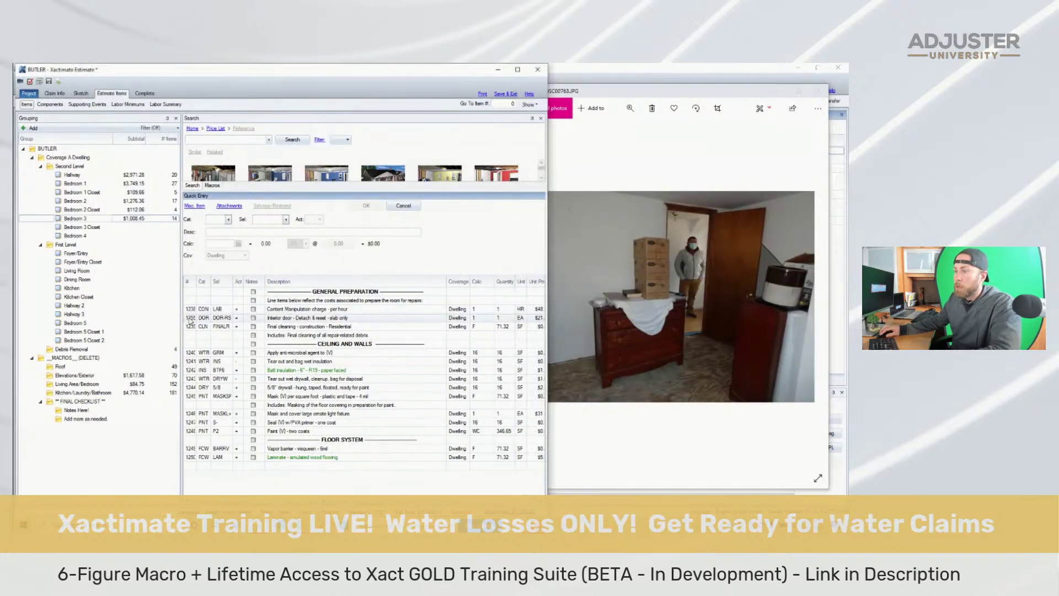
left_click(139, 202)
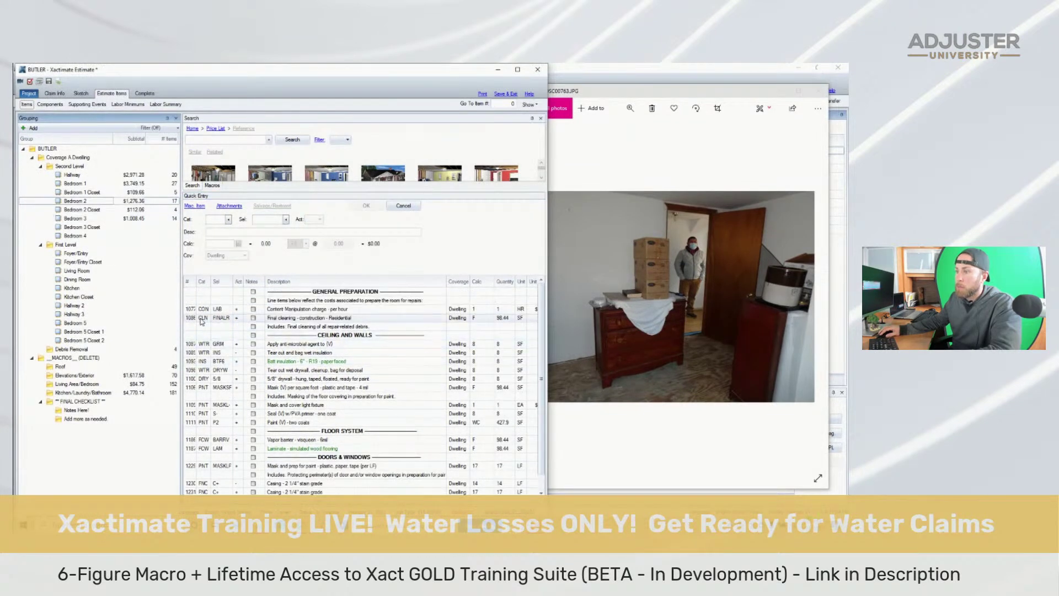
left_click(192, 318)
key("ctrl+v")
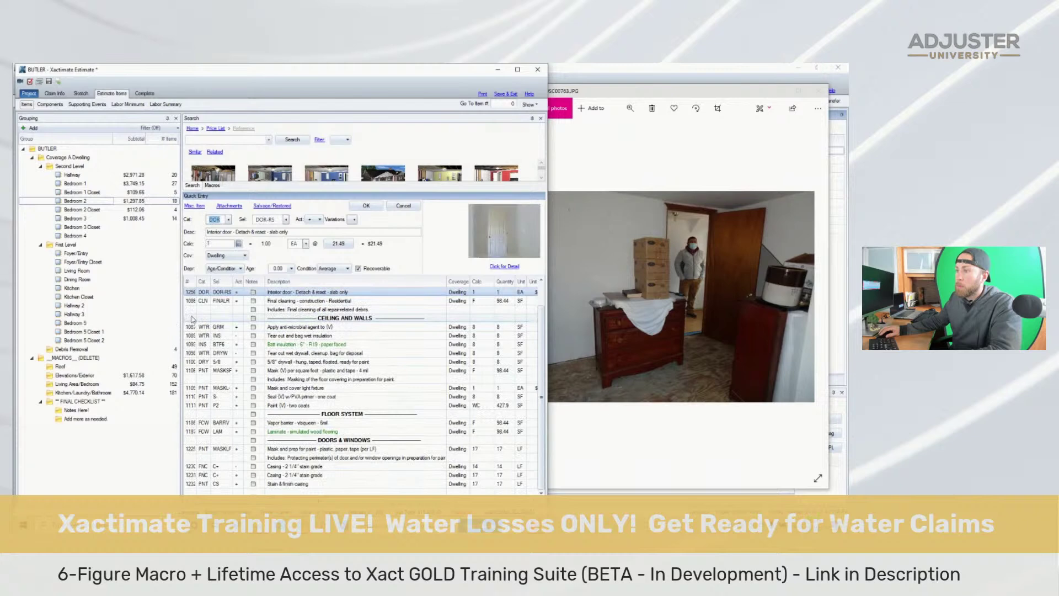
scroll(192, 318, "up", 1)
Return to Bedroom 3 and browse forward through the damage photos, examining the walls, closet and ceiling
left_click(126, 221)
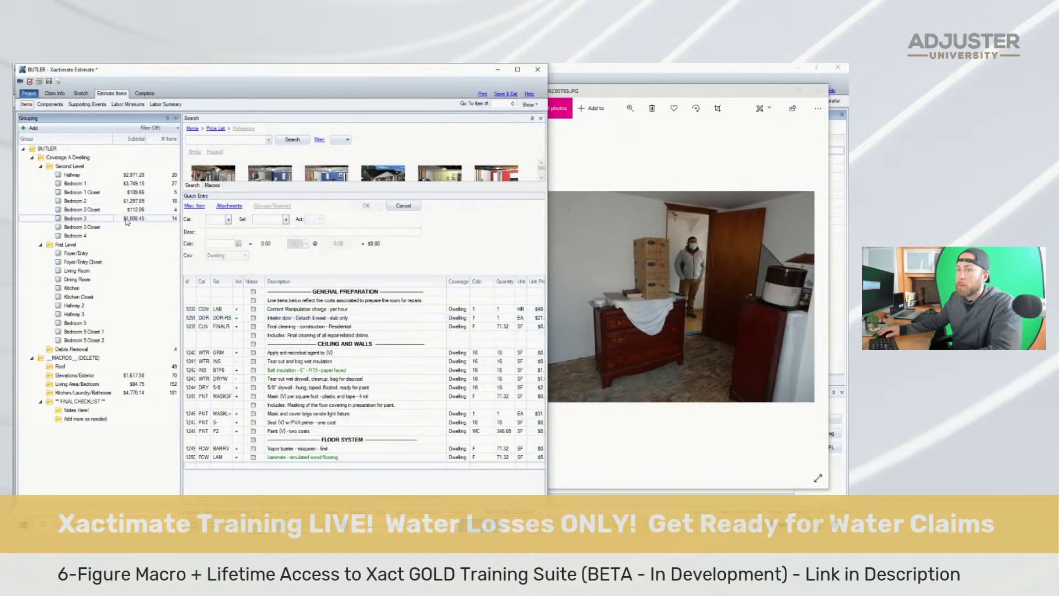
left_click(611, 310)
key("Right")
key("Right")
key("Right")
key("Right")
key("Right")
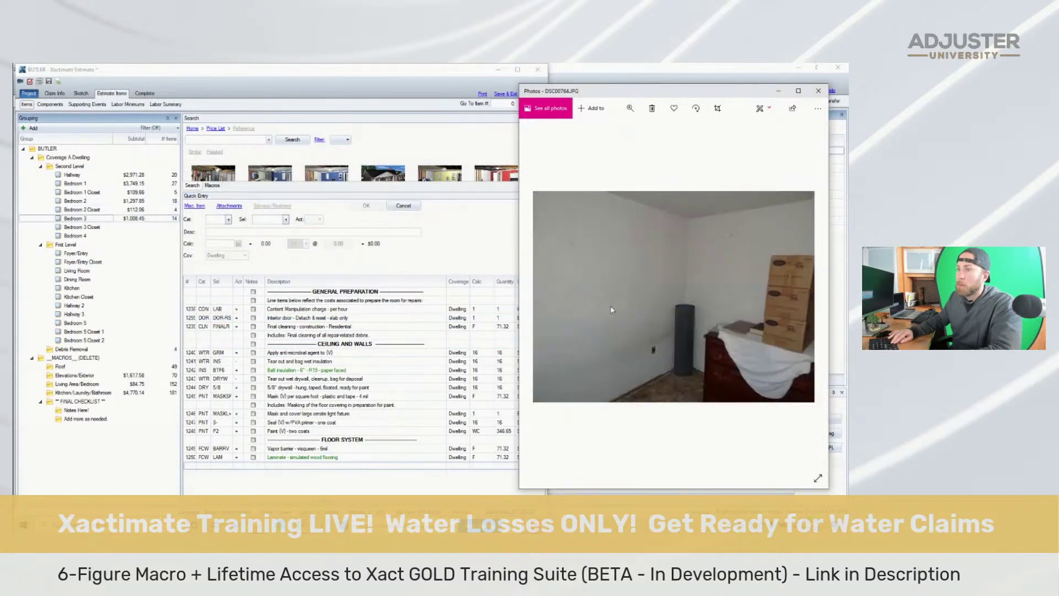
key("Right")
key("Right")
key("Right")
key("Right")
key("Right")
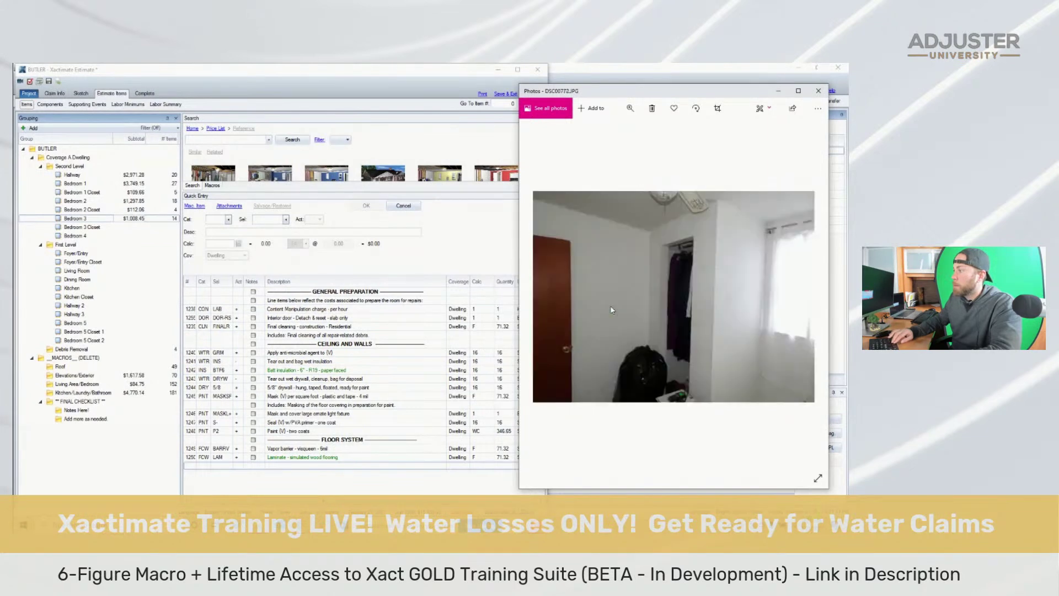
key("Right")
key("Right")
key("Right")
key("Right")
key("Right")
key("Right")
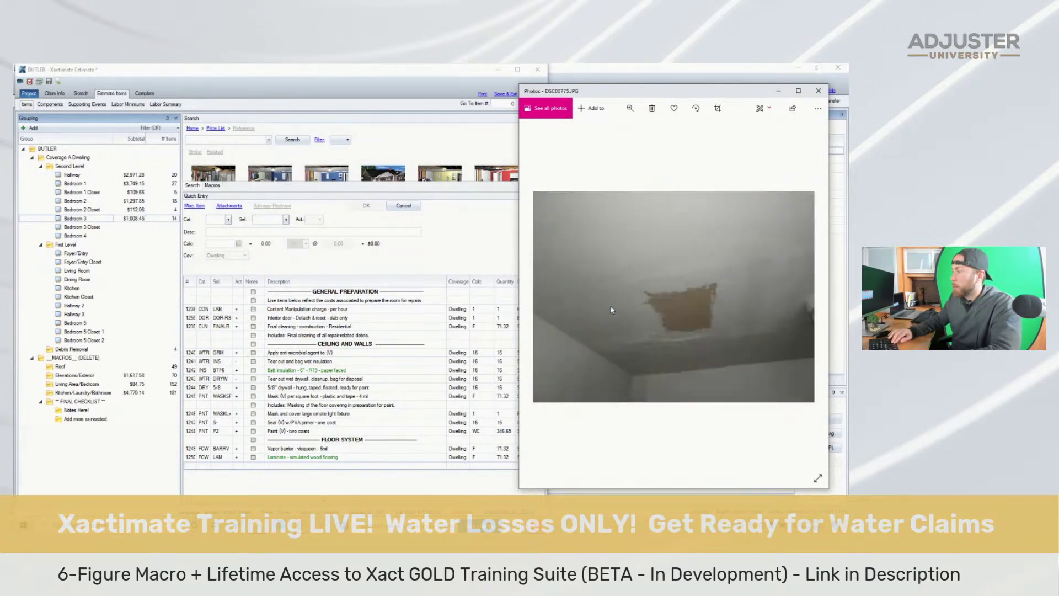
key("Left")
key("Left")
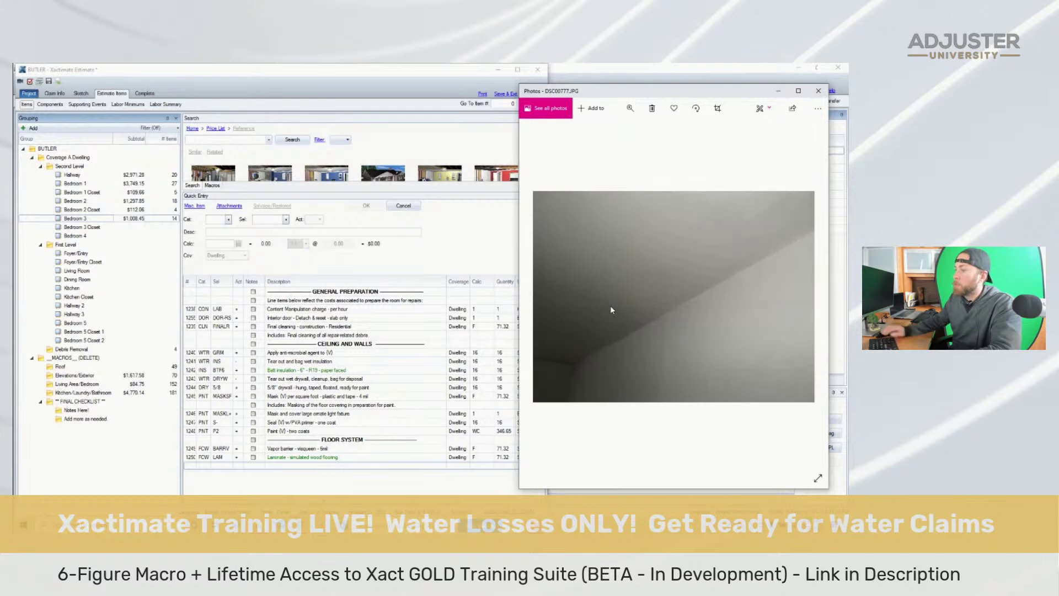
Copy all of Bedroom 2 Closet's line items into Bedroom 3 Closet and check the content manipulation charge
left_click(110, 209)
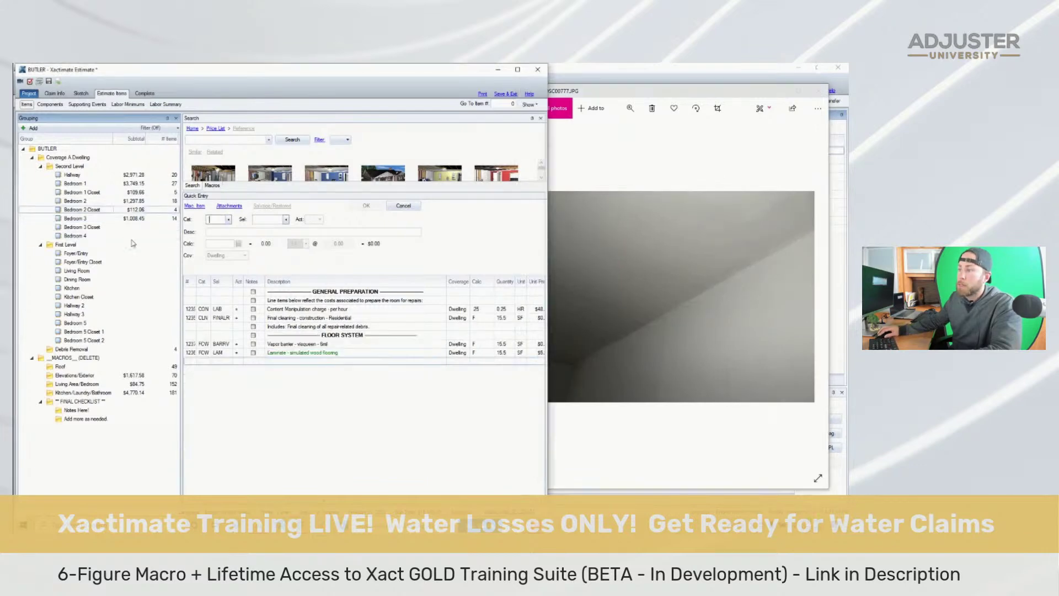
left_click(371, 291)
key("ctrl+a")
left_click(81, 227)
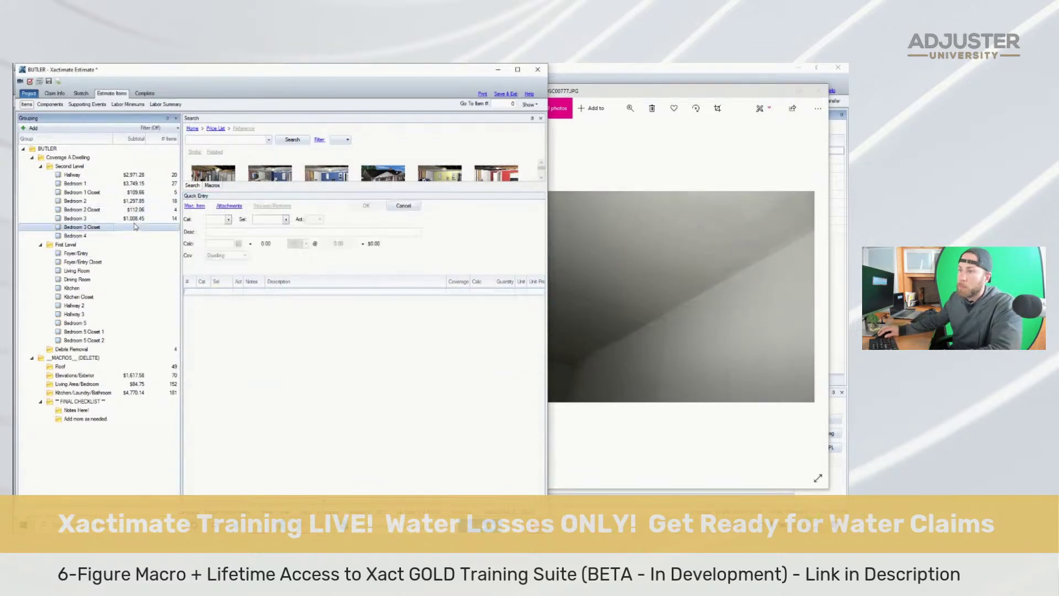
key("ctrl+v")
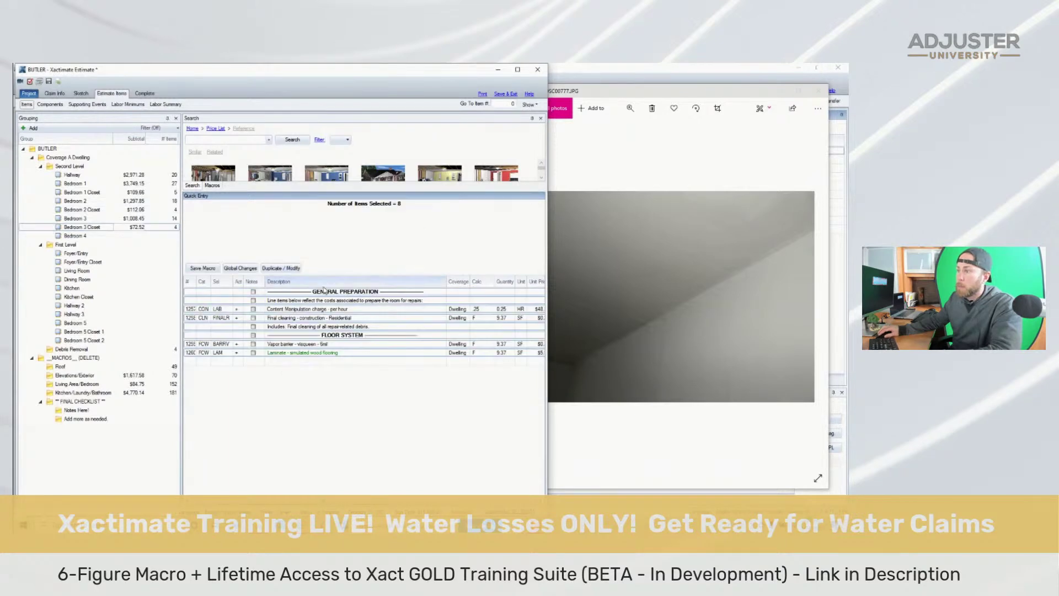
left_click(315, 310)
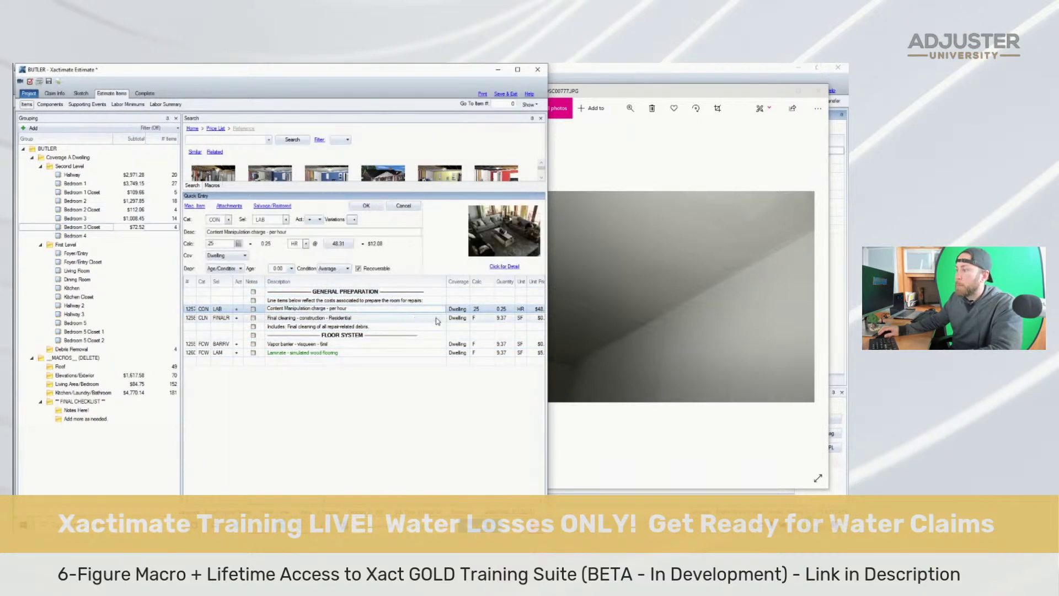
left_click(436, 336)
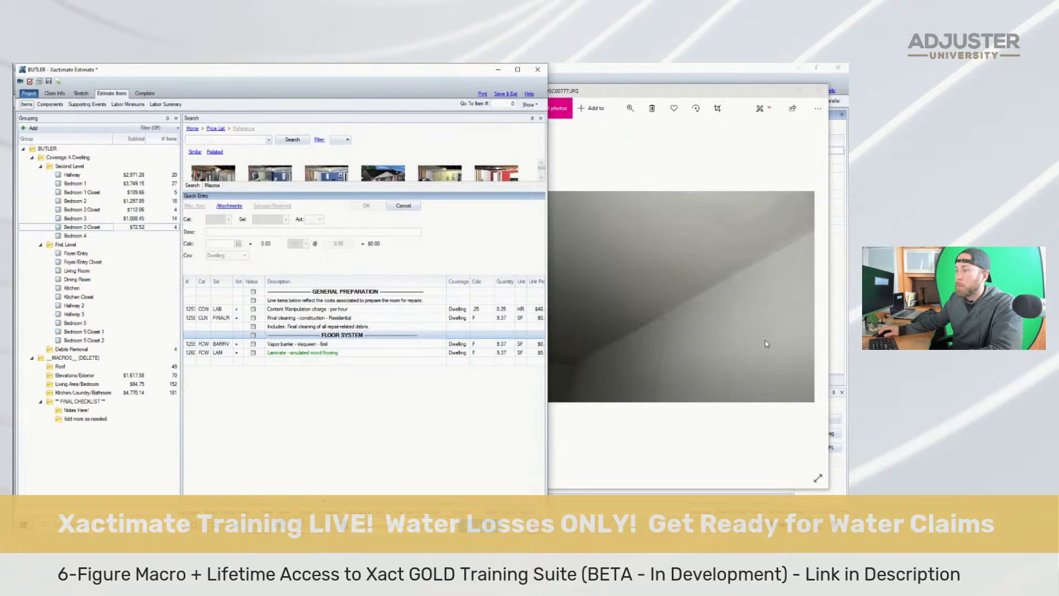
Browse the next room's photos in the viewer and examine its walls, ceiling and tile flooring at the doorway
left_click(597, 240)
scroll(597, 240, "down", 3)
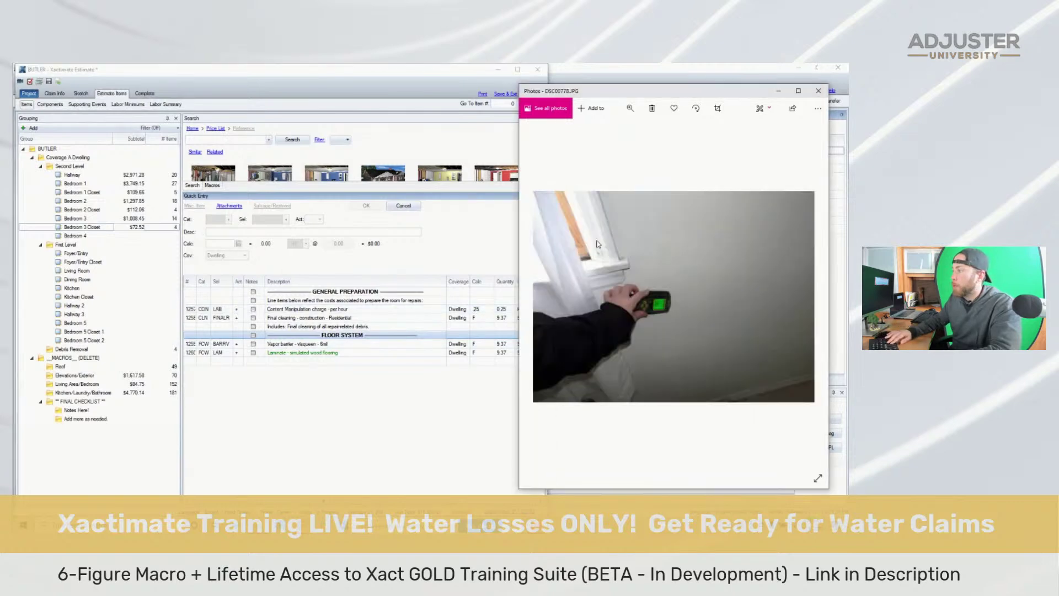
scroll(597, 239, "down", 2)
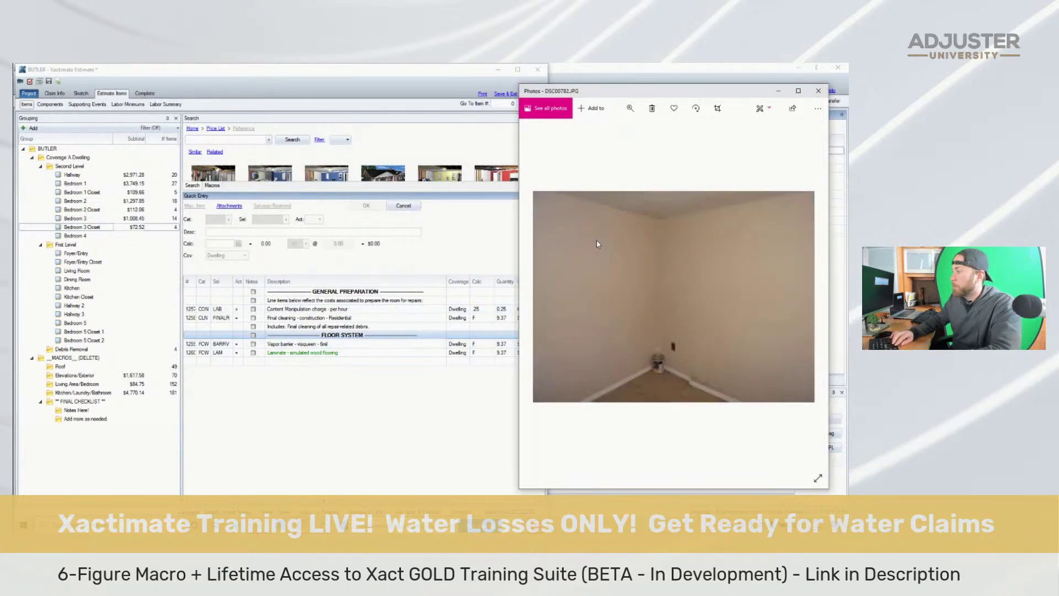
scroll(597, 239, "down", 1)
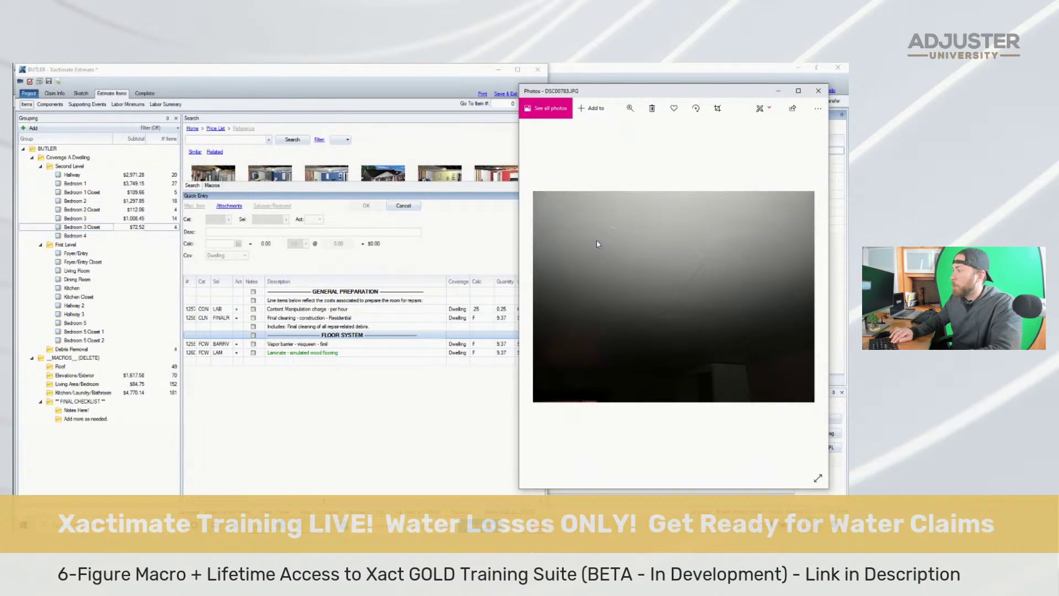
scroll(596, 244, "down", 1)
scroll(597, 244, "down", 1)
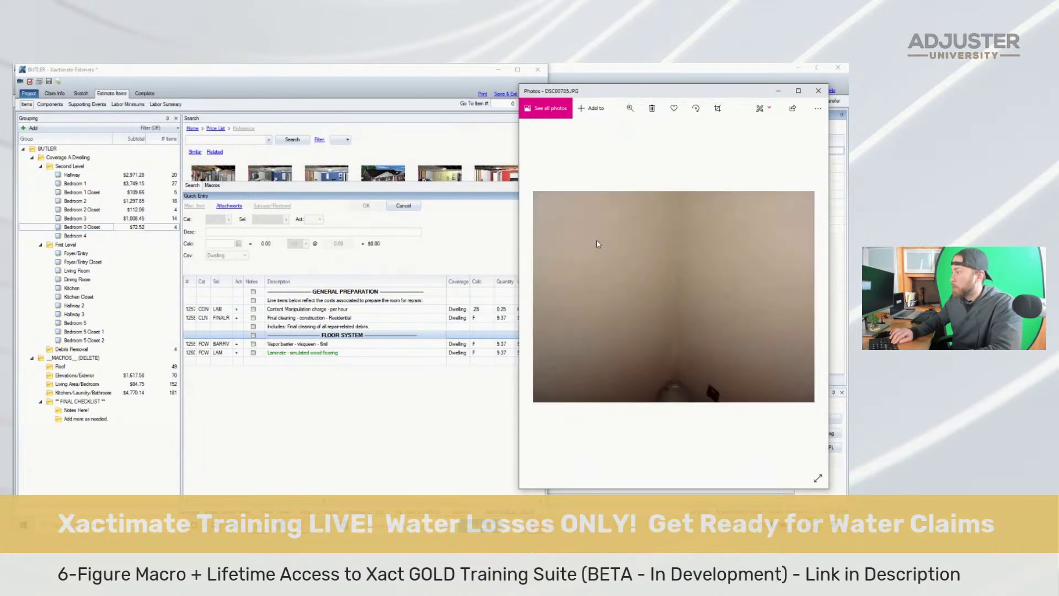
scroll(597, 243, "down", 1)
scroll(597, 244, "up", 1)
scroll(597, 243, "down", 1)
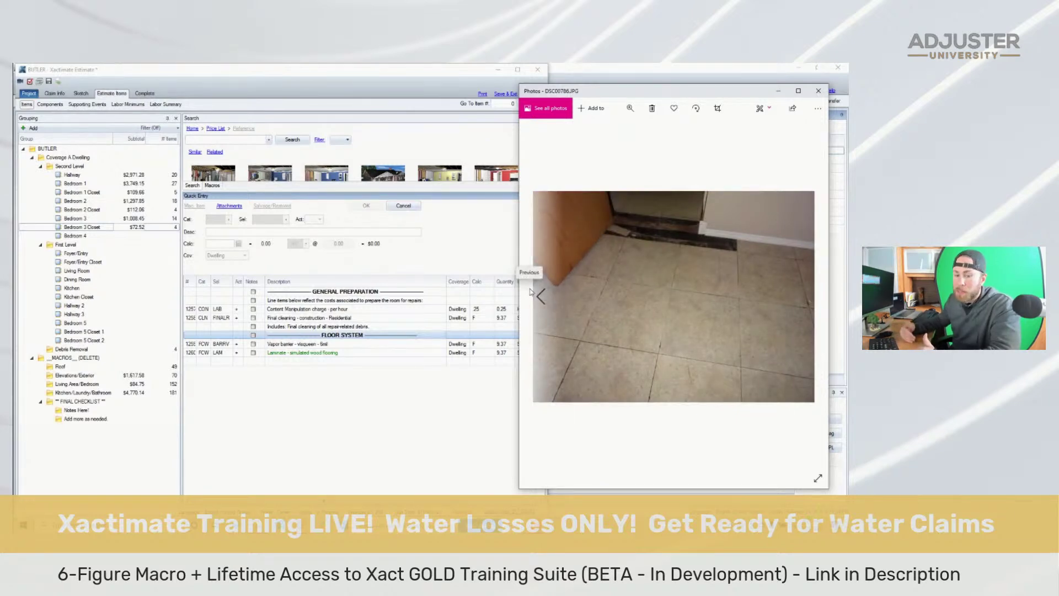
Copy all of Bedroom 3's line items into Bedroom 4
left_click(142, 202)
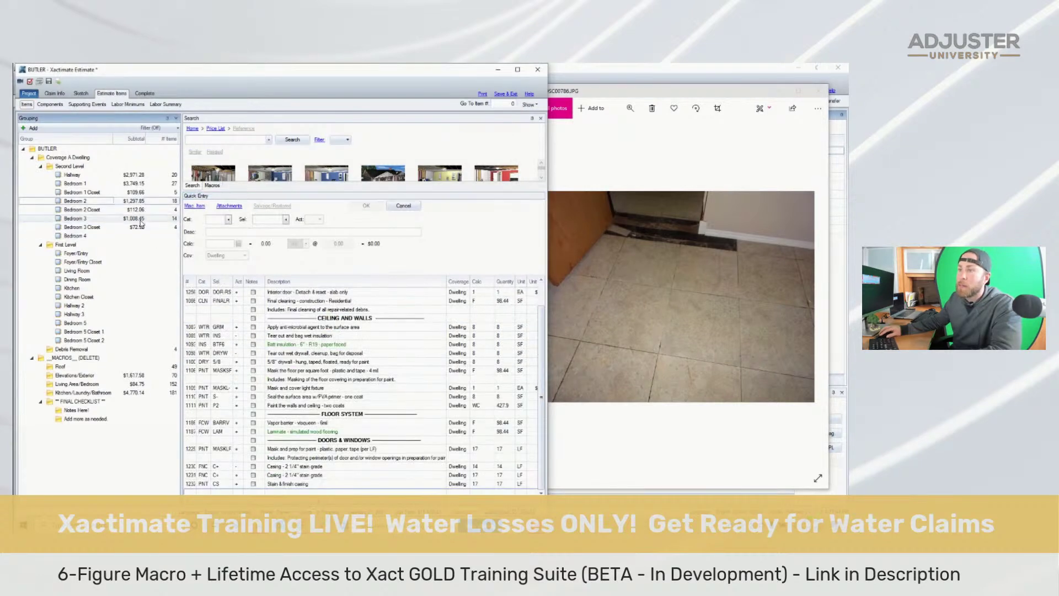
left_click(144, 218)
left_click(194, 303)
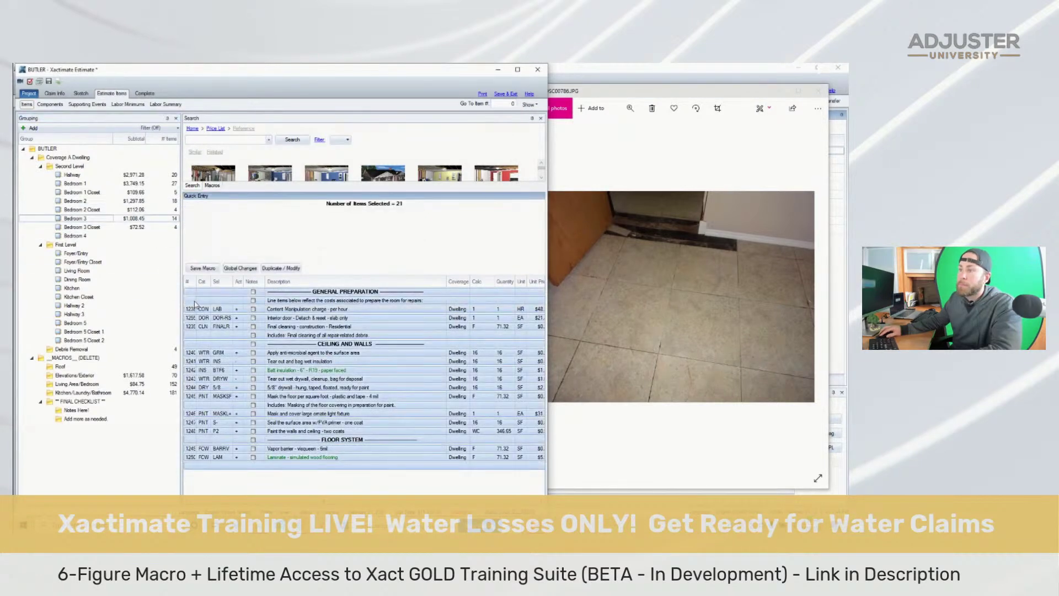
left_click(75, 236)
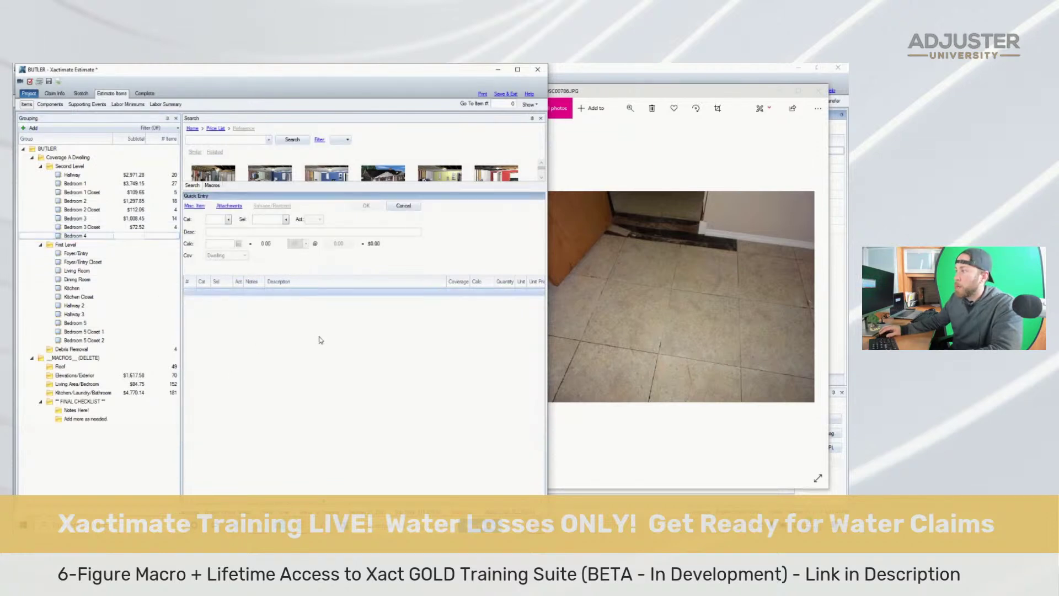
key("ctrl+v")
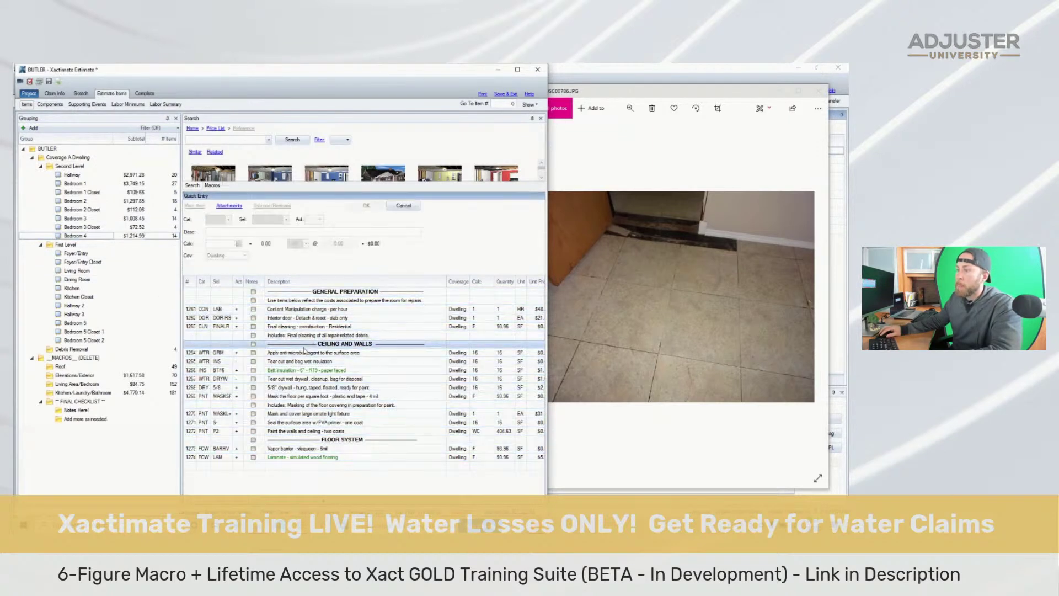
After checking the wall and ceiling photos, set Bedroom 4's wet insulation tear-out, batt insulation and 5/8" drywall quantities to 8 each
left_click(611, 302)
key("Left")
key("Left")
key("Left")
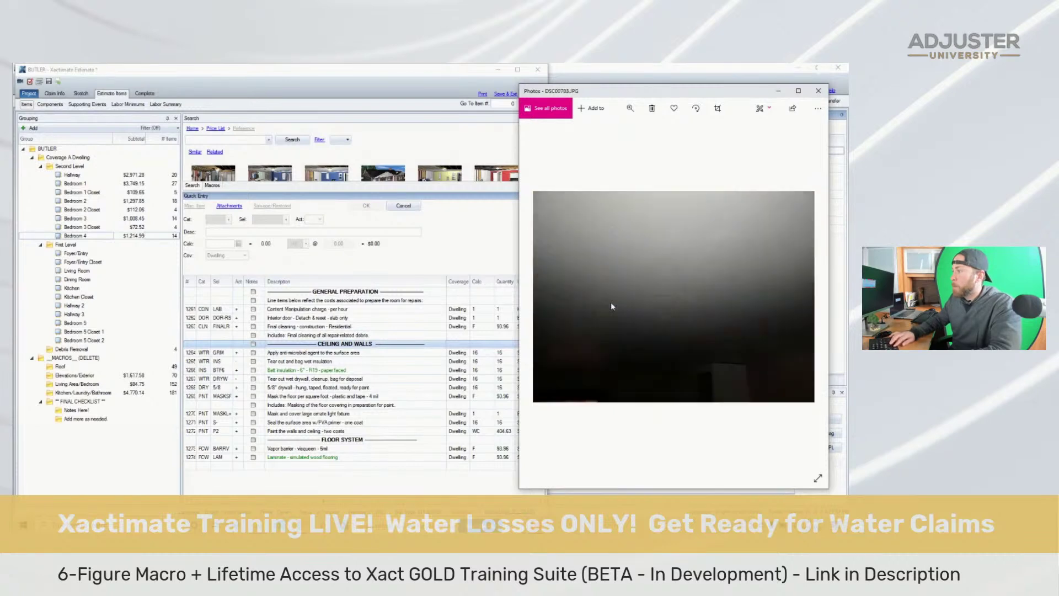
key("Right")
key("Right")
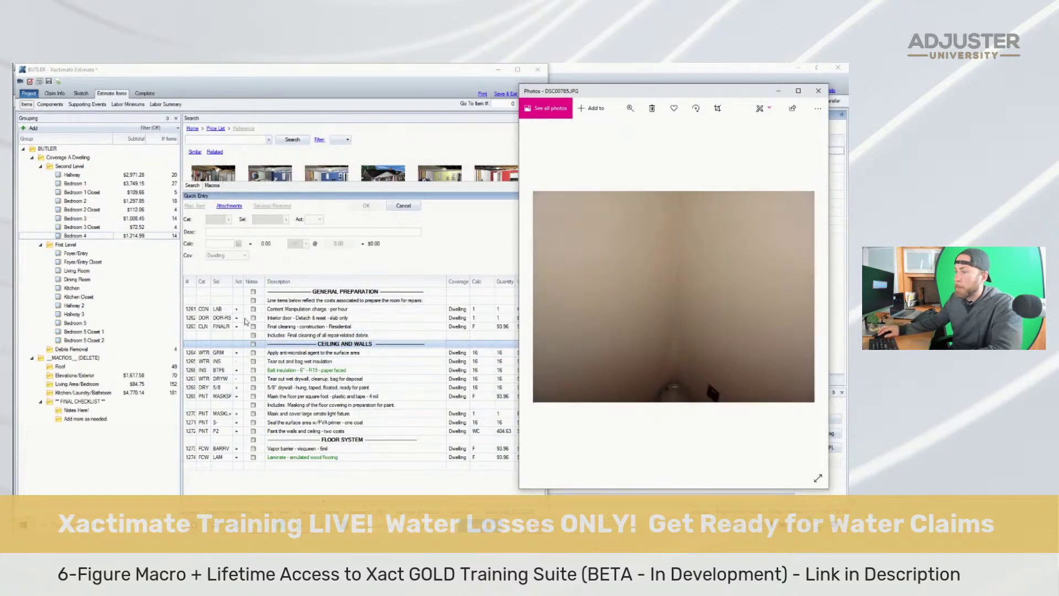
left_click(223, 355)
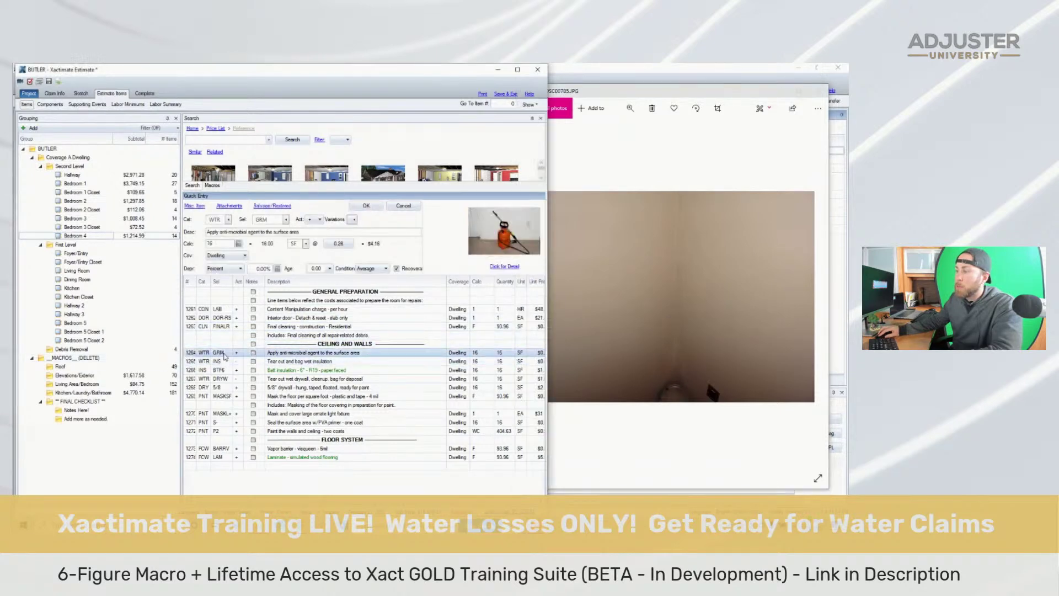
left_click(486, 360)
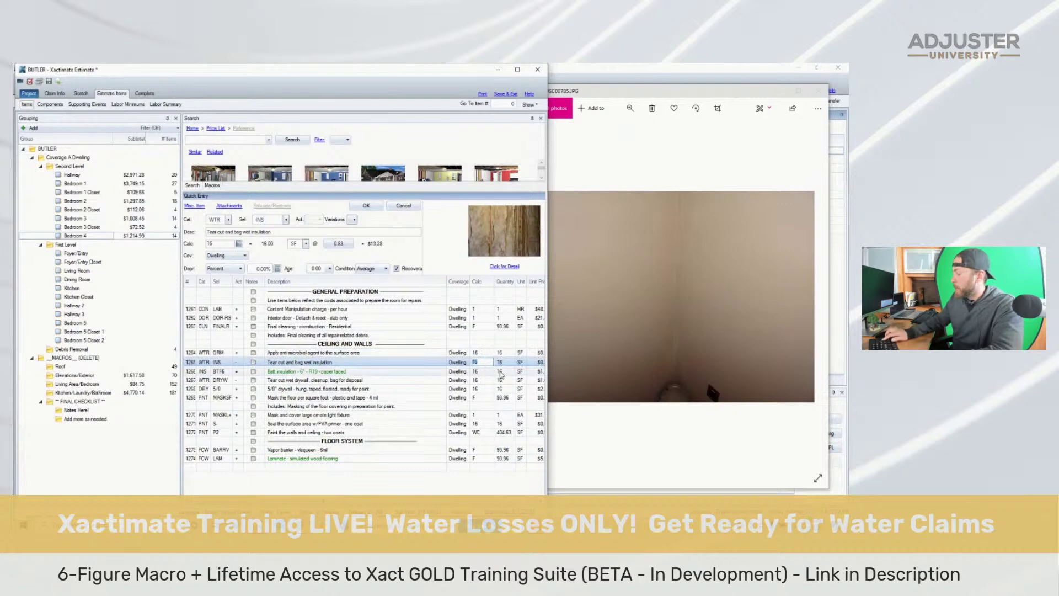
type("8")
key("Return")
type("8")
key("Return")
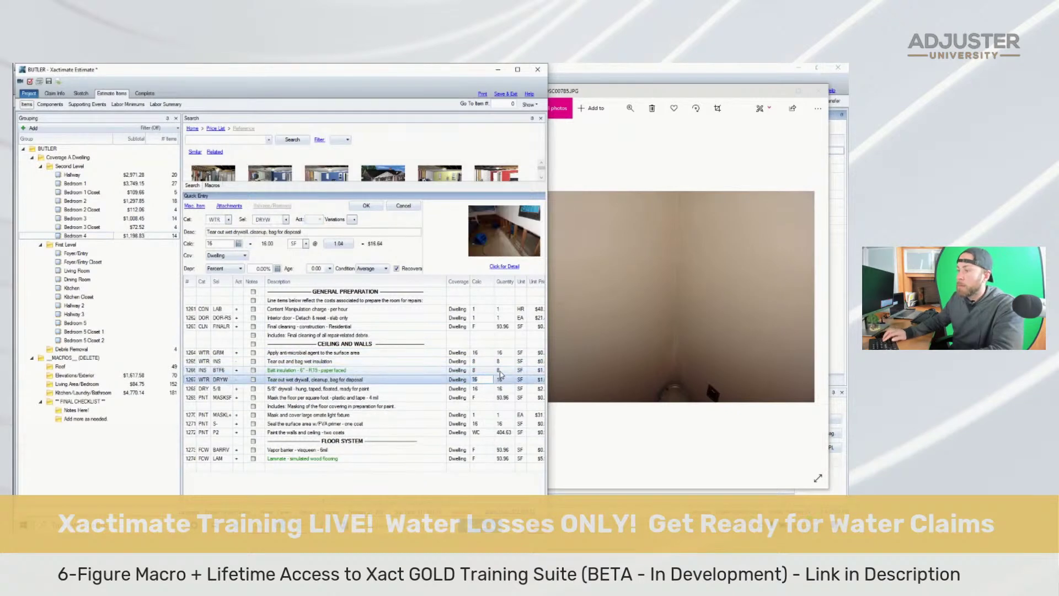
key("Return")
type("8")
key("Return")
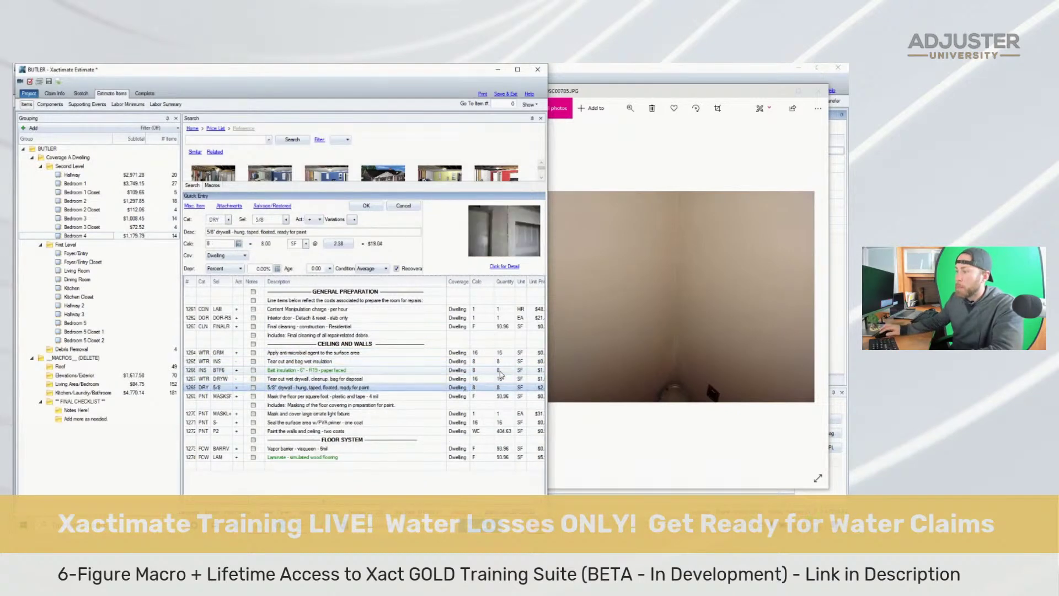
Duplicate Bedroom 4's 5/8" drywall item, save the estimate, and change the copy to 1/2" drywall
left_click(190, 387)
key("ctrl+c")
key("ctrl+v")
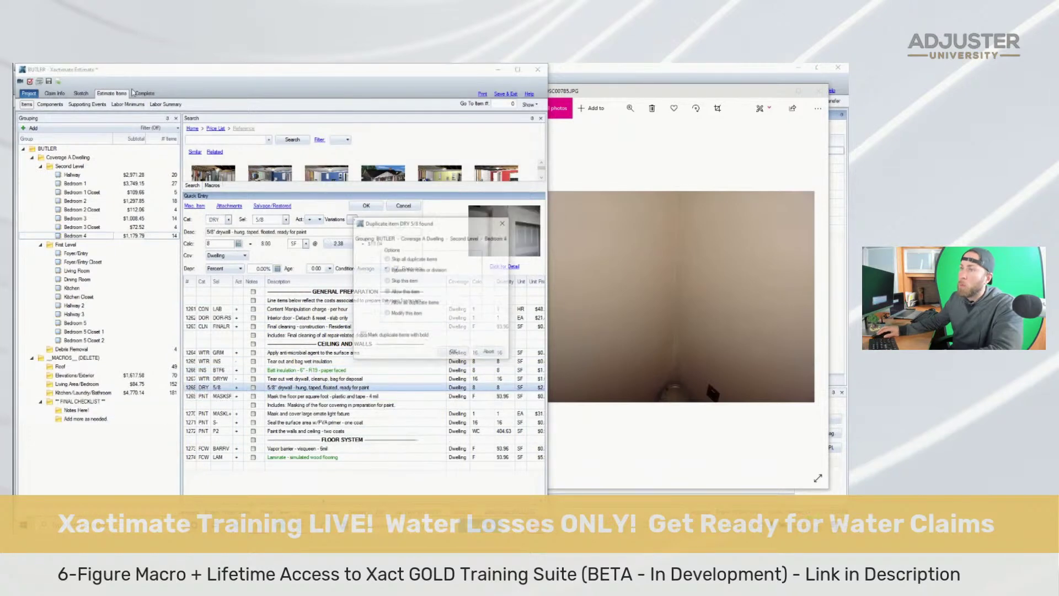
left_click(453, 352)
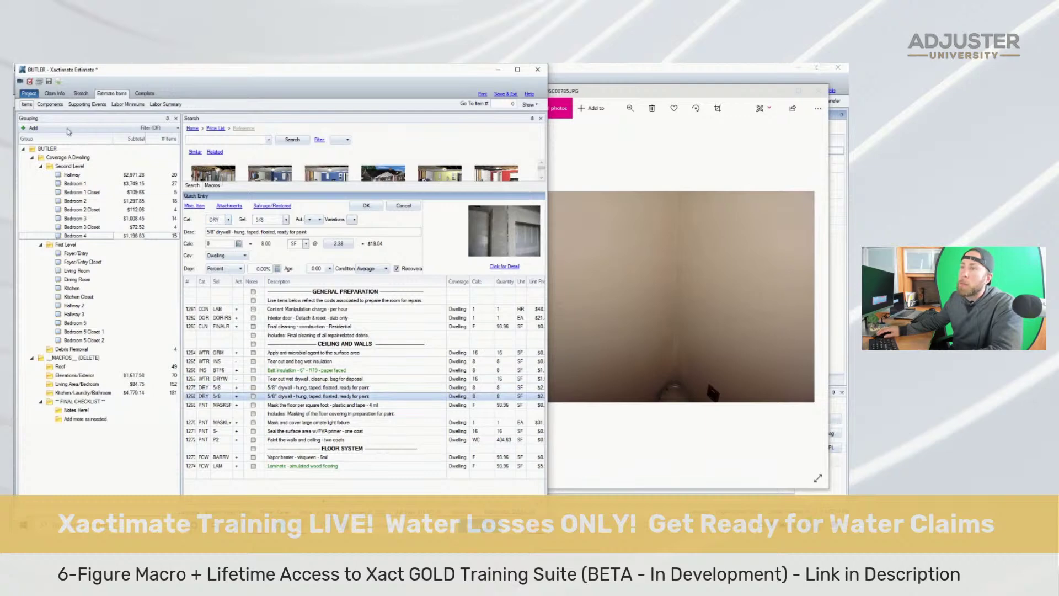
left_click(49, 82)
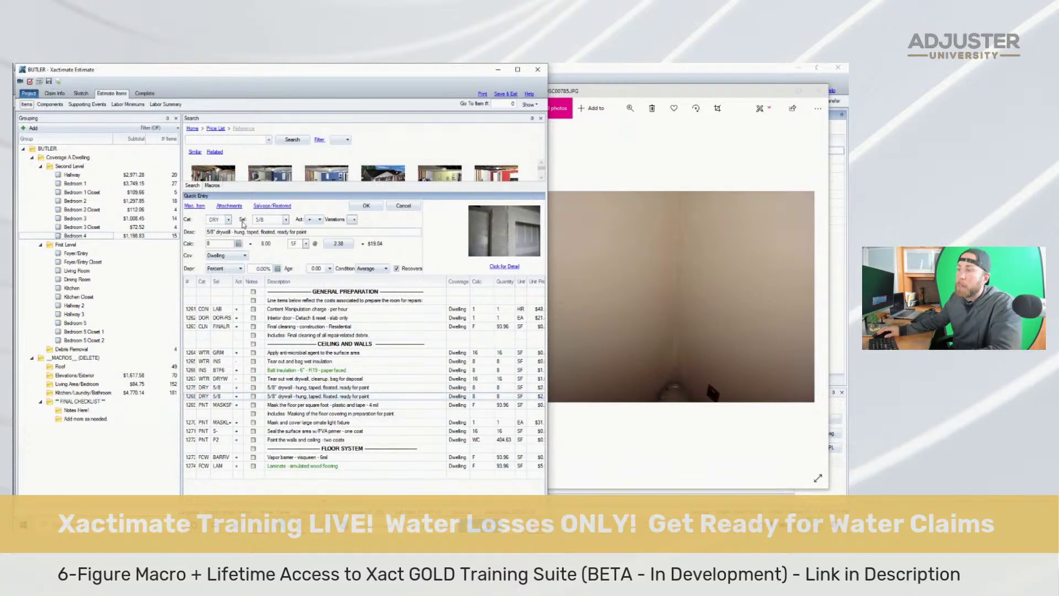
double_click(263, 221)
type("1/2")
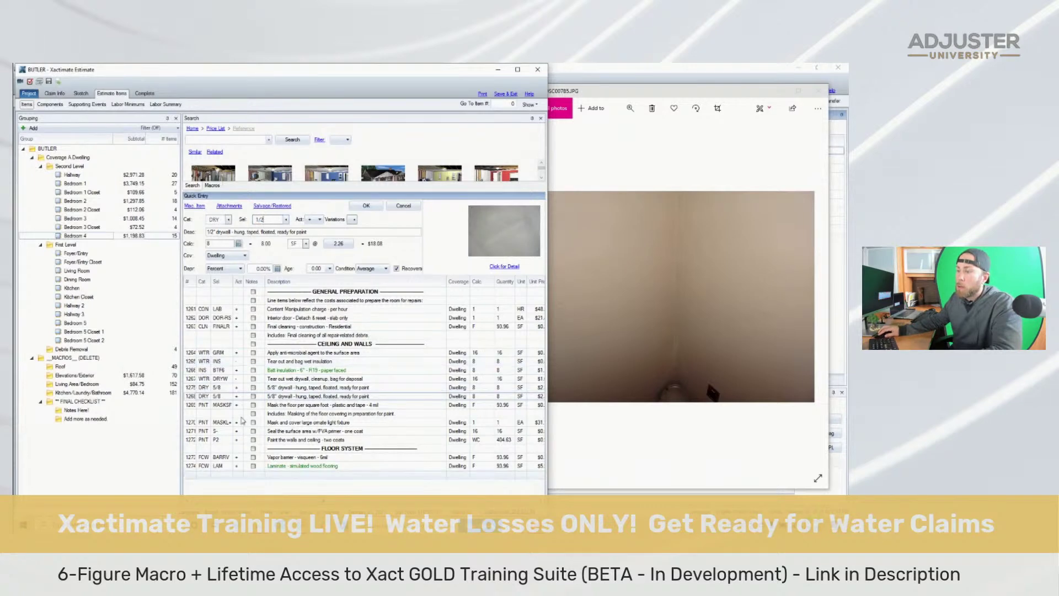
key("Return")
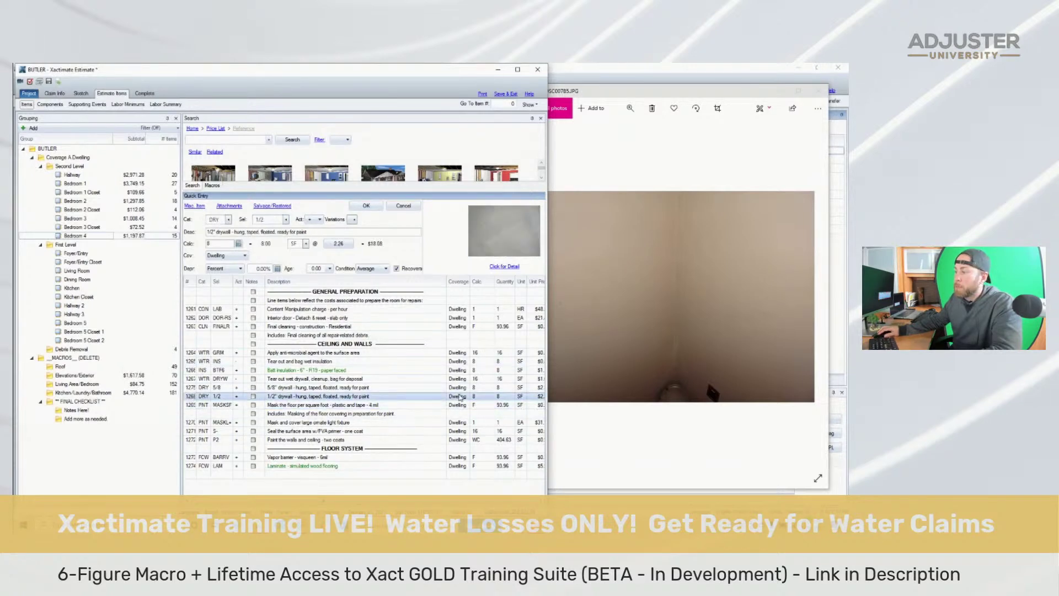
Change Bedroom 4's masking item for the large ornate light fixture to the regular "Mask and cover light fixture" item
left_click(201, 405)
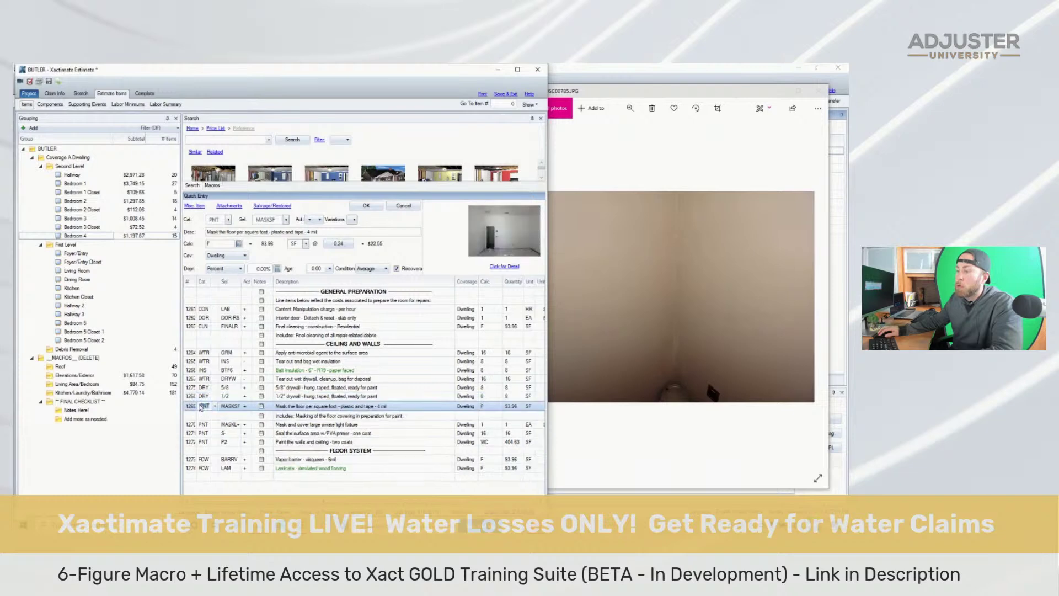
left_click(189, 415)
left_click(189, 421)
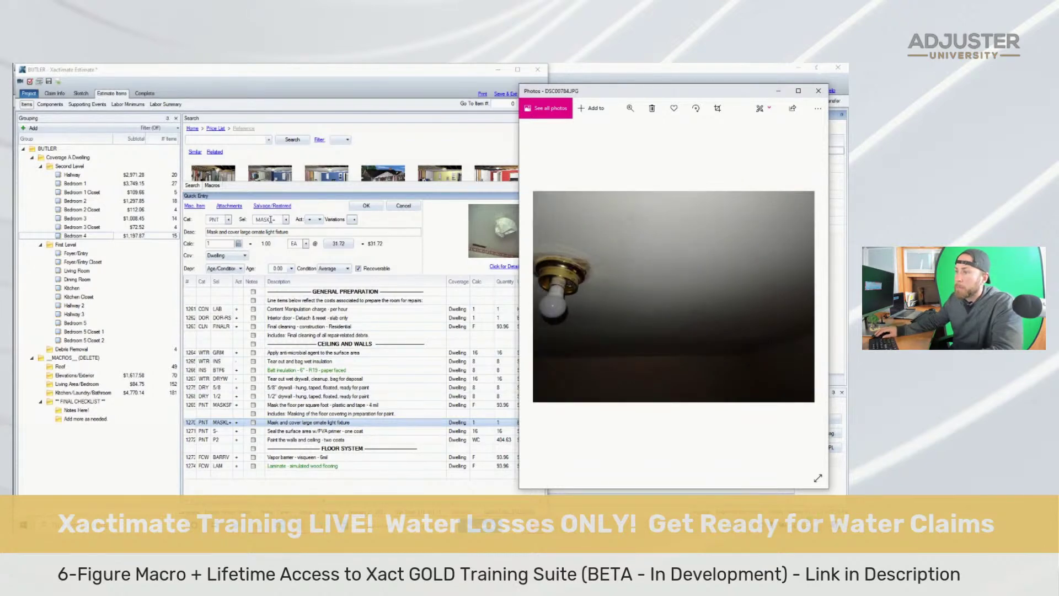
left_click(287, 219)
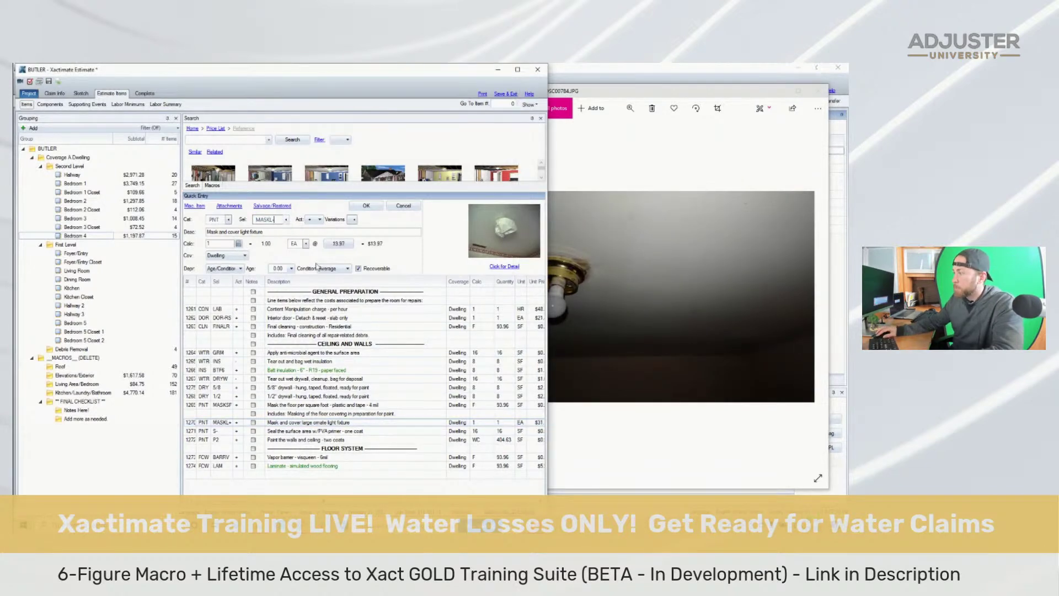
left_click(492, 432)
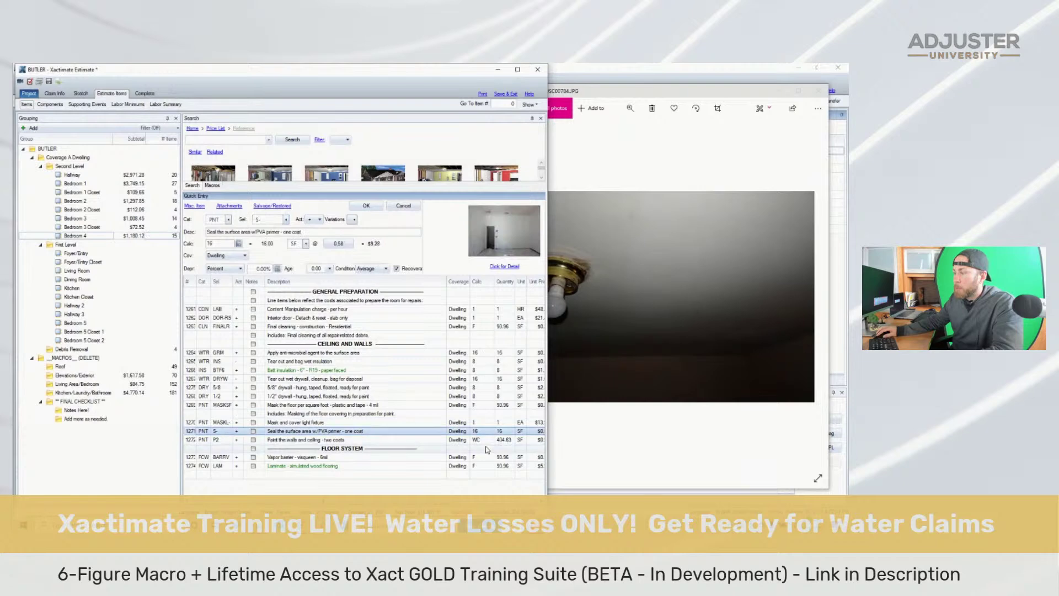
Check Bedroom 4's wall and ceiling paint item against the earlier photos of the room's corner and doorway
left_click(188, 441)
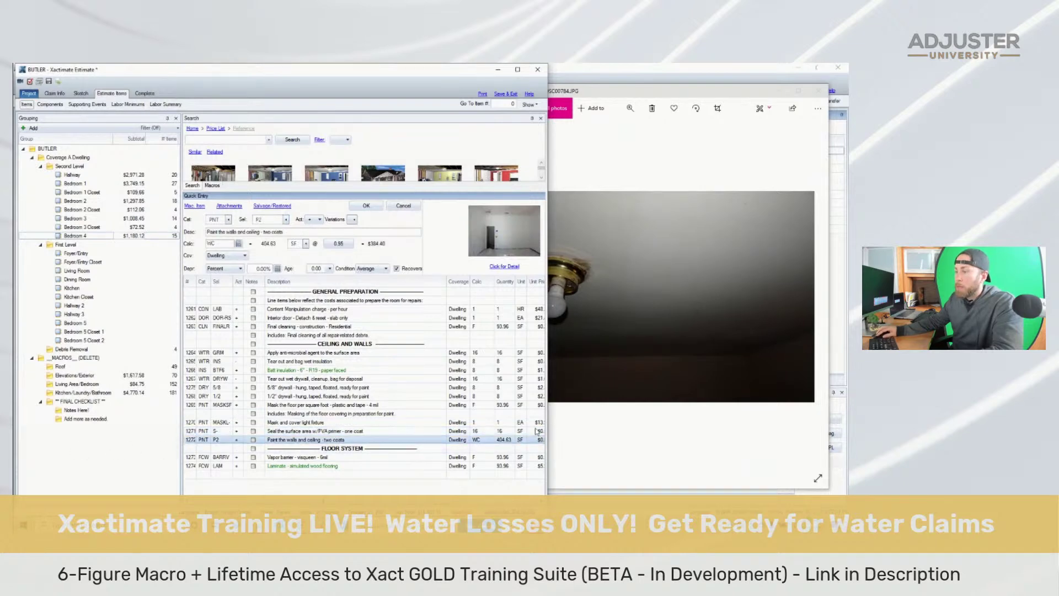
left_click(648, 346)
key("Left")
key("Left")
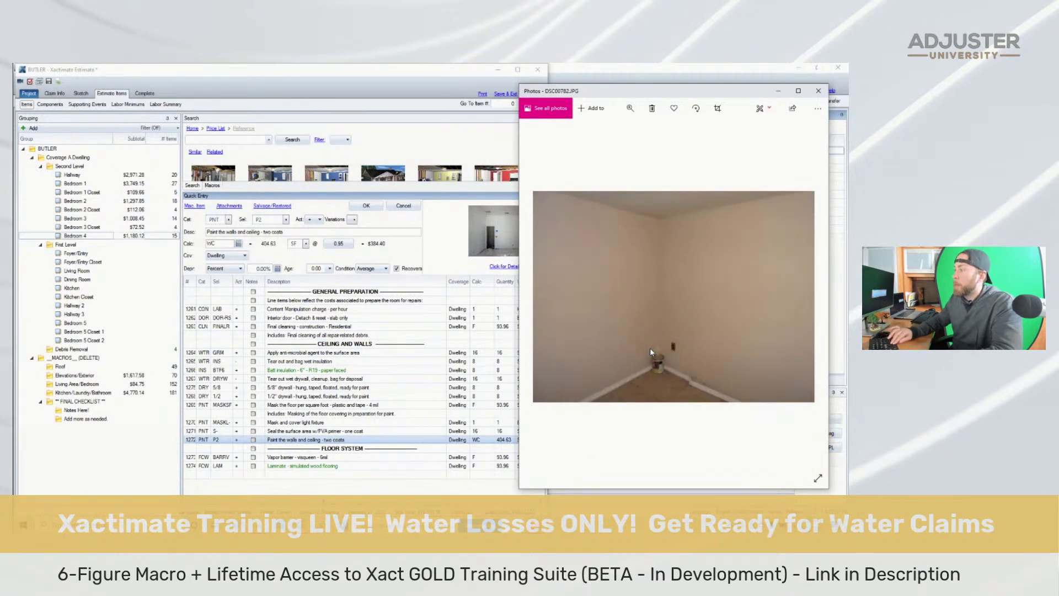
key("Left")
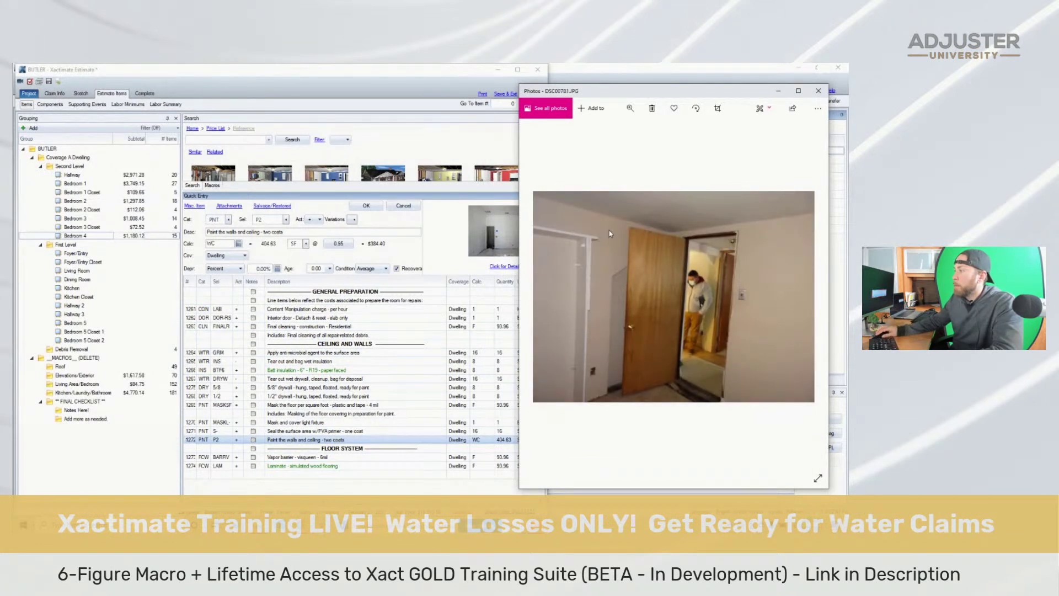
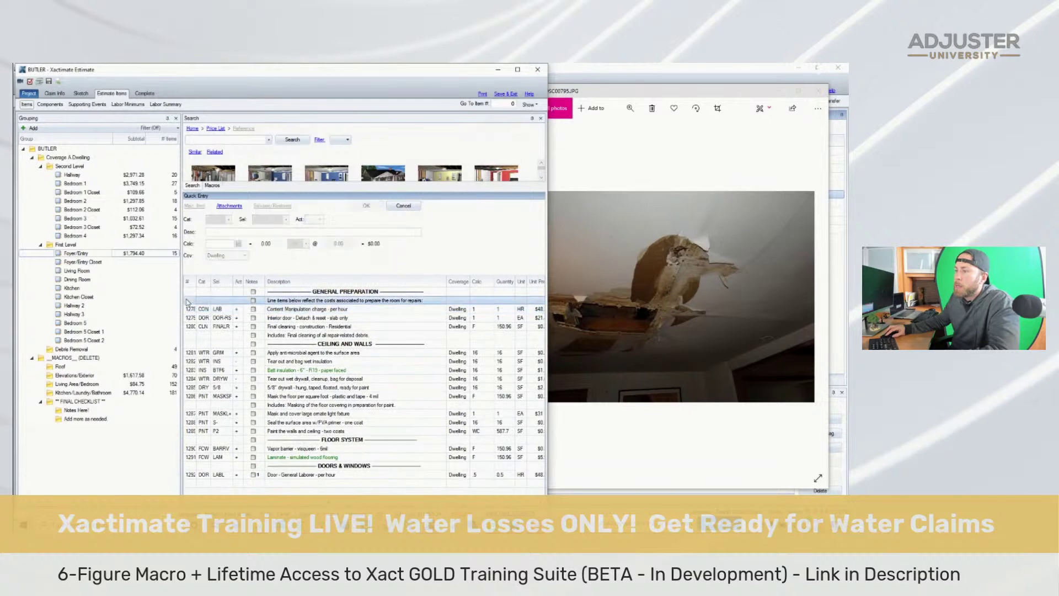
Delete the general preparation note, content manipulation charge and interior door detach and reset item from Foyer/Entry
left_click(188, 319, "shift")
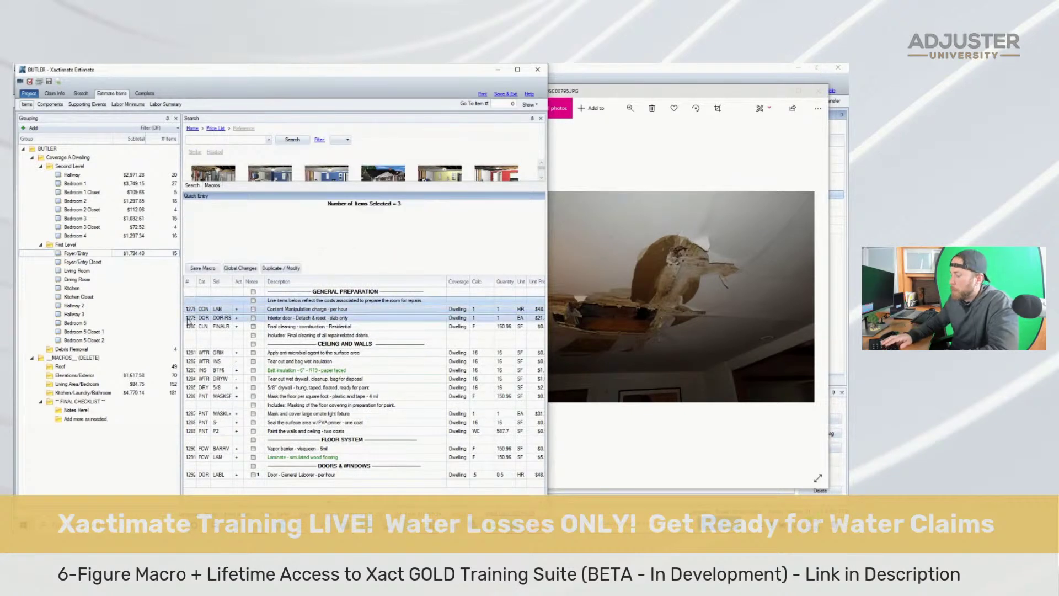
key("Delete")
key("Return")
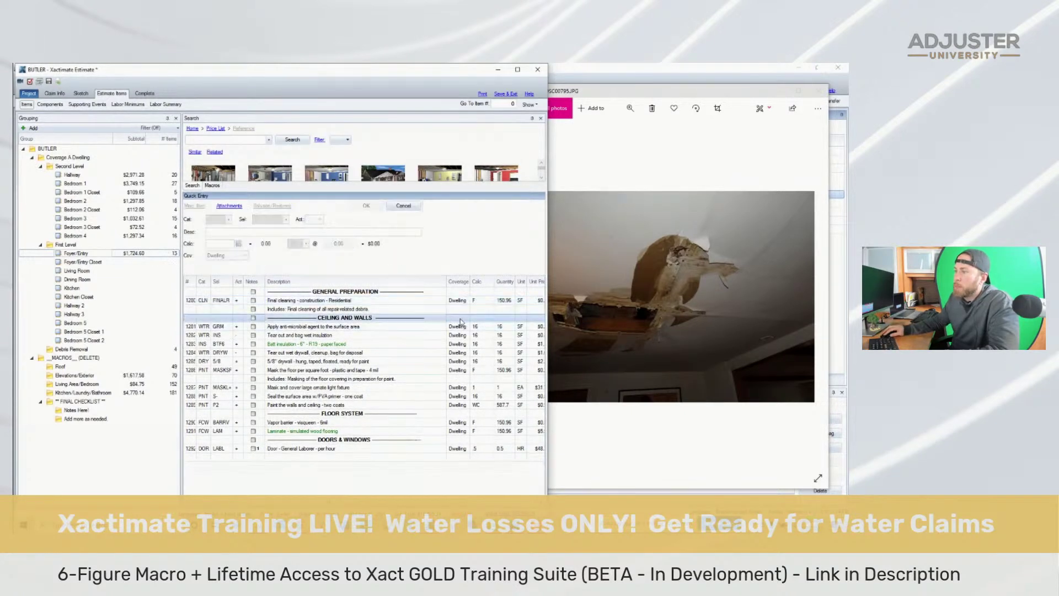
Set Foyer/Entry's anti-microbial application to C/2 and delete the wet insulation tear-out and batt insulation items
left_click(486, 327)
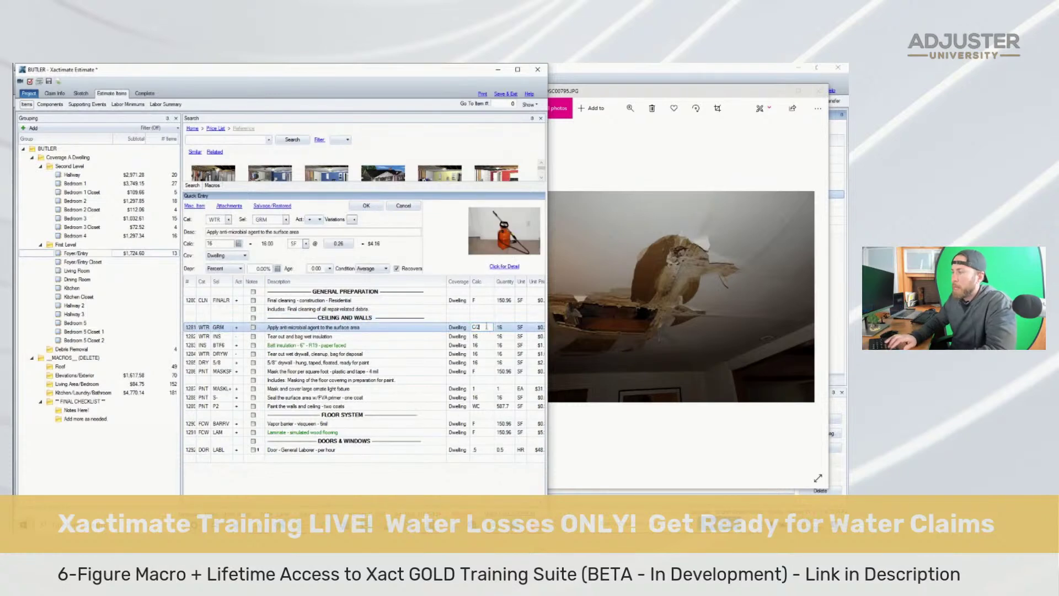
type("C/2")
key("Return")
type("C/2")
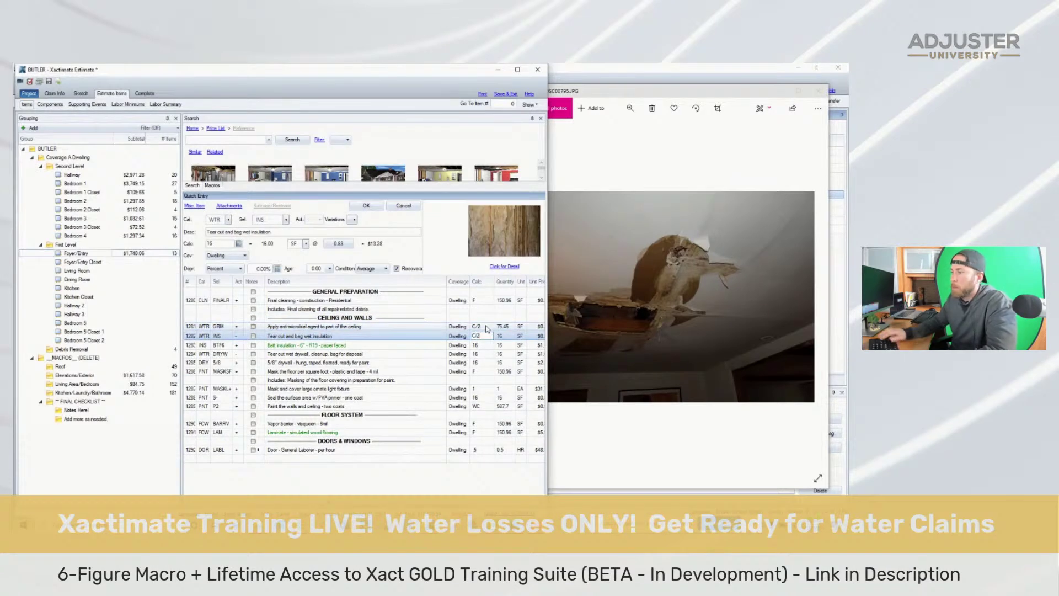
left_click(194, 343, "shift")
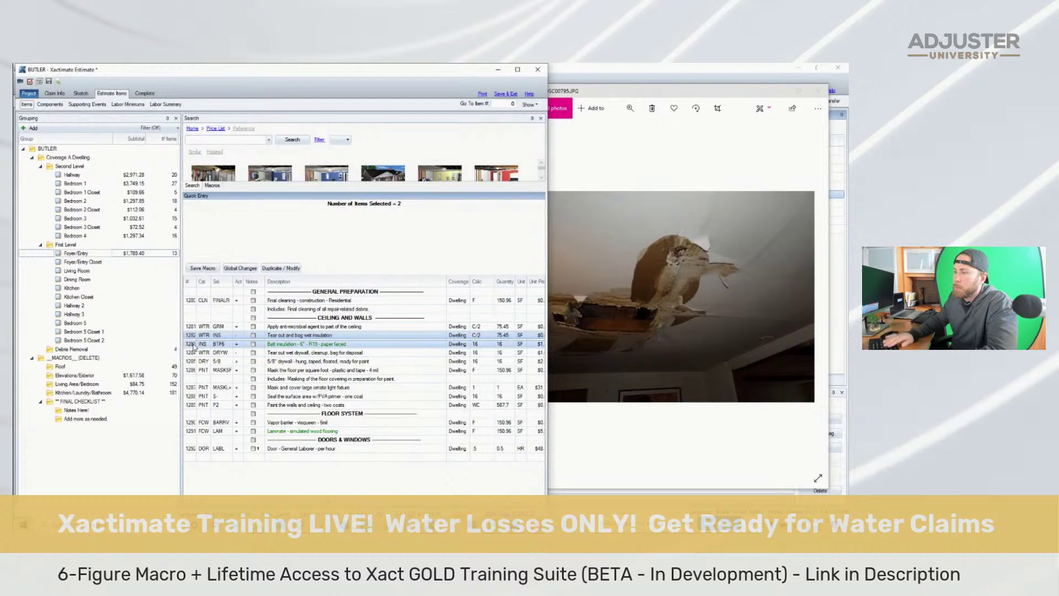
key("Delete")
Set the calculation for Foyer/Entry's wet drywall tear-out and 5/8" drywall items to C/2 each
left_click(488, 336)
type("C/2")
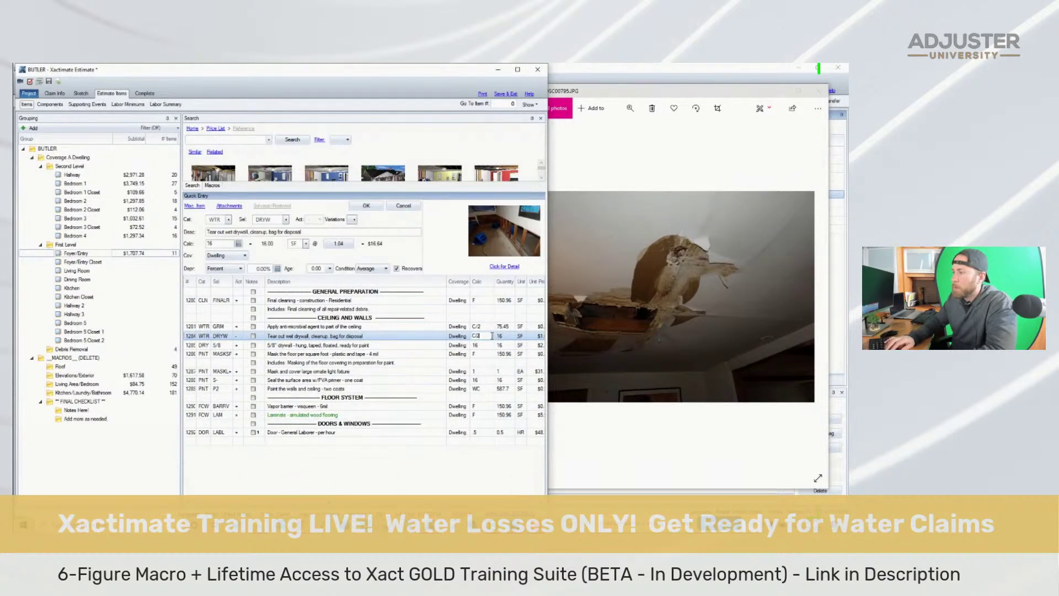
key("Return")
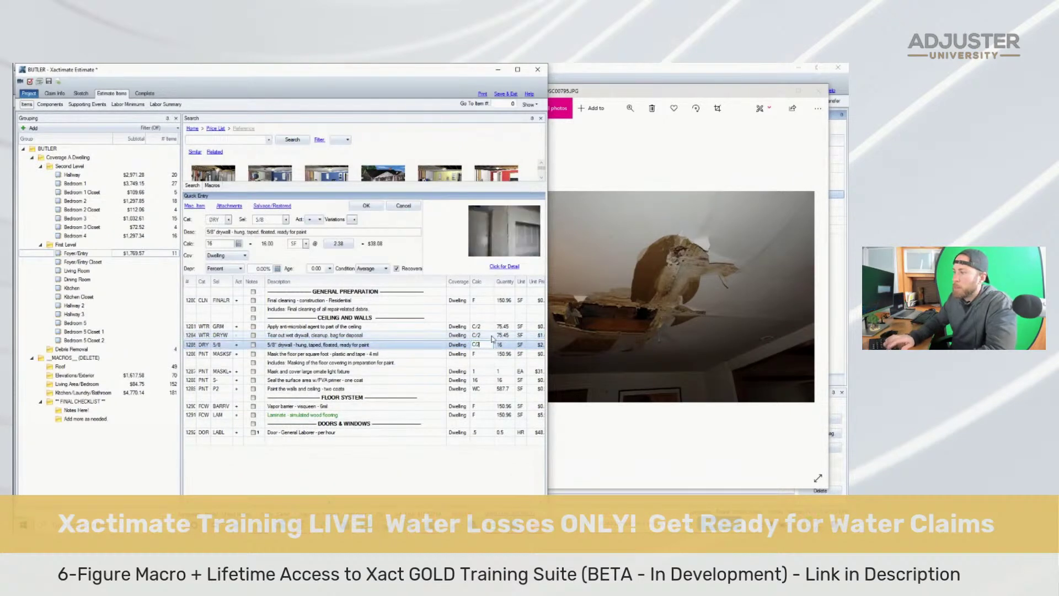
key("Return")
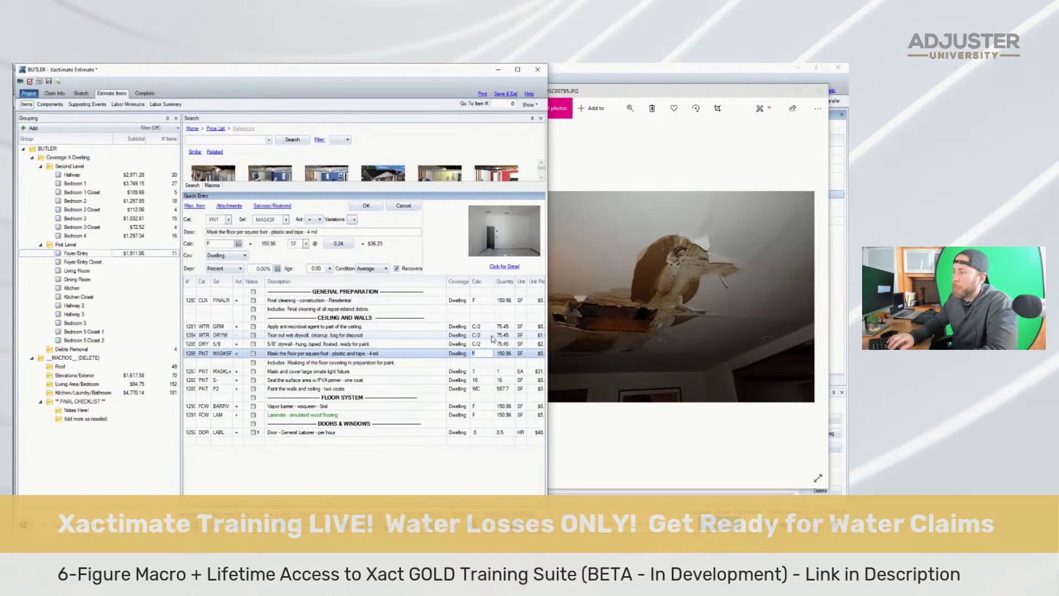
key("Return")
After checking the foyer photos, delete Foyer/Entry's large ornate light fixture masking item and set the PVA primer sealing to C/2
left_click(609, 313)
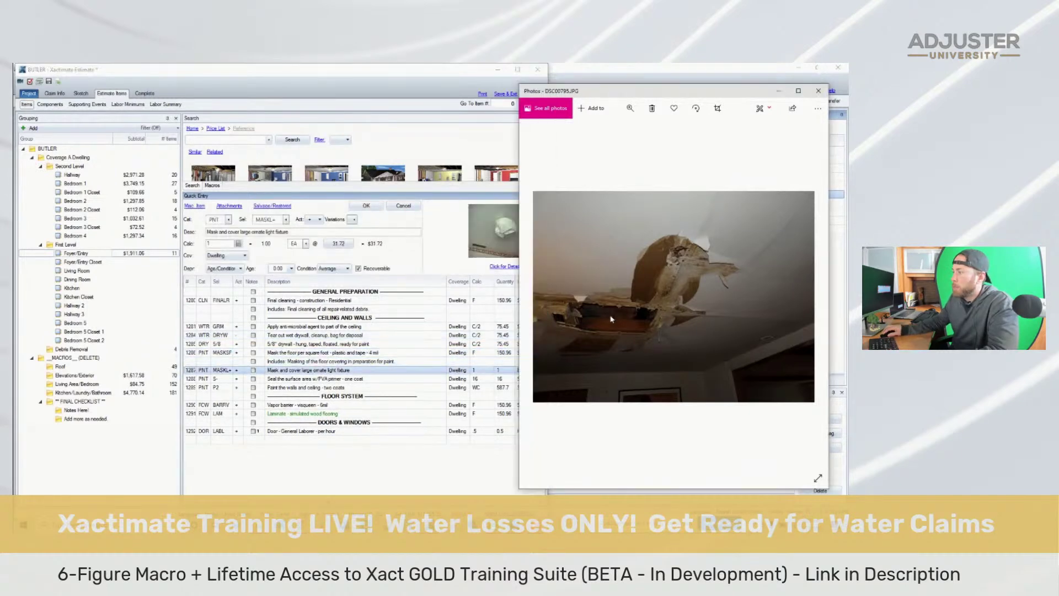
key("Left")
key("Left")
key("Left")
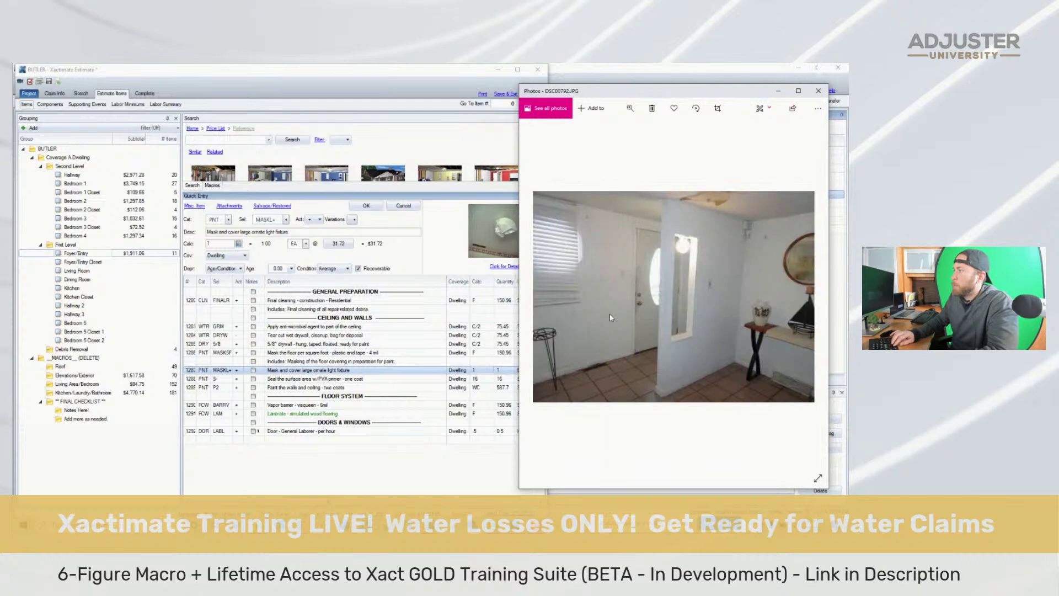
key("Right")
key("Left")
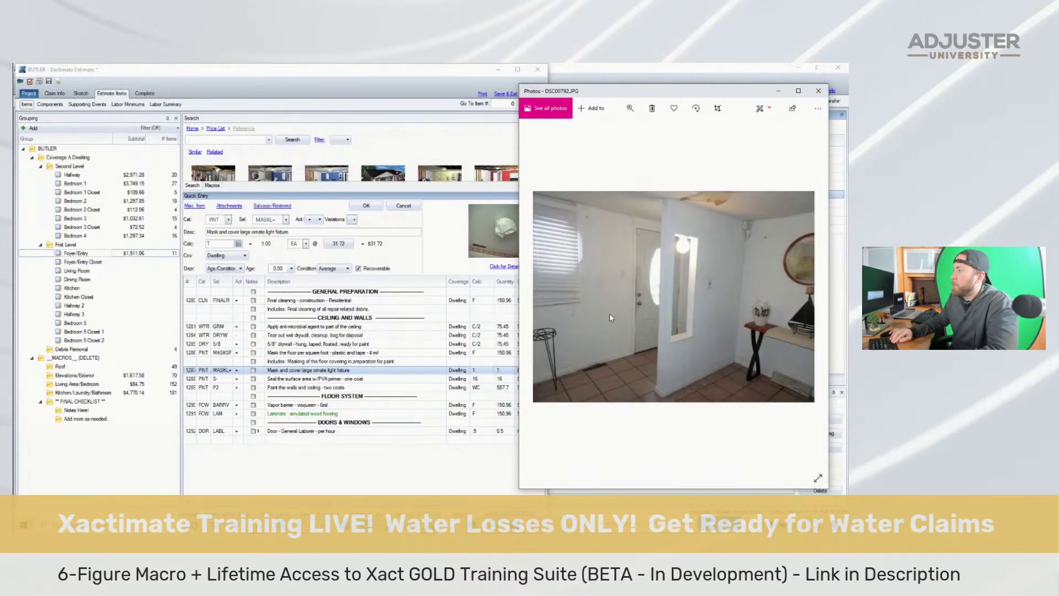
key("Right")
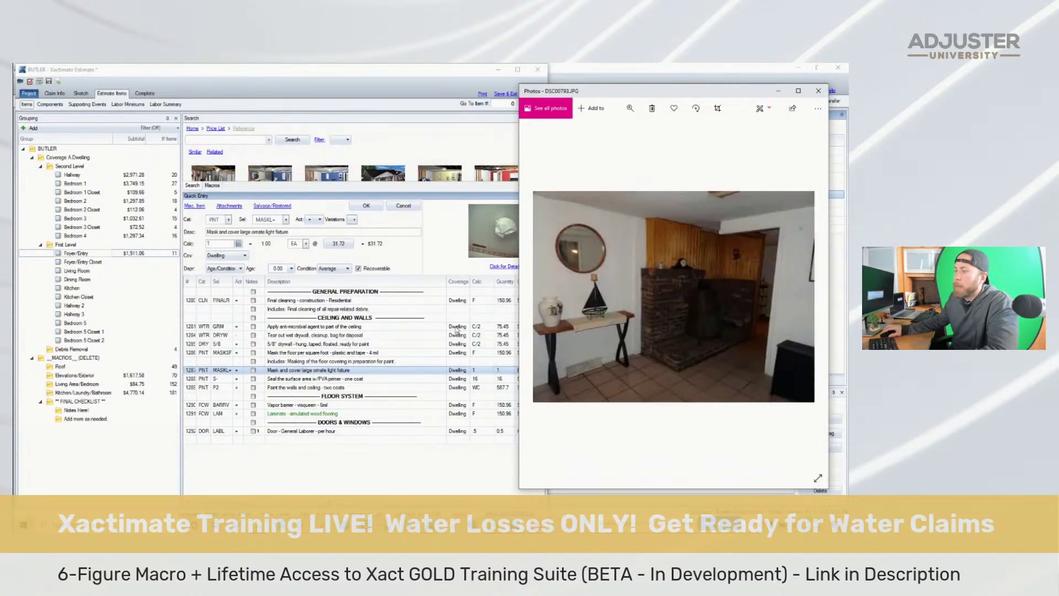
left_click(198, 372)
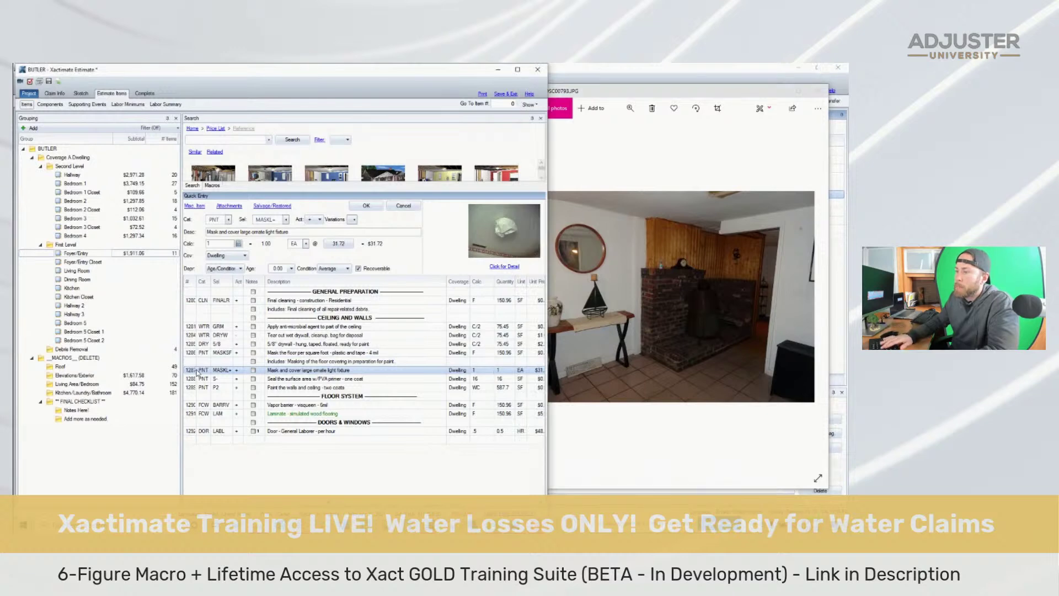
key("Delete")
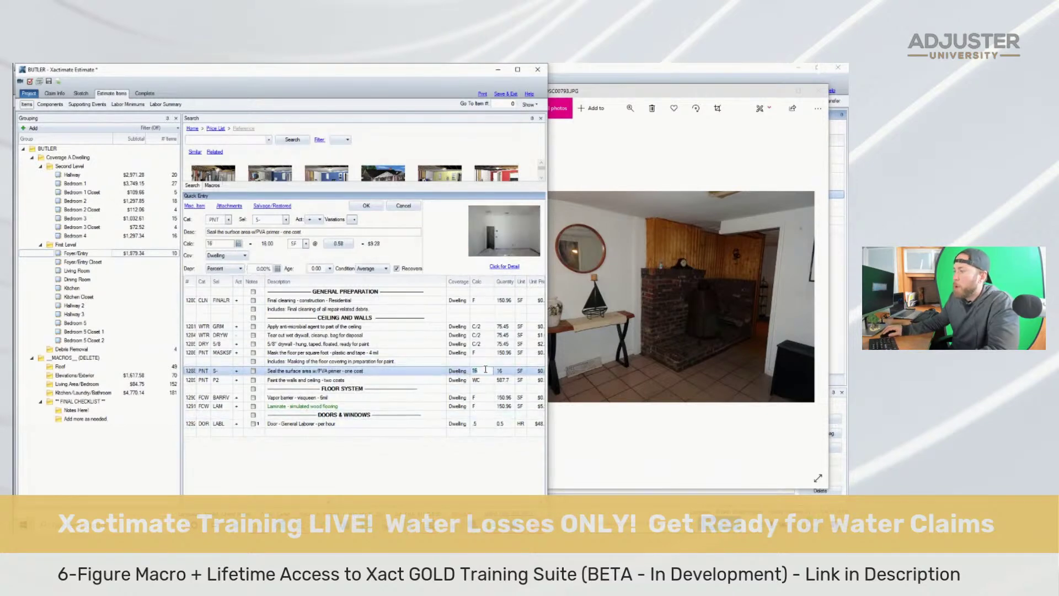
type("C/2")
key("Return")
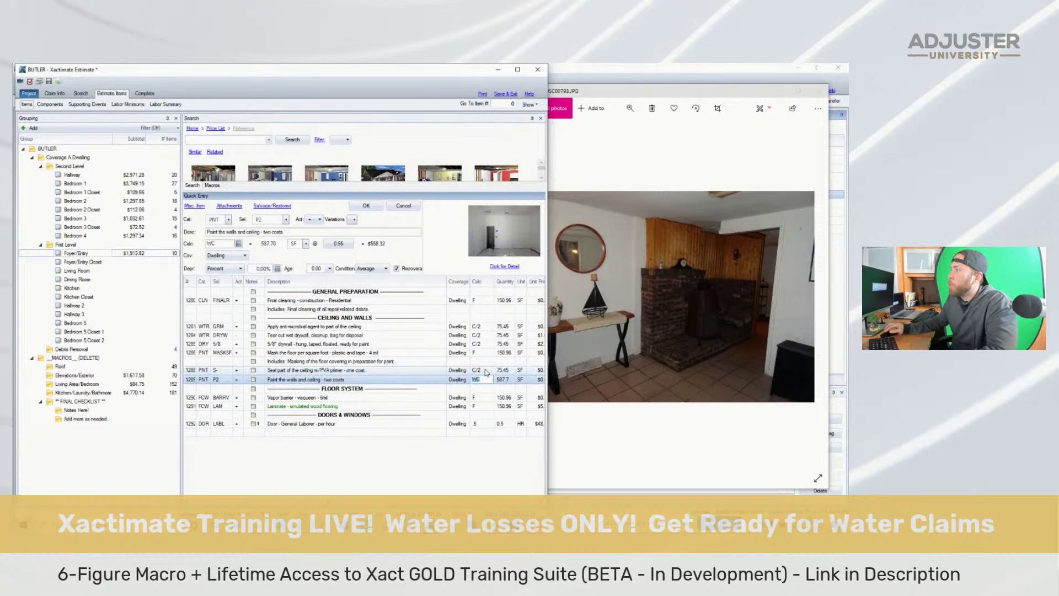
After examining the ceiling and wall photos up close, change Foyer/Entry's paint item to two coats - 2 colors (P2+)
left_click(653, 310)
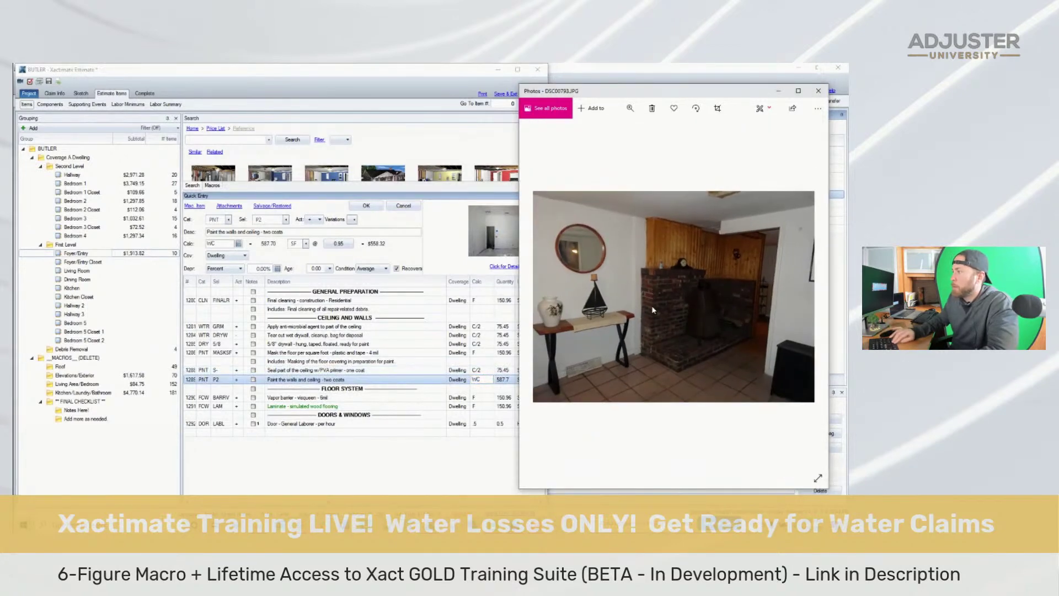
key("Right")
key("Right")
key("Right")
key("Right")
key("Right")
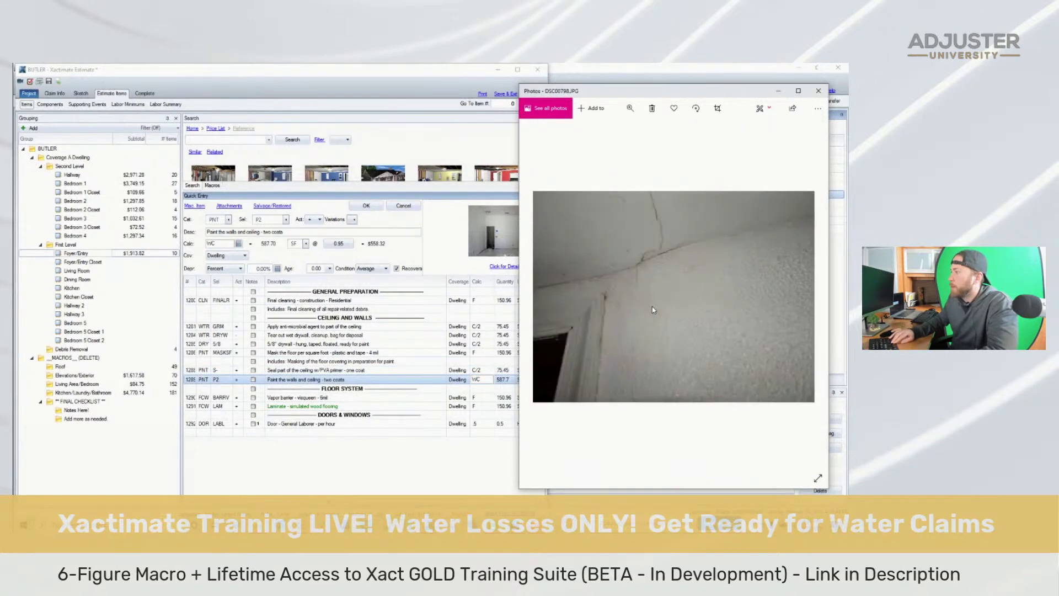
key("Right")
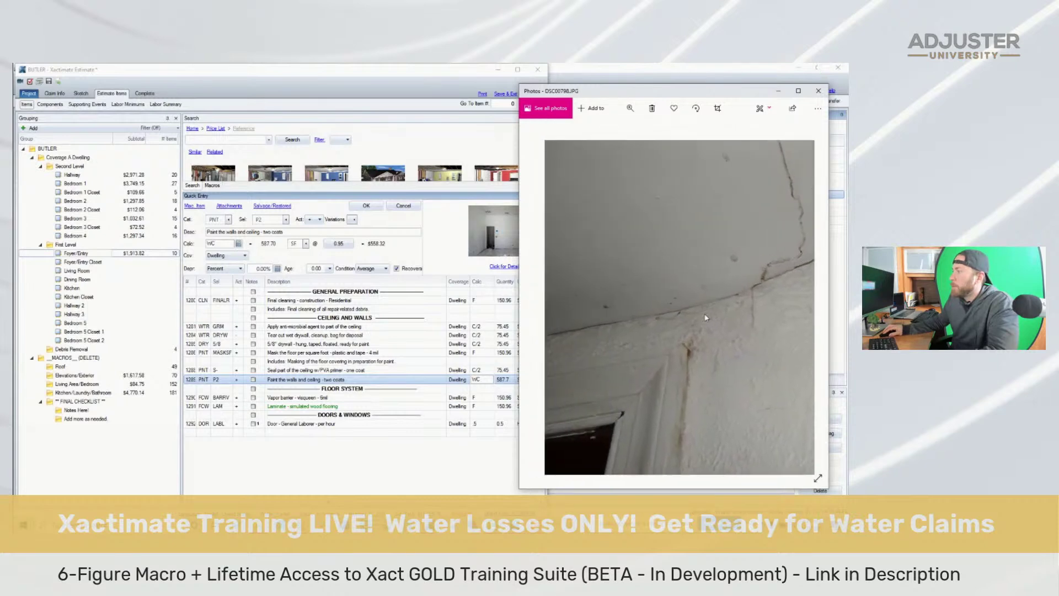
left_click_drag(713, 368, 649, 324)
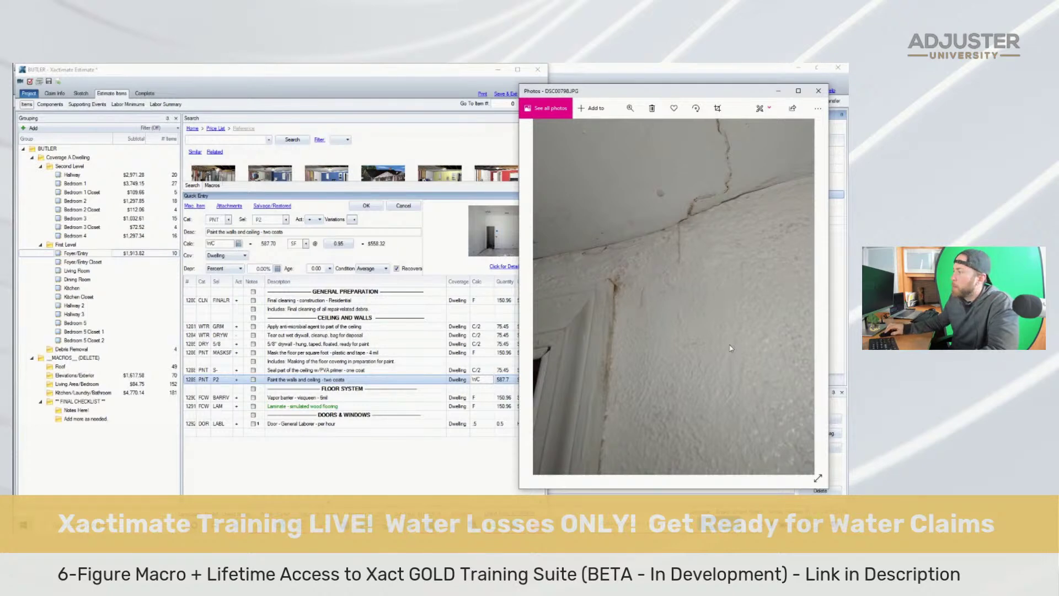
left_click_drag(736, 366, 741, 410)
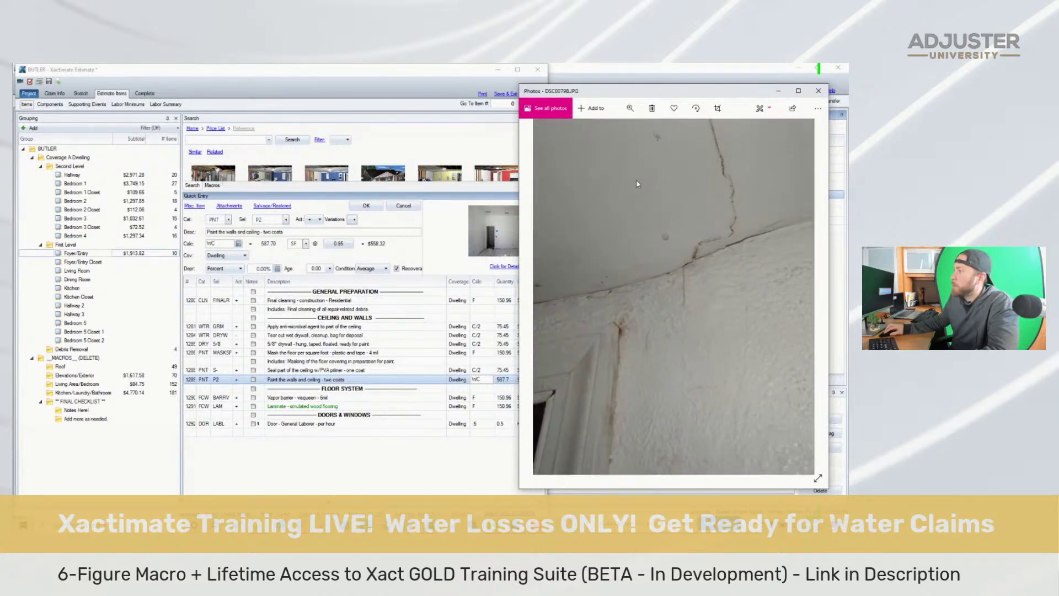
left_click(270, 220)
type("+")
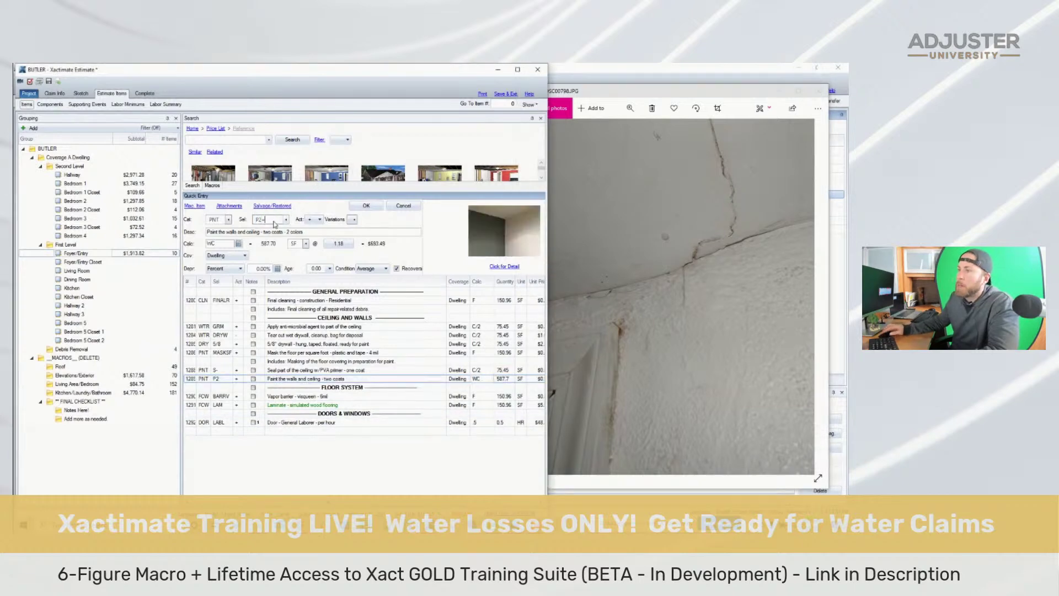
key("Return")
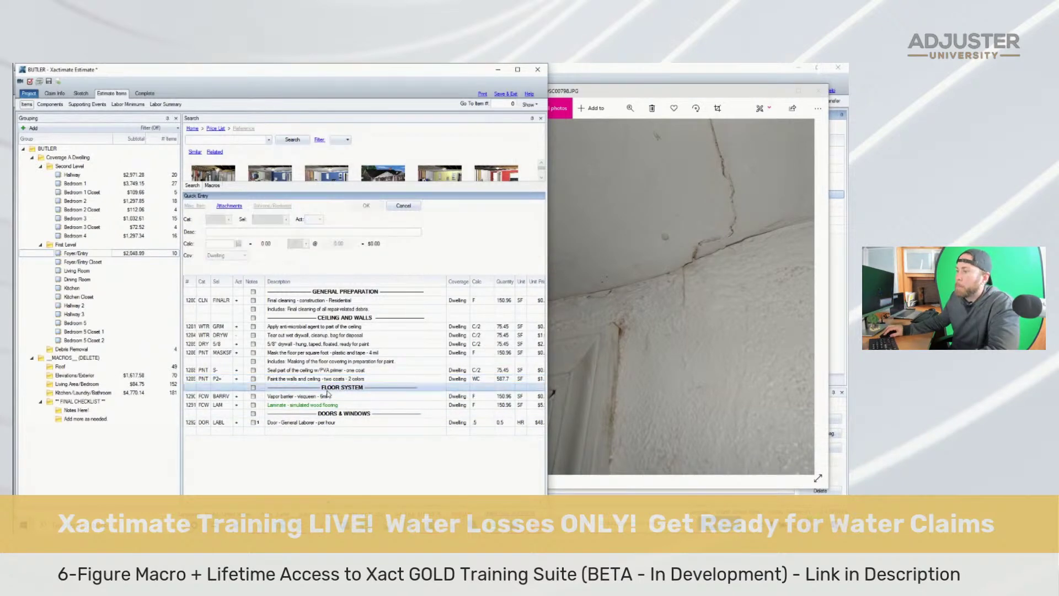
After checking the foyer floor photos, delete Foyer/Entry's vapor barrier and simulated wood laminate flooring items
left_click(198, 397)
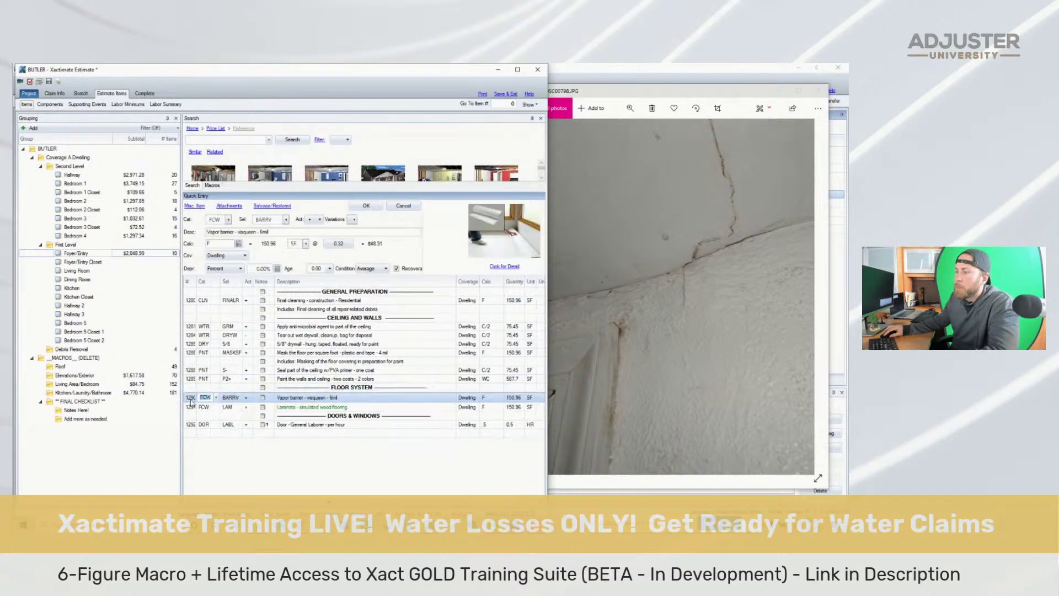
left_click(194, 405, "shift")
left_click(661, 312)
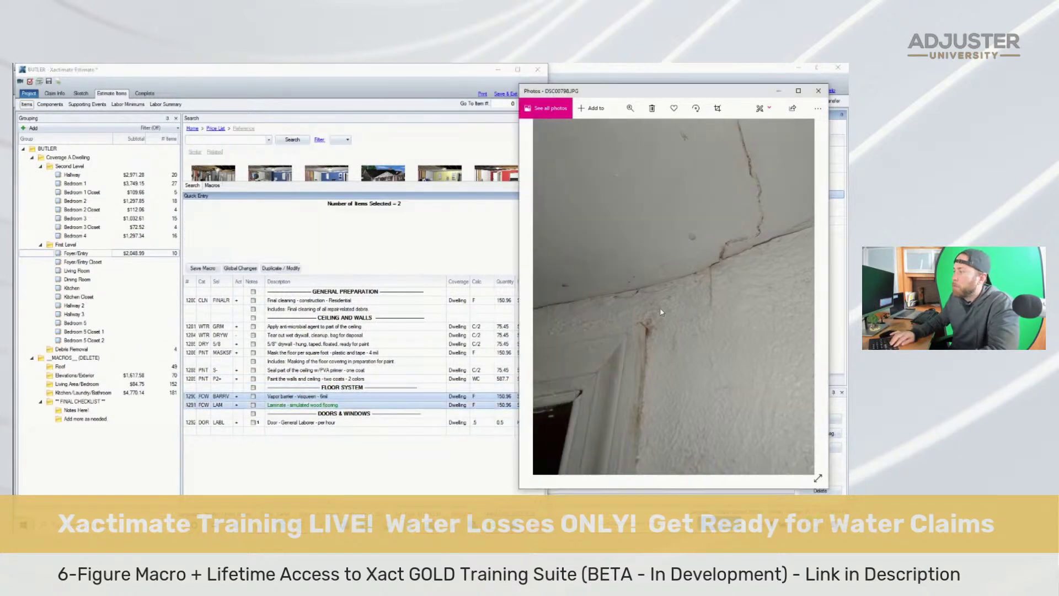
key("Left")
key("Left")
key("Left")
key("Left")
key("Left")
key("Left")
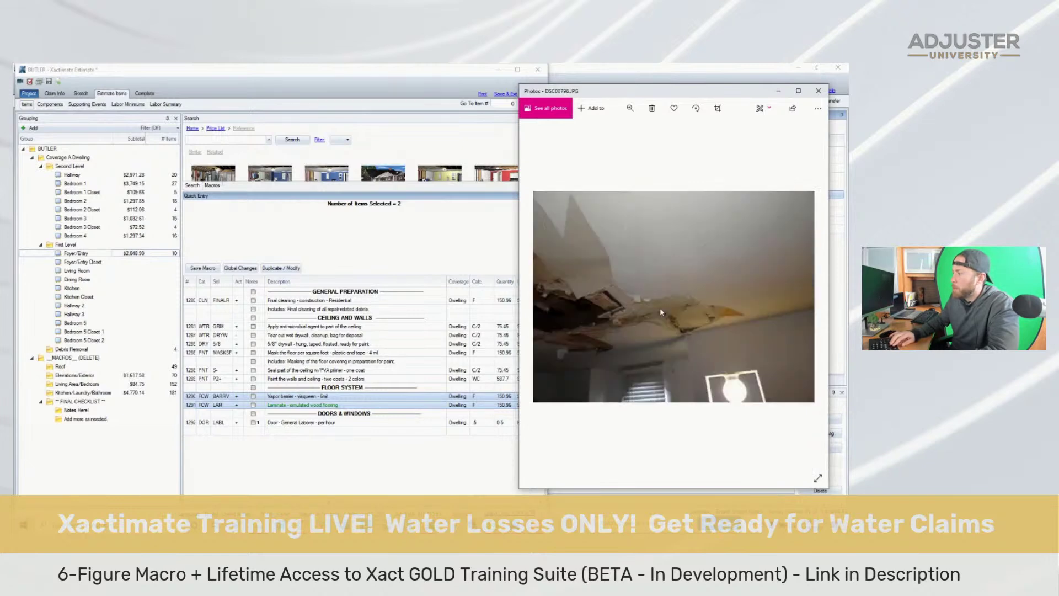
key("Left")
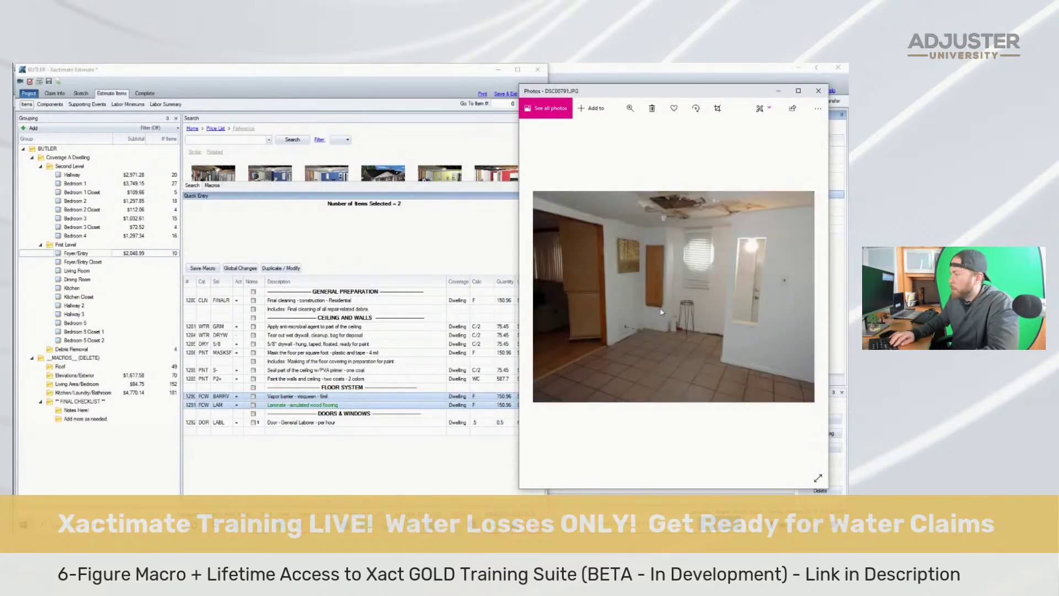
key("Left")
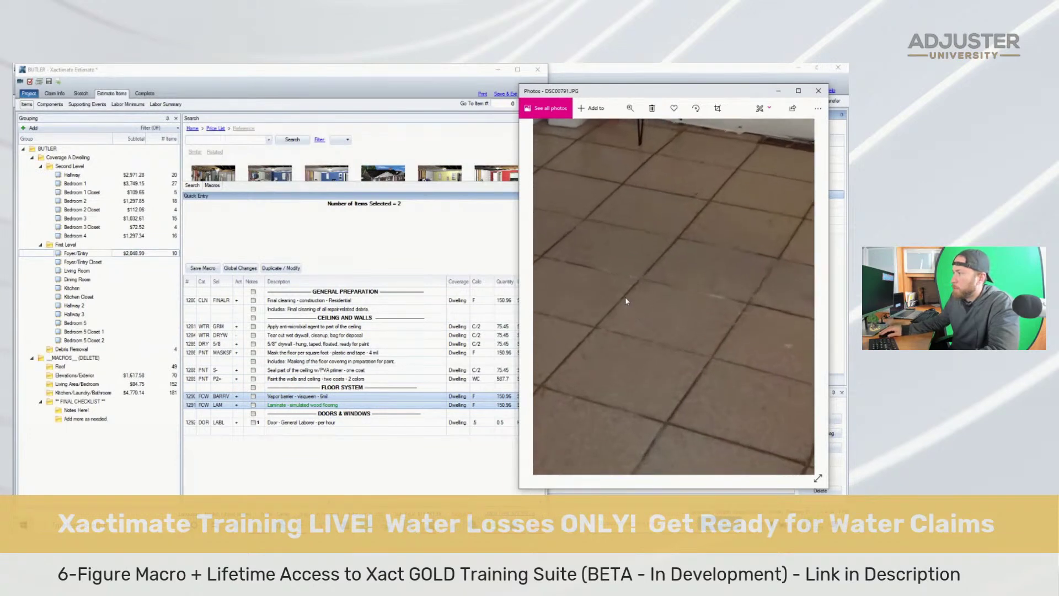
left_click(191, 396)
left_click(191, 405, "shift")
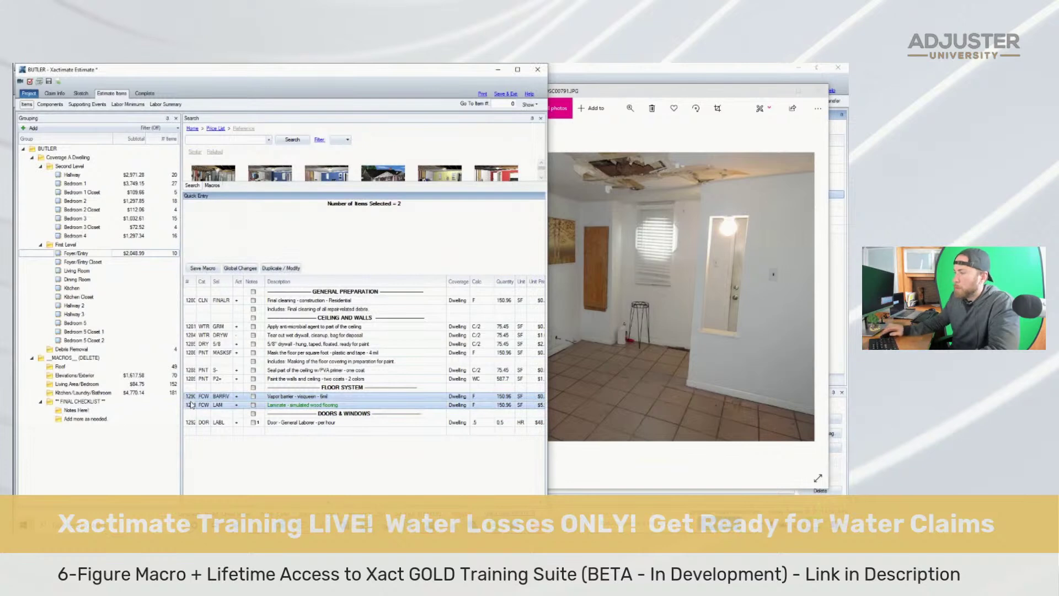
key("Delete")
Add a "Clean floor - tile" item under Foyer/Entry's Floor System and delete the Doors & Windows heading with its general laborer item
left_click(232, 141)
type("clean tile floor")
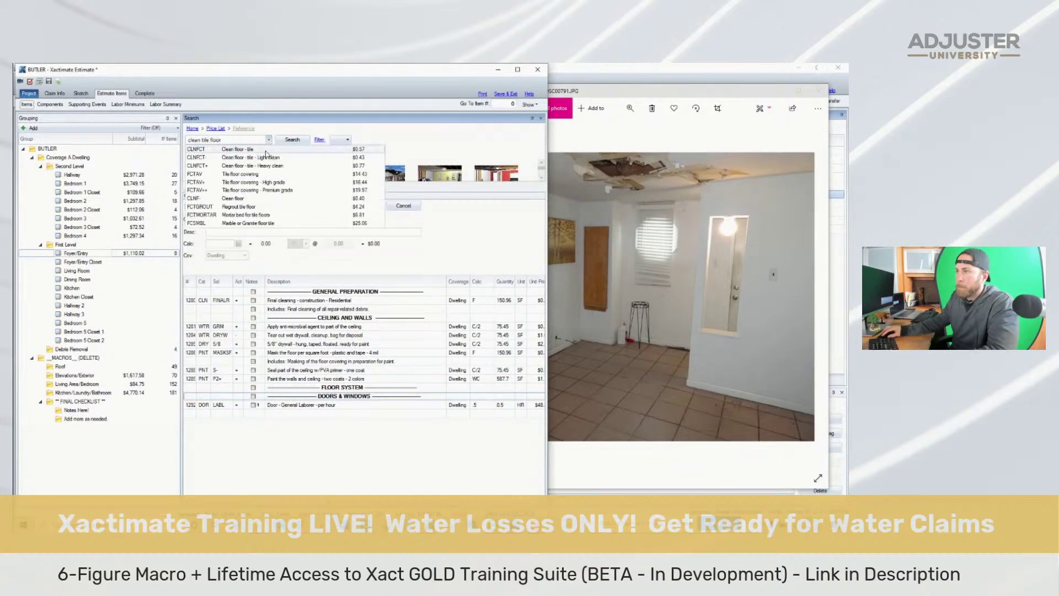
left_click(233, 149)
left_click_drag(203, 414, 303, 427)
key("Delete")
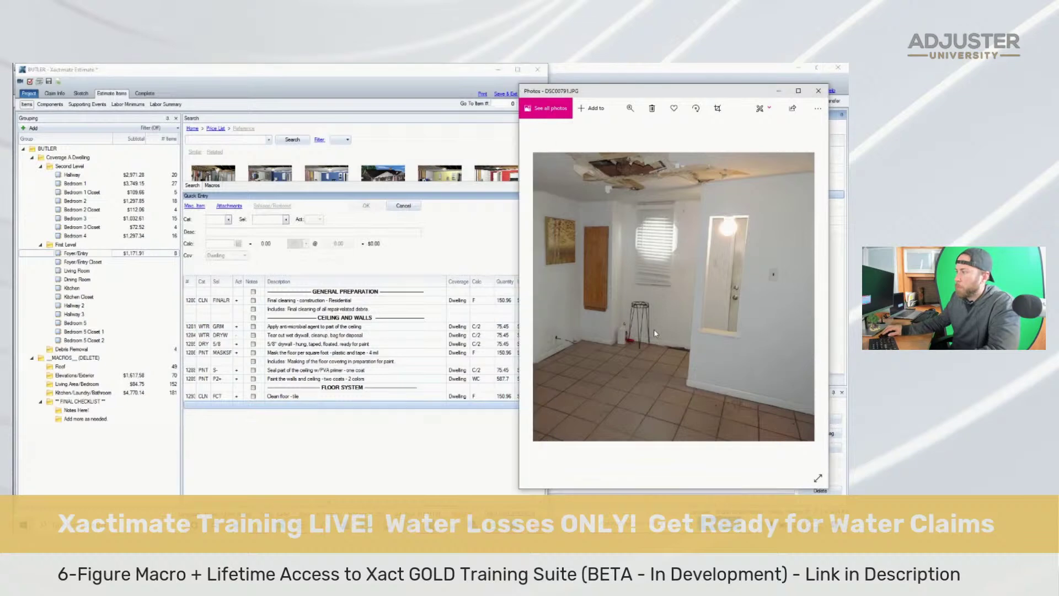
After checking the foyer window photo, add a window blind detach & reset item and place it first under Foyer/Entry's General Preparation heading
left_click(653, 329)
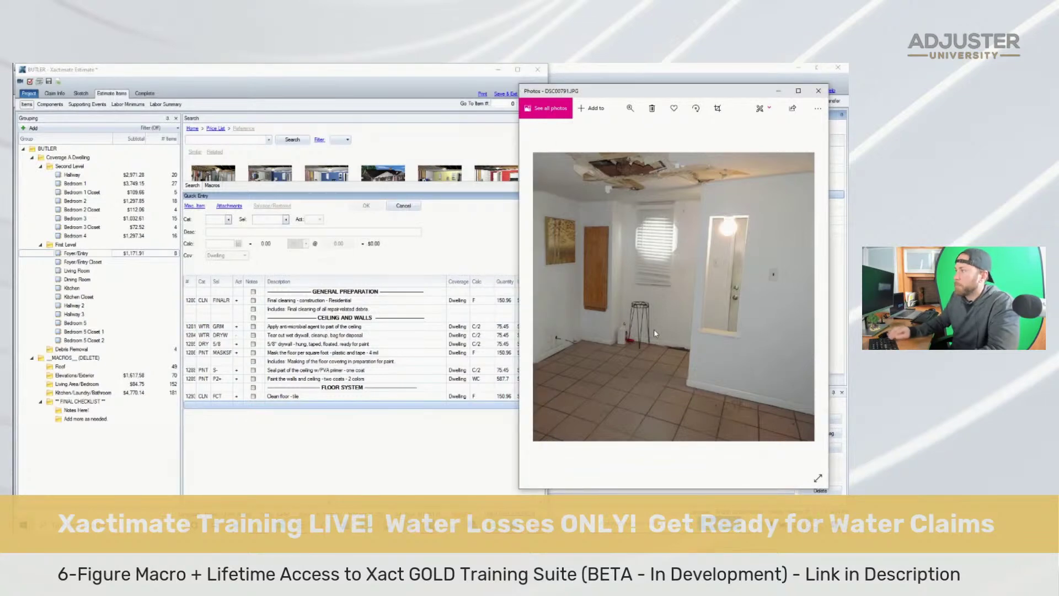
key("Right")
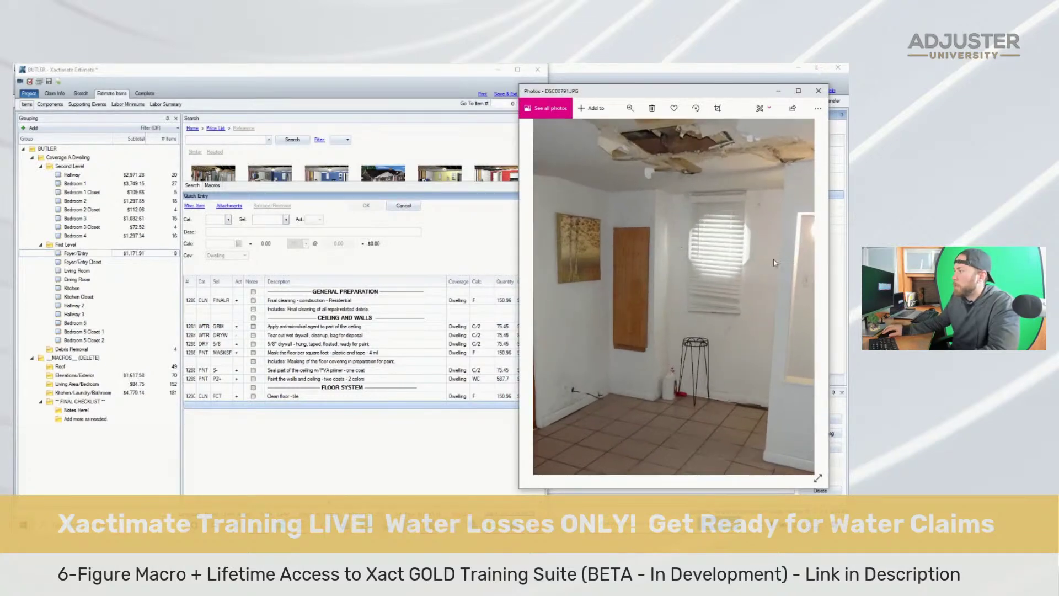
scroll(764, 217, "up", 2)
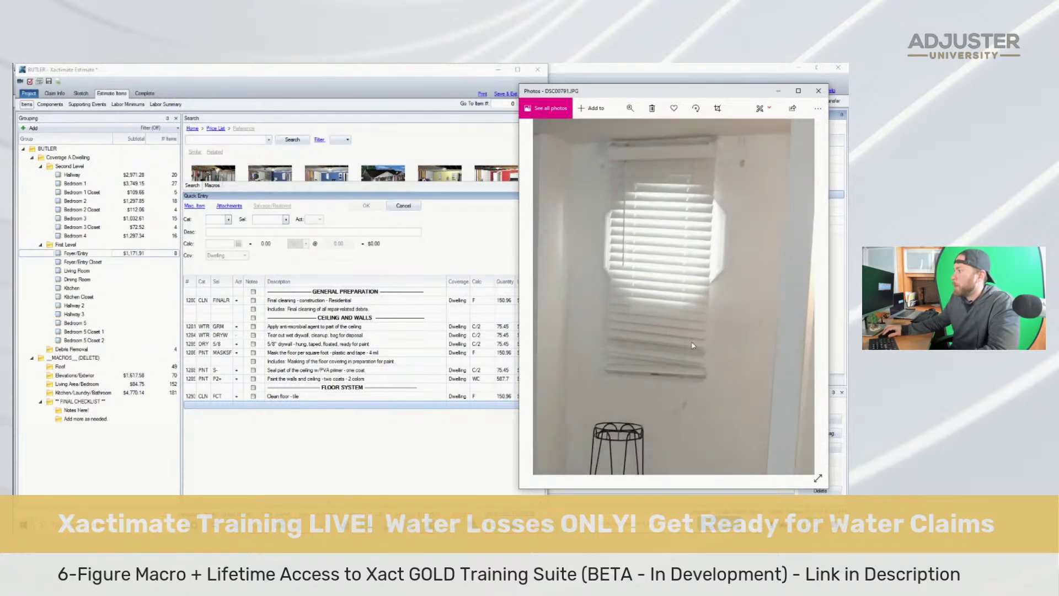
left_click(241, 140)
type("detach blind")
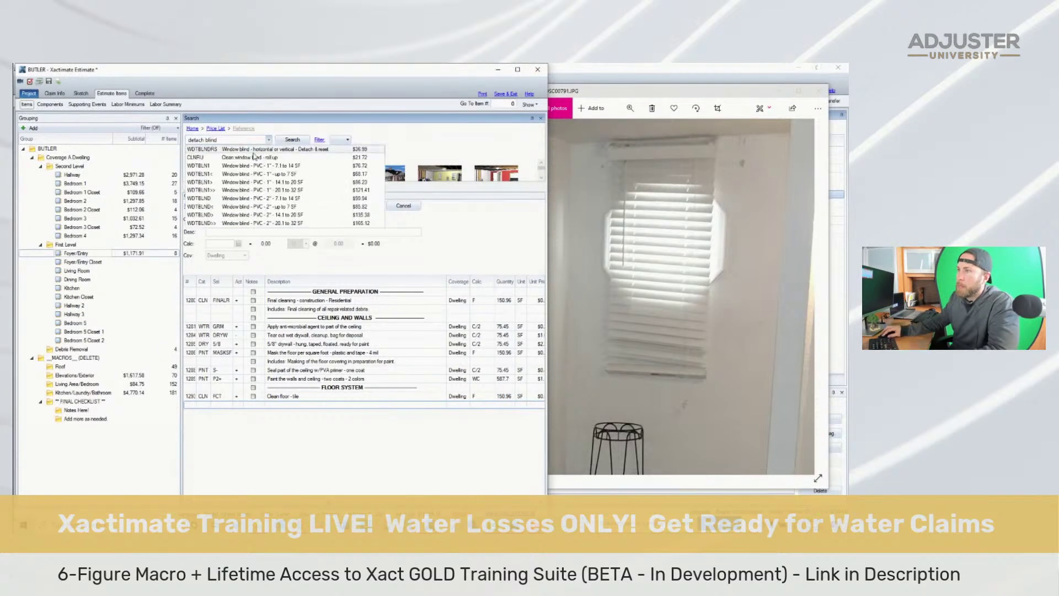
left_click(255, 157)
left_click(187, 407)
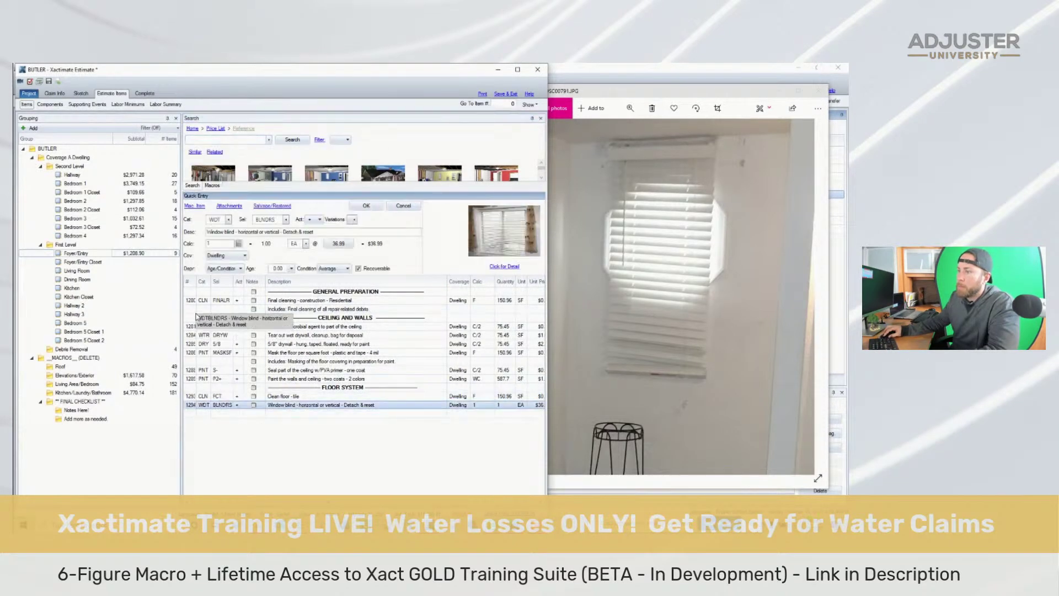
left_click_drag(200, 306, 199, 301)
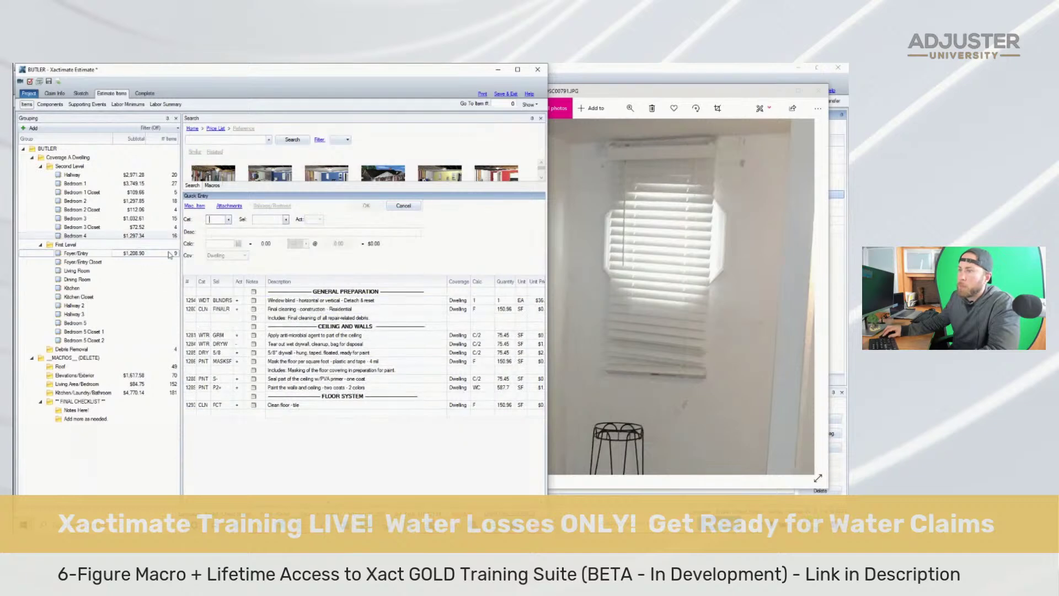
Copy Bedroom 4's note about room preparation costs into Foyer/Entry, directly below the General Preparation heading
left_click(162, 236)
left_click(239, 304)
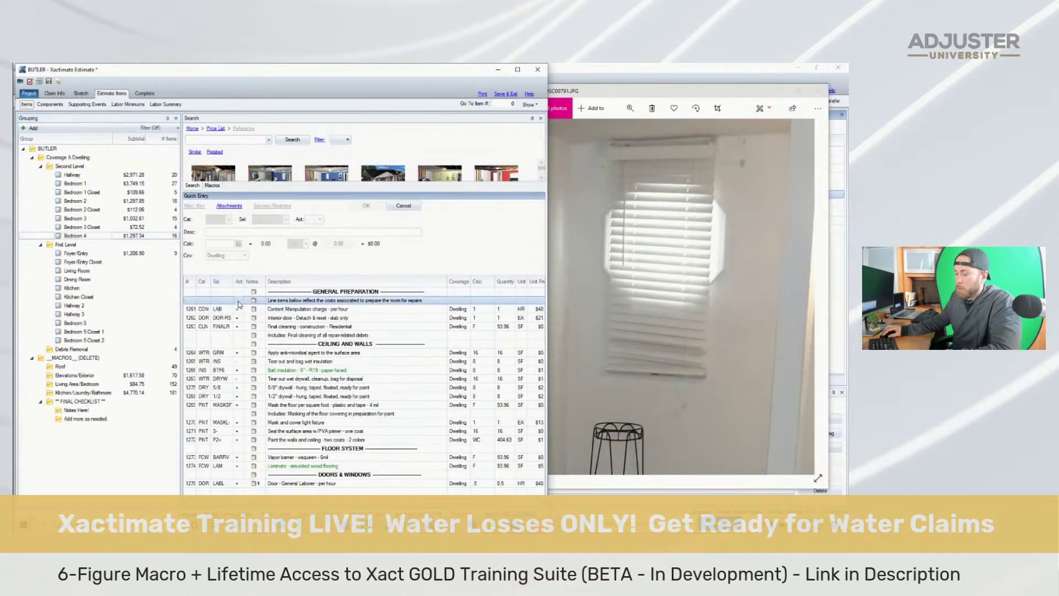
left_click(75, 252)
left_click(197, 301)
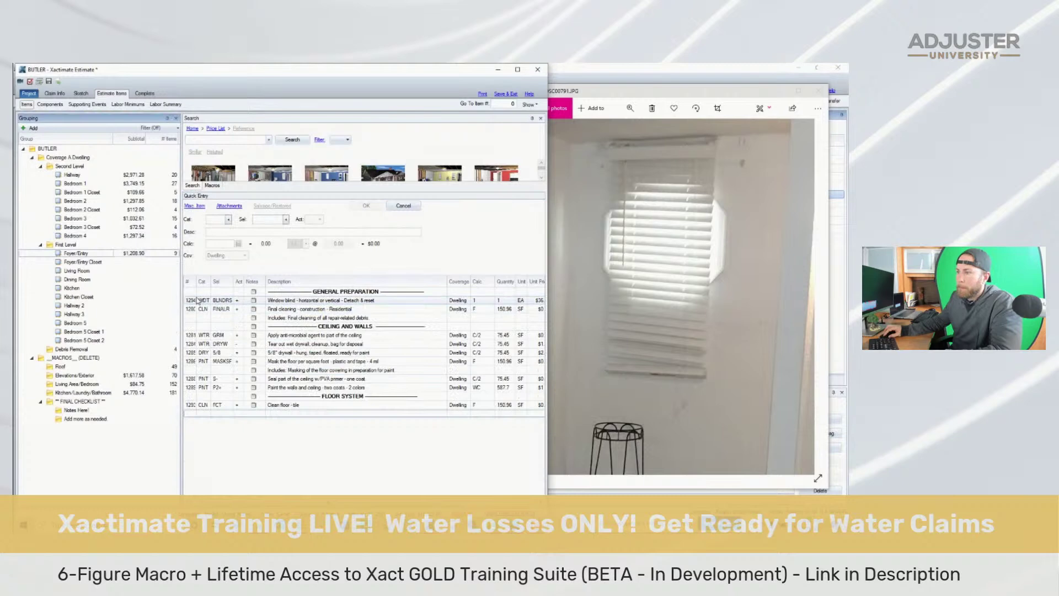
key("ctrl+v")
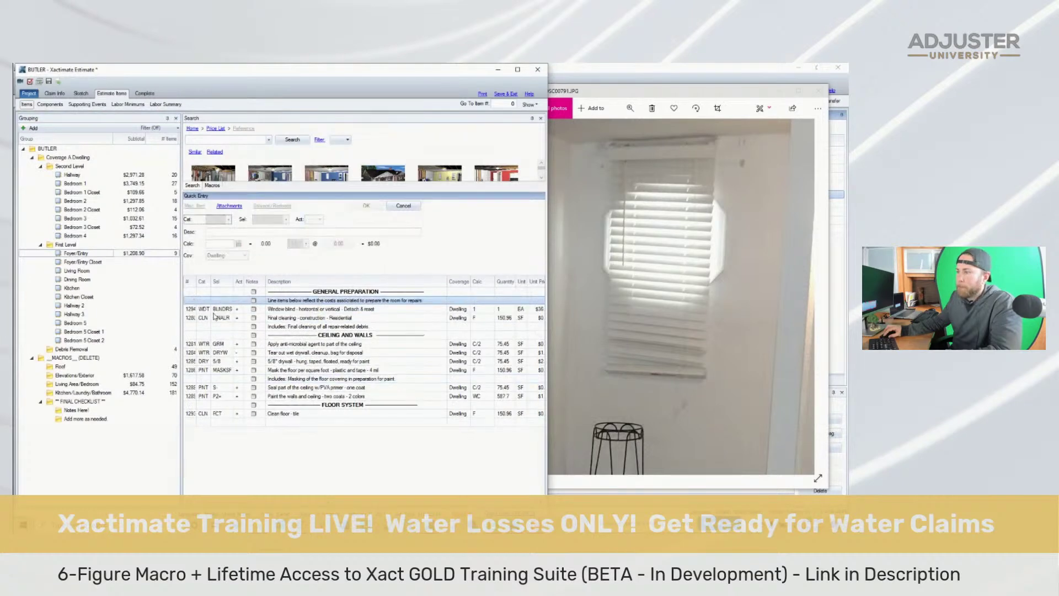
Examine the foyer photo's tile floor and wall base up close against Foyer/Entry's Floor System items
left_click(386, 334)
left_click(386, 404)
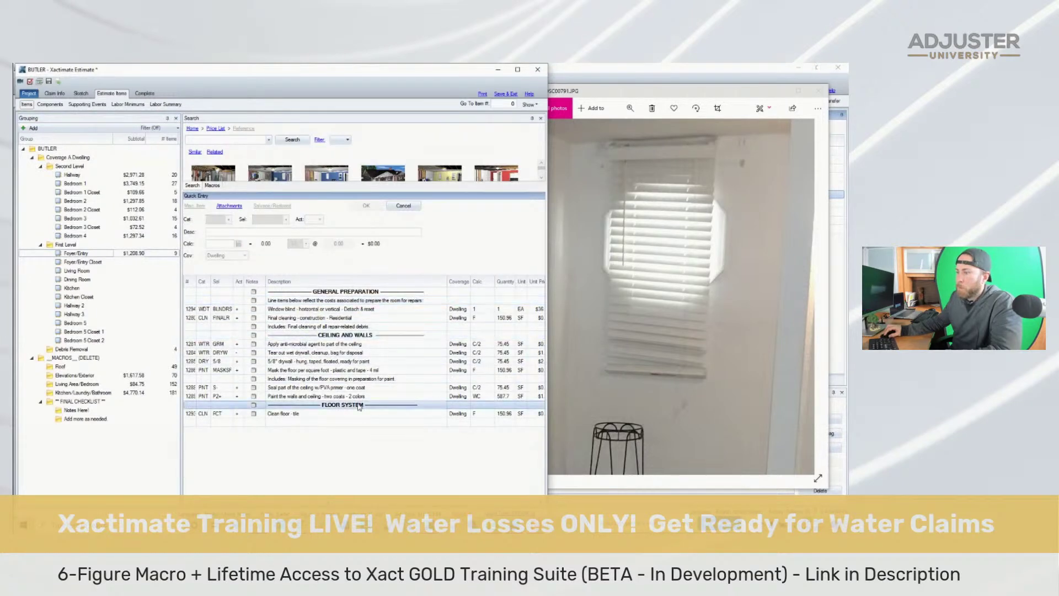
left_click(604, 335)
scroll(605, 336, "down", 5)
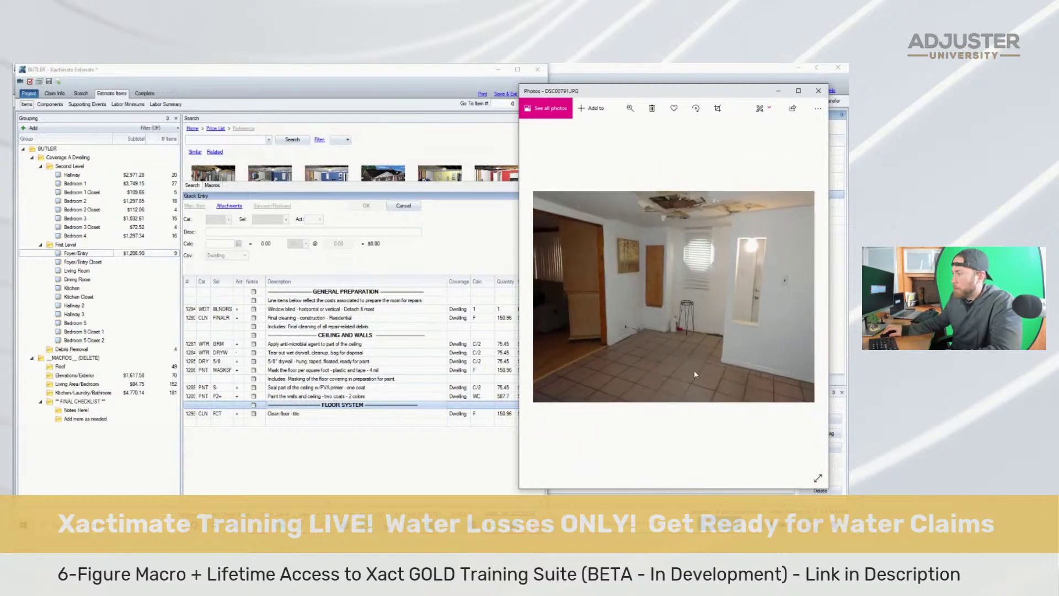
scroll(693, 370, "up", 5)
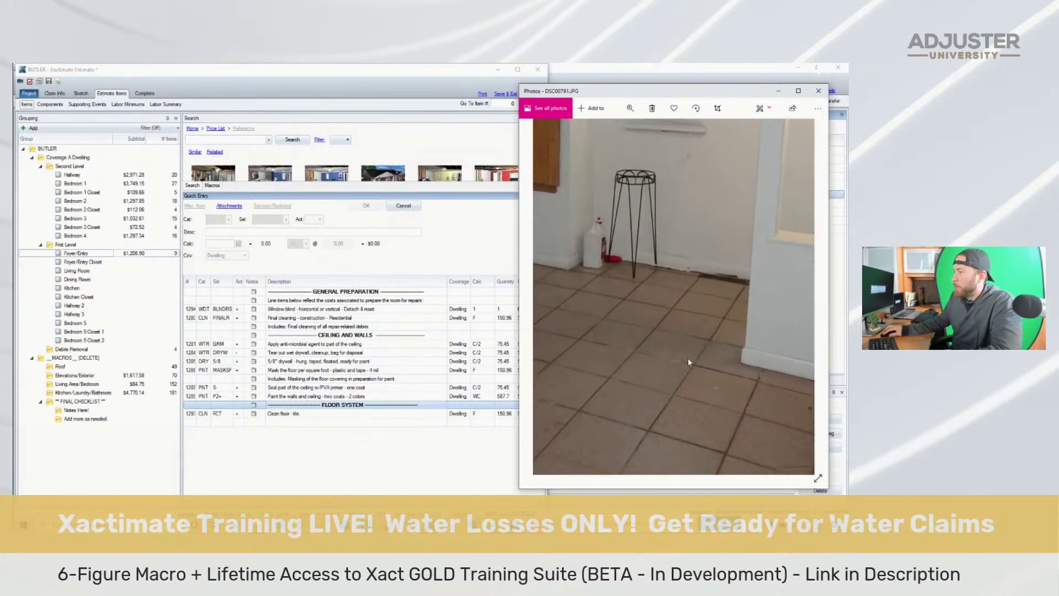
left_click_drag(687, 358, 716, 326)
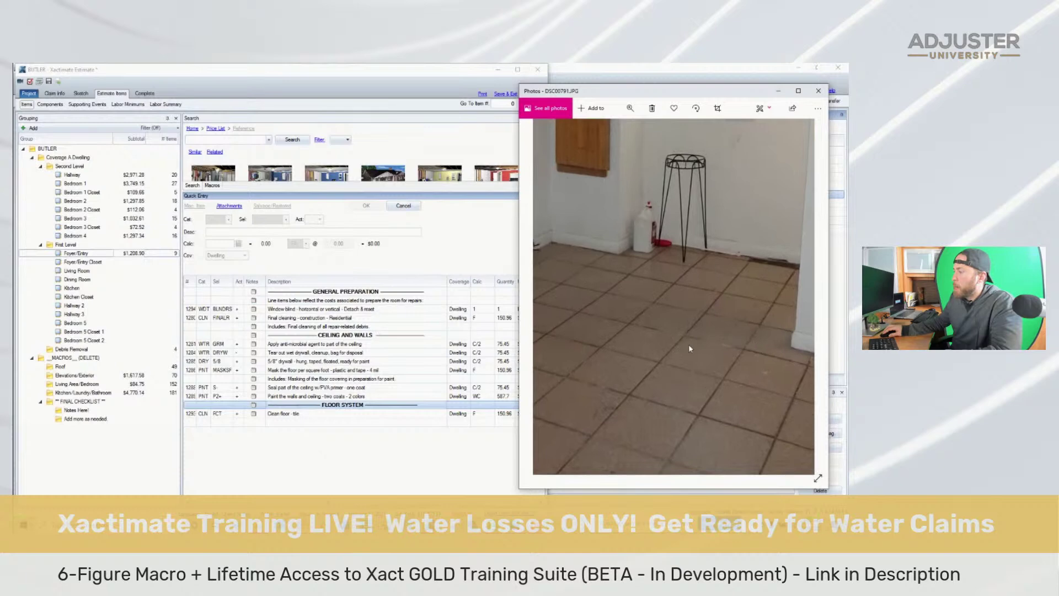
scroll(745, 290, "up", 1)
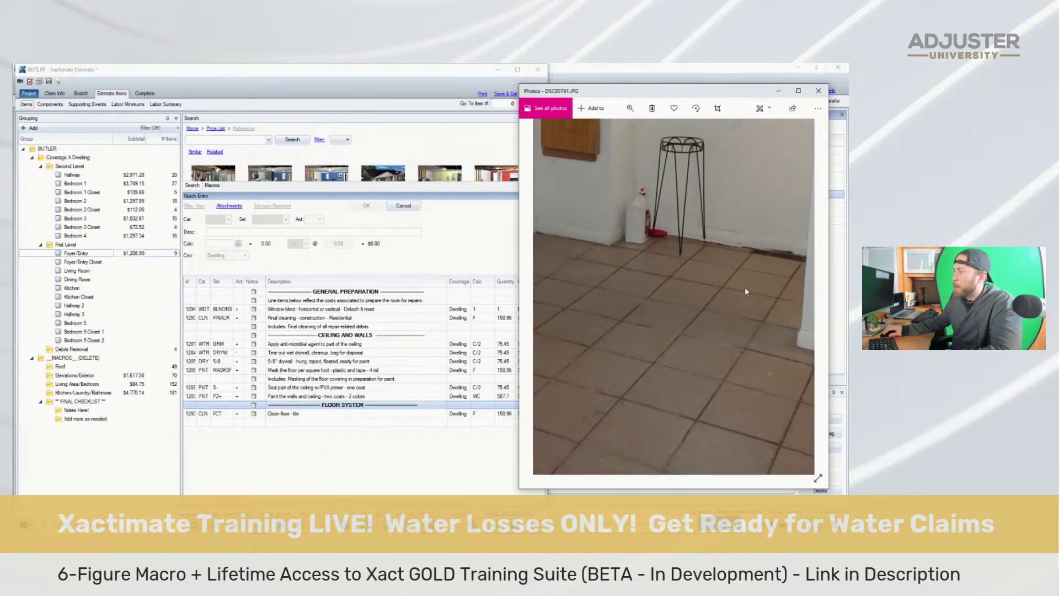
left_click_drag(650, 368, 706, 332)
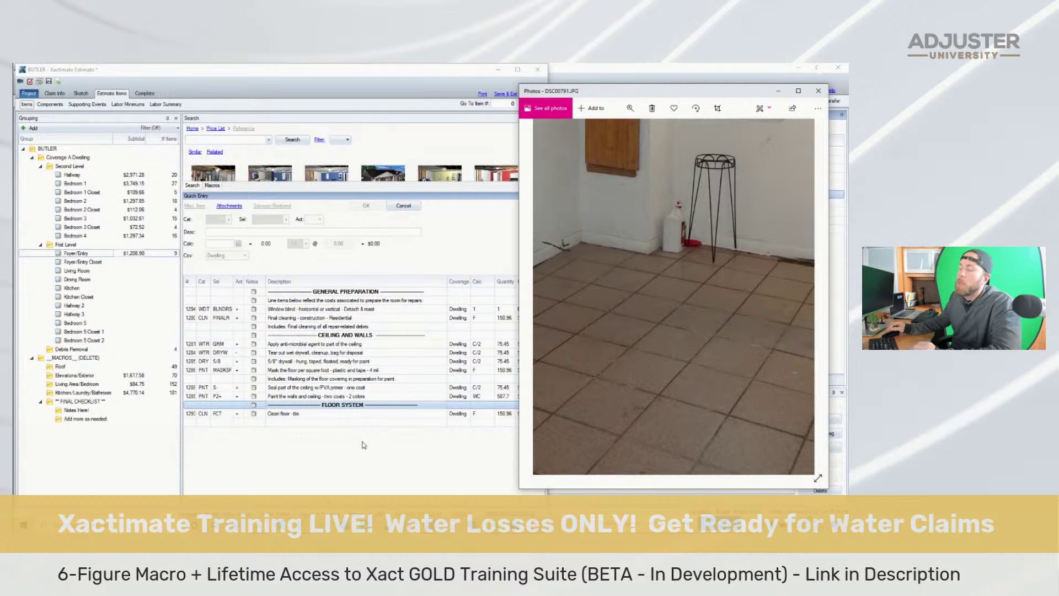
left_click_drag(740, 331, 713, 312)
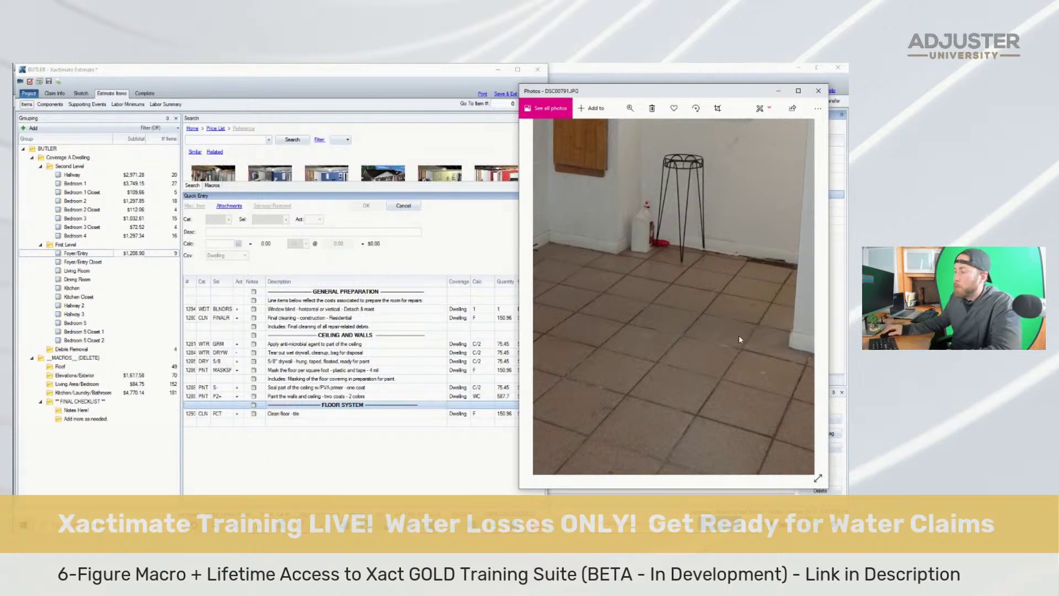
scroll(672, 359, "down", 3)
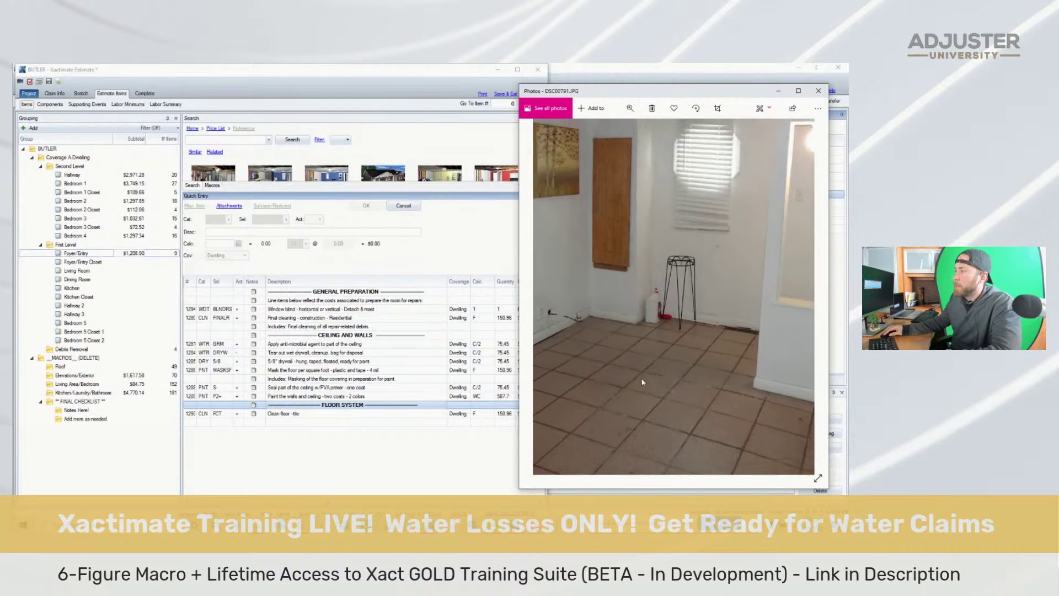
Browse the damage photos beyond the foyer to locate the living room overview photo with the brick fireplace
key("Right")
key("Right")
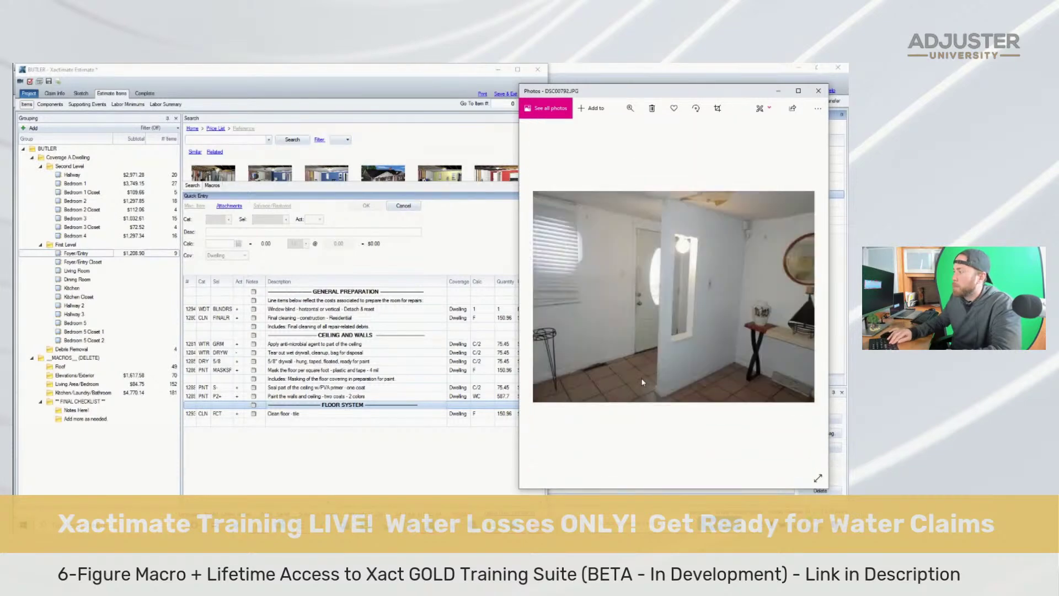
key("Right")
key("Right")
key("Right")
key("Right")
key("Right")
key("Right")
key("Right")
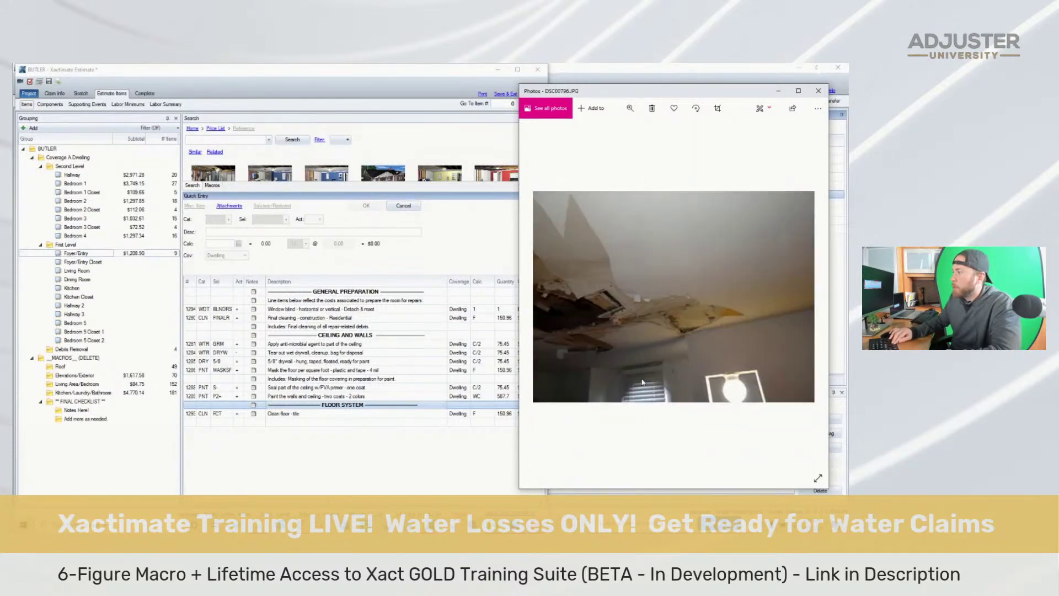
key("Right")
key("Right")
key("Right")
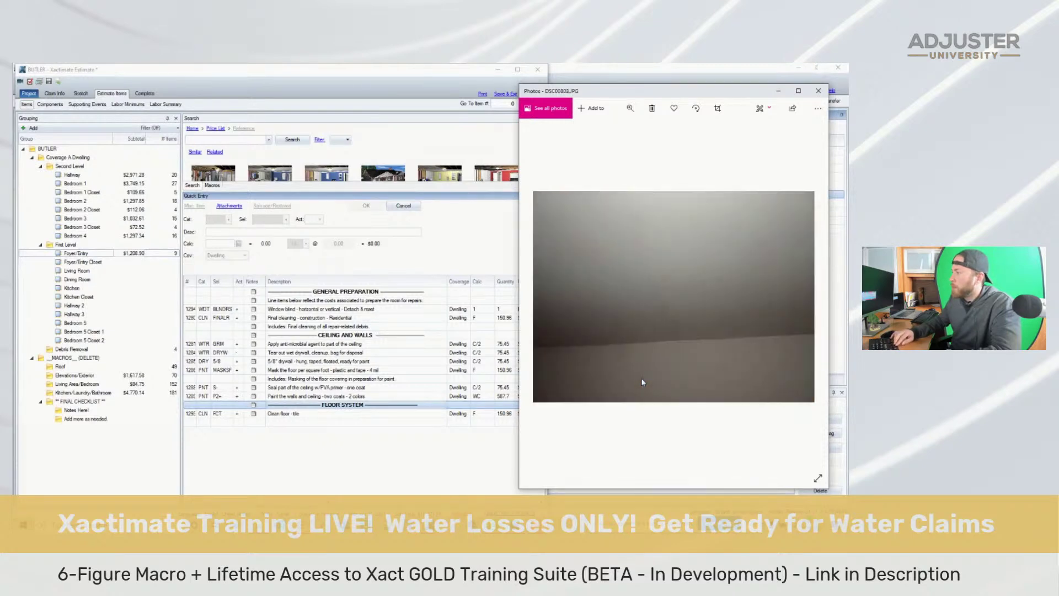
key("Right")
key("Right")
key("Right")
key("Right")
key("Right")
key("Right")
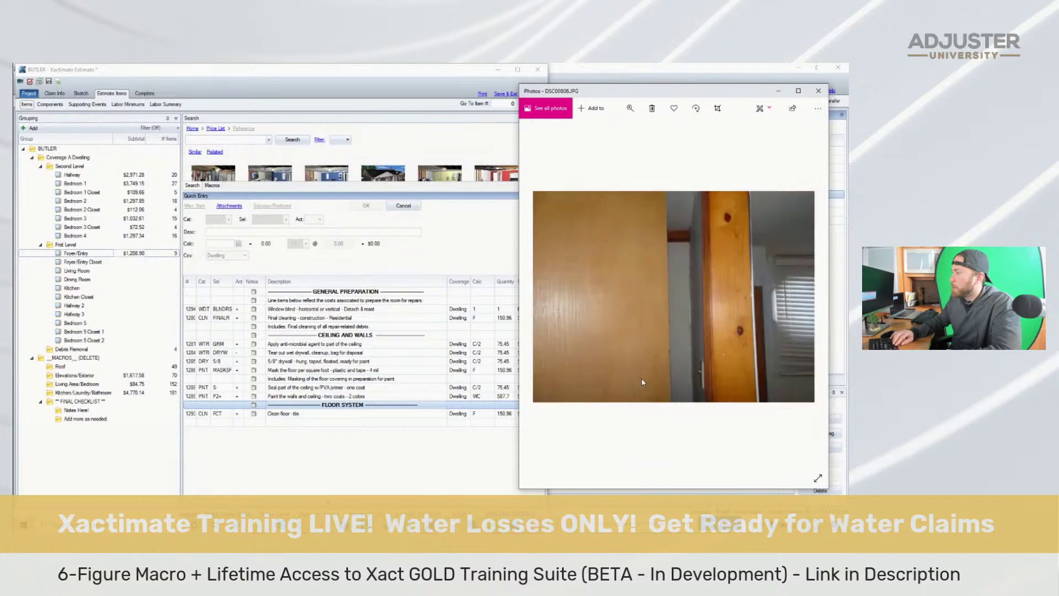
key("Left")
key("Left")
key("Left")
key("Left")
key("Left")
key("Left")
key("Left")
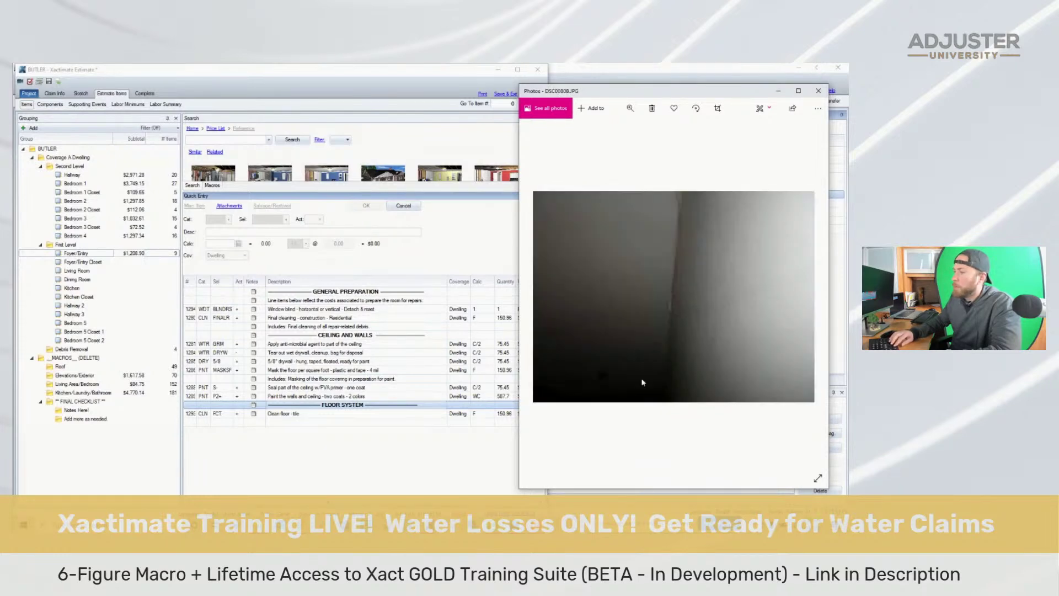
key("Left")
key("Left")
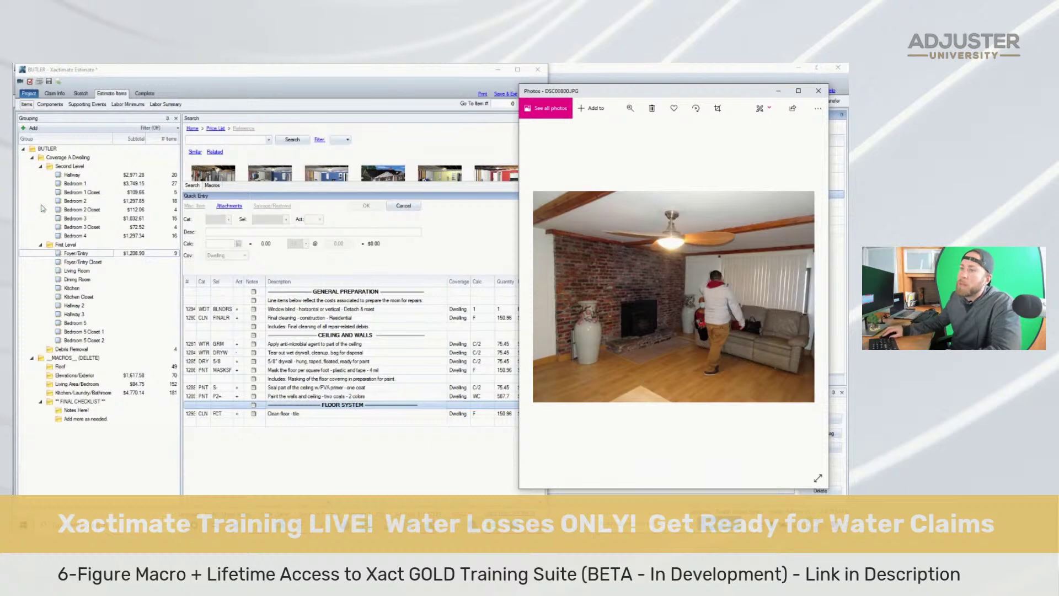
Copy all of Bedroom 4's line items, headings and notes into the Living Room on the first level
left_click(110, 236)
left_click(111, 236)
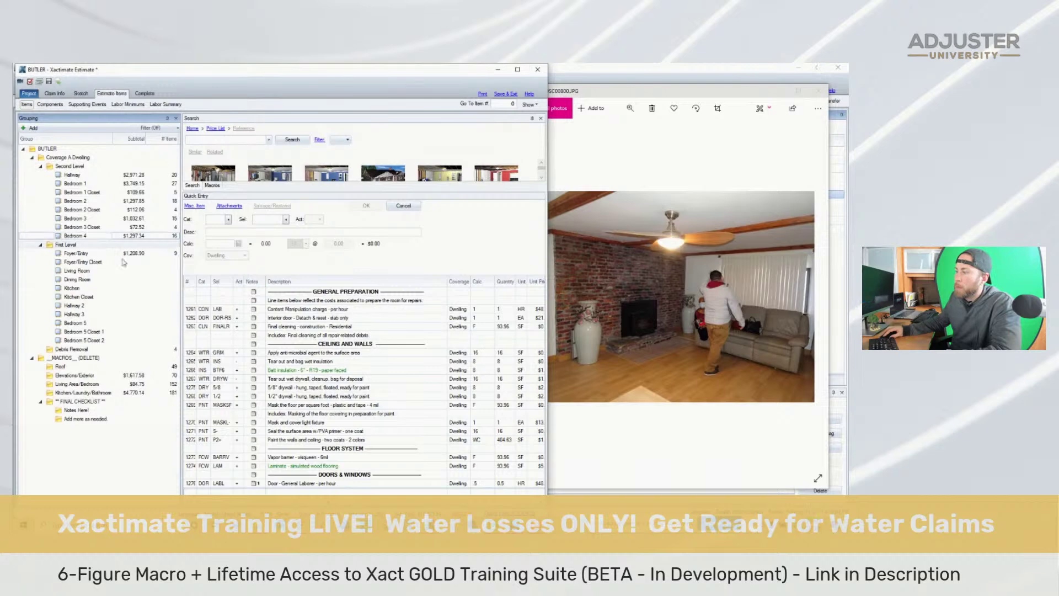
left_click(314, 293)
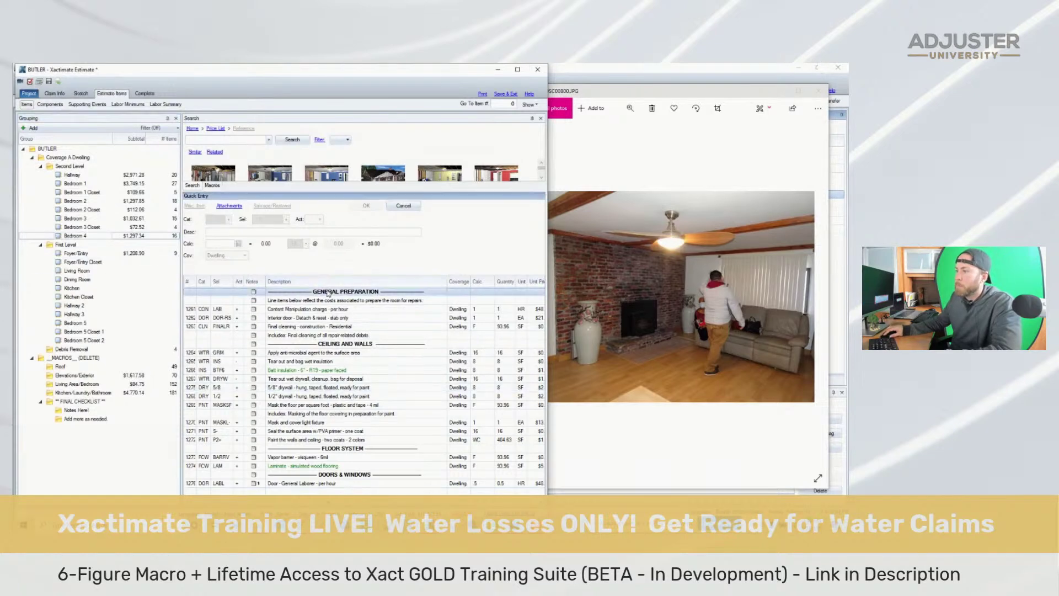
key("ctrl+a")
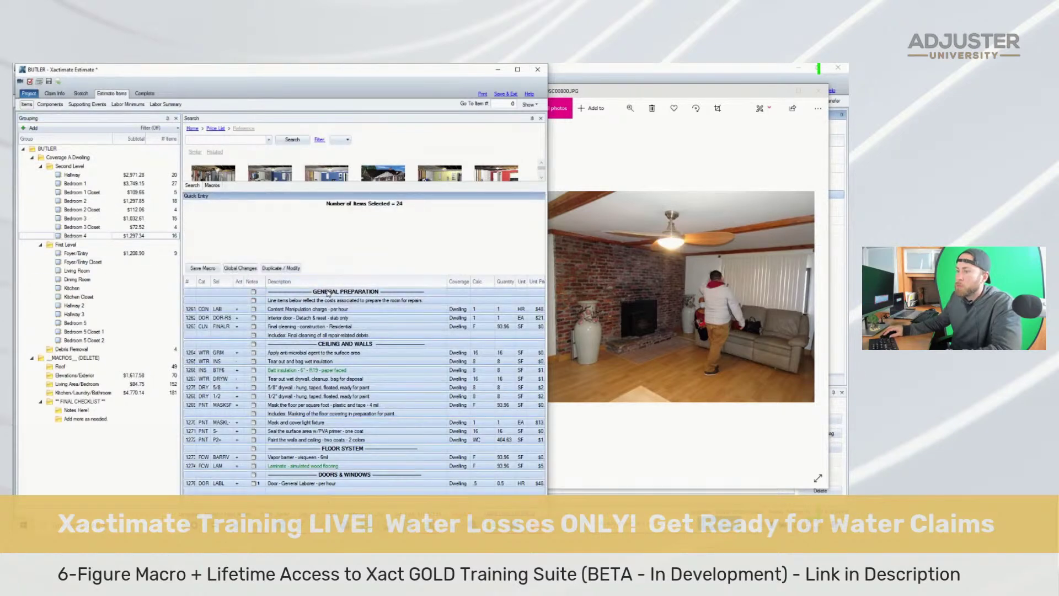
left_click(120, 271)
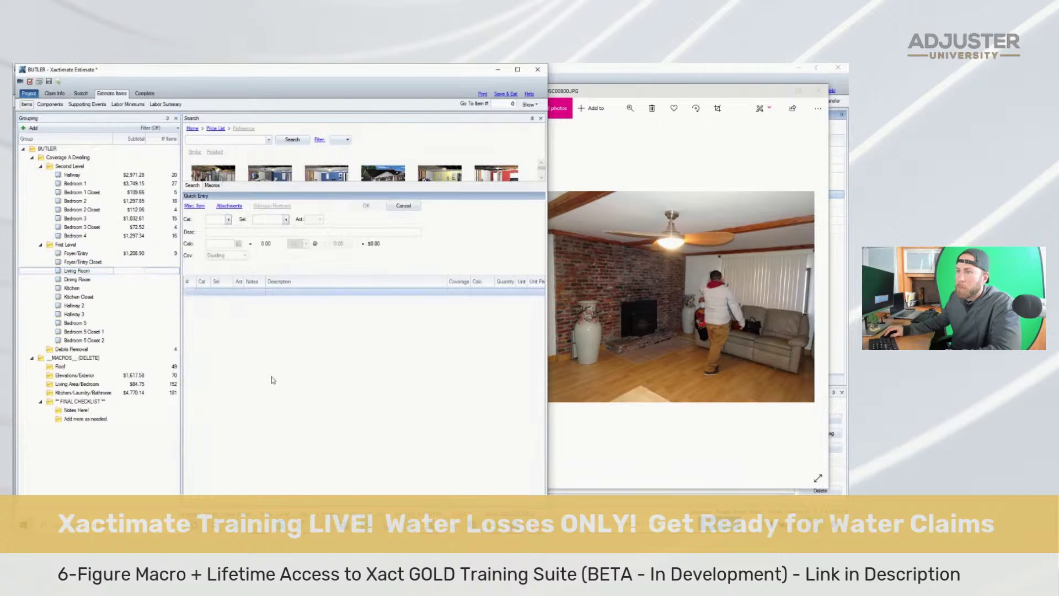
key("ctrl+v")
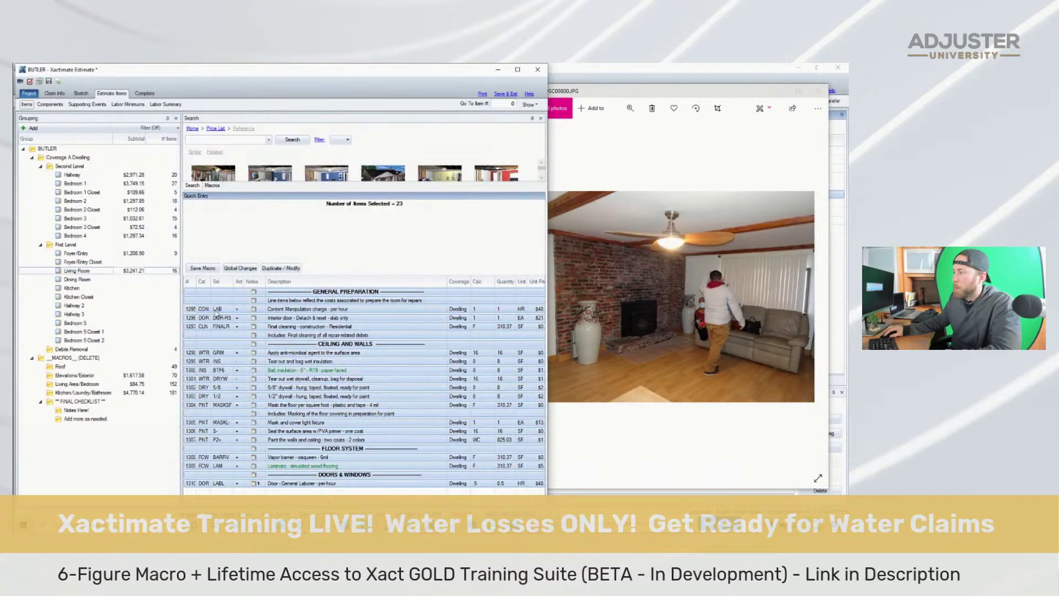
Set the Living Room's content manipulation charge to 2 hours and delete the interior door detach & reset item
left_click(217, 309)
left_click(492, 308)
type("2")
key("Return")
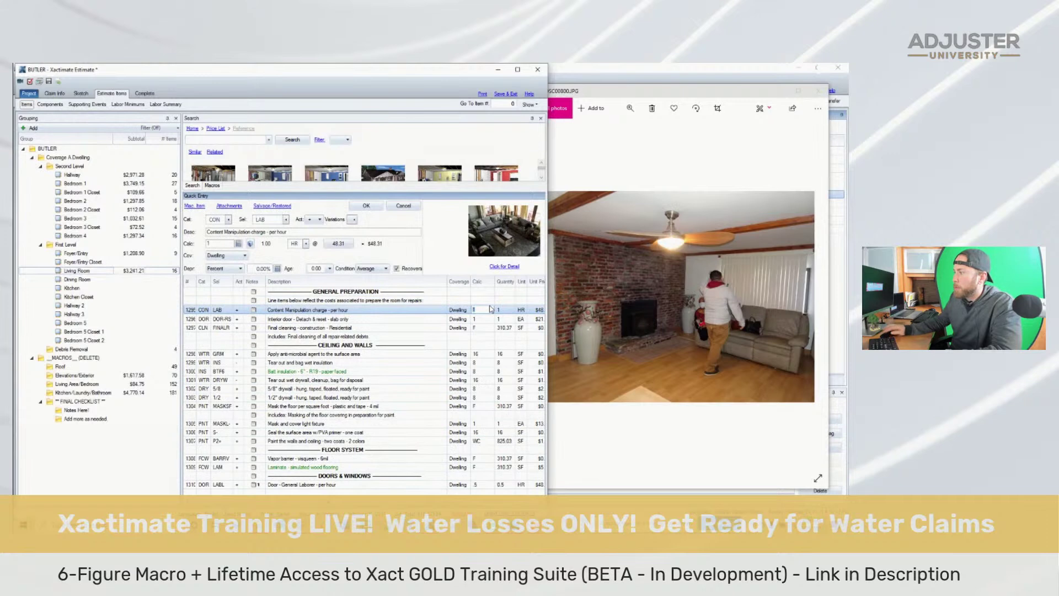
left_click(194, 318)
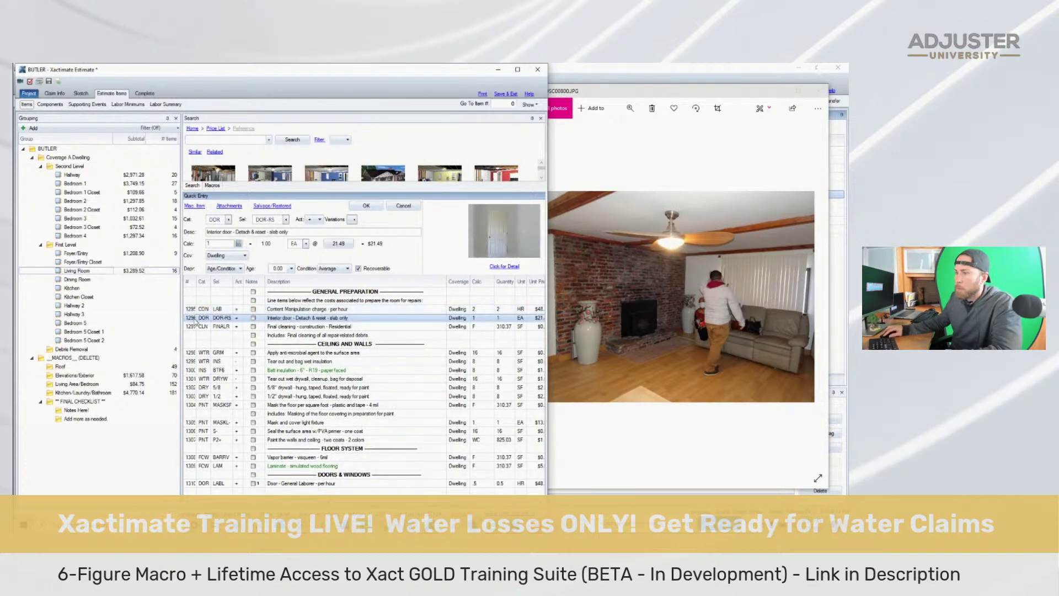
key("Delete")
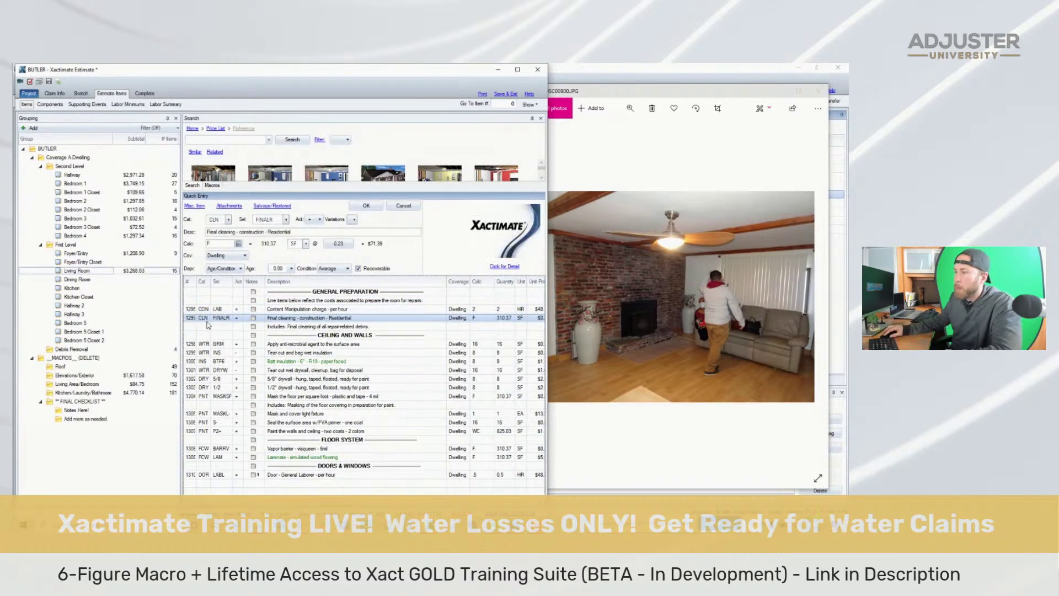
Delete the wet insulation tear-out and batt insulation items from the Living Room's Ceiling and Walls section
left_click(222, 345)
left_click(474, 356)
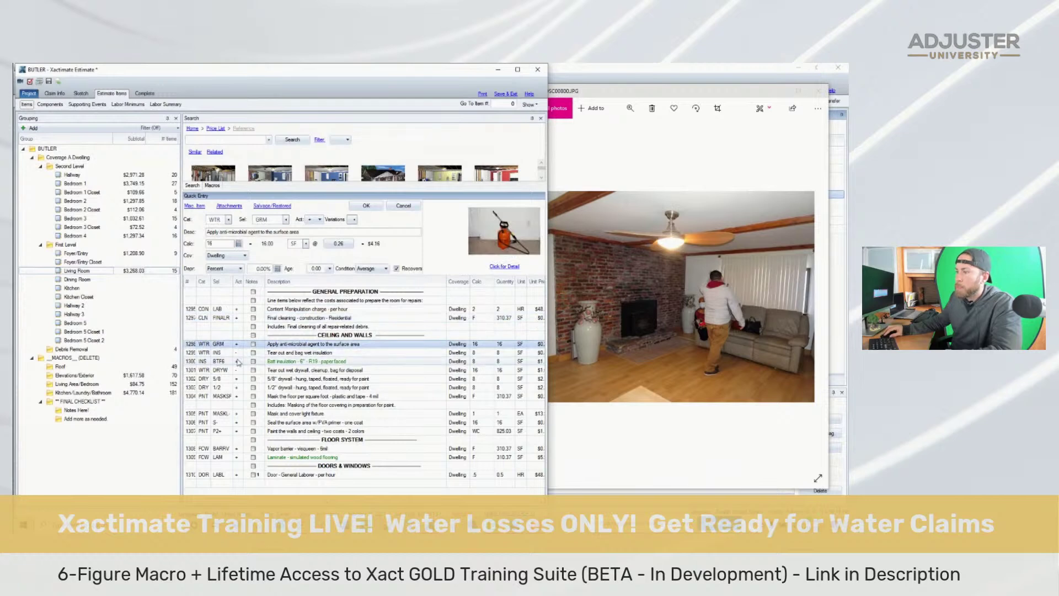
left_click(197, 361, "shift")
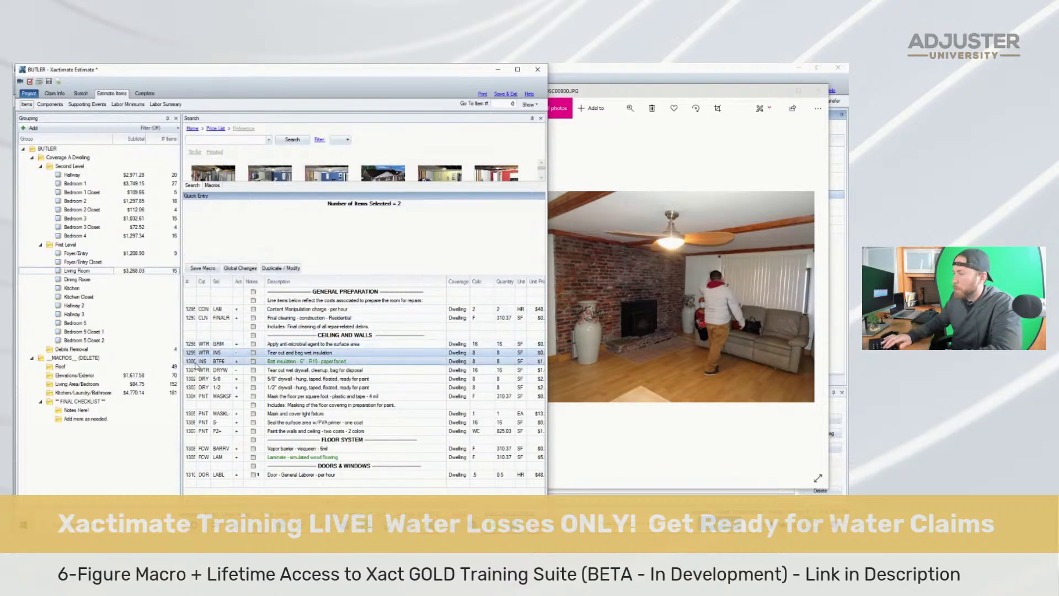
key("Delete")
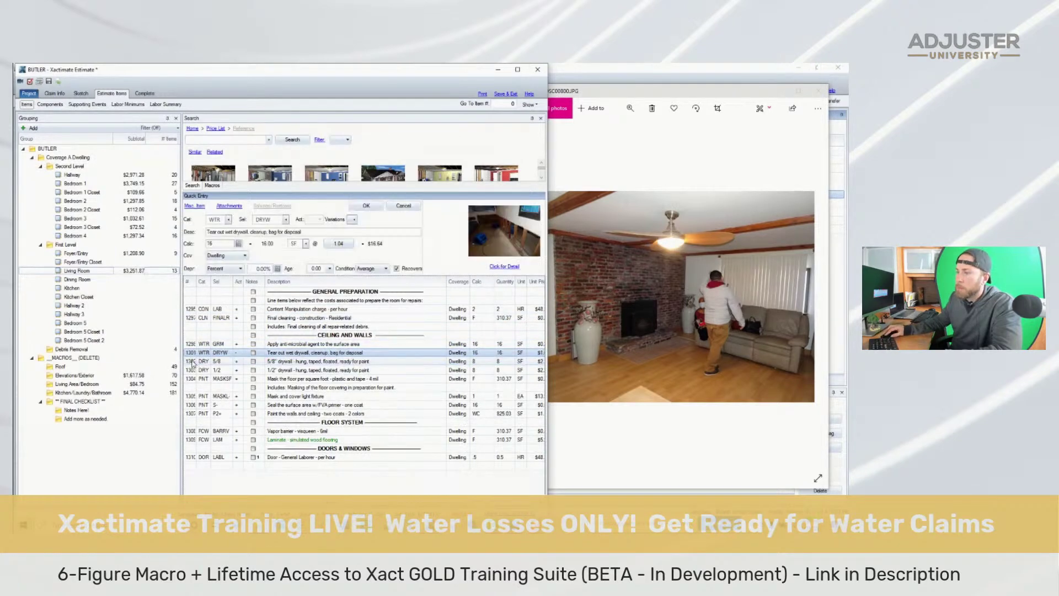
Change the Living Room's light fixture masking item to MASKL+, the large ornate fixture version
left_click(193, 361)
left_click(193, 370)
left_click(193, 379)
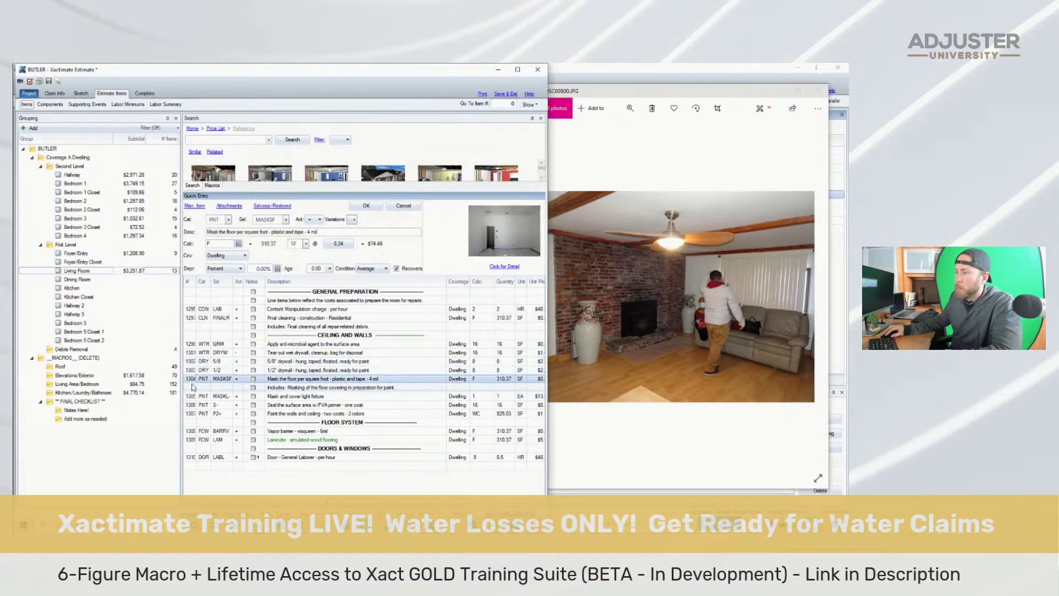
left_click(193, 396)
left_click(269, 219)
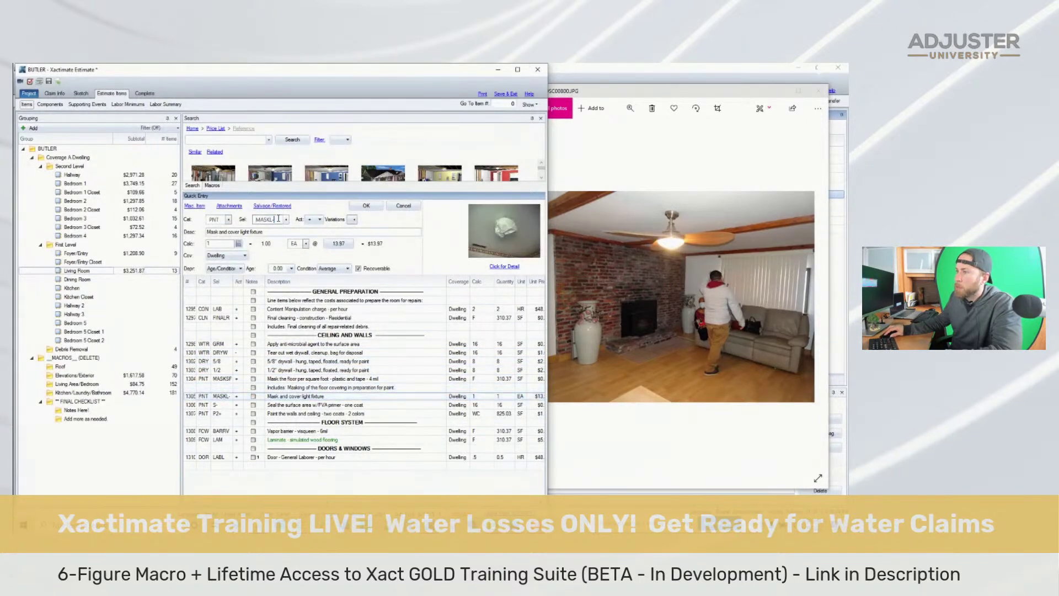
key("Down")
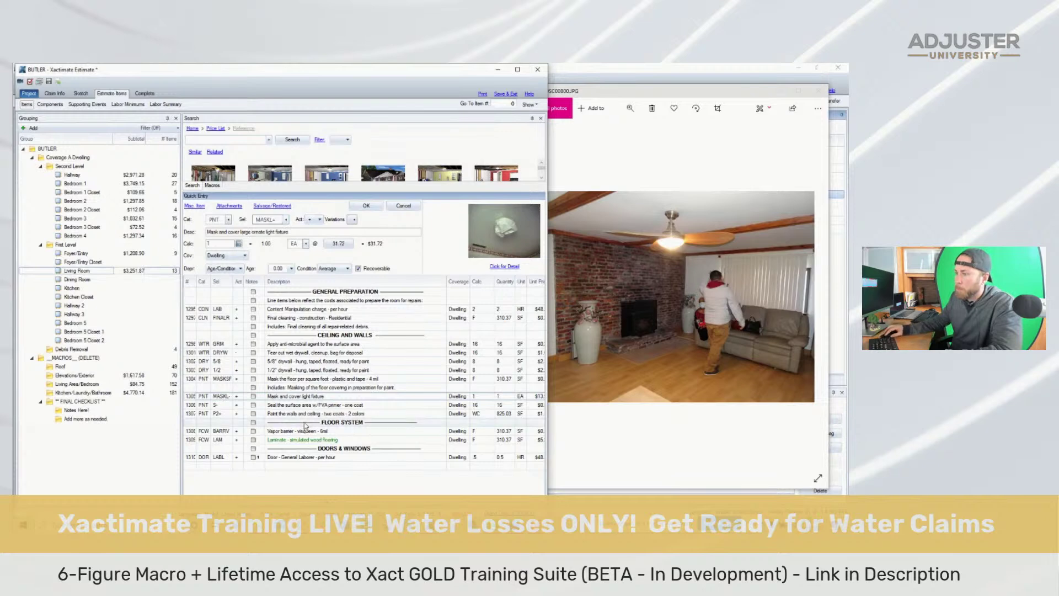
left_click(305, 423)
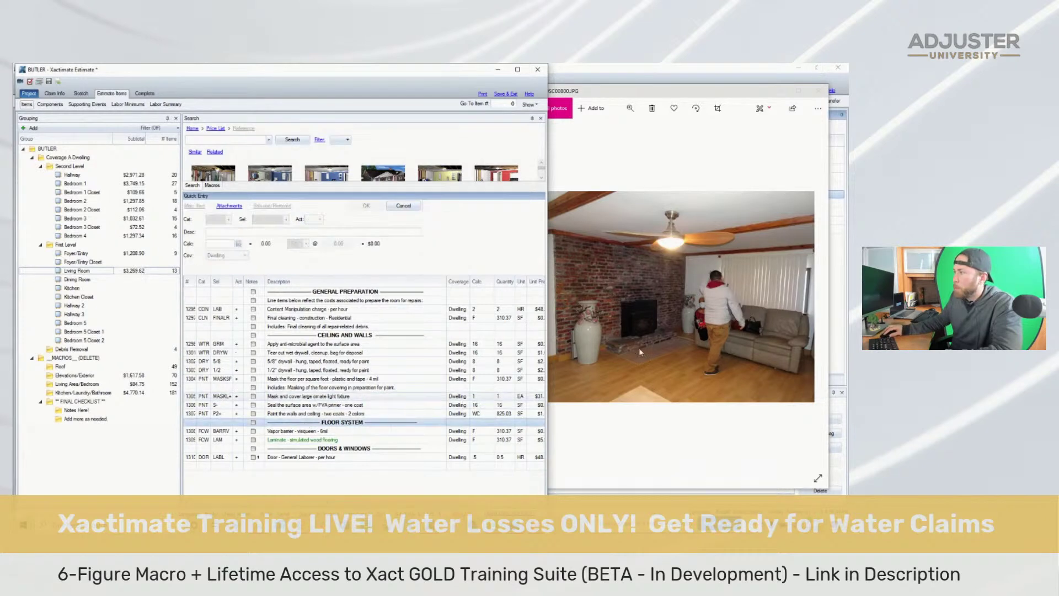
Browse the living room overview and close-up photos to examine the condition of the ceiling and walls
left_click(657, 331)
key("Left")
key("Right")
key("Right")
key("Right")
key("Right")
key("Right")
key("Right")
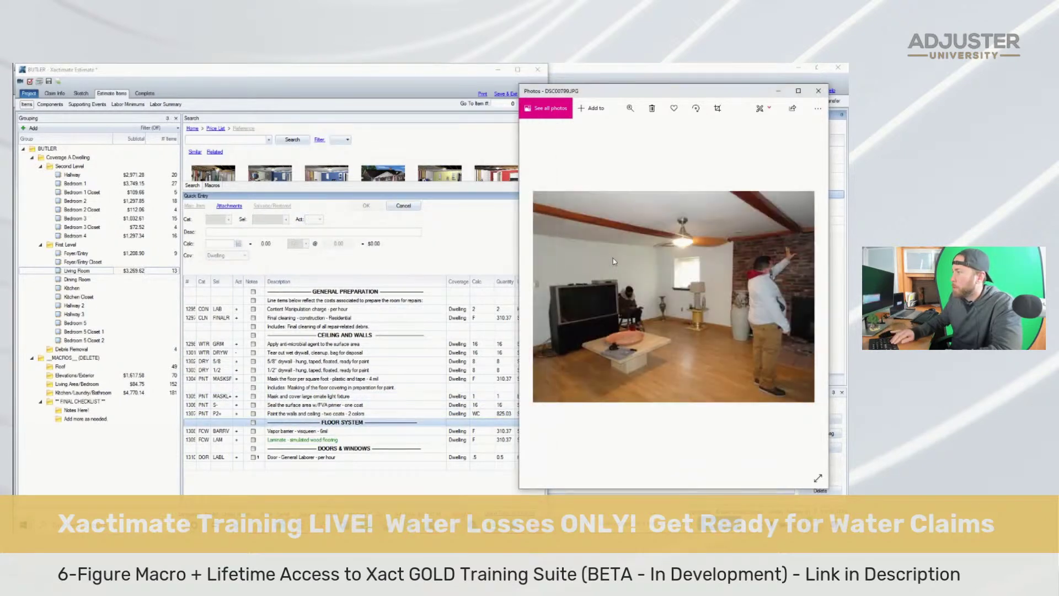
key("Right")
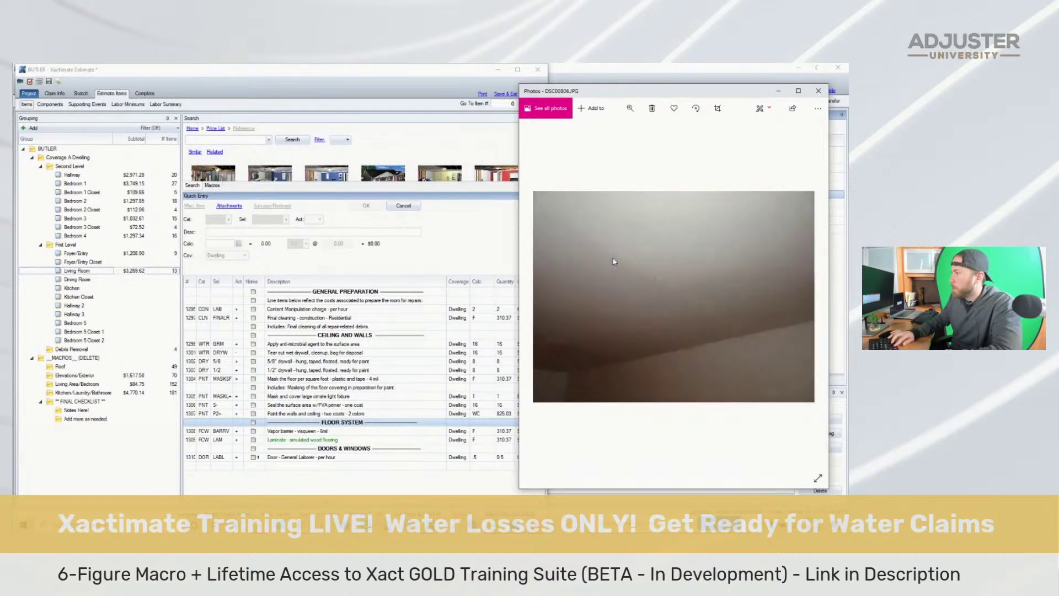
key("Left")
key("Left")
key("Left")
key("Right")
key("Right")
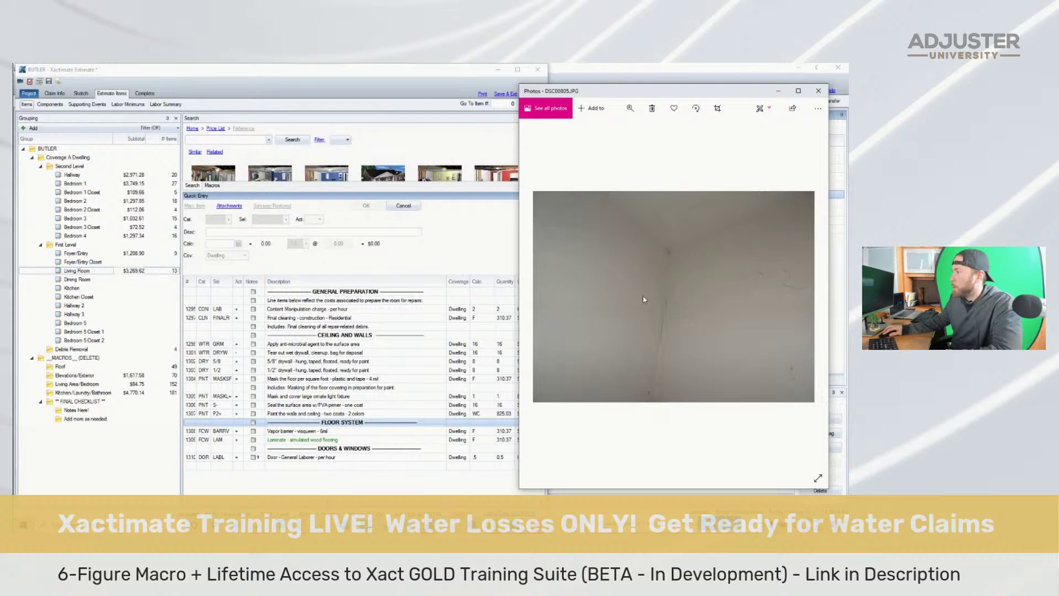
key("Left")
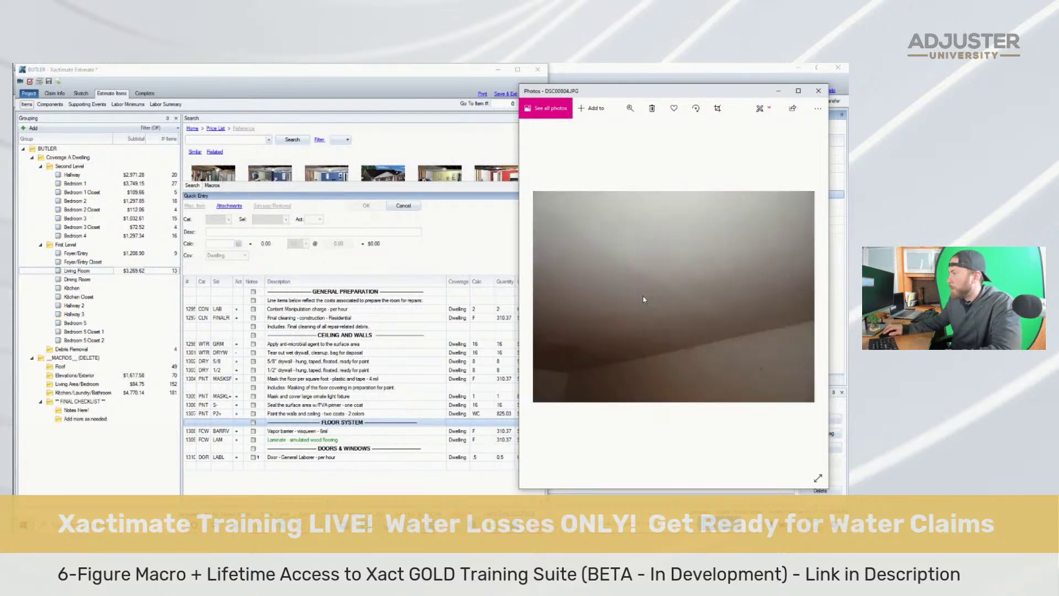
key("Right")
key("Left")
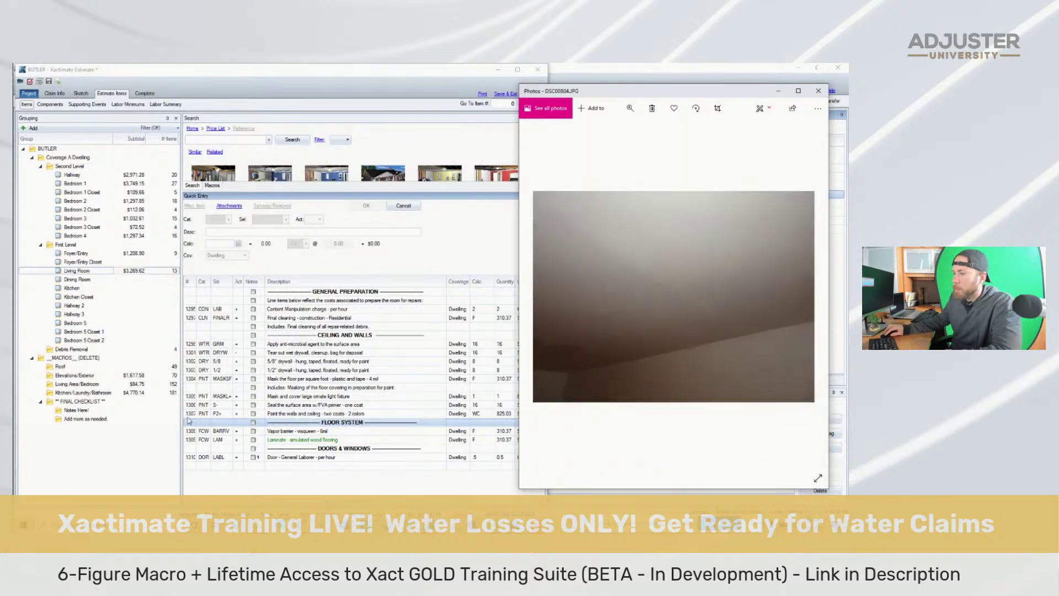
Change the Living Room's walls and ceiling paint item from P2+ to P2, two coats in a single color
left_click(190, 413)
left_click(275, 219)
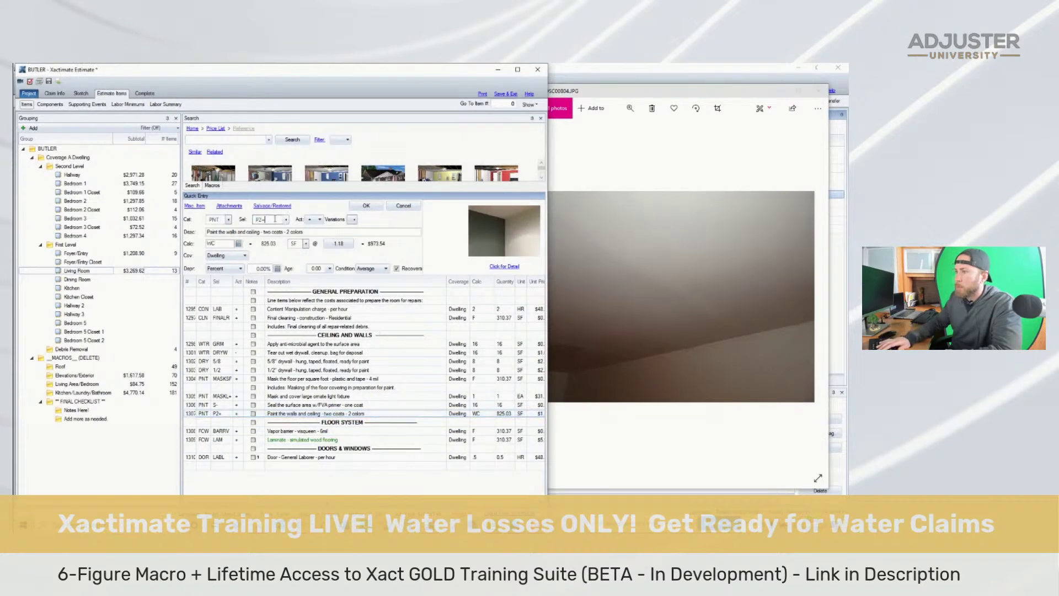
key("BackSpace")
left_click(323, 424)
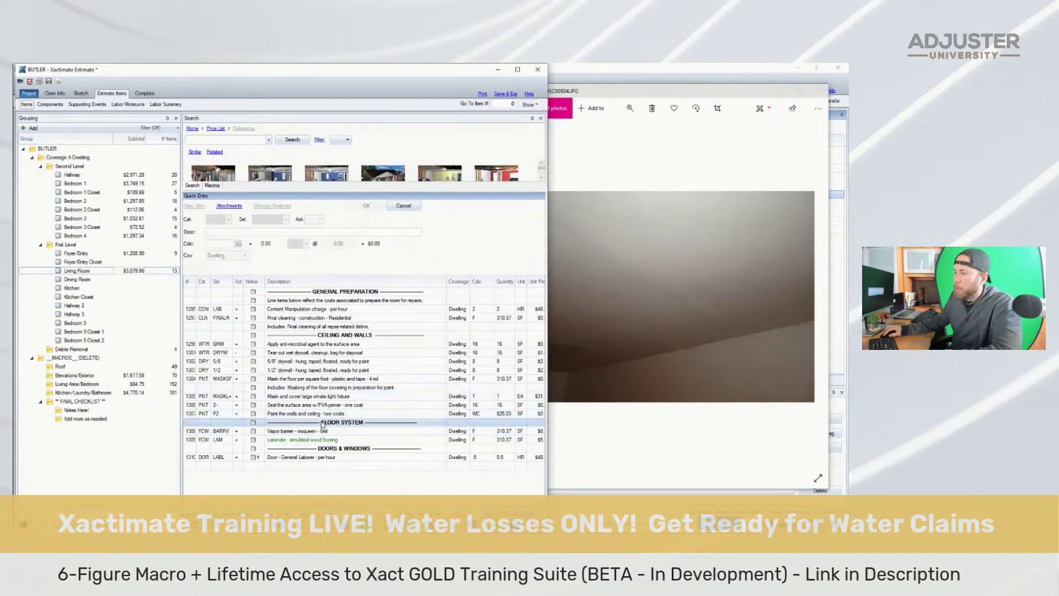
Compare the living room overview and close-up photos against the Floor System items to judge the flooring
left_click(655, 325)
key("Left")
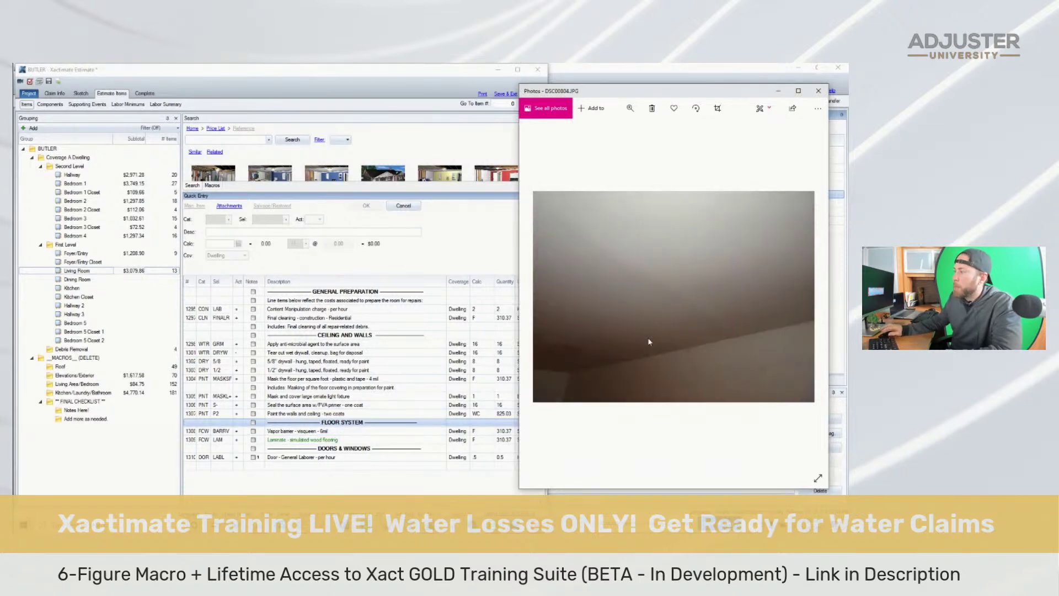
key("Left")
key("Right")
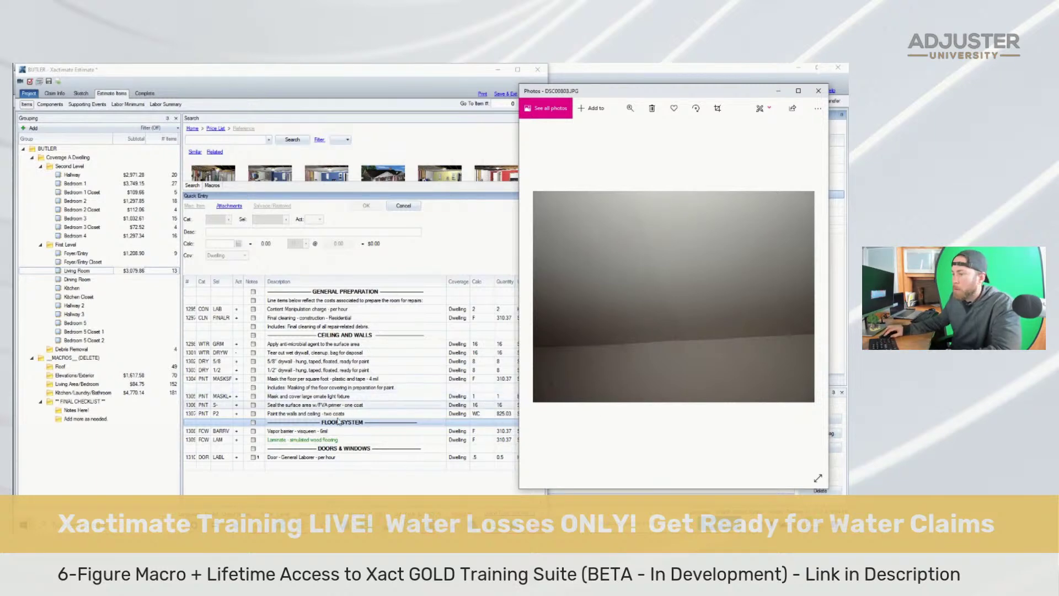
key("Left")
key("Left")
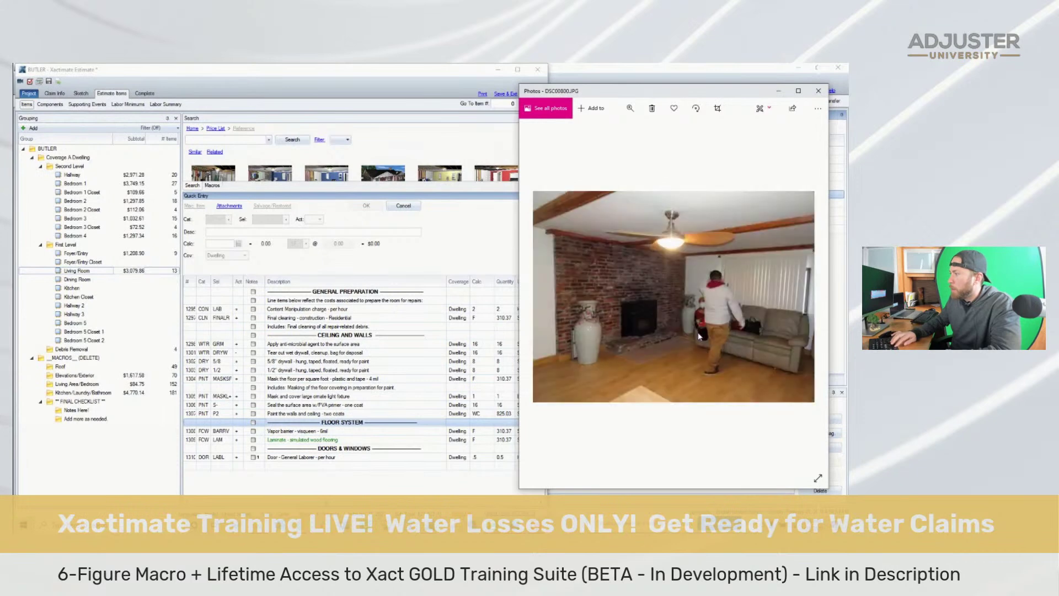
key("Right")
key("Left")
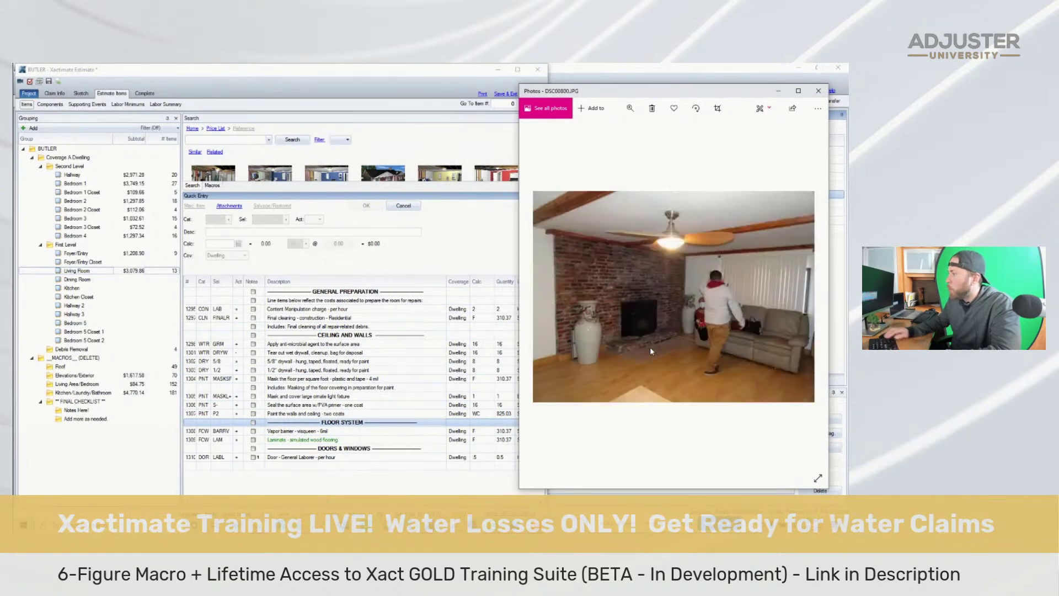
key("Left")
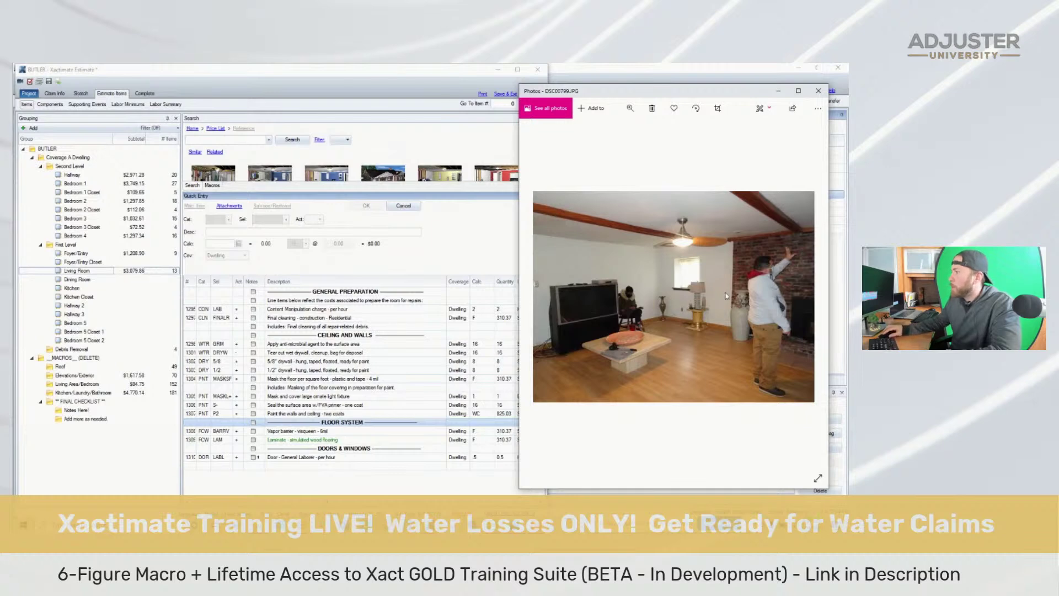
Delete the Living Room's Floor System heading together with its vapor barrier and laminate flooring items
left_click(317, 431)
left_click(319, 441, "shift")
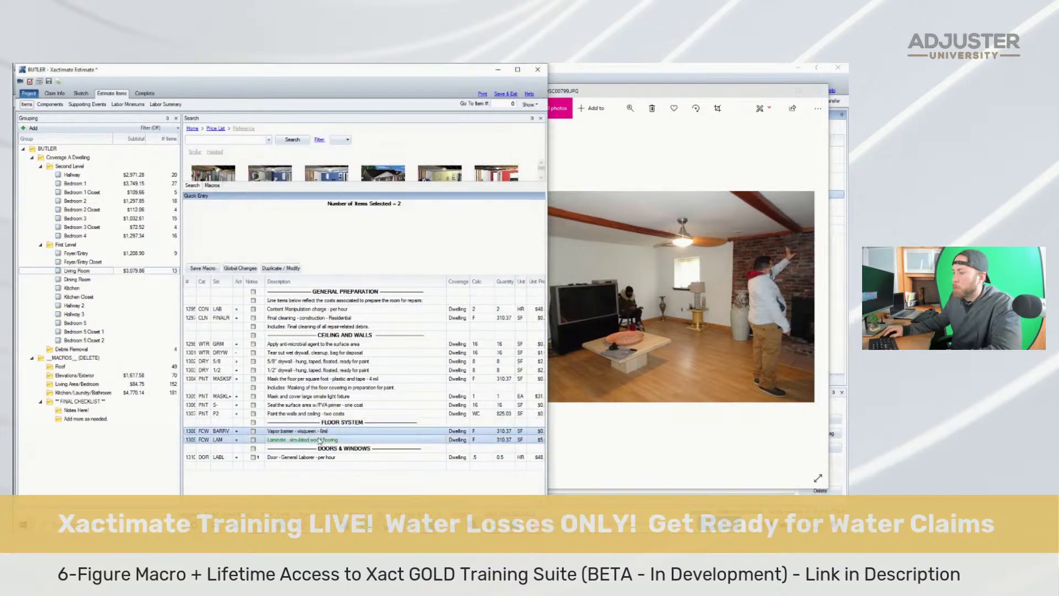
key("Delete")
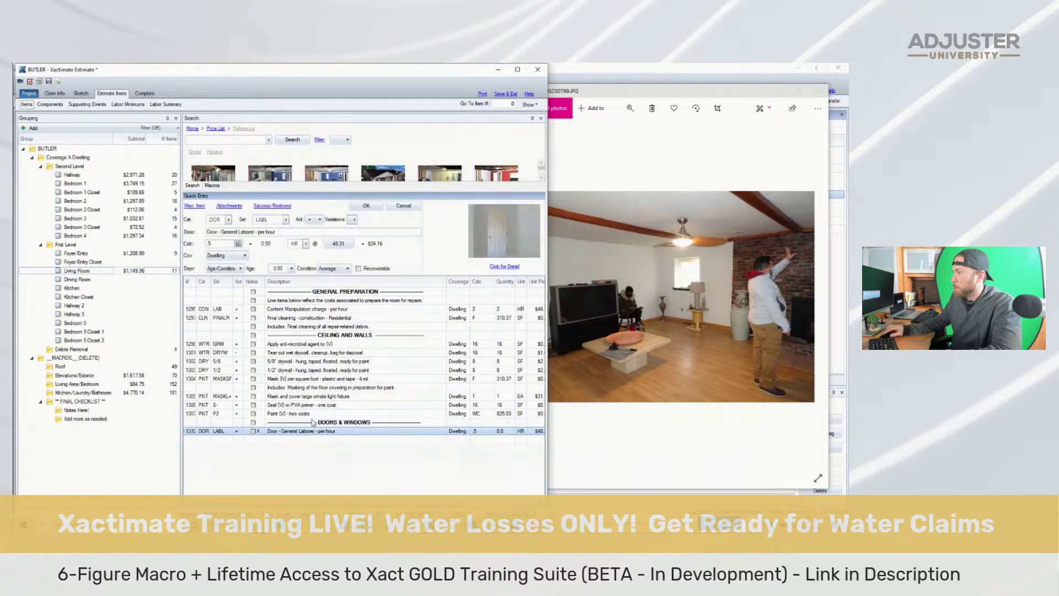
Add a window blind detach & reset item to the Living Room and place it directly below the content manipulation charge
left_click(223, 140)
type("detach")
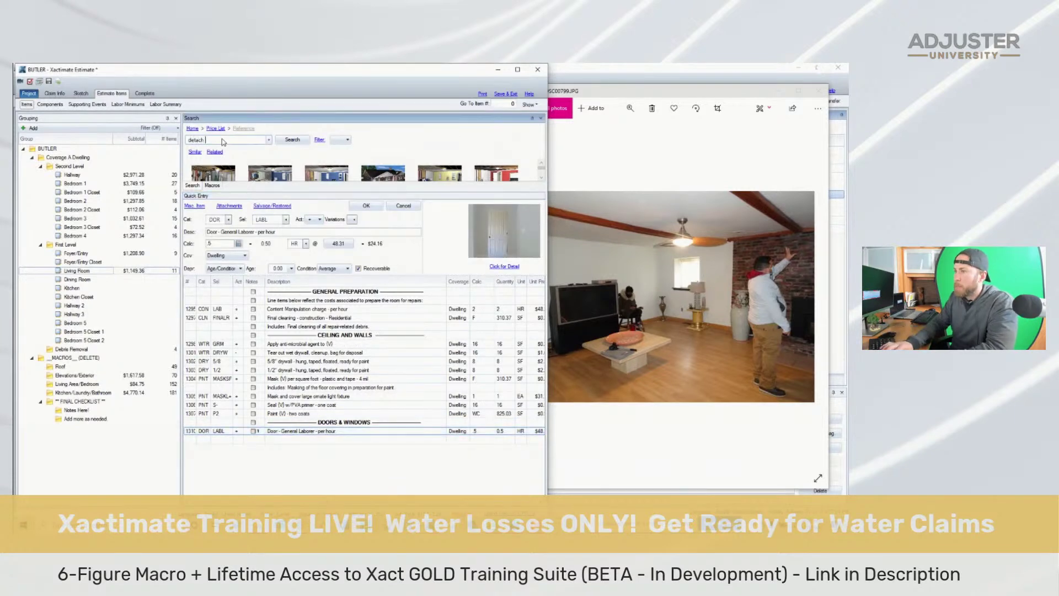
key("Return")
key("Return")
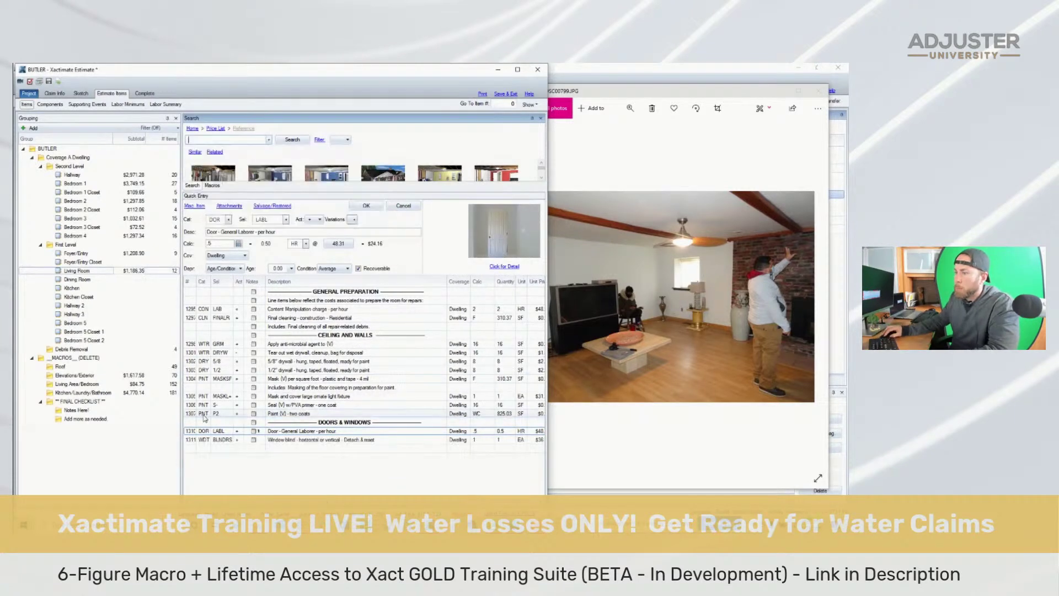
left_click_drag(194, 441, 210, 318)
Replace the Living Room's door general laborer item with a "Paint door or window opening - 2 coats (per side)" item, checking the window photo
left_click(691, 277)
scroll(693, 286, "up", 5)
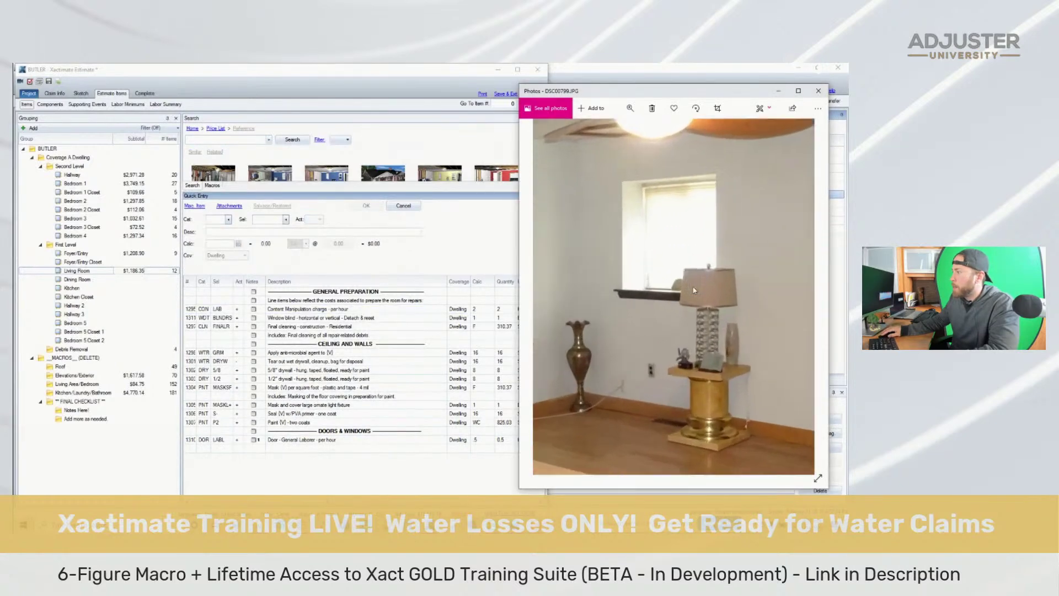
scroll(692, 286, "up", 3)
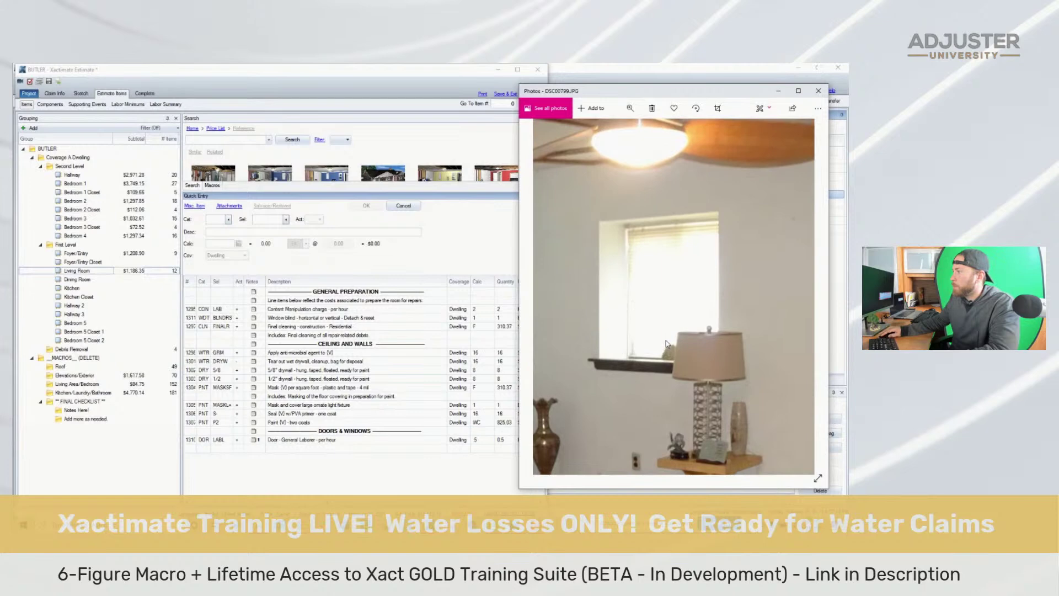
scroll(665, 343, "down", 8)
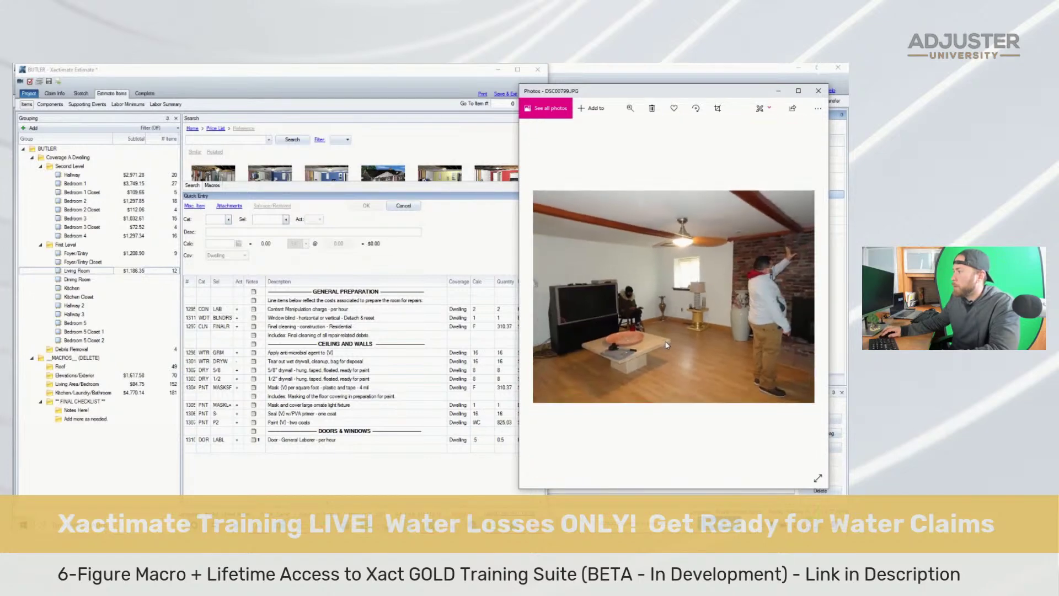
left_click(246, 140)
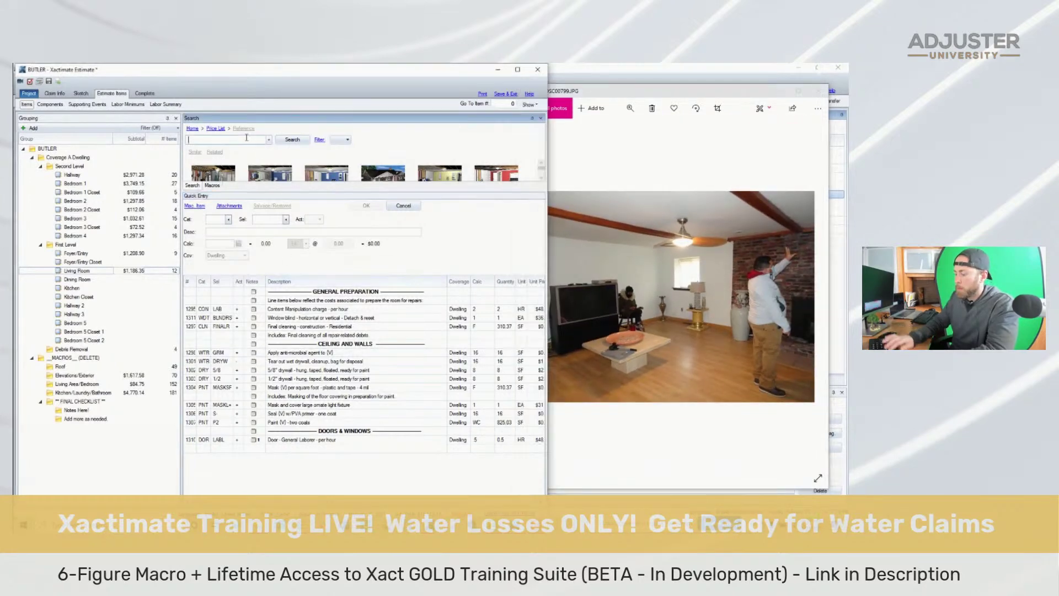
type("plint window opening")
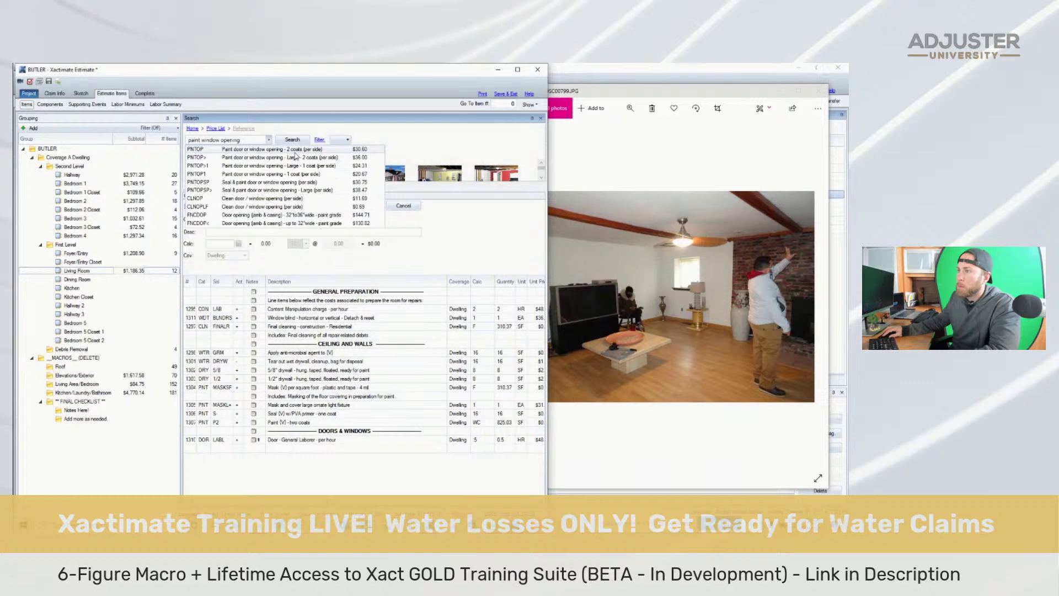
left_click(295, 151)
left_click(190, 440)
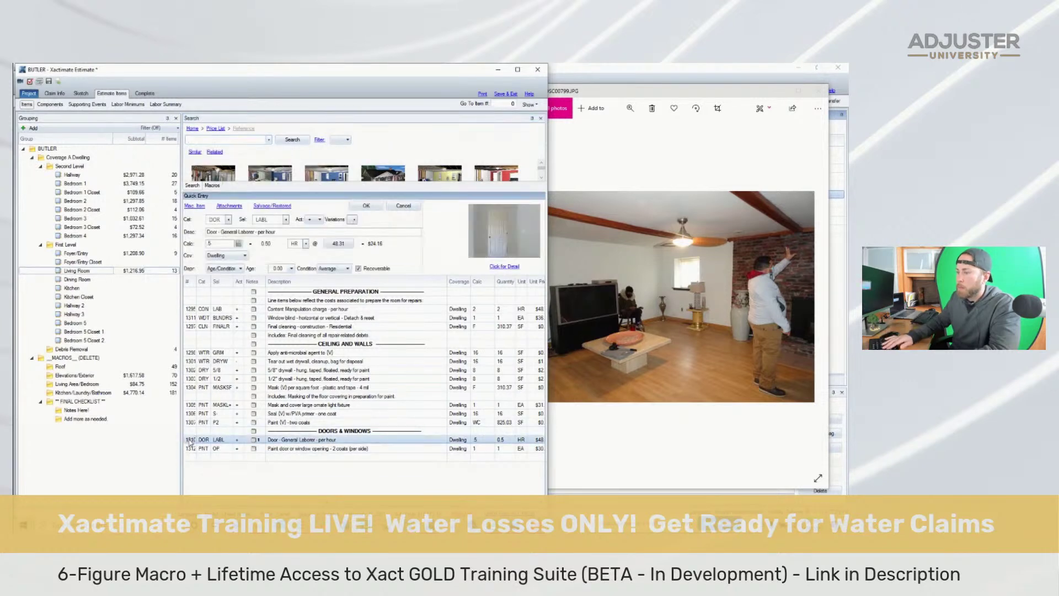
key("Delete")
Examine the Living Room photos for further window trim, ceiling damage and the brick fireplace wall
left_click(706, 386)
scroll(706, 386, "up", 3)
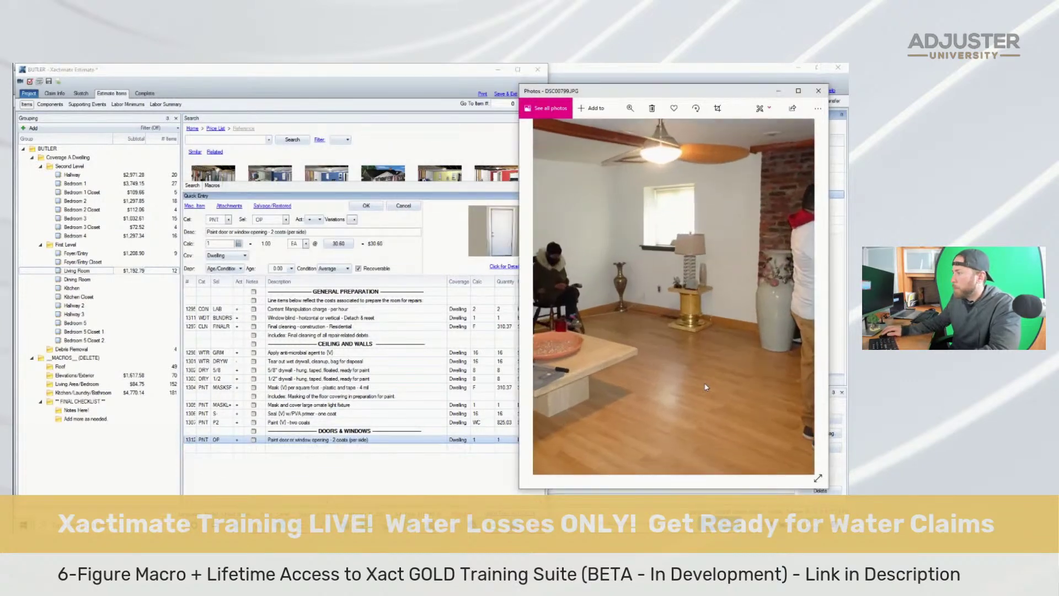
scroll(706, 386, "up", 1)
scroll(706, 380, "up", 1)
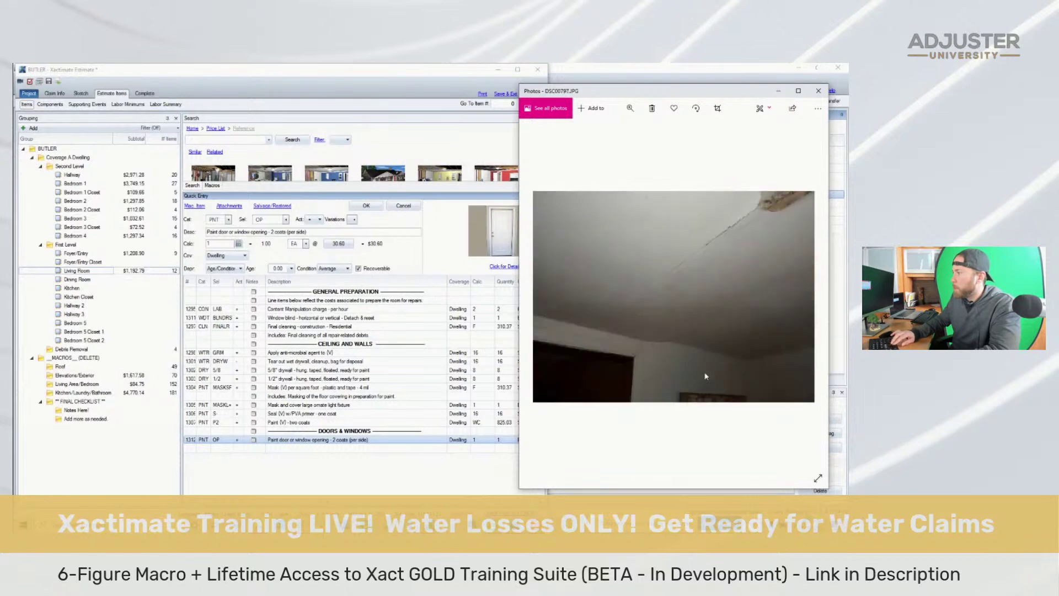
scroll(705, 376, "down", 4)
scroll(706, 376, "up", 1)
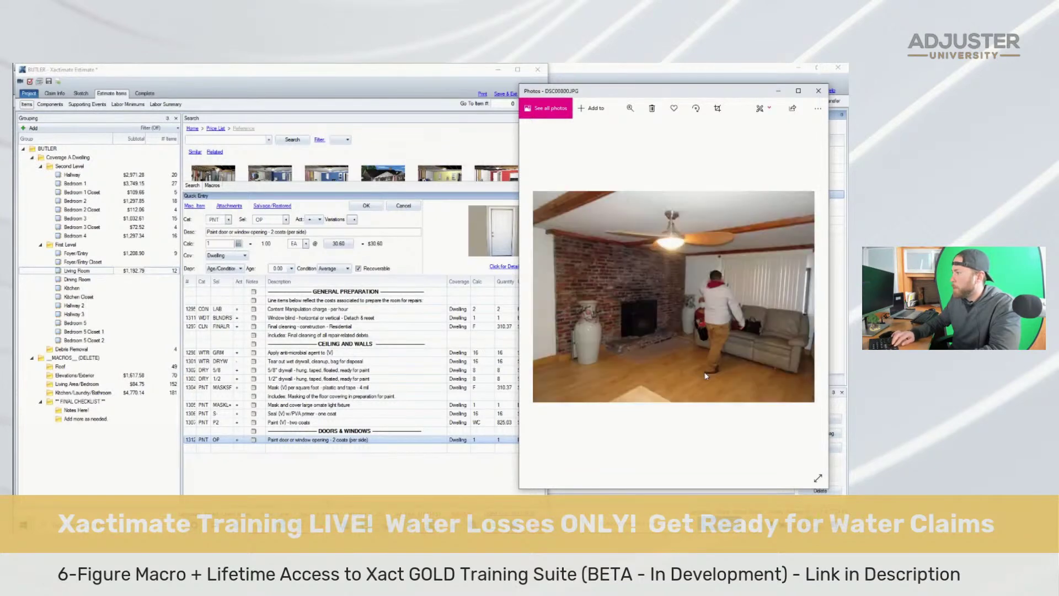
scroll(765, 303, "up", 3)
scroll(765, 303, "up", 2)
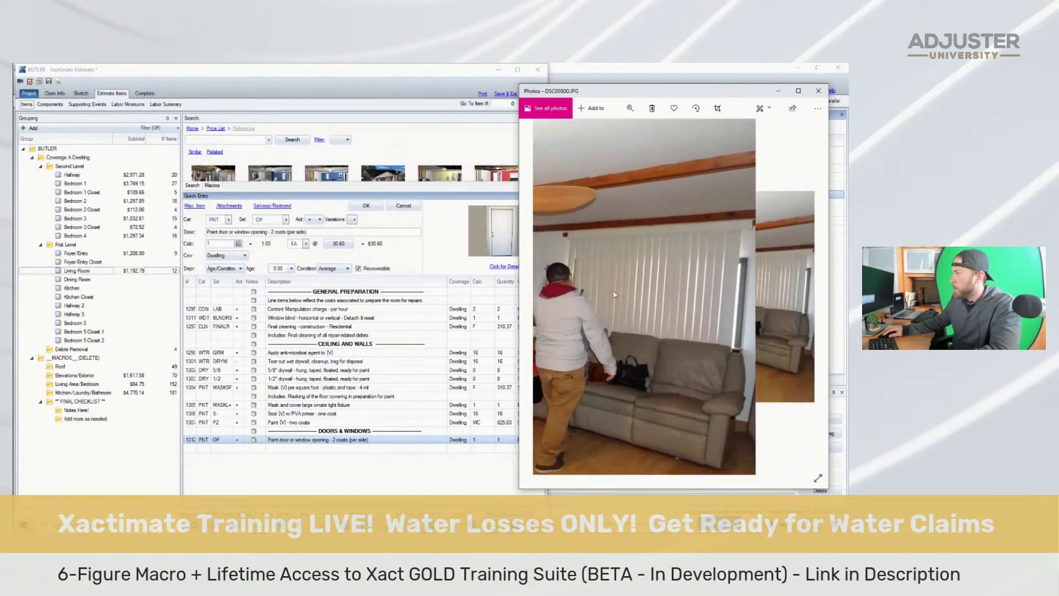
scroll(798, 326, "up", 5)
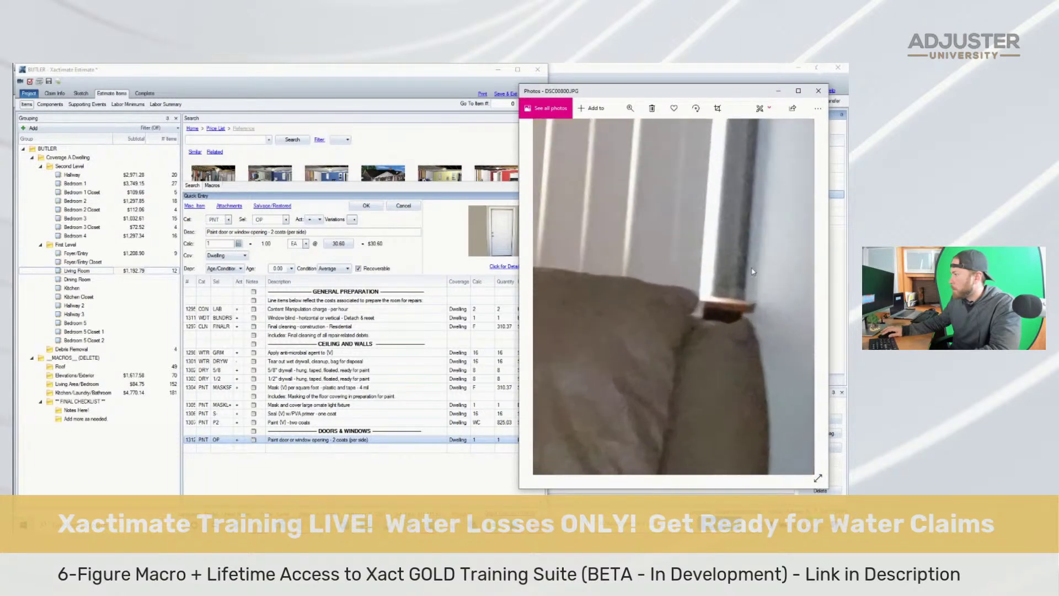
scroll(683, 229, "down", 8)
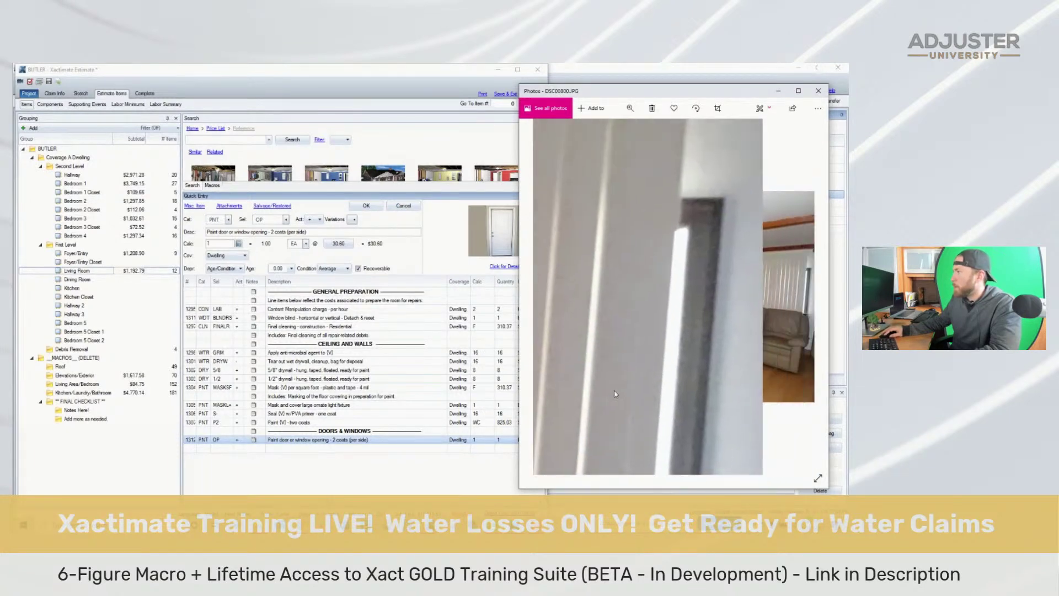
scroll(616, 380, "down", 2)
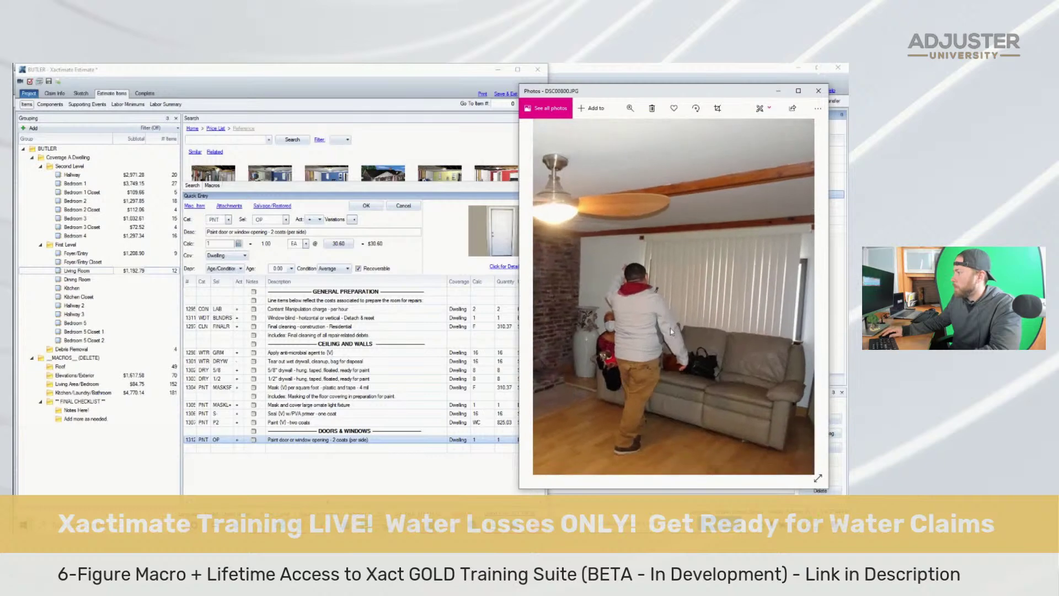
scroll(670, 326, "down", 3)
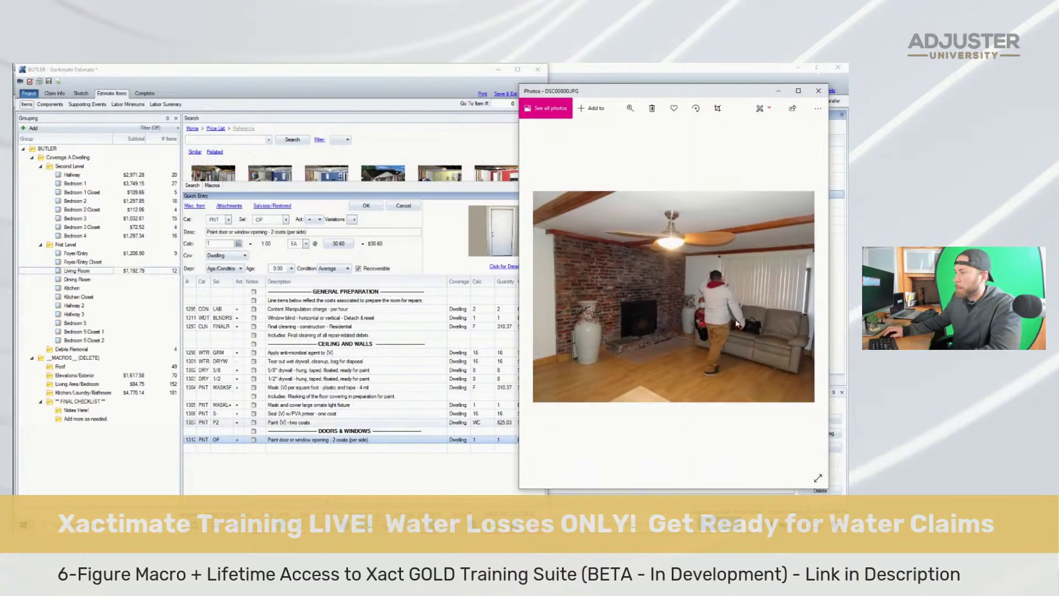
key("Right")
key("Left")
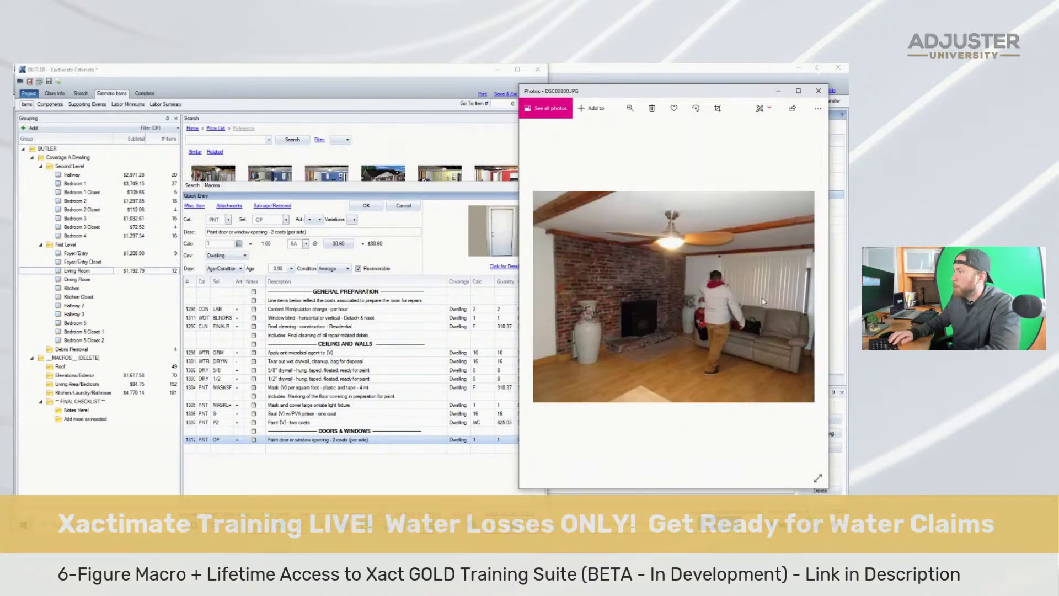
left_click(355, 433)
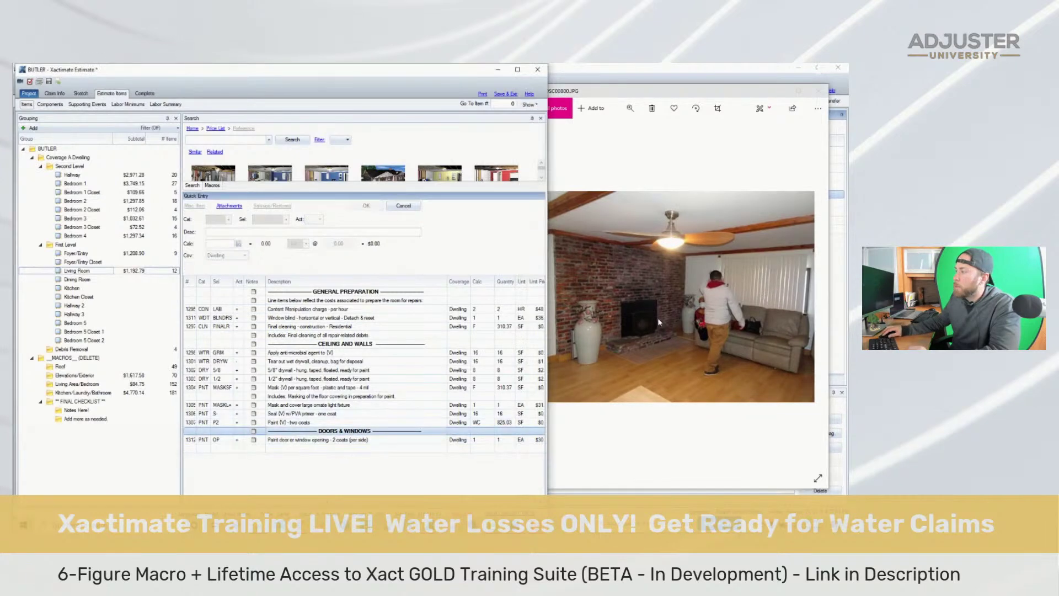
left_click(614, 294)
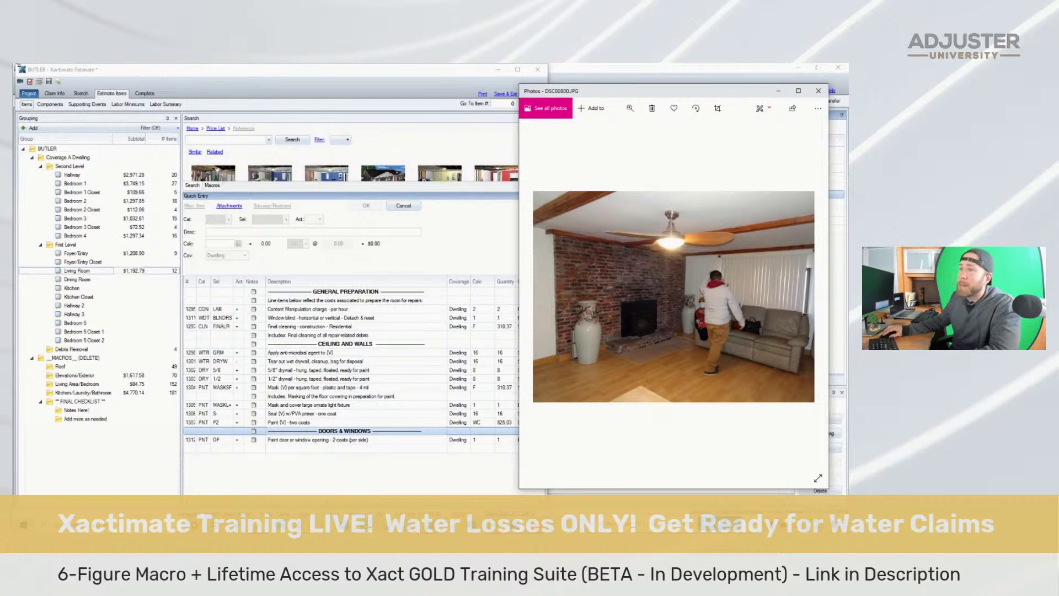
Save the estimate and open the First Level floor plan in the sketch
left_click(48, 83)
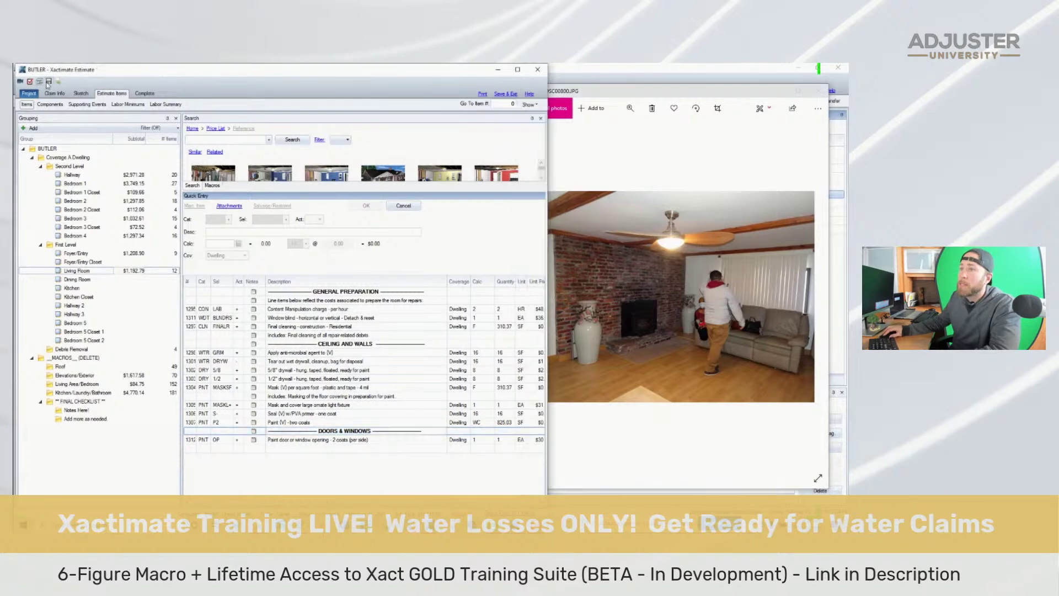
left_click(81, 94)
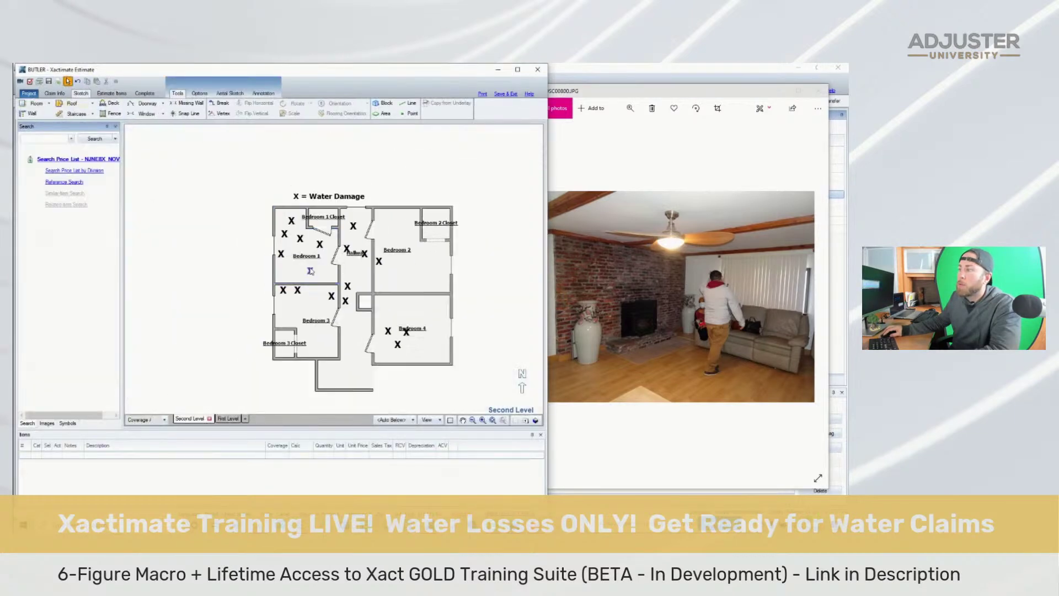
left_click(225, 419)
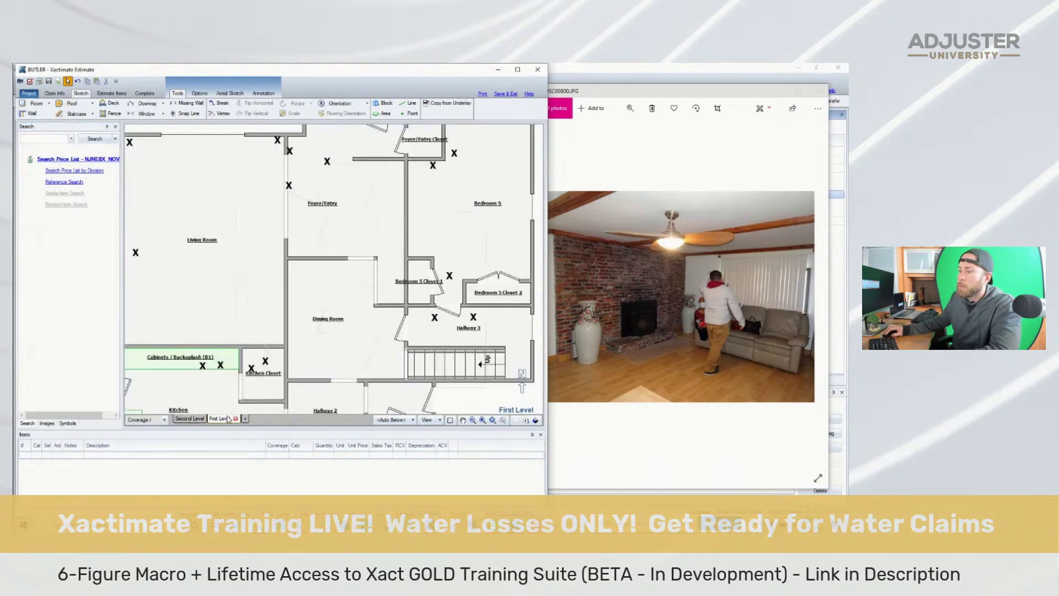
scroll(220, 325, "down", 3)
scroll(200, 338, "up", 3)
Place a rotated copy of the kitchen's Cabinets / Backsplash (B1) area along the Living Room's west wall and narrow it to about 9" deep
left_click(208, 324)
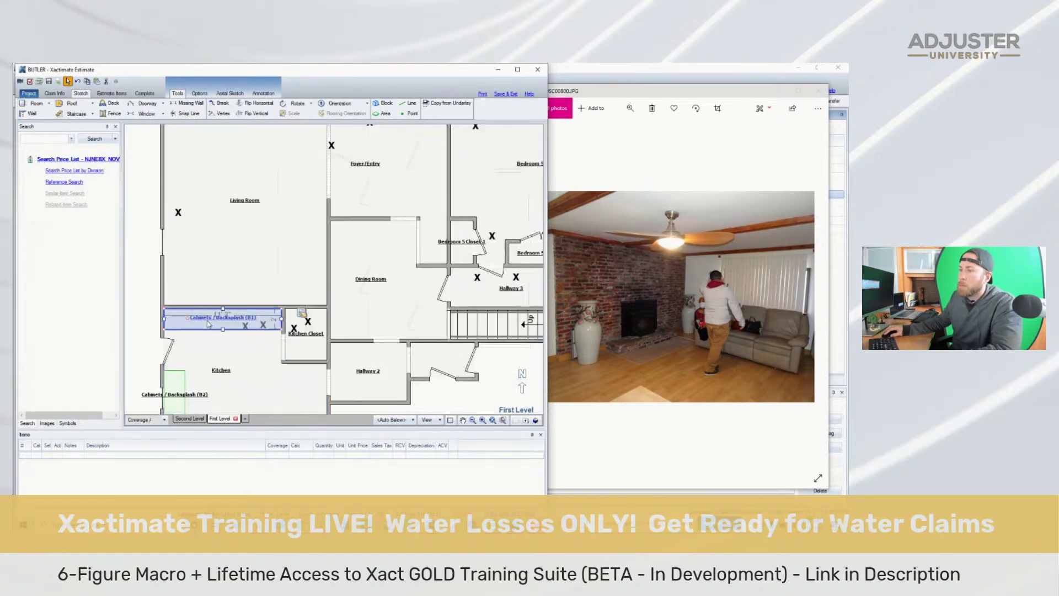
scroll(212, 309, "down", 3)
scroll(224, 248, "up", 3)
left_click(383, 113)
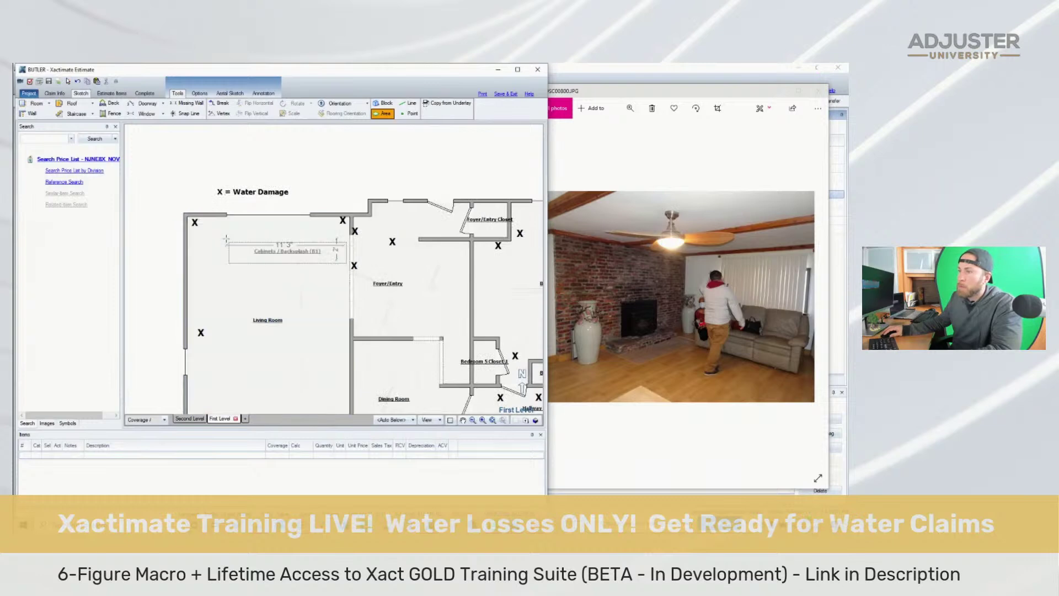
left_click(209, 221)
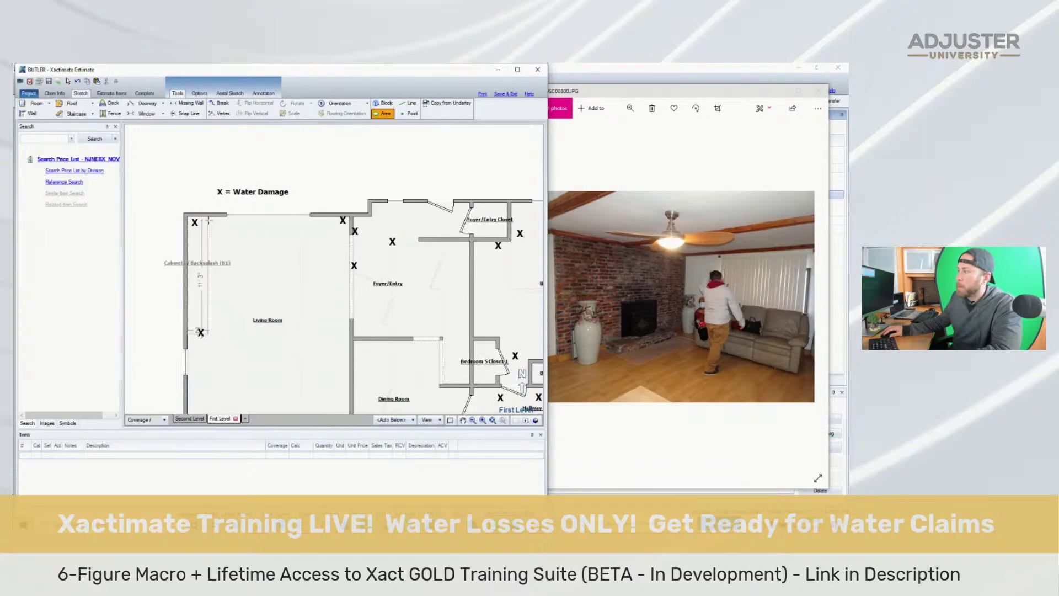
left_click(198, 337)
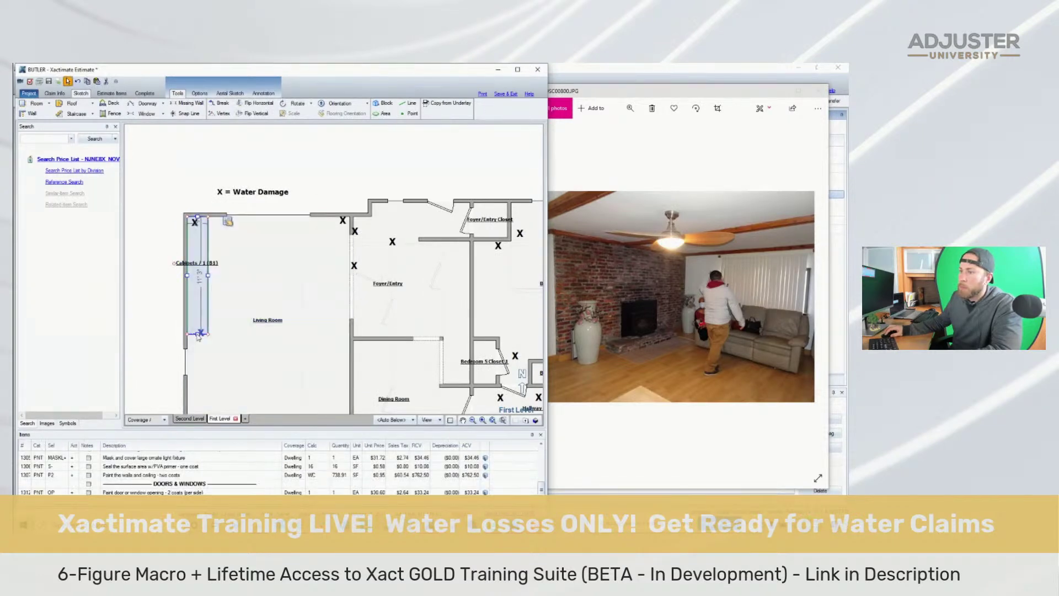
left_click_drag(197, 339, 185, 273)
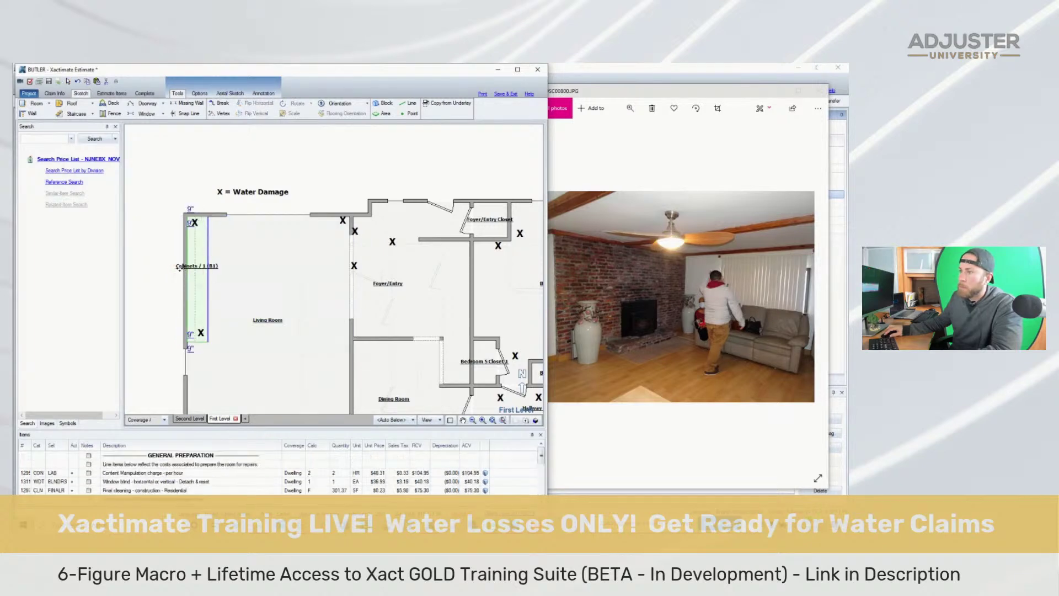
Rename the copied reference area in the Living Room as Masonry Wall and set its height to 8
double_click(177, 269)
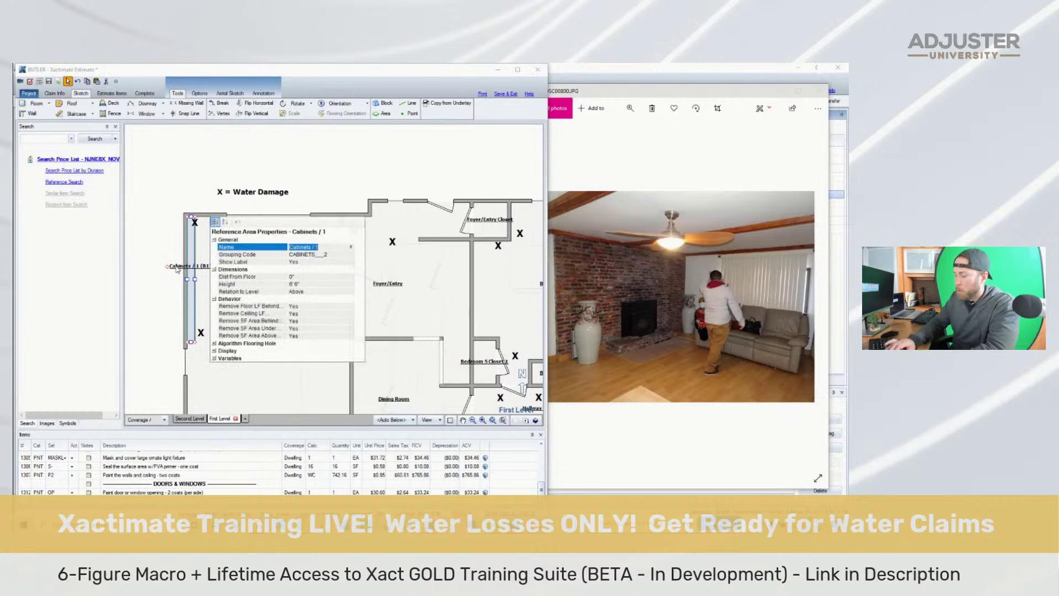
type("Masonry Wall")
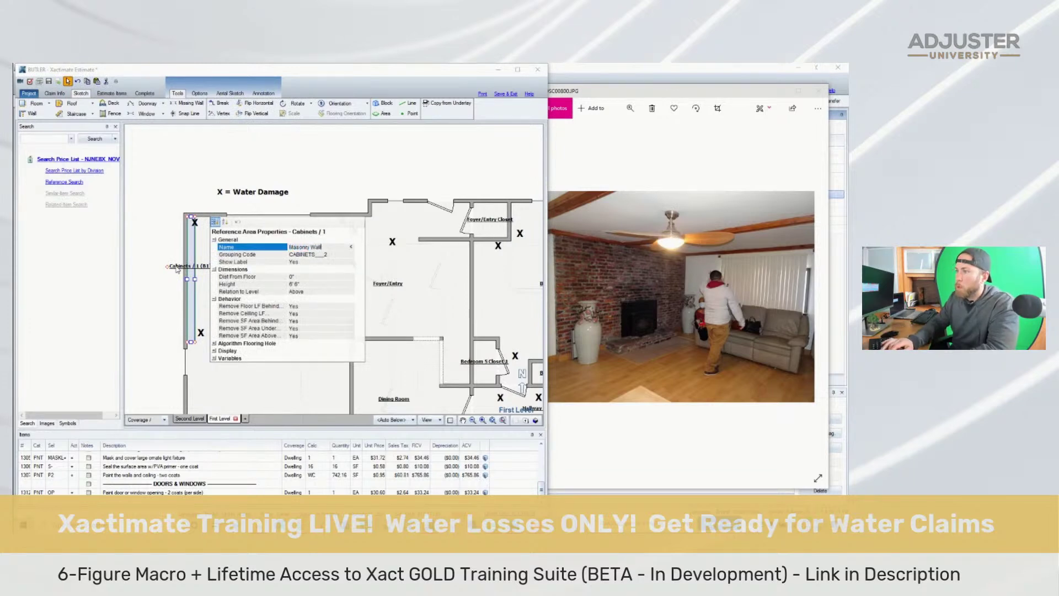
key("Tab")
key("Tab")
key("Tab")
key("Tab")
type("8")
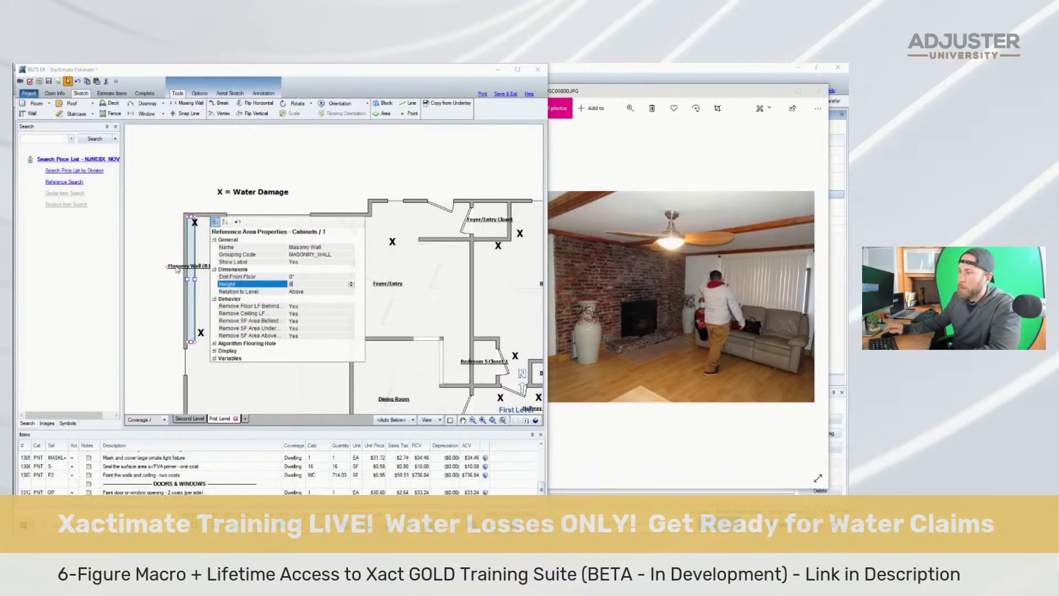
left_click(219, 154)
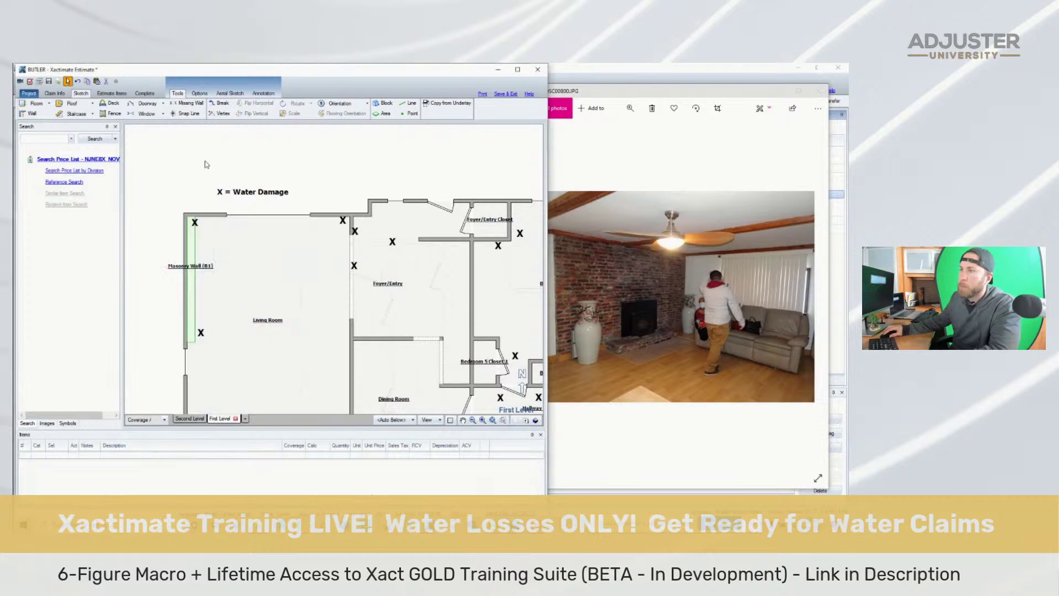
Return to the estimate items and review the following damage photos from the Living Room through to the kitchen and dining area
left_click(109, 93)
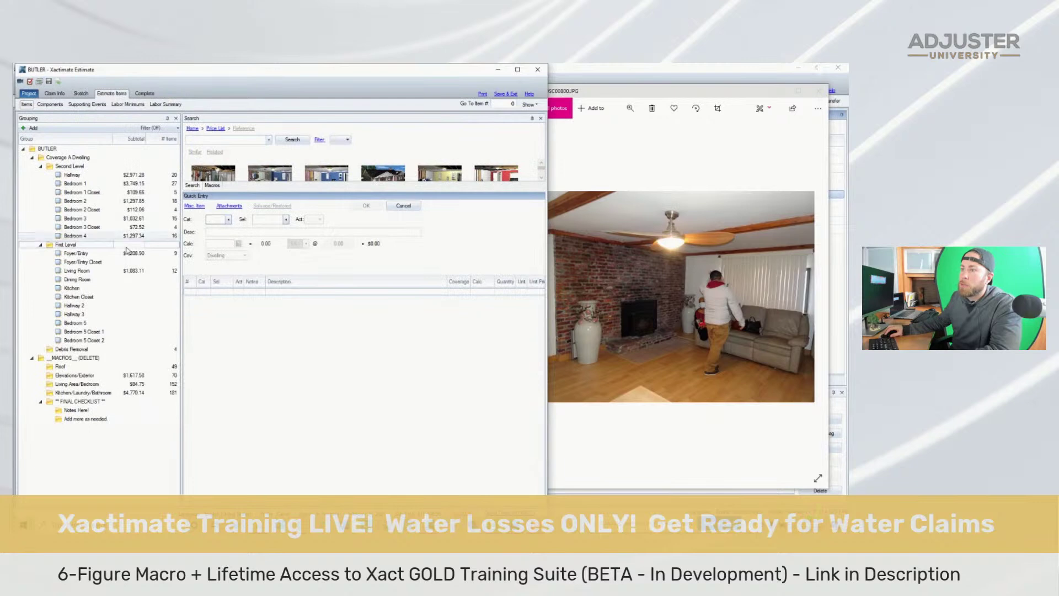
left_click(616, 271)
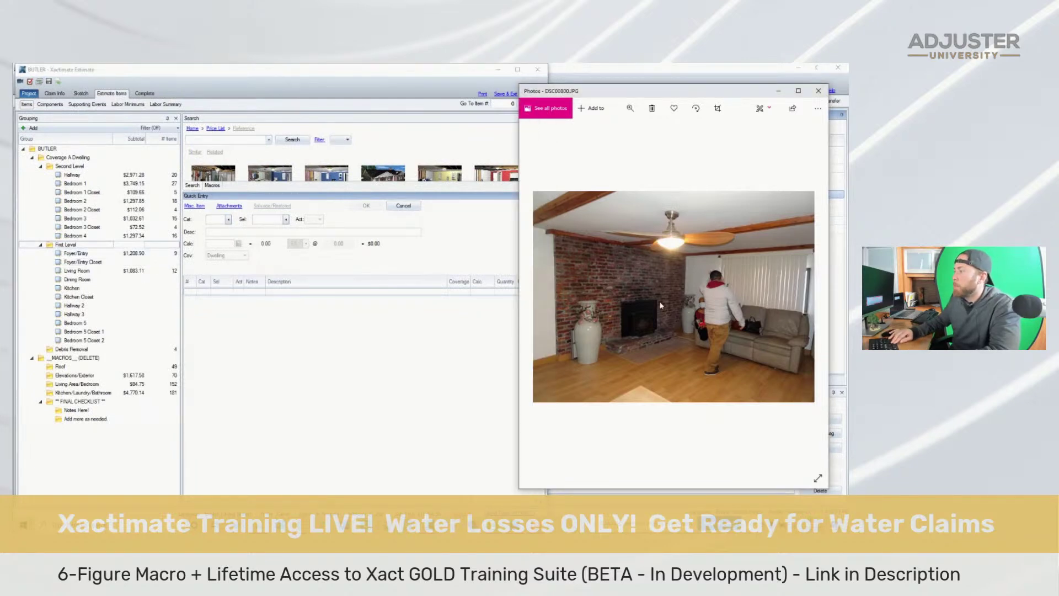
key("Right")
key("Right")
key("Right")
key("Right")
key("Right")
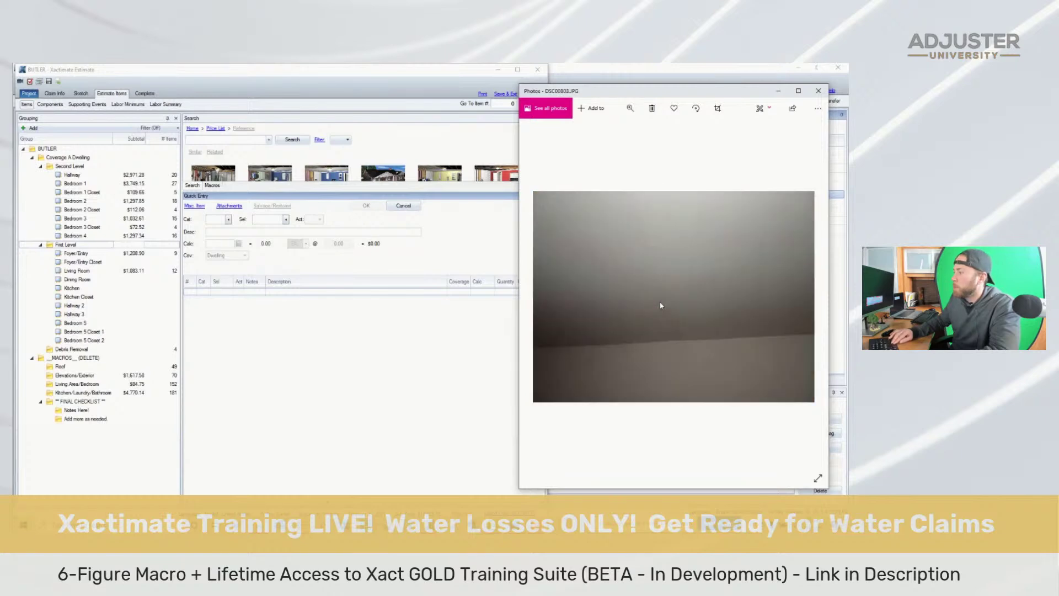
key("Right")
key("Right")
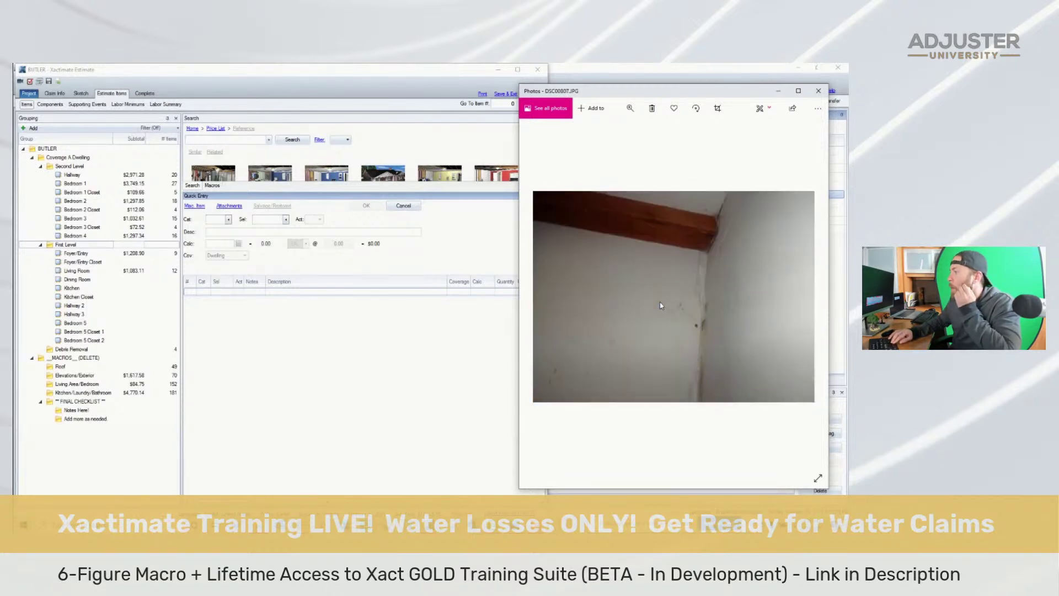
key("Right")
key("Right")
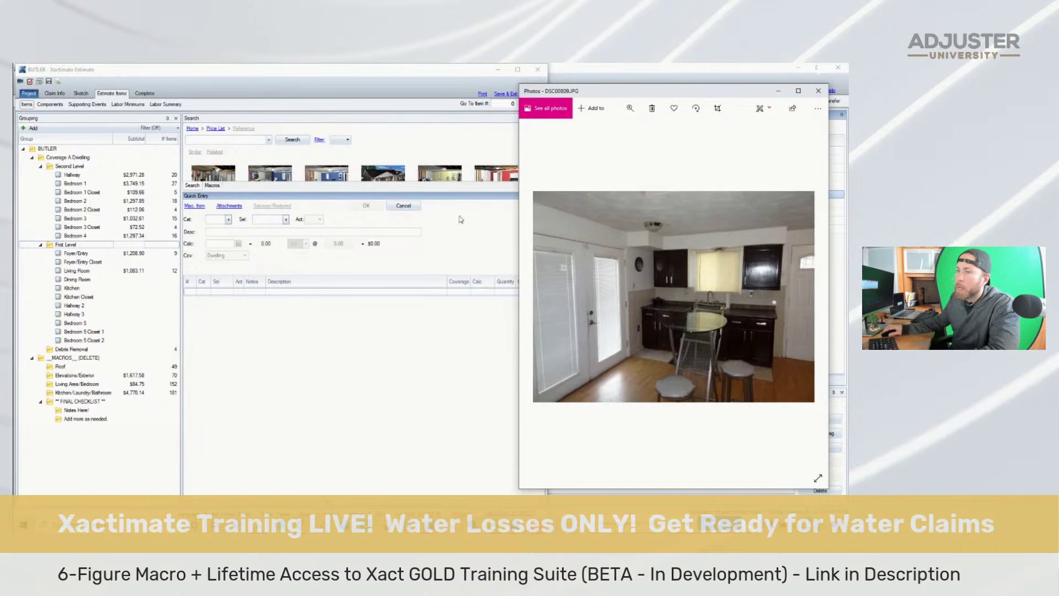
key("Right")
key("Right")
key("Right")
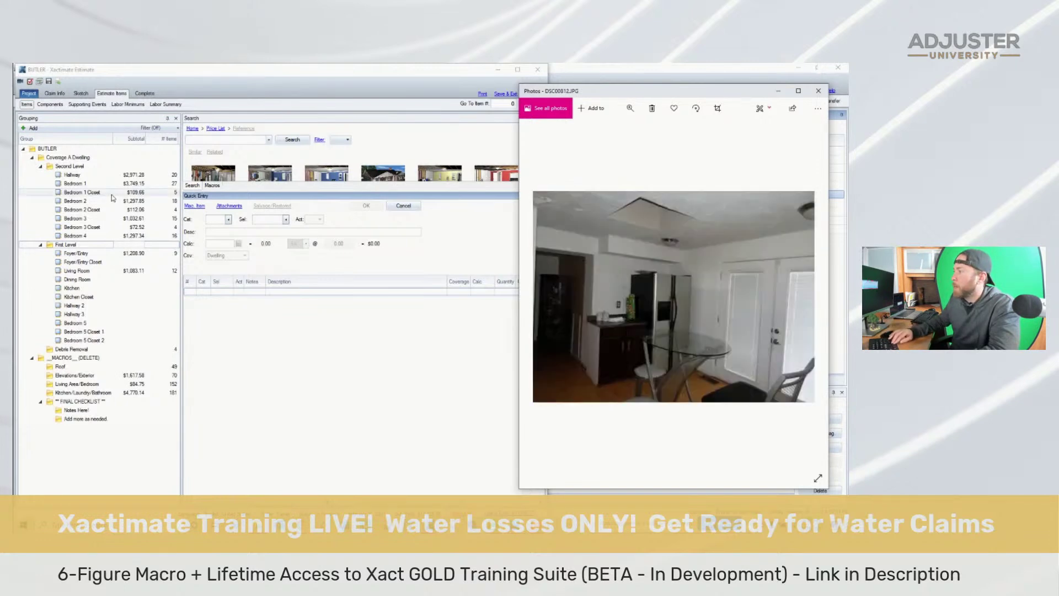
Examine the photos of the kitchen's damaged ceiling and its wood-look flooring
key("Right")
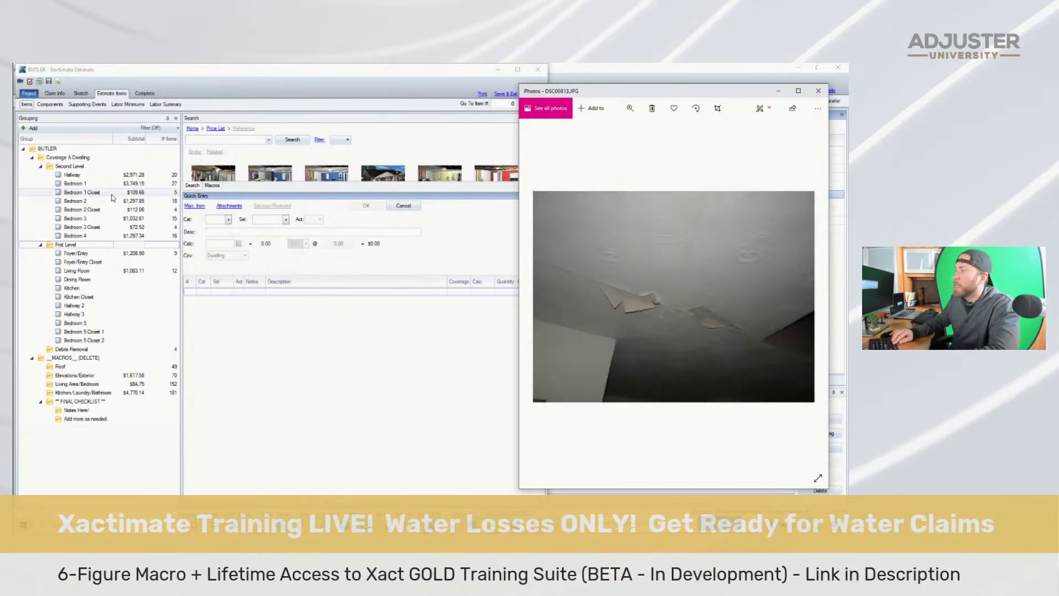
key("Right")
key("Right")
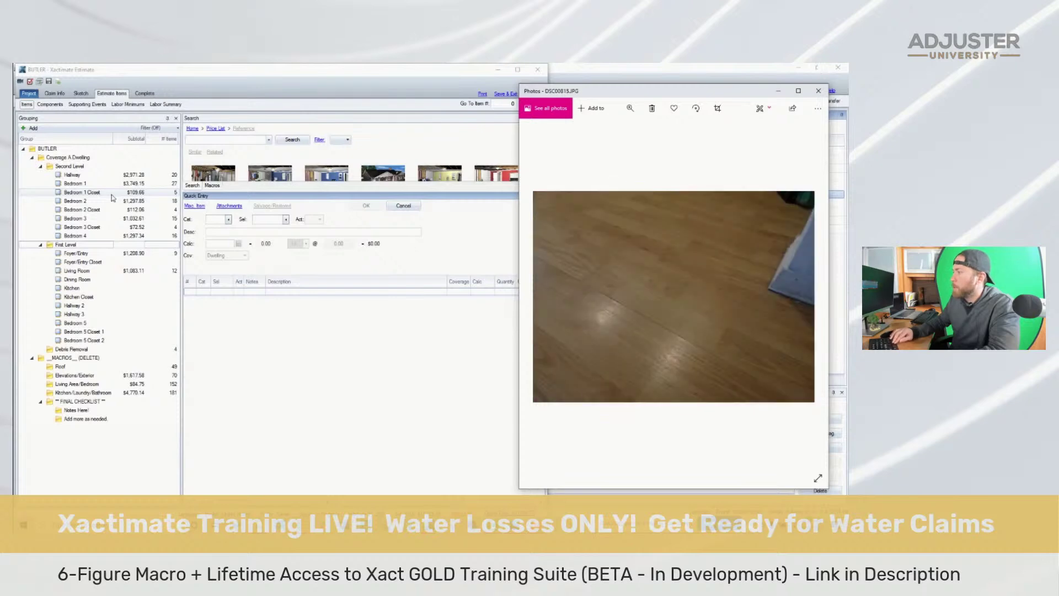
key("Left")
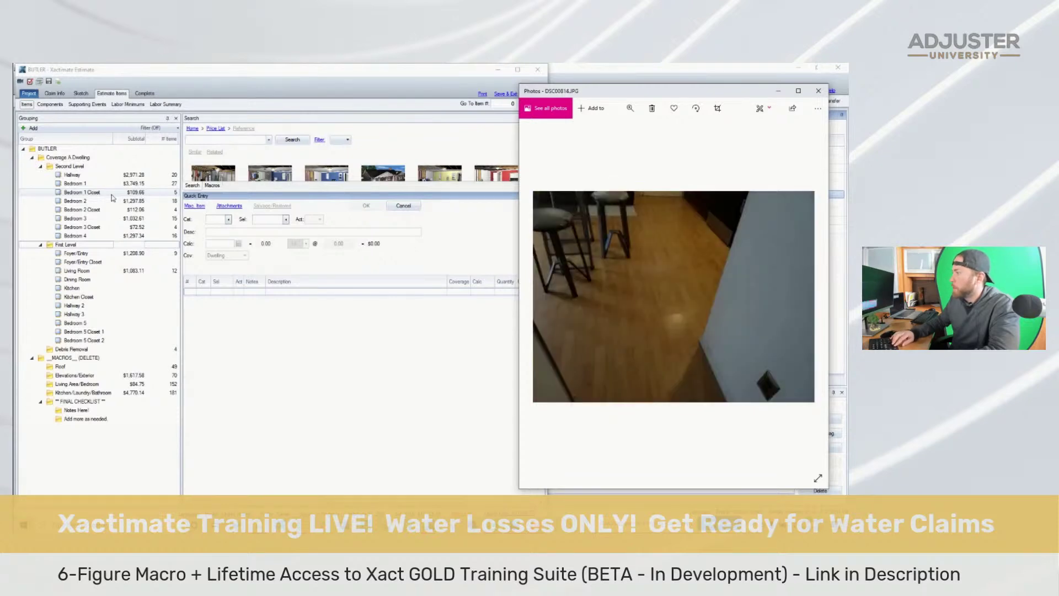
key("Right")
key("Left")
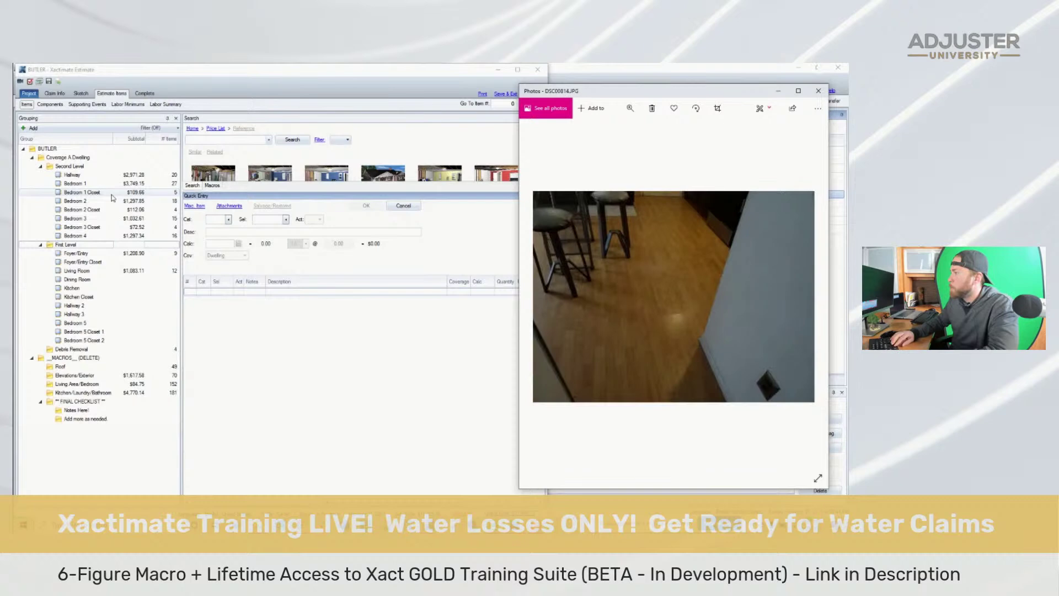
key("Right")
key("Right")
key("Left")
key("Left")
key("Left")
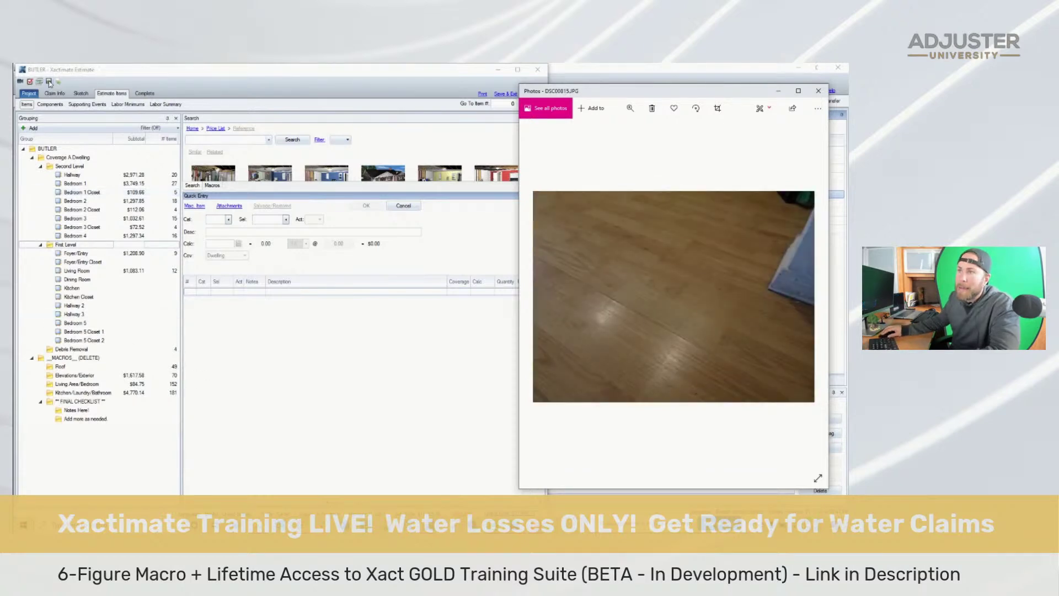
Save the estimate and copy all Kitchen/Laundry/Bathroom macro line items into the first-level Kitchen
left_click(49, 83)
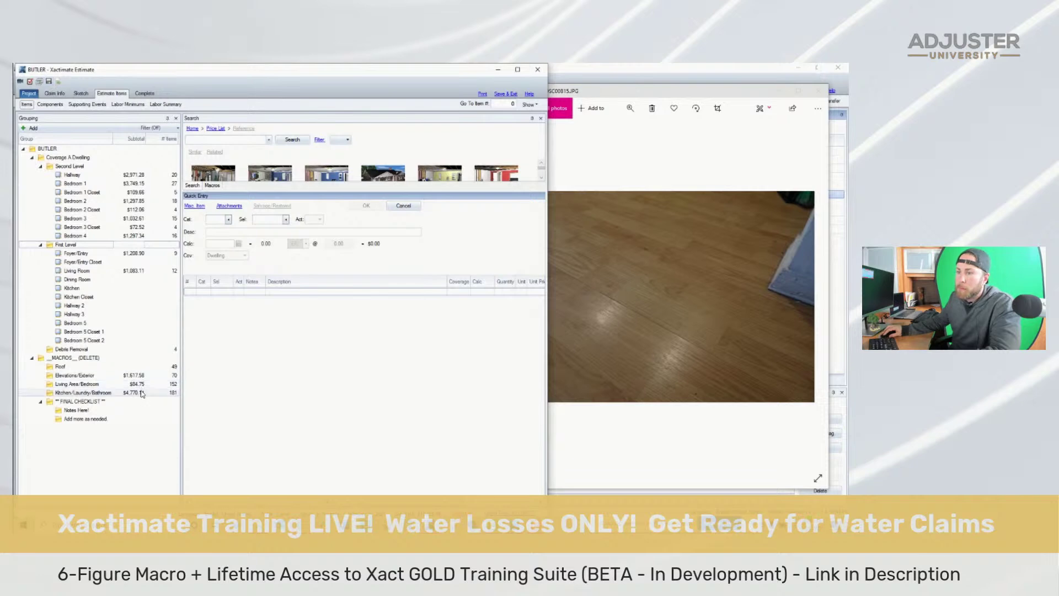
left_click_drag(209, 362, 216, 343)
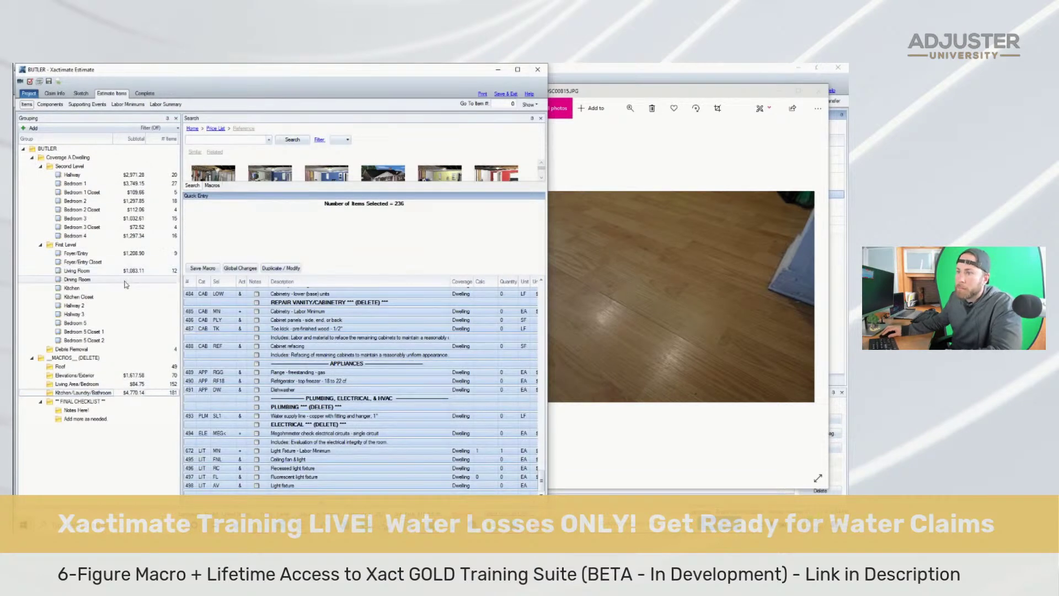
left_click(125, 291)
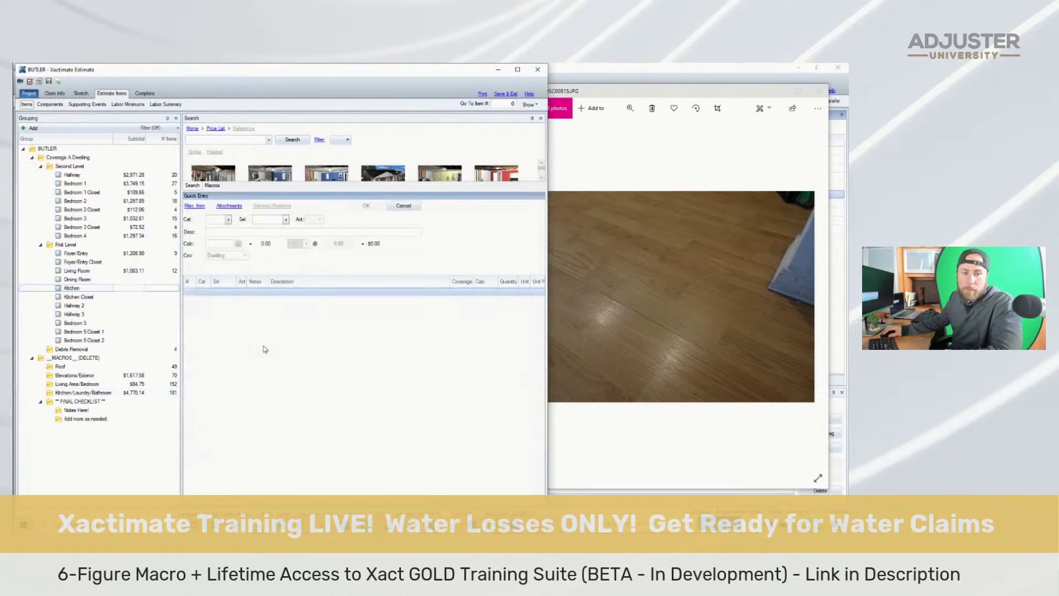
key("ctrl+v")
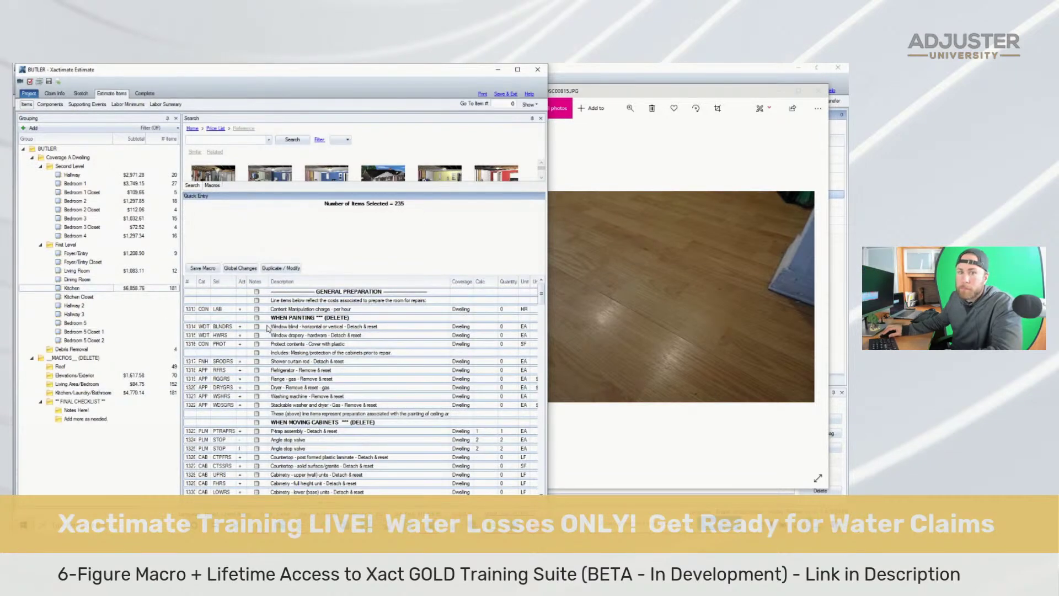
Check the kitchen photo and set the Kitchen's content manipulation charge to .5 hours
left_click(349, 314)
left_click(611, 296)
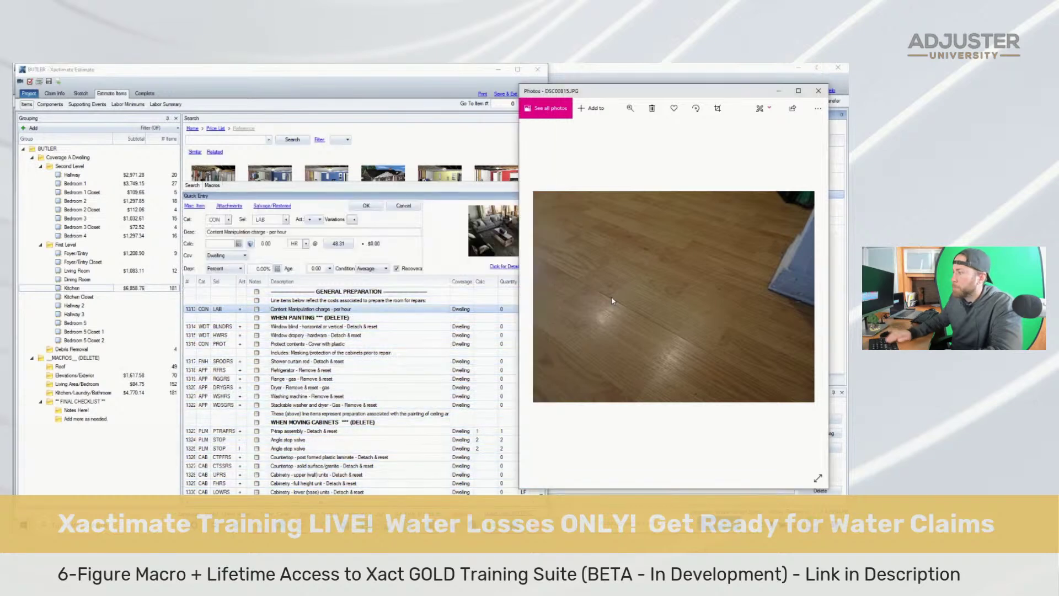
scroll(611, 296, "up", 3)
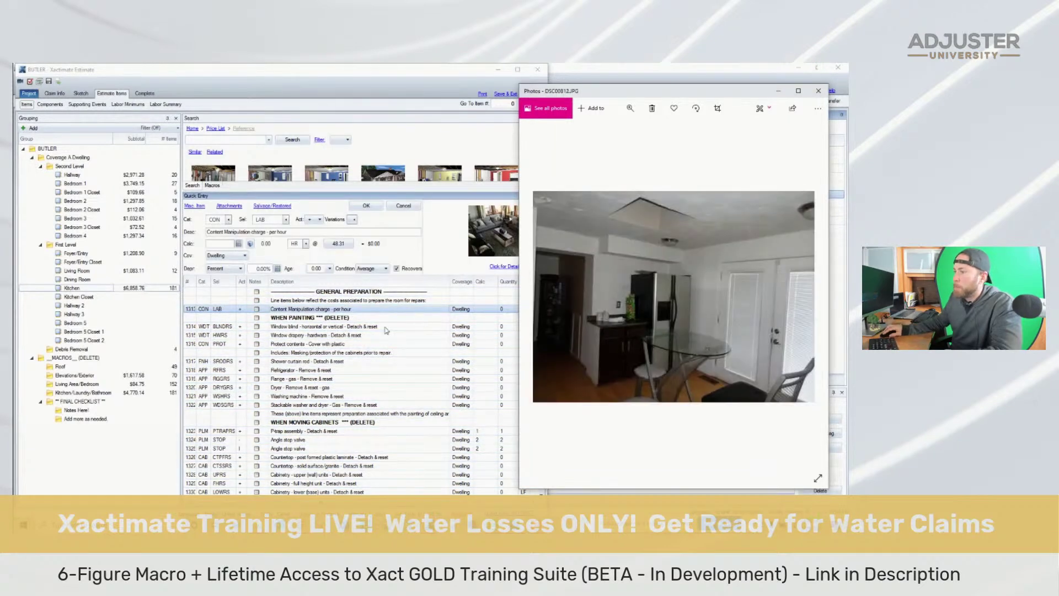
left_click(362, 322)
left_click(479, 309)
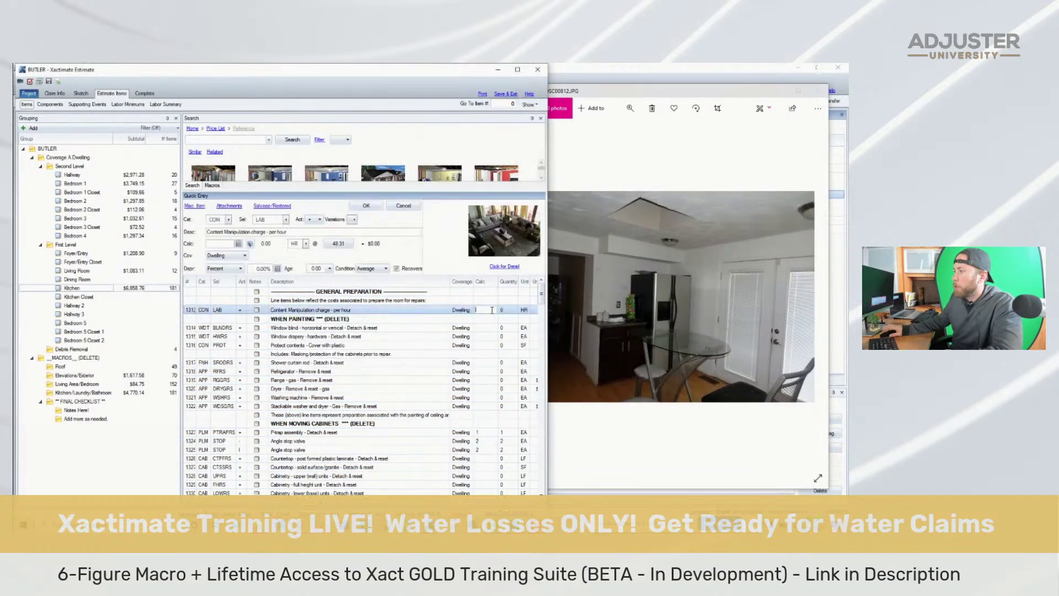
type("5")
key("Return")
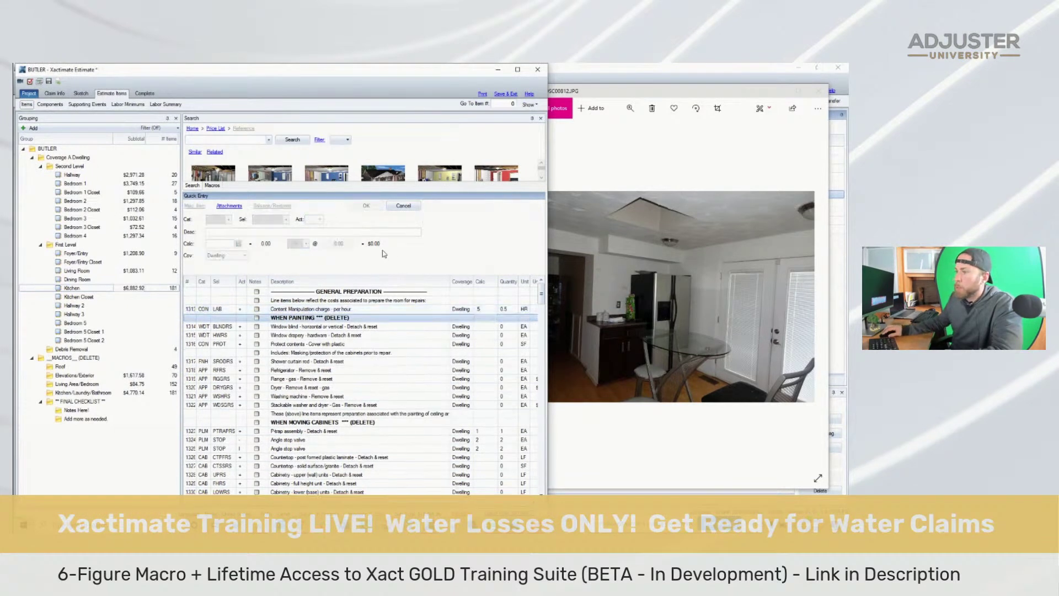
Examine the kitchen photos up close for the range, microwave, cabinets and ceiling light
left_click(665, 278)
key("Left")
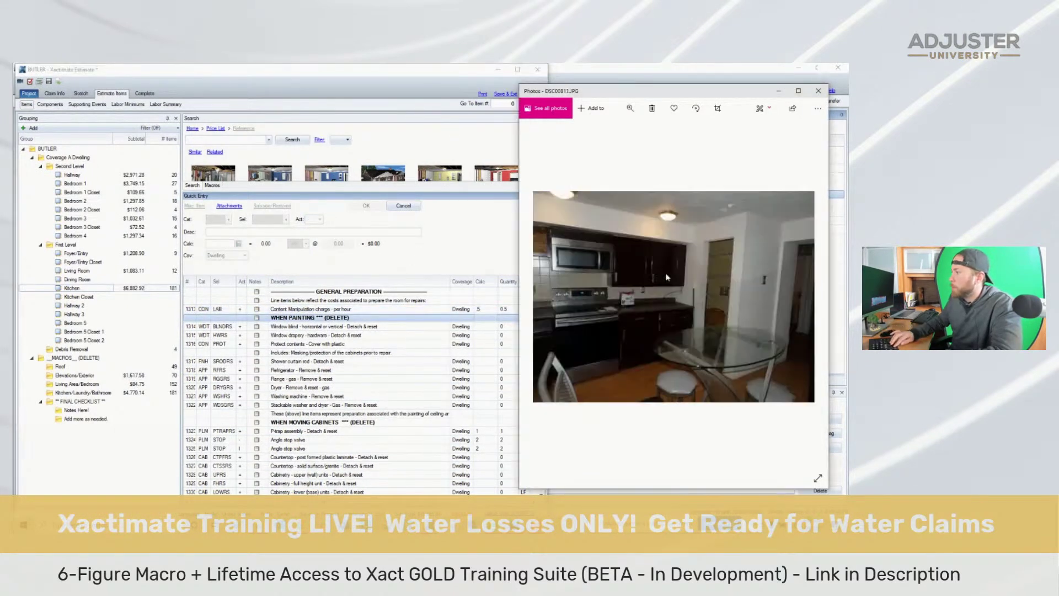
key("Left")
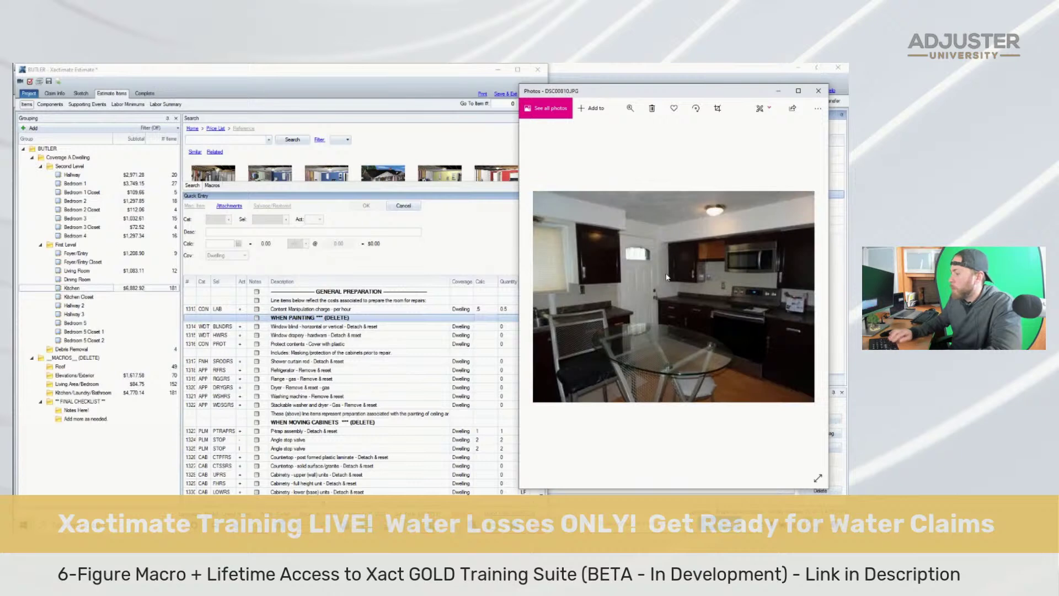
left_click(365, 319)
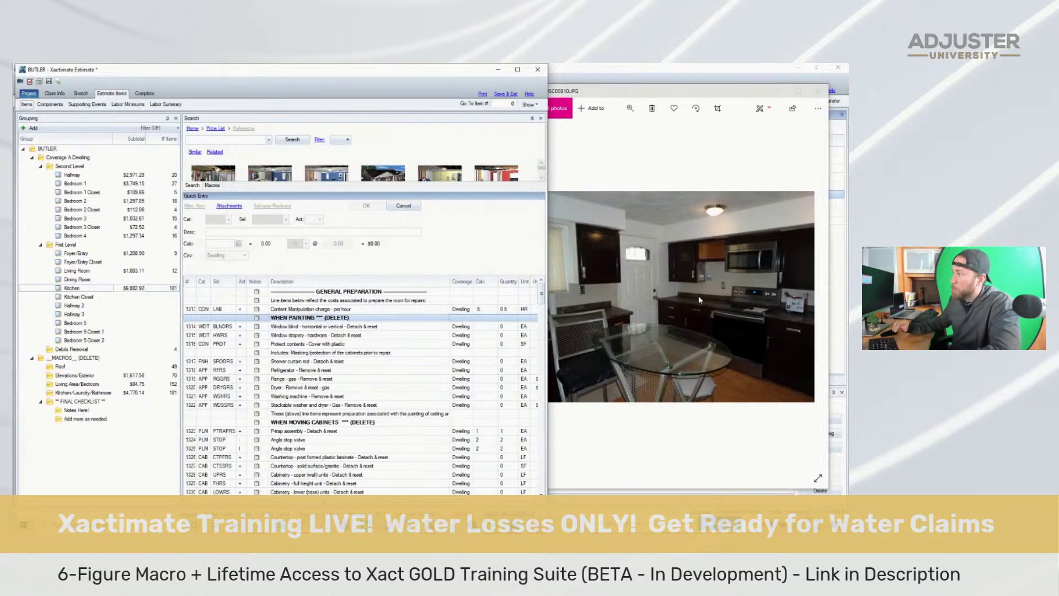
left_click(779, 331)
scroll(777, 326, "up", 5)
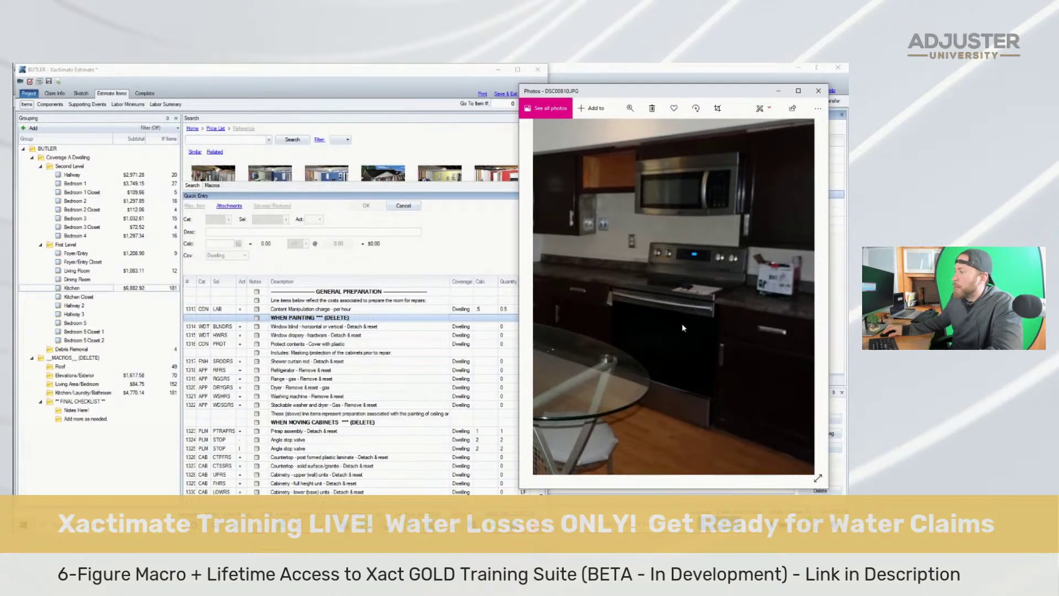
scroll(684, 188, "down", 2)
scroll(646, 139, "up", 2)
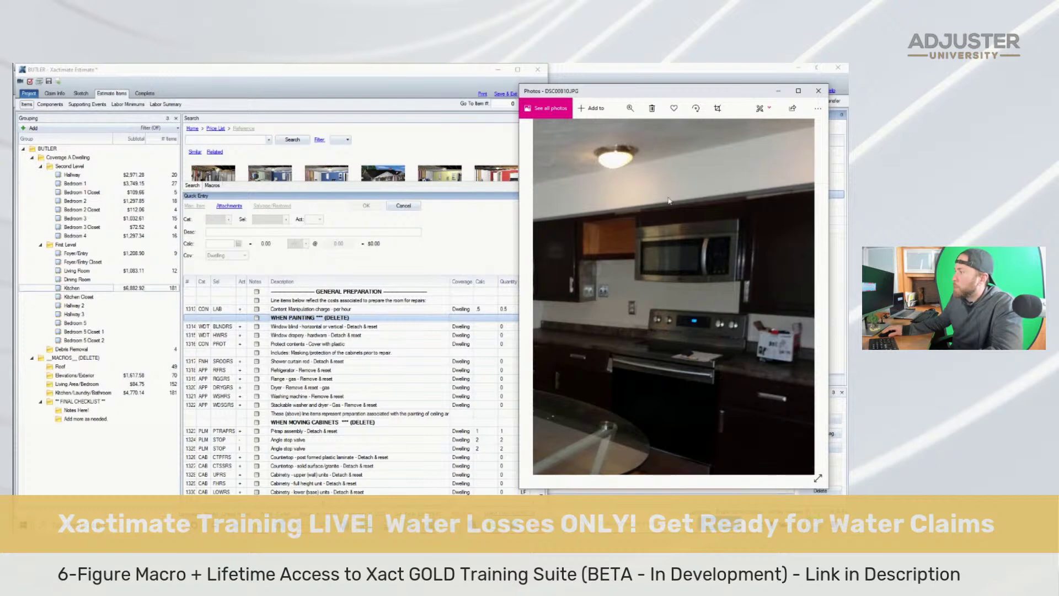
left_click_drag(764, 305, 741, 293)
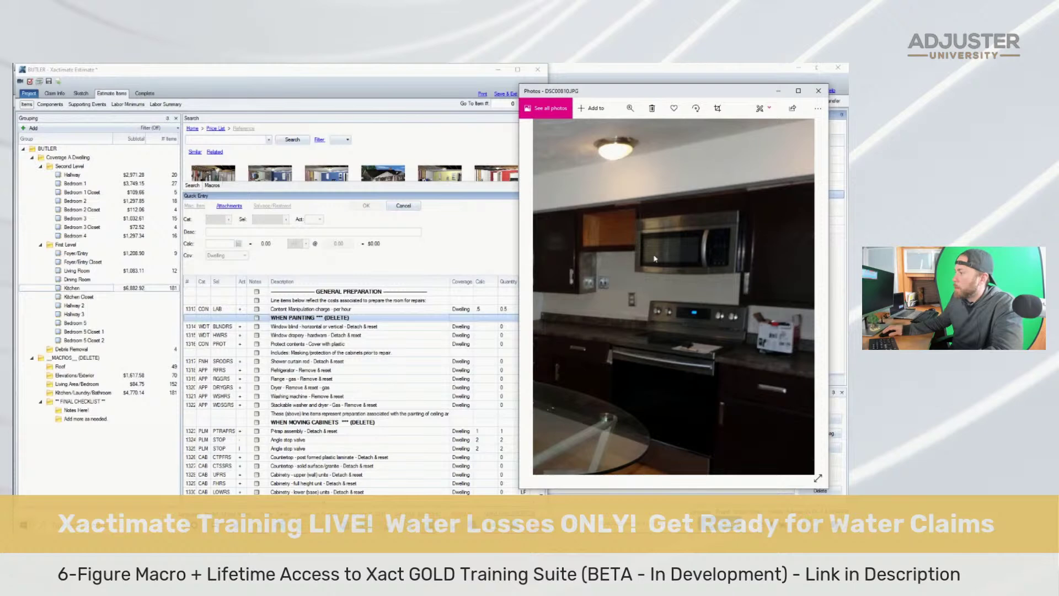
scroll(653, 380, "down", 3)
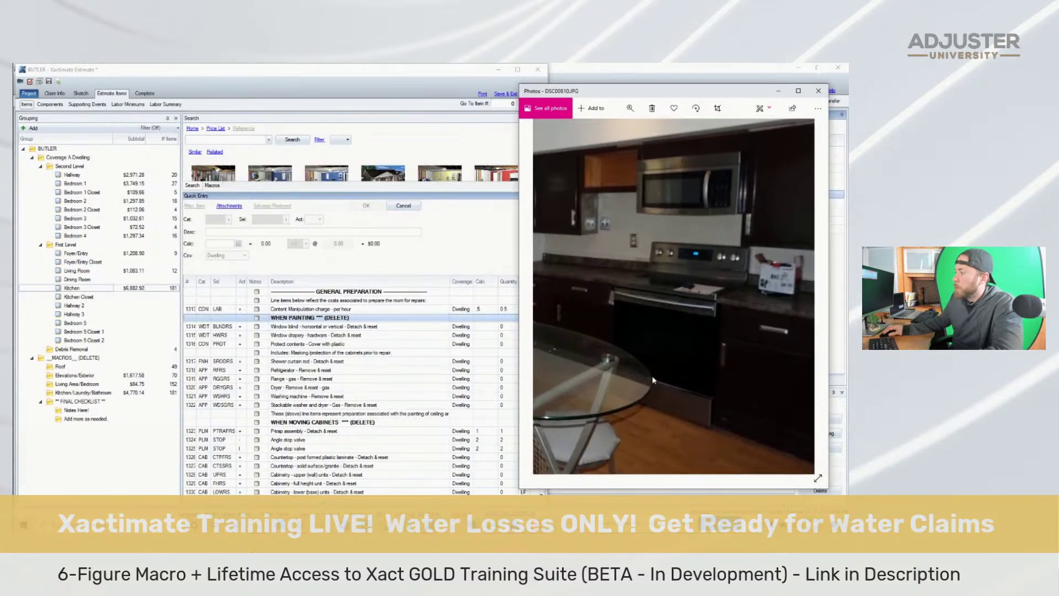
Compare the Kitchen's painting preparation items with the photos of the windows, patio doors and refrigerator
left_click(303, 320)
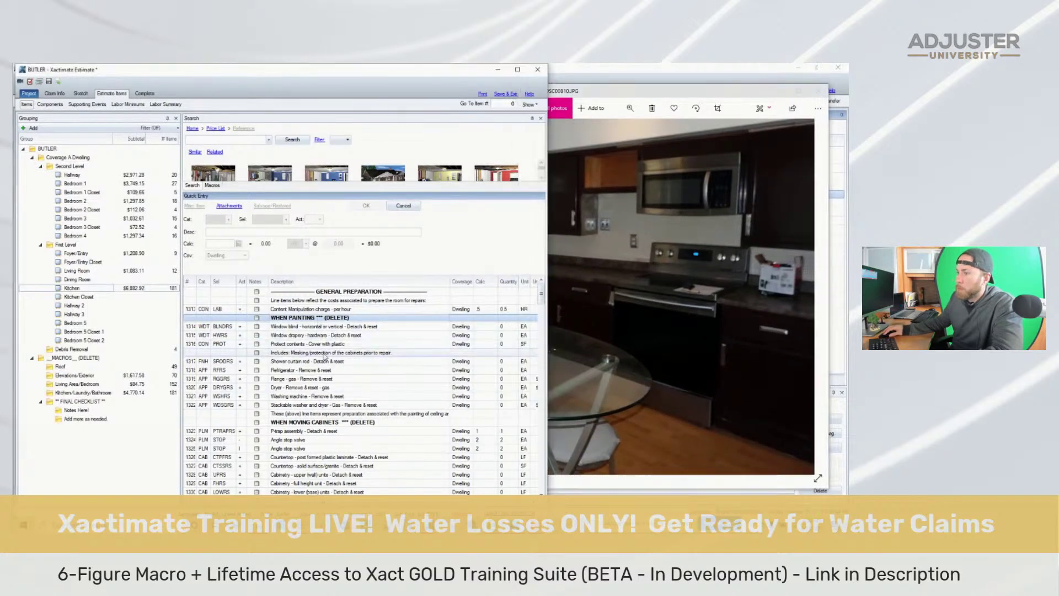
left_click(582, 345)
key("Left")
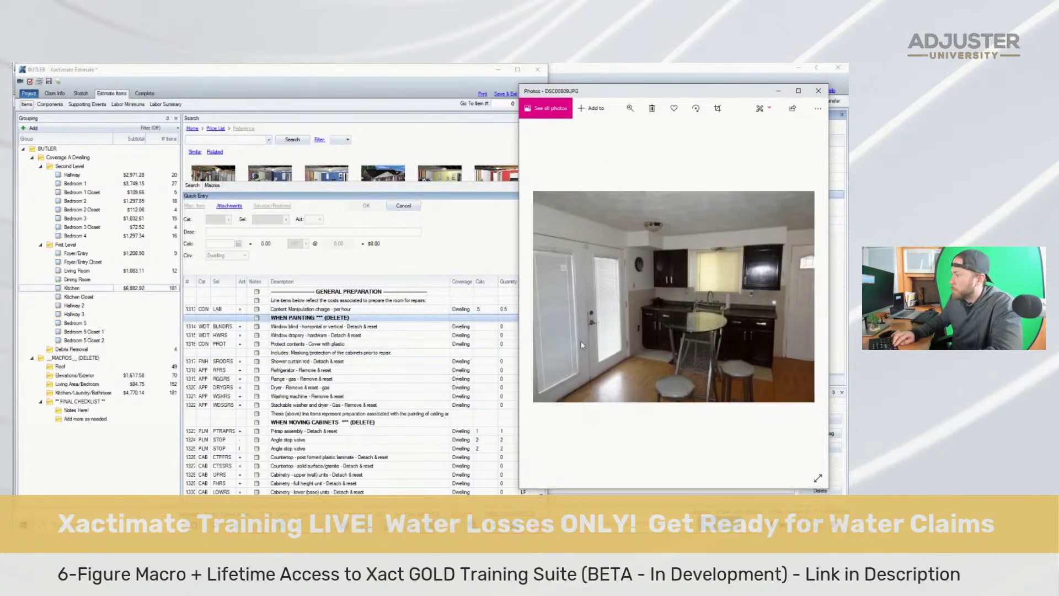
key("Left")
key("Left")
key("Left")
key("Right")
key("Right")
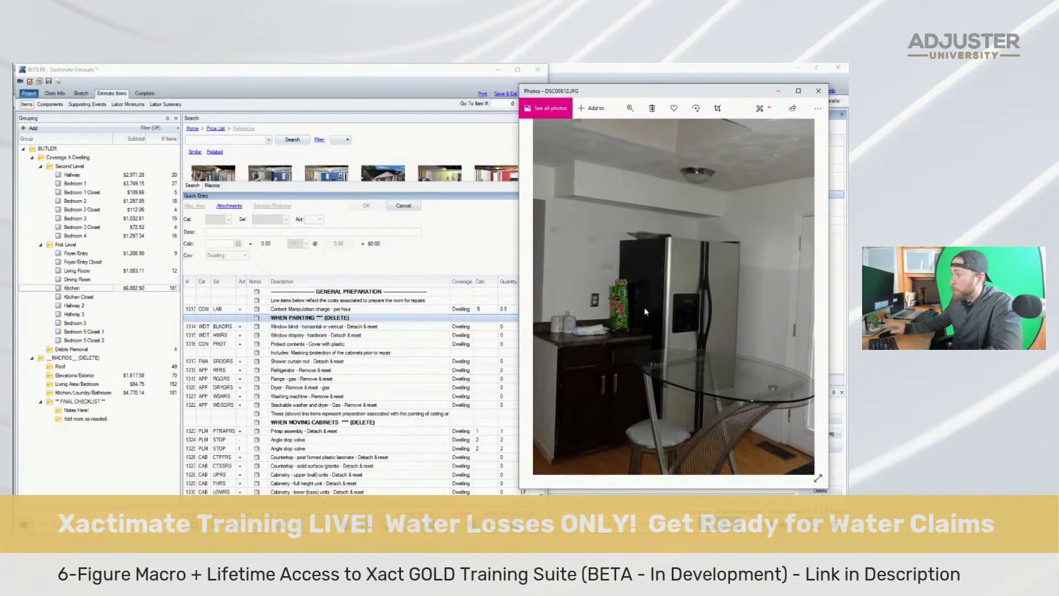
Delete the Kitchen's When Painting header and the items below it through the shower curtain rod detach and reset
left_click(339, 318)
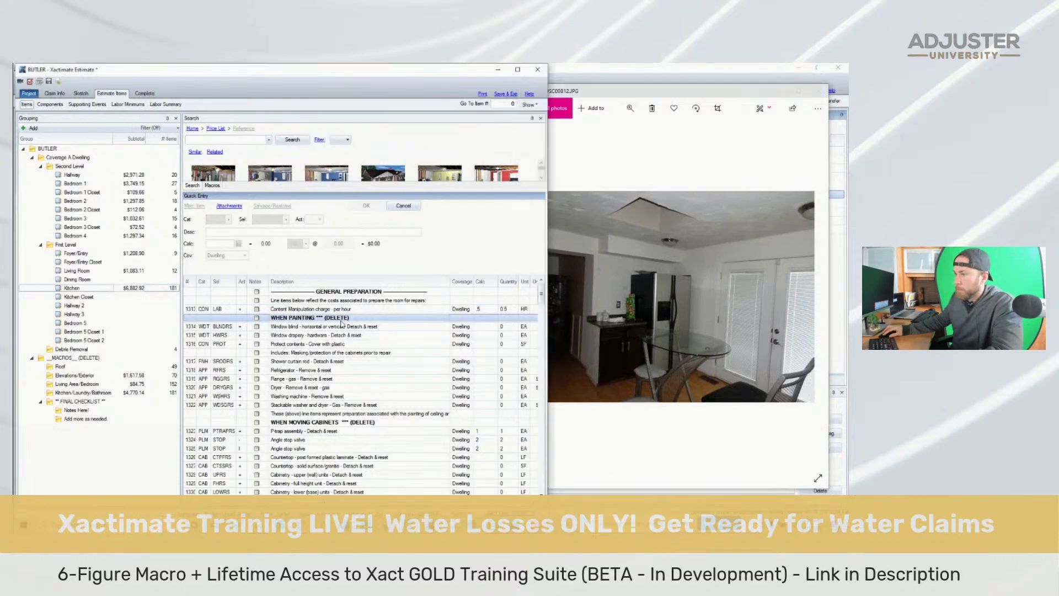
left_click(335, 361, "shift")
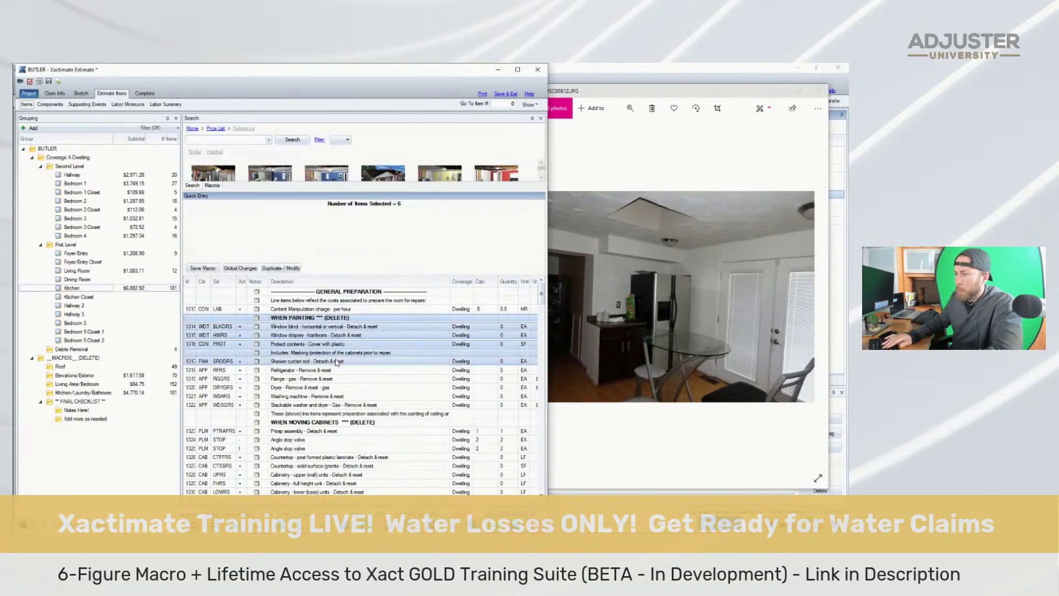
key("Delete")
Inspect the range photo, save the estimate, and change the Kitchen's gas range item to Range - electric - Remove & reset (RGRS), quantity 1
left_click(557, 333)
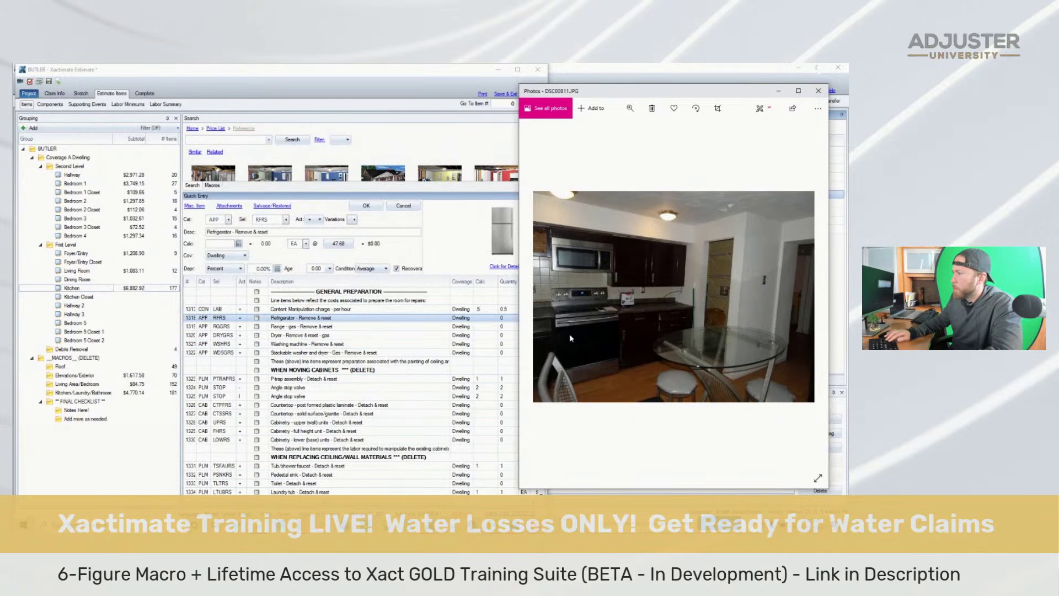
scroll(568, 309, "up", 5)
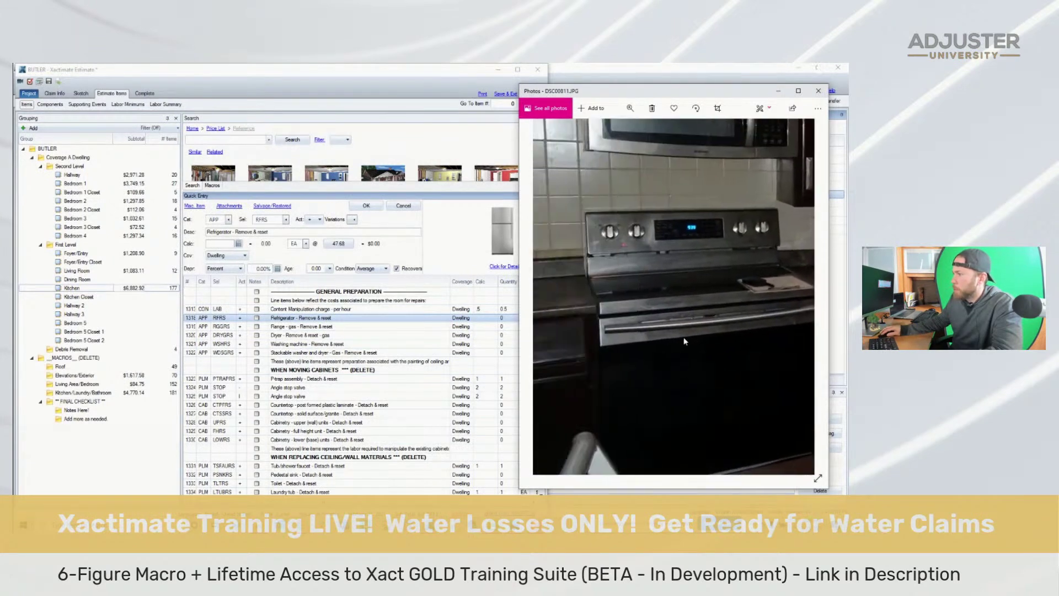
left_click_drag(684, 341, 695, 341)
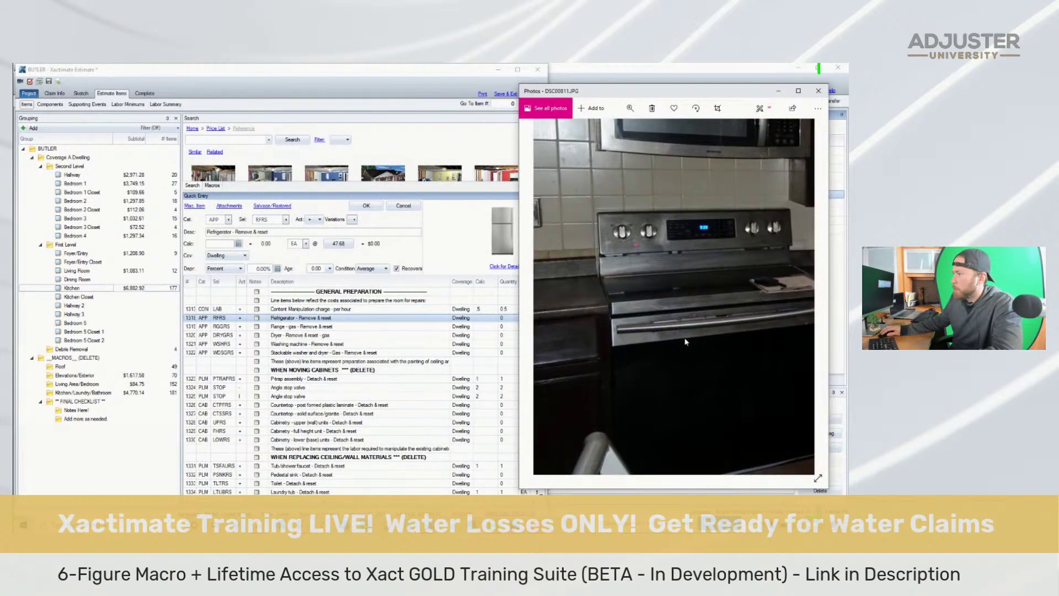
left_click(188, 326)
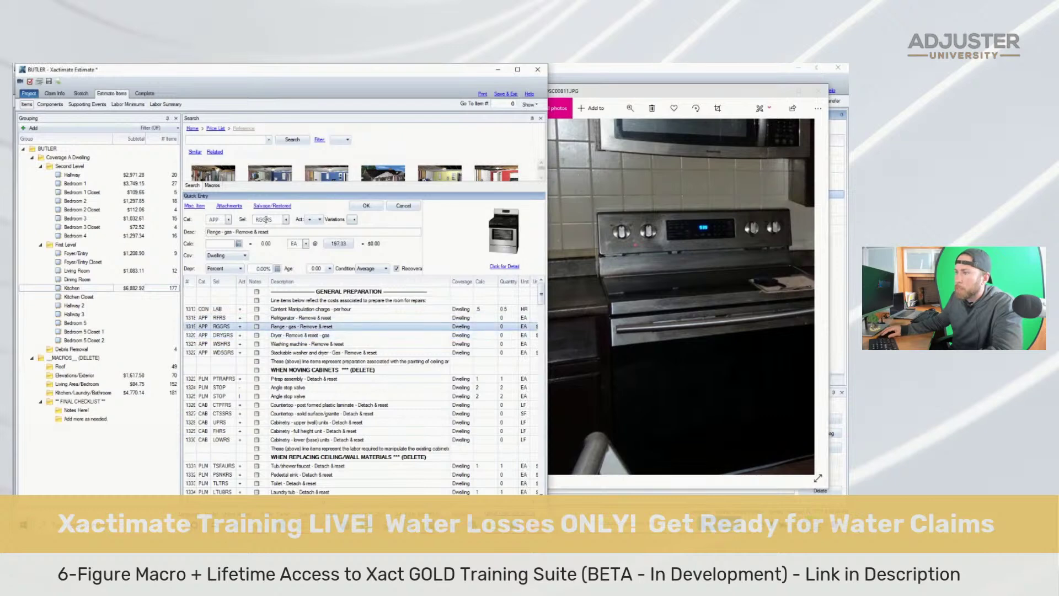
left_click(50, 81)
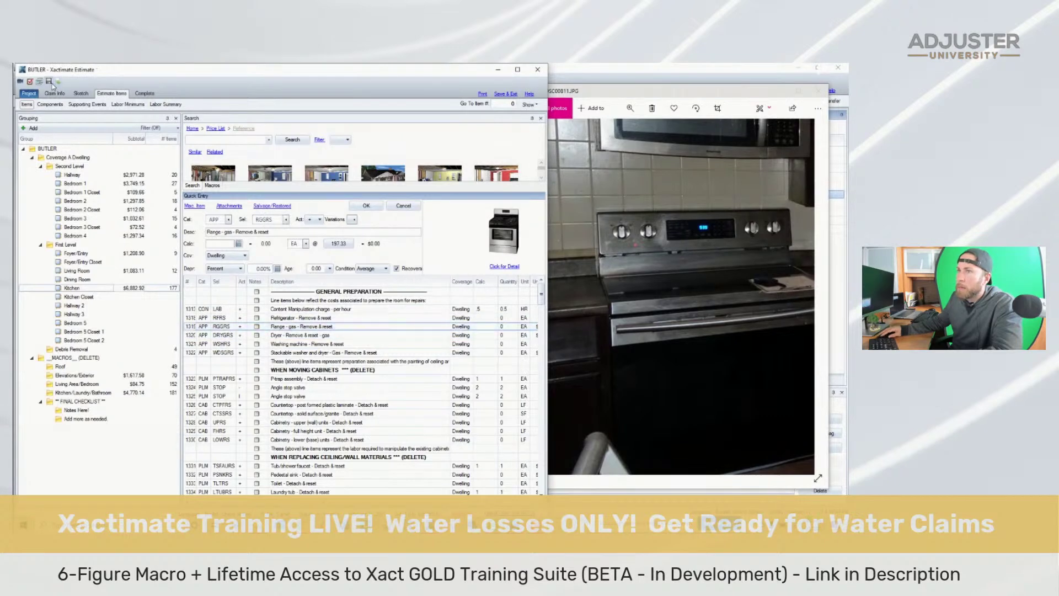
left_click(284, 219)
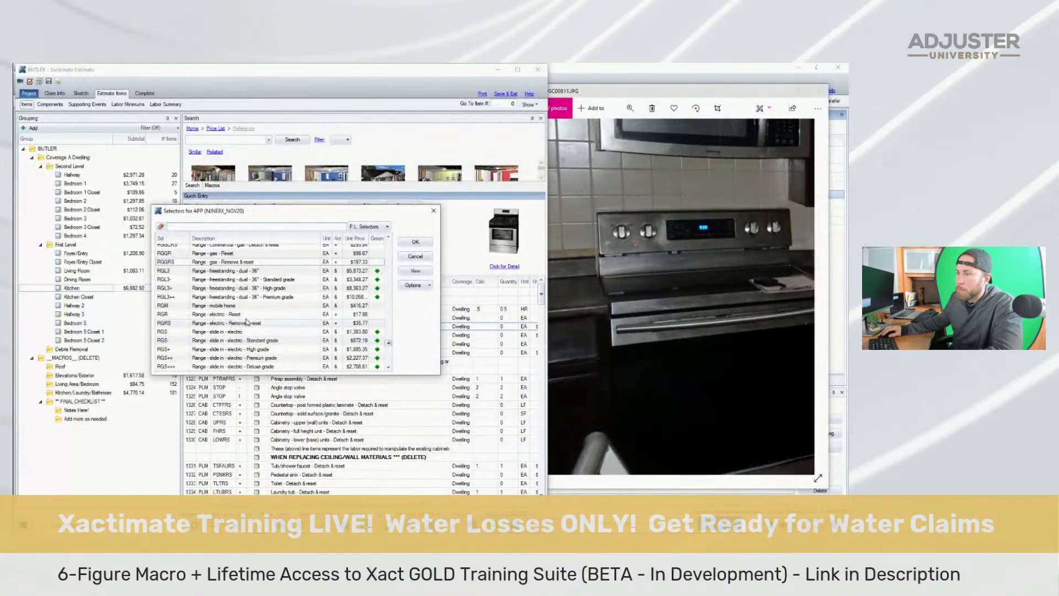
double_click(246, 323)
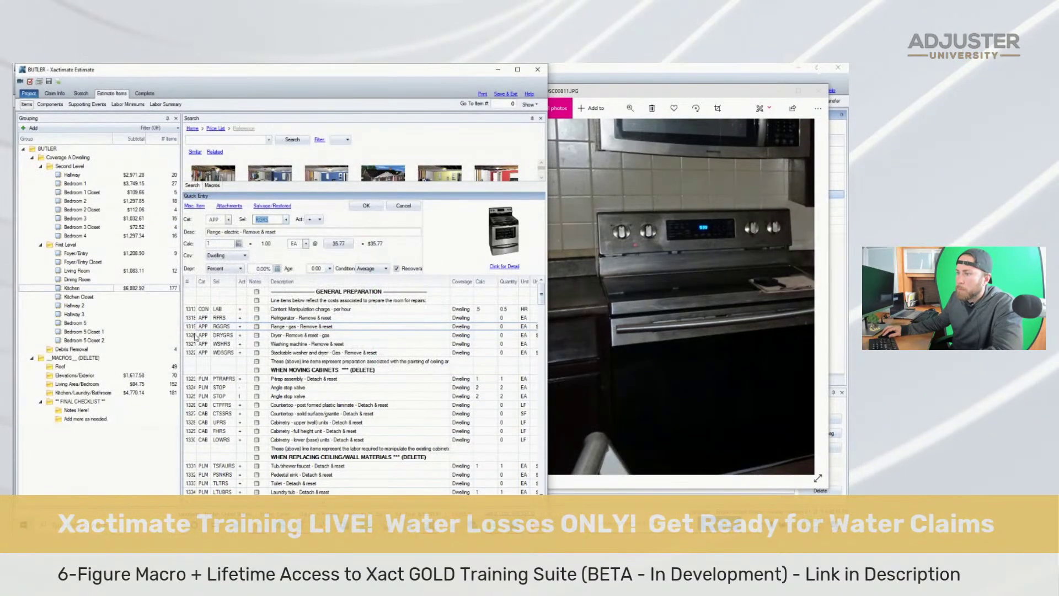
left_click(195, 335)
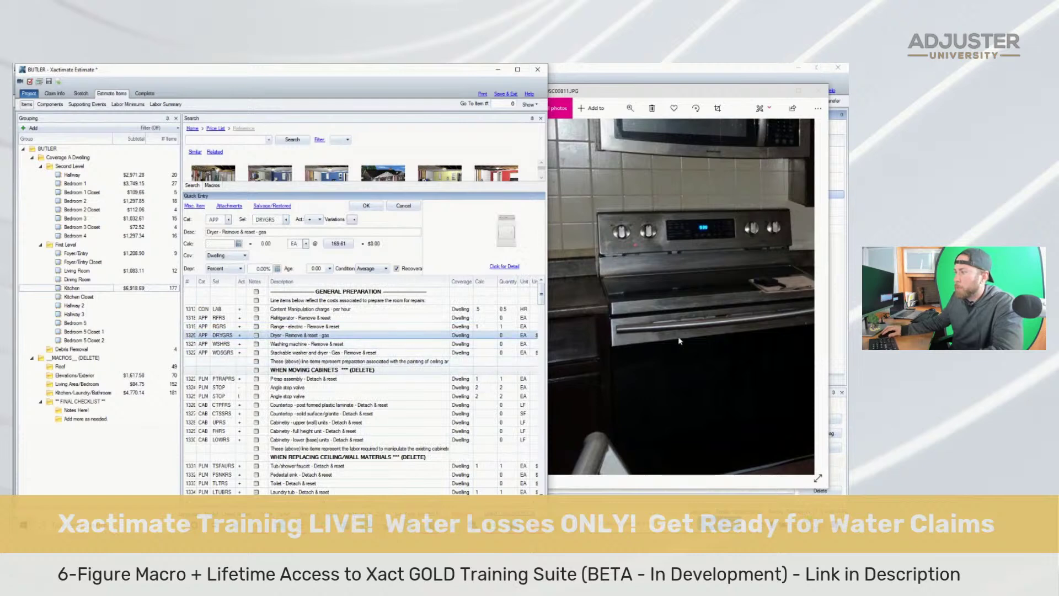
Delete the Kitchen's General Preparation lines from the gas dryer remove & reset through the Final Cleaning header
left_click(682, 318)
scroll(683, 307, "down", 1)
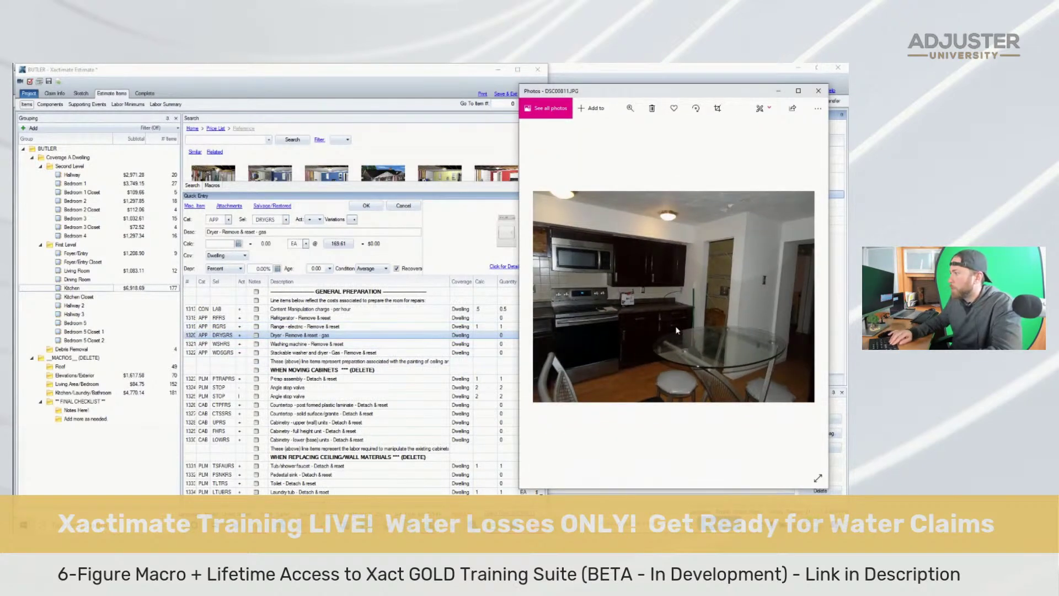
scroll(677, 330, "down", 1)
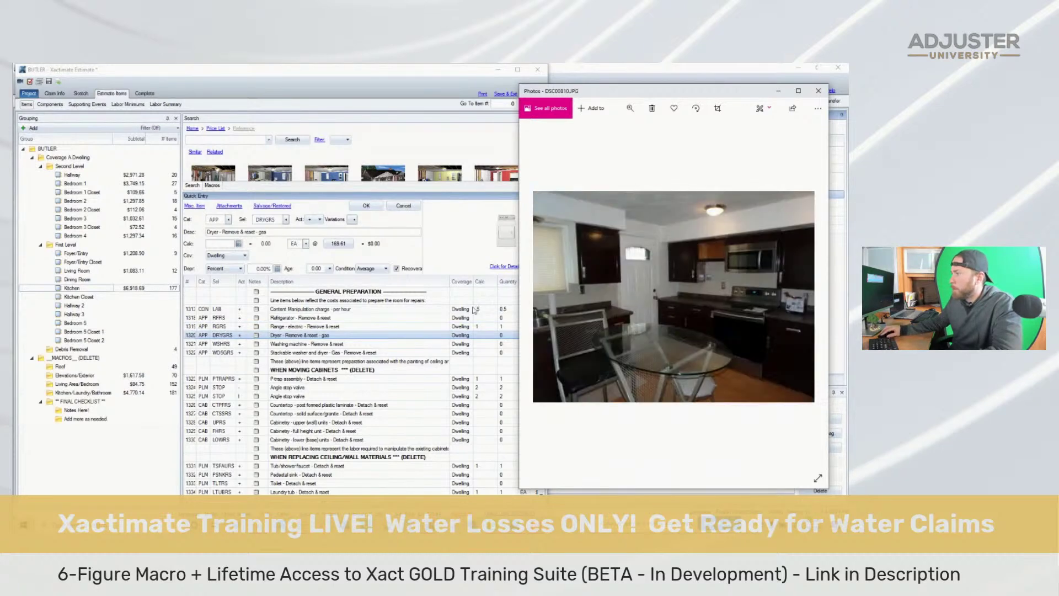
left_click(223, 370)
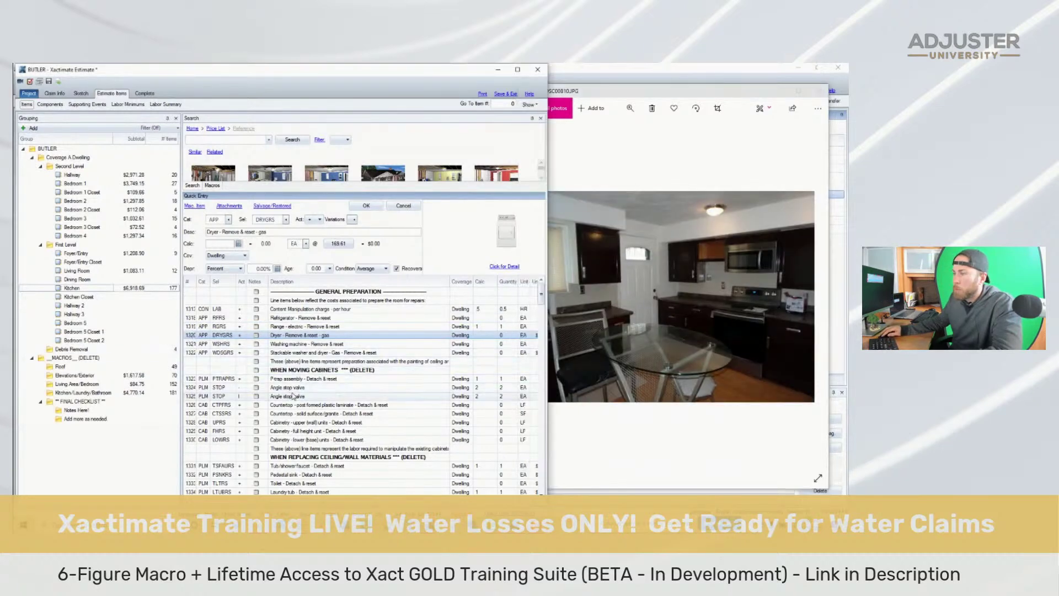
scroll(293, 396, "down", 2)
scroll(314, 396, "down", 2)
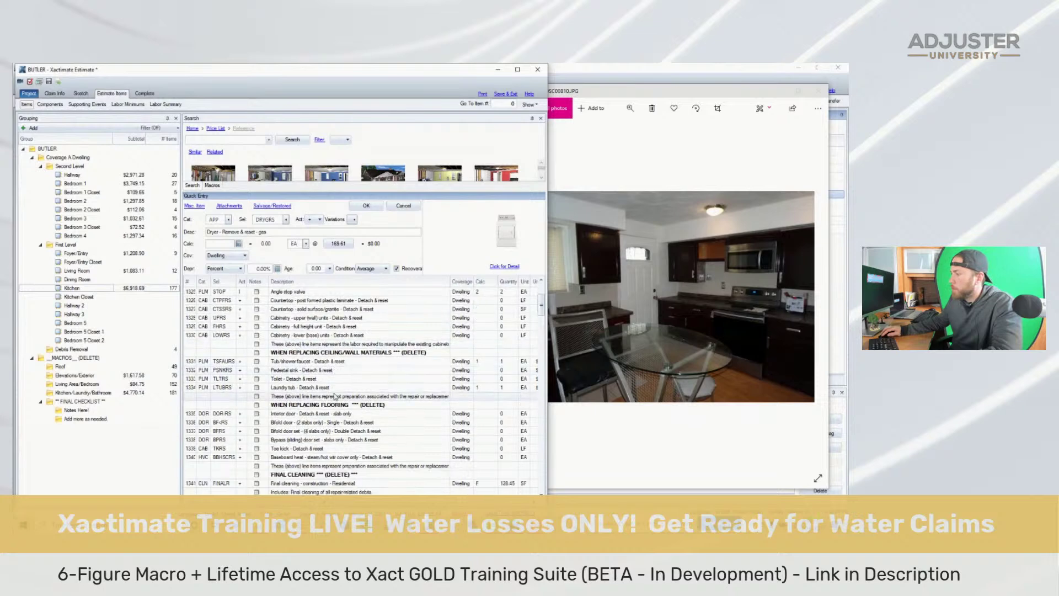
scroll(335, 396, "down", 2)
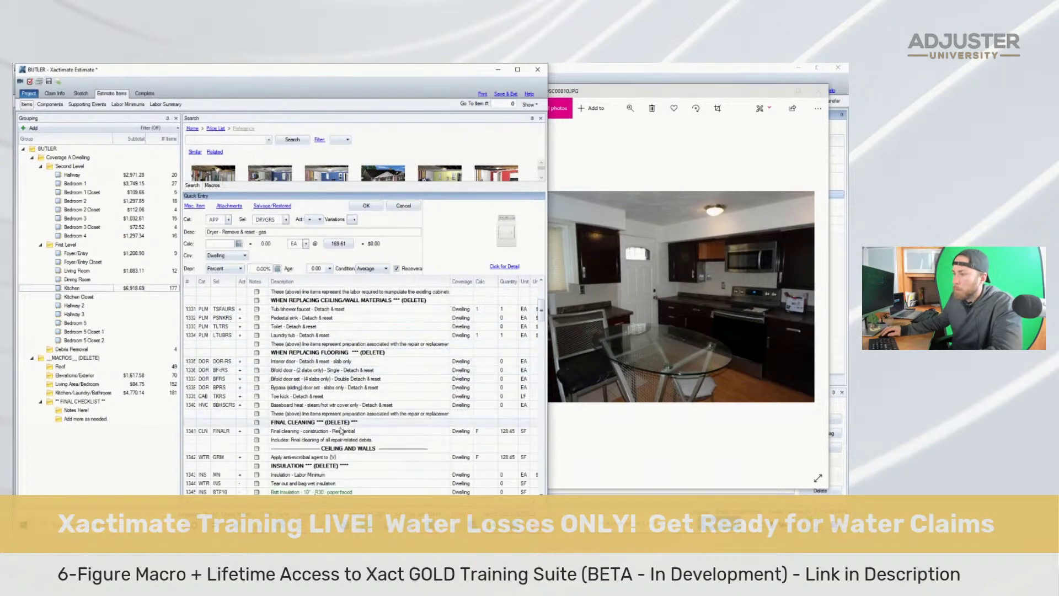
left_click(341, 422, "shift")
key("Delete")
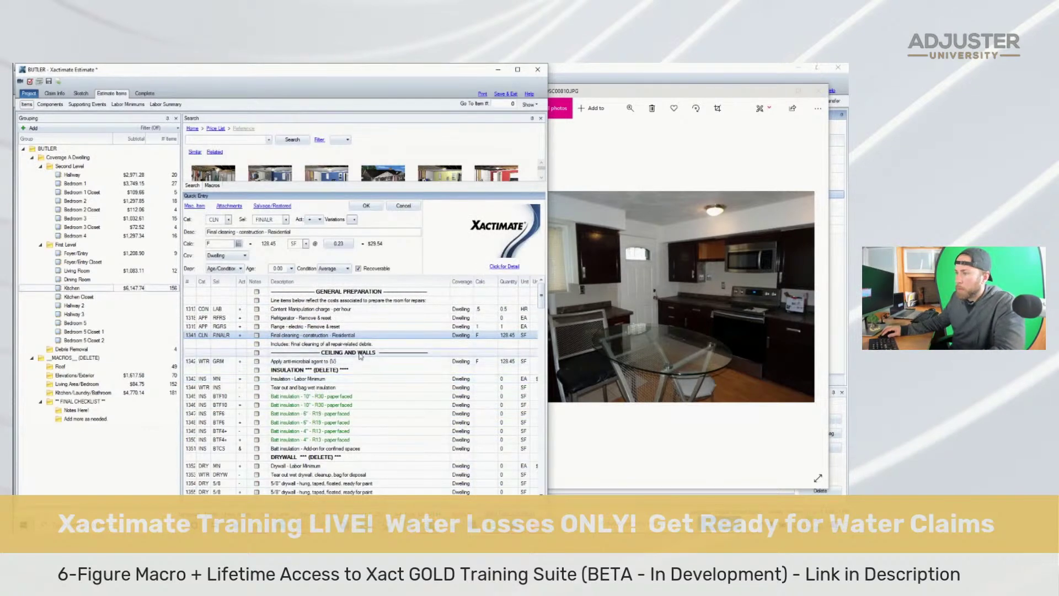
Examine the kitchen photos of the torn ceiling and the floor to judge the area needing anti-microbial treatment
left_click(331, 352)
left_click(667, 339)
key("Right")
key("Right")
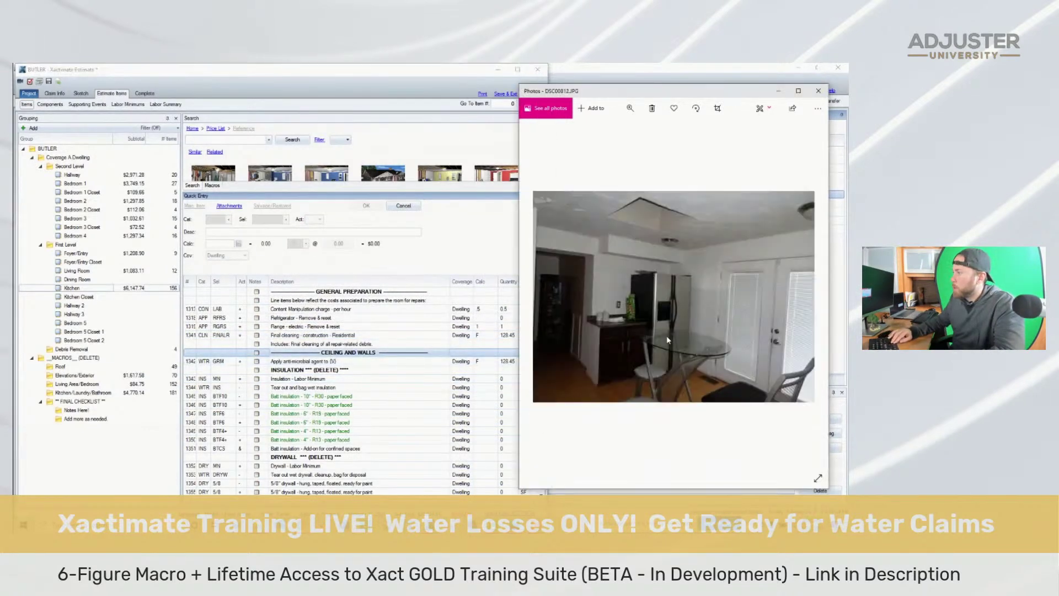
key("Right")
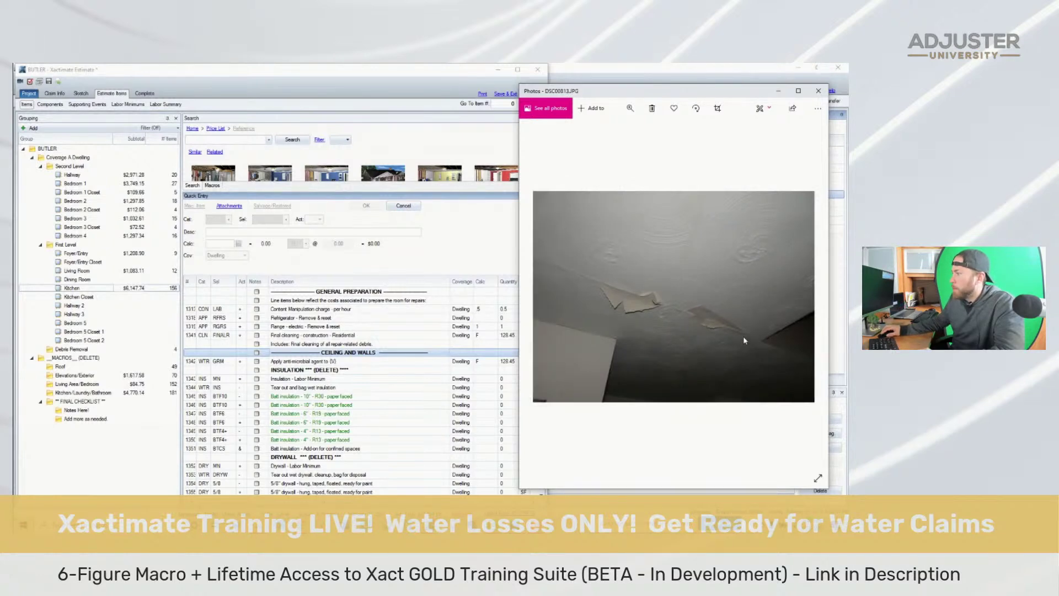
key("Right")
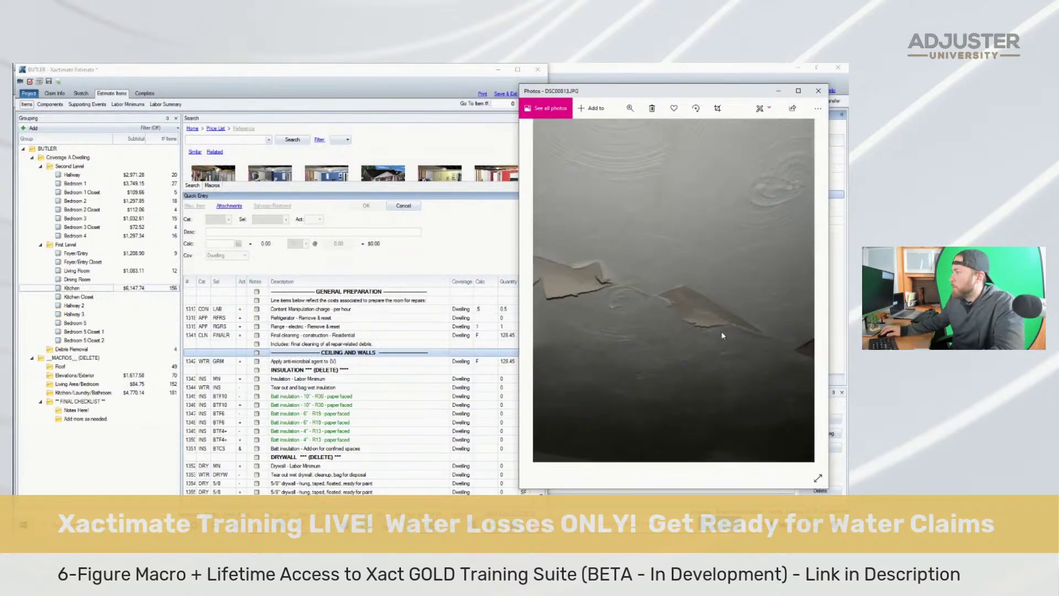
key("Left")
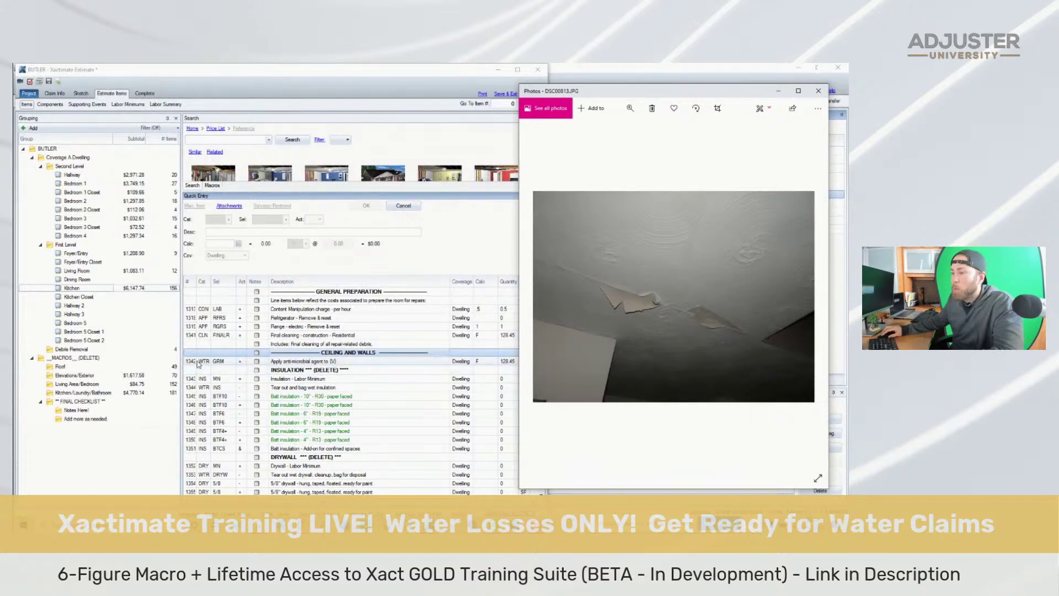
left_click(479, 361)
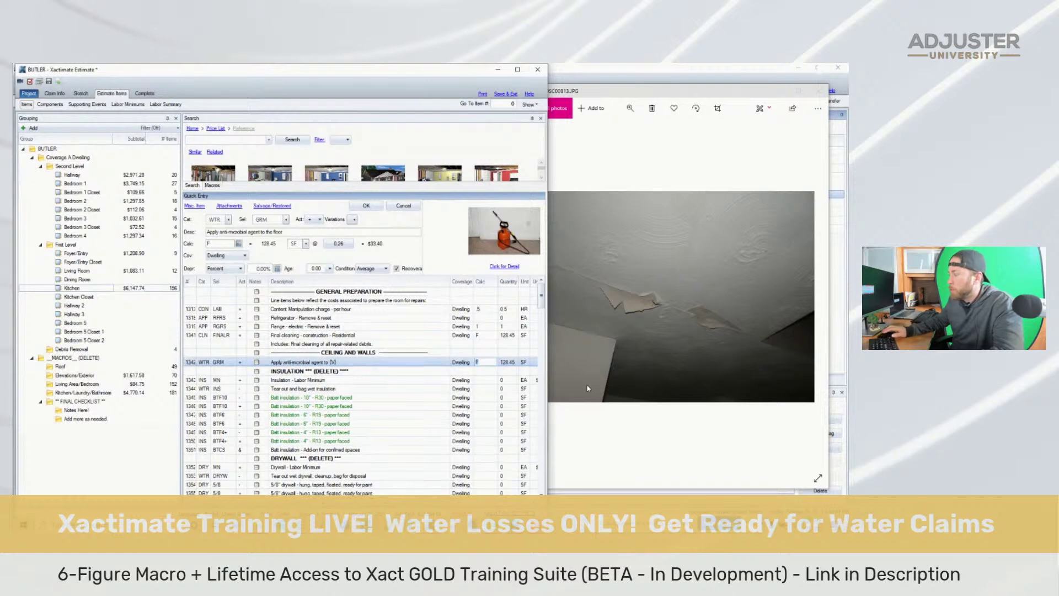
left_click(709, 269)
key("Right")
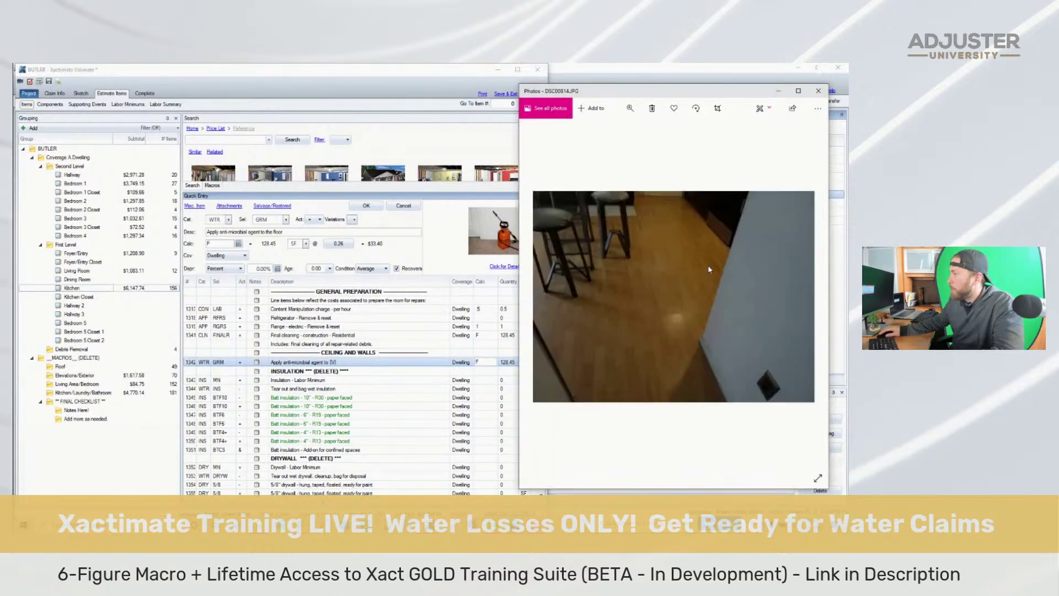
scroll(708, 270, "up", 1)
scroll(709, 271, "down", 1)
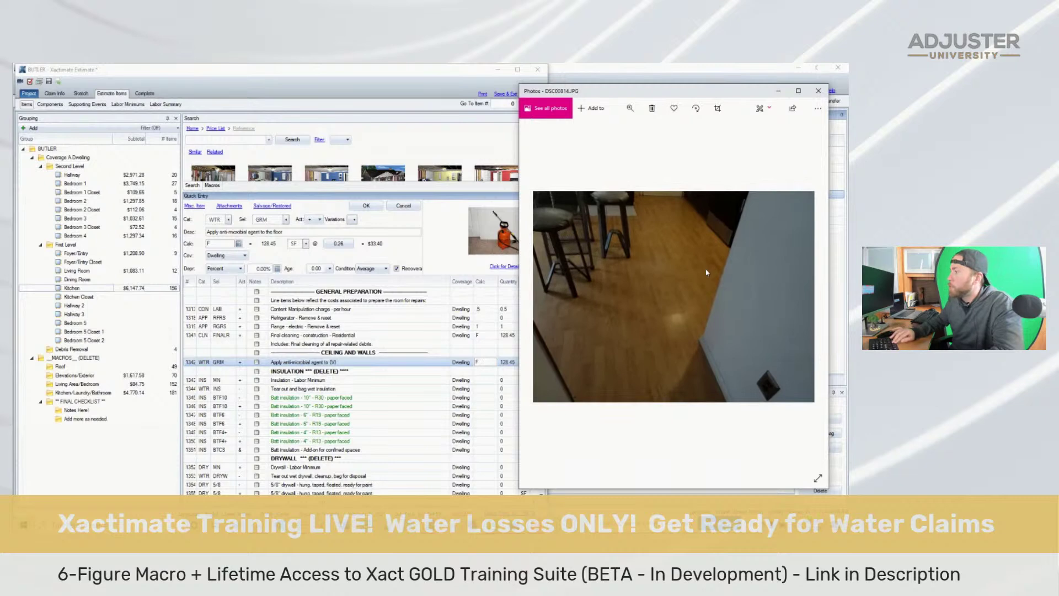
key("Right")
key("Right")
key("Left")
key("Left")
key("Left")
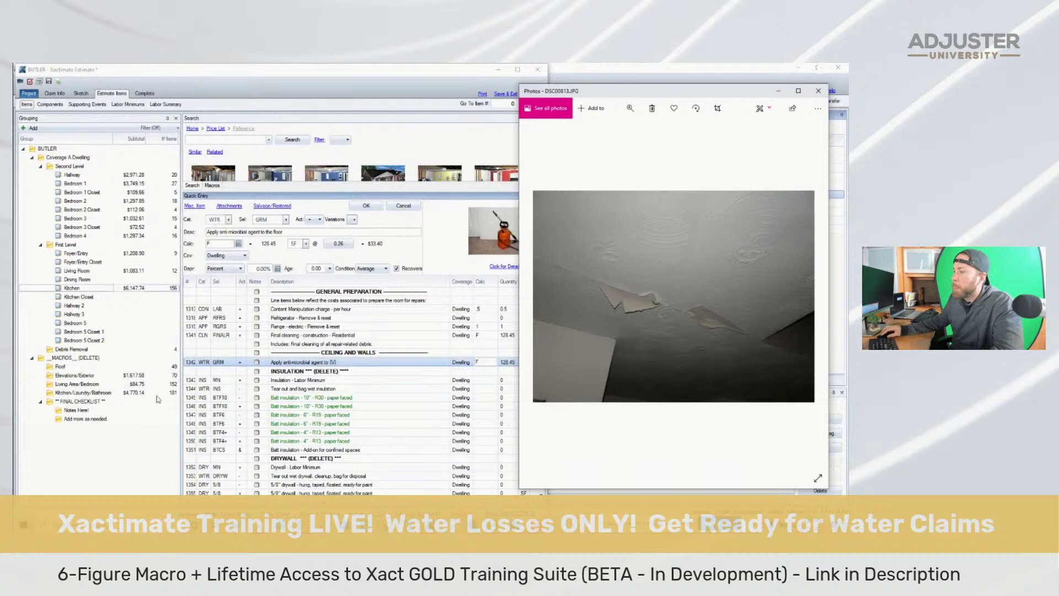
Set the quantity of the Kitchen's anti-microbial agent item under Ceiling and Walls to 8 SF
left_click(186, 366)
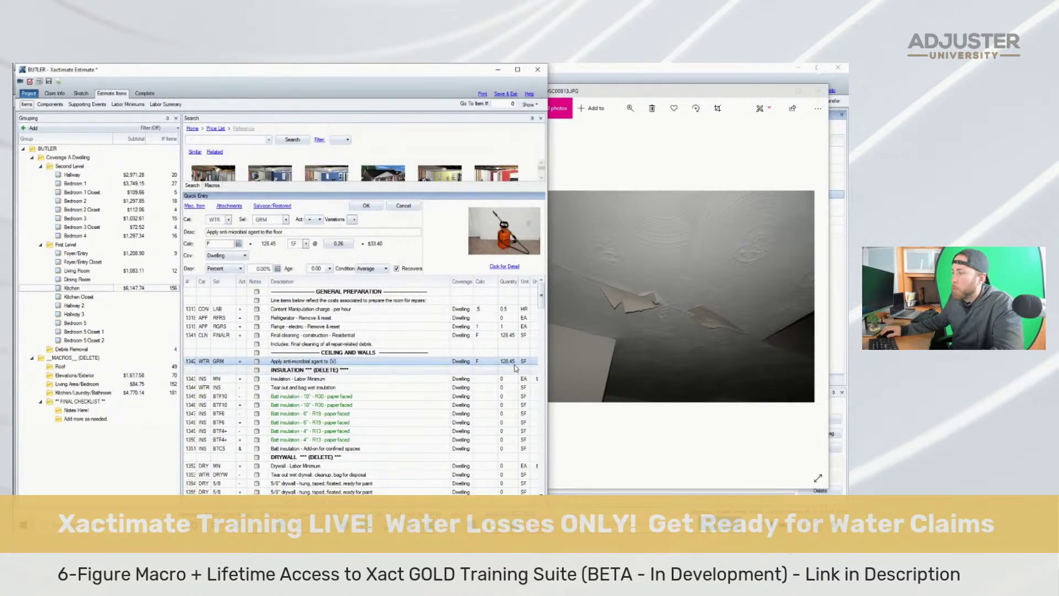
left_click(490, 361)
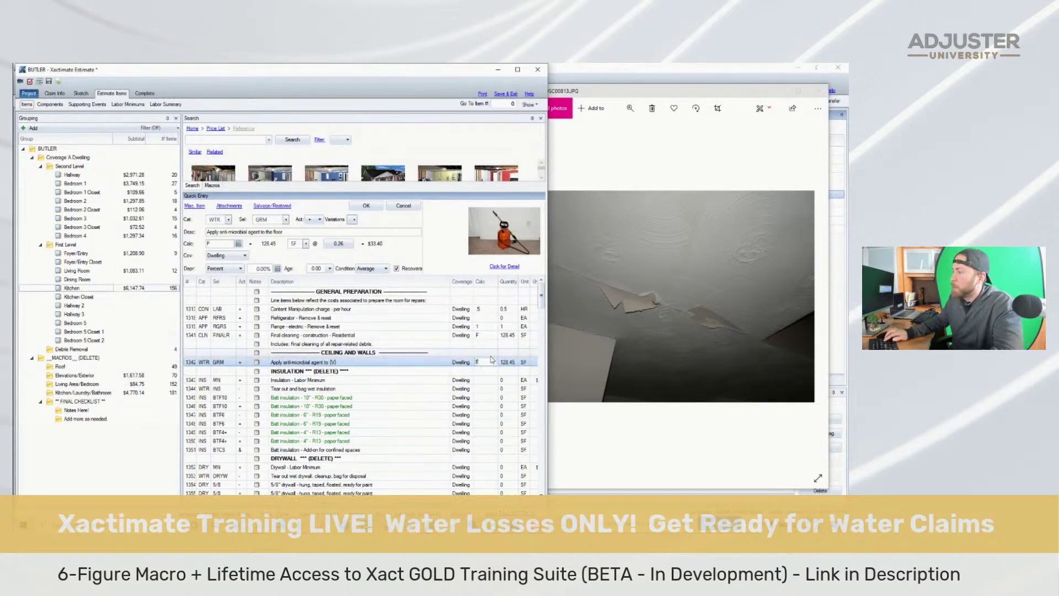
type("8")
key("Return")
Delete the Kitchen's Insulation header and all lines below it through Drywall - Labor Minimum
key("Down")
key("shift+Down")
key("shift+Down")
key("shift+Down")
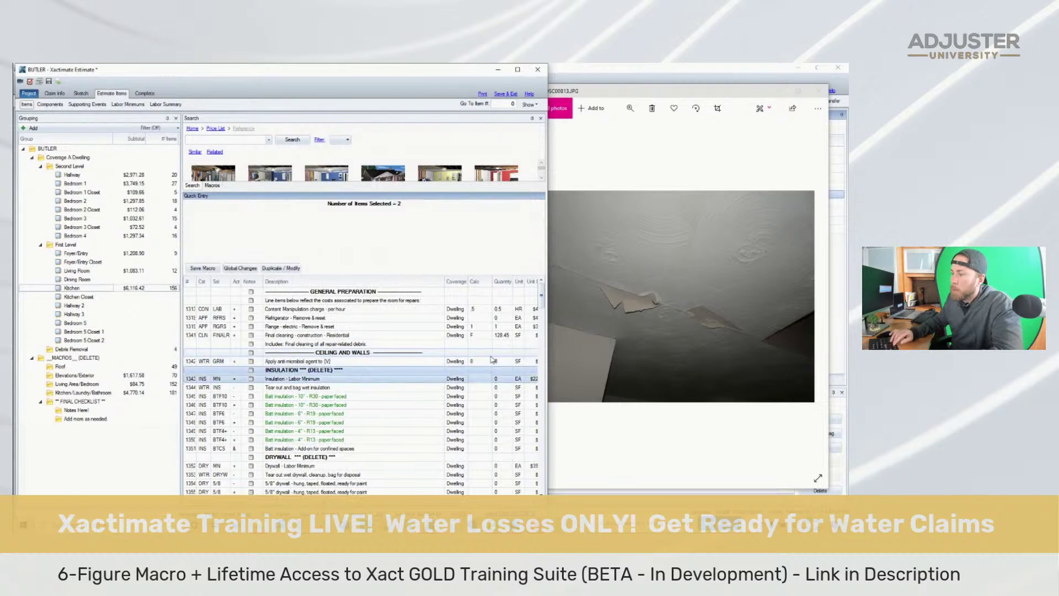
key("shift+Down")
key("shift+Down")
key("shift+Down")
key("shift+Down")
key("shift+Down")
key("shift+Down")
key("shift+Down")
key("shift+Down")
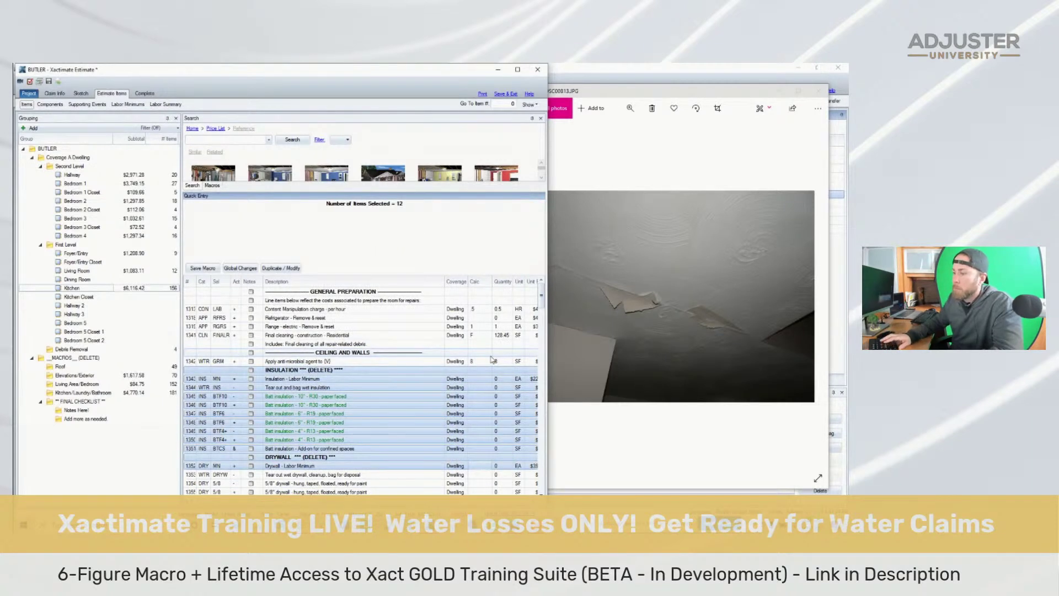
key("Delete")
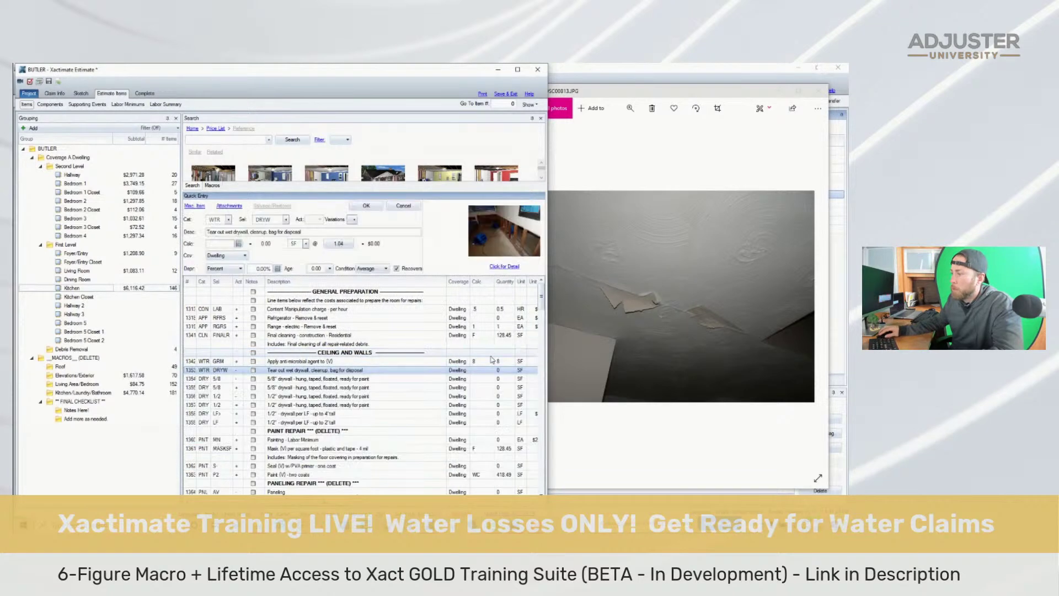
Set the Kitchen's tear out wet drywall, cleanup and bag item to 8 SF
key("Down")
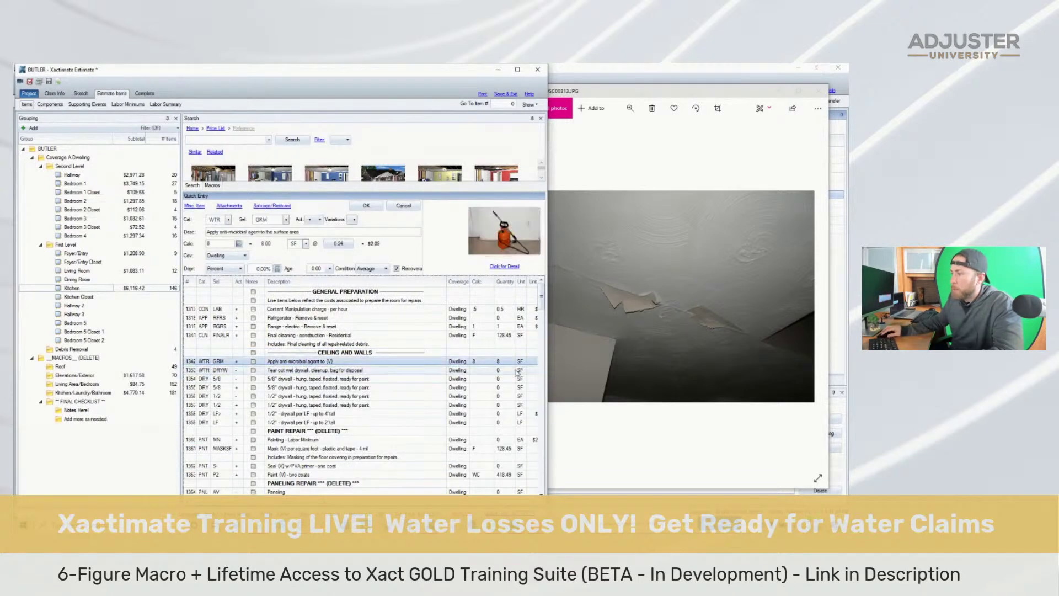
type("8")
key("Return")
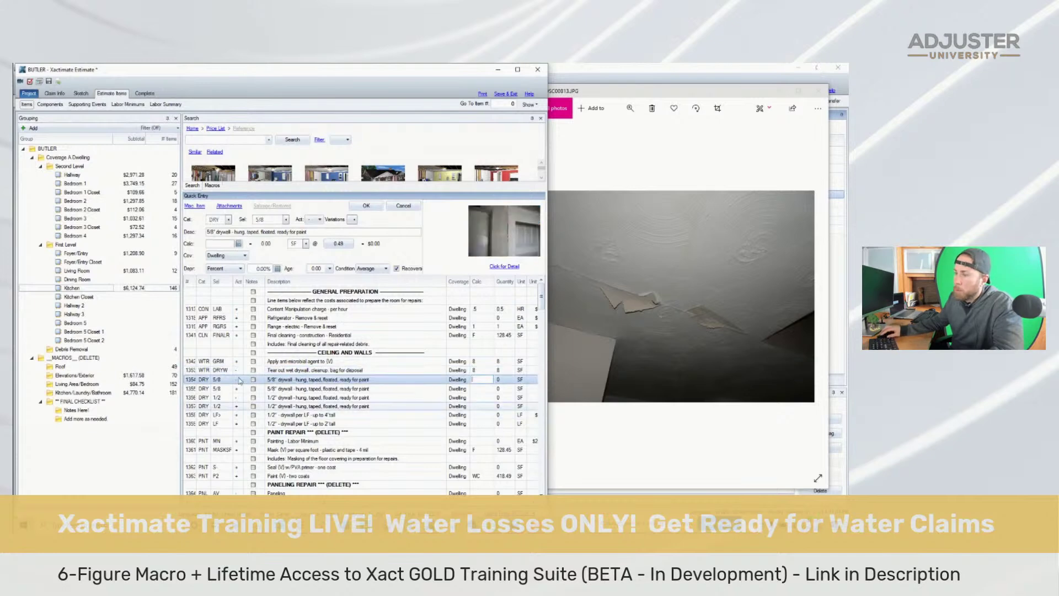
Delete the Kitchen's 5/8" drywall removal line and set the 5/8" drywall replacement line to 8 SF
left_click(190, 379)
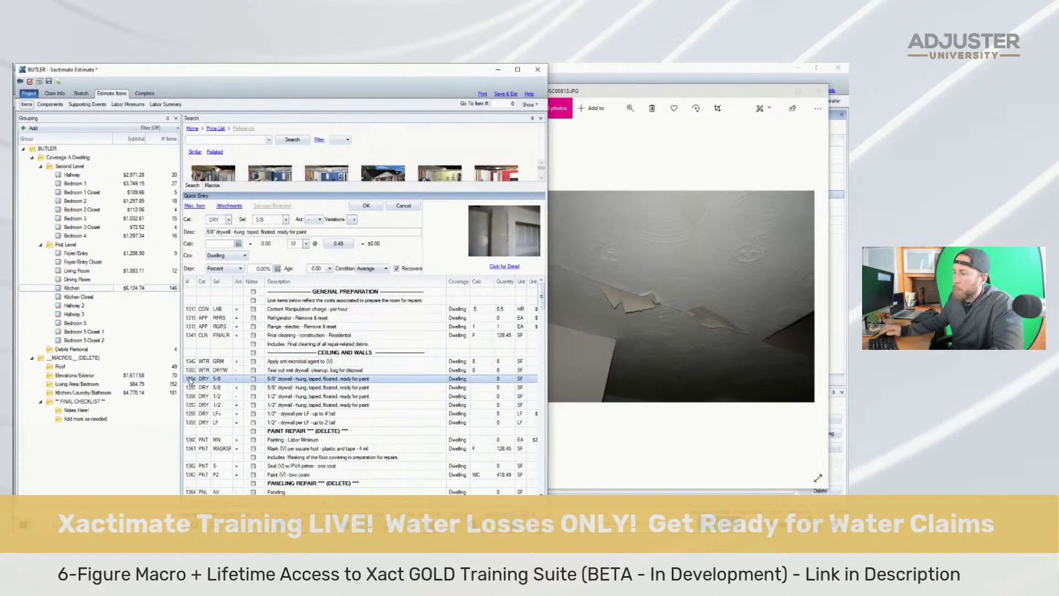
key("Delete")
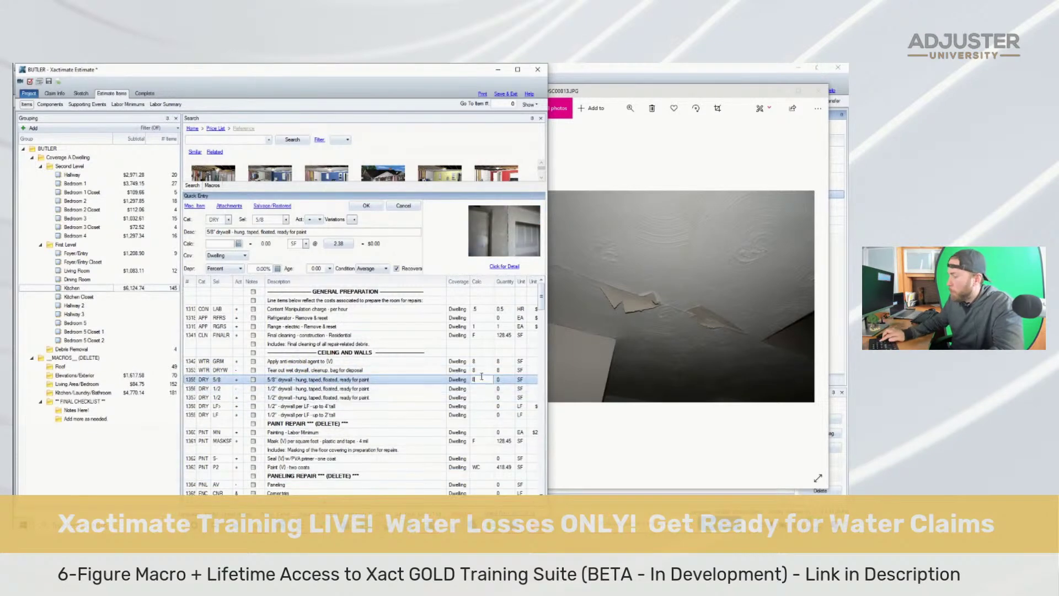
type("8")
key("Return")
Change the Kitchen's 5/8" drywall item to selector 5/8-, hung, taped, ready for texture
left_click(194, 379)
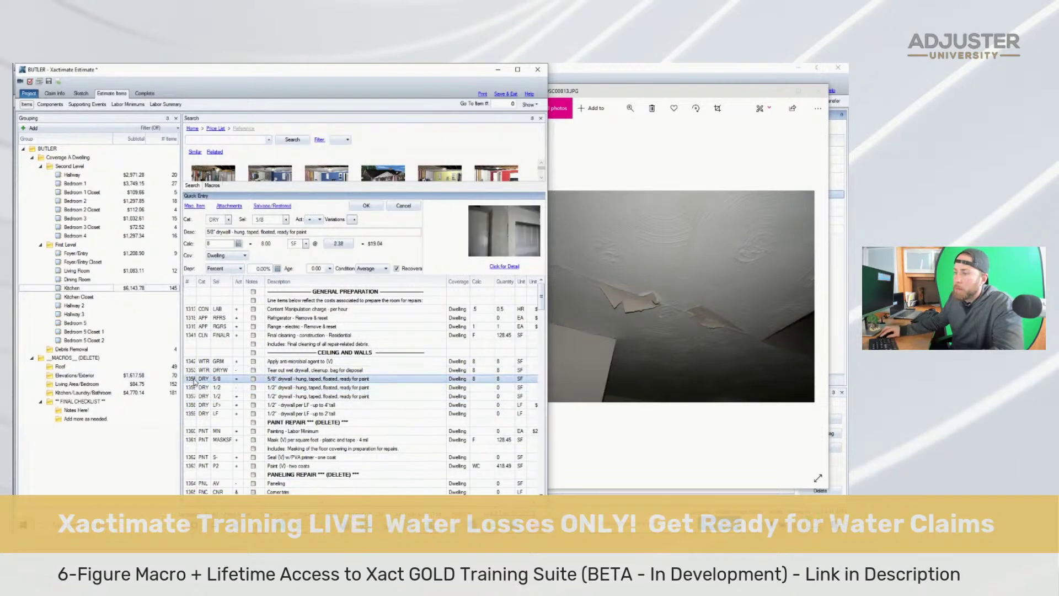
left_click(269, 219)
type("-")
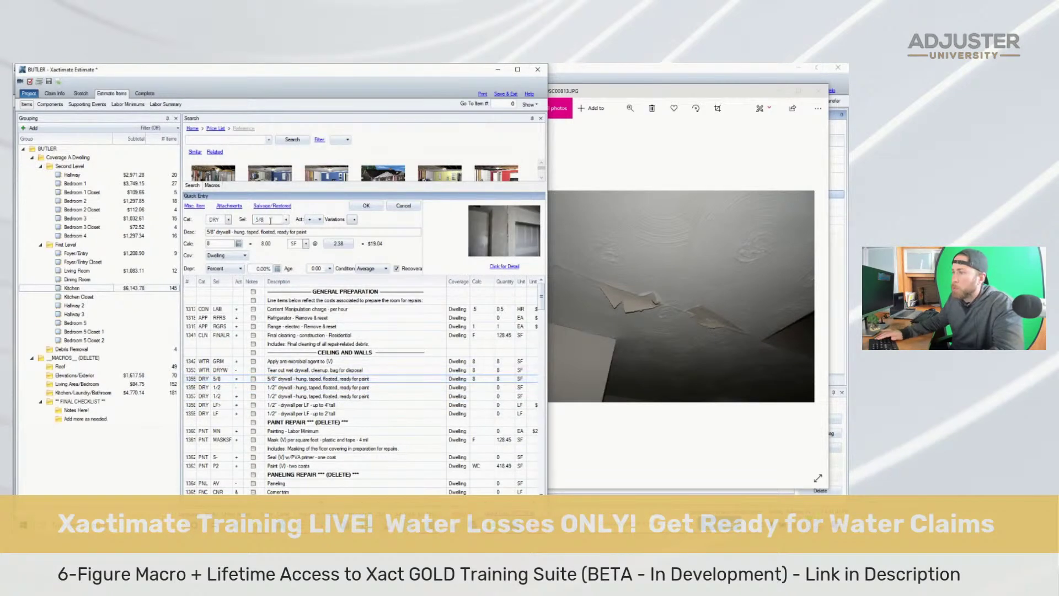
left_click(190, 380)
Replace the Kitchen's 1/2" drywall removal line with Texture drywall - smooth / skim coat (TEX++), calculated on the ceiling (C)
left_click(191, 387)
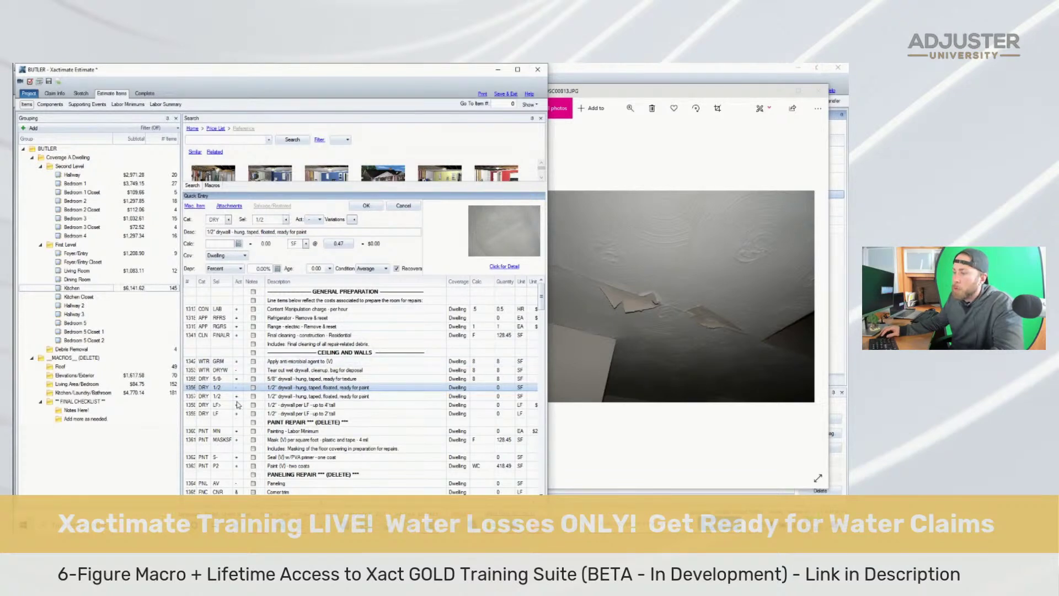
left_click(286, 219)
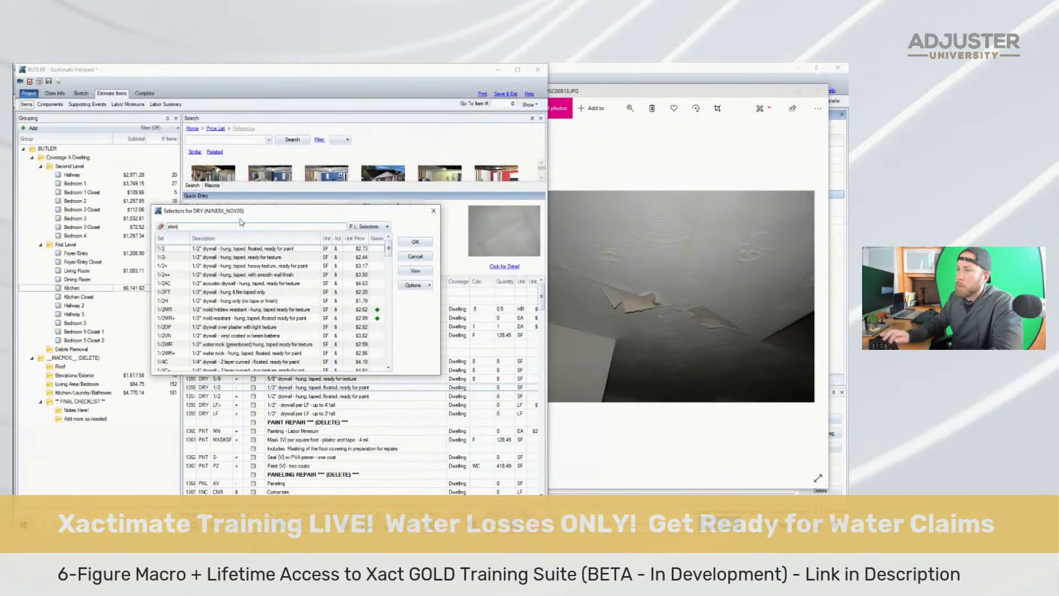
type("skim")
double_click(261, 249)
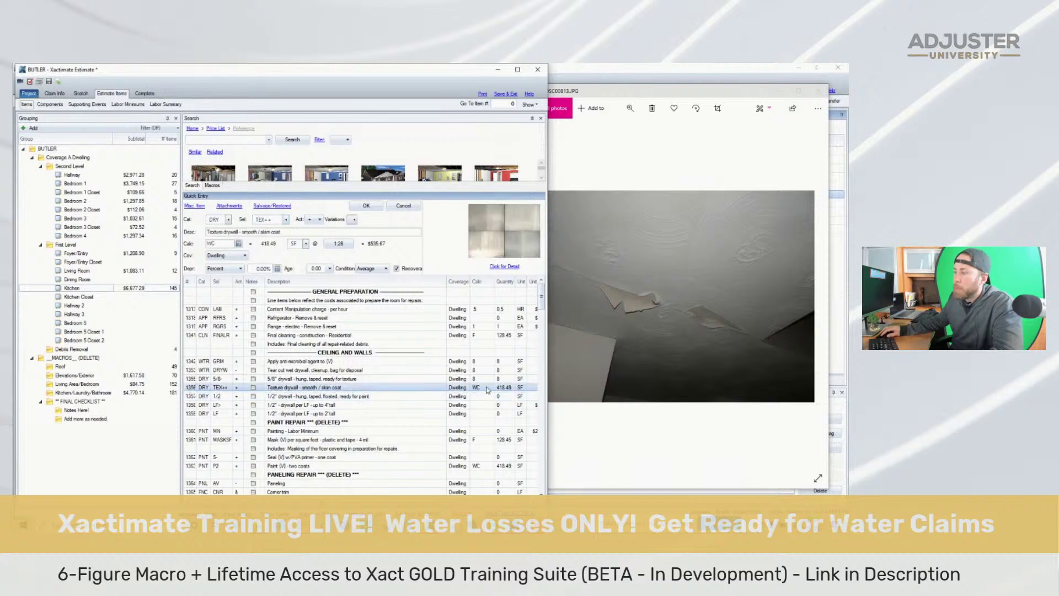
key("Return")
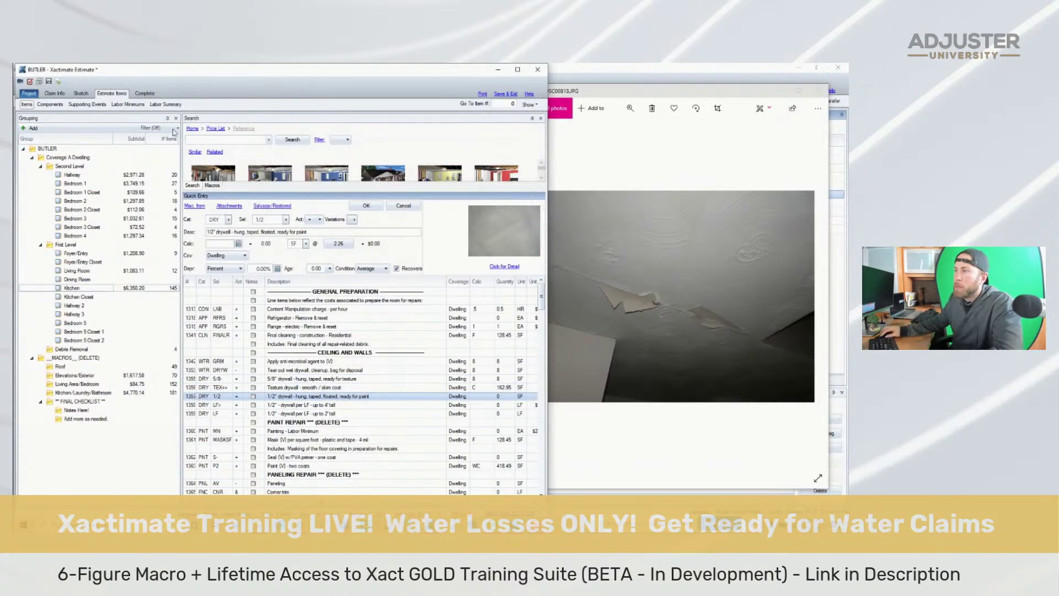
Replace the Kitchen's remaining 1/2" drywall SF line with Texture drywall - light hand texture (TEX), calculated on the ceiling (C)
left_click(216, 138)
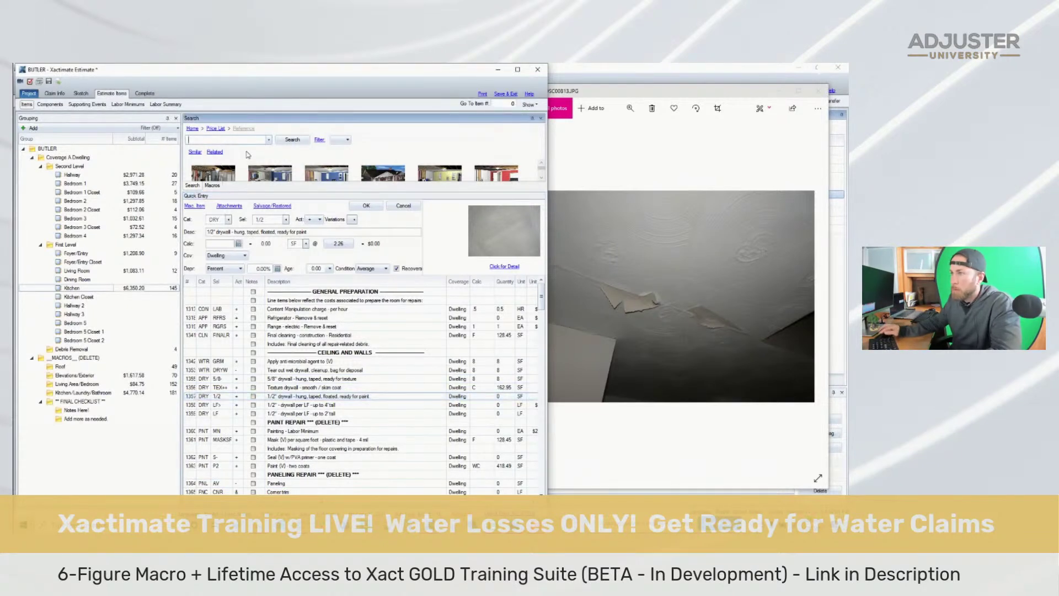
left_click(288, 220)
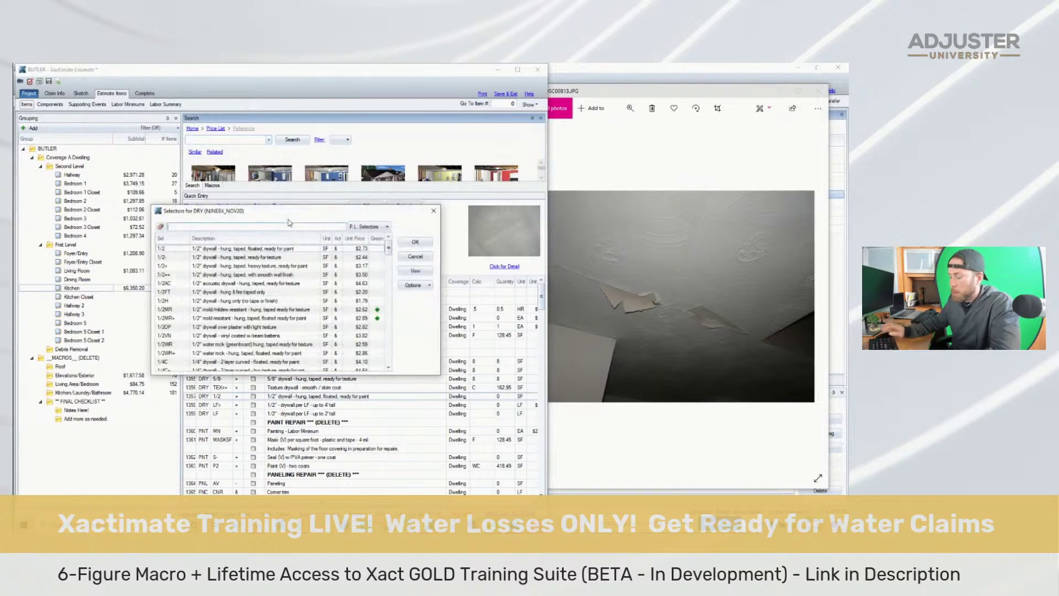
type("light")
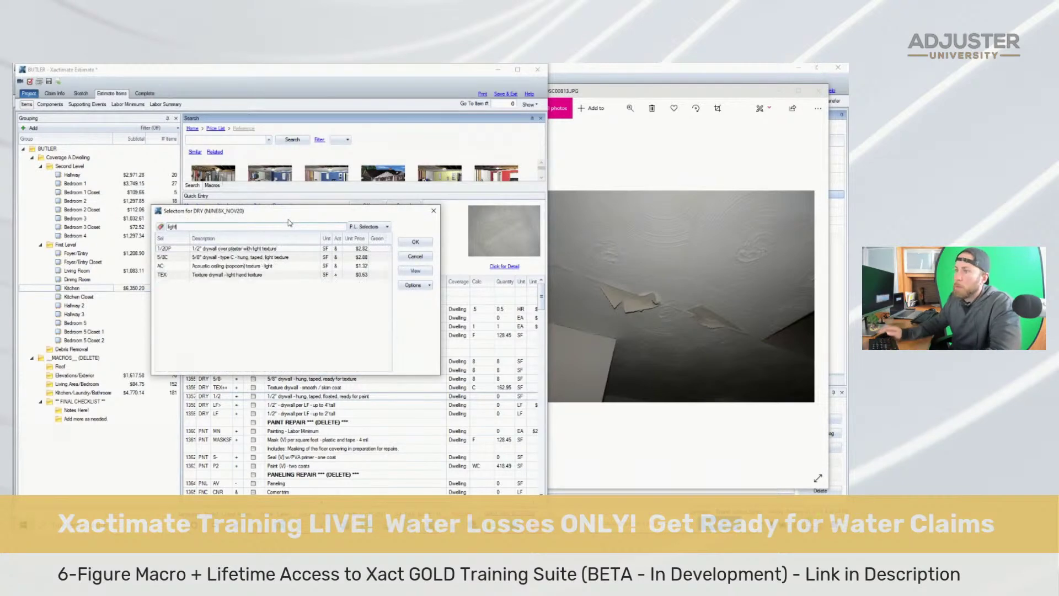
double_click(251, 275)
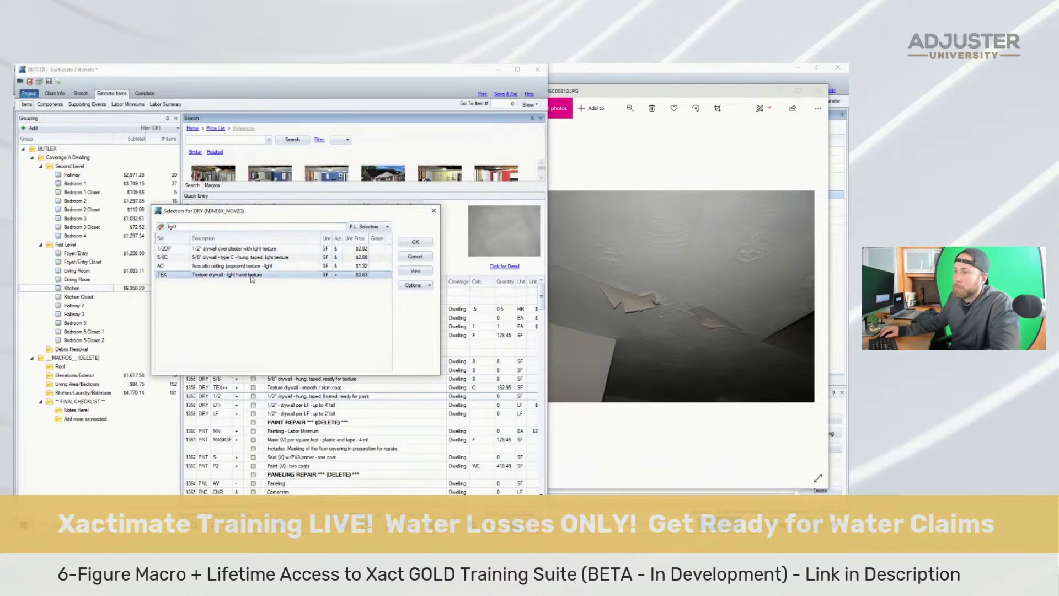
left_click(191, 406)
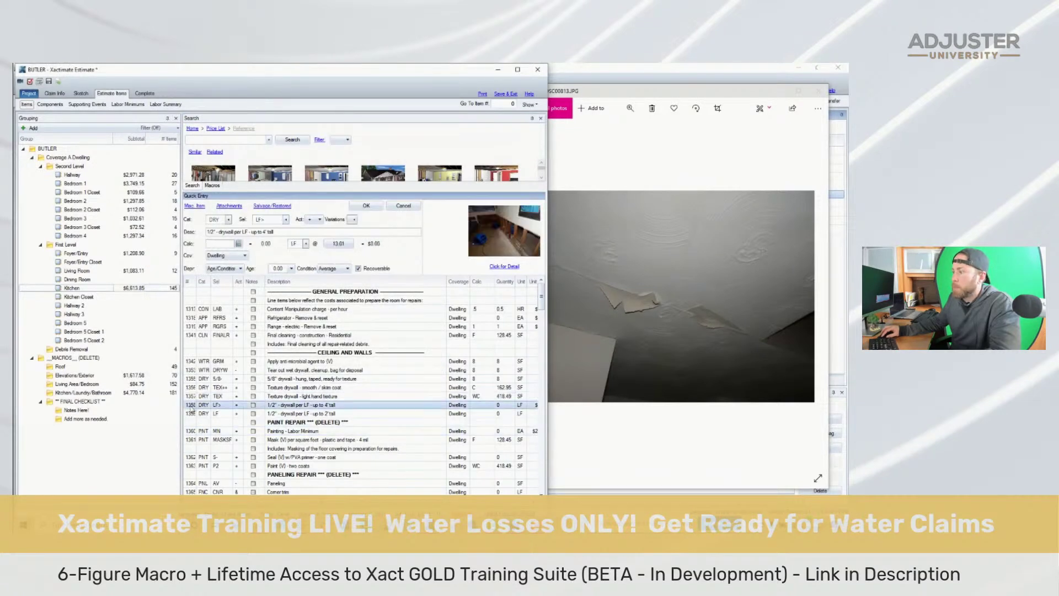
left_click(490, 396)
type("C")
key("Return")
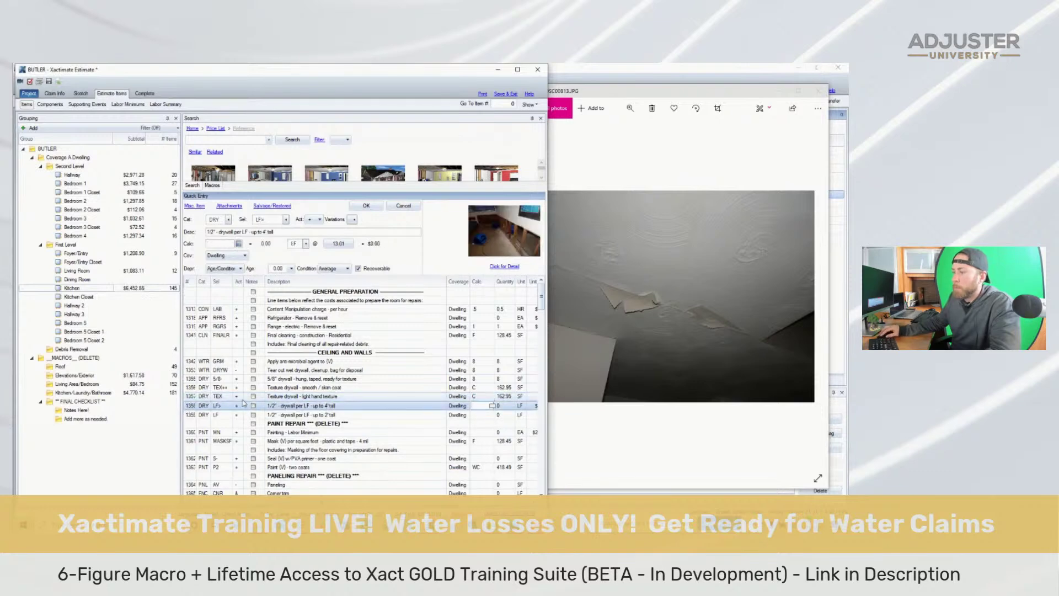
Delete the Kitchen's two 1/2" drywall LF lines, Paint Repair heading and painting labor minimum, and calculate the PVA primer line on C
left_click_drag(194, 413, 309, 434)
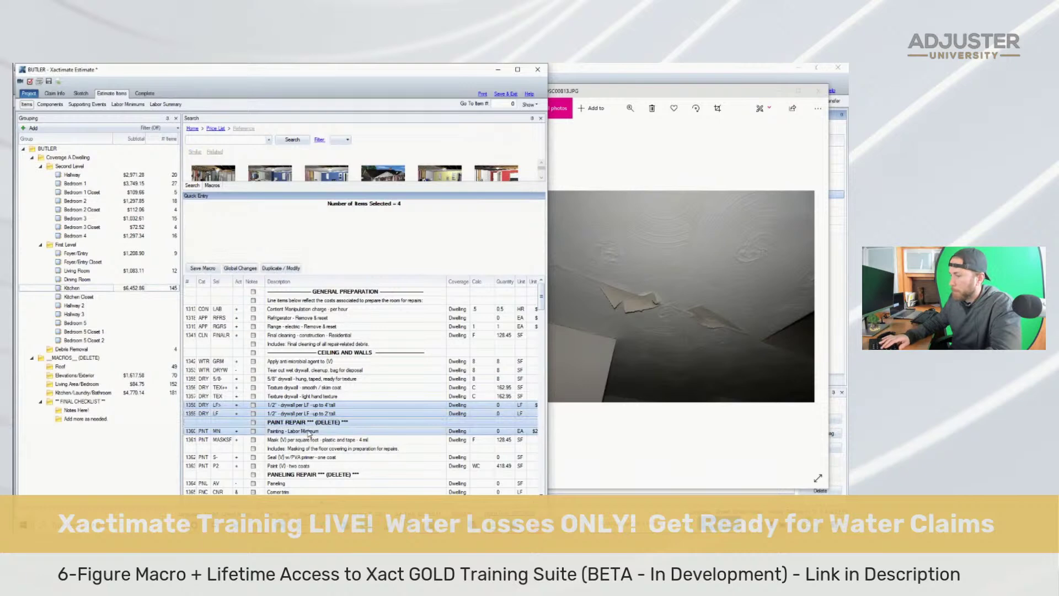
key("Delete")
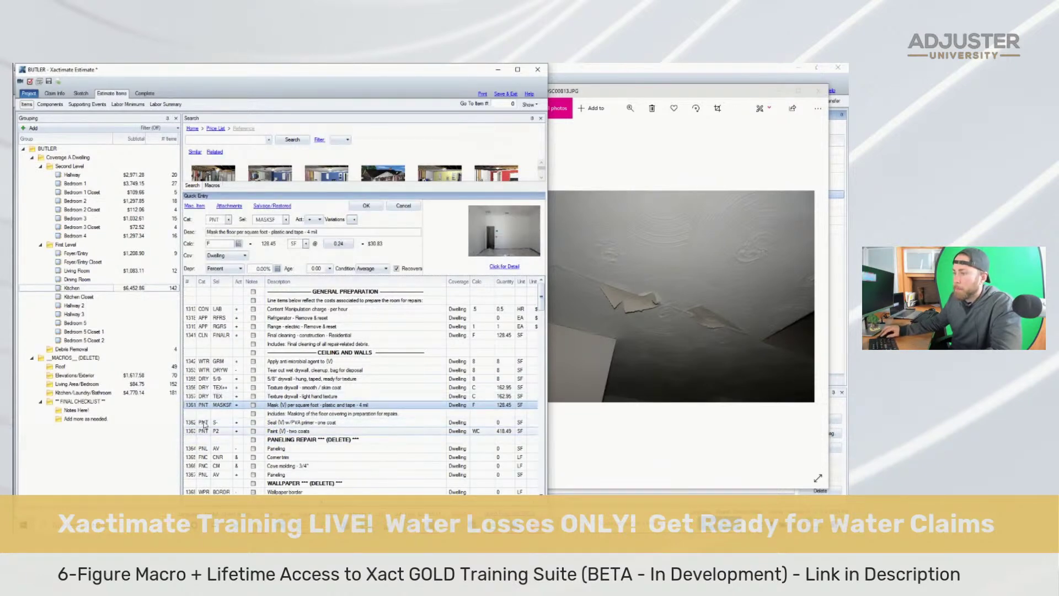
left_click(486, 422)
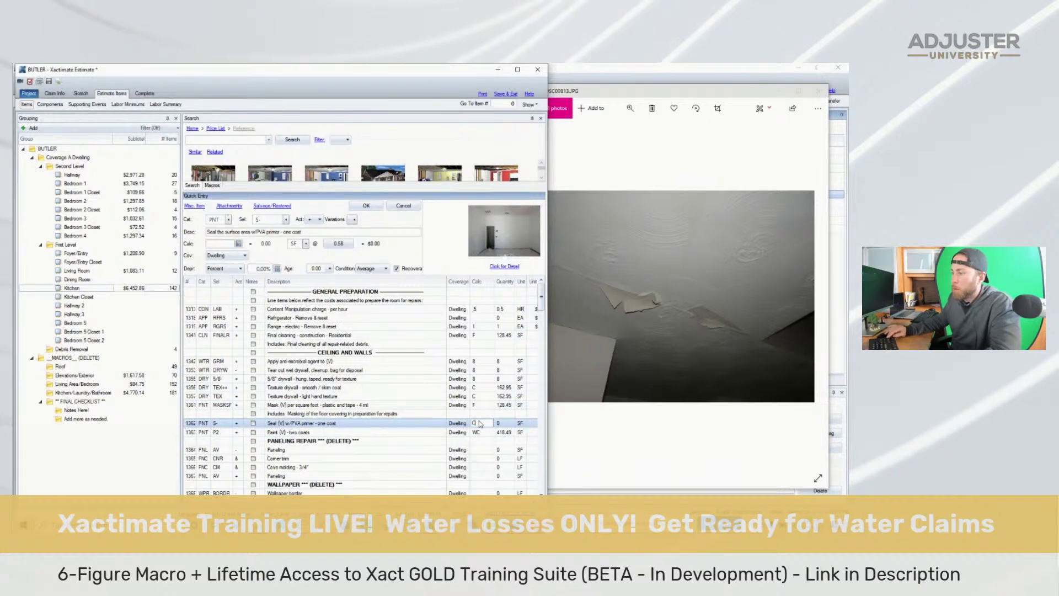
key("Return")
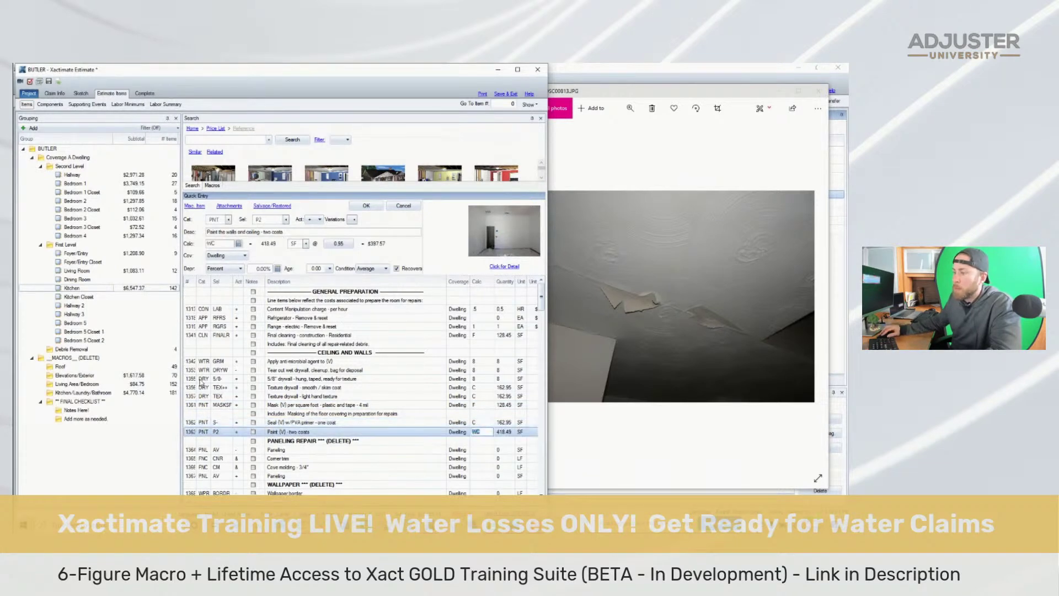
Browse the Kitchen photos after the damaged ceiling shot, examining the floor, cabinets and upper walls for areas needing paint
left_click(190, 435)
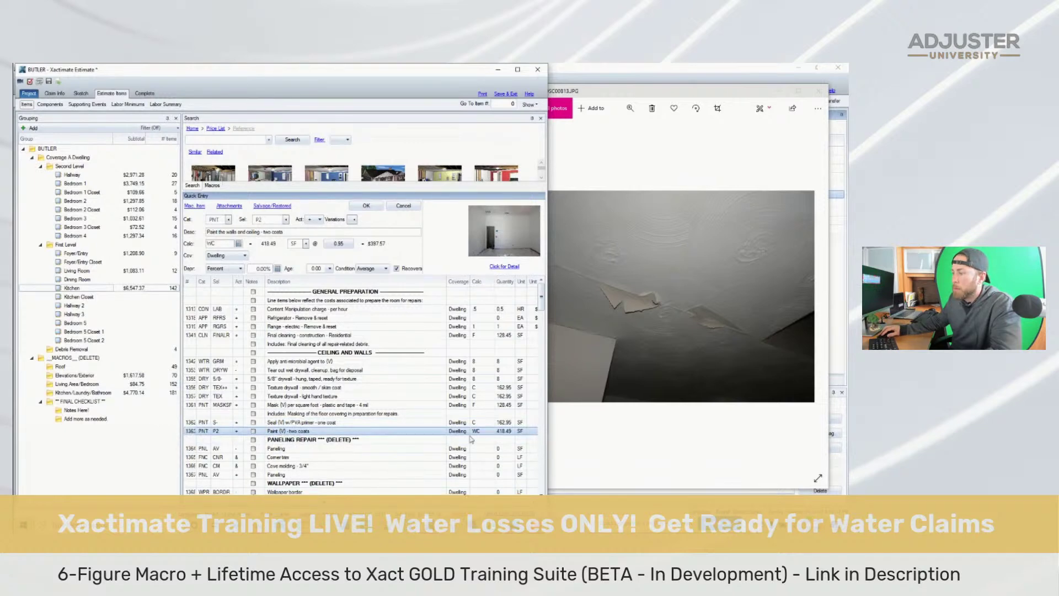
left_click(670, 395)
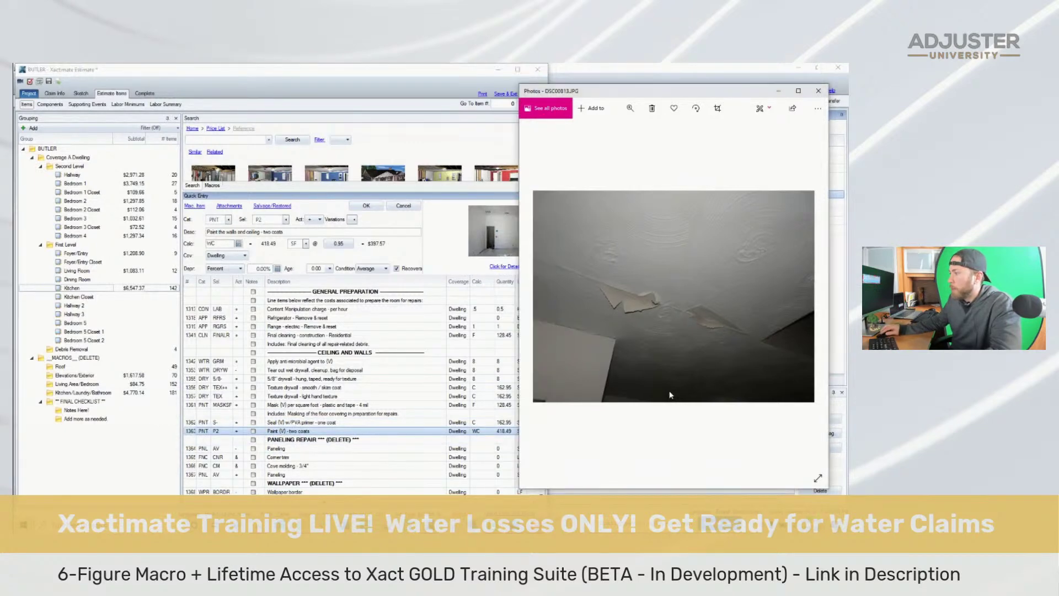
key("Right")
key("Right")
key("Right")
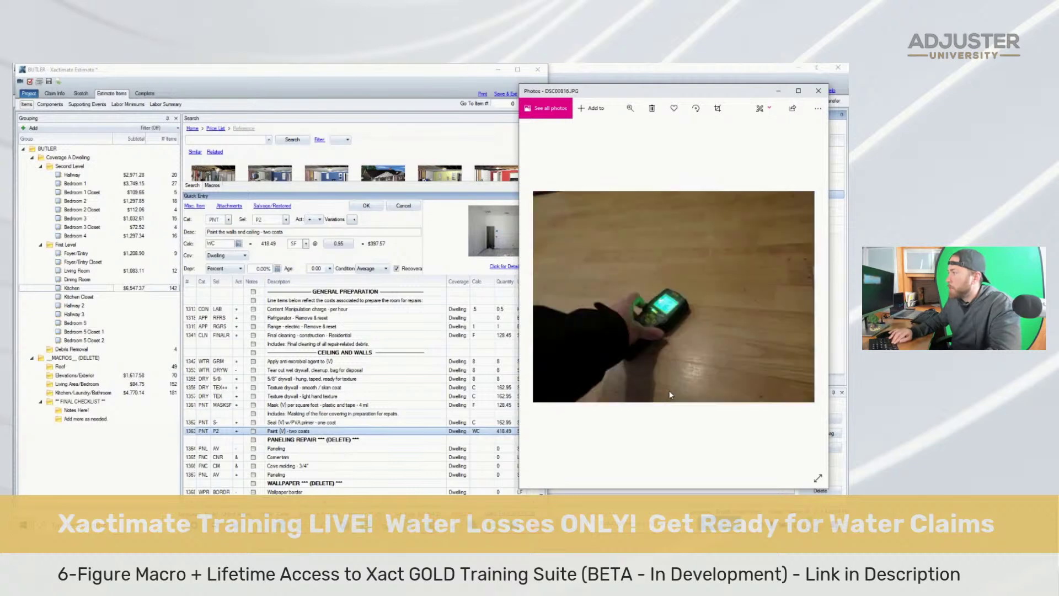
key("Right")
key("Right")
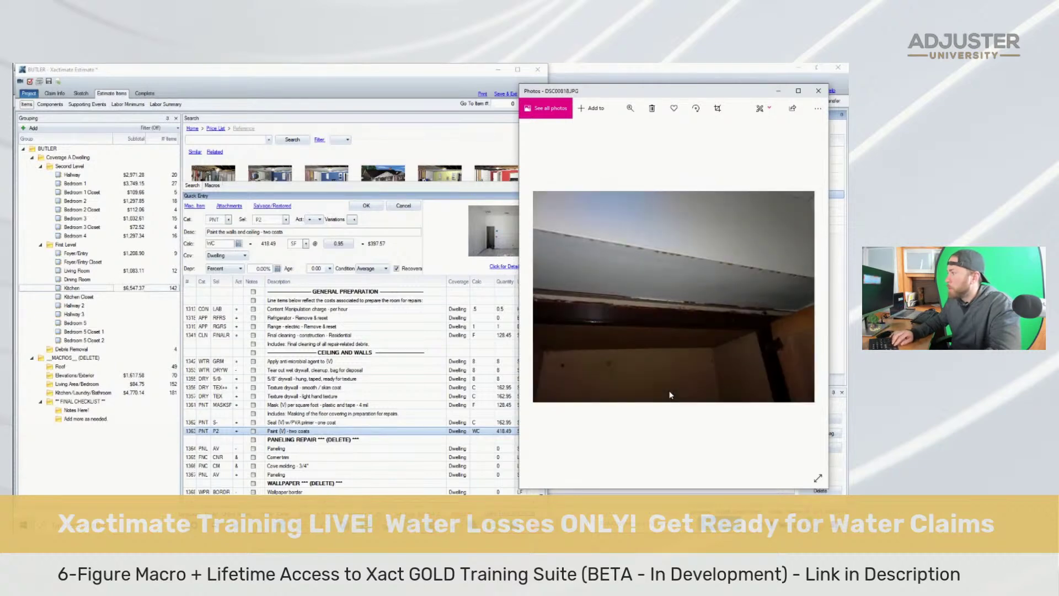
key("Right")
key("Left")
key("Right")
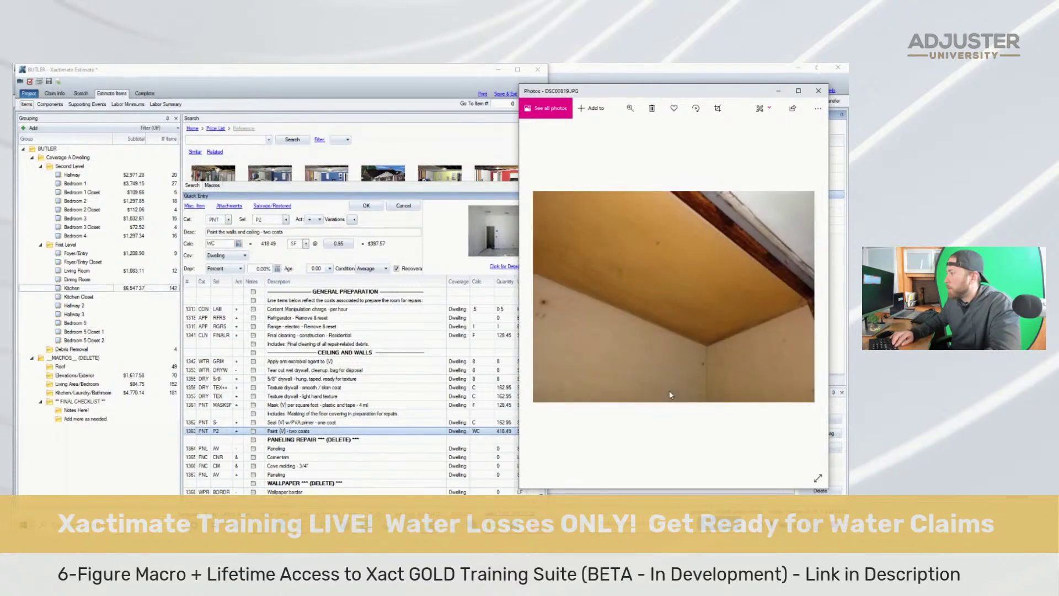
key("Left")
key("Left")
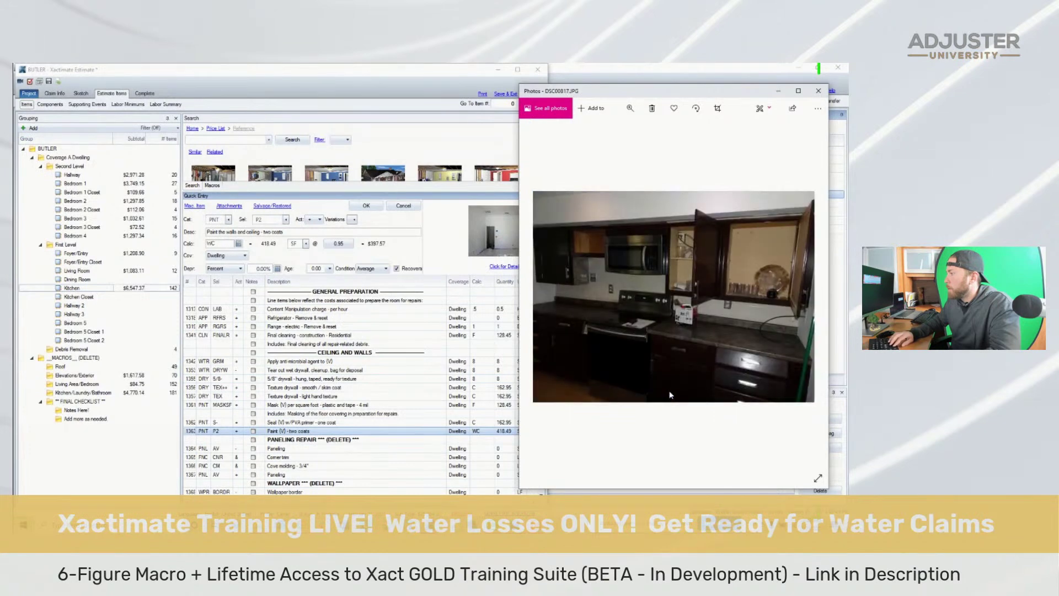
Calculate the Kitchen's two-coat paint line on the ceiling only (C)
left_click(474, 431)
type("C")
key("Return")
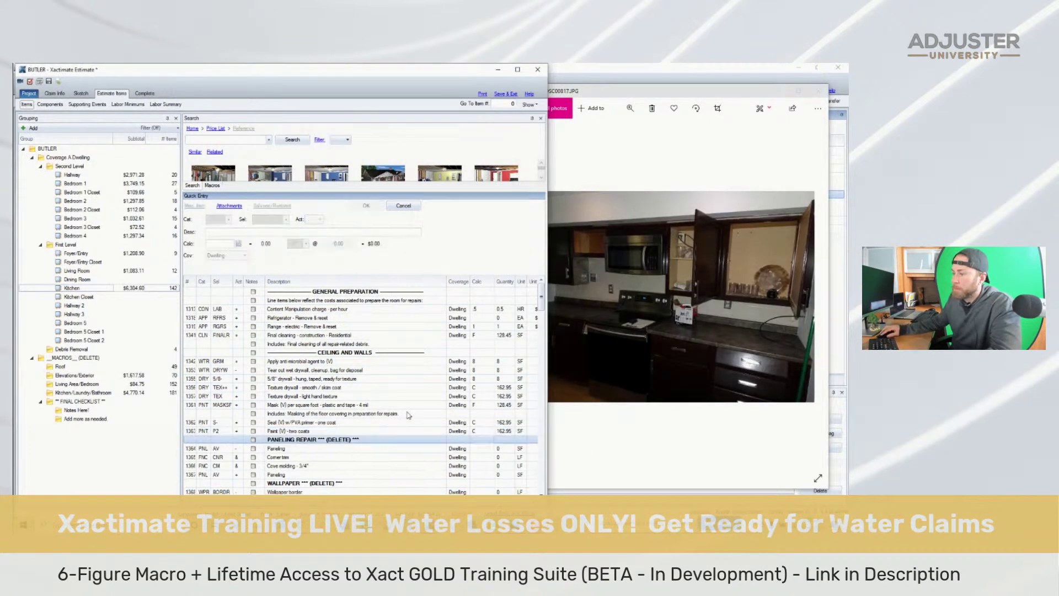
Check the Kitchen's cabinet, floor and baseboard photos against the wallpaper, tile wall, crown molding and chair rail sections
scroll(358, 441, "down", 8)
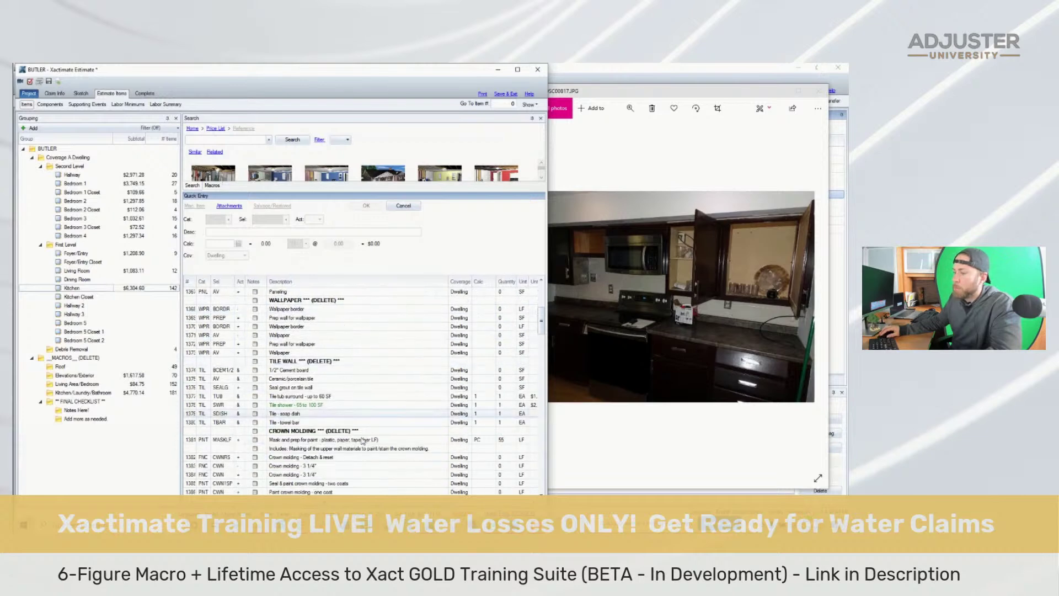
left_click(706, 334)
key("Left")
key("Left")
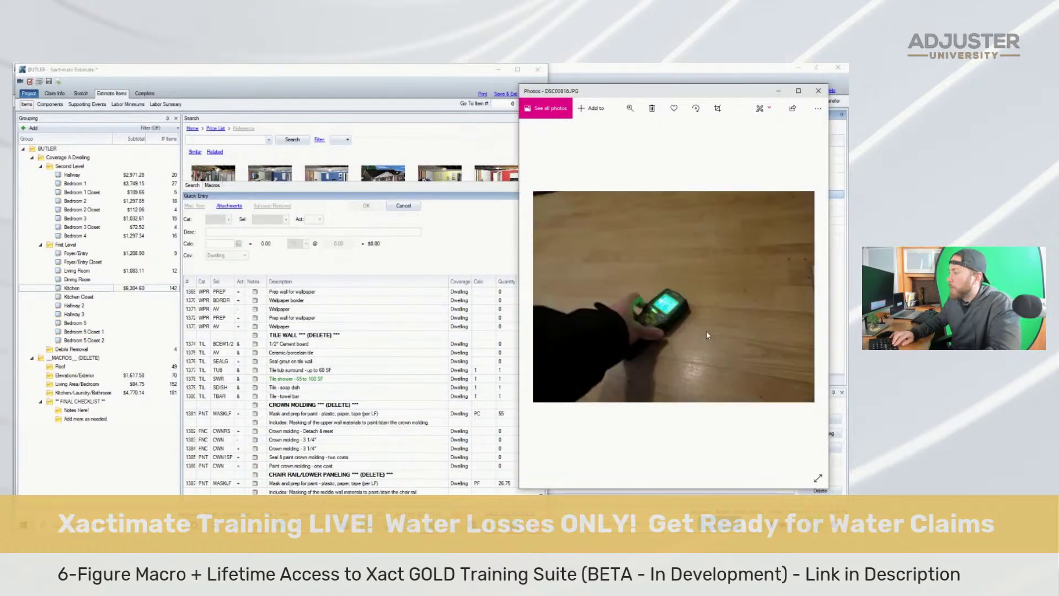
key("Right")
key("Right")
key("Right")
key("Right")
key("Right")
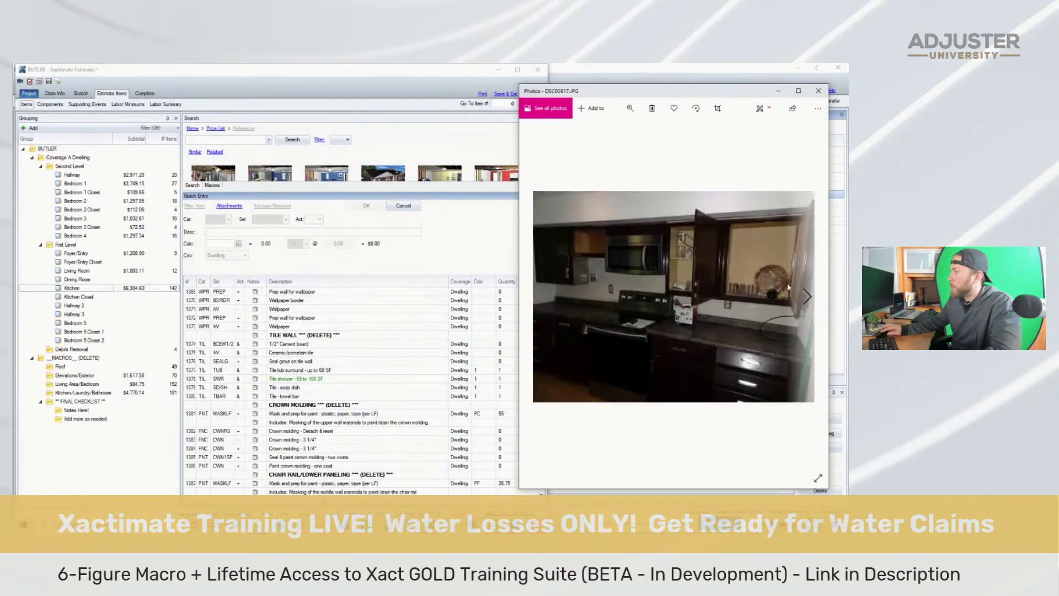
key("Left")
key("Left")
key("Left")
key("Left")
key("Left")
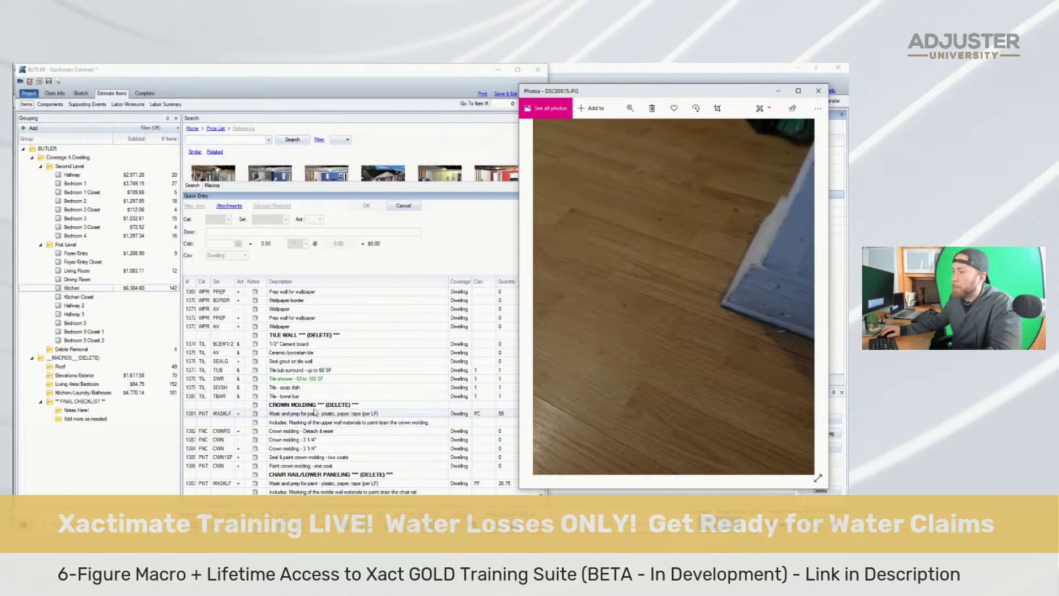
Delete the Kitchen's lines from the Paneling Repair heading through the Base Trim heading
scroll(296, 371, "up", 6)
left_click(296, 371)
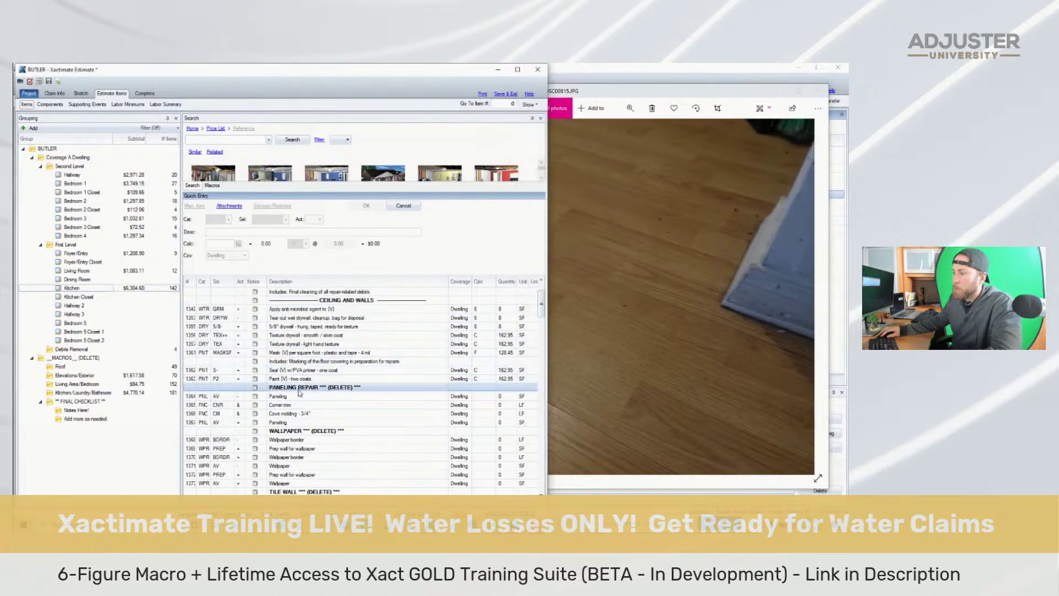
scroll(303, 386, "down", 11)
scroll(306, 401, "down", 2)
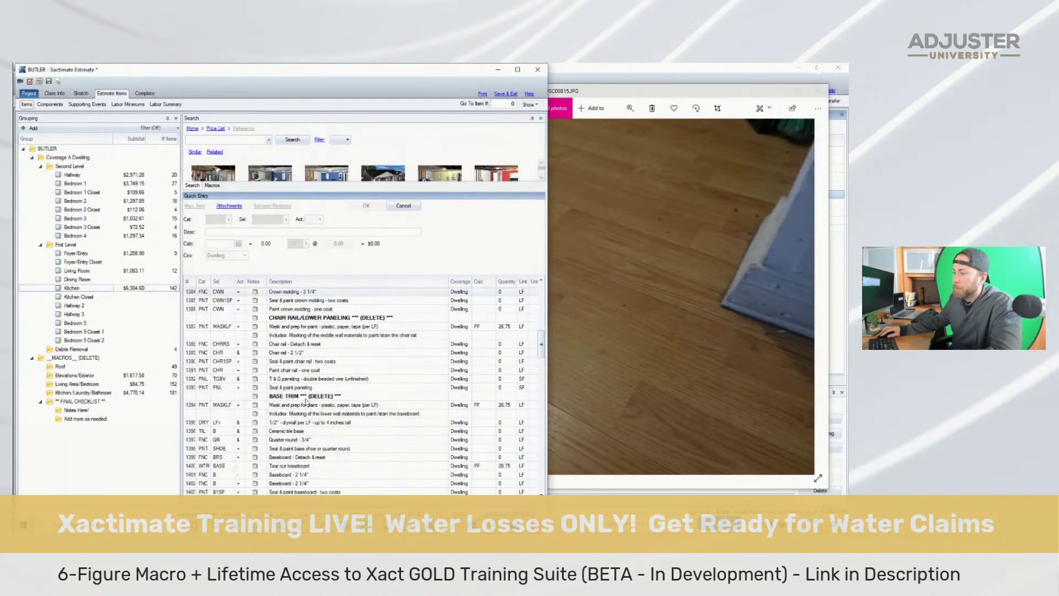
left_click(320, 370, "shift")
scroll(322, 374, "up", 9)
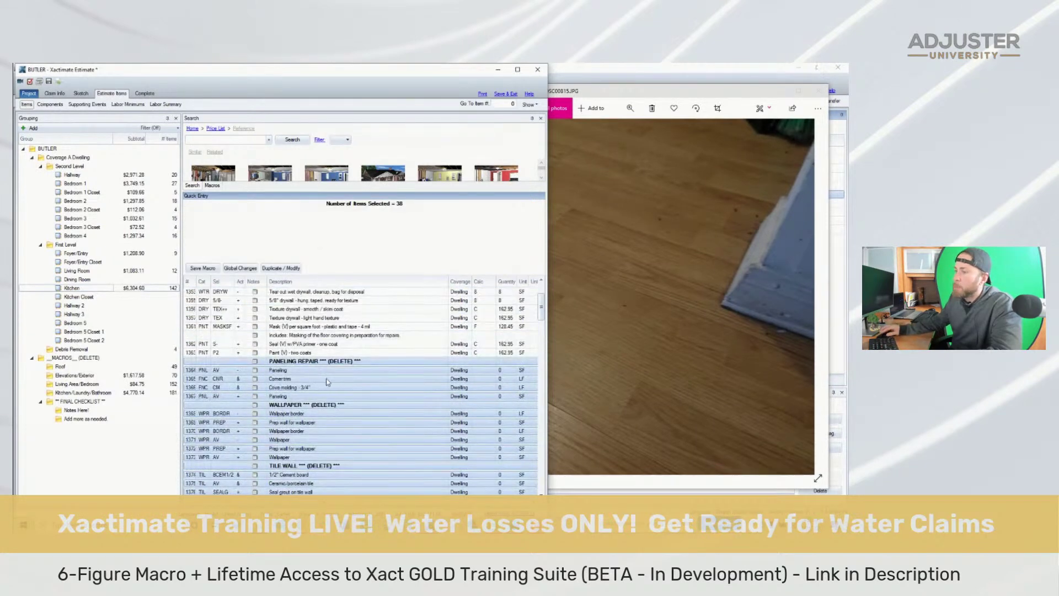
key("Delete")
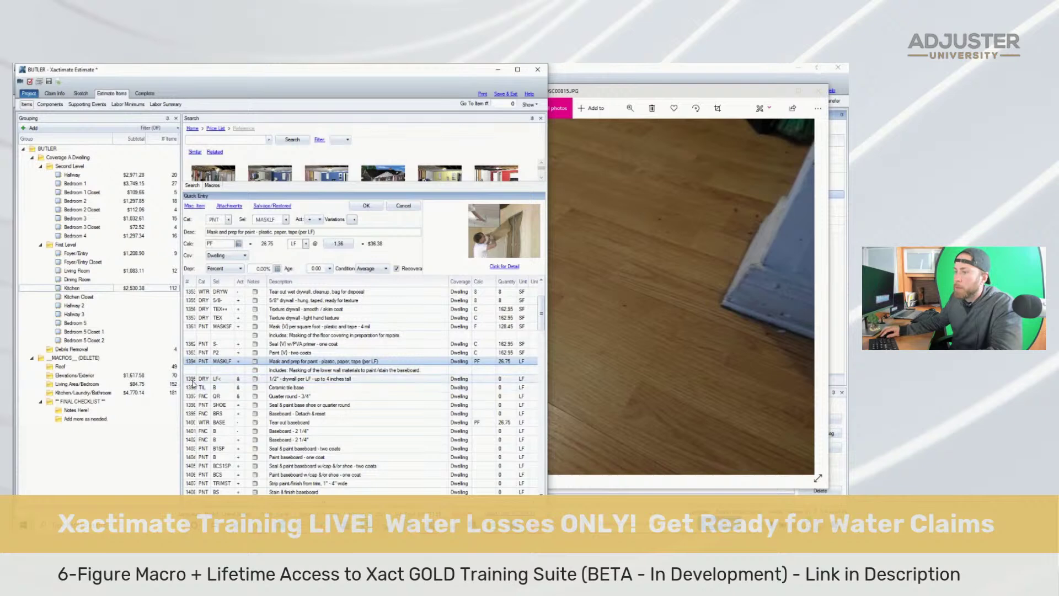
Delete the 4-inch drywall, ceramic tile base, quarter round and base shoe painting lines, and calculate Baseboard - Detach & reset on PF
left_click(331, 378)
left_click(344, 405, "shift")
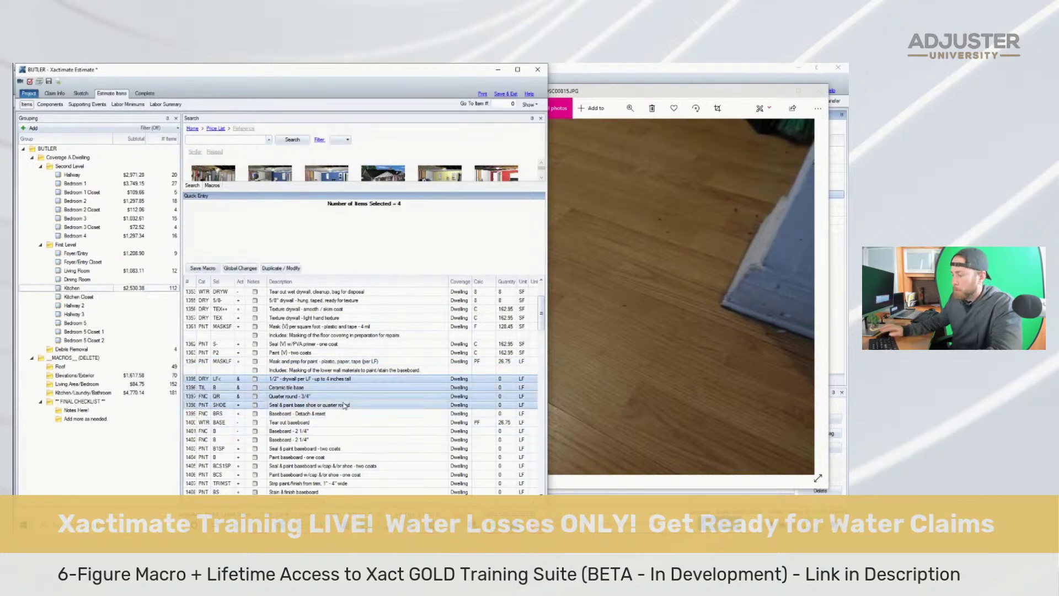
key("Delete")
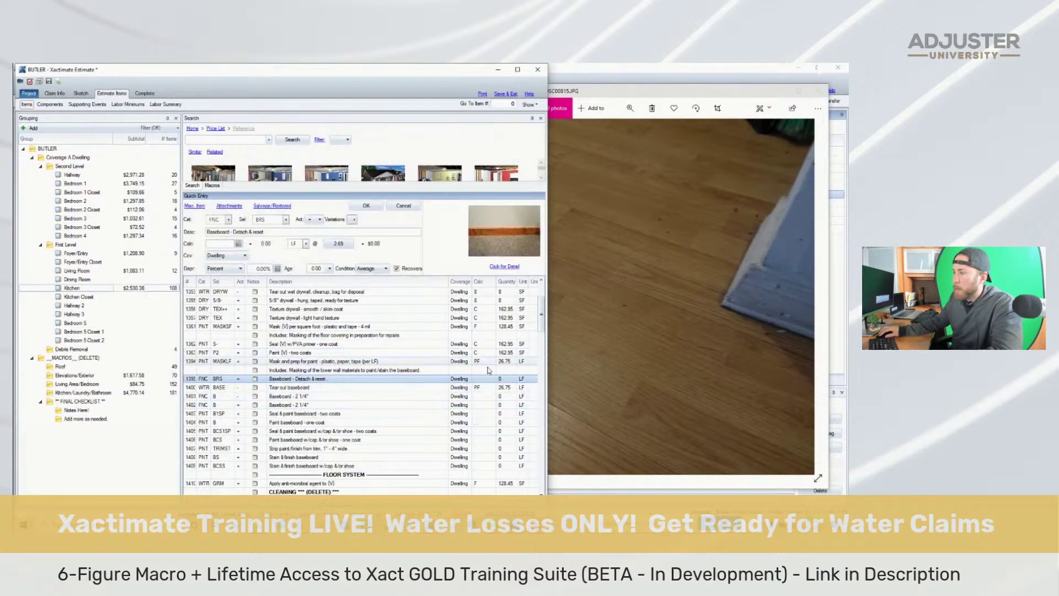
left_click(481, 380)
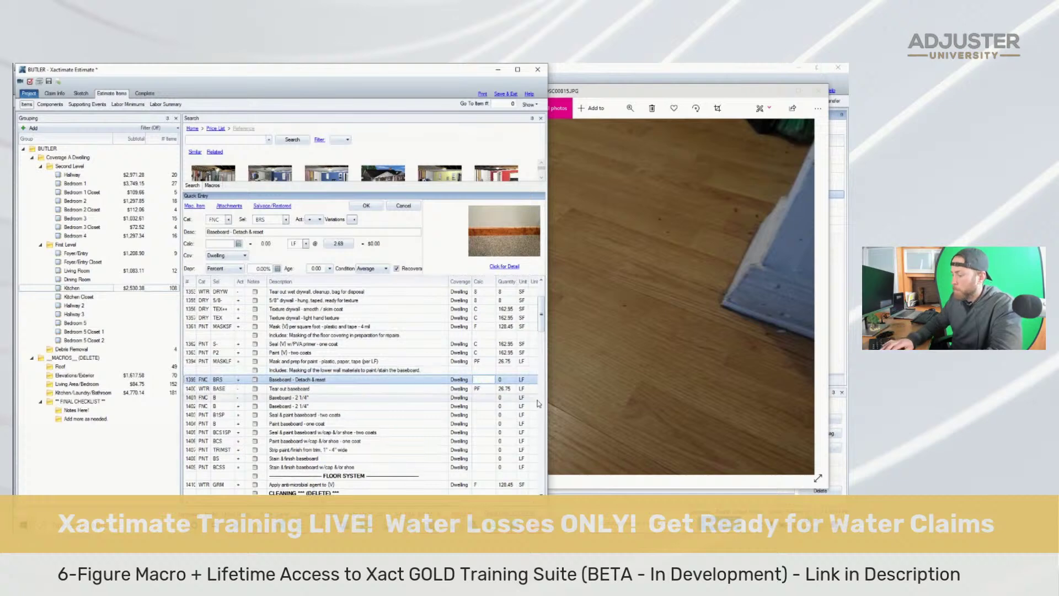
key("Return")
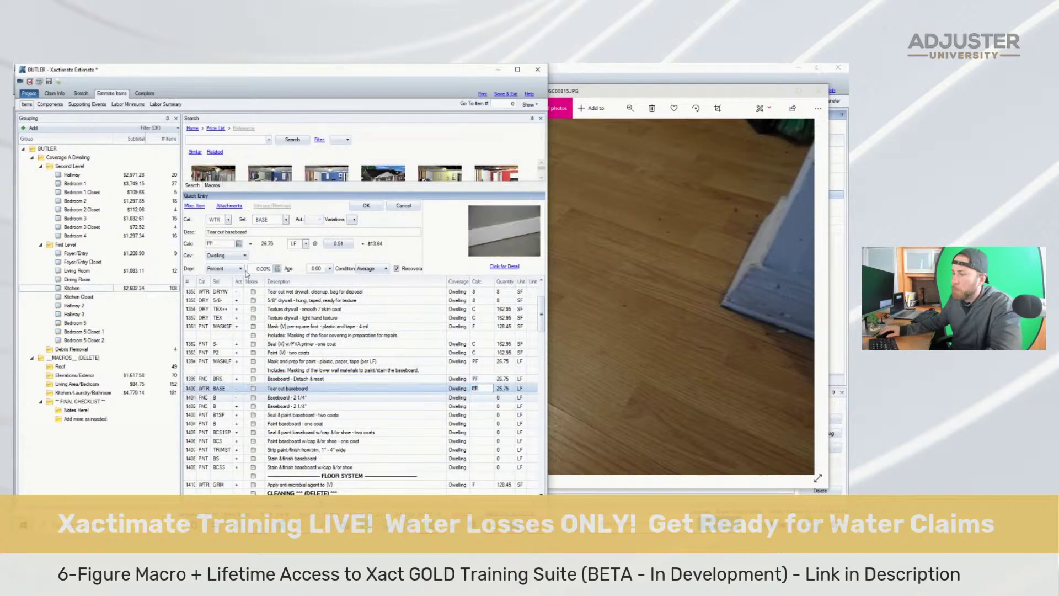
Delete the Kitchen's other baseboard tear-out, replacement, painting and staining lines, keeping Paint baseboard - one coat calculated on PF
left_click(200, 415, "shift")
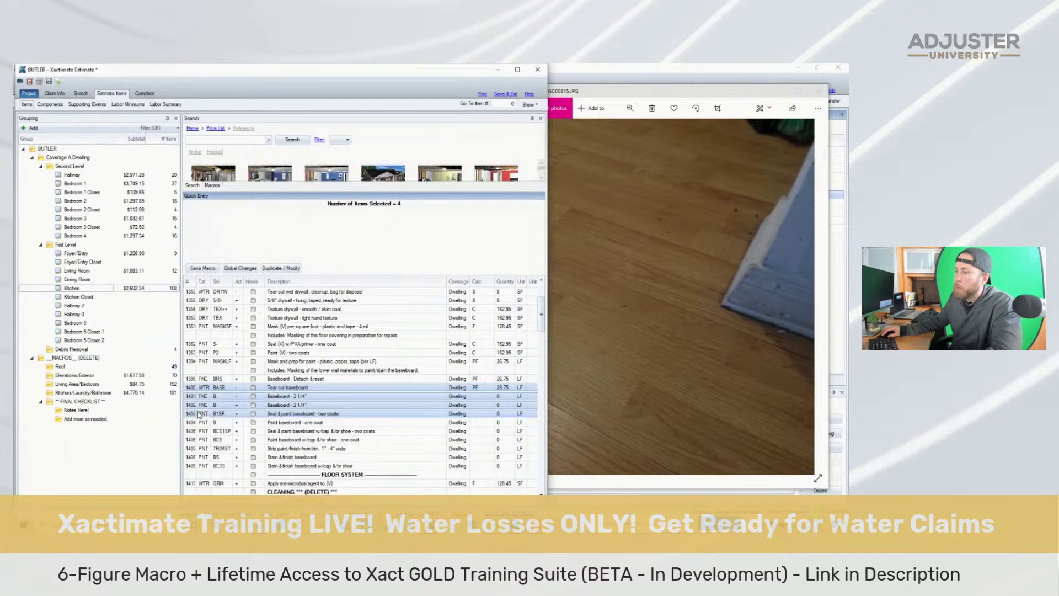
key("Delete")
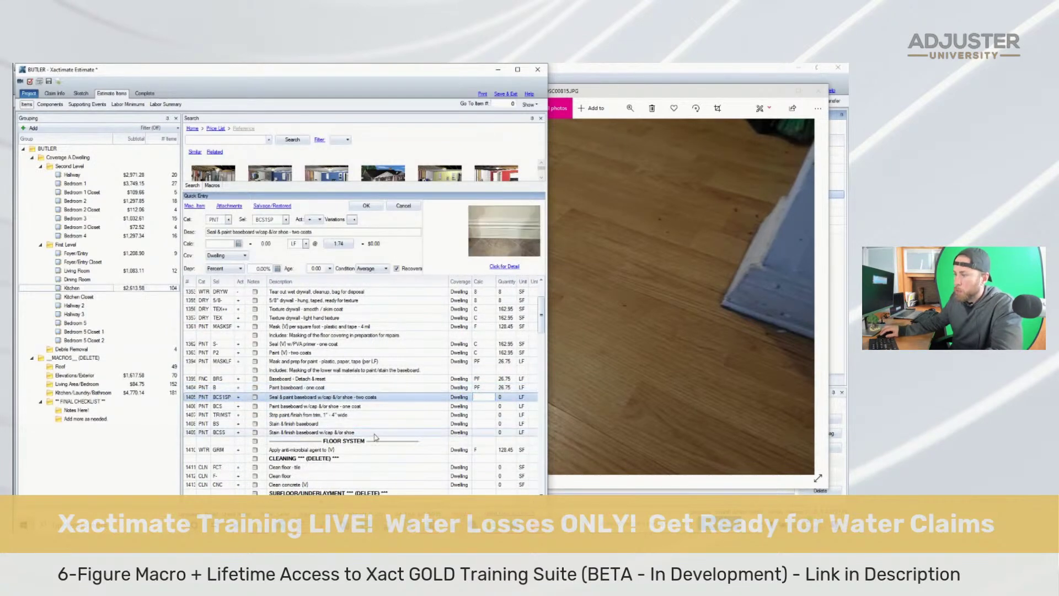
left_click(349, 432, "shift")
key("Delete")
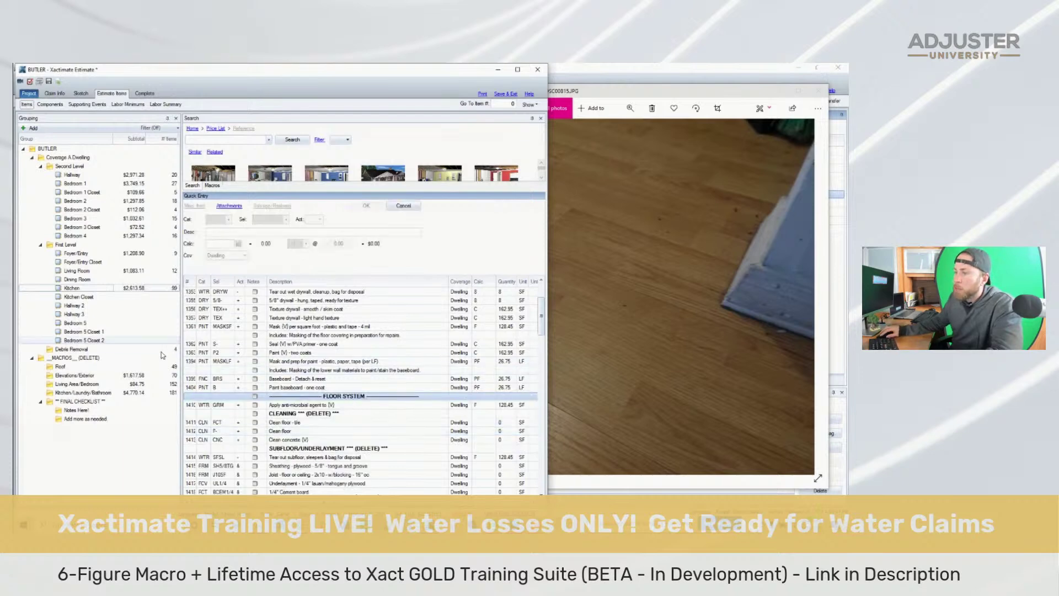
Copy the Kitchen's baseboard mask and prep line with its note to above the skim coat texture line, allowing all duplicate items
left_click(189, 361)
left_click(189, 371, "shift")
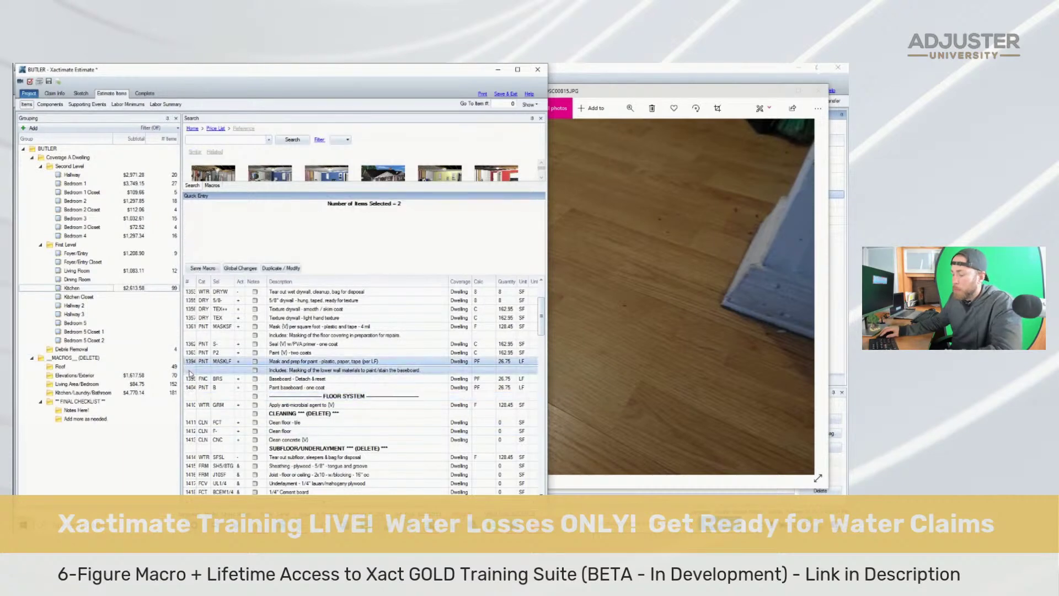
scroll(189, 373, "up", 2)
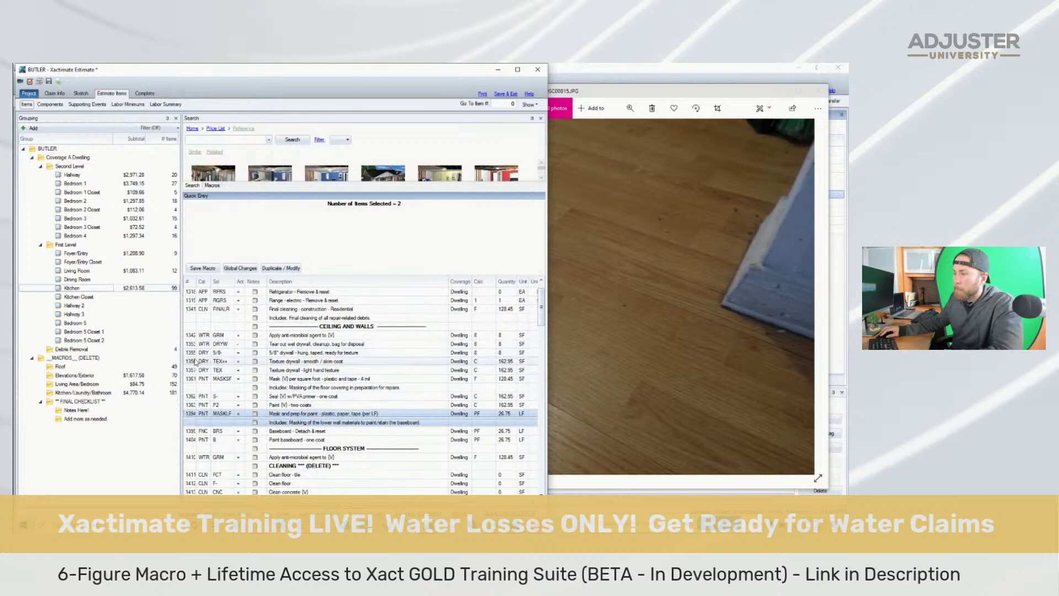
left_click(189, 362)
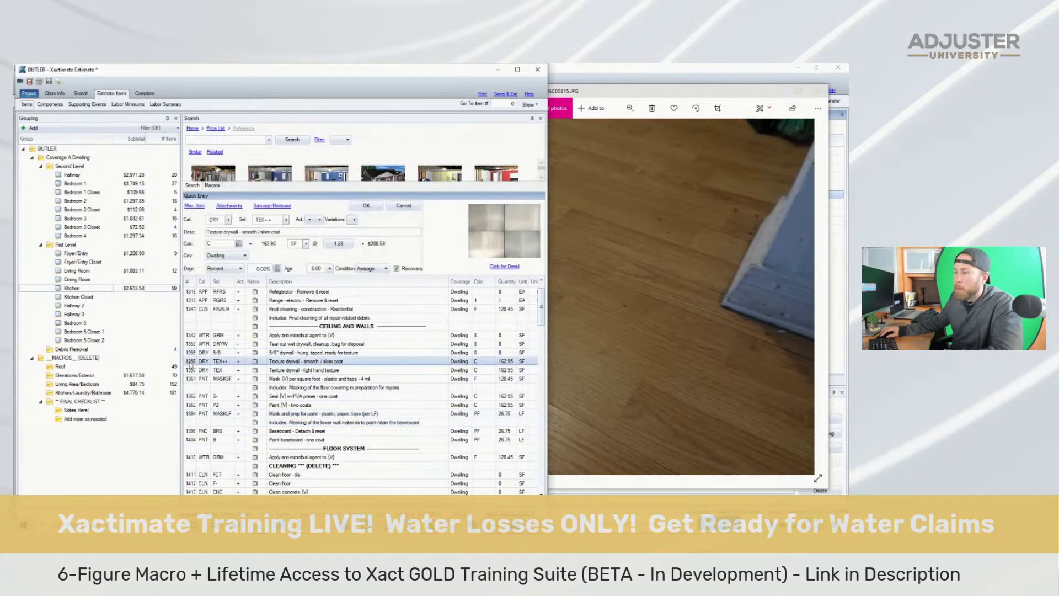
key("ctrl+v")
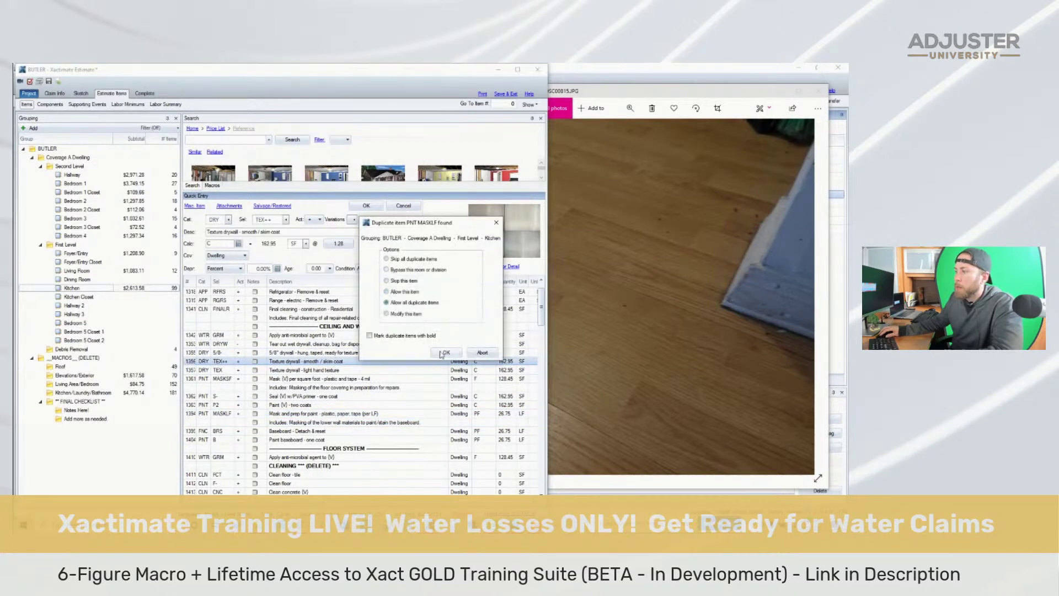
left_click(444, 353)
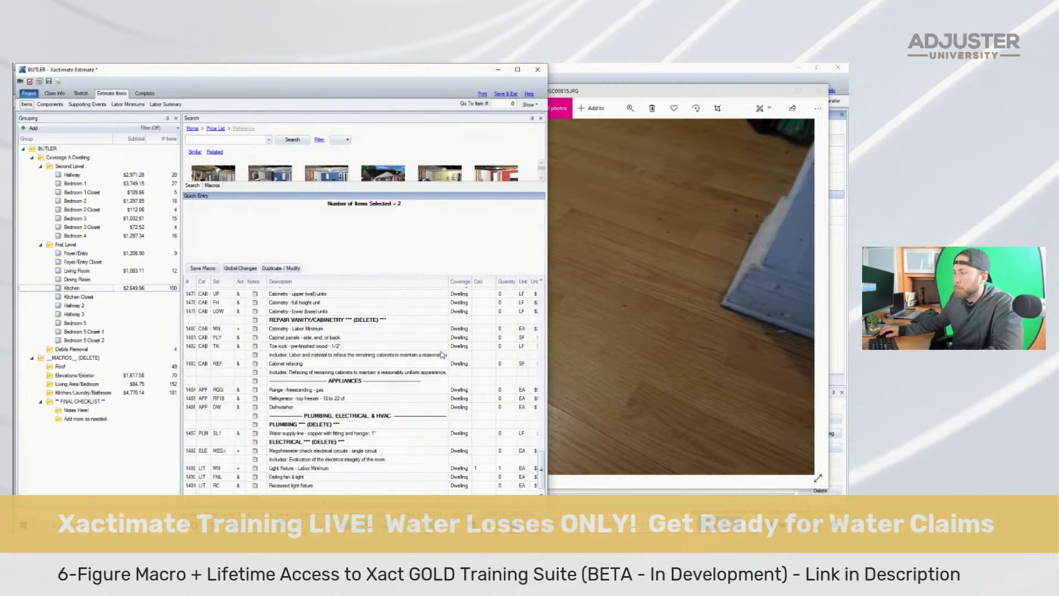
Calculate the copied Kitchen masking line on PC and change its note to "Includes: Masking of the upper walls in preparation to texture the ceiling."
left_click(491, 343)
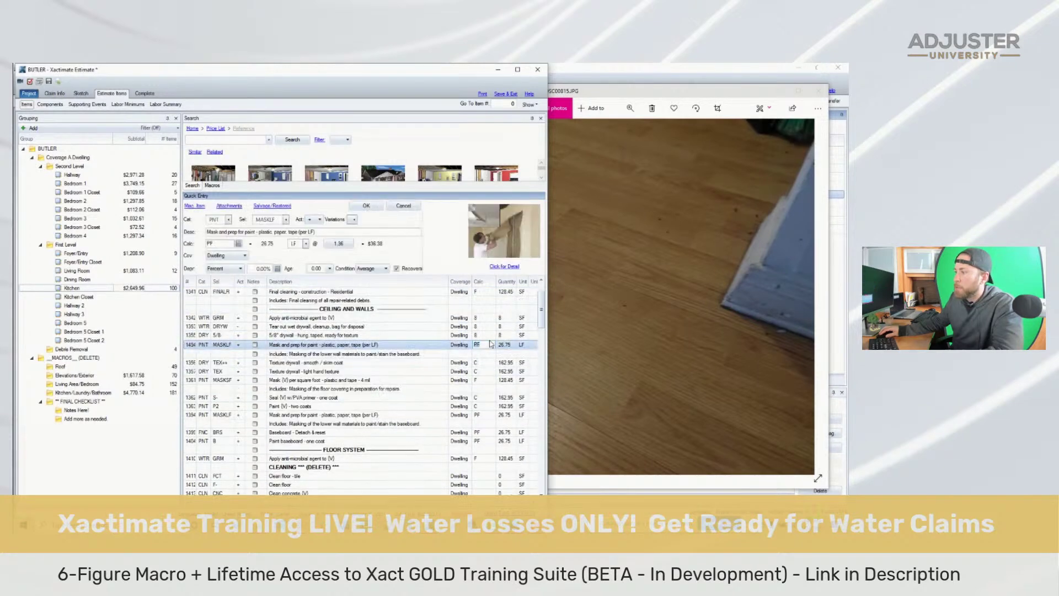
left_click(362, 353)
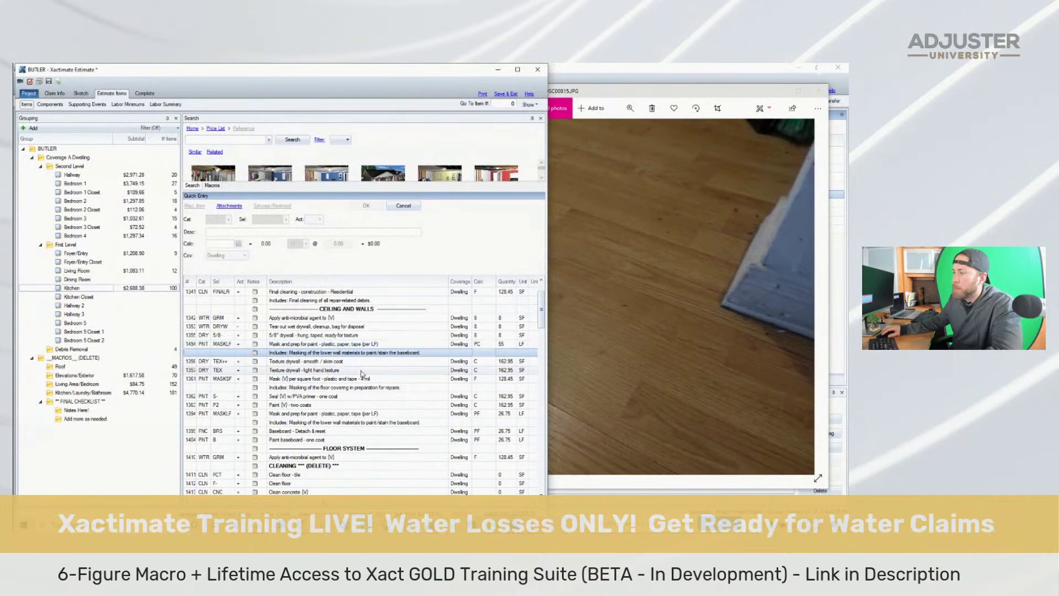
left_click(259, 356)
mouse_move(259, 354)
left_mouse_down()
mouse_move(267, 334)
mouse_move(217, 327)
left_mouse_up()
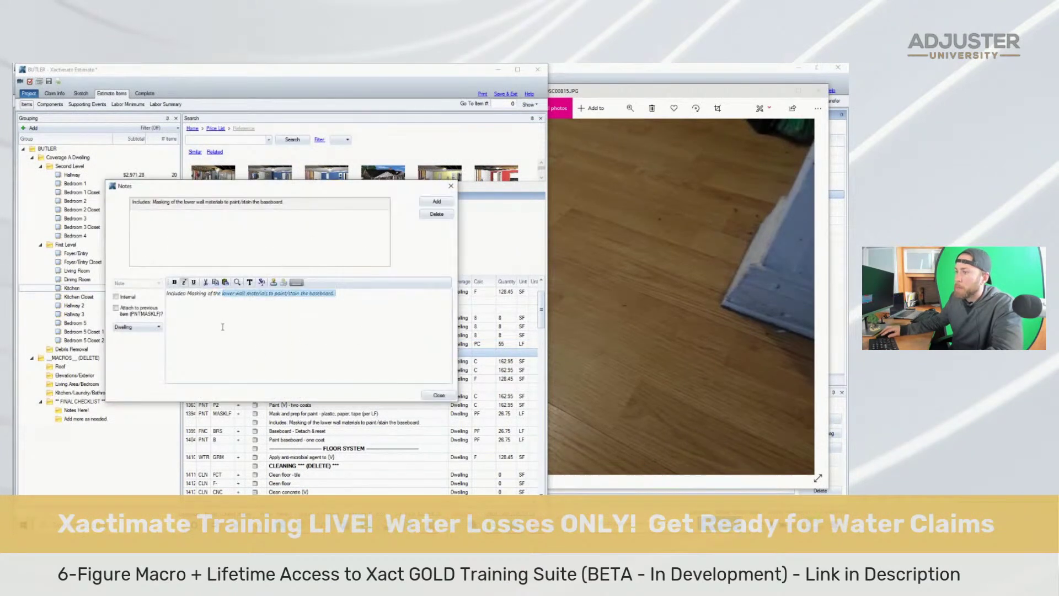
type("upper wall")
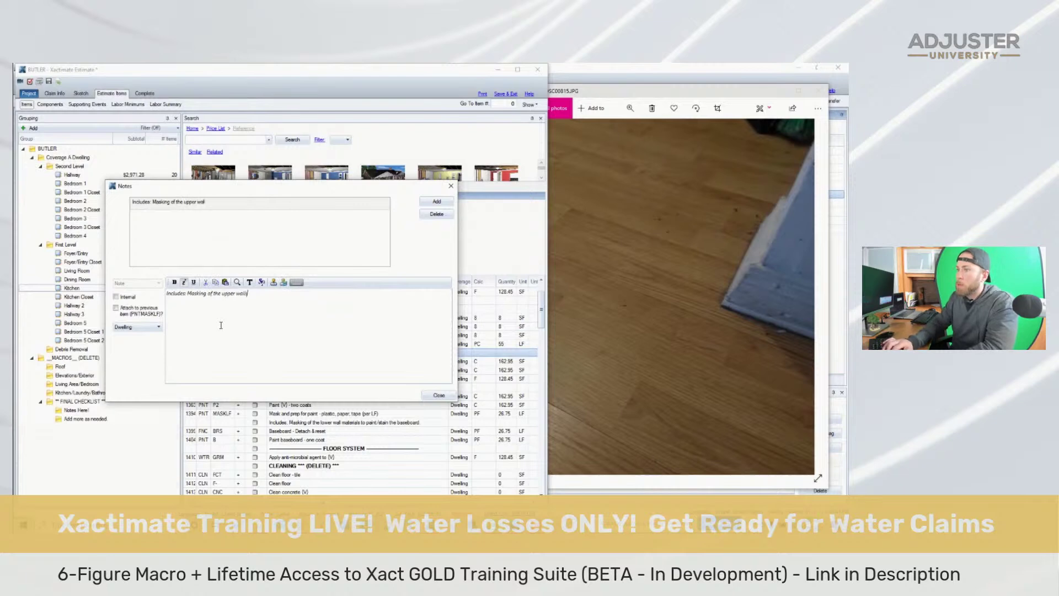
type("s in preparation to")
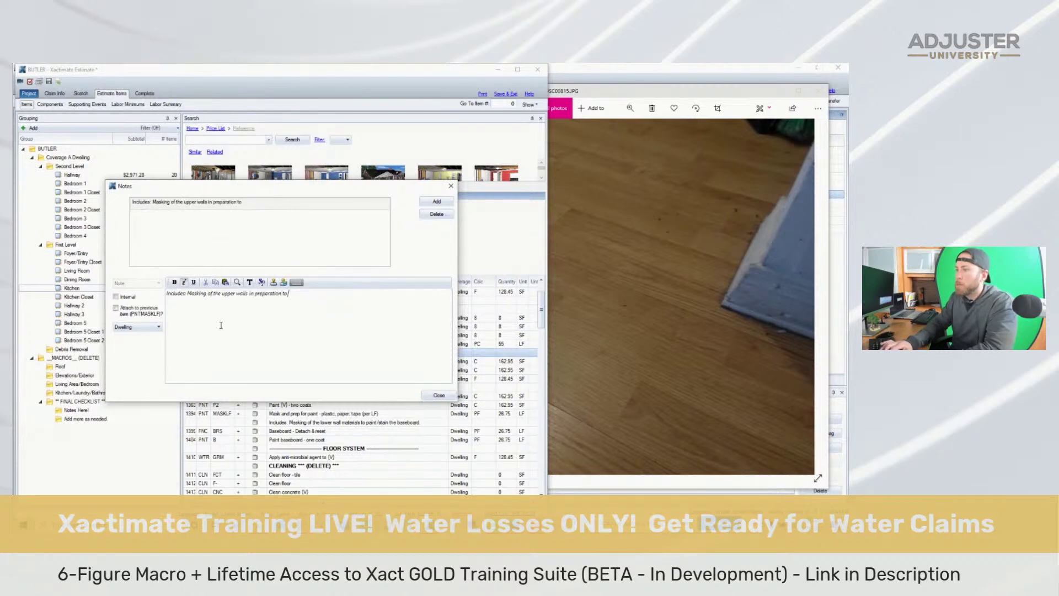
type(" texture the ceiling.")
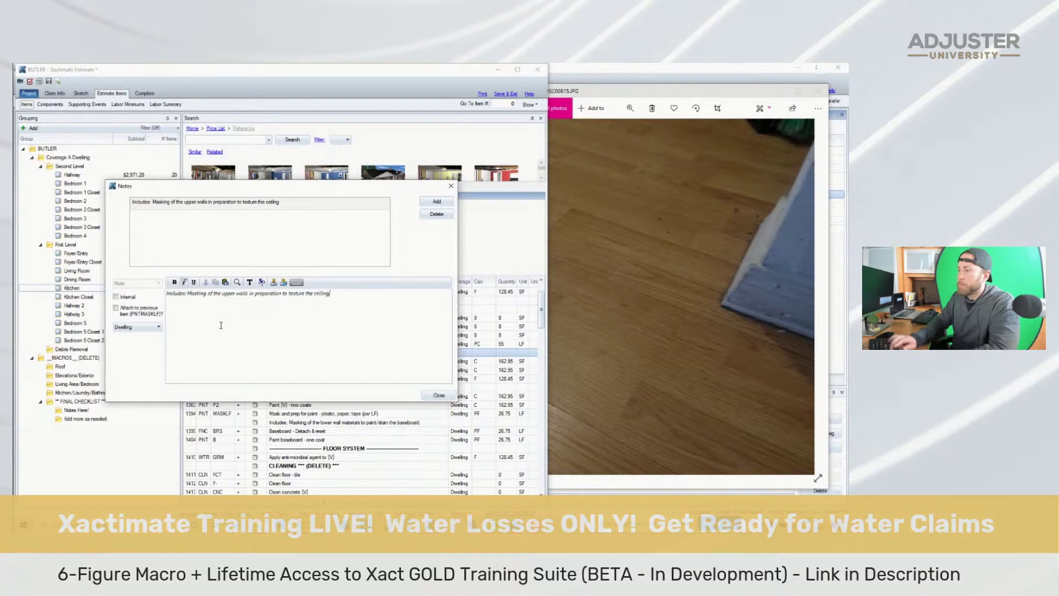
left_click(438, 395)
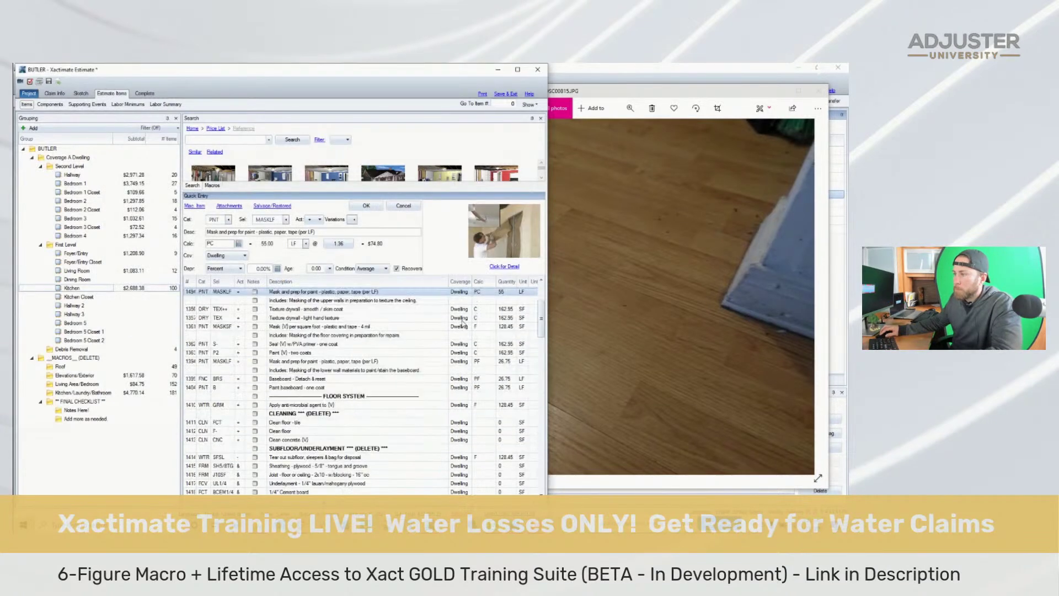
left_click(350, 380)
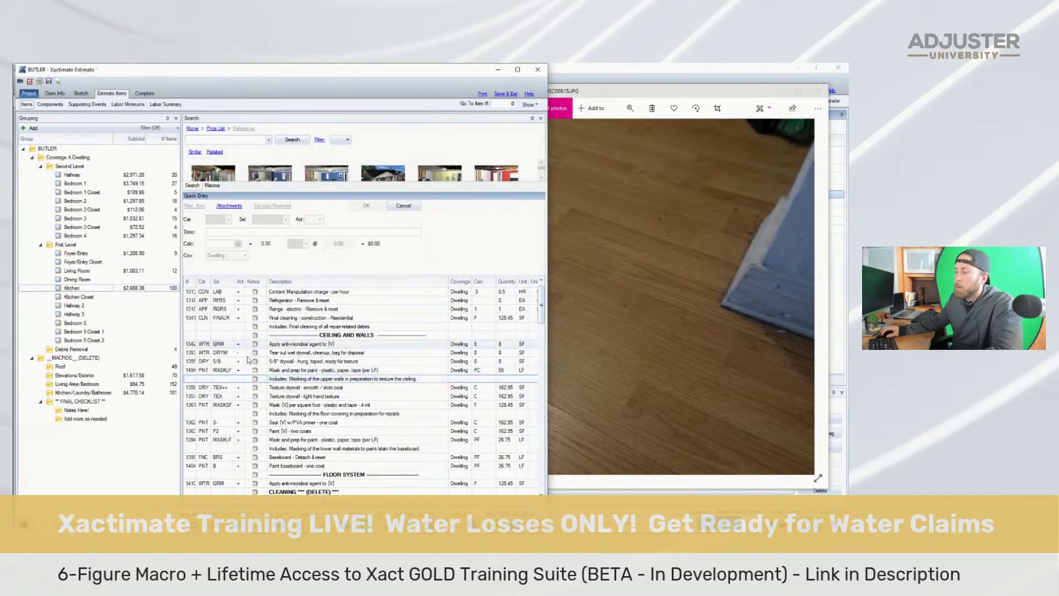
Examine the Kitchen's ceiling damage photo against the skim coat texture line, and check the wood floor photos for the flooring scope
left_click(664, 354)
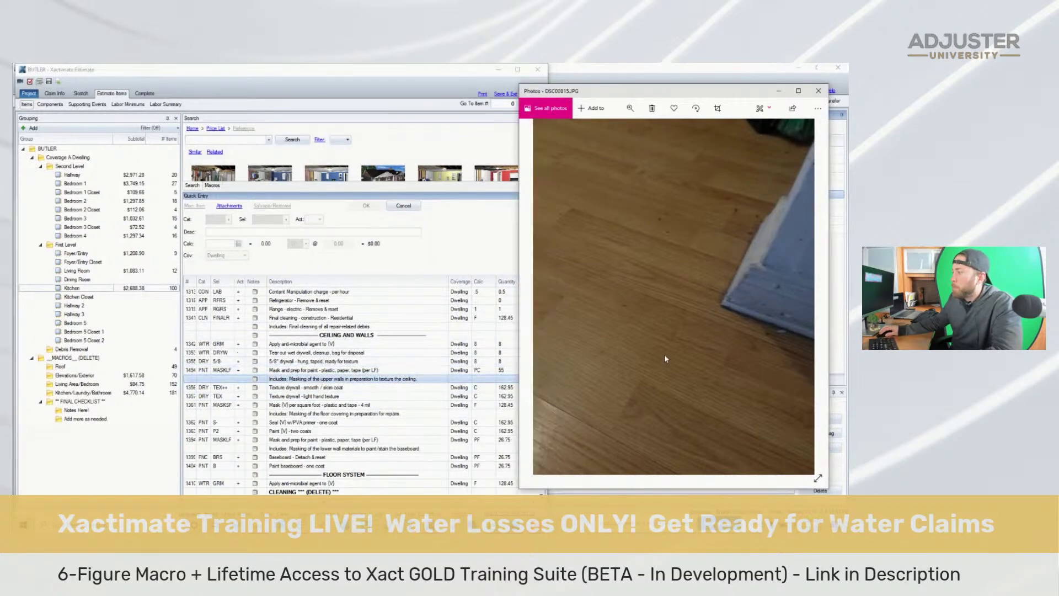
scroll(662, 352, "up", 2)
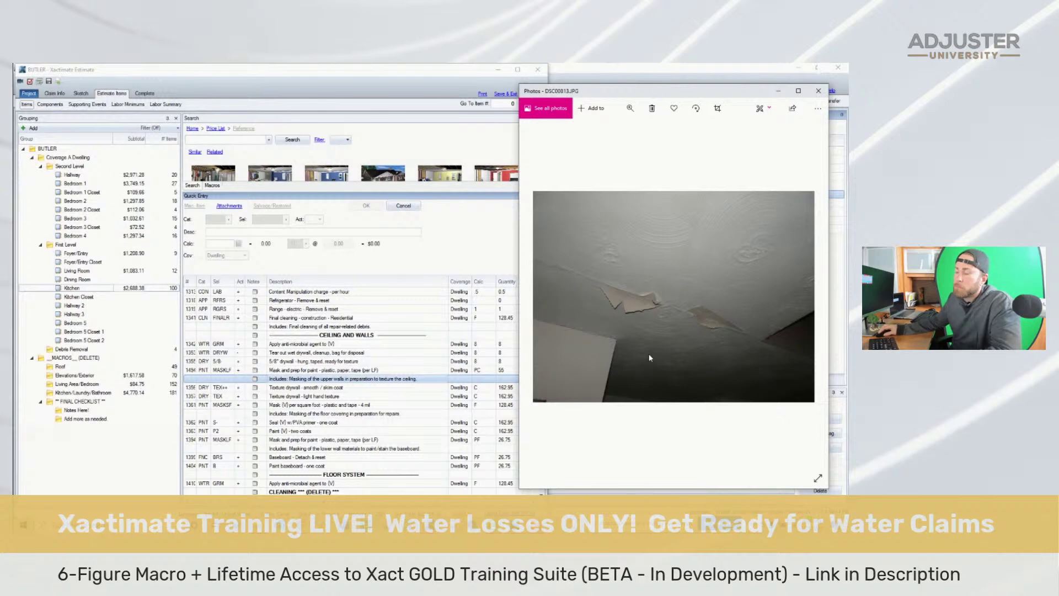
left_click(192, 388)
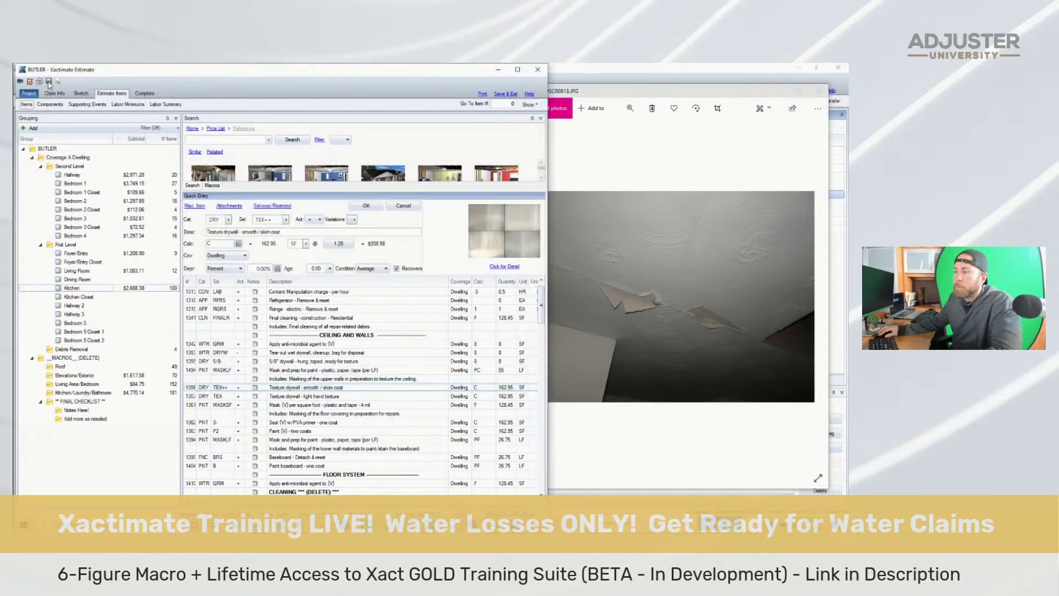
left_click(606, 336)
key("Right")
key("Right")
key("Right")
key("Right")
key("Right")
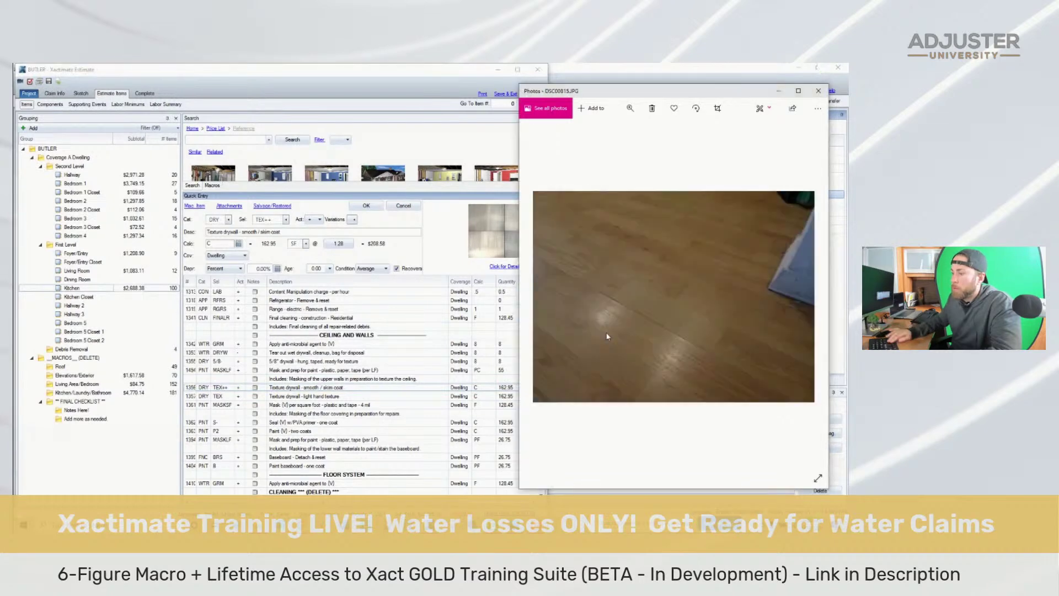
Review the kitchen photos against the Ceiling and Walls and Floor System line items, returning to the wood floor photo
key("Right")
key("Right")
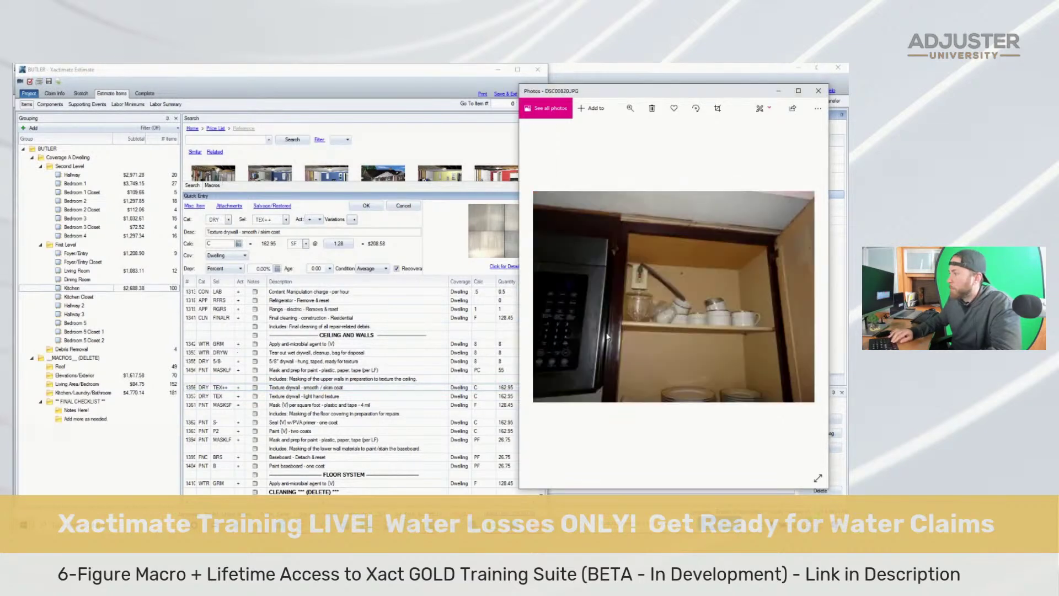
scroll(319, 432, "down", 3)
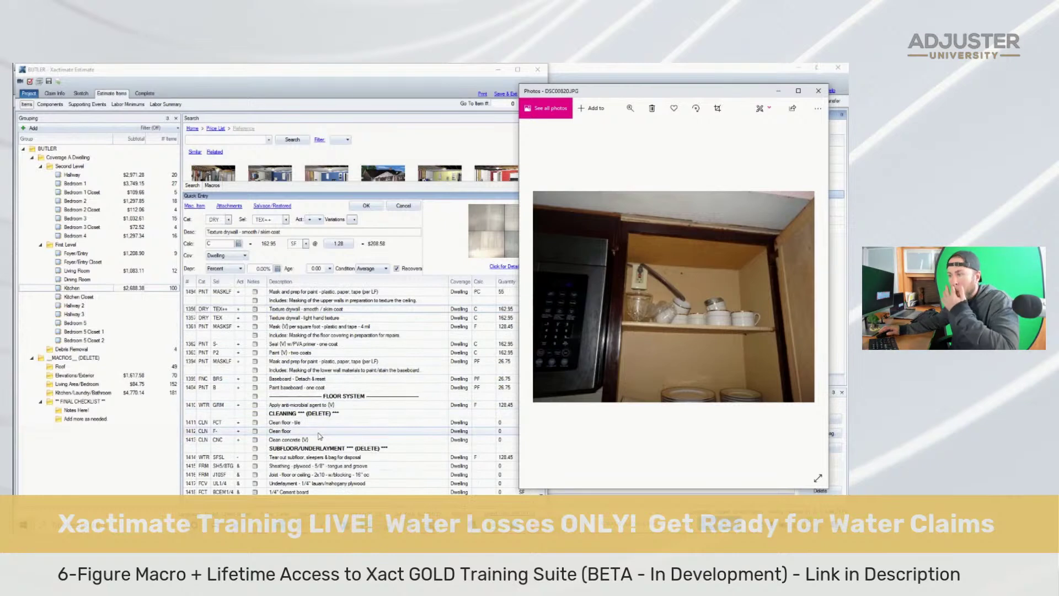
left_click(340, 399)
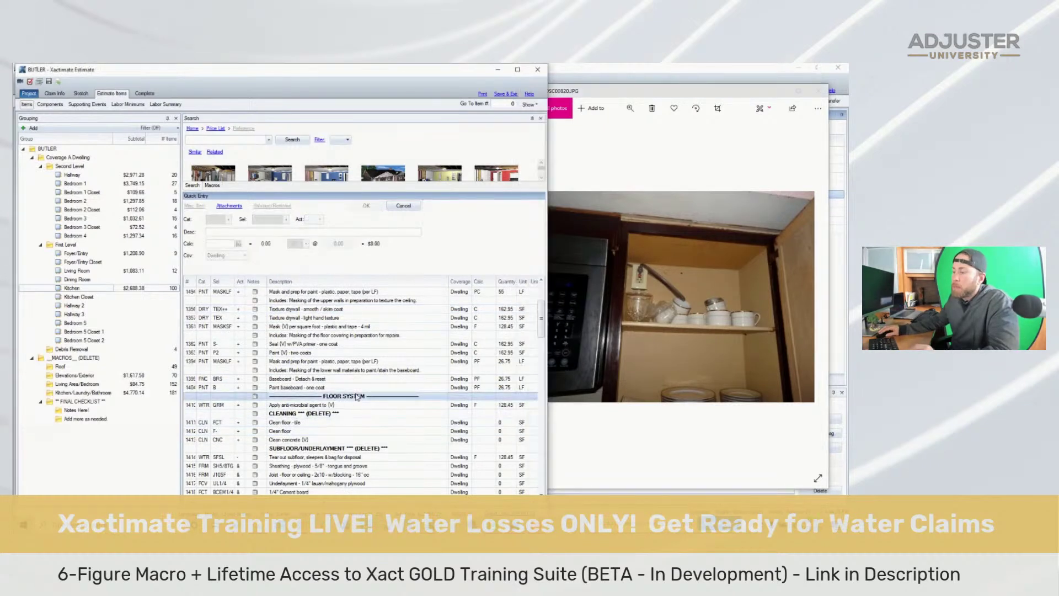
scroll(357, 397, "down", 1)
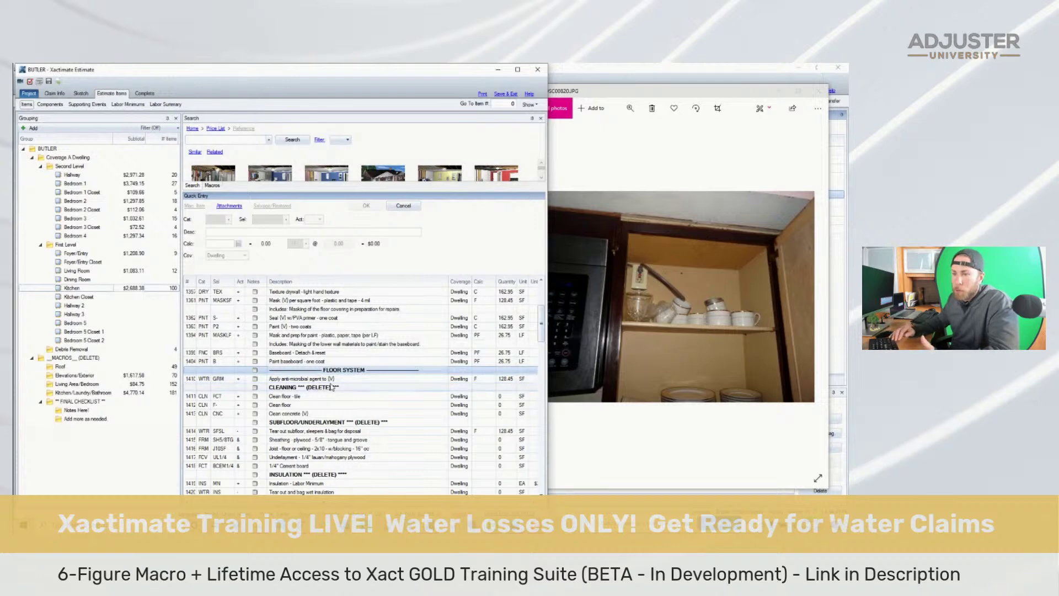
scroll(331, 388, "up", 4)
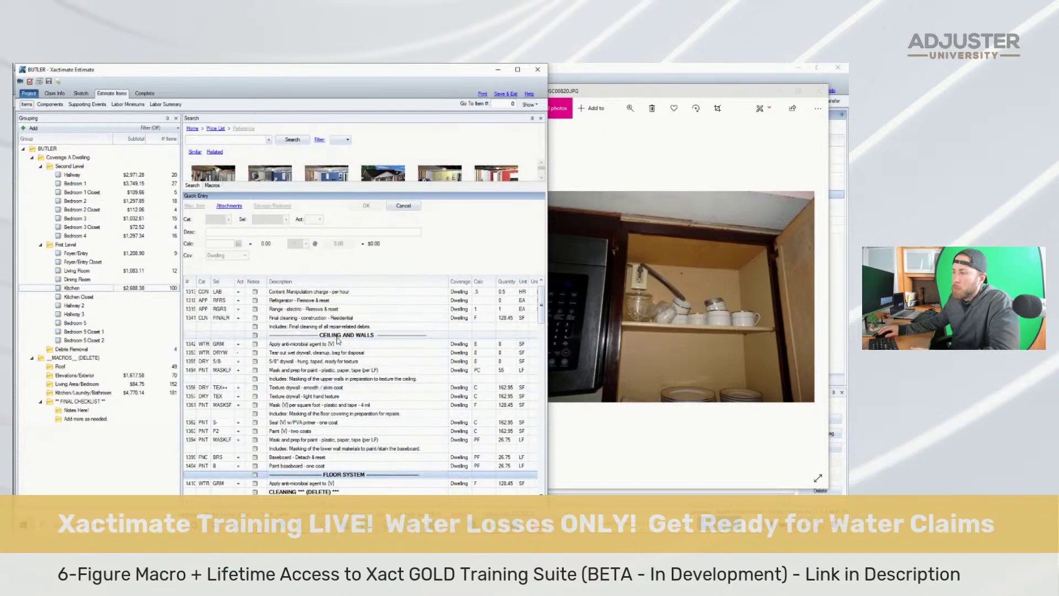
scroll(336, 352, "down", 3)
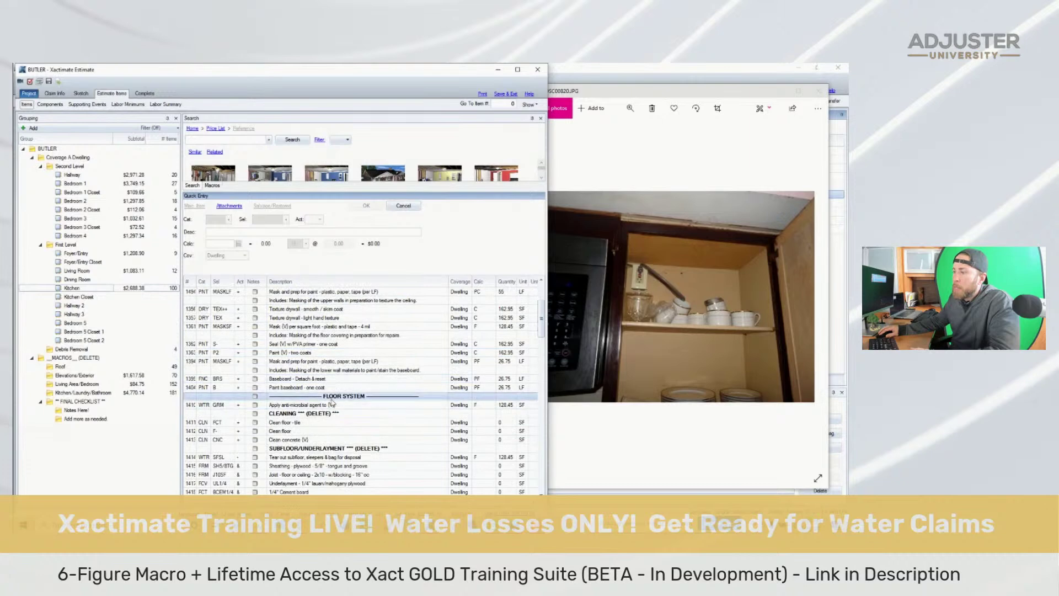
scroll(331, 403, "down", 2)
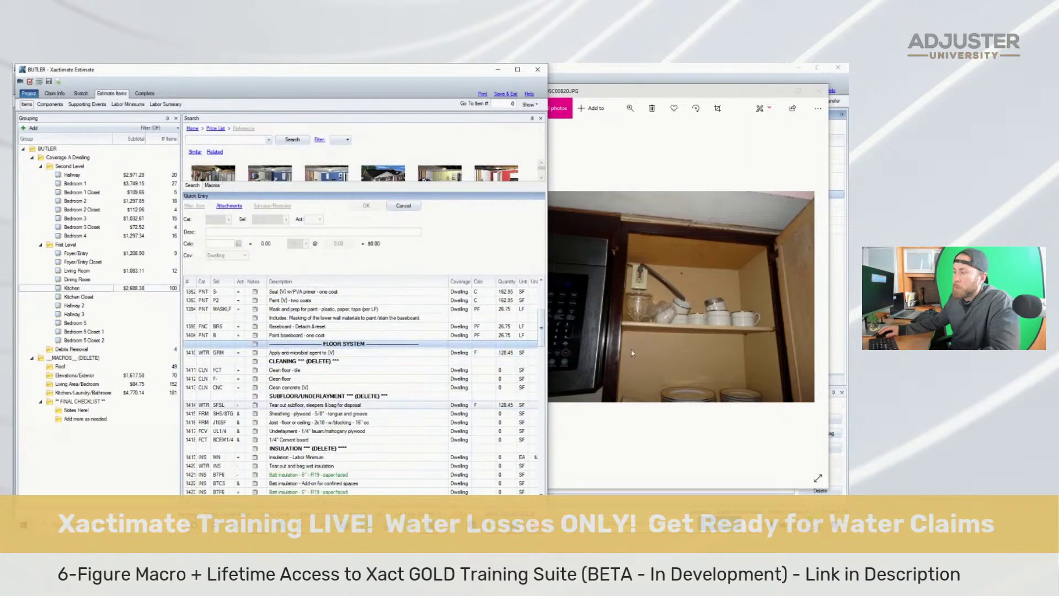
left_click(673, 342)
key("Left")
key("Left")
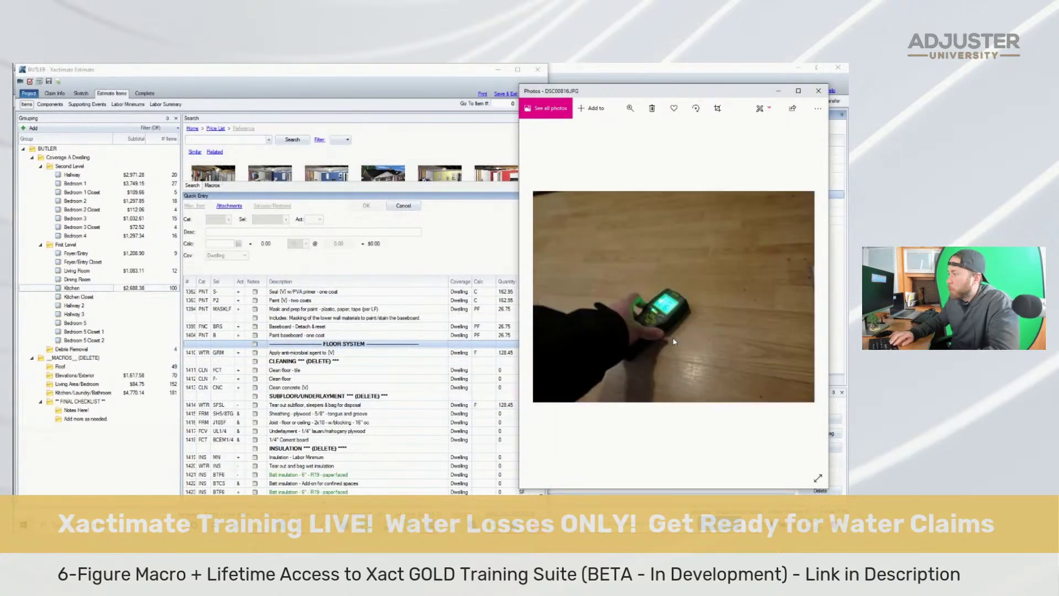
key("Left")
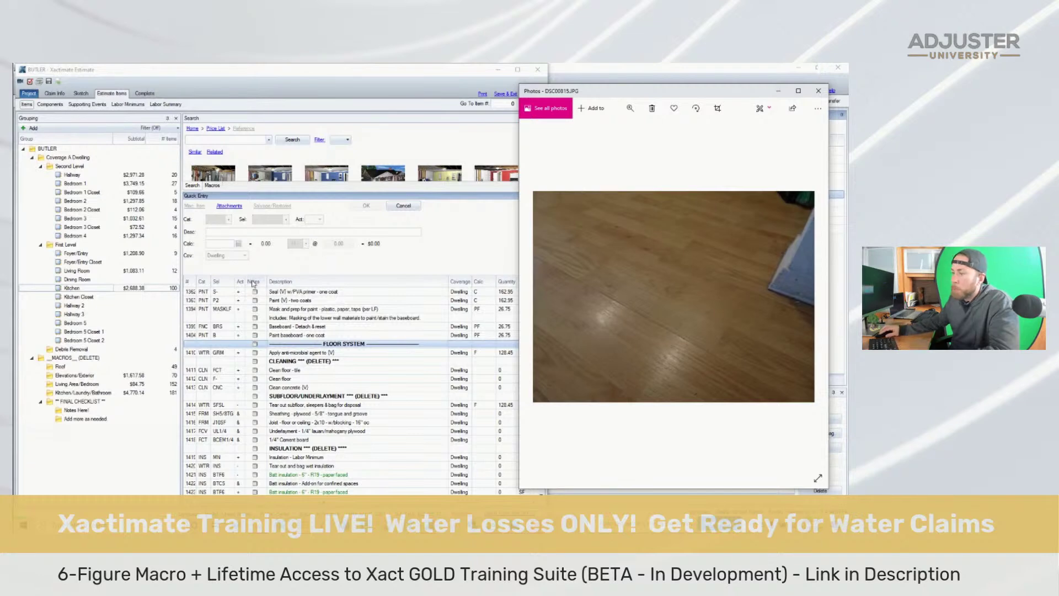
Set the calculation of the kitchen Floor System's anti-microbial agent line to F/2
left_click(187, 353)
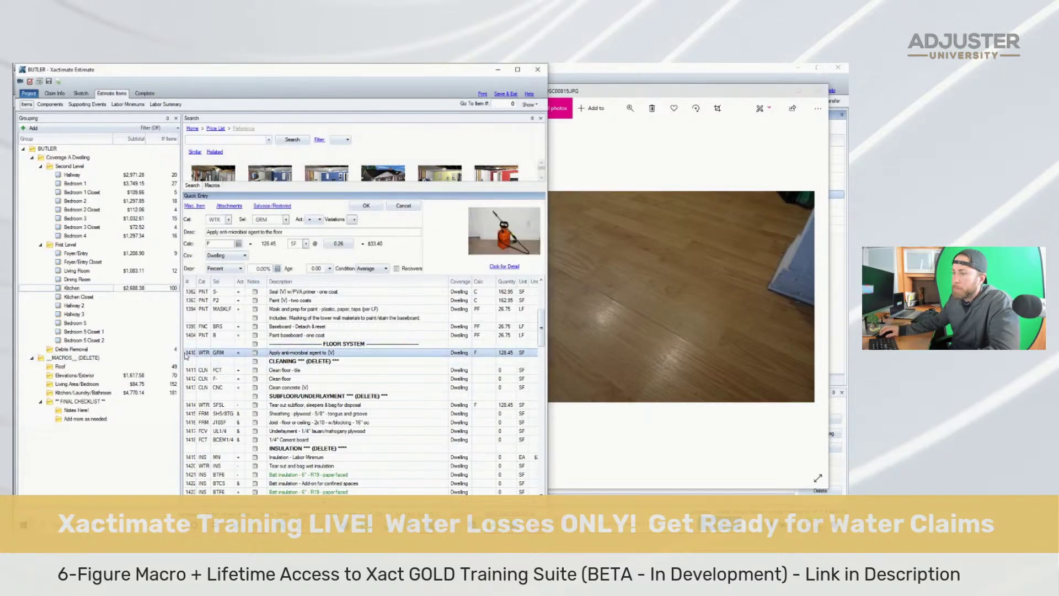
left_click(477, 352)
type("/2")
key("Return")
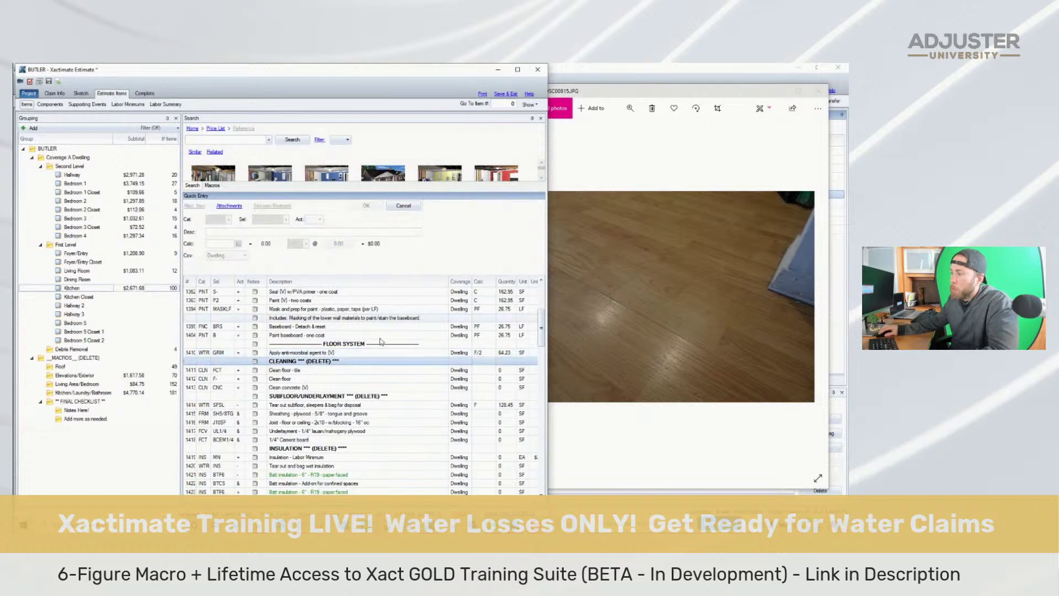
Delete the kitchen floor entries from the CLEANING heading through the WOOD heading, keeping the wood flooring line items below
scroll(359, 370, "down", 10)
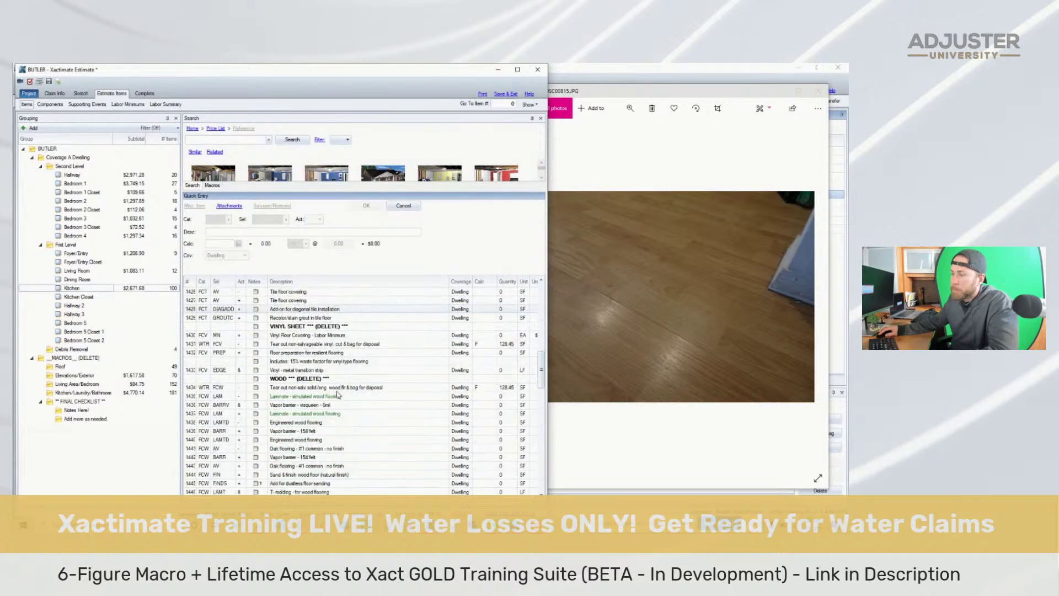
left_click(325, 379, "shift")
scroll(329, 381, "up", 1)
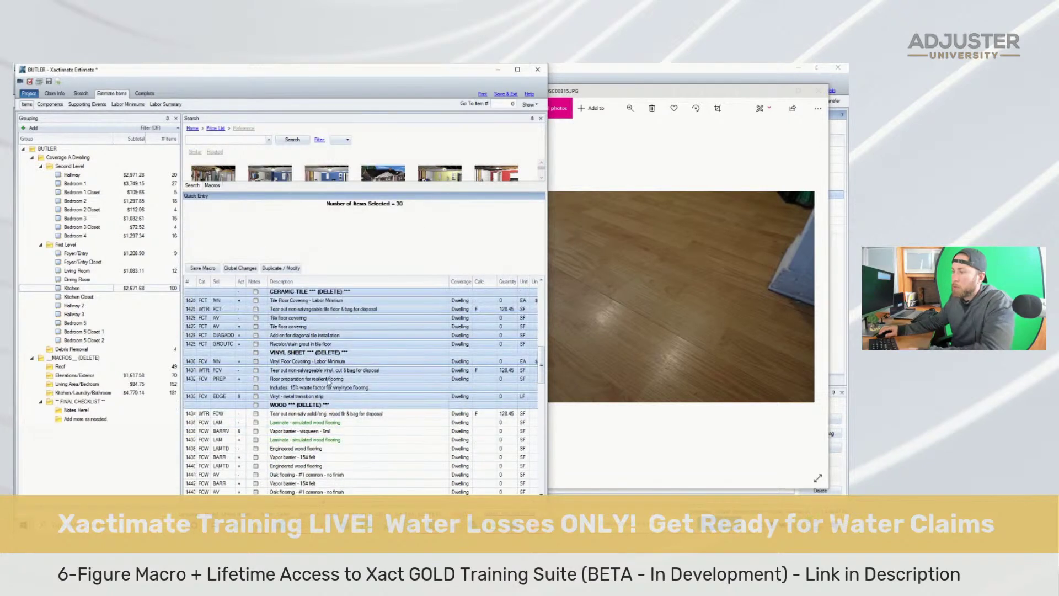
scroll(329, 380, "up", 8)
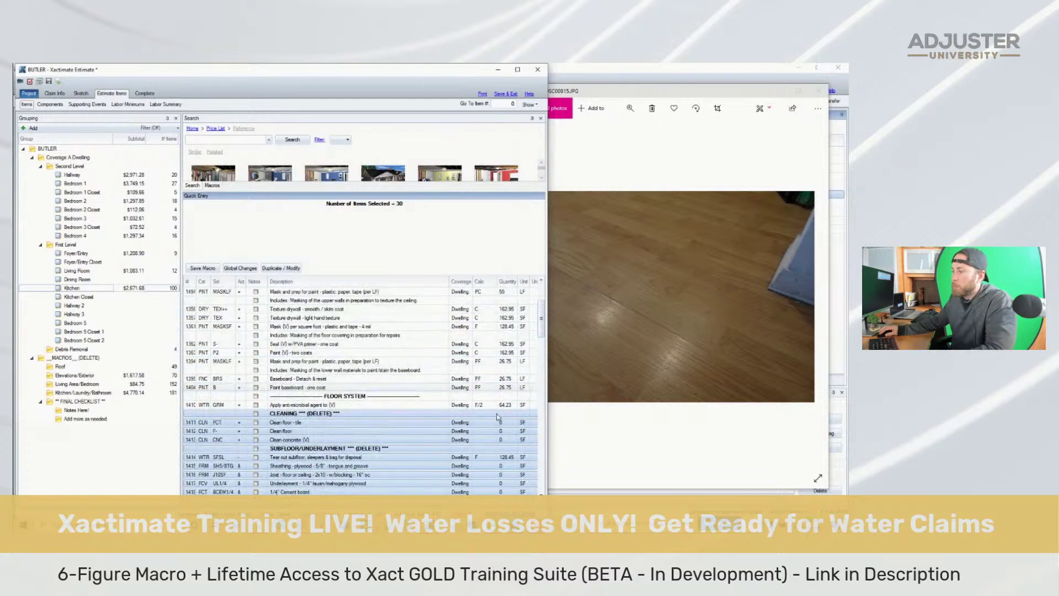
key("Delete")
Delete the first laminate simulated wood flooring line, the removal entry directly below the wood floor tear-out
left_click(192, 423)
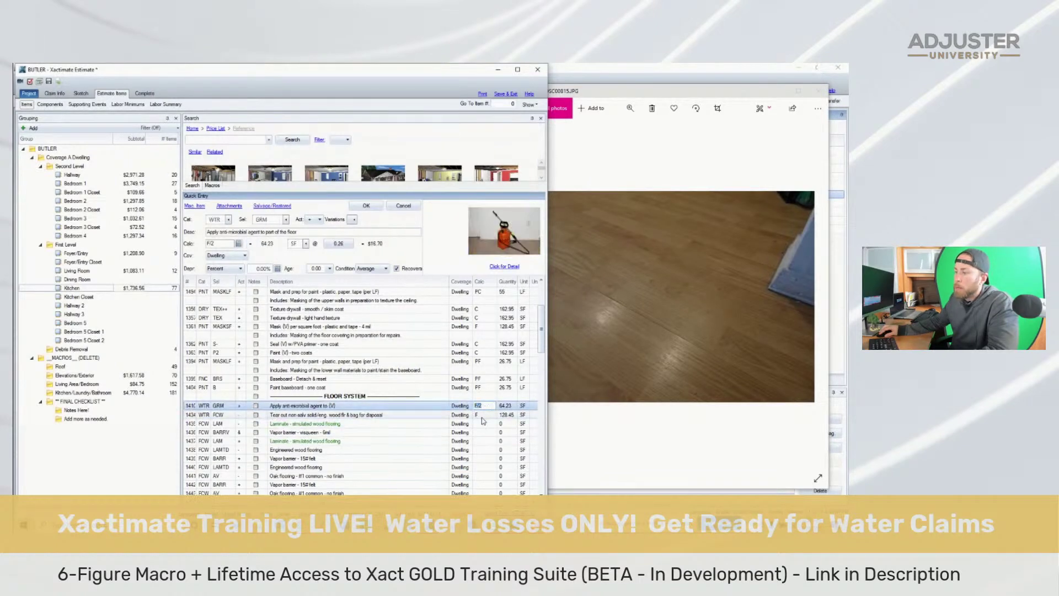
left_click(485, 413)
left_click(185, 414)
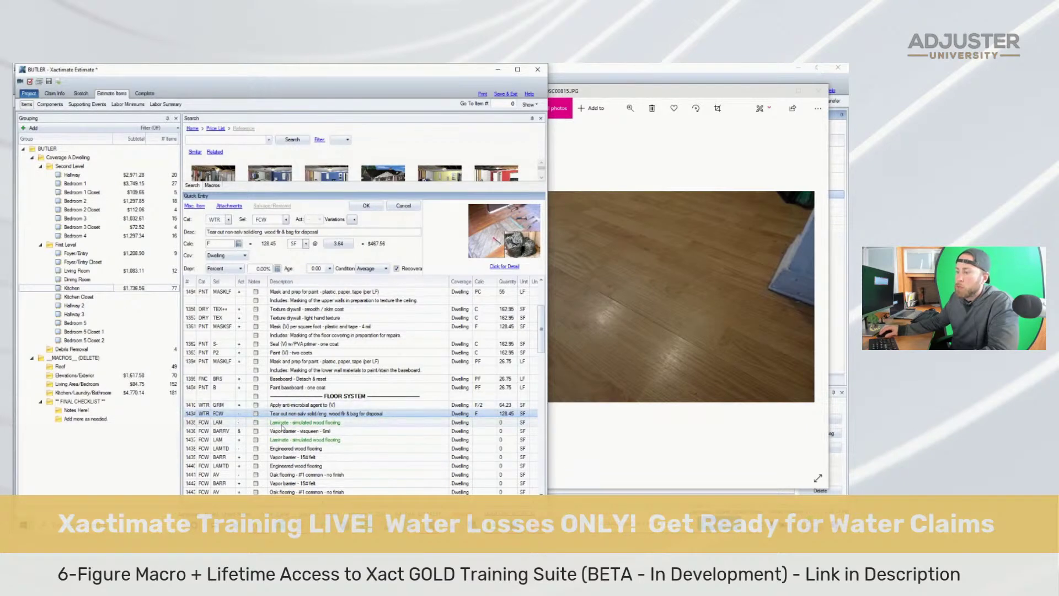
left_click(188, 423)
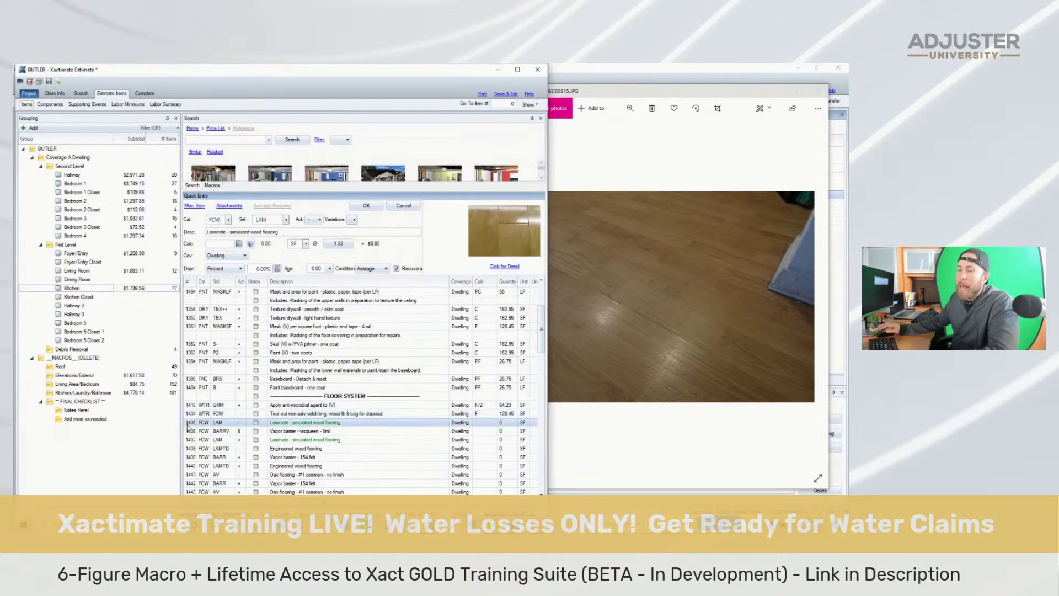
left_click(195, 414)
left_click(195, 423)
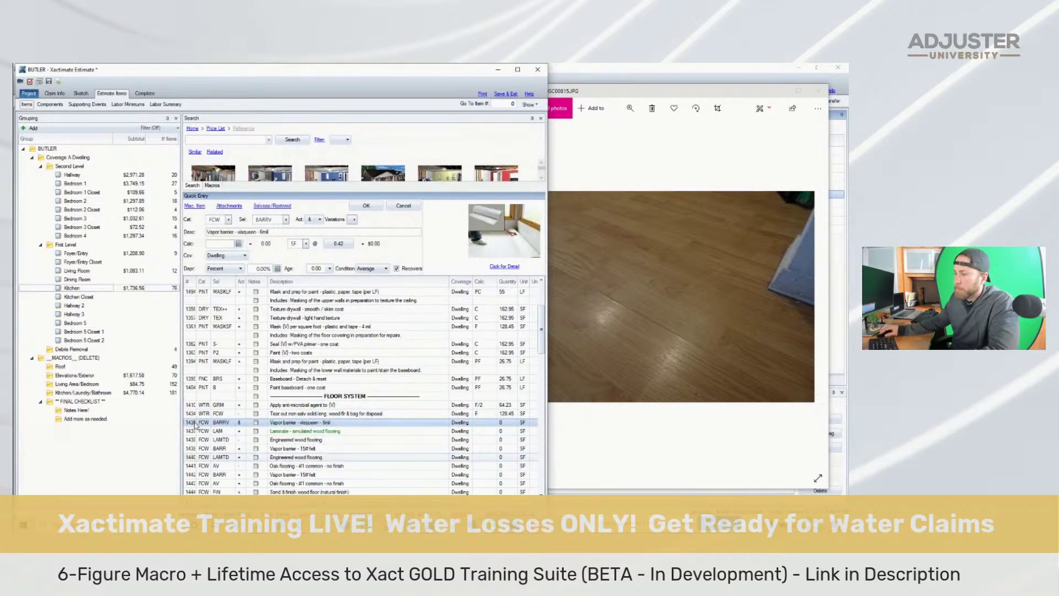
key("Delete")
Set the calculations of the visqueen vapor barrier and the laminate simulated wood flooring lines to F
left_click(479, 422)
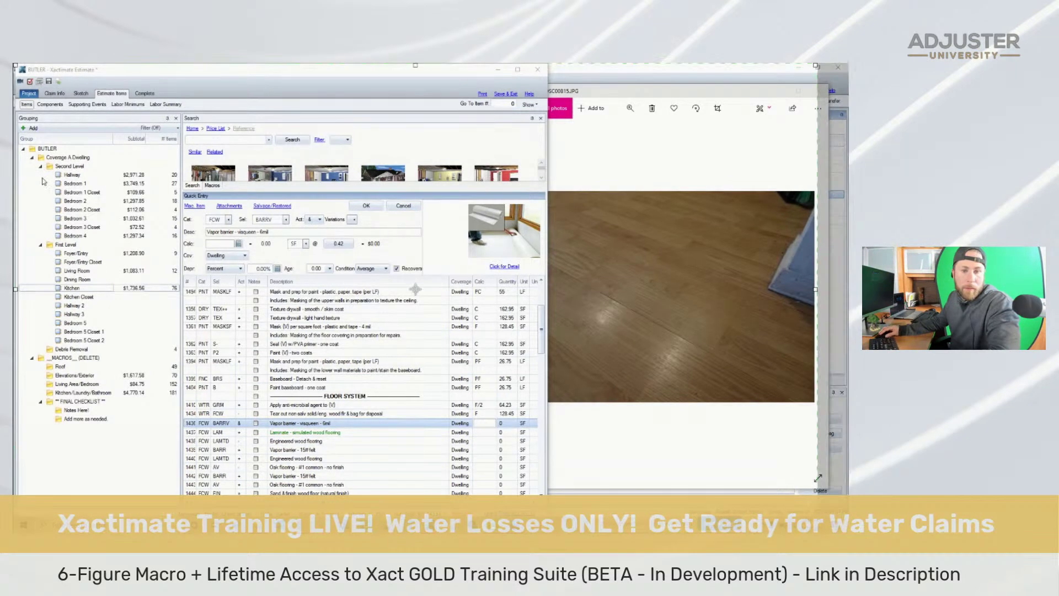
key("F10")
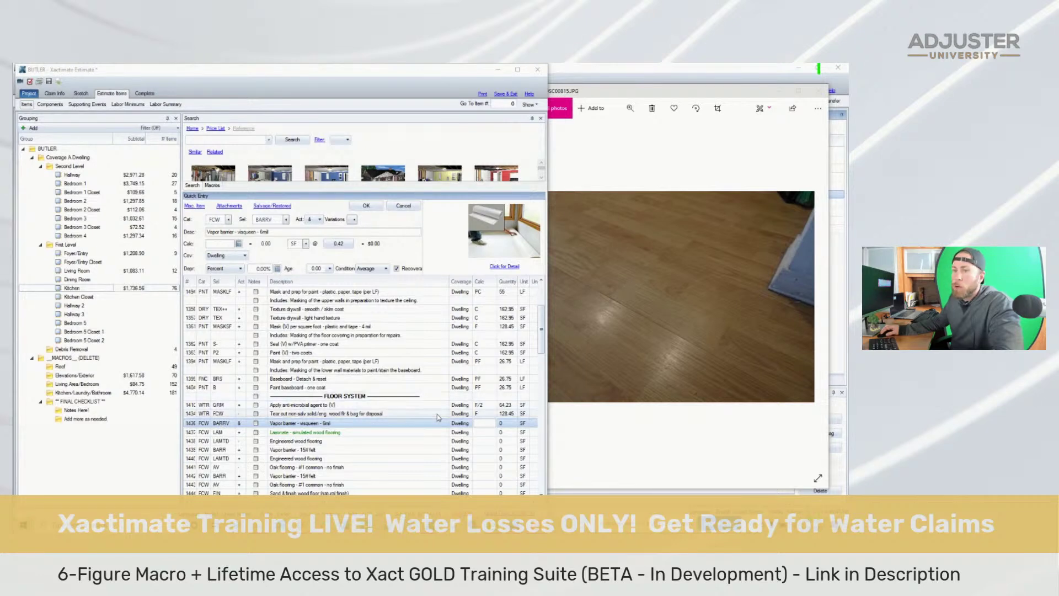
left_click(496, 425)
type("F")
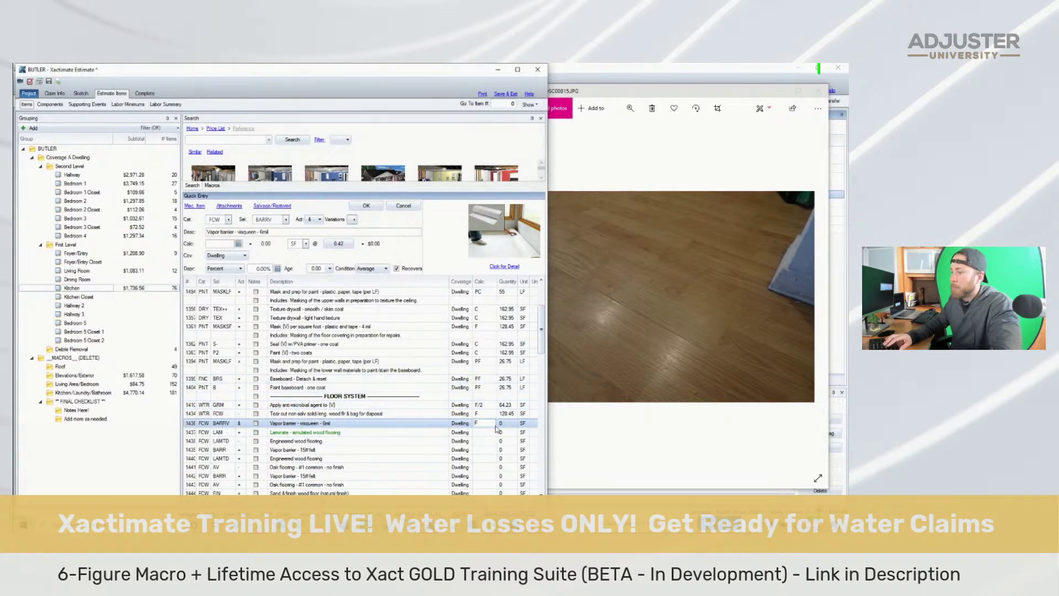
key("Return")
type("F")
key("Return")
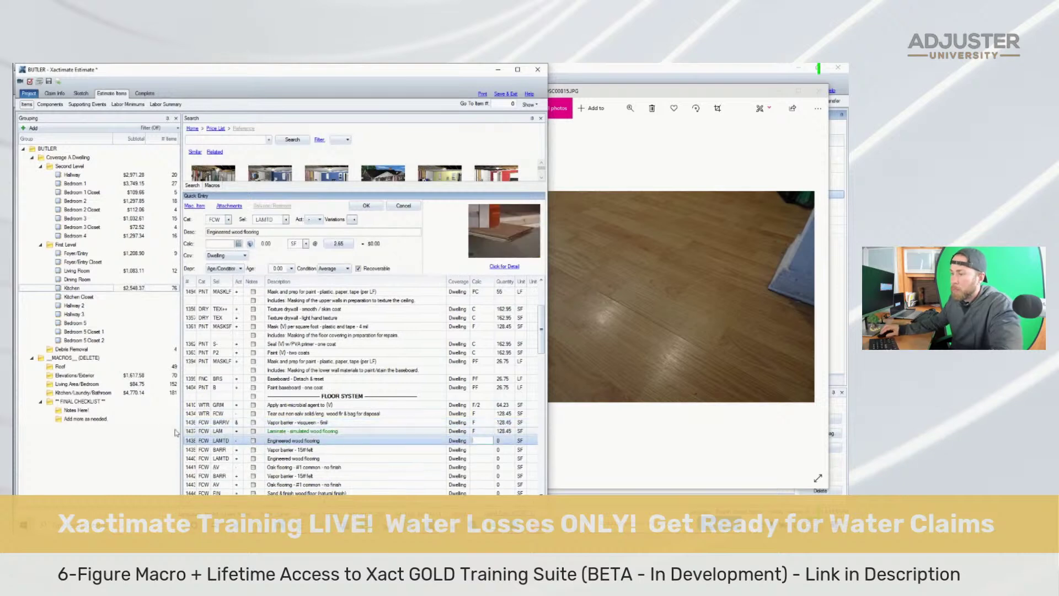
Delete the remaining wood flooring lines, from engineered wood flooring through the T-molding for wood flooring
scroll(198, 447, "down", 4)
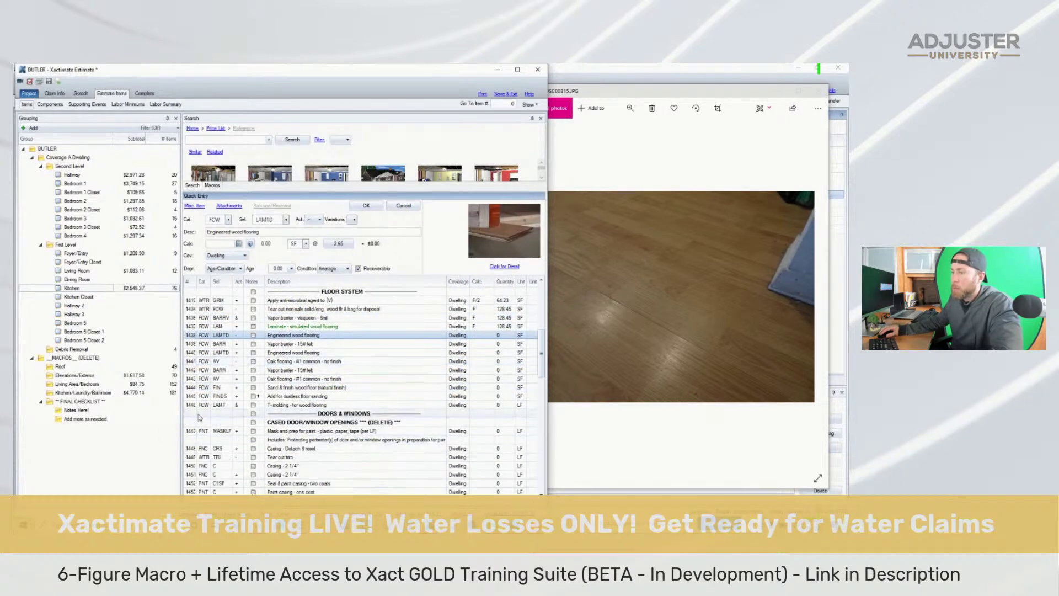
left_click(192, 405, "shift")
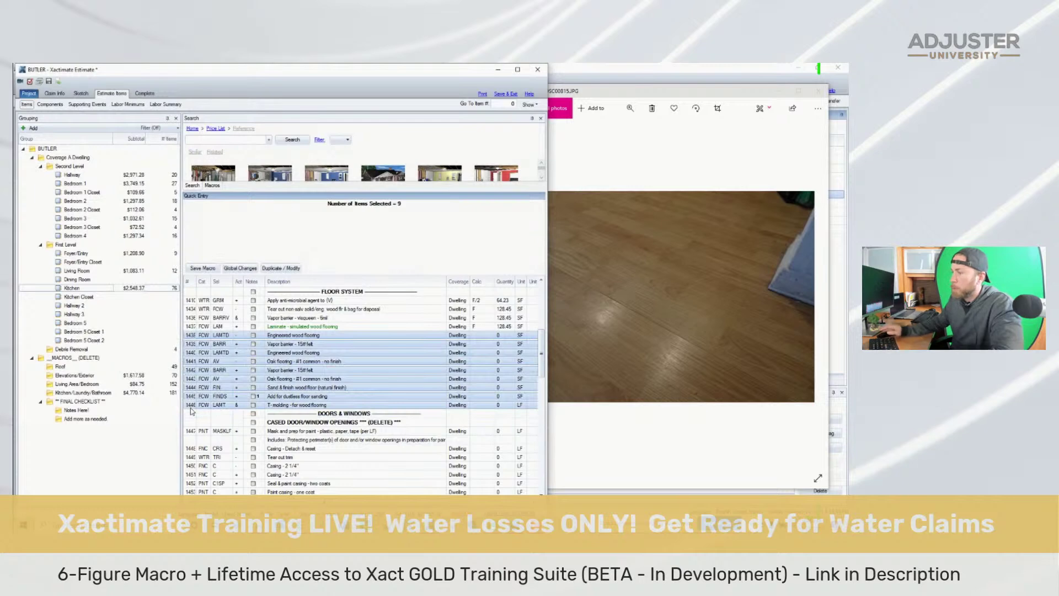
key("Delete")
Look back through the kitchen photos to examine the room's doors, windows and openings
left_click(600, 308)
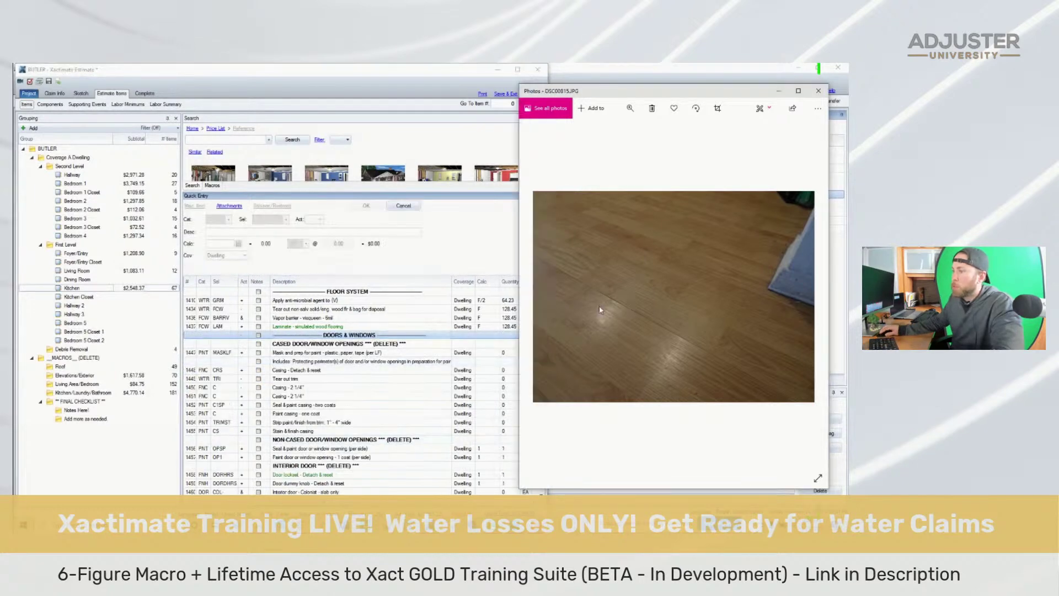
key("Left")
key("Left")
key("Left")
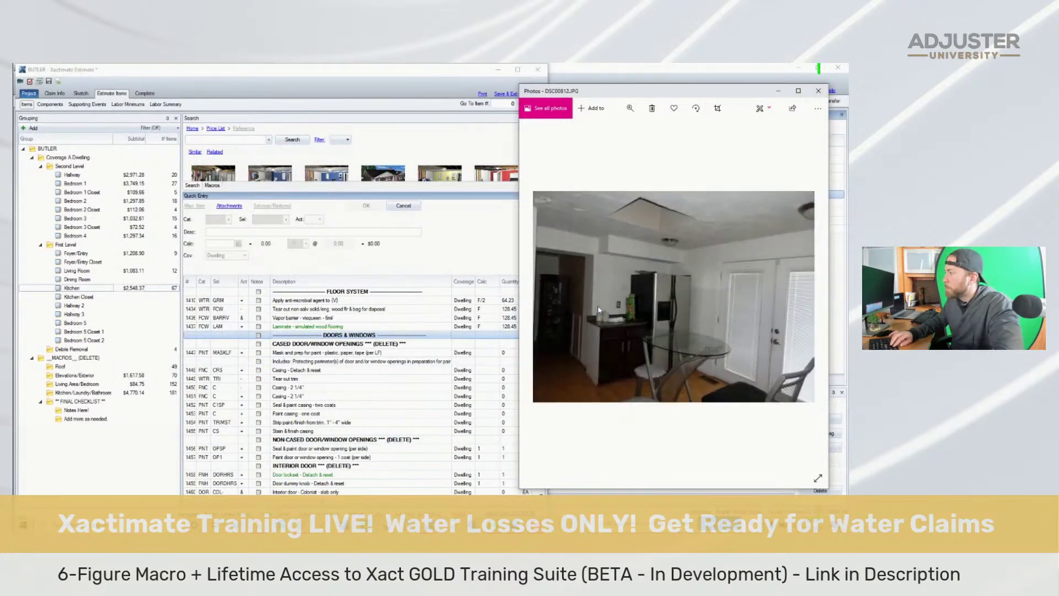
key("Left")
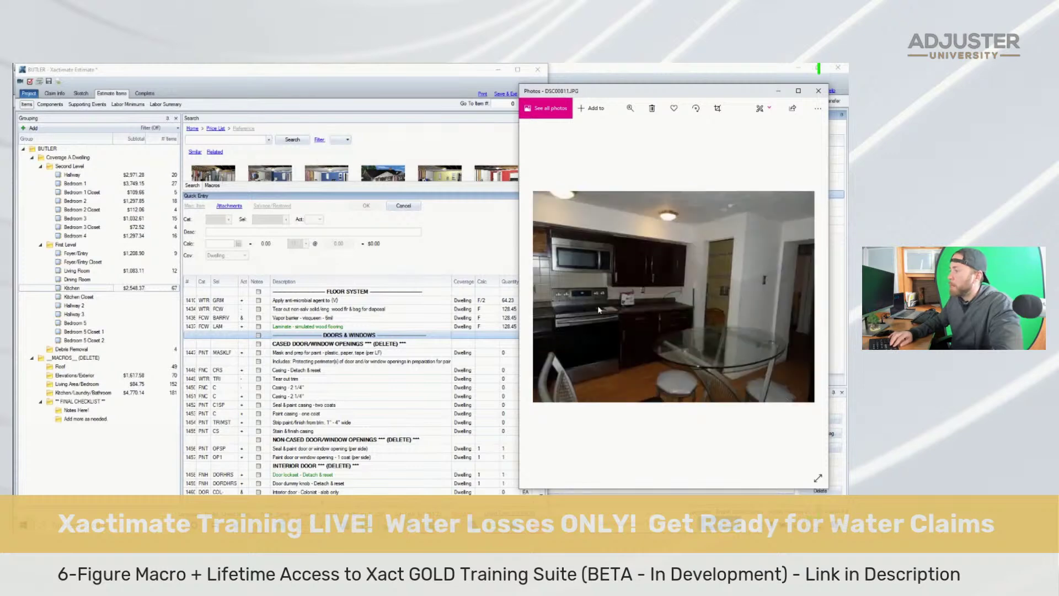
key("Left")
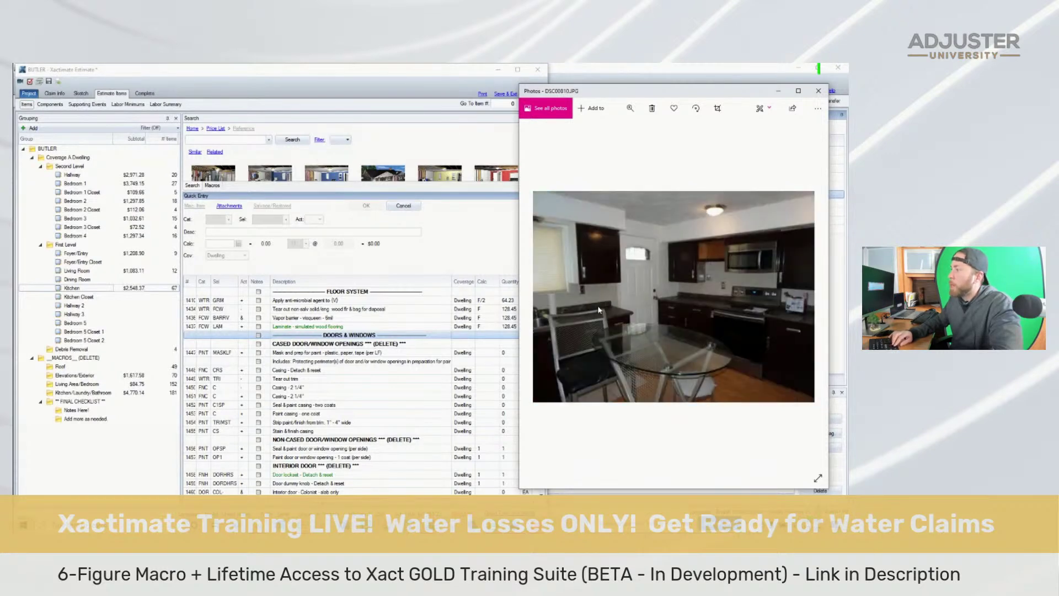
key("Left")
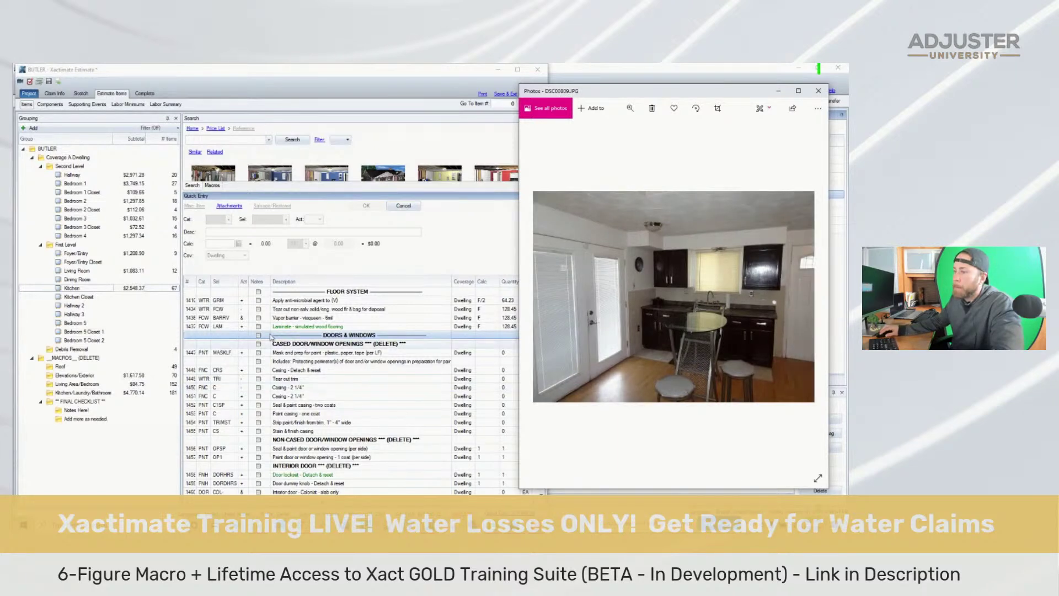
Delete the CASED DOOR/WINDOW OPENINGS heading and set the masking and prep for paint line below it to 17+20
left_click(310, 341)
left_click(311, 343)
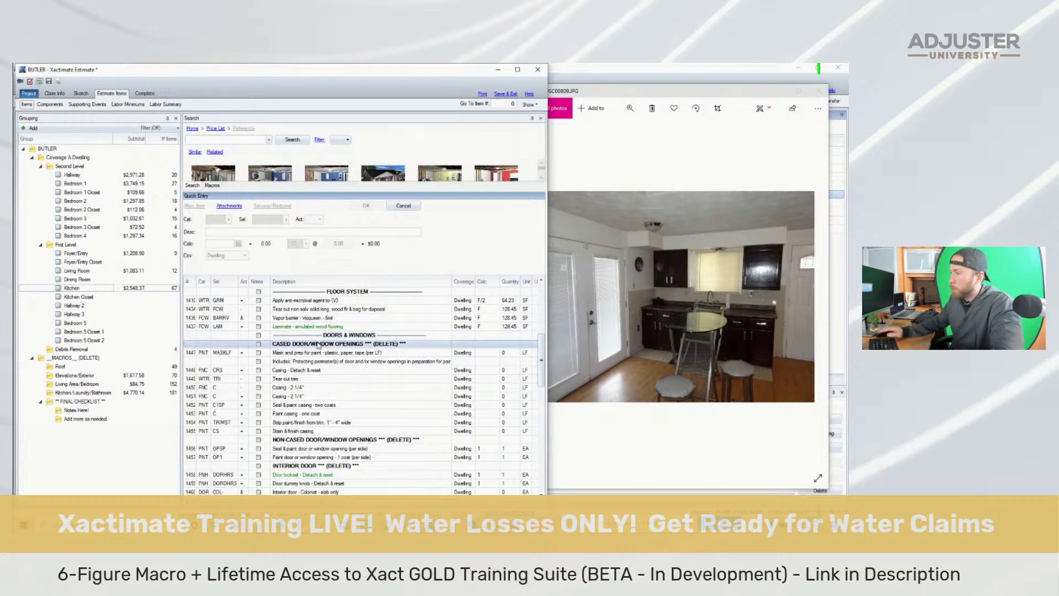
left_click(479, 354)
type("1")
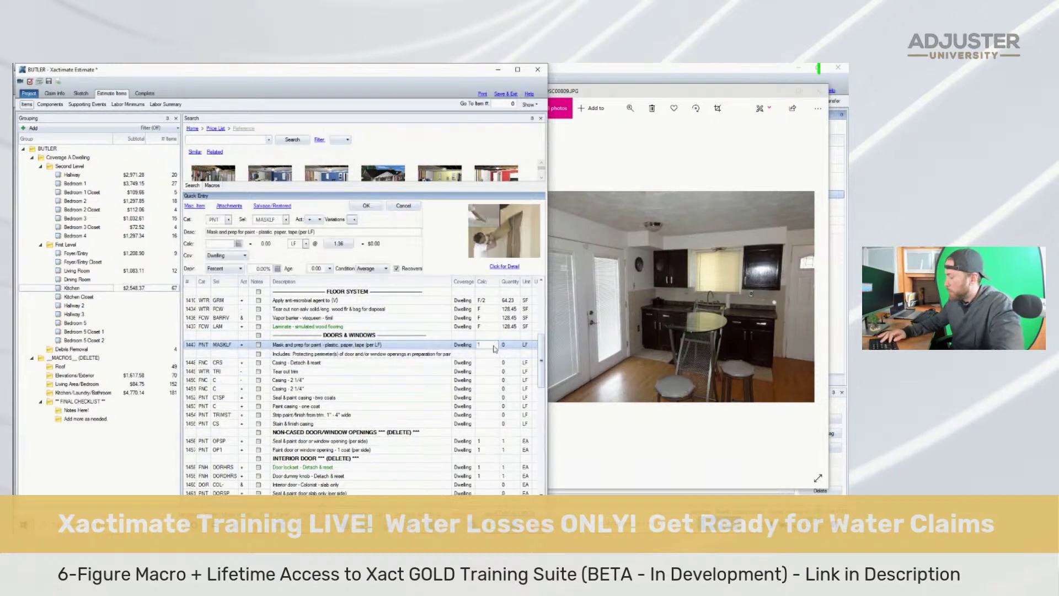
type("7+20")
key("Return")
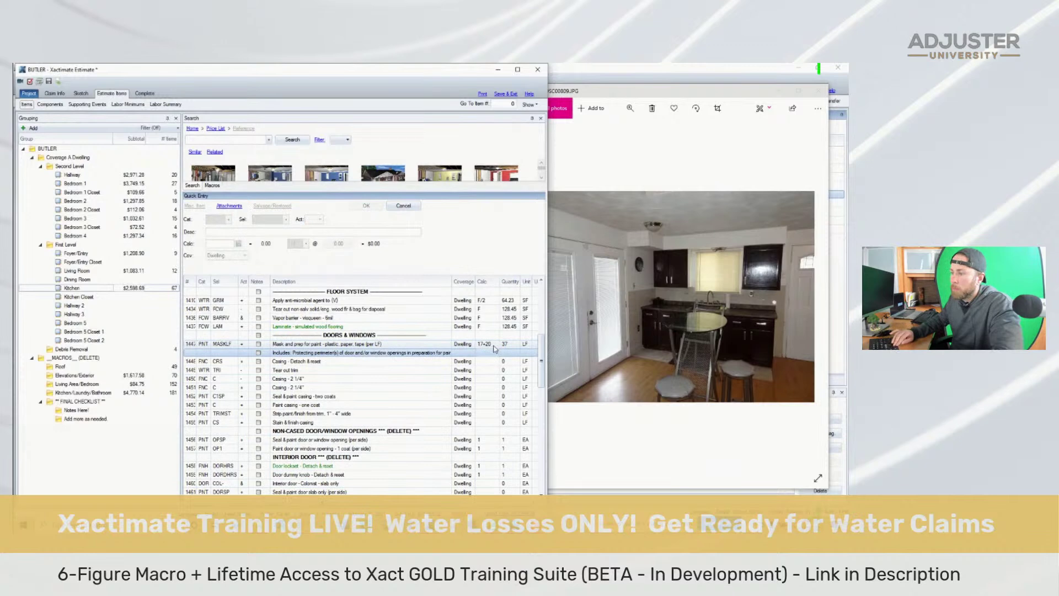
Delete the casing lines from Casing - Detach & reset through Seal & paint casing - two coats
key("shift+Down")
key("shift+Down")
key("shift+Down")
key("shift+Down")
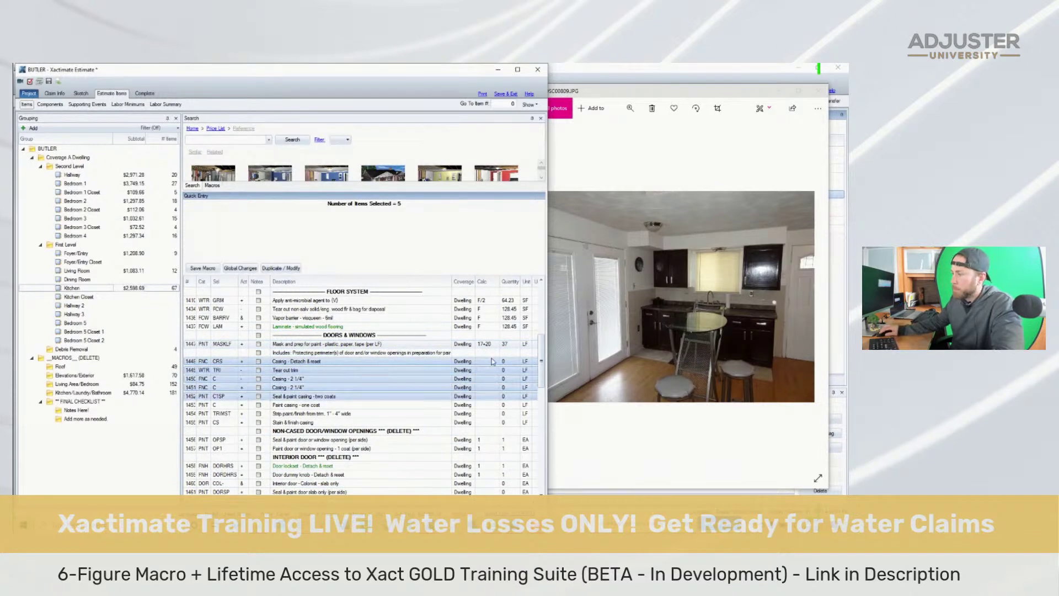
key("Delete")
Set the calculation of the Paint casing - one coat line to 37
left_click(493, 364)
type("37")
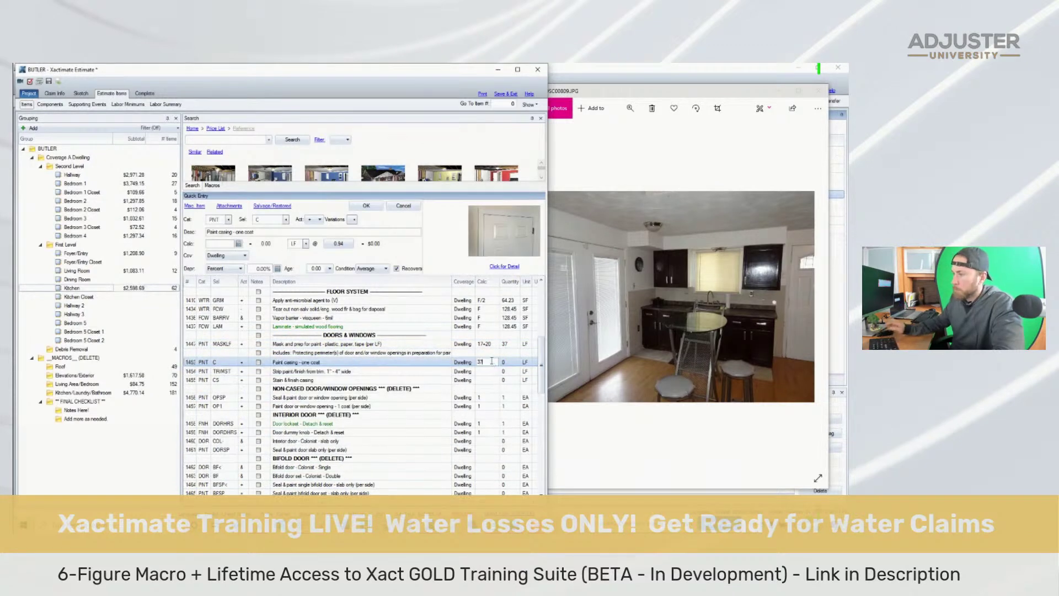
key("Return")
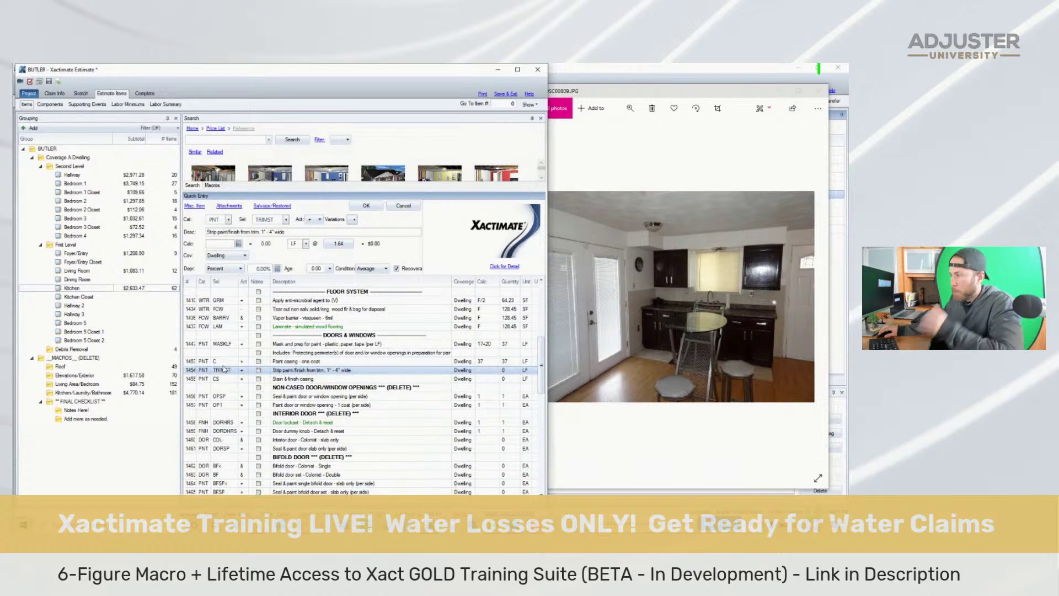
Delete the door and window lines from Strip paint/finish from trim through Additional charge for a retrofit window, keeping the VANITY/CABINETRY heading
scroll(386, 408, "down", 6)
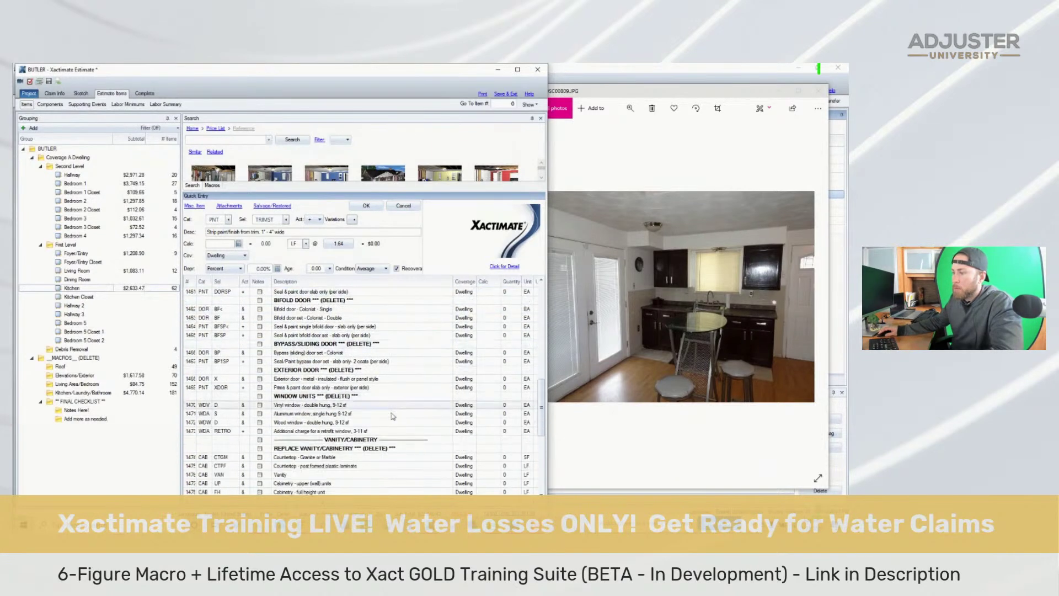
left_click(380, 439, "shift")
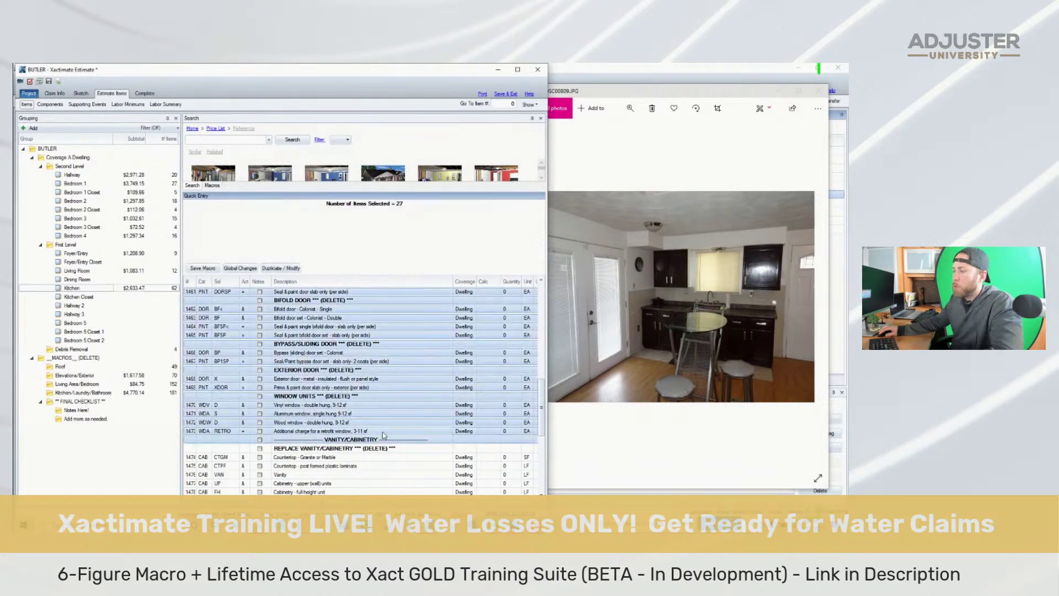
left_click(385, 437, "ctrl")
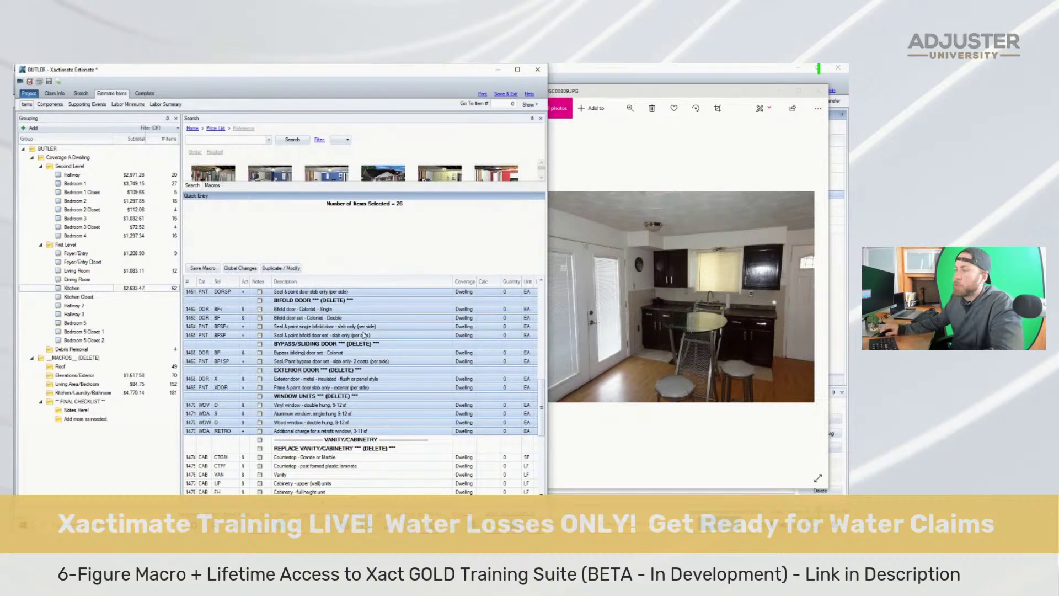
key("Delete")
scroll(385, 346, "up", 2)
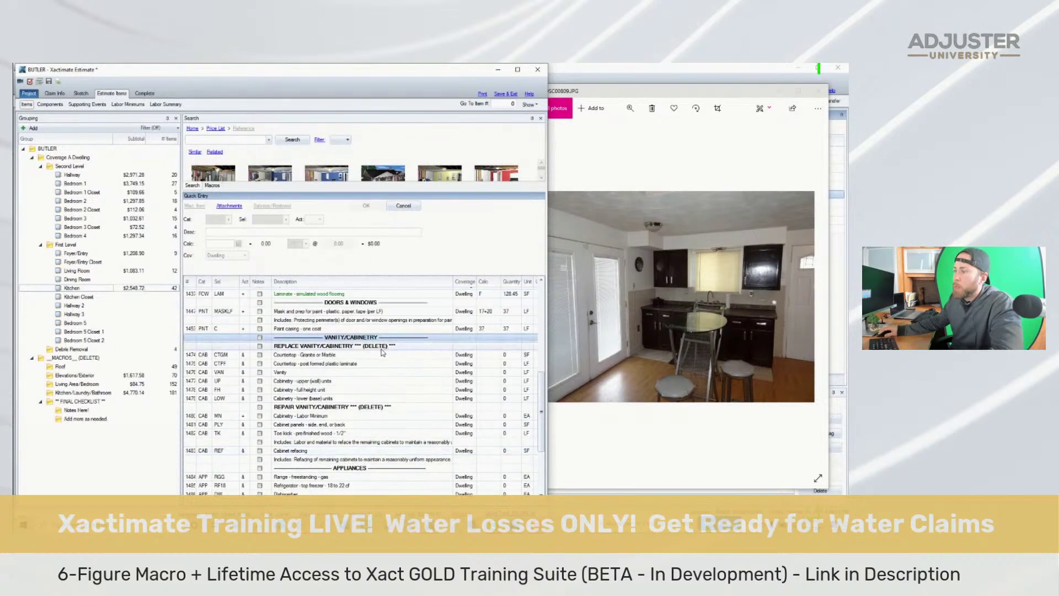
Look through the kitchen photos to examine the cabinetry and the ceiling light fixtures
left_click(381, 348)
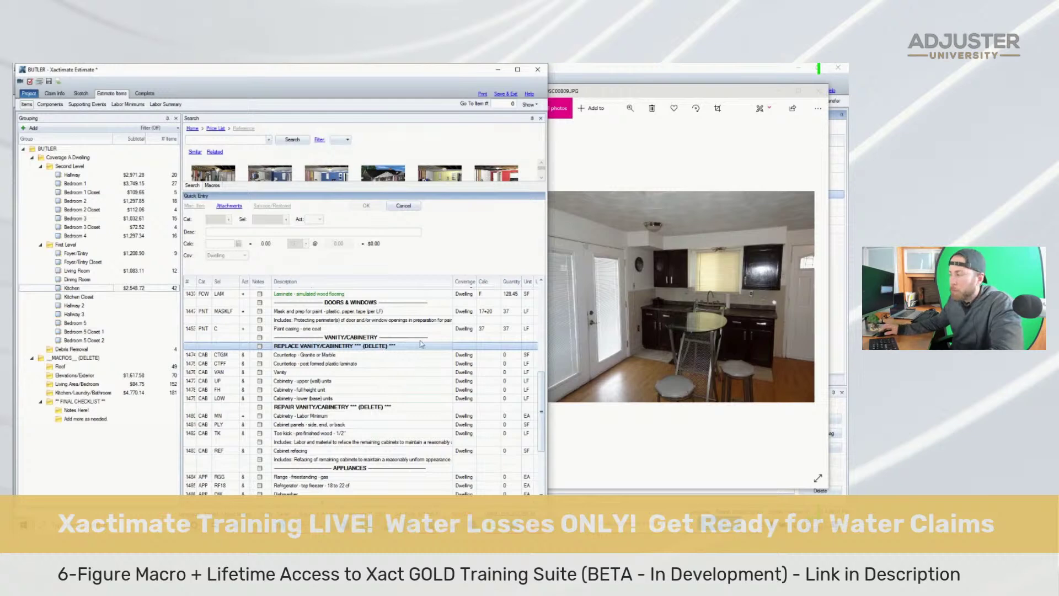
left_click(674, 292)
key("Right")
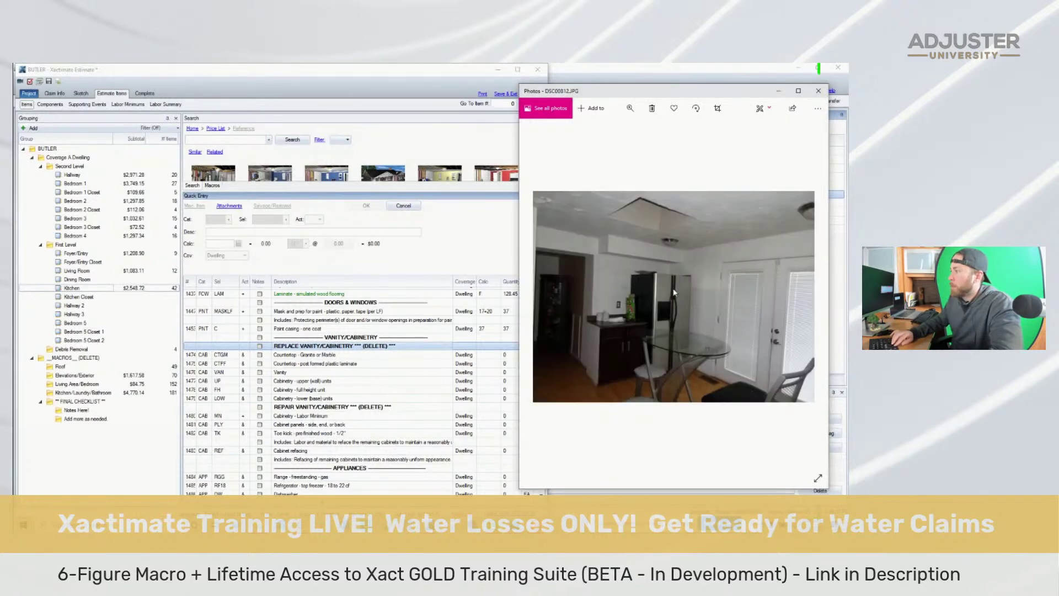
key("Left")
key("Left")
key("Left")
key("Left")
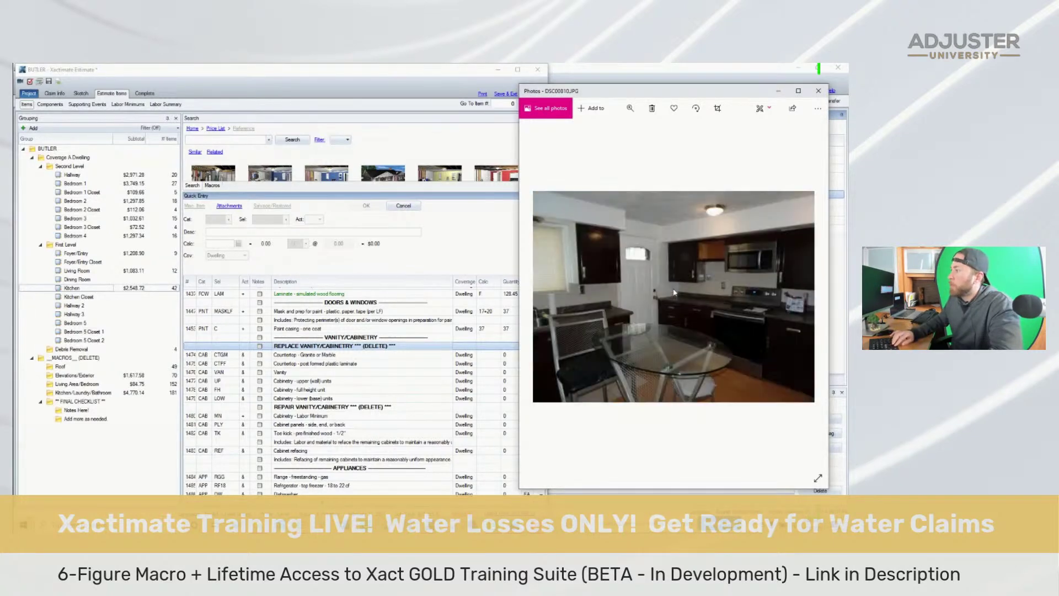
key("Right")
key("Right")
key("Right")
key("Right")
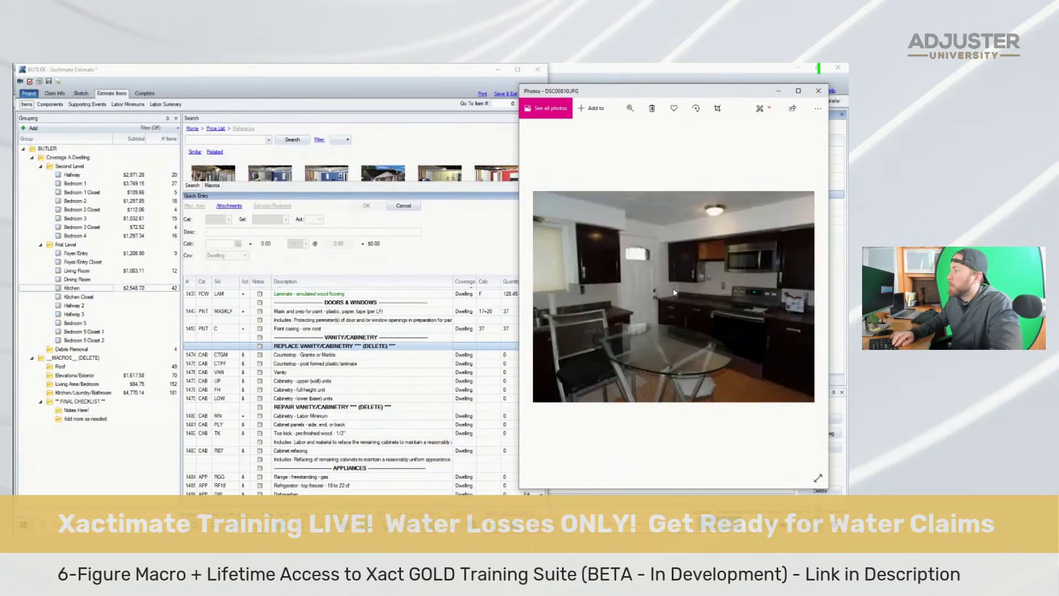
key("Right")
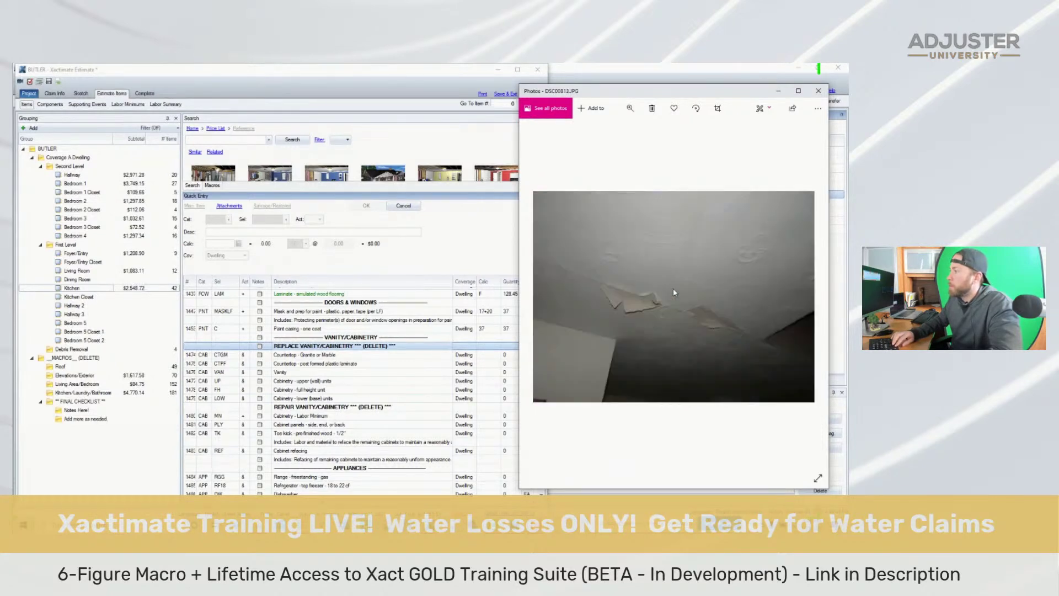
key("Left")
key("Left")
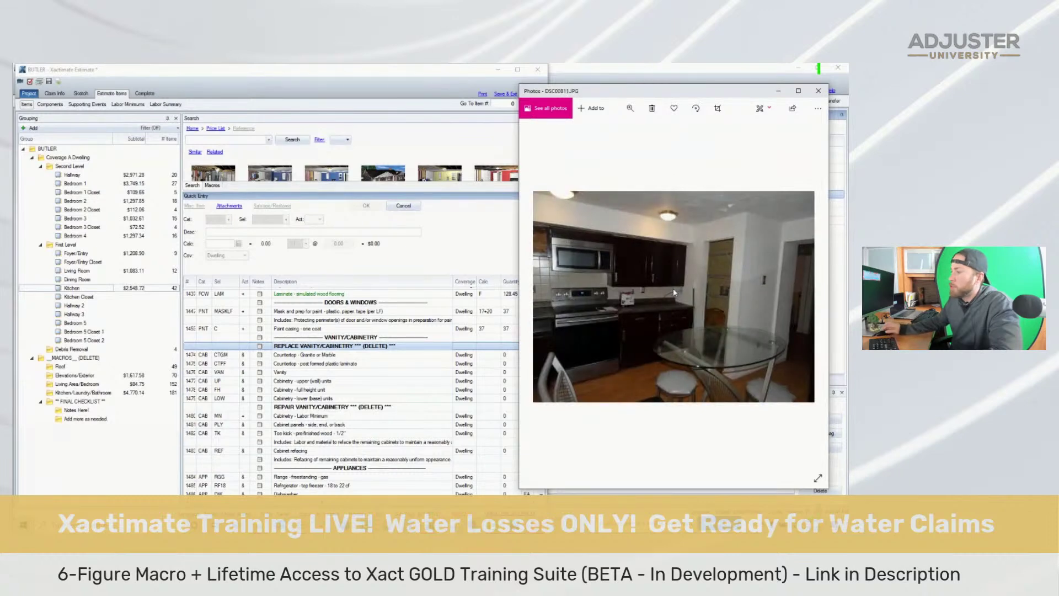
Search the price list for detaching a light and add the Light fixture - Detach & reset item to the kitchen
scroll(269, 349, "up", 8)
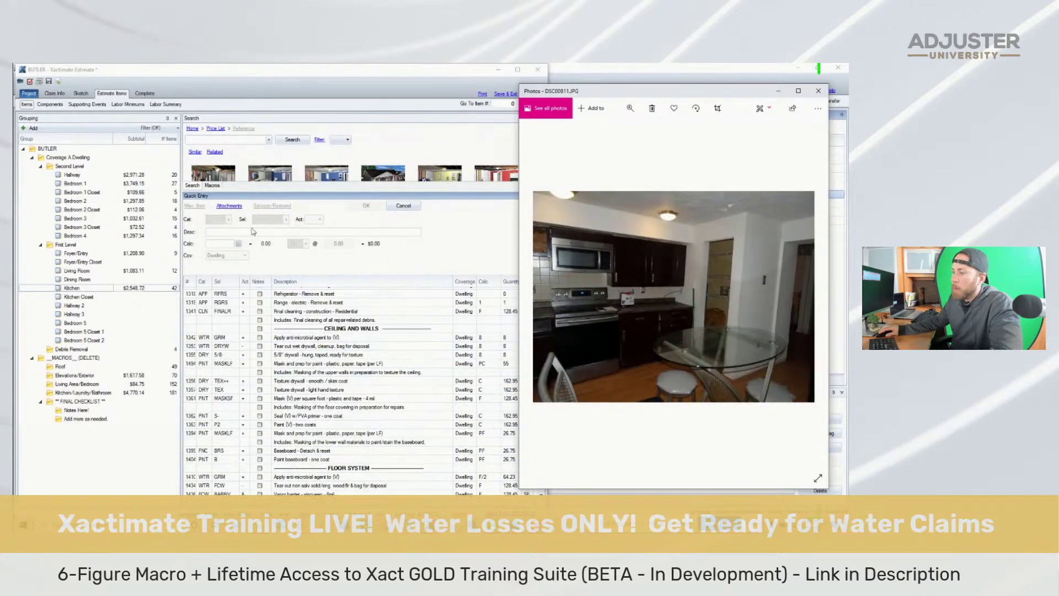
left_click(237, 139)
type("mask light")
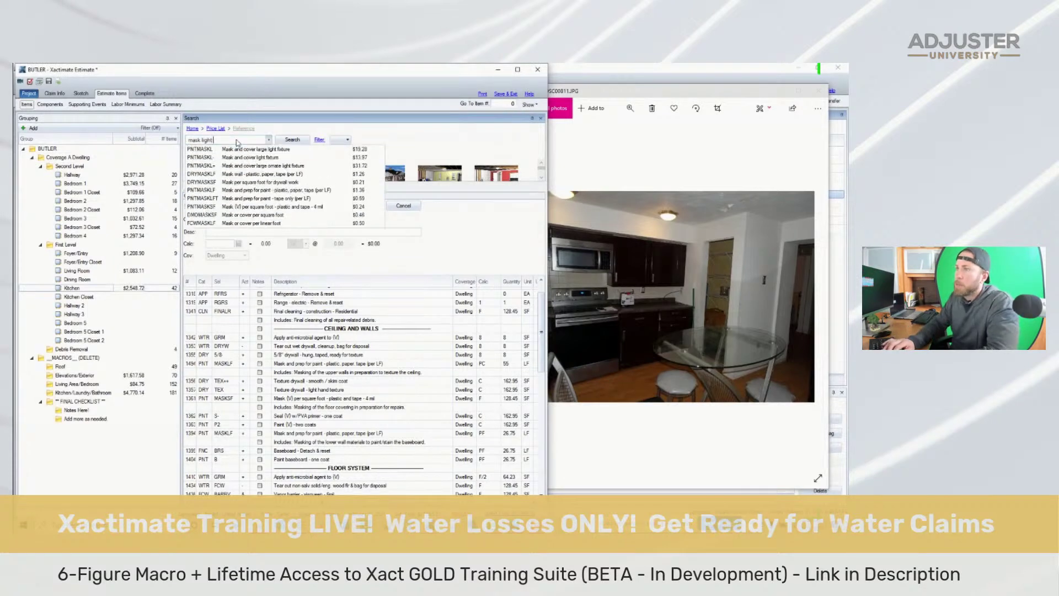
type(" fix")
key("ctrl+a")
type("d")
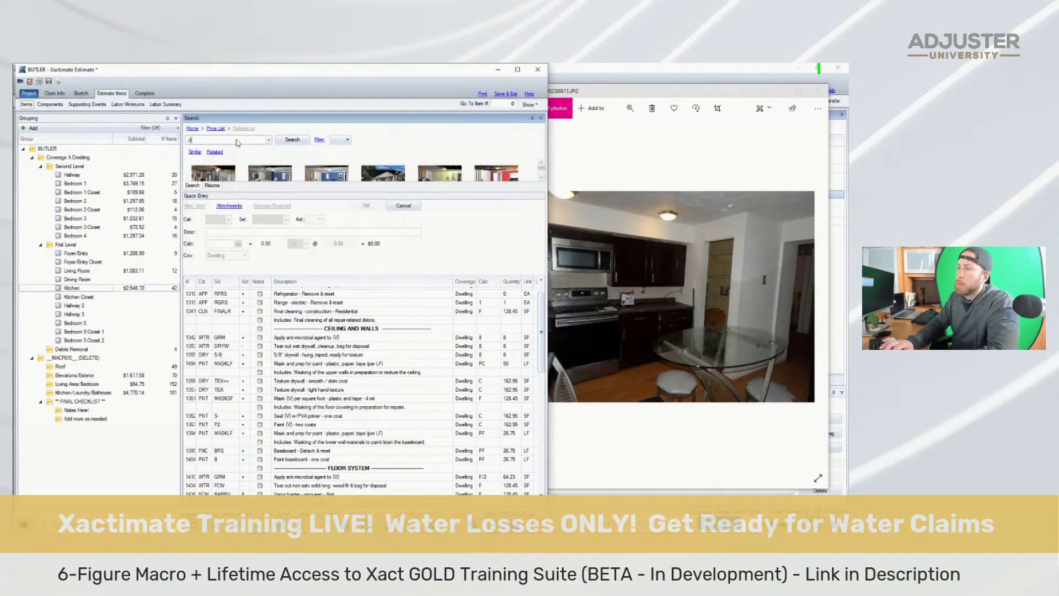
type("etach light")
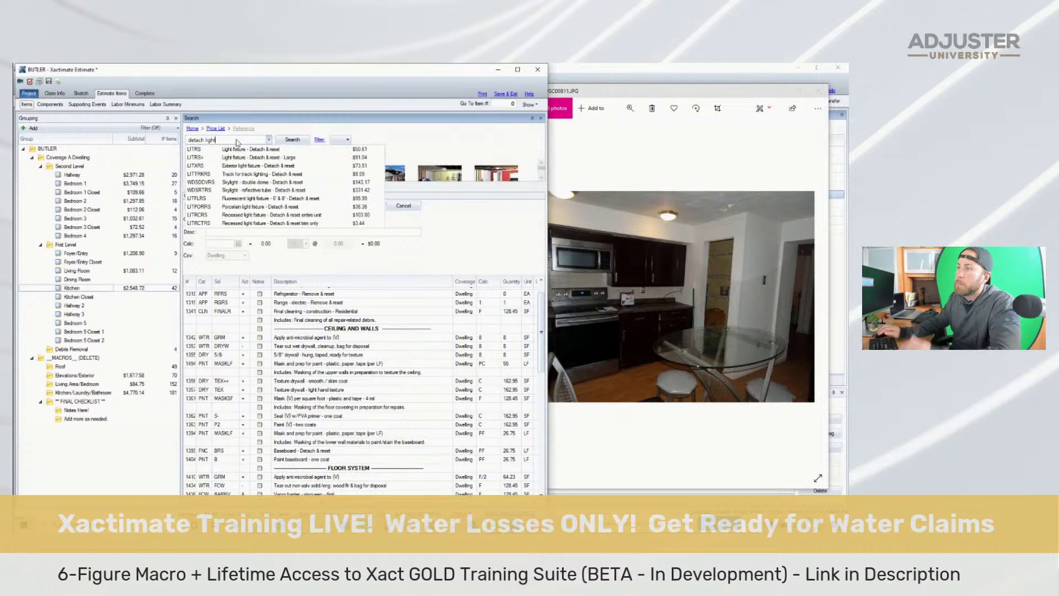
left_click(290, 157)
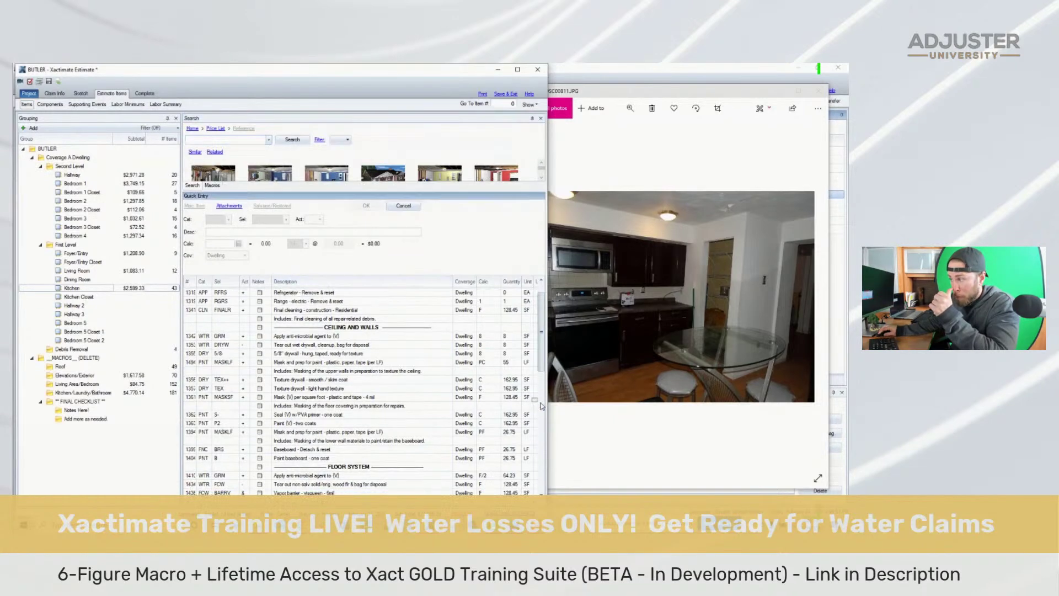
Set the calculation of the Light fixture line in the ELECTRICAL section to 4
scroll(540, 487, "down", 5)
scroll(540, 488, "down", 5)
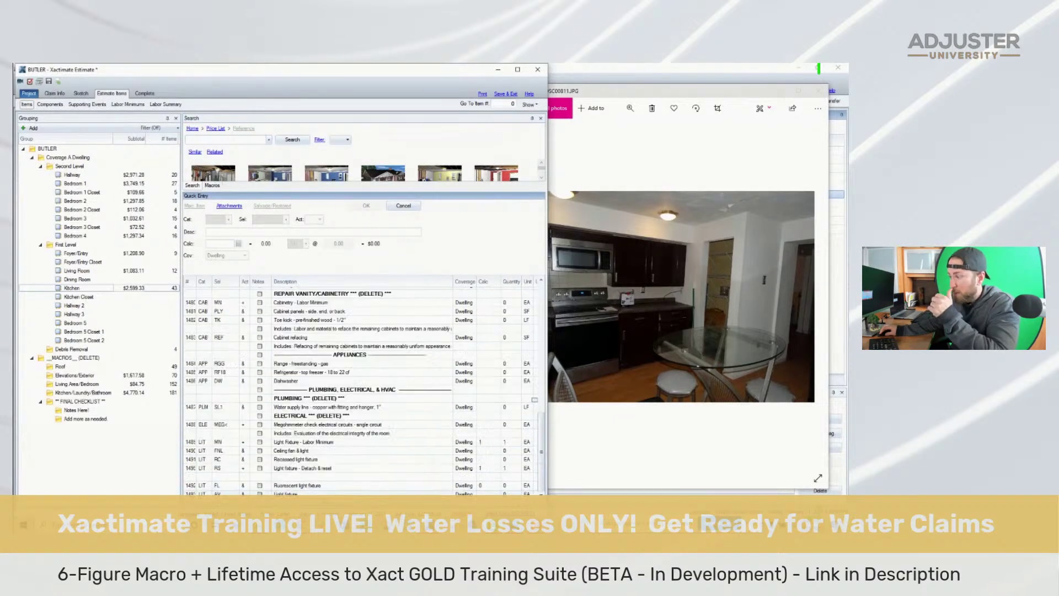
type("4")
key("Return")
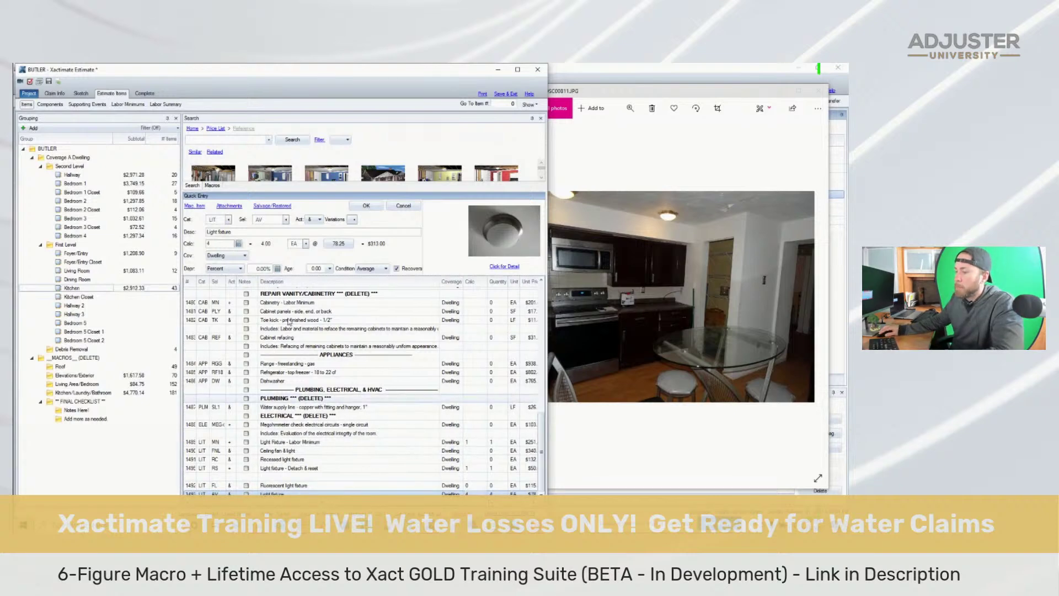
Add another Light fixture - Detach & reset item to the kitchen and set the calculation of the upper of the two lines to 4
left_click(243, 137)
type("detach lig")
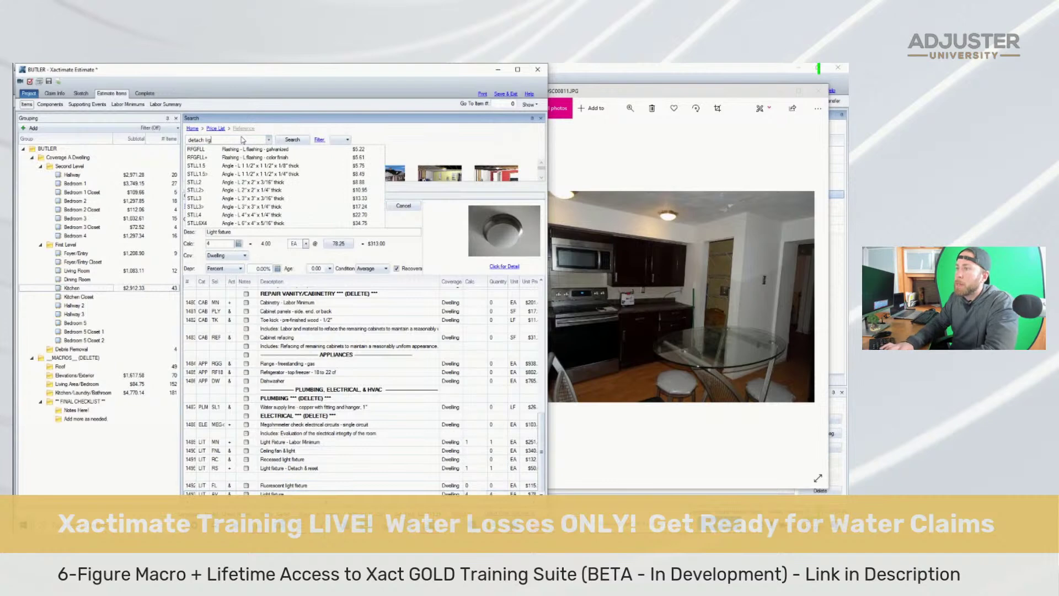
type("ht fix")
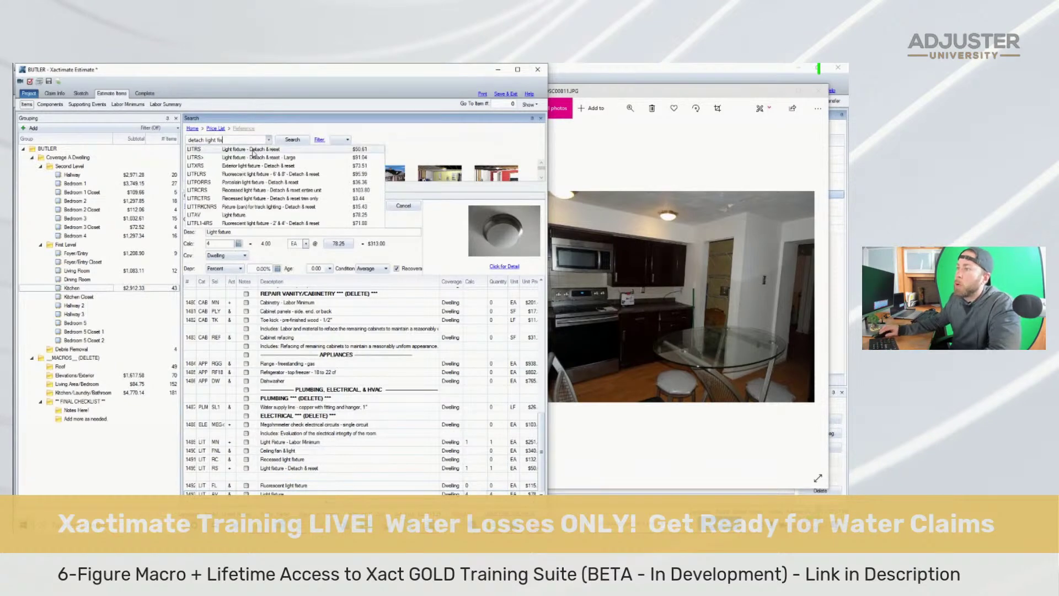
left_click(248, 149)
left_click(448, 301)
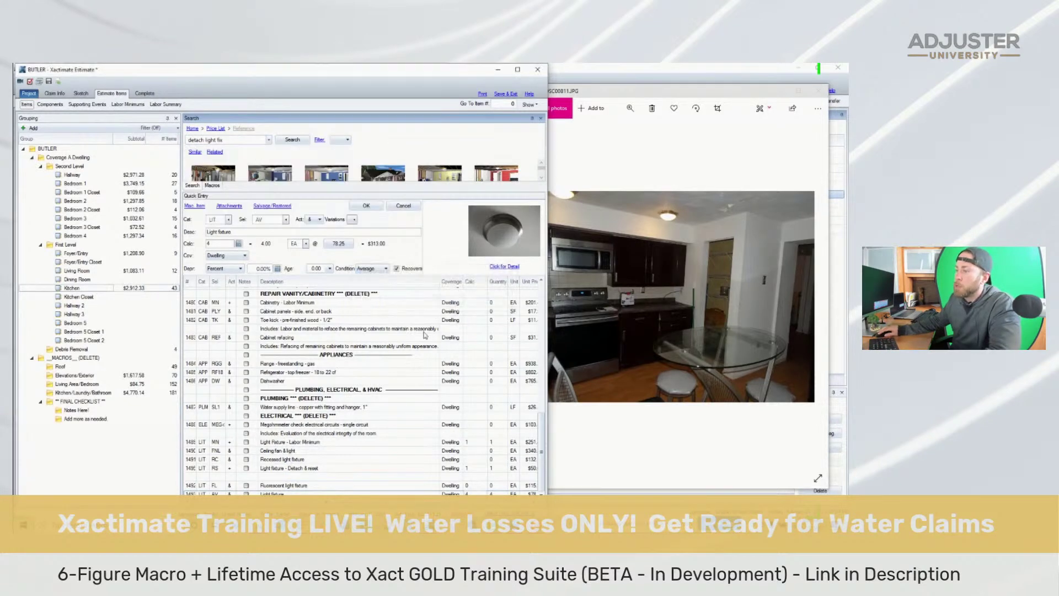
left_click(200, 471)
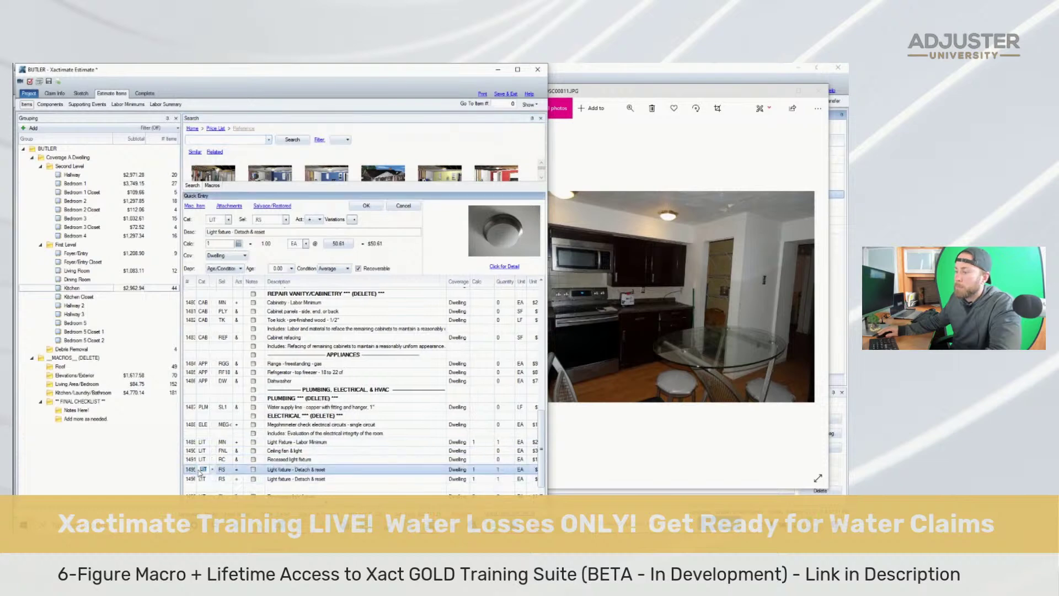
left_click(473, 472)
type("4")
key("Return")
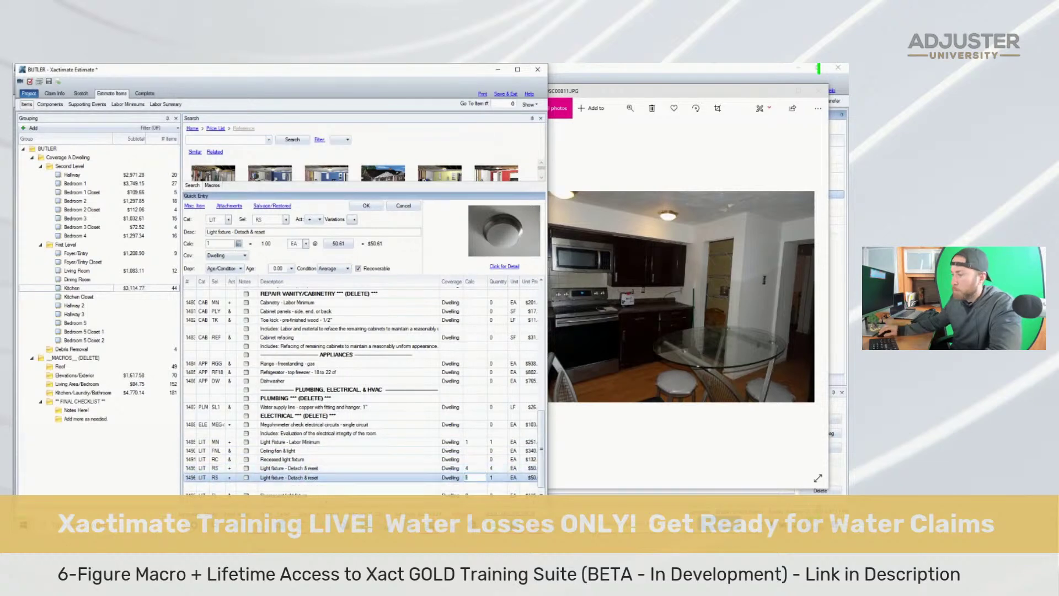
Move the Light fixture - Detach & reset line with quantity 4 into the CEILING AND WALLS section, below the upper-wall masking note
left_click(188, 470)
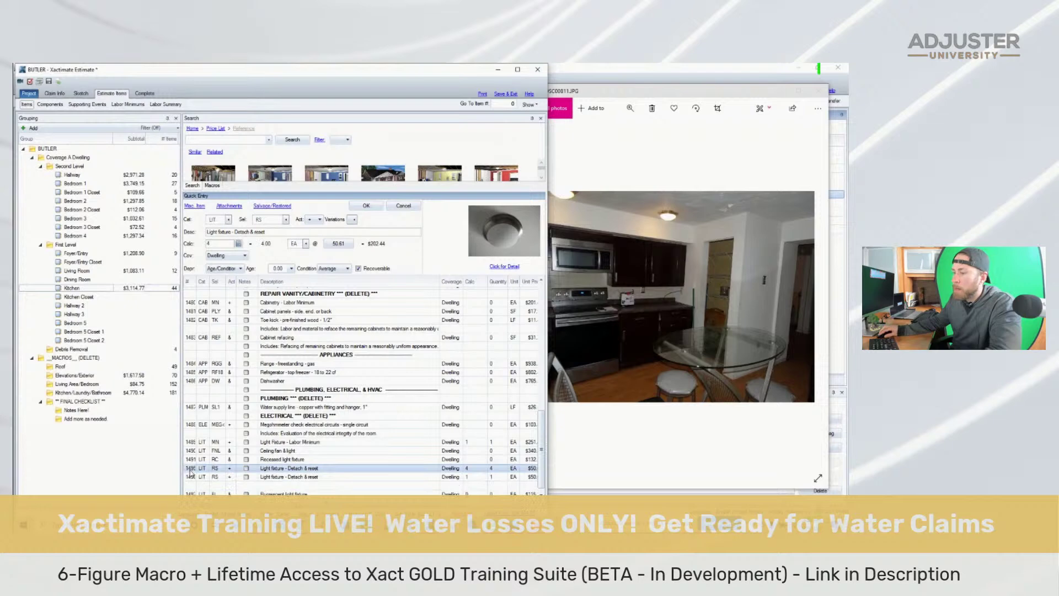
left_click_drag(191, 471, 226, 406)
scroll(287, 400, "down", 3)
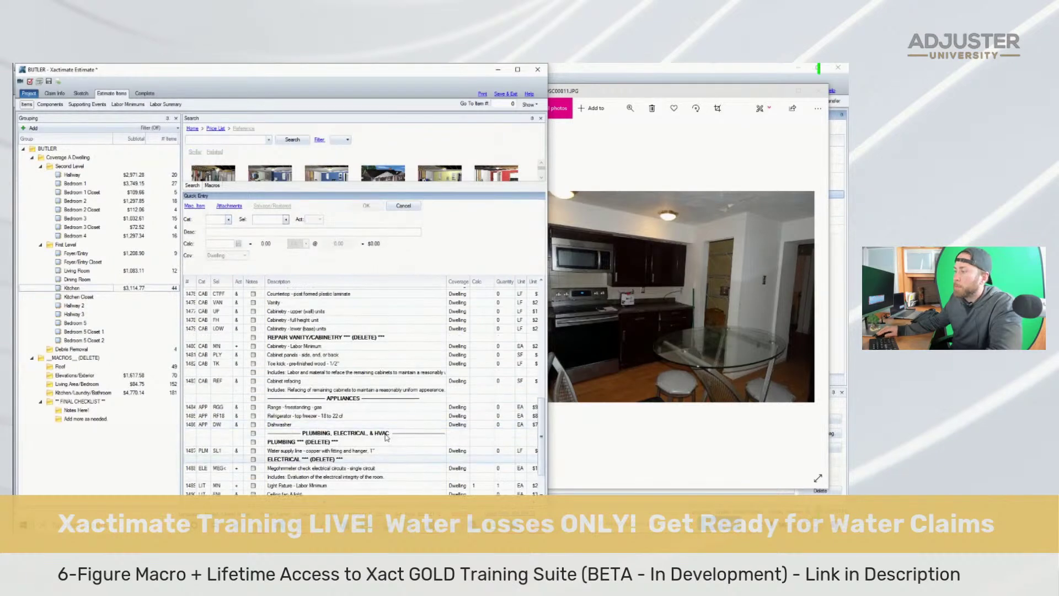
scroll(352, 393, "down", 2)
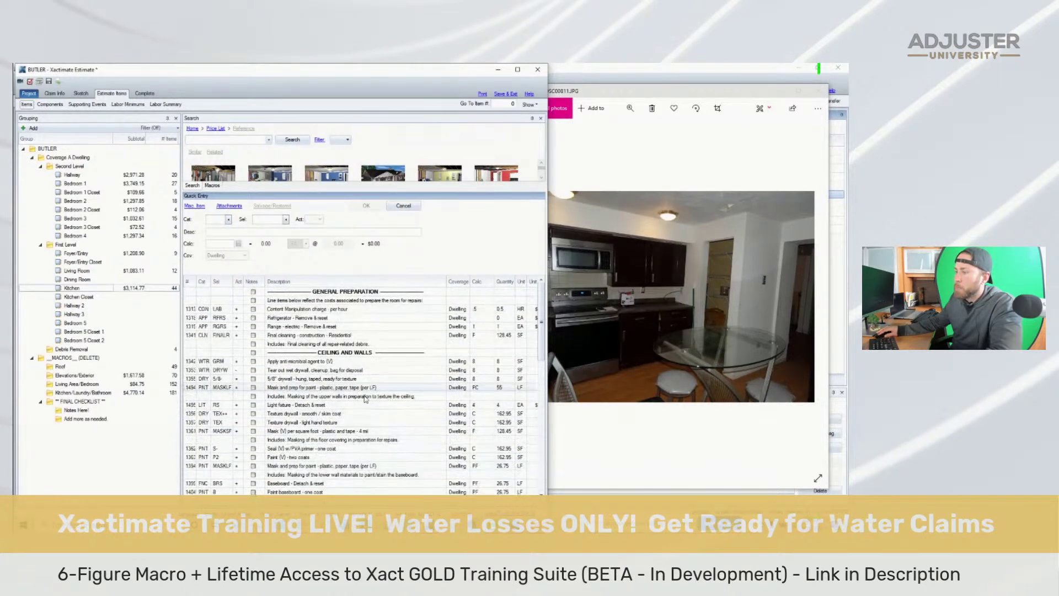
Review the REPLACE VANITY/CABINETRY section against the kitchen photos, examining the upper and lower cabinets for damage
scroll(389, 441, "down", 2)
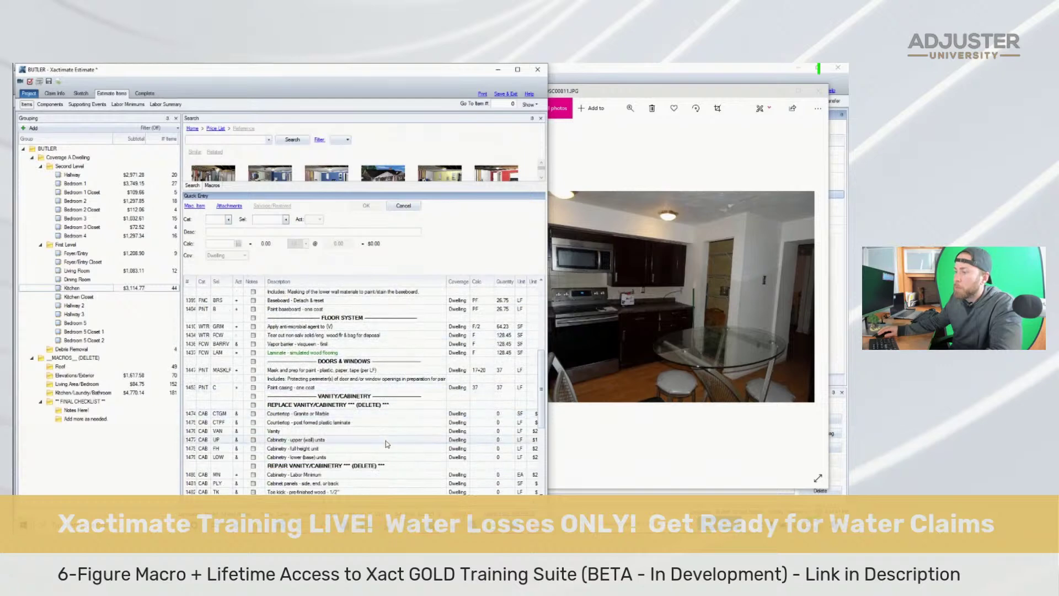
left_click(362, 405)
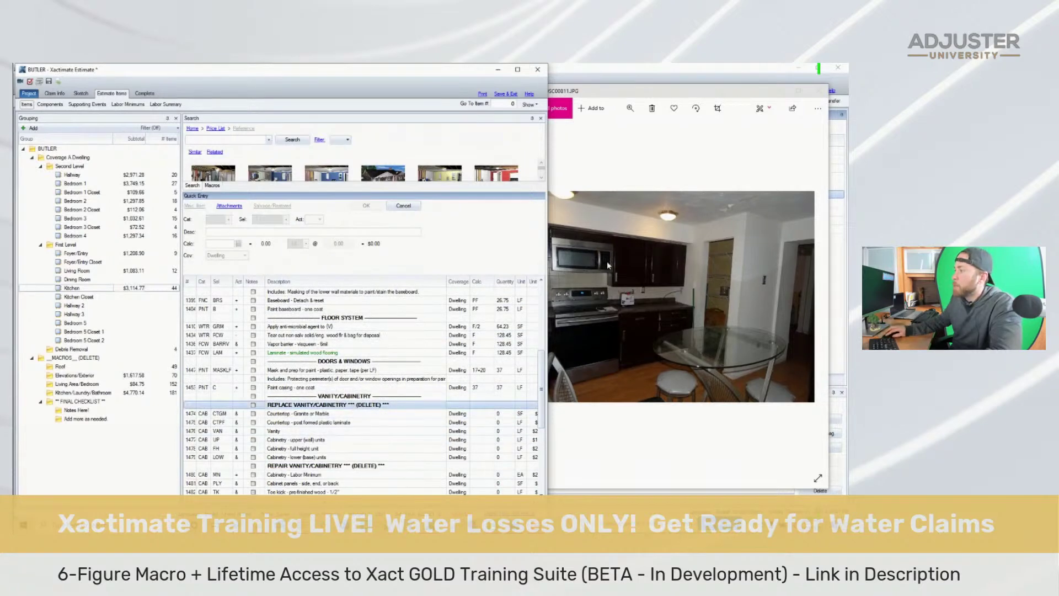
left_click(578, 366)
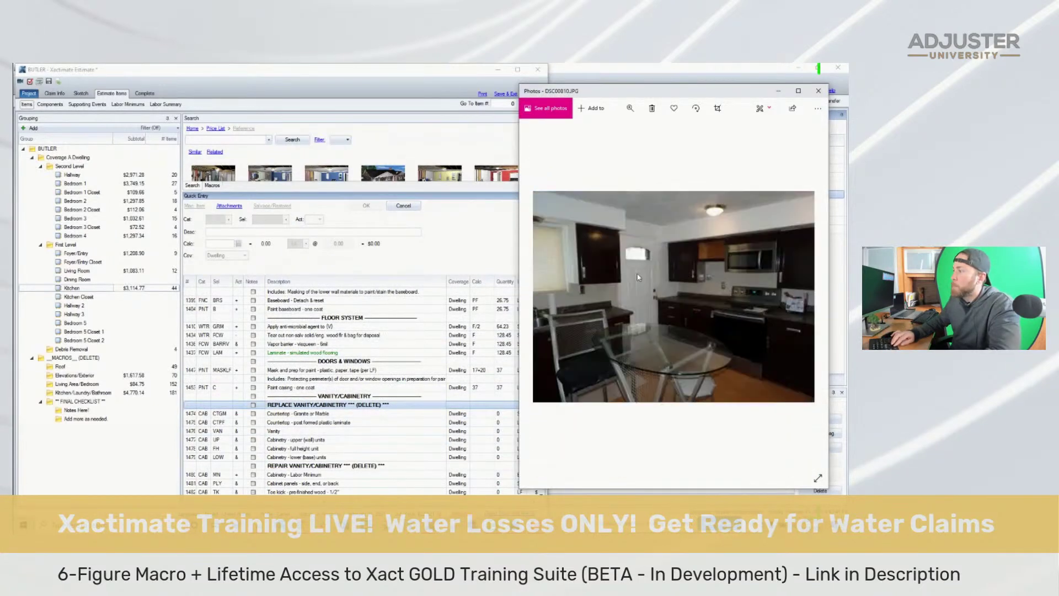
key("Right")
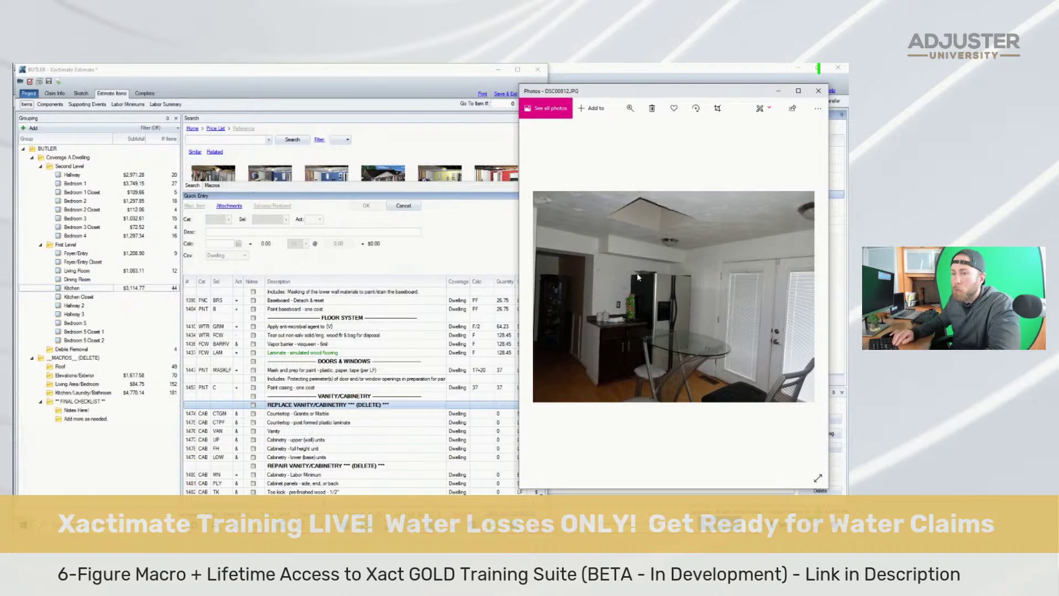
key("Right")
key("Right")
key("Left")
key("Left")
key("Left")
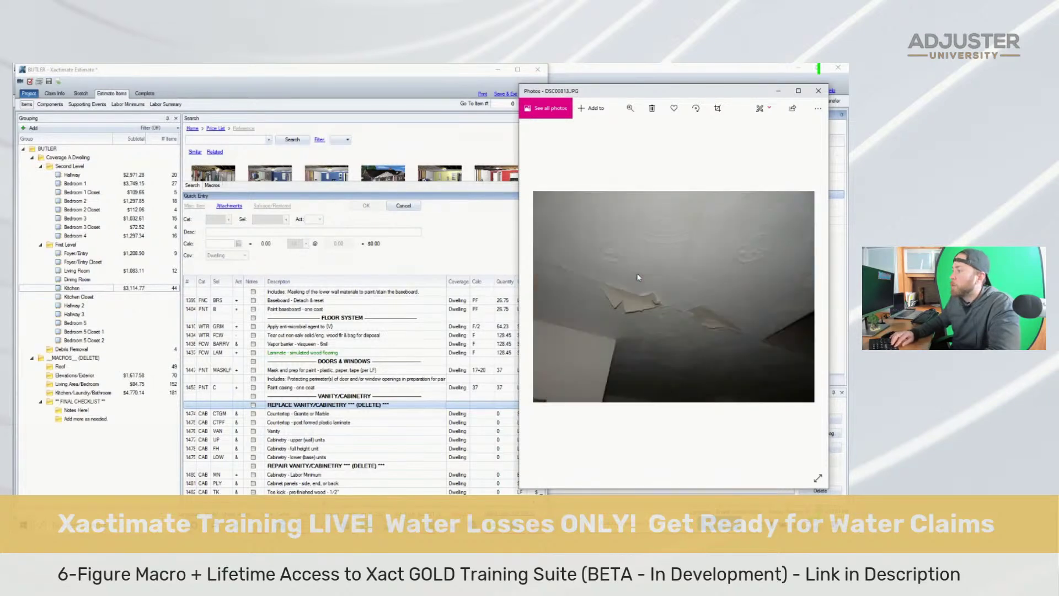
key("Right")
key("Right")
key("Right")
key("Right")
key("Right")
key("Right")
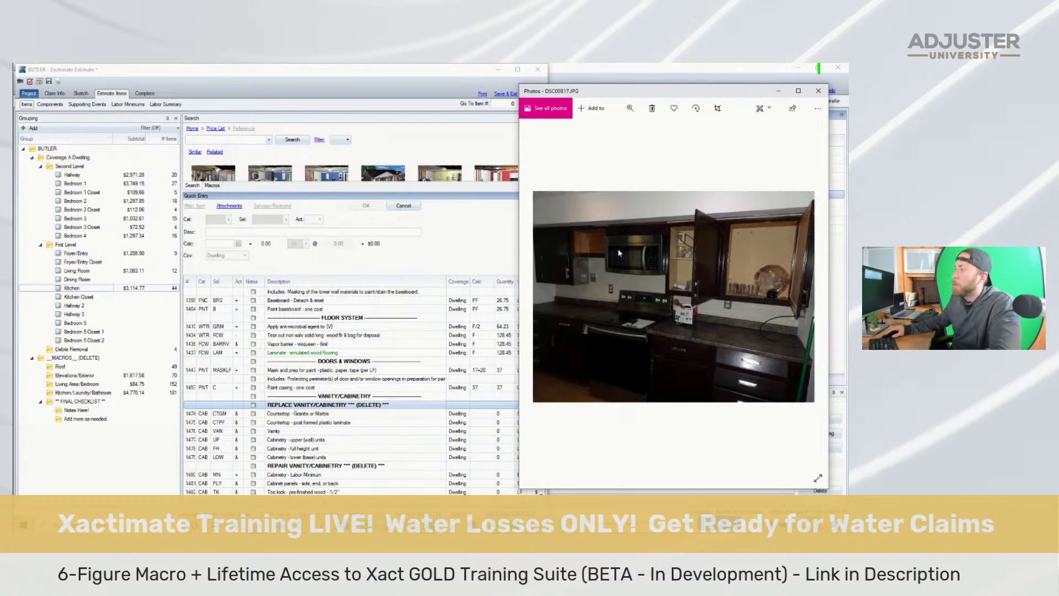
Try to enter a calculation of 3 times the summed cabinet lengths on the Cabinet refacing line
left_click(419, 410)
scroll(419, 411, "down", 3)
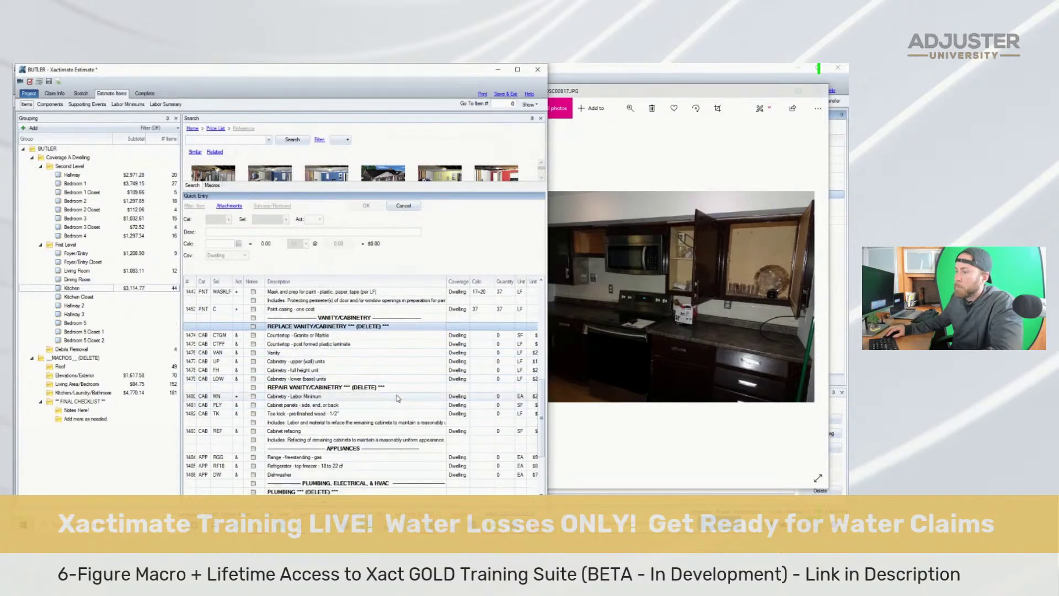
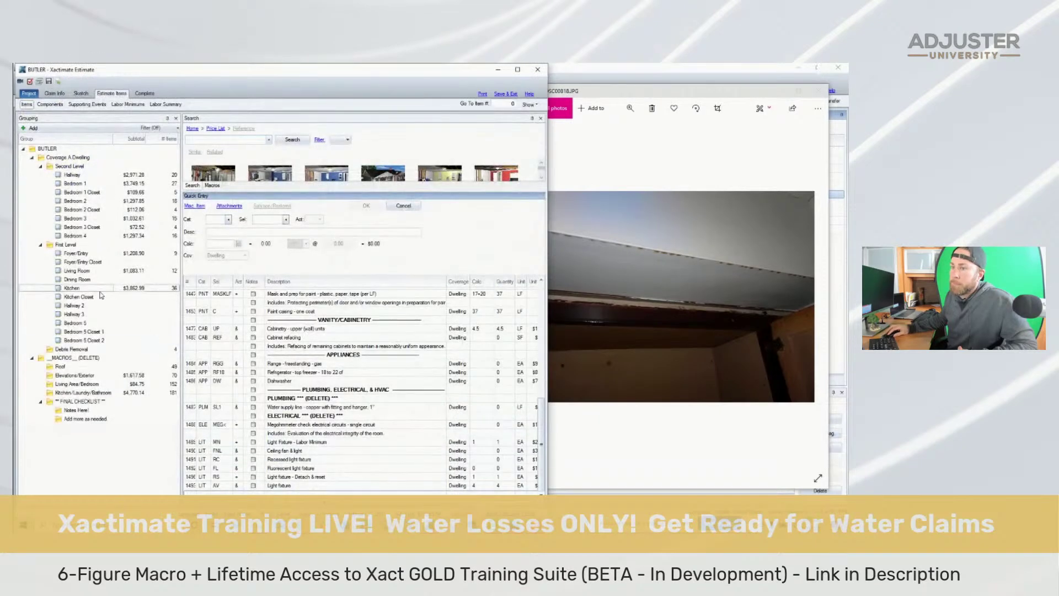
left_click(488, 338)
type("3*")
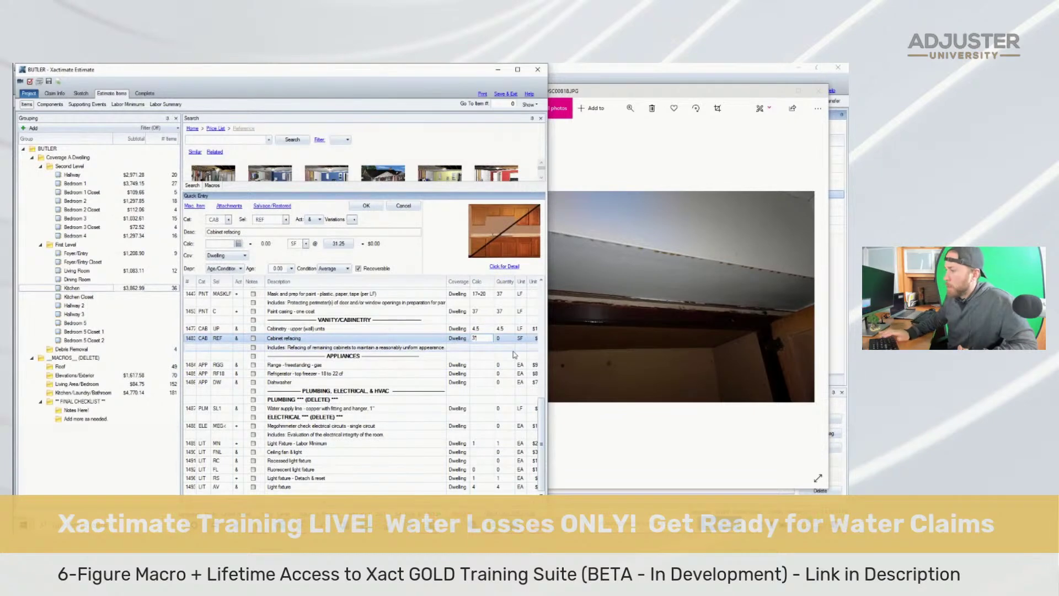
type("(")
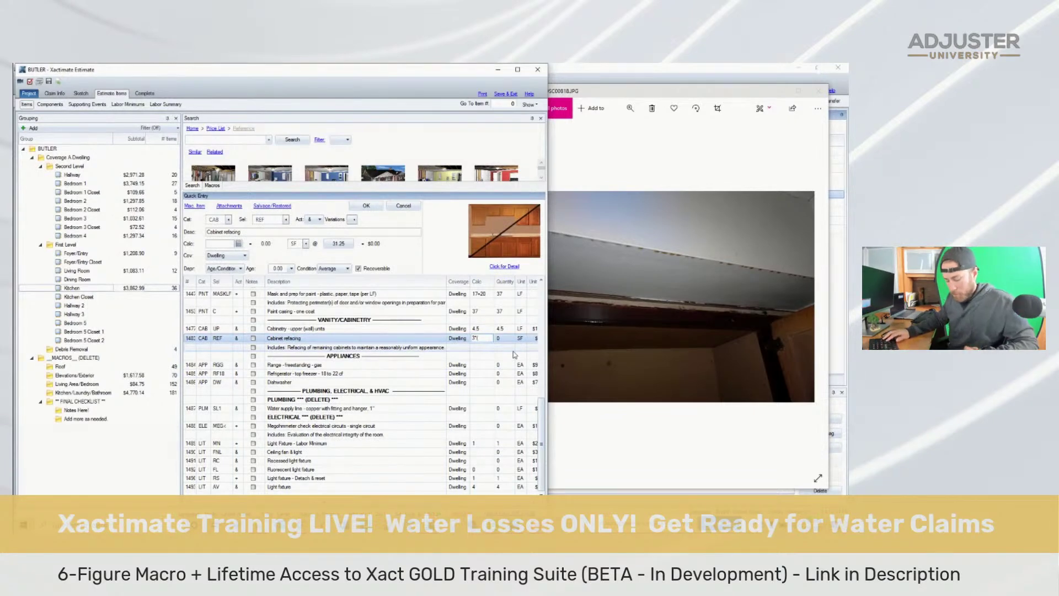
type("4.5+4.5")
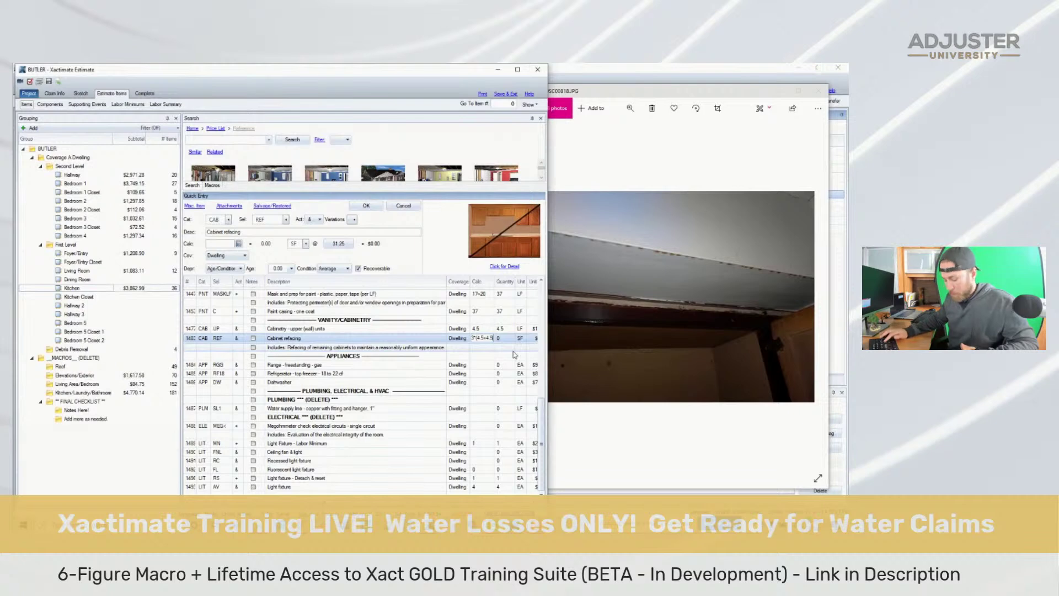
type("+4.5+")
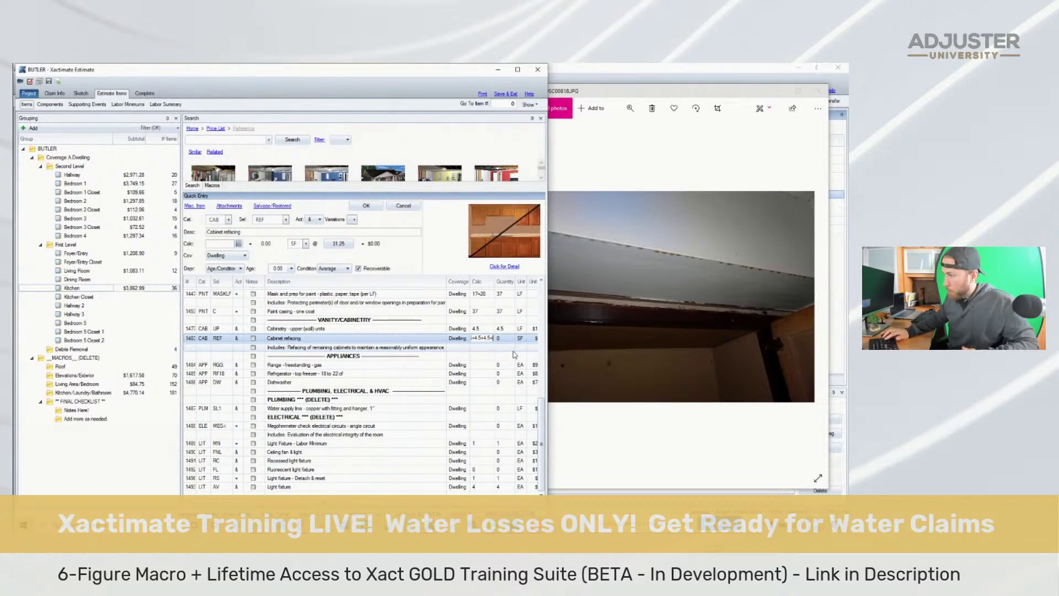
type("2.5+4+")
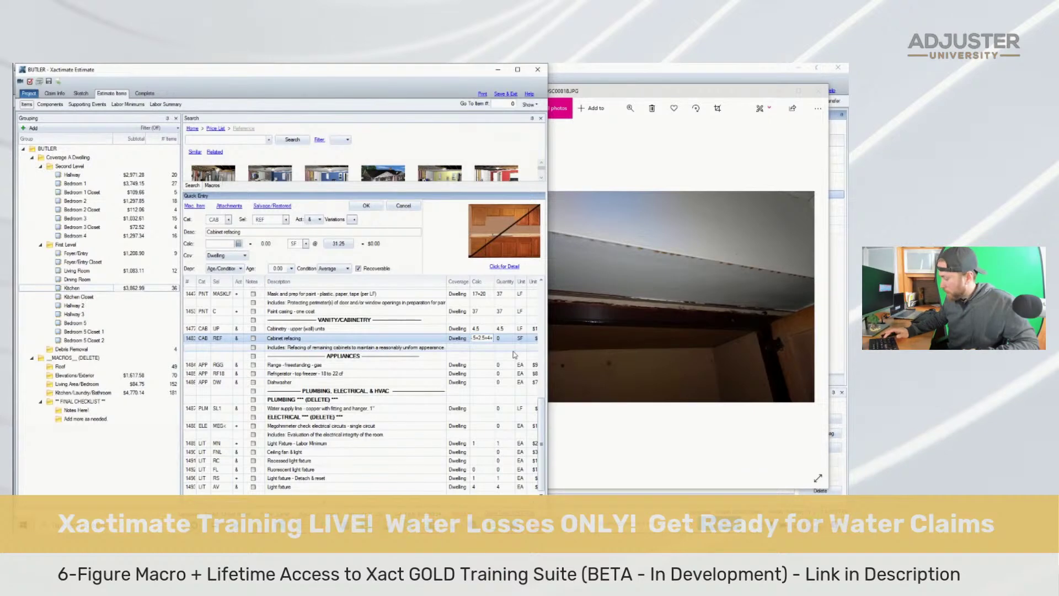
key("Return")
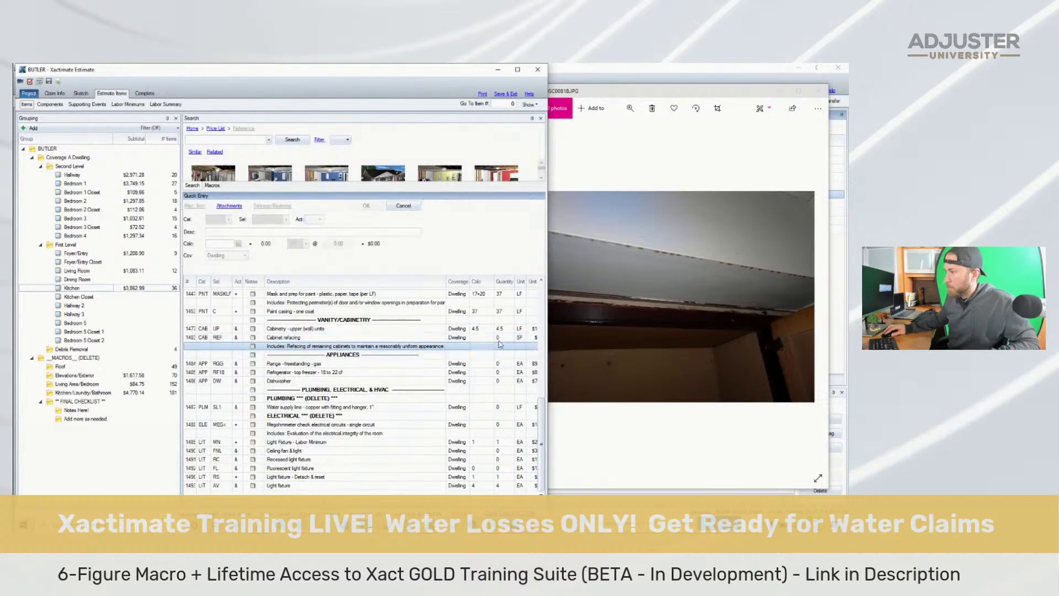
Set the Cabinet refacing calculation to 3 times the summed cabinet lengths for 96 SF, and check the line's cost
key("Up")
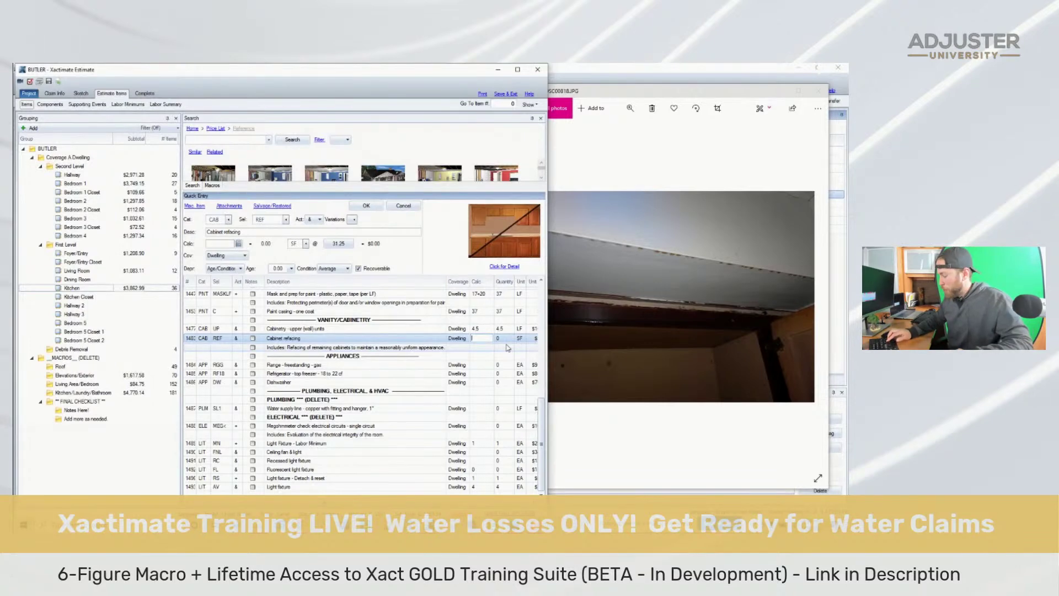
type("3*(4.5+4.5+4.5+4.5+3+2.5+44+44+3")
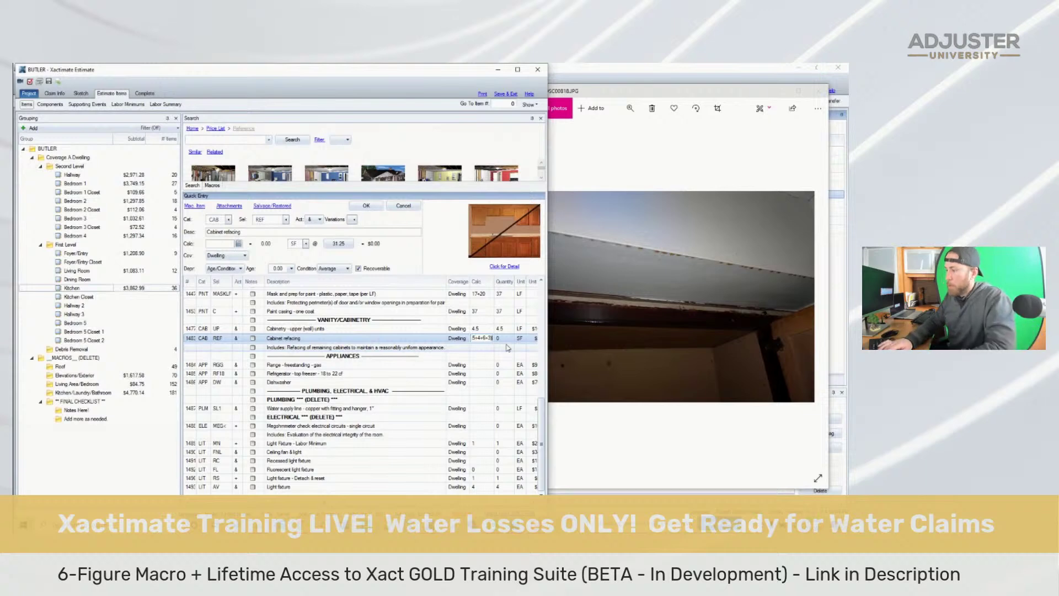
key("Return")
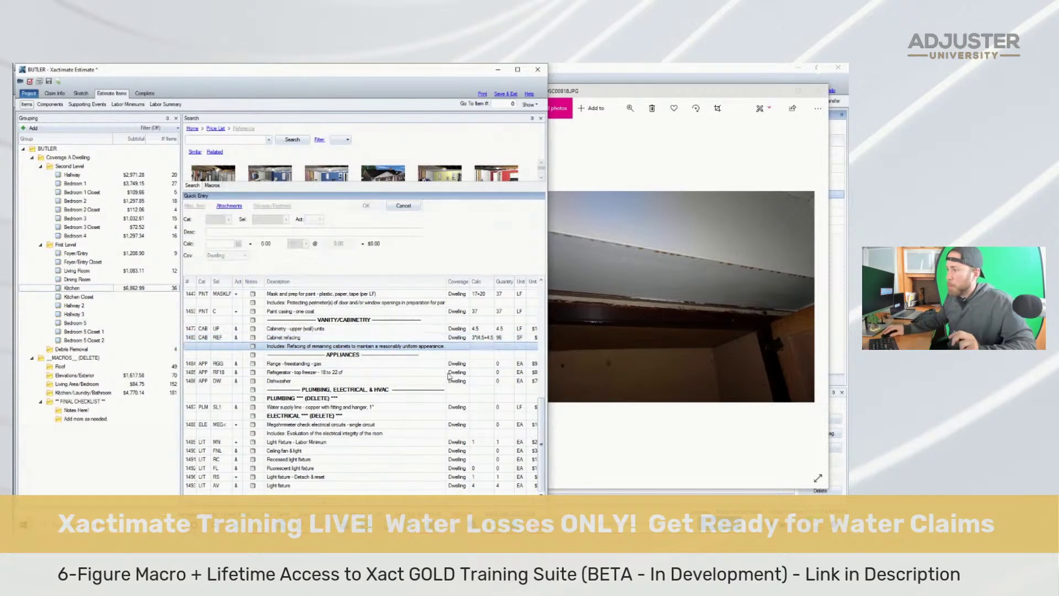
scroll(361, 386, "right", 3)
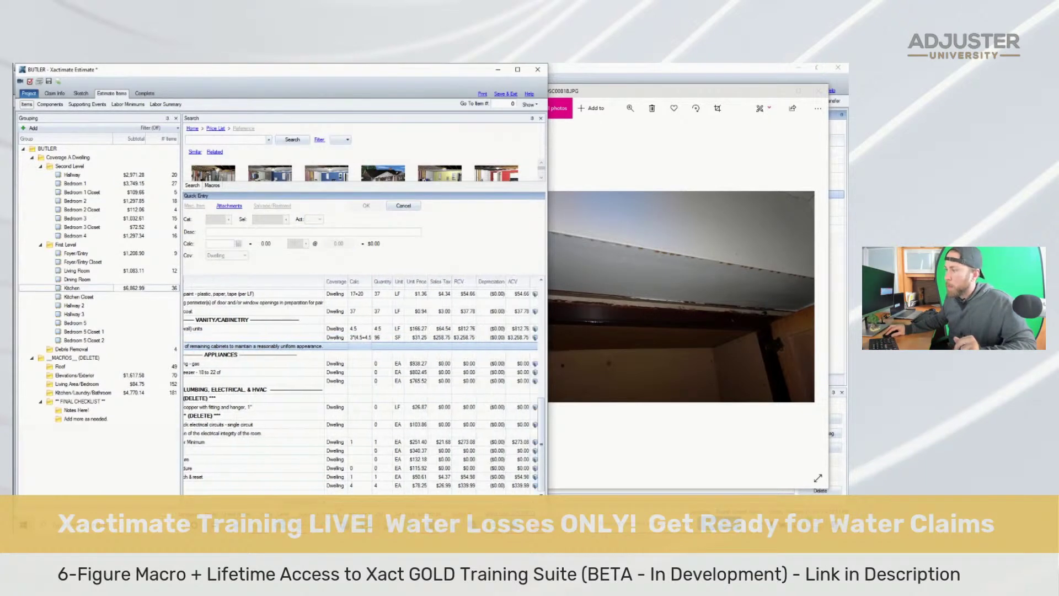
left_click(523, 337)
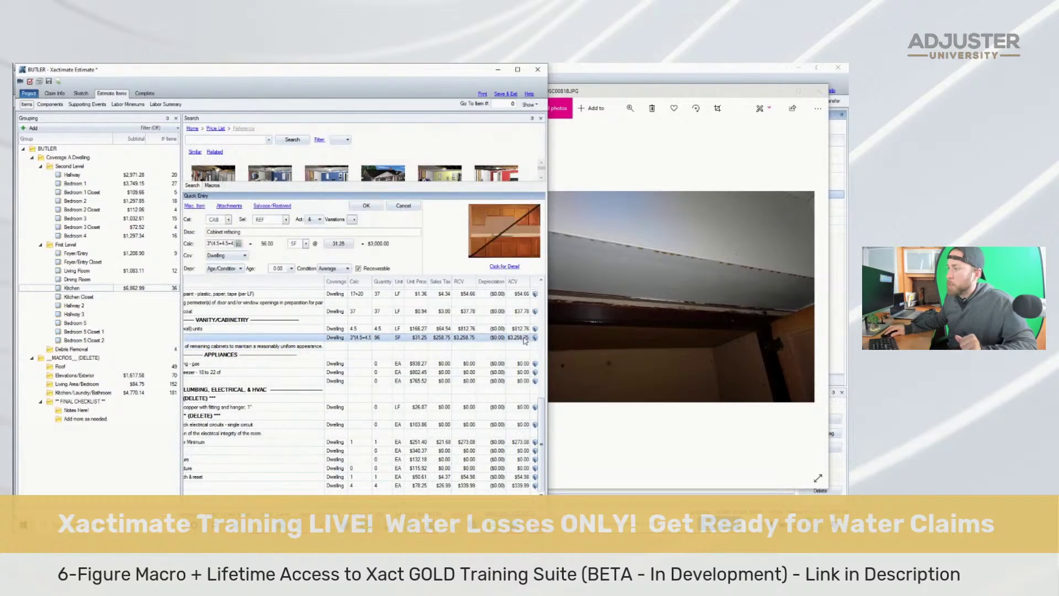
scroll(525, 340, "left", 3)
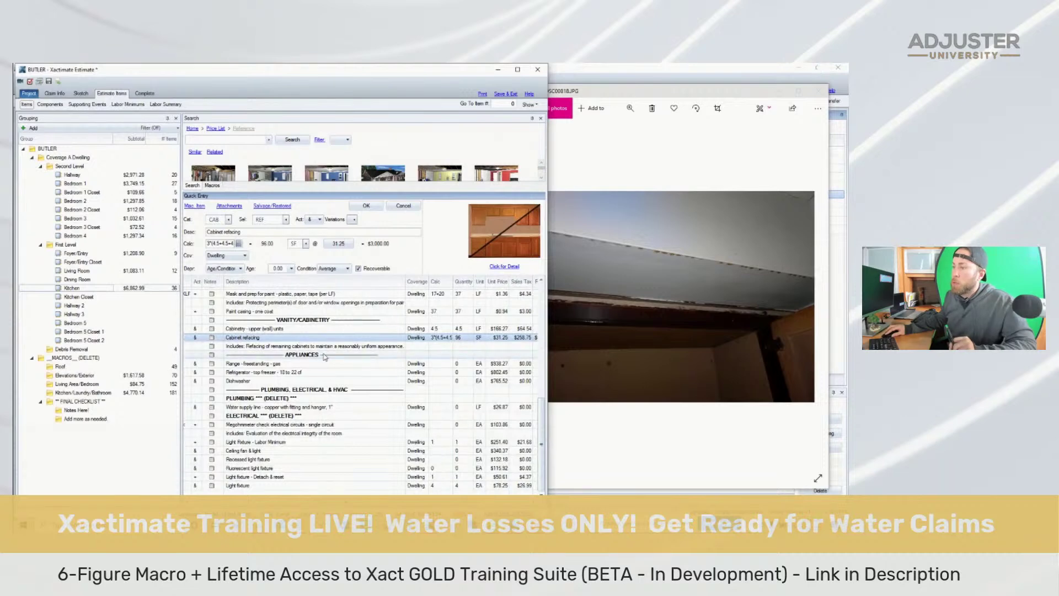
Delete the kitchen lines from the APPLIANCES heading through the Light fixture line in the ELECTRICAL section
left_click(324, 355)
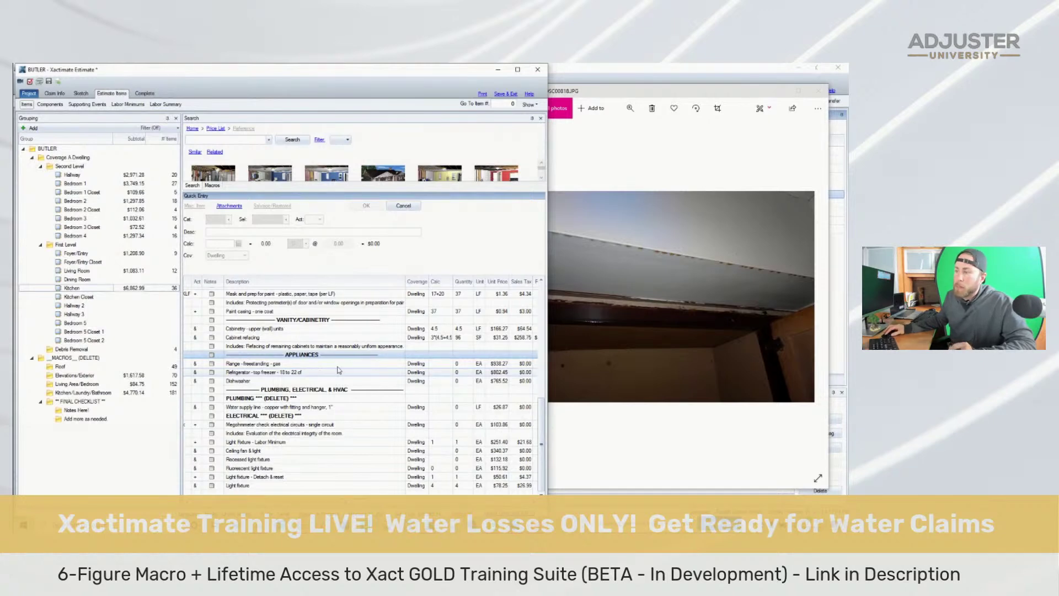
left_click_drag(333, 501, 301, 501)
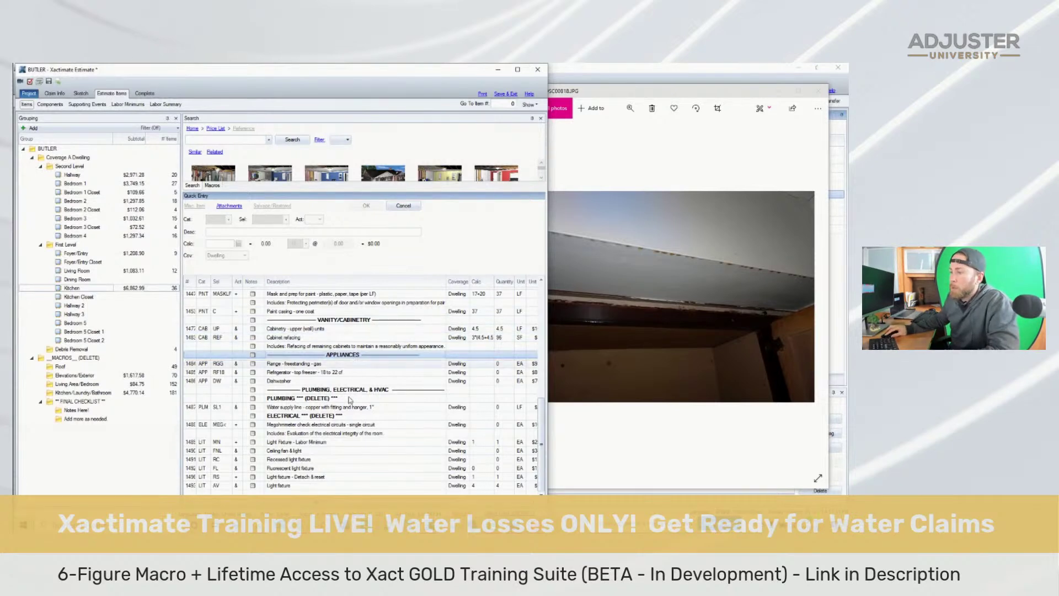
left_click(338, 485, "shift")
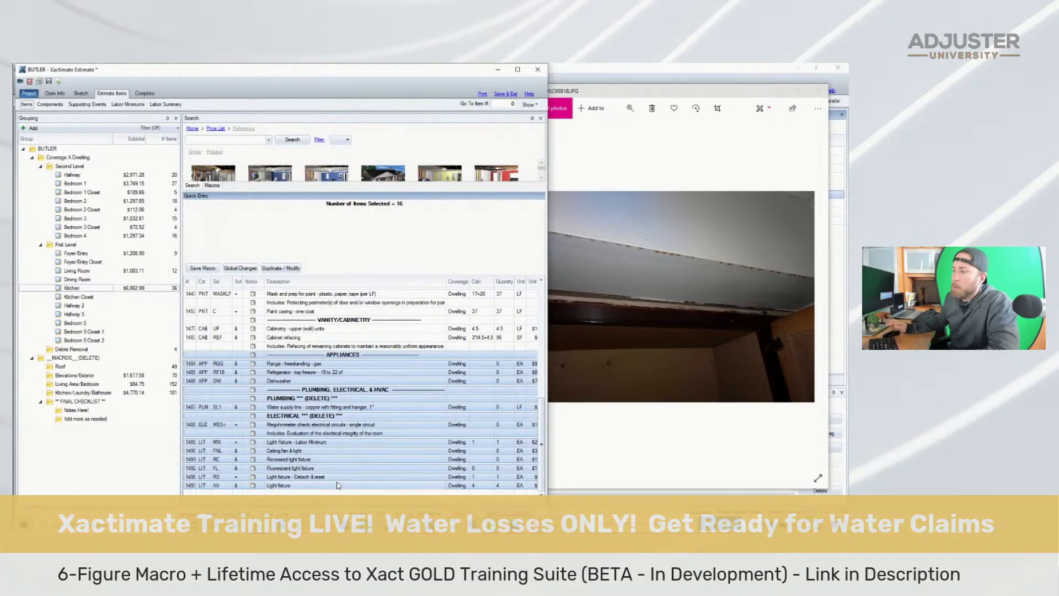
key("Delete")
left_click(71, 288)
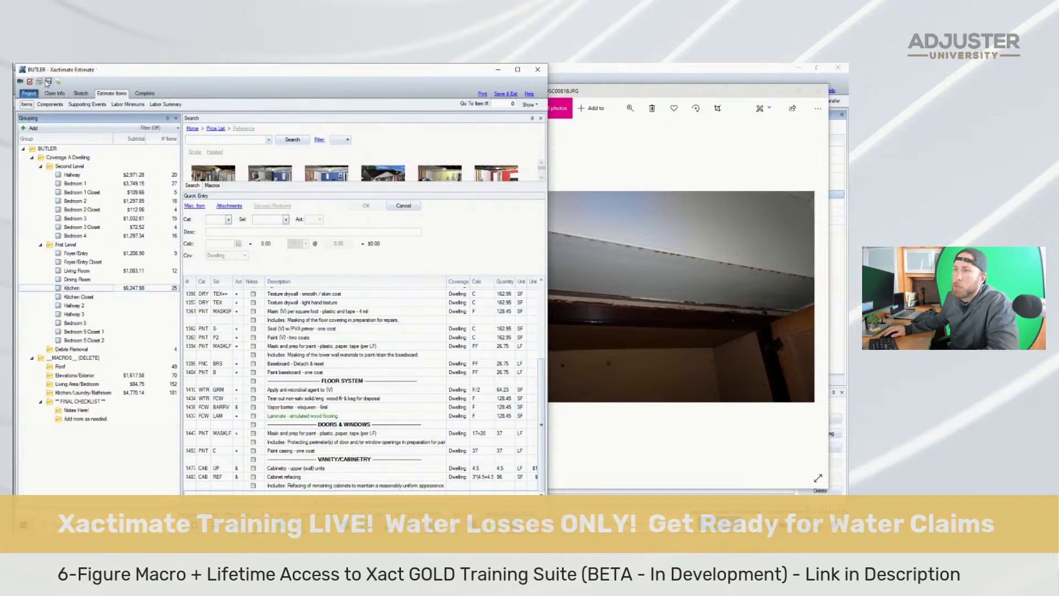
Review the remaining kitchen photos, examining the upper cabinets and the sink and window area up close
left_click(634, 267)
key("Right")
key("Right")
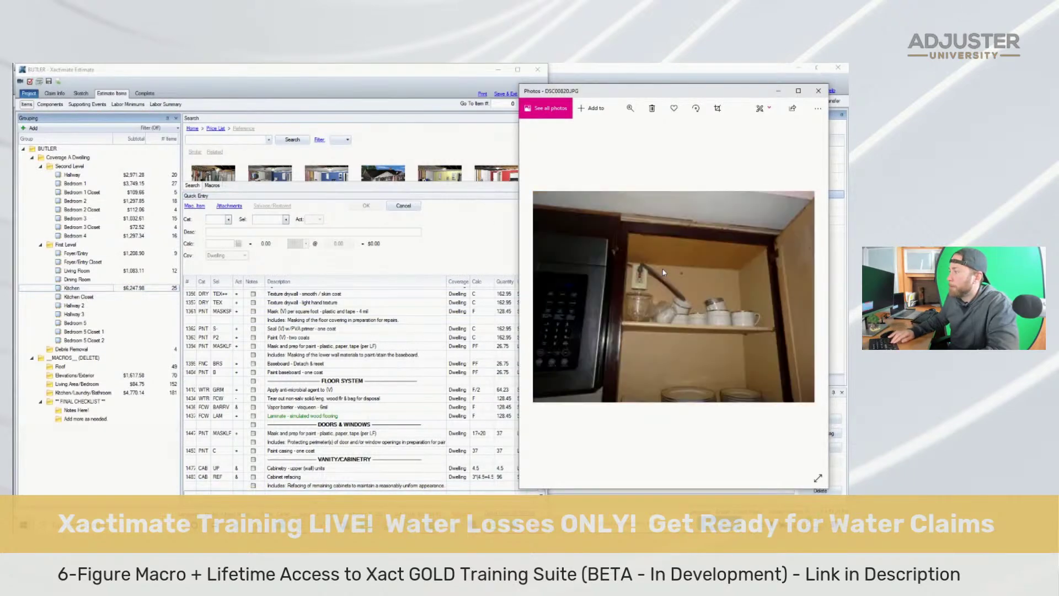
key("Right")
key("Right")
key("Right")
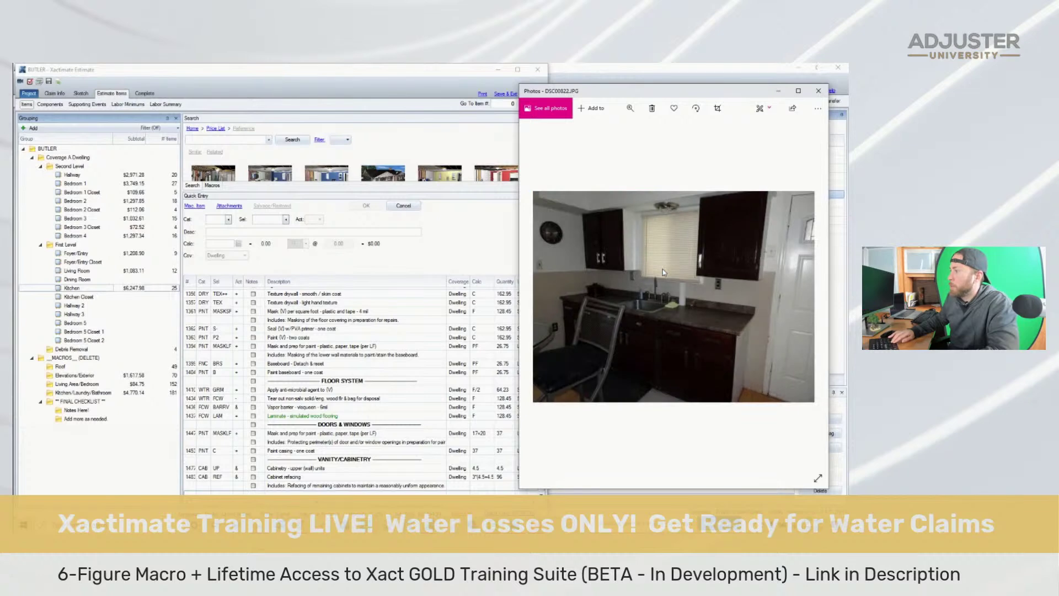
key("Left")
key("Right")
key("Left")
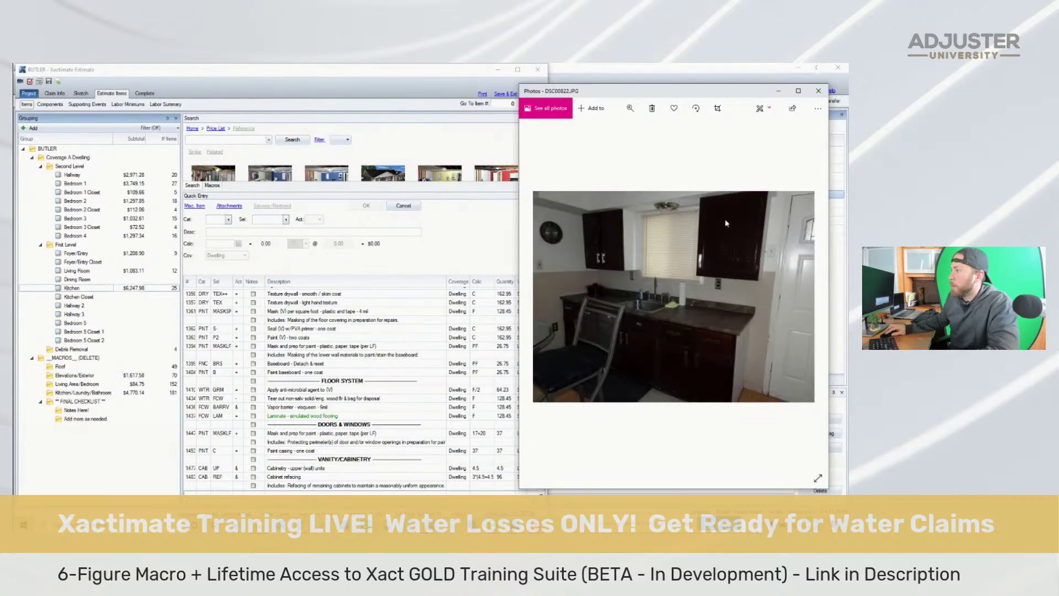
scroll(665, 205, "up", 2)
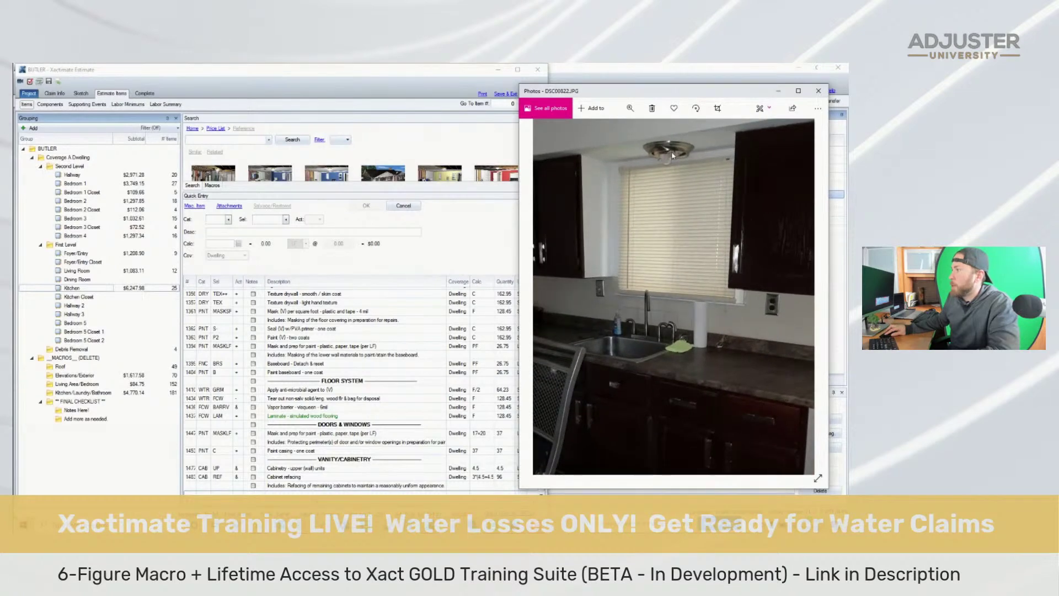
scroll(671, 156, "down", 2)
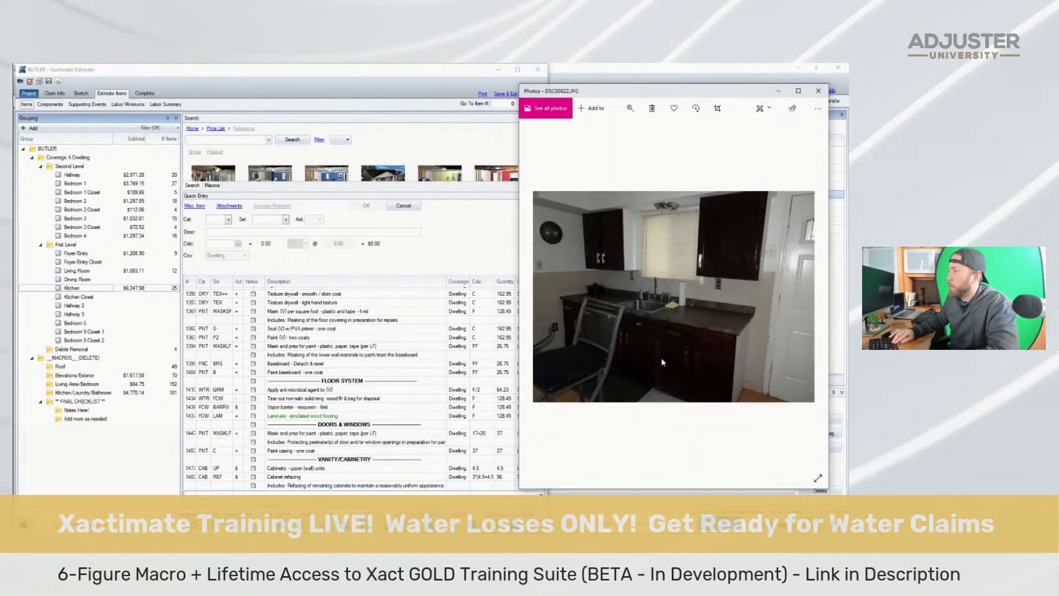
Examine the kitchen closet photos for the condition of its ceiling, walls, shelving and floor
key("Right")
key("Right")
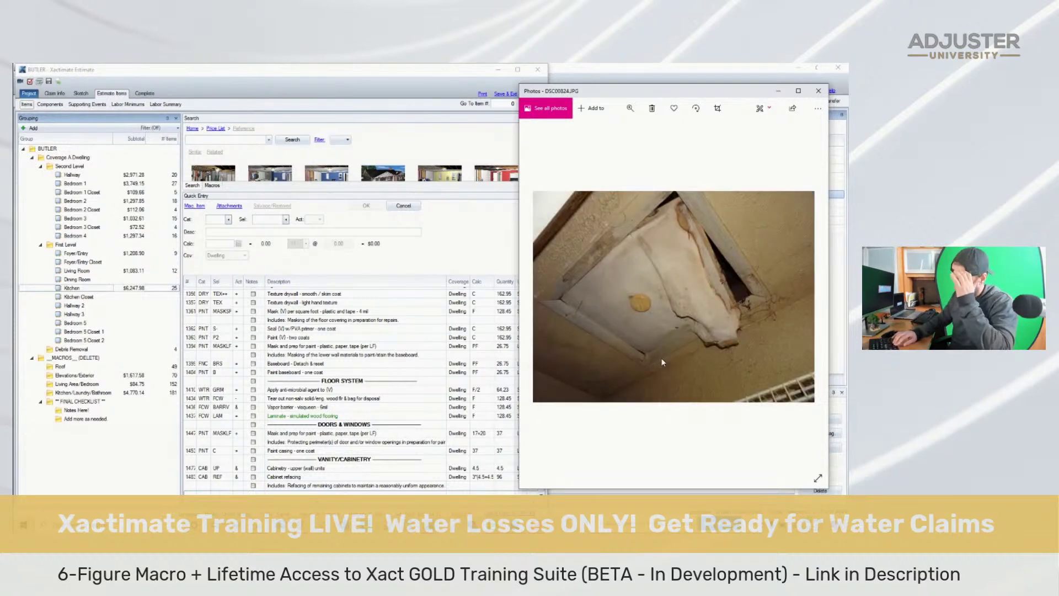
key("Right")
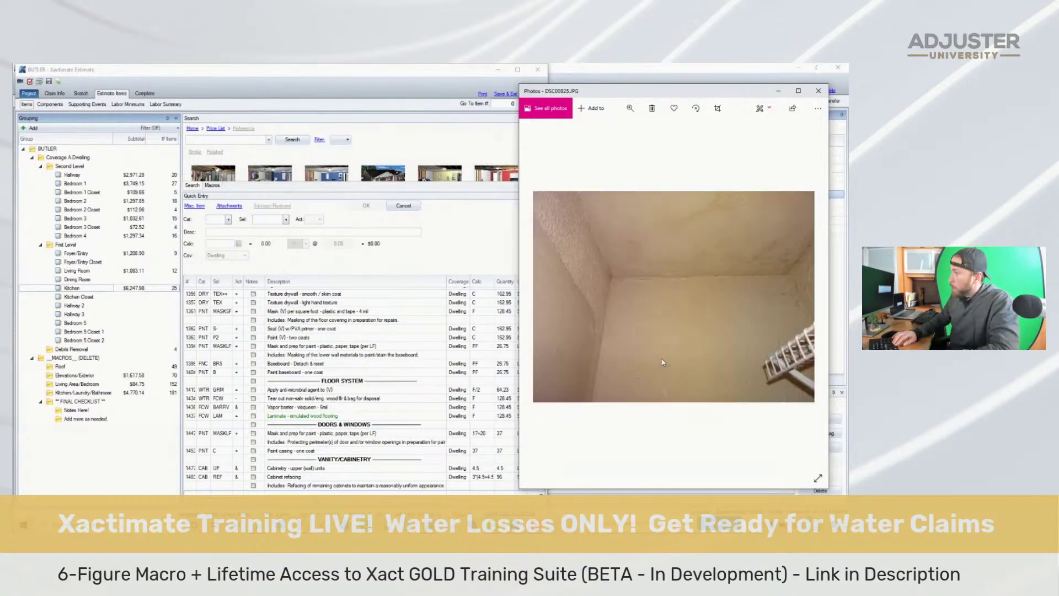
key("Right")
key("Right")
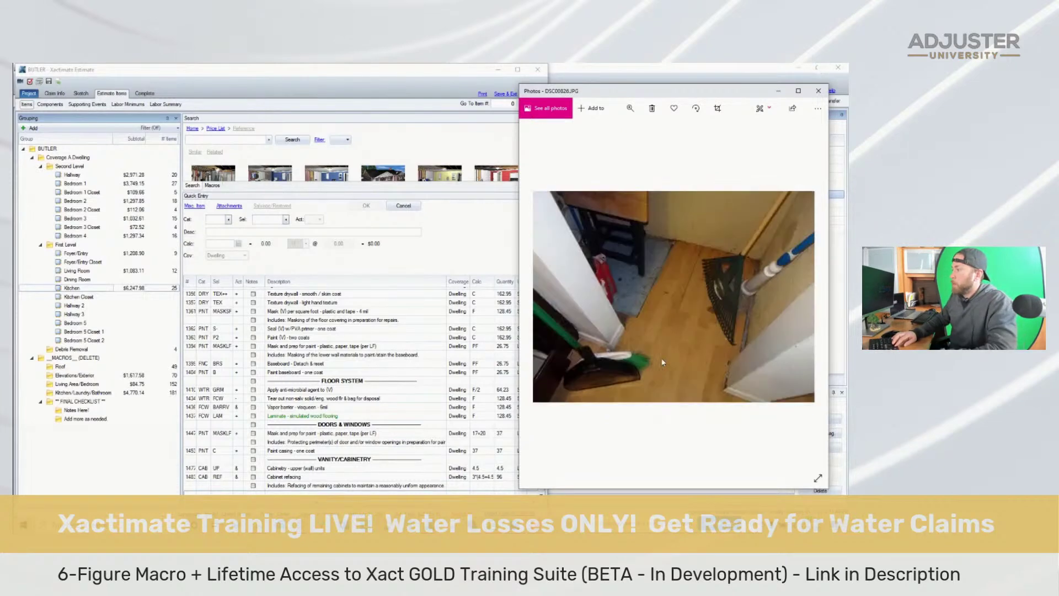
key("Left")
key("Left")
key("Left")
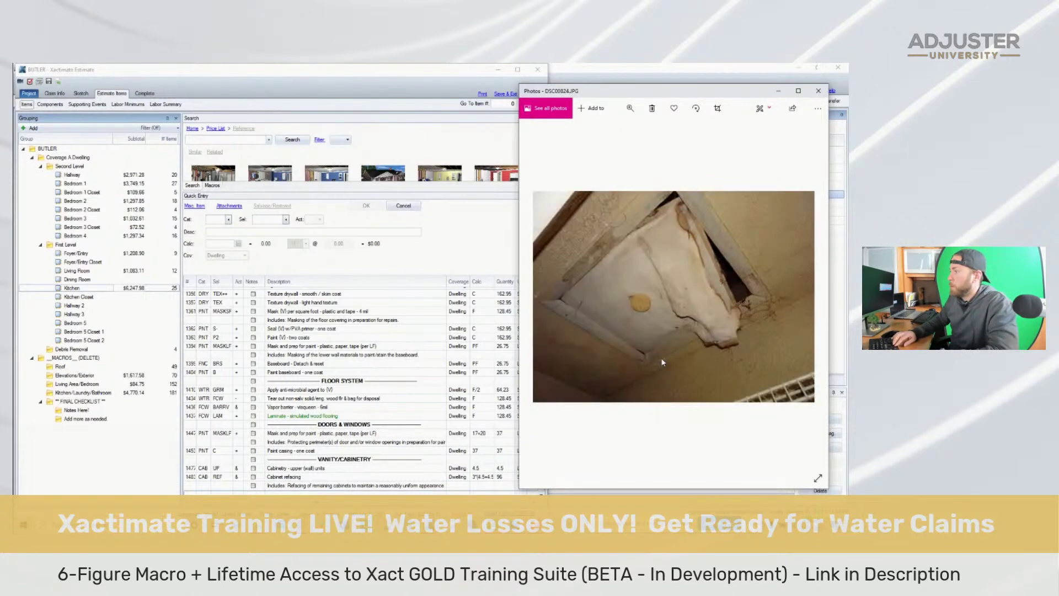
key("Right")
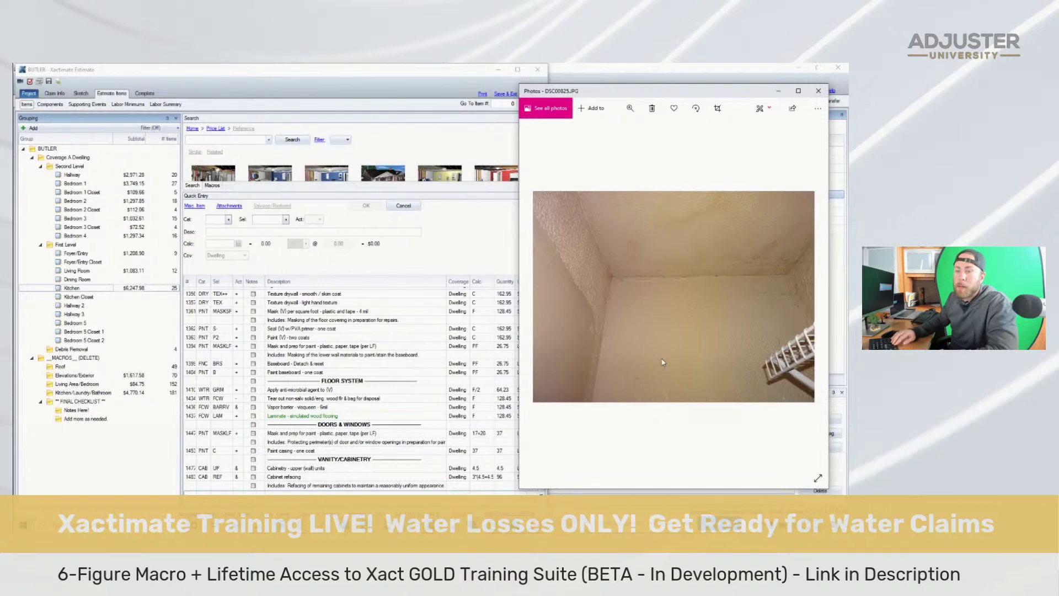
key("Left")
key("Left")
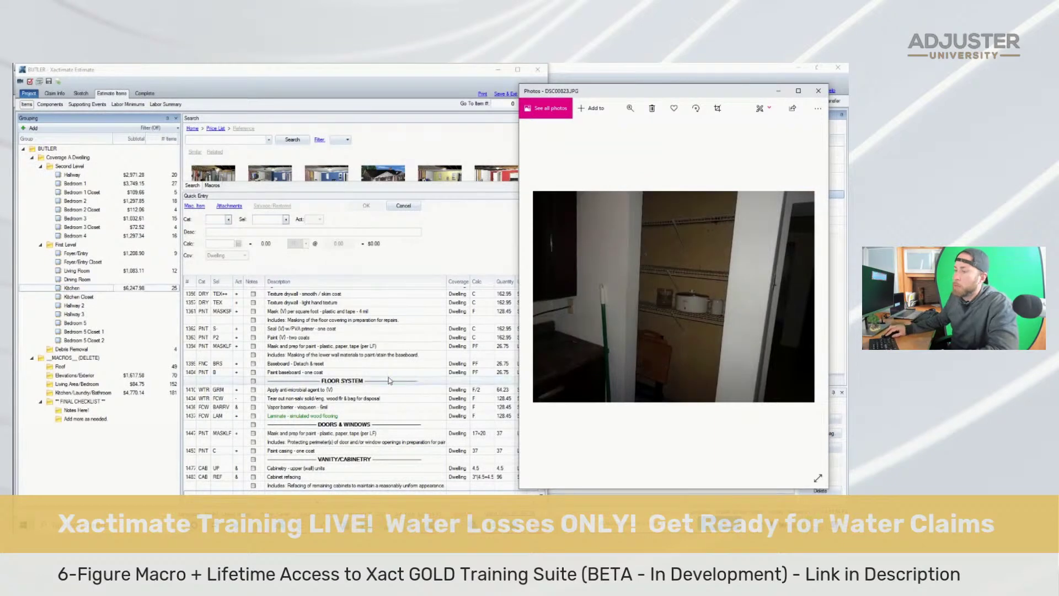
Copy all line items of the Living Area/Bedroom macro into the Kitchen Closet
left_click(97, 385)
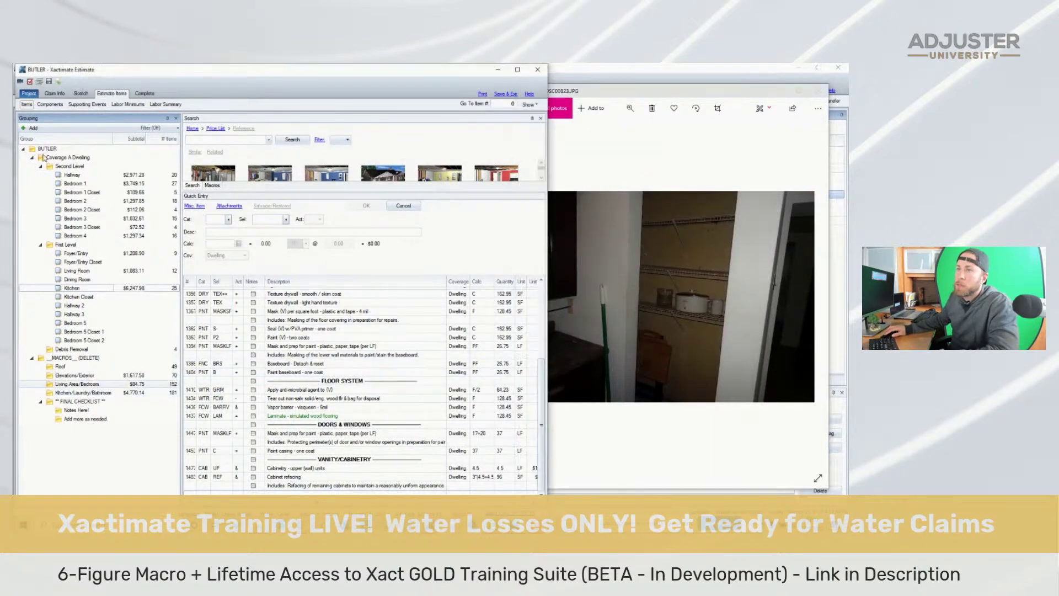
scroll(338, 392, "down", 5)
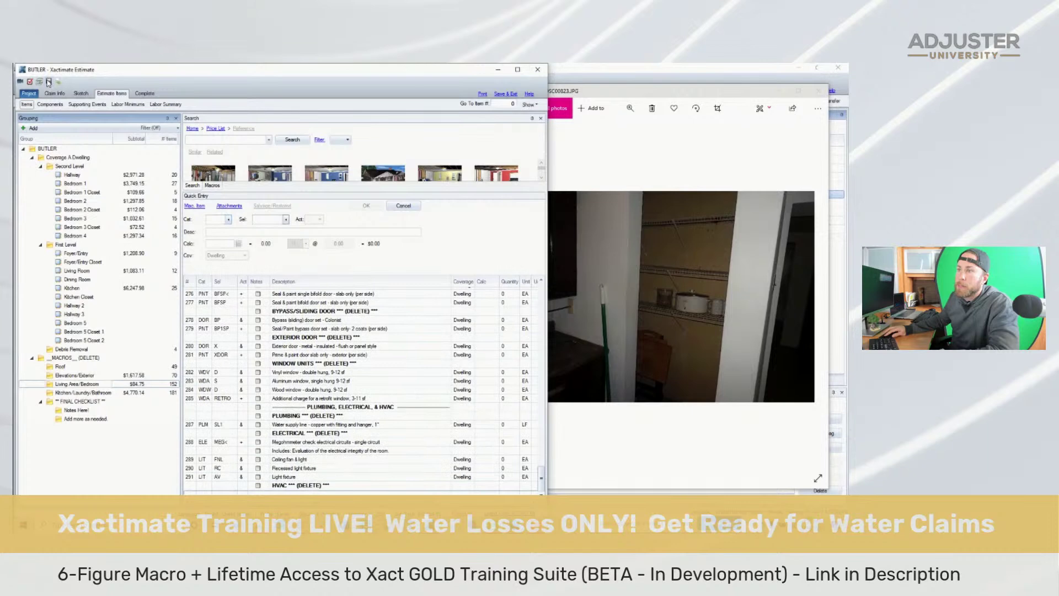
key("ctrl+a")
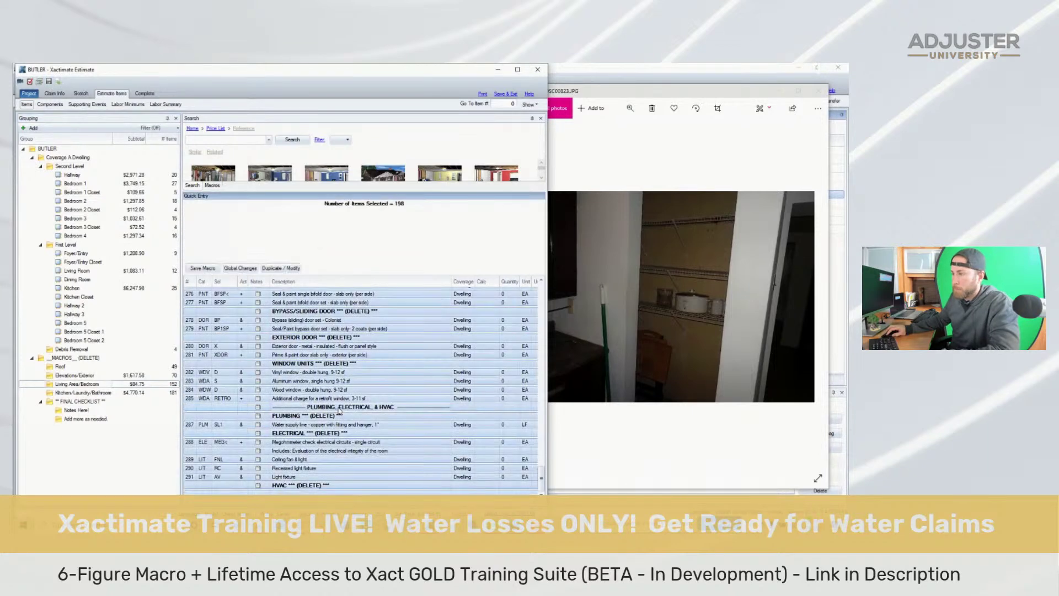
left_click(111, 297)
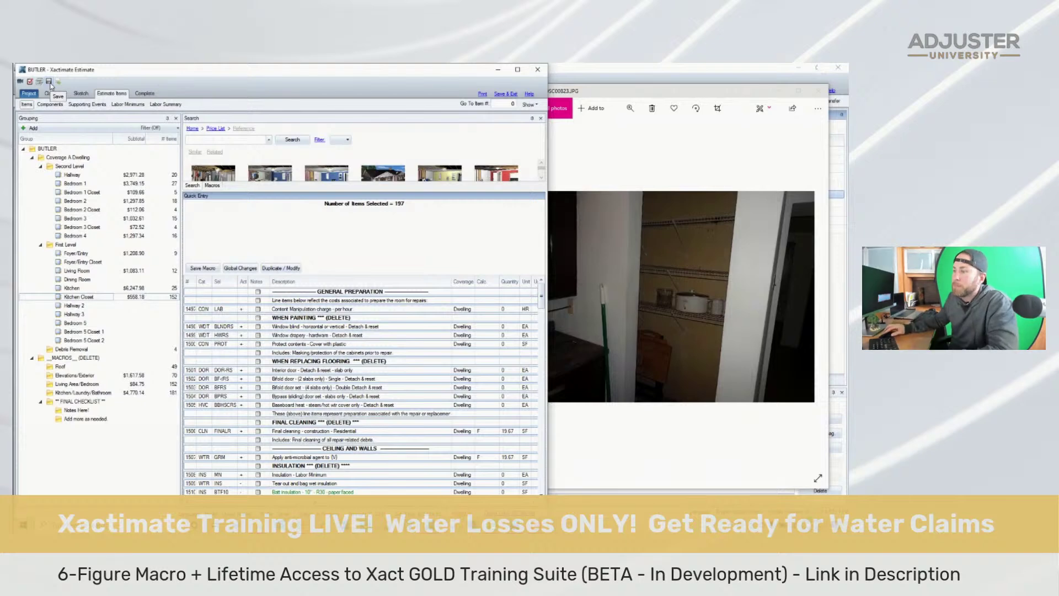
Examine the kitchen closet photos again, comparing the shelving walls and the damaged ceiling area
left_click(334, 316)
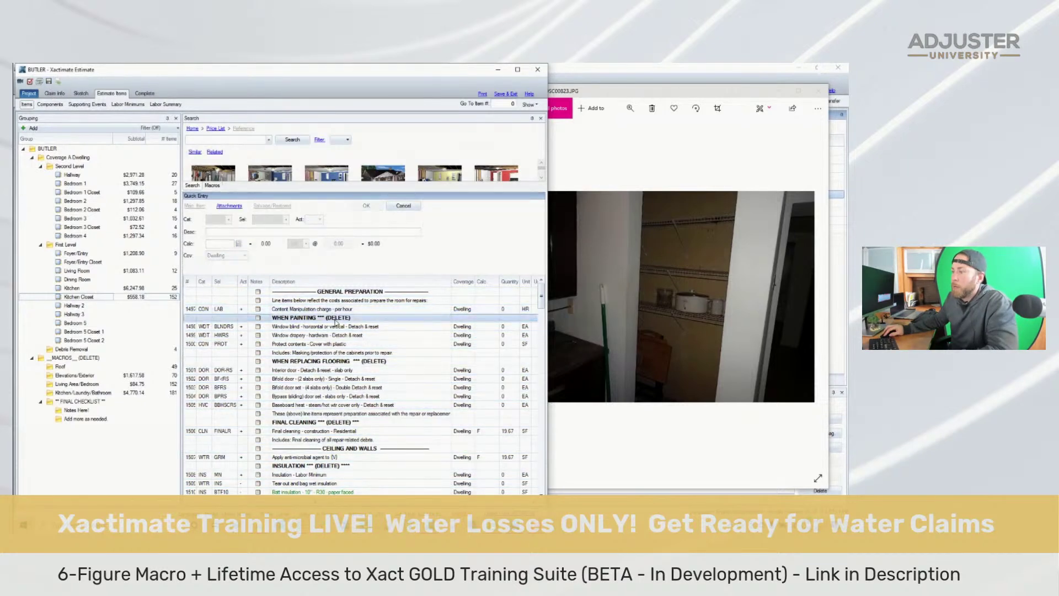
left_click(670, 256)
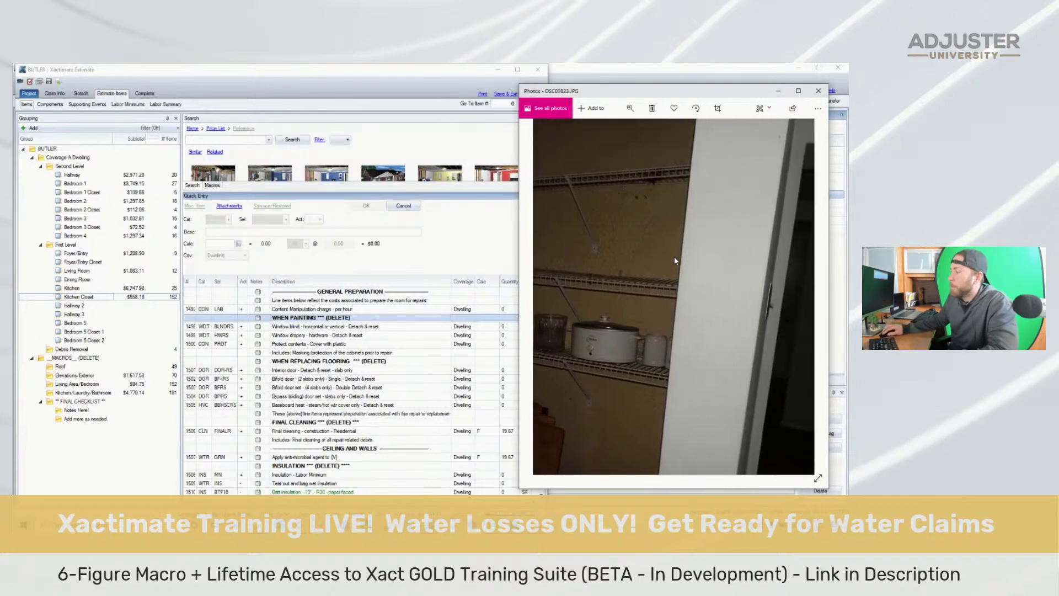
key("Right")
key("Left")
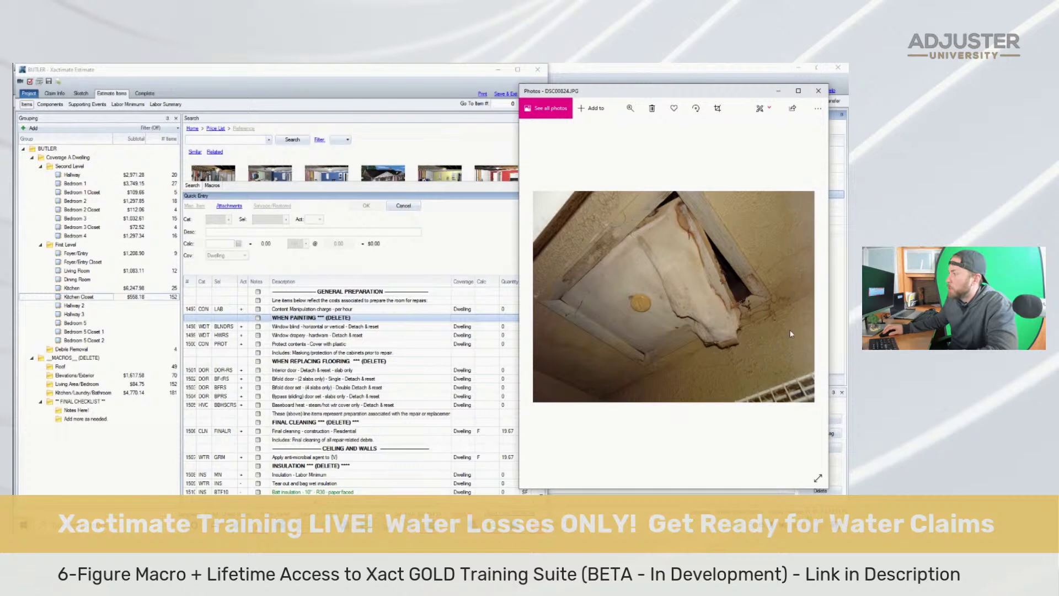
left_click(802, 313)
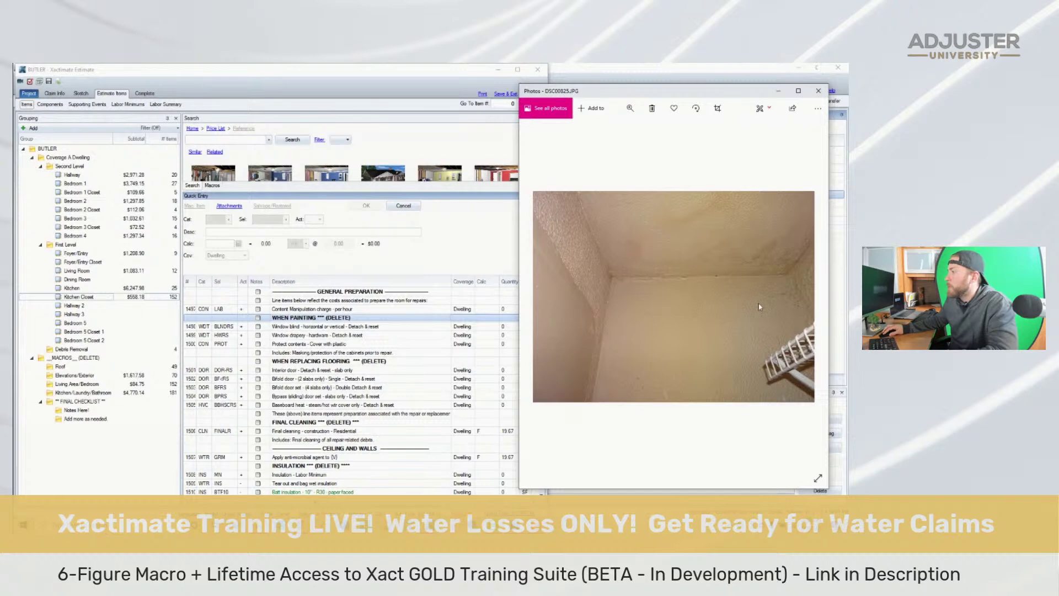
key("Left")
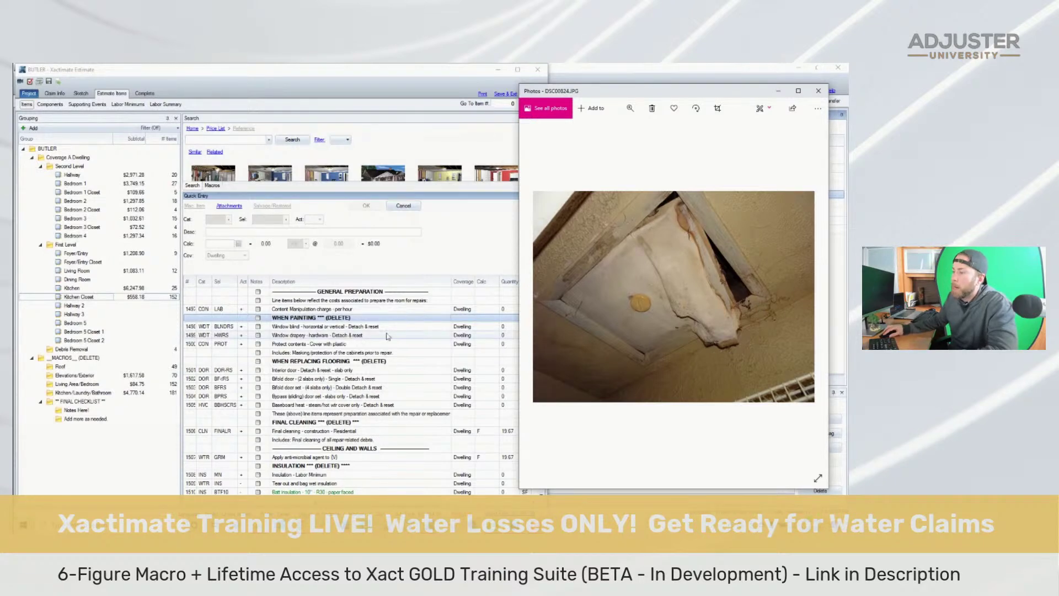
Set the kitchen closet's content manipulation charge to .25 hours and delete the lines from WHEN PAINTING through the FINAL CLEANING heading
left_click(424, 318)
left_click(481, 308)
type("25")
key("Return")
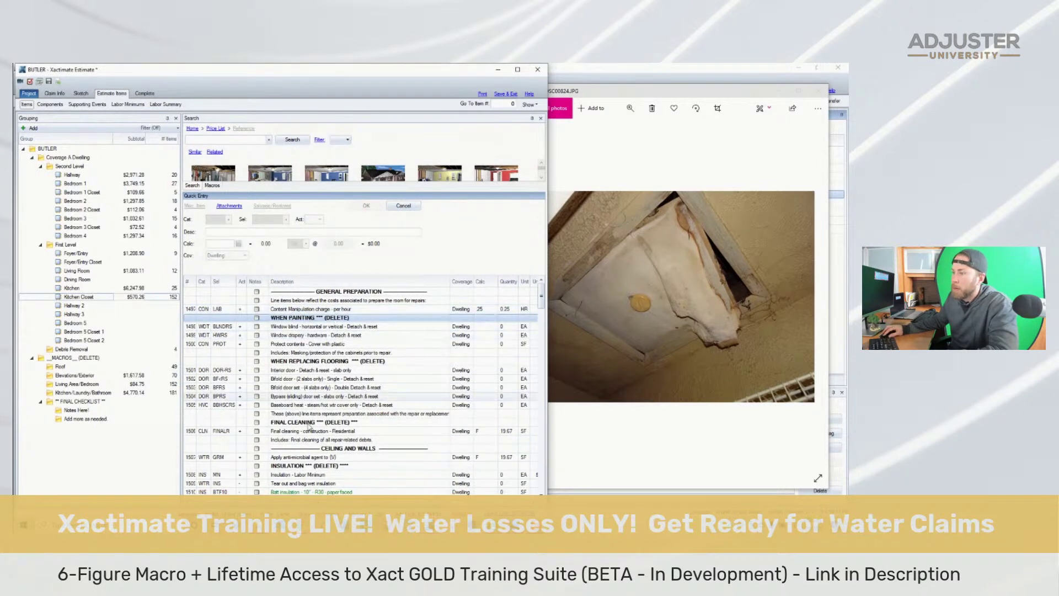
left_click(310, 422, "shift")
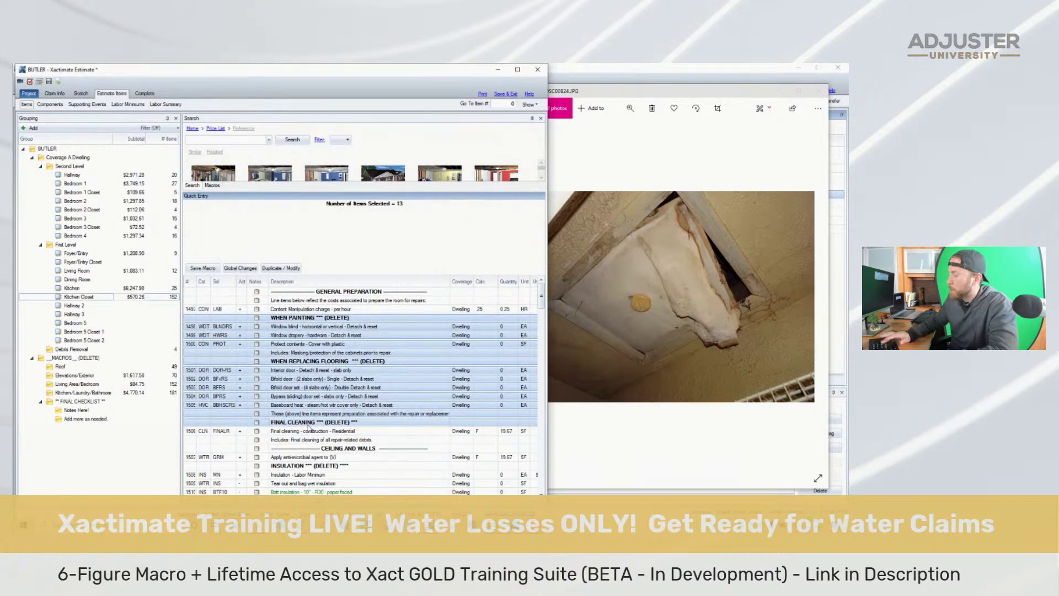
key("Delete")
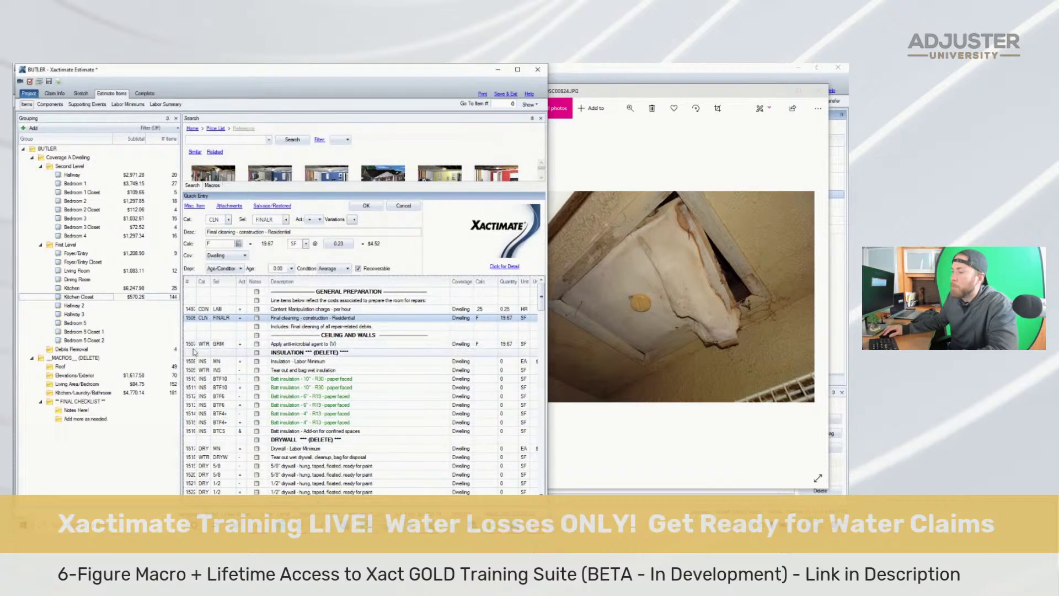
Set the anti-microbial agent line's calculation to C+4
left_click(351, 344)
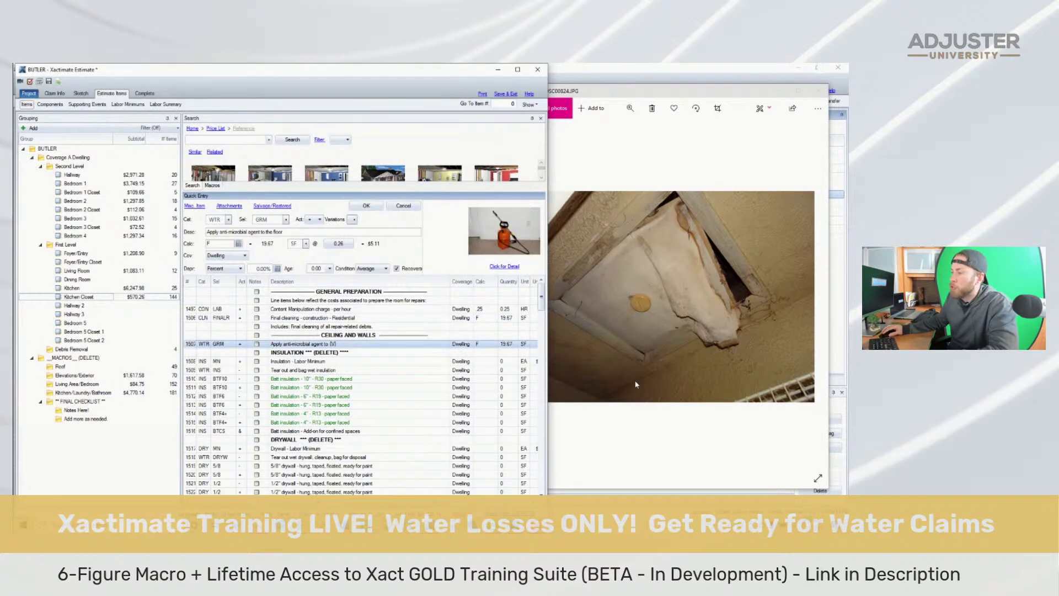
left_click(491, 342)
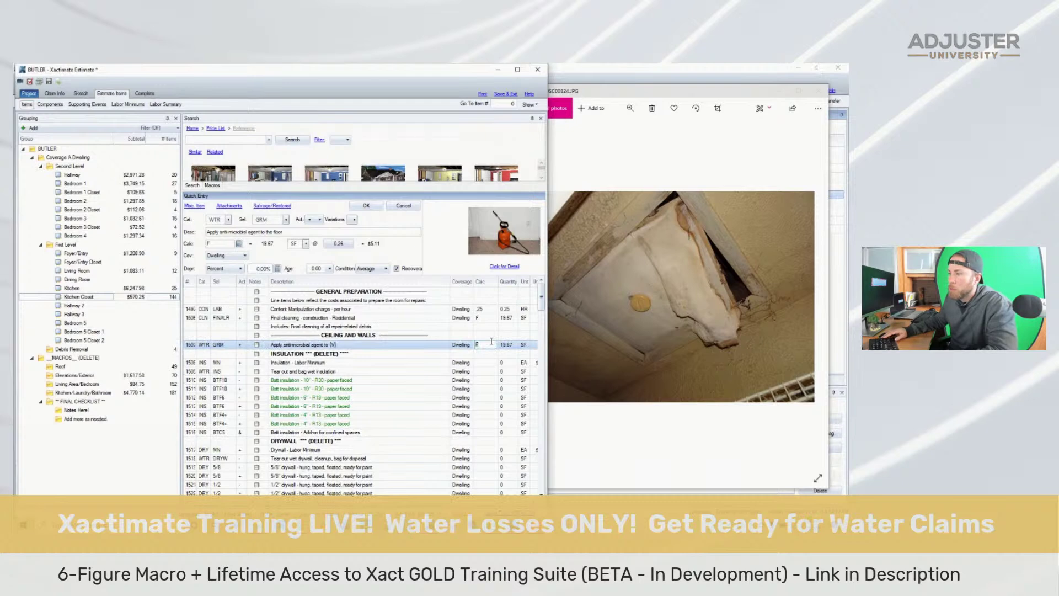
type("C+4")
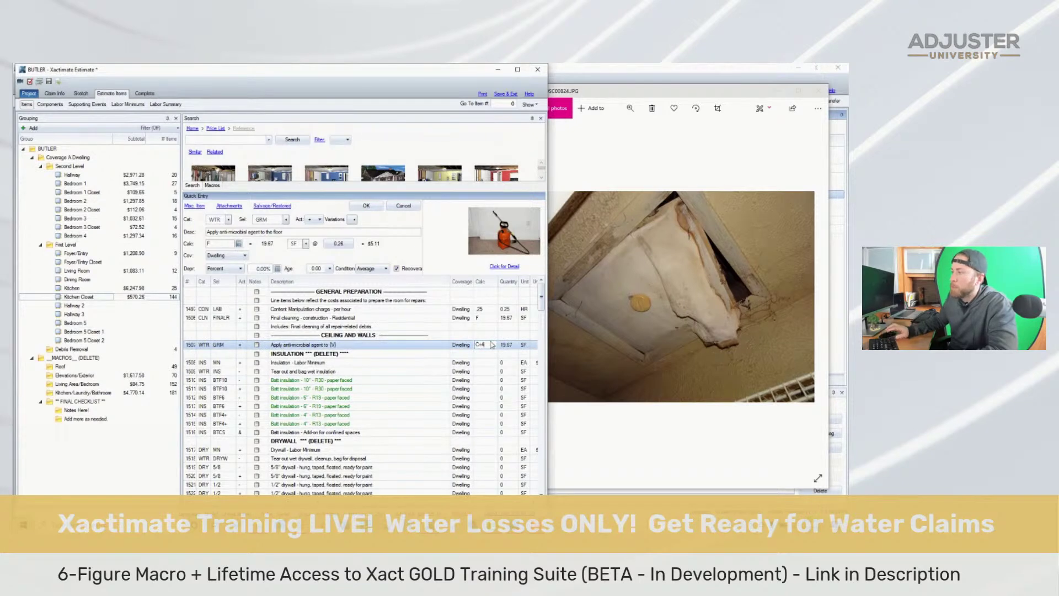
key("Return")
Delete the lines from the INSULATION heading through the Drywall - Labor Minimum line
left_click(352, 354)
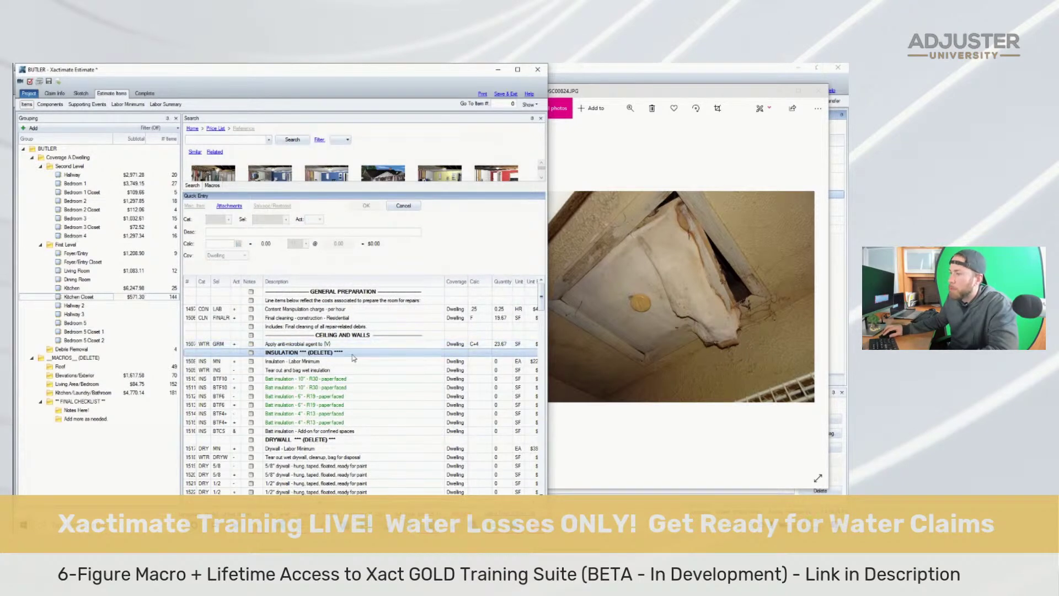
left_click(304, 441, "shift")
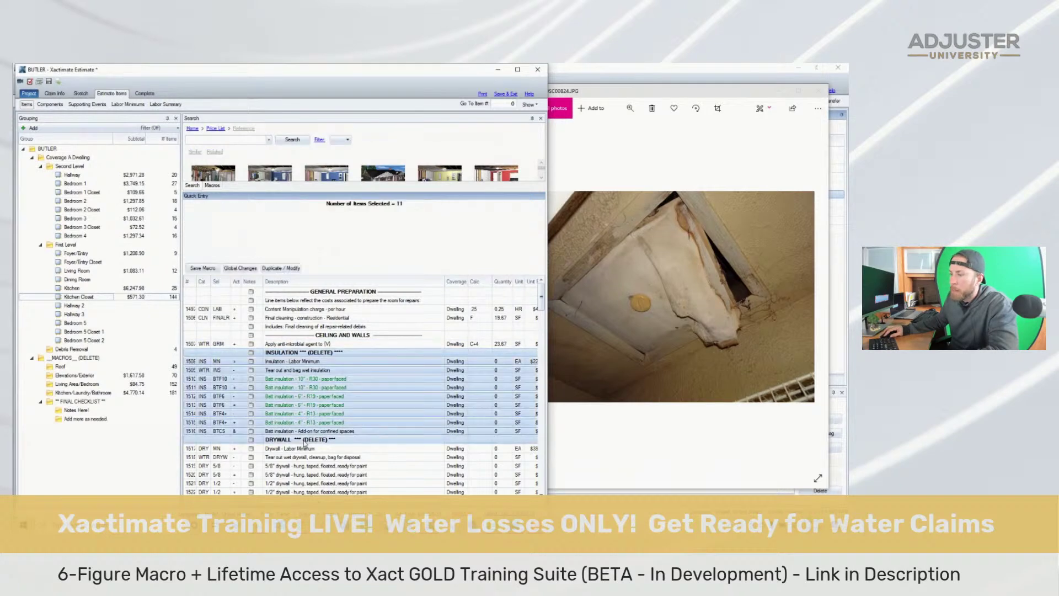
left_click(301, 449, "shift")
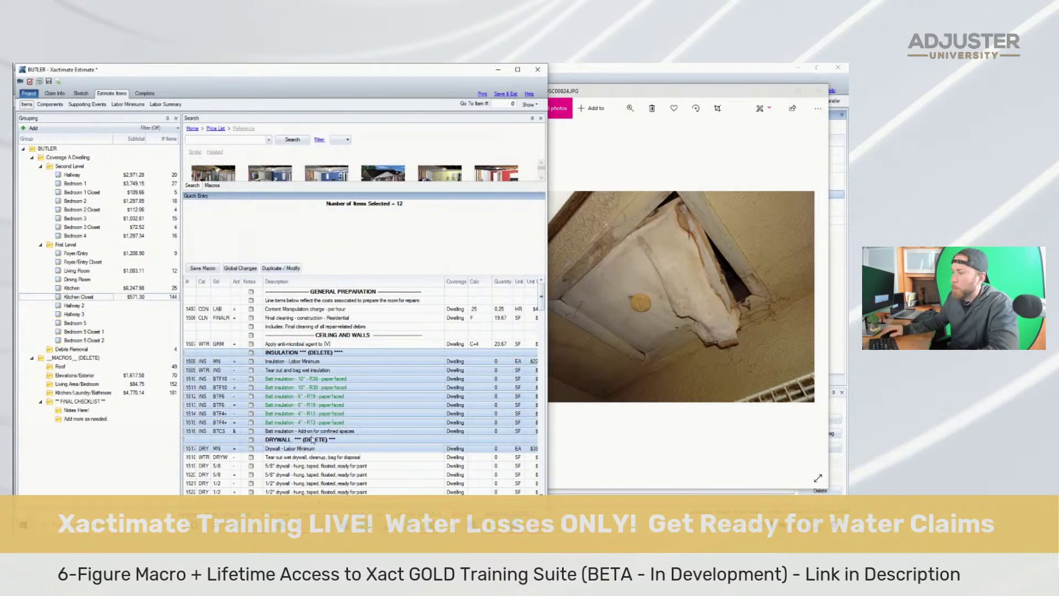
key("Delete")
Set the calculation of the wet drywall tear-out, cleanup and bagging line to C+4
left_click(482, 354)
type("C+4")
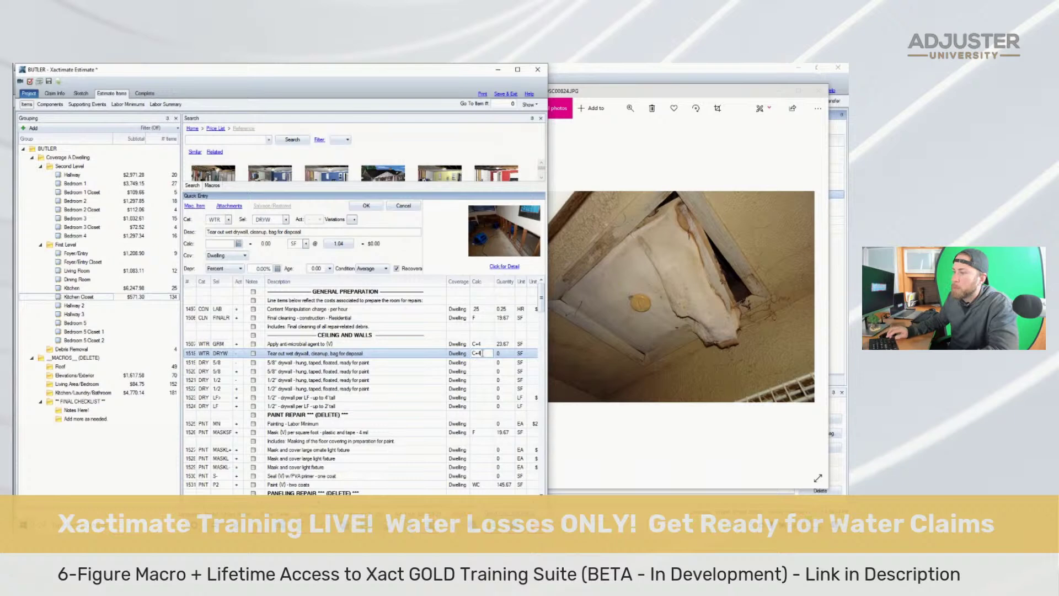
key("Return")
Delete the removal lines for 5/8" and 1/2" drywall, leaving their replacement lines in place
left_click(209, 380, "ctrl")
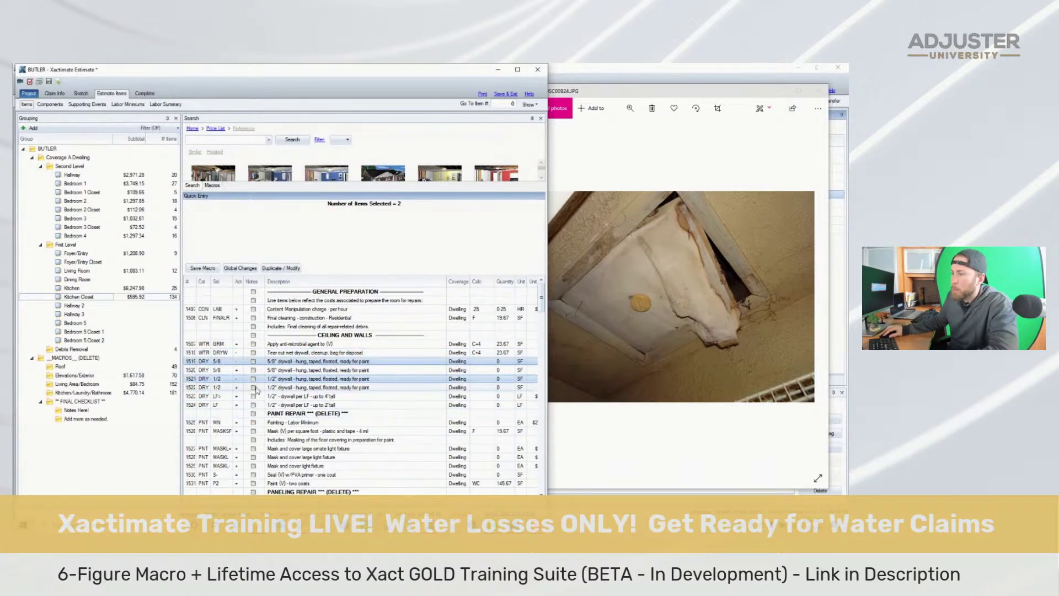
left_click(191, 380, "ctrl")
left_click(191, 380, "ctrl")
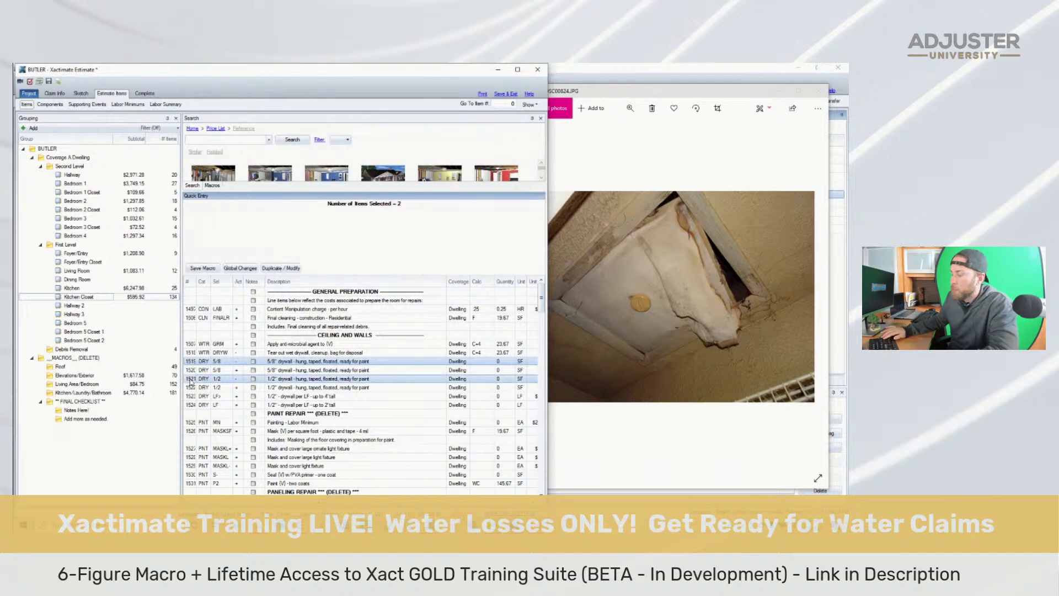
key("Delete")
Set the 5/8" drywall replacement line's calculation to C and the 1/2" drywall replacement line's to 4
left_click(491, 361)
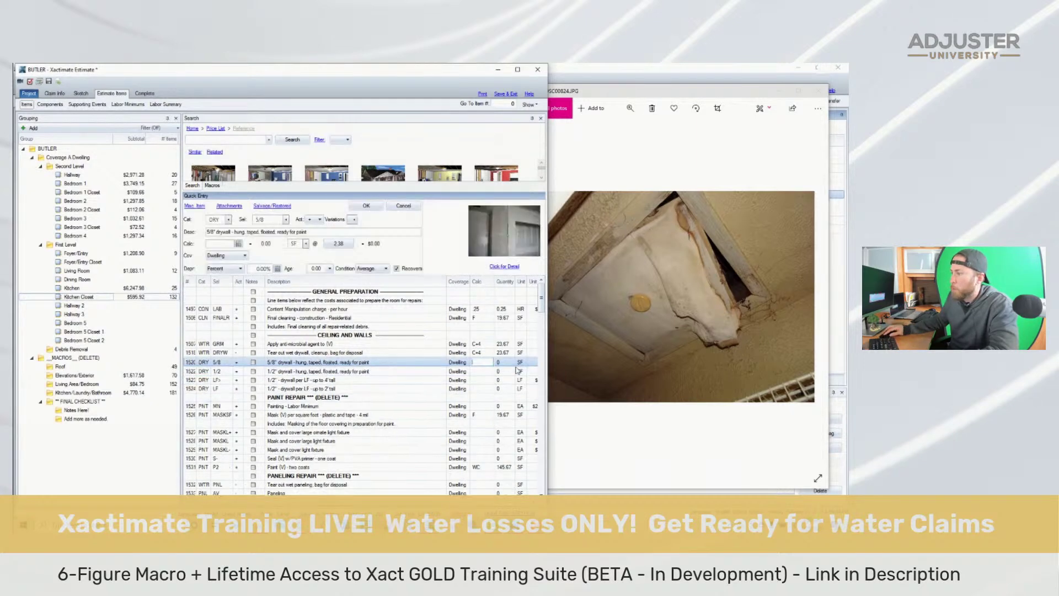
type("C")
key("Return")
type("4")
key("Return")
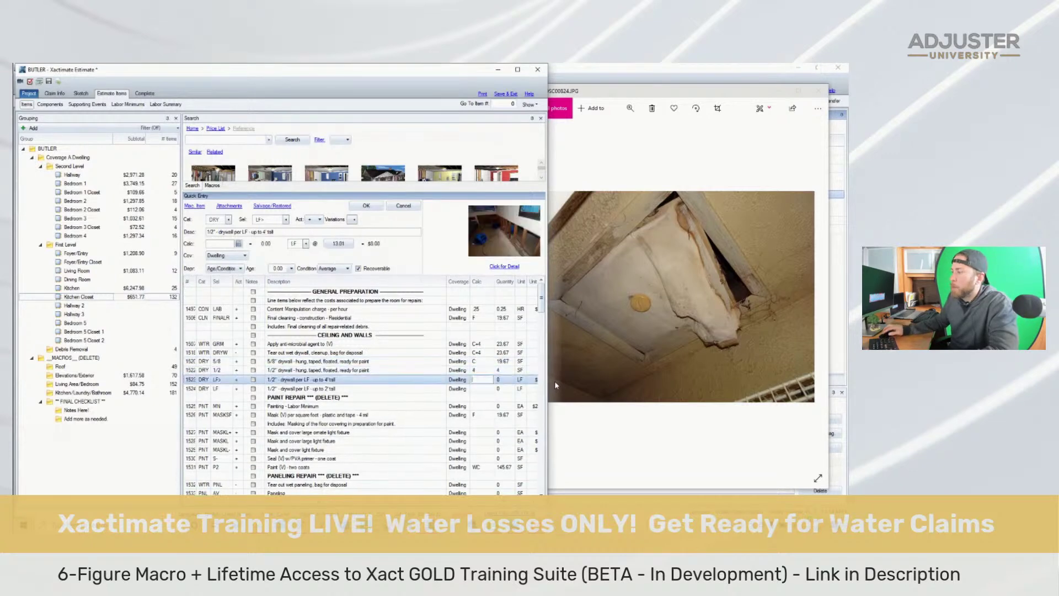
Delete the per-LF drywall lines, the PAINT REPAIR heading, the painting labor minimum and the three light fixture masking lines
left_click(189, 380)
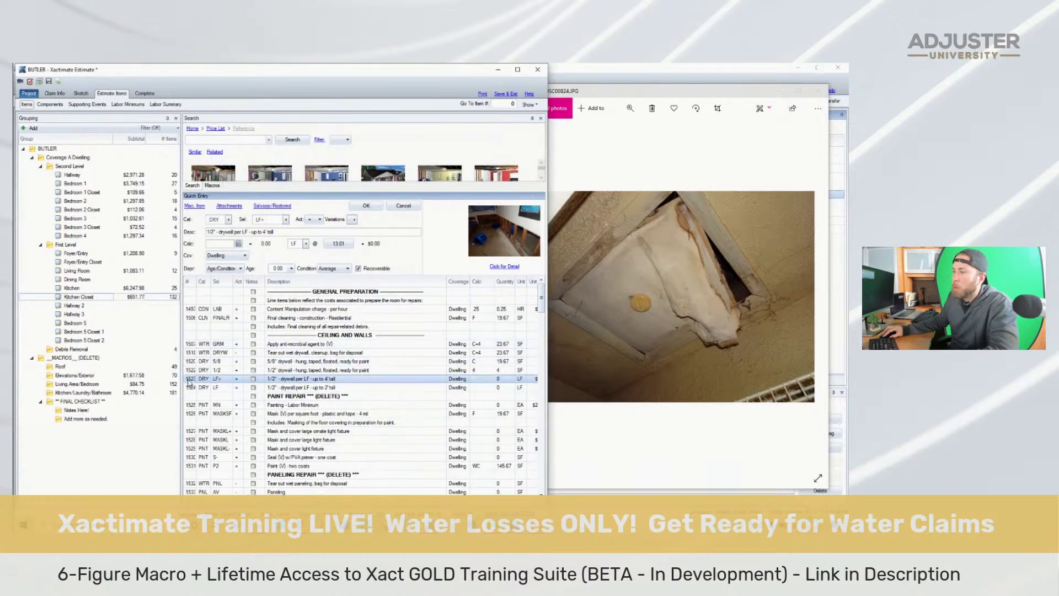
left_click(367, 406, "shift")
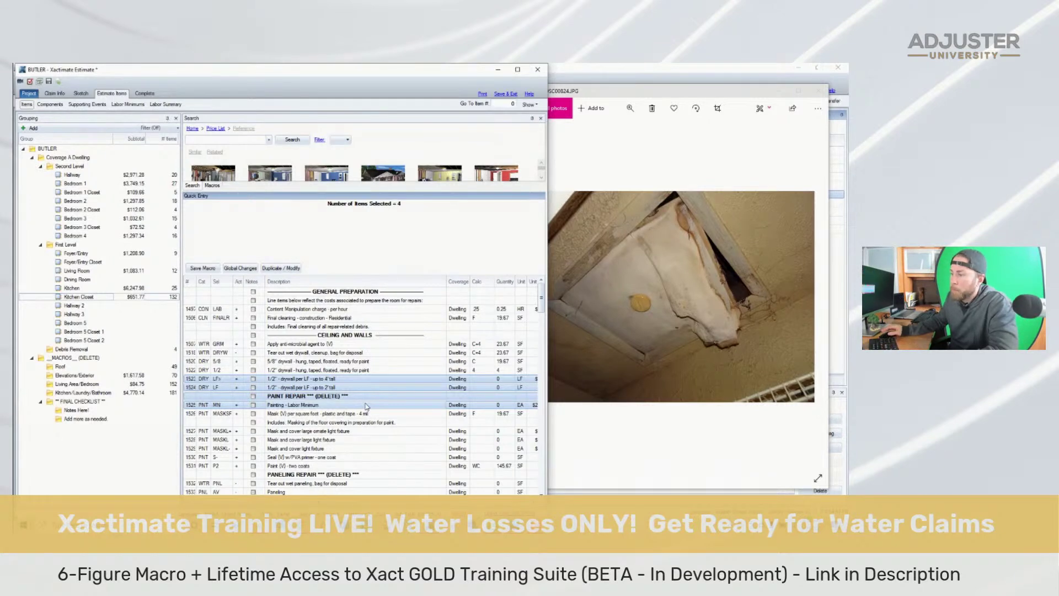
key("Delete")
left_click(195, 398)
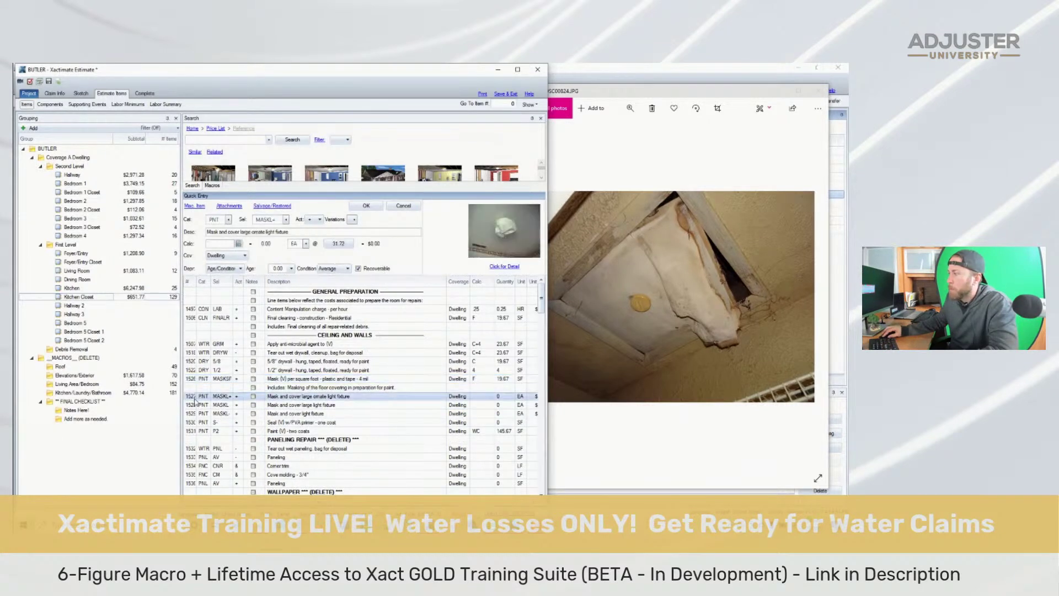
left_click(200, 415, "shift")
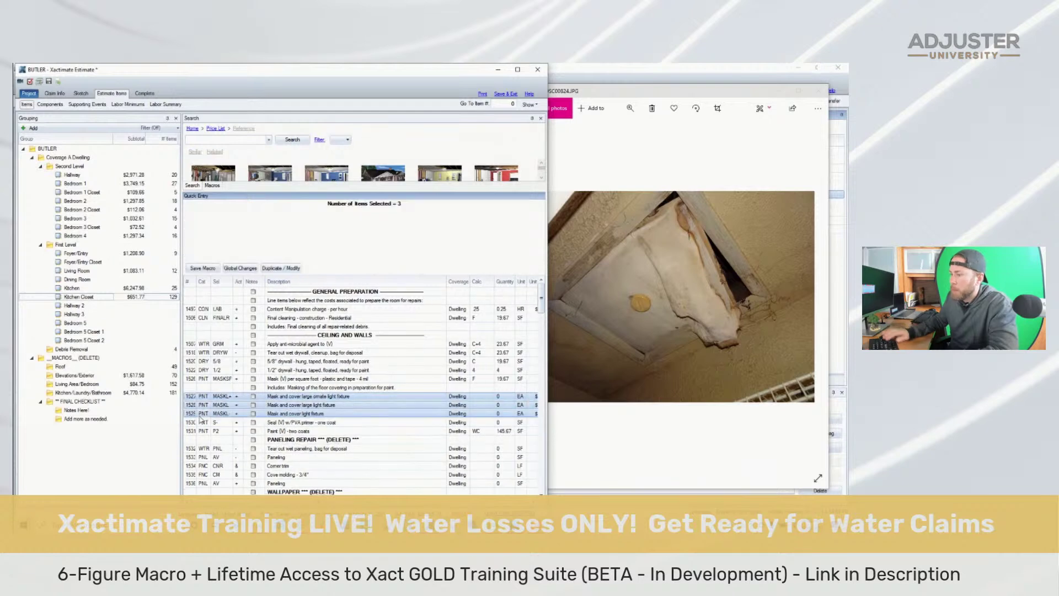
key("Delete")
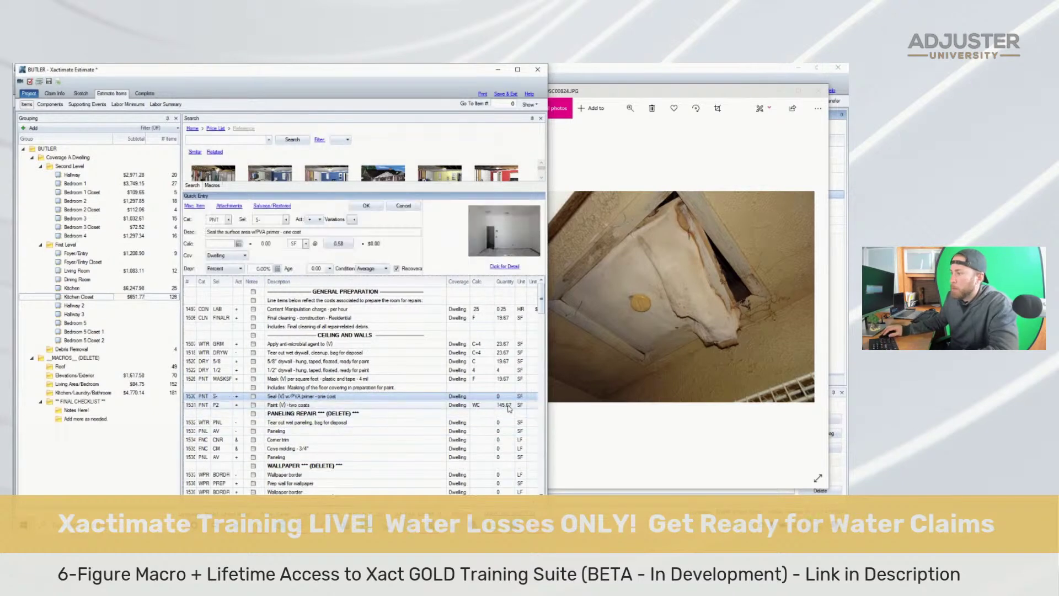
Set the calculation of the PVA primer sealing line to C+4
left_click(491, 400)
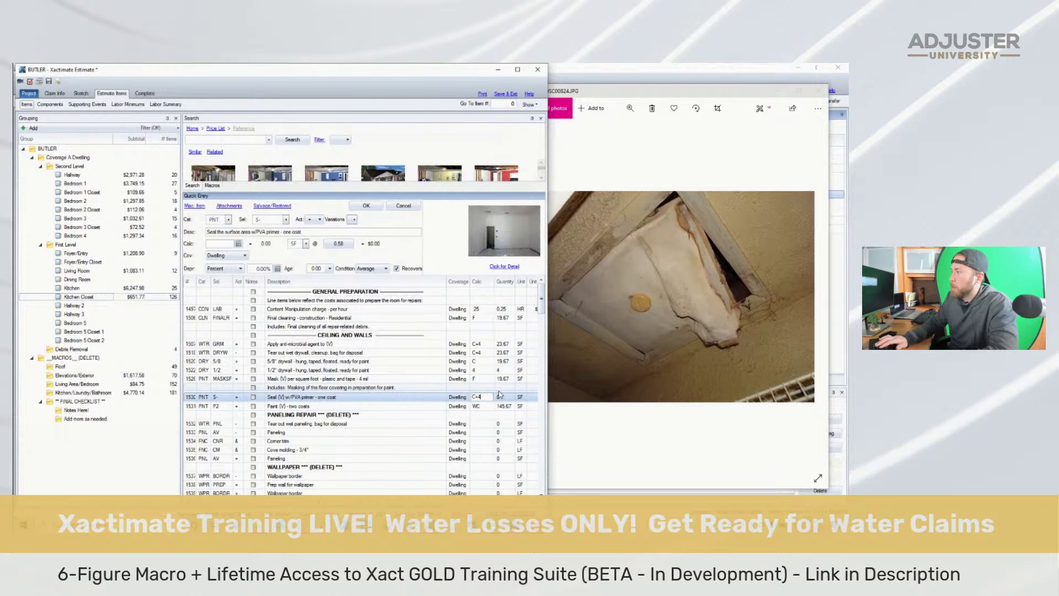
type("+4")
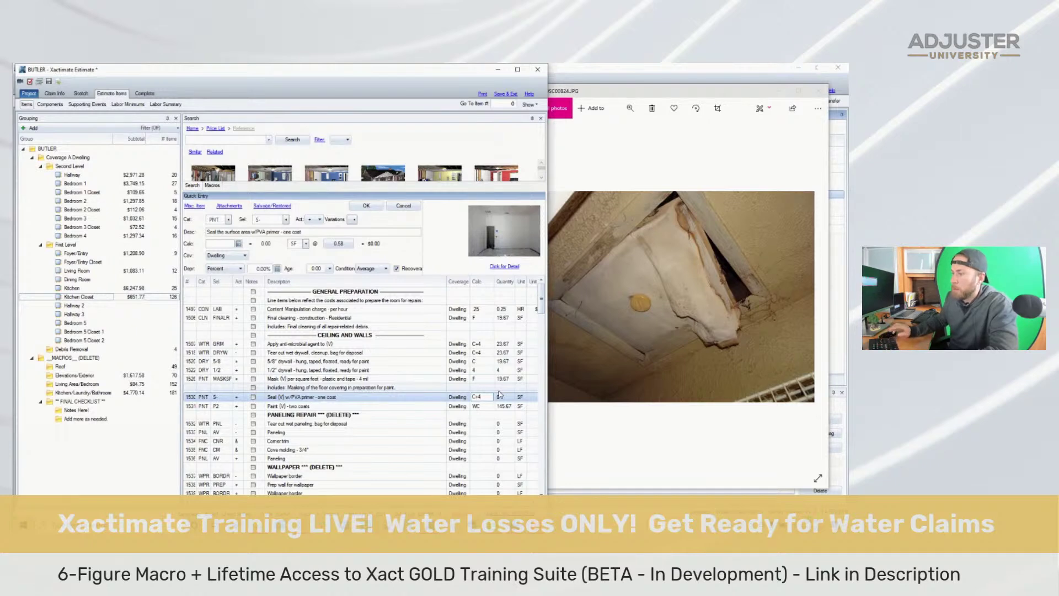
key("Return")
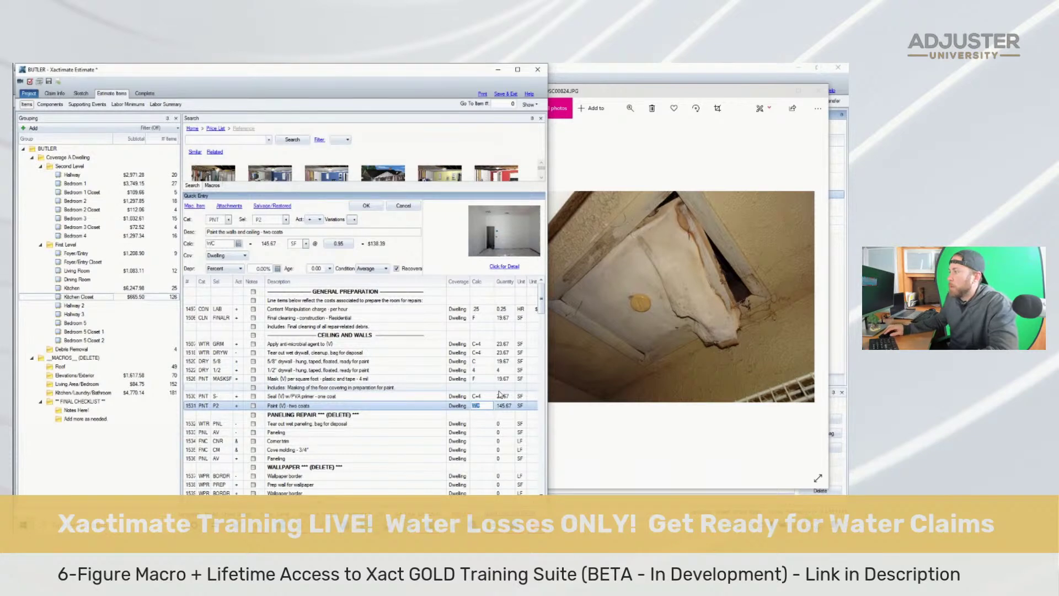
Search the paint selectors for "texture" and replace the two-coat paint item with TEX, seal and texture paint
left_click(196, 408)
left_click(284, 220)
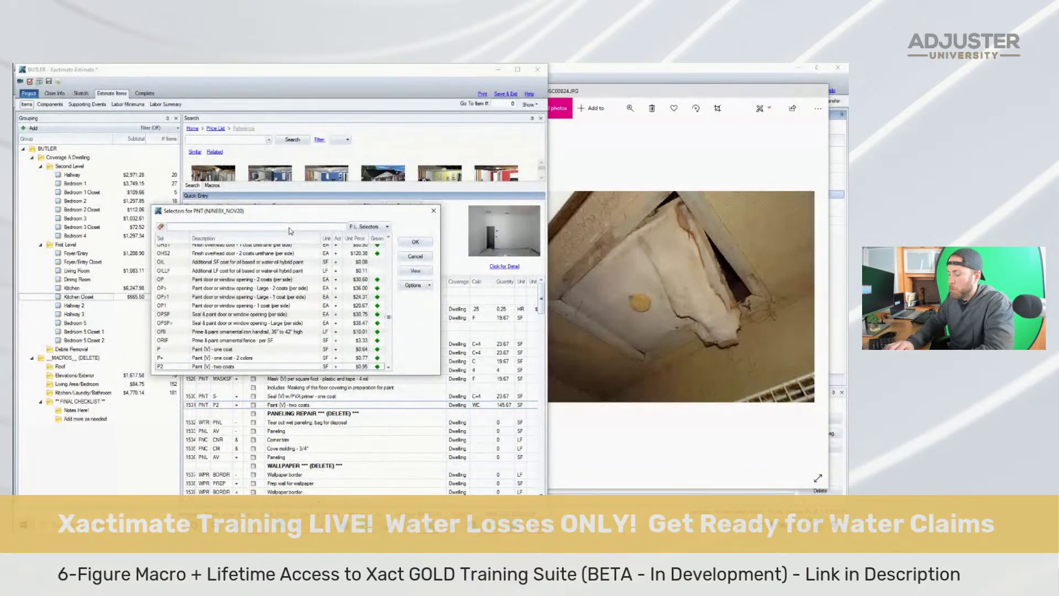
type("texture")
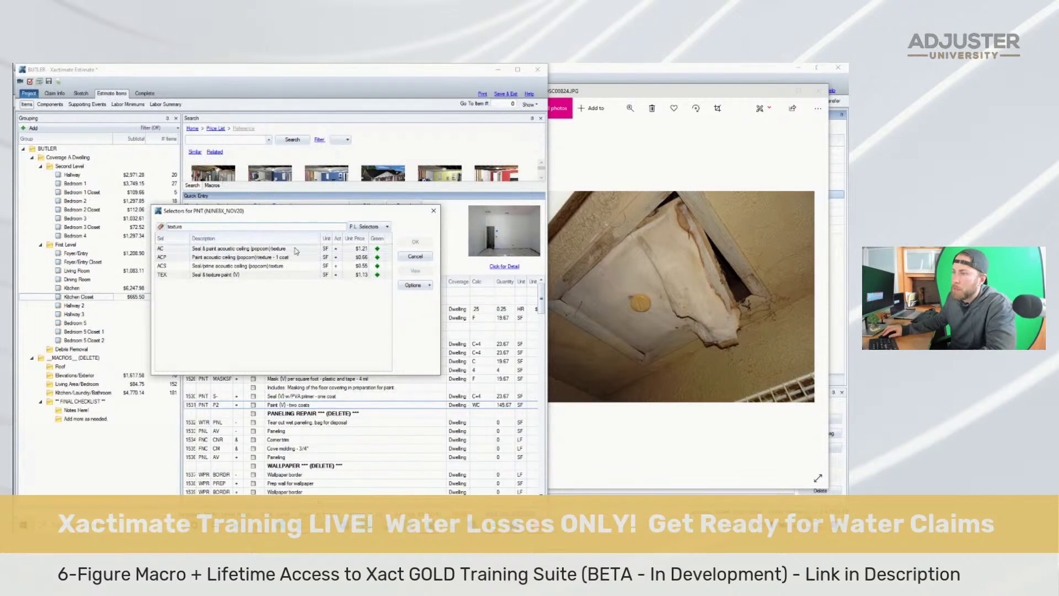
left_click(296, 251)
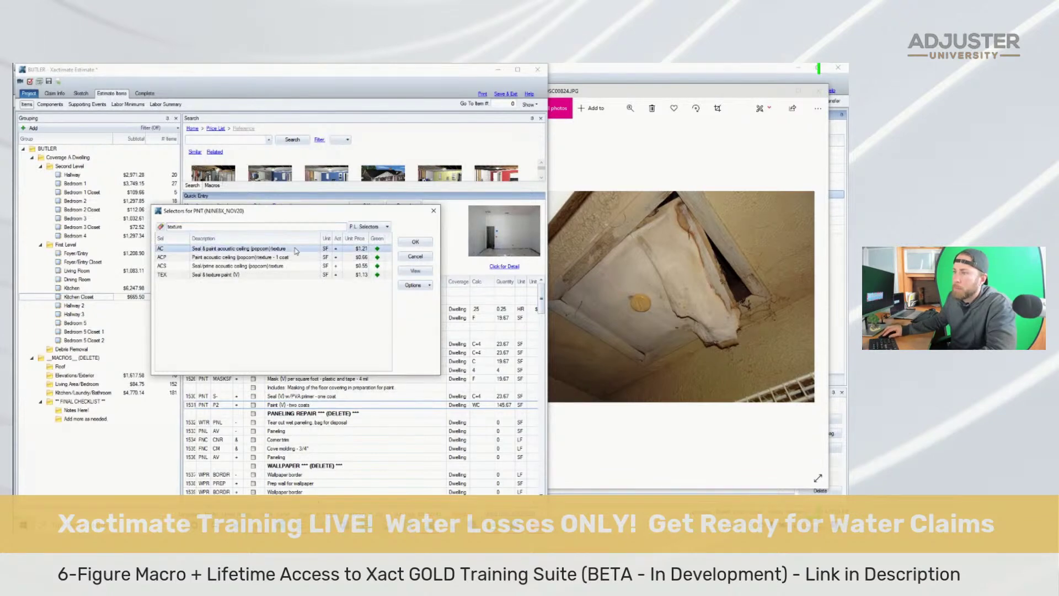
left_click(253, 266)
left_click(233, 276)
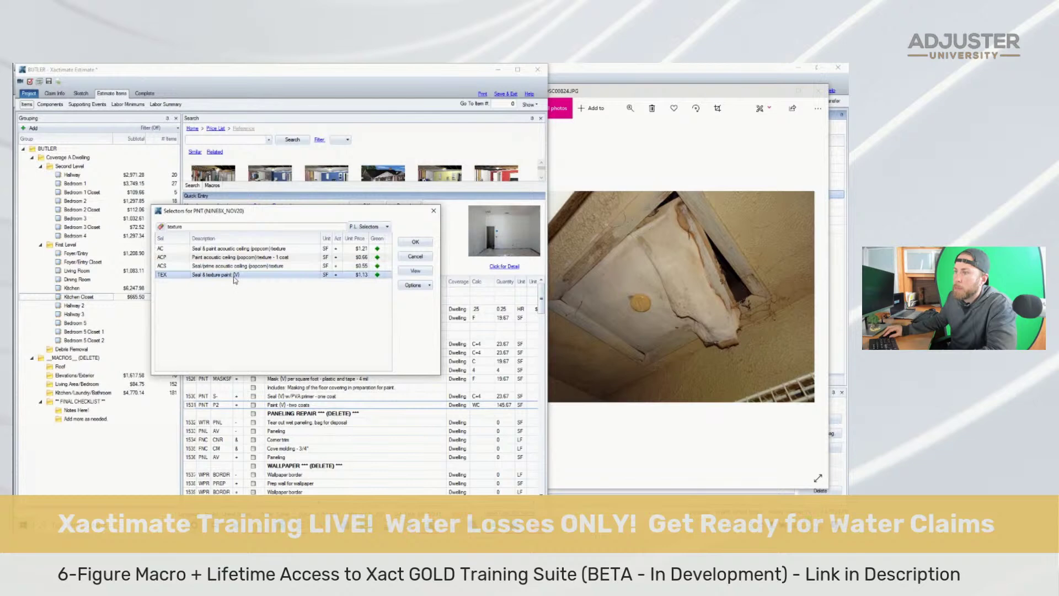
double_click(233, 275)
left_click(291, 406)
Read the TEX item's definition for what it includes, especially the texture additive, and close it
left_click(488, 249)
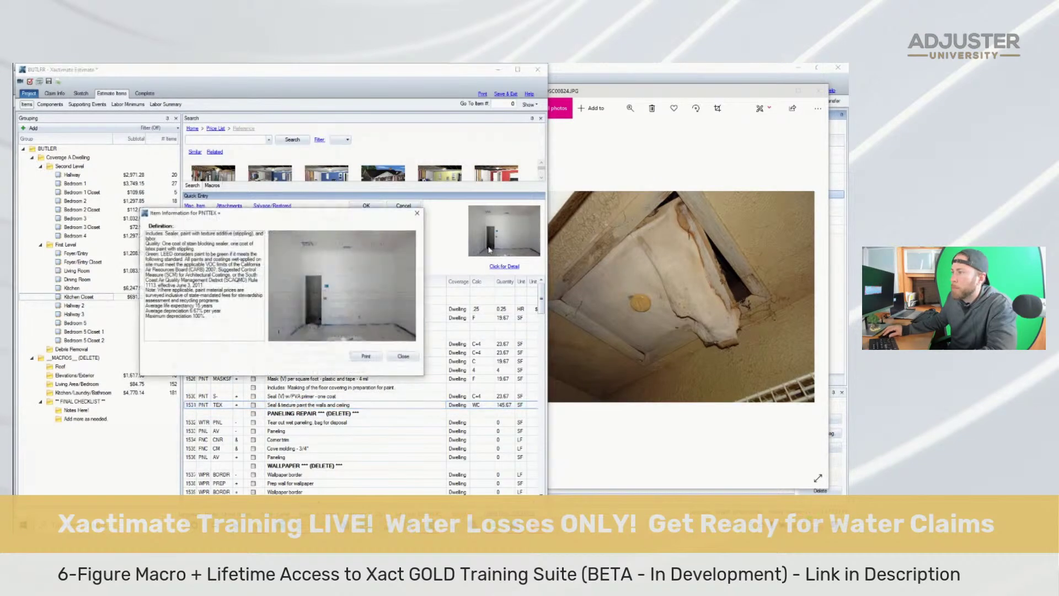
double_click(172, 236)
mouse_move(191, 235)
left_mouse_down()
mouse_move(223, 236)
mouse_move(210, 237)
left_mouse_up()
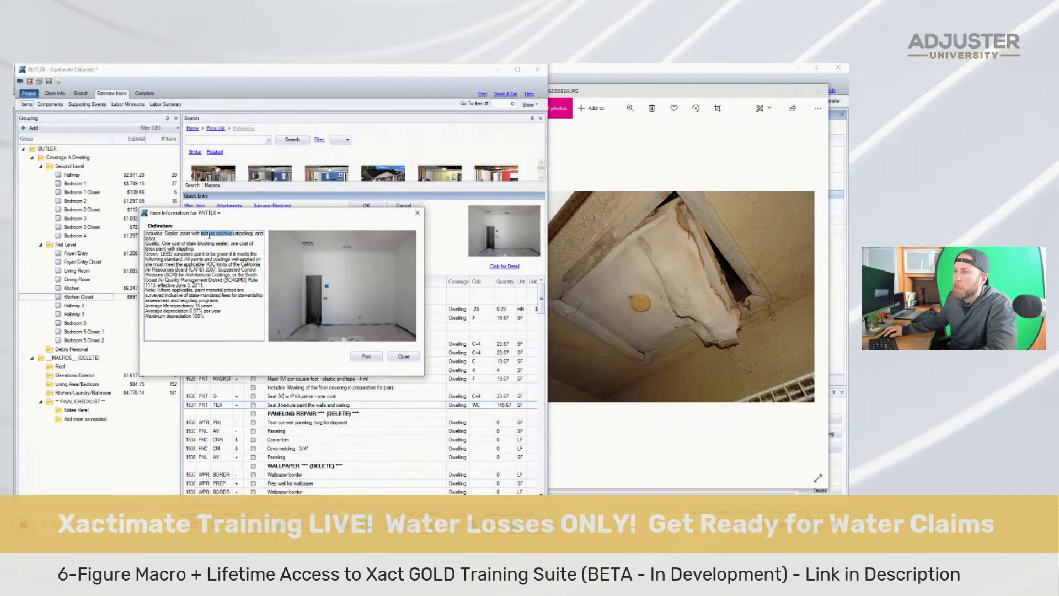
left_click(403, 358)
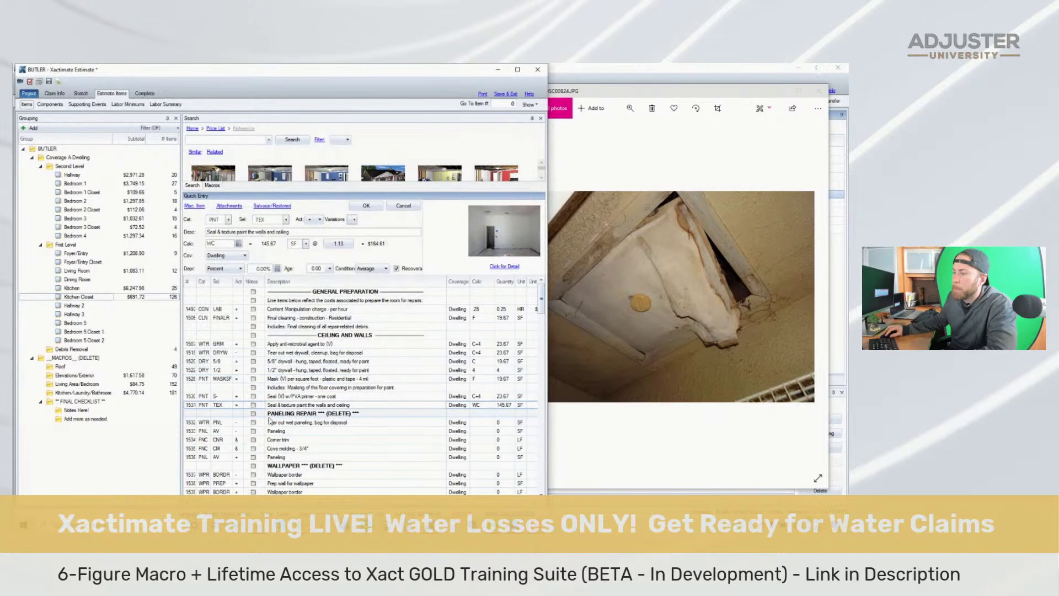
Replace the closet's TEX paint item with P2, painting the walls and ceiling with two coats
double_click(266, 220)
type("SF")
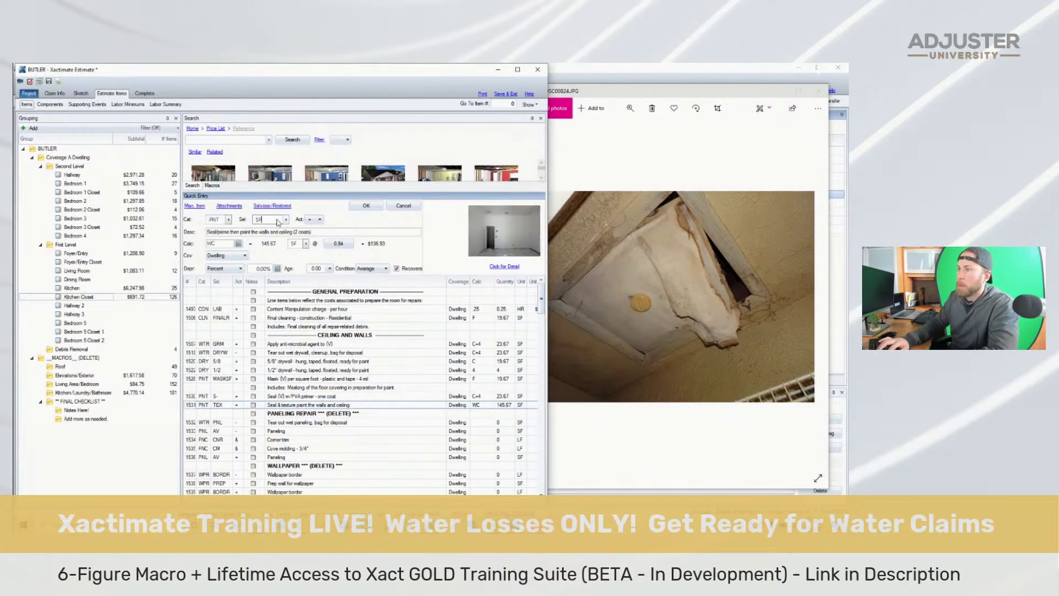
key("BackSpace")
key("BackSpace")
type("OH")
key("BackSpace")
key("BackSpace")
type("P2")
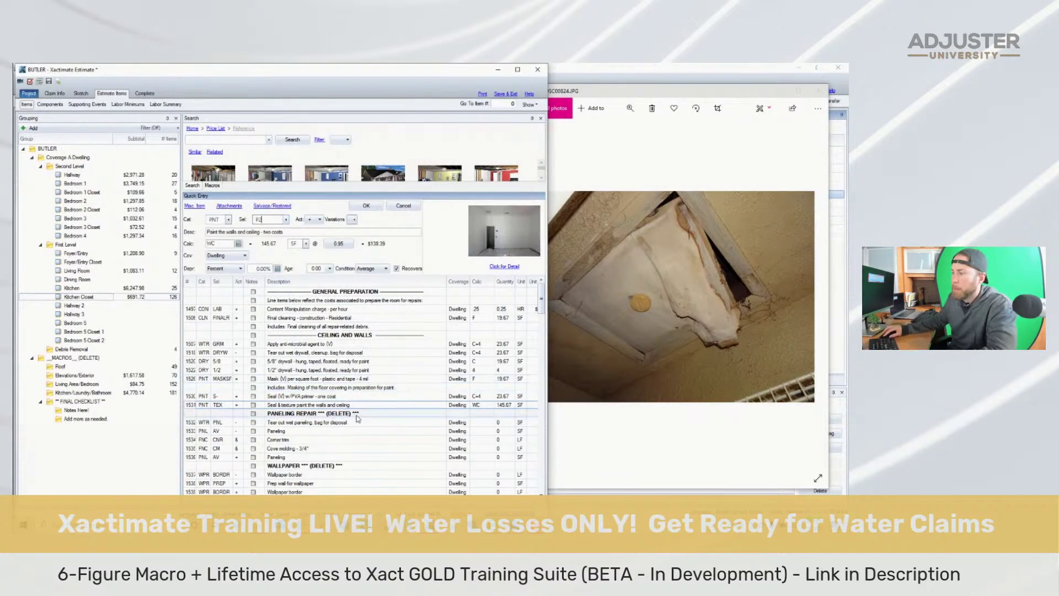
key("Return")
Review the closet photos and delete the paneling, wallpaper, crown molding, chair rail and base trim sections with their headings
scroll(492, 419, "down", 4)
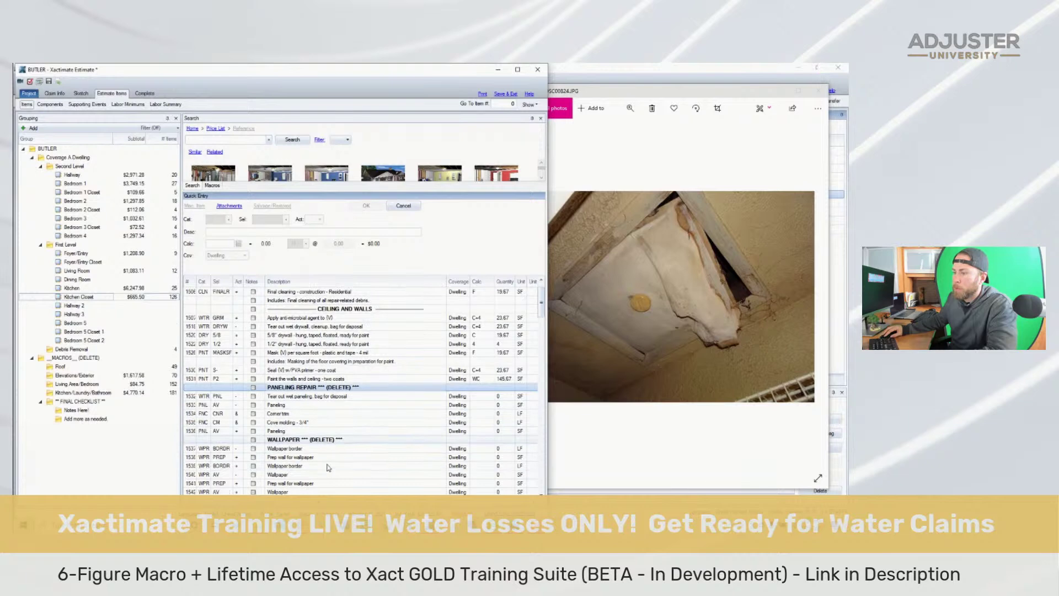
left_click(652, 378)
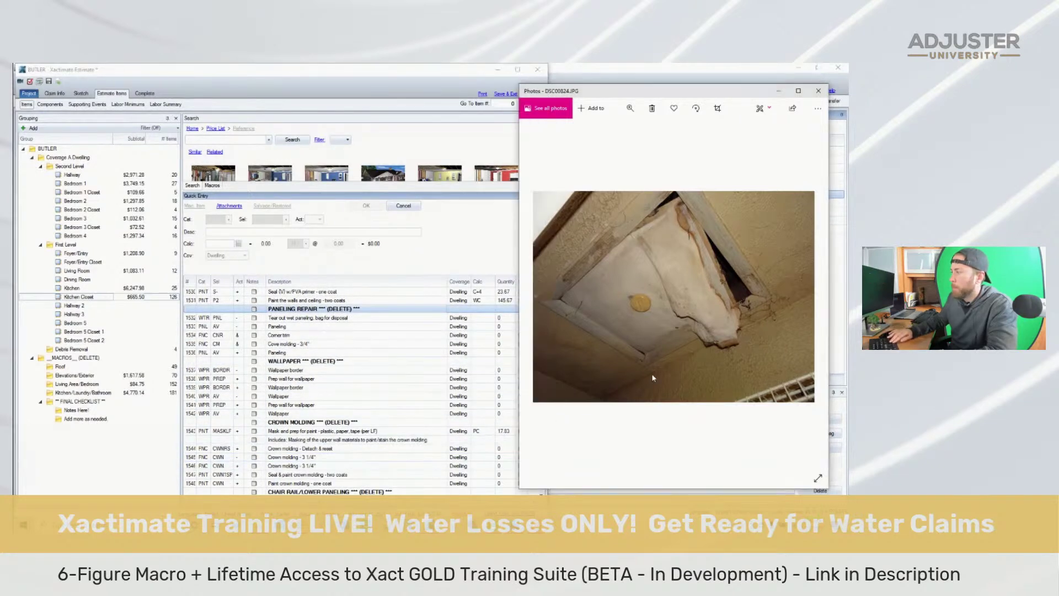
key("Right")
key("Left")
key("Left")
key("Left")
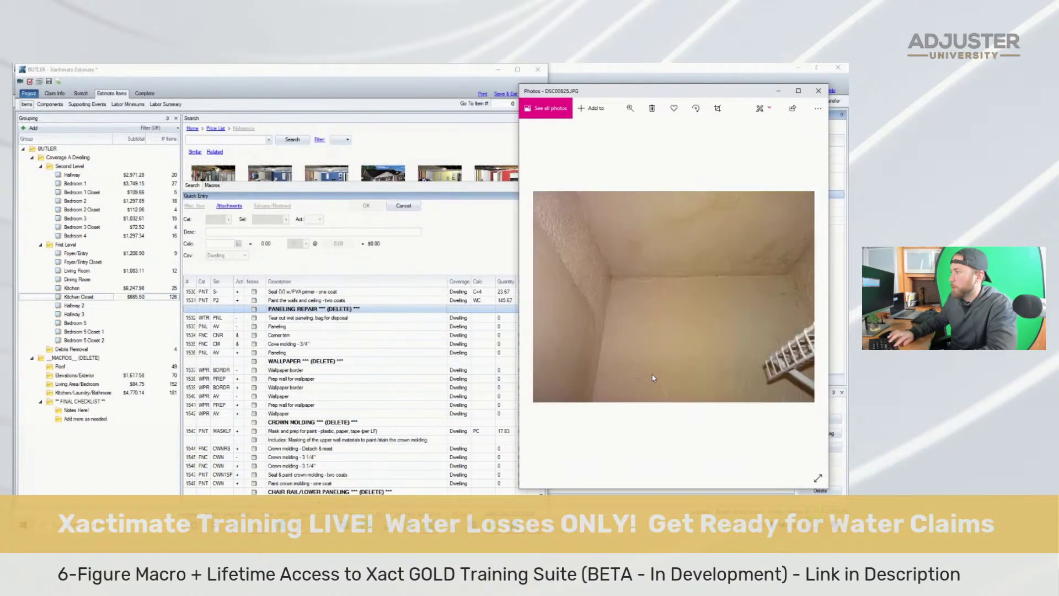
left_click(386, 318)
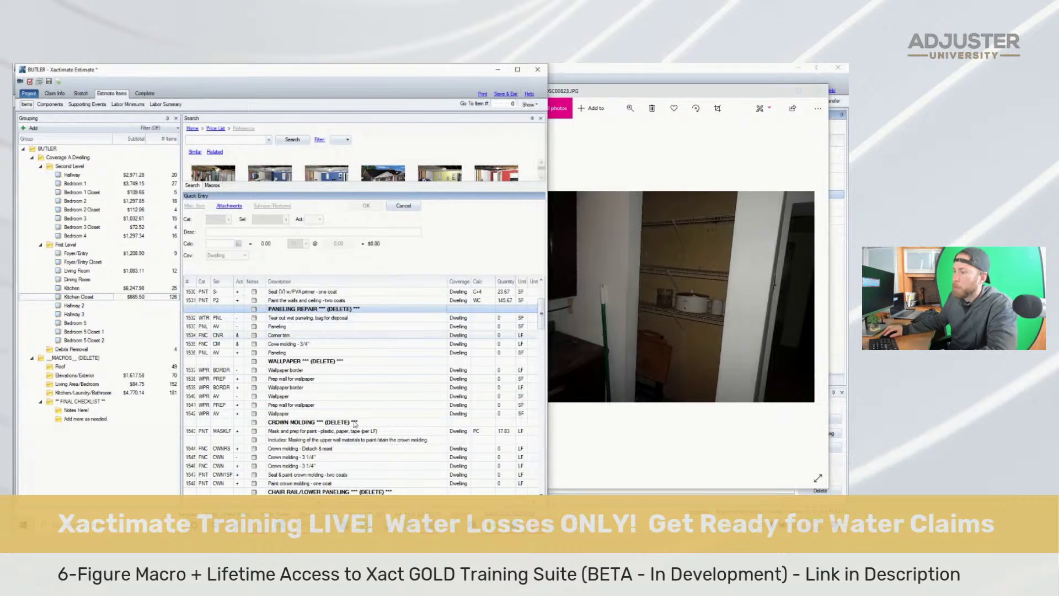
scroll(348, 465, "down", 3)
scroll(348, 465, "down", 6)
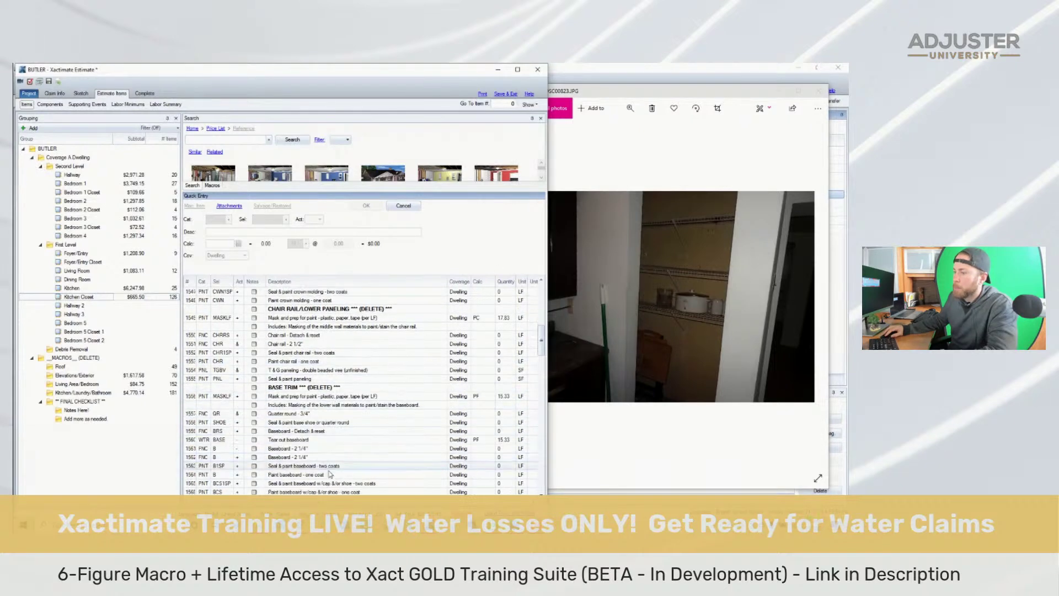
left_click(318, 440, "shift")
scroll(347, 417, "up", 12)
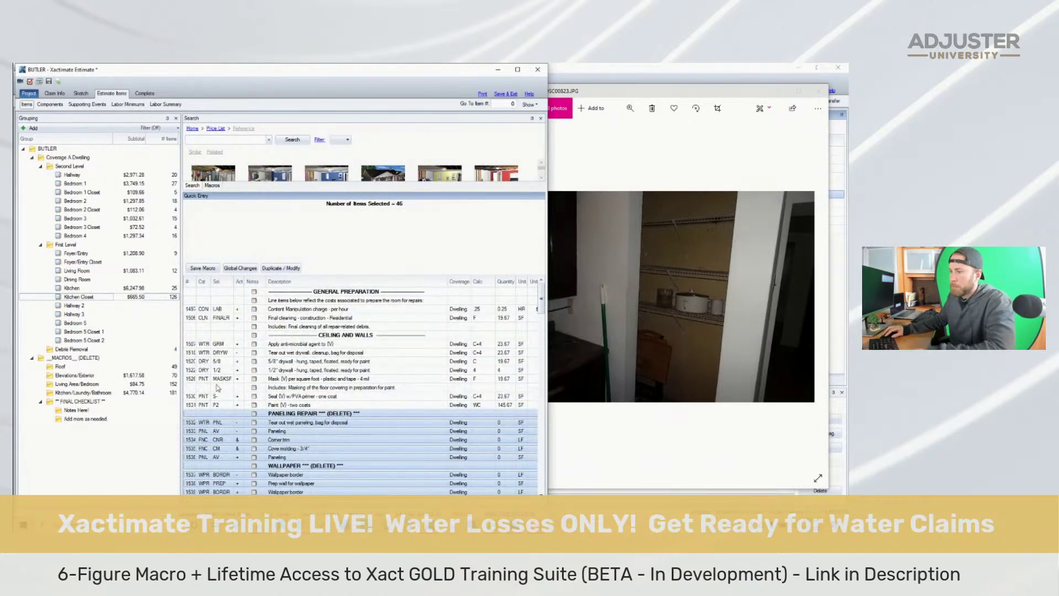
key("Delete")
Switch the 5/8" and 1/2" drywall lines to the ready-for-texture selectors 5/8- and 1/2-
left_click(191, 371)
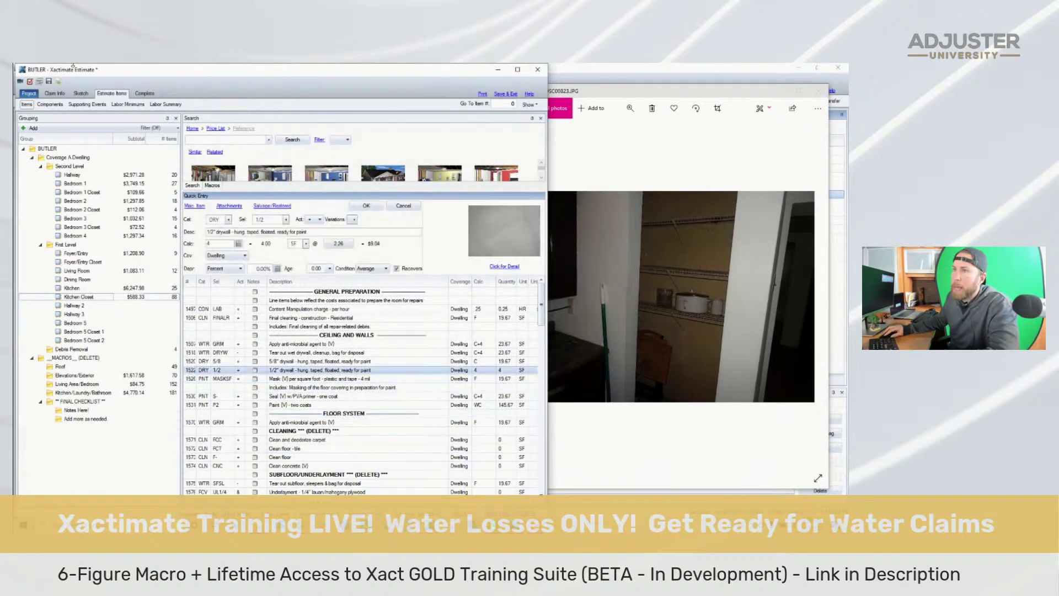
left_click(196, 361)
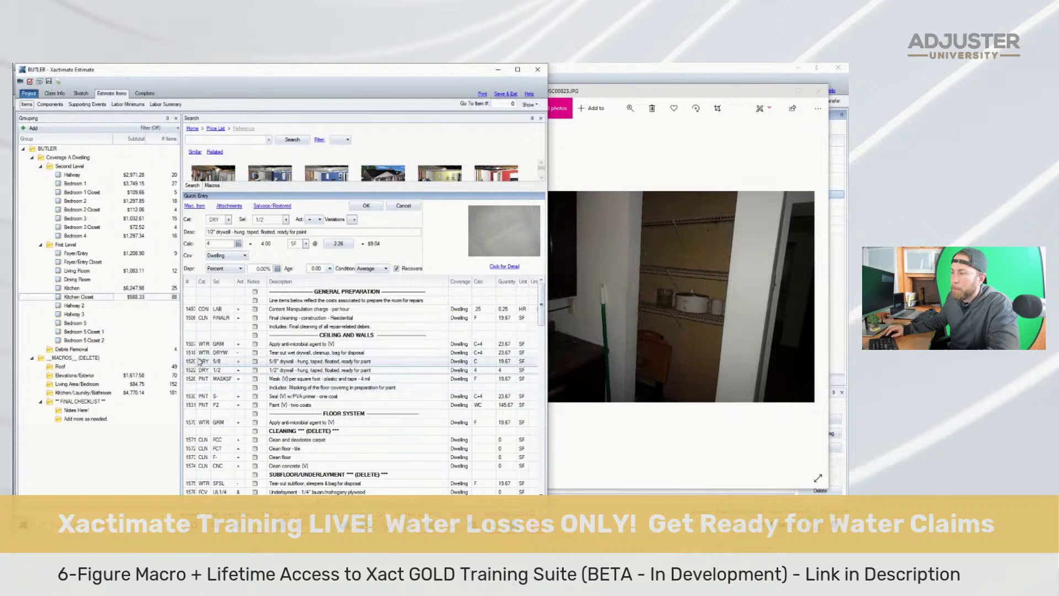
left_click(277, 217)
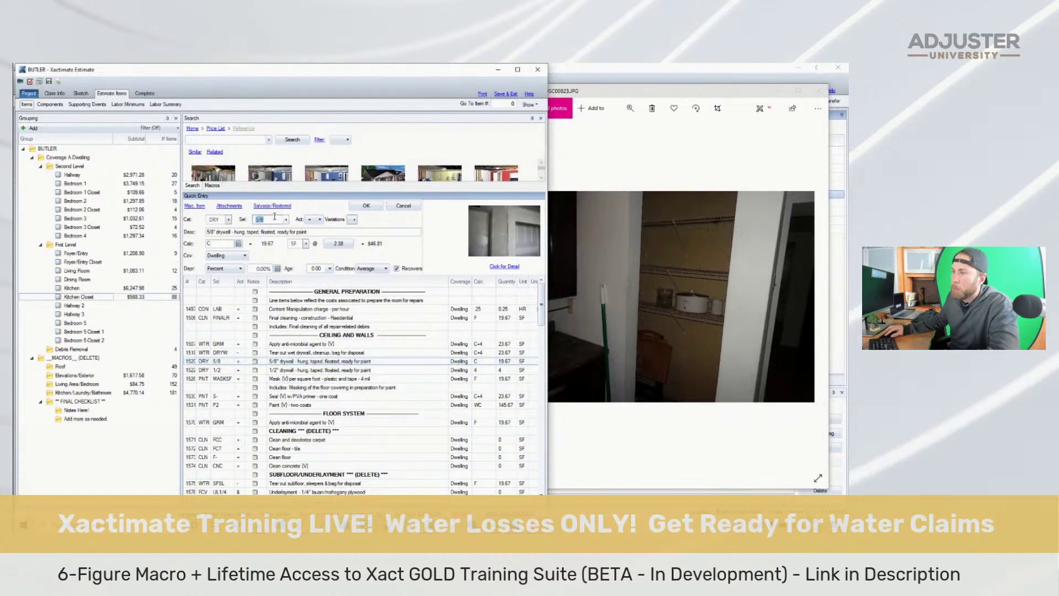
type("-")
left_click(194, 368)
left_click(271, 220)
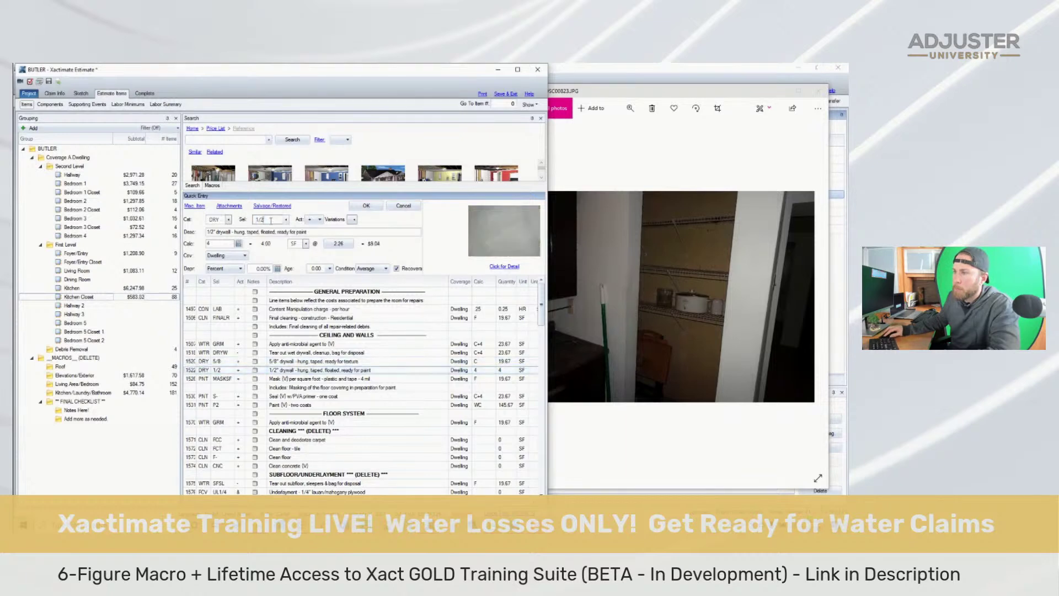
Duplicate the 5/8" ready-for-texture drywall line in the kitchen closet, allowing the duplicate item
left_click(190, 362)
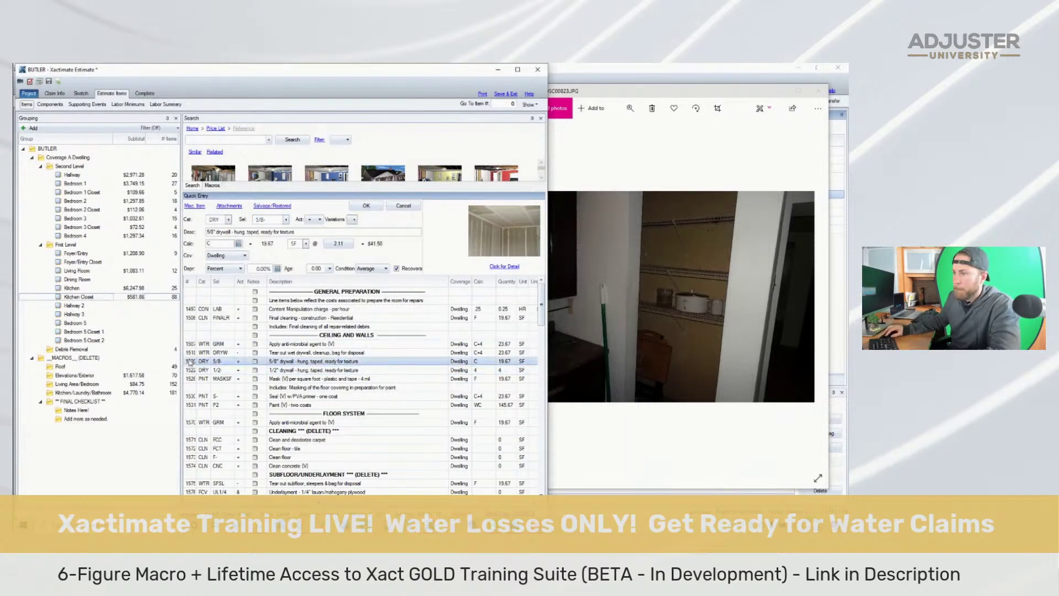
key("Return")
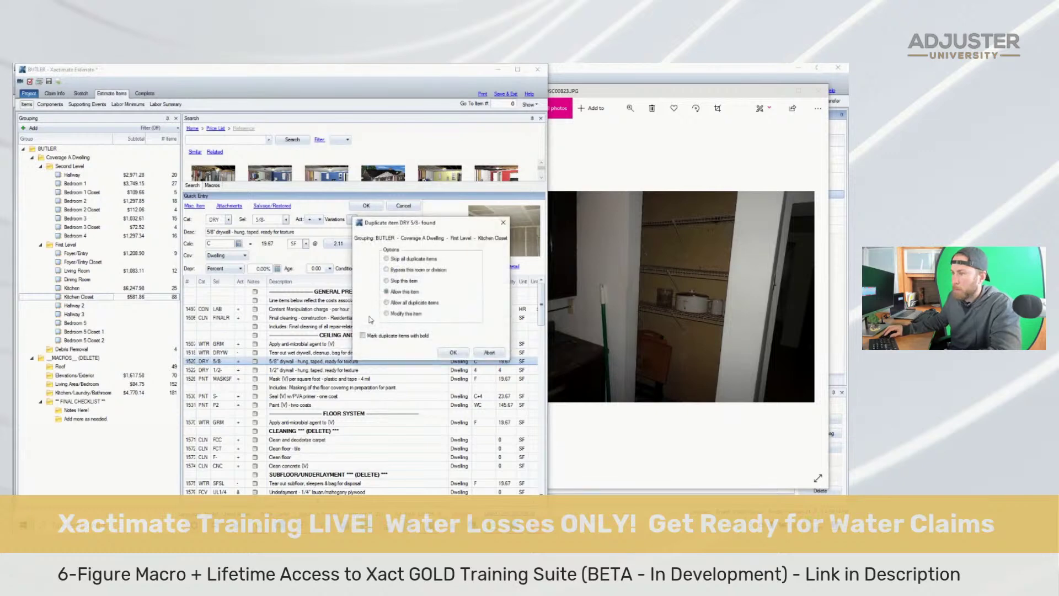
left_click(454, 353)
scroll(234, 370, "down", 10)
scroll(230, 362, "up", 10)
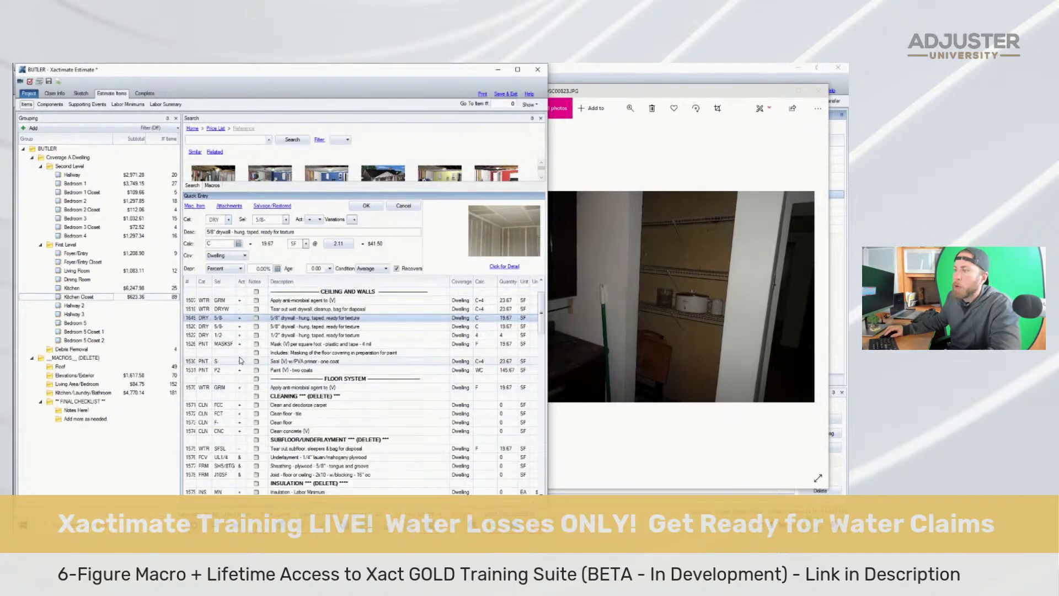
Search the drywall selectors for "heavy", replace one 5/8- line with TEX+ heavy hand texture, and set its calculation to C+4
left_click(194, 327)
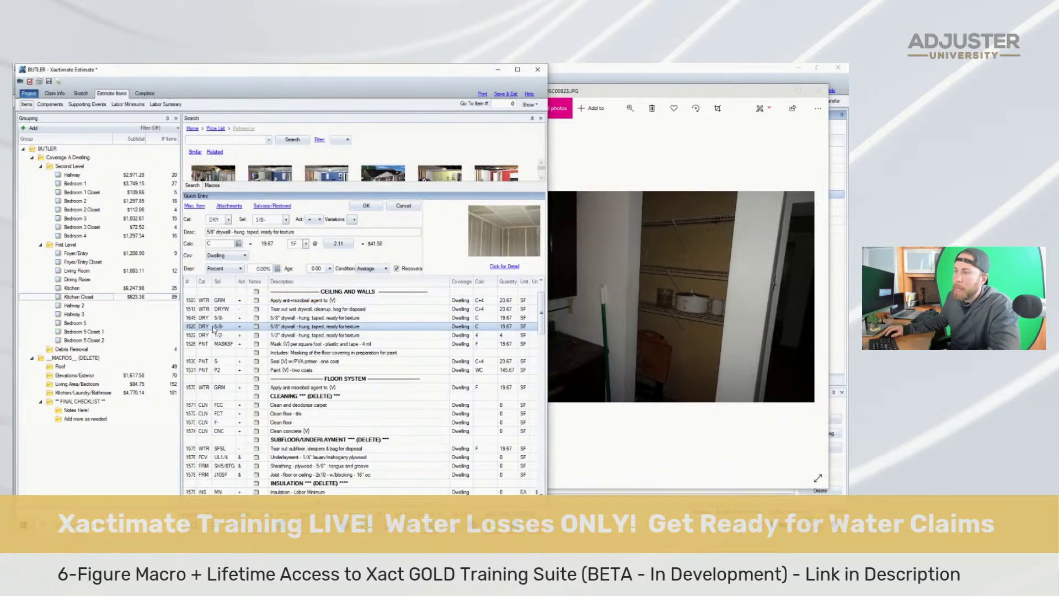
left_click(286, 221)
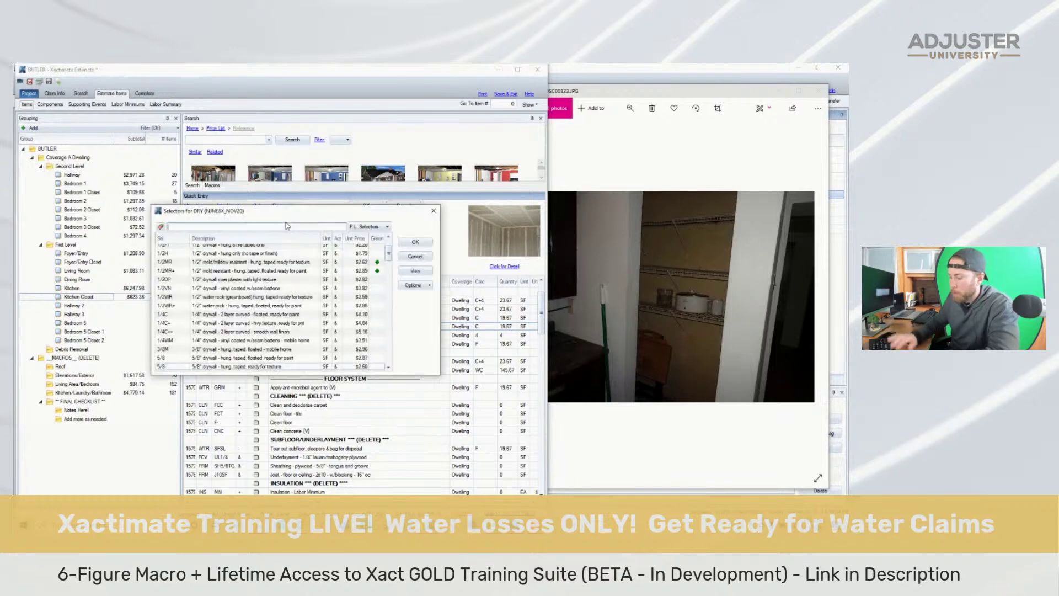
type("heavy")
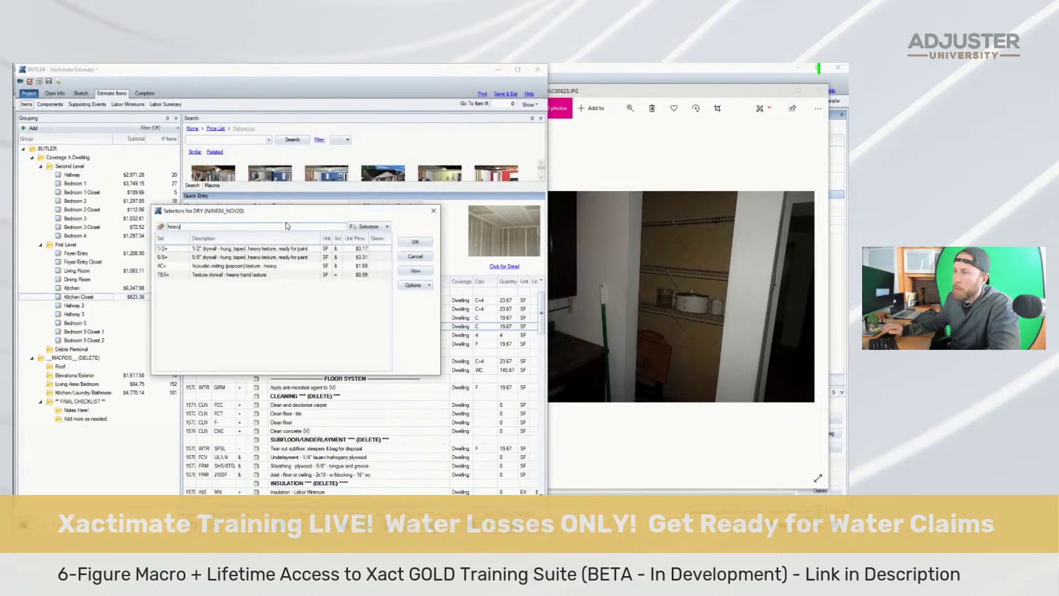
left_click(263, 268)
double_click(267, 275)
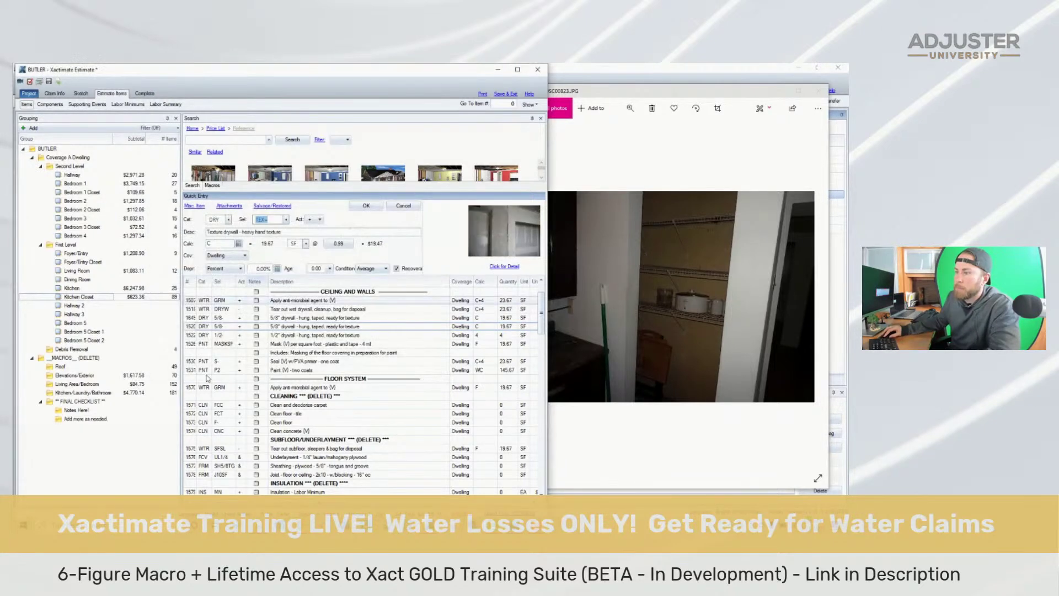
key("Return")
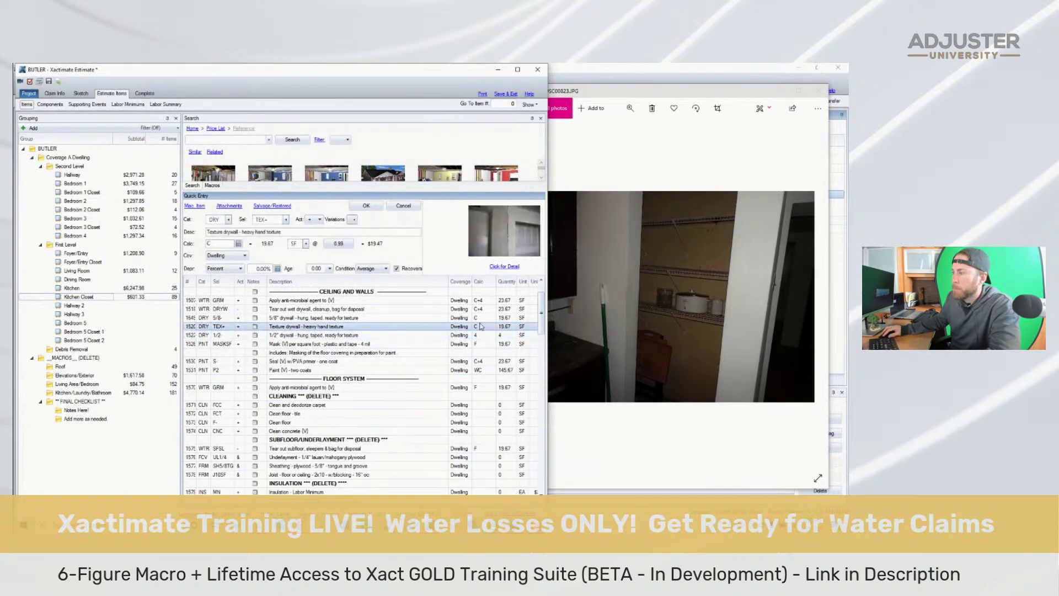
type("+4")
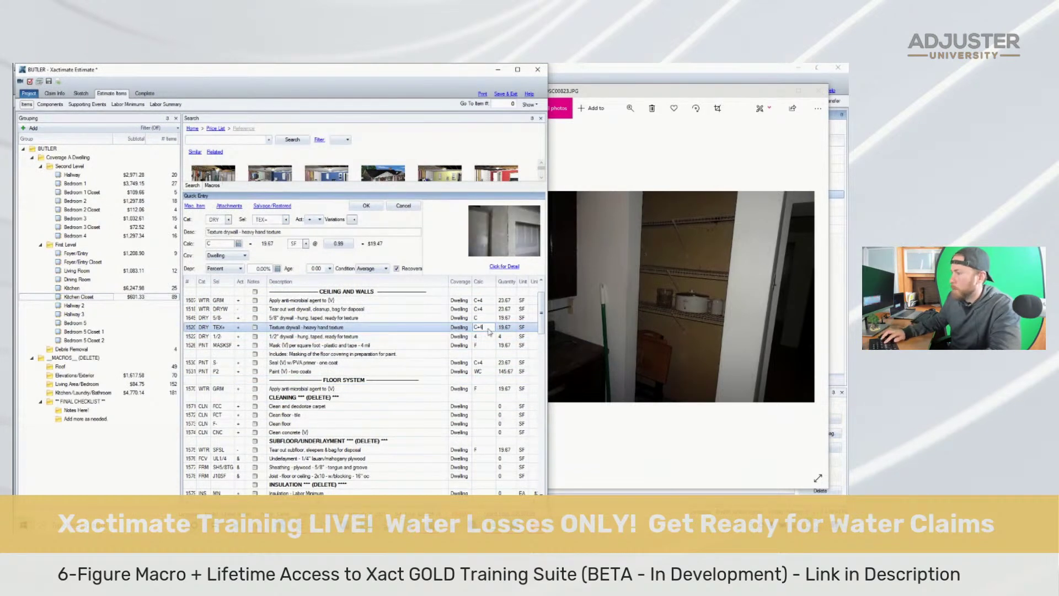
key("Return")
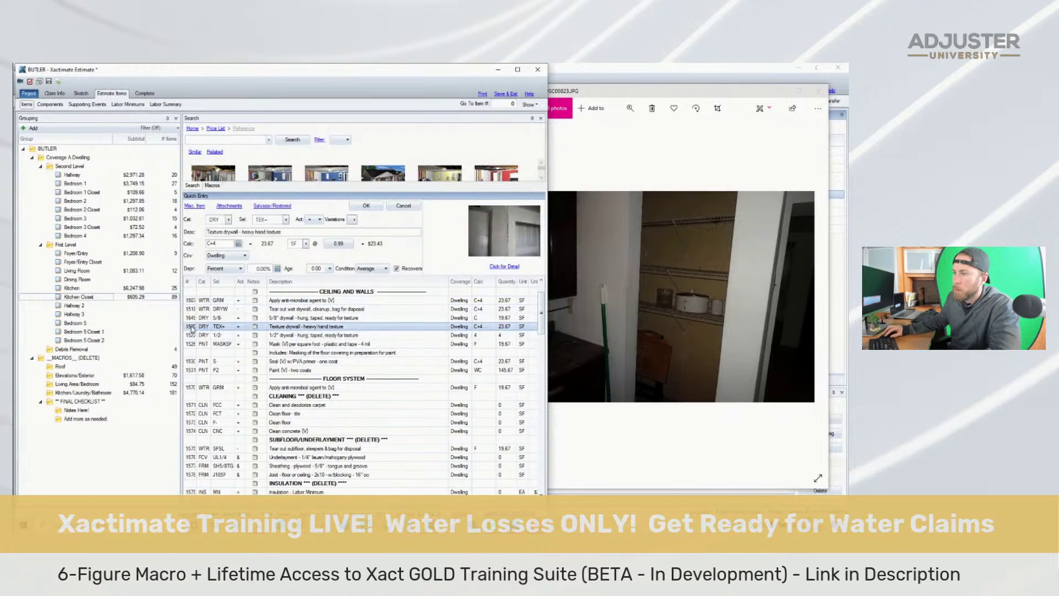
Check the closet floor photo and set the calculation of the floor's anti-microbial agent line to F/2
scroll(201, 347, "down", 20)
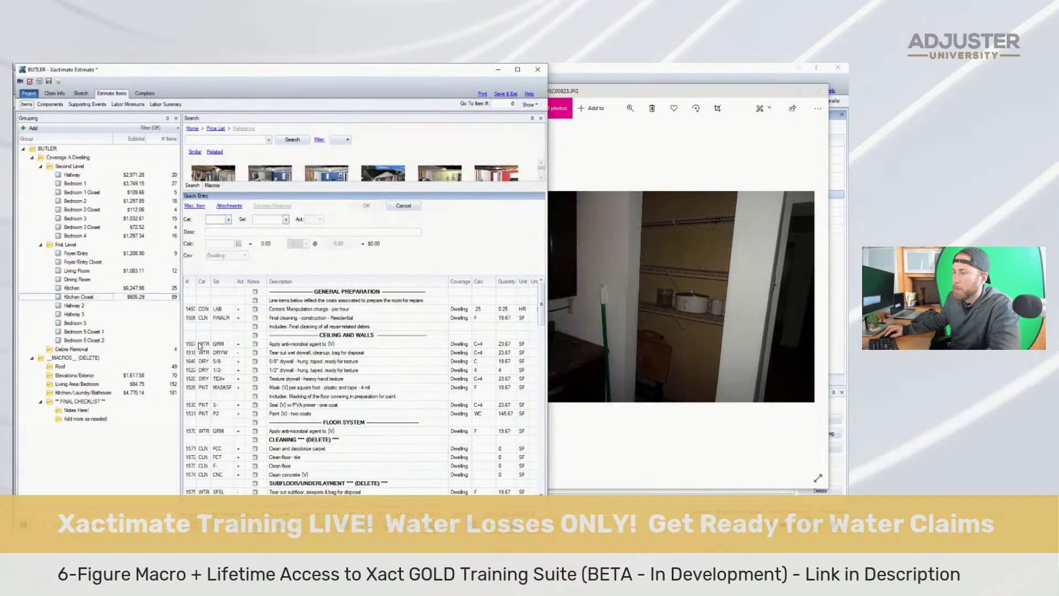
scroll(203, 347, "up", 8)
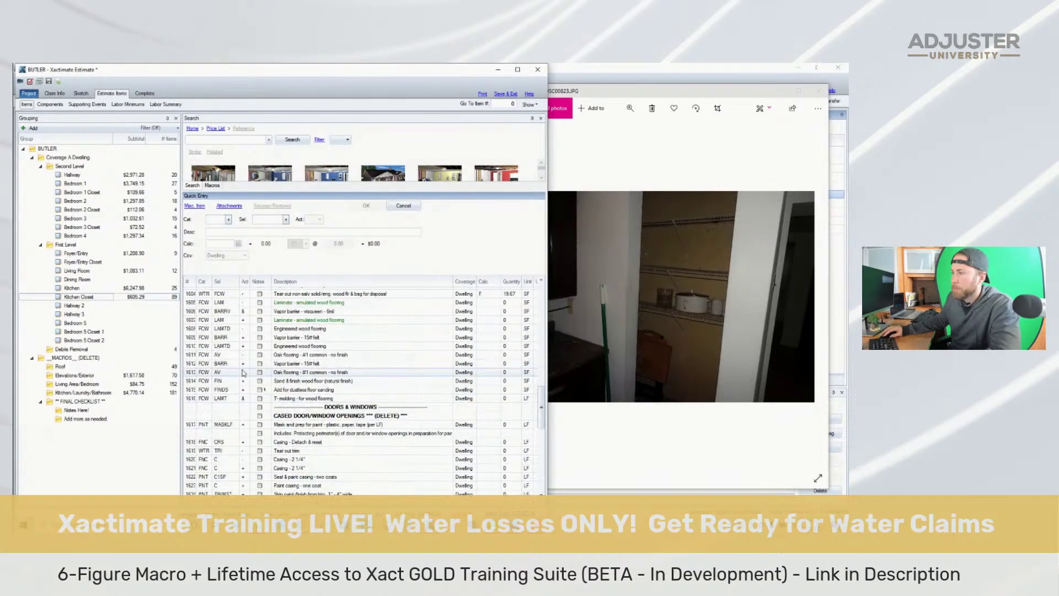
scroll(323, 350, "up", 3)
left_click(683, 346)
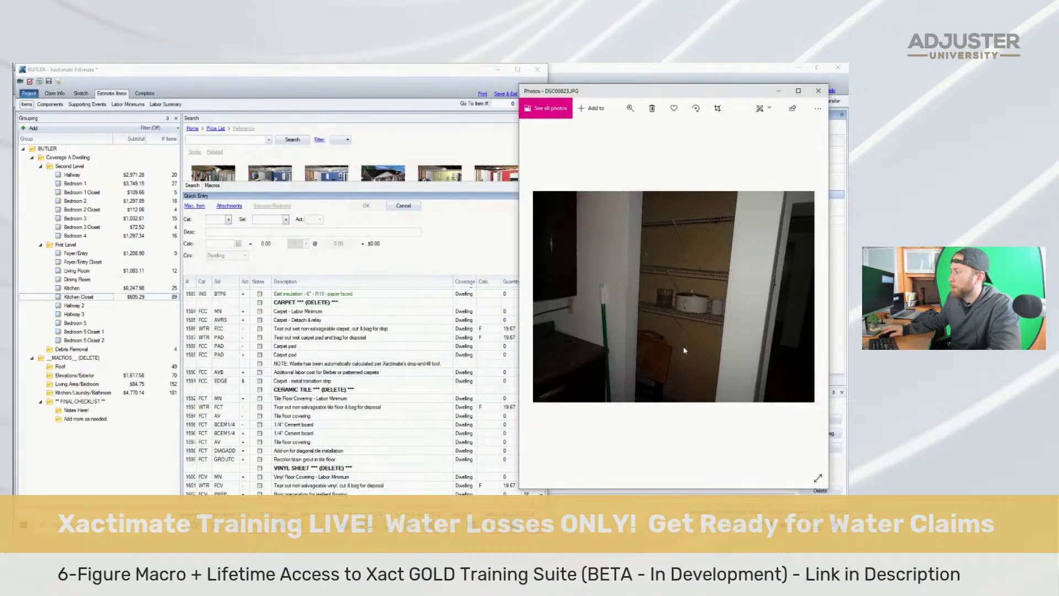
key("Right")
key("Right")
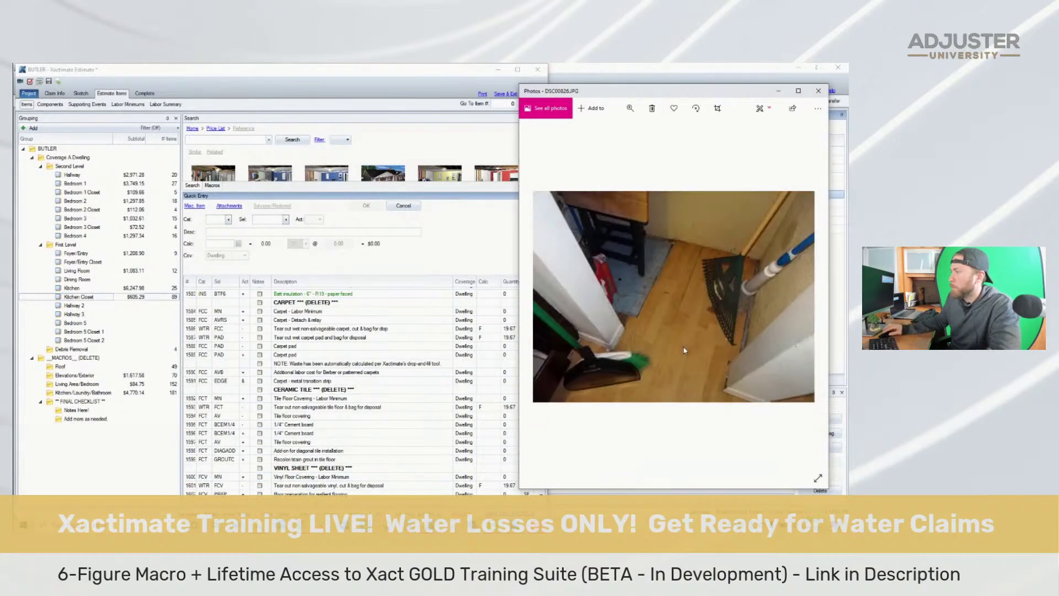
scroll(278, 359, "up", 6)
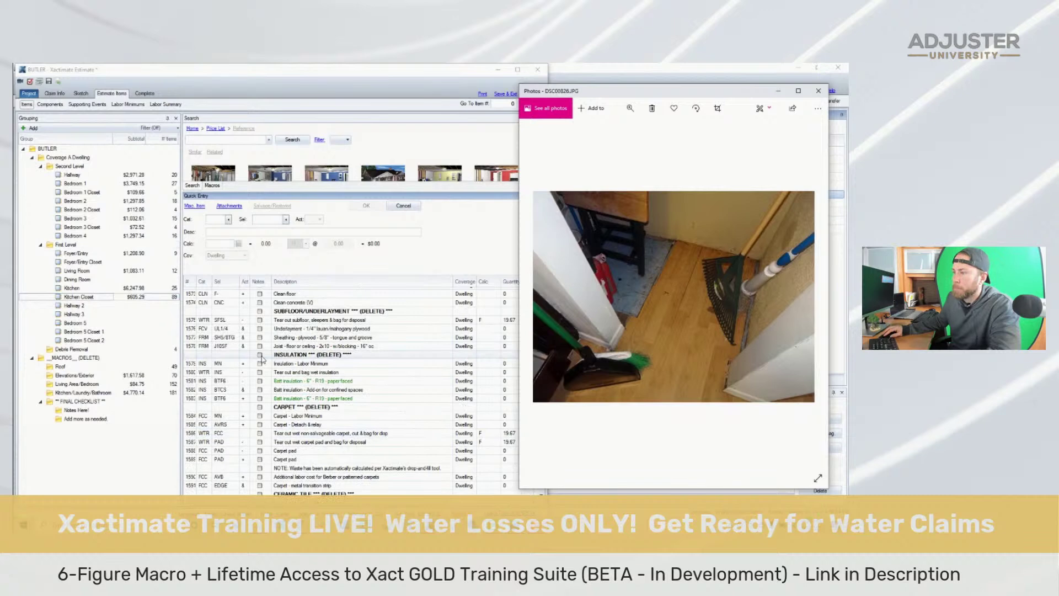
left_click(193, 337)
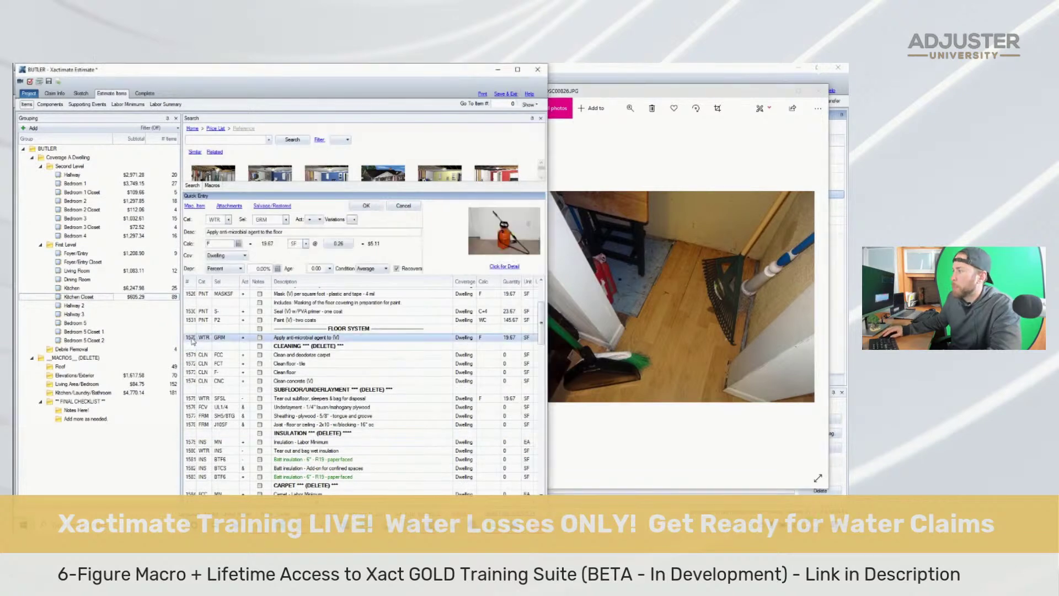
left_click(494, 338)
type("/2")
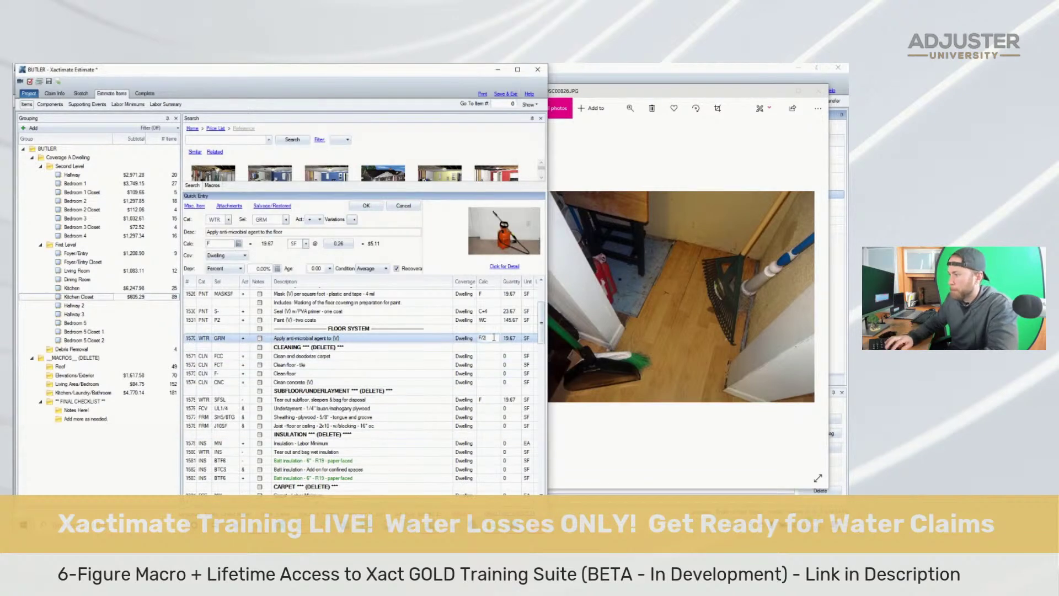
key("Return")
Delete the floor lines from the CLEANING heading through the vinyl sheet section, including the WOOD heading
scroll(369, 407, "down", 3)
scroll(369, 407, "down", 6)
left_click_drag(307, 374, 300, 421)
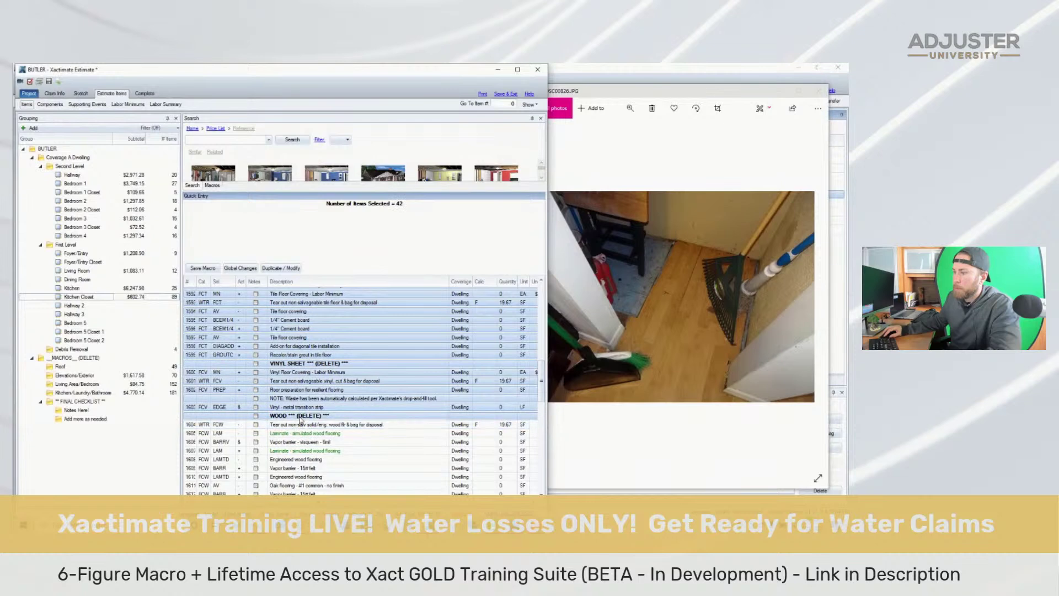
scroll(308, 414, "up", 12)
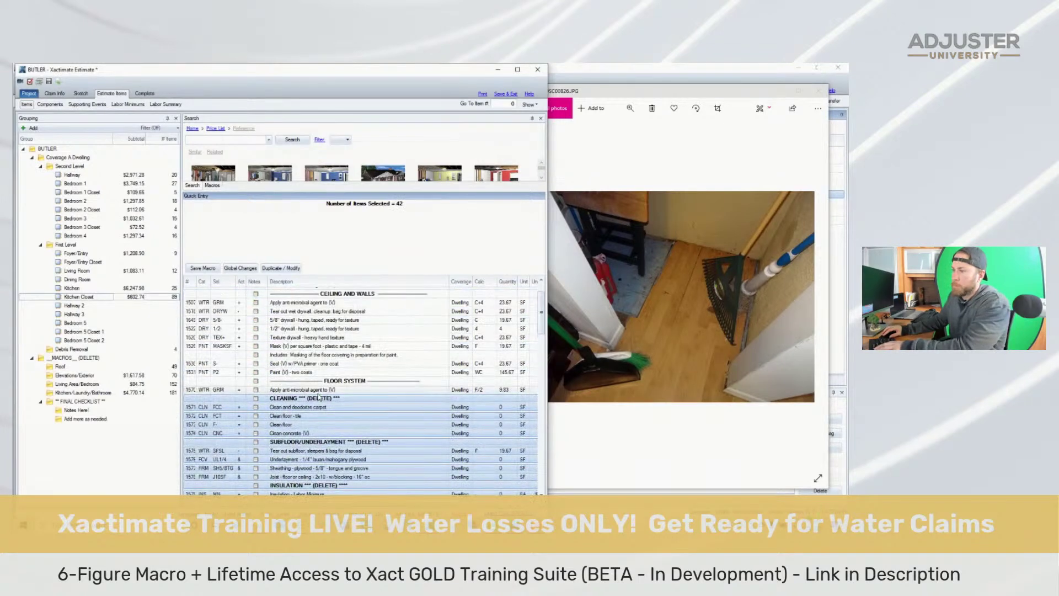
key("Delete")
Delete the laminate removal line and set the wood floor tear-out, 6 mil vapor barrier and remaining laminate flooring lines to F/2
type("F/2")
key("Return")
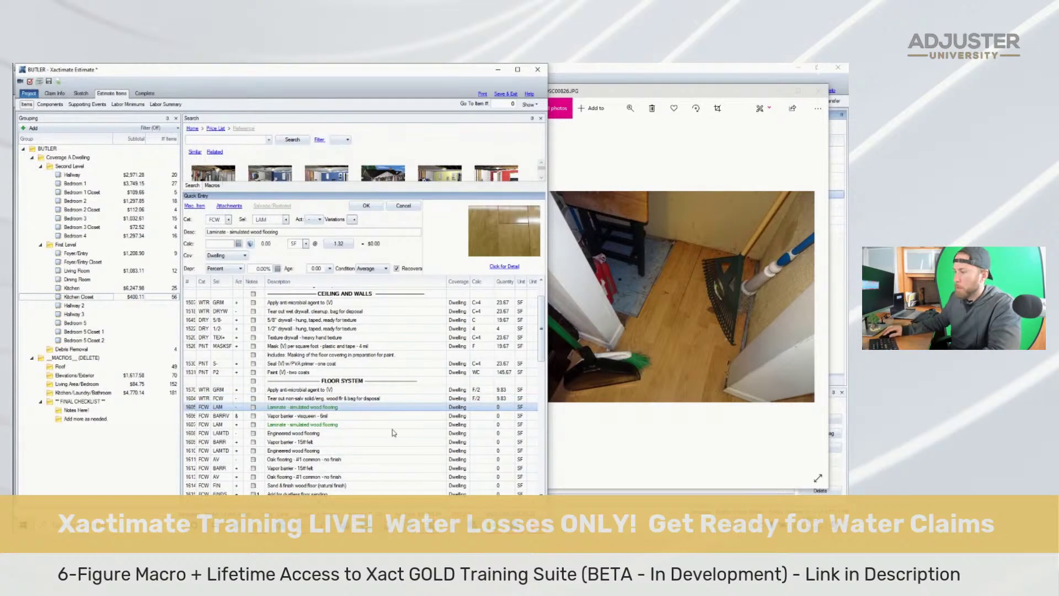
key("Delete")
type("F/2")
key("Return")
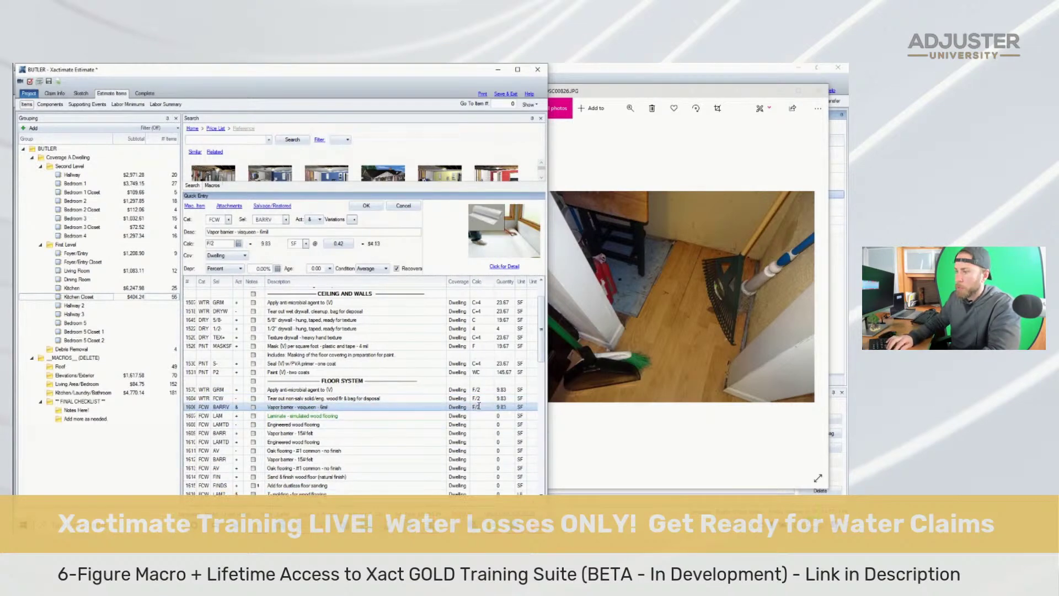
type("F/2")
key("Return")
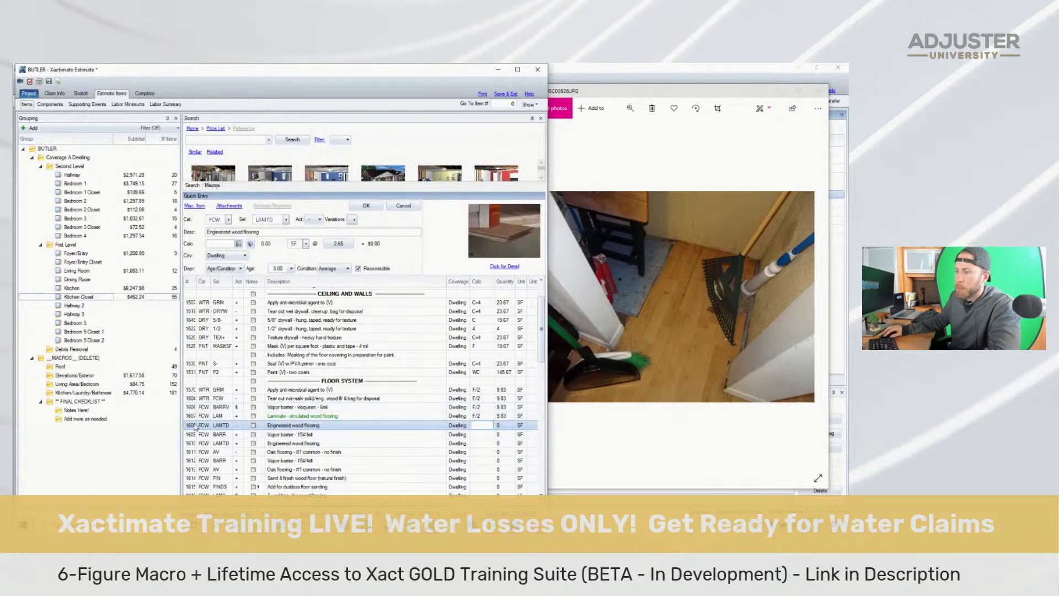
scroll(247, 444, "down", 5)
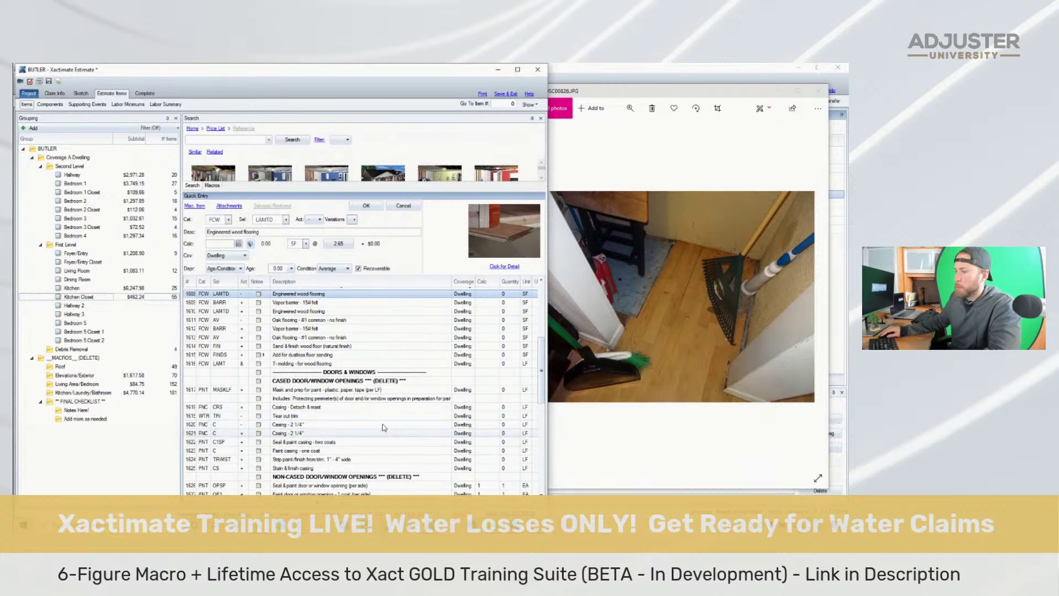
Delete the kitchen closet's remaining macro lines from the engineered wood flooring line through the HVAC heading, and save the estimate
scroll(383, 408, "down", 12)
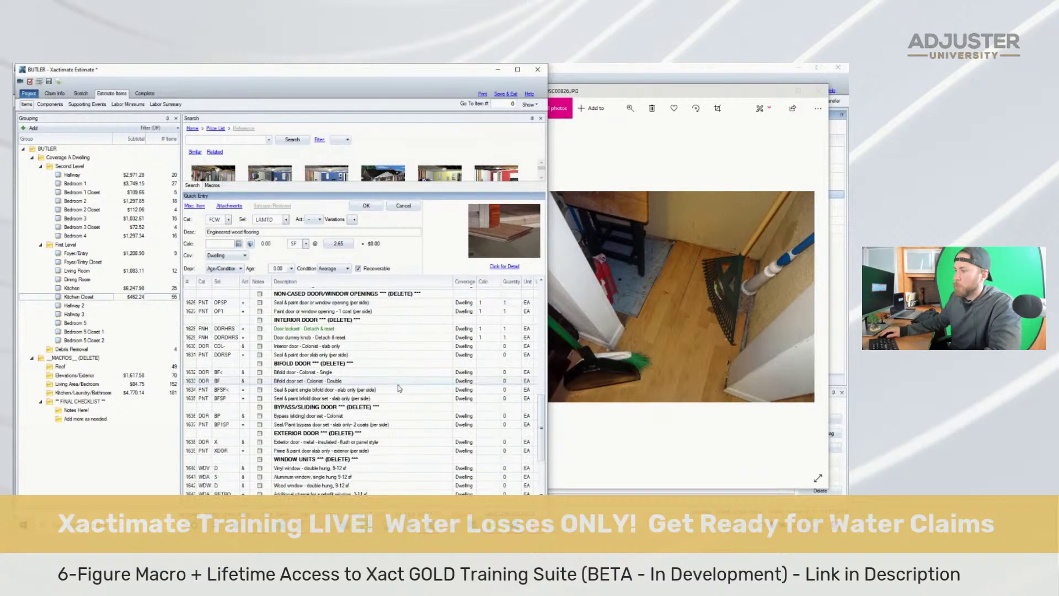
left_click(351, 485, "shift")
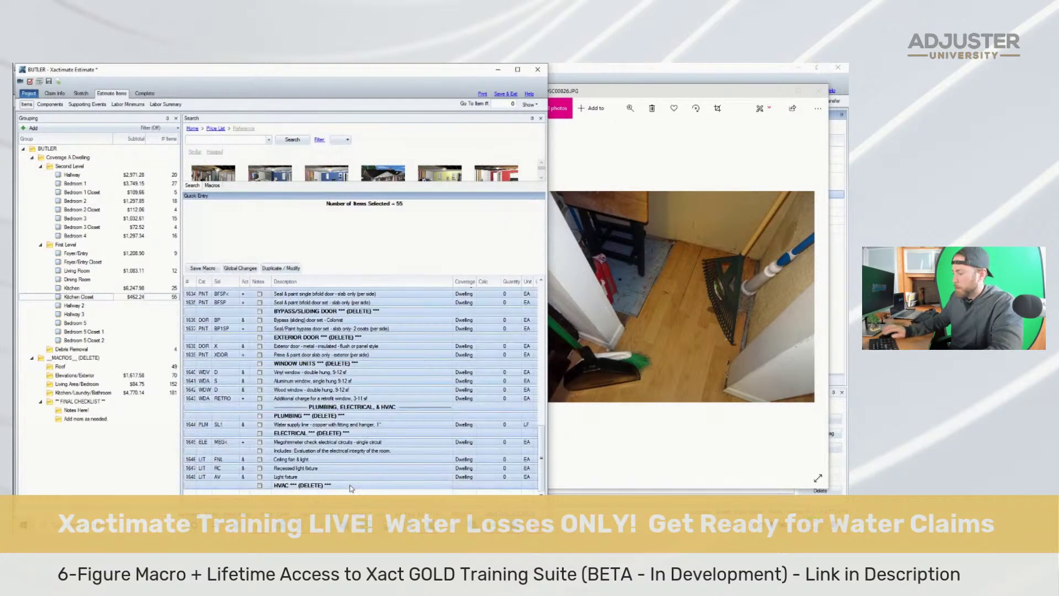
key("Delete")
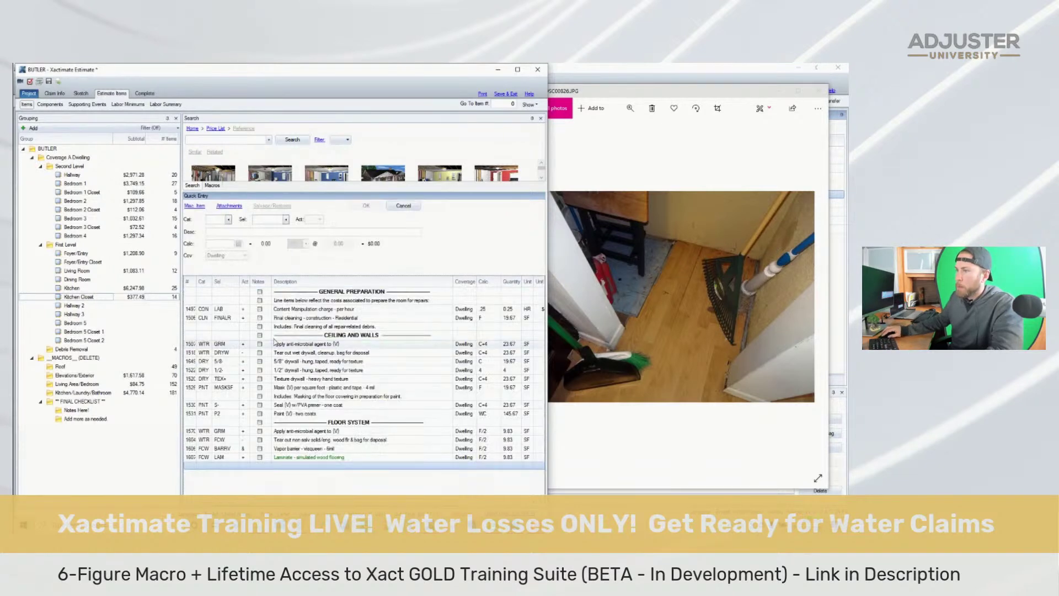
left_click(49, 81)
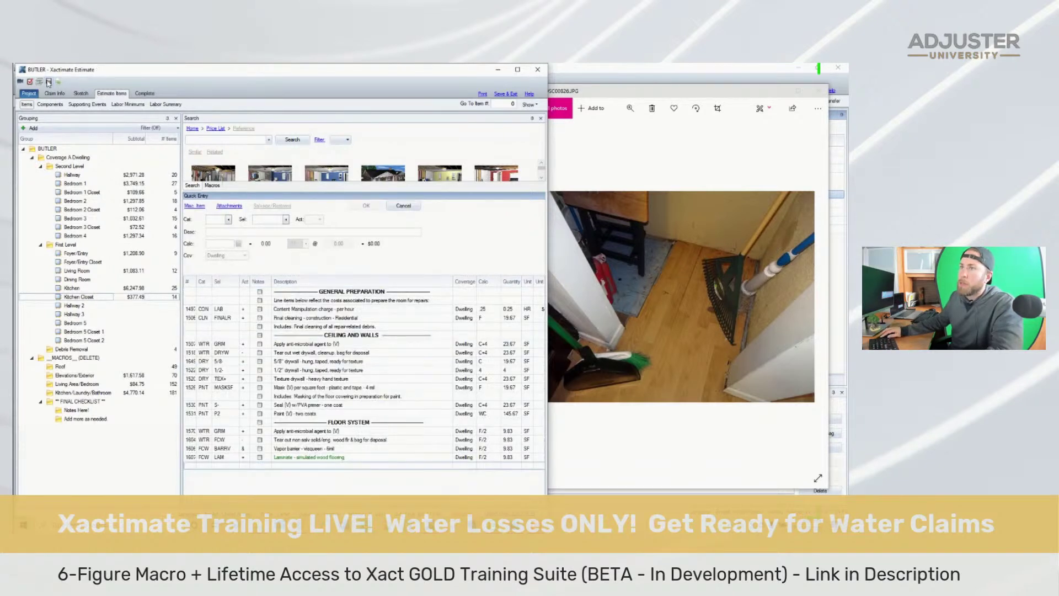
Copy the DOORS & WINDOWS heading with its masking and one-coat casing paint lines from Kitchen into Kitchen Closet
left_click(116, 287)
scroll(362, 464, "down", 5)
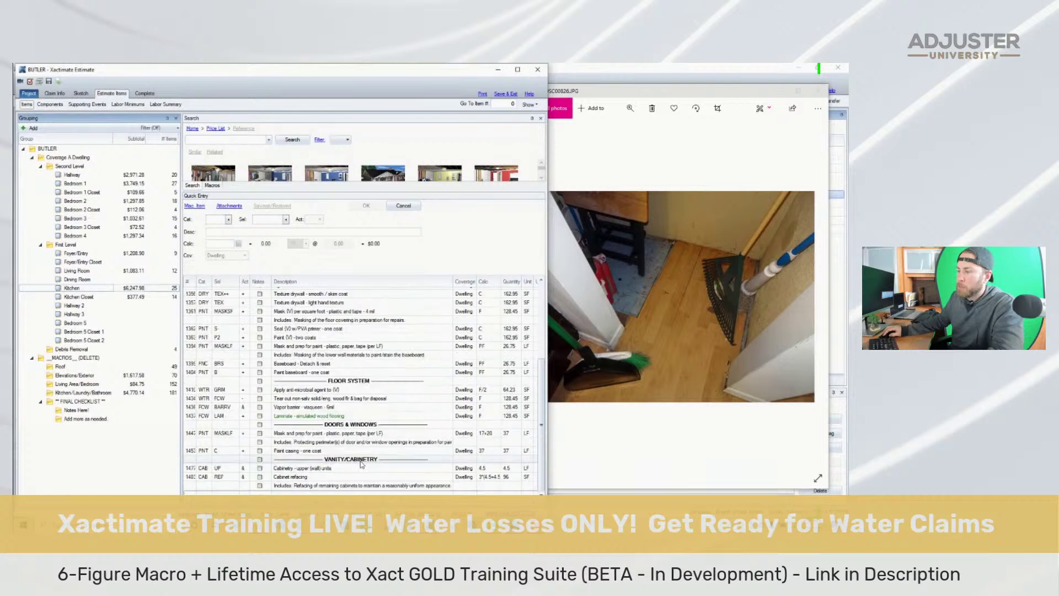
left_click(347, 425)
left_click_drag(343, 441, 341, 450)
left_click(140, 297)
left_click(275, 488)
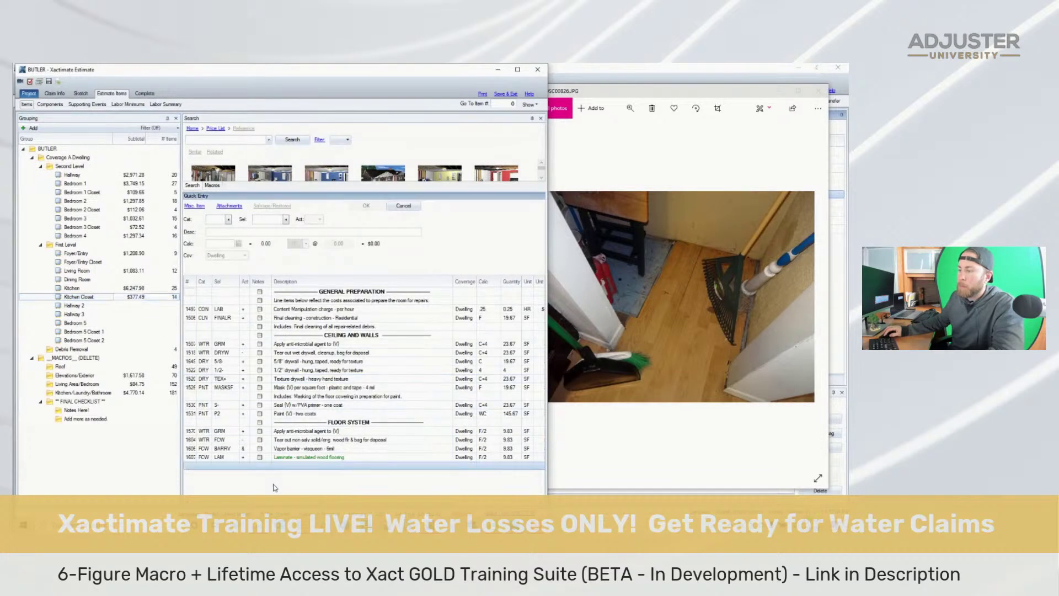
key("ctrl+v")
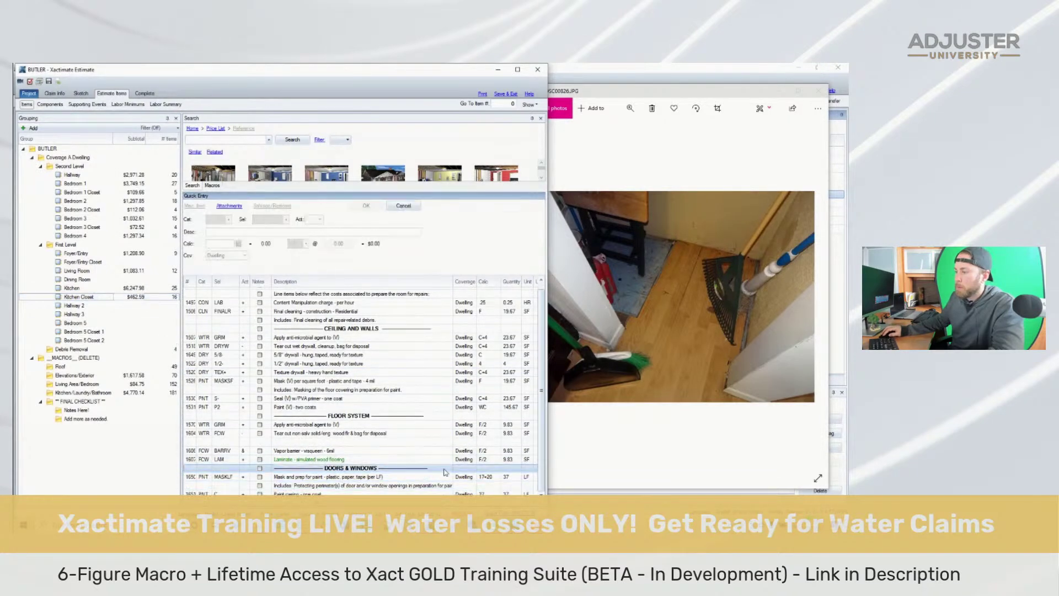
Check the closet's attic-hatch photo and set the calculation of the DOORS & WINDOWS masking line to 8
left_click(667, 312)
key("Left")
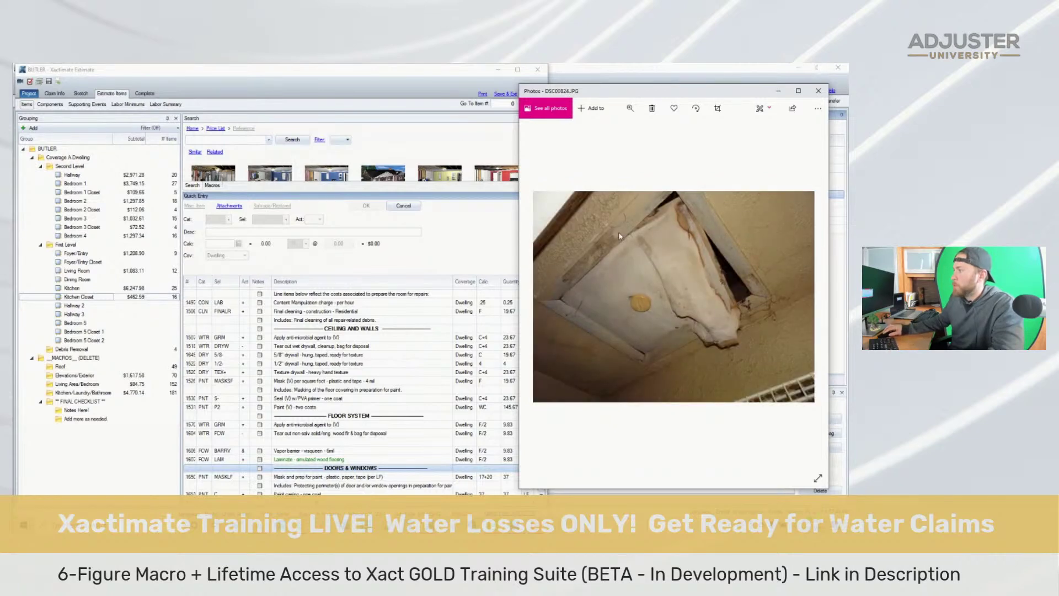
left_click(459, 472)
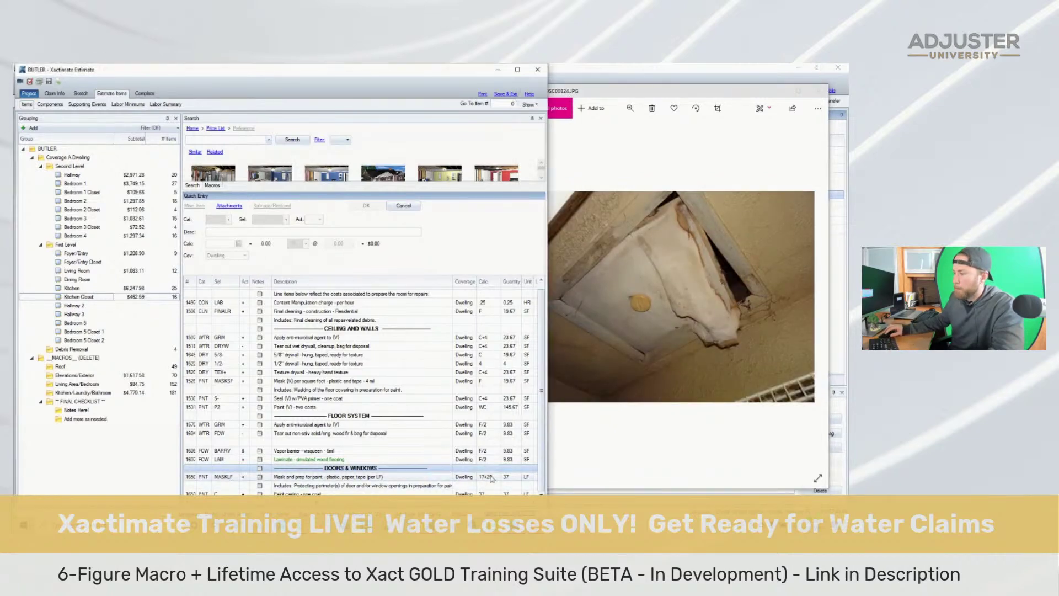
left_click(491, 478)
key("Return")
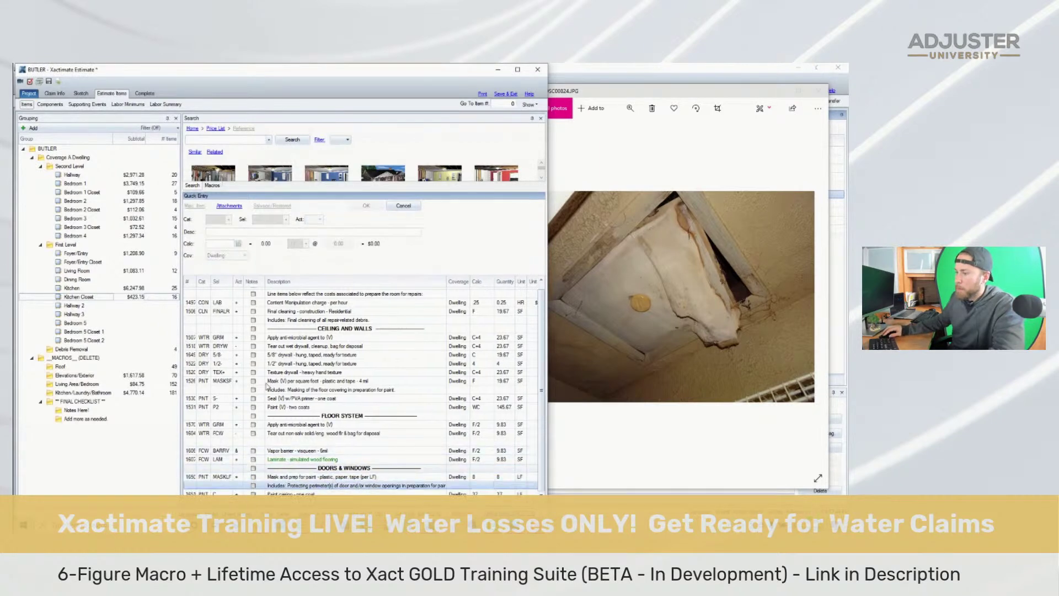
Search for and add lines for tear out trim and bag for disposal, 2 1/4" casing, and two-coat seal & paint casing
left_click(196, 140)
type("ca")
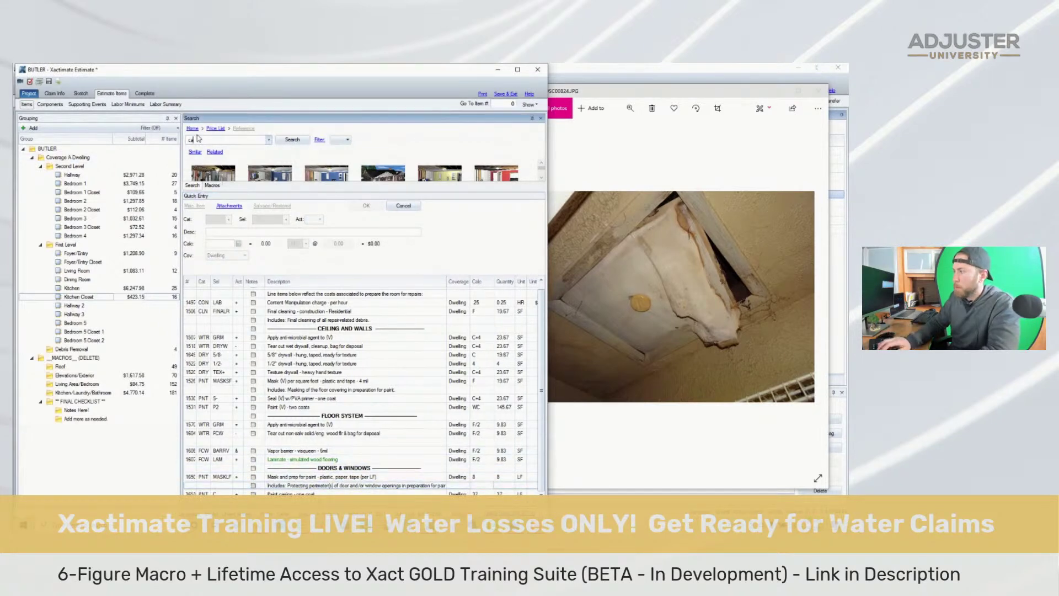
type("ar out trim")
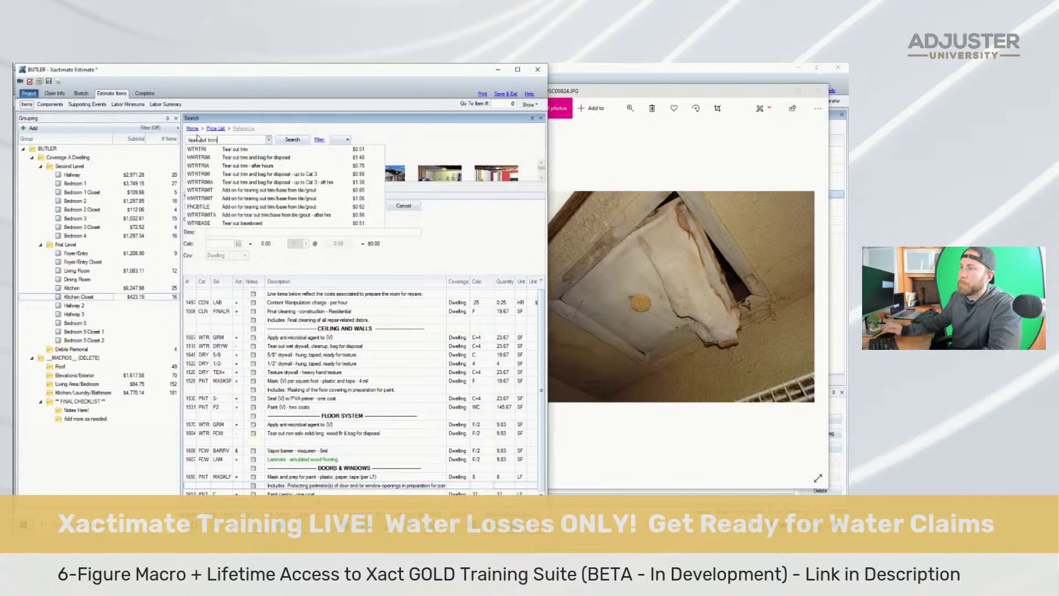
left_click(240, 158)
type("casing")
left_click(232, 149)
type("seal paint casing")
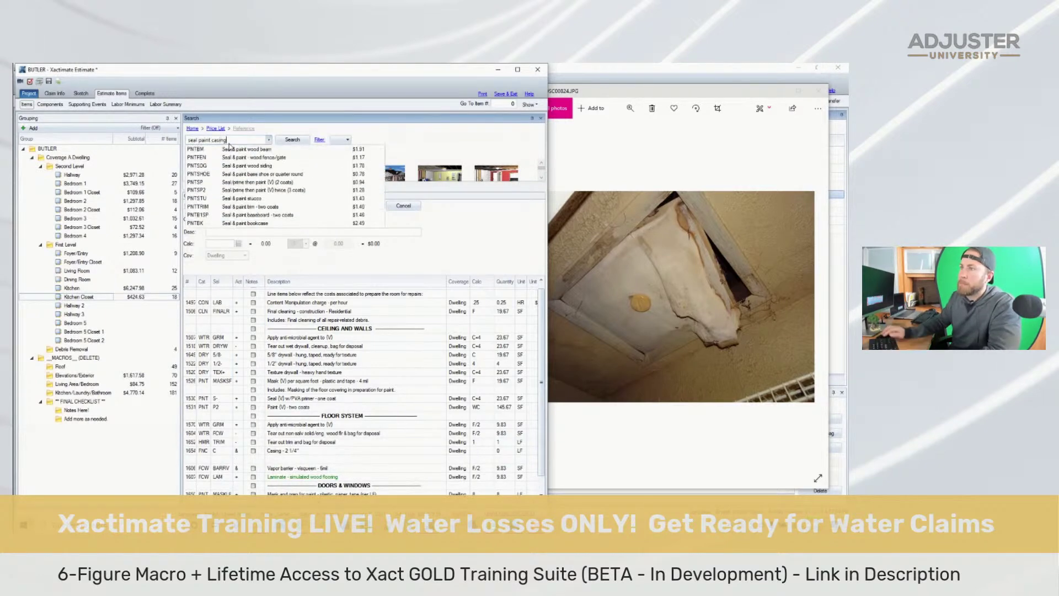
left_click(259, 157)
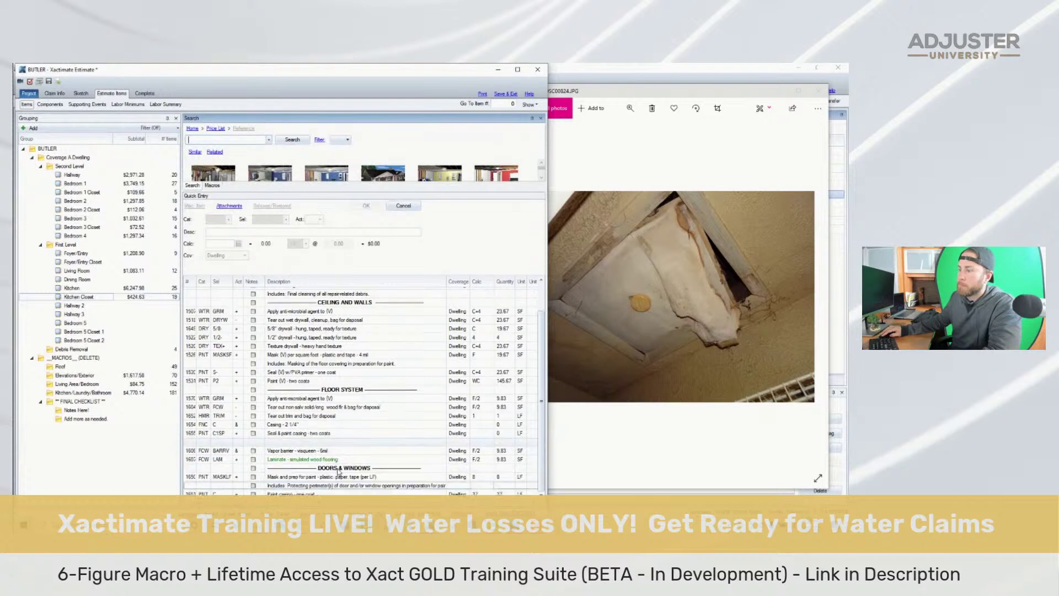
Delete the one-coat casing paint line and set the 2 1/4" casing line's activity to Replace
left_click(237, 494)
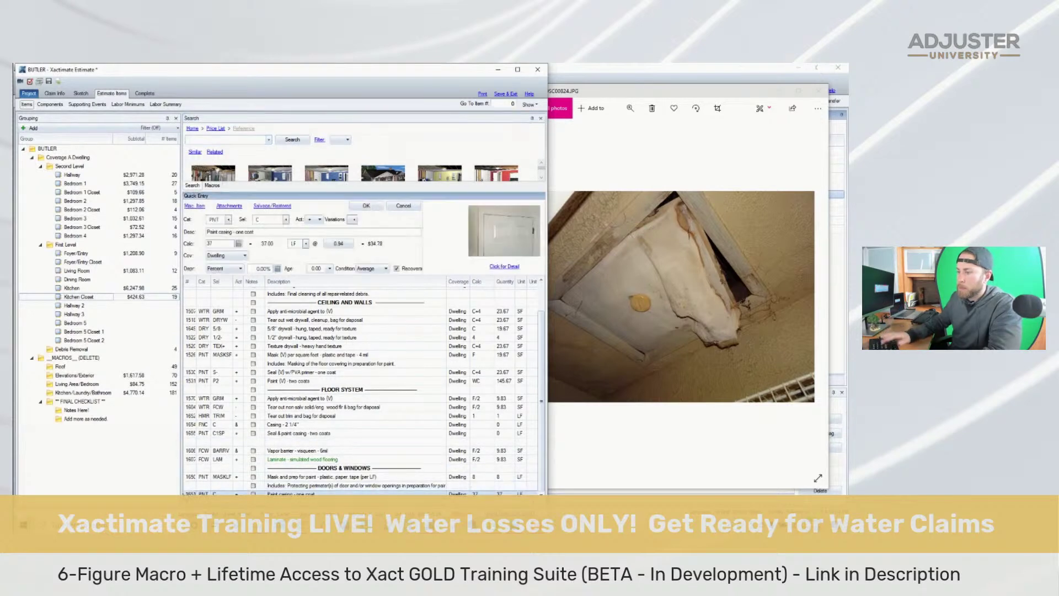
key("Delete")
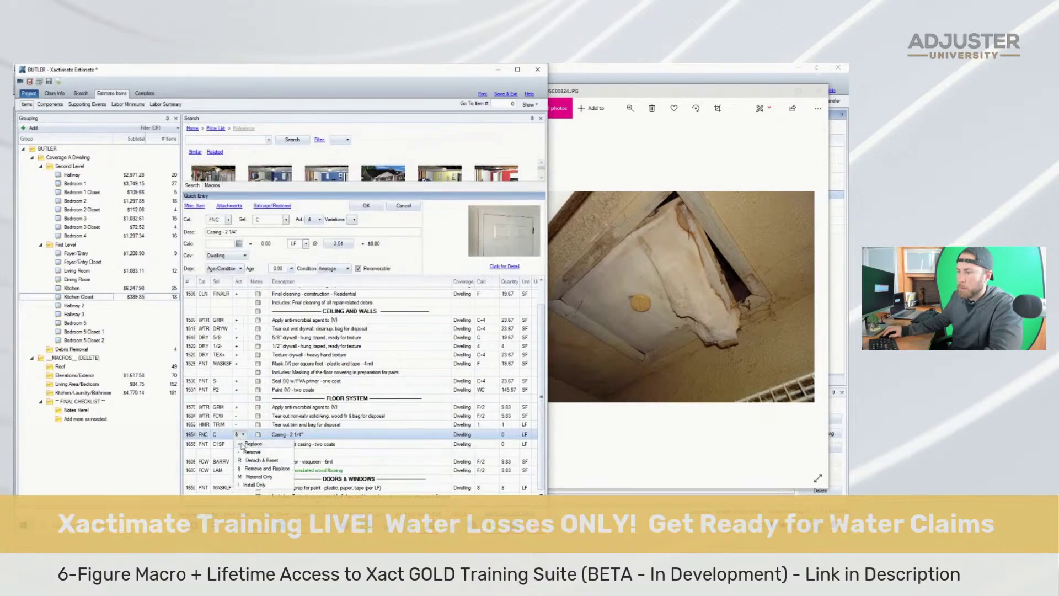
Move the trim tear-out, 2 1/4" casing and seal & paint casing lines below the masking line under DOORS & WINDOWS
left_click(189, 425)
left_click(191, 442, "shift")
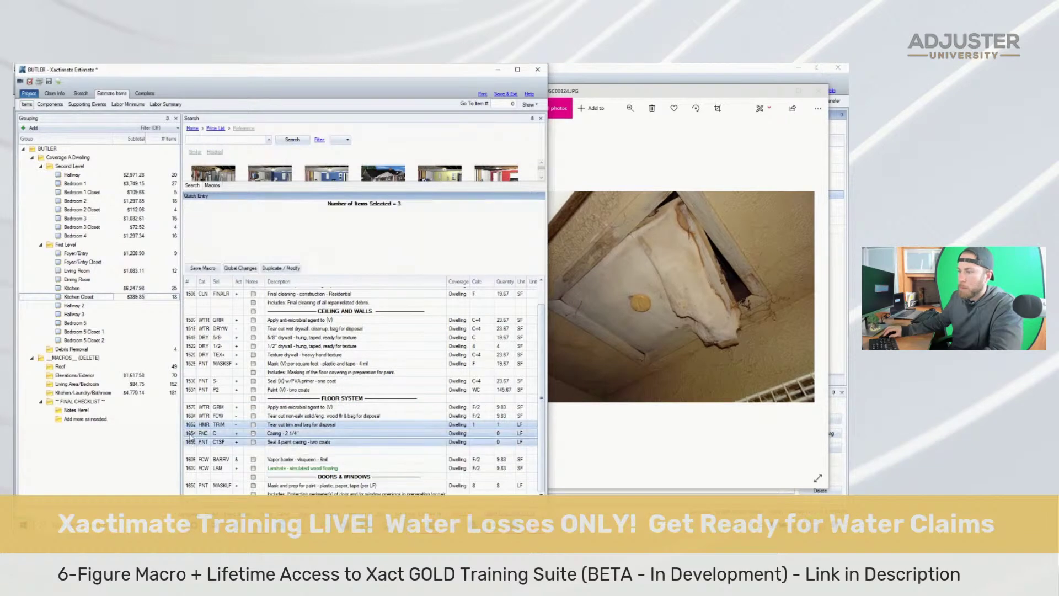
left_click_drag(276, 433, 312, 483)
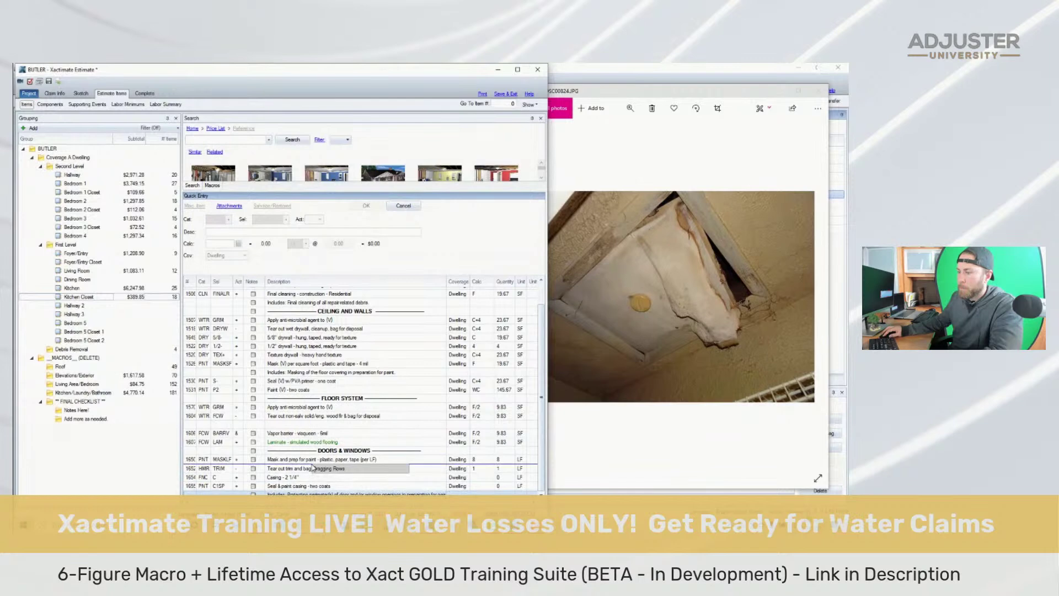
scroll(386, 474, "up", 1)
scroll(478, 469, "down", 1)
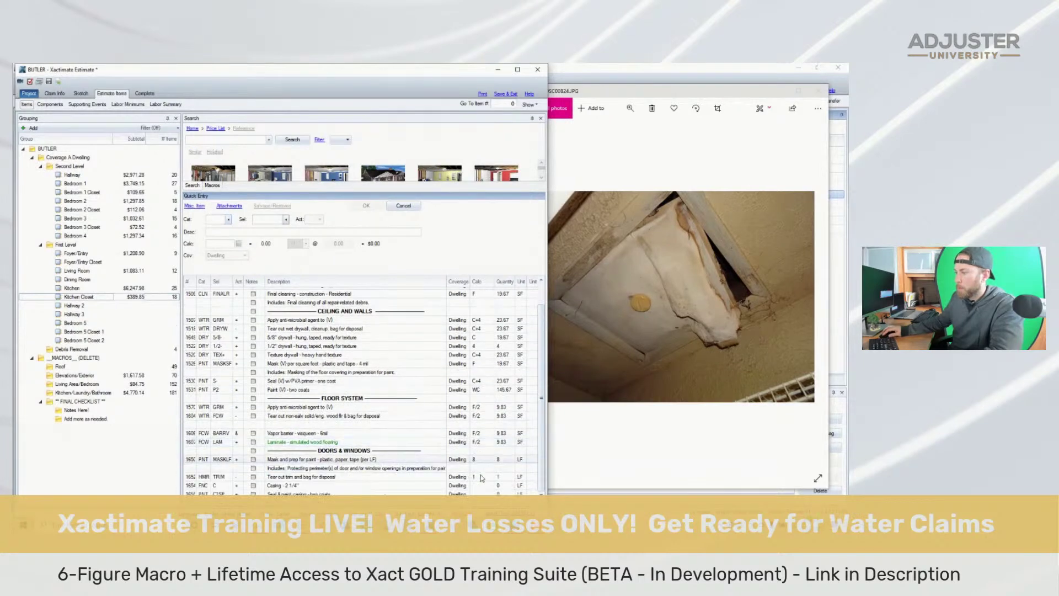
Set the calculations of the trim tear-out, 2 1/4" casing and seal & paint casing lines to 8
left_click(513, 477)
key("Down")
type("8")
key("Return")
key("Down")
type("8")
key("Return")
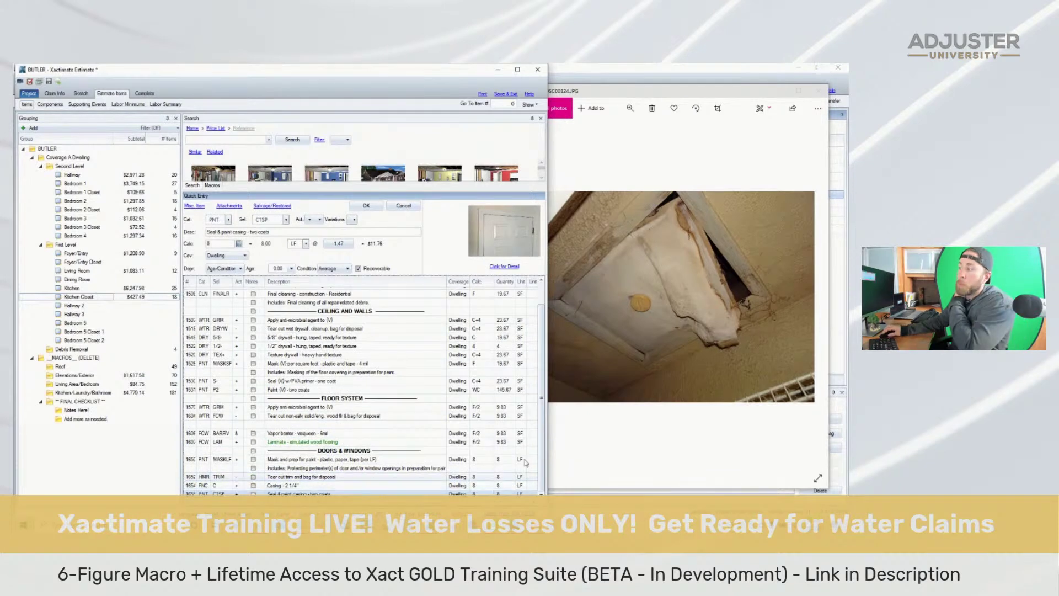
Search for "detach wire shelving" and add the vinyl coated wire shelving detach & reset line to the kitchen closet
left_click(244, 141)
type("c")
type("et")
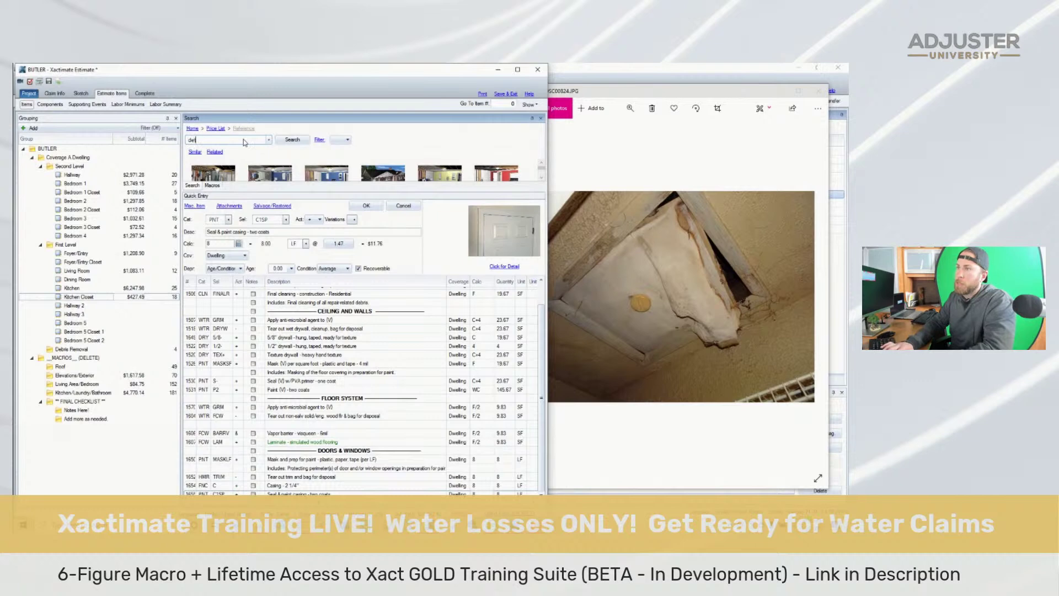
type("ach wire shelving")
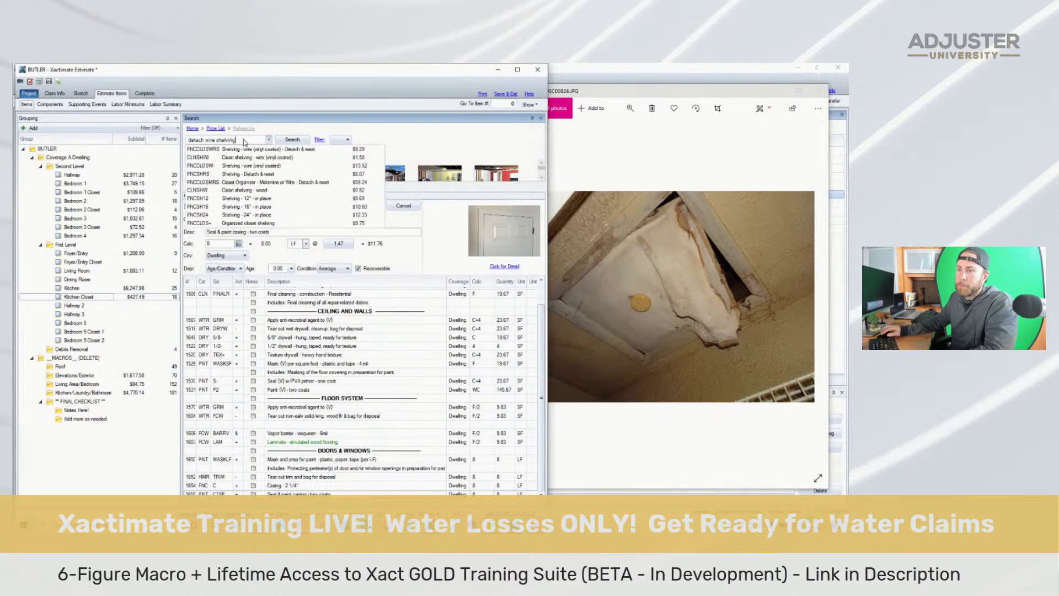
left_click(257, 153)
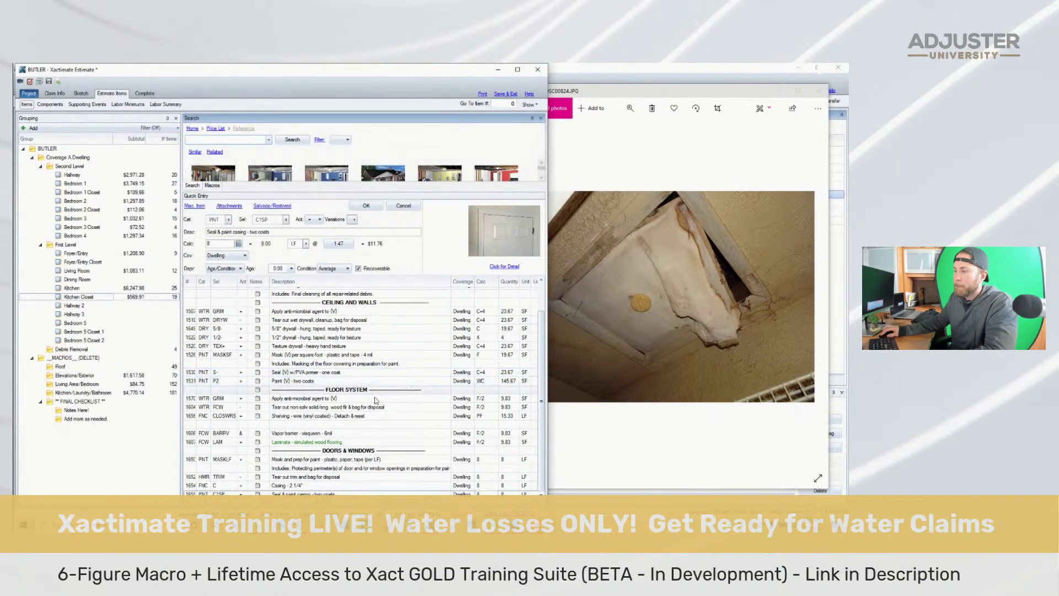
Examine the closet photos for the wire shelves and set the shelving detach & reset line's calculation to LL*3
left_click(680, 345)
key("Right")
key("Right")
key("Right")
key("Right")
key("Right")
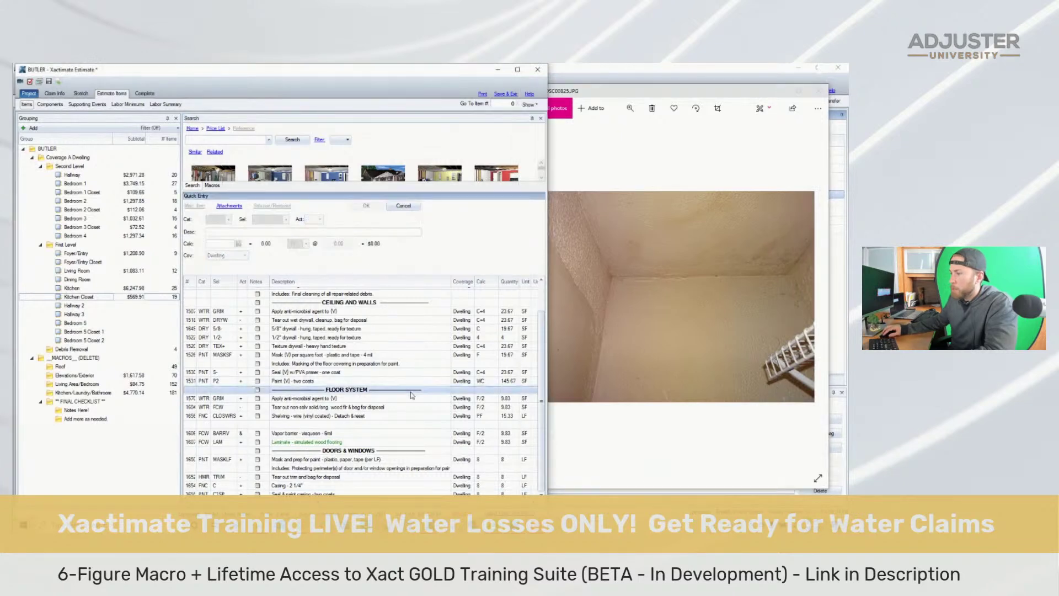
left_click(595, 414)
key("Left")
key("Left")
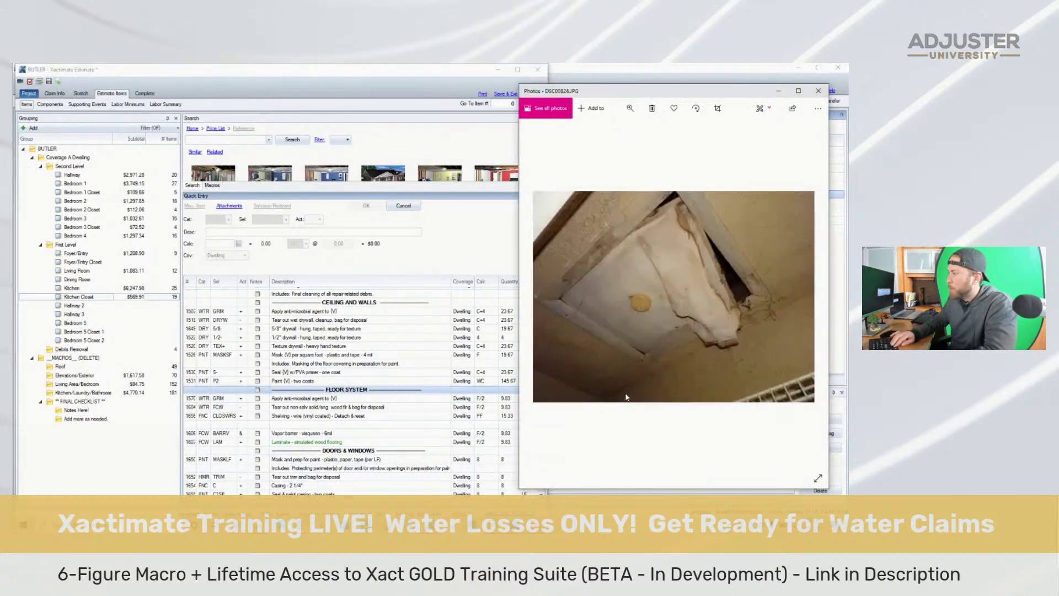
left_click(331, 402)
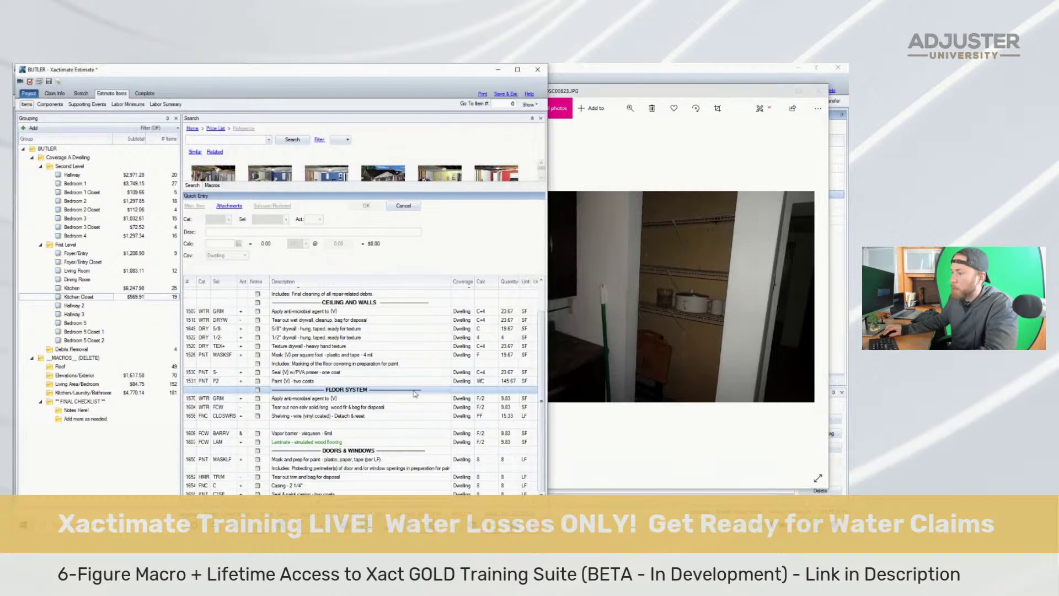
left_click(484, 417)
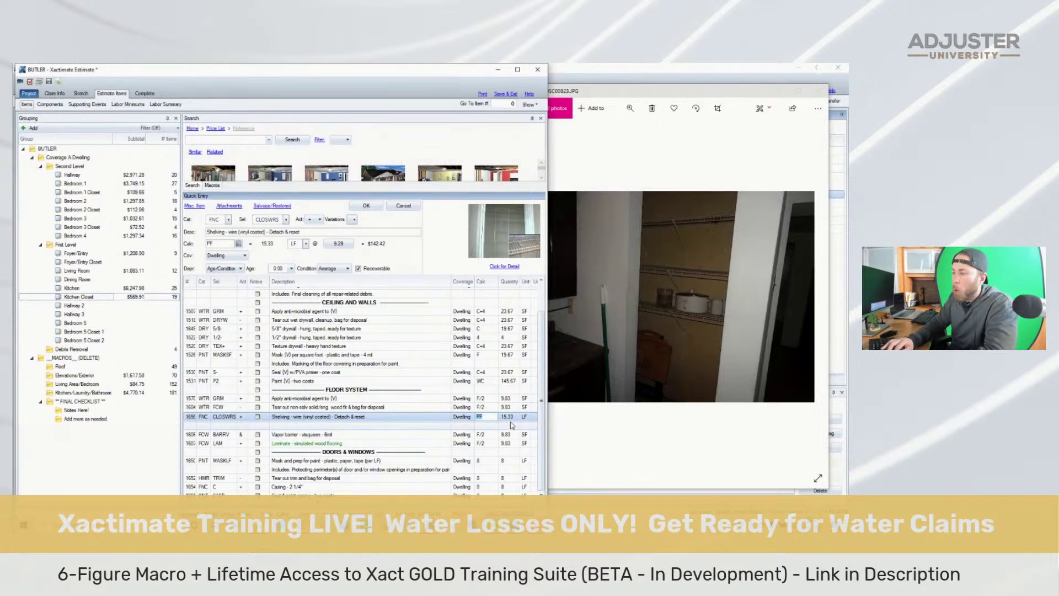
type("LL1")
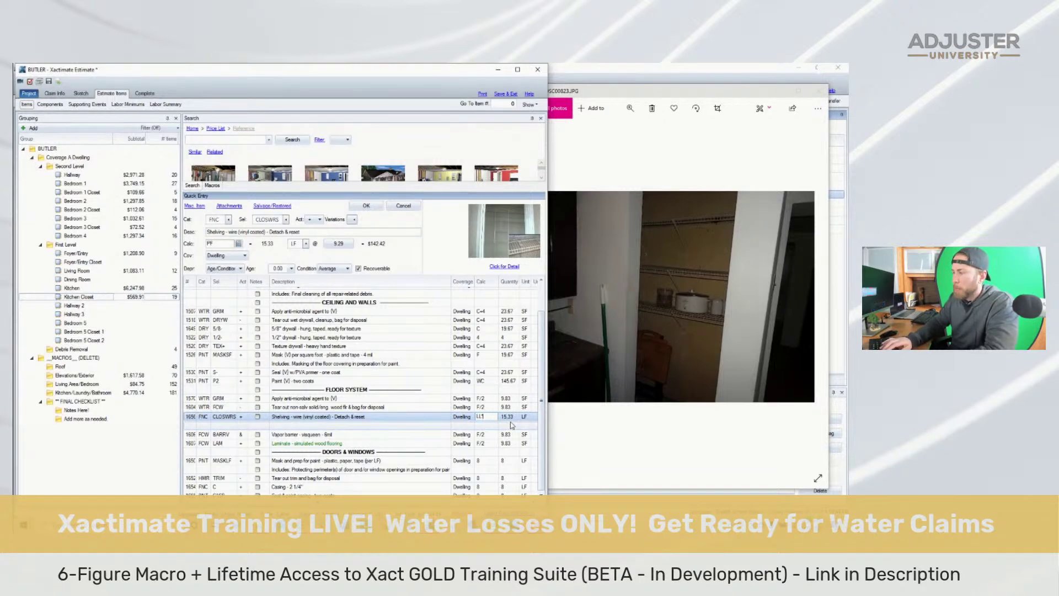
key("Return")
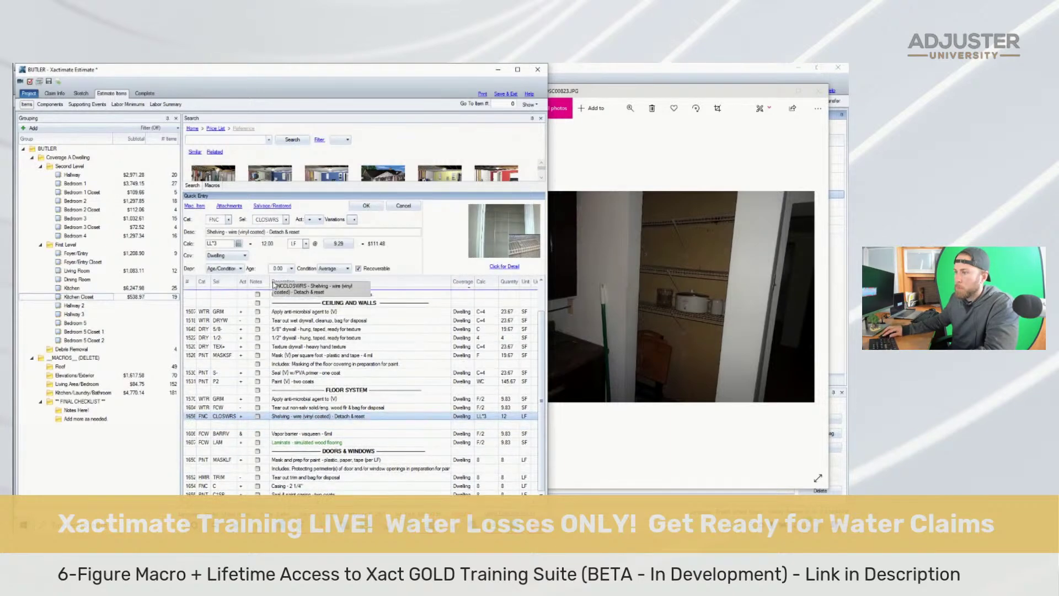
Move the wire shelving detach & reset line into GENERAL PREPARATION, between the content manipulation and final cleaning lines
scroll(293, 308, "up", 2)
left_click_drag(293, 308, 293, 312)
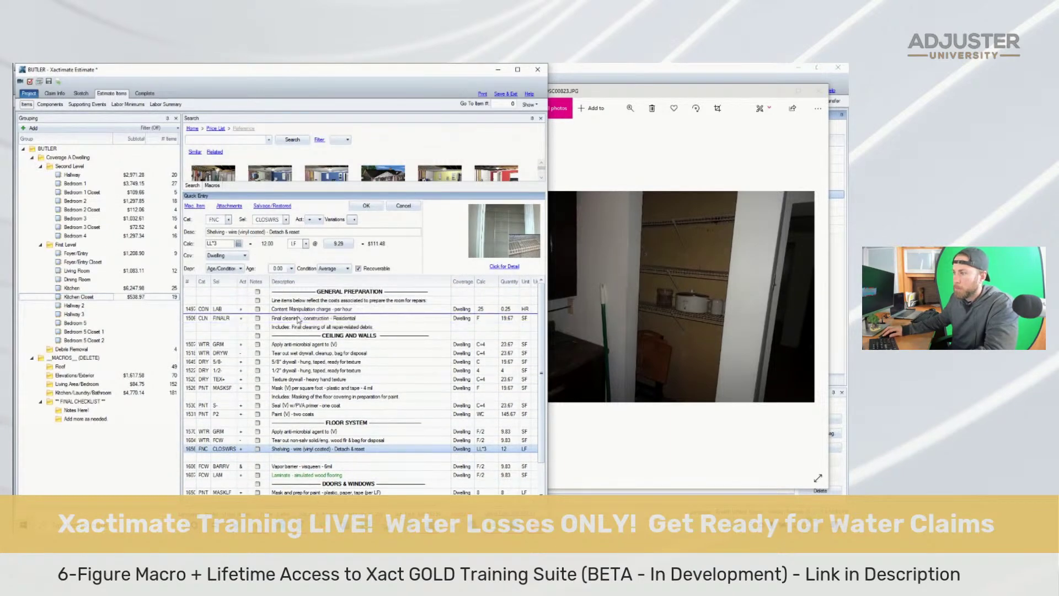
scroll(299, 336, "down", 2)
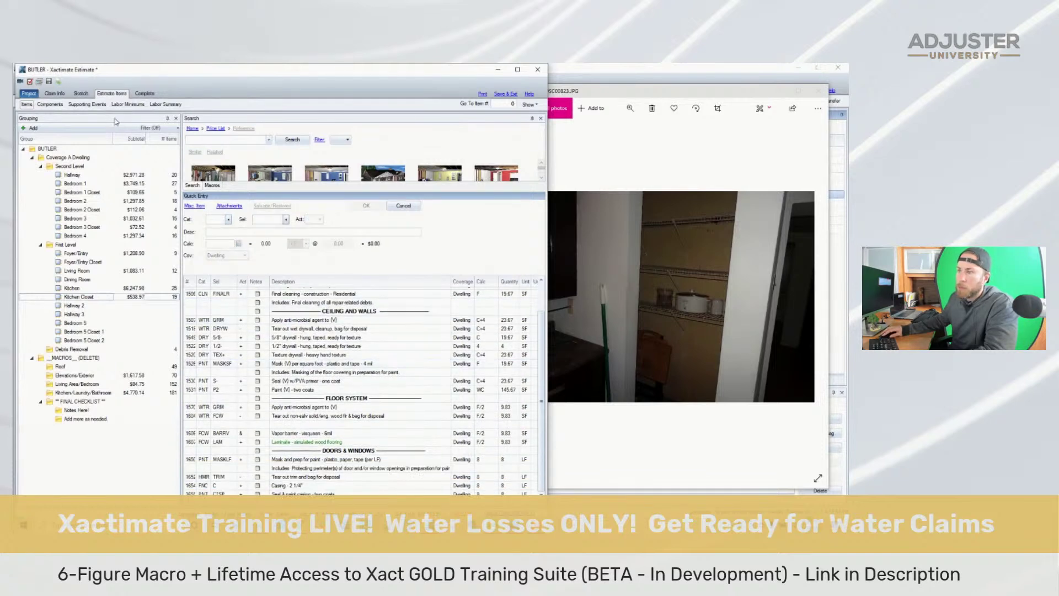
Look through the inspection photos from the closet floor onward to the dining room views
left_click(674, 262)
scroll(674, 263, "down", 3)
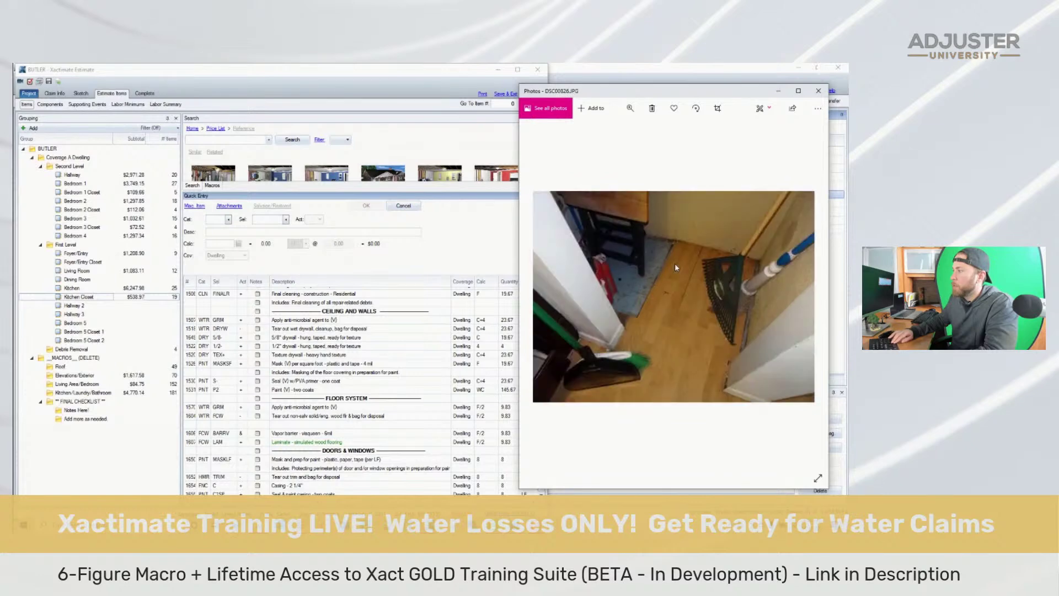
scroll(674, 263, "down", 1)
scroll(676, 267, "down", 1)
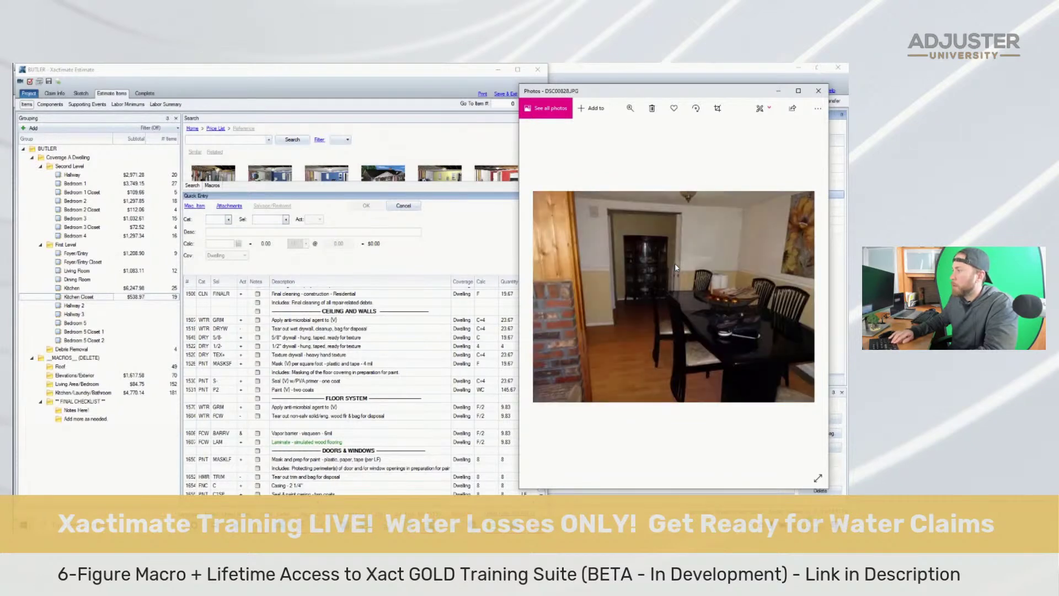
scroll(673, 264, "down", 1)
scroll(674, 263, "up", 1)
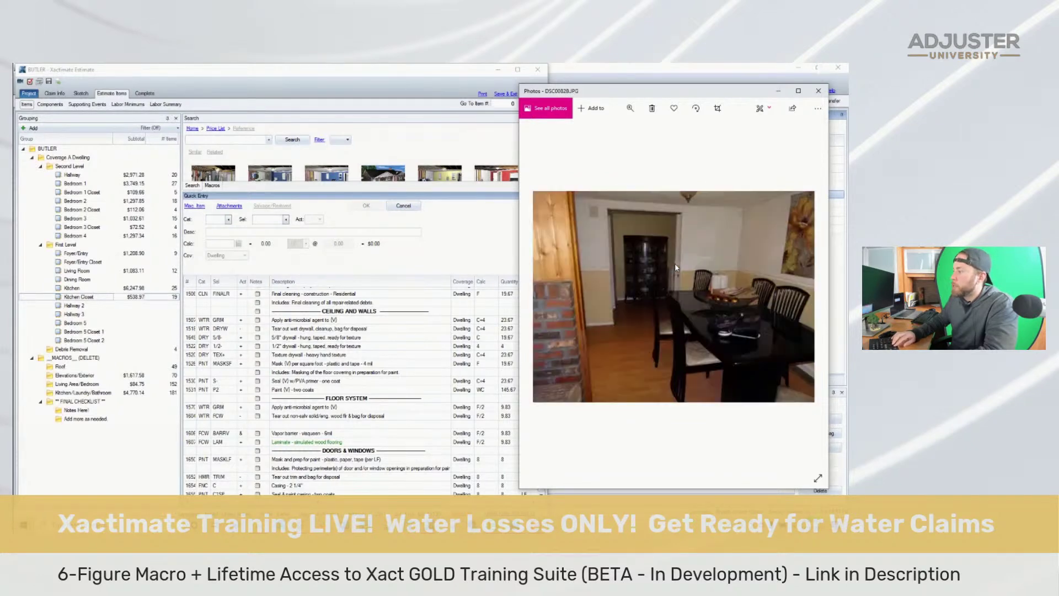
scroll(675, 267, "up", 1)
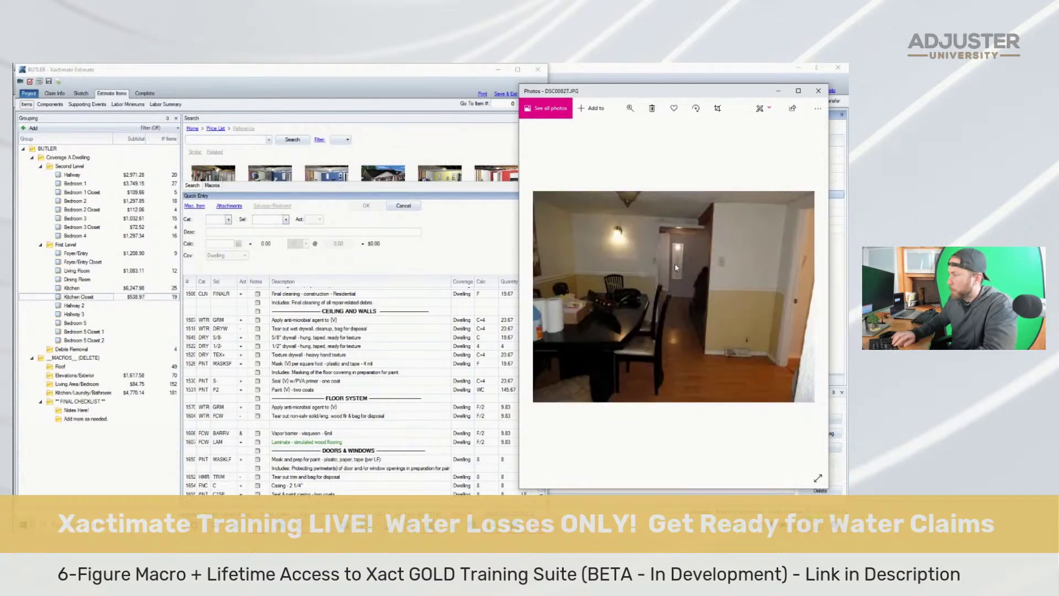
Look through the inspection photos of the dining room and the hallways next to it
scroll(676, 267, "down", 1)
scroll(676, 268, "down", 1)
scroll(675, 268, "down", 1)
scroll(675, 268, "up", 1)
scroll(675, 268, "down", 1)
scroll(676, 268, "up", 1)
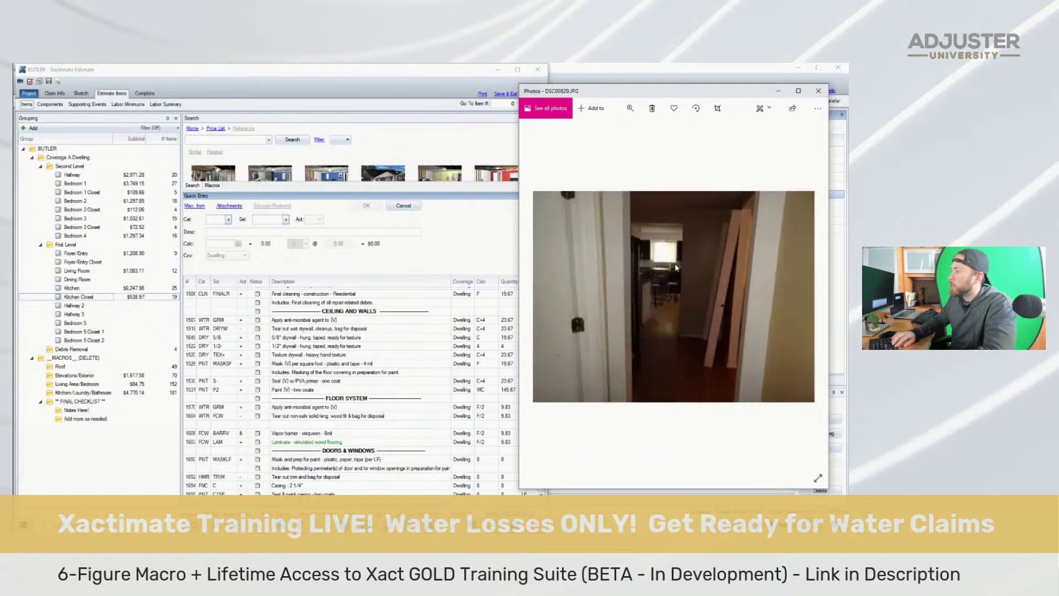
scroll(675, 267, "down", 1)
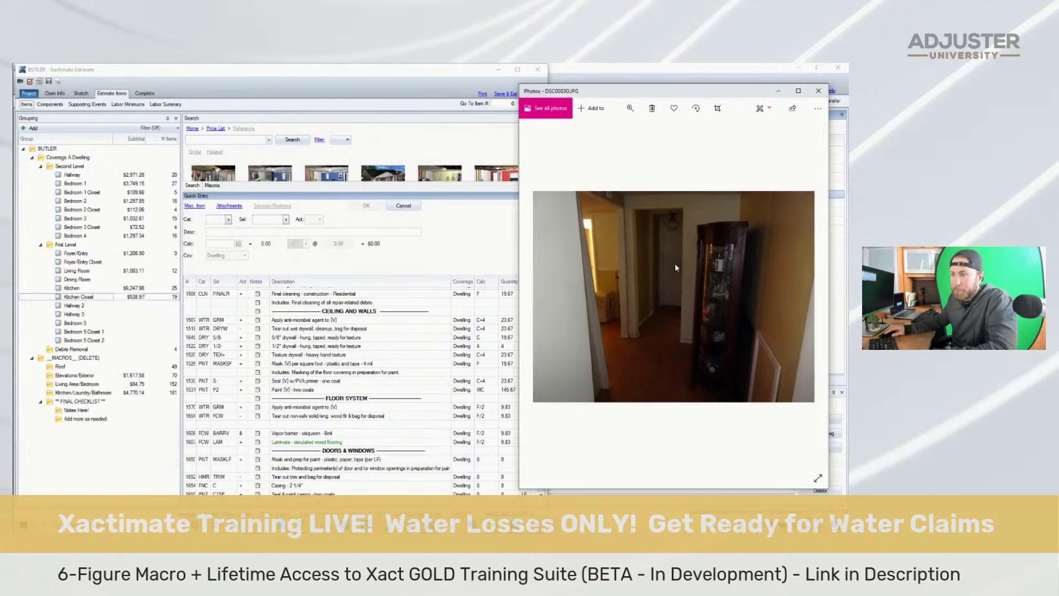
Cut all of the Kitchen's line items, restore them in the Kitchen, and paste a copy into the Dining Room
left_click(142, 293)
left_click(141, 289)
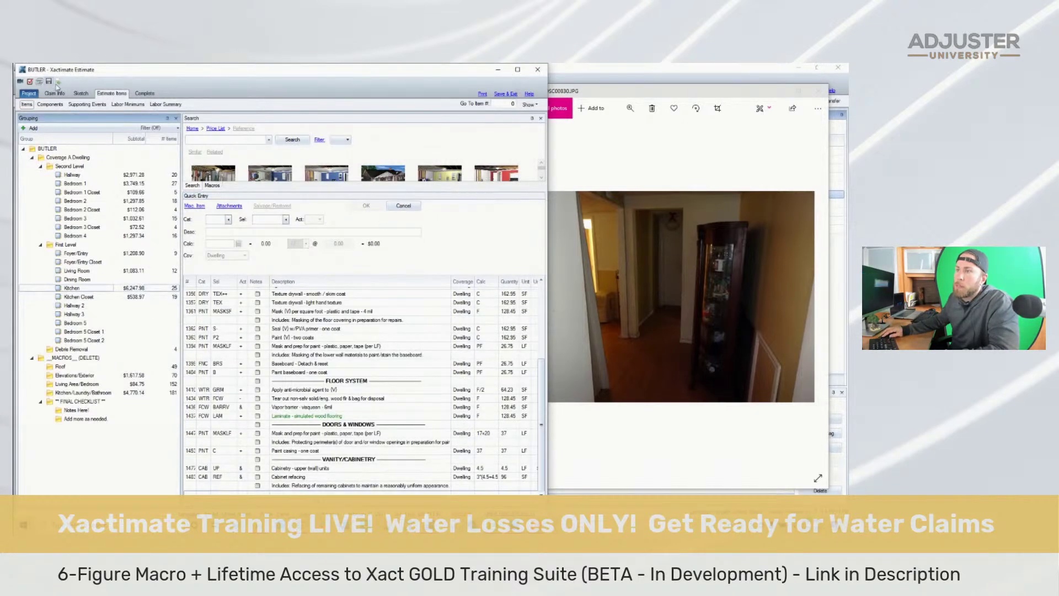
left_click(348, 383)
key("ctrl+a")
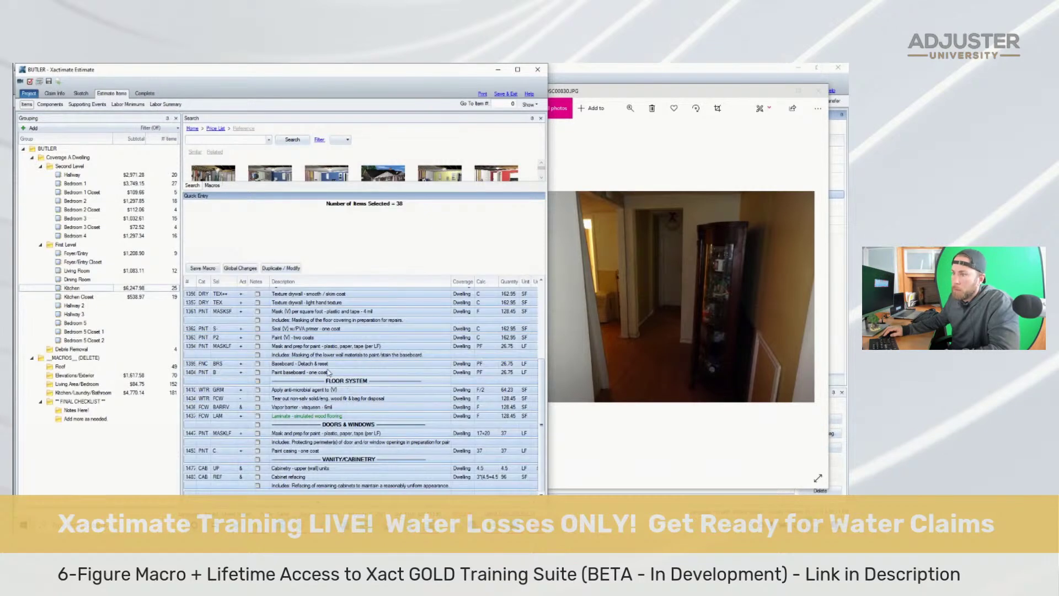
key("Delete")
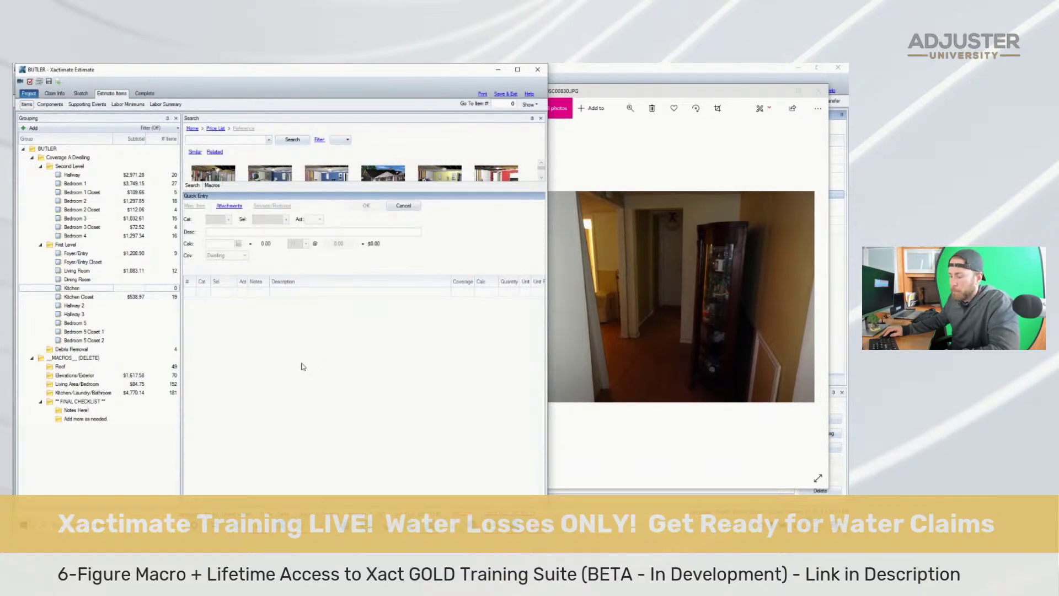
key("ctrl+v")
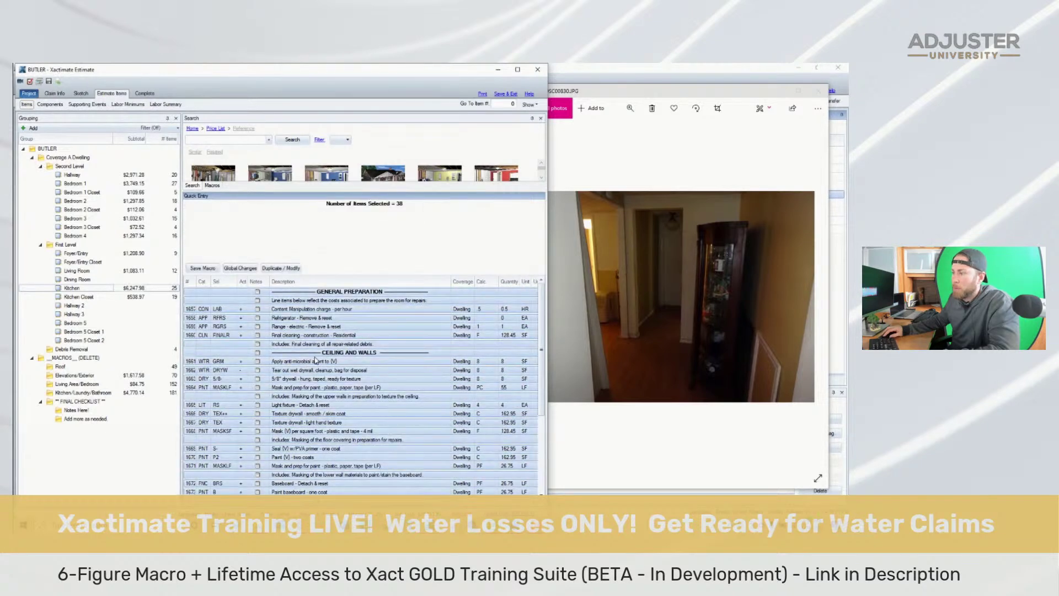
left_click(126, 309)
left_click(110, 279)
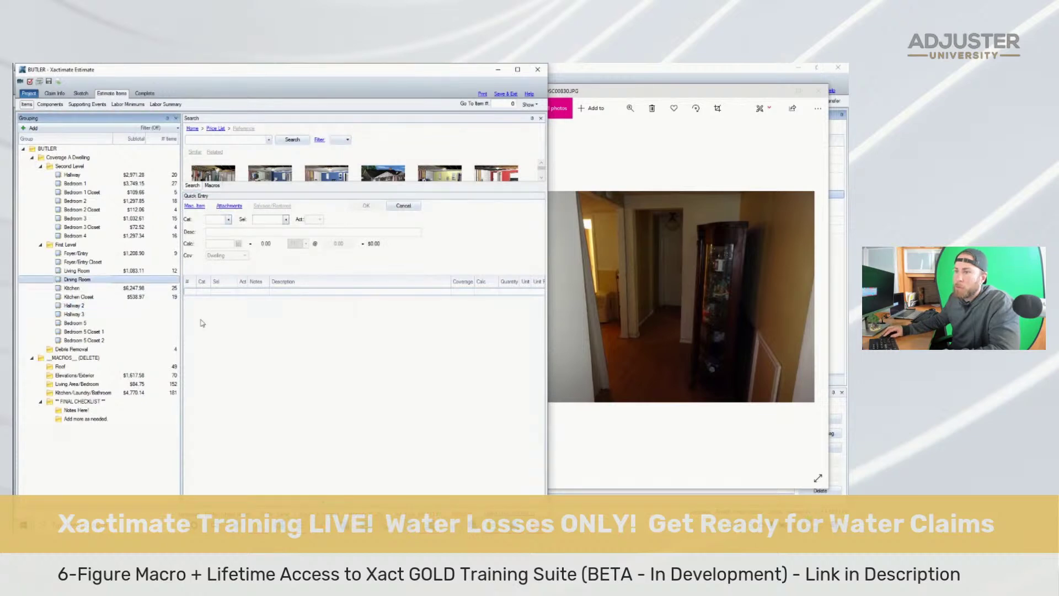
key("ctrl+v")
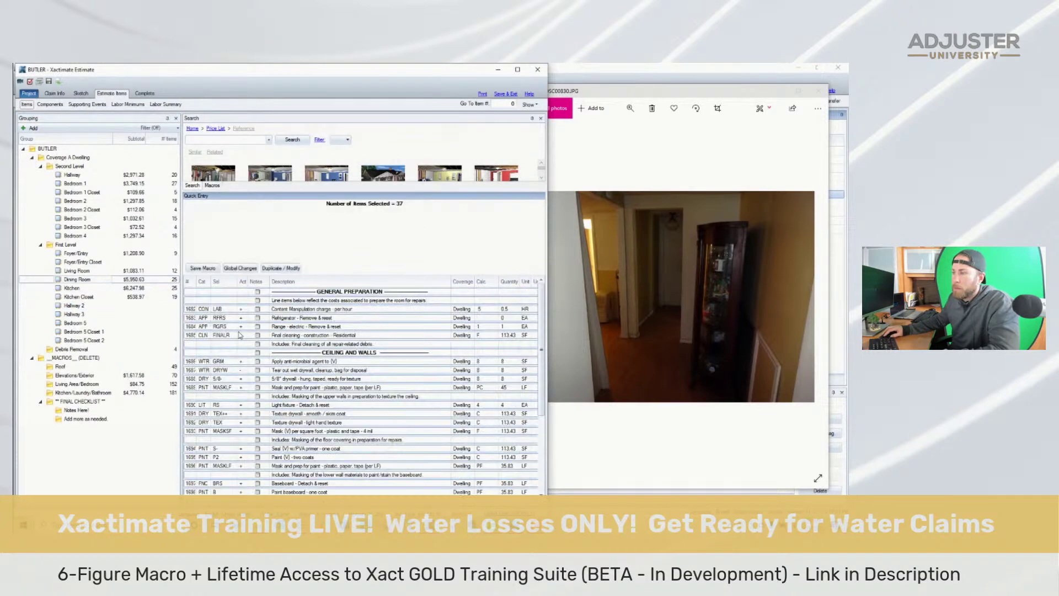
Set the Dining Room content manipulation charge to 1 hour and delete the refrigerator and electric range remove & reset lines
left_click(398, 311)
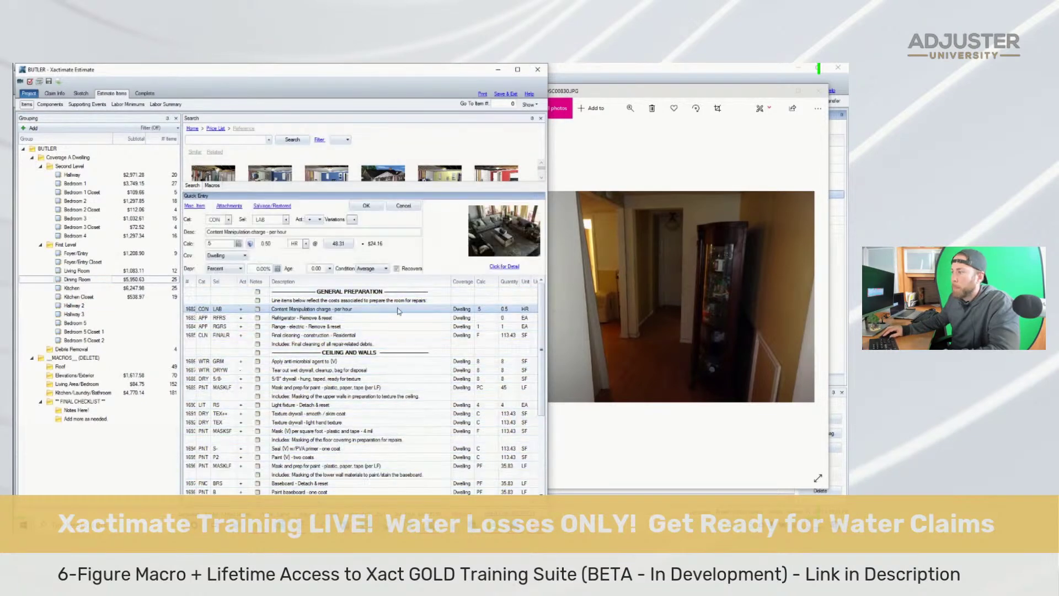
left_click(482, 312)
type("1")
key("Return")
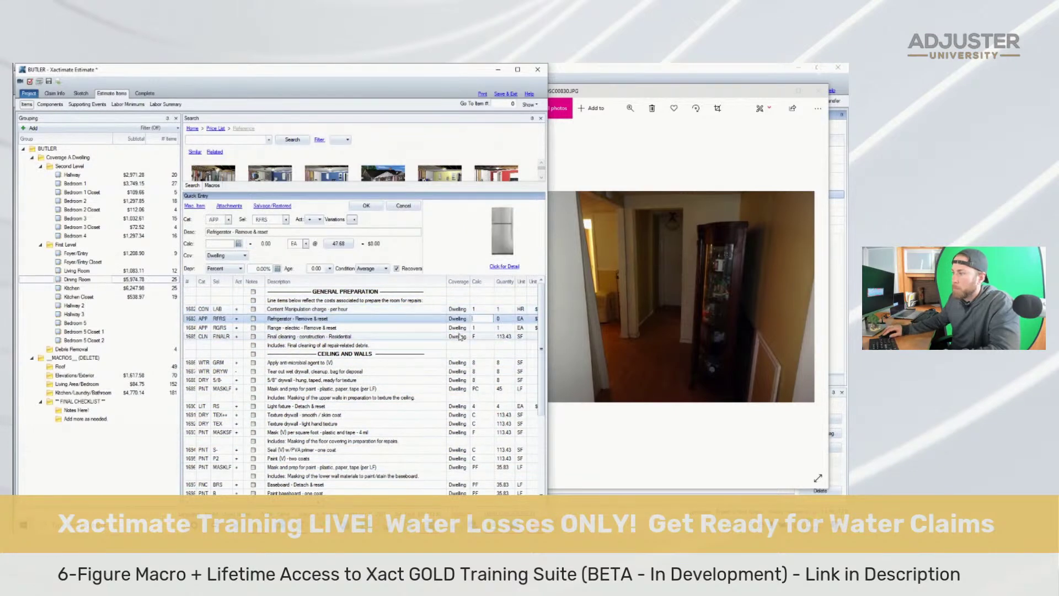
left_click(190, 329, "shift")
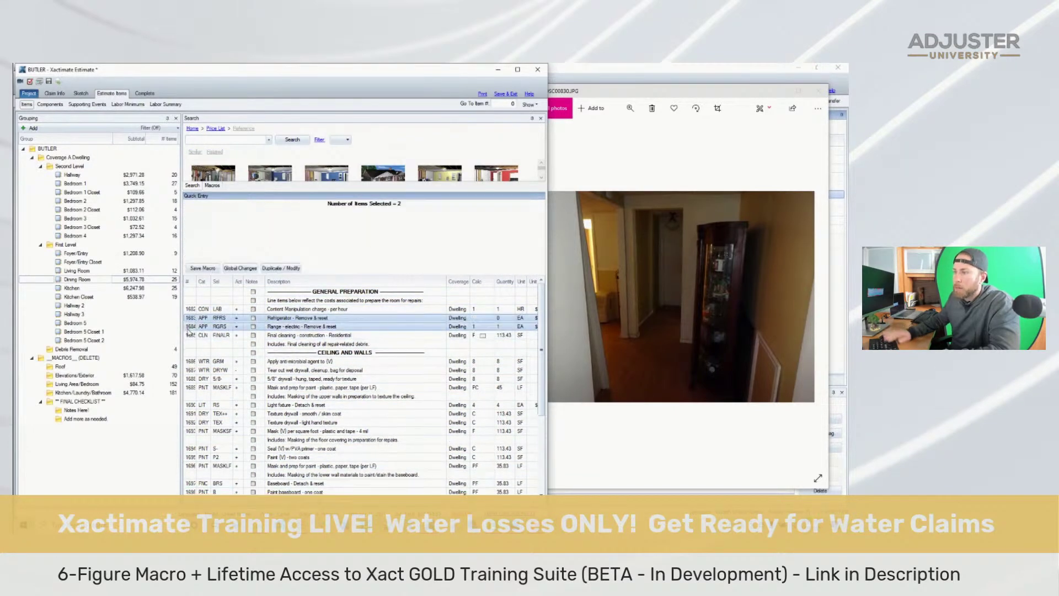
key("Delete")
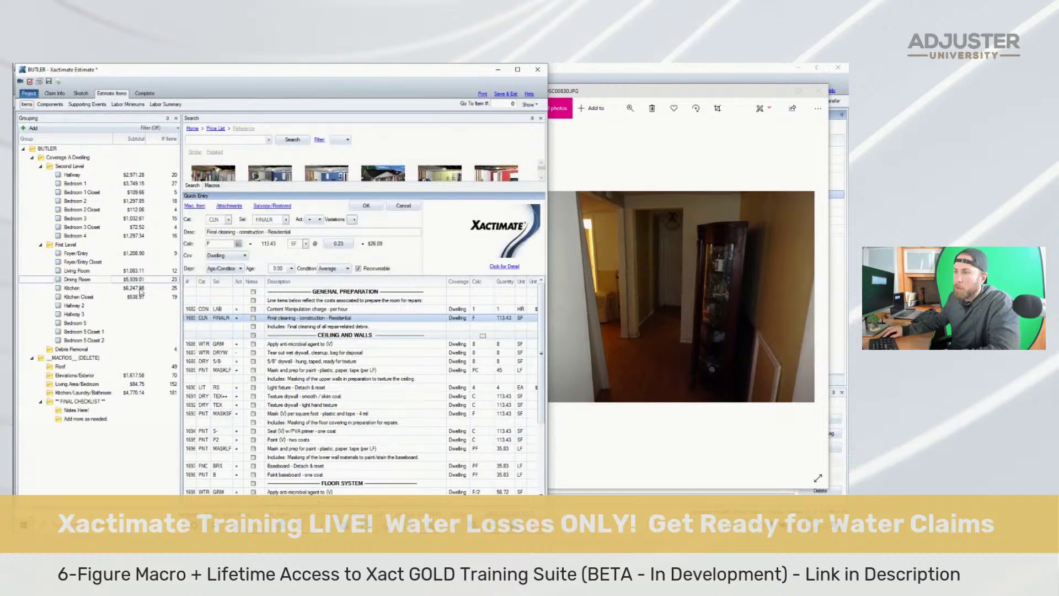
Set the Kitchen's refrigerator remove & reset calculation to 1 and check the Kitchen Closet items
left_click(141, 288)
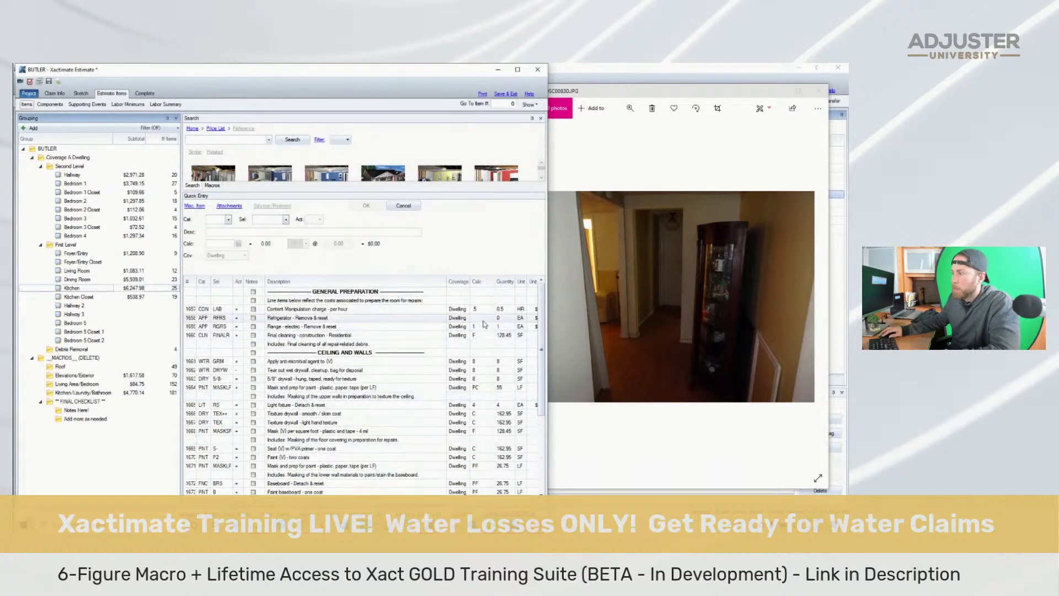
left_click(483, 321)
type("1")
key("Return")
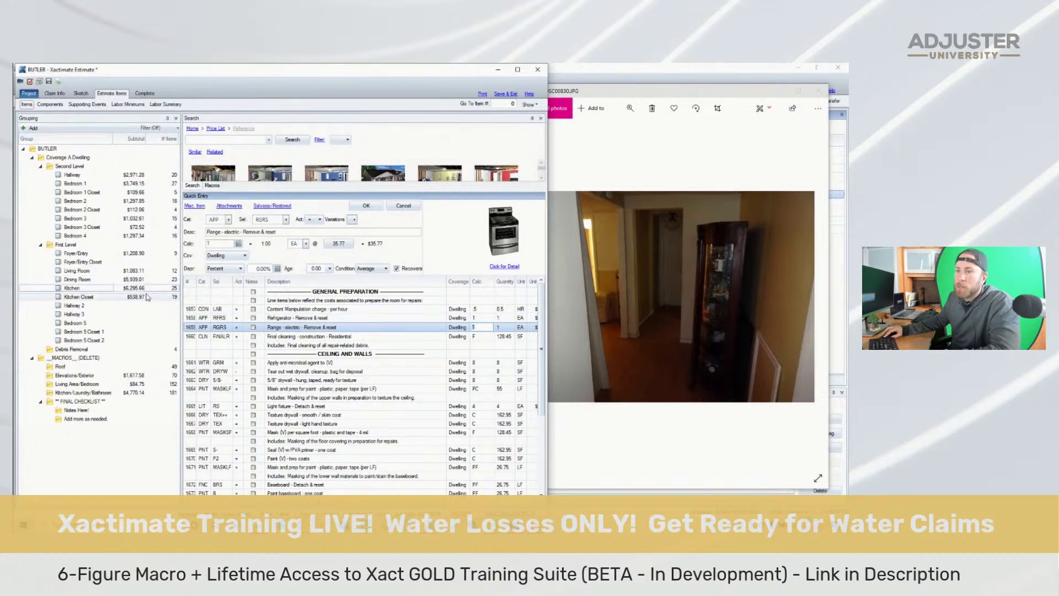
left_click(147, 297)
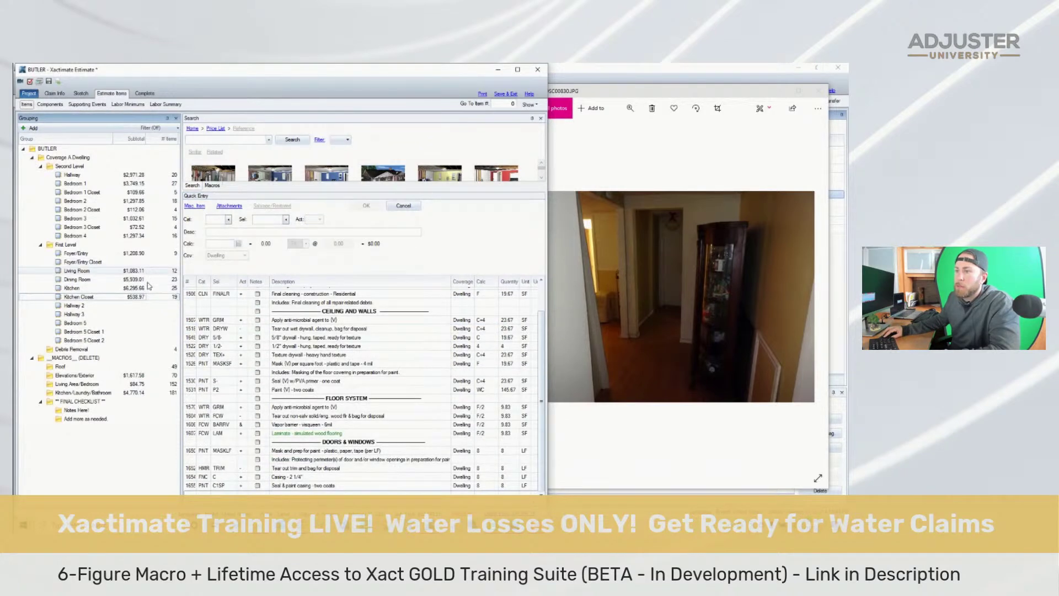
Delete the Dining Room's CEILING AND WALLS lines from the anti-microbial agent through the two coats of paint
left_click(149, 281)
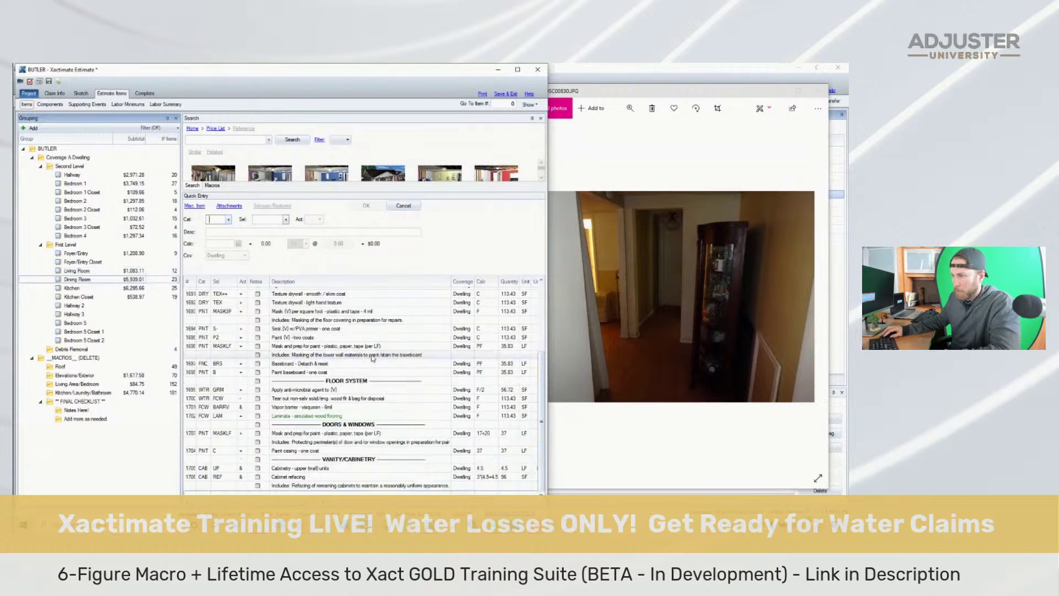
left_click(440, 293)
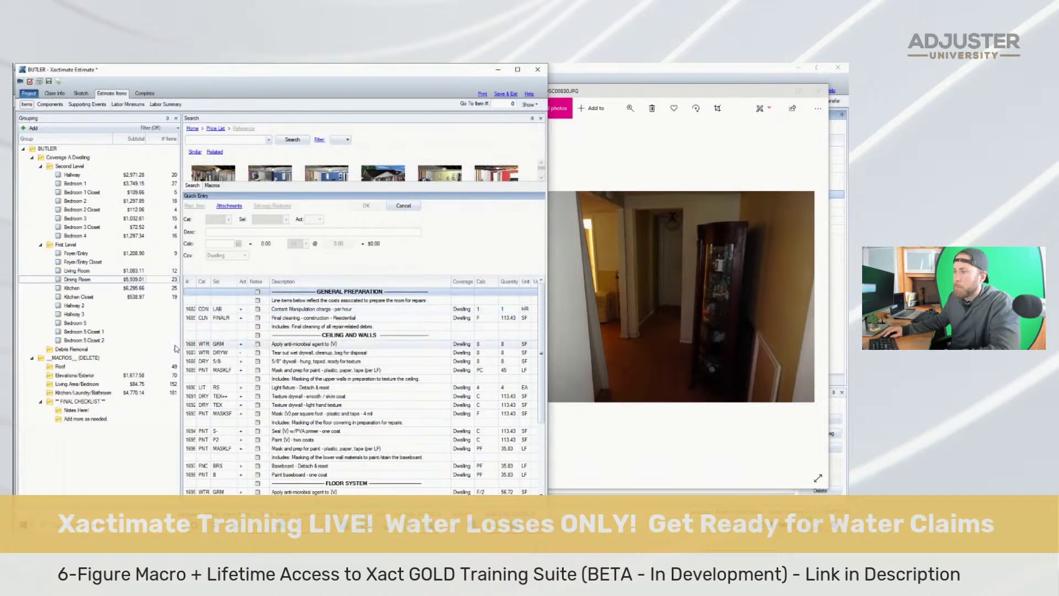
left_click(192, 345)
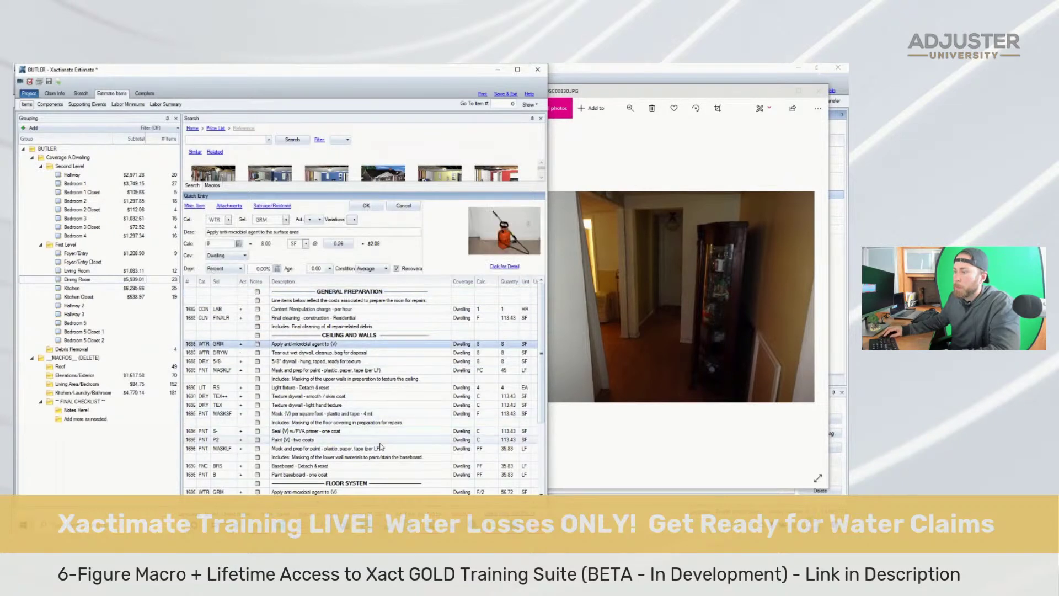
left_click(382, 440, "shift")
key("Delete")
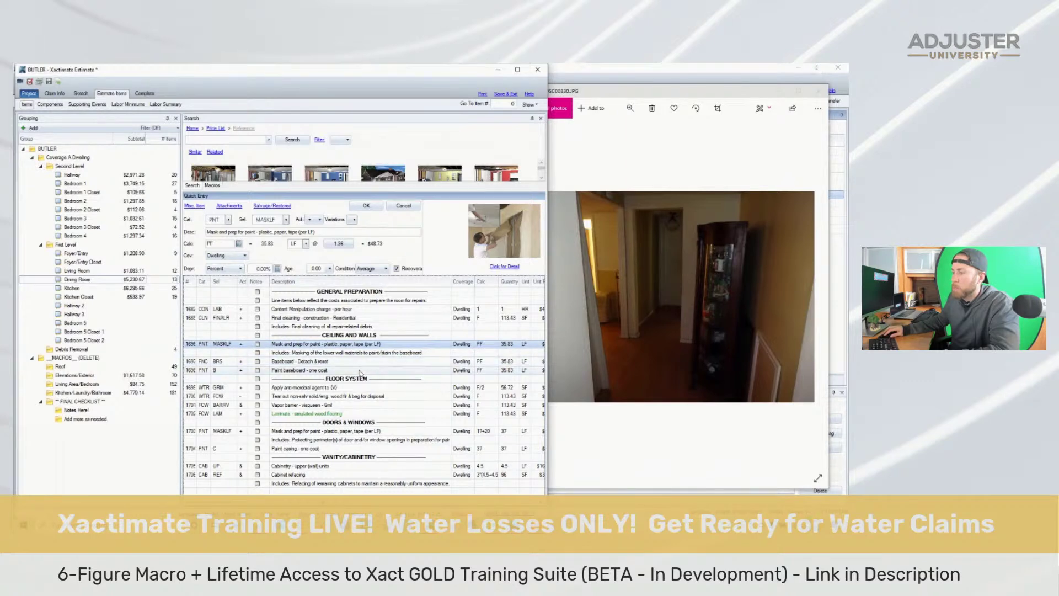
Delete the anti-microbial and wood floor tear-out lines from the Dining Room's FLOOR SYSTEM section
left_click(431, 381)
left_click(189, 389)
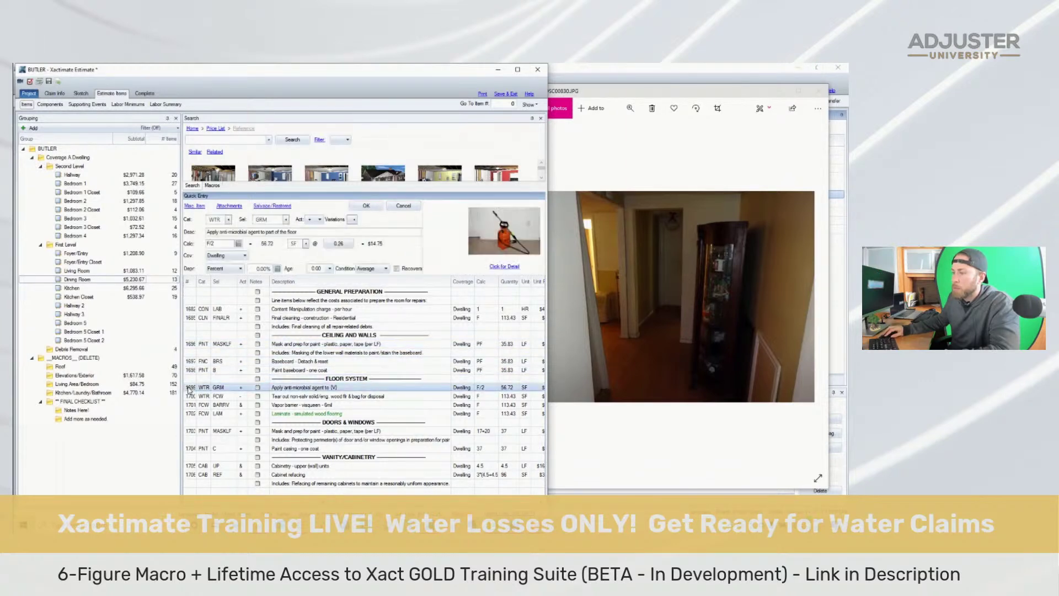
left_click(190, 397, "shift")
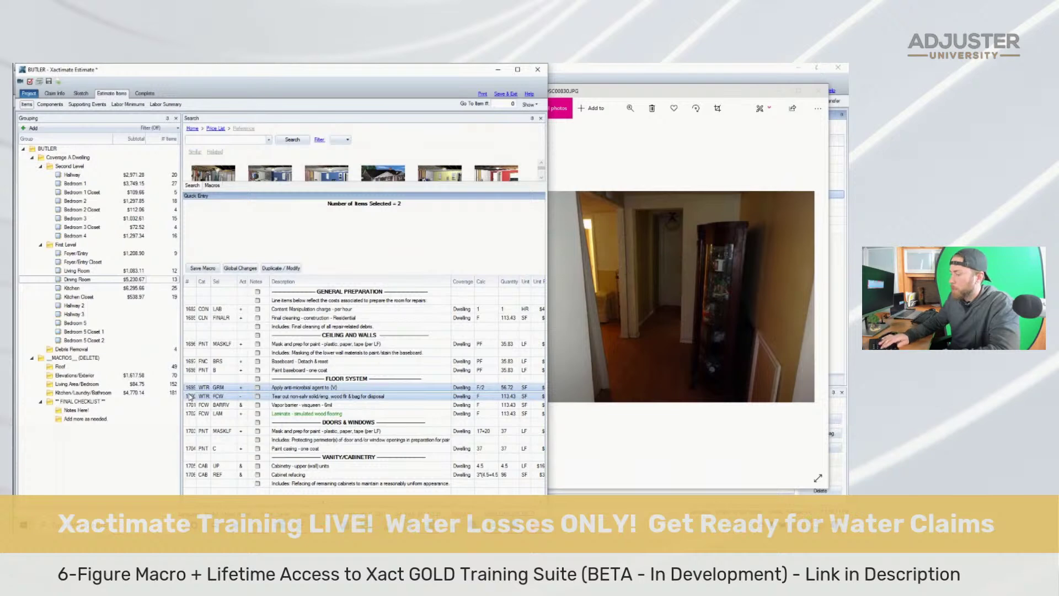
key("Delete")
Set the Dining Room laminate flooring line to Remove and Replace, move it above the vapor barrier line, and save the estimate
left_click(244, 398)
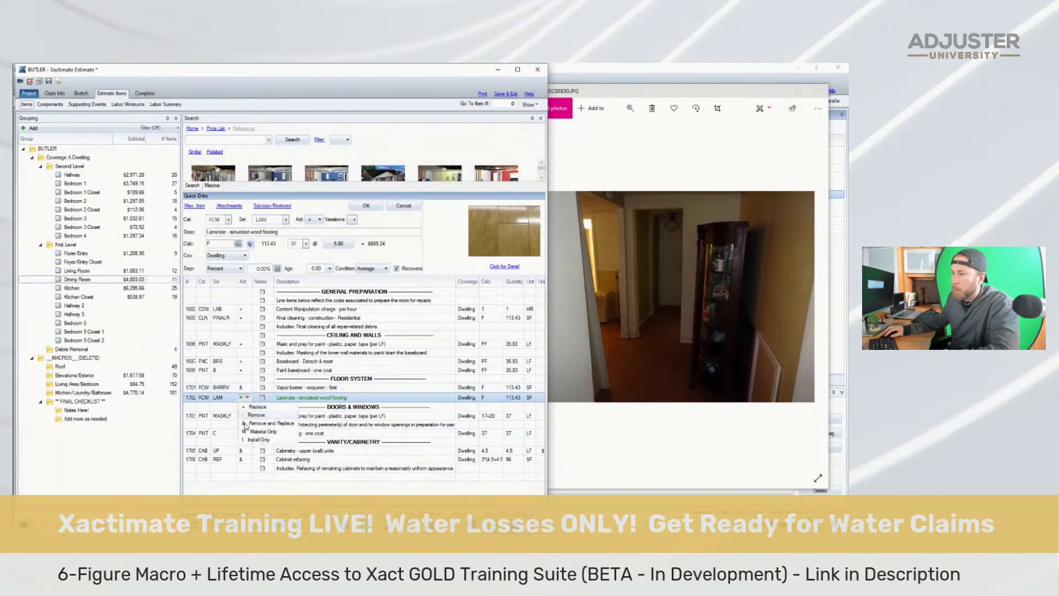
left_click(259, 433)
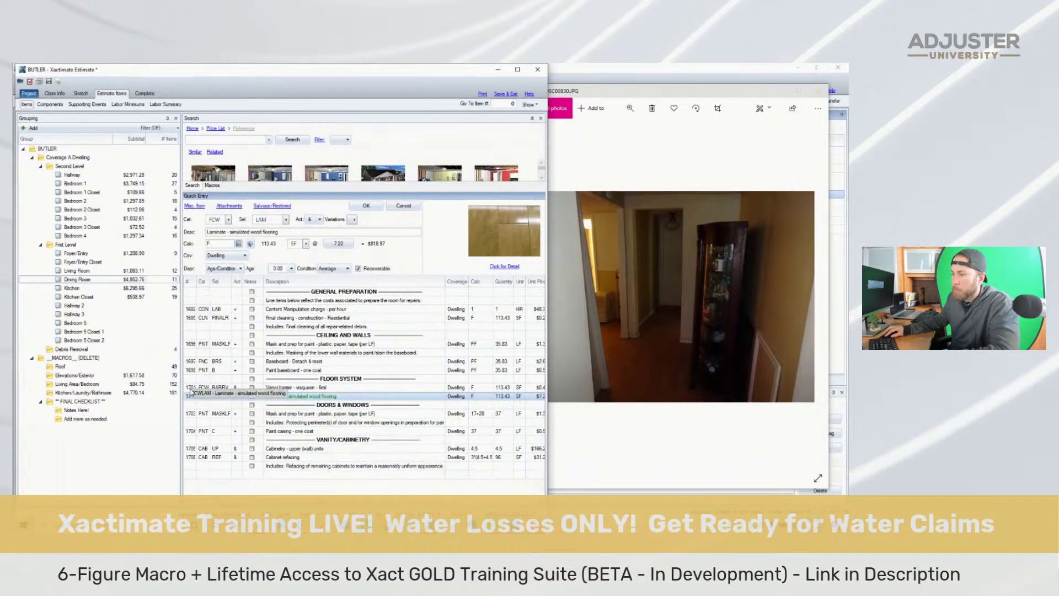
left_click(340, 407)
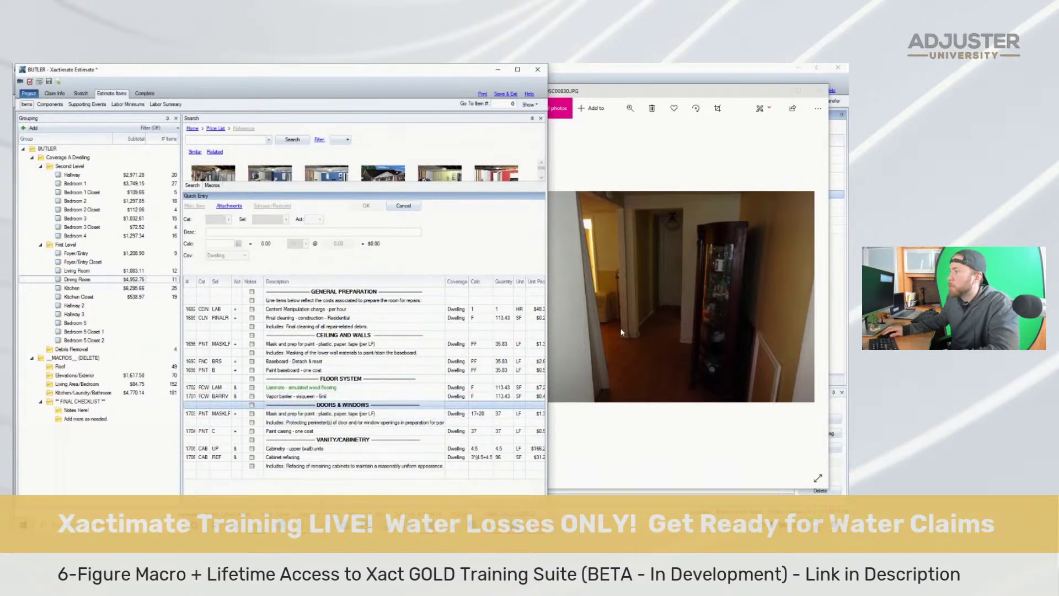
left_click(49, 82)
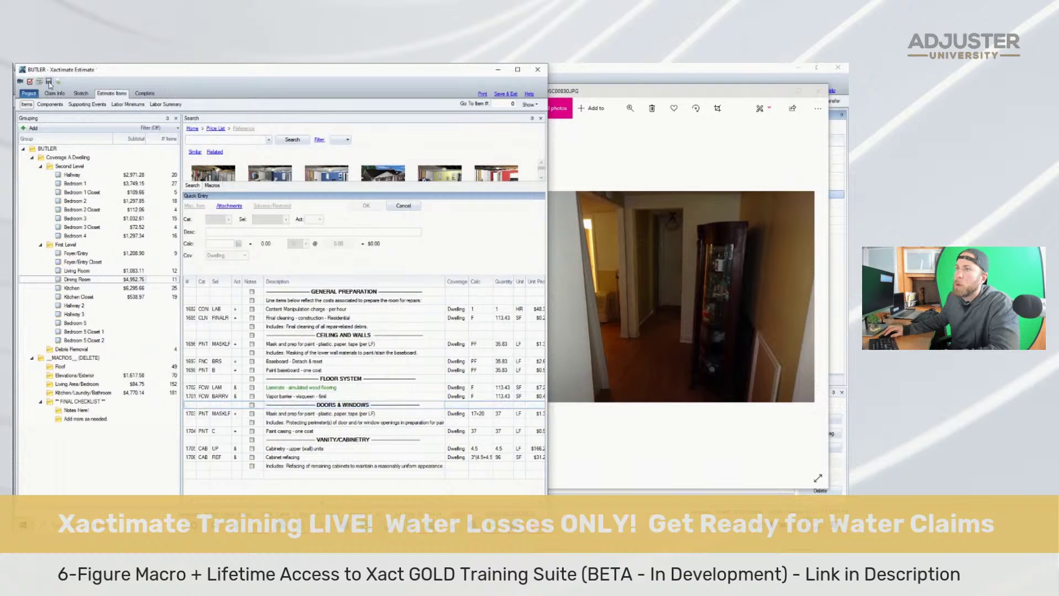
Examine the dining room and hallway photos for the door, window and opening casings
left_click(650, 257)
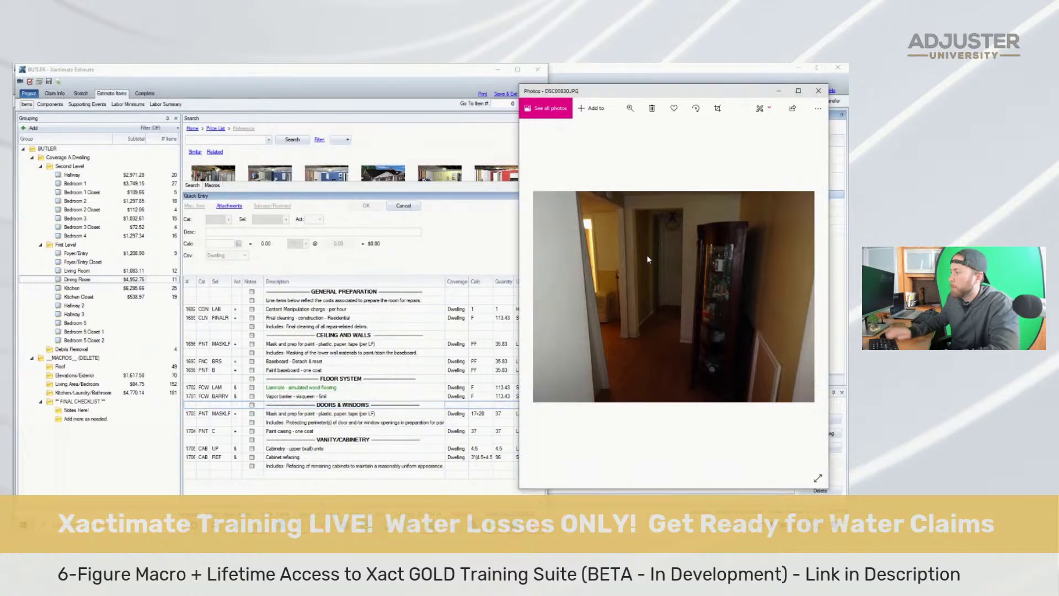
key("Left")
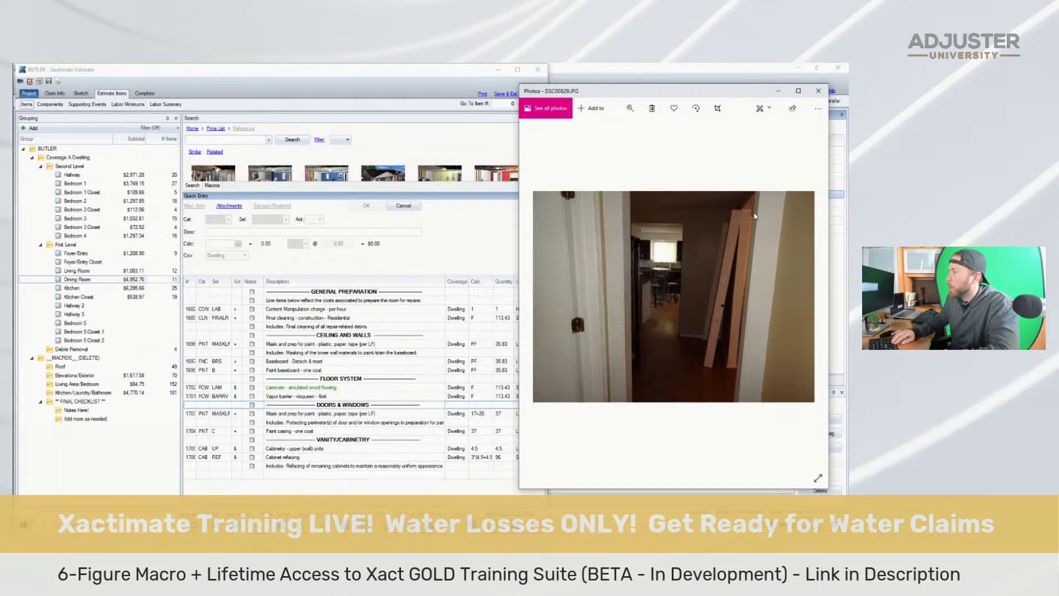
key("Right")
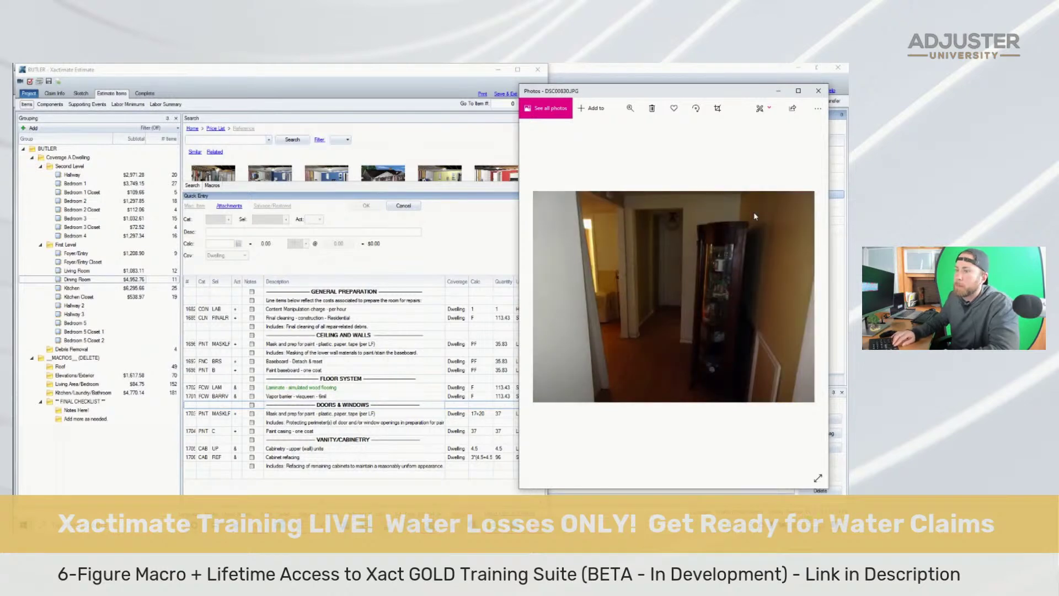
key("Right")
key("Left")
key("Left")
key("Left")
key("Left")
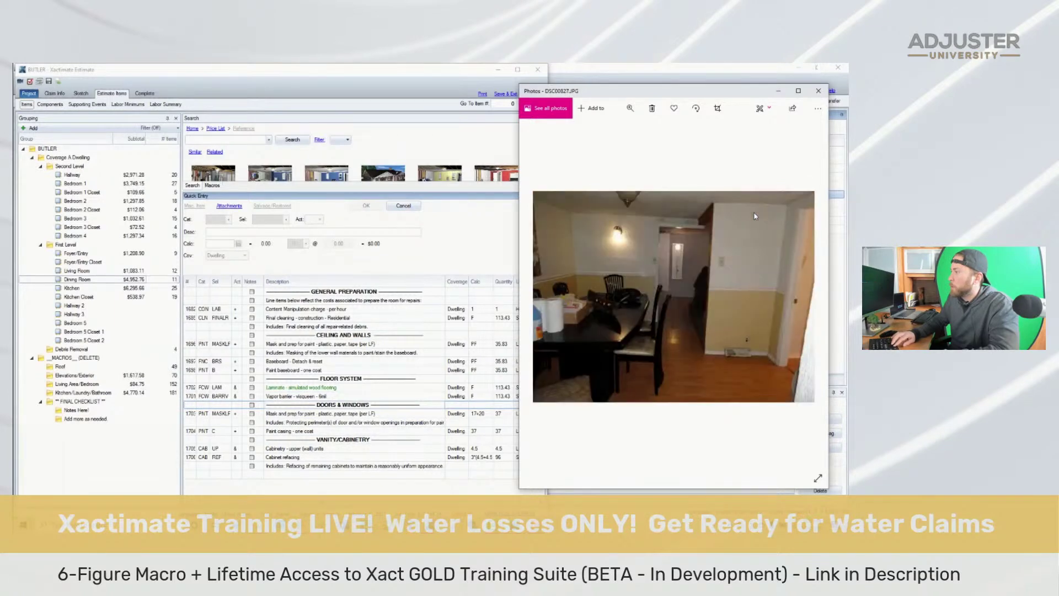
key("Left")
key("Right")
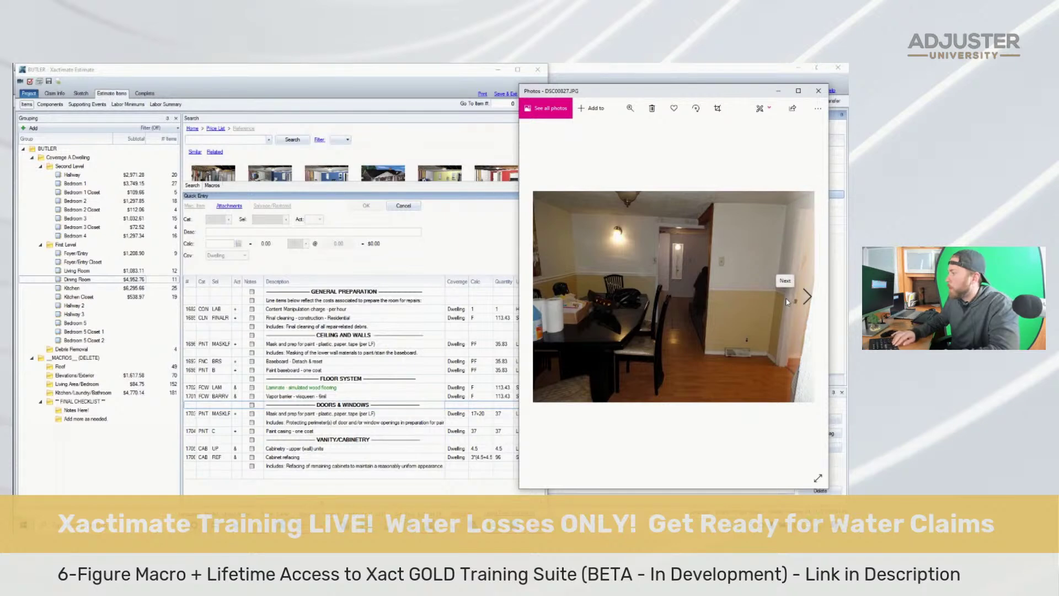
left_click(787, 302)
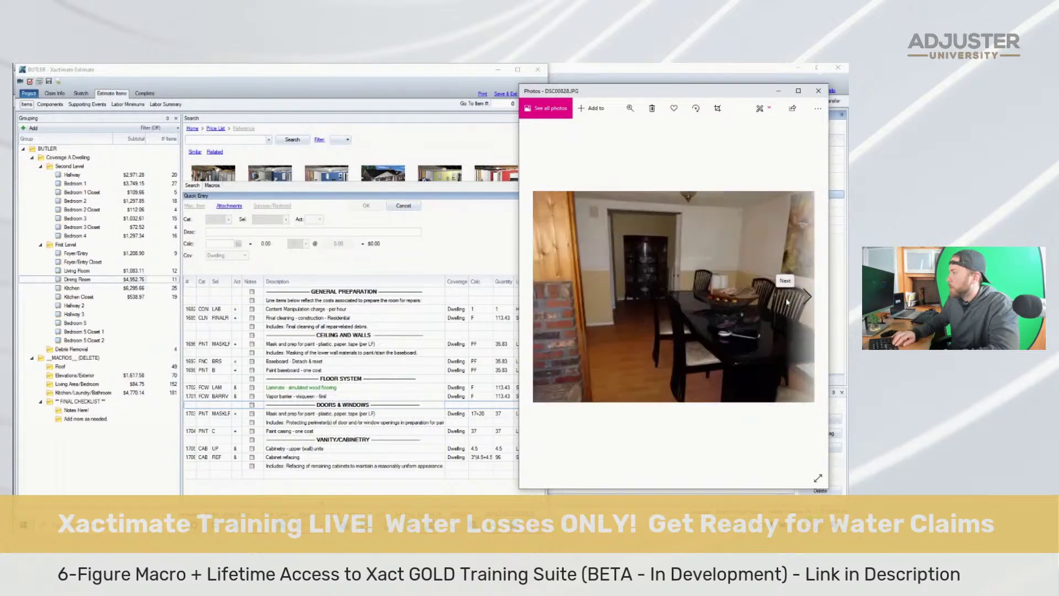
left_click(787, 301)
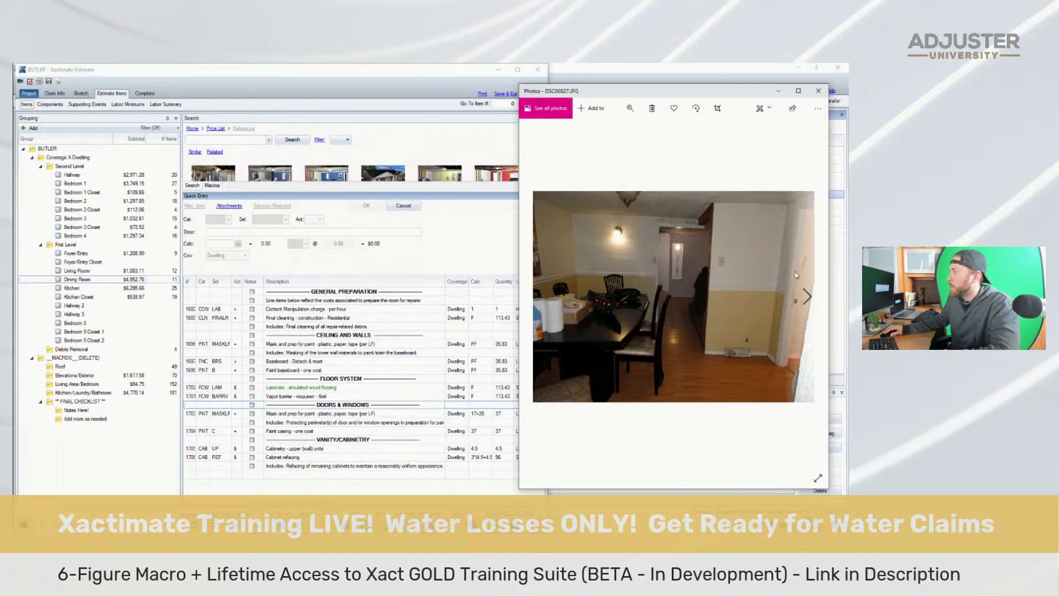
Set the Dining Room's door and window masking line to 10+17 and its paint casing line to 27, and save the estimate
left_click(481, 418)
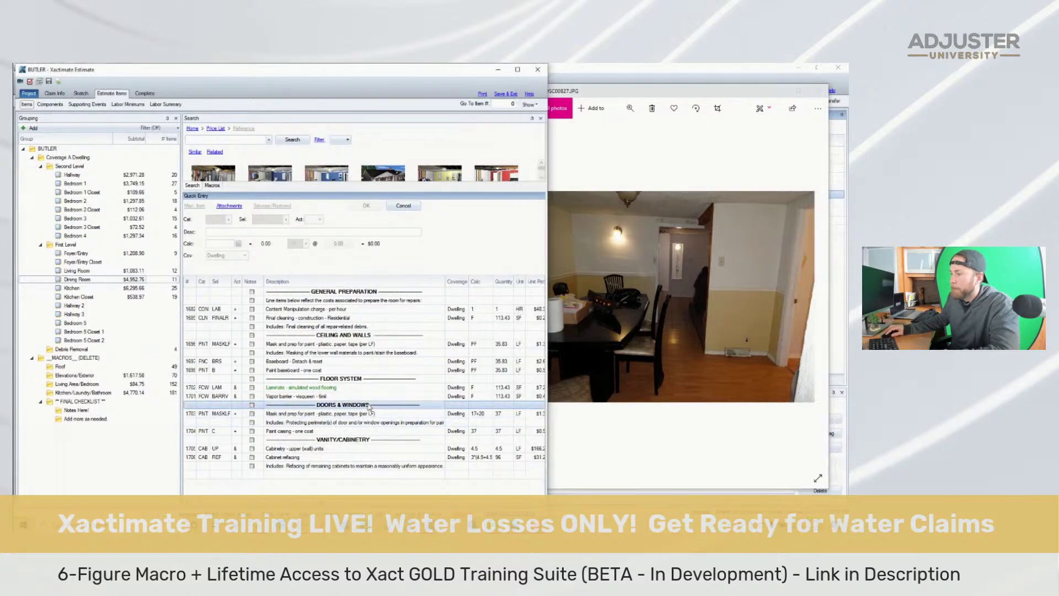
left_click(481, 421)
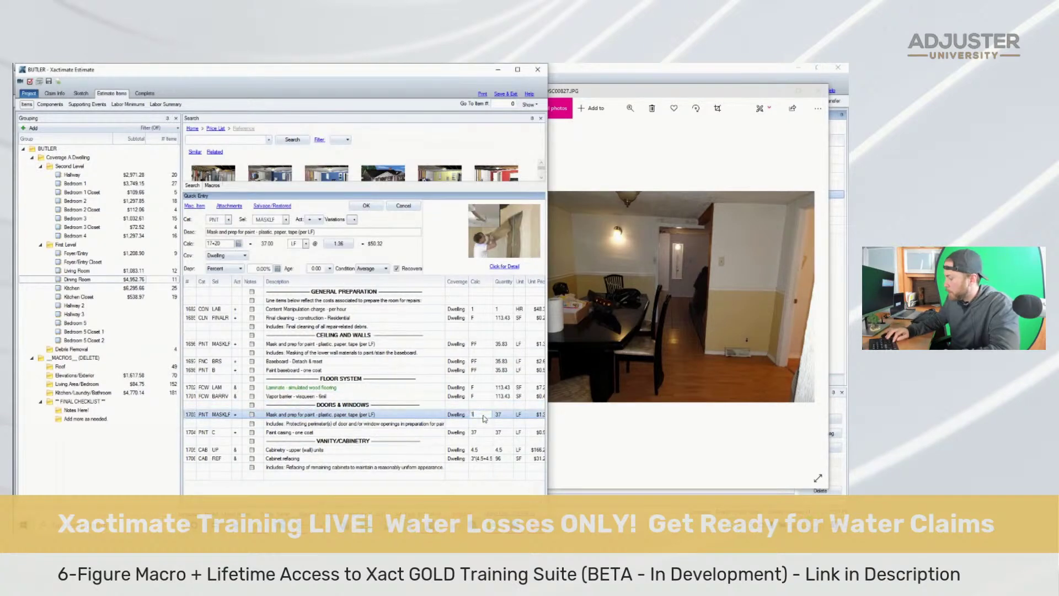
type("10+17")
key("Return")
left_click(485, 431)
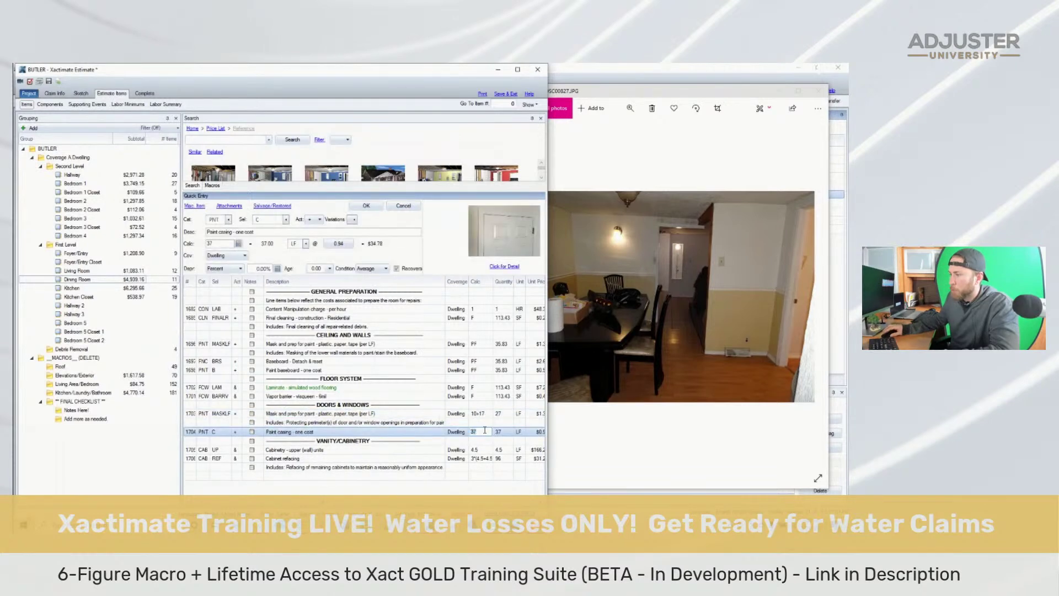
type("27")
key("Return")
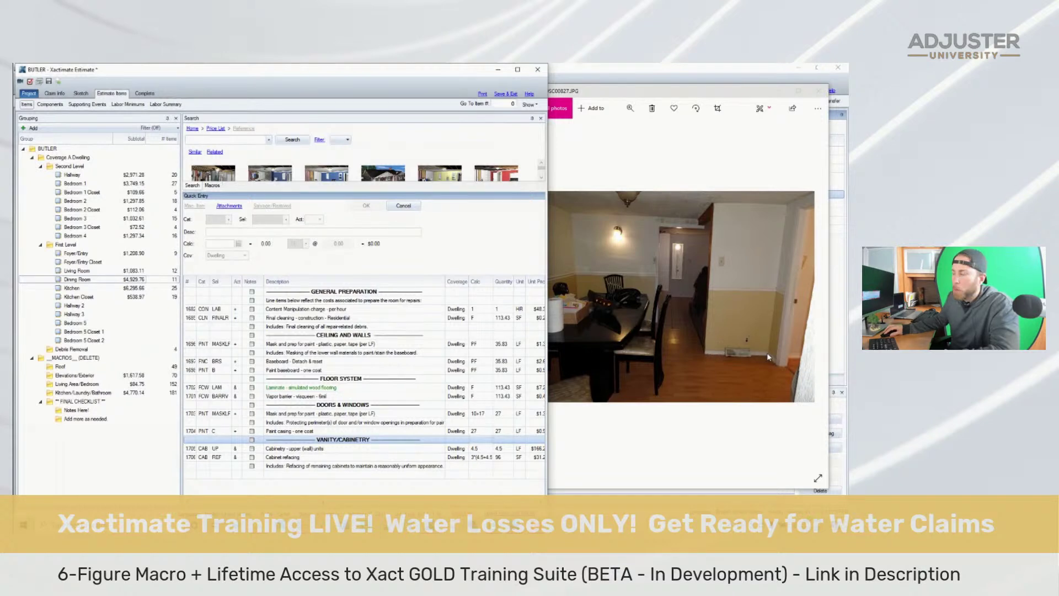
mouse_move(802, 309)
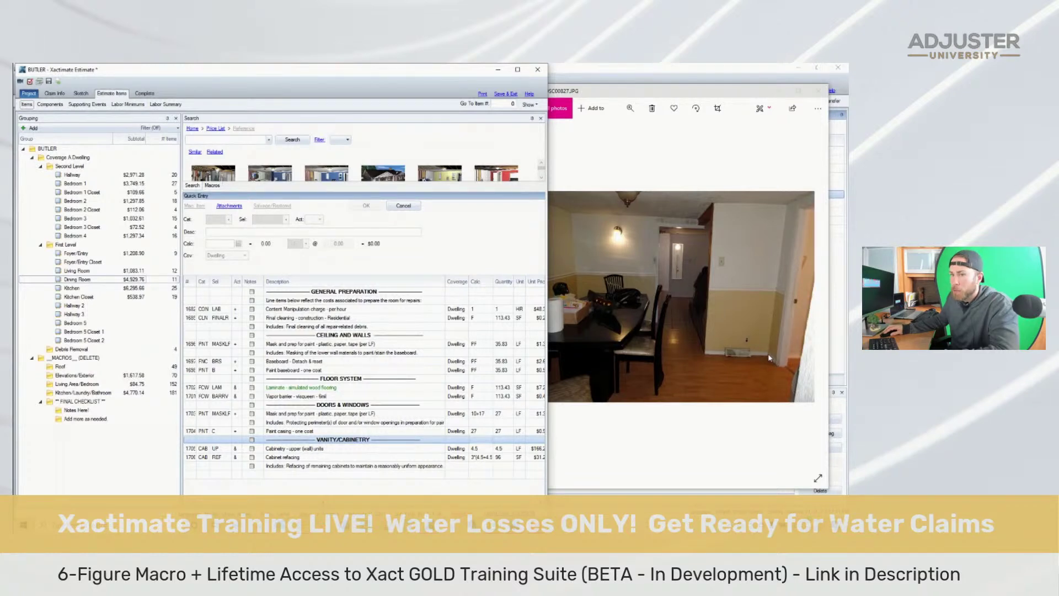
mouse_move(787, 329)
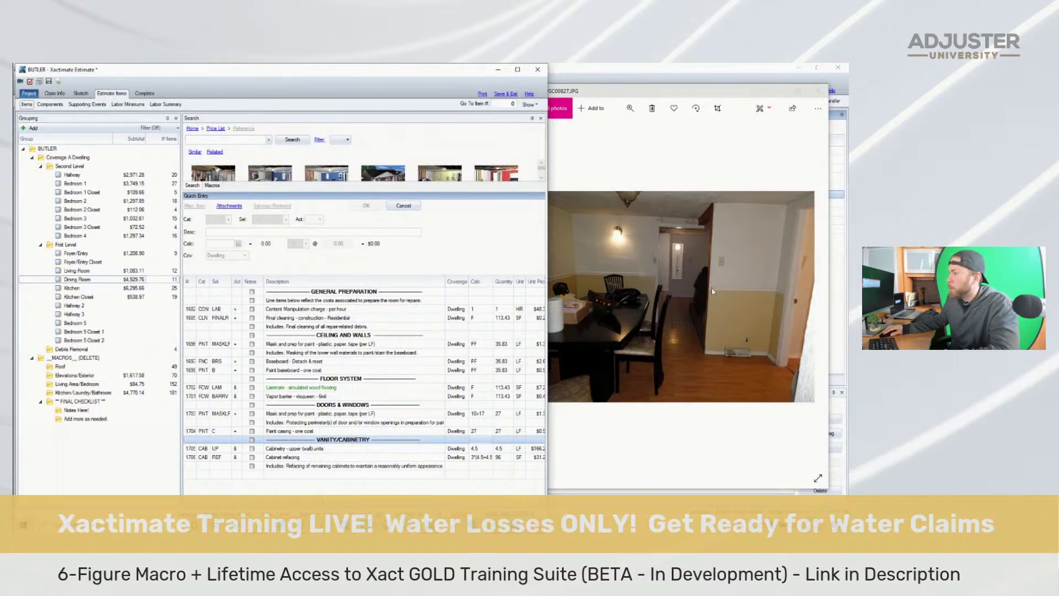
left_click(321, 378)
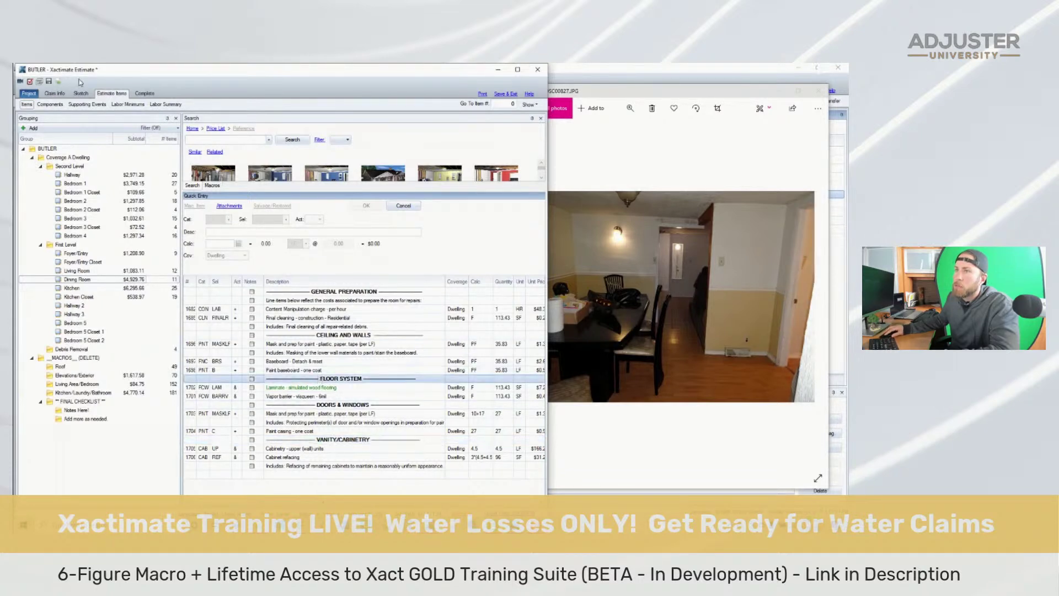
left_click(49, 83)
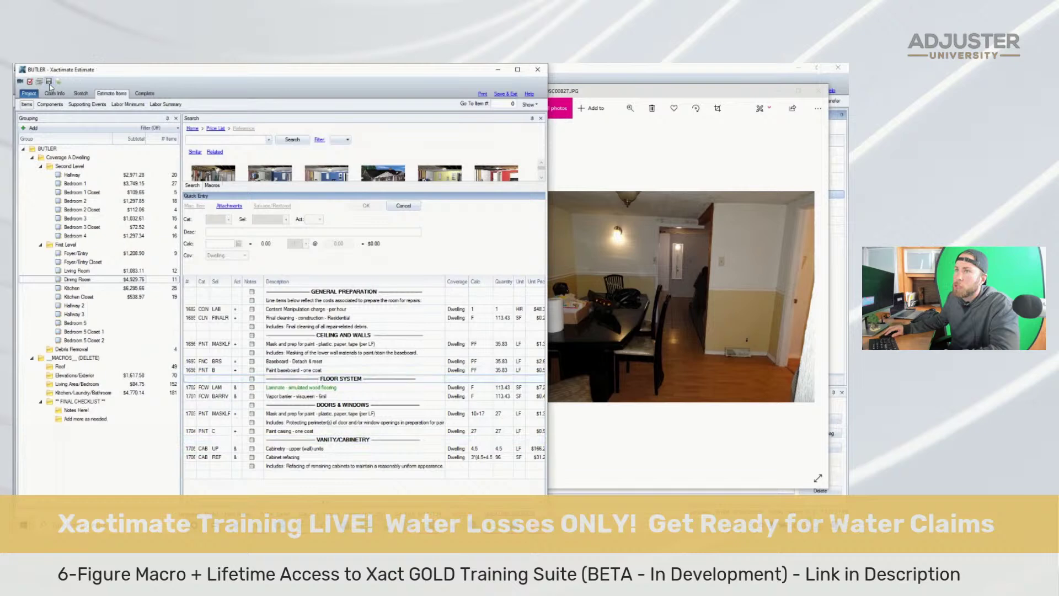
Copy the chair rail masking line, its note and the one-coat chair rail paint line from the Living Area/Bedroom macro into the Dining Room, allowing all duplicates
left_click(70, 384)
scroll(542, 485, "down", 15)
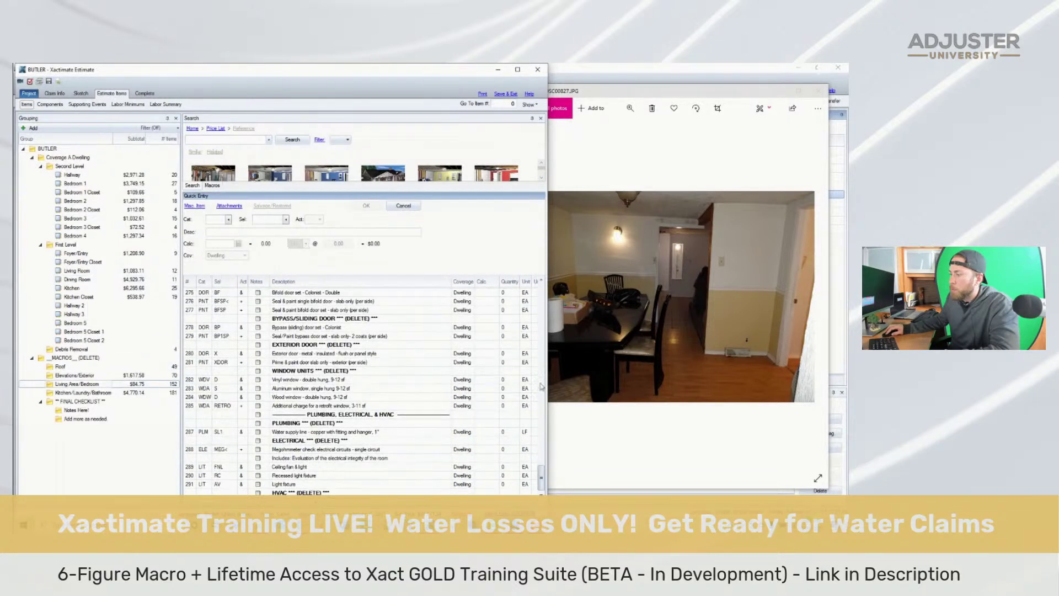
scroll(541, 363, "down", 2)
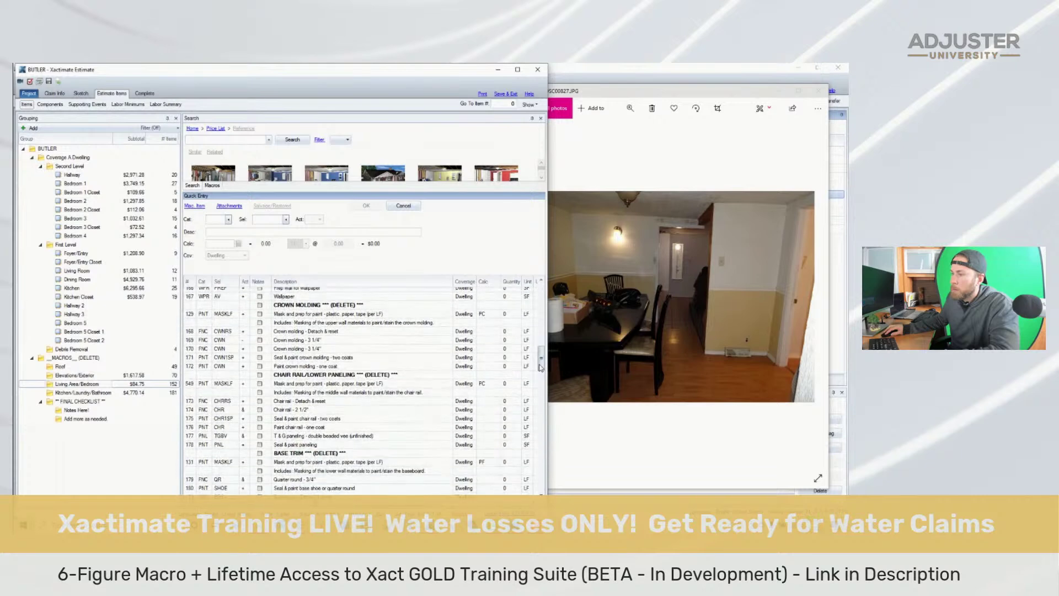
left_click(331, 360)
left_click(346, 431, "shift")
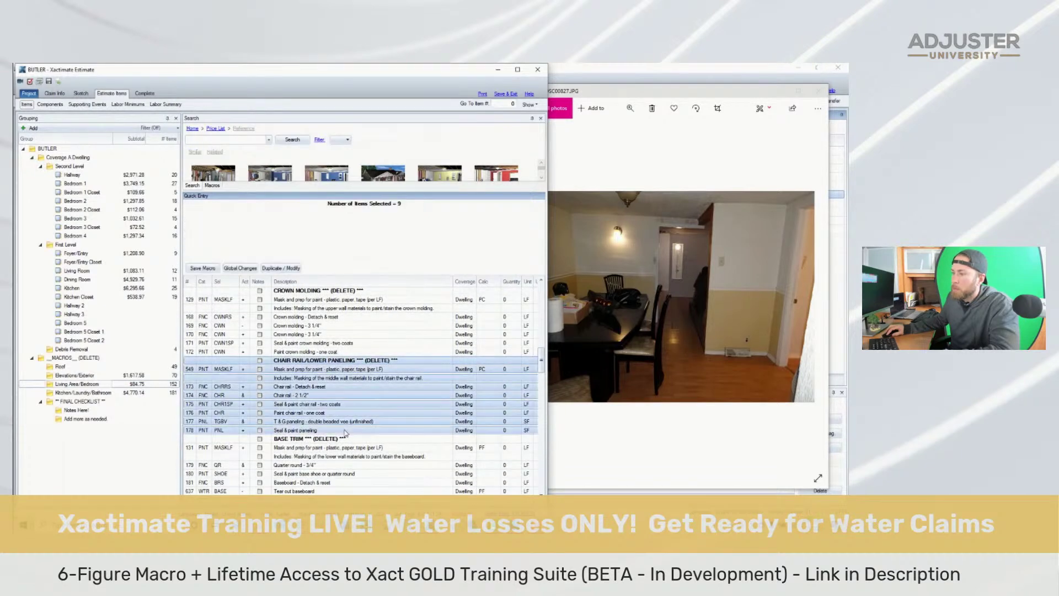
left_click(309, 368)
left_click(309, 386, "shift")
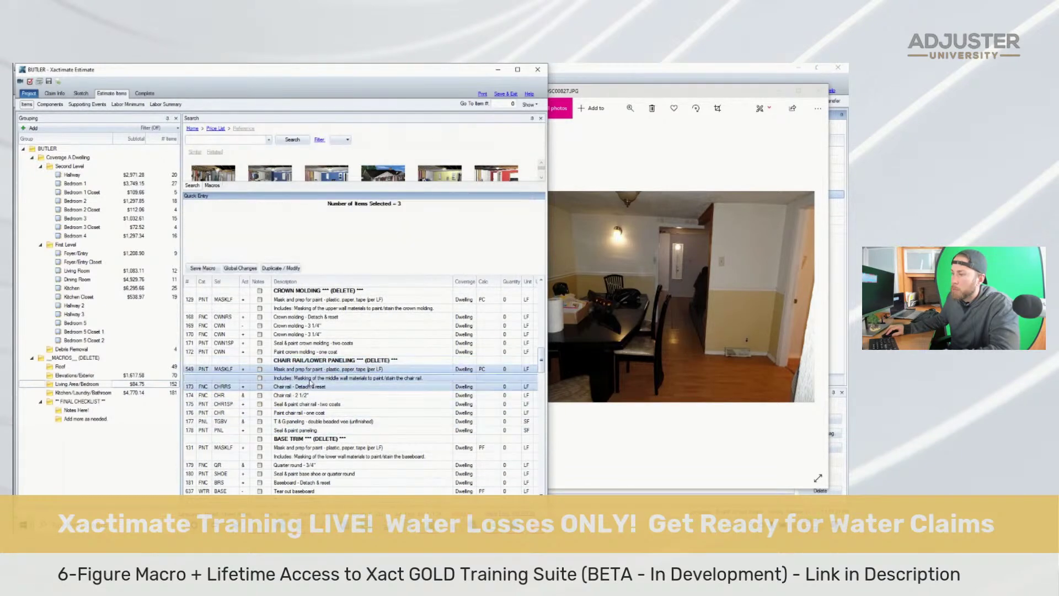
left_click(304, 412)
left_click(199, 368)
left_click(193, 378, "shift")
left_click(193, 369)
left_click(193, 377, "shift")
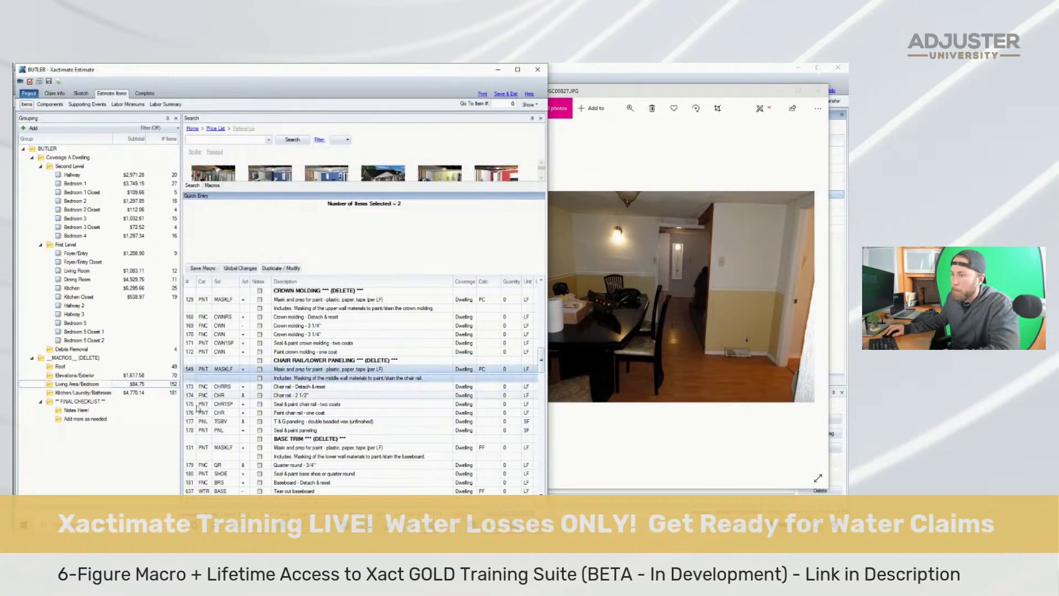
left_click(197, 412, "ctrl")
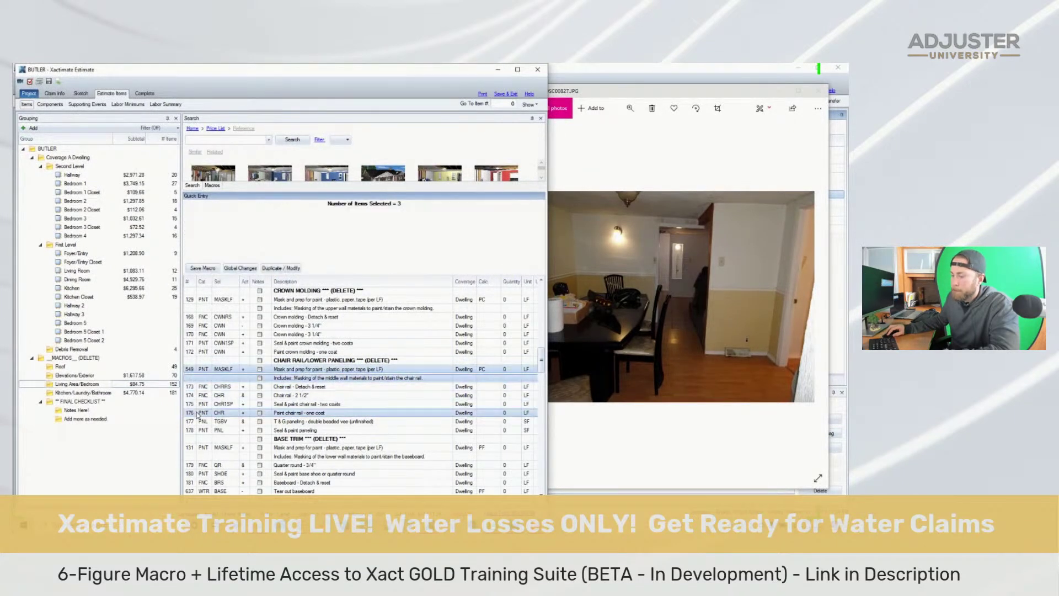
left_click(132, 280)
key("ctrl+v")
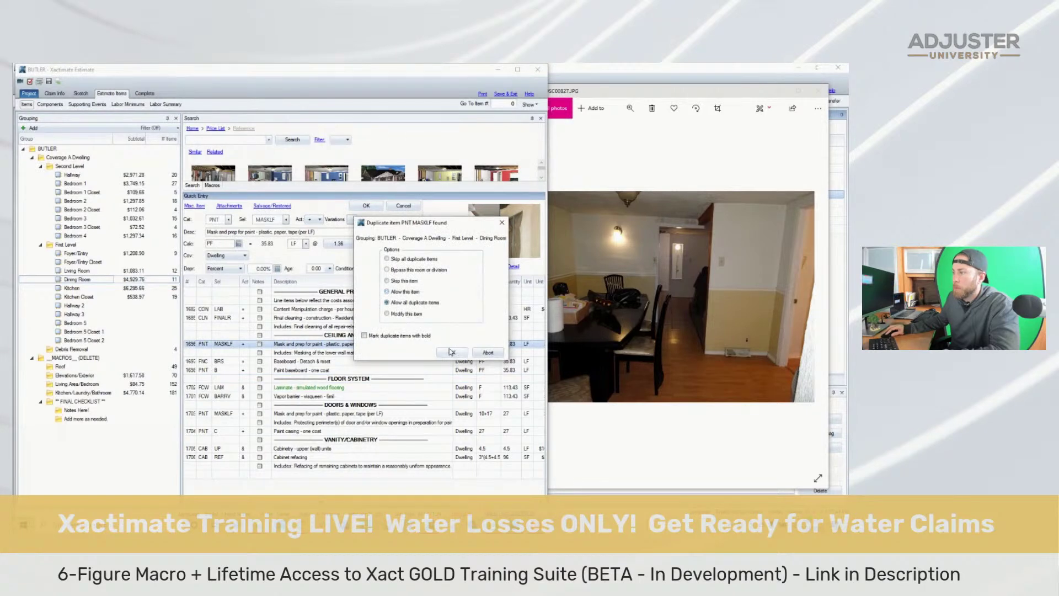
left_click(451, 352)
Set the calculation of the Dining Room's one-coat chair rail paint line to PC
left_click(485, 361)
left_click(485, 362)
type("pc")
key("Return")
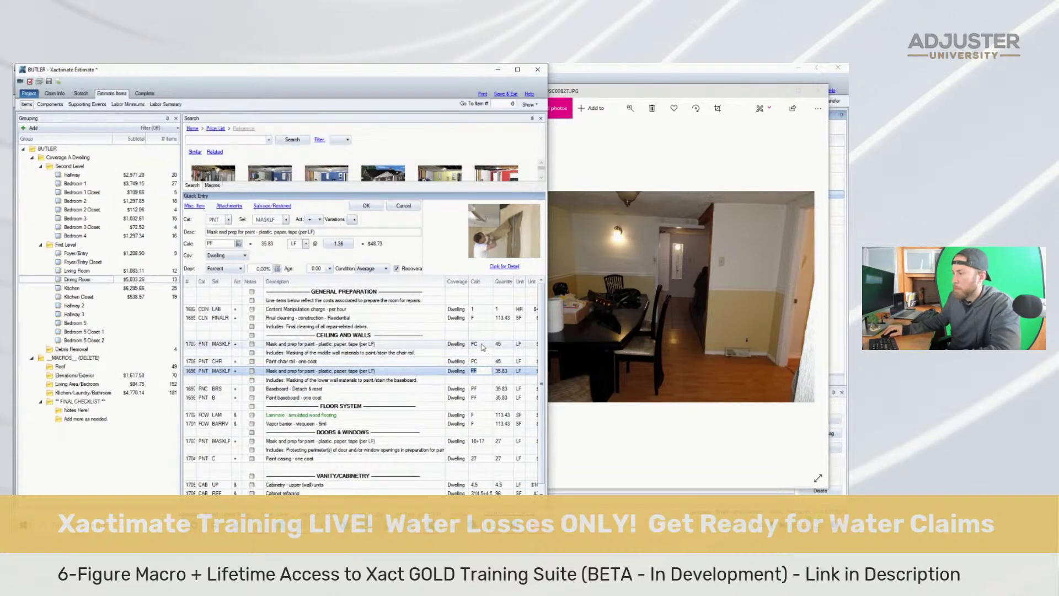
Set the Dining Room's chair rail masking and chair rail paint lines to the PF calculation, and save the estimate
left_click(482, 345)
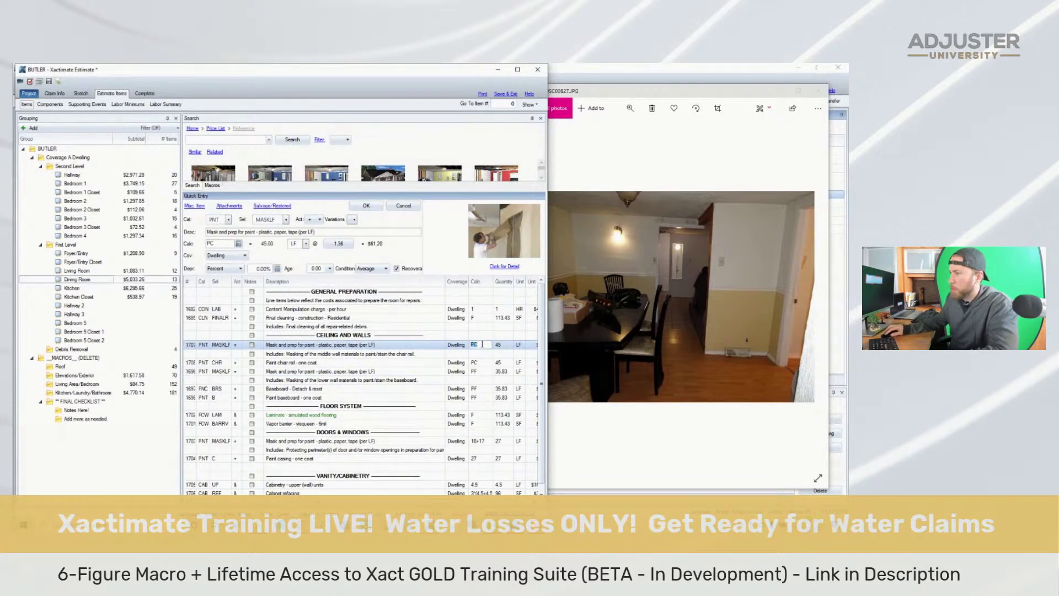
type("pf")
key("Return")
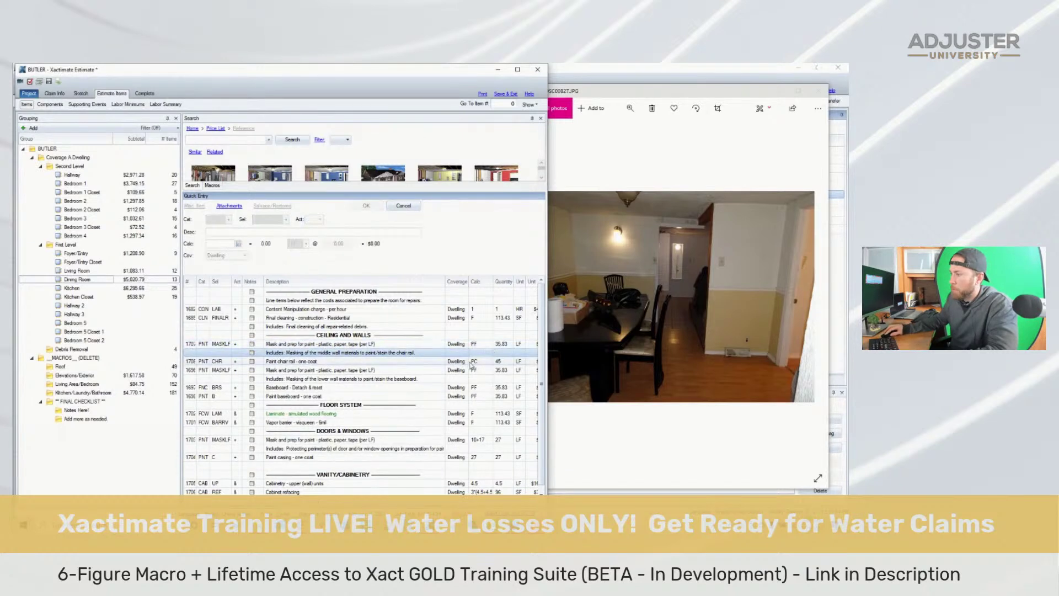
type("pf")
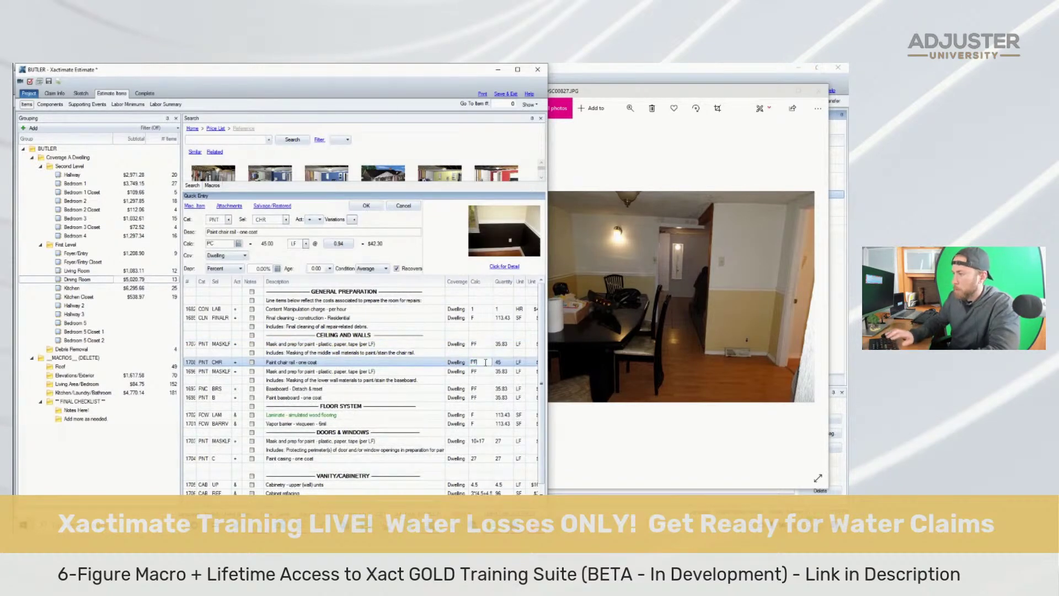
key("Return")
key("Return")
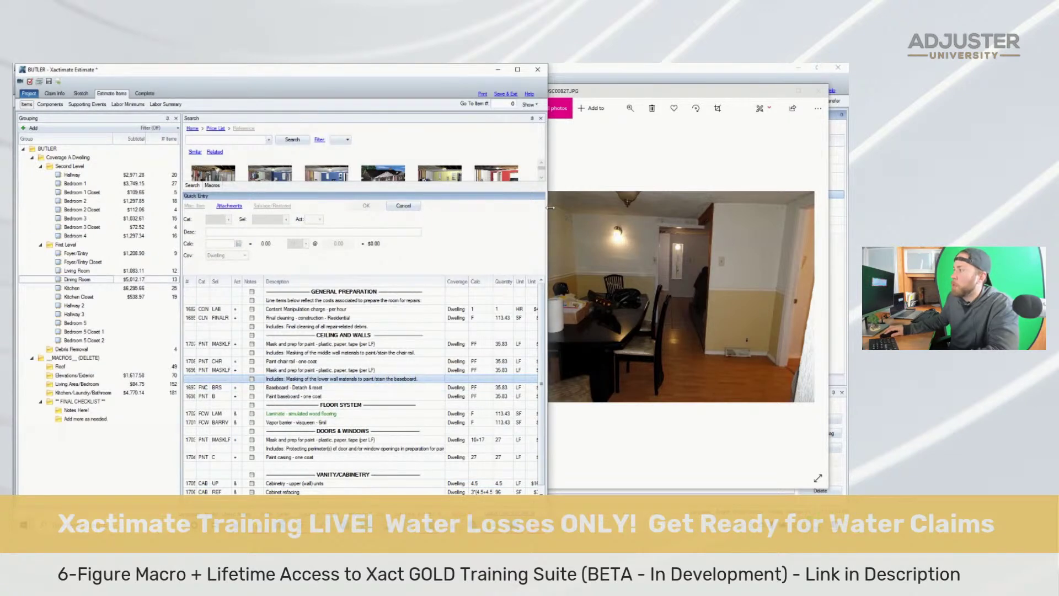
left_click(48, 81)
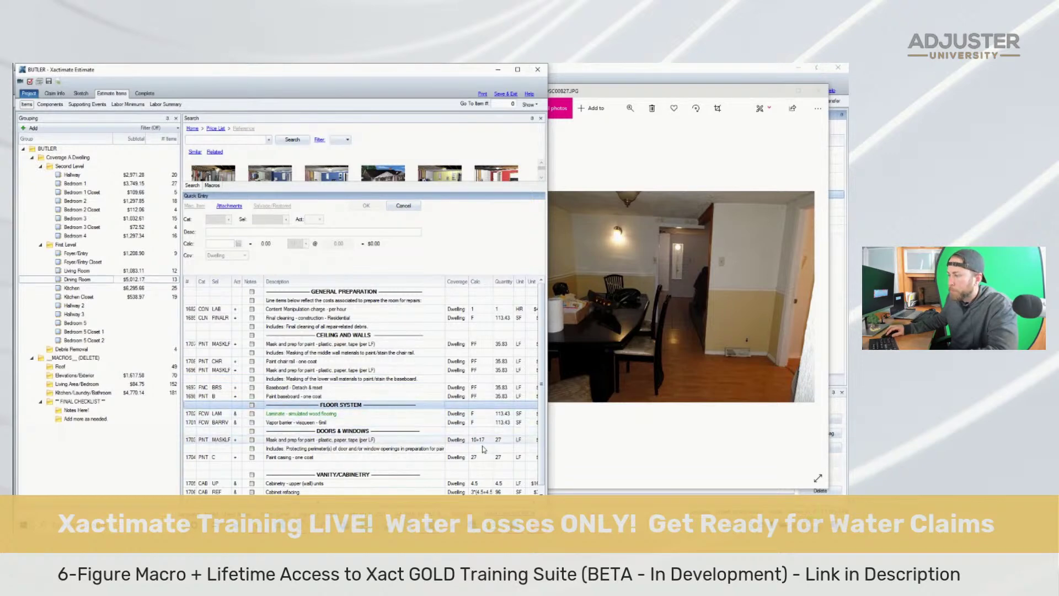
Delete the Dining Room's VANITY/CABINETRY section and copy all of the room's remaining line items into Hallway 2
left_click_drag(485, 474, 485, 495)
key("Delete")
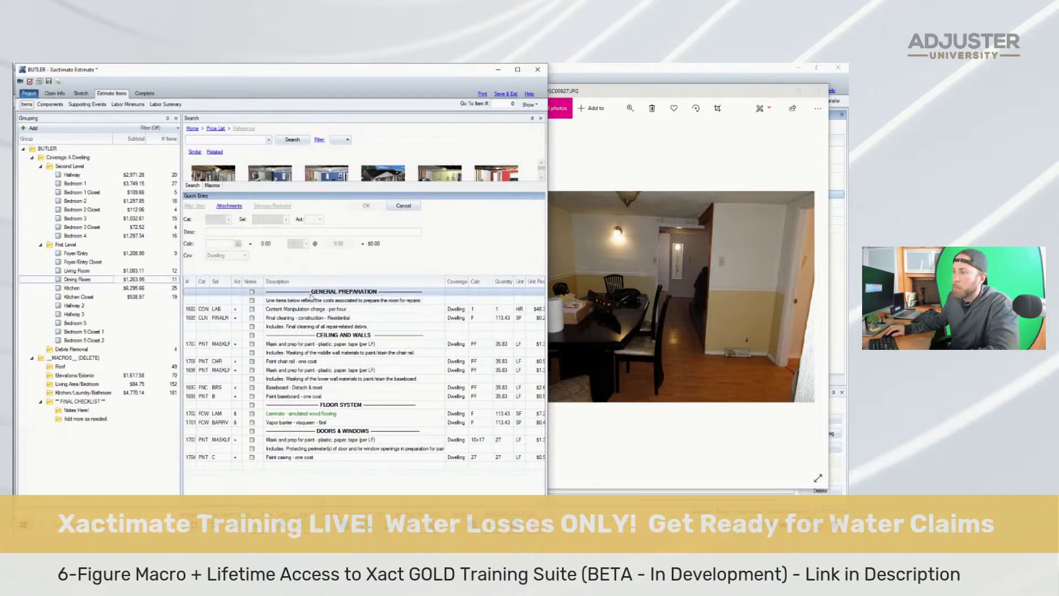
key("ctrl+a")
left_click(620, 288)
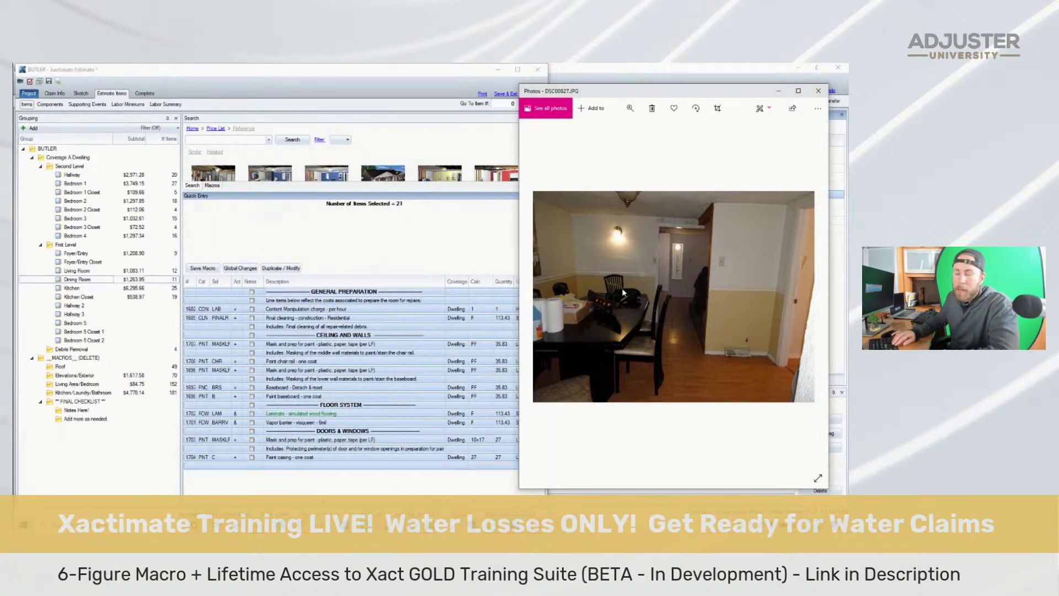
key("Right")
key("Right")
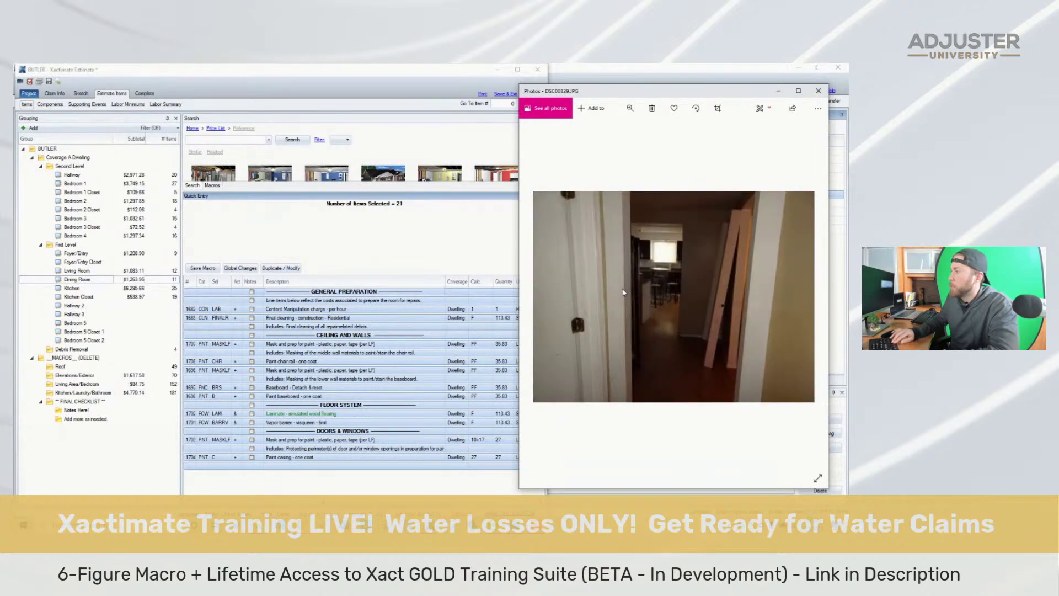
key("Right")
key("Left")
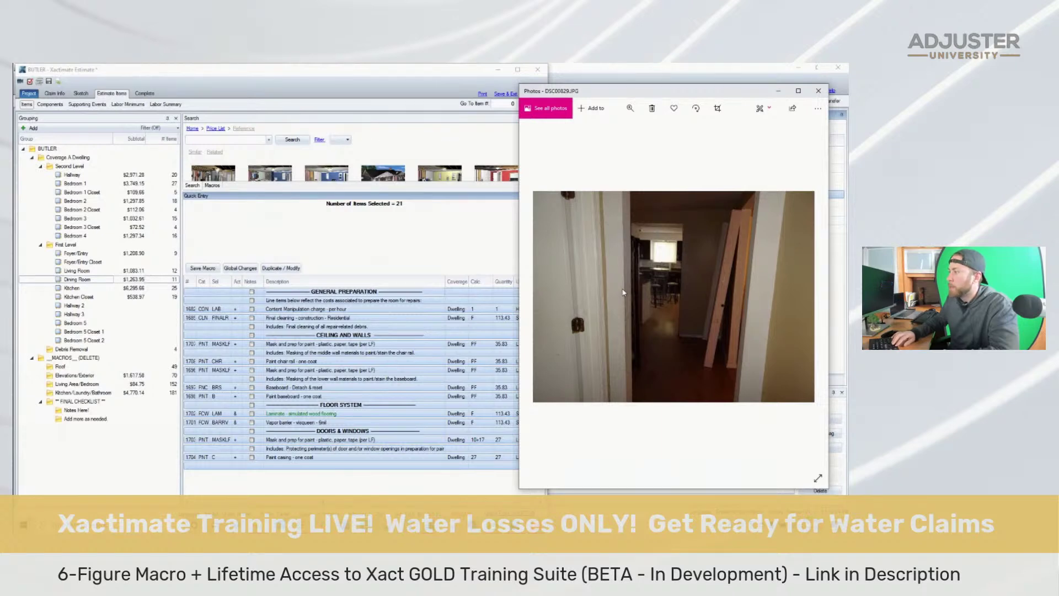
key("Right")
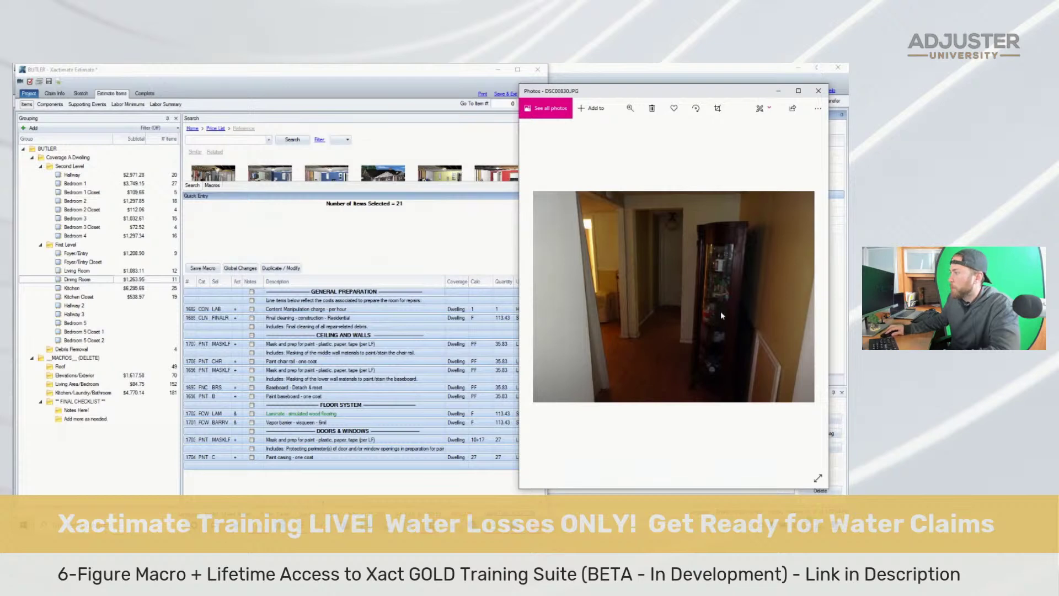
left_click(108, 307)
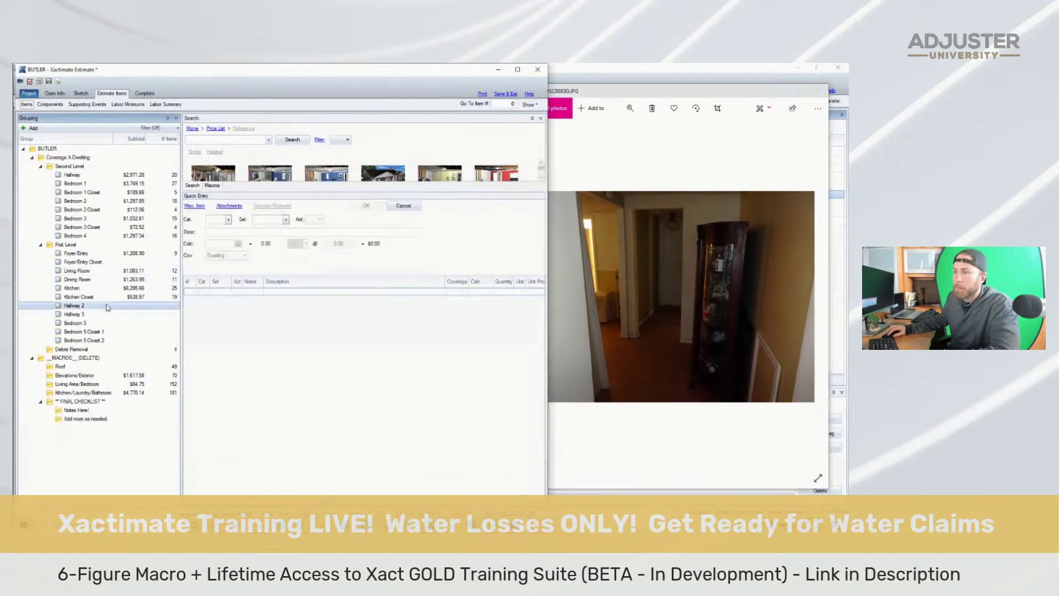
key("ctrl+v")
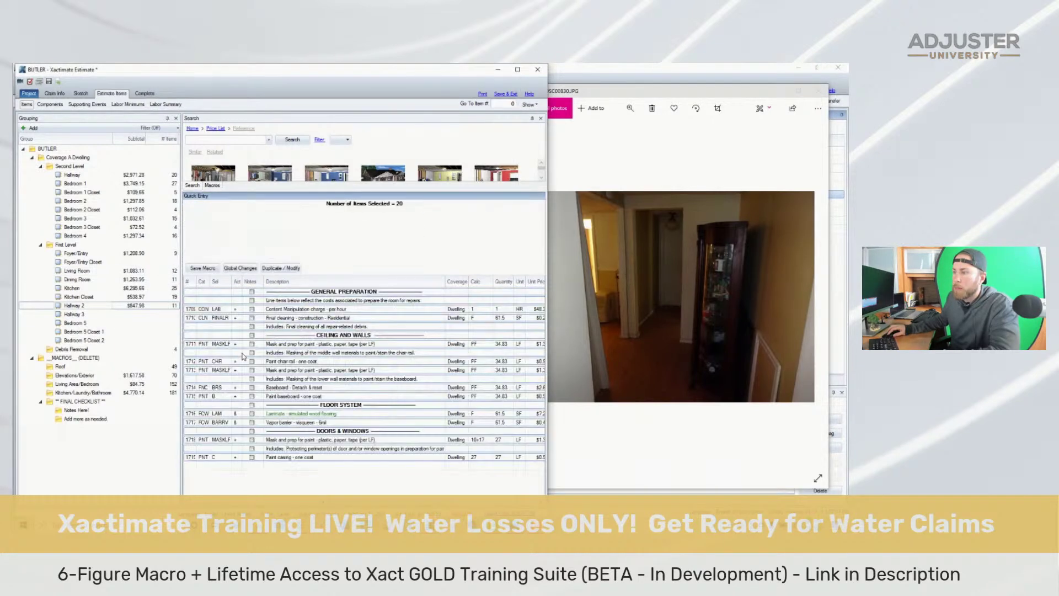
Set Hallway 2's content manipulation charge to .5 hour and delete its chair rail masking, note and paint lines
left_click(487, 308)
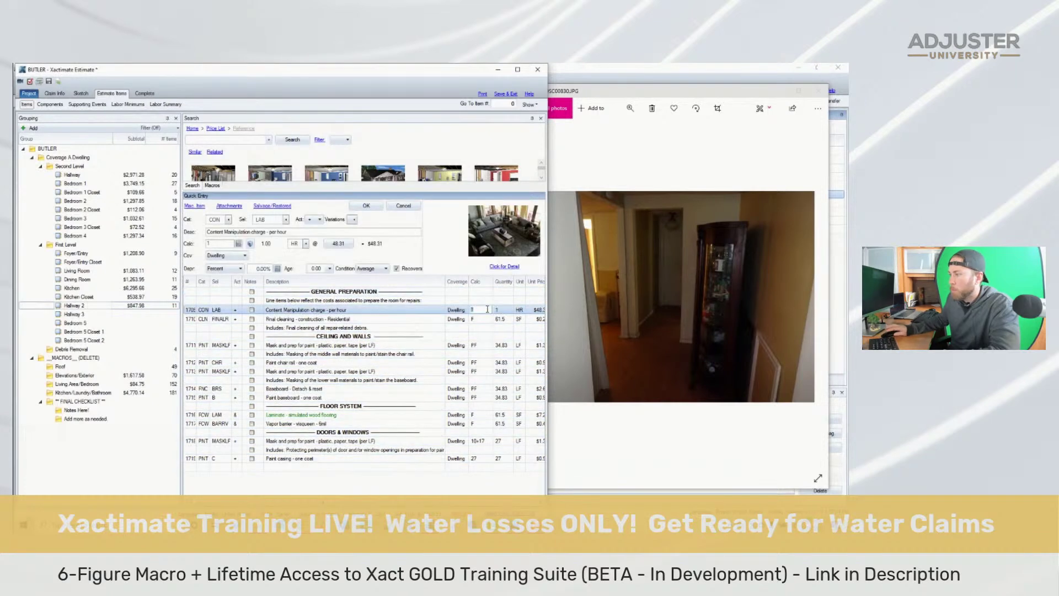
type(".5")
key("Return")
left_click(379, 336)
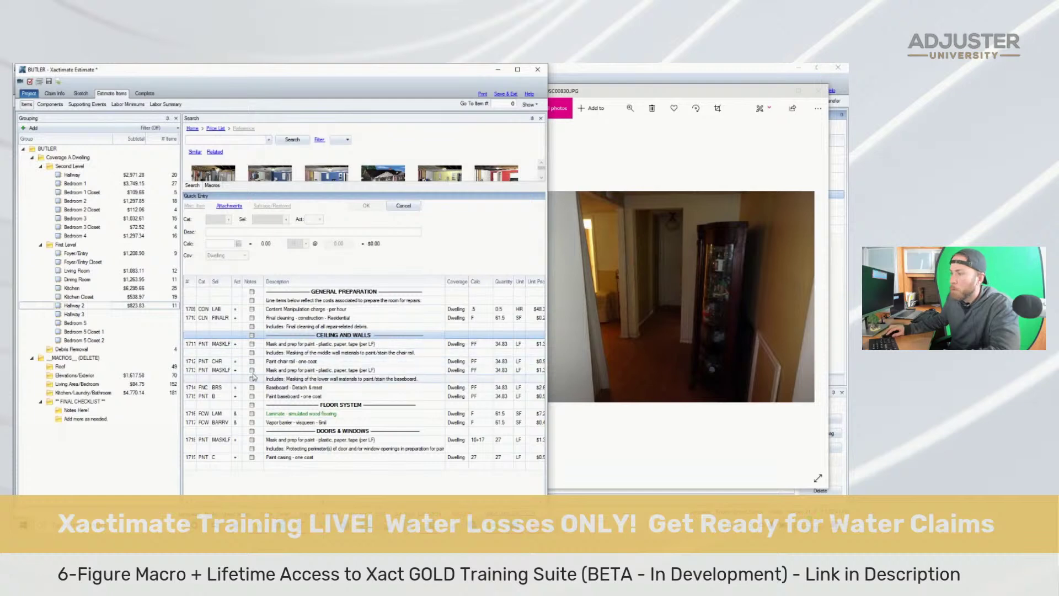
mouse_move(188, 344)
left_mouse_down()
mouse_move(194, 374)
mouse_move(185, 364)
left_mouse_up()
key("Delete")
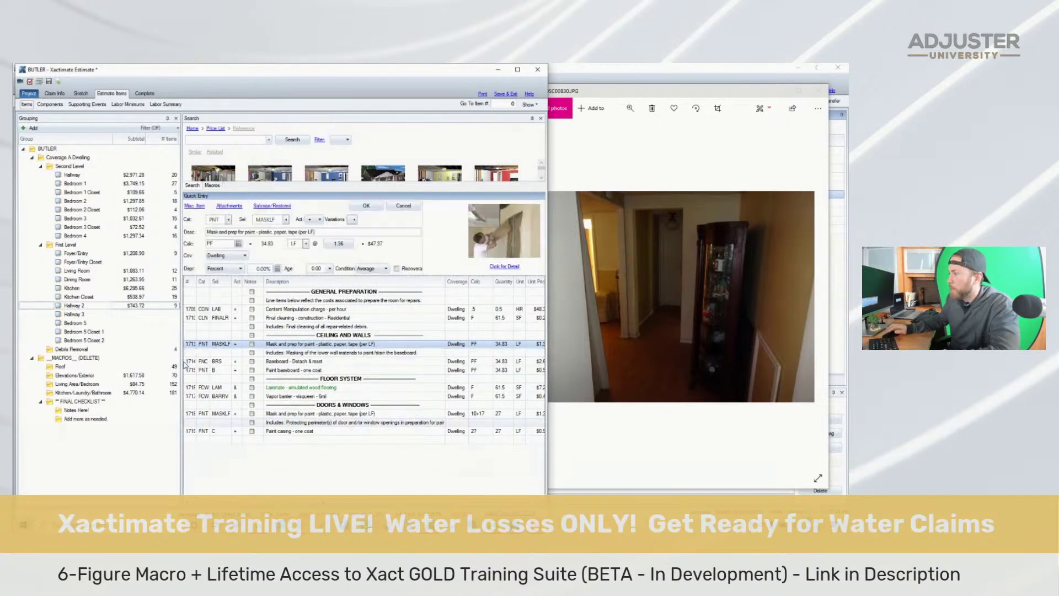
Set Hallway 2's door and window masking line to 17+17 and its paint casing line to 34
left_click(285, 380)
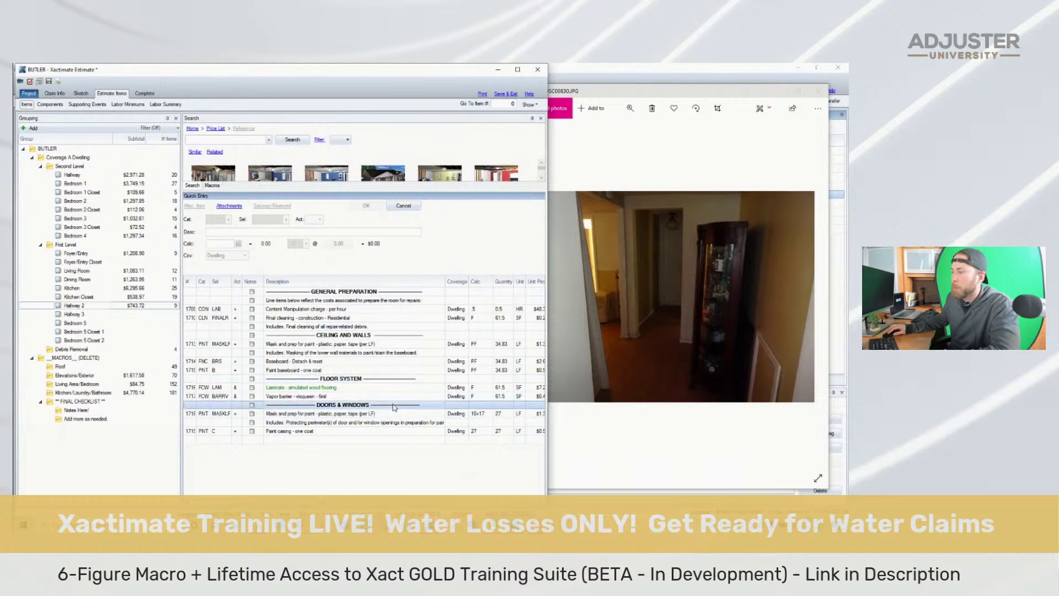
left_click(478, 414)
type("17+")
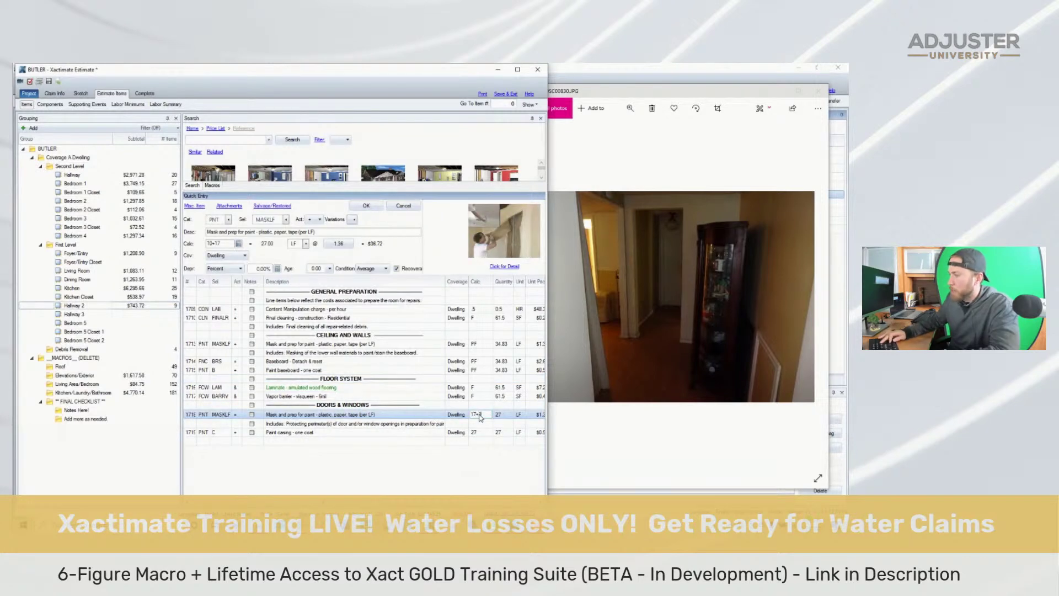
type("17")
key("Return")
left_click(484, 432)
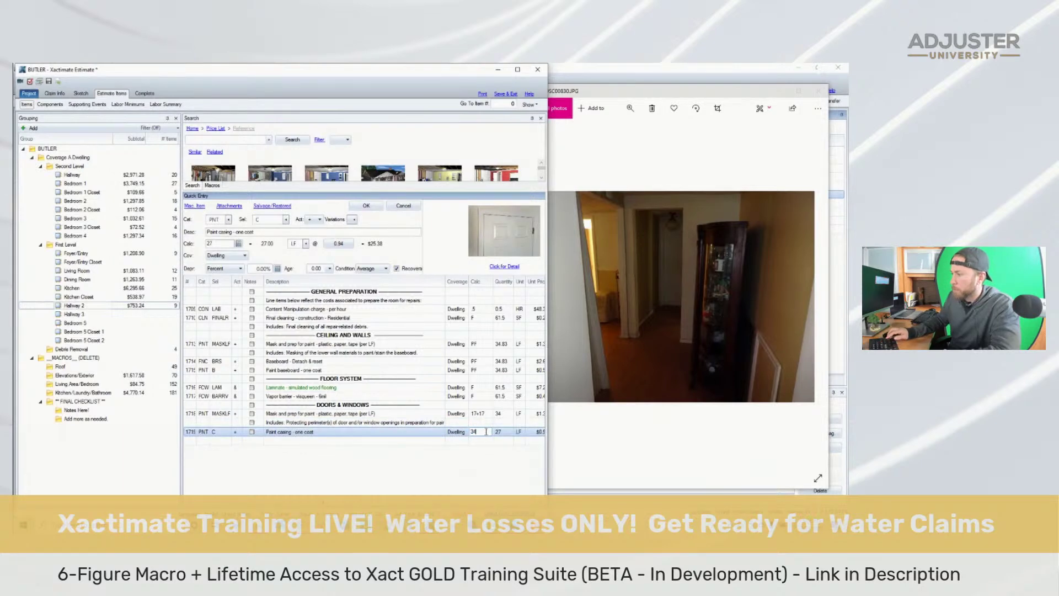
key("Return")
left_click(661, 315)
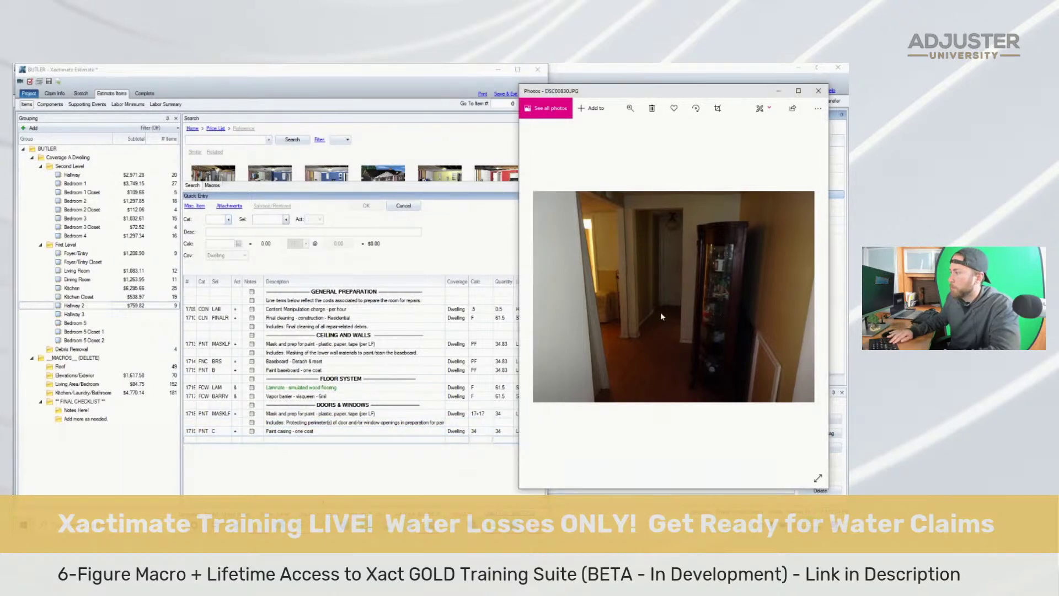
Examine the inspection photos of the next hallway, including its doors, light fixture, ceiling and textured walls
key("Right")
key("Right")
key("Right")
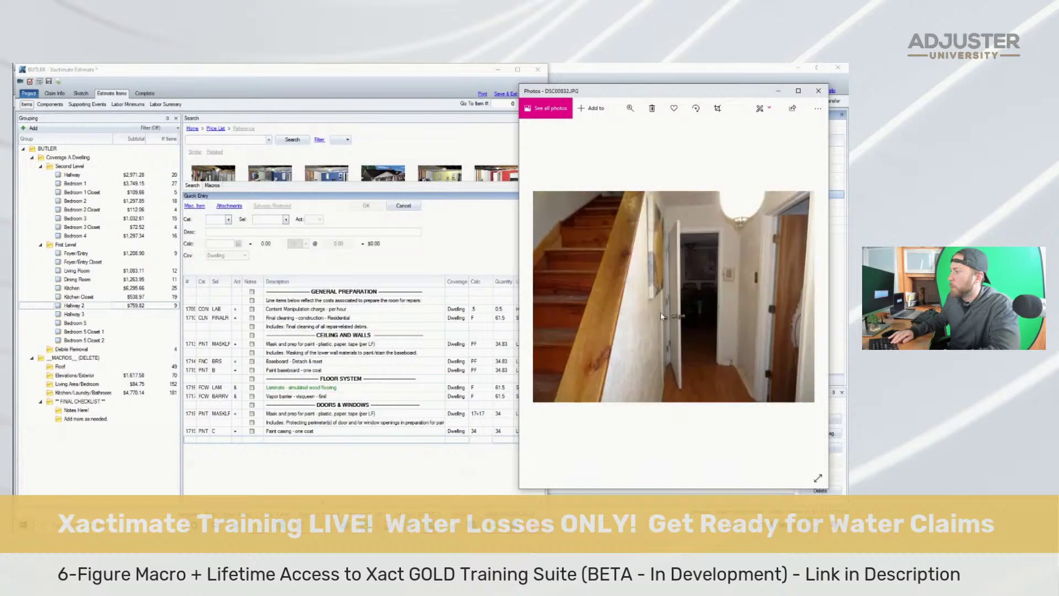
key("Right")
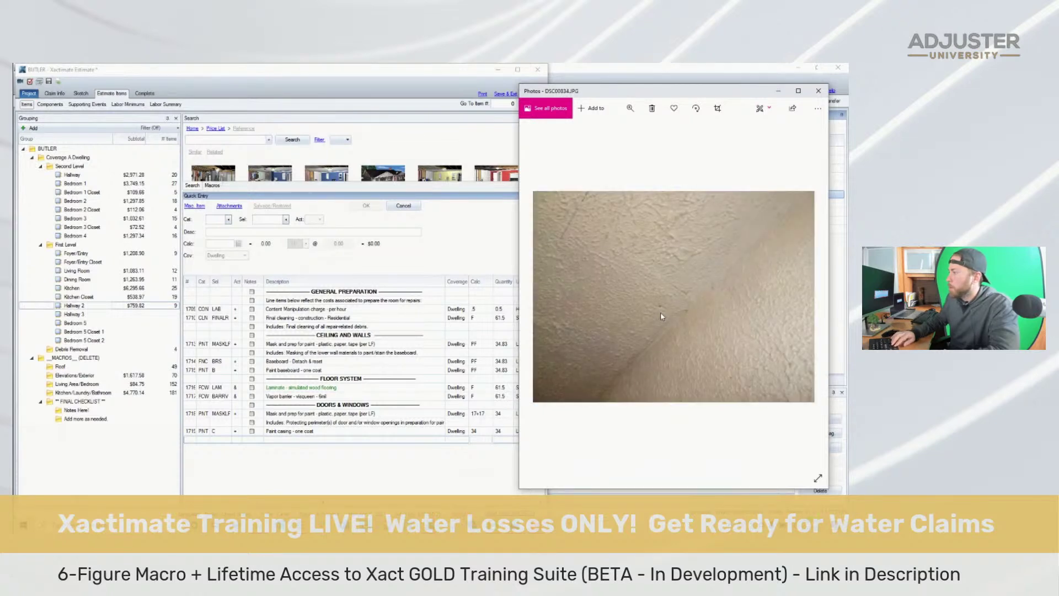
key("Right")
key("Left")
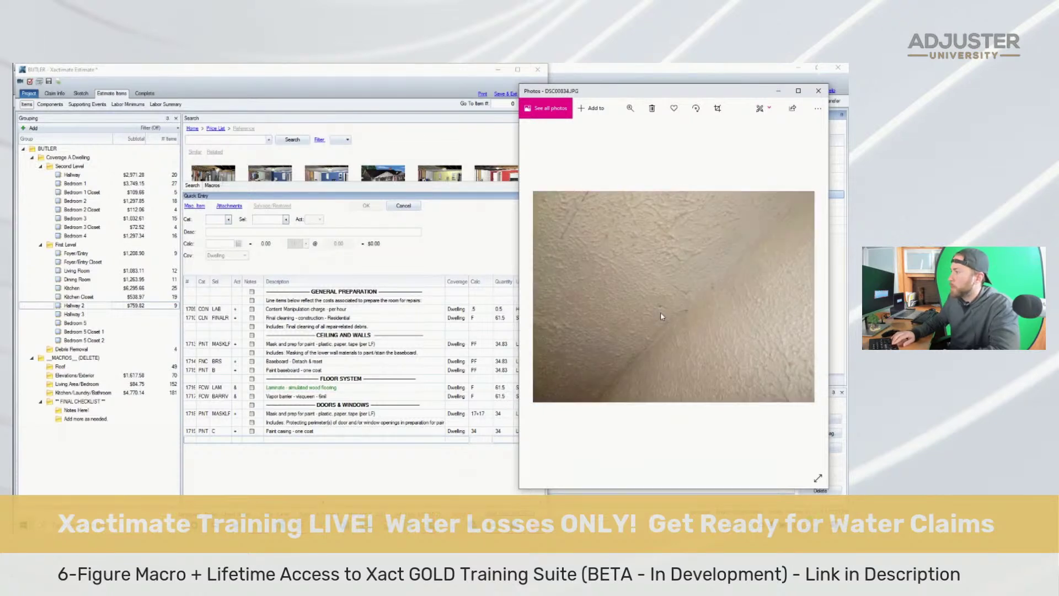
key("Right")
key("Left")
key("Left")
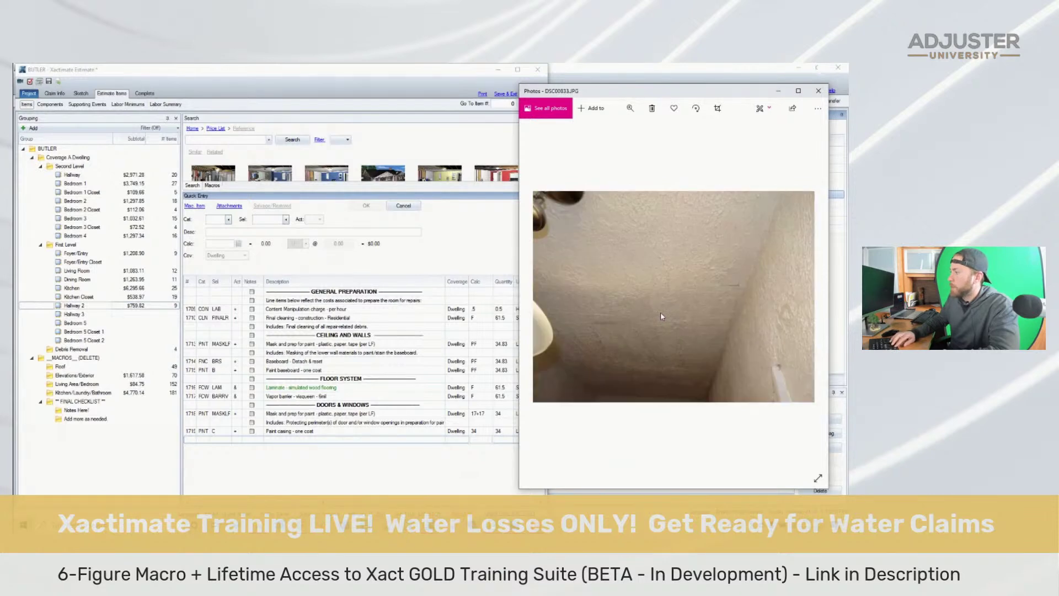
key("Left")
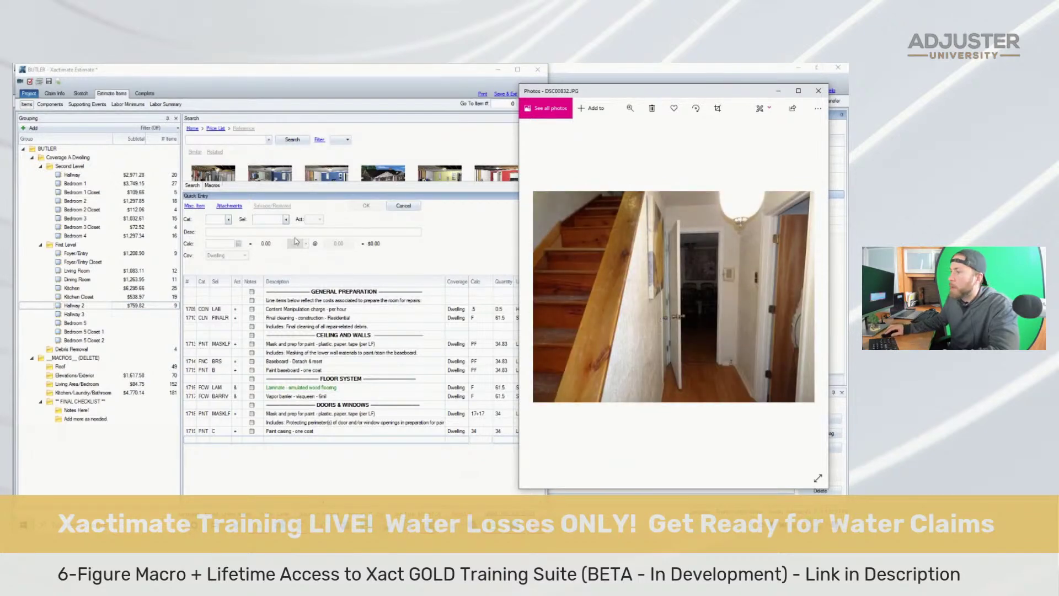
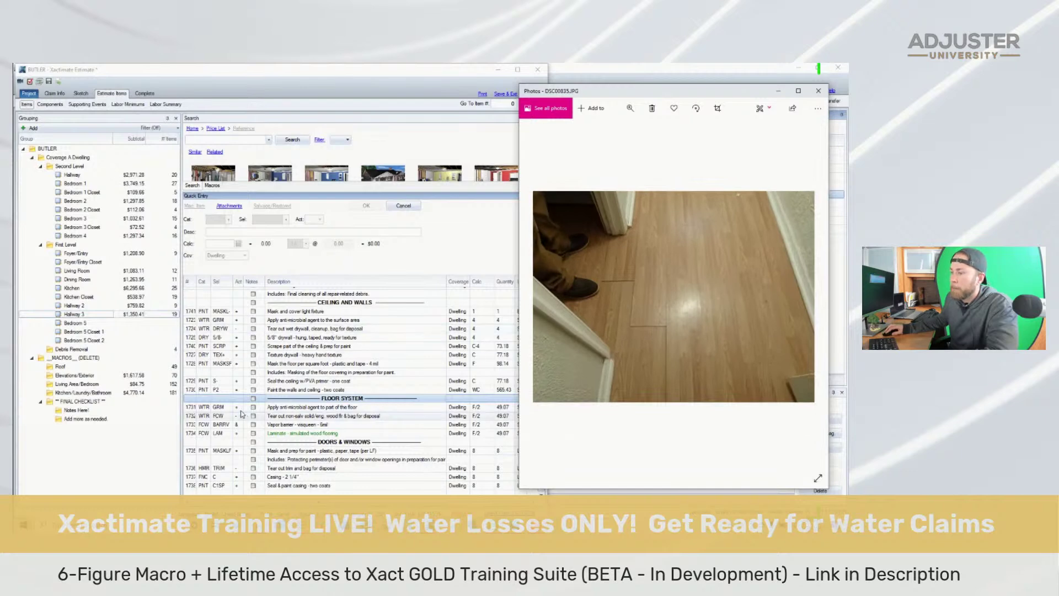
Copy the baseboard masking line with its note, quarter round, shoe paint and one-coat baseboard paint from Living Area/Bedroom into Hallway 3 above FLOOR SYSTEM
left_click(83, 384)
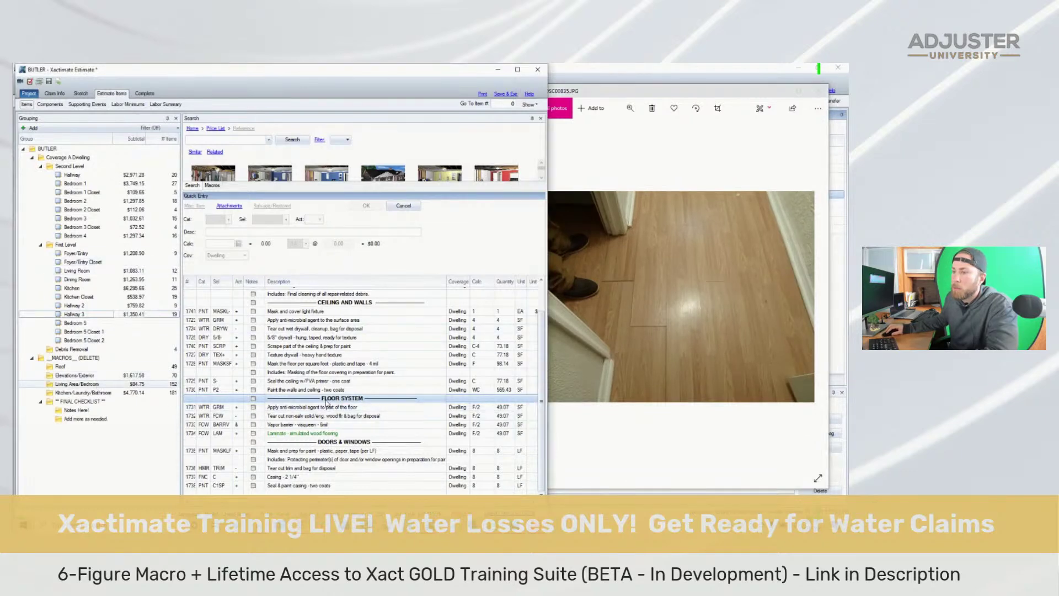
scroll(543, 464, "down", 10)
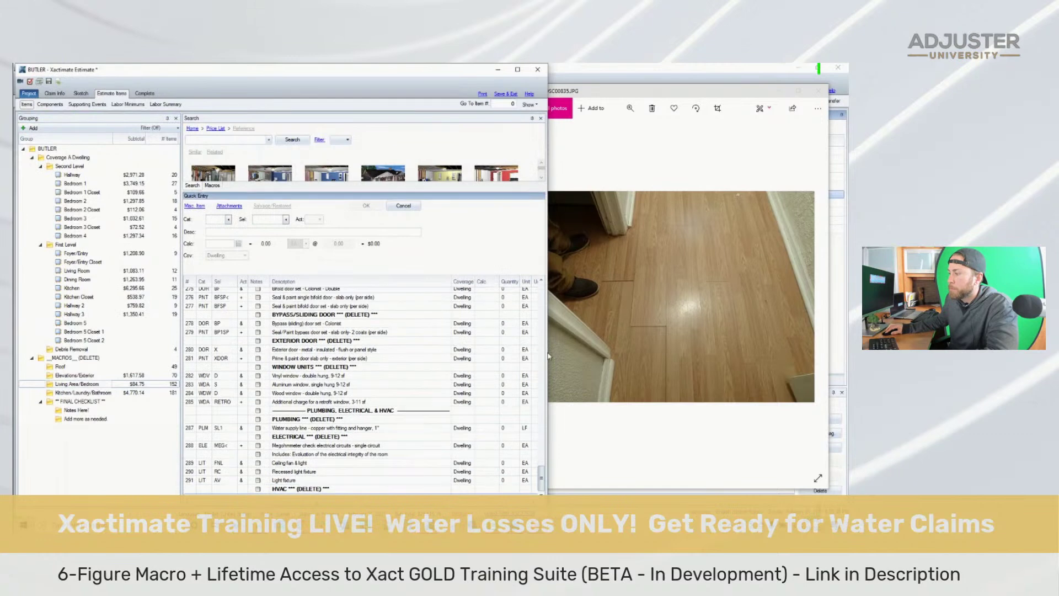
scroll(543, 362, "down", 3)
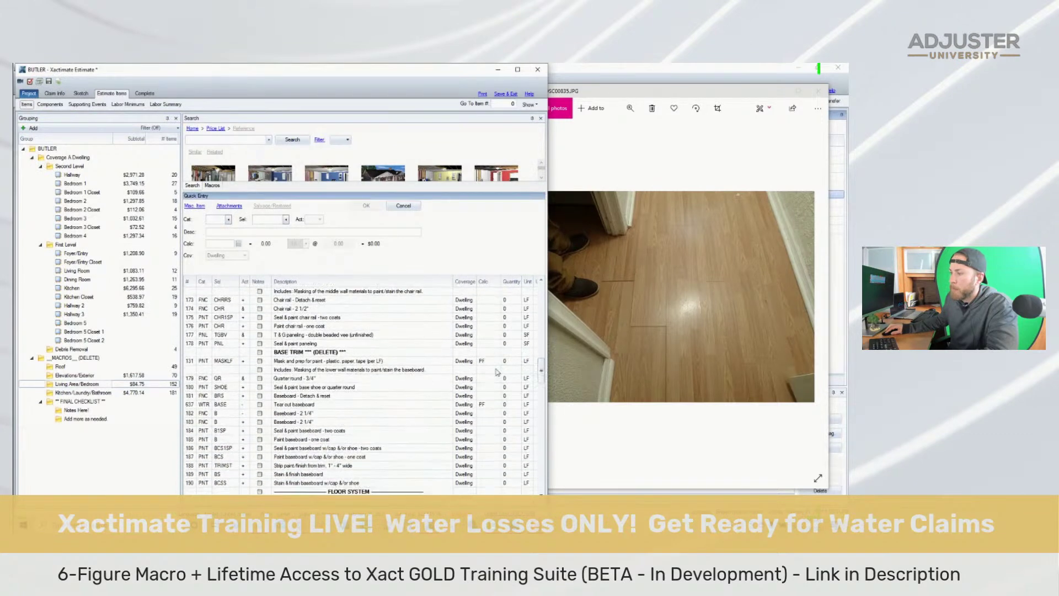
left_click(186, 362)
left_click(193, 371, "shift")
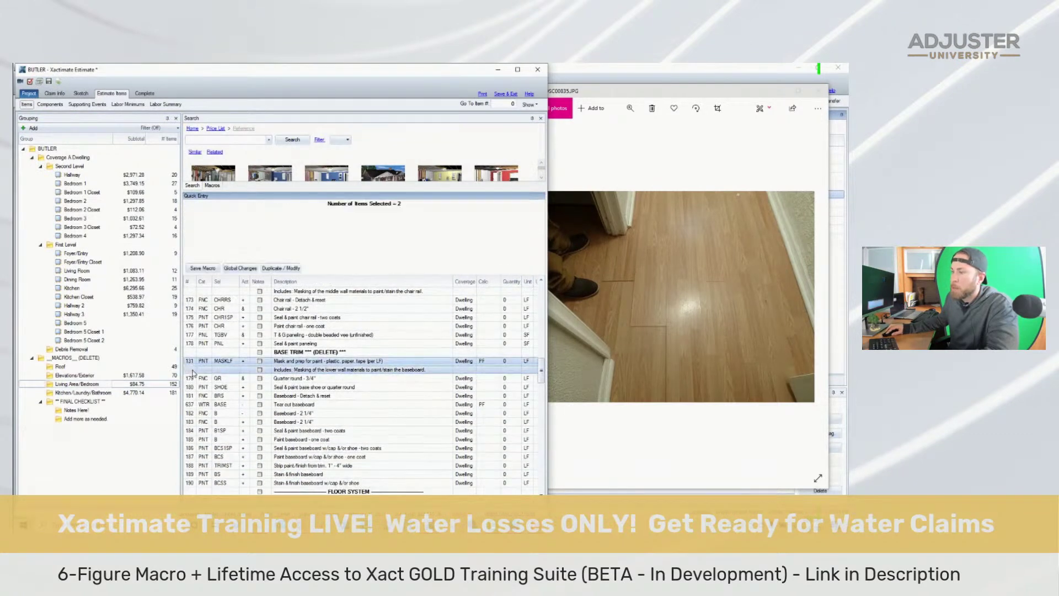
left_click(198, 377, "shift")
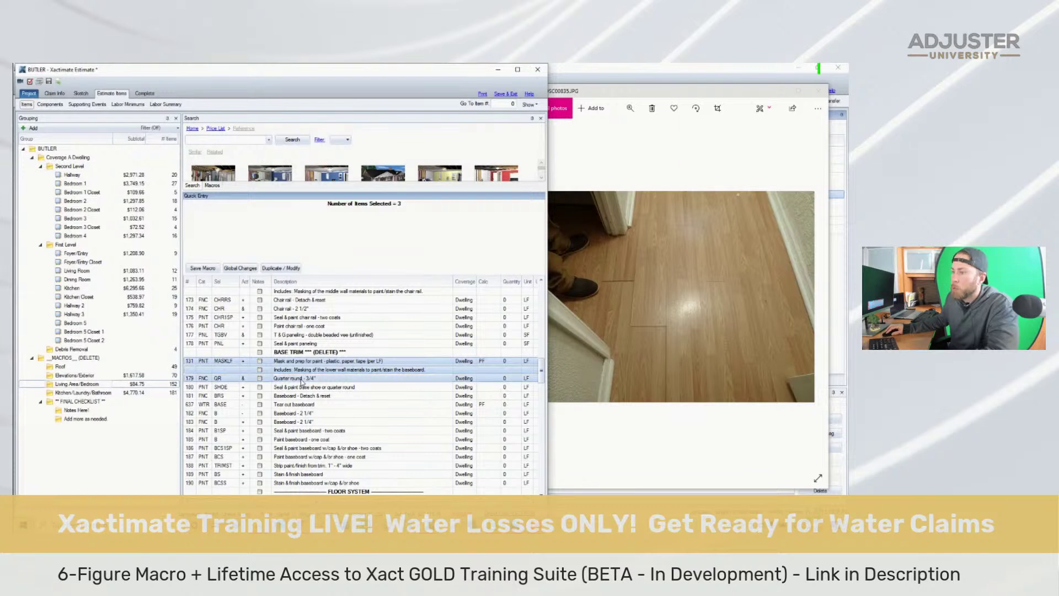
left_click(305, 388, "shift")
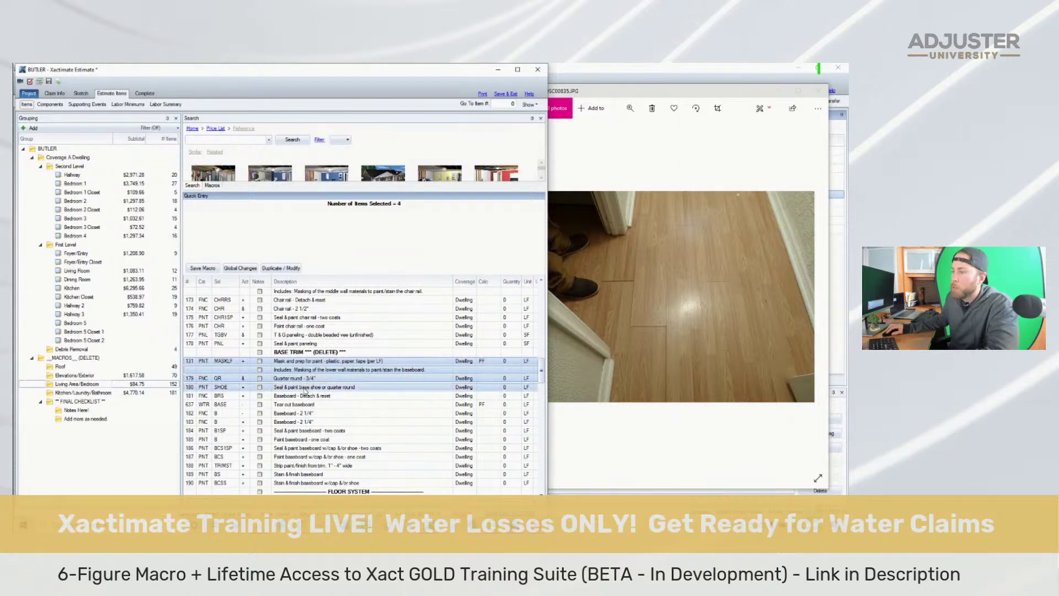
left_click(307, 439, "ctrl")
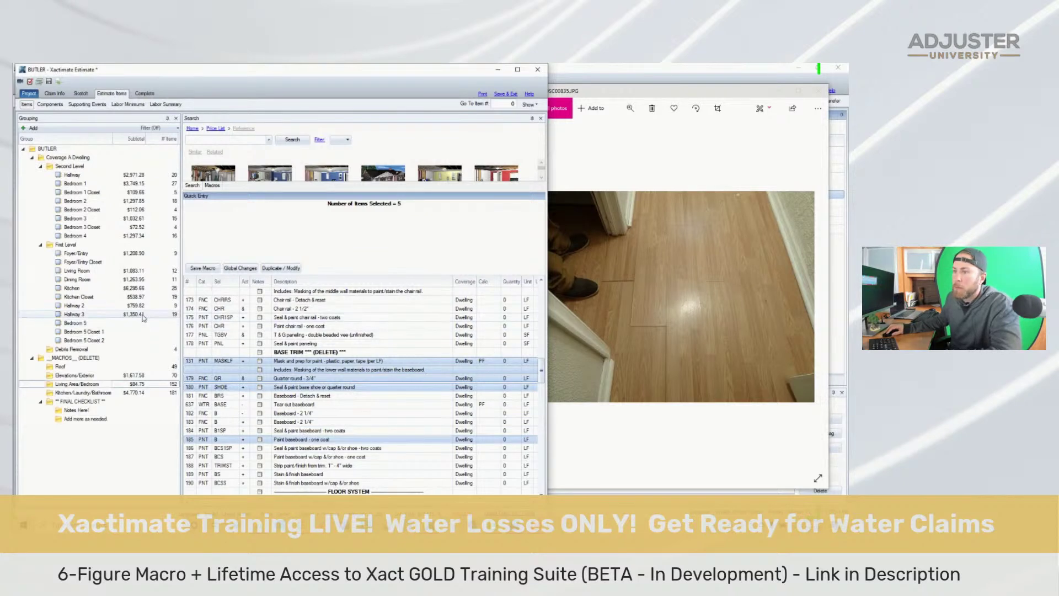
left_click(142, 317)
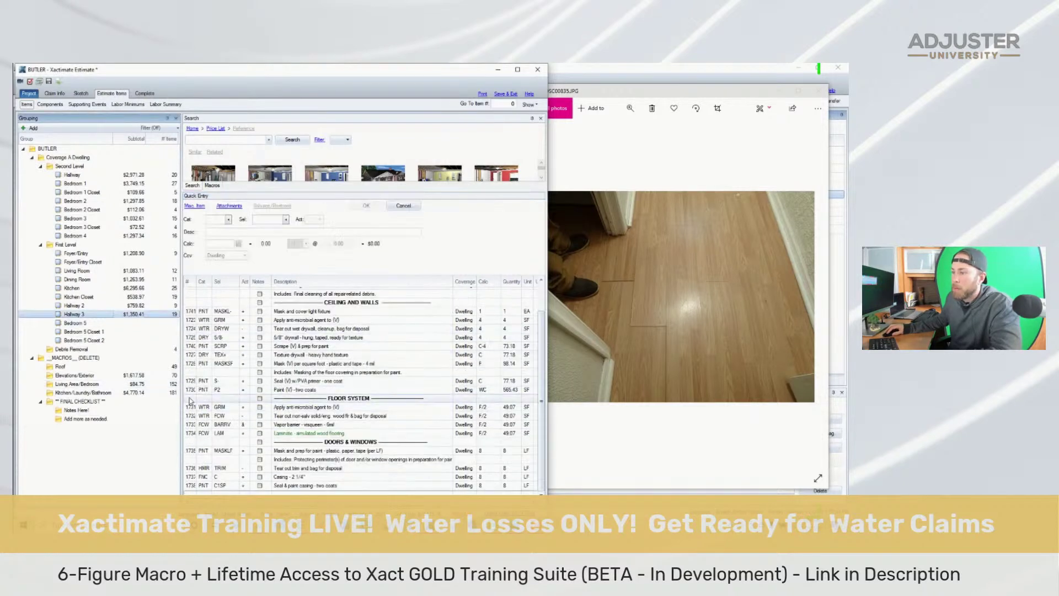
left_click(191, 400)
key("ctrl+v")
left_click(448, 353)
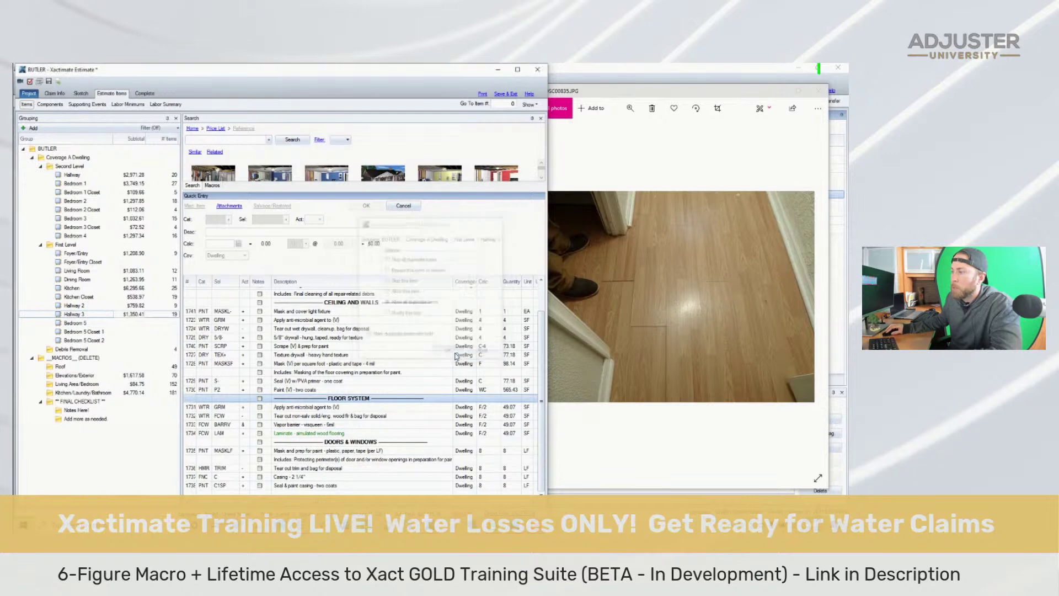
Set Hallway 3's quarter round, base shoe paint and baseboard paint lines to the PF calculation
left_click(470, 436)
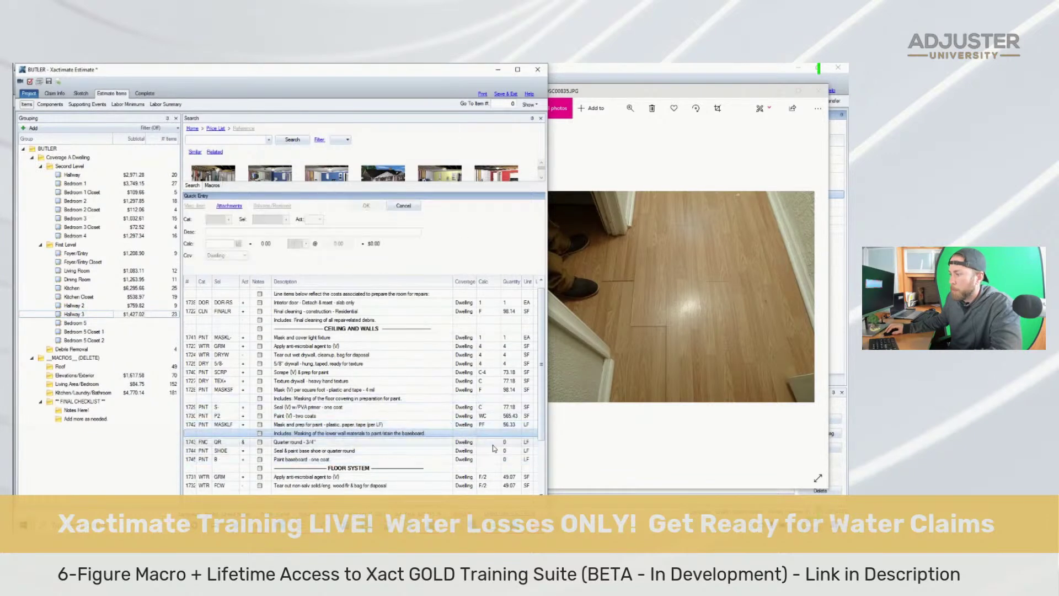
left_click(492, 444)
type("pf")
key("Return")
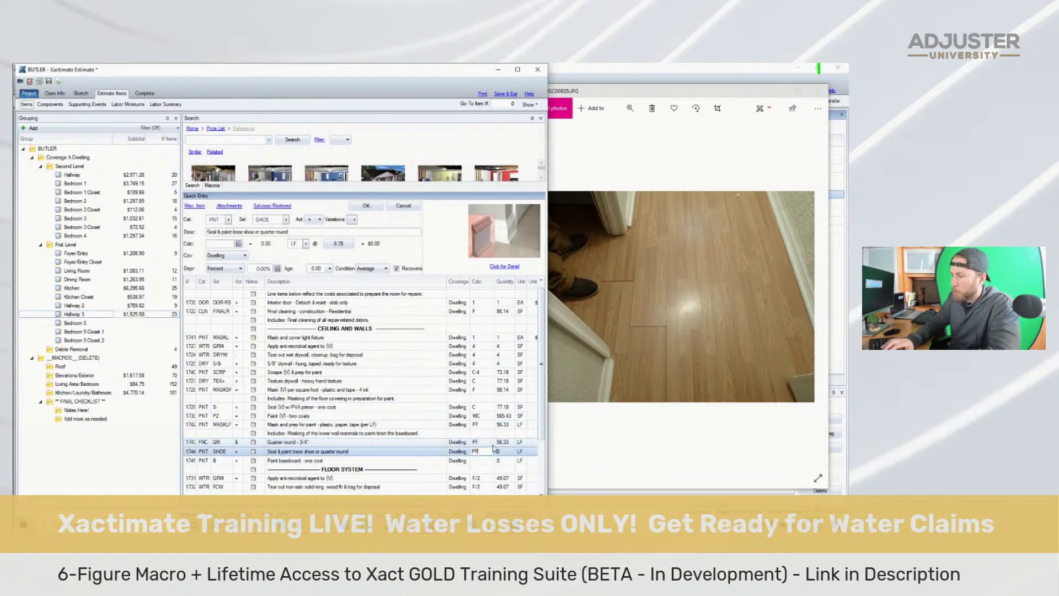
key("Return")
type("pf")
key("Return")
Set Hallway 3's non-salvageable wood floor tear-out line to the full floor area, F
scroll(354, 423, "down", 3)
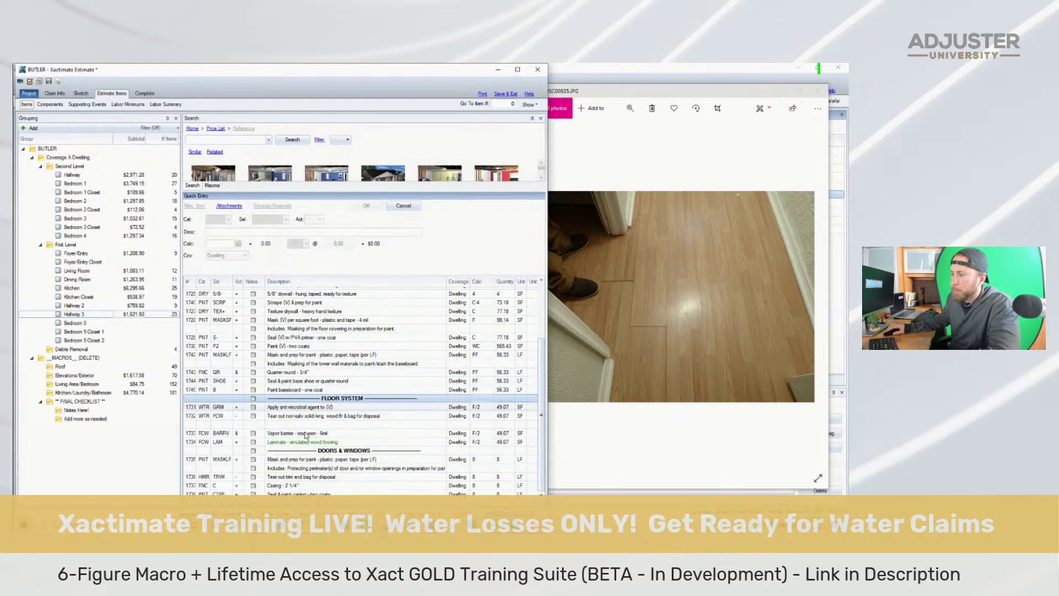
left_click(479, 408)
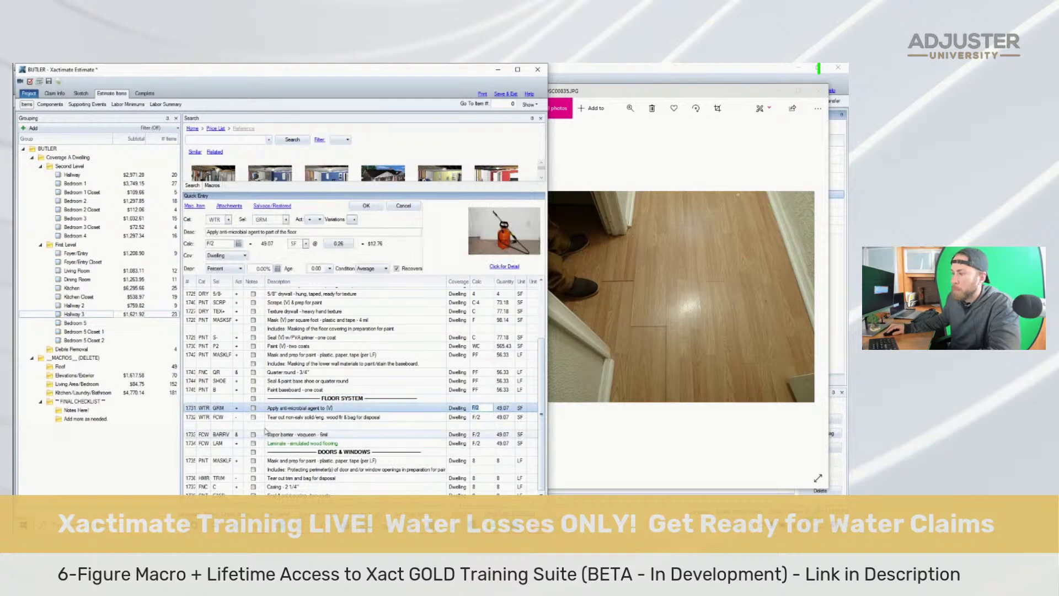
left_click(193, 418)
left_click(475, 416)
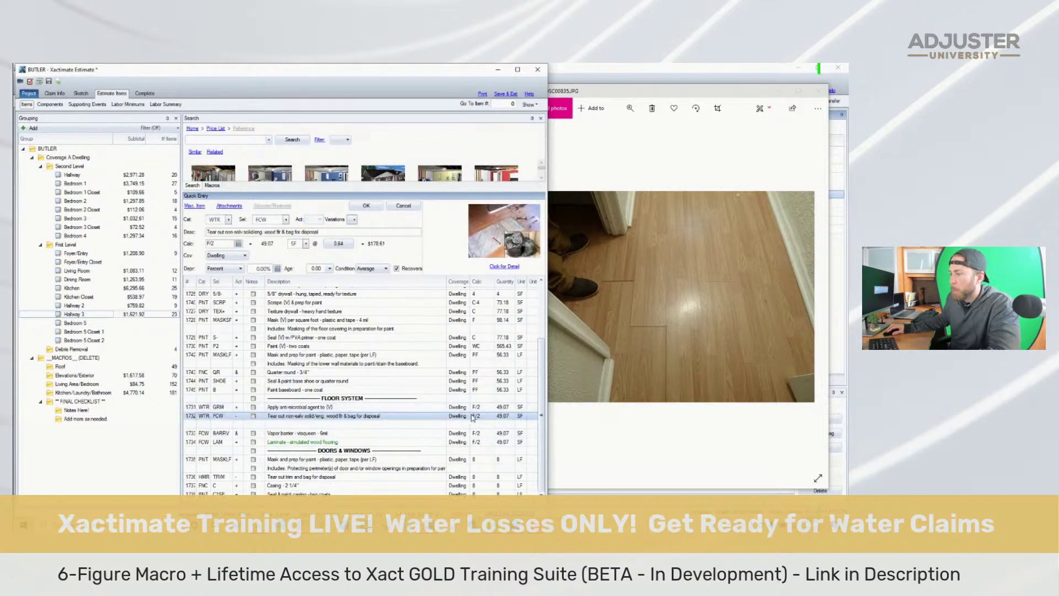
key("BackSpace")
key("BackSpace")
key("Return")
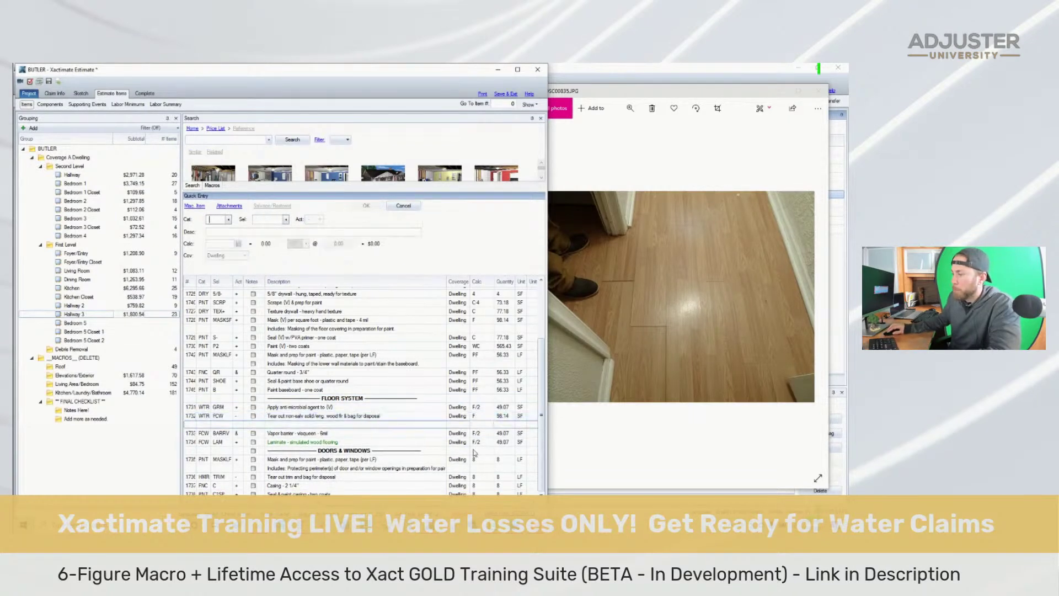
Set Hallway 3's vapor barrier and laminate flooring lines to the F calculation
left_click(475, 433)
key("BackSpace")
key("BackSpace")
key("Return")
key("BackSpace")
key("BackSpace")
key("Return")
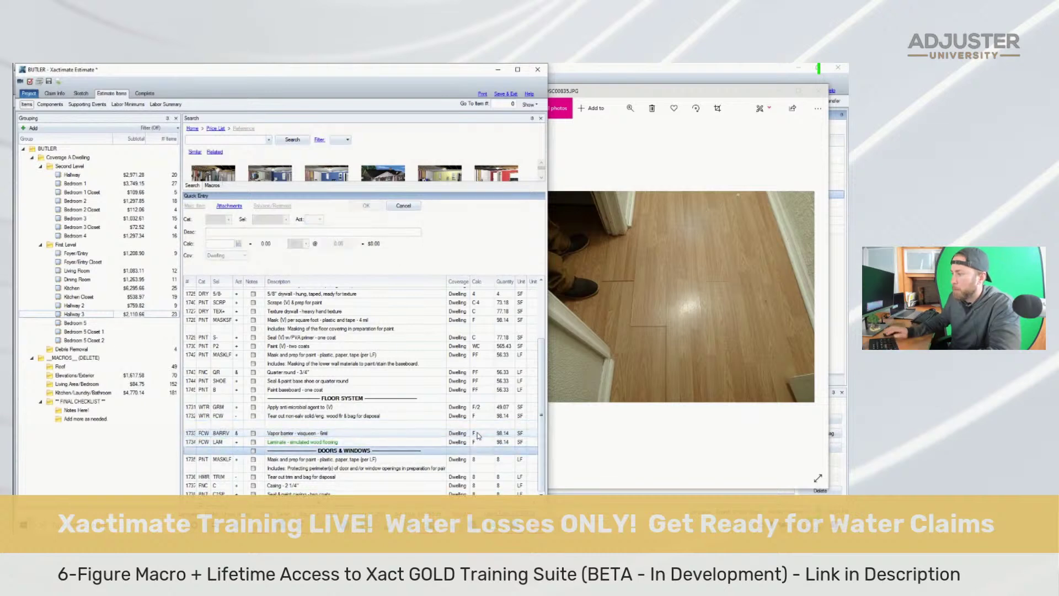
Check the hallway door photo and set Hallway 3's door and window masking line to 17+17
left_click(664, 344)
key("Left")
key("Left")
key("Left")
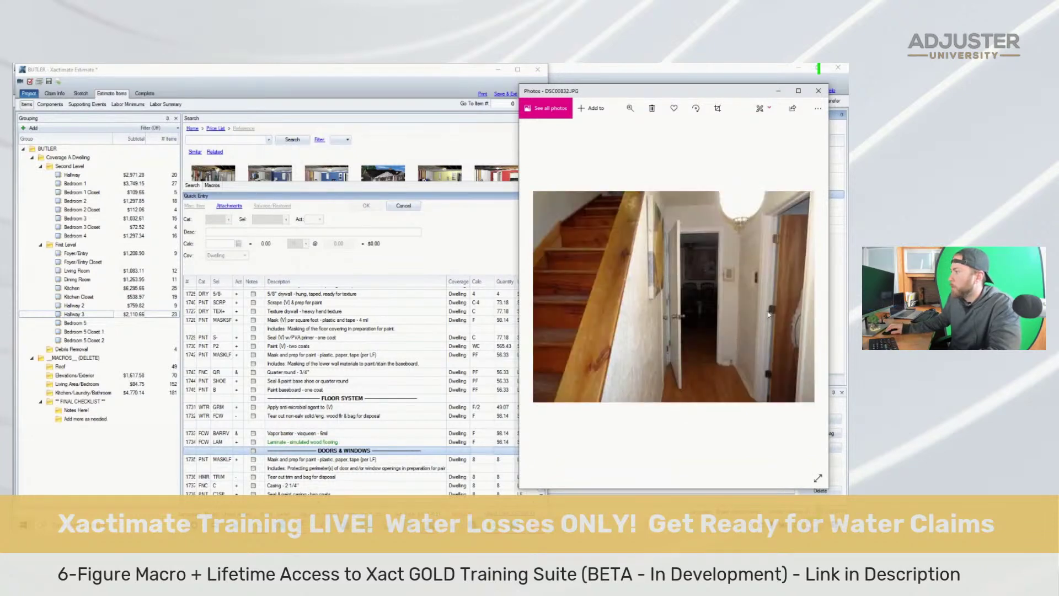
left_click(395, 452)
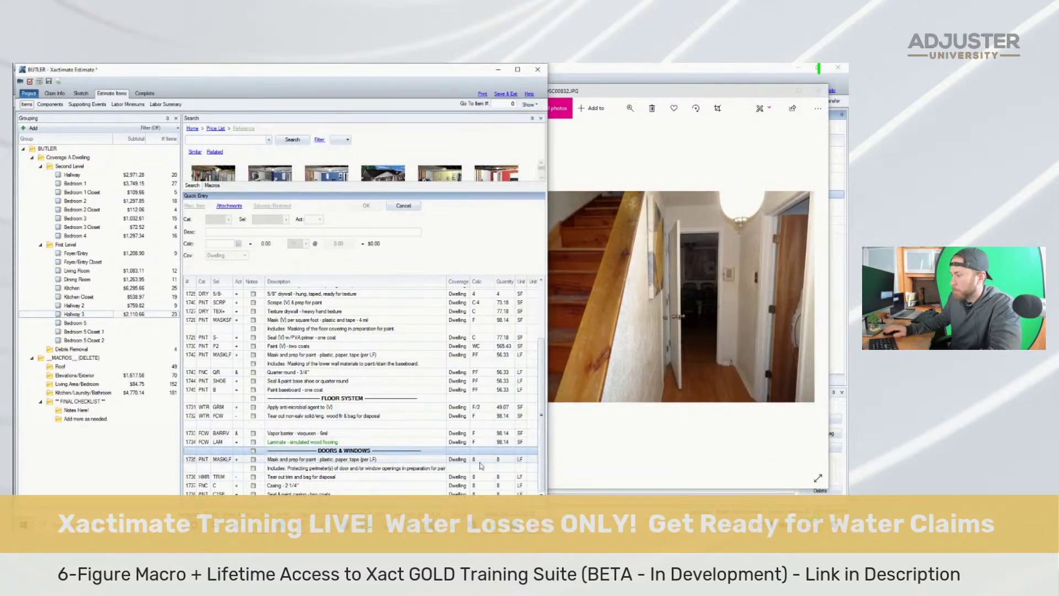
left_click(480, 461)
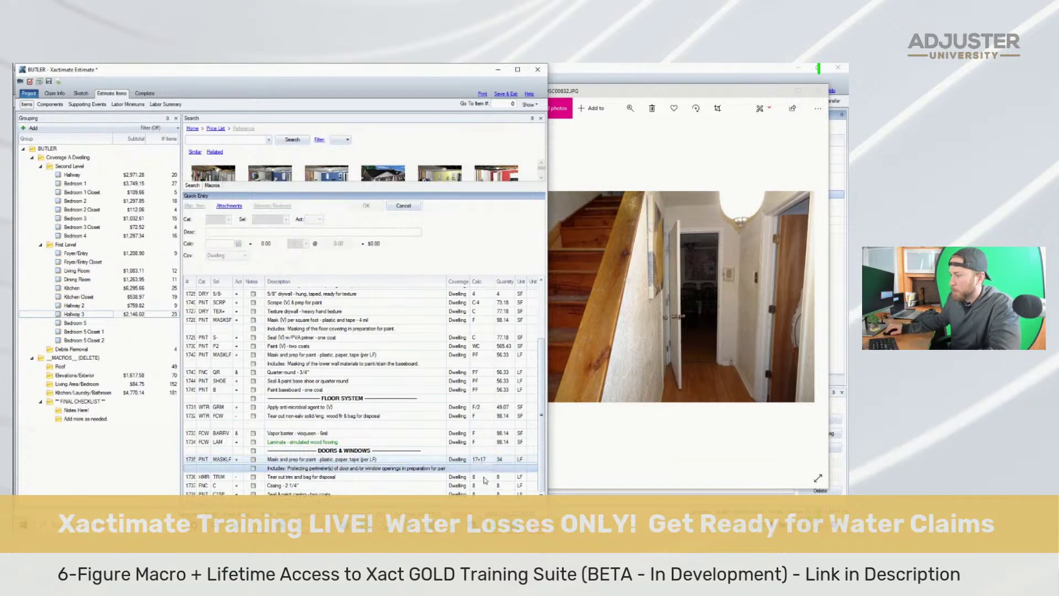
Delete Hallway 3's trim tear-out and 2 1/4" casing lines
left_click(483, 478)
left_click(193, 485, "shift")
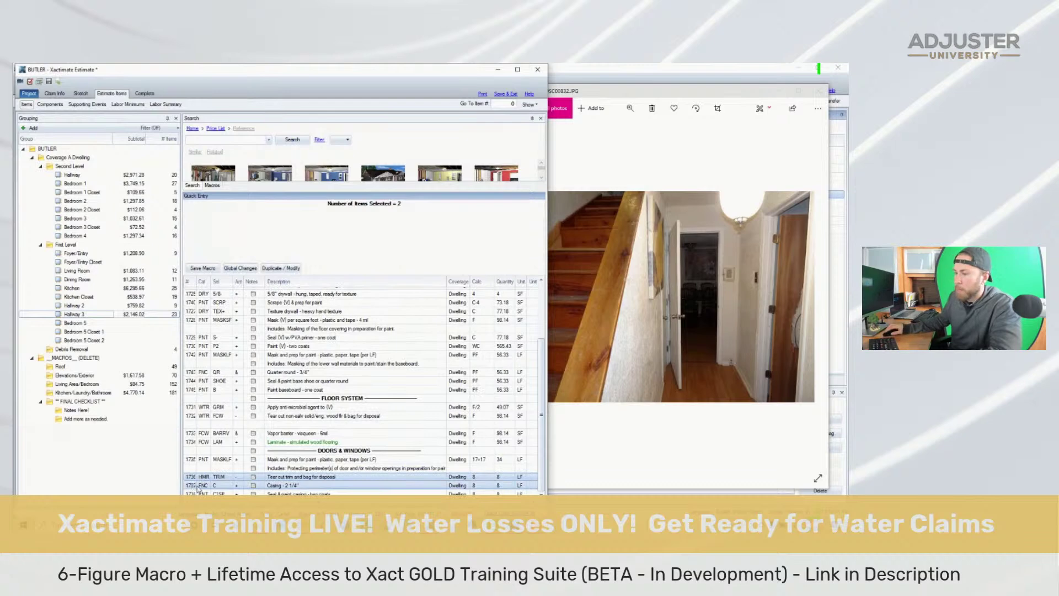
key("Delete")
Change Hallway 3's seal and paint casing line to one-coat paint casing with a quantity of 34, and save the estimate
left_click(286, 218)
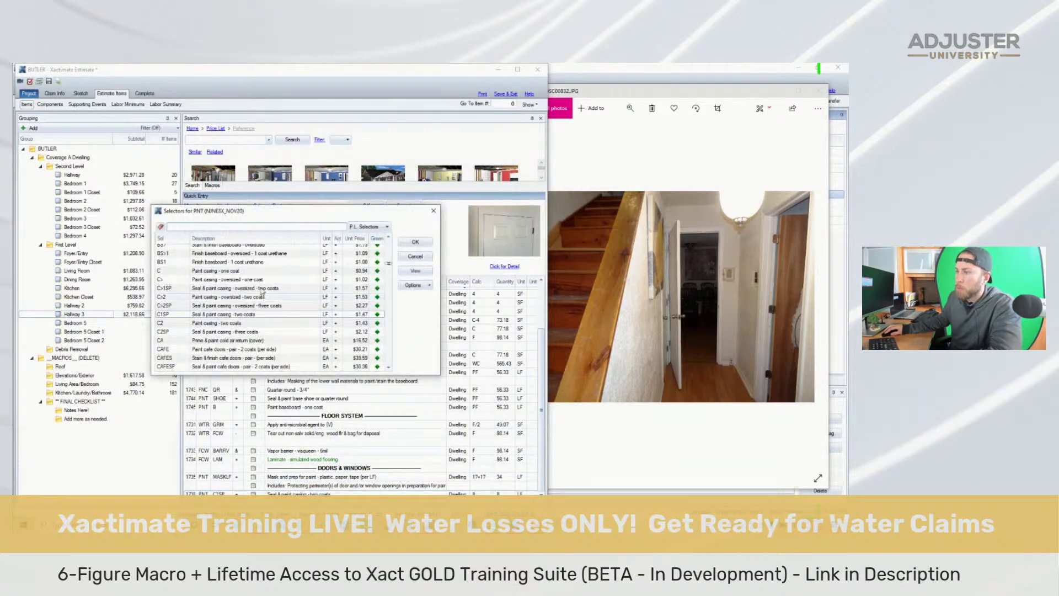
double_click(231, 270)
key("Return")
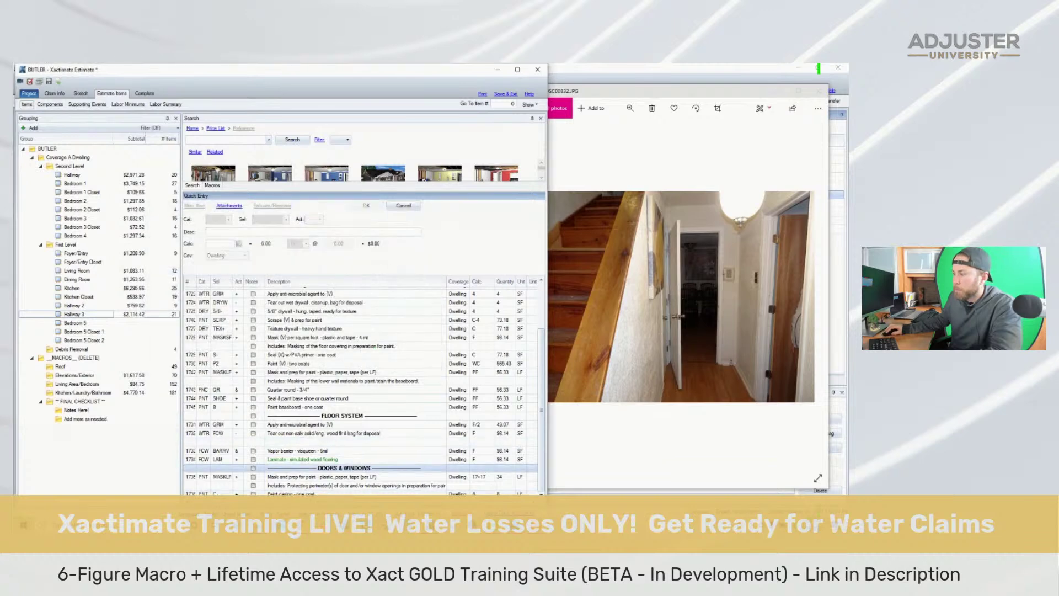
type("34")
key("Return")
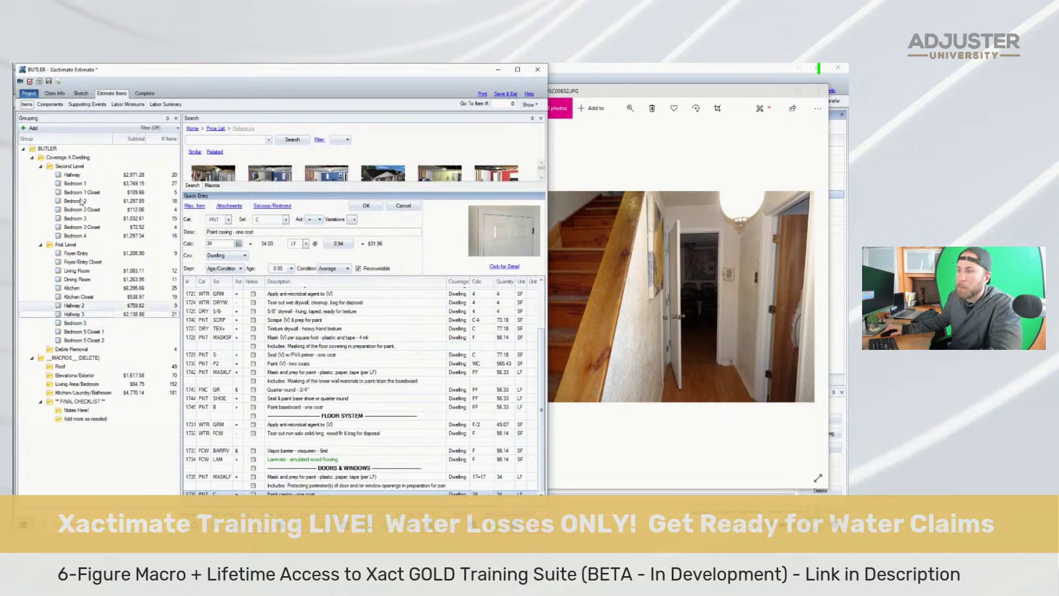
left_click(49, 82)
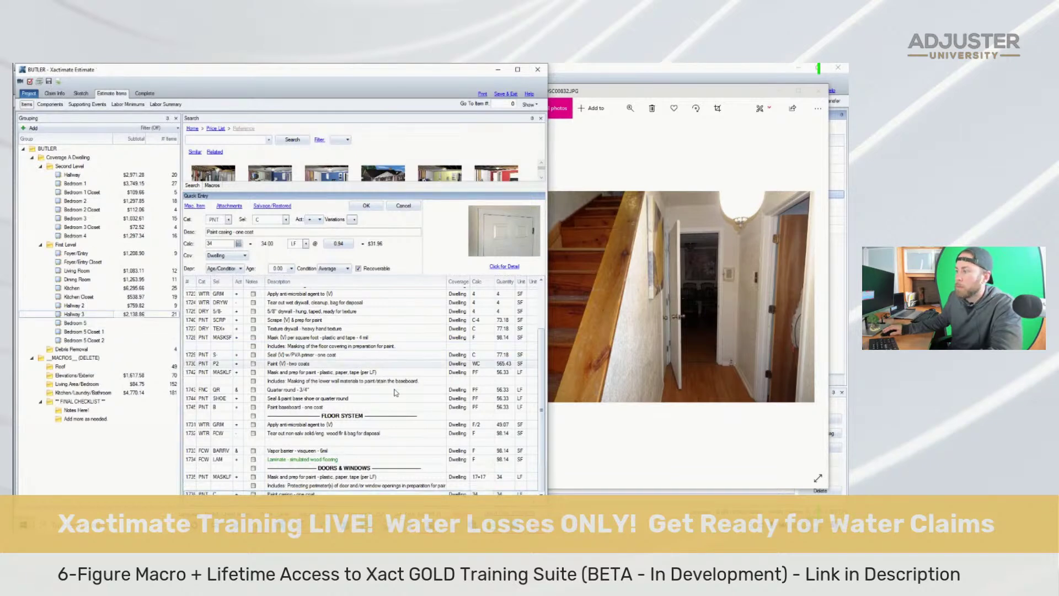
Review the unit prices, tax and replacement costs of Hallway 3's line items
scroll(360, 386, "right", 5)
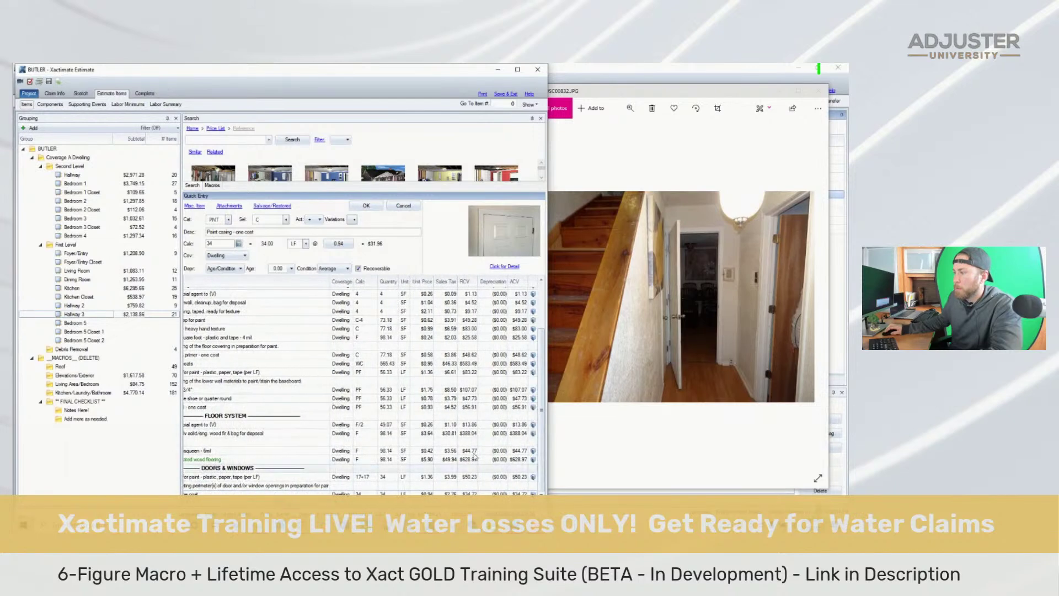
scroll(477, 469, "up", 3)
scroll(478, 468, "down", 3)
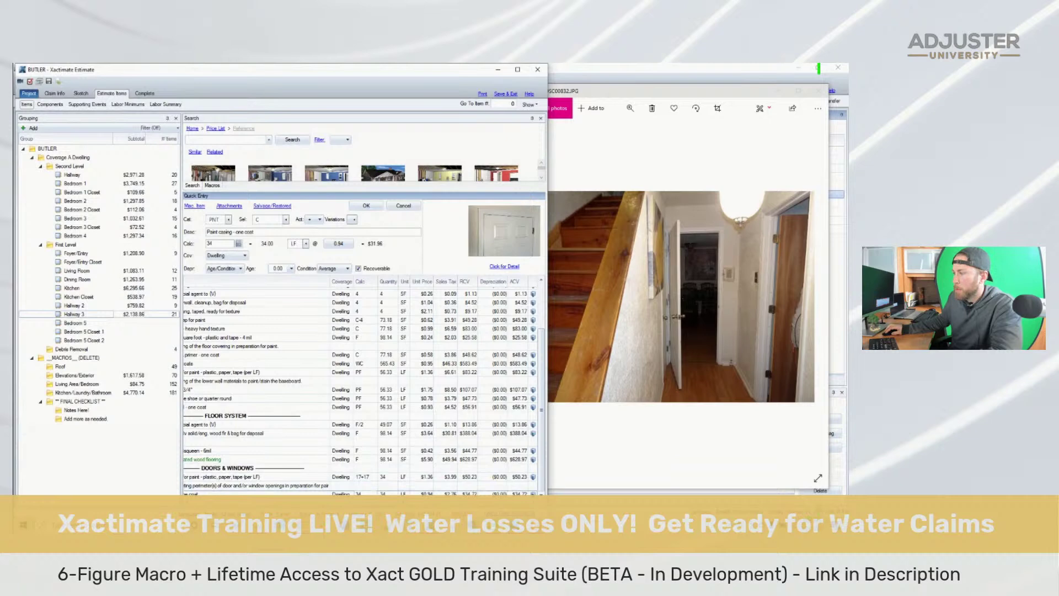
left_click_drag(406, 499, 326, 496)
scroll(324, 470, "down", 2)
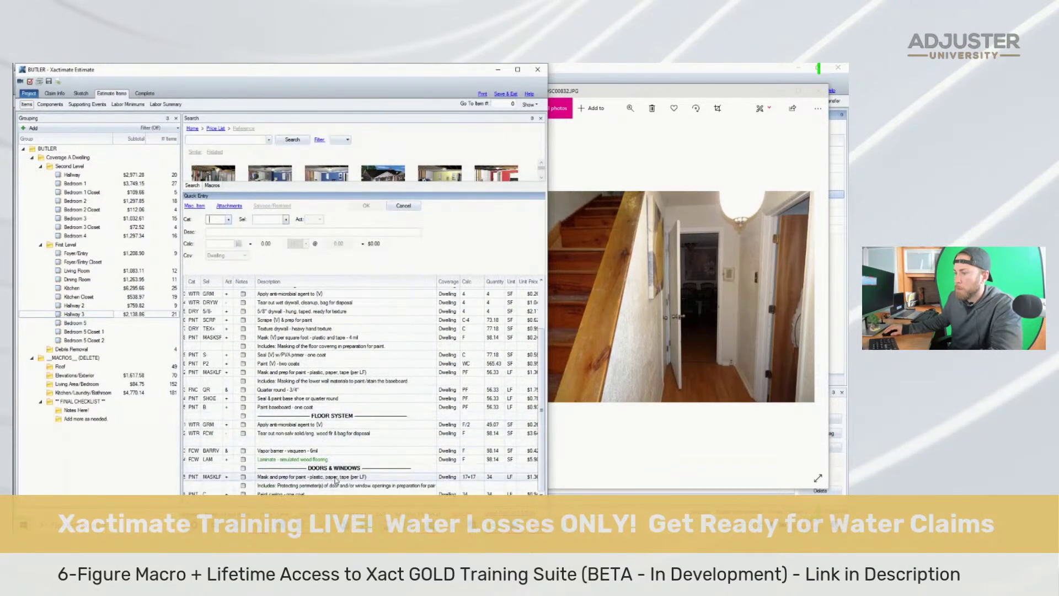
Browse forward through the inspection photos from the hallway door view to the laminate floor close-ups
left_click(551, 287)
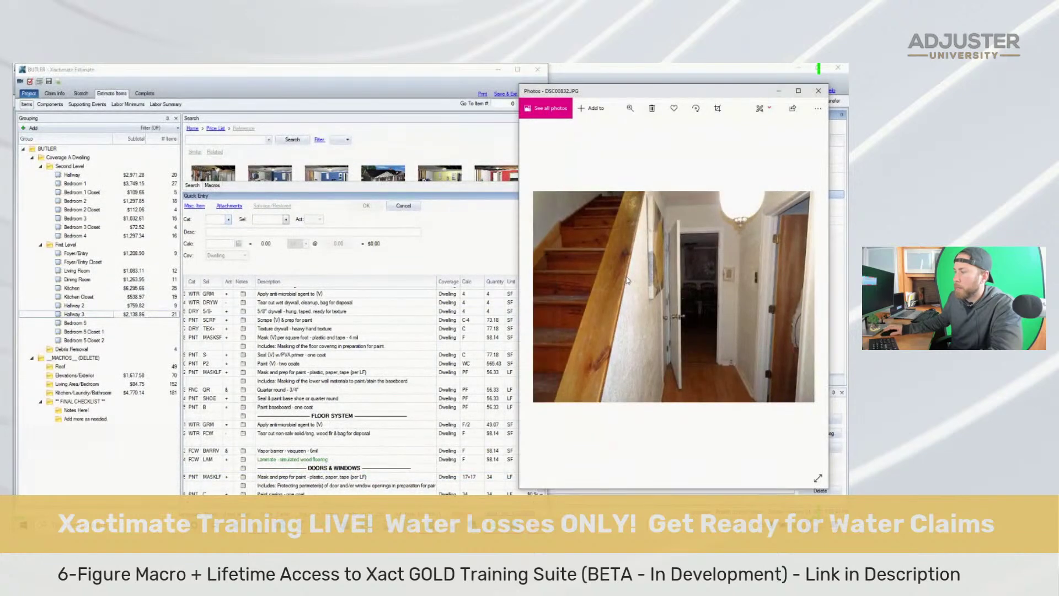
key("Right")
key("Right")
key("Right")
key("Right")
key("Right")
key("Right")
key("Right")
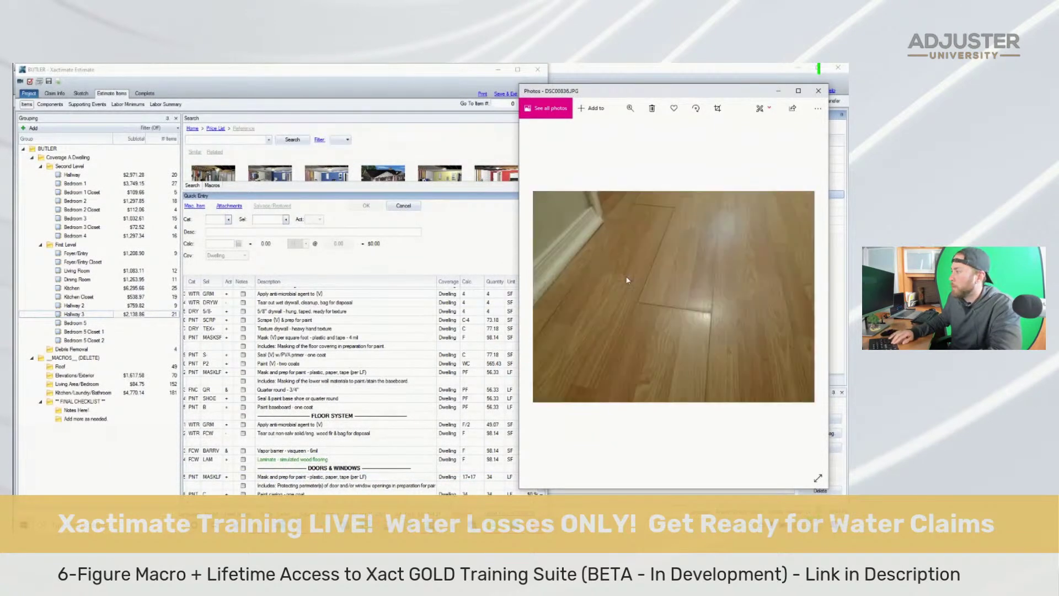
Browse the inspection photos of the bedroom and compare the close-ups of its ceiling and wall corner
key("Right")
key("Right")
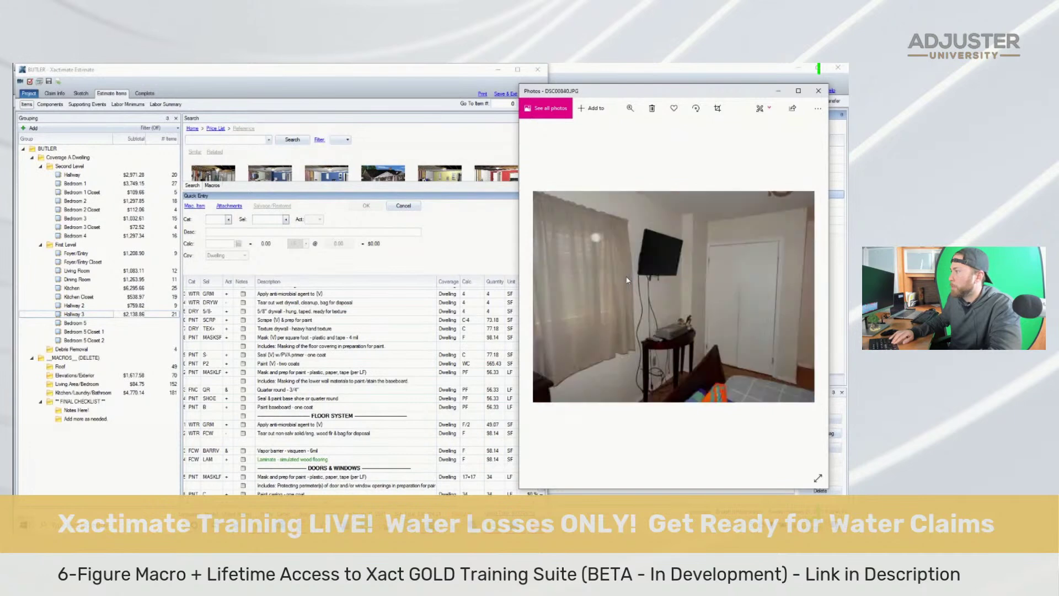
key("Right")
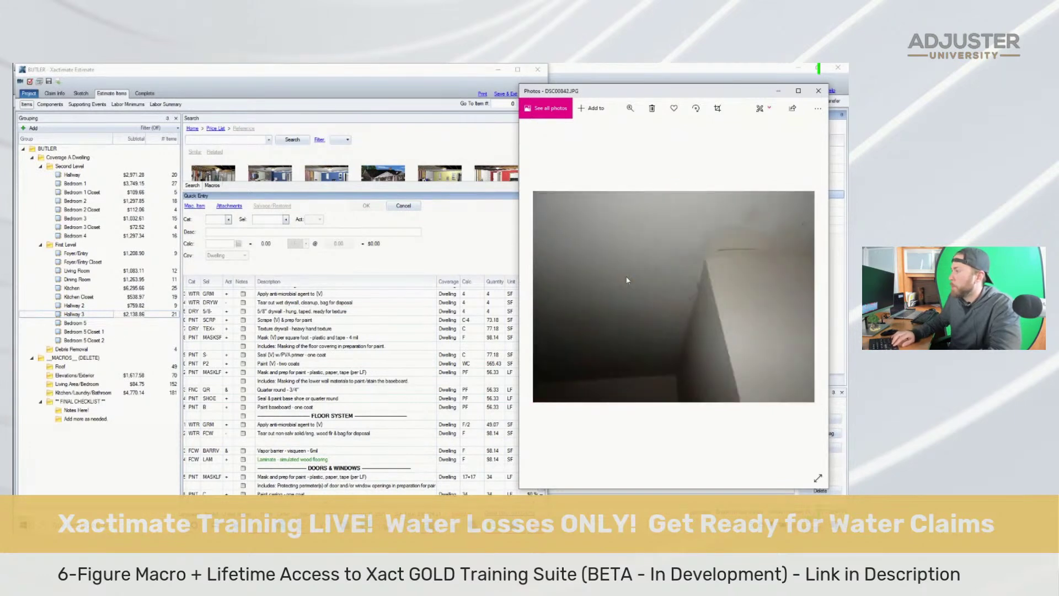
key("Right")
key("Left")
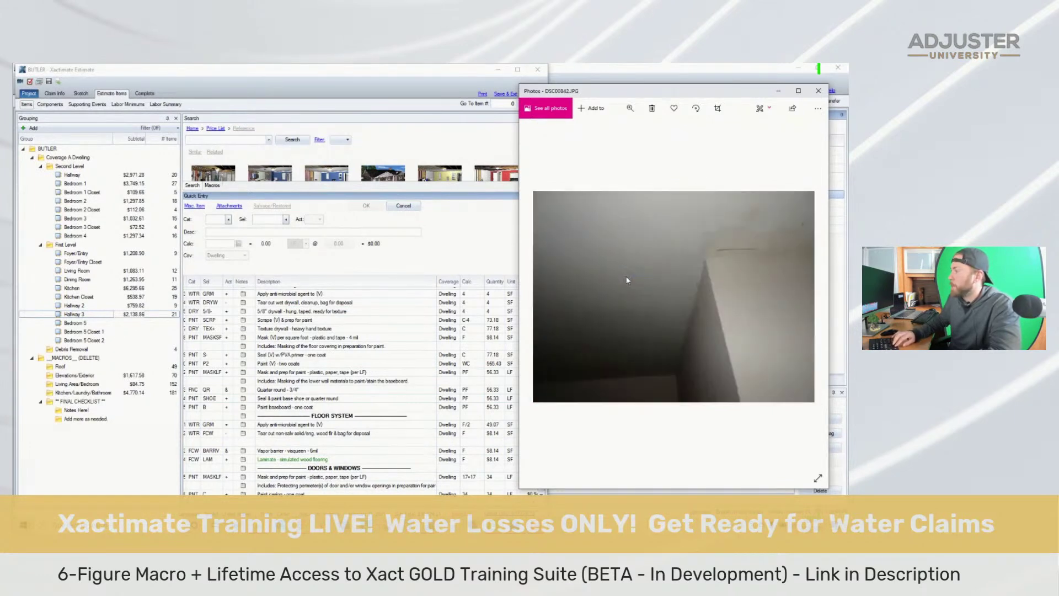
key("Right")
key("Left")
key("Left")
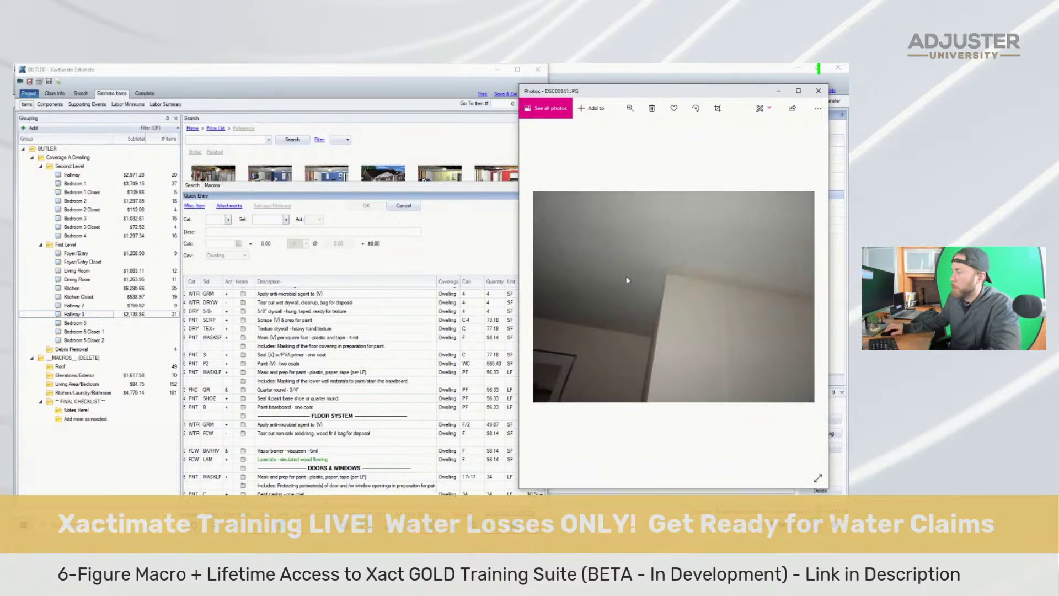
left_click(311, 418)
scroll(311, 417, "up", 2)
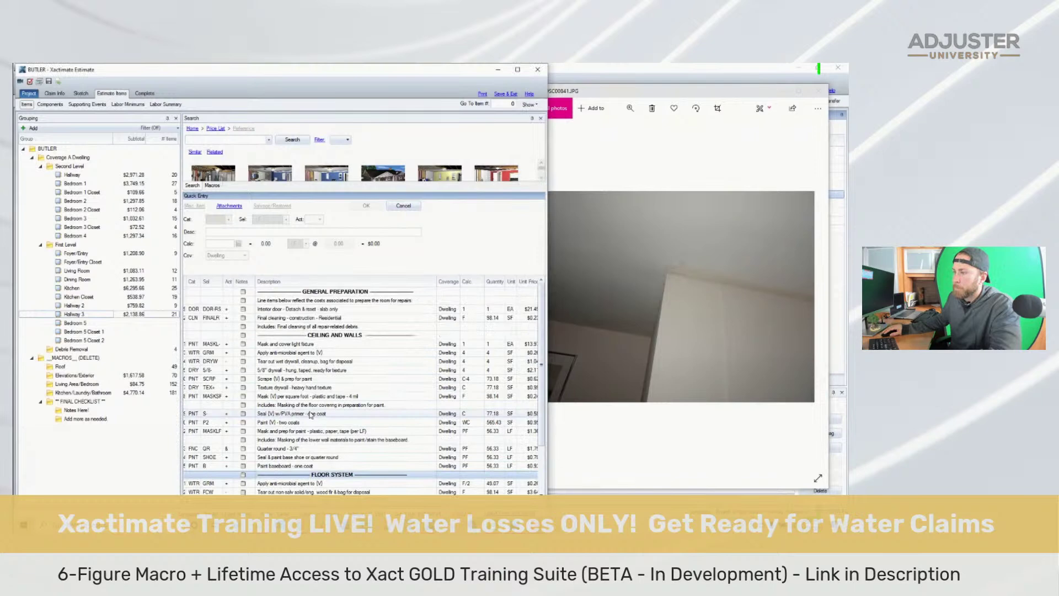
left_click(118, 255)
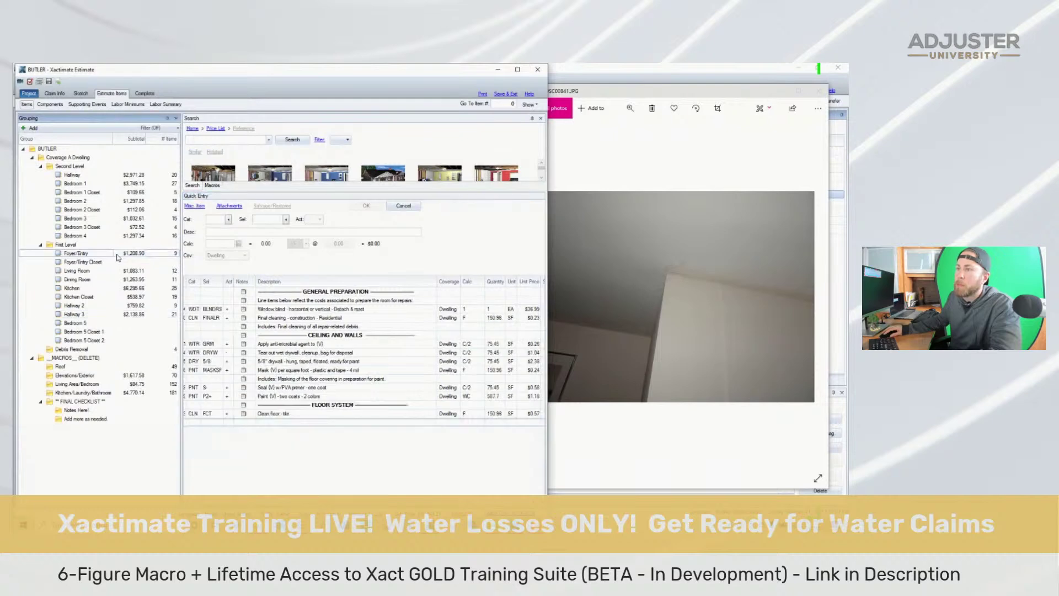
key("ctrl+a")
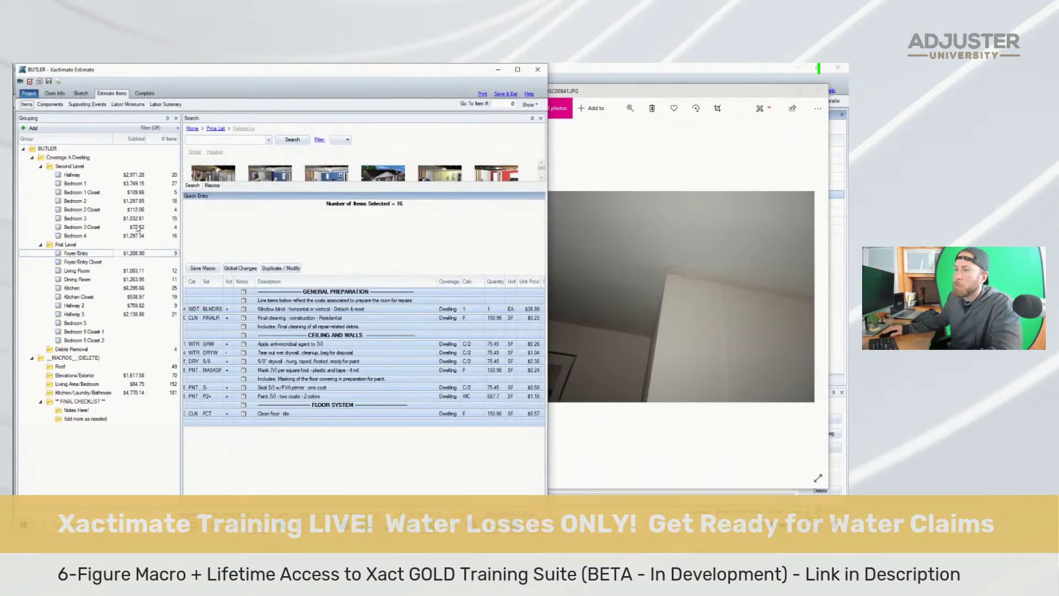
Copy all of Bedroom 4's line items into the empty Bedroom 5
left_click(118, 237)
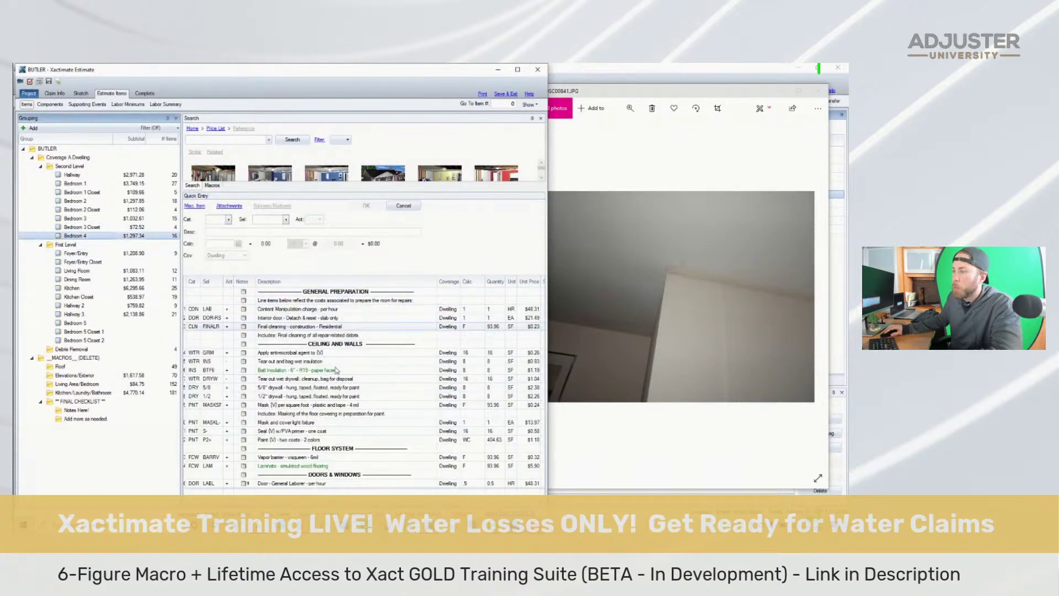
left_click(387, 347)
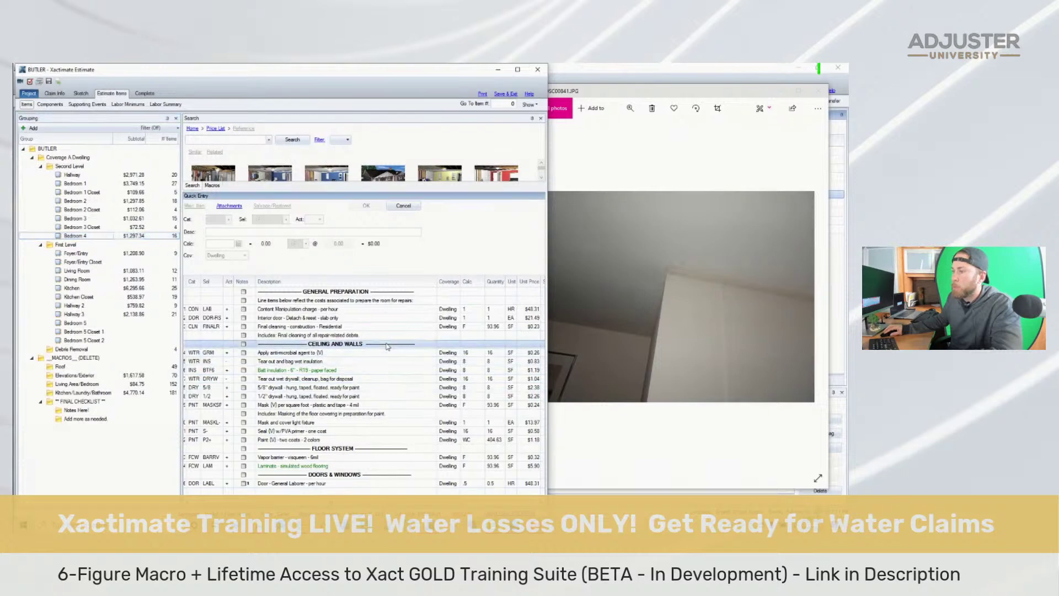
key("ctrl+a")
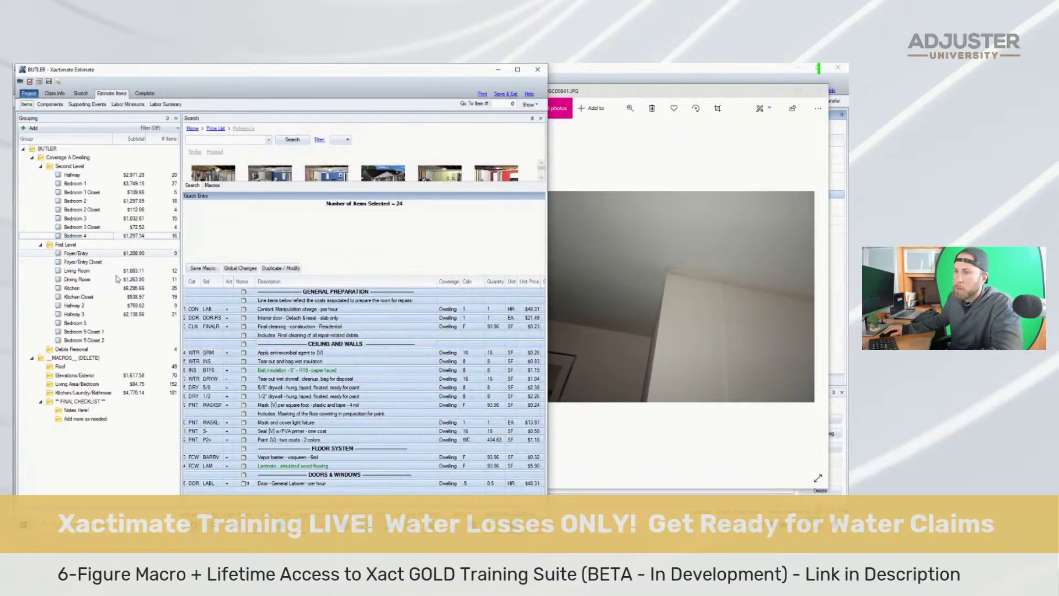
left_click(117, 325)
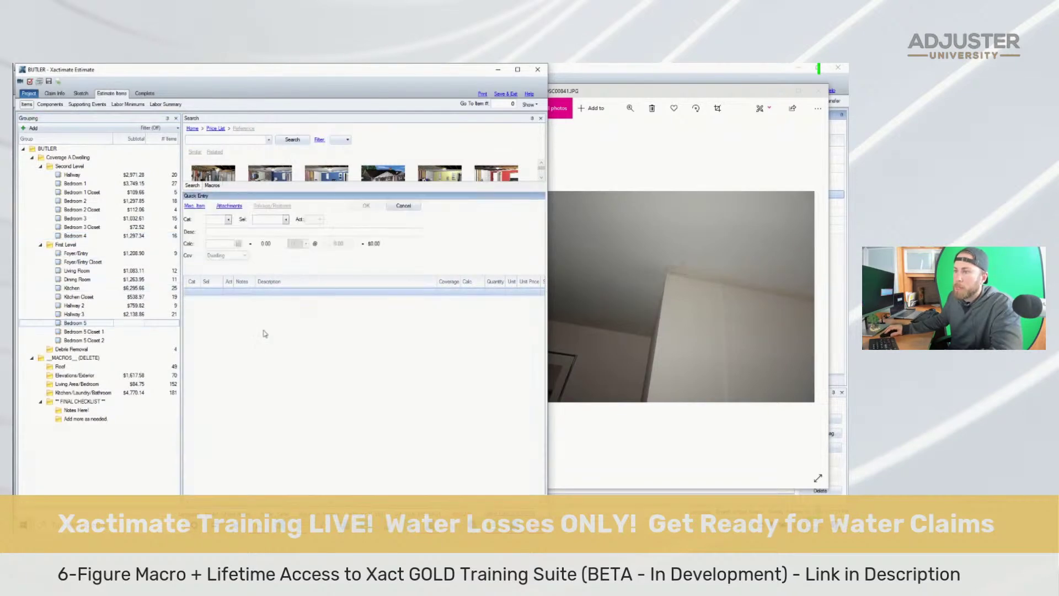
key("ctrl+v")
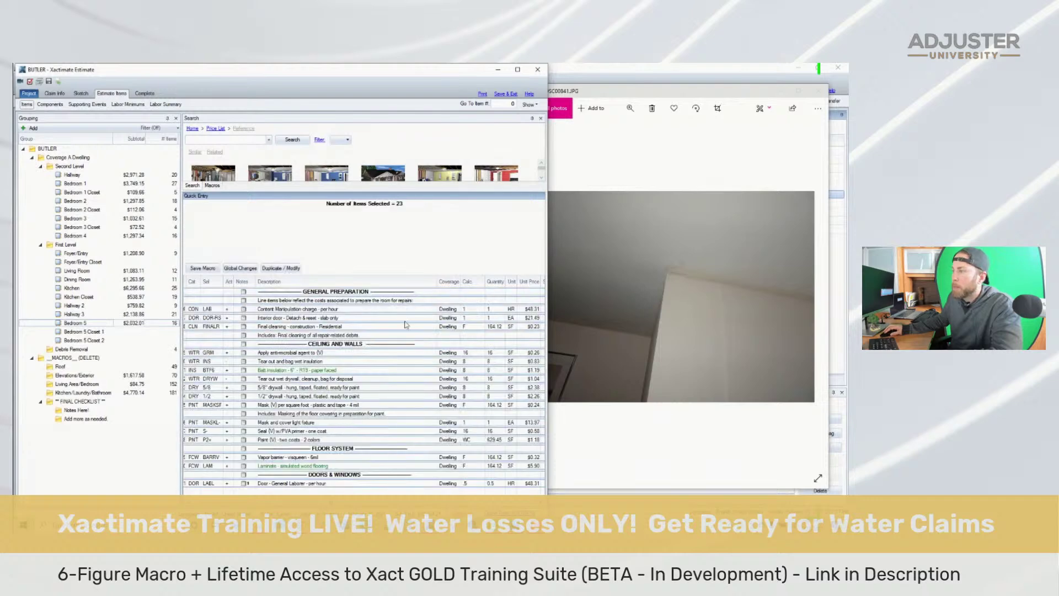
Check the photo of the bedroom's furniture and set Bedroom 5's content manipulation charge to 3 hours
left_click(591, 305)
scroll(592, 305, "up", 3)
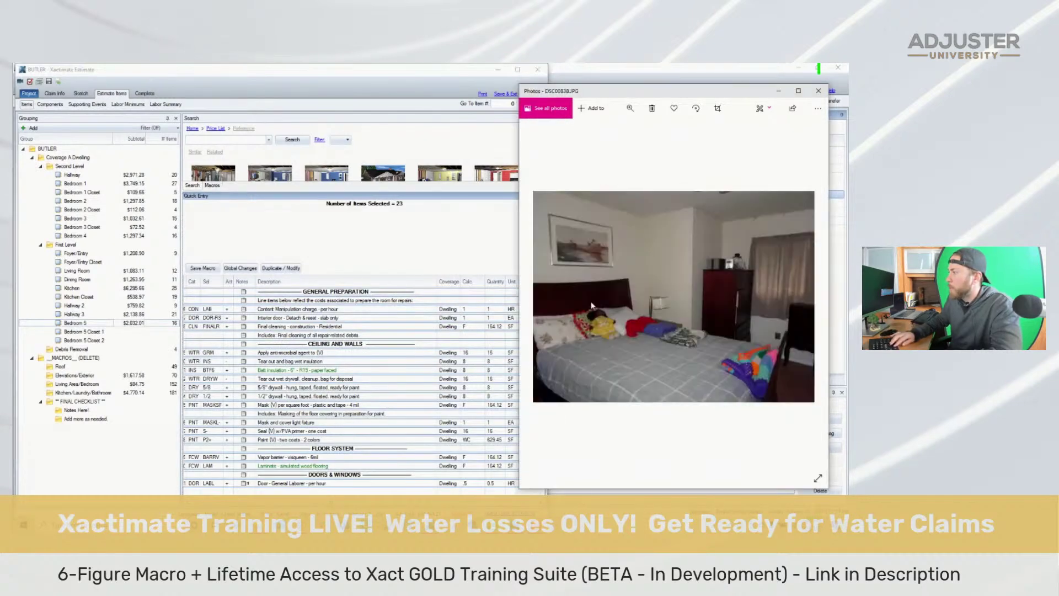
left_click(483, 308)
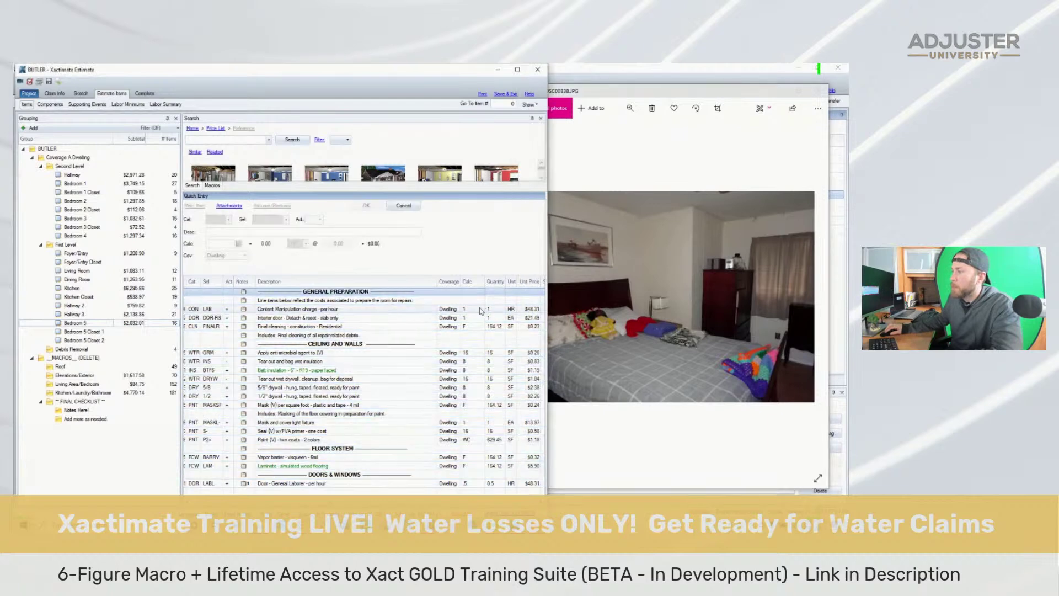
left_click(483, 308)
key("Down")
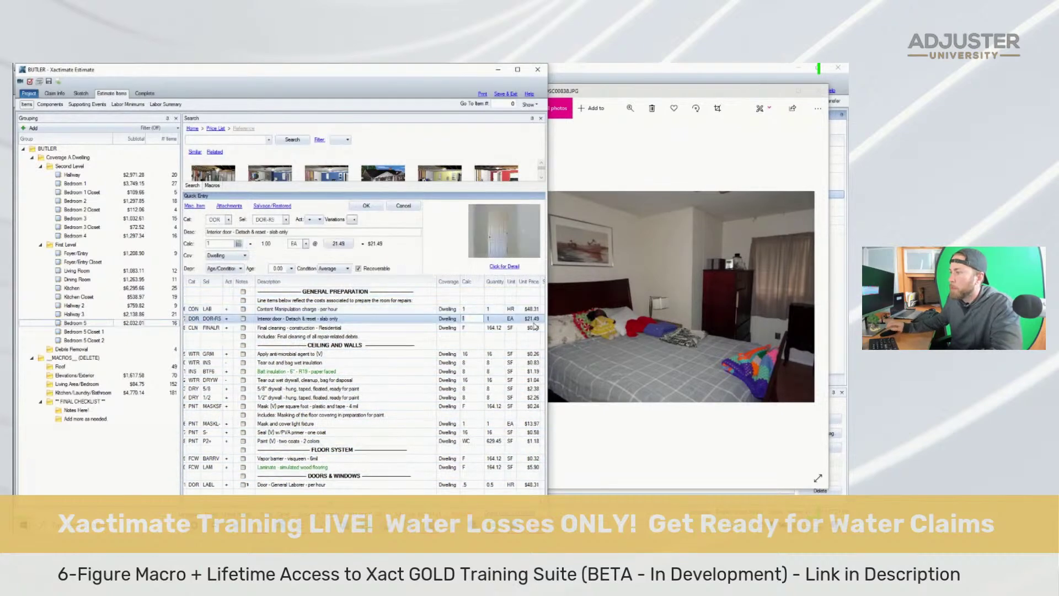
key("Up")
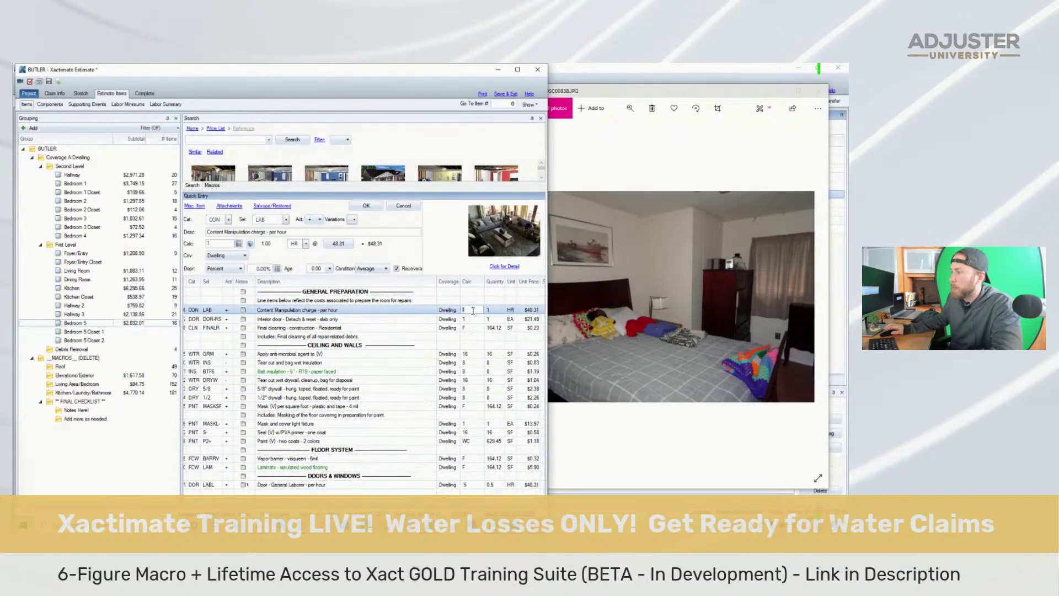
key("Down")
key("Up")
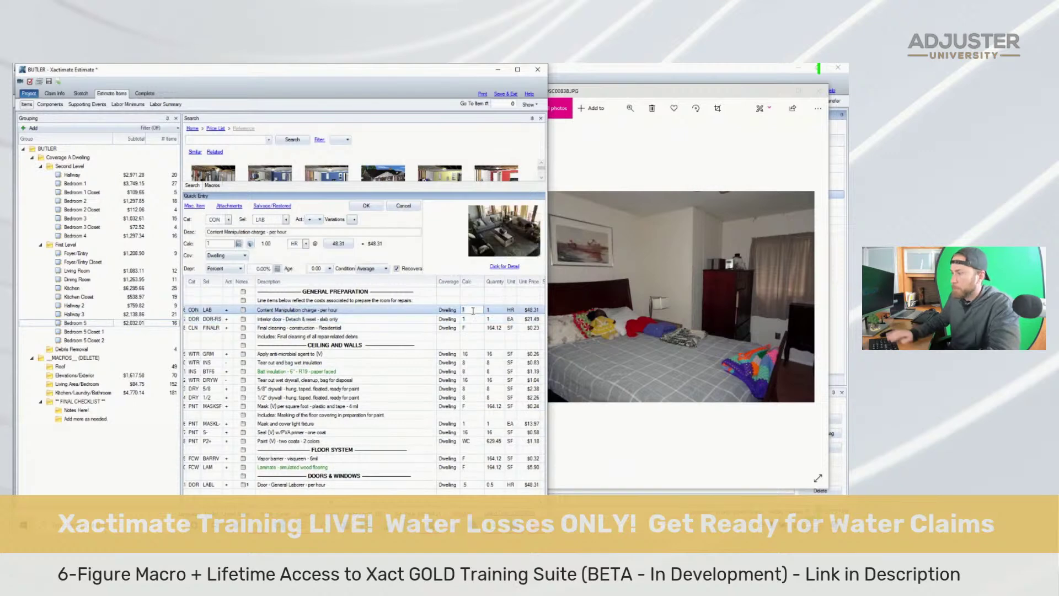
type("3")
key("Return")
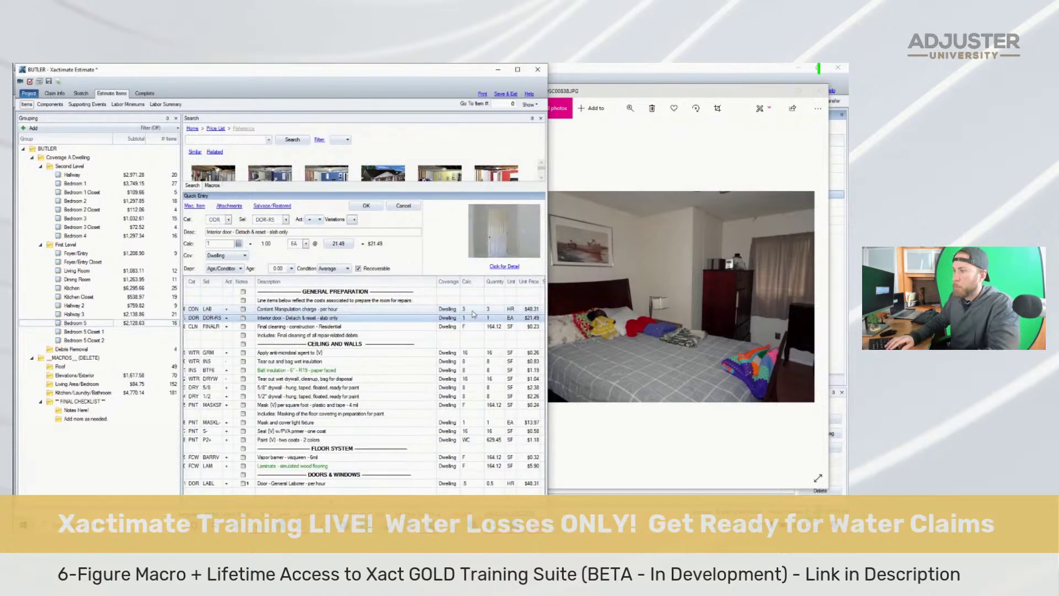
Delete Bedroom 5's wet insulation tear-out and 6" R19 paper-faced batt insulation lines
key("Down")
key("Down")
key("Down")
key("Down")
key("Down")
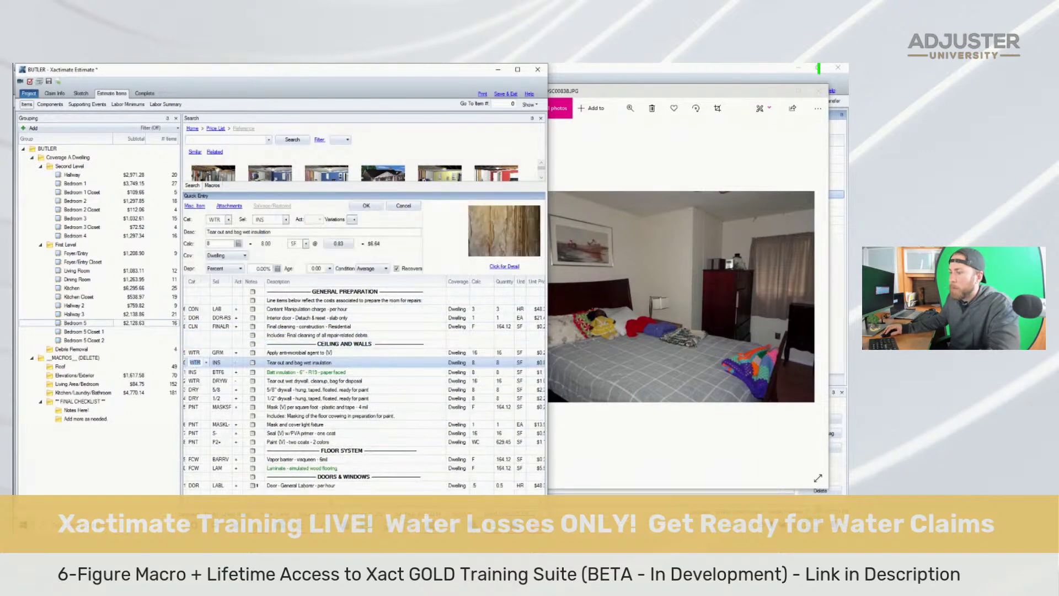
left_click(192, 372, "shift")
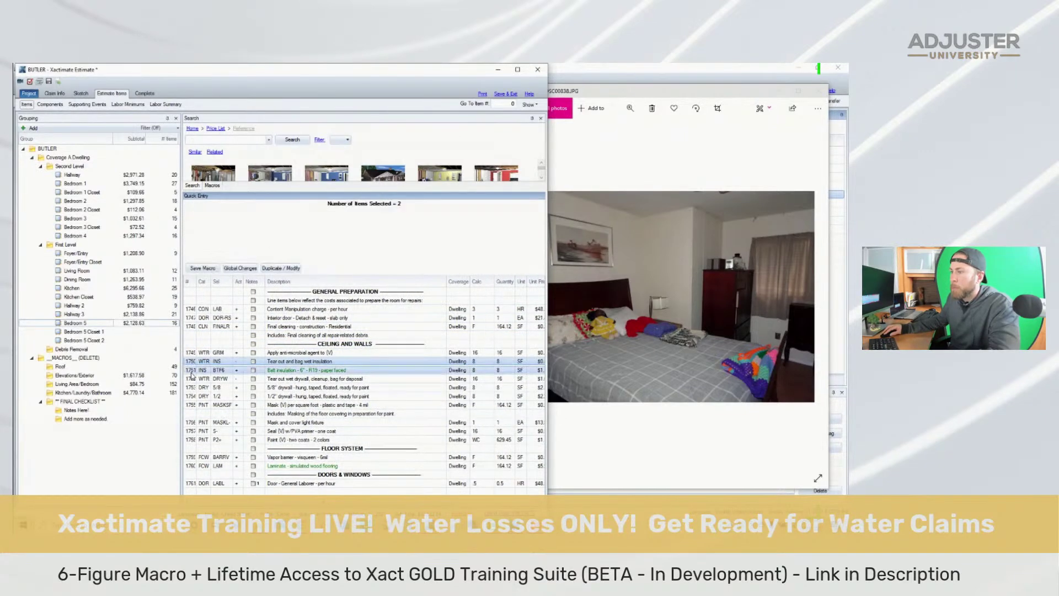
key("Delete")
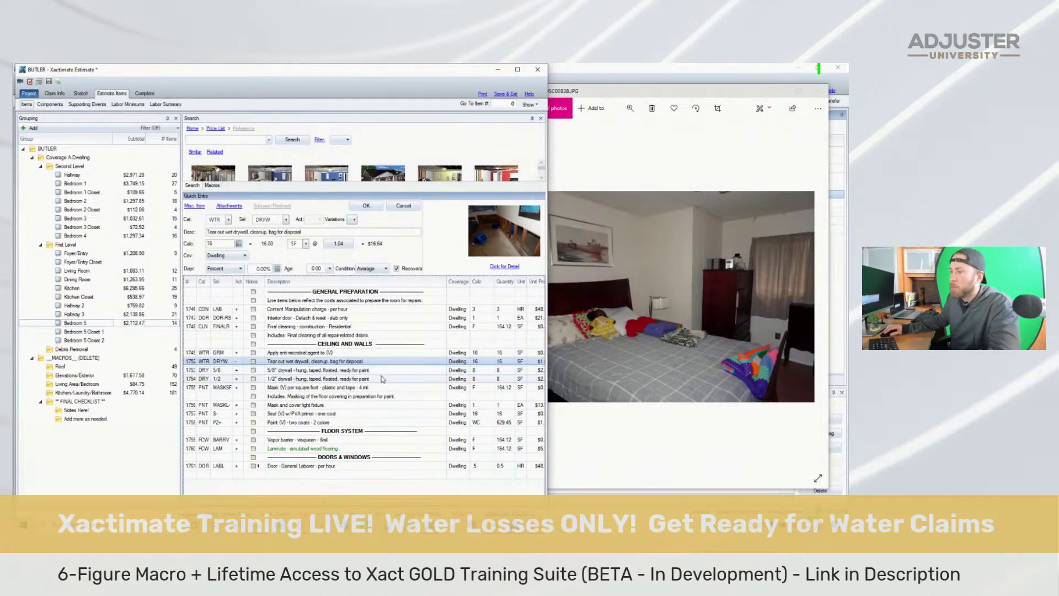
Check the ceiling fan photo and change Bedroom 5's light fixture masking line to MASKL+, mask and cover large ornate light fixture
left_click(651, 306)
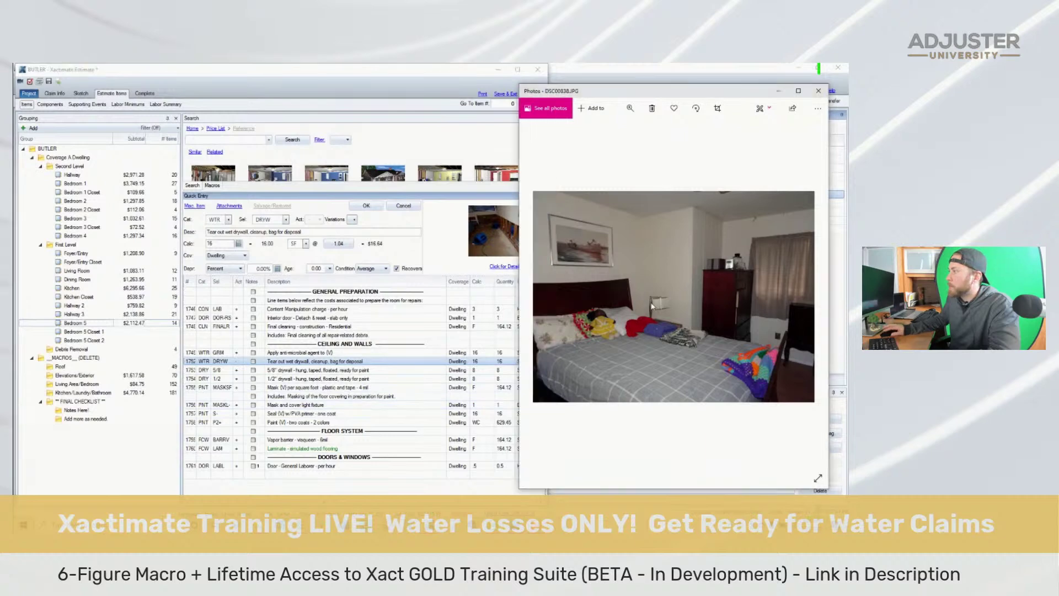
key("Left")
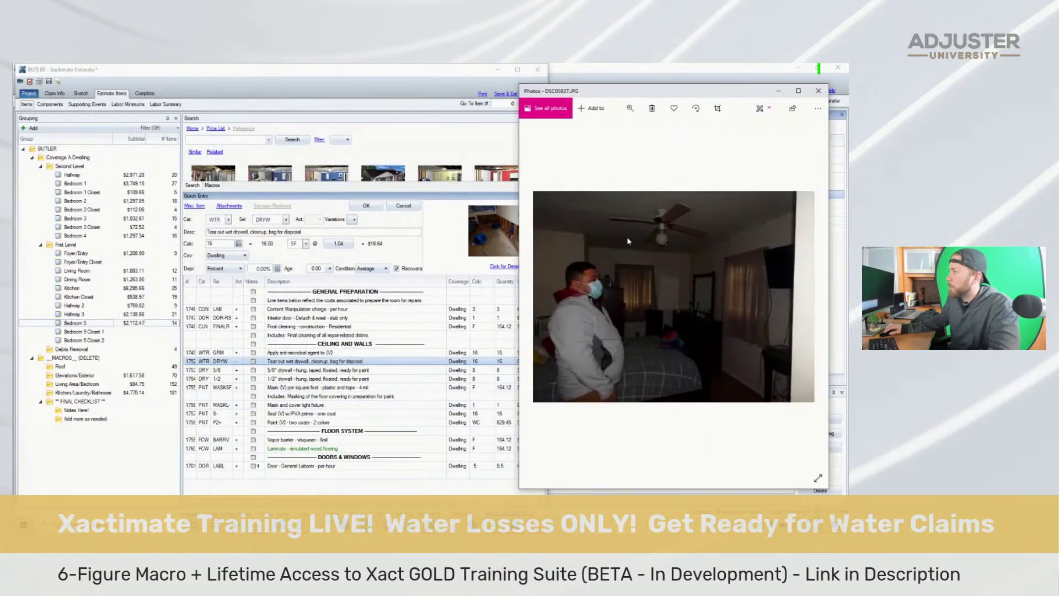
left_click(194, 405)
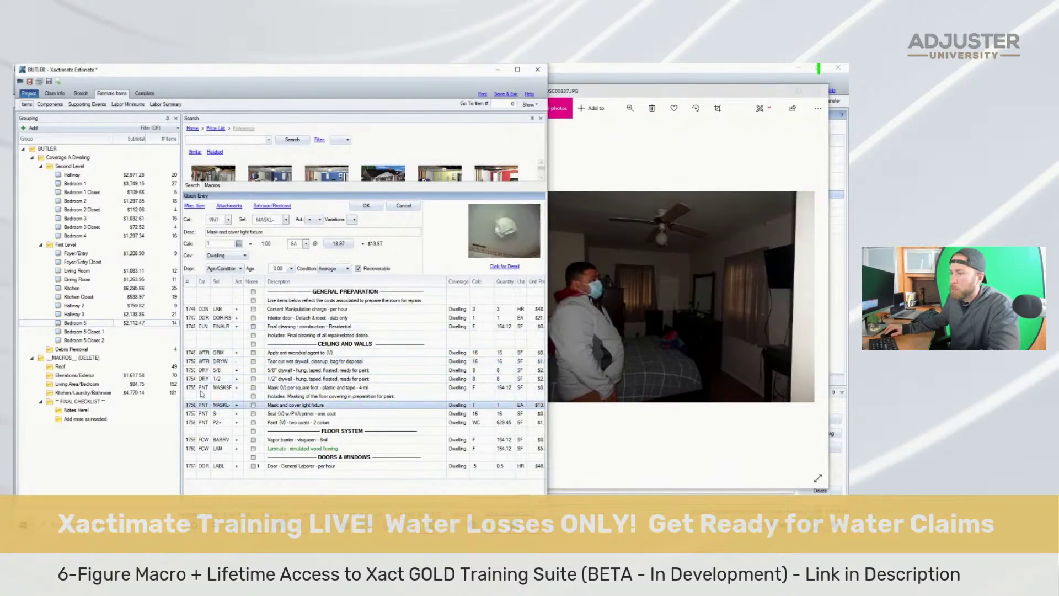
left_click(277, 219)
key("BackSpace")
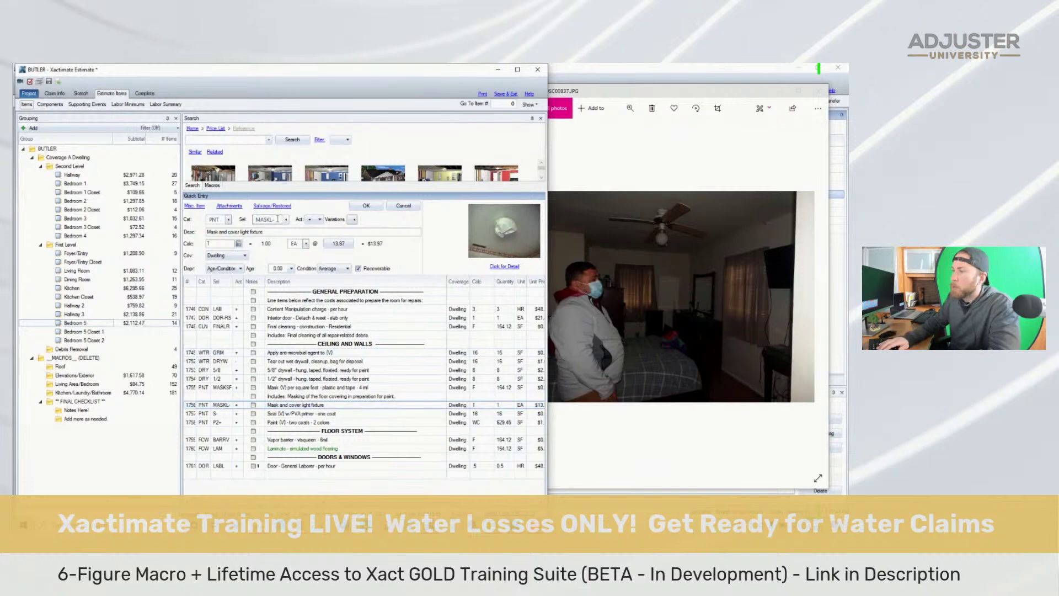
type("+")
key("Return")
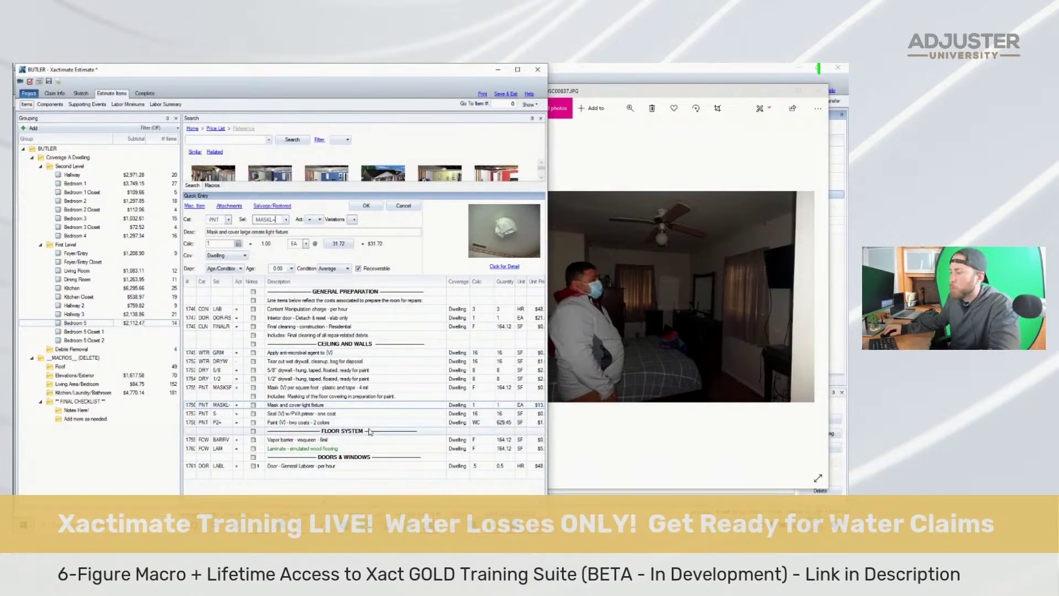
Add a window drapery hardware detach and reset line to Bedroom 5 with quantity 2, placed below the content manipulation charge
left_click(237, 140)
type("del")
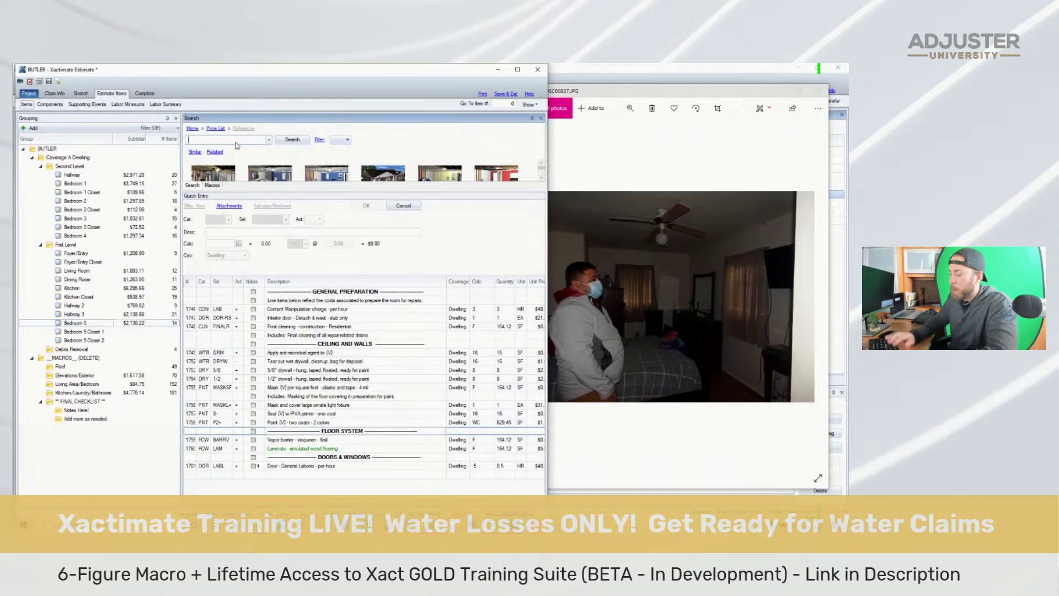
type("ach drapery")
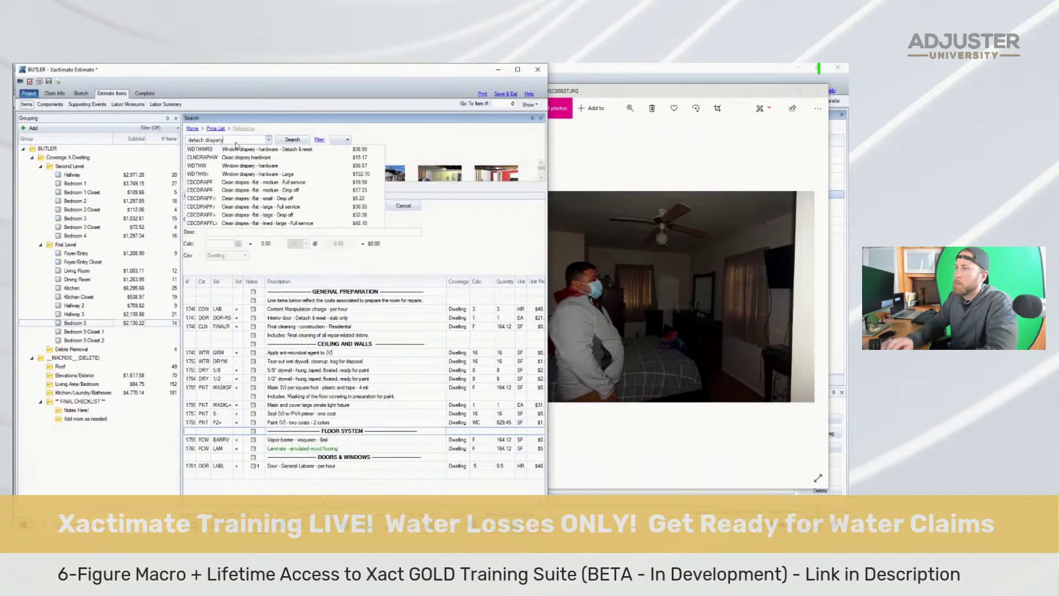
left_click(280, 150)
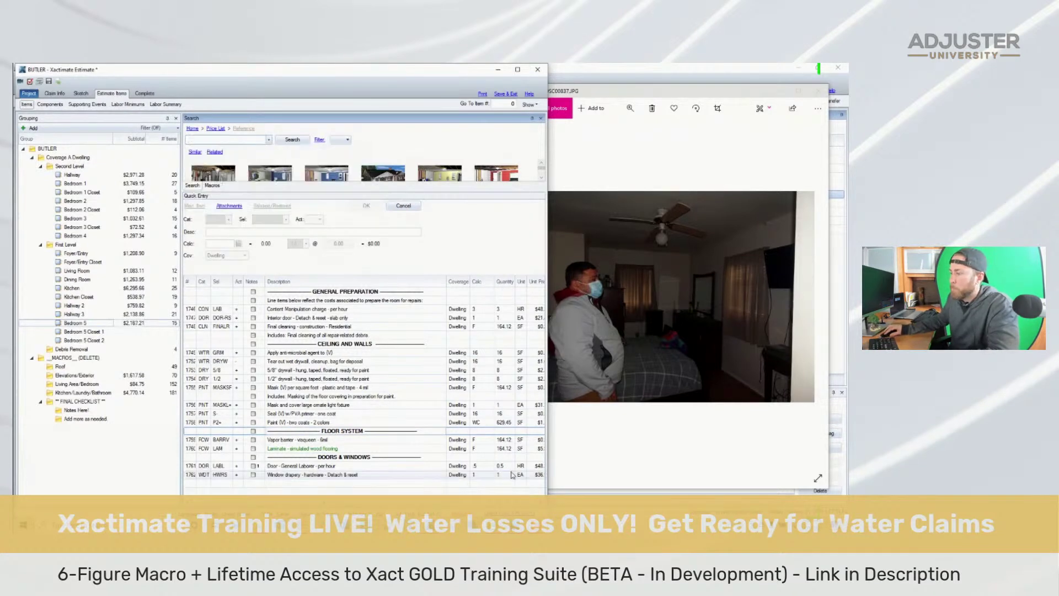
type("2")
key("Return")
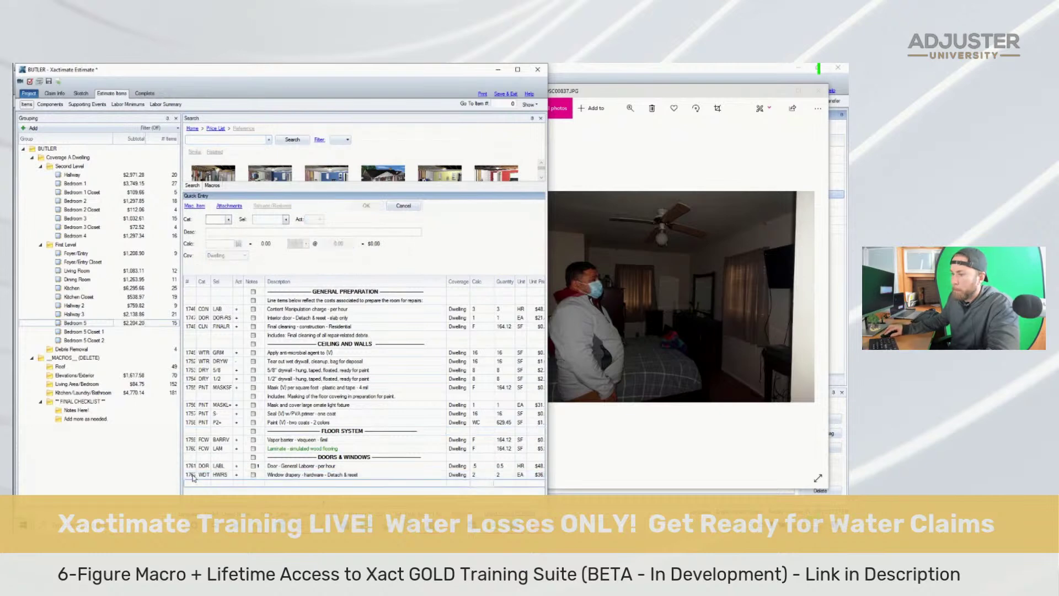
left_click_drag(229, 329, 225, 318)
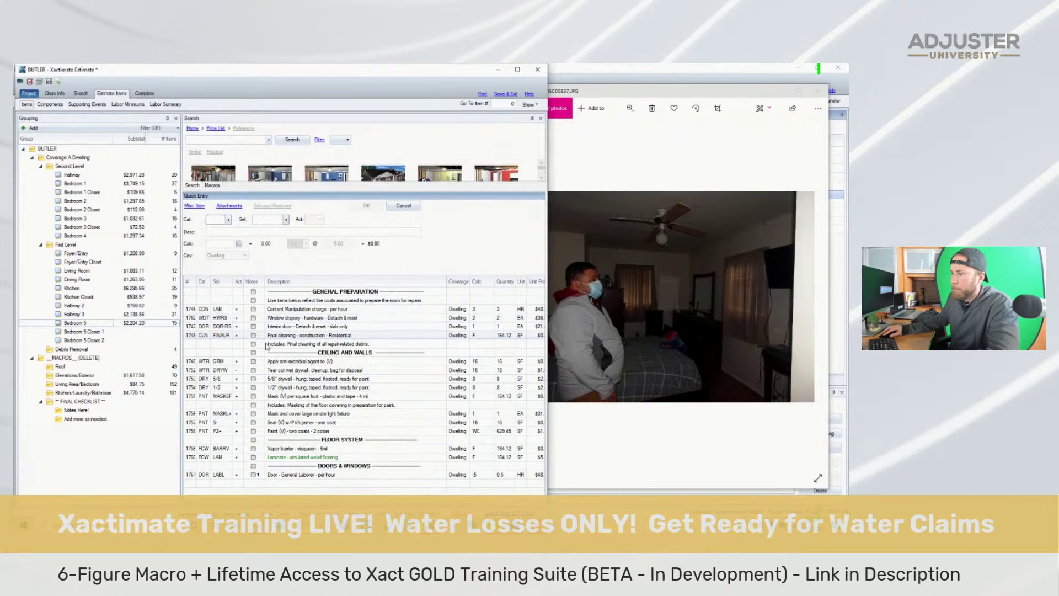
Browse forward through the bedroom photos from the ceiling fan view to the laminate floor and baseboard views
left_click(676, 333)
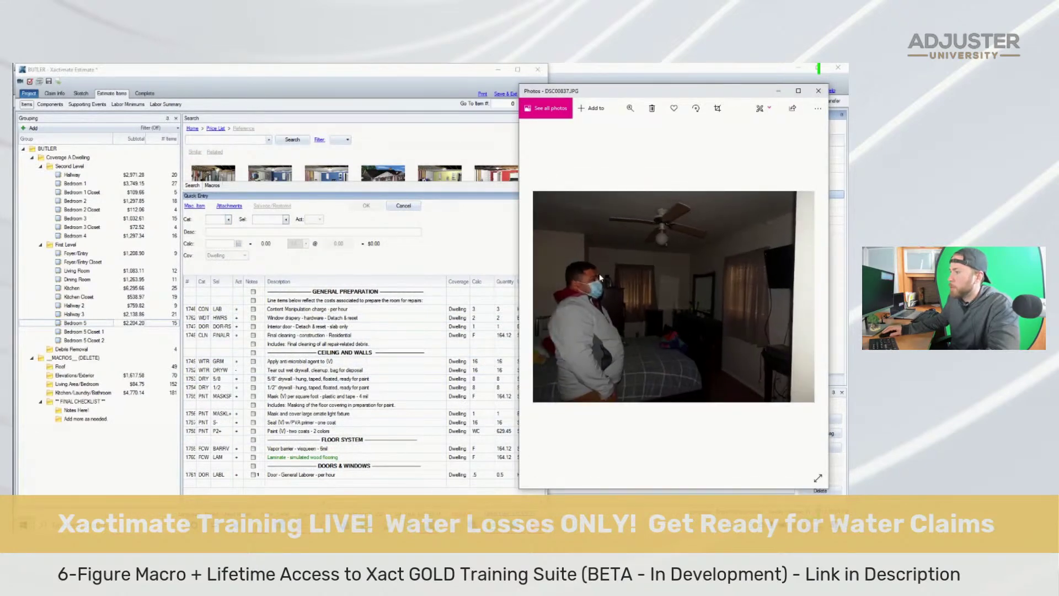
key("Right")
key("Right")
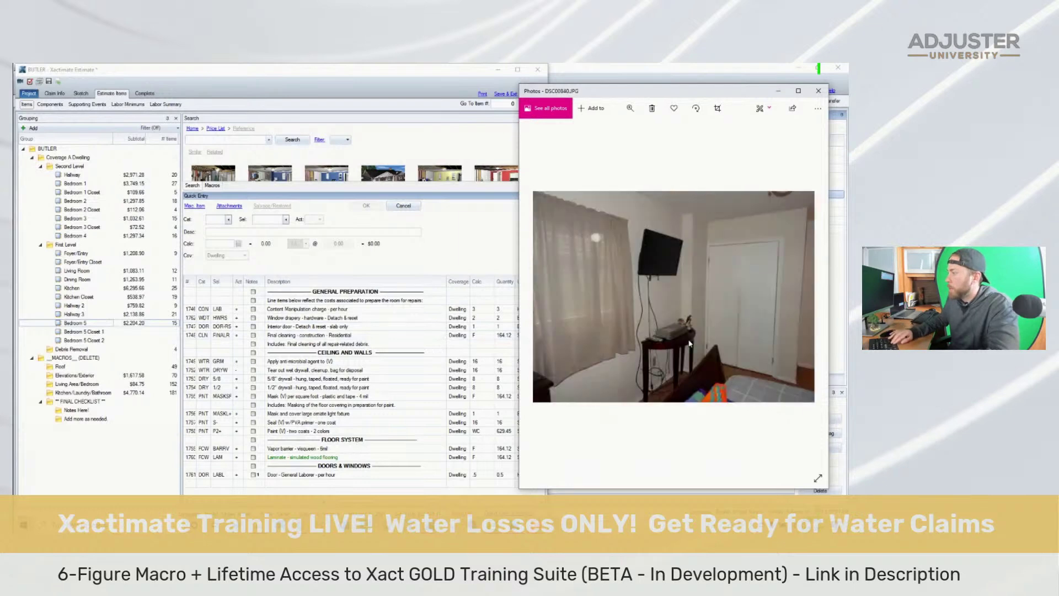
key("Right")
key("Right")
key("Right")
key("Right")
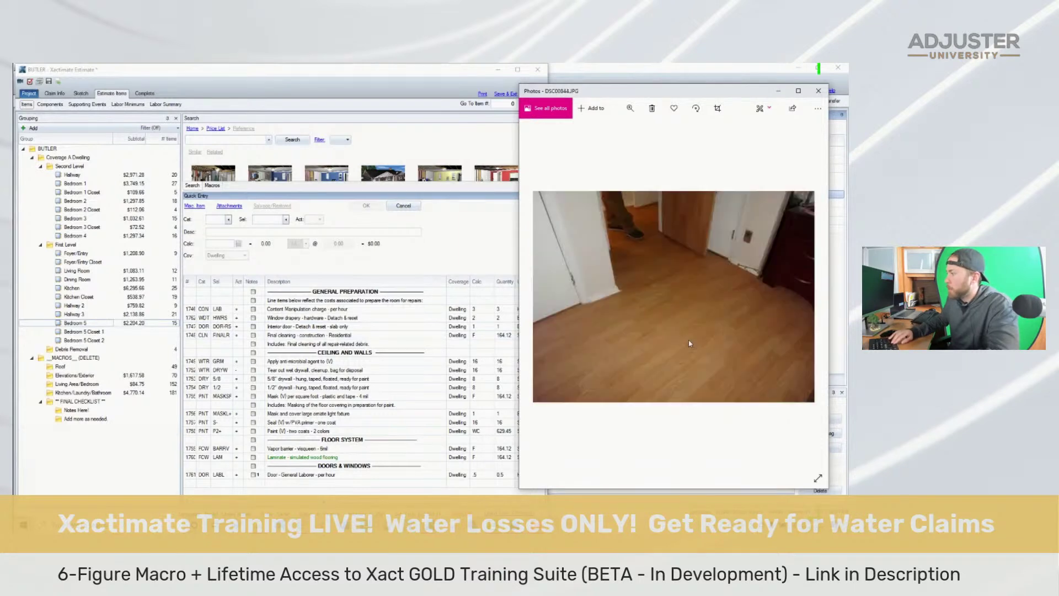
key("Right")
key("Right")
key("Right")
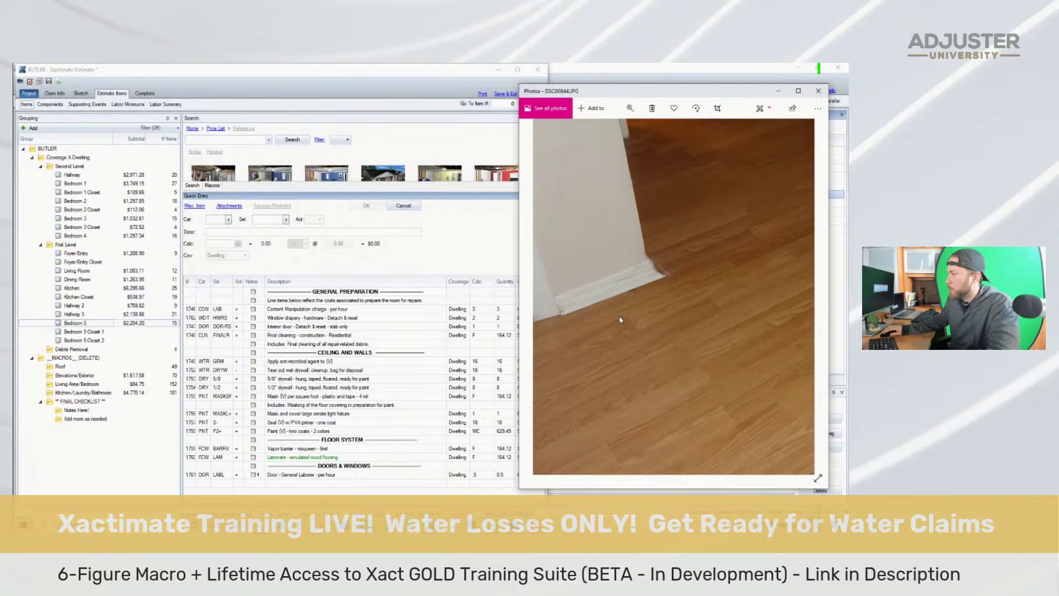
Check the next floor photo and delete Bedroom 5's vapor barrier and laminate lines under Floor System
key("Right")
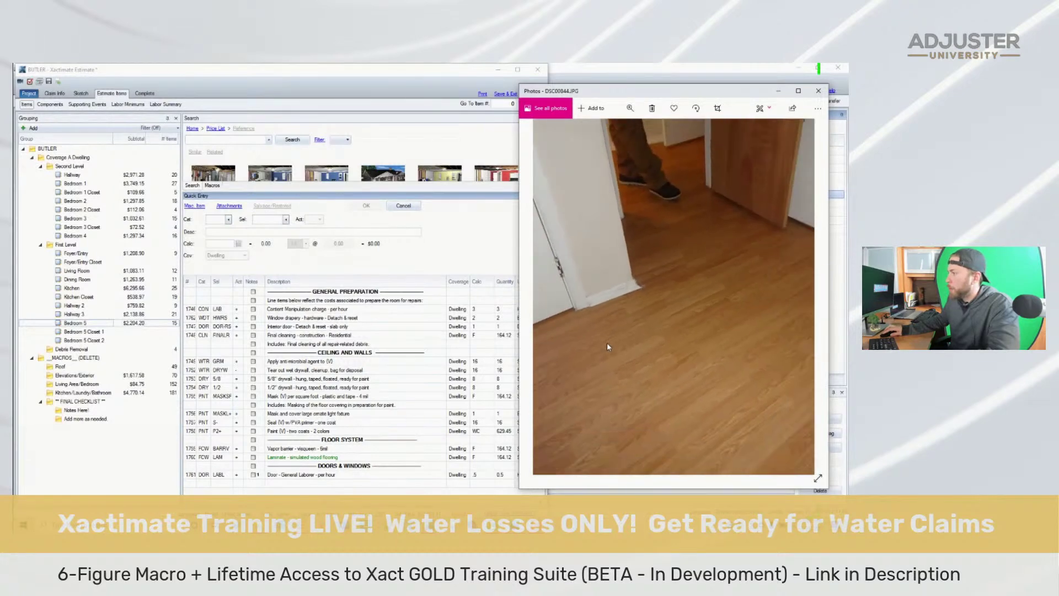
left_click(188, 448)
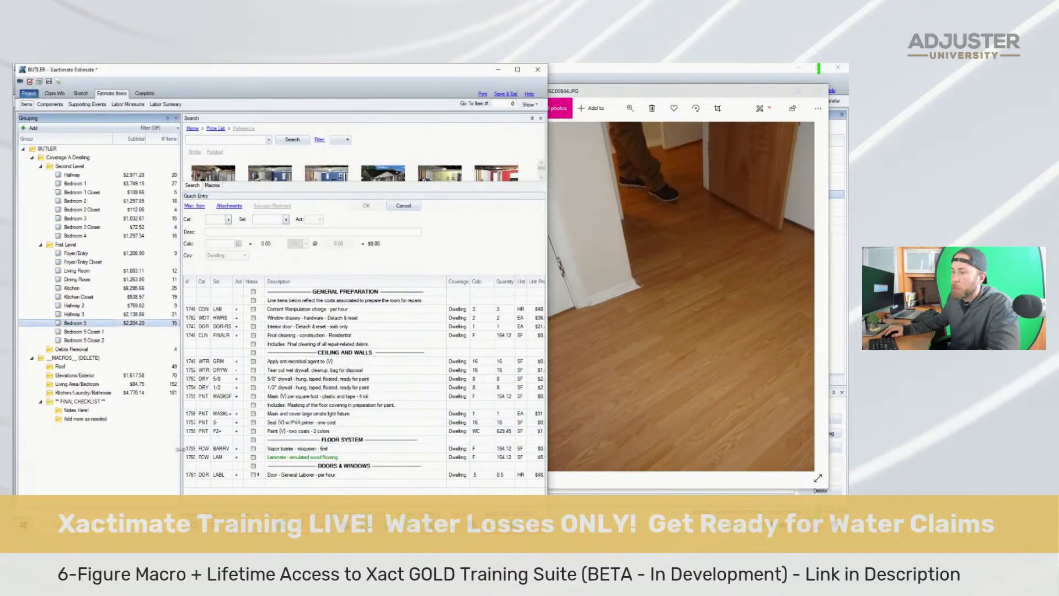
left_click(189, 457, "shift")
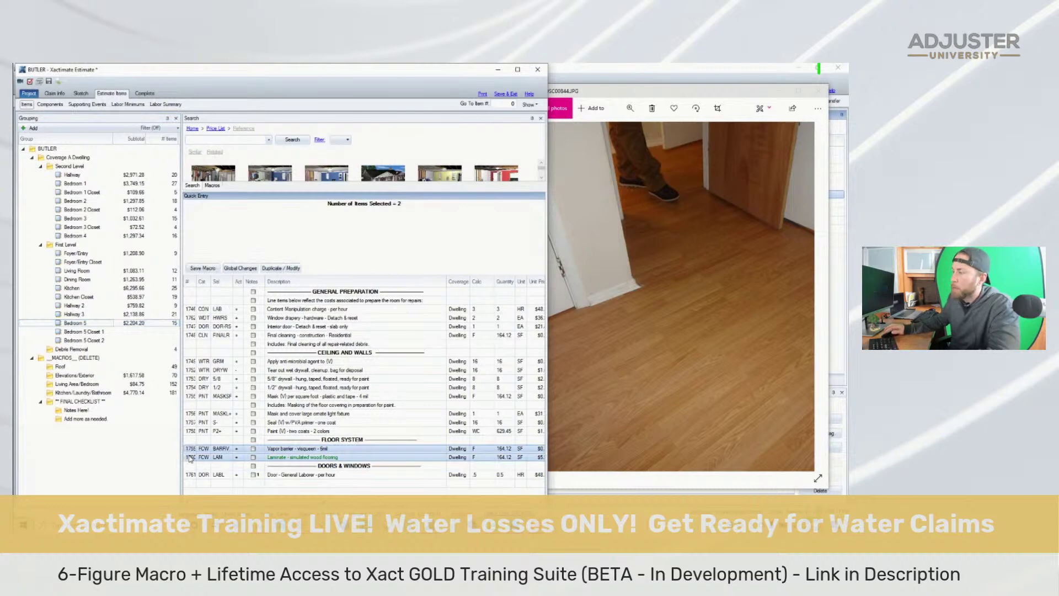
key("Delete")
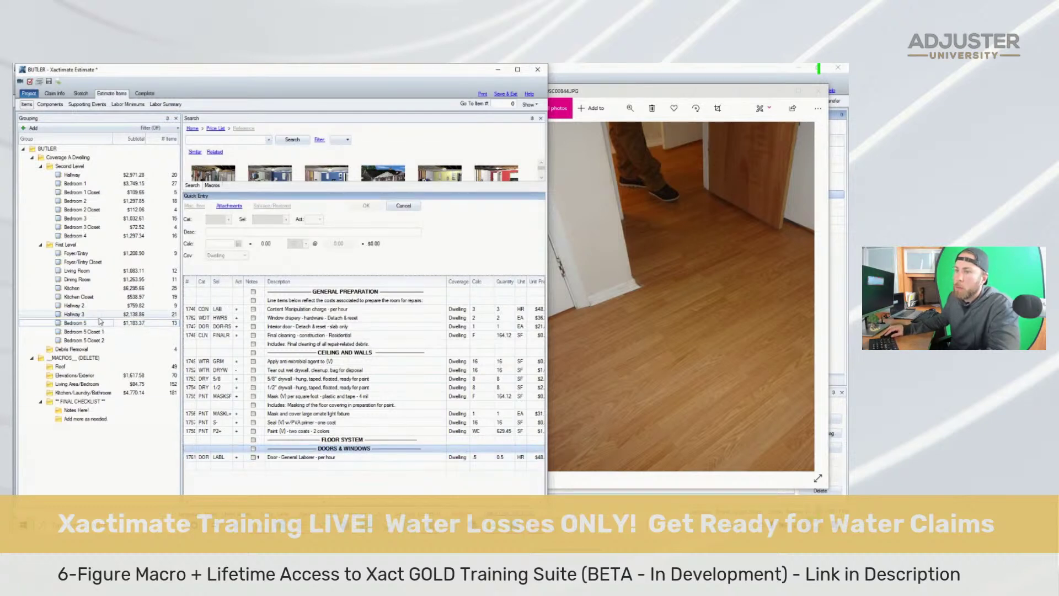
Copy Hallway 3's four Floor System lines, from anti-microbial agent to laminate, into Bedroom 5 above Doors & Windows, allowing duplicate items
left_click(96, 316)
left_click(192, 424)
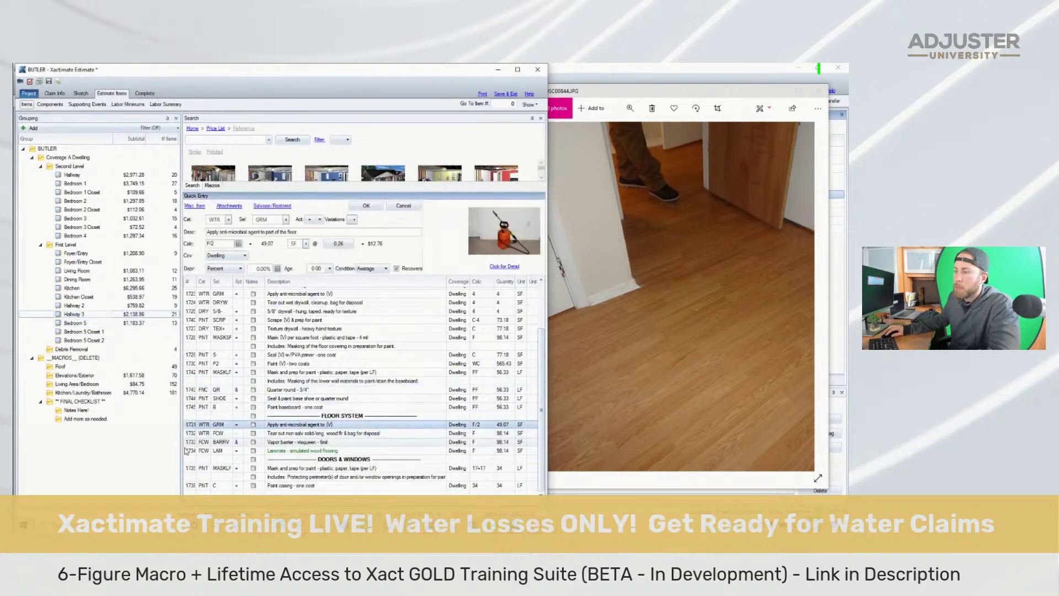
left_click(186, 451, "shift")
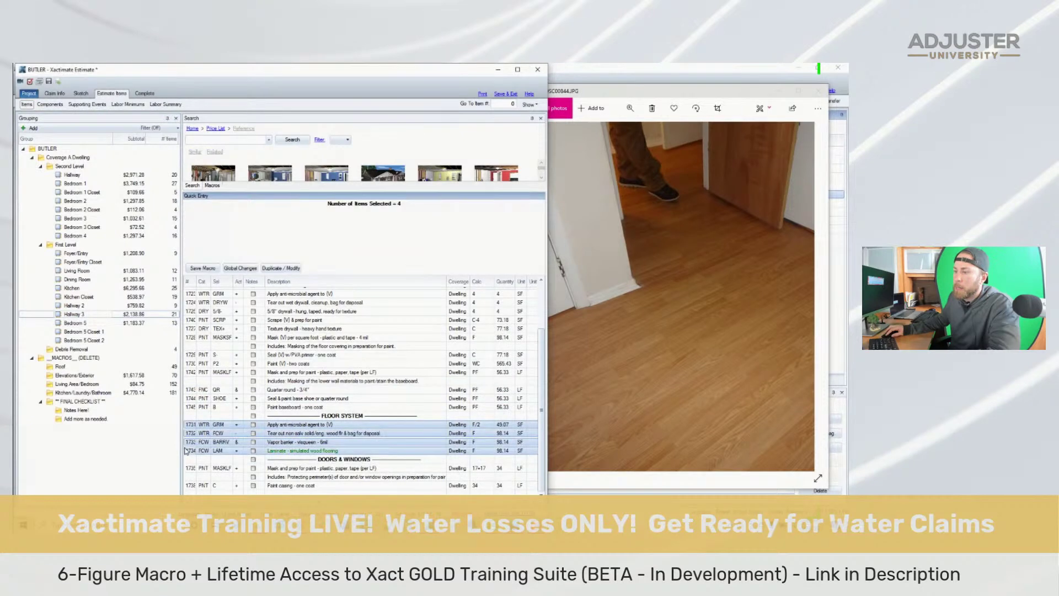
left_click(118, 333)
left_click(119, 324)
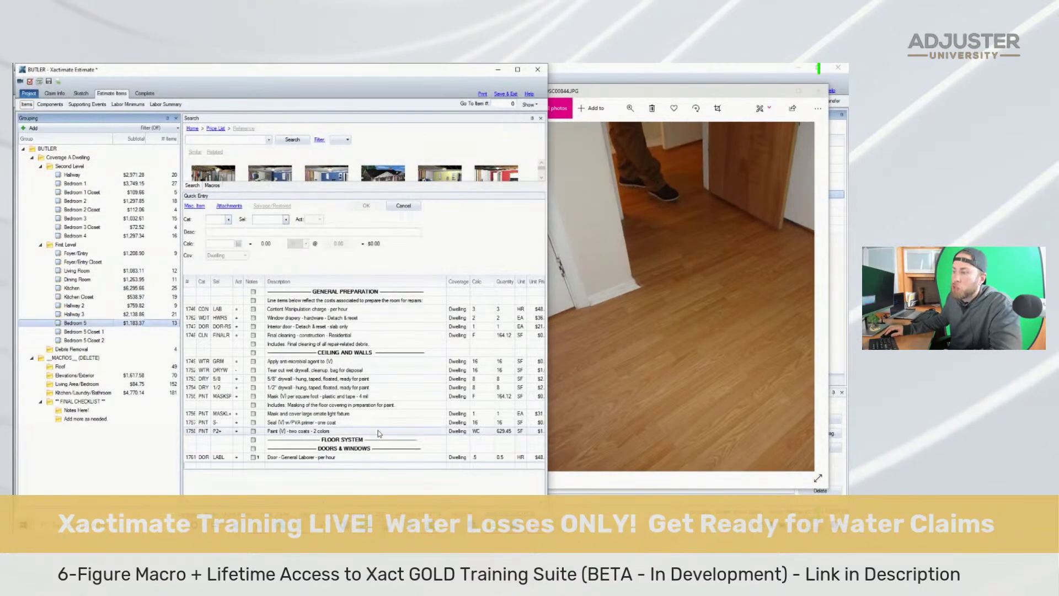
left_click(379, 447)
key("ctrl+v")
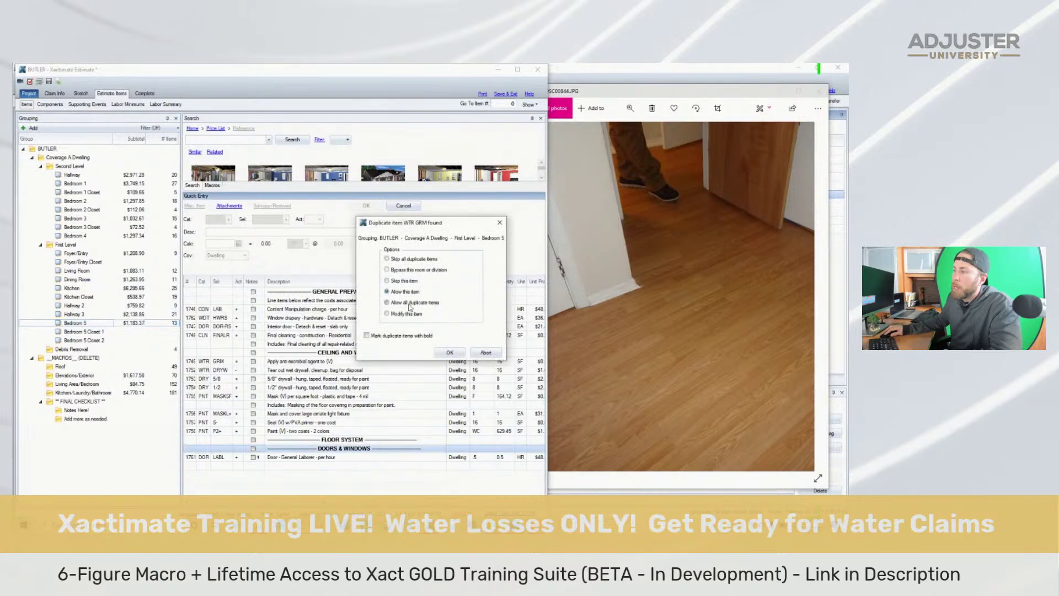
left_click(461, 354)
key("ctrl+v")
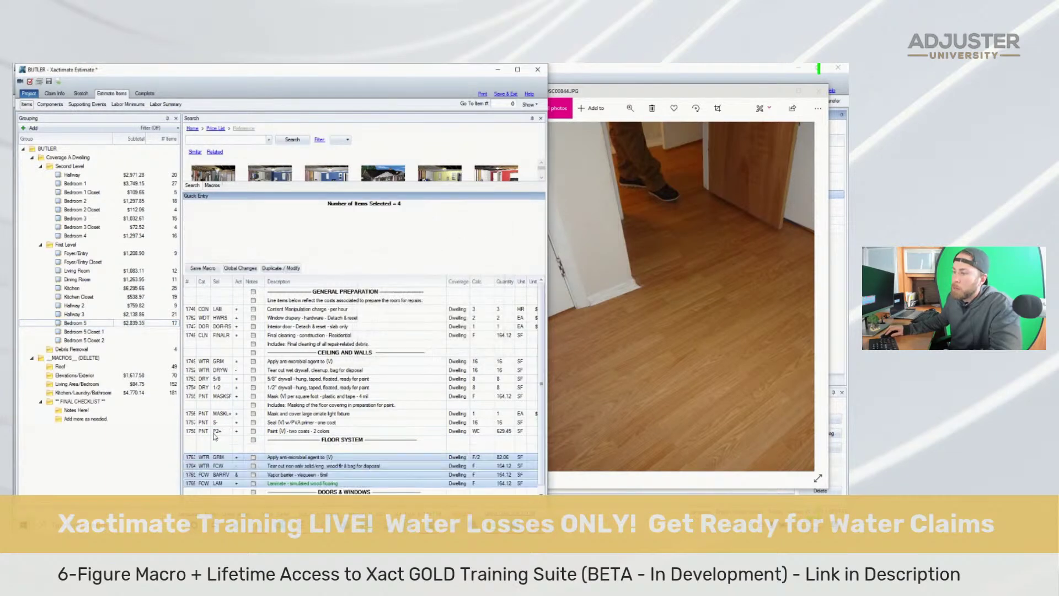
Set Bedroom 5's floor anti-microbial line to 16 SF and delete the non-salvageable wood floor tear-out line
left_click(475, 458)
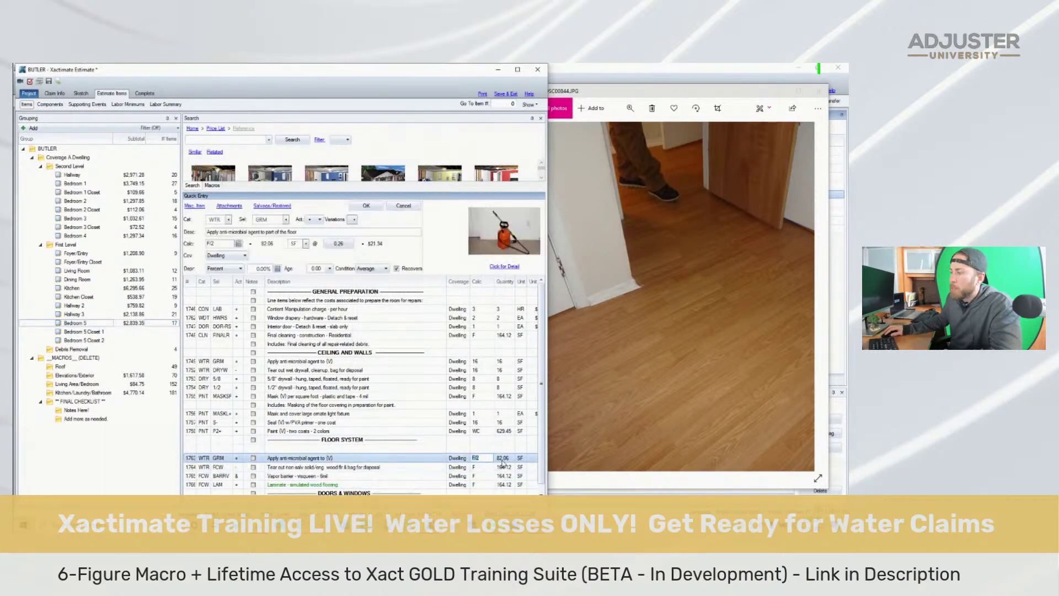
type("16")
left_click(189, 466)
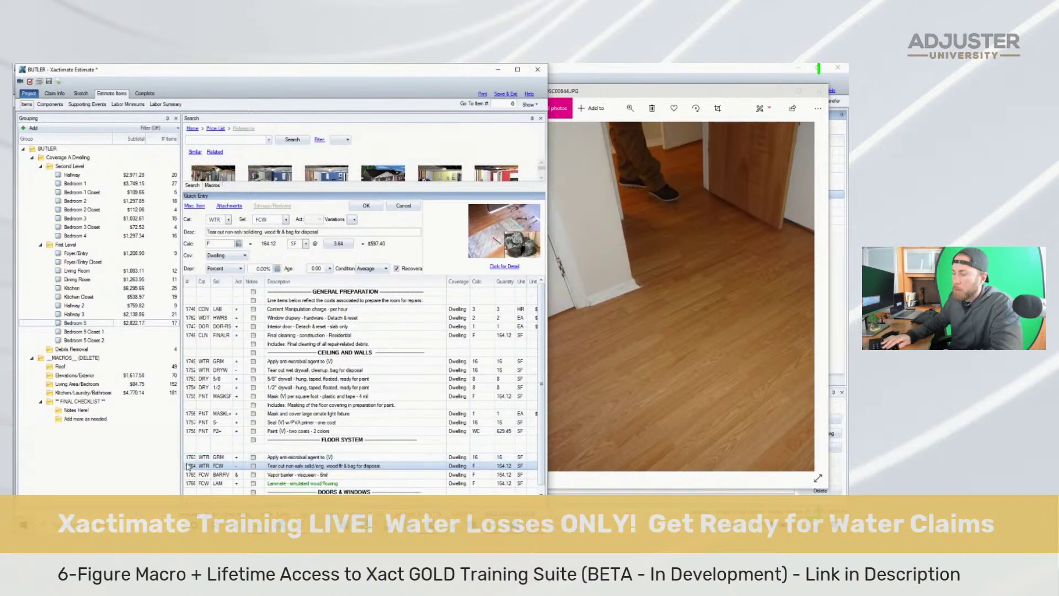
key("Delete")
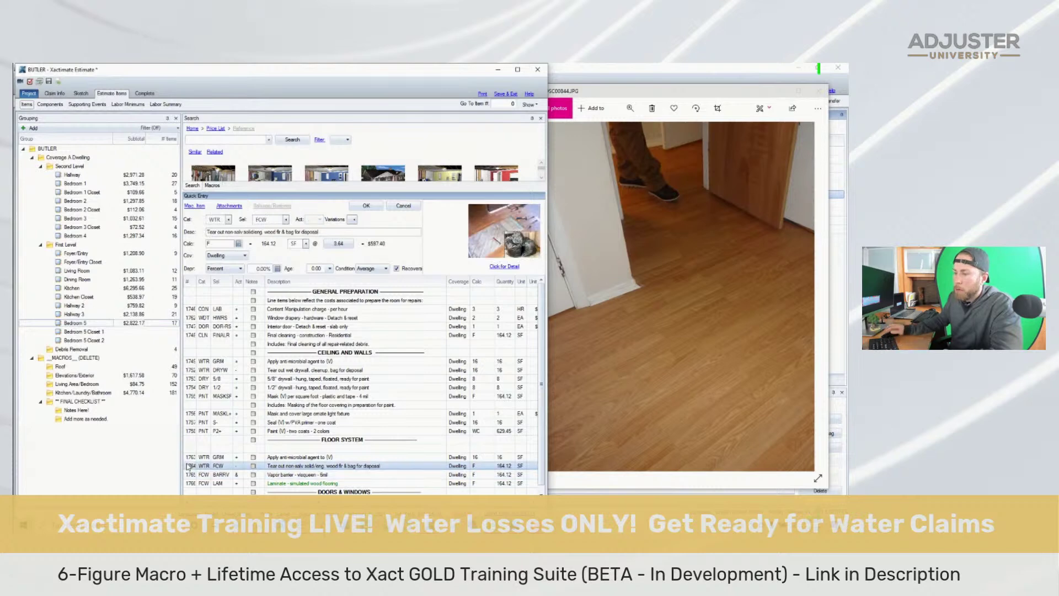
Change Bedroom 5's laminate flooring activity to remove and replace (&) and place the line above the vapor barrier
left_click(236, 474)
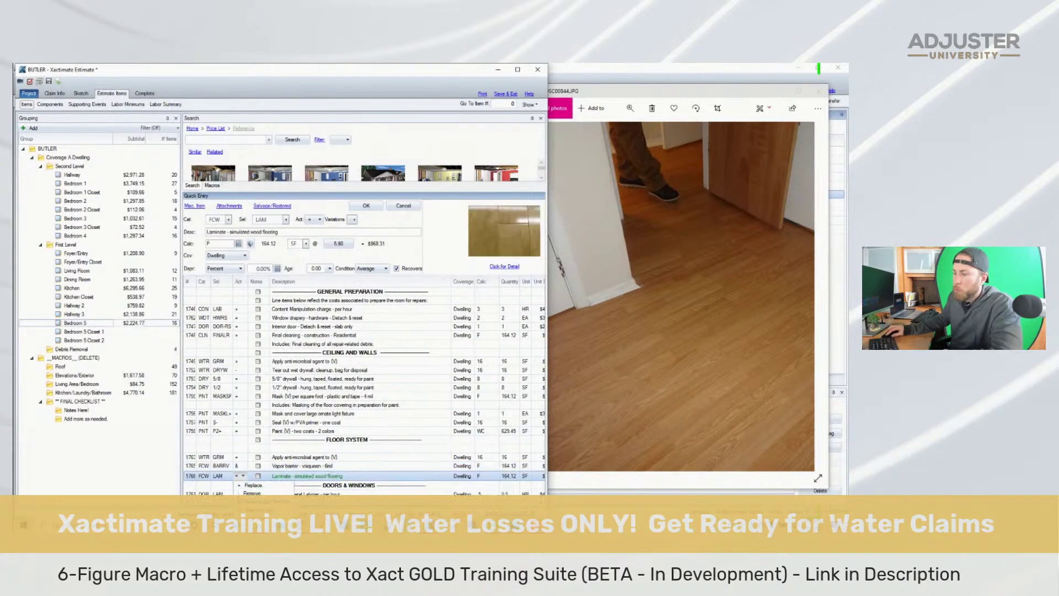
left_click_drag(190, 477, 191, 470)
Check the full bedroom floor and door photo, and delete Bedroom 5's Door - General Laborer line
left_click(698, 375)
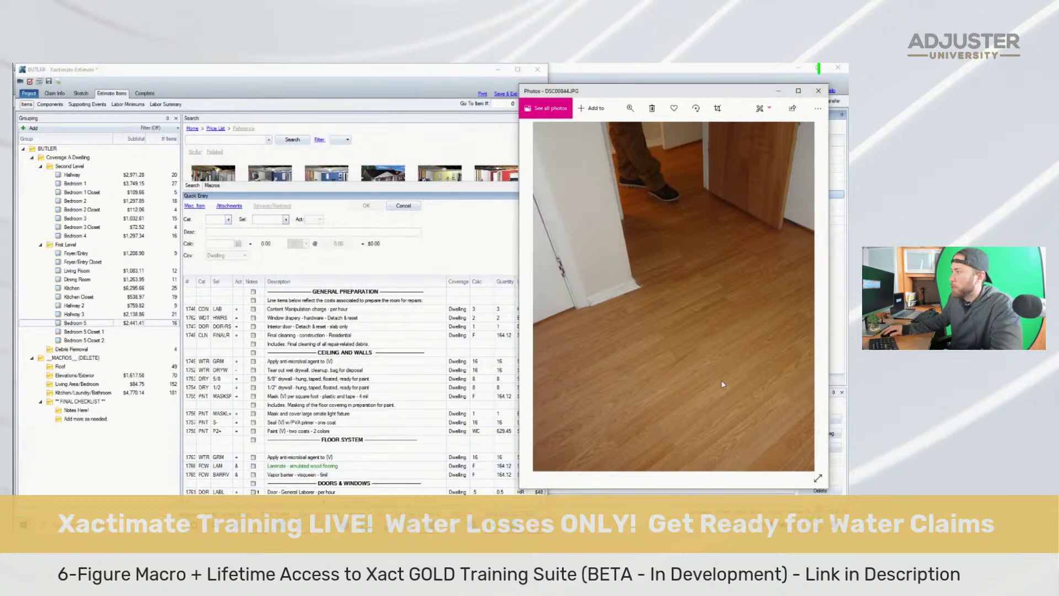
scroll(698, 375, "down", 3)
left_click(342, 483)
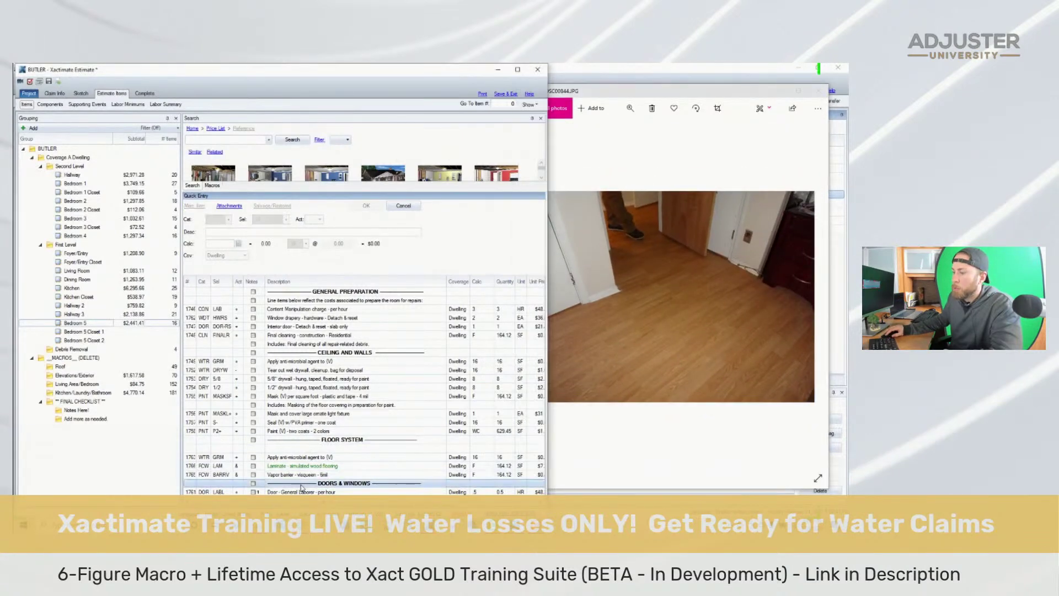
left_click(331, 492, "shift")
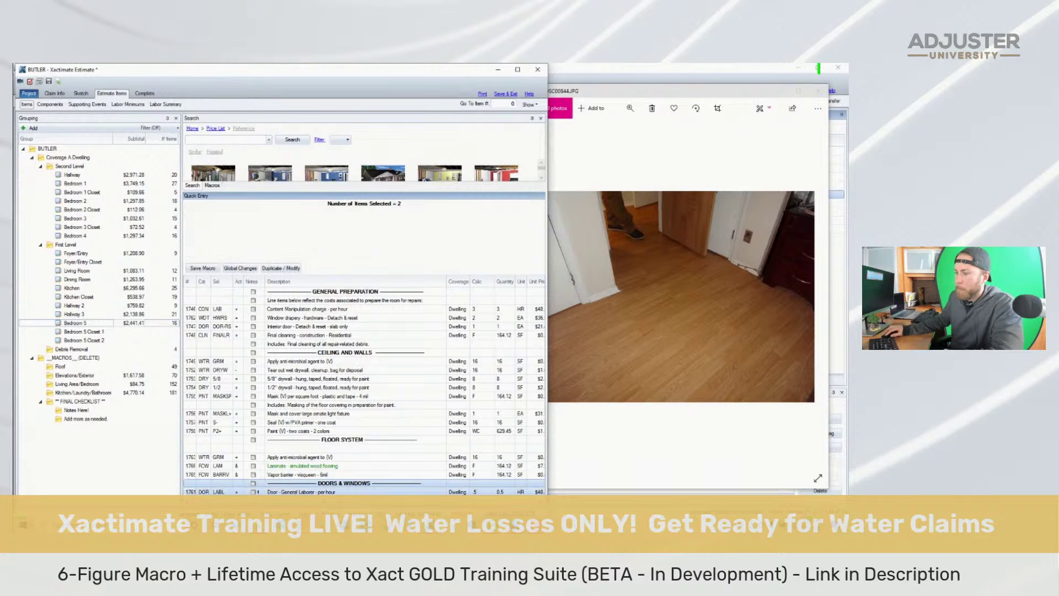
left_click(189, 491)
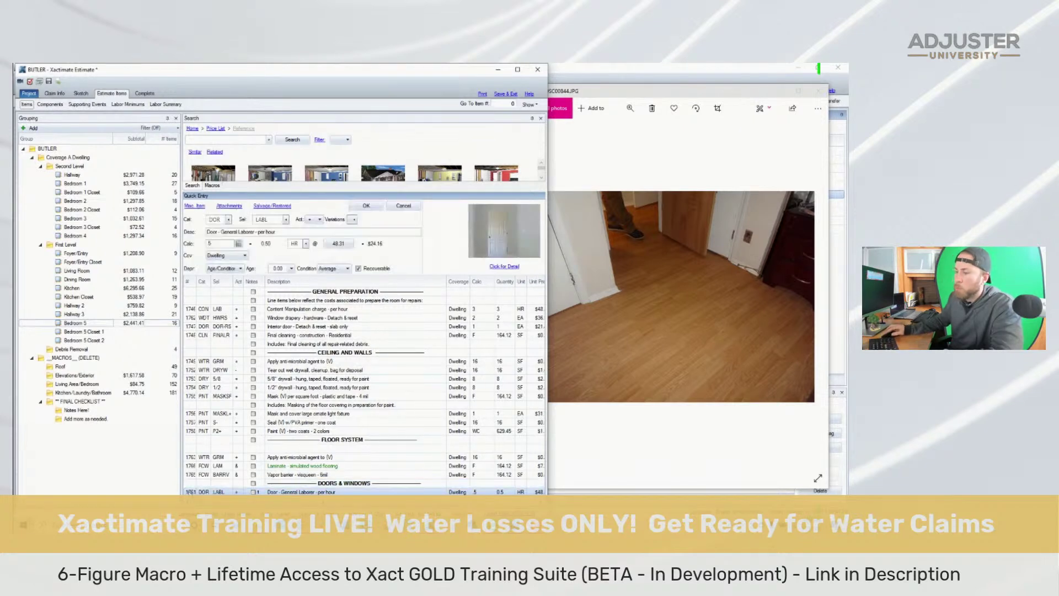
key("Delete")
Copy Hallway 3's door masking, its note and casing paint lines into Bedroom 5 under Doors & Windows, saving the estimate
left_click(133, 314)
left_click_drag(189, 468, 189, 491)
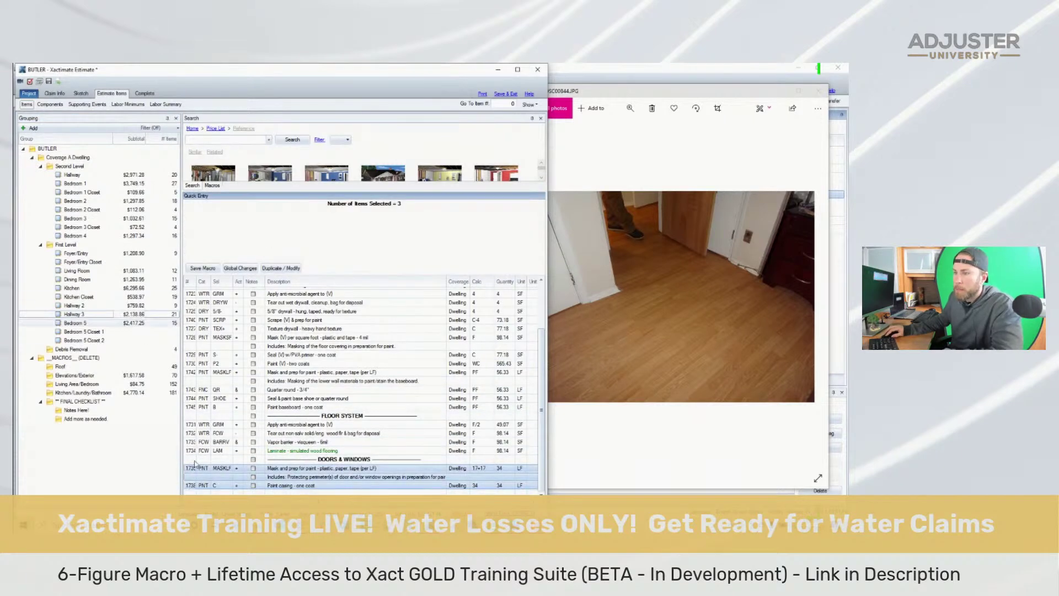
left_click(75, 322)
left_click(49, 82)
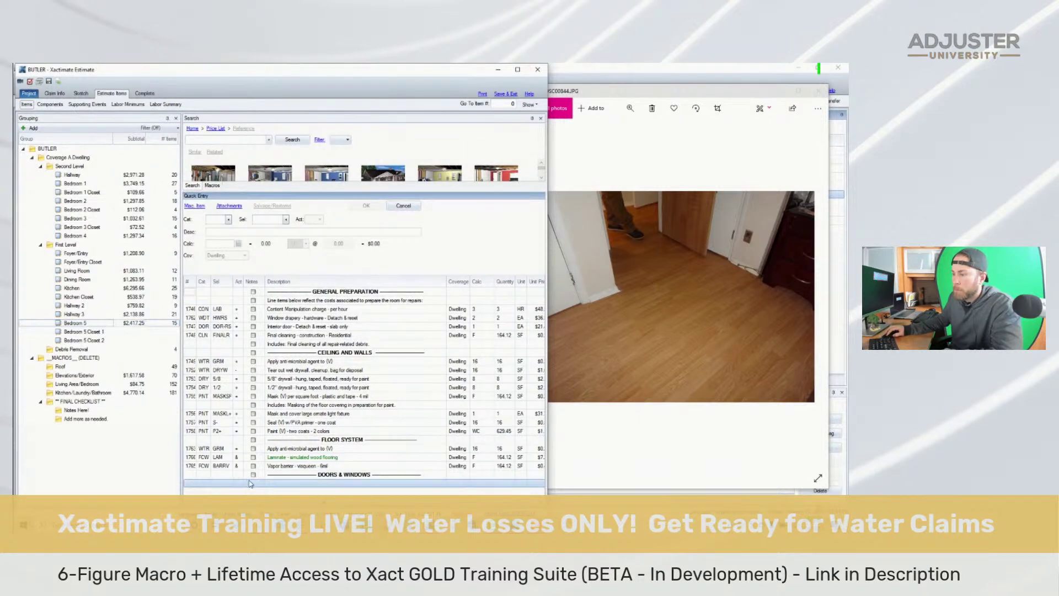
key("ctrl+v")
Set Bedroom 5's door masking calculation to 17+17+19 and the casing paint line to 53
left_click(479, 478)
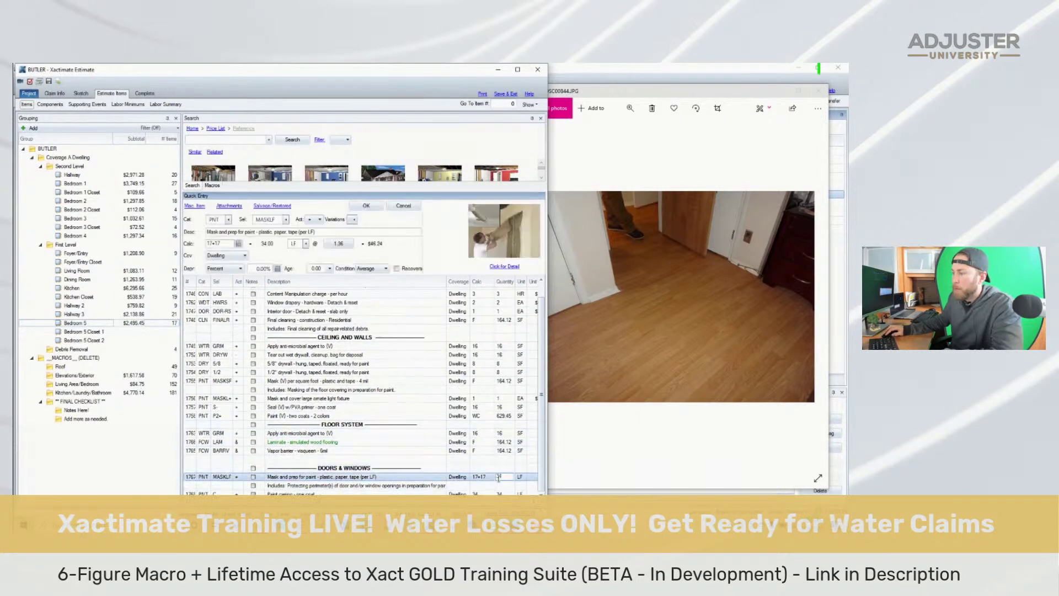
left_click(479, 478)
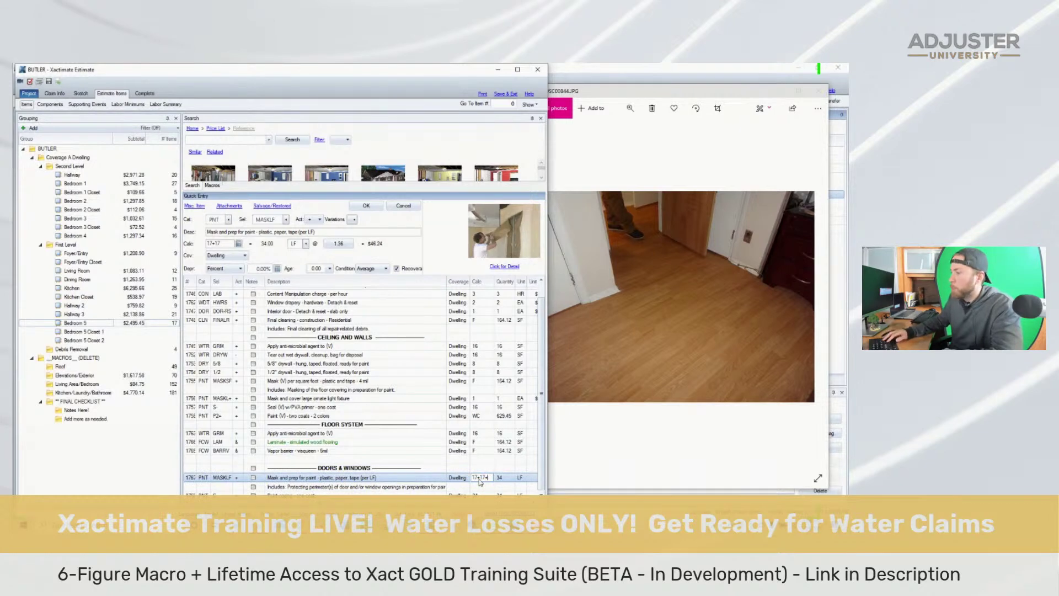
key("Return")
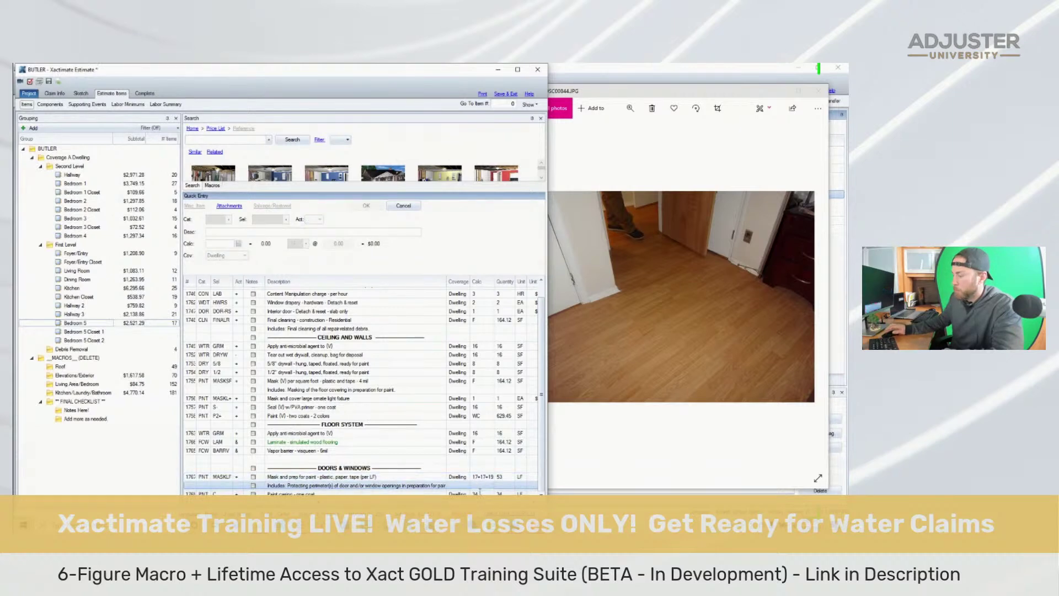
left_click(479, 493)
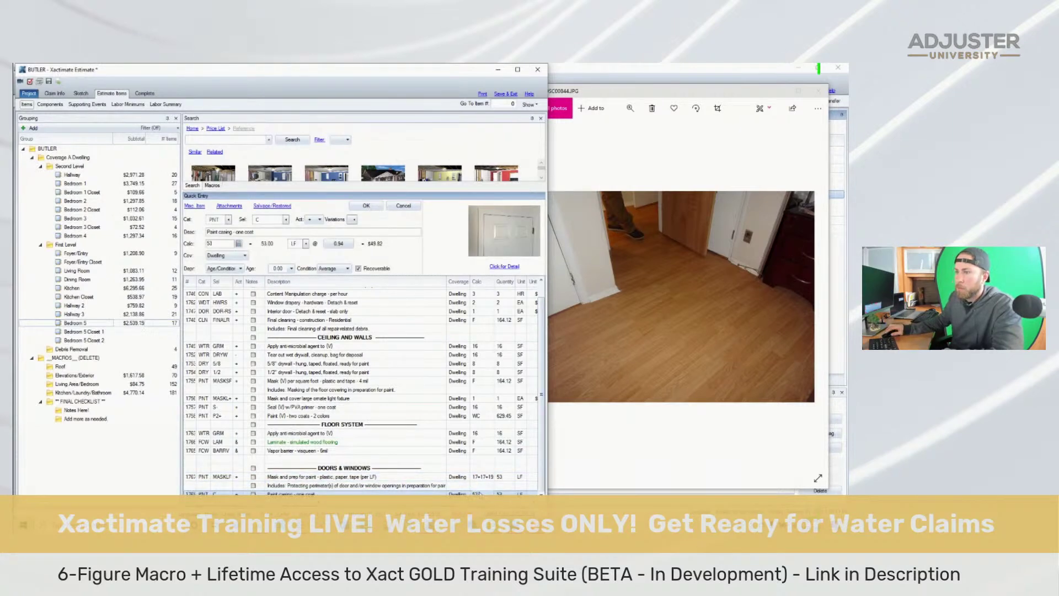
Review the closet photos and copy all of Bedroom 5's line items into Bedroom 5 Closet 1
left_click(660, 329)
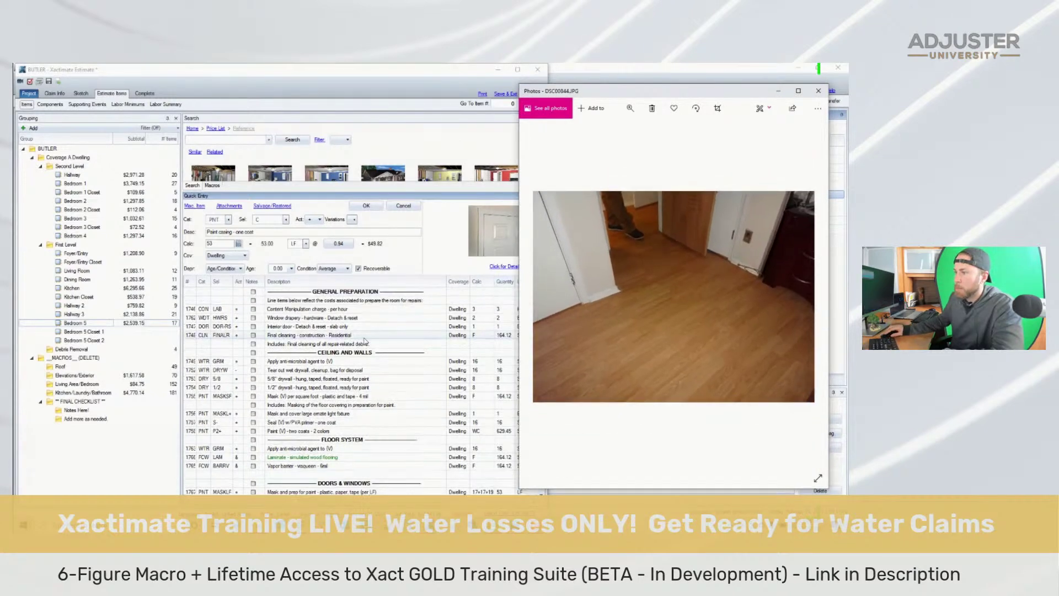
key("Right")
key("Right")
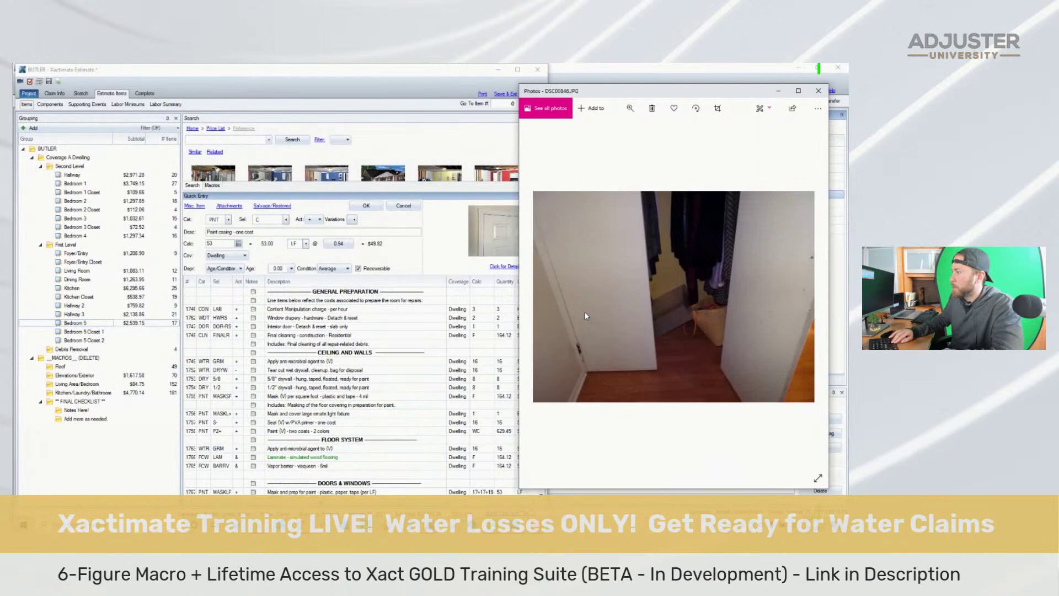
key("Right")
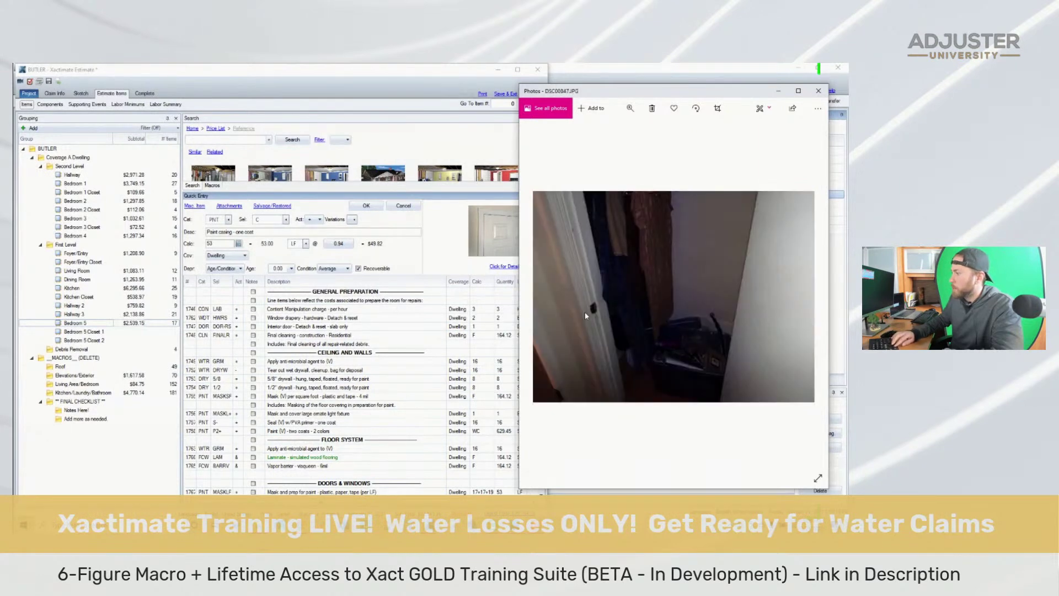
key("Left")
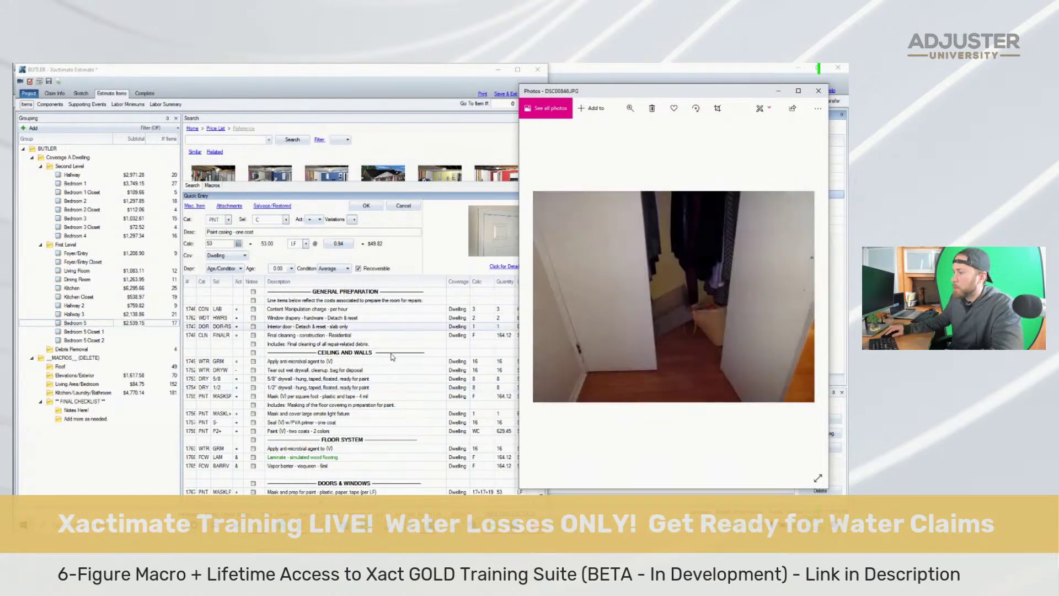
left_click(390, 356)
key("ctrl+a")
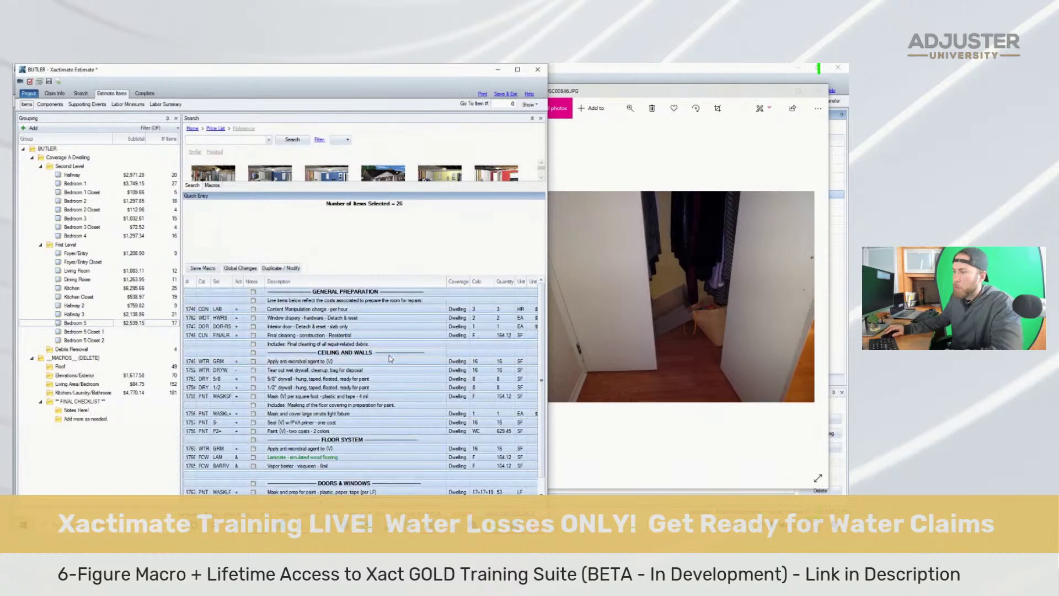
left_click(138, 332)
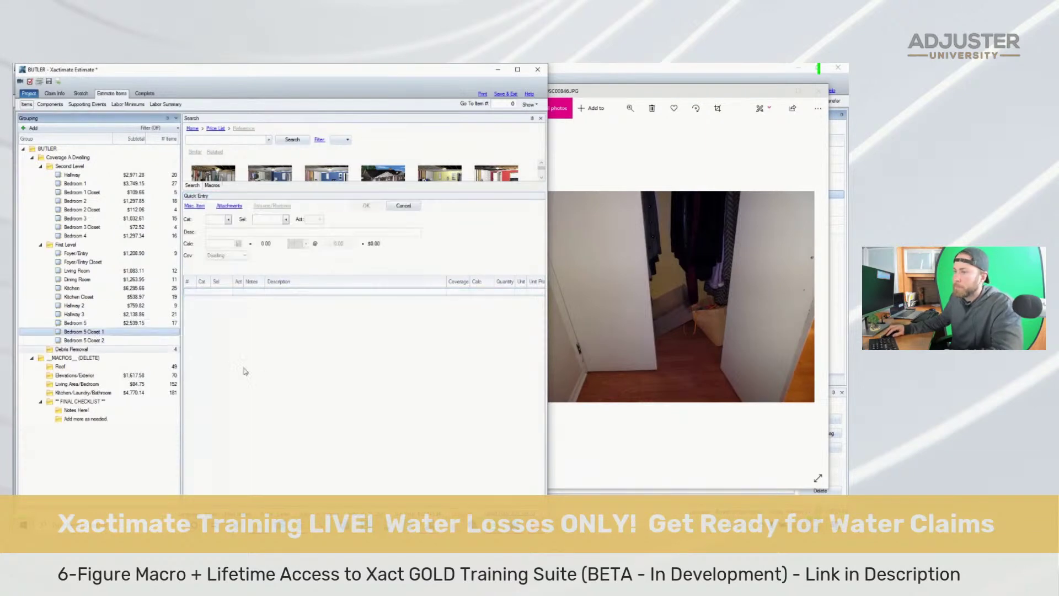
left_click(278, 377)
key("ctrl+v")
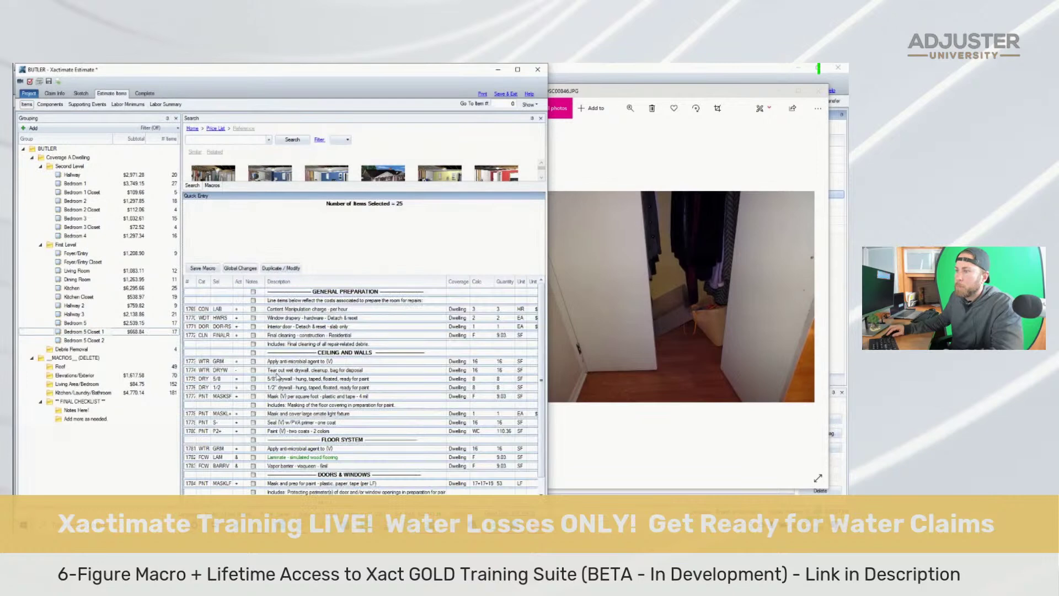
Set the content manipulation charge in Bedroom 5 Closet 1 to .25 hours
left_click(194, 309)
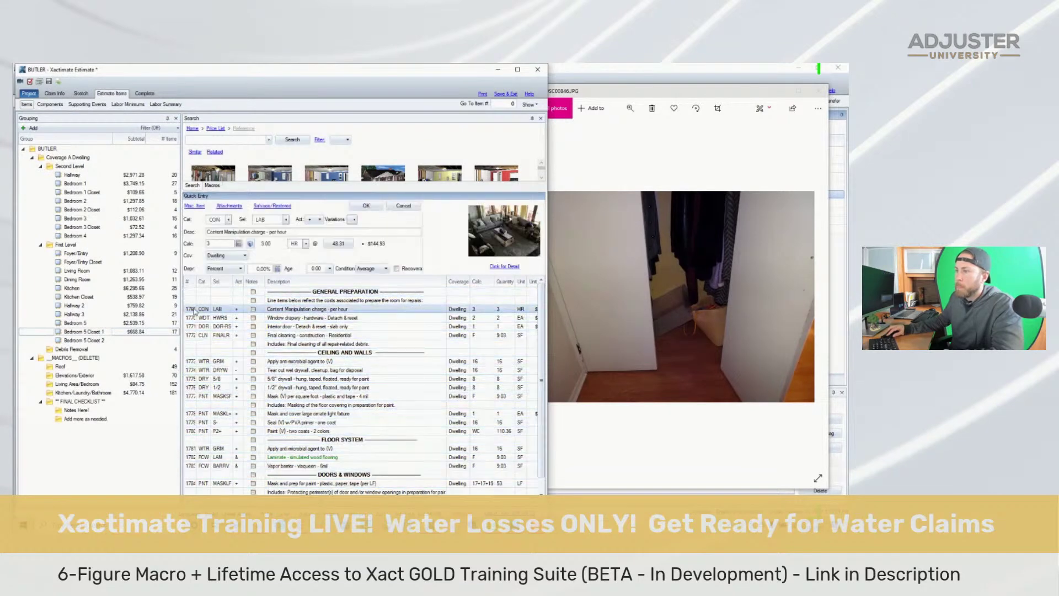
left_click(473, 309)
type(".25")
key("Return")
Delete Bedroom 5 Closet 1's window drapery hardware line and set its interior door detach and reset quantity to 2
left_click(525, 318)
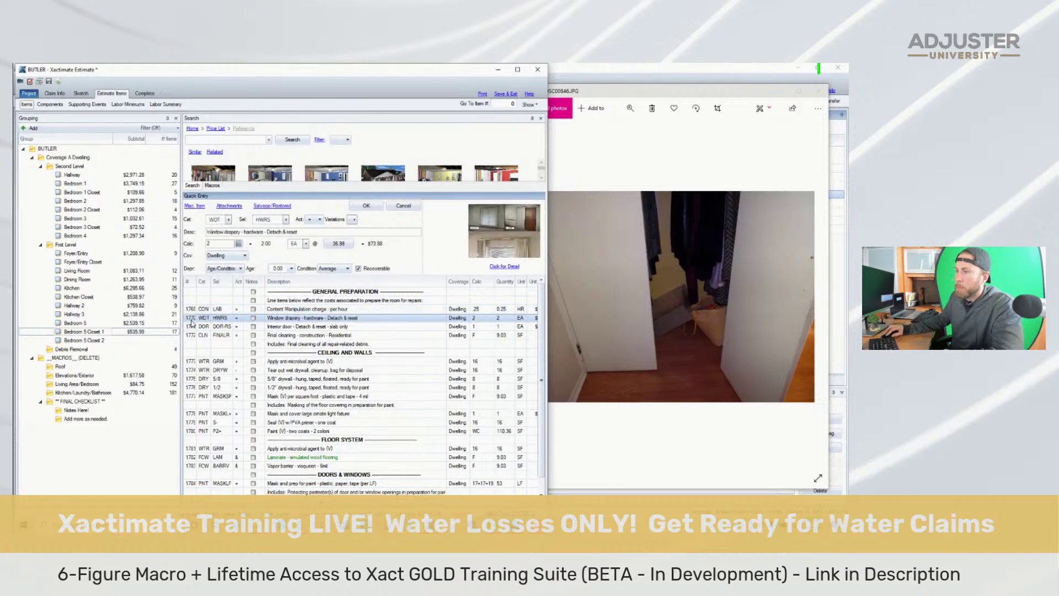
key("Delete")
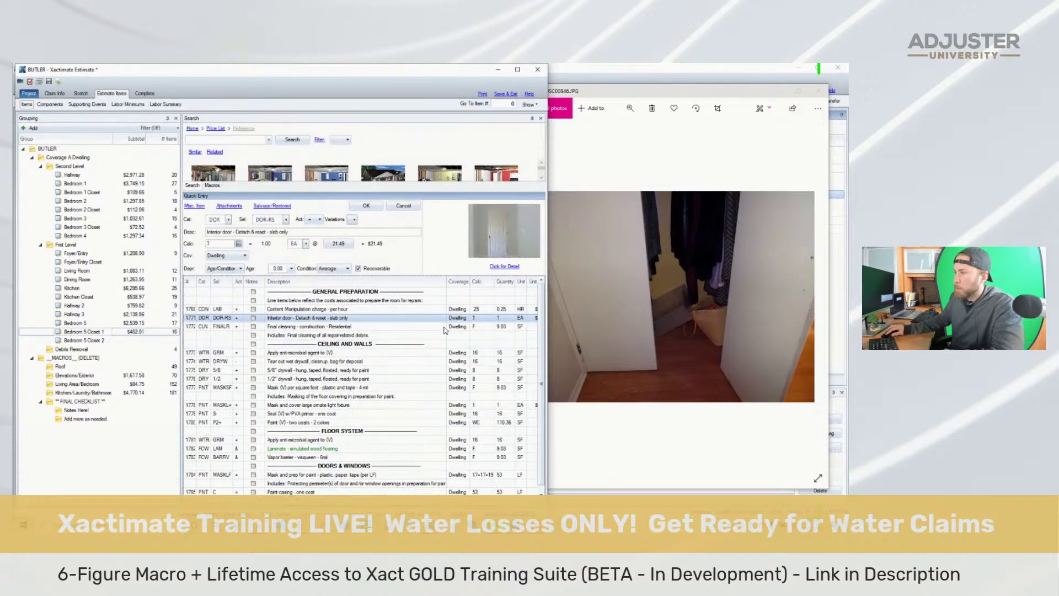
left_click(480, 319)
type("2")
left_click(209, 345)
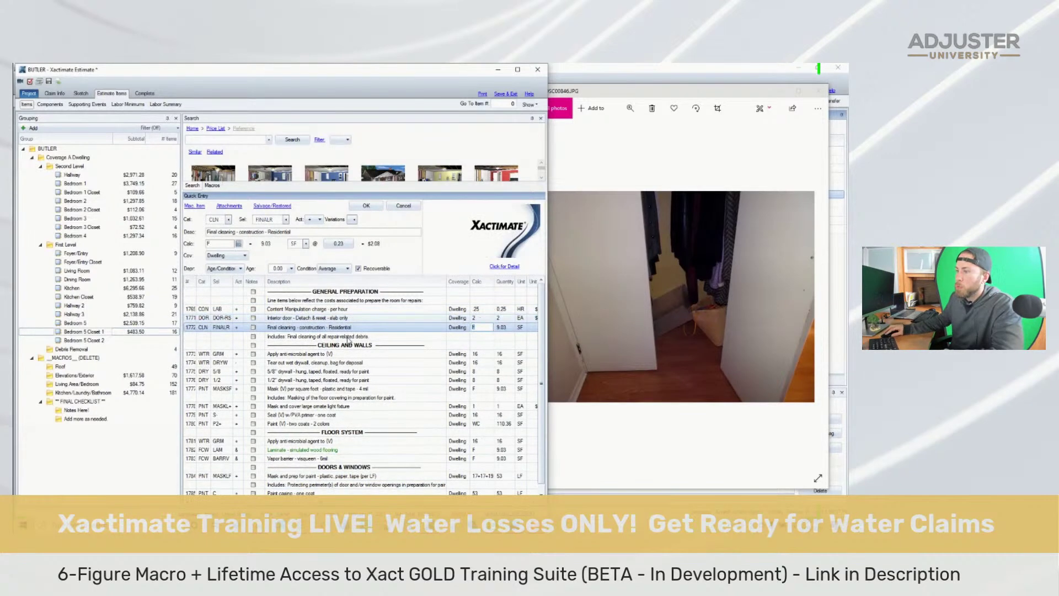
Select Bedroom 5 Closet 1's Ceiling and Walls lines for anti-microbial agent, wet drywall tear-out, 5/8" drywall and 1/2" drywall
left_click(208, 352)
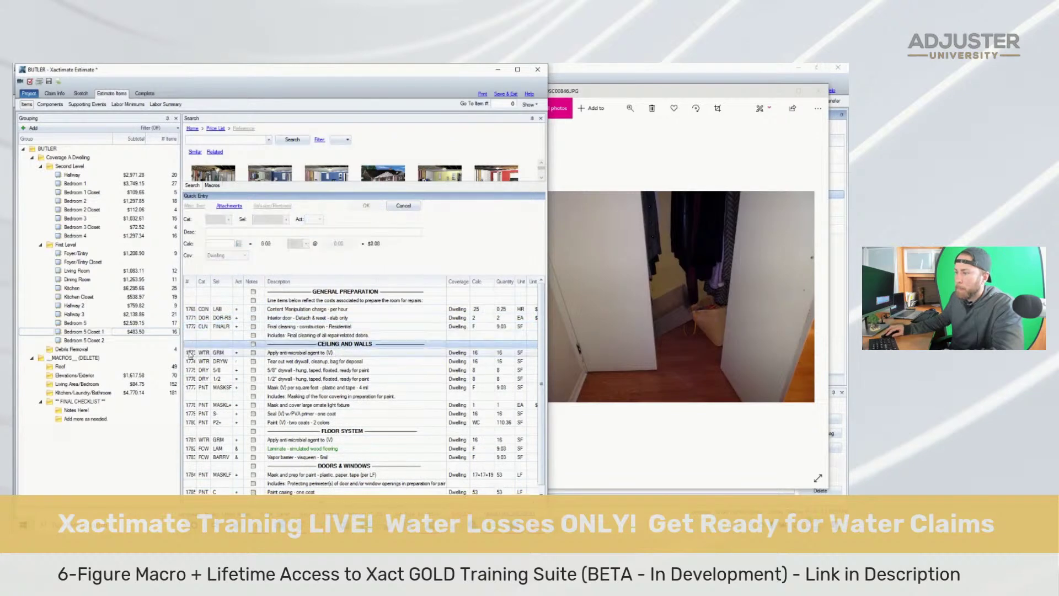
left_click(189, 379, "shift")
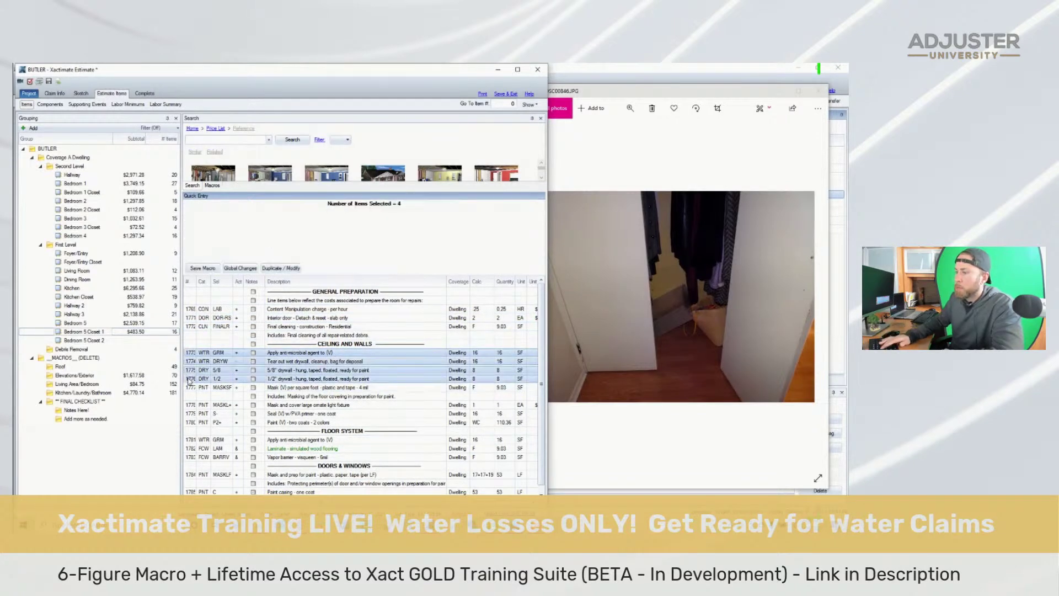